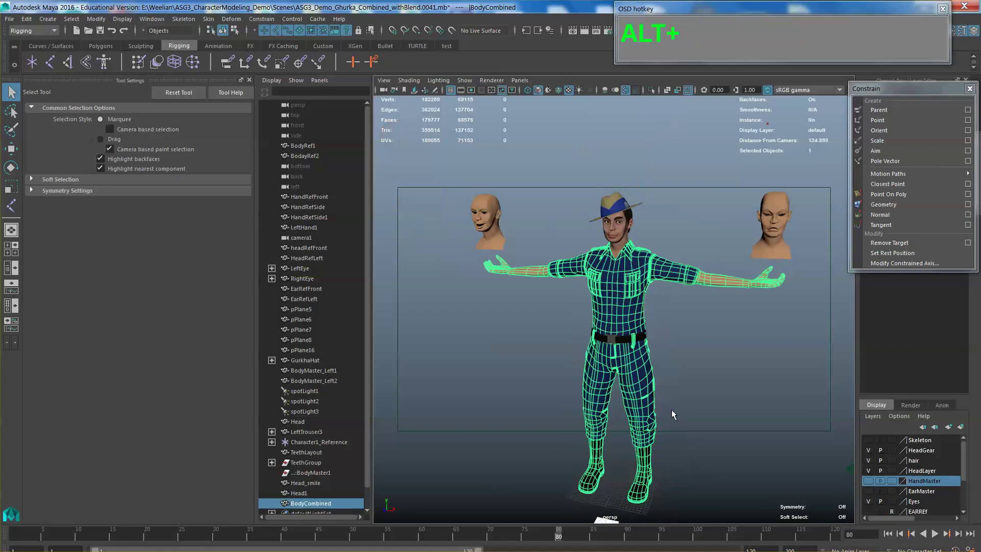
# - Select the belt mesh and examine it with the uniformed body from several angles
pyautogui.keyDown('alt'); pyautogui.moveTo(672, 409); pyautogui.dragTo(696, 400); pyautogui.keyUp('alt')
pyautogui.scroll(5, 674, 397)
pyautogui.click(667, 385)
pyautogui.keyDown('alt'); pyautogui.moveTo(697, 399); pyautogui.dragTo(692, 427, button='middle'); pyautogui.keyUp('alt')
pyautogui.keyDown('alt'); pyautogui.moveTo(682, 410); pyautogui.dragTo(644, 415); pyautogui.keyUp('alt')
pyautogui.keyDown('alt'); pyautogui.scroll(-3, 634, 423); pyautogui.keyUp('alt')
pyautogui.keyDown('alt'); pyautogui.scroll(-3, 643, 415); pyautogui.keyUp('alt')
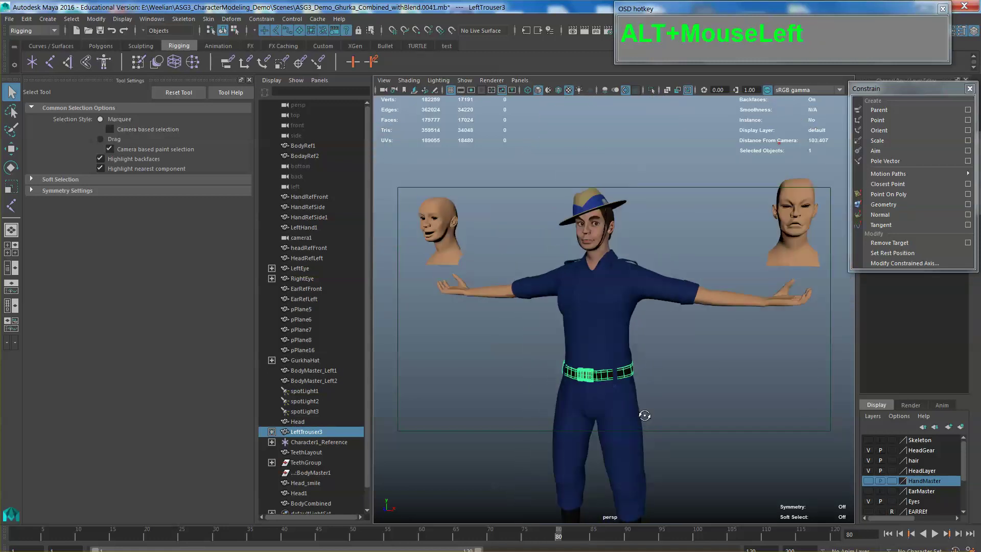
pyautogui.keyDown('alt'); pyautogui.moveTo(645, 416); pyautogui.dragTo(611, 312, button='middle'); pyautogui.keyUp('alt')
pyautogui.keyDown('alt'); pyautogui.moveTo(611, 311); pyautogui.dragTo(666, 318); pyautogui.keyUp('alt')
pyautogui.keyDown('alt'); pyautogui.moveTo(666, 319); pyautogui.dragTo(667, 352, button='middle'); pyautogui.keyUp('alt')
pyautogui.keyDown('alt'); pyautogui.moveTo(667, 353); pyautogui.dragTo(659, 353); pyautogui.keyUp('alt')
pyautogui.scroll(5, 660, 354)
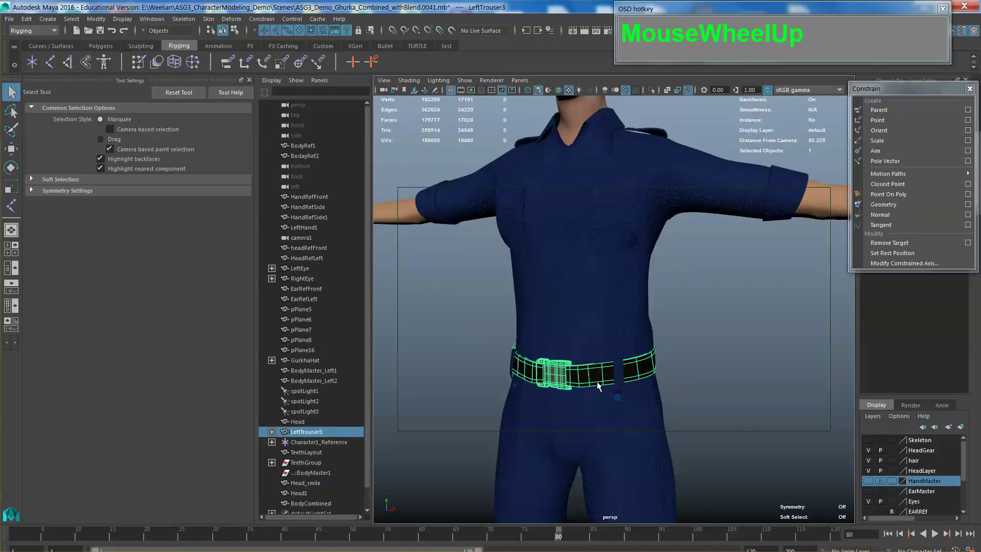
pyautogui.keyDown('alt'); pyautogui.moveTo(587, 383); pyautogui.dragTo(615, 383); pyautogui.keyUp('alt')
pyautogui.keyDown('alt'); pyautogui.moveTo(614, 383); pyautogui.dragTo(637, 282, button='middle'); pyautogui.keyUp('alt')
# - Inspect the hat group and the head mesh by selecting each one and viewing it up close
pyautogui.click(625, 234)
pyautogui.scroll(2, 660, 247)
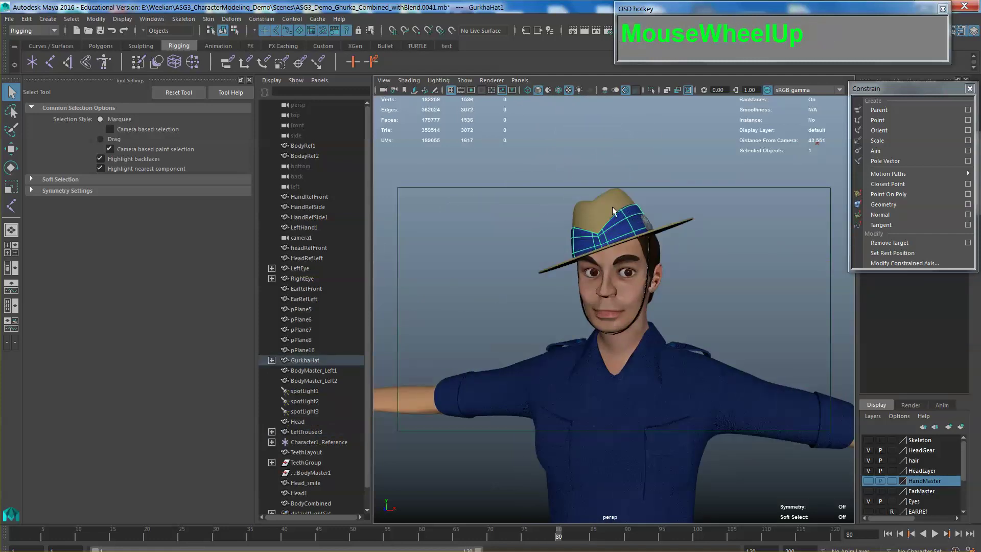
pyautogui.click(615, 211)
pyautogui.keyDown('alt'); pyautogui.moveTo(695, 240); pyautogui.dragTo(611, 256); pyautogui.keyUp('alt')
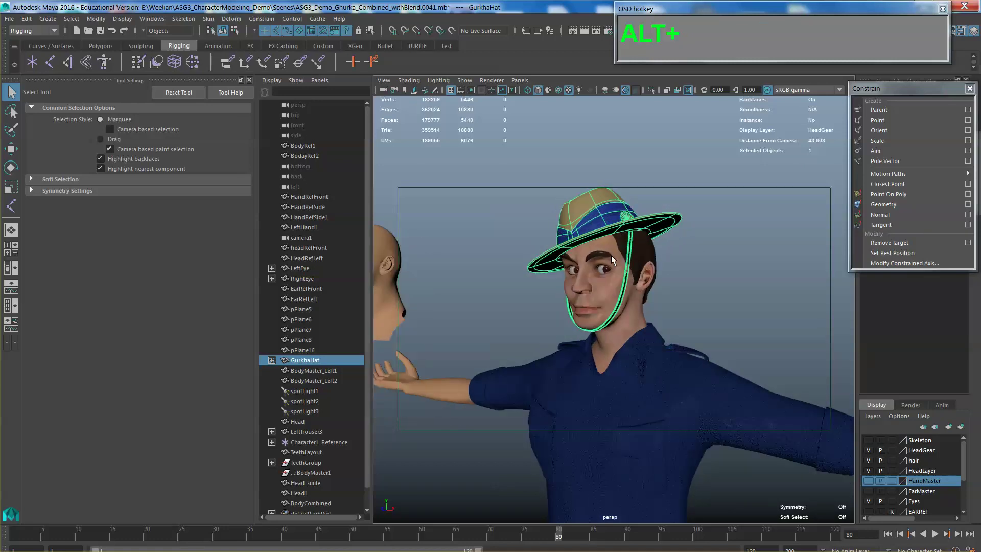
pyautogui.click(611, 256)
pyautogui.scroll(1, 617, 256)
pyautogui.click(617, 255)
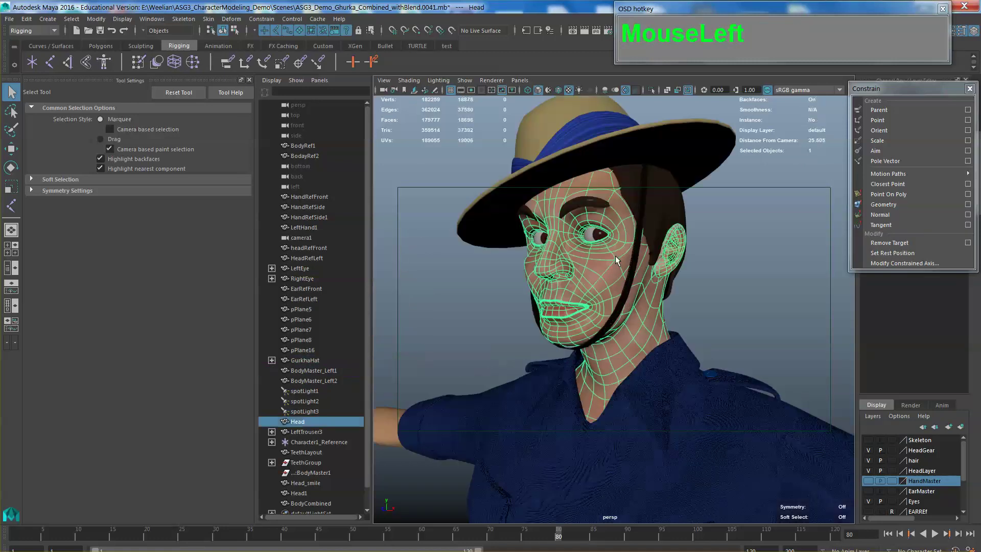
# - Combine both eyebrow meshes with the head into a single mesh using the Modeling menu set's Combine command
pyautogui.click(536, 212)
pyautogui.click(582, 204)
pyautogui.keyDown('shift'); pyautogui.click(529, 210); pyautogui.keyUp('shift')
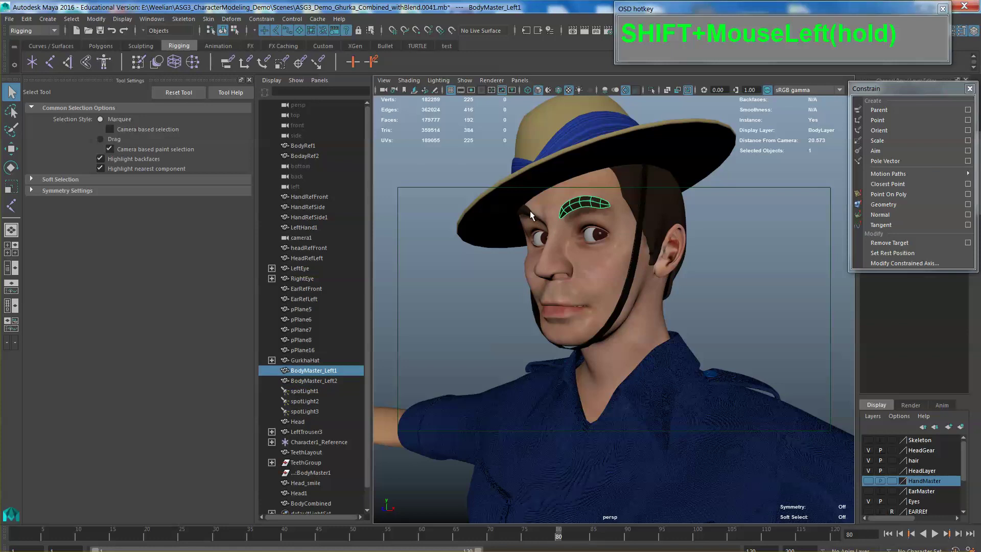
pyautogui.click(587, 205)
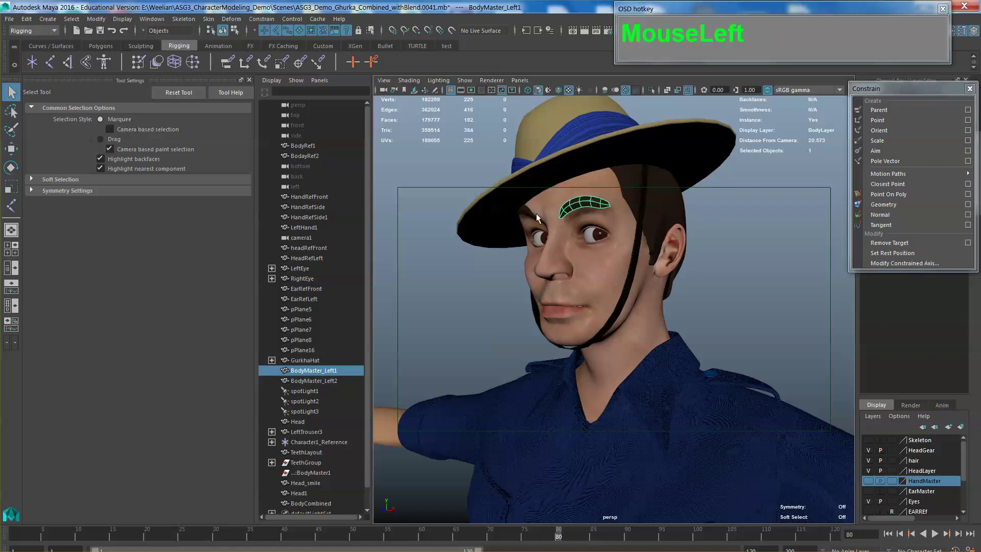
pyautogui.keyDown('shift'); pyautogui.click(536, 212); pyautogui.keyUp('shift')
pyautogui.keyDown('shift'); pyautogui.click(607, 194); pyautogui.keyUp('shift')
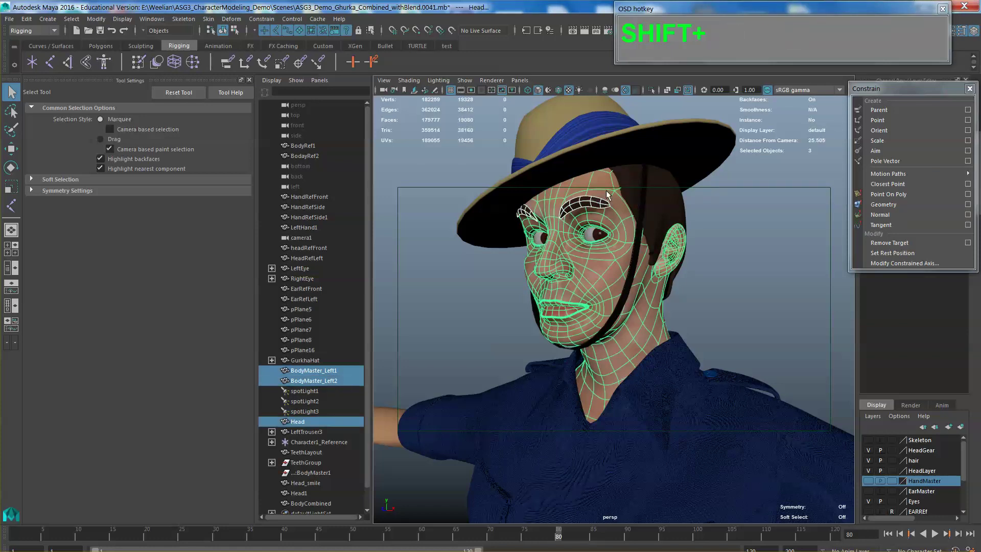
pyautogui.click(586, 205)
pyautogui.keyDown('shift'); pyautogui.click(528, 209); pyautogui.keyUp('shift')
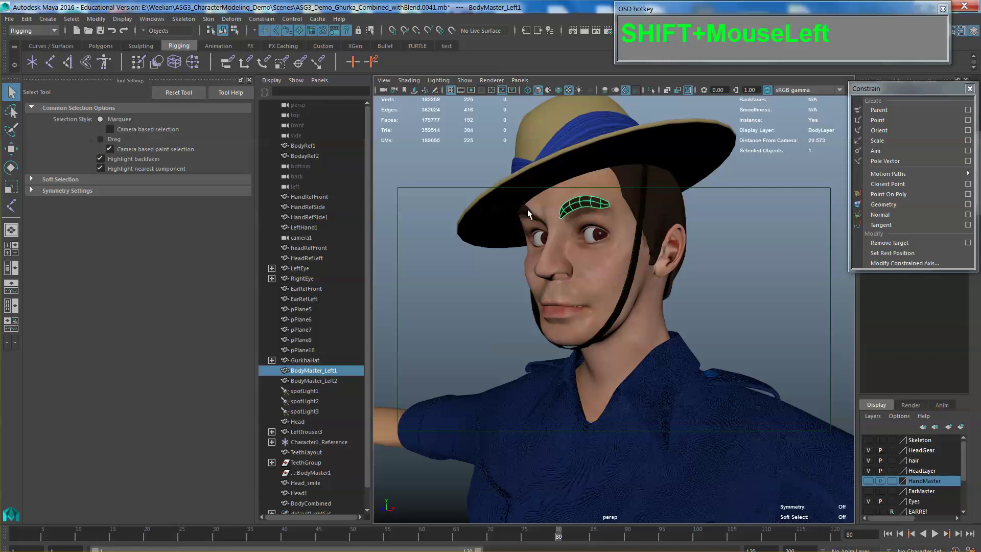
pyautogui.keyDown('shift'); pyautogui.click(572, 189); pyautogui.keyUp('shift')
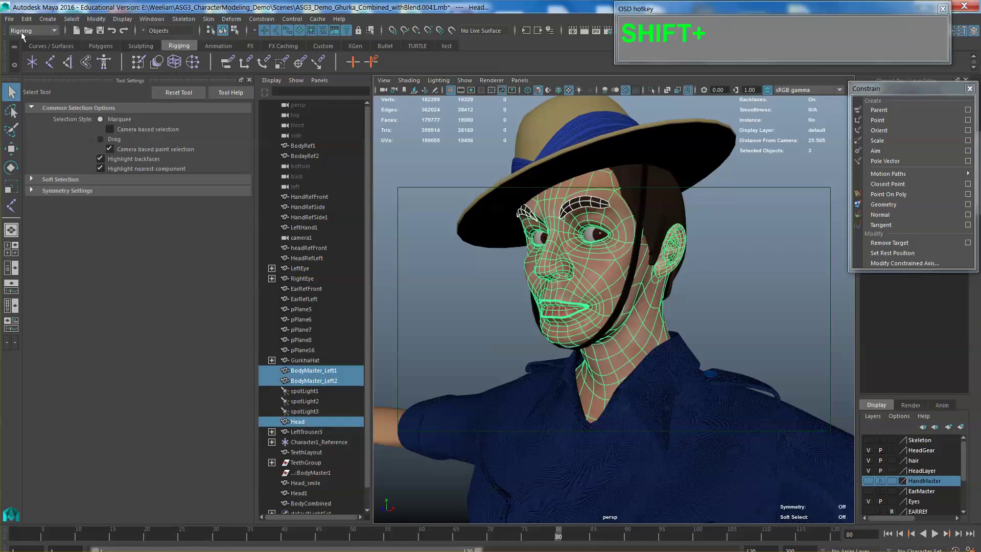
pyautogui.moveTo(20, 31); pyautogui.dragTo(36, 43)
pyautogui.click(176, 19)
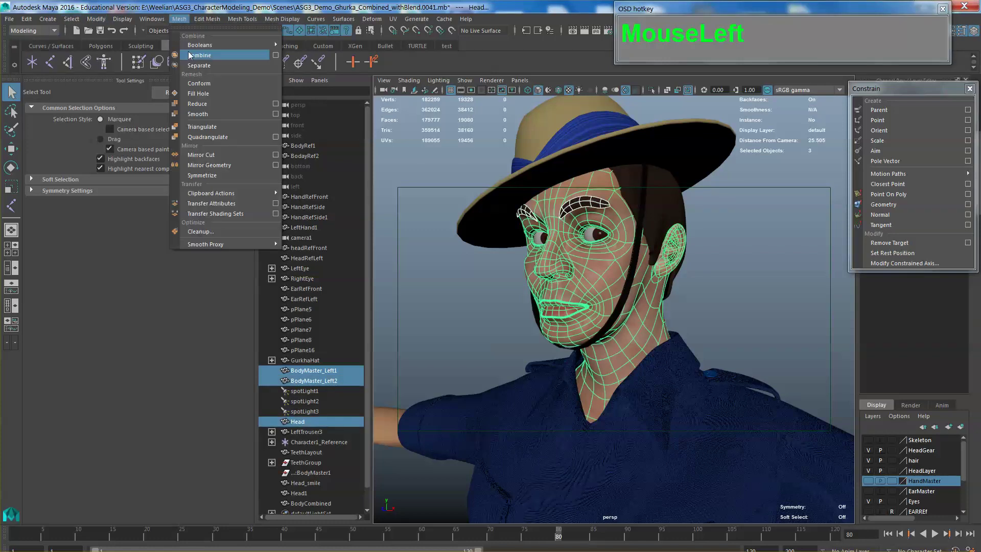
pyautogui.click(192, 55)
pyautogui.click(792, 316)
# - Examine the combined face up close, checking the eyebrows and the two separate eye meshes
pyautogui.keyDown('alt'); pyautogui.moveTo(737, 302); pyautogui.dragTo(764, 298); pyautogui.keyUp('alt')
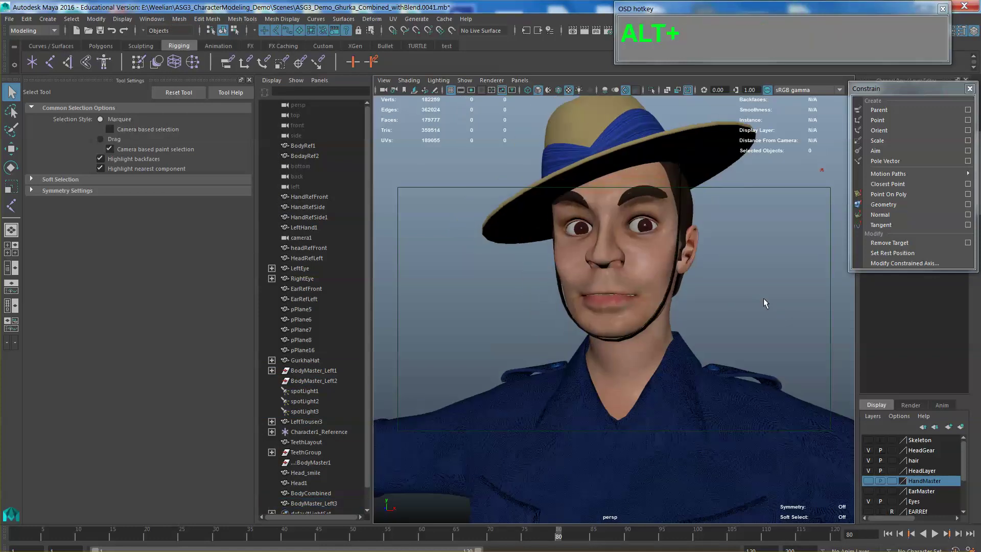
pyautogui.scroll(5, 763, 298)
pyautogui.keyDown('alt'); pyautogui.moveTo(763, 298); pyautogui.dragTo(769, 325, button='middle'); pyautogui.keyUp('alt')
pyautogui.click(687, 174)
pyautogui.keyDown('alt'); pyautogui.moveTo(687, 173); pyautogui.dragTo(586, 200); pyautogui.keyUp('alt')
pyautogui.click(587, 200)
pyautogui.scroll(-2, 703, 228)
pyautogui.keyDown('alt'); pyautogui.moveTo(703, 228); pyautogui.dragTo(672, 246); pyautogui.keyUp('alt')
pyautogui.click(672, 245)
pyautogui.keyDown('shift'); pyautogui.click(584, 245); pyautogui.keyUp('shift')
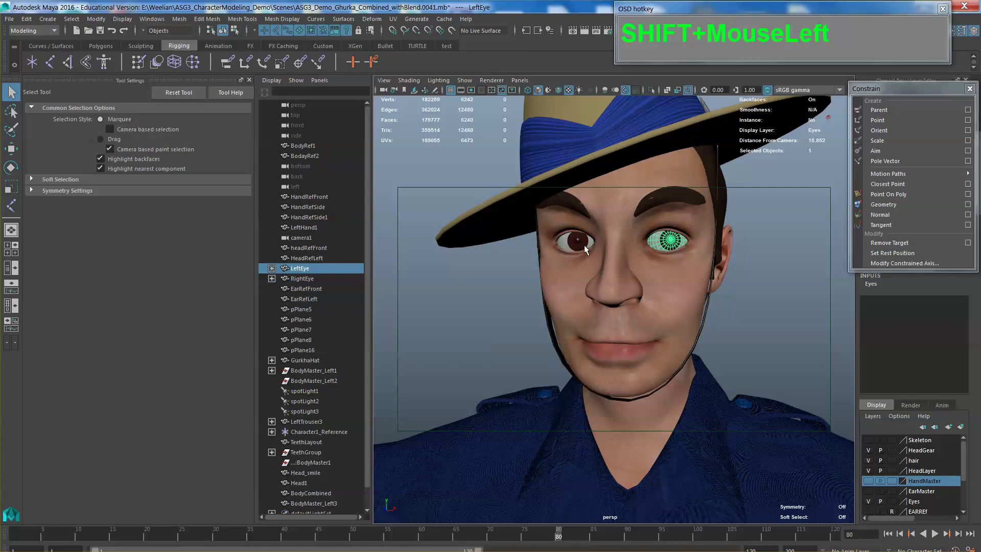
pyautogui.click(656, 209)
pyautogui.click(756, 281)
pyautogui.keyDown('alt'); pyautogui.moveTo(756, 281); pyautogui.dragTo(723, 272); pyautogui.keyUp('alt')
pyautogui.keyDown('alt'); pyautogui.moveTo(723, 272); pyautogui.dragTo(644, 251, button='middle'); pyautogui.keyUp('alt')
pyautogui.scroll(3, 709, 248)
pyautogui.scroll(-10, 704, 250)
# - Switch to the Animation menu set and open the Blend Shape editor
pyautogui.click(578, 283)
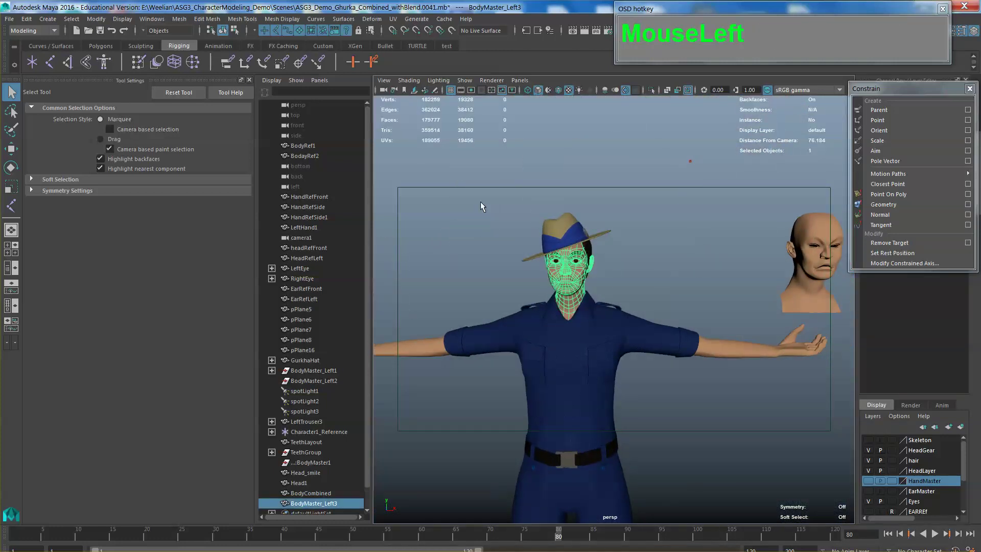
pyautogui.click(155, 21)
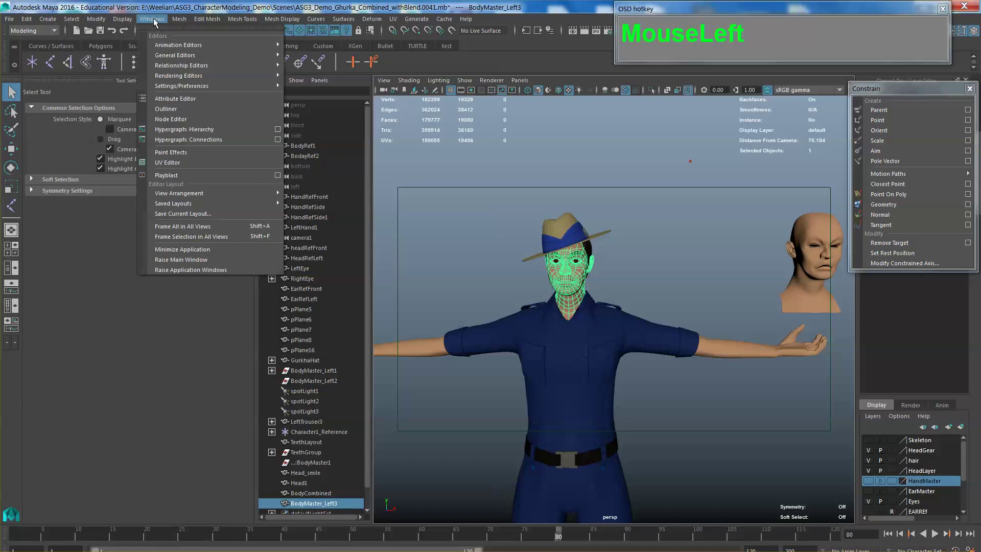
pyautogui.click(607, 248)
pyautogui.keyDown('alt'); pyautogui.moveTo(644, 281); pyautogui.dragTo(625, 254, button='middle'); pyautogui.keyUp('alt')
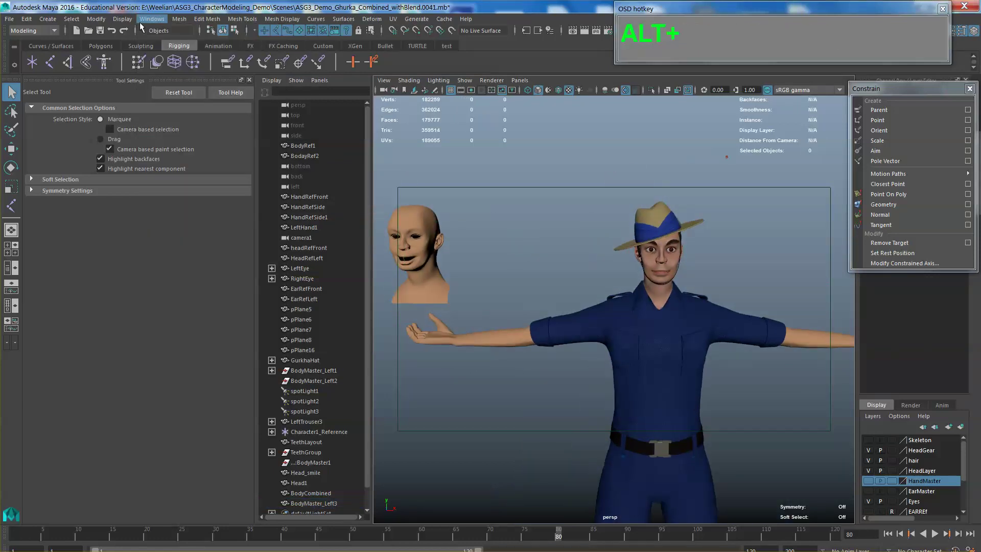
pyautogui.click(53, 30)
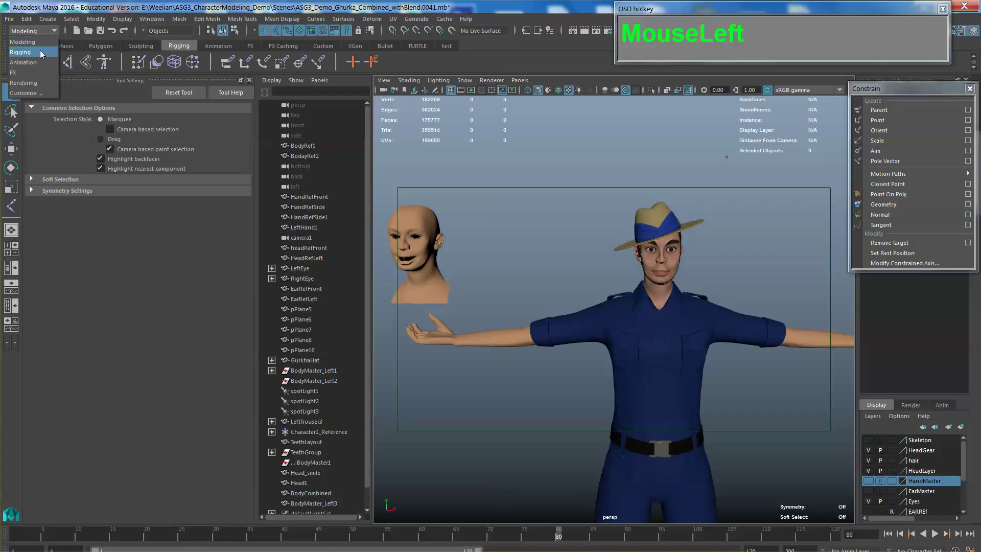
pyautogui.click(38, 63)
pyautogui.click(152, 18)
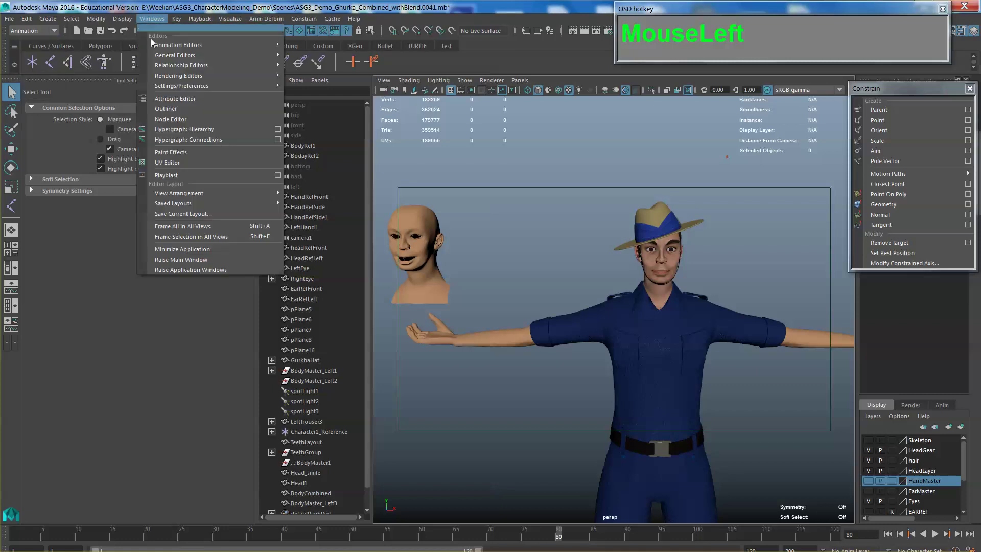
pyautogui.moveTo(209, 45)
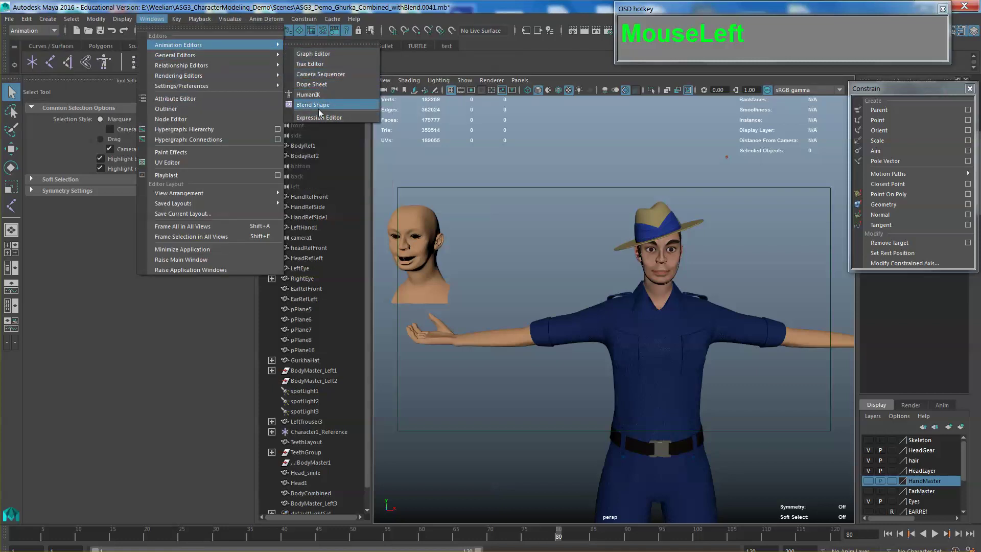
pyautogui.click(313, 106)
pyautogui.moveTo(709, 164); pyautogui.dragTo(760, 164)
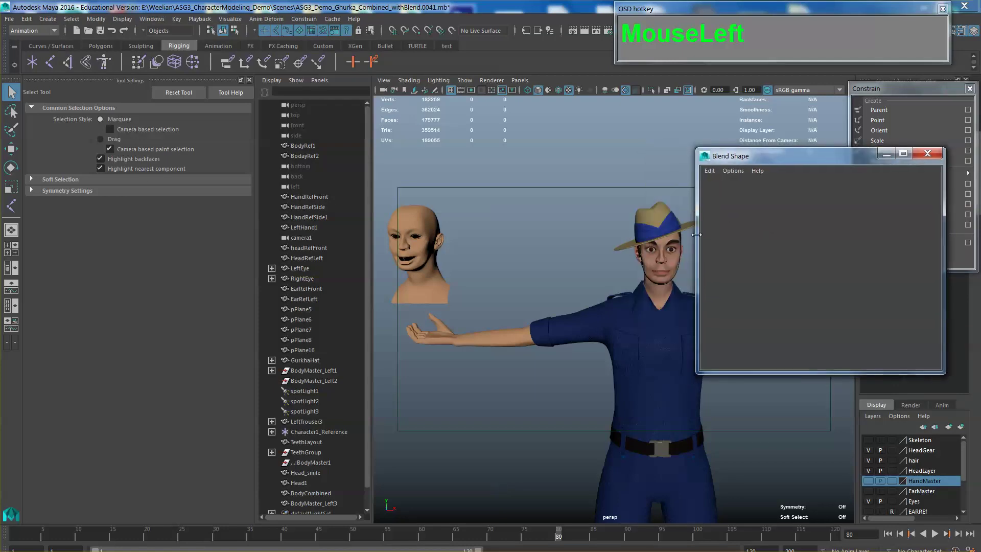
# - Inspect the smiling target head and the character's combined head mesh, and close the Blend Shape editor
pyautogui.click(649, 274)
pyautogui.click(422, 240)
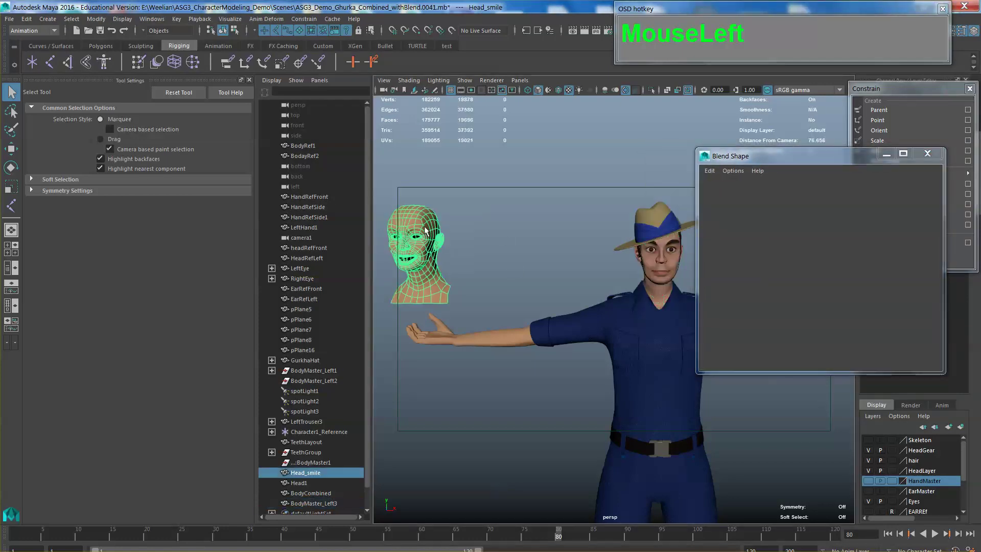
pyautogui.click(664, 288)
pyautogui.click(814, 157)
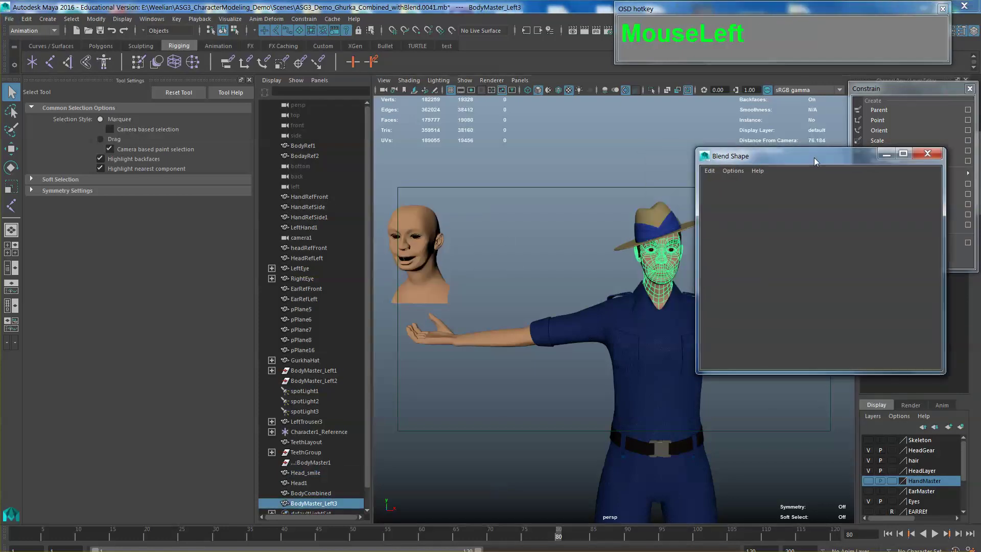
pyautogui.moveTo(761, 166); pyautogui.dragTo(369, 161)
pyautogui.scroll(5, 685, 274)
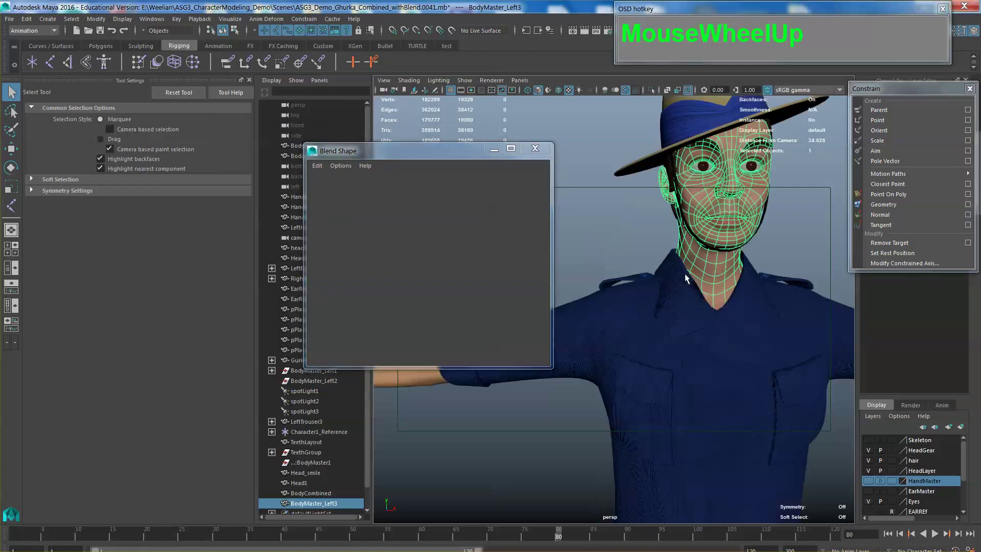
pyautogui.keyDown('alt'); pyautogui.moveTo(685, 274); pyautogui.dragTo(626, 330, button='middle'); pyautogui.keyUp('alt')
pyautogui.scroll(3, 695, 268)
pyautogui.scroll(3, 670, 290)
pyautogui.keyDown('alt'); pyautogui.moveTo(671, 289); pyautogui.dragTo(652, 332, button='middle'); pyautogui.keyUp('alt')
pyautogui.scroll(-5, 665, 286)
pyautogui.scroll(-4, 666, 288)
pyautogui.click(537, 149)
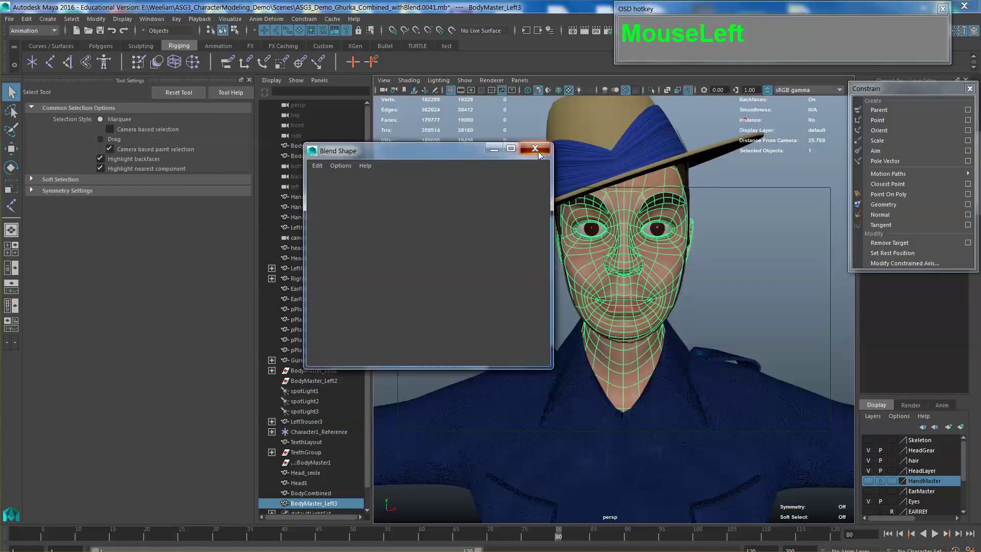
# - Select the Head1 and Head_smile target heads, adding the character's combined head as the last selection
pyautogui.scroll(-11, 690, 249)
pyautogui.keyDown('alt'); pyautogui.moveTo(680, 226); pyautogui.dragTo(678, 211, button='middle'); pyautogui.keyUp('alt')
pyautogui.click(812, 271)
pyautogui.click(812, 269)
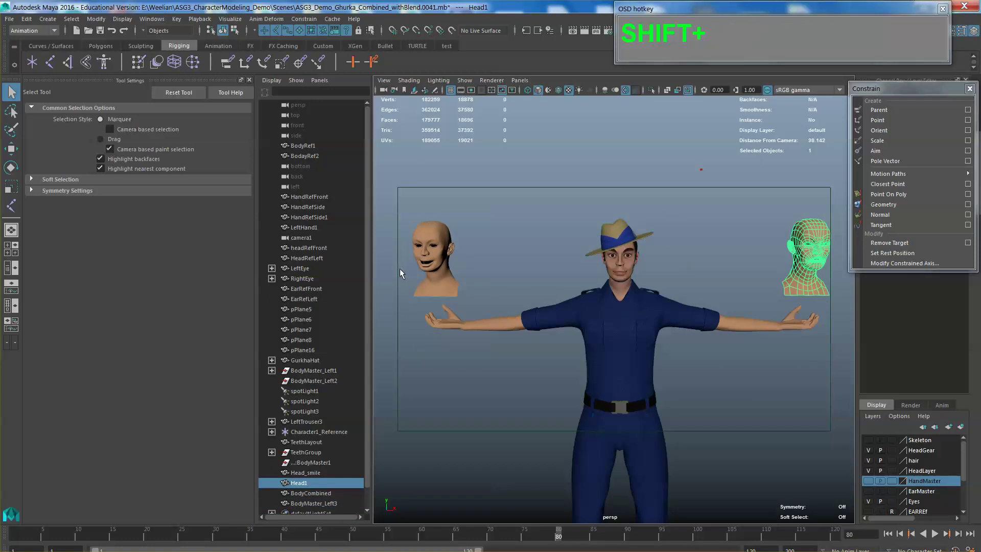
pyautogui.keyDown('shift'); pyautogui.click(457, 286); pyautogui.keyUp('shift')
pyautogui.keyDown('shift'); pyautogui.click(627, 277); pyautogui.keyUp('shift')
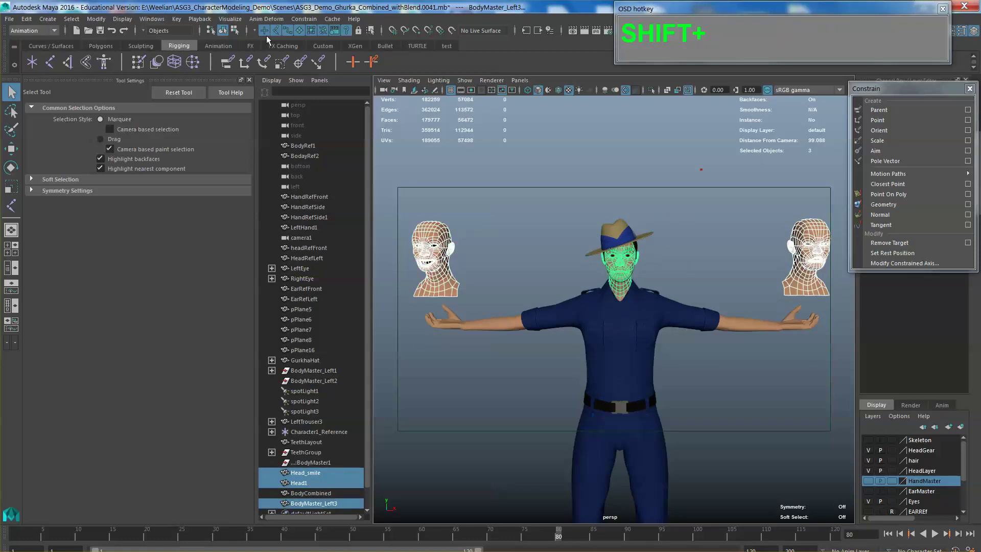
pyautogui.moveTo(274, 18); pyautogui.dragTo(280, 45)
pyautogui.click(269, 20)
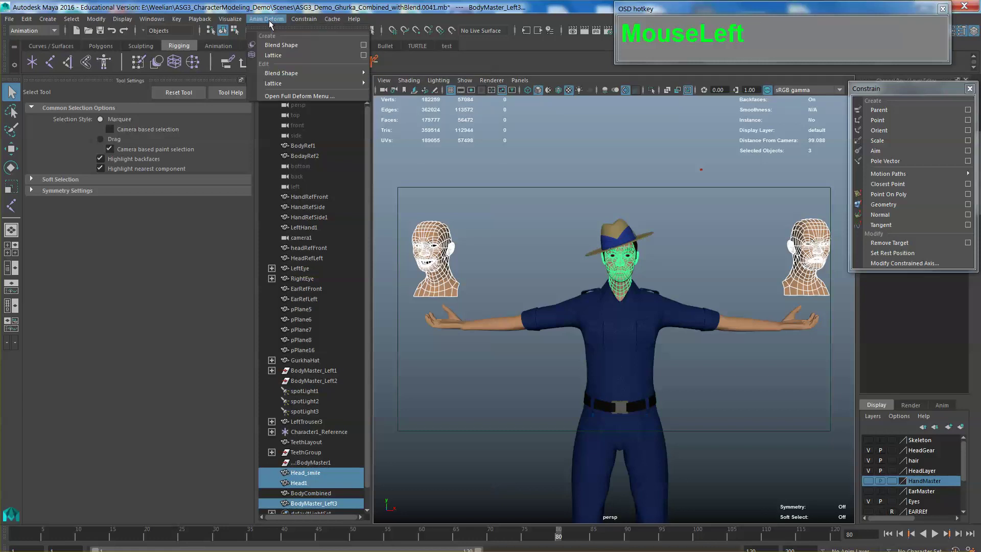
pyautogui.click(287, 96)
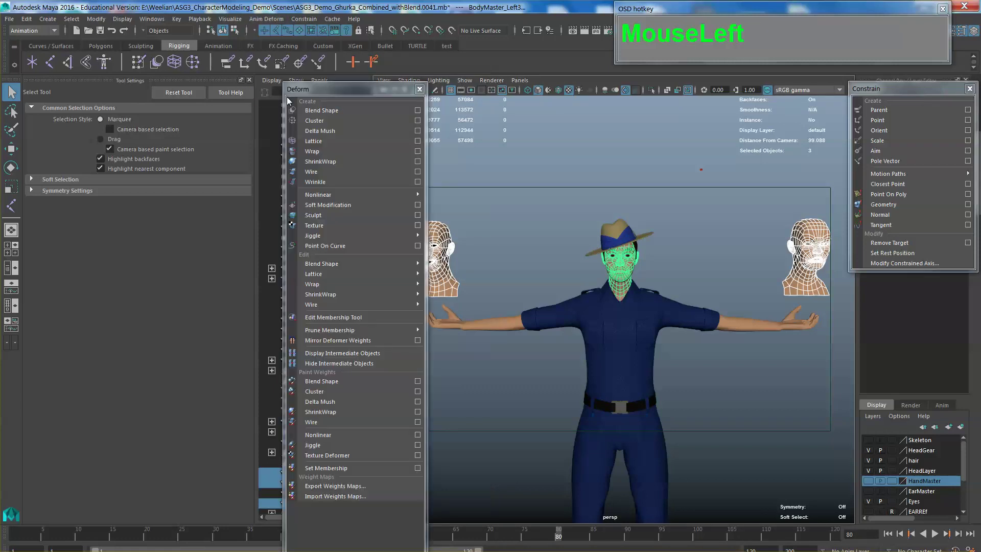
pyautogui.click(419, 89)
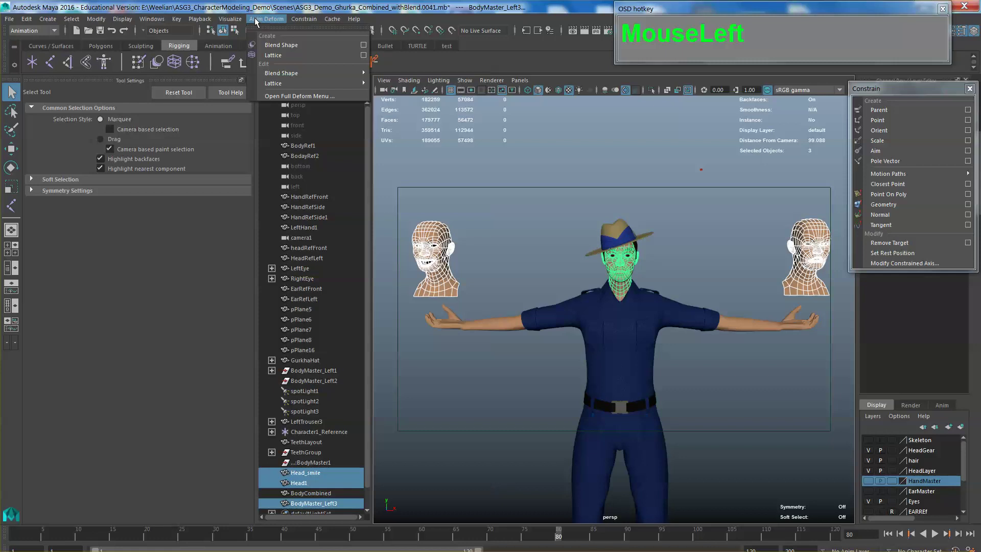
# - Reopen the Blend Shape editor, clear the mesh selection and place the editor window clear of the character and target heads
pyautogui.click(152, 19)
pyautogui.moveTo(171, 47)
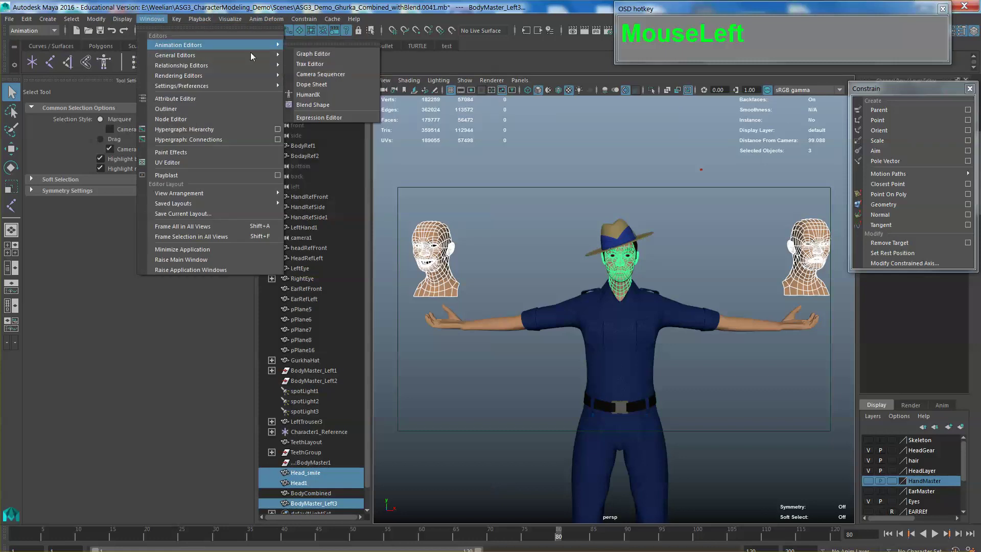
pyautogui.click(319, 106)
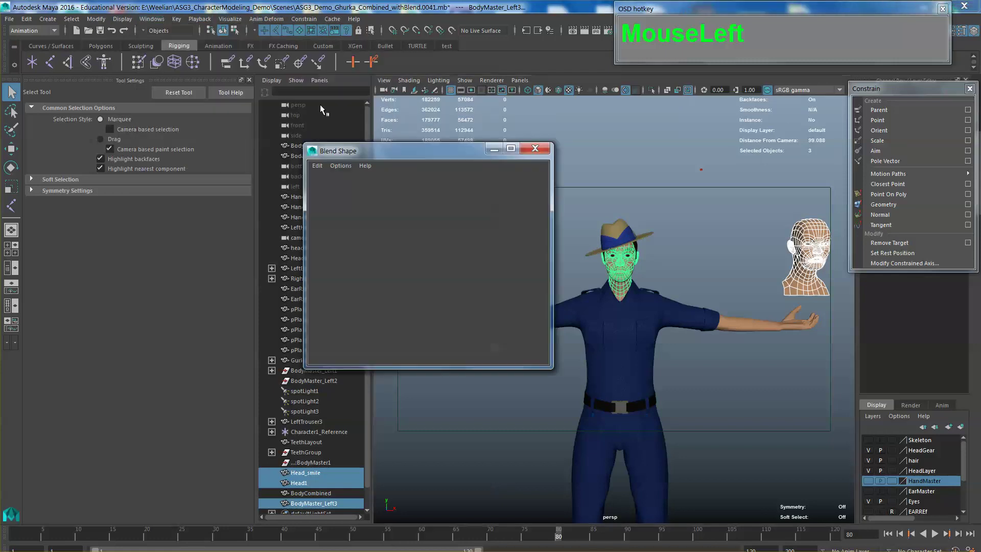
pyautogui.click(679, 250)
pyautogui.click(635, 264)
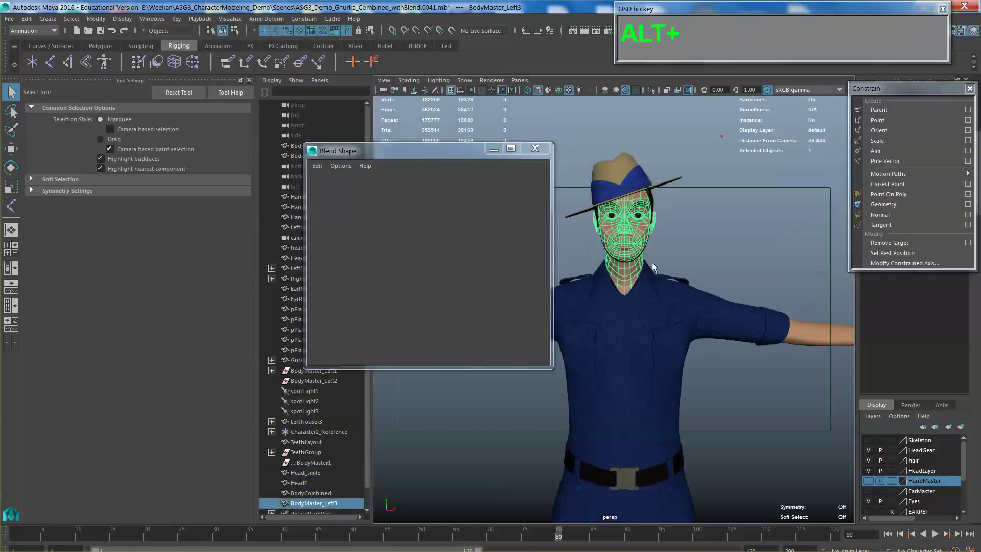
pyautogui.scroll(-2, 650, 259)
pyautogui.click(675, 244)
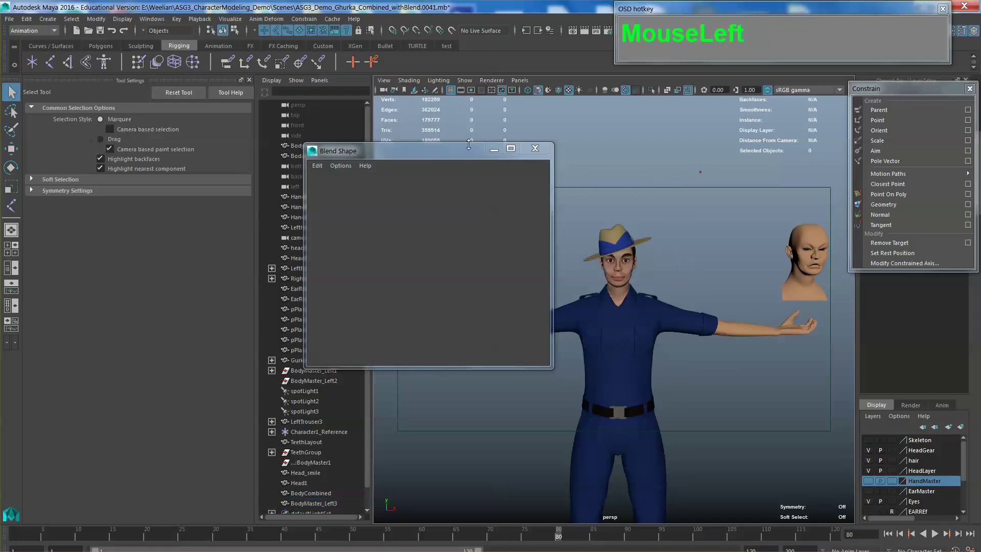
pyautogui.moveTo(469, 145); pyautogui.dragTo(241, 156)
# - Examine the Head1 target head and the character's combined head mesh from several angles
pyautogui.click(811, 276)
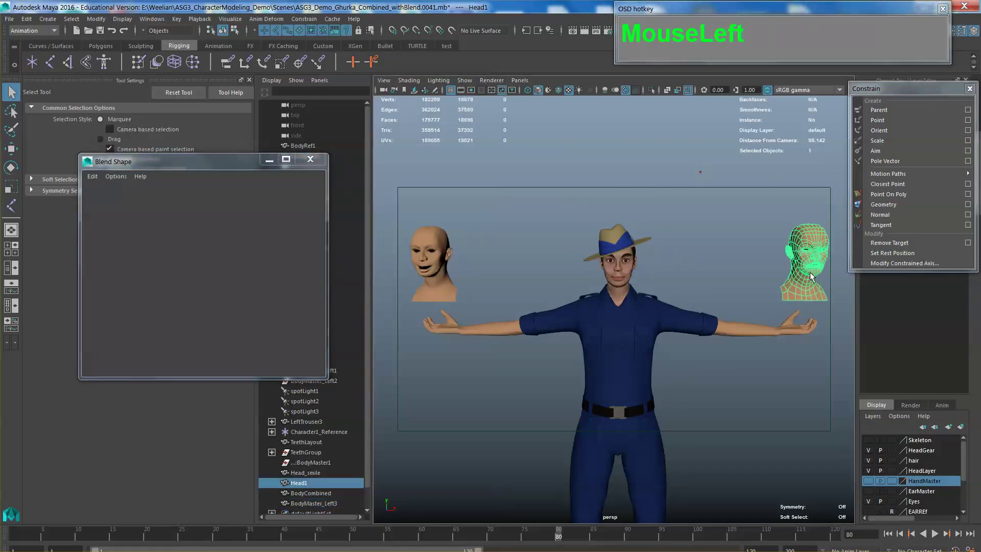
pyautogui.scroll(3, 720, 271)
pyautogui.keyDown('alt'); pyautogui.moveTo(722, 278); pyautogui.dragTo(692, 307, button='middle'); pyautogui.keyUp('alt')
pyautogui.keyDown('alt'); pyautogui.moveTo(692, 307); pyautogui.dragTo(670, 286); pyautogui.keyUp('alt')
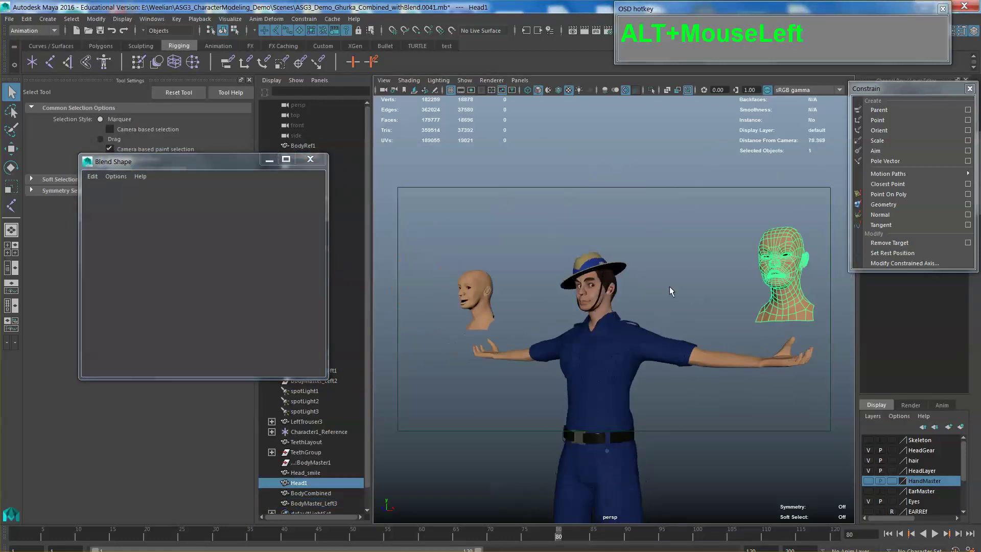
pyautogui.moveTo(669, 286)
pyautogui.keyDown('alt'); pyautogui.mouseDown(button='middle')
pyautogui.moveTo(693, 309)
pyautogui.moveTo(659, 295)
pyautogui.mouseUp(button='middle'); pyautogui.keyUp('alt')
pyautogui.keyDown('alt'); pyautogui.moveTo(659, 296); pyautogui.dragTo(700, 302); pyautogui.keyUp('alt')
pyautogui.keyDown('alt'); pyautogui.moveTo(700, 303); pyautogui.dragTo(723, 259, button='middle'); pyautogui.keyUp('alt')
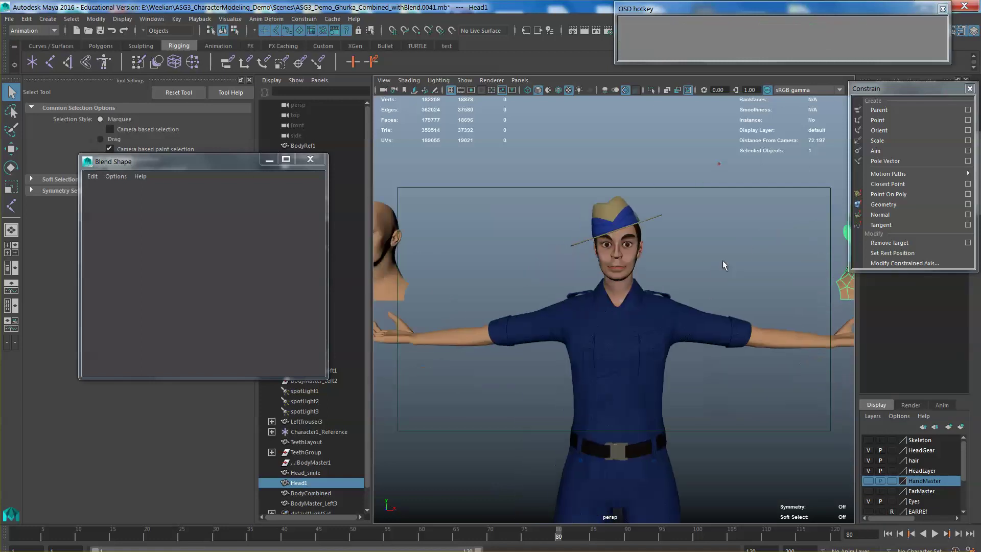
pyautogui.scroll(3, 719, 254)
pyautogui.keyDown('alt'); pyautogui.moveTo(674, 192); pyautogui.dragTo(662, 222, button='middle'); pyautogui.keyUp('alt')
pyautogui.click(631, 203)
pyautogui.scroll(-4, 689, 230)
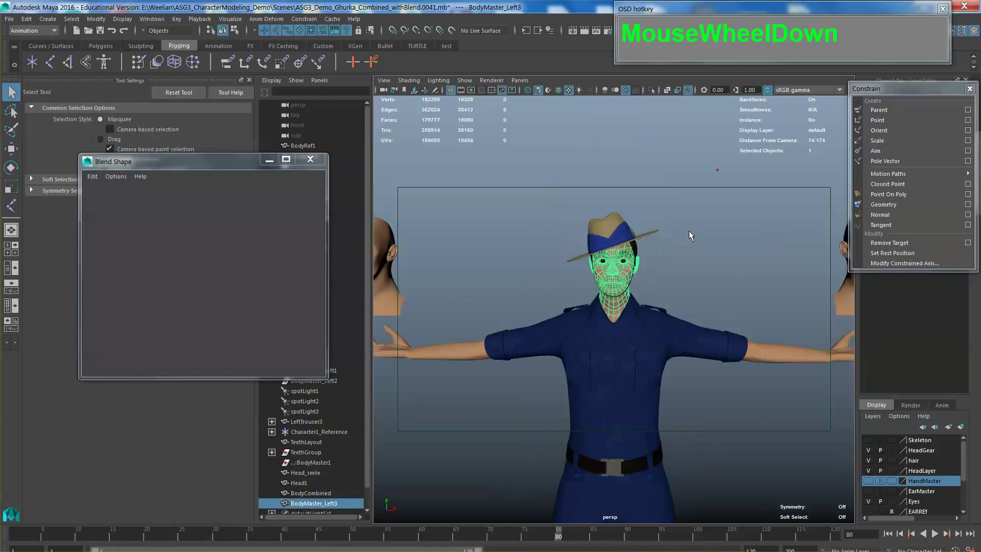
pyautogui.scroll(-8, 689, 231)
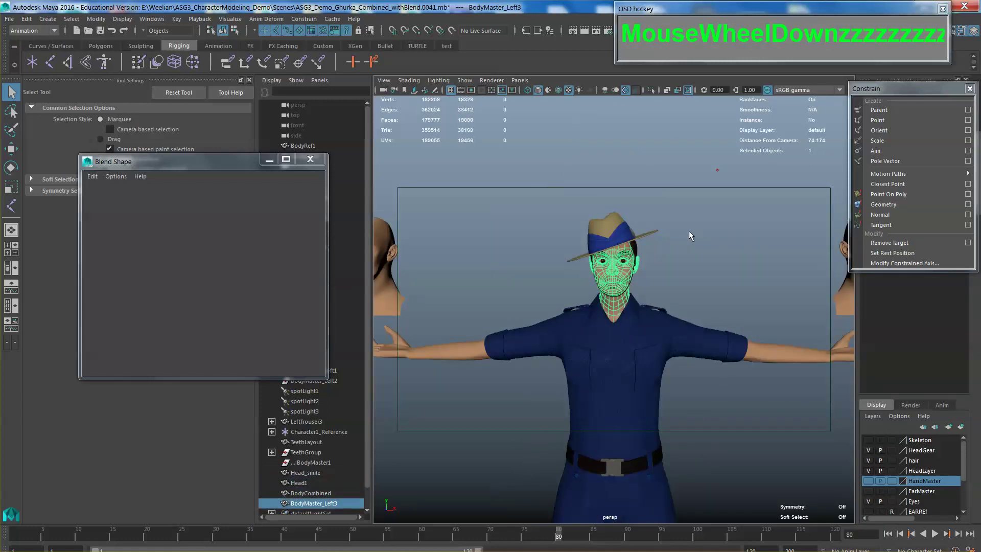
# - Undo the combining of the eyebrows with the character's head, restoring the separate Head mesh
pyautogui.press('z')
pyautogui.press('z')
pyautogui.press('z')
pyautogui.press('z')
pyautogui.press('z')
pyautogui.press('z')
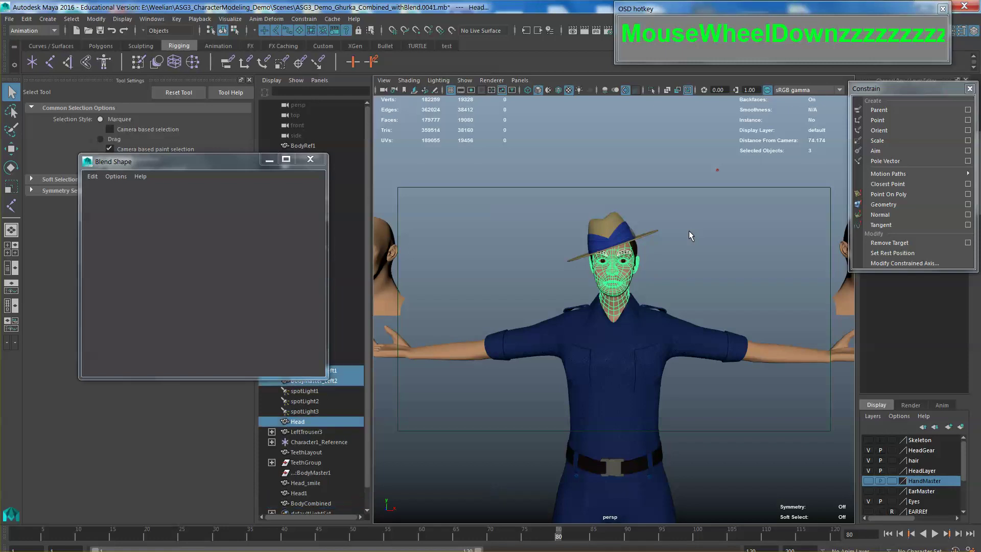
pyautogui.press('z')
pyautogui.press('z')
pyautogui.press('z')
pyautogui.press('z')
pyautogui.press('z')
pyautogui.press('z')
pyautogui.press('z')
pyautogui.press('z')
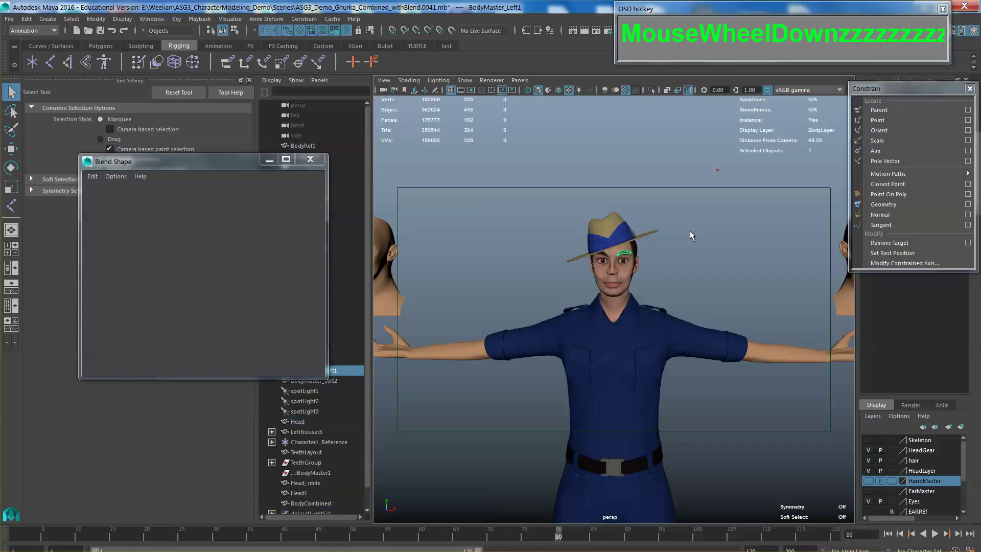
# - Select only the character's separate Head mesh and bring the Blend Shape editor up again for it
pyautogui.click(704, 250)
pyautogui.click(626, 281)
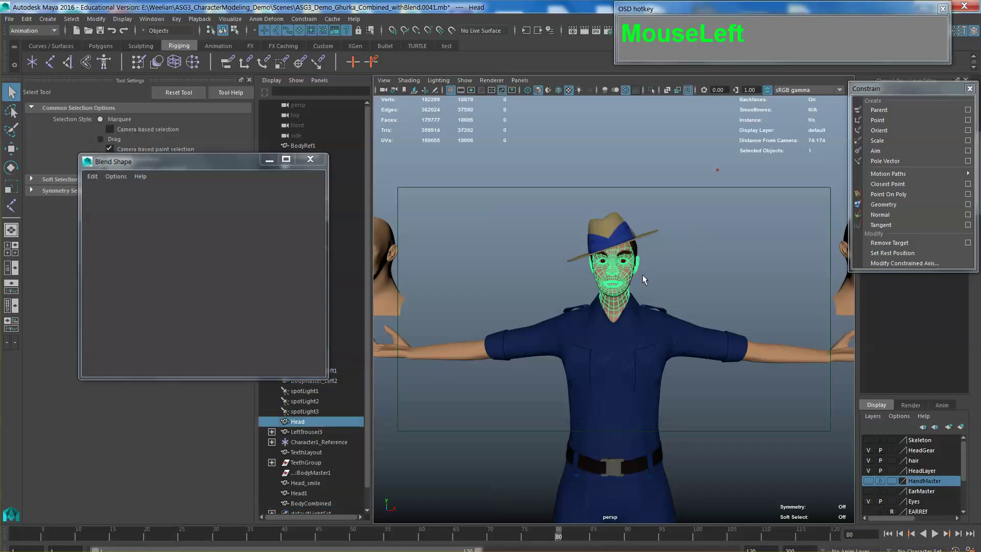
pyautogui.click(267, 161)
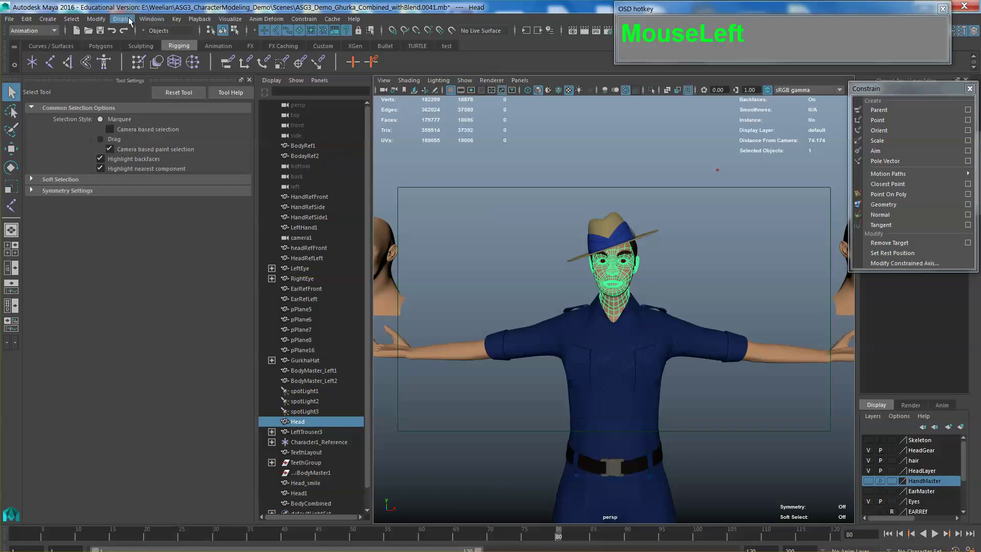
pyautogui.click(155, 23)
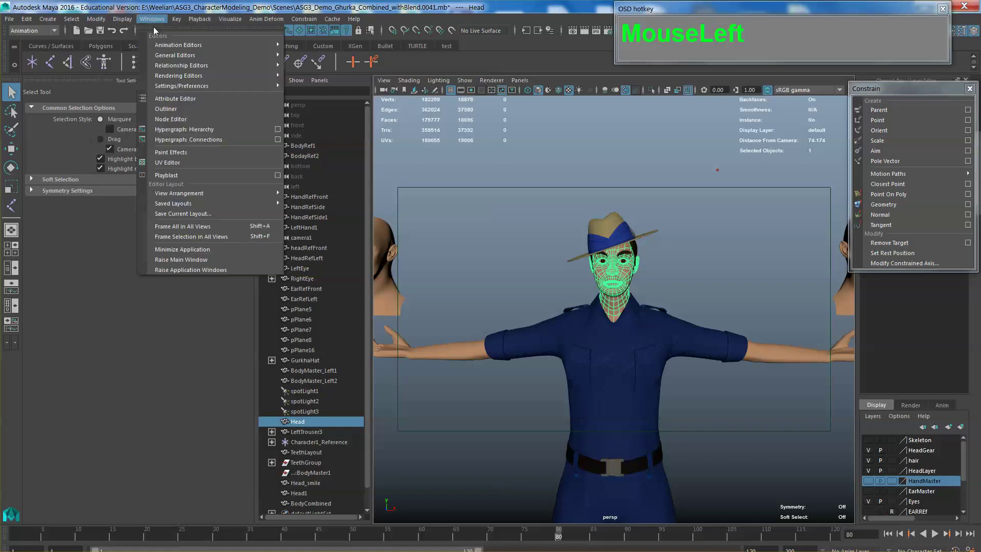
pyautogui.moveTo(189, 47)
pyautogui.click(317, 104)
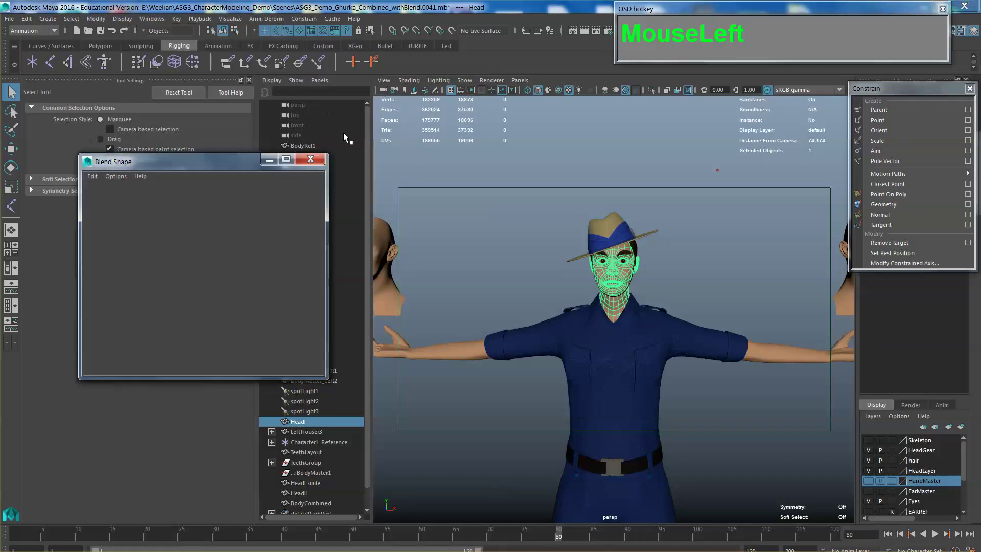
pyautogui.click(555, 232)
pyautogui.scroll(-3, 591, 241)
pyautogui.keyDown('alt'); pyautogui.moveTo(590, 241); pyautogui.dragTo(586, 223, button='middle'); pyautogui.keyUp('alt')
pyautogui.click(799, 265)
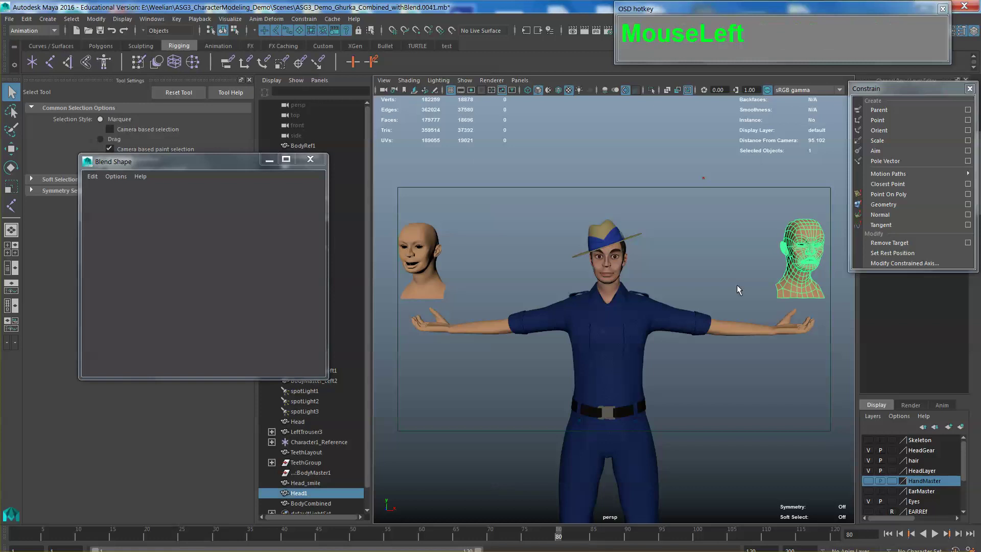
pyautogui.keyDown('shift'); pyautogui.click(434, 263); pyautogui.keyUp('shift')
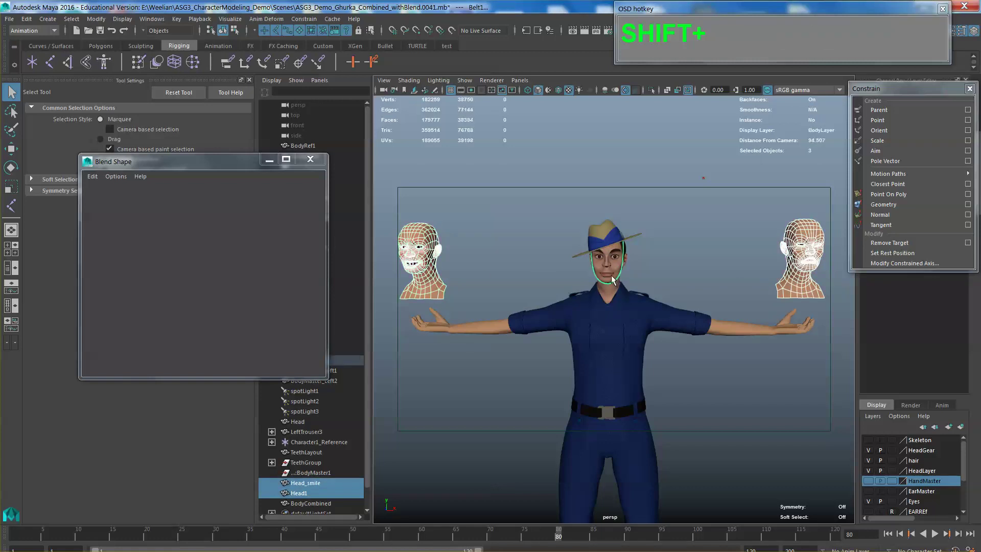
pyautogui.click(643, 265)
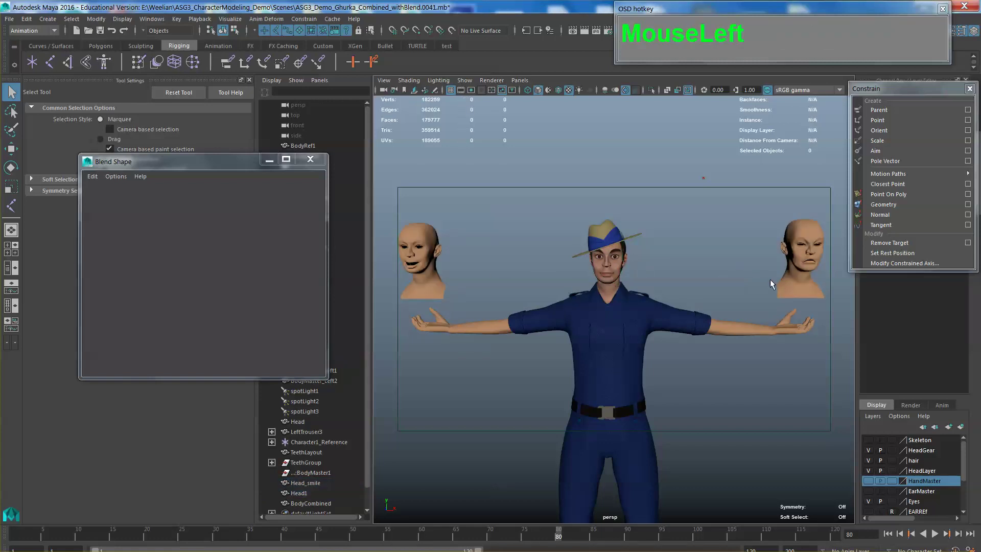
pyautogui.click(784, 284)
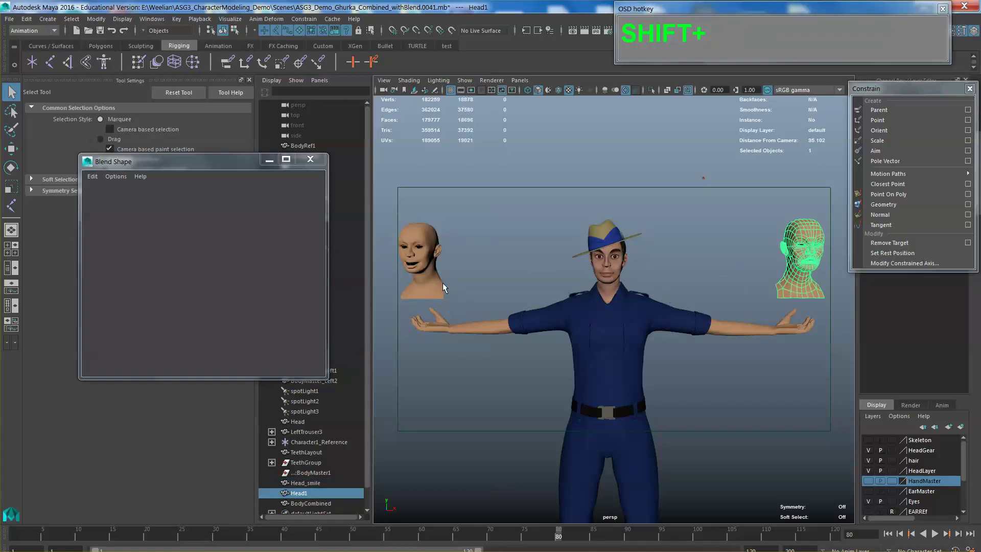
pyautogui.keyDown('shift'); pyautogui.click(427, 261); pyautogui.keyUp('shift')
pyautogui.keyDown('shift'); pyautogui.click(607, 284); pyautogui.keyUp('shift')
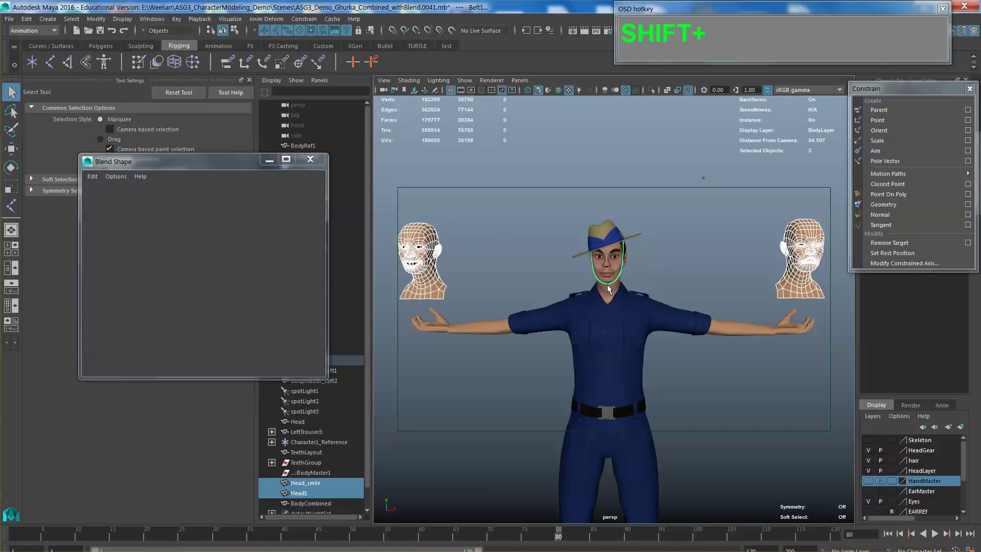
# - Select the Head1 and Head_smile target heads plus the character's Head last, and check the Blend Shape editor for them
pyautogui.click(783, 265)
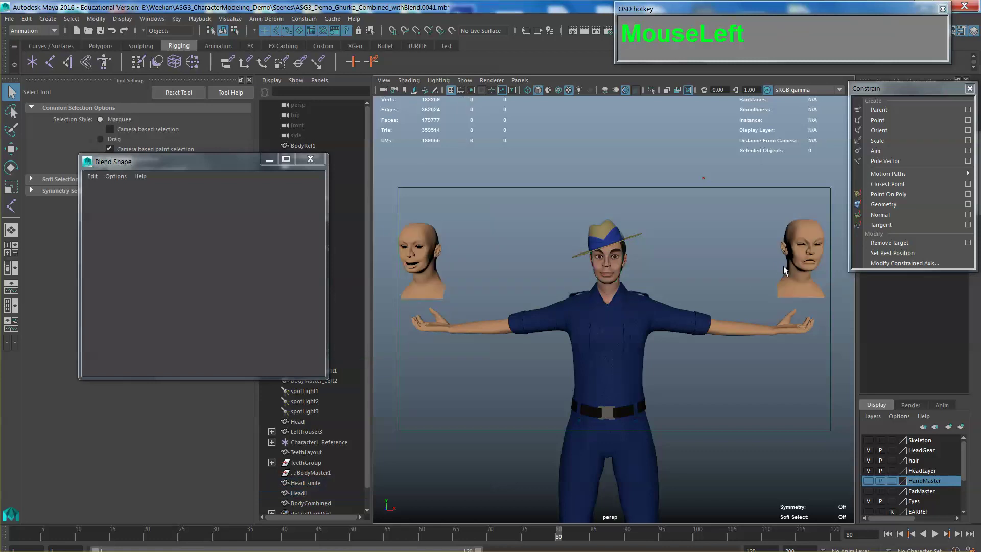
pyautogui.keyDown('shift'); pyautogui.click(438, 284); pyautogui.keyUp('shift')
pyautogui.keyDown('shift'); pyautogui.click(612, 289); pyautogui.keyUp('shift')
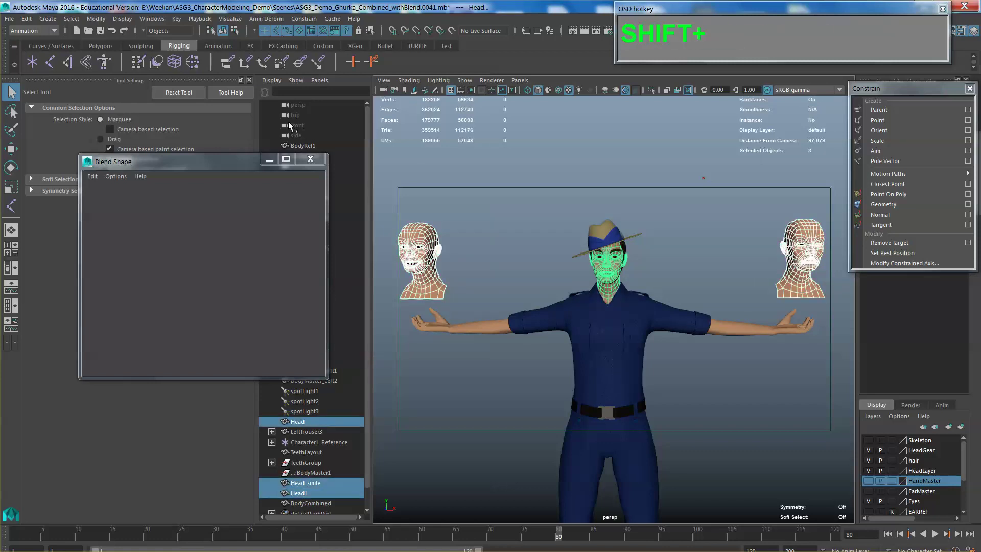
pyautogui.click(152, 19)
pyautogui.moveTo(170, 48)
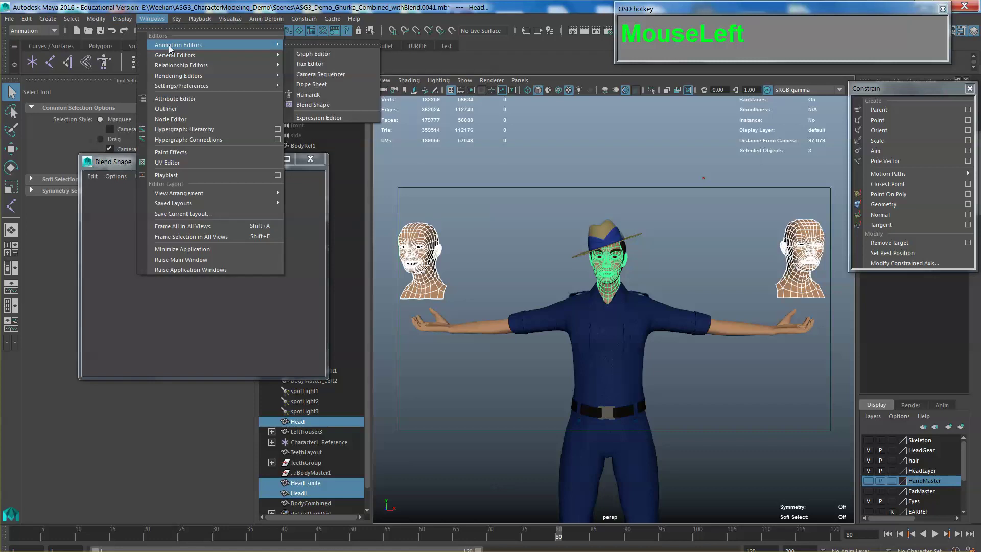
pyautogui.click(309, 103)
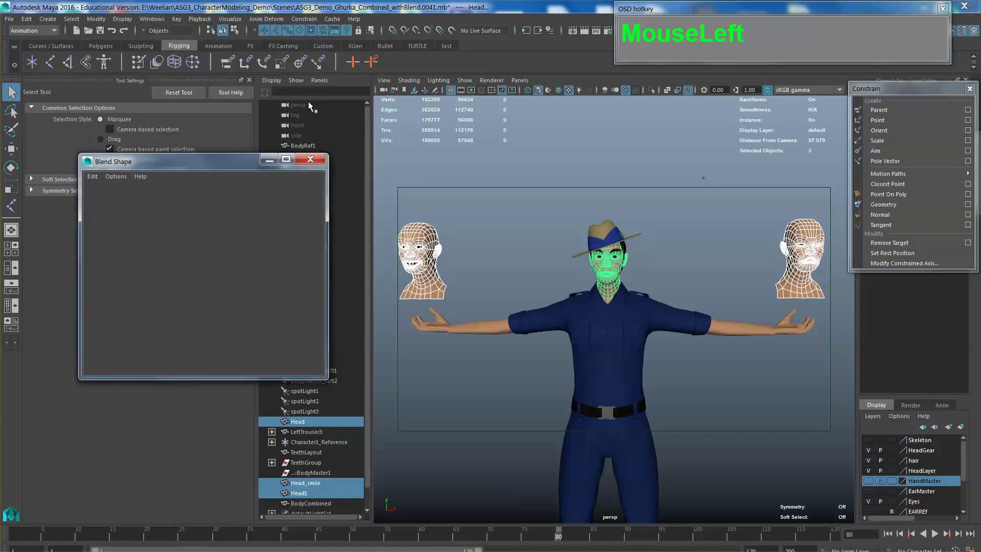
# - Clear the selection, close the Blend Shape editor, and reopen it with only the character's Head selected
pyautogui.click(451, 184)
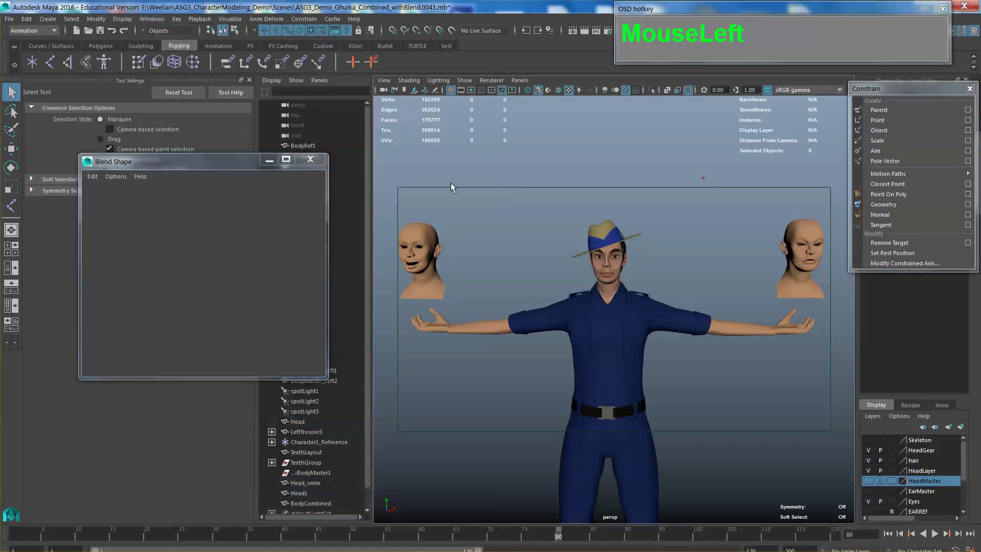
pyautogui.click(310, 160)
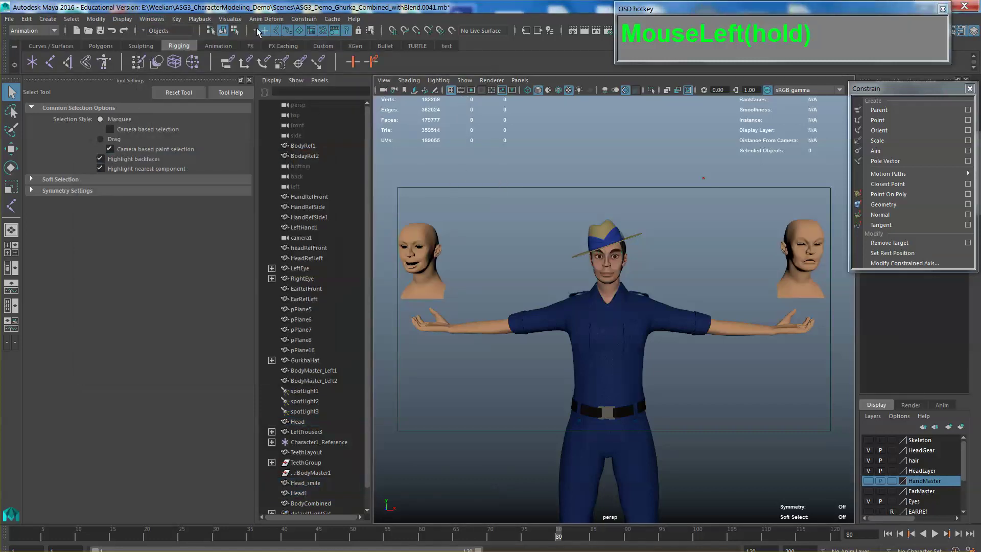
pyautogui.click(612, 289)
pyautogui.click(151, 19)
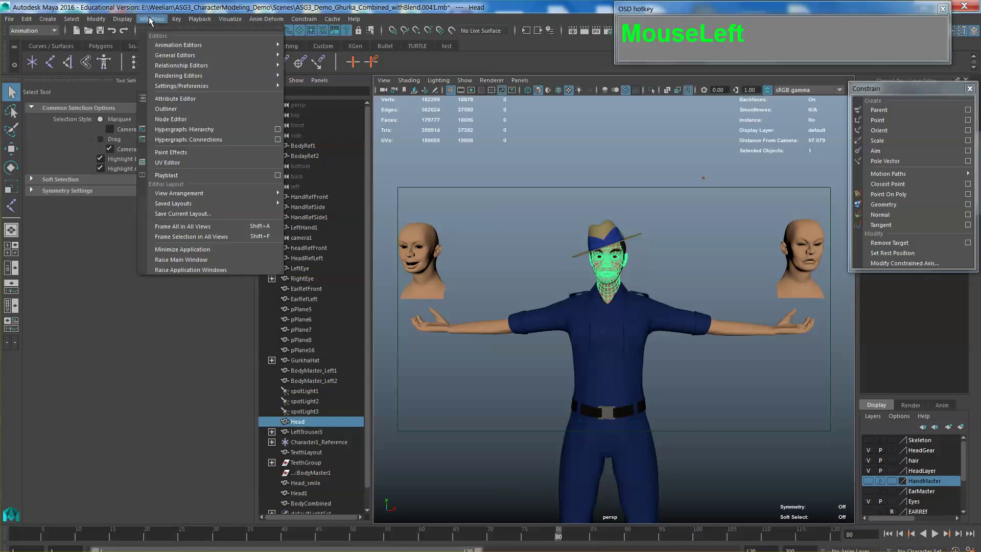
pyautogui.moveTo(214, 45)
pyautogui.click(313, 104)
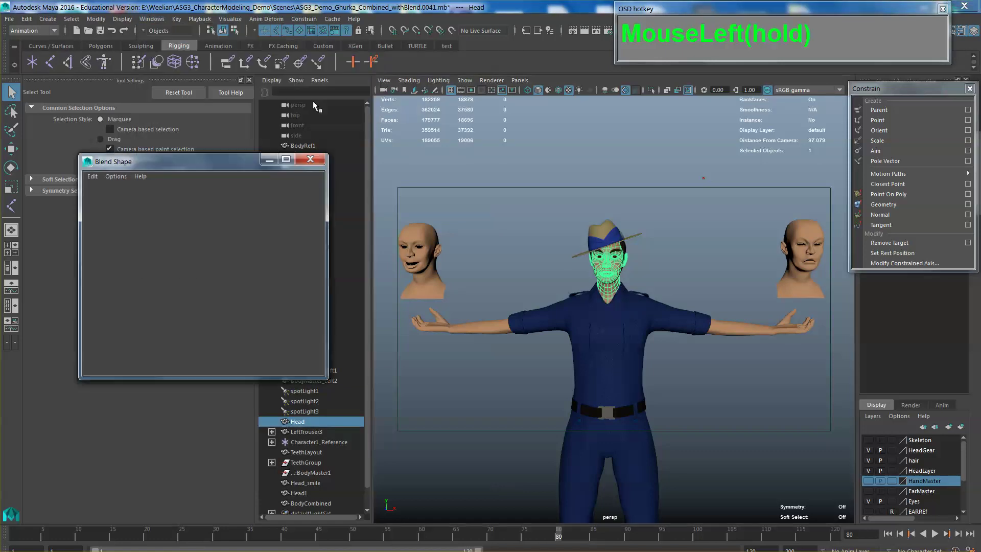
# - Examine the selected Head mesh up close, including the mouth interior and the teeth and gums inside it
pyautogui.keyDown('alt'); pyautogui.moveTo(655, 219); pyautogui.dragTo(645, 243); pyautogui.keyUp('alt')
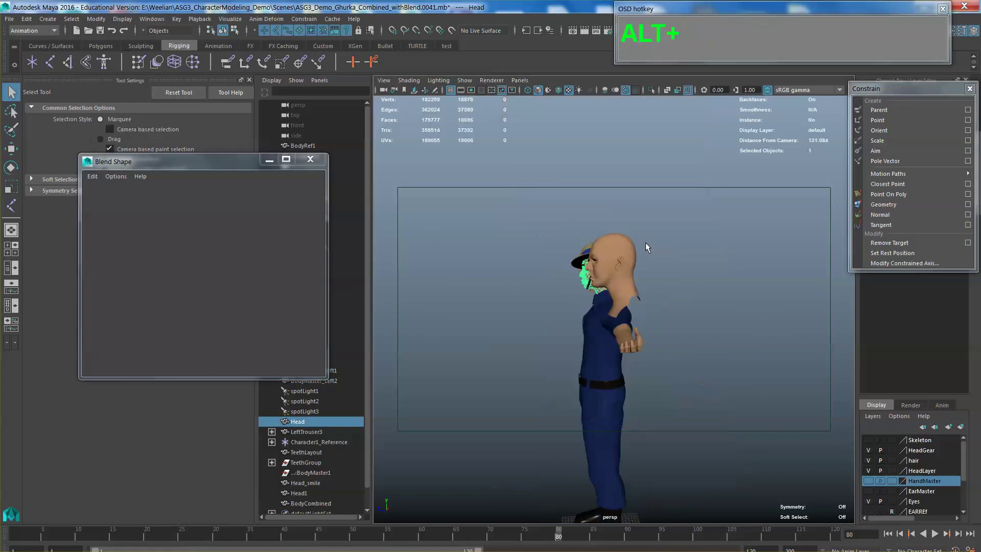
pyautogui.scroll(4, 645, 242)
pyautogui.keyDown('alt'); pyautogui.moveTo(660, 253); pyautogui.dragTo(622, 267, button='middle'); pyautogui.keyUp('alt')
pyautogui.scroll(3, 622, 267)
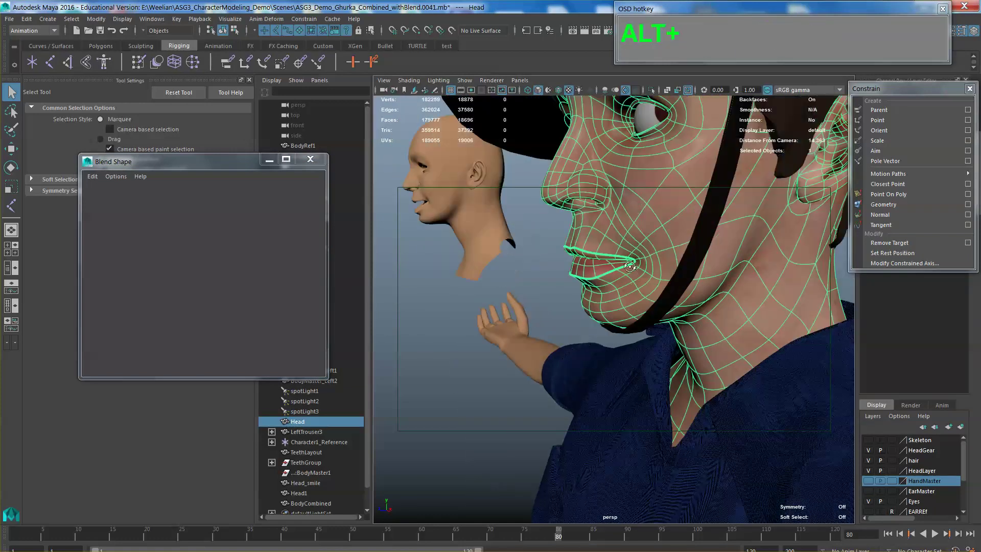
pyautogui.keyDown('alt'); pyautogui.moveTo(622, 267); pyautogui.dragTo(664, 256); pyautogui.keyUp('alt')
pyautogui.scroll(5, 672, 264)
pyautogui.keyDown('alt'); pyautogui.moveTo(664, 255); pyautogui.dragTo(650, 299, button='middle'); pyautogui.keyUp('alt')
pyautogui.scroll(2, 671, 264)
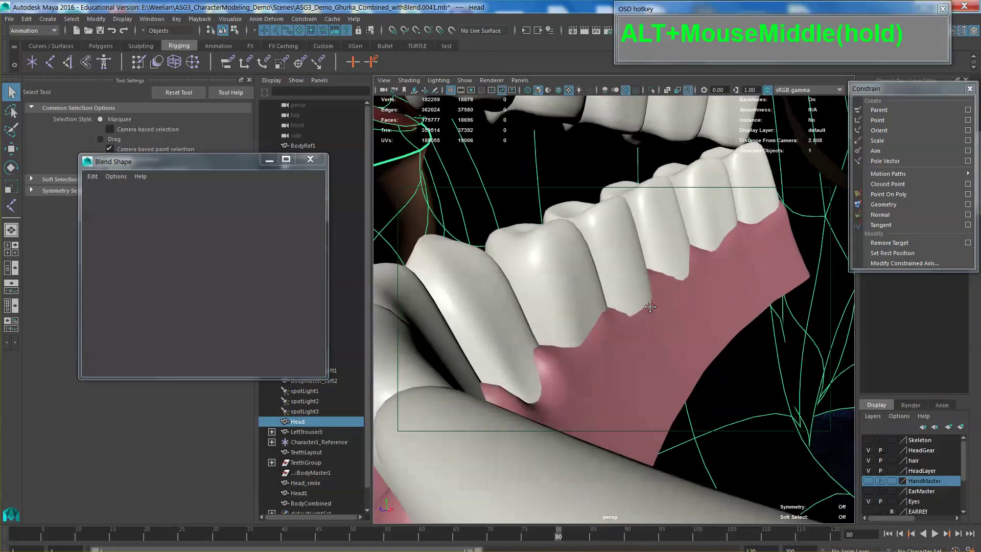
pyautogui.keyDown('alt'); pyautogui.moveTo(651, 299); pyautogui.dragTo(637, 294); pyautogui.keyUp('alt')
pyautogui.keyDown('alt'); pyautogui.moveTo(637, 294); pyautogui.dragTo(669, 310, button='middle'); pyautogui.keyUp('alt')
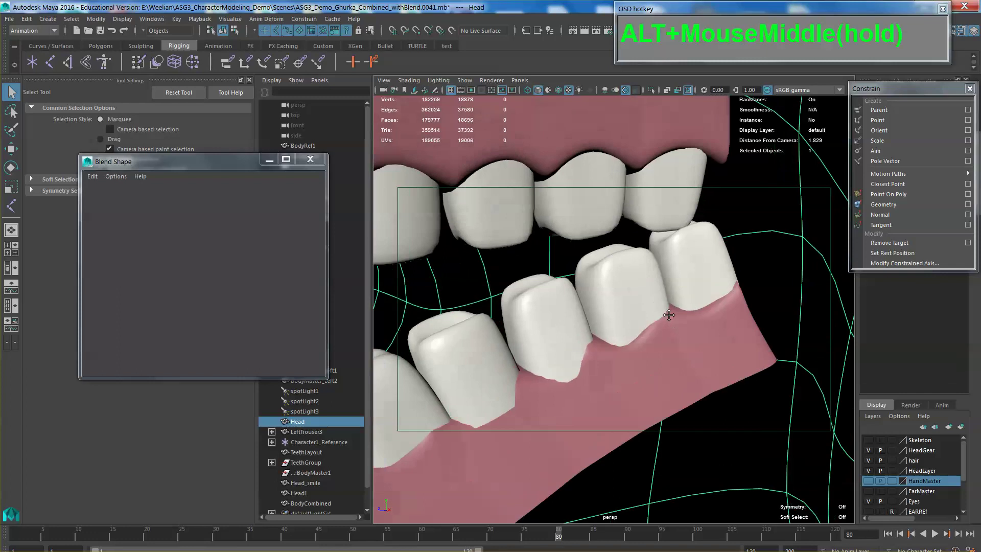
pyautogui.keyDown('alt'); pyautogui.moveTo(669, 310); pyautogui.dragTo(583, 312); pyautogui.keyUp('alt')
pyautogui.keyDown('alt'); pyautogui.moveTo(585, 316); pyautogui.dragTo(628, 264, button='middle'); pyautogui.keyUp('alt')
pyautogui.keyDown('alt'); pyautogui.moveTo(628, 265); pyautogui.dragTo(576, 281); pyautogui.keyUp('alt')
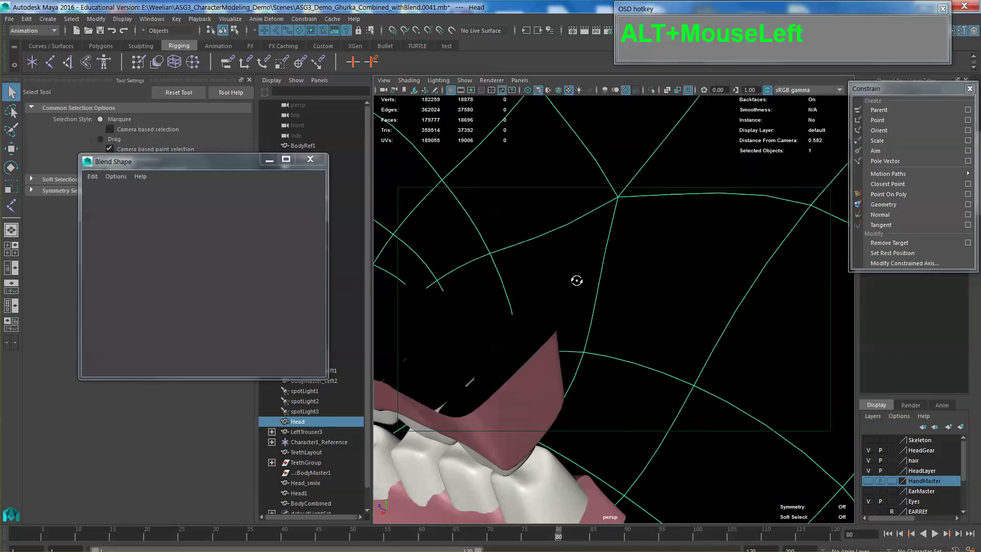
pyautogui.keyDown('alt'); pyautogui.moveTo(576, 280); pyautogui.dragTo(620, 261, button='middle'); pyautogui.keyUp('alt')
pyautogui.keyDown('alt'); pyautogui.moveTo(620, 260); pyautogui.dragTo(584, 260); pyautogui.keyUp('alt')
pyautogui.keyDown('alt'); pyautogui.moveTo(584, 260); pyautogui.dragTo(755, 235, button='middle'); pyautogui.keyUp('alt')
pyautogui.keyDown('alt'); pyautogui.moveTo(755, 235); pyautogui.dragTo(664, 240); pyautogui.keyUp('alt')
pyautogui.keyDown('alt'); pyautogui.scroll(-5, 718, 240); pyautogui.keyUp('alt')
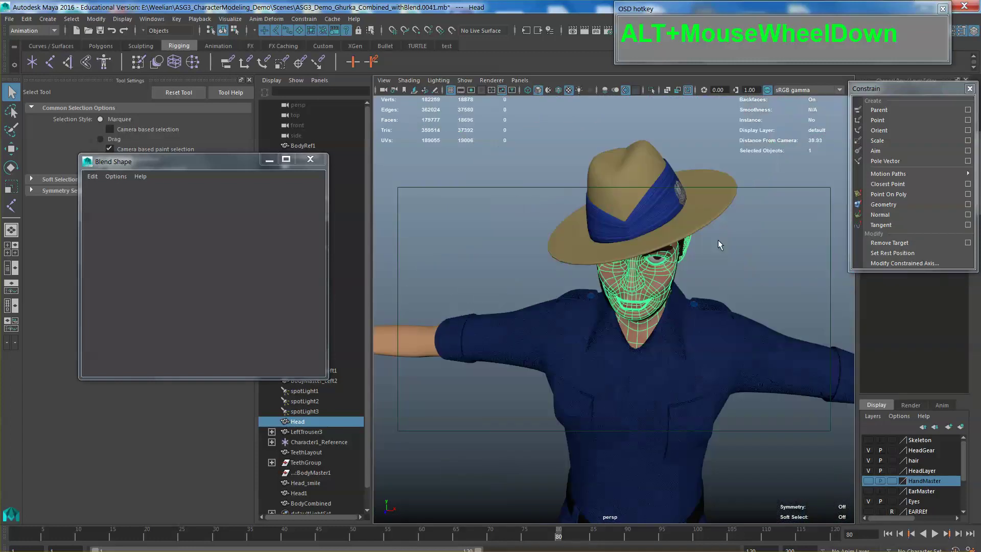
pyautogui.keyDown('alt'); pyautogui.moveTo(664, 286); pyautogui.dragTo(697, 238, button='middle'); pyautogui.keyUp('alt')
pyautogui.scroll(-5, 744, 249)
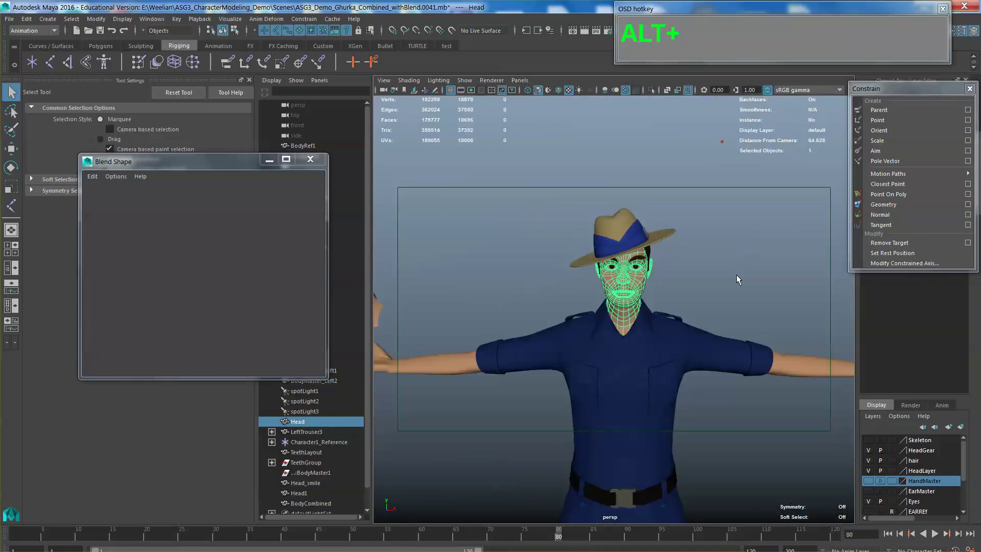
pyautogui.scroll(4, 729, 245)
pyautogui.keyDown('alt'); pyautogui.moveTo(736, 274); pyautogui.dragTo(744, 256, button='middle'); pyautogui.keyUp('alt')
# - Clear the selection and examine the character beside the target heads, checking each of its separate eyebrow meshes
pyautogui.click(755, 261)
pyautogui.scroll(-5, 755, 261)
pyautogui.scroll(-5, 737, 260)
pyautogui.scroll(2, 744, 256)
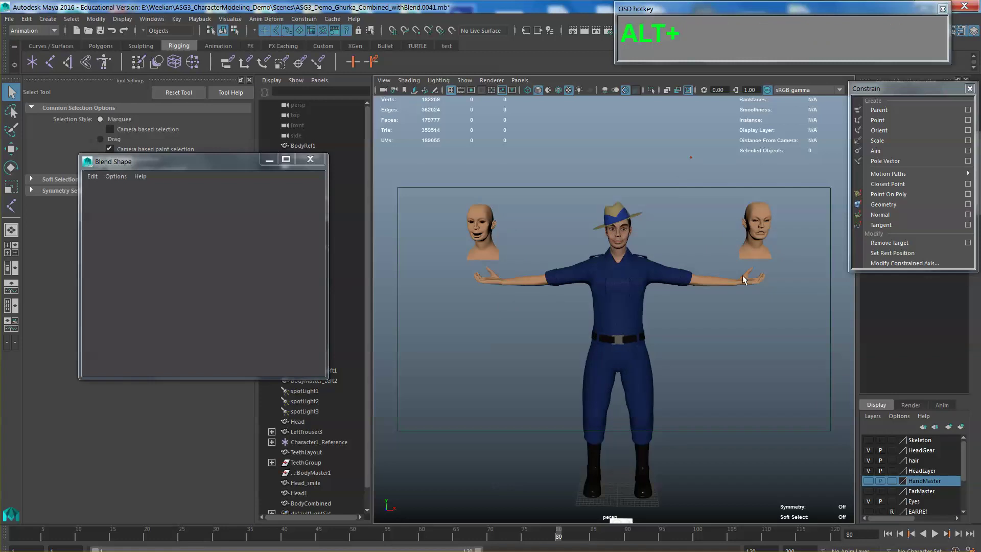
pyautogui.keyDown('alt'); pyautogui.scroll(4, 731, 261); pyautogui.keyUp('alt')
pyautogui.keyDown('alt'); pyautogui.moveTo(697, 229); pyautogui.dragTo(684, 282, button='middle'); pyautogui.keyUp('alt')
pyautogui.scroll(4, 682, 243)
pyautogui.click(683, 182)
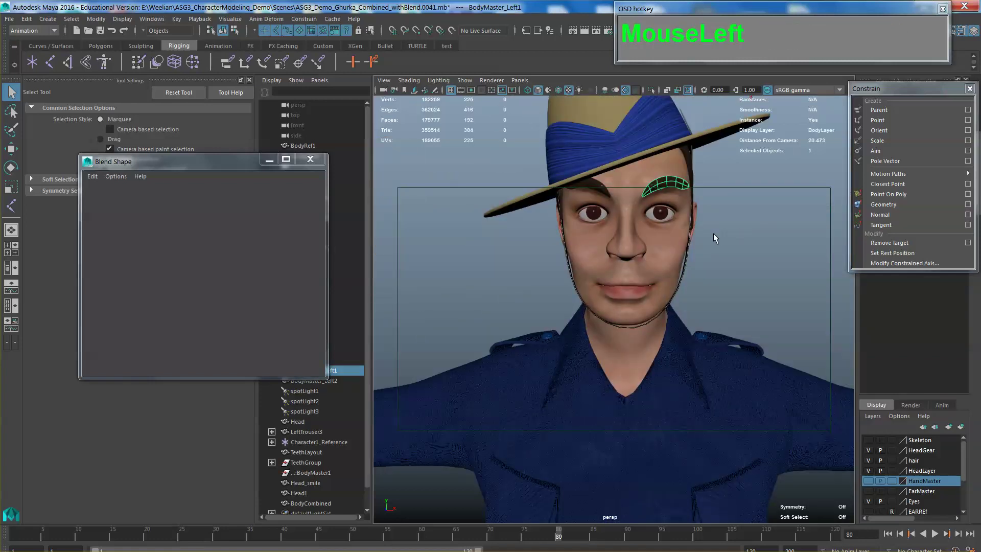
pyautogui.keyDown('shift'); pyautogui.click(602, 191); pyautogui.keyUp('shift')
pyautogui.click(747, 253)
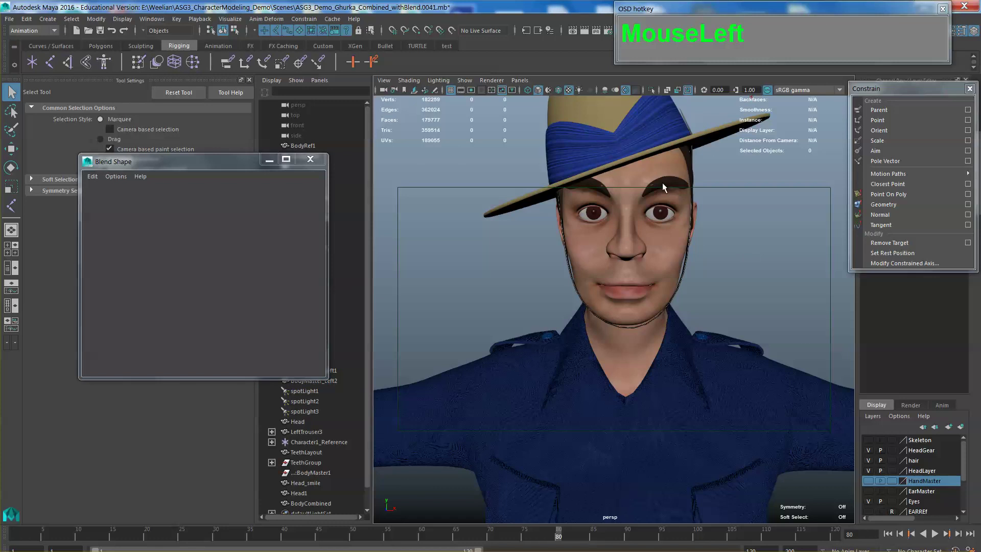
# - Combine both of the character's eyebrow meshes with the Head into a single mesh
pyautogui.click(662, 182)
pyautogui.keyDown('shift'); pyautogui.click(597, 181); pyautogui.keyUp('shift')
pyautogui.keyDown('shift'); pyautogui.click(638, 192); pyautogui.keyUp('shift')
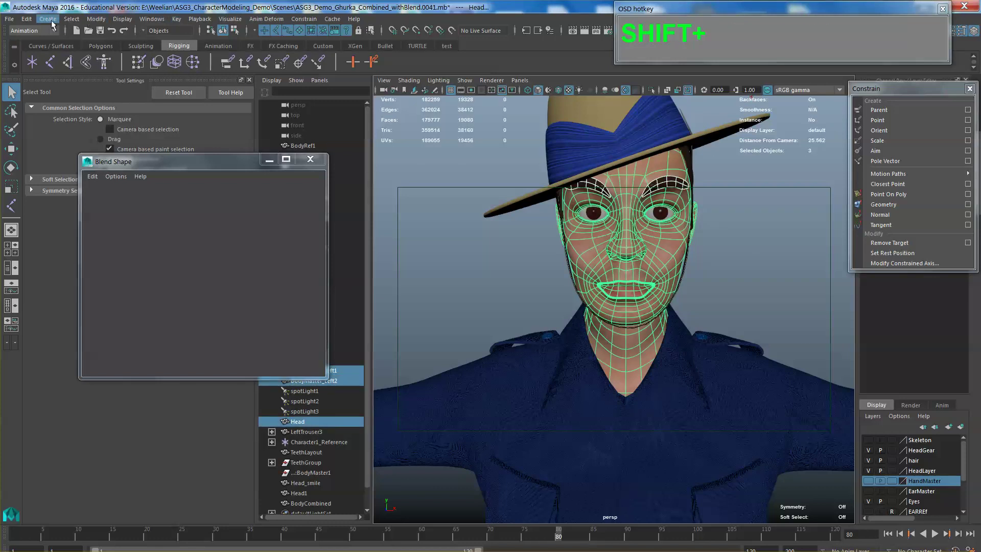
pyautogui.click(36, 32)
pyautogui.click(58, 40)
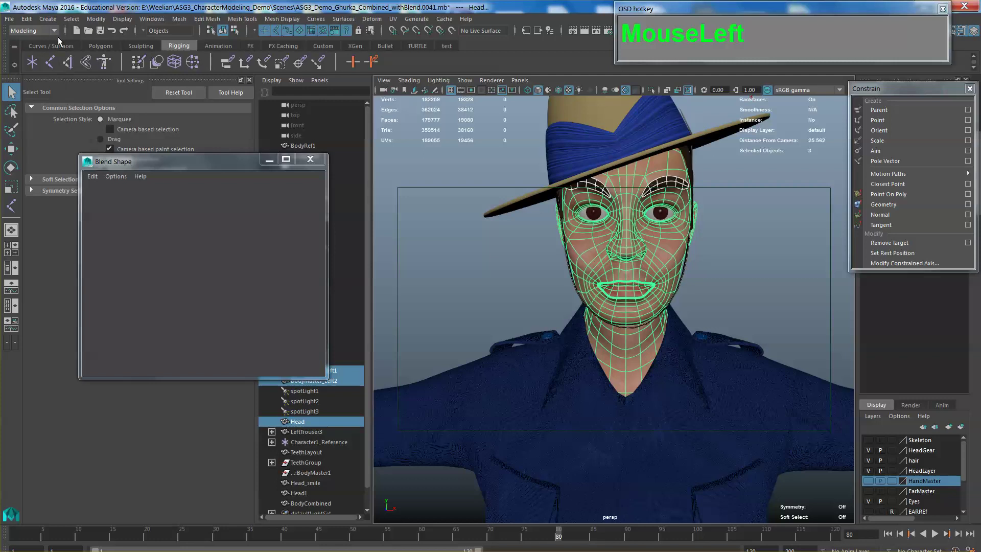
pyautogui.moveTo(184, 26); pyautogui.dragTo(202, 55)
# - Clear the selection, select the combined head, and examine it from several angles beside the target heads
pyautogui.click(723, 275)
pyautogui.keyDown('alt'); pyautogui.moveTo(723, 276); pyautogui.dragTo(703, 250, button='right'); pyautogui.keyUp('alt')
pyautogui.keyDown('alt'); pyautogui.moveTo(703, 250); pyautogui.dragTo(709, 293); pyautogui.keyUp('alt')
pyautogui.keyDown('alt'); pyautogui.moveTo(709, 292); pyautogui.dragTo(708, 353, button='right'); pyautogui.keyUp('alt')
pyautogui.keyDown('alt'); pyautogui.moveTo(708, 352); pyautogui.dragTo(673, 319, button='middle'); pyautogui.keyUp('alt')
pyautogui.click(635, 289)
pyautogui.keyDown('alt'); pyautogui.moveTo(636, 288); pyautogui.dragTo(725, 269); pyautogui.keyUp('alt')
pyautogui.scroll(5, 697, 314)
pyautogui.scroll(-5, 683, 271)
pyautogui.keyDown('alt'); pyautogui.moveTo(682, 272); pyautogui.dragTo(680, 254, button='middle'); pyautogui.keyUp('alt')
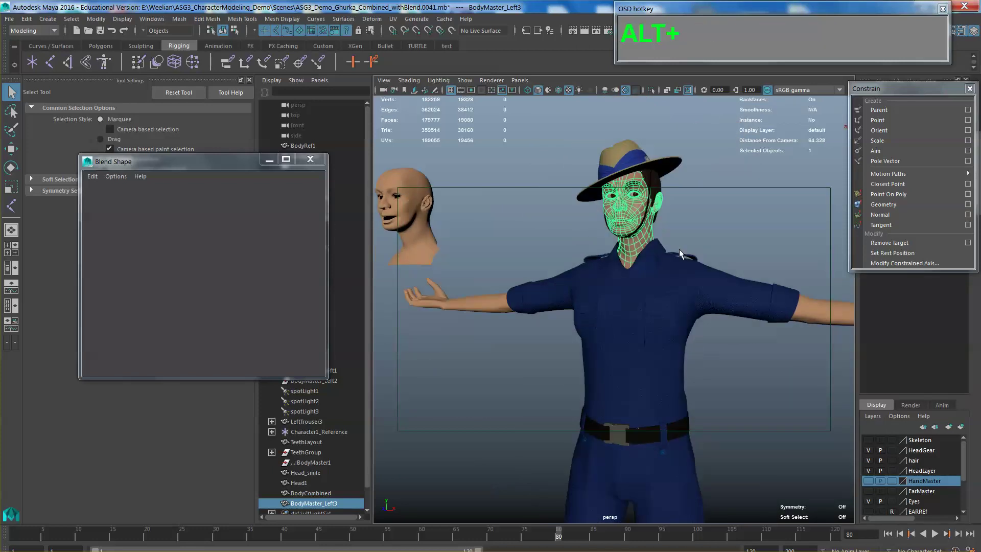
pyautogui.scroll(5, 645, 183)
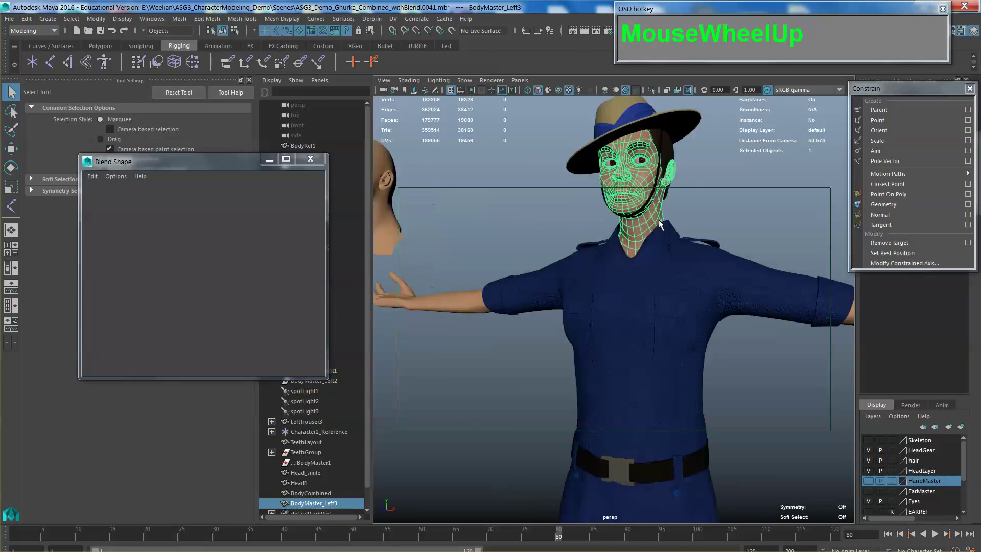
# - Select the BodyCombined mesh along with the combined head, inspect how they meet, and clear the selection
pyautogui.click(665, 251)
pyautogui.click(662, 211)
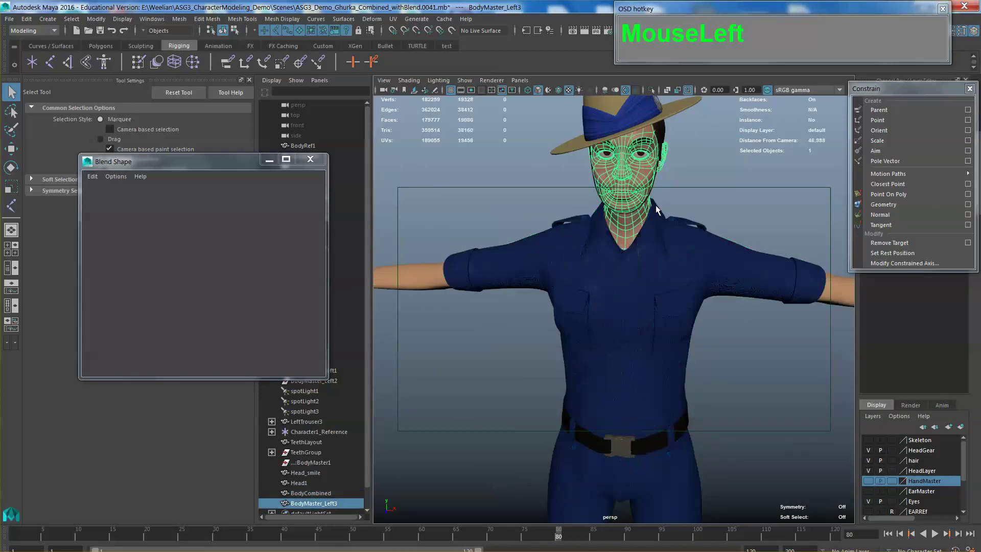
pyautogui.keyDown('shift'); pyautogui.click(674, 264); pyautogui.keyUp('shift')
pyautogui.keyDown('alt'); pyautogui.moveTo(674, 264); pyautogui.dragTo(659, 270); pyautogui.keyUp('alt')
pyautogui.keyDown('alt'); pyautogui.scroll(-3, 657, 271); pyautogui.keyUp('alt')
pyautogui.scroll(3, 654, 256)
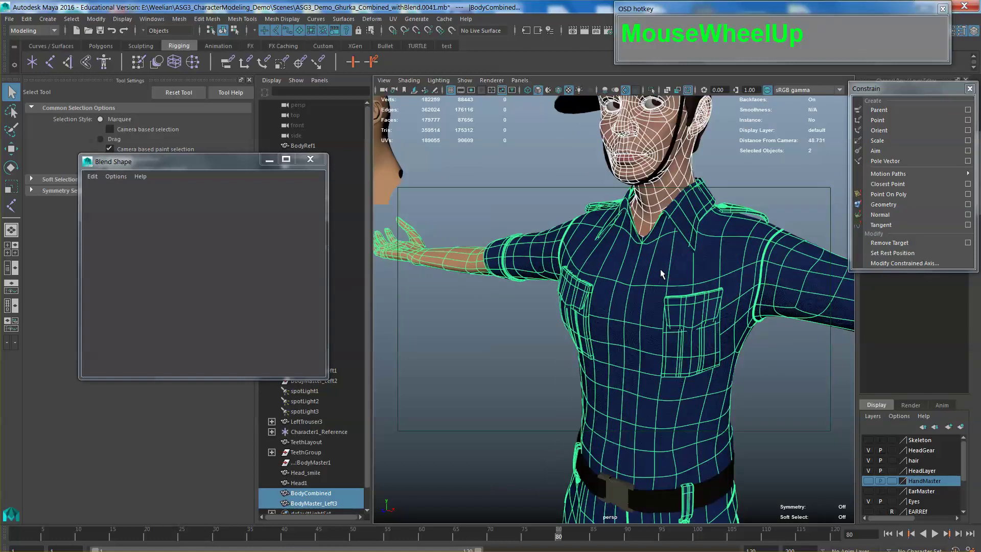
pyautogui.keyDown('alt'); pyautogui.moveTo(656, 248); pyautogui.dragTo(640, 247, button='middle'); pyautogui.keyUp('alt')
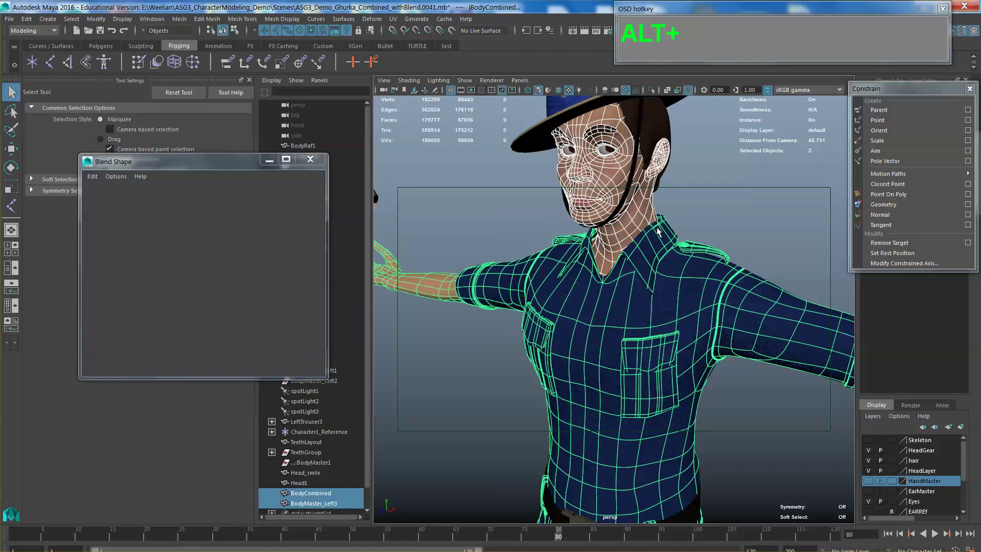
pyautogui.keyDown('alt'); pyautogui.moveTo(658, 231); pyautogui.dragTo(635, 217); pyautogui.keyUp('alt')
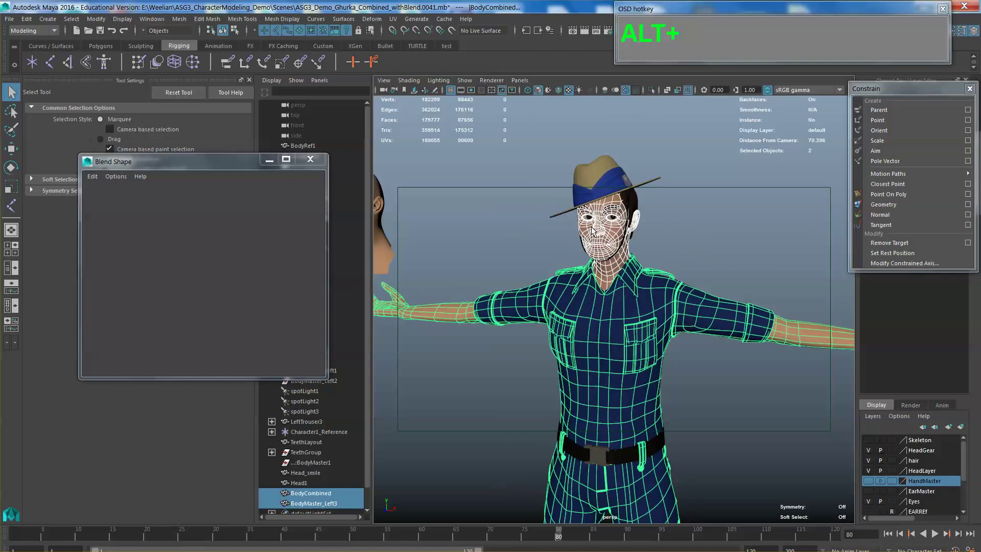
pyautogui.scroll(2, 597, 231)
pyautogui.keyDown('alt'); pyautogui.moveTo(603, 286); pyautogui.dragTo(610, 312, button='middle'); pyautogui.keyUp('alt')
pyautogui.keyDown('alt'); pyautogui.moveTo(610, 311); pyautogui.dragTo(615, 316); pyautogui.keyUp('alt')
pyautogui.scroll(3, 615, 317)
pyautogui.keyDown('alt'); pyautogui.moveTo(615, 317); pyautogui.dragTo(596, 347, button='middle'); pyautogui.keyUp('alt')
pyautogui.click(758, 264)
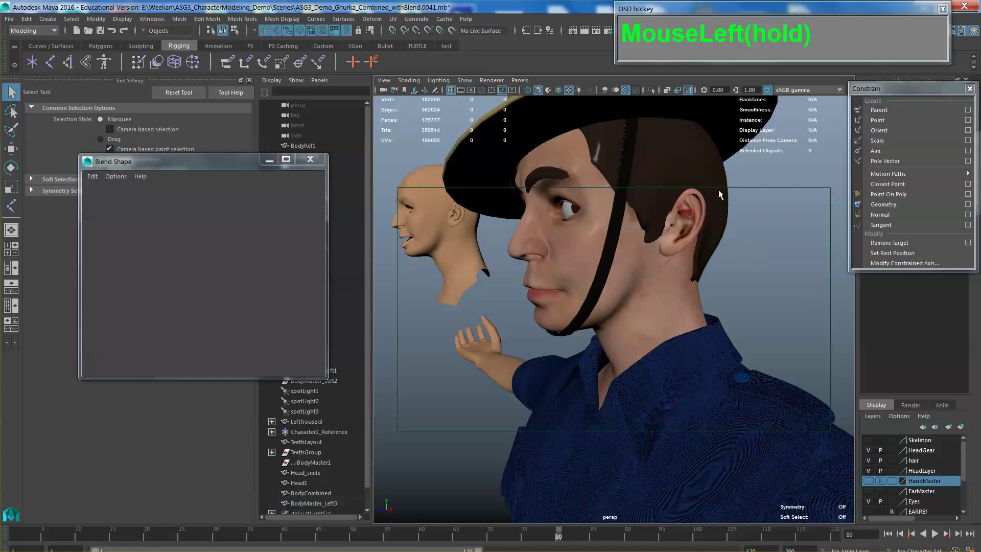
# - Parent the hair mesh to the combined head and reselect the head to check that the hair follows it
pyautogui.click(674, 162)
pyautogui.click(709, 178)
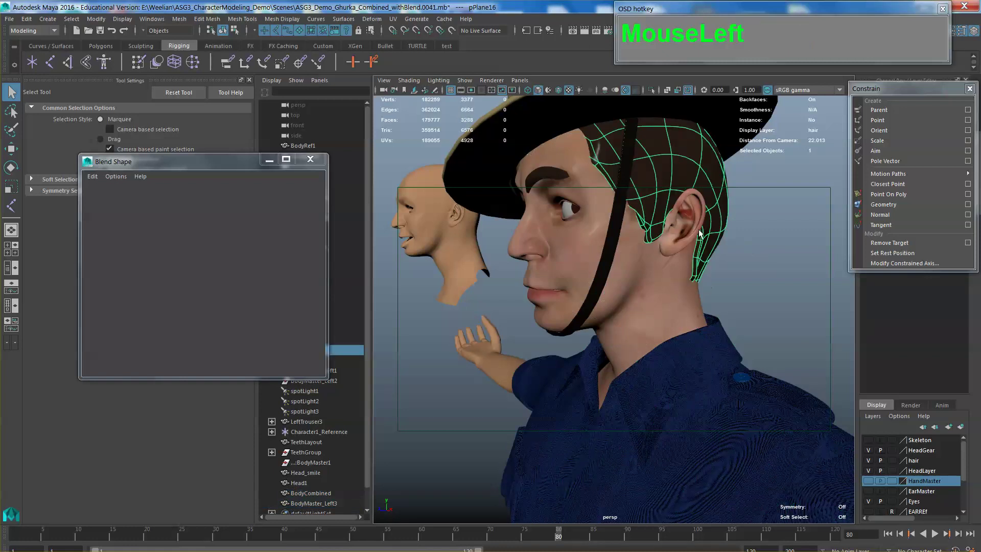
pyautogui.keyDown('alt'); pyautogui.moveTo(700, 234); pyautogui.dragTo(674, 264); pyautogui.keyUp('alt')
pyautogui.click(718, 194)
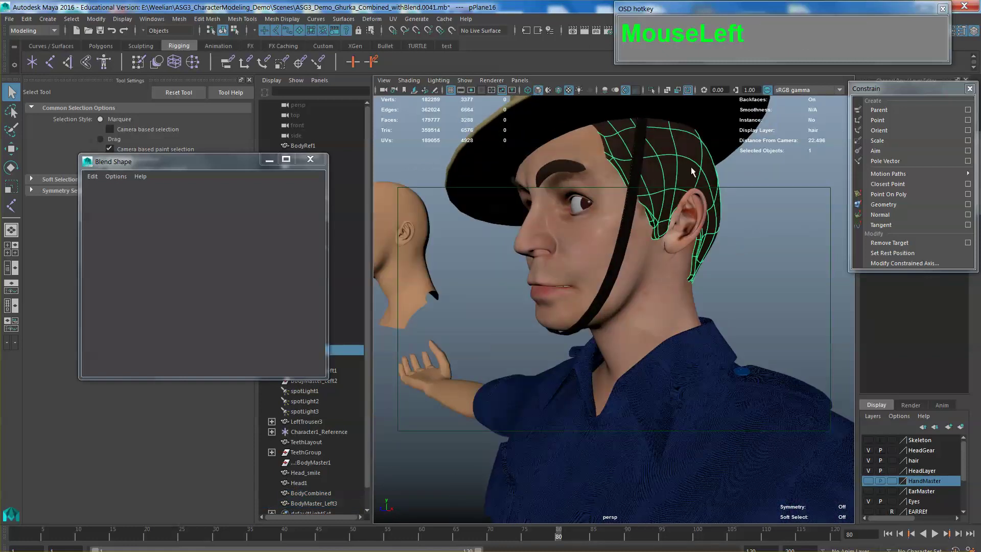
pyautogui.keyDown('shift'); pyautogui.click(638, 275); pyautogui.keyUp('shift')
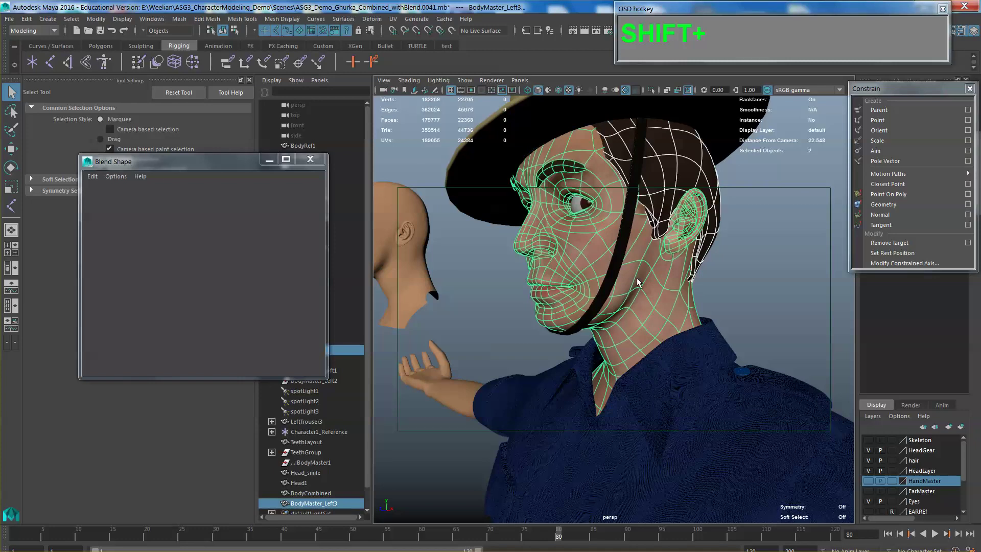
pyautogui.keyDown('shift'); pyautogui.click(639, 282); pyautogui.keyUp('shift')
pyautogui.click(766, 256)
pyautogui.click(655, 300)
pyautogui.keyDown('alt'); pyautogui.scroll(-4, 656, 300); pyautogui.keyUp('alt')
pyautogui.keyDown('alt'); pyautogui.moveTo(657, 300); pyautogui.dragTo(609, 313); pyautogui.keyUp('alt')
pyautogui.keyDown('alt'); pyautogui.scroll(-3, 753, 289); pyautogui.keyUp('alt')
pyautogui.keyDown('alt'); pyautogui.scroll(-3, 609, 313); pyautogui.keyUp('alt')
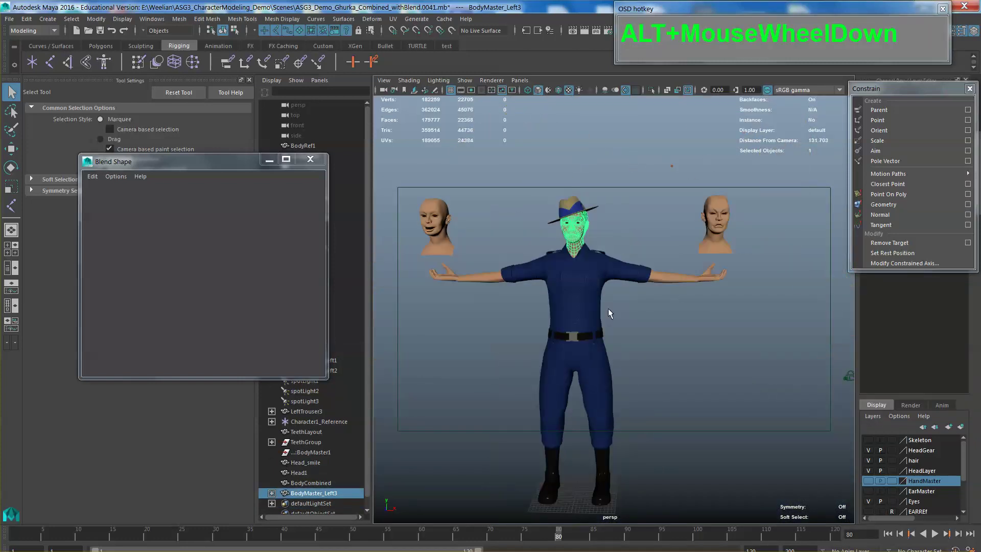
# - Combine the LeftTrouser3 belt mesh with the BodyCombined mesh
pyautogui.click(592, 312)
pyautogui.keyDown('alt'); pyautogui.moveTo(547, 353); pyautogui.dragTo(558, 273, button='middle'); pyautogui.keyUp('alt')
pyautogui.keyDown('alt'); pyautogui.moveTo(511, 284); pyautogui.dragTo(701, 315); pyautogui.keyUp('alt')
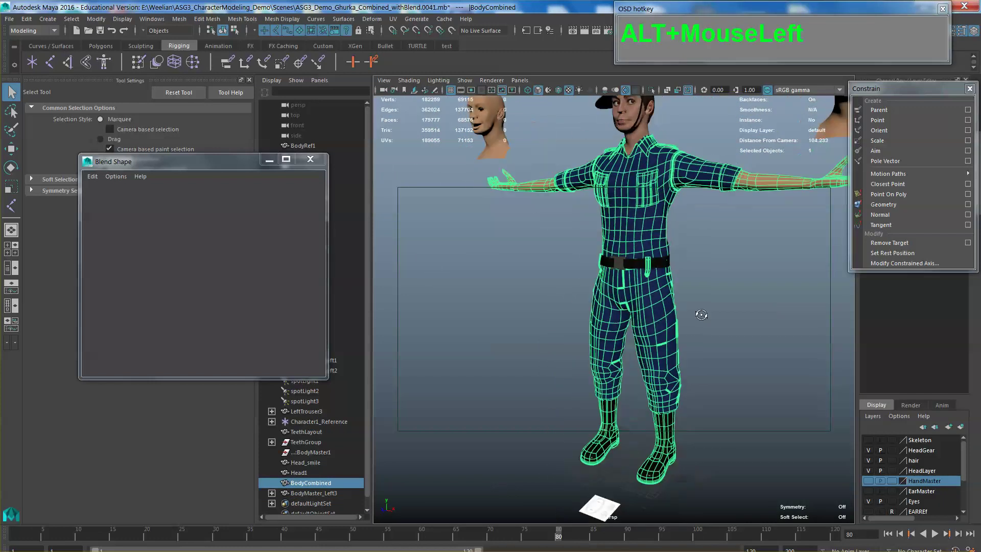
pyautogui.scroll(4, 701, 315)
pyautogui.keyDown('alt'); pyautogui.moveTo(701, 314); pyautogui.dragTo(705, 358, button='middle'); pyautogui.keyUp('alt')
pyautogui.click(700, 274)
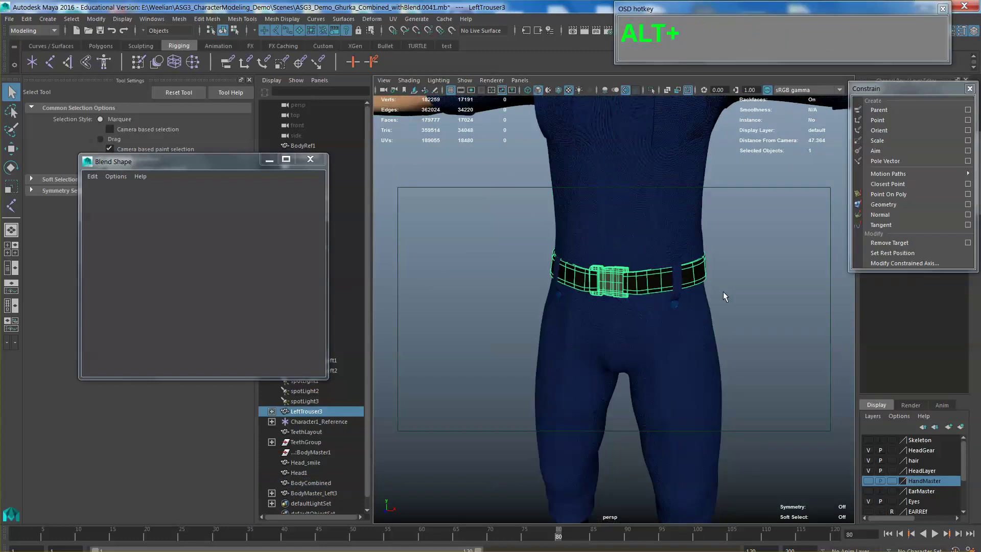
pyautogui.keyDown('alt'); pyautogui.moveTo(725, 297); pyautogui.dragTo(704, 297); pyautogui.keyUp('alt')
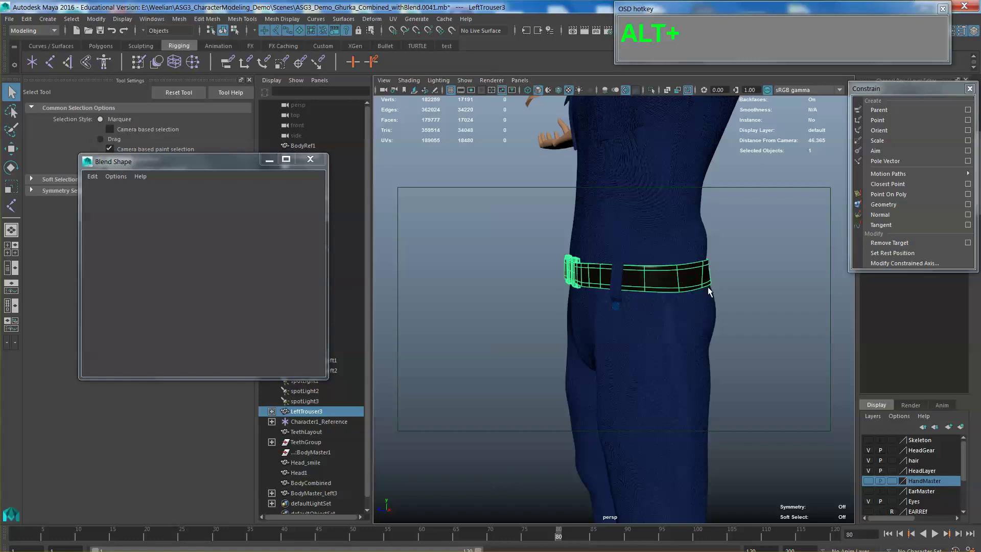
pyautogui.click(688, 285)
pyautogui.keyDown('shift'); pyautogui.click(685, 249); pyautogui.keyUp('shift')
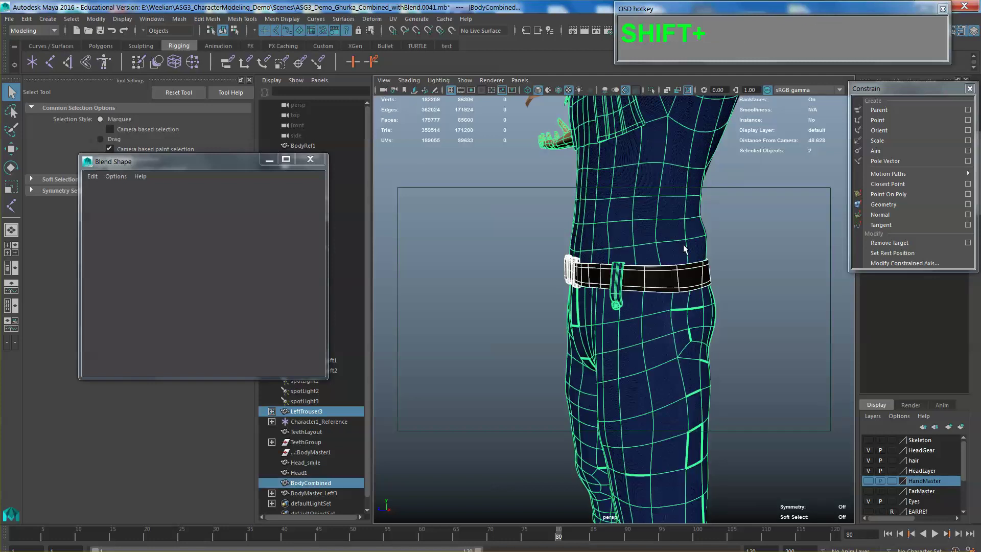
pyautogui.keyDown('alt'); pyautogui.moveTo(684, 263); pyautogui.dragTo(579, 233); pyautogui.keyUp('alt')
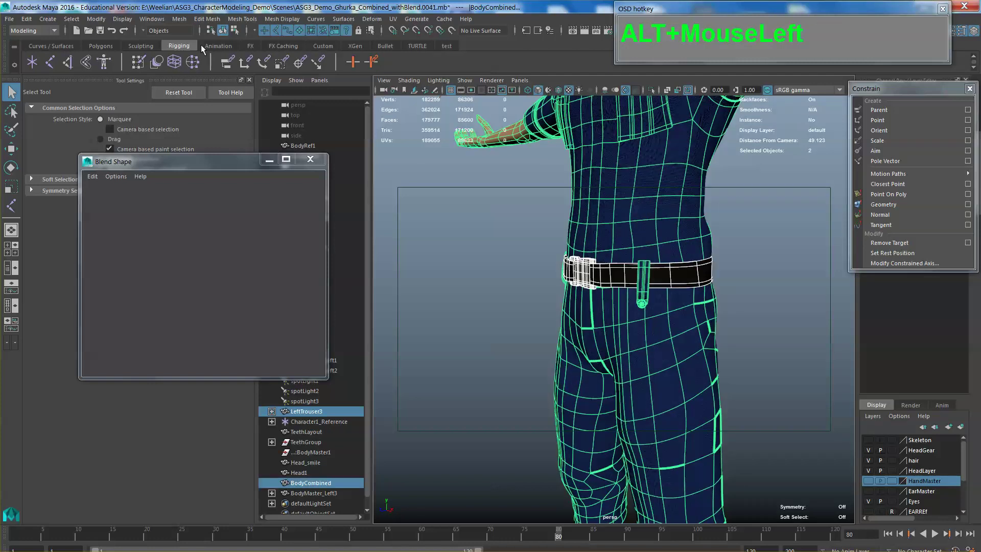
pyautogui.click(179, 19)
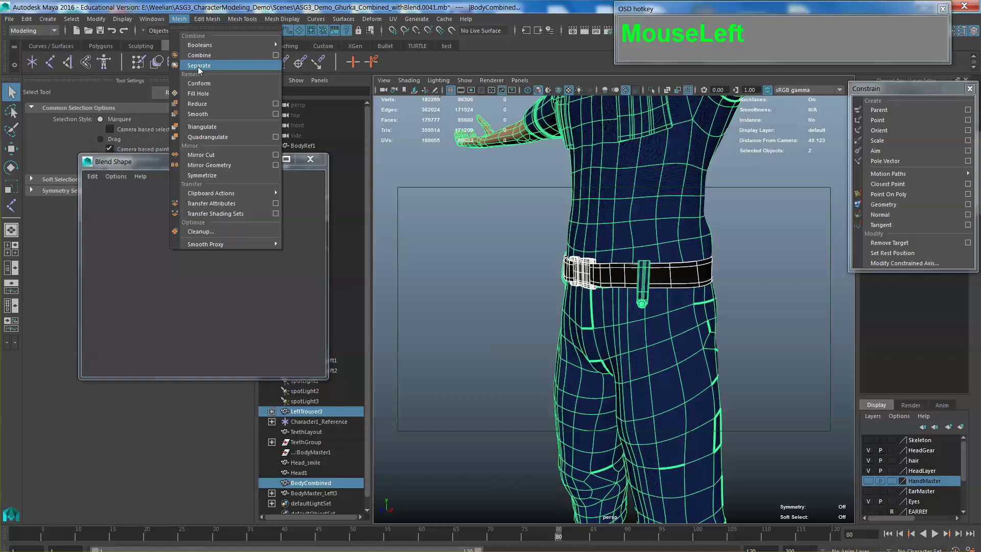
pyautogui.click(201, 55)
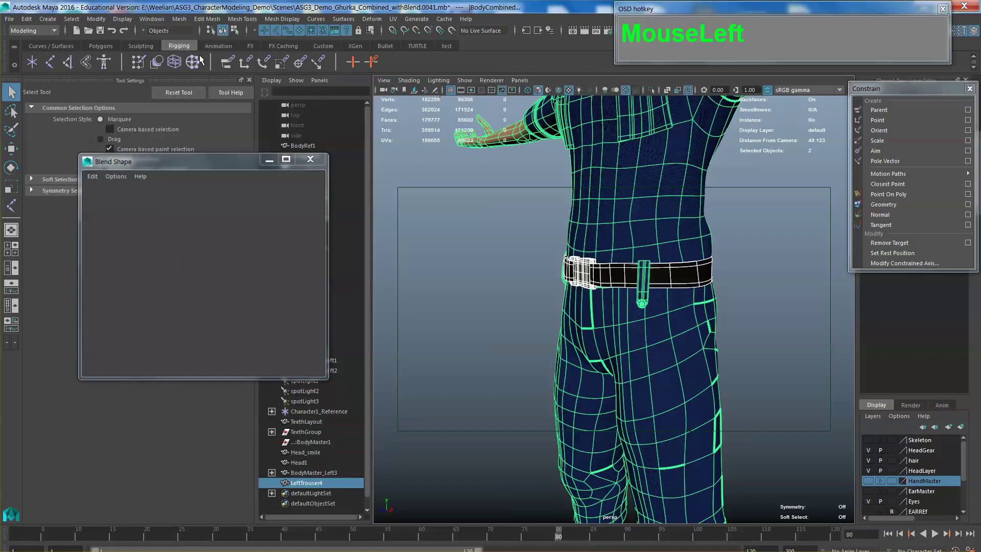
# - Examine the combined belt and body mesh up close at the buckle and as a whole, and clear the selection
pyautogui.click(768, 314)
pyautogui.keyDown('alt'); pyautogui.moveTo(768, 314); pyautogui.dragTo(679, 224); pyautogui.keyUp('alt')
pyautogui.click(761, 306)
pyautogui.scroll(4, 677, 222)
pyautogui.keyDown('alt'); pyautogui.moveTo(677, 221); pyautogui.dragTo(609, 240, button='middle'); pyautogui.keyUp('alt')
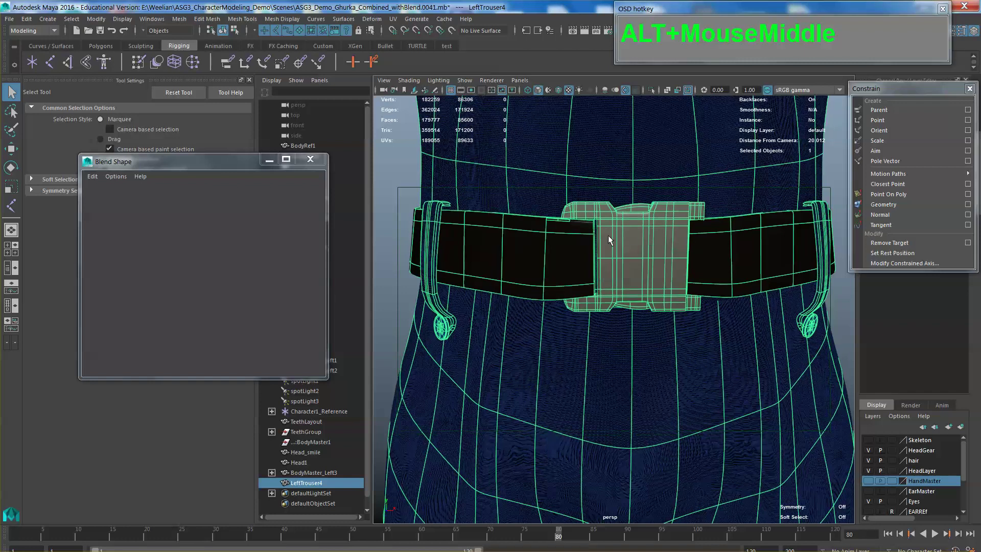
pyautogui.scroll(-3, 631, 241)
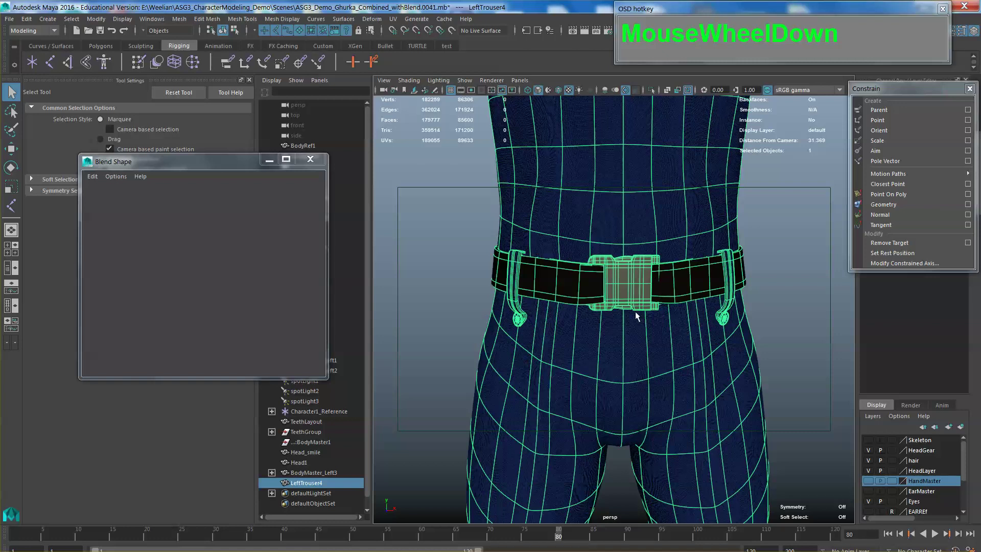
pyautogui.scroll(-4, 631, 307)
pyautogui.keyDown('alt'); pyautogui.moveTo(631, 307); pyautogui.dragTo(674, 296); pyautogui.keyUp('alt')
pyautogui.keyDown('alt'); pyautogui.moveTo(681, 291); pyautogui.dragTo(683, 215, button='middle'); pyautogui.keyUp('alt')
pyautogui.keyDown('alt'); pyautogui.moveTo(683, 215); pyautogui.dragTo(661, 292, button='right'); pyautogui.keyUp('alt')
pyautogui.keyDown('alt'); pyautogui.moveTo(659, 291); pyautogui.dragTo(627, 287); pyautogui.keyUp('alt')
pyautogui.keyDown('alt'); pyautogui.moveTo(627, 288); pyautogui.dragTo(633, 306, button='middle'); pyautogui.keyUp('alt')
pyautogui.keyDown('alt'); pyautogui.moveTo(634, 307); pyautogui.dragTo(659, 305); pyautogui.keyUp('alt')
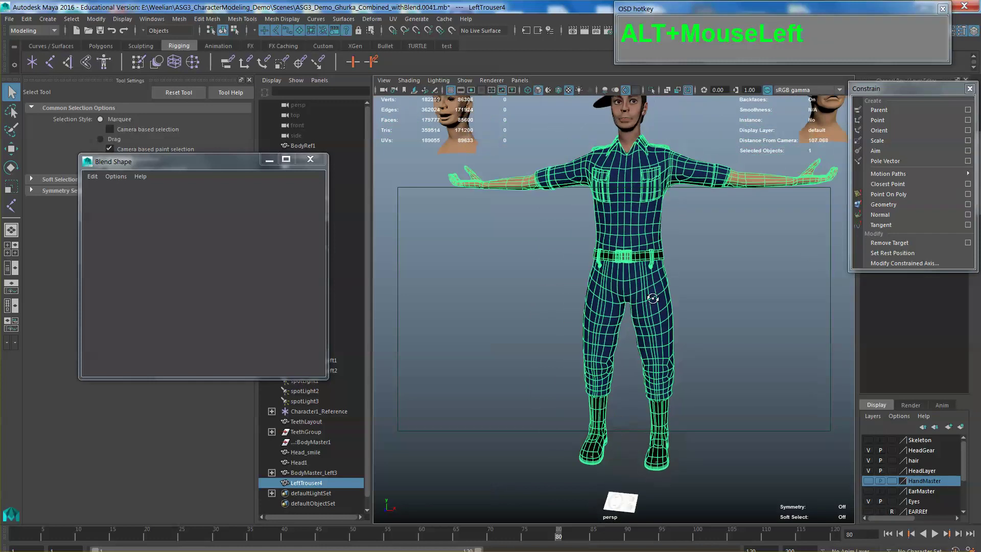
pyautogui.keyDown('alt'); pyautogui.moveTo(661, 305); pyautogui.dragTo(645, 343, button='middle'); pyautogui.keyUp('alt')
pyautogui.keyDown('alt'); pyautogui.moveTo(644, 343); pyautogui.dragTo(660, 350); pyautogui.keyUp('alt')
pyautogui.click(679, 317)
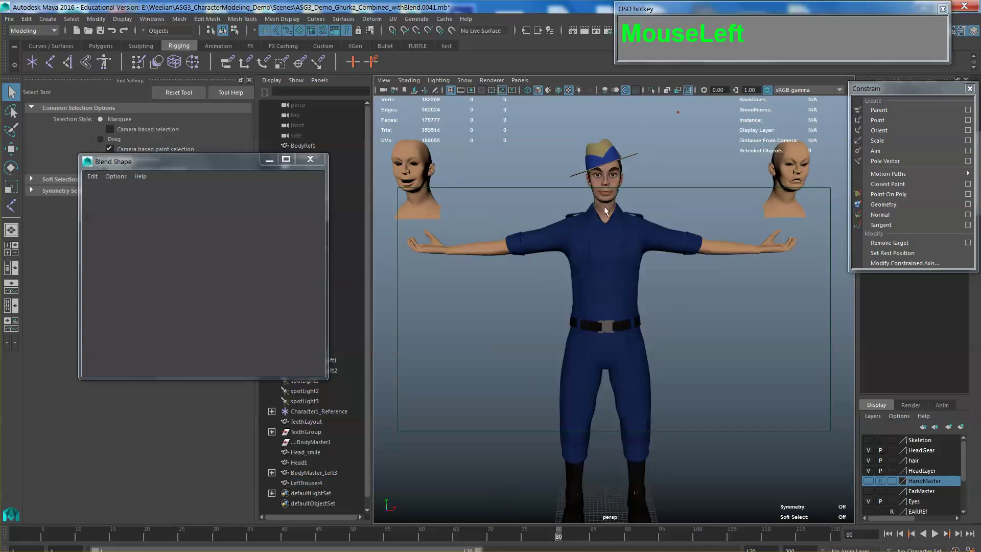
# - Parent the GurkhaHat mesh to the hair mesh and select the combined head to check the hierarchy
pyautogui.click(619, 245)
pyautogui.click(612, 194)
pyautogui.click(611, 186)
pyautogui.scroll(5, 633, 185)
pyautogui.keyDown('alt'); pyautogui.moveTo(635, 185); pyautogui.dragTo(645, 279, button='middle'); pyautogui.keyUp('alt')
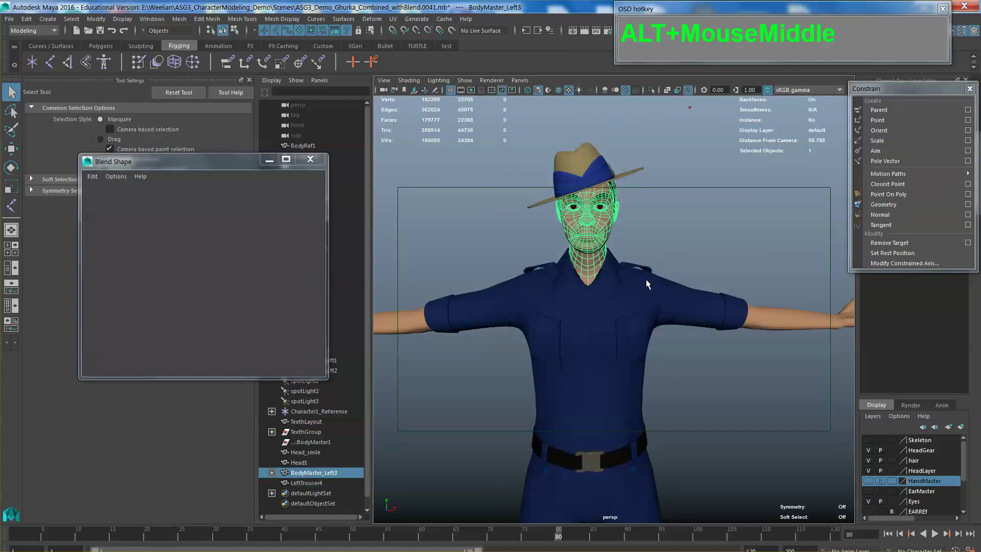
pyautogui.scroll(4, 647, 278)
pyautogui.keyDown('alt'); pyautogui.moveTo(664, 245); pyautogui.dragTo(690, 384, button='middle'); pyautogui.keyUp('alt')
pyautogui.keyDown('alt'); pyautogui.moveTo(692, 387); pyautogui.dragTo(639, 378); pyautogui.keyUp('alt')
pyautogui.scroll(3, 638, 378)
pyautogui.click(624, 205)
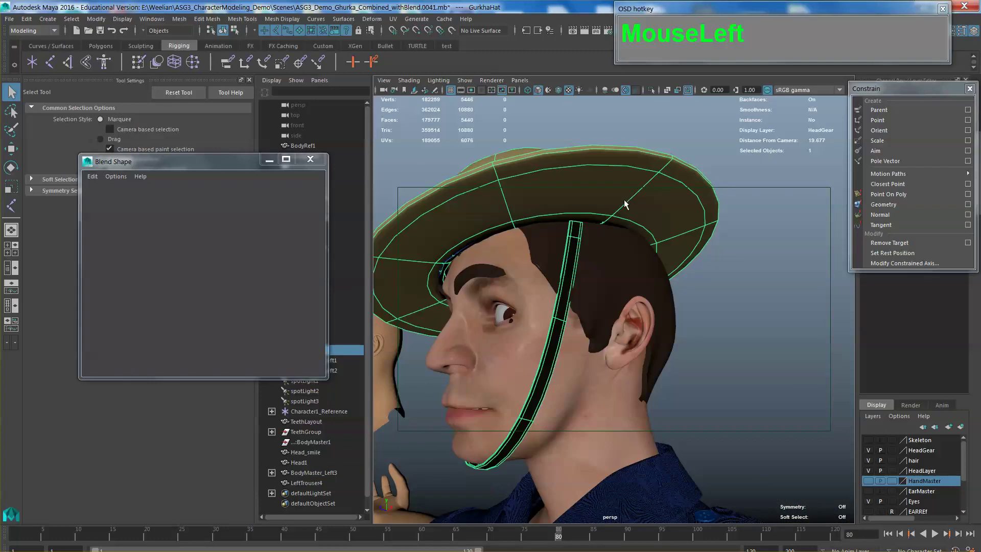
pyautogui.keyDown('shift'); pyautogui.click(616, 276); pyautogui.keyUp('shift')
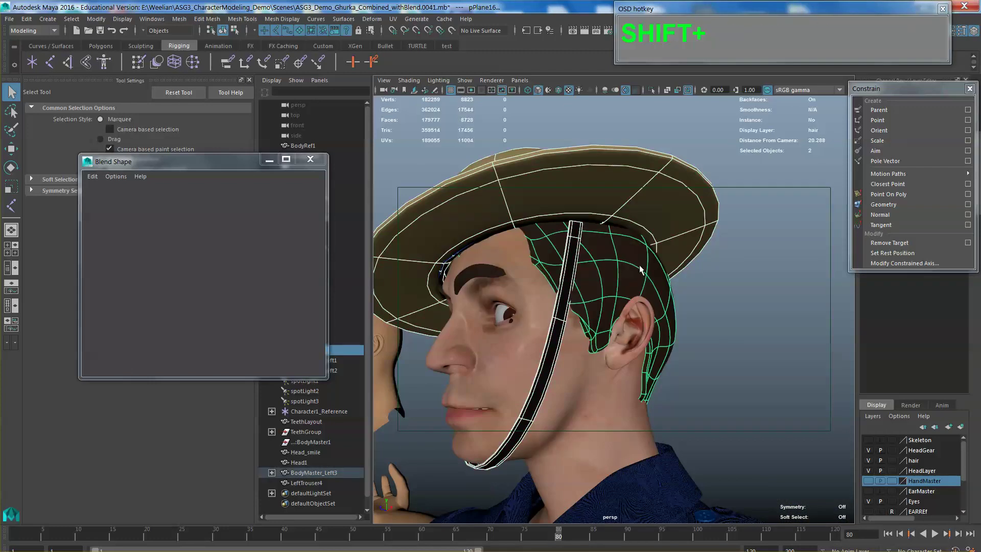
pyautogui.press('p')
pyautogui.click(583, 416)
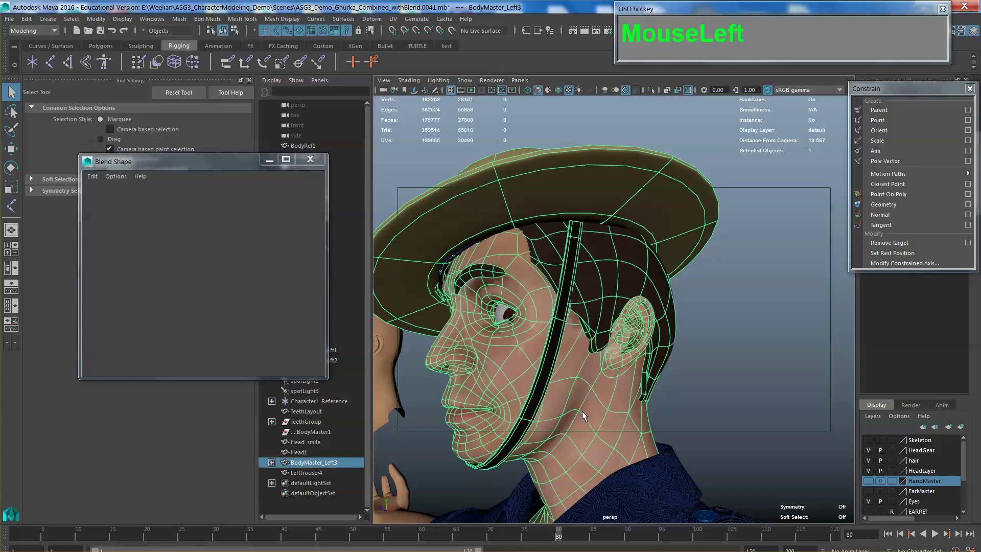
# - Check where the combined head's pivot lies using the Rotate and Scale tools
pyautogui.scroll(-5, 585, 416)
pyautogui.keyDown('alt'); pyautogui.moveTo(585, 417); pyautogui.dragTo(654, 412); pyautogui.keyUp('alt')
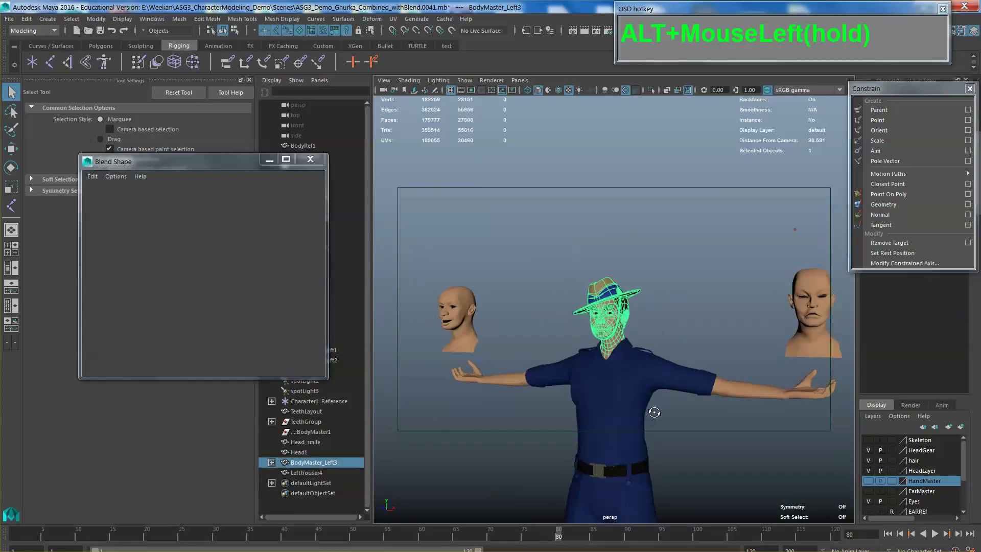
pyautogui.scroll(5, 657, 404)
pyautogui.keyDown('alt'); pyautogui.moveTo(662, 381); pyautogui.dragTo(668, 352, button='middle'); pyautogui.keyUp('alt')
pyautogui.press('e')
pyautogui.press('r')
pyautogui.scroll(-5, 636, 366)
pyautogui.scroll(3, 657, 361)
pyautogui.scroll(-5, 661, 335)
pyautogui.scroll(5, 636, 452)
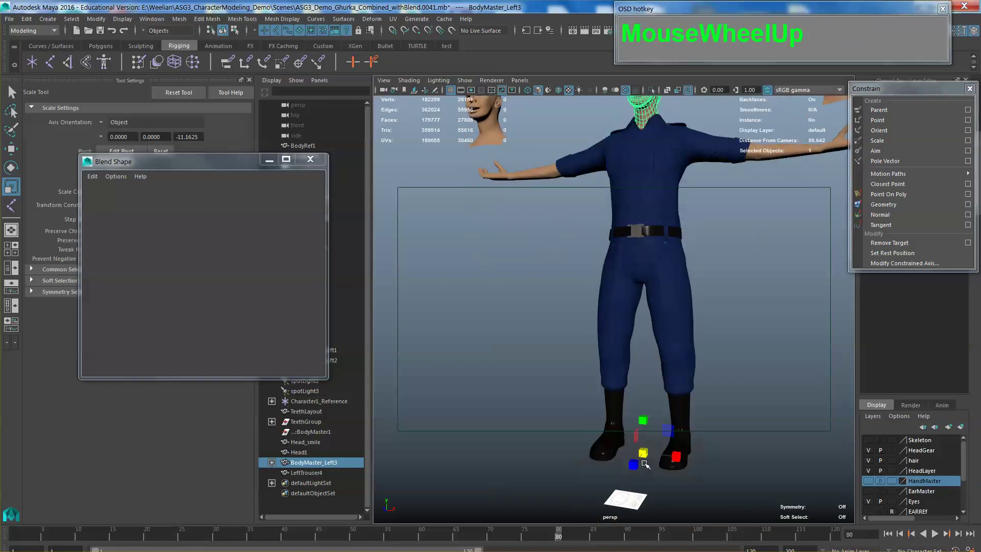
pyautogui.keyDown('alt'); pyautogui.moveTo(644, 402); pyautogui.dragTo(647, 439, button='middle'); pyautogui.keyUp('alt')
pyautogui.keyDown('alt'); pyautogui.moveTo(646, 144); pyautogui.dragTo(628, 292, button='middle'); pyautogui.keyUp('alt')
pyautogui.scroll(5, 620, 245)
# - Center the combined head's pivot on its geometry and clear the selection
pyautogui.click(96, 19)
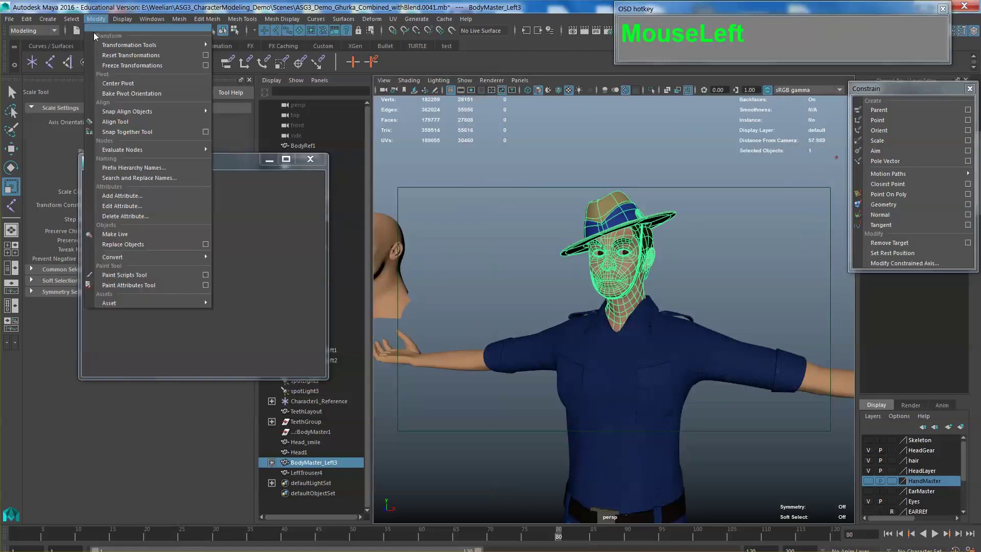
pyautogui.click(118, 85)
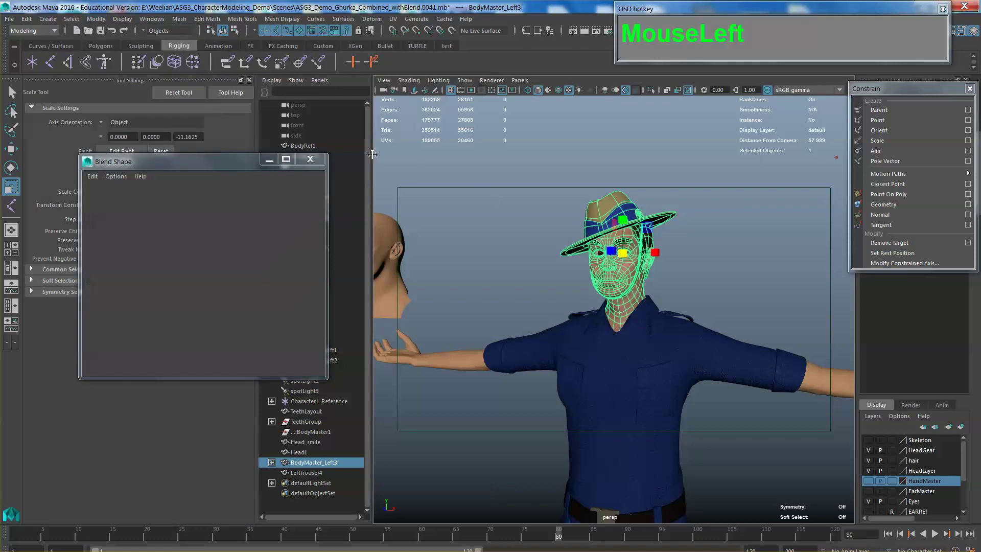
pyautogui.click(718, 284)
# - Move the hair mesh's pivot to the base of the neck, inside the collar, and clear the selection
pyautogui.moveTo(681, 278)
pyautogui.keyDown('alt'); pyautogui.mouseDown()
pyautogui.moveTo(696, 278)
pyautogui.moveTo(629, 279)
pyautogui.moveTo(662, 274)
pyautogui.mouseUp(); pyautogui.keyUp('alt')
pyautogui.hotkey('alt', 'w')
pyautogui.click(647, 215)
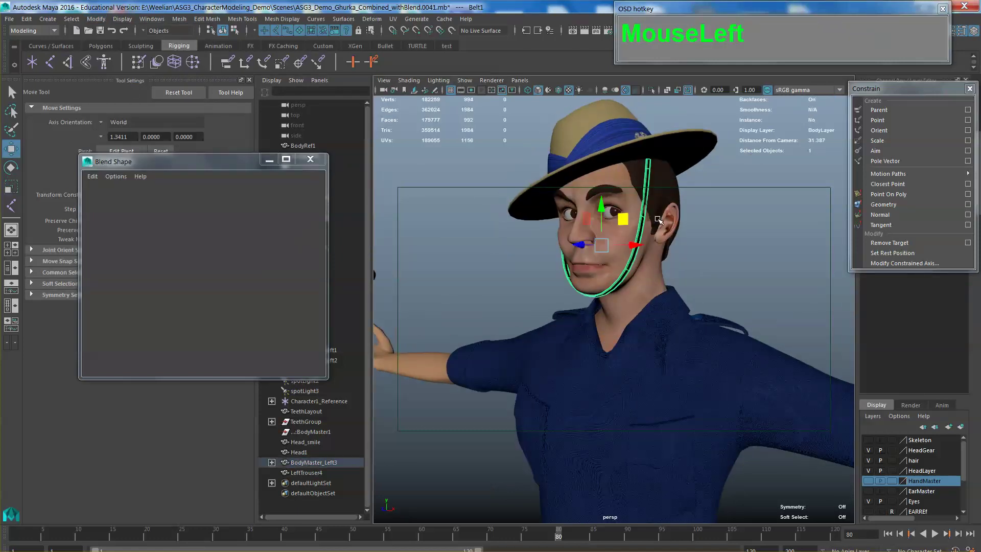
pyautogui.click(682, 206)
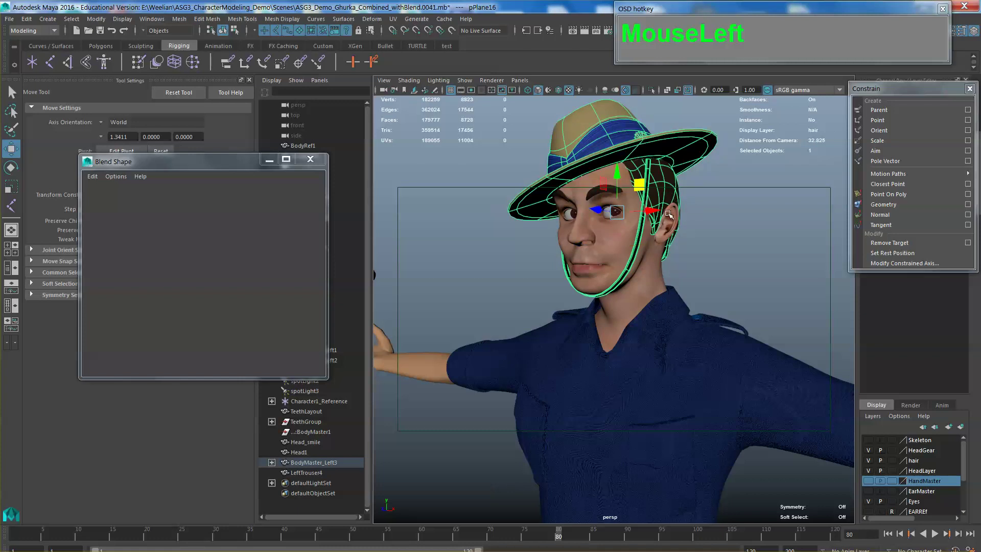
pyautogui.press('Insert')
pyautogui.moveTo(618, 171); pyautogui.dragTo(578, 305)
pyautogui.click(553, 305)
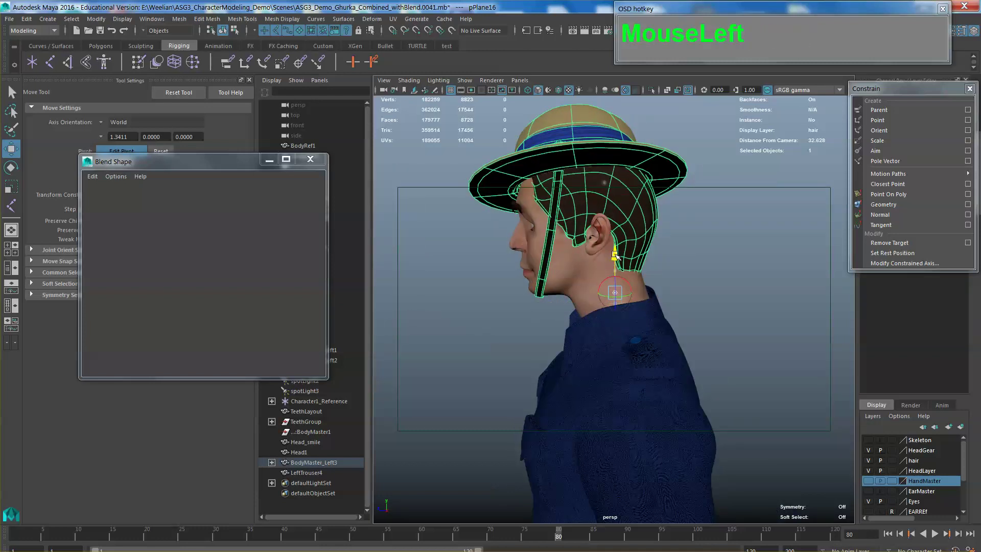
pyautogui.click(578, 293)
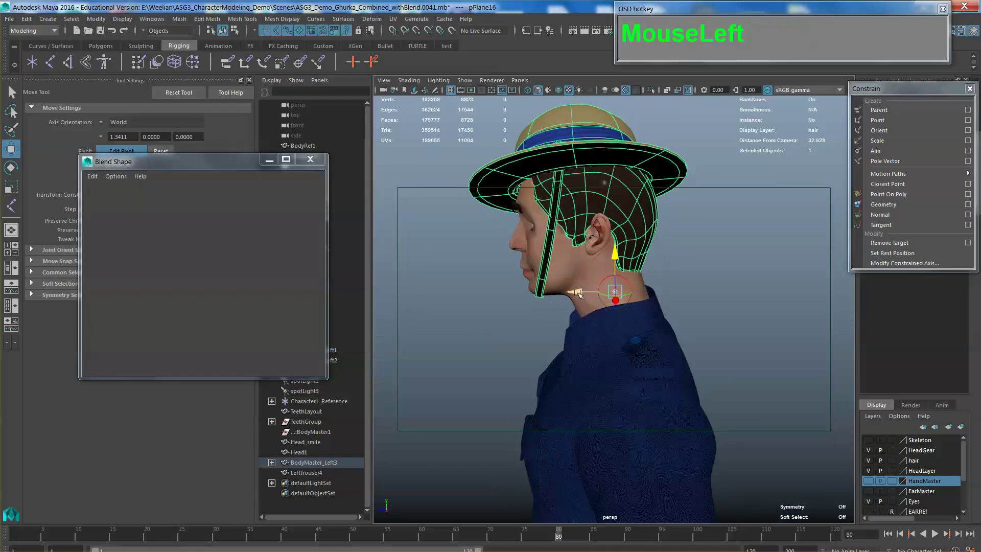
pyautogui.click(705, 295)
# - Select the combined body mesh and check its pivot location from several angles
pyautogui.scroll(-10, 697, 291)
pyautogui.keyDown('alt'); pyautogui.moveTo(656, 294); pyautogui.dragTo(740, 280); pyautogui.keyUp('alt')
pyautogui.scroll(3, 736, 286)
pyautogui.moveTo(696, 338)
pyautogui.keyDown('alt'); pyautogui.mouseDown(button='middle')
pyautogui.moveTo(695, 247)
pyautogui.moveTo(679, 249)
pyautogui.moveTo(683, 335)
pyautogui.mouseUp(button='middle'); pyautogui.keyUp('alt')
pyautogui.click(688, 249)
pyautogui.scroll(5, 672, 280)
pyautogui.moveTo(683, 334)
pyautogui.keyDown('alt'); pyautogui.mouseDown()
pyautogui.moveTo(690, 329)
pyautogui.moveTo(691, 339)
pyautogui.mouseUp(); pyautogui.keyUp('alt')
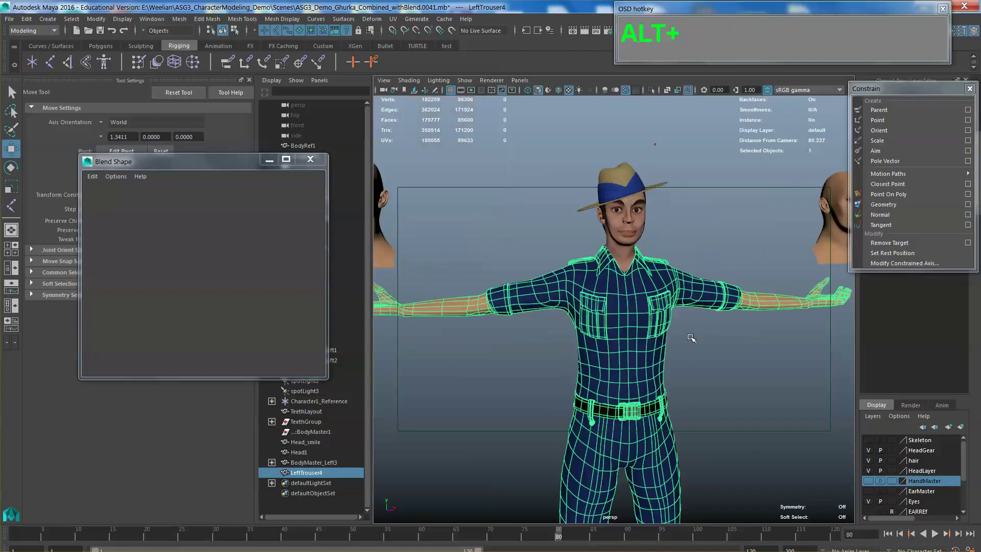
pyautogui.keyDown('alt'); pyautogui.moveTo(690, 338); pyautogui.dragTo(691, 224, button='middle'); pyautogui.keyUp('alt')
pyautogui.keyDown('alt'); pyautogui.moveTo(677, 240); pyautogui.dragTo(711, 274); pyautogui.keyUp('alt')
pyautogui.scroll(-6, 710, 274)
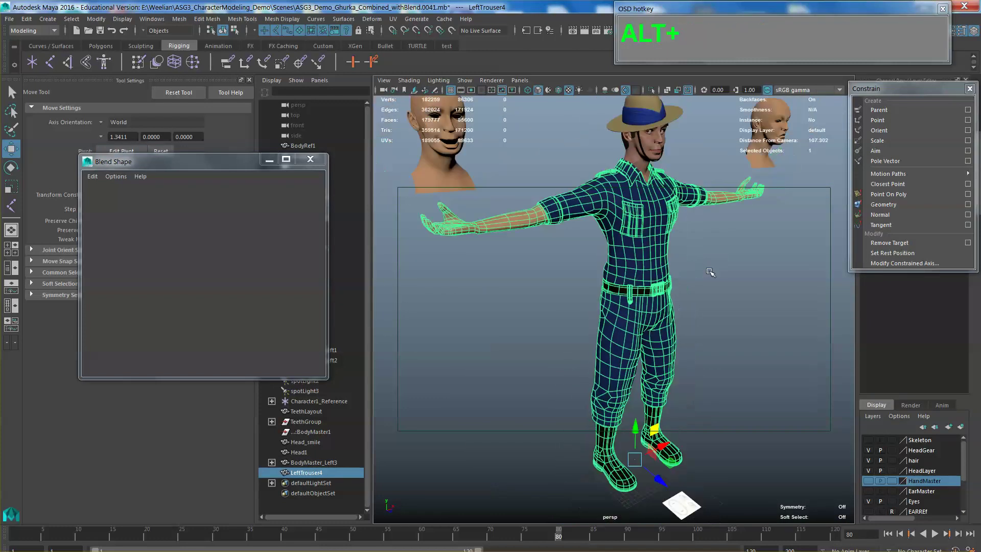
# - Close the Blend Shape window, widen the Outliner and select the BodyMaster1 node
pyautogui.click(310, 159)
pyautogui.moveTo(375, 244); pyautogui.dragTo(431, 247)
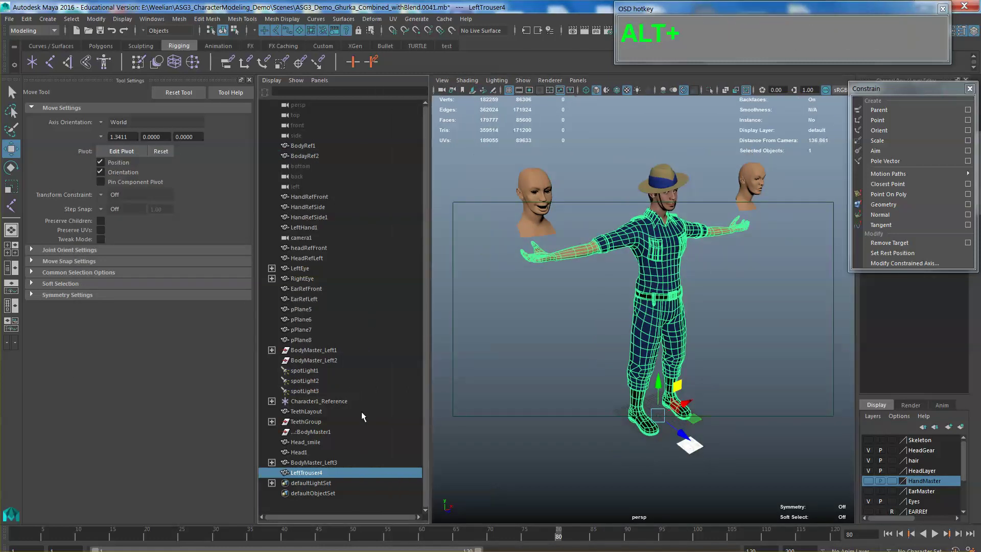
pyautogui.scroll(-1, 336, 434)
pyautogui.click(318, 432)
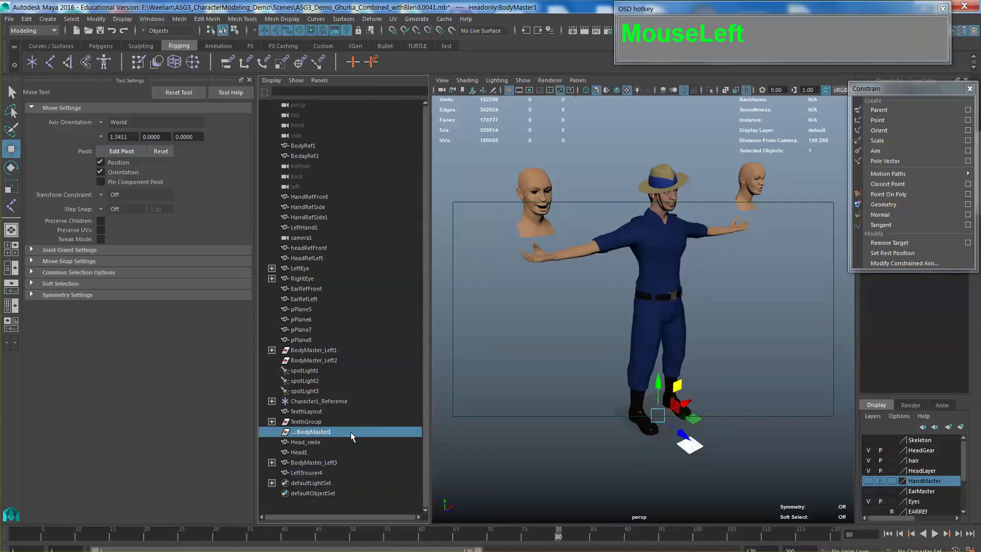
pyautogui.scroll(-1, 348, 431)
# - Select the combined body mesh and delete the construction history of all objects in the scene
pyautogui.click(656, 274)
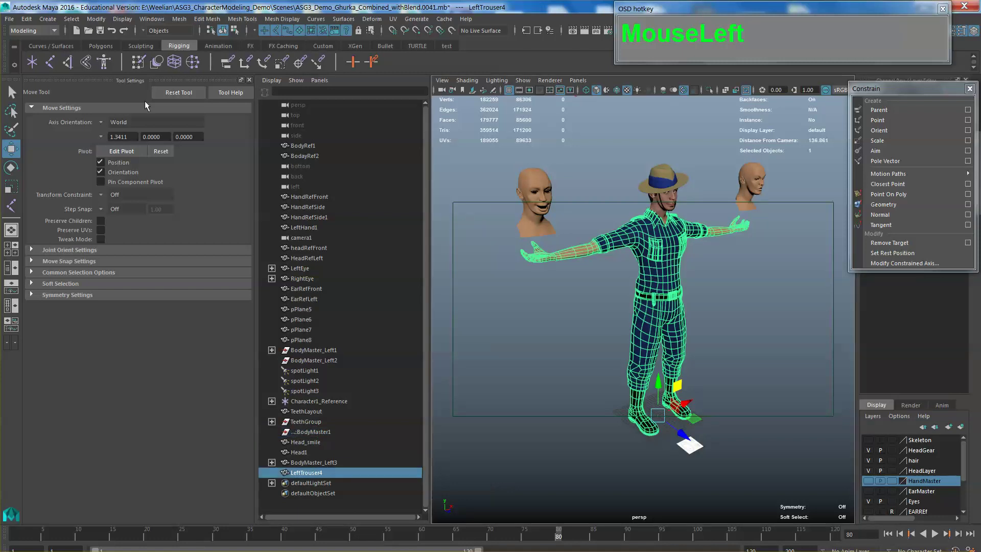
pyautogui.click(28, 21)
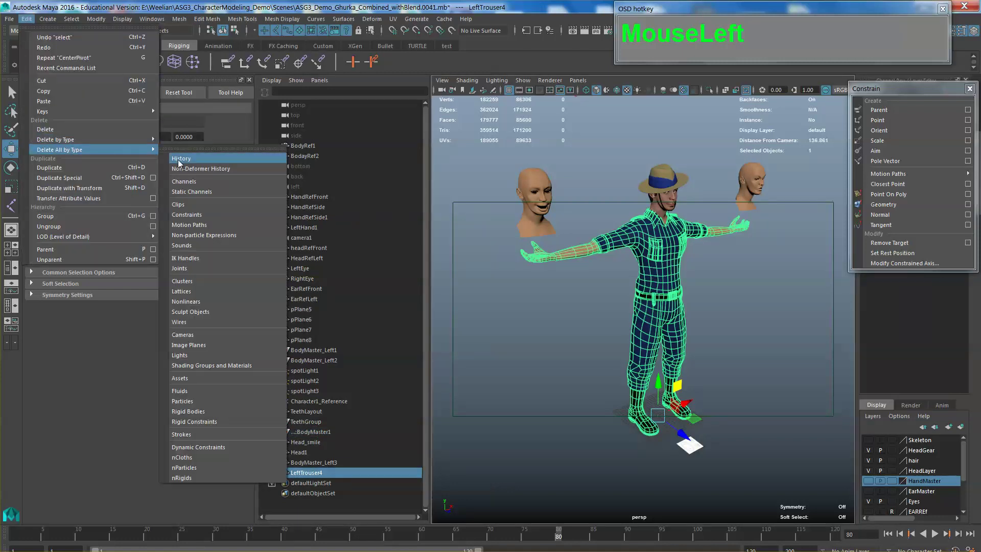
pyautogui.click(426, 199)
# - Select the combined head mesh and delete all non-deformer history in the scene
pyautogui.click(740, 310)
pyautogui.keyDown('alt'); pyautogui.moveTo(741, 310); pyautogui.dragTo(668, 292); pyautogui.keyUp('alt')
pyautogui.click(667, 291)
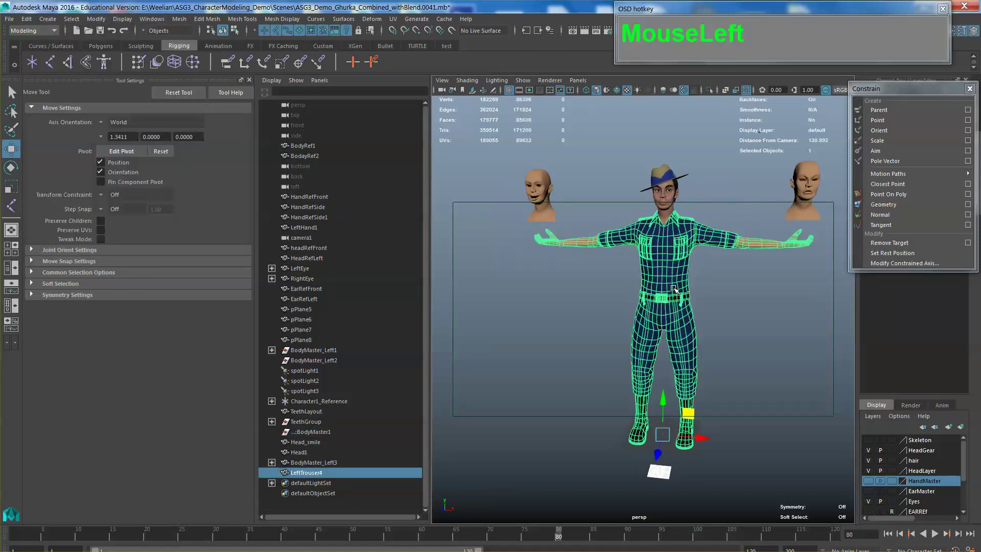
pyautogui.keyDown('alt'); pyautogui.moveTo(667, 292); pyautogui.dragTo(661, 292, button='middle'); pyautogui.keyUp('alt')
pyautogui.click(665, 207)
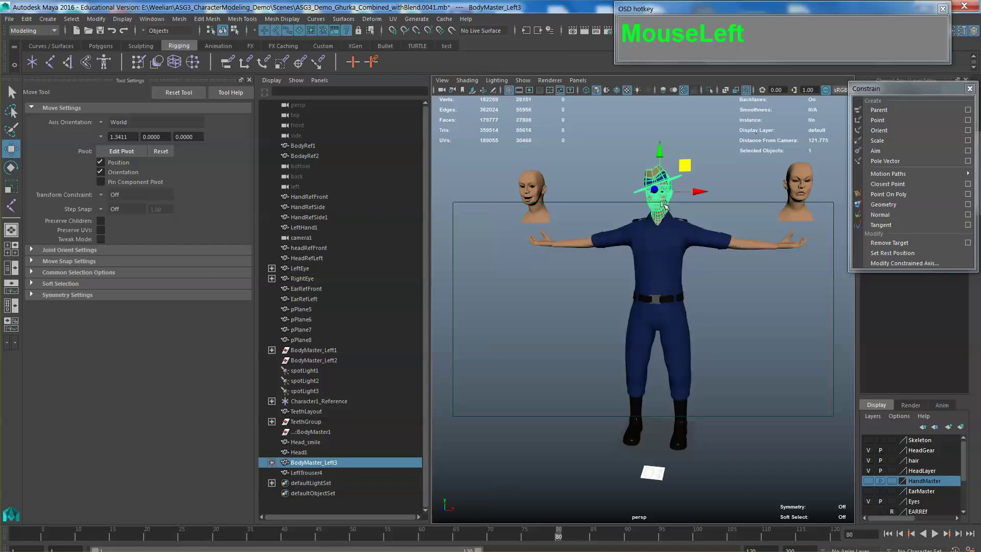
pyautogui.click(34, 20)
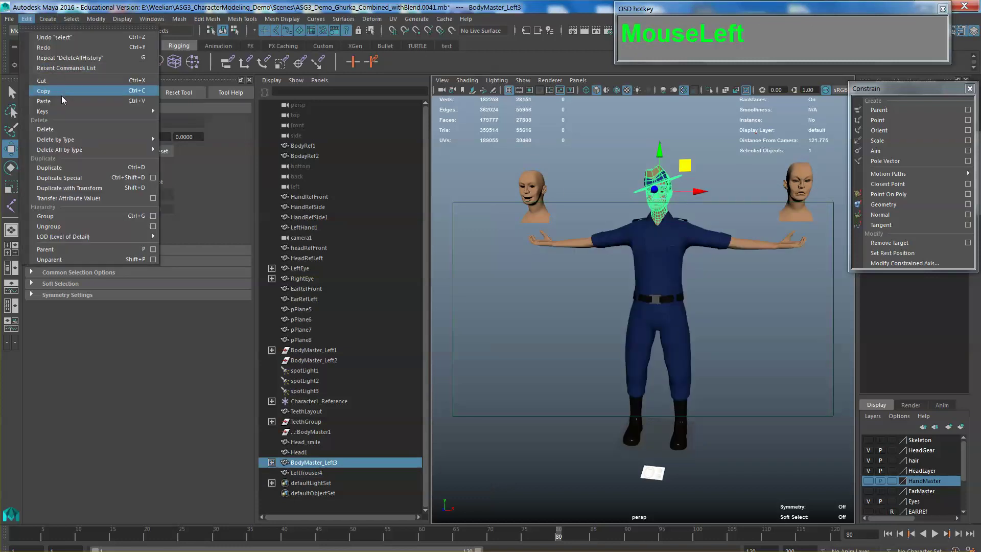
pyautogui.moveTo(93, 22)
pyautogui.moveTo(26, 19)
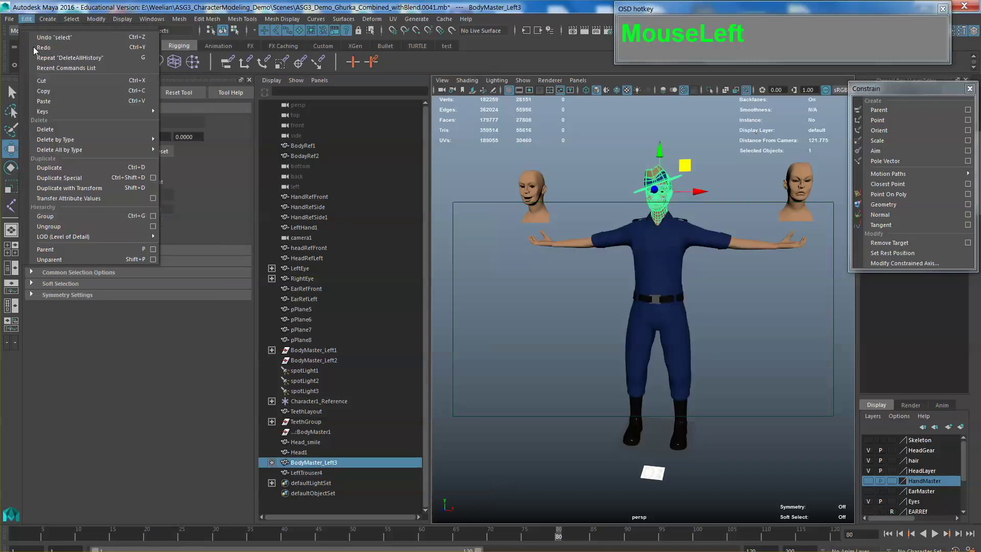
pyautogui.moveTo(75, 150)
pyautogui.click(201, 169)
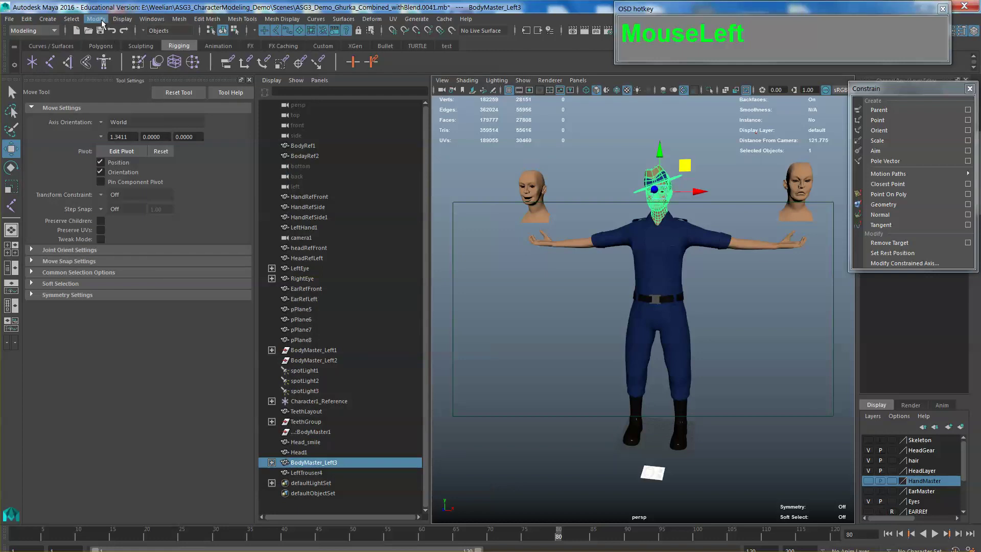
# - Clear the selection and close the floating Constrain window
pyautogui.click(98, 20)
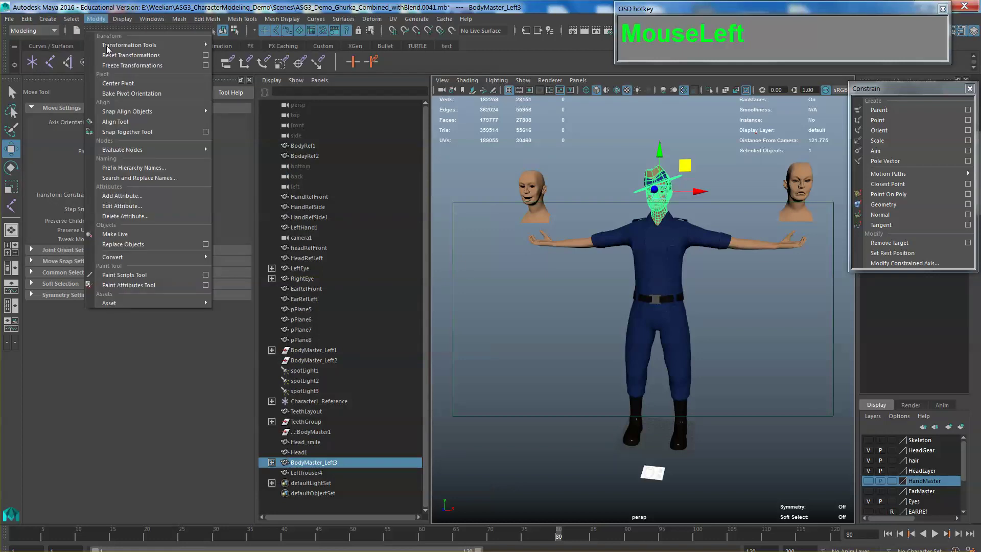
pyautogui.click(529, 300)
pyautogui.keyDown('alt'); pyautogui.moveTo(572, 299); pyautogui.dragTo(621, 297); pyautogui.keyUp('alt')
pyautogui.keyDown('alt'); pyautogui.moveTo(639, 292); pyautogui.dragTo(614, 238, button='middle'); pyautogui.keyUp('alt')
pyautogui.keyDown('alt'); pyautogui.moveTo(615, 237); pyautogui.dragTo(654, 259); pyautogui.keyUp('alt')
pyautogui.keyDown('alt'); pyautogui.moveTo(654, 259); pyautogui.dragTo(651, 319, button='middle'); pyautogui.keyUp('alt')
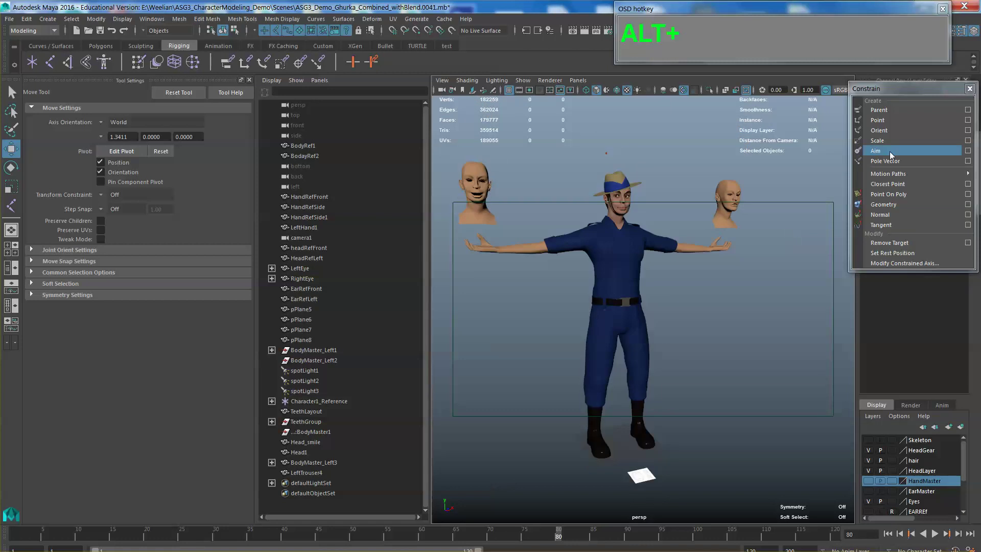
pyautogui.click(970, 89)
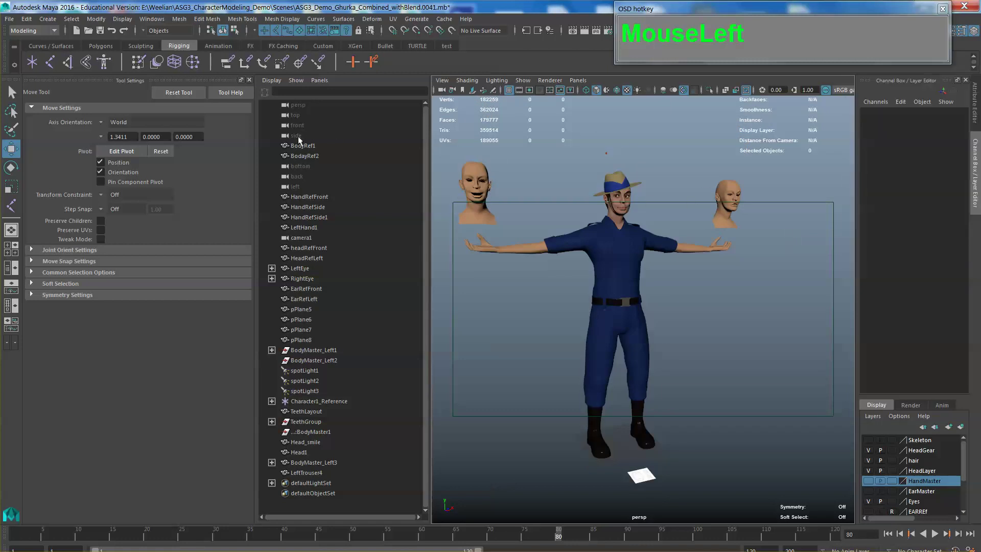
# - Switch to the front view and examine the character's T-pose from the arms down to the boots
pyautogui.keyDown('alt'); pyautogui.moveTo(633, 285); pyautogui.dragTo(597, 273, button='right'); pyautogui.keyUp('alt')
pyautogui.press('space')
pyautogui.click(648, 286)
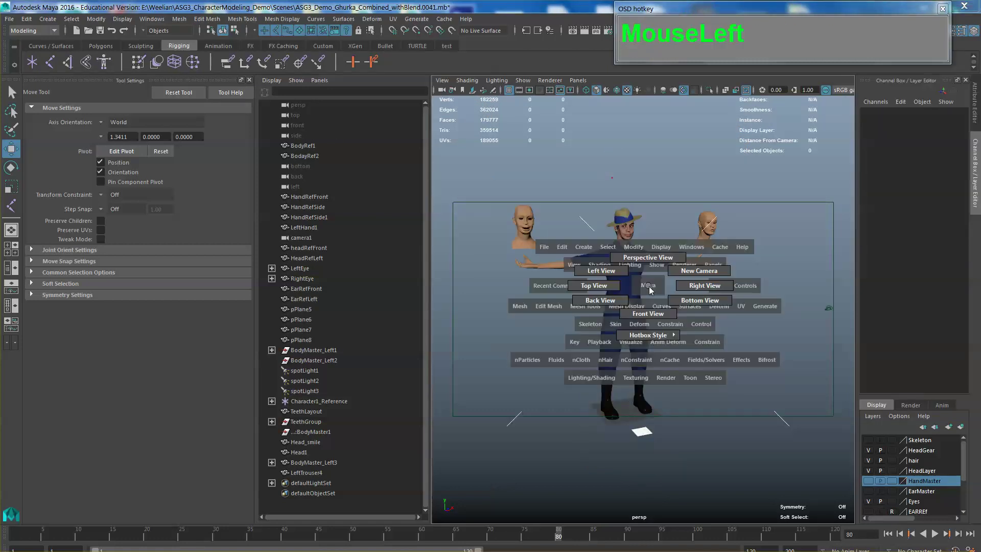
pyautogui.moveTo(658, 315); pyautogui.dragTo(658, 315)
pyautogui.keyDown('alt'); pyautogui.scroll(-2, 667, 286); pyautogui.keyUp('alt')
pyautogui.scroll(3, 669, 285)
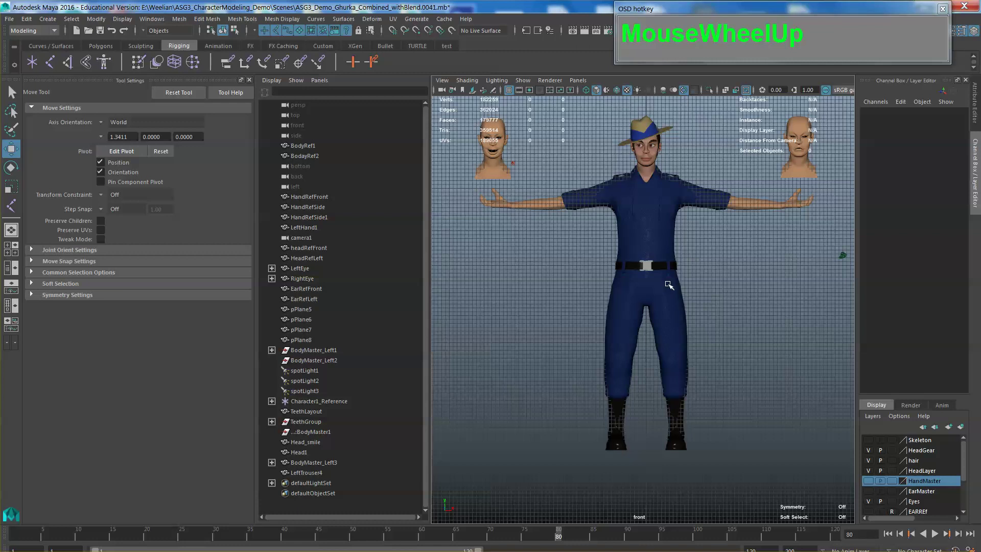
pyautogui.moveTo(675, 287)
pyautogui.keyDown('alt'); pyautogui.mouseDown(button='middle')
pyautogui.moveTo(664, 278)
pyautogui.moveTo(677, 305)
pyautogui.mouseUp(button='middle'); pyautogui.keyUp('alt')
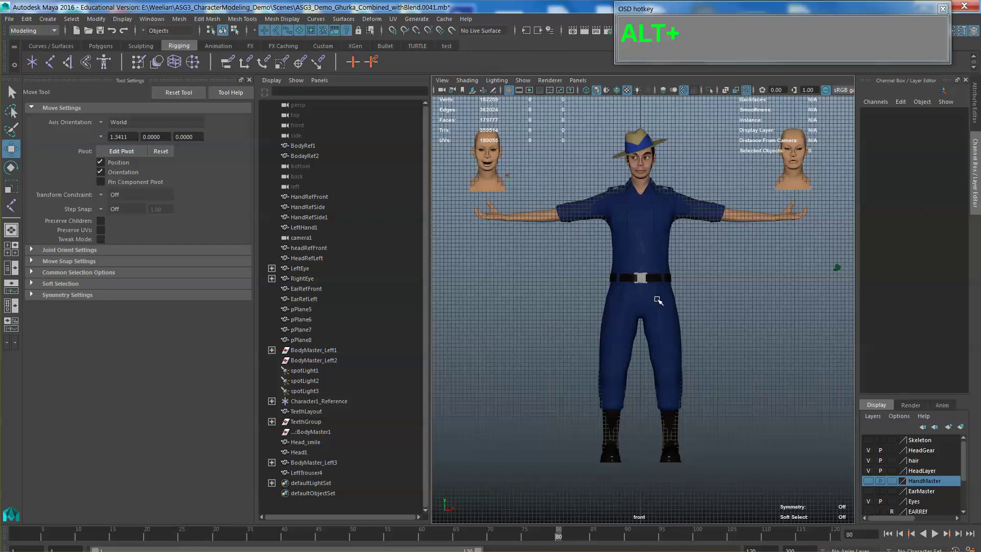
pyautogui.scroll(3, 685, 381)
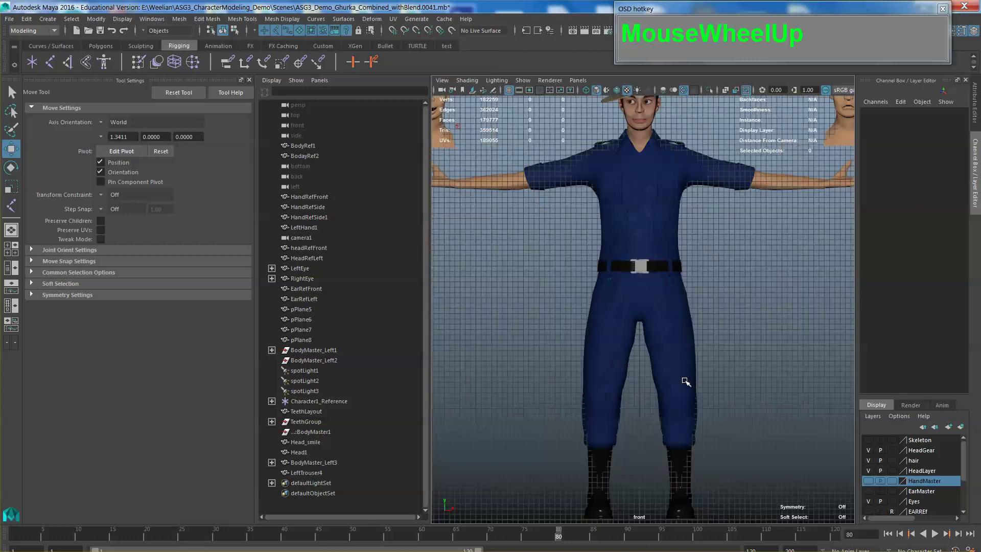
pyautogui.scroll(-3, 685, 381)
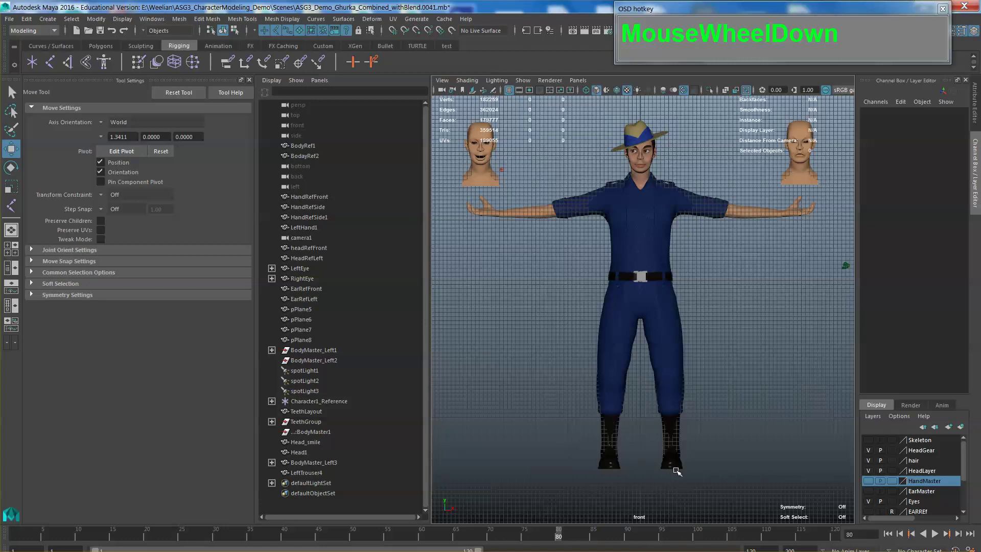
# - Return to the perspective view and examine the character's hand and spread fingers up close
pyautogui.click(759, 277)
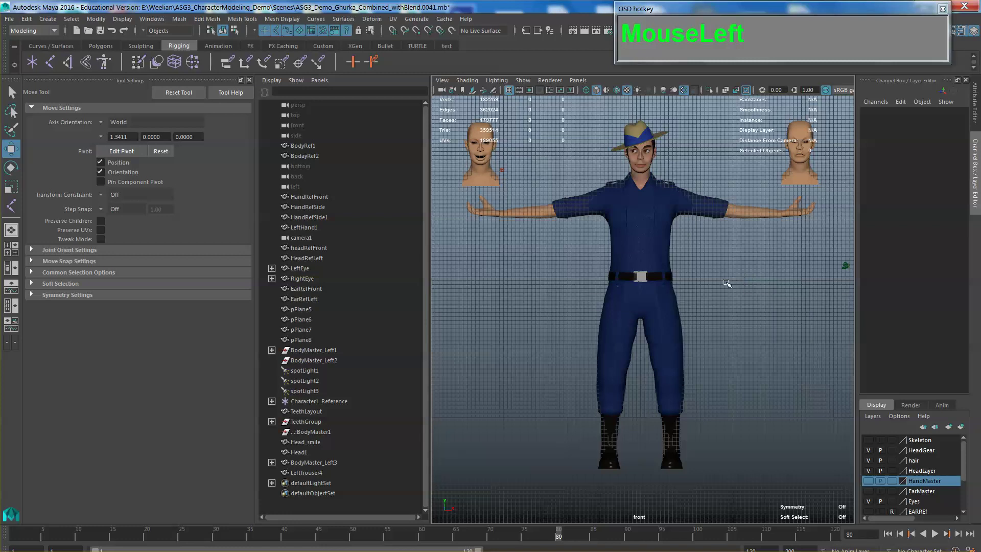
pyautogui.press('space')
pyautogui.moveTo(727, 283); pyautogui.dragTo(730, 260)
pyautogui.keyDown('alt'); pyautogui.moveTo(730, 261); pyautogui.dragTo(638, 301); pyautogui.keyUp('alt')
pyautogui.keyDown('alt'); pyautogui.moveTo(639, 302); pyautogui.dragTo(701, 293, button='right'); pyautogui.keyUp('alt')
pyautogui.keyDown('alt'); pyautogui.moveTo(701, 293); pyautogui.dragTo(633, 292, button='middle'); pyautogui.keyUp('alt')
pyautogui.moveTo(633, 292)
pyautogui.keyDown('alt'); pyautogui.mouseDown()
pyautogui.moveTo(626, 295)
pyautogui.moveTo(638, 286)
pyautogui.mouseUp(); pyautogui.keyUp('alt')
pyautogui.keyDown('alt'); pyautogui.moveTo(639, 286); pyautogui.dragTo(618, 281, button='middle'); pyautogui.keyUp('alt')
pyautogui.keyDown('alt'); pyautogui.moveTo(618, 281); pyautogui.dragTo(623, 279); pyautogui.keyUp('alt')
pyautogui.keyDown('alt'); pyautogui.moveTo(624, 278); pyautogui.dragTo(656, 291, button='right'); pyautogui.keyUp('alt')
pyautogui.keyDown('alt'); pyautogui.moveTo(656, 290); pyautogui.dragTo(615, 292, button='middle'); pyautogui.keyUp('alt')
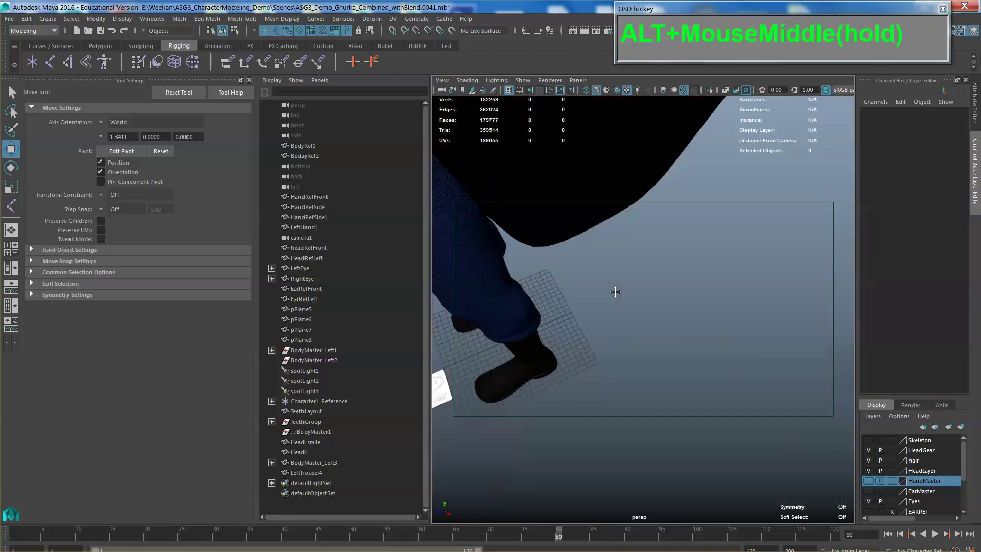
pyautogui.moveTo(615, 291)
pyautogui.keyDown('alt'); pyautogui.mouseDown()
pyautogui.moveTo(632, 300)
pyautogui.moveTo(624, 287)
pyautogui.mouseUp(); pyautogui.keyUp('alt')
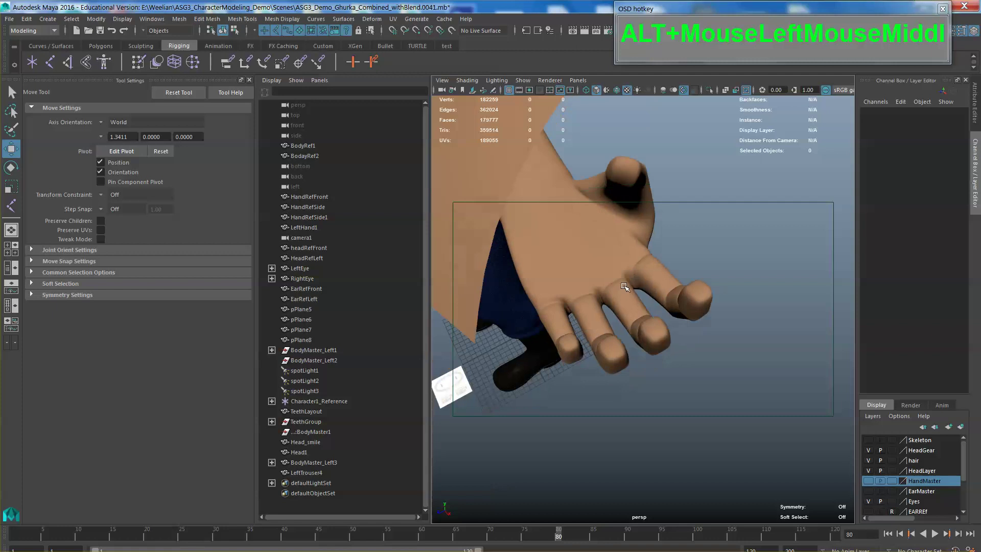
pyautogui.keyDown('alt'); pyautogui.moveTo(572, 306); pyautogui.dragTo(592, 323); pyautogui.keyUp('alt')
pyautogui.keyDown('alt'); pyautogui.moveTo(592, 323); pyautogui.dragTo(597, 320, button='middle'); pyautogui.keyUp('alt')
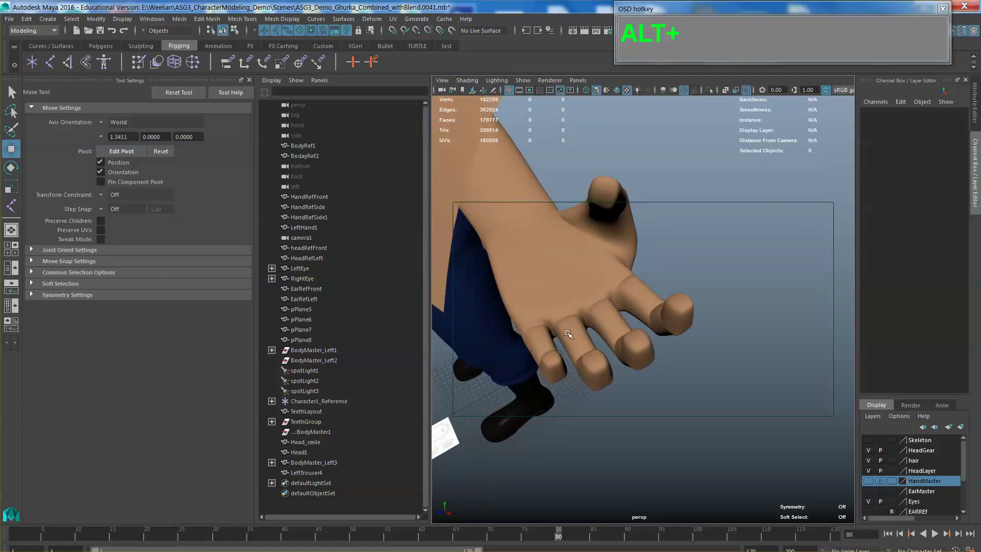
pyautogui.keyDown('alt'); pyautogui.moveTo(570, 336); pyautogui.dragTo(585, 332); pyautogui.keyUp('alt')
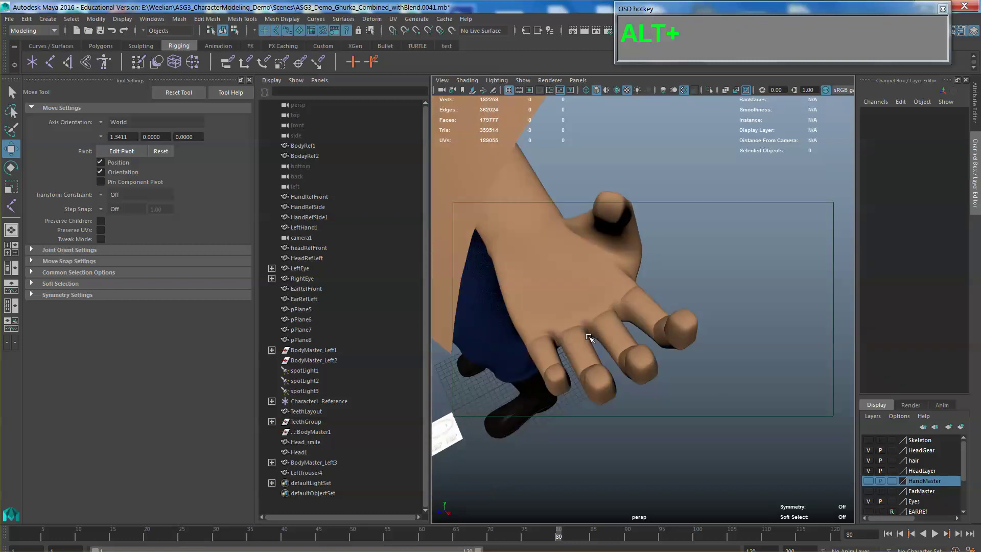
pyautogui.keyDown('alt'); pyautogui.moveTo(585, 332); pyautogui.dragTo(585, 336, button='middle'); pyautogui.keyUp('alt')
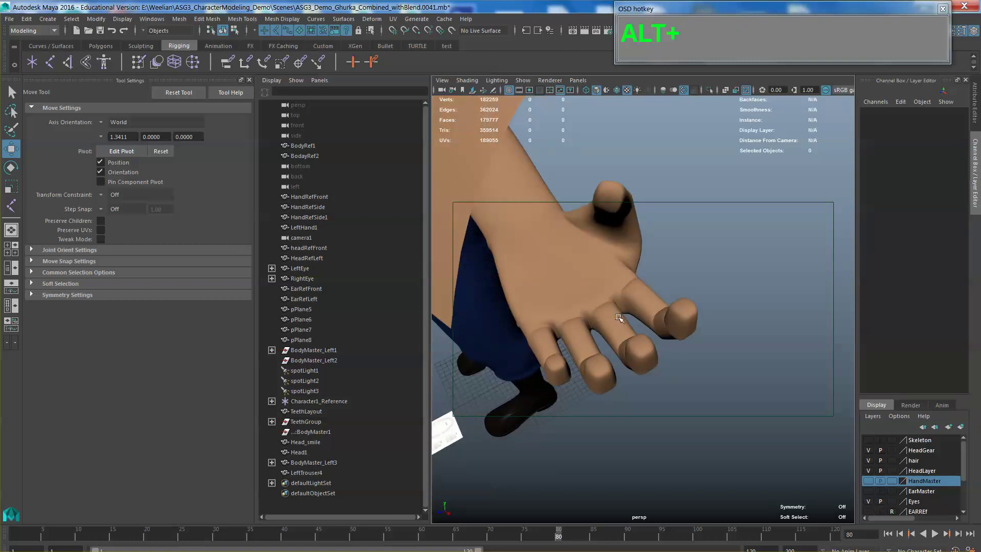
pyautogui.keyDown('alt'); pyautogui.moveTo(618, 317); pyautogui.dragTo(664, 287, button='middle'); pyautogui.keyUp('alt')
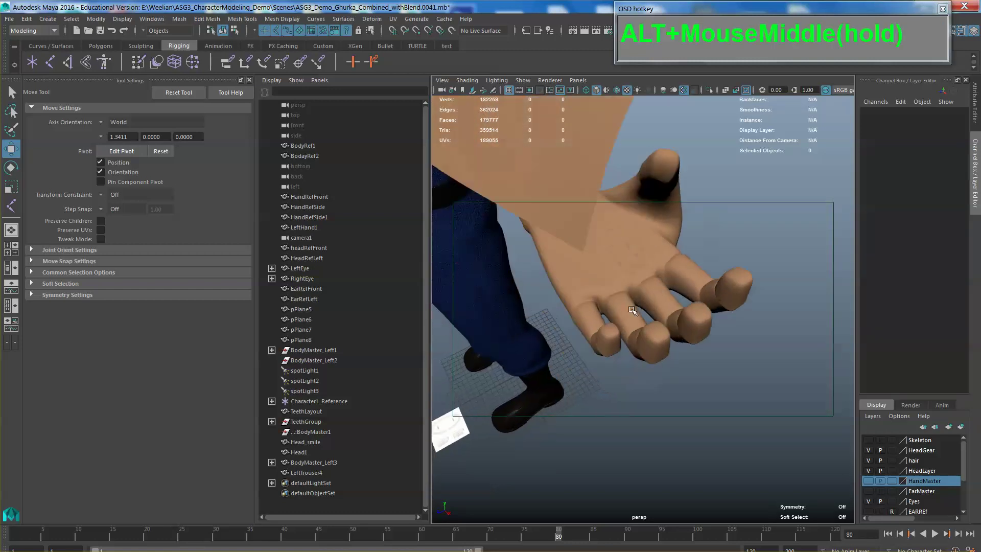
# - Close the Tool Settings to give the viewport more room around the whole character
pyautogui.click(249, 80)
pyautogui.keyDown('alt'); pyautogui.moveTo(633, 269); pyautogui.dragTo(657, 252); pyautogui.keyUp('alt')
pyautogui.scroll(-4, 633, 261)
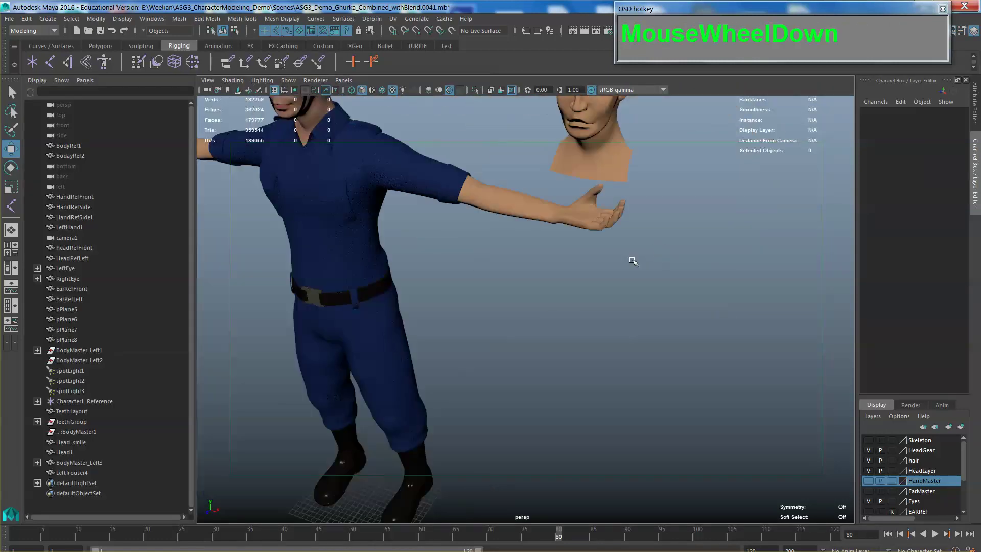
pyautogui.scroll(-2, 632, 260)
pyautogui.keyDown('alt'); pyautogui.moveTo(632, 261); pyautogui.dragTo(745, 254, button='middle'); pyautogui.keyUp('alt')
pyautogui.keyDown('alt'); pyautogui.moveTo(744, 254); pyautogui.dragTo(657, 238); pyautogui.keyUp('alt')
pyautogui.scroll(-4, 652, 240)
pyautogui.keyDown('alt'); pyautogui.moveTo(647, 246); pyautogui.dragTo(685, 241, button='middle'); pyautogui.keyUp('alt')
# - Switch to the side view and examine the character's profile from the head down to the legs
pyautogui.press('space')
pyautogui.click(706, 256)
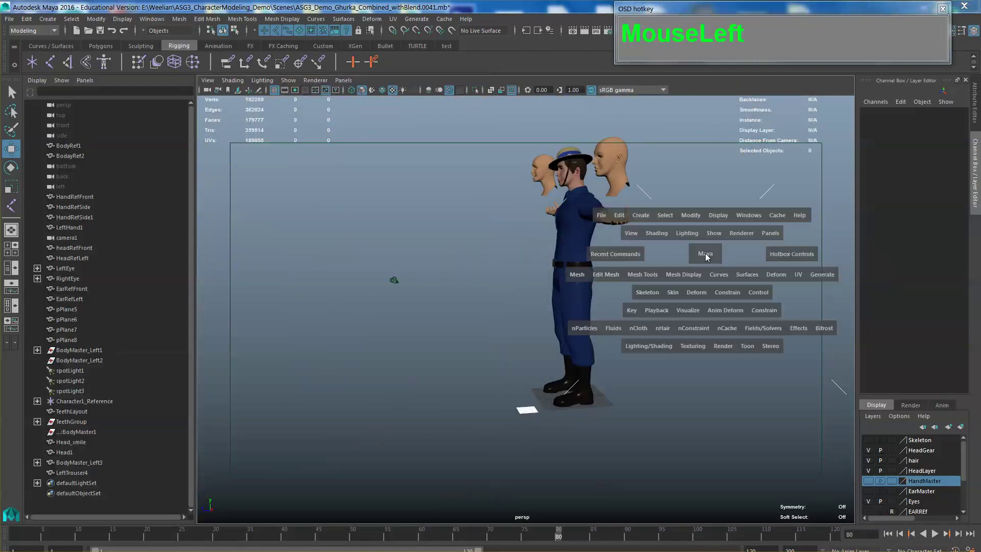
pyautogui.moveTo(707, 256); pyautogui.dragTo(736, 257)
pyautogui.keyDown('alt'); pyautogui.scroll(-3, 671, 166); pyautogui.keyUp('alt')
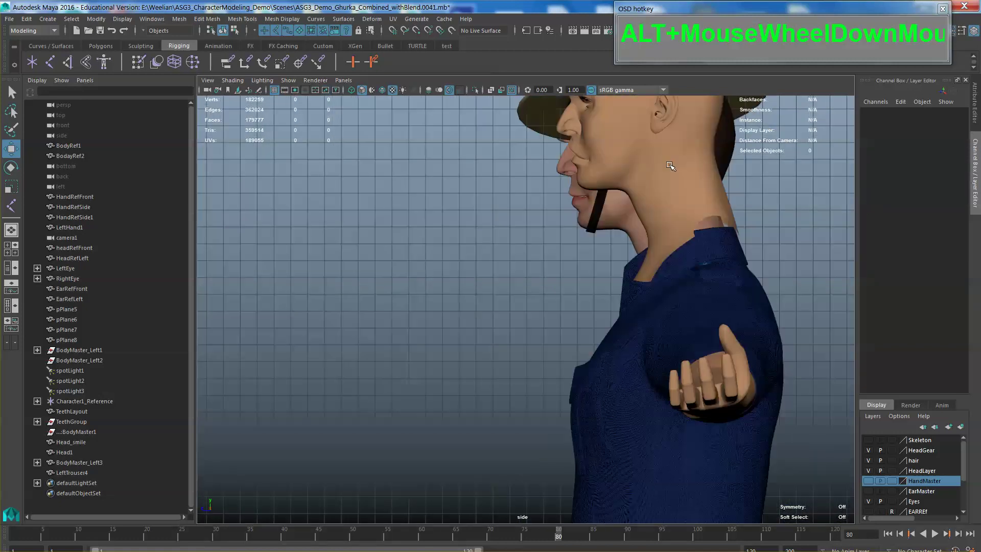
pyautogui.scroll(-5, 670, 165)
pyautogui.keyDown('alt'); pyautogui.moveTo(619, 352); pyautogui.dragTo(675, 209, button='middle'); pyautogui.keyUp('alt')
pyautogui.scroll(-3, 649, 330)
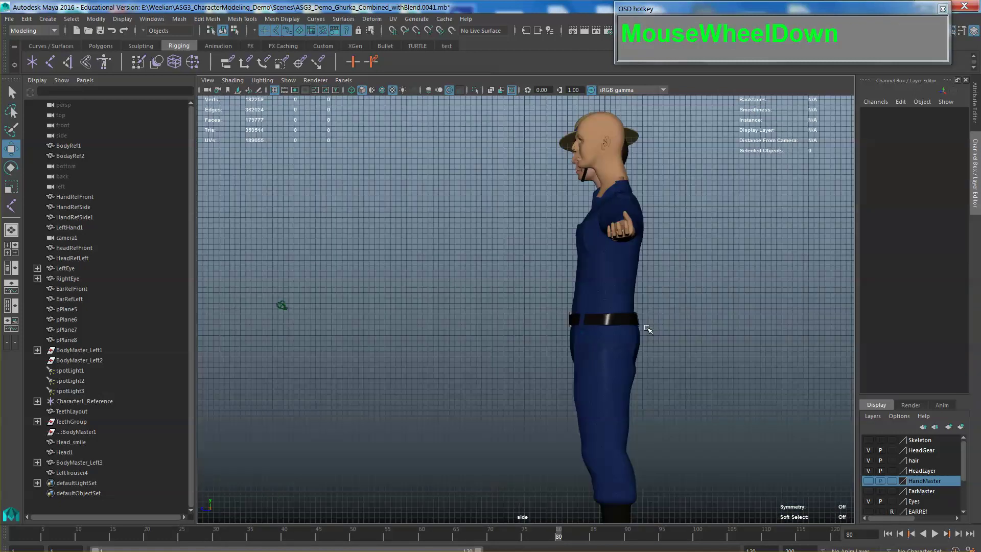
# - Switch to the Rigging menu set and open the options of the Create Joints tool
pyautogui.click(32, 31)
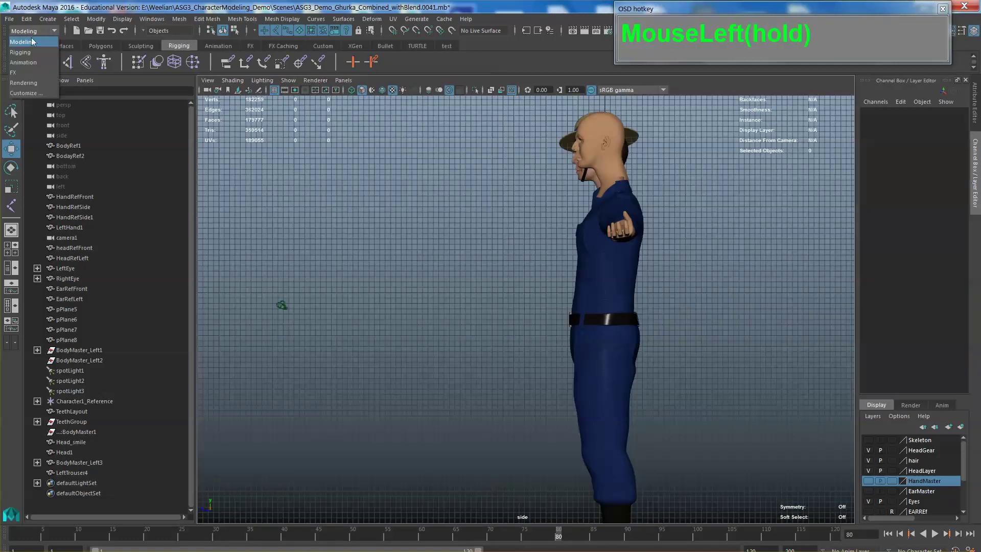
pyautogui.moveTo(31, 41); pyautogui.dragTo(22, 52)
pyautogui.click(188, 19)
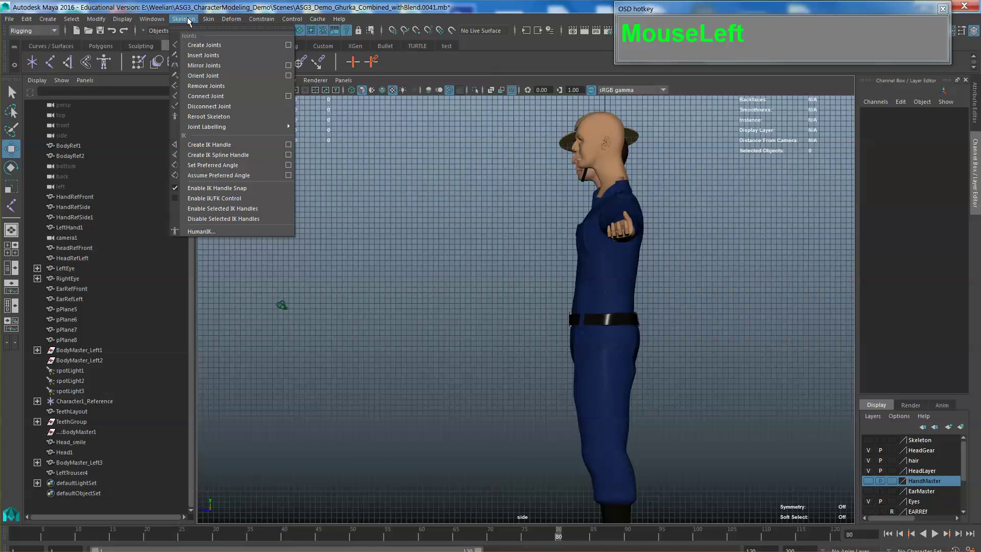
pyautogui.click(288, 45)
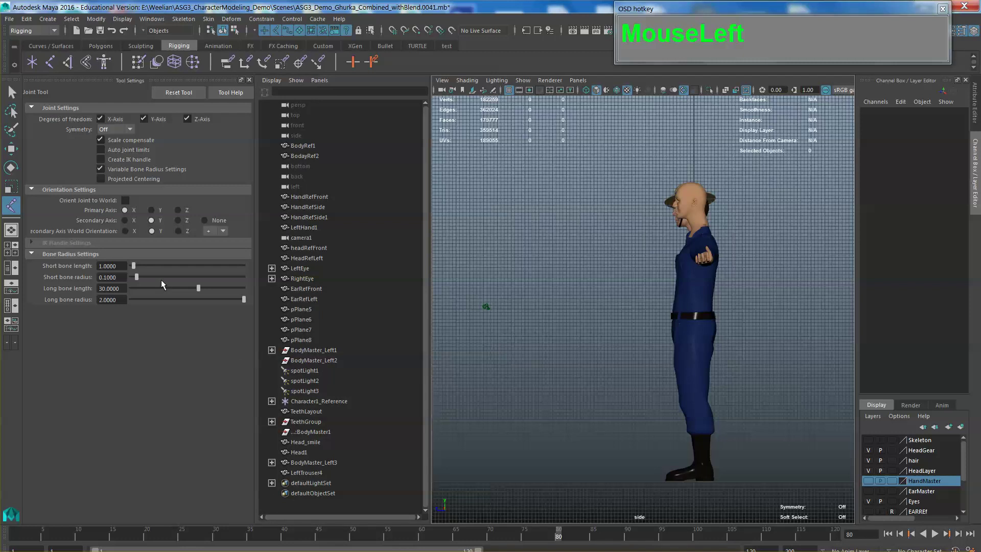
# - Draw a bent three-joint practice chain in the empty space in front of the character's legs in the side view
pyautogui.scroll(2, 648, 462)
pyautogui.keyDown('alt'); pyautogui.moveTo(639, 423); pyautogui.dragTo(616, 291, button='middle'); pyautogui.keyUp('alt')
pyautogui.keyDown('alt'); pyautogui.moveTo(578, 200); pyautogui.dragTo(583, 204, button='middle'); pyautogui.keyUp('alt')
pyautogui.click(587, 174)
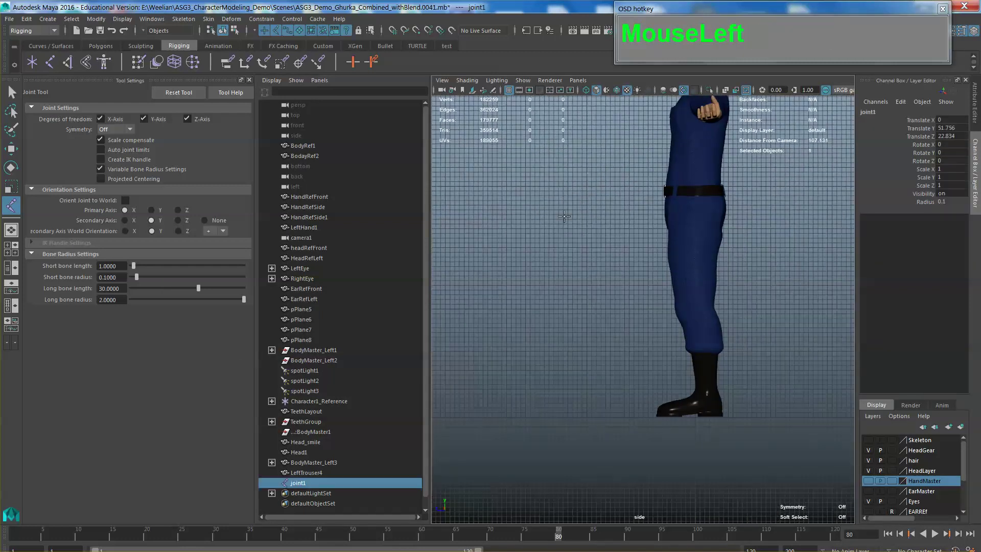
pyautogui.click(541, 254)
pyautogui.moveTo(577, 323); pyautogui.dragTo(592, 353)
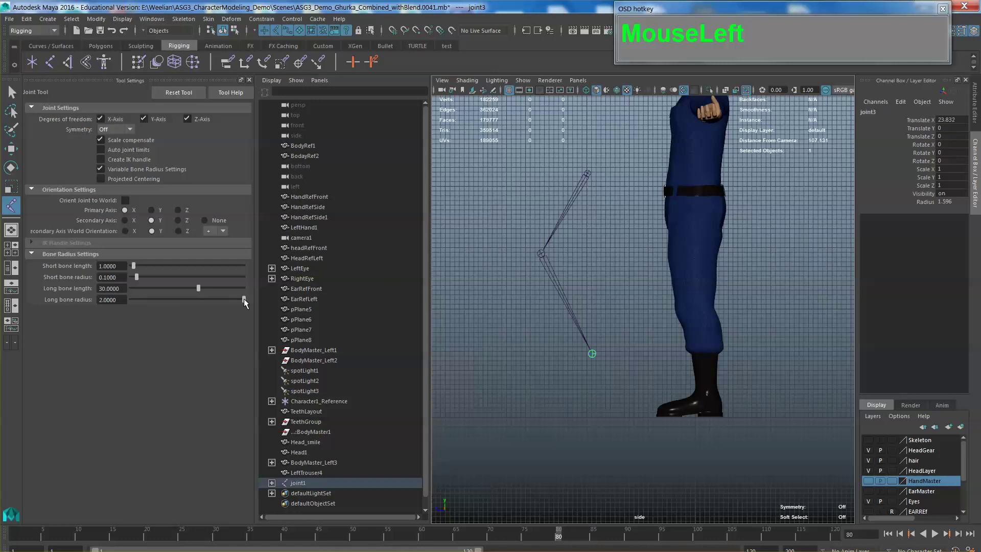
# - Set the long bone radius to 1.4679 and extend the practice chain with two more joints
pyautogui.moveTo(224, 299); pyautogui.dragTo(214, 300)
pyautogui.moveTo(632, 363); pyautogui.dragTo(638, 311)
pyautogui.scroll(1, 575, 323)
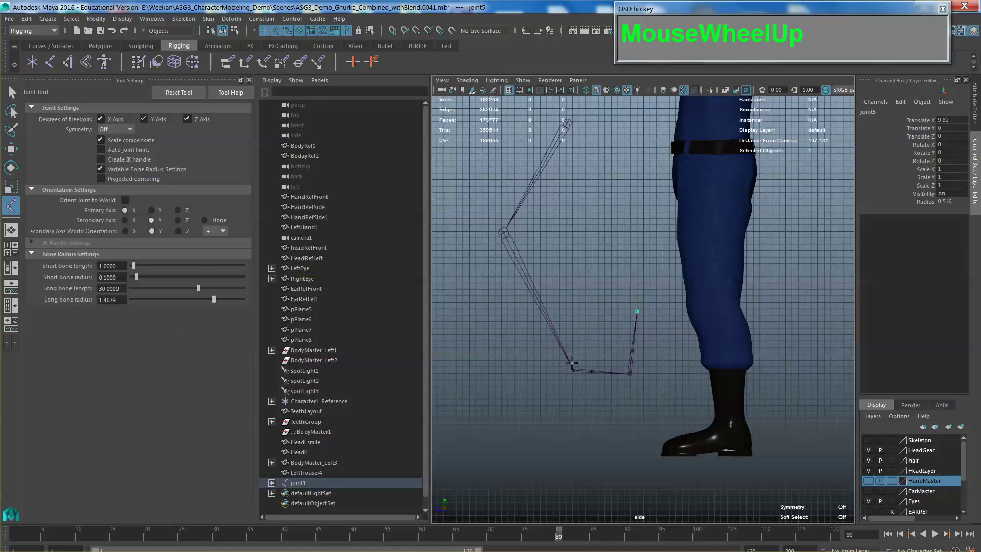
pyautogui.scroll(-2, 578, 317)
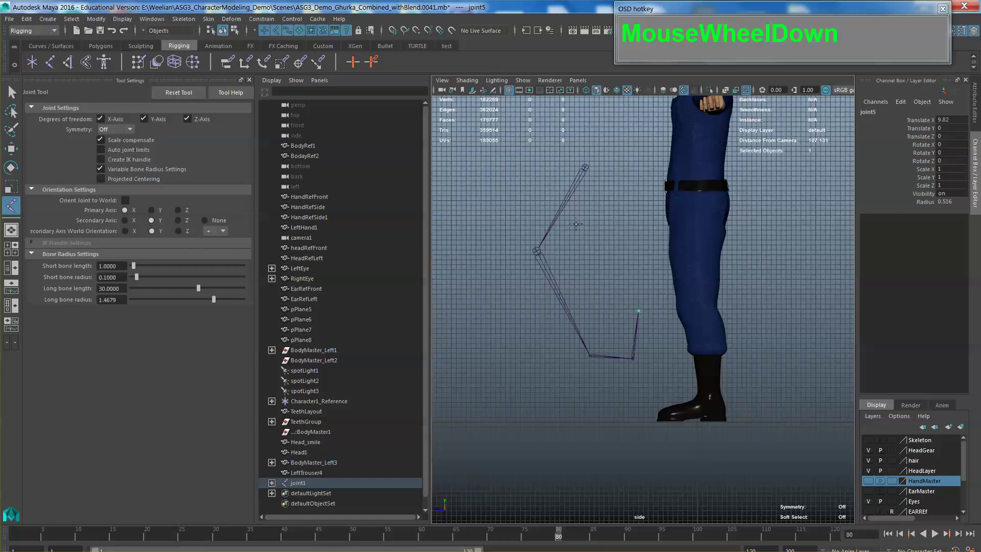
# - Select the practice joint chain and set the joint display size to 2.53
pyautogui.press('q')
pyautogui.click(573, 193)
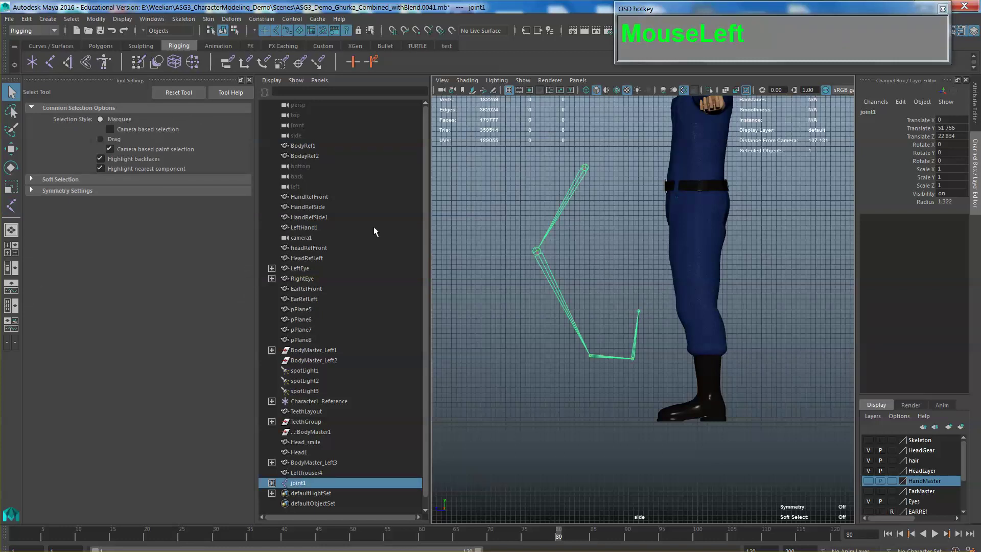
pyautogui.click(121, 19)
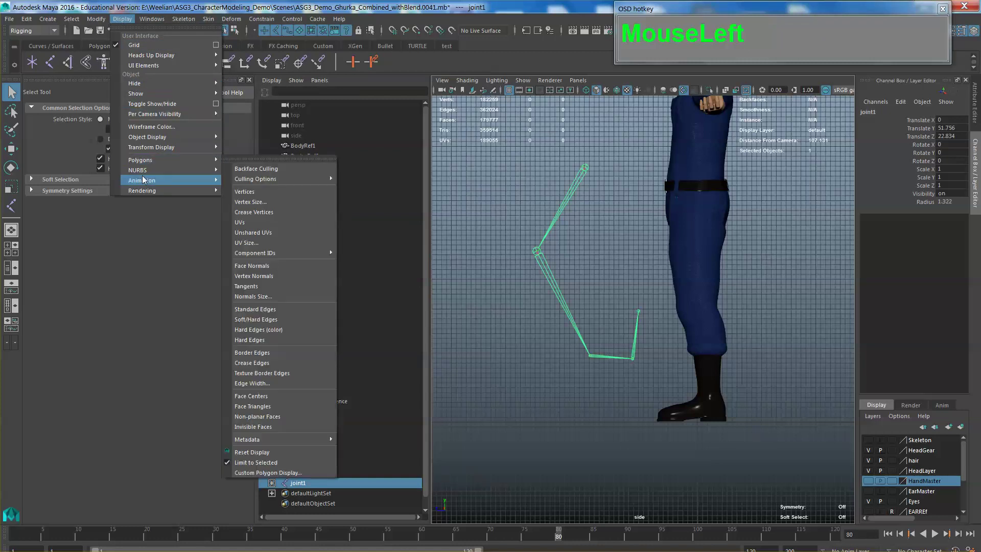
pyautogui.moveTo(141, 180)
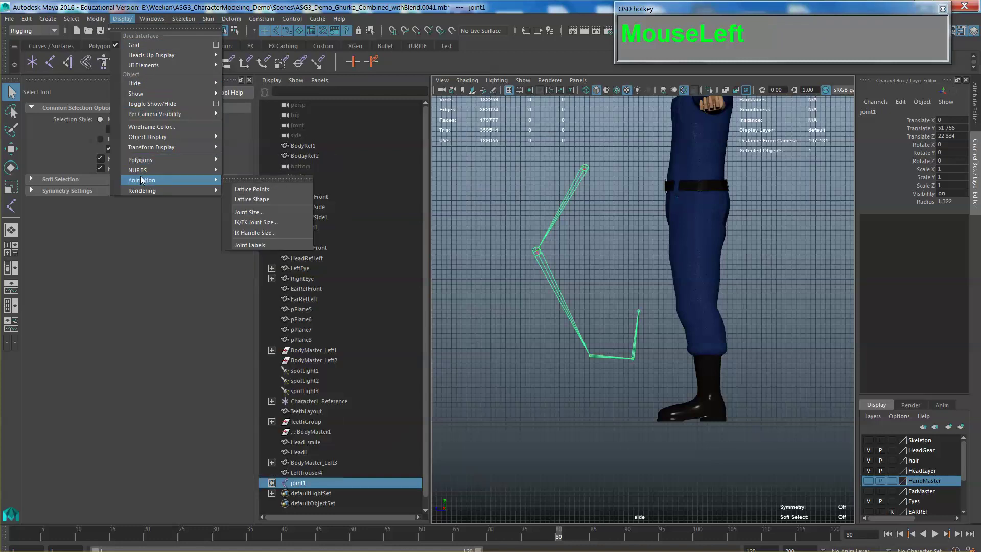
pyautogui.click(249, 211)
pyautogui.moveTo(297, 160); pyautogui.dragTo(308, 160)
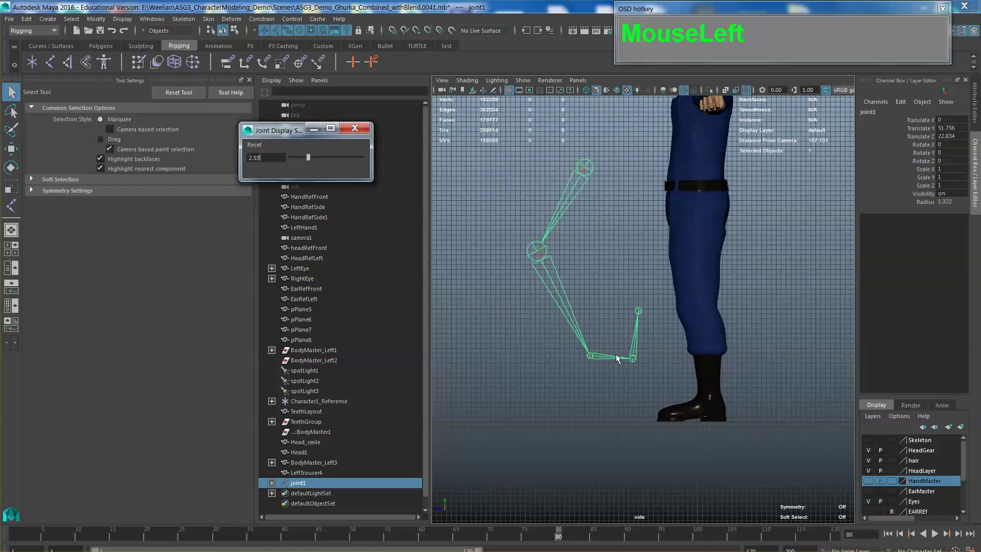
pyautogui.scroll(3, 618, 359)
pyautogui.keyDown('alt'); pyautogui.moveTo(569, 115); pyautogui.dragTo(562, 199, button='middle'); pyautogui.keyUp('alt')
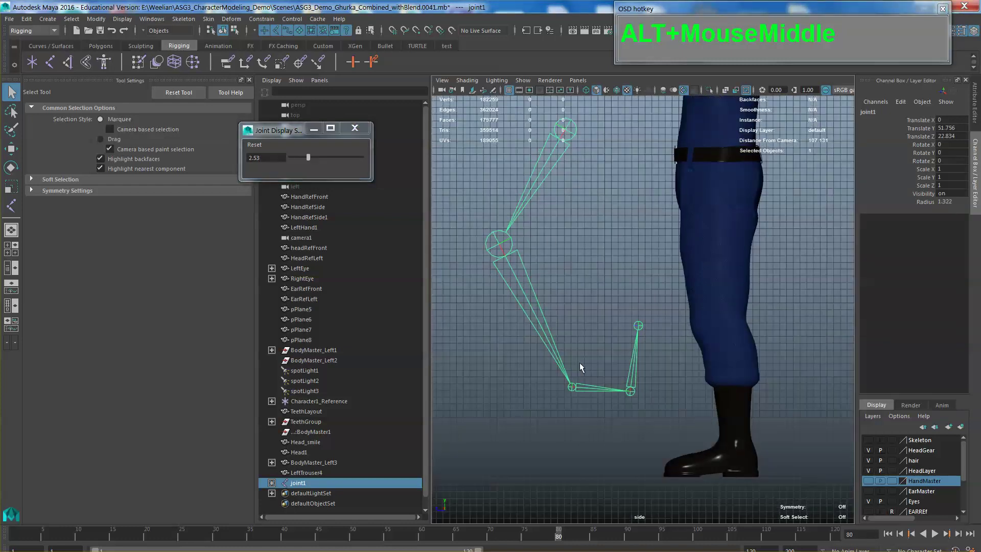
pyautogui.click(536, 198)
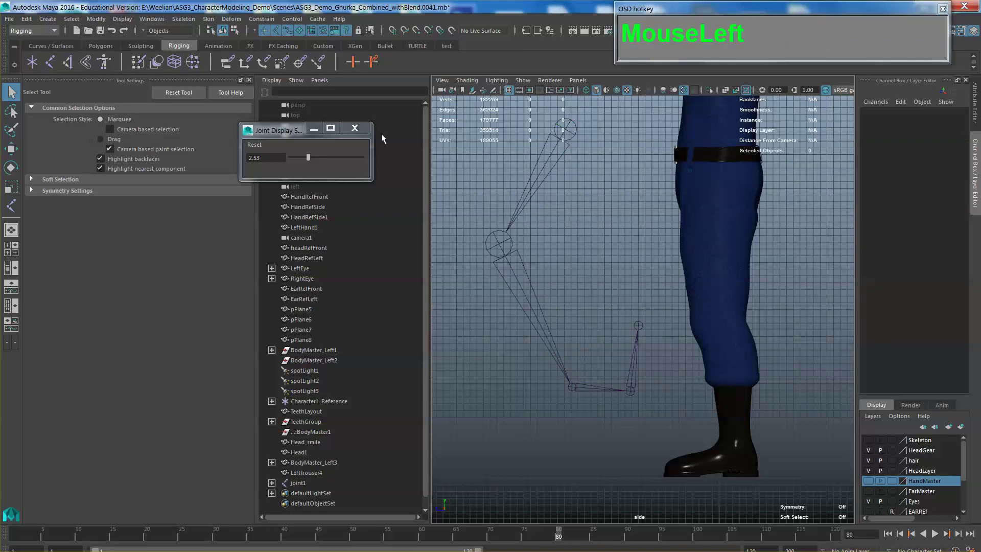
pyautogui.click(354, 127)
# - Delete the practice joint chain in front of the character
pyautogui.click(542, 186)
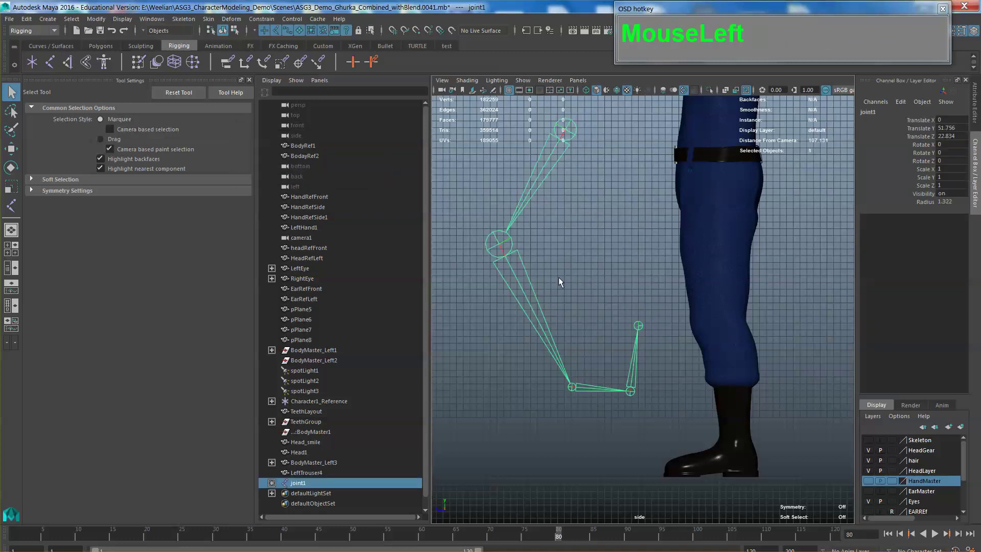
pyautogui.press('Delete')
pyautogui.scroll(-4, 651, 378)
pyautogui.press('super')
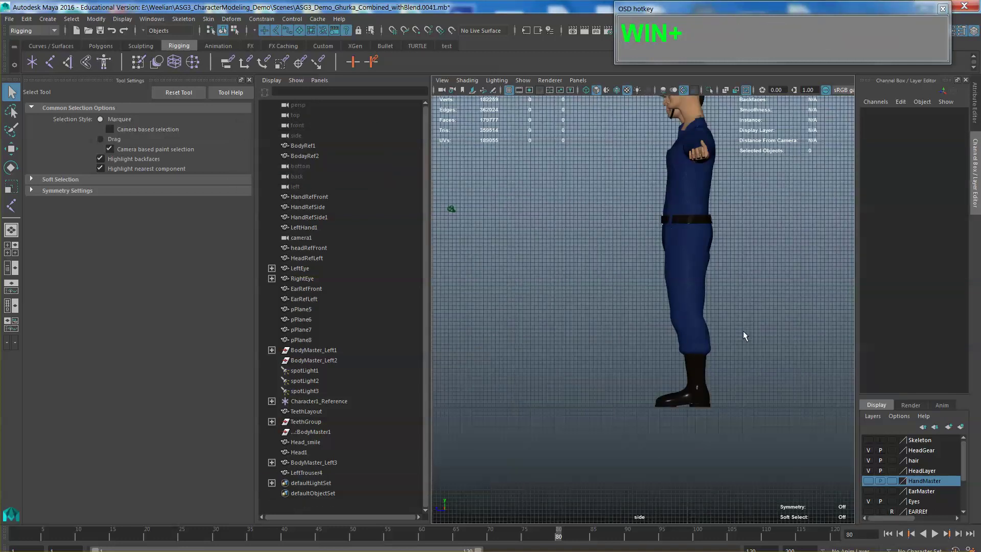
# - Start a leg joint chain in the side view with a hip joint at about Y 43.65, Z -0.84 and a knee joint
pyautogui.scroll(3, 777, 325)
pyautogui.keyDown('alt'); pyautogui.moveTo(777, 324); pyautogui.dragTo(725, 302, button='middle'); pyautogui.keyUp('alt')
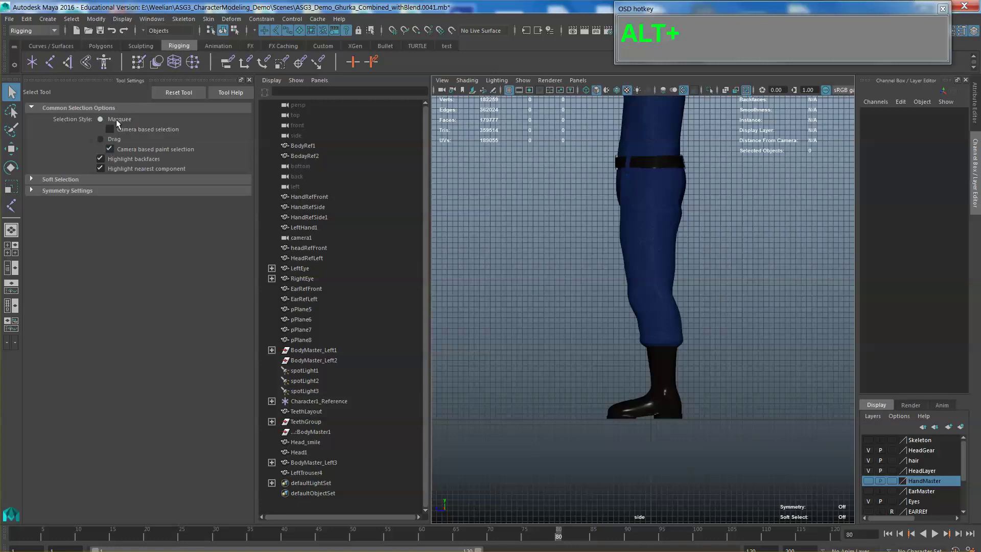
pyautogui.click(178, 46)
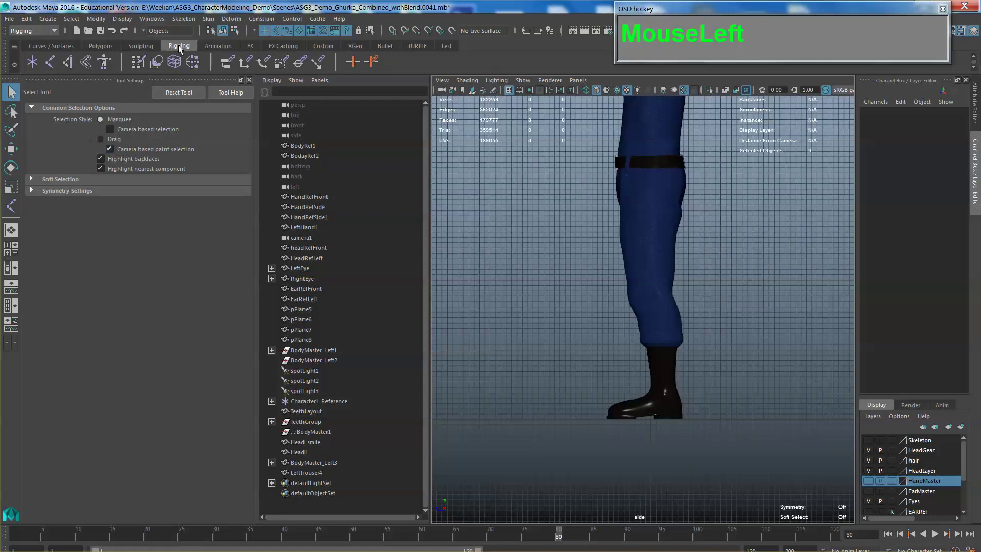
pyautogui.click(47, 67)
pyautogui.moveTo(47, 67); pyautogui.dragTo(47, 67)
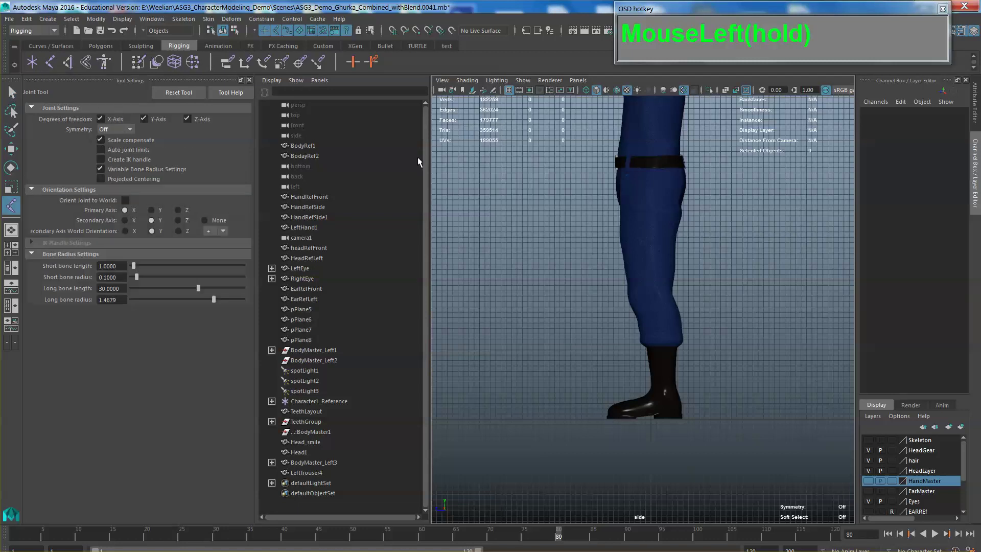
pyautogui.keyDown('alt'); pyautogui.moveTo(672, 227); pyautogui.dragTo(613, 227, button='middle'); pyautogui.keyUp('alt')
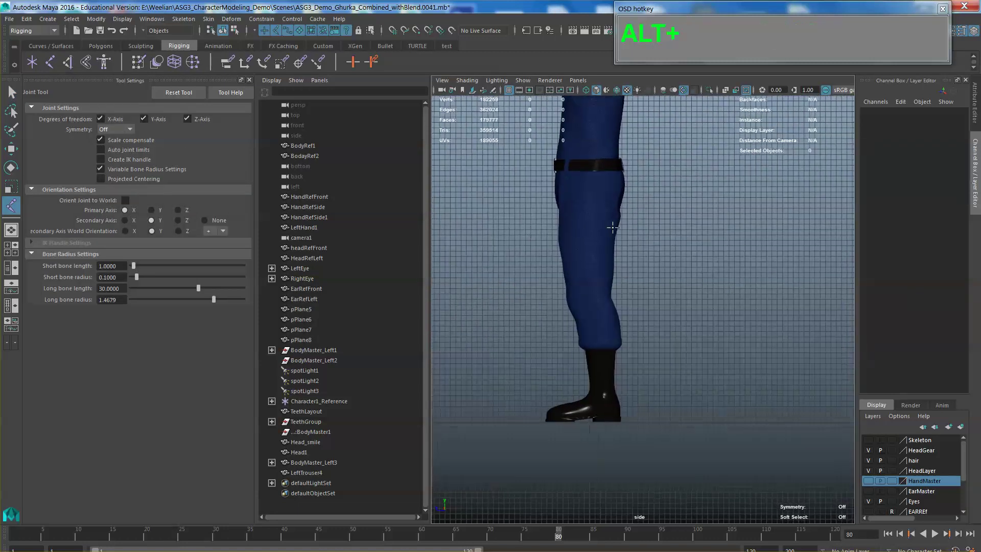
pyautogui.click(593, 188)
pyautogui.click(576, 302)
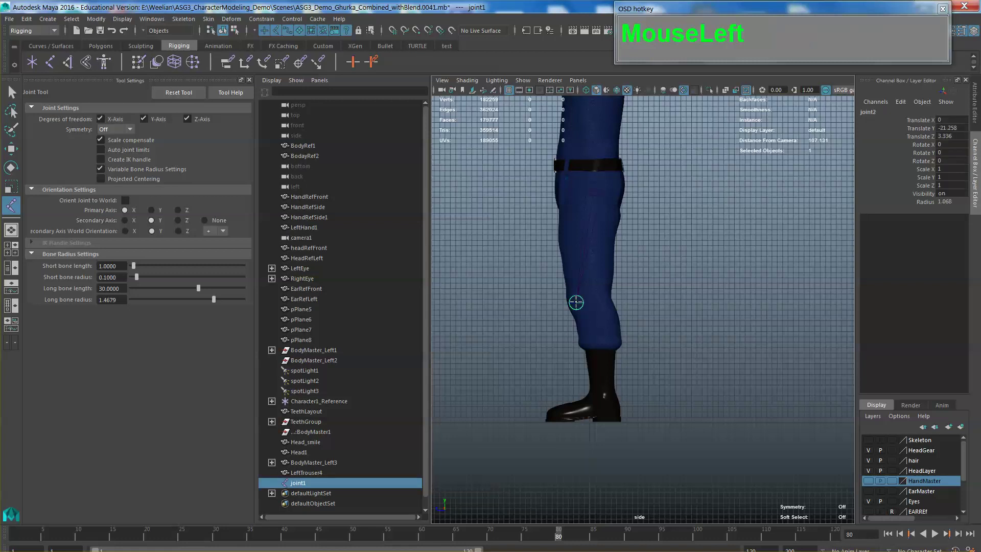
pyautogui.moveTo(576, 301); pyautogui.dragTo(576, 302)
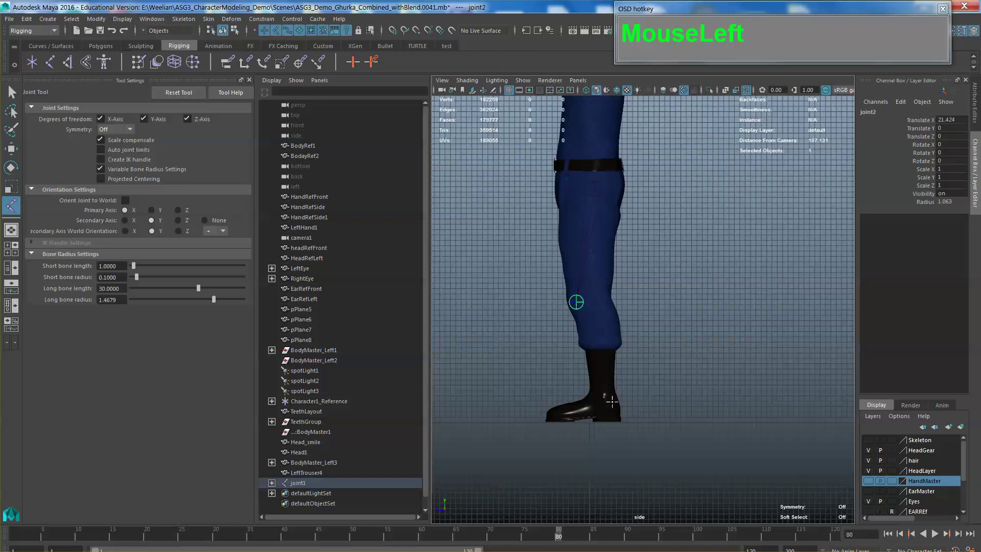
# - Add ankle, ball and toe joints inside the boot, with bones about 18.8, 7.0 and 5.3 units long
pyautogui.click(605, 397)
pyautogui.scroll(3, 605, 398)
pyautogui.keyDown('alt'); pyautogui.moveTo(605, 398); pyautogui.dragTo(666, 250, button='middle'); pyautogui.keyUp('alt')
pyautogui.scroll(3, 679, 198)
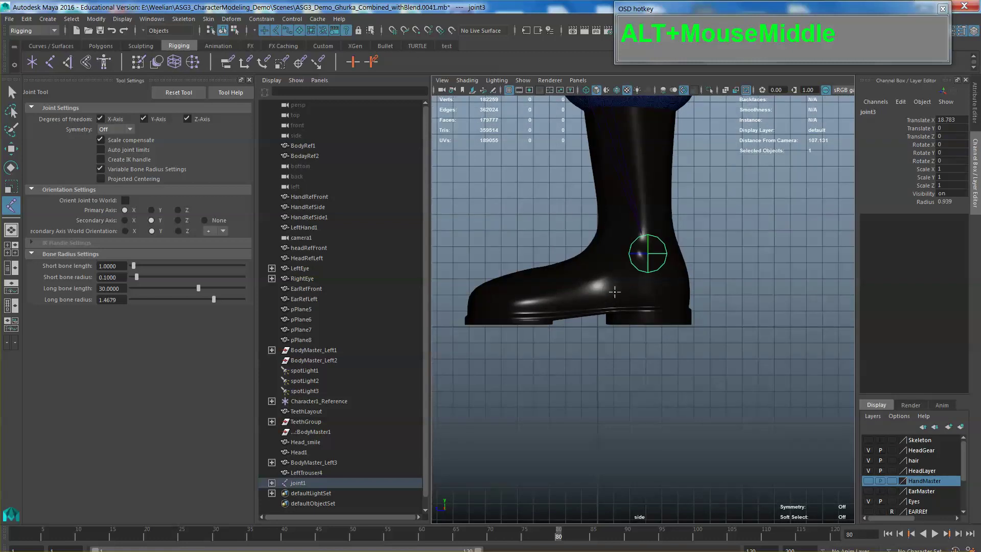
pyautogui.moveTo(593, 303); pyautogui.dragTo(550, 307)
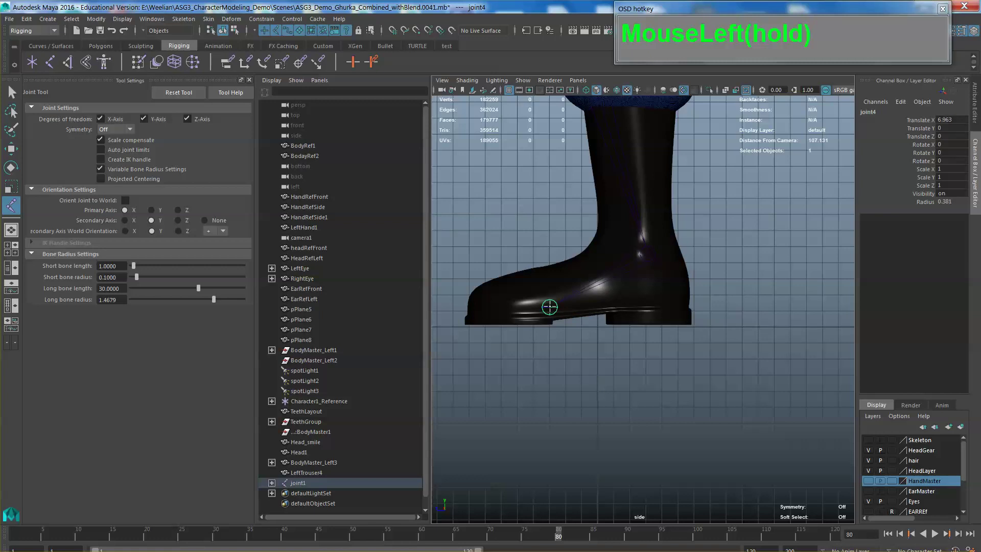
pyautogui.moveTo(467, 311); pyautogui.dragTo(464, 310)
# - Check the X-Ray Joints shading option and select the whole leg chain from its hip joint
pyautogui.scroll(-2, 615, 291)
pyautogui.keyDown('alt'); pyautogui.moveTo(615, 291); pyautogui.dragTo(630, 371, button='middle'); pyautogui.keyUp('alt')
pyautogui.scroll(-2, 615, 320)
pyautogui.scroll(-2, 631, 328)
pyautogui.keyDown('alt'); pyautogui.moveTo(630, 329); pyautogui.dragTo(653, 346, button='middle'); pyautogui.keyUp('alt')
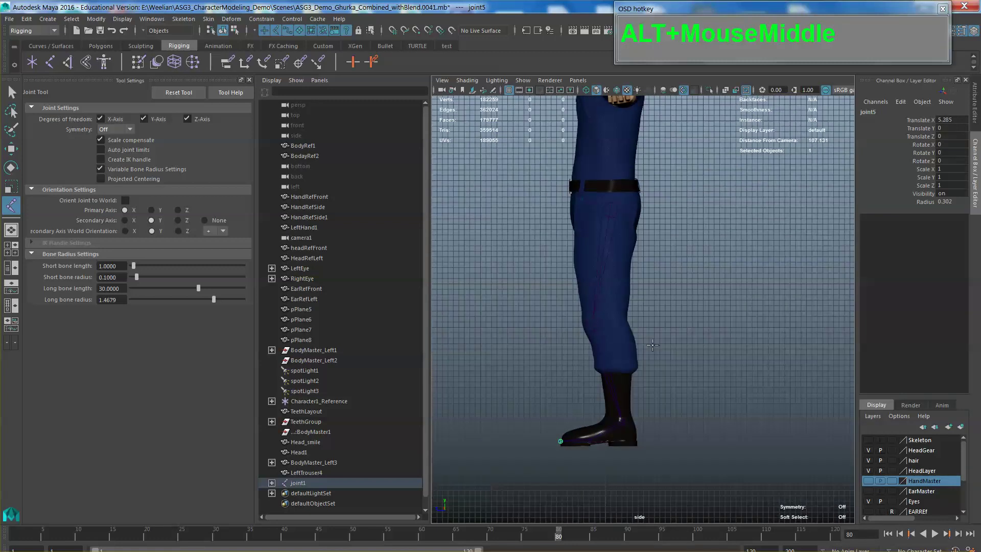
pyautogui.scroll(1, 663, 333)
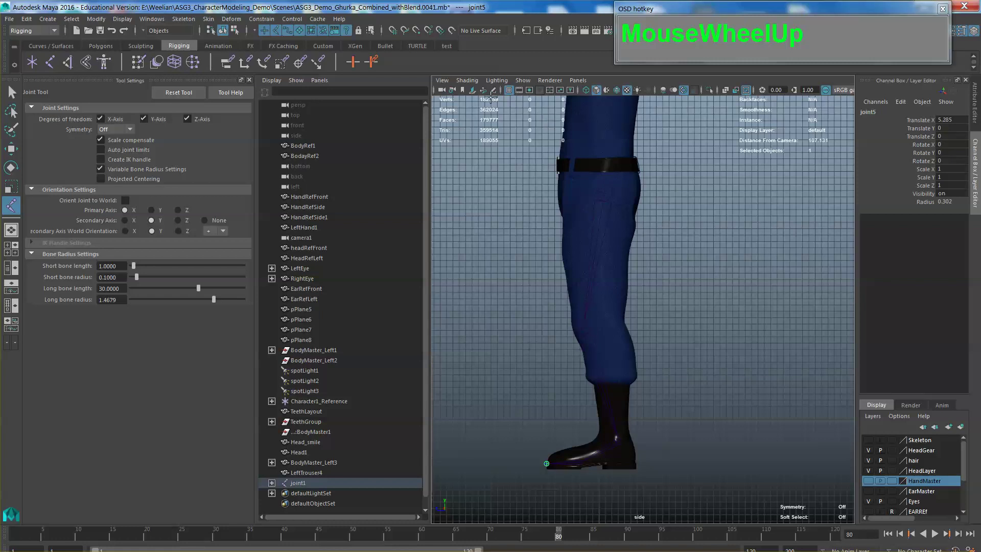
pyautogui.click(467, 80)
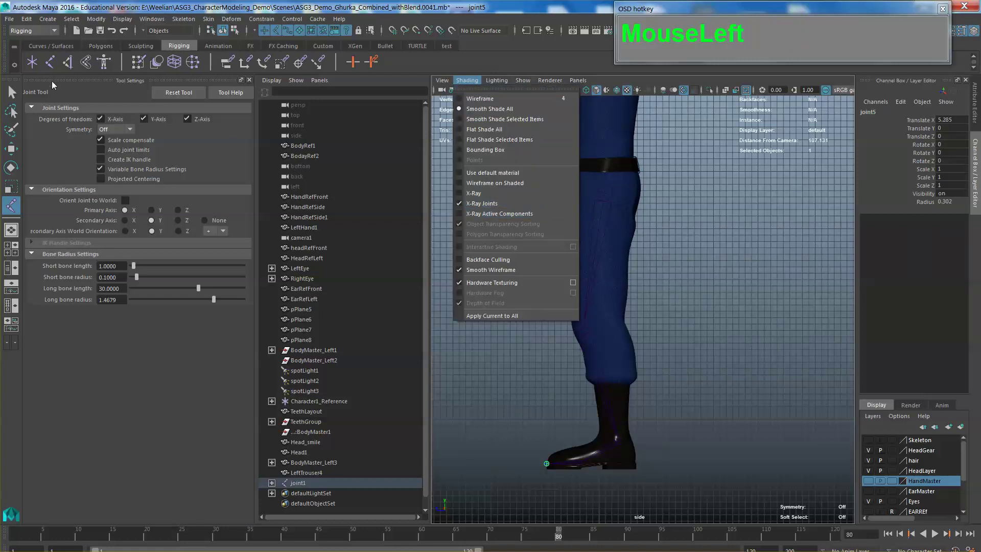
pyautogui.click(5, 94)
pyautogui.moveTo(771, 295)
pyautogui.keyDown('alt'); pyautogui.mouseDown(button='middle')
pyautogui.moveTo(793, 276)
pyautogui.moveTo(744, 292)
pyautogui.moveTo(709, 262)
pyautogui.mouseUp(button='middle'); pyautogui.keyUp('alt')
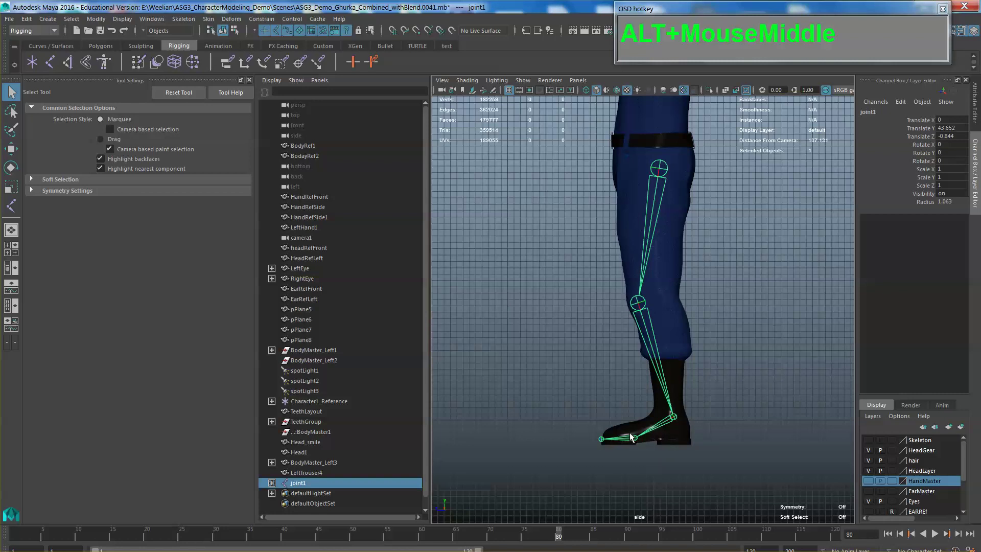
pyautogui.keyDown('alt'); pyautogui.moveTo(652, 346); pyautogui.dragTo(623, 364, button='middle'); pyautogui.keyUp('alt')
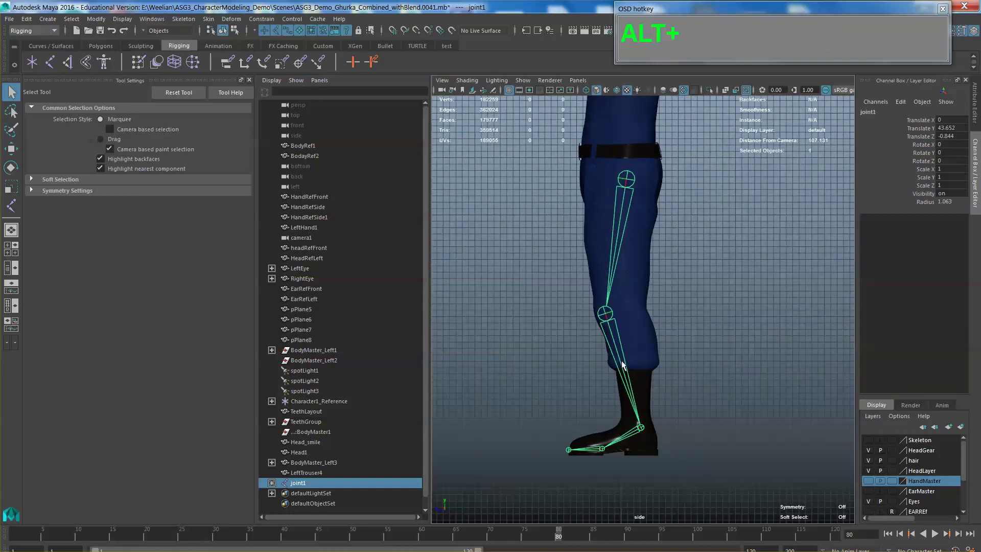
# - In the front view, move the leg chain by its hip joint sideways into the character's left leg, to about X 4.15
pyautogui.press('space')
pyautogui.moveTo(685, 337); pyautogui.dragTo(686, 357)
pyautogui.keyDown('alt'); pyautogui.moveTo(687, 346); pyautogui.dragTo(666, 330, button='middle'); pyautogui.keyUp('alt')
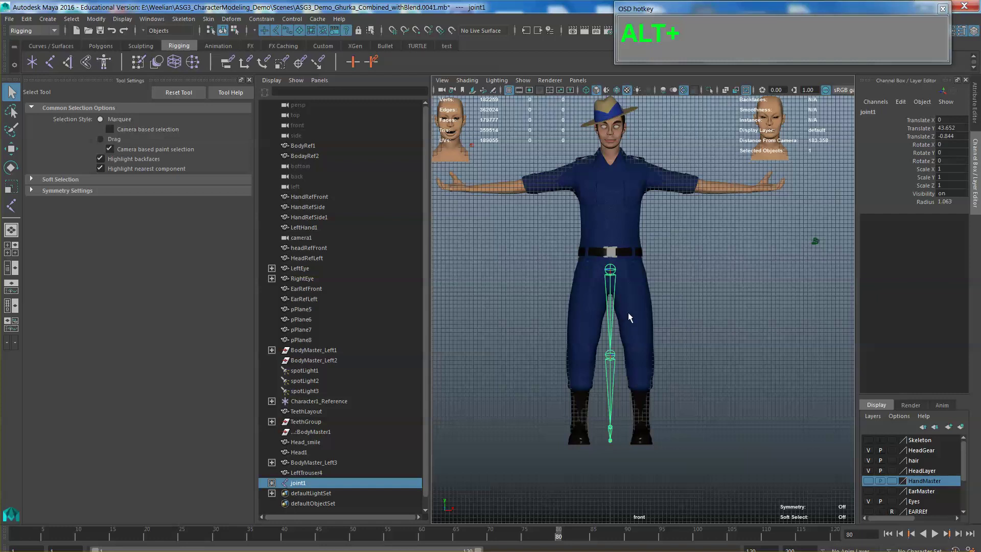
pyautogui.click(659, 279)
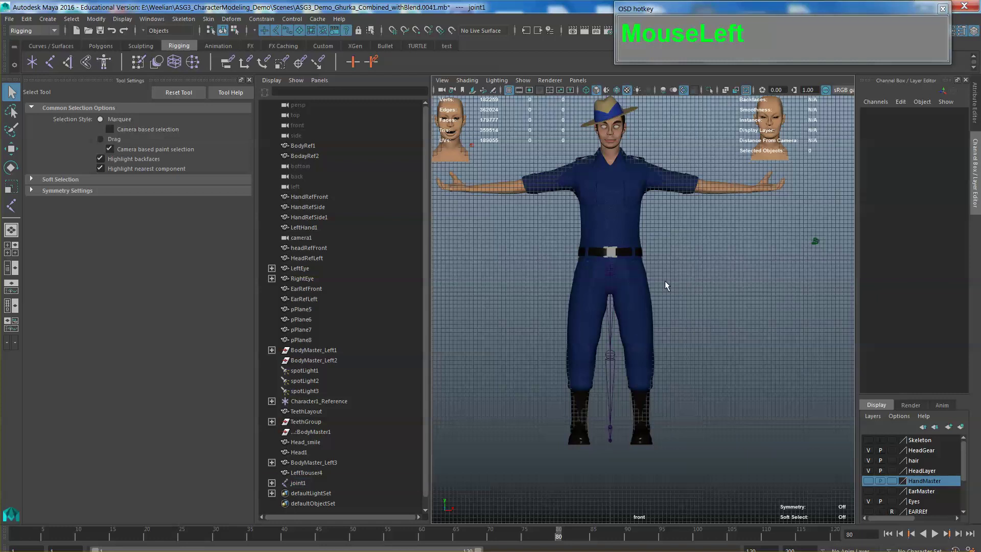
pyautogui.click(609, 268)
pyautogui.press('w')
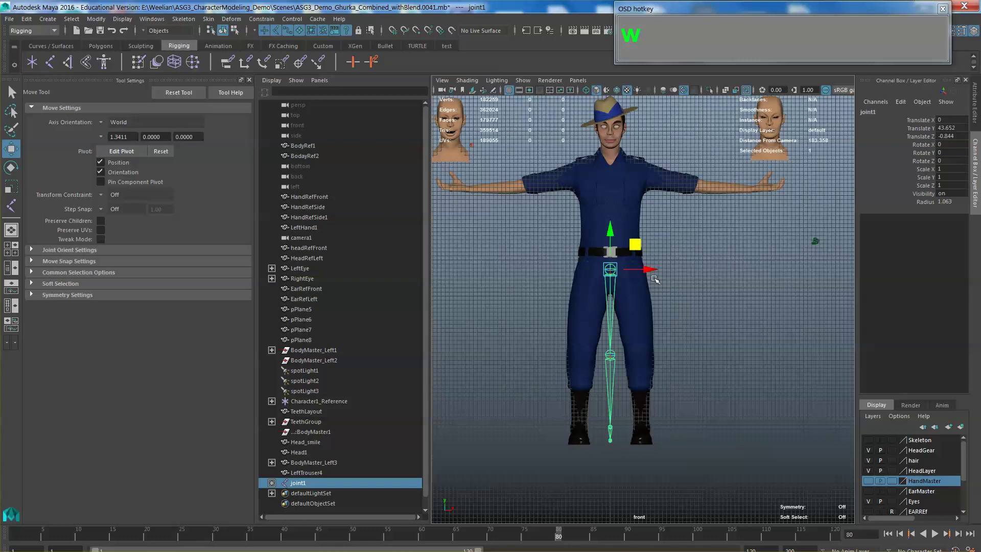
pyautogui.moveTo(655, 278)
pyautogui.mouseDown()
pyautogui.moveTo(677, 272)
pyautogui.moveTo(667, 273)
pyautogui.mouseUp()
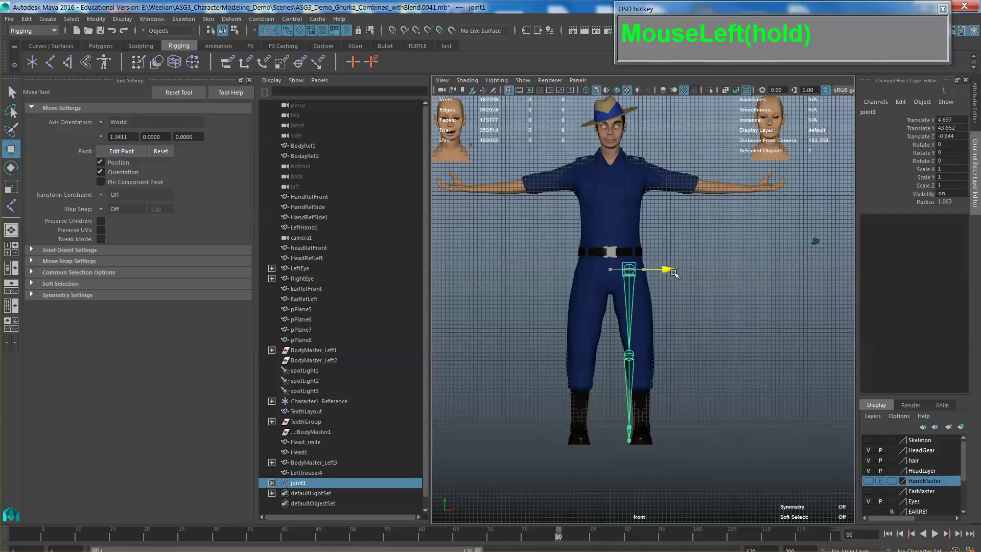
pyautogui.scroll(3, 666, 273)
pyautogui.keyDown('alt'); pyautogui.moveTo(667, 273); pyautogui.dragTo(671, 283, button='middle'); pyautogui.keyUp('alt')
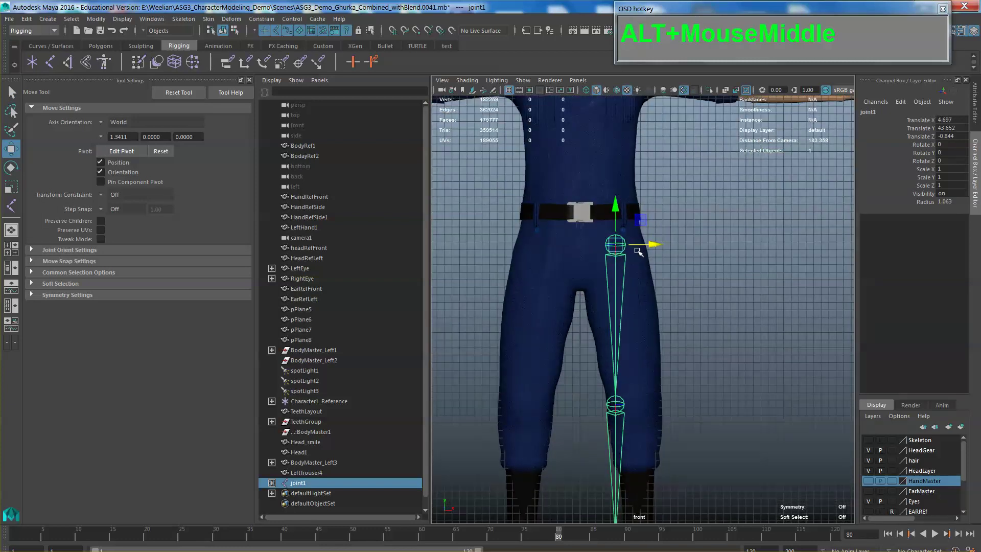
pyautogui.moveTo(660, 246); pyautogui.dragTo(652, 246)
# - Try moving the knee joint sideways into the middle of the left leg in front view, to about Translate Z -3.46, and undo the move
pyautogui.keyDown('alt'); pyautogui.moveTo(652, 246); pyautogui.dragTo(650, 107, button='middle'); pyautogui.keyUp('alt')
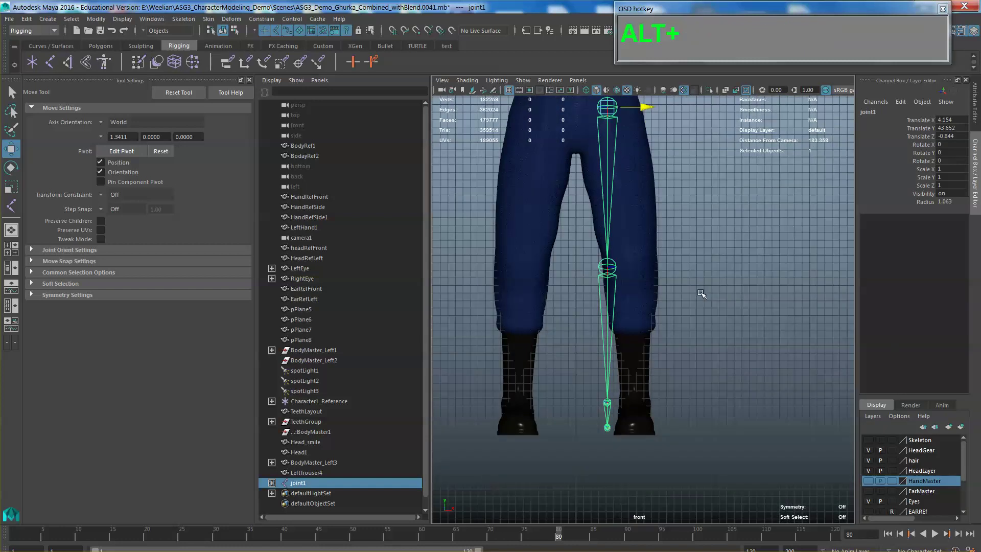
pyautogui.click(614, 268)
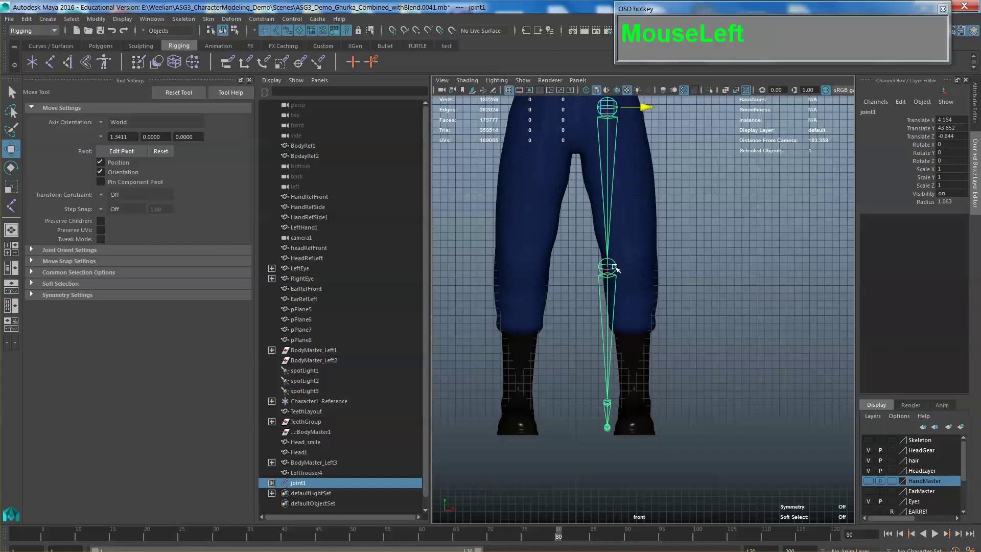
pyautogui.moveTo(648, 267); pyautogui.dragTo(678, 268)
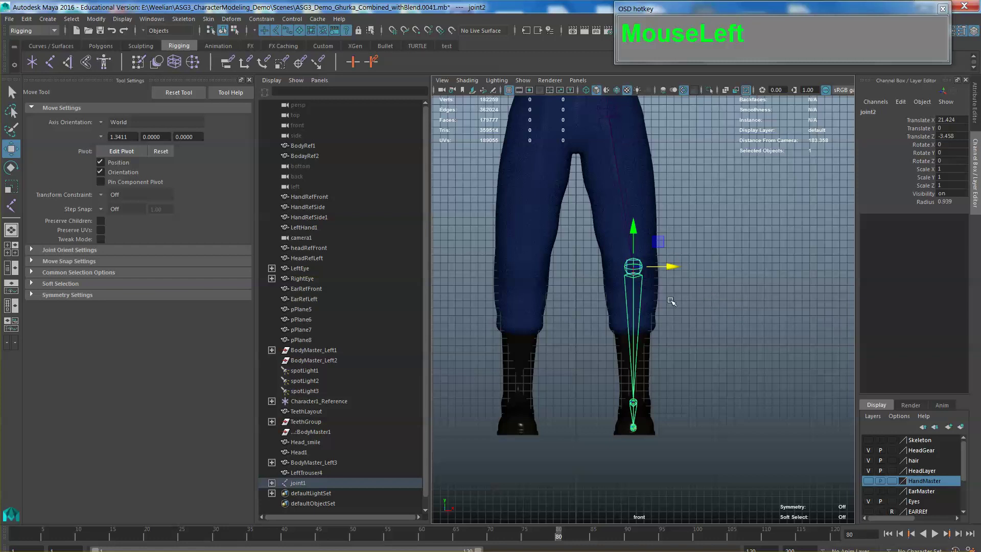
pyautogui.press('z')
# - Rotate the hip joint about 7.4 degrees around Y so the thigh bone angles outward along the left leg
pyautogui.keyDown('alt'); pyautogui.moveTo(611, 107); pyautogui.dragTo(606, 128, button='middle'); pyautogui.keyUp('alt')
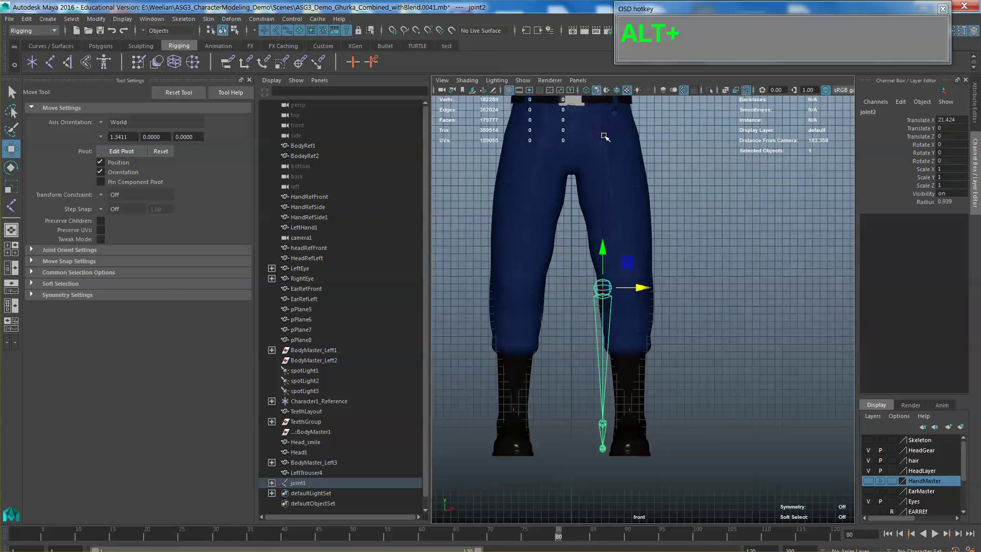
pyautogui.click(606, 127)
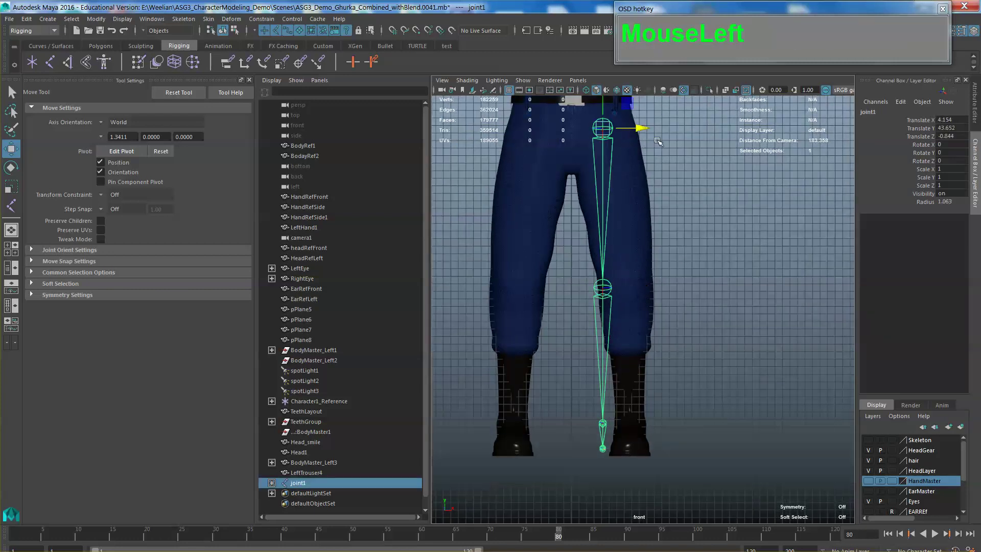
pyautogui.press('e')
pyautogui.moveTo(636, 144); pyautogui.dragTo(639, 142)
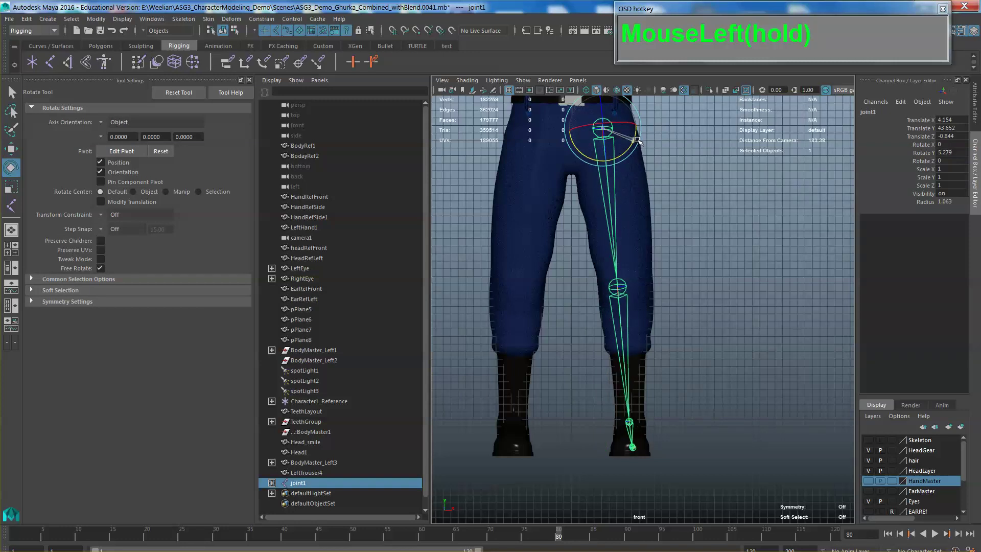
pyautogui.moveTo(638, 139); pyautogui.dragTo(649, 144)
# - Rotate the knee joint around Y so the shin bone runs straight down into the left boot, and clear the selection
pyautogui.click(633, 287)
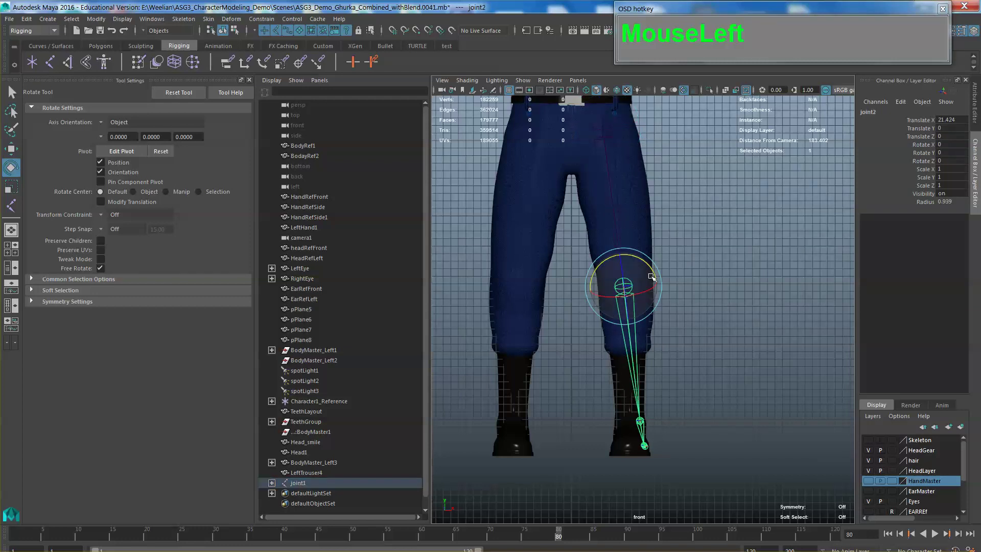
pyautogui.moveTo(655, 269); pyautogui.dragTo(656, 268)
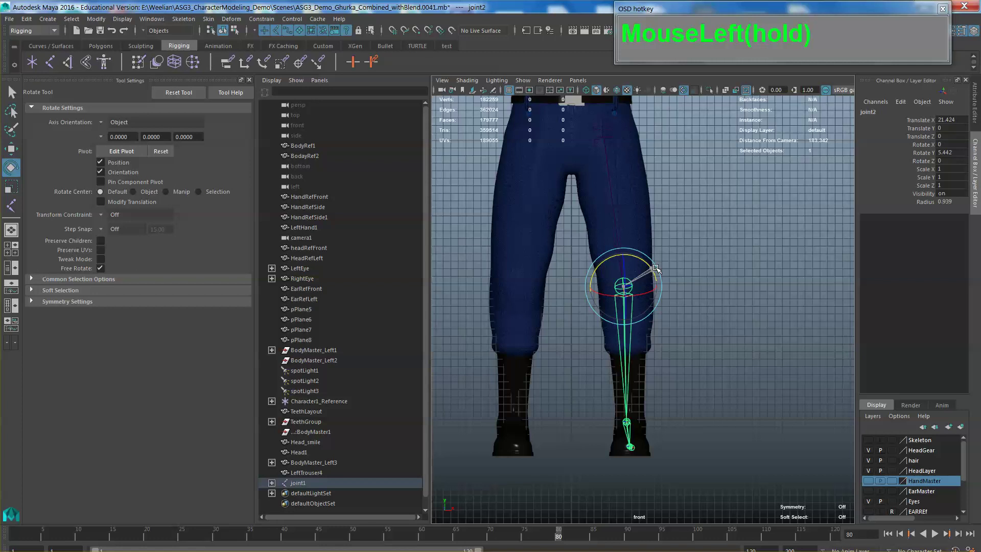
pyautogui.moveTo(656, 268); pyautogui.dragTo(737, 286)
pyautogui.click(690, 300)
# - In the side view, create an IK handle with the Rotate-Plane Solver from the hip joint to the ankle joint
pyautogui.scroll(-2, 692, 289)
pyautogui.press('space')
pyautogui.scroll(-2, 702, 283)
pyautogui.keyDown('alt'); pyautogui.moveTo(700, 284); pyautogui.dragTo(671, 349, button='middle'); pyautogui.keyUp('alt')
pyautogui.scroll(2, 683, 256)
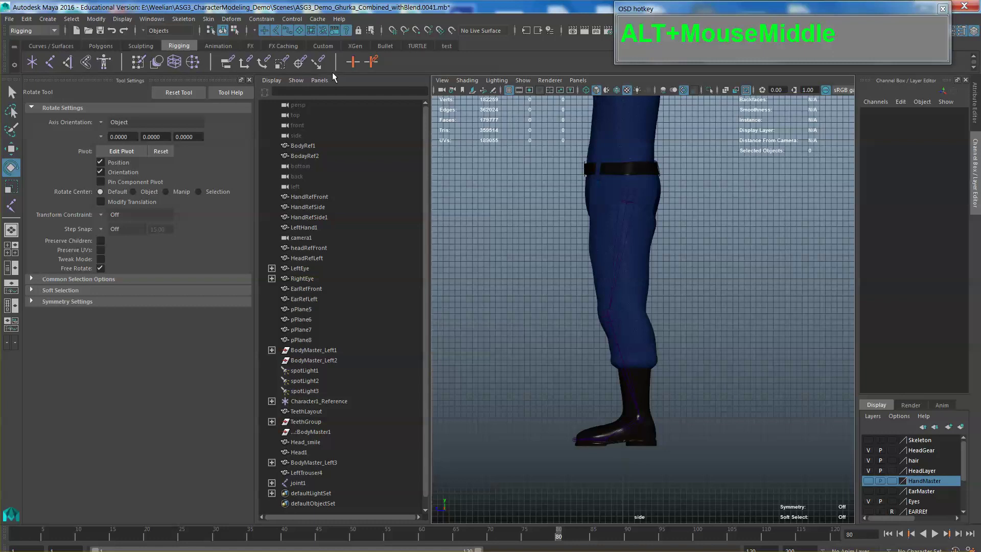
pyautogui.moveTo(184, 18); pyautogui.dragTo(289, 147)
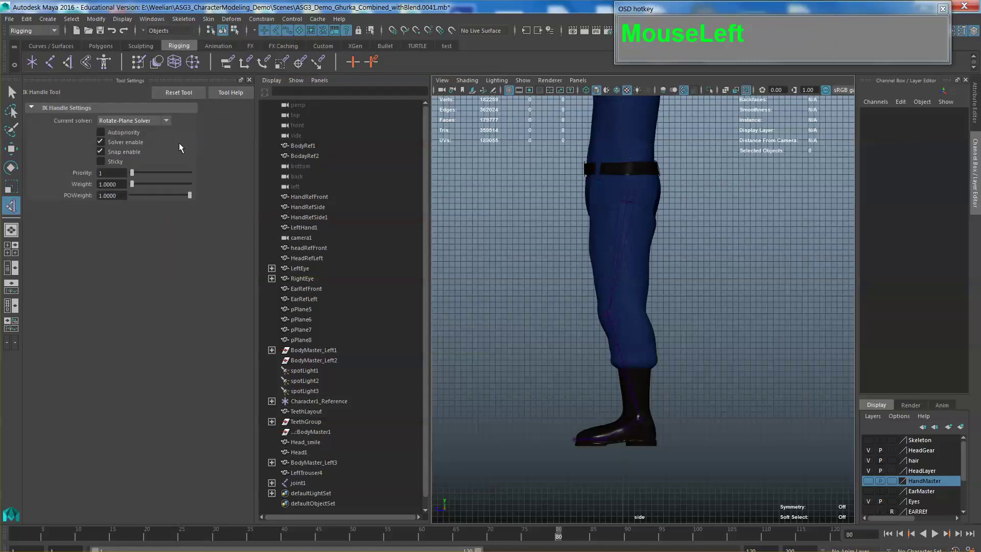
pyautogui.click(116, 120)
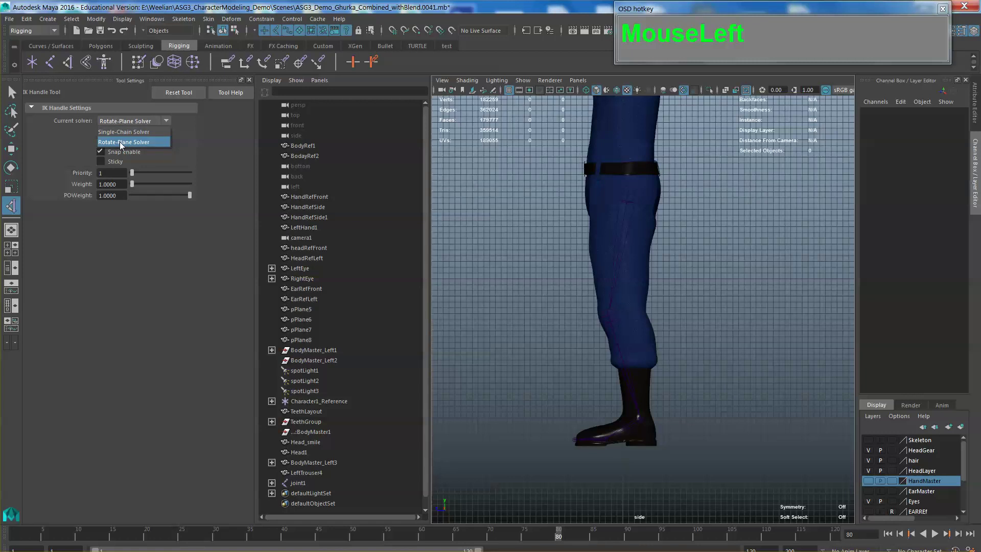
pyautogui.click(120, 143)
pyautogui.click(632, 194)
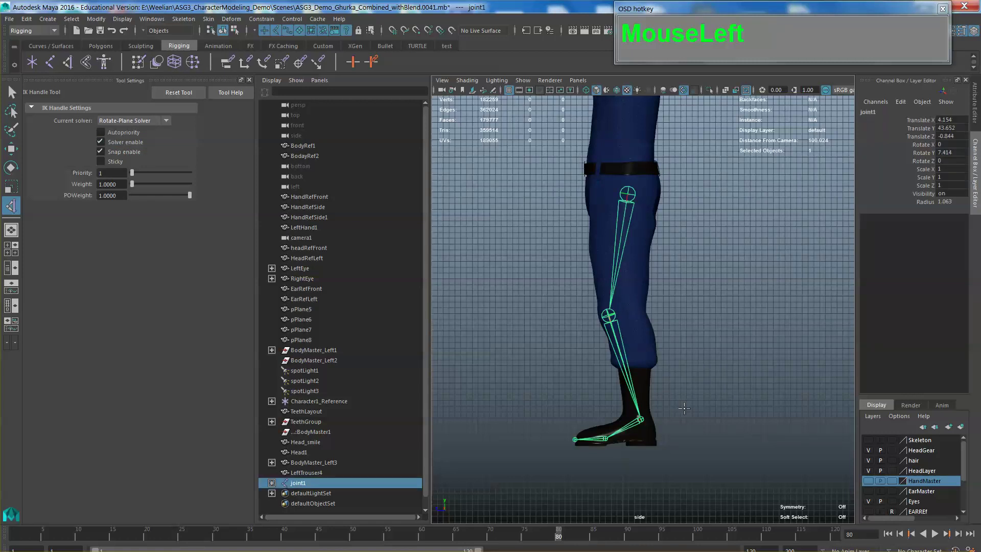
pyautogui.click(641, 418)
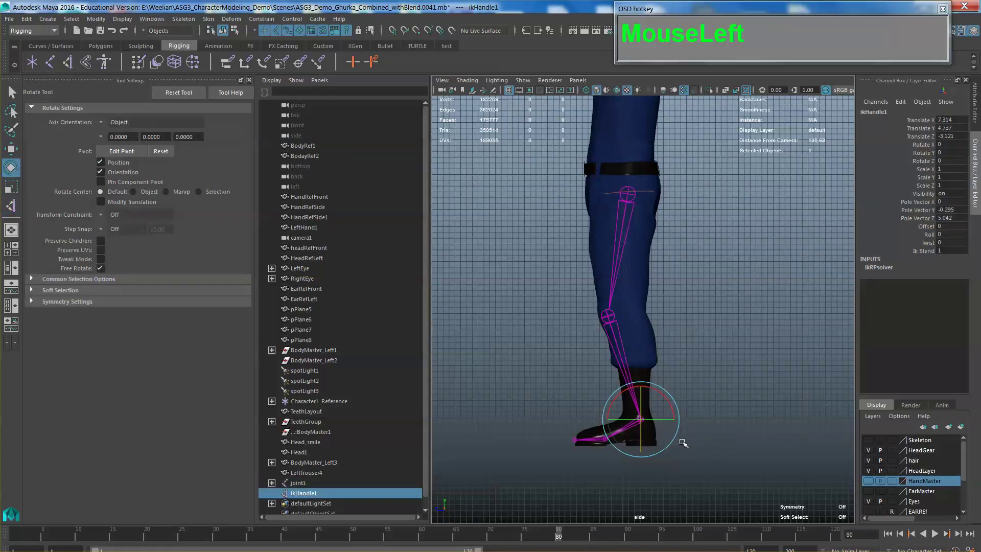
# - Test the leg's bending by moving the ankle IK handle upward in side view, and undo the move
pyautogui.press('w')
pyautogui.moveTo(607, 404); pyautogui.dragTo(649, 316)
pyautogui.hotkey('ctrl', 'z')
# - In the perspective view, select the leg chain by its hip joint and delete it together with its IK handle
pyautogui.press('space')
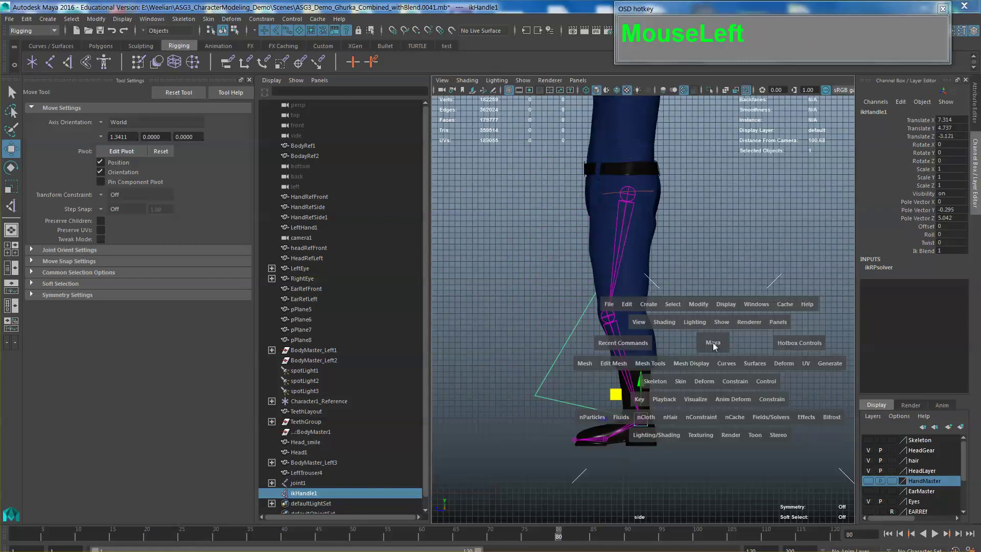
pyautogui.moveTo(714, 344); pyautogui.dragTo(793, 343)
pyautogui.scroll(6, 751, 357)
pyautogui.hotkey('alt', 'z')
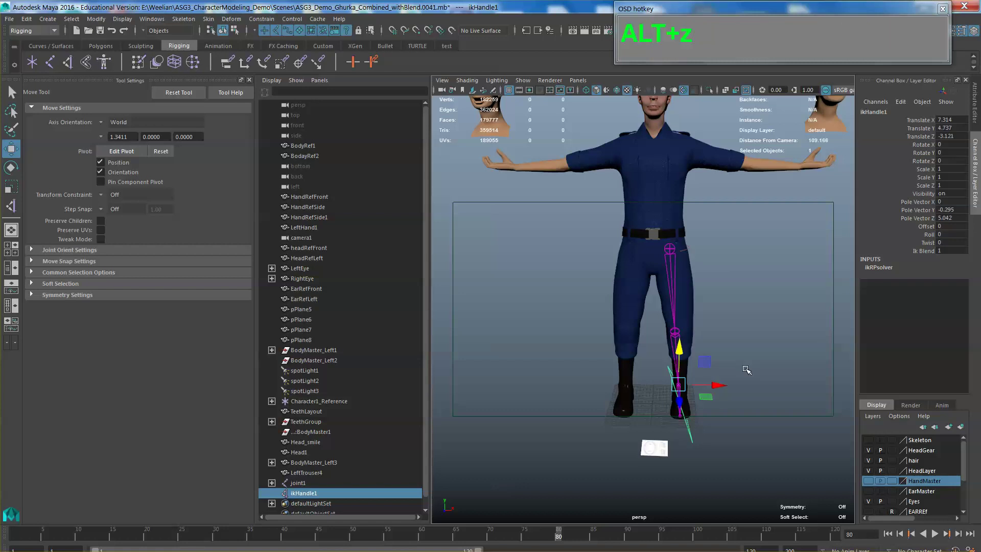
pyautogui.keyDown('alt'); pyautogui.moveTo(747, 370); pyautogui.dragTo(665, 306); pyautogui.keyUp('alt')
pyautogui.click(689, 272)
pyautogui.click(690, 274)
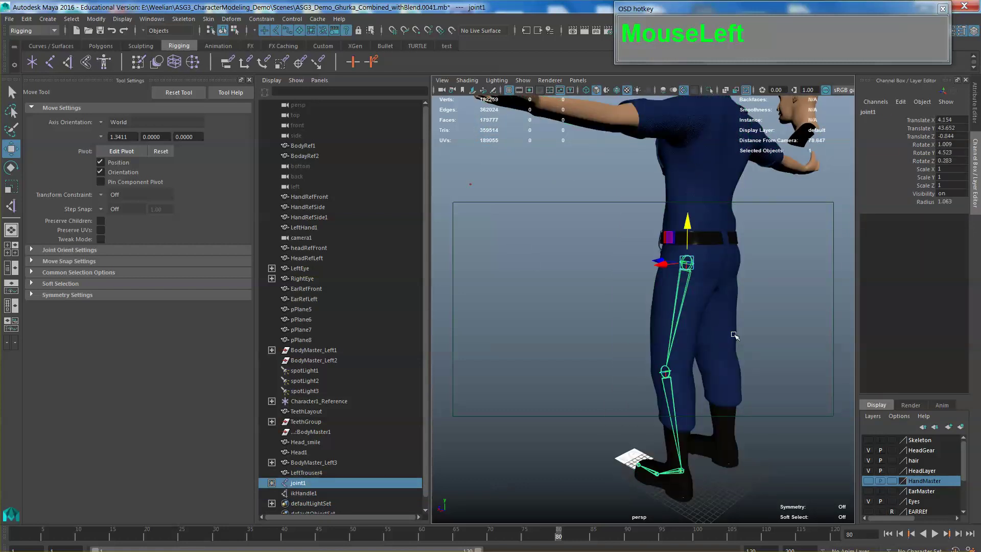
pyautogui.press('Delete')
# - In the side view, draw a new hip, knee, ankle, ball and toe chain with the hip at about Y 44.41, Z -1.81
pyautogui.press('space')
pyautogui.moveTo(691, 338); pyautogui.dragTo(615, 366)
pyautogui.scroll(-1, 615, 365)
pyautogui.scroll(1, 615, 366)
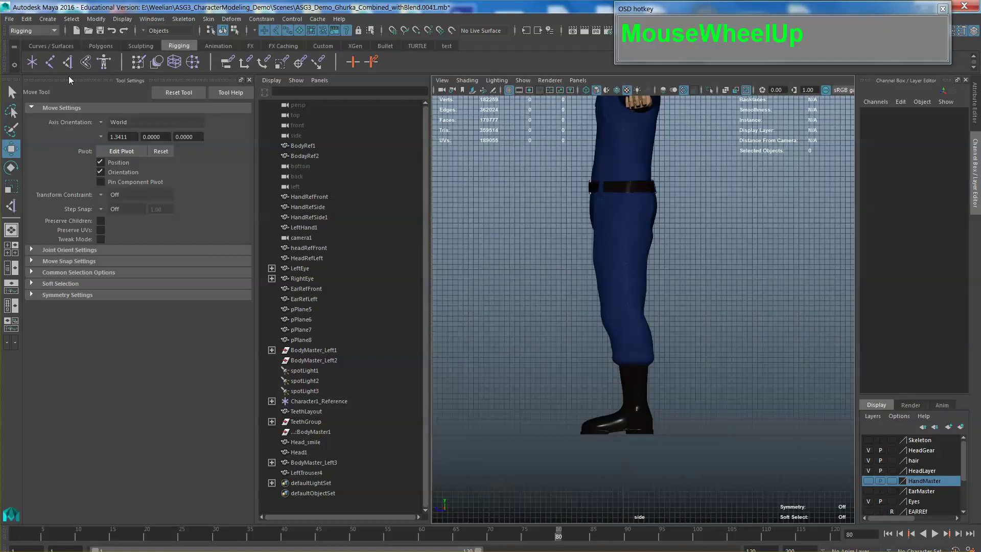
pyautogui.click(50, 62)
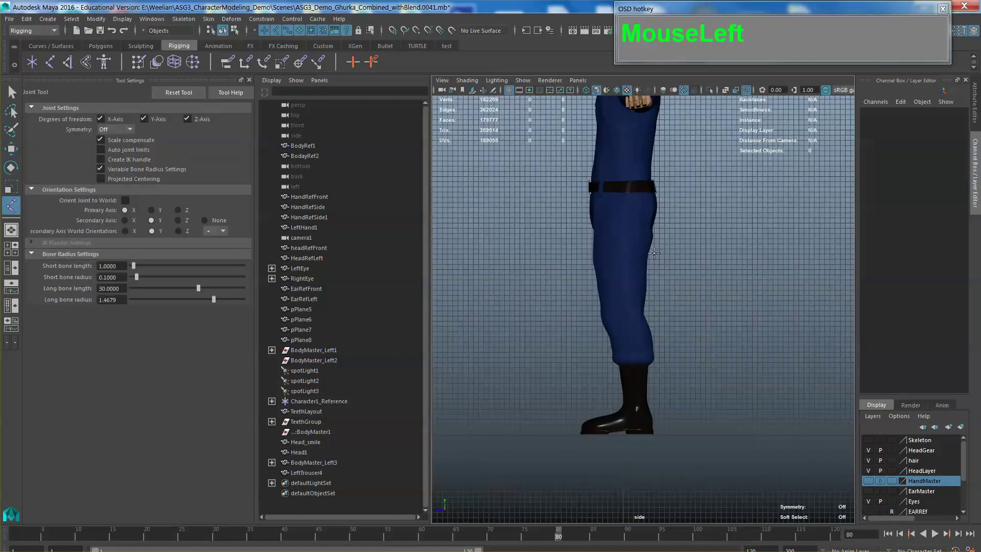
pyautogui.click(633, 204)
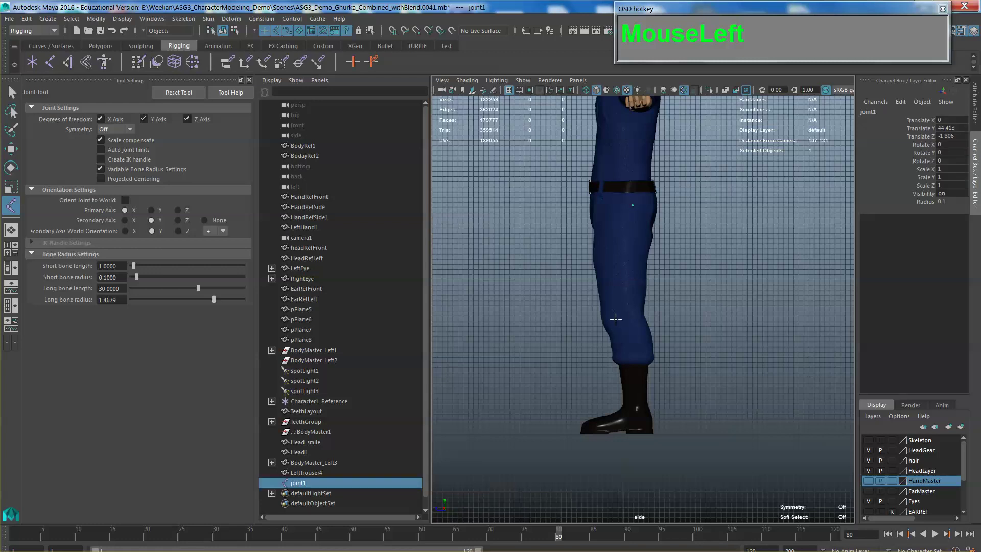
pyautogui.click(643, 412)
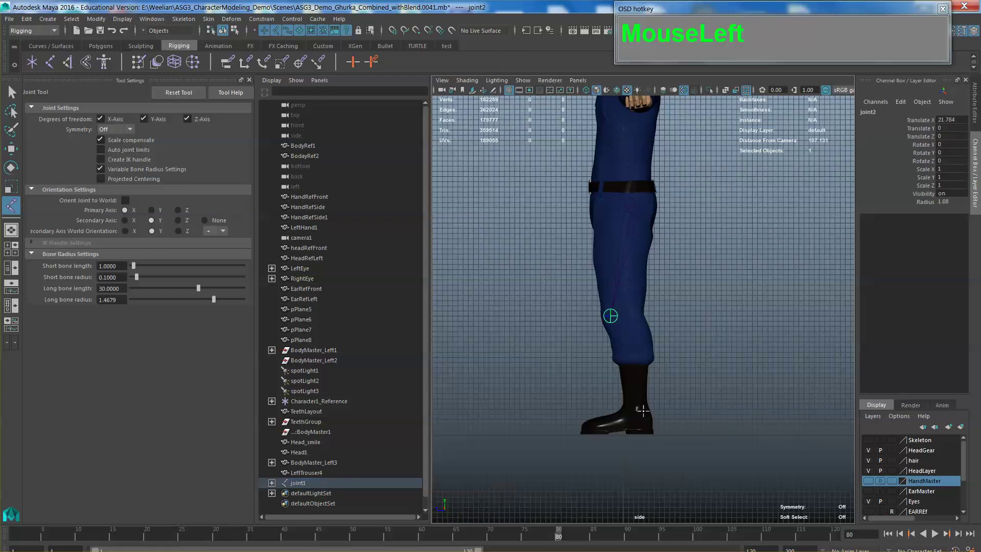
pyautogui.click(614, 426)
pyautogui.click(583, 431)
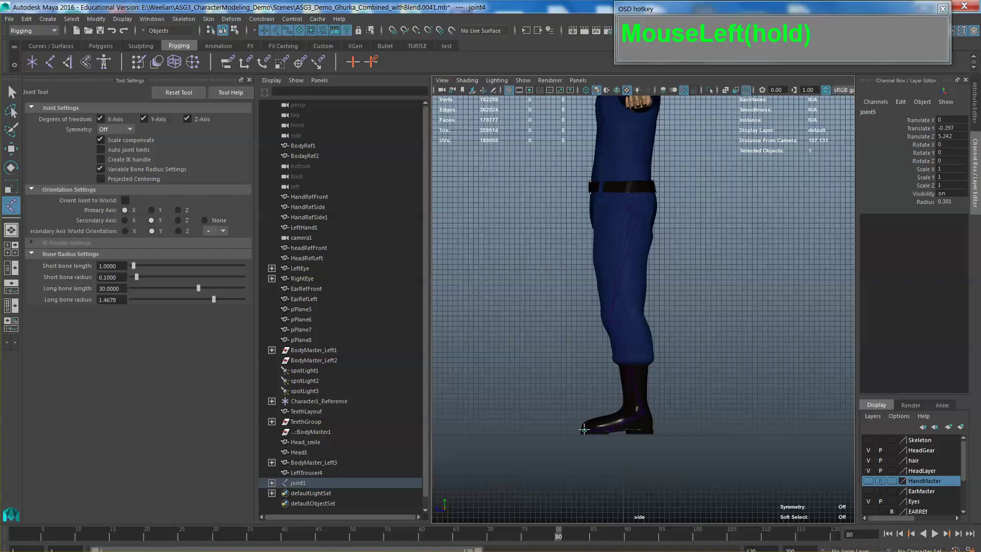
# - In the front view, move the new chain by its hip joint into the upper left leg, to about X 3.65, Y 43.29
pyautogui.press('space')
pyautogui.moveTo(714, 366)
pyautogui.mouseDown()
pyautogui.moveTo(712, 350)
pyautogui.moveTo(679, 365)
pyautogui.moveTo(728, 375)
pyautogui.mouseUp()
pyautogui.scroll(2, 733, 358)
pyautogui.keyDown('alt'); pyautogui.moveTo(567, 137); pyautogui.dragTo(568, 183, button='middle'); pyautogui.keyUp('alt')
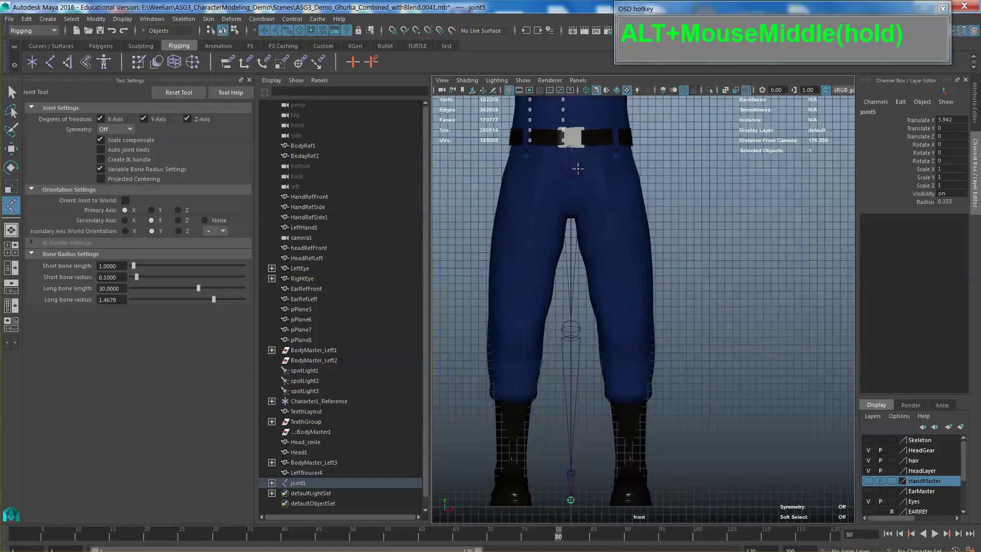
pyautogui.press('q')
pyautogui.click(577, 162)
pyautogui.press('w')
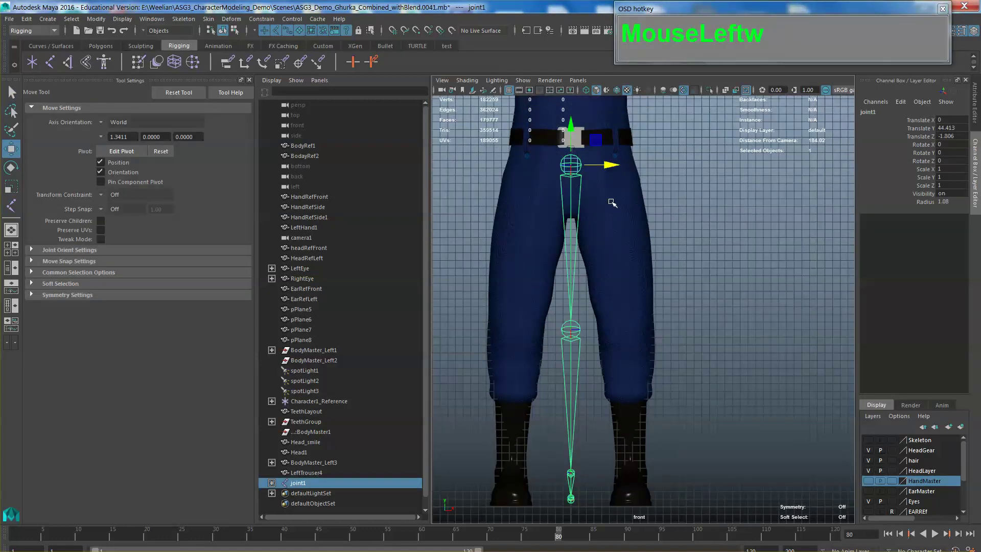
pyautogui.moveTo(612, 165); pyautogui.dragTo(666, 165)
pyautogui.click(640, 167)
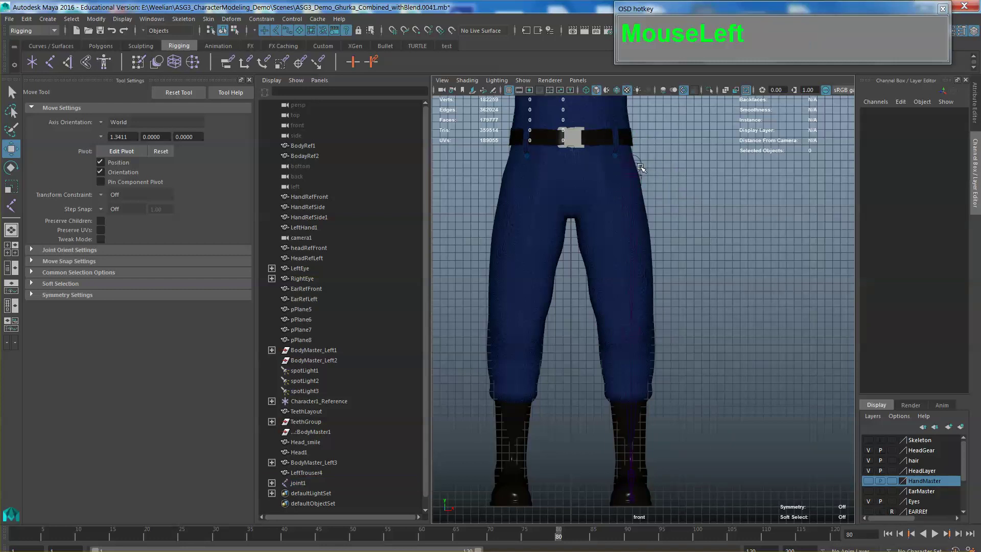
pyautogui.click(642, 159)
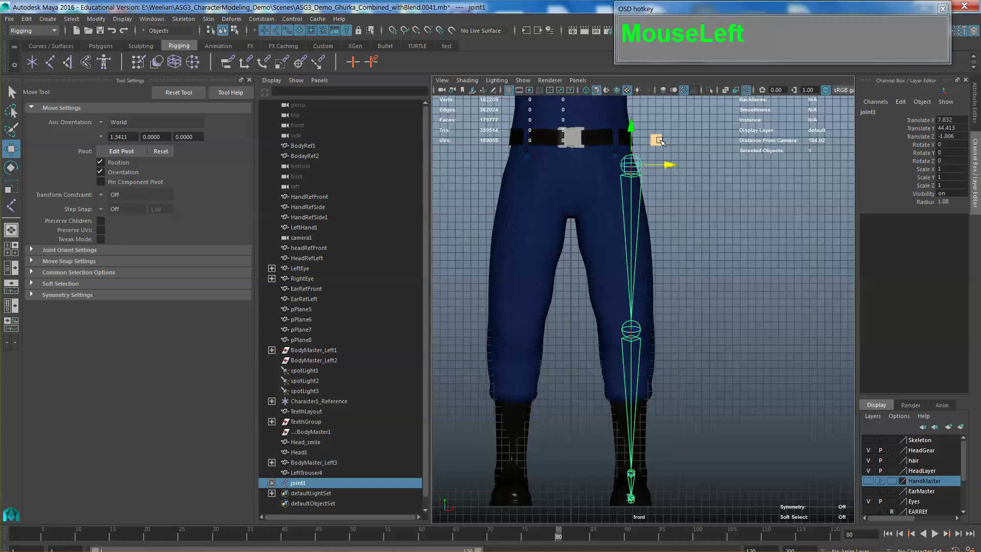
pyautogui.moveTo(659, 140); pyautogui.dragTo(627, 150)
pyautogui.keyDown('alt'); pyautogui.moveTo(635, 247); pyautogui.dragTo(635, 225, button='middle'); pyautogui.keyUp('alt')
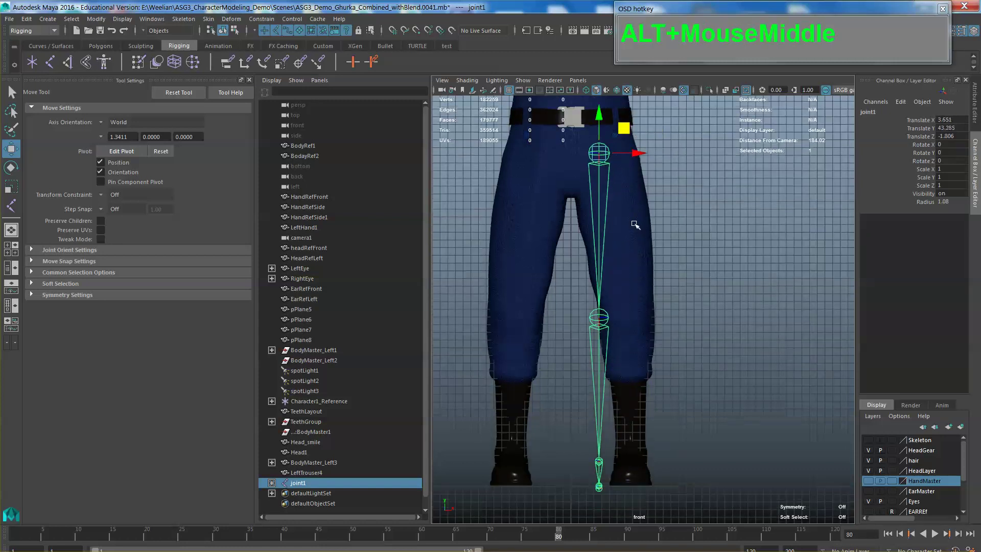
# - Move the knee joint sideways into the centre of the left leg, to about Translate Z -4.05
pyautogui.click(606, 320)
pyautogui.moveTo(641, 315); pyautogui.dragTo(667, 316)
pyautogui.keyDown('alt'); pyautogui.moveTo(666, 392); pyautogui.dragTo(663, 372, button='middle'); pyautogui.keyUp('alt')
pyautogui.moveTo(658, 298); pyautogui.dragTo(664, 299)
pyautogui.keyDown('alt'); pyautogui.moveTo(665, 299); pyautogui.dragTo(657, 336, button='middle'); pyautogui.keyUp('alt')
# - In the perspective view, create a Rotate-Plane Solver IK handle from the hip joint to the ankle joint of the new chain
pyautogui.press('space')
pyautogui.moveTo(724, 273); pyautogui.dragTo(708, 288)
pyautogui.keyDown('alt'); pyautogui.moveTo(708, 287); pyautogui.dragTo(728, 288, button='middle'); pyautogui.keyUp('alt')
pyautogui.keyDown('alt'); pyautogui.moveTo(728, 288); pyautogui.dragTo(650, 268); pyautogui.keyUp('alt')
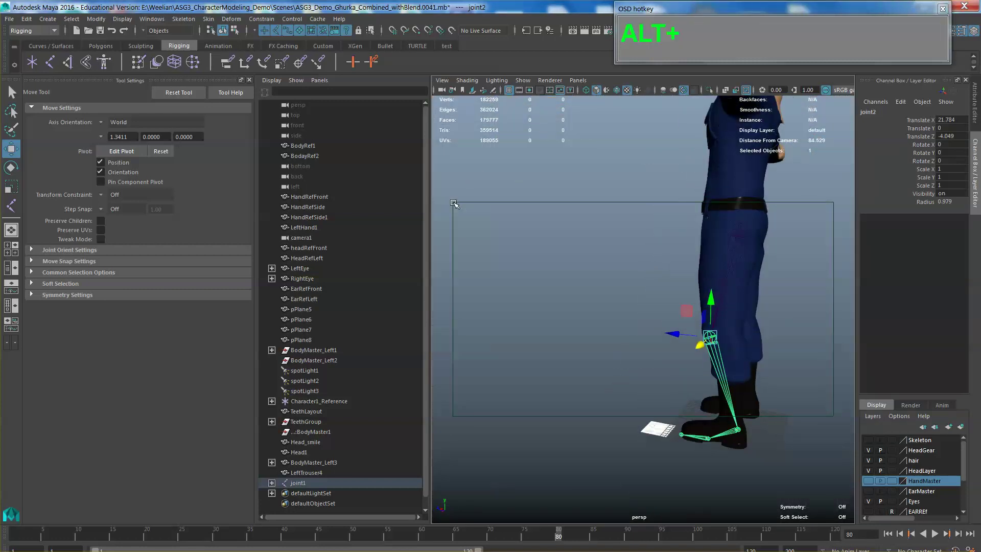
pyautogui.click(68, 63)
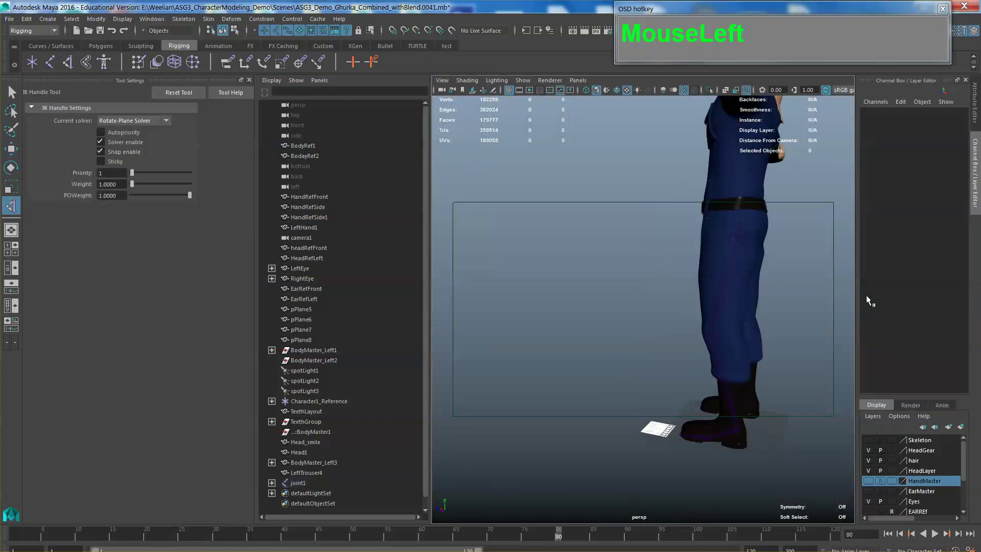
pyautogui.keyDown('alt'); pyautogui.moveTo(751, 242); pyautogui.dragTo(749, 221, button='middle'); pyautogui.keyUp('alt')
pyautogui.click(738, 211)
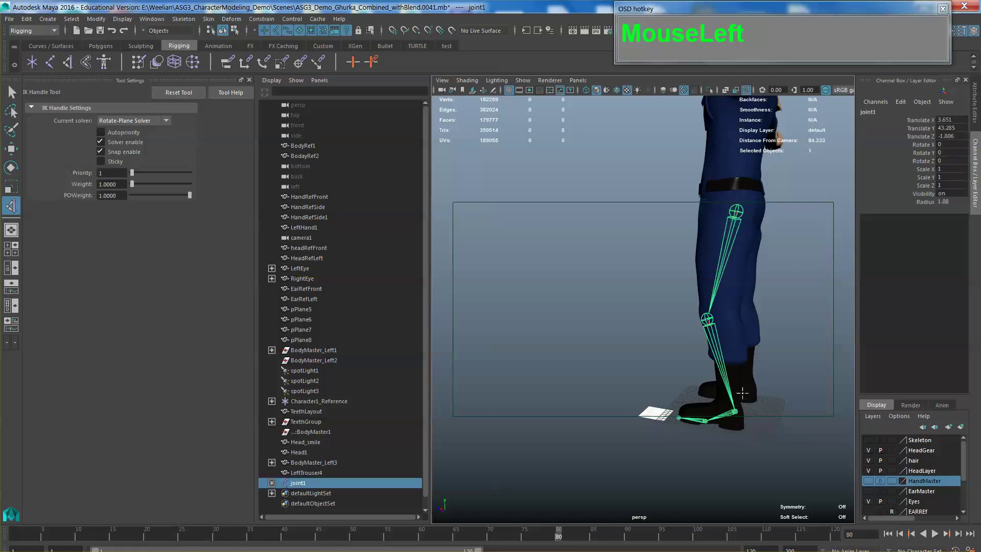
pyautogui.click(740, 411)
pyautogui.keyDown('alt'); pyautogui.moveTo(765, 411); pyautogui.dragTo(790, 407); pyautogui.keyUp('alt')
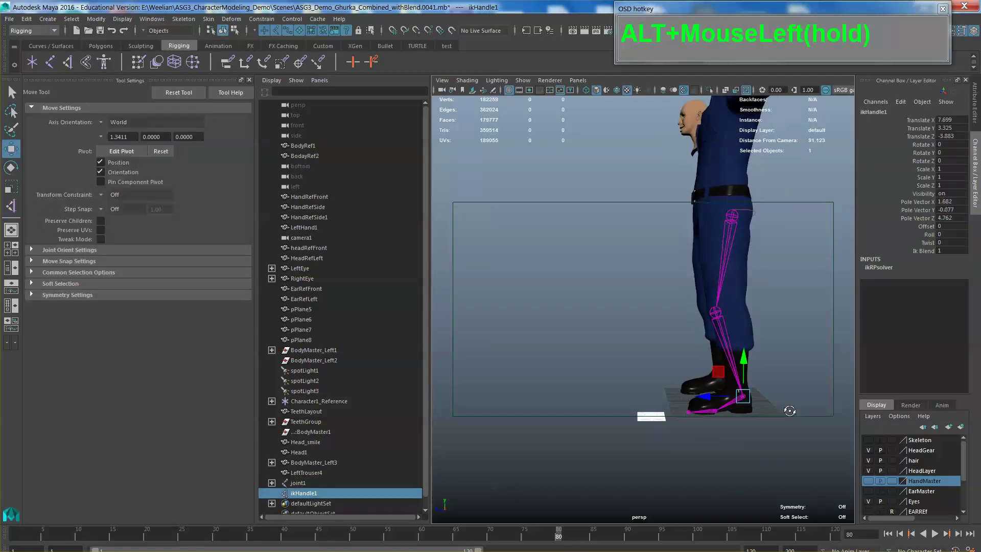
# - Test the leg by moving its ankle IK handle, and undo both the move and the creation of the handle
pyautogui.moveTo(718, 377)
pyautogui.mouseDown()
pyautogui.moveTo(650, 274)
pyautogui.moveTo(696, 237)
pyautogui.moveTo(699, 324)
pyautogui.moveTo(704, 221)
pyautogui.moveTo(721, 331)
pyautogui.moveTo(706, 220)
pyautogui.moveTo(696, 335)
pyautogui.moveTo(701, 213)
pyautogui.moveTo(706, 381)
pyautogui.moveTo(706, 210)
pyautogui.moveTo(704, 337)
pyautogui.moveTo(714, 210)
pyautogui.moveTo(700, 370)
pyautogui.mouseUp()
pyautogui.press('z')
pyautogui.press('z')
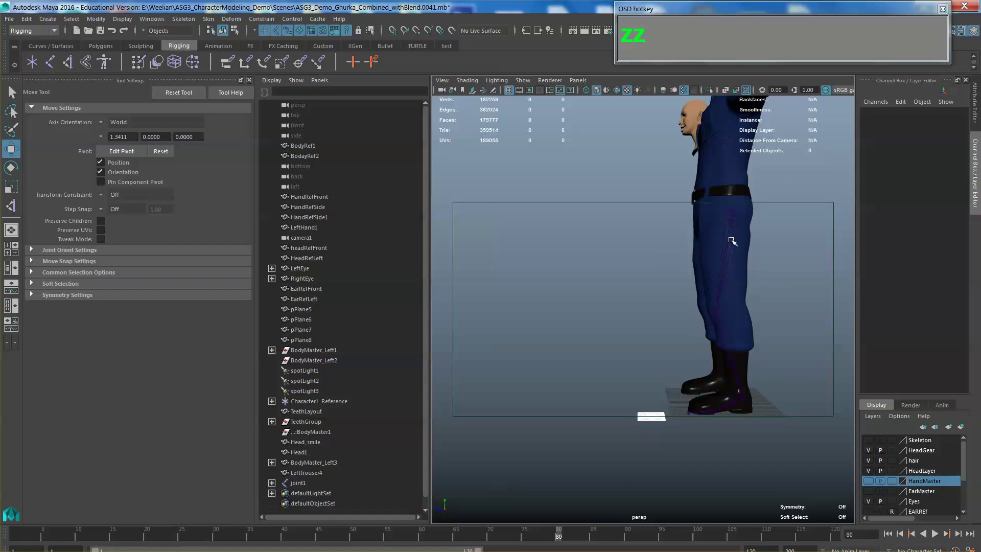
# - Delete the redrawn leg joint chain, selecting it from its hip joint
pyautogui.click(733, 217)
pyautogui.press('Delete')
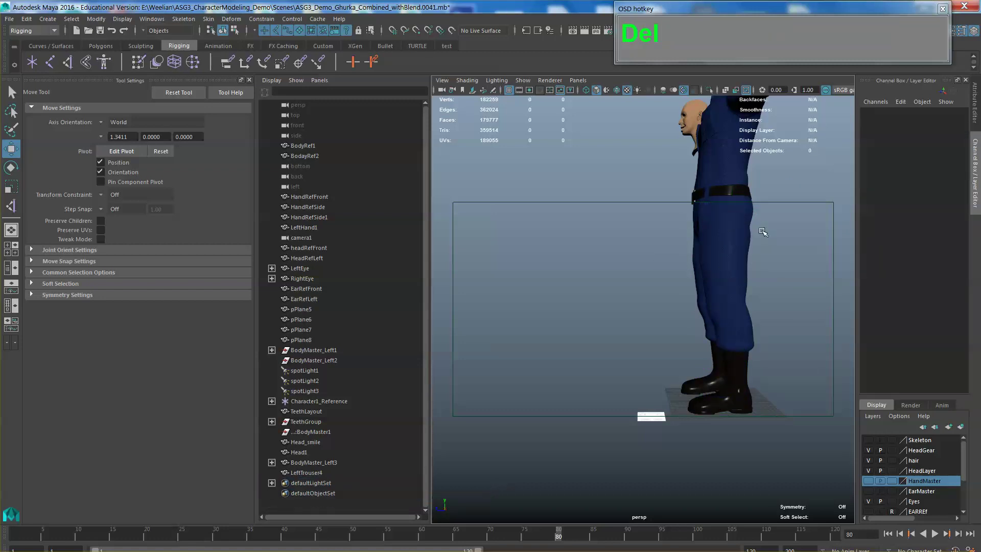
# - In the side view, draw a new leg joint chain from the hip through knee, ankle and ball of the foot to the toe
pyautogui.keyDown('alt'); pyautogui.moveTo(740, 299); pyautogui.dragTo(674, 307, button='middle'); pyautogui.keyUp('alt')
pyautogui.press('space')
pyautogui.click(725, 309)
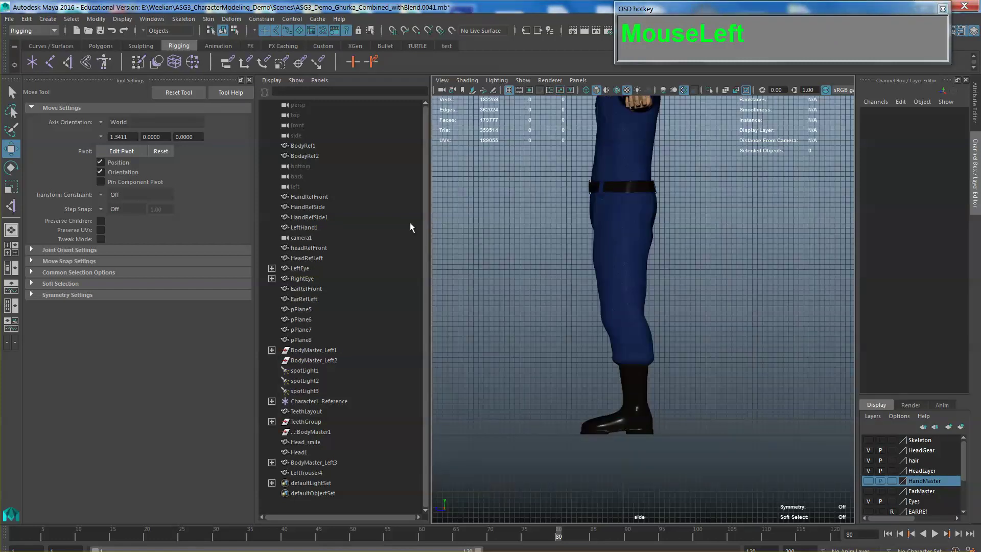
pyautogui.click(48, 63)
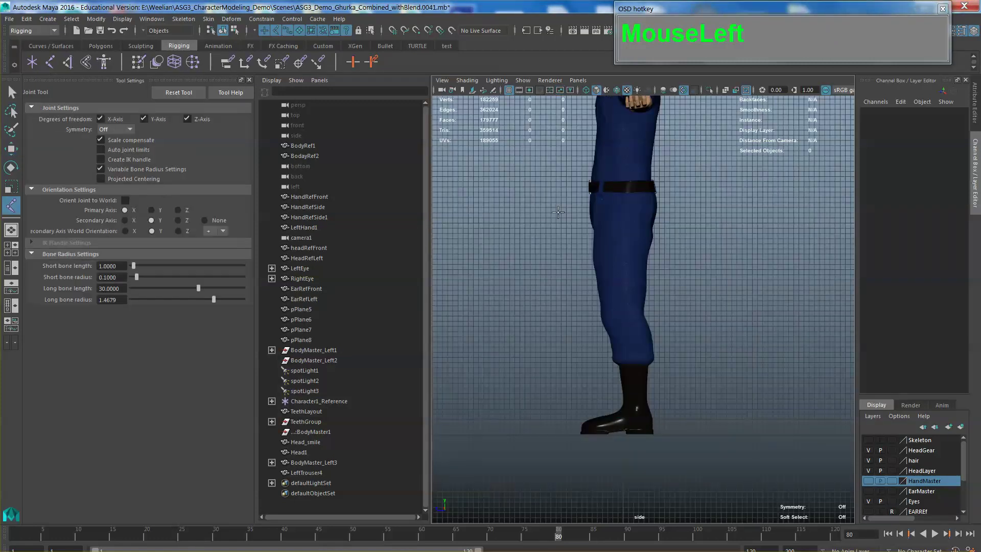
pyautogui.click(628, 210)
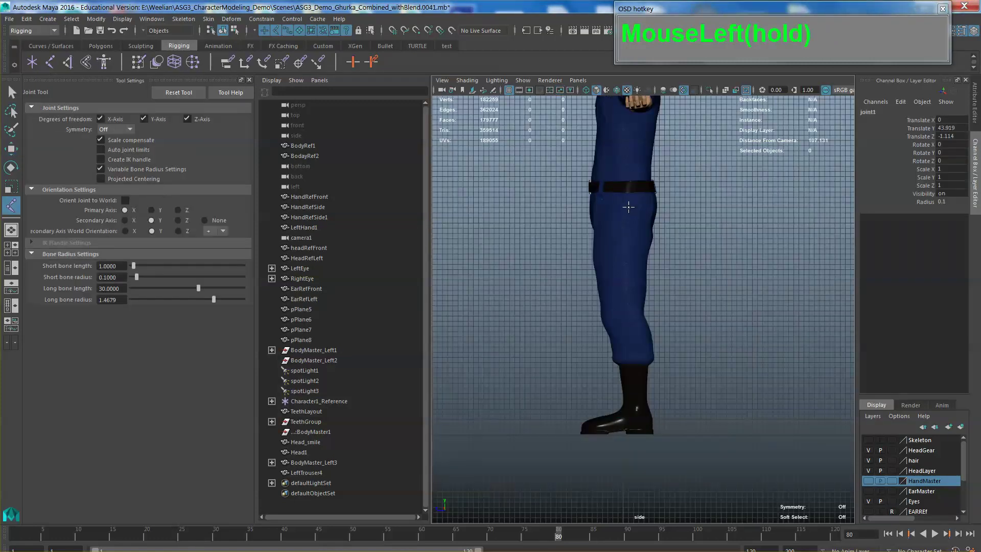
pyautogui.click(609, 318)
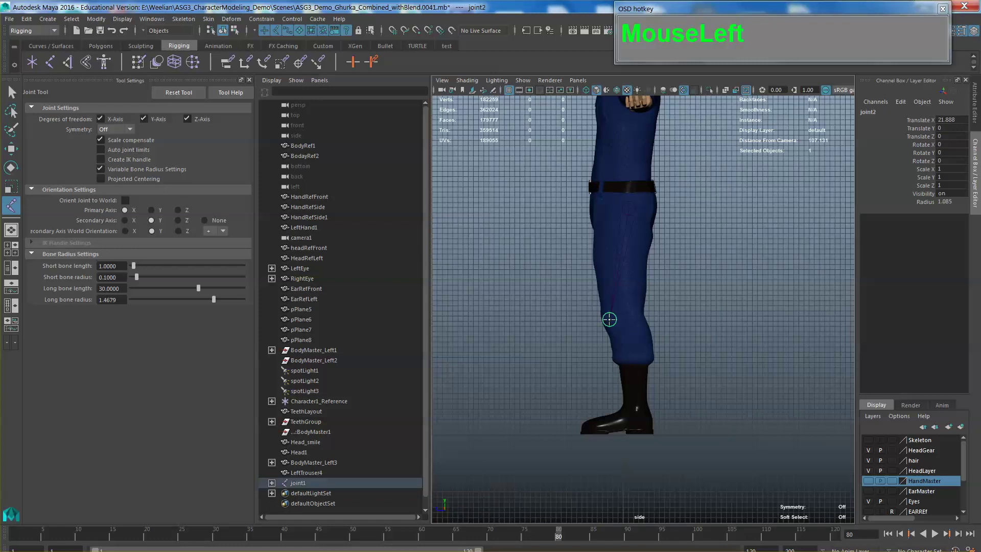
pyautogui.click(640, 410)
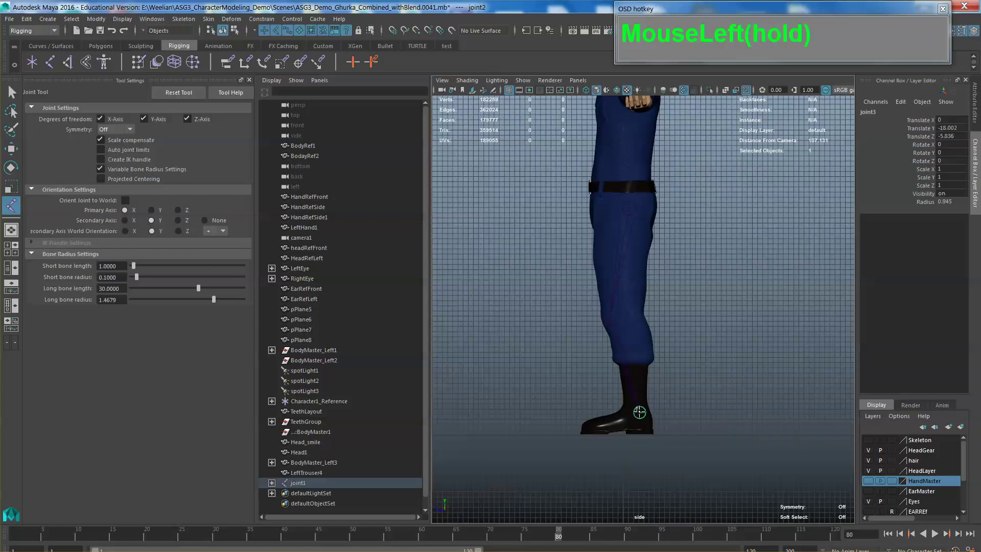
pyautogui.click(616, 430)
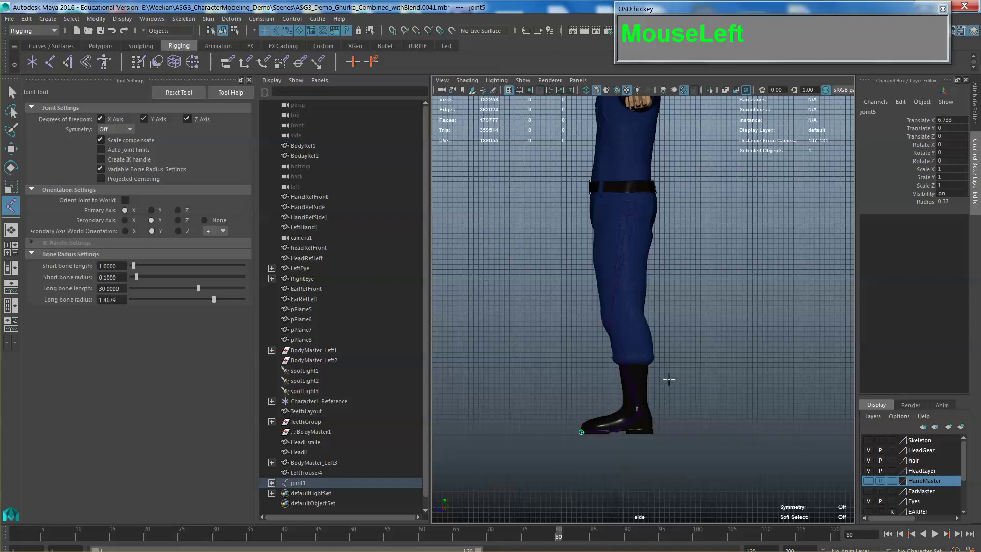
# - In the front view, fit the chain to the left leg by moving its hip joint to about X 3.858, Y 43.749 and rotating Y about 6.321
pyautogui.press('space')
pyautogui.moveTo(669, 379); pyautogui.dragTo(669, 347)
pyautogui.keyDown('alt'); pyautogui.moveTo(670, 347); pyautogui.dragTo(631, 373); pyautogui.keyUp('alt')
pyautogui.scroll(2, 565, 239)
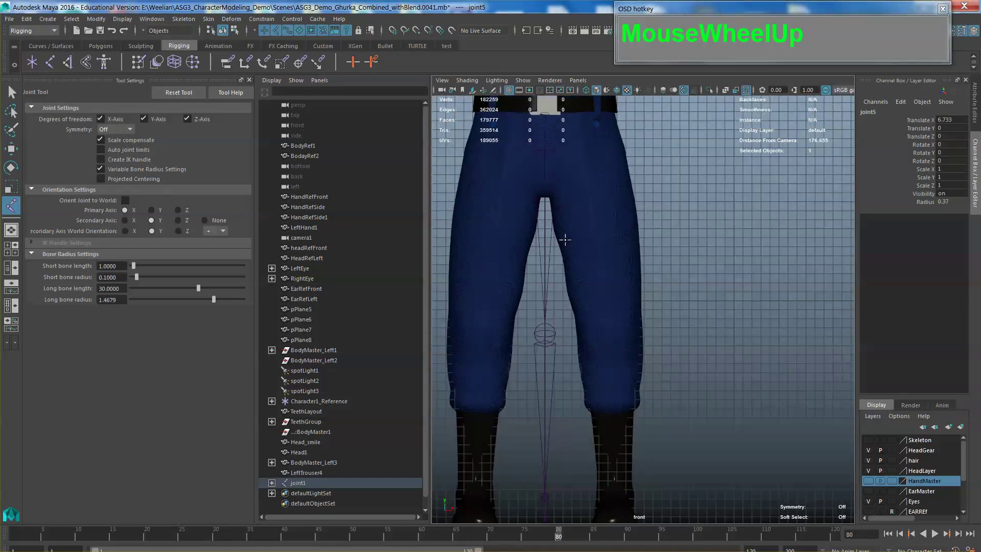
pyautogui.press('q')
pyautogui.click(554, 152)
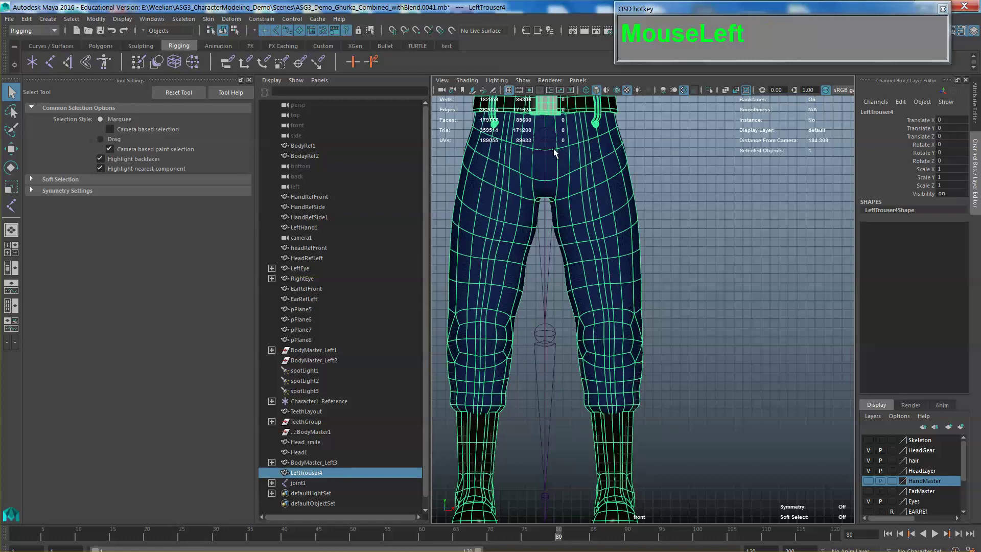
pyautogui.click(548, 217)
pyautogui.click(547, 259)
pyautogui.press('w')
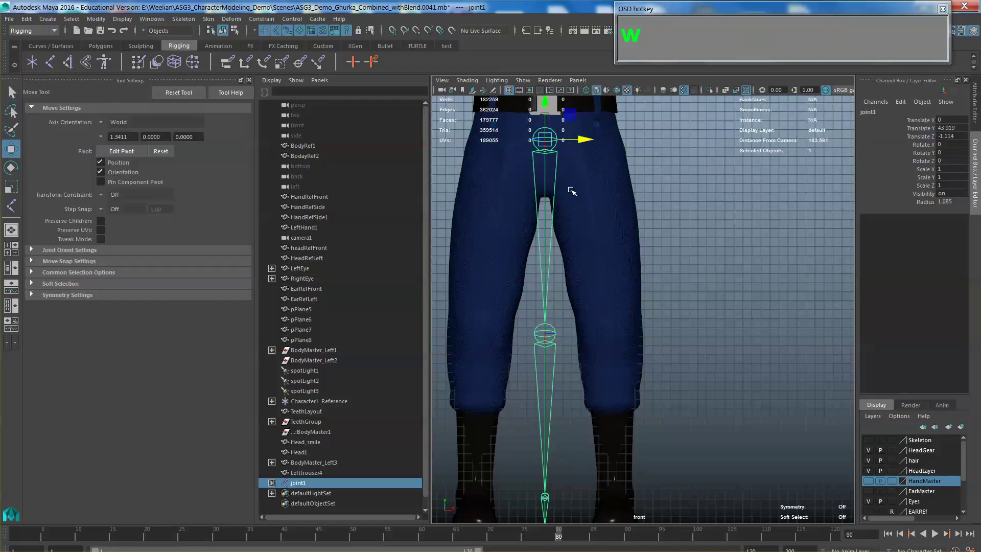
pyautogui.moveTo(587, 138); pyautogui.dragTo(608, 118)
pyautogui.press('e')
pyautogui.press('w')
pyautogui.keyDown('alt'); pyautogui.moveTo(628, 498); pyautogui.dragTo(630, 380, button='middle'); pyautogui.keyUp('alt')
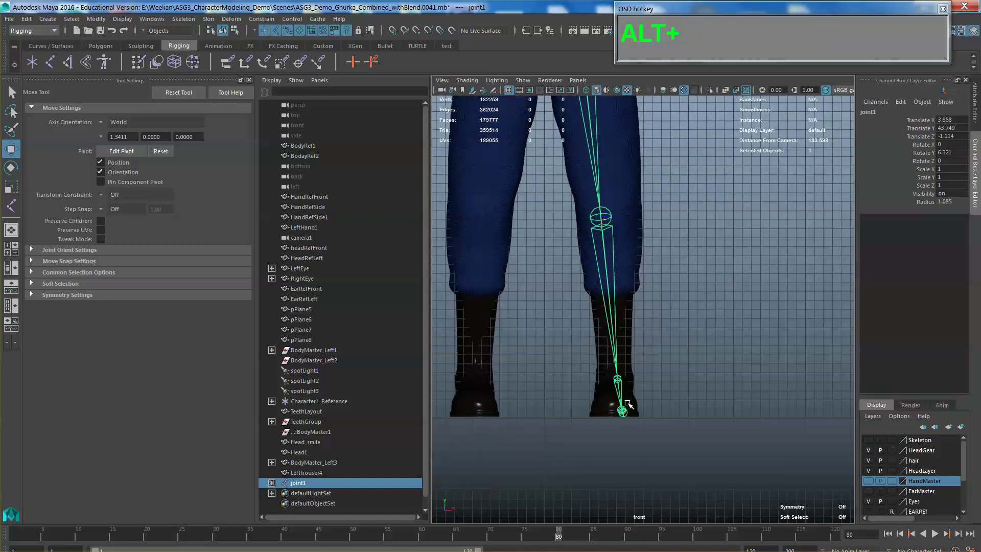
pyautogui.keyDown('alt'); pyautogui.moveTo(644, 332); pyautogui.dragTo(643, 379, button='middle'); pyautogui.keyUp('alt')
# - In the perspective view, create a Rotate-Plane Solver IK handle from the hip joint to the ankle joint
pyautogui.press('space')
pyautogui.moveTo(643, 378); pyautogui.dragTo(503, 328)
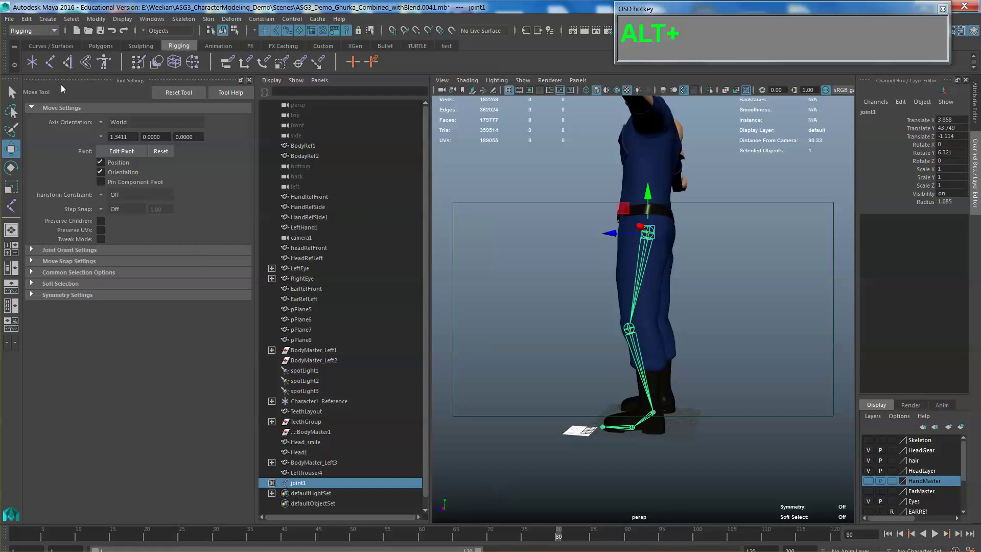
pyautogui.click(69, 62)
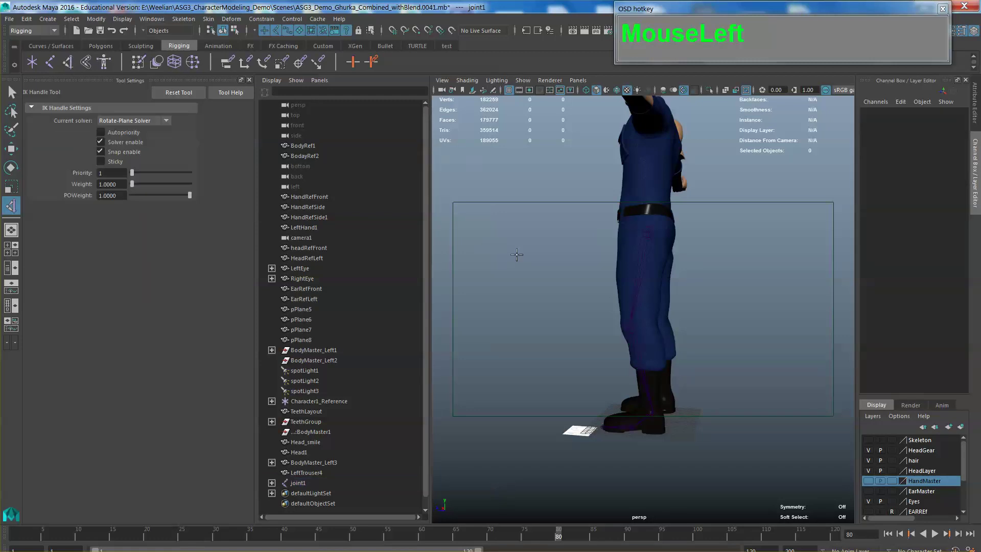
pyautogui.click(647, 231)
pyautogui.click(654, 413)
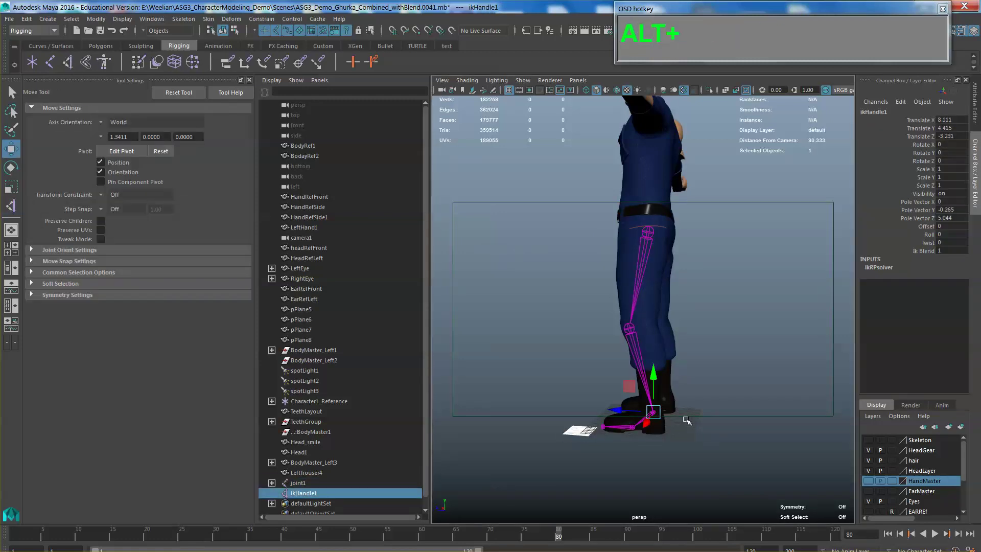
# - Test the leg's bend by moving the ankle IK handle, and undo the move
pyautogui.keyDown('alt'); pyautogui.moveTo(686, 419); pyautogui.dragTo(704, 419); pyautogui.keyUp('alt')
pyautogui.moveTo(647, 313); pyautogui.dragTo(664, 347)
pyautogui.press('z')
# - In the front view, shift the knee joint and the ankle joint sideways to centre them in the left leg
pyautogui.keyDown('alt'); pyautogui.moveTo(737, 354); pyautogui.dragTo(695, 363); pyautogui.keyUp('alt')
pyautogui.keyDown('alt'); pyautogui.scroll(5, 695, 363); pyautogui.keyUp('alt')
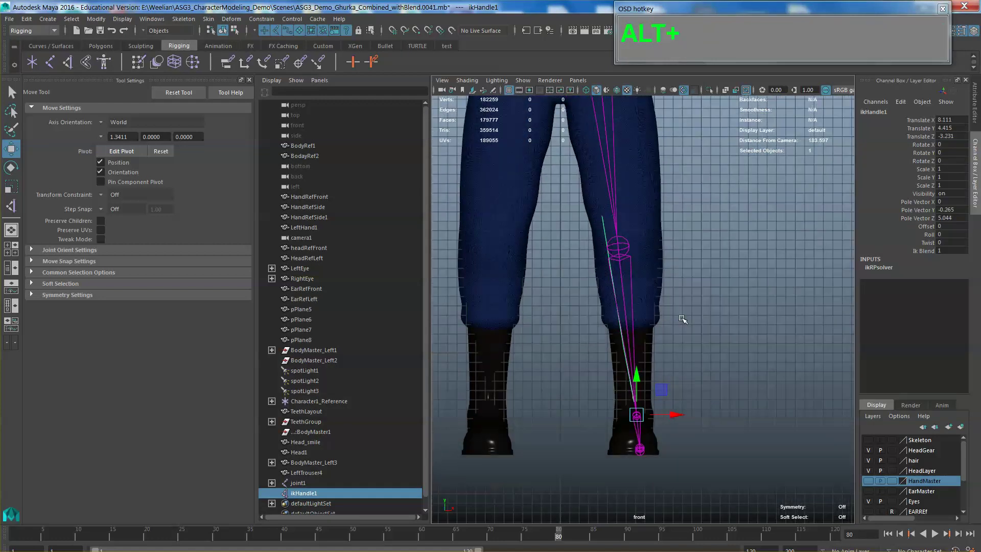
pyautogui.keyDown('alt'); pyautogui.moveTo(645, 252); pyautogui.dragTo(650, 247, button='middle'); pyautogui.keyUp('alt')
pyautogui.click(629, 242)
pyautogui.moveTo(663, 244); pyautogui.dragTo(667, 245)
pyautogui.click(648, 411)
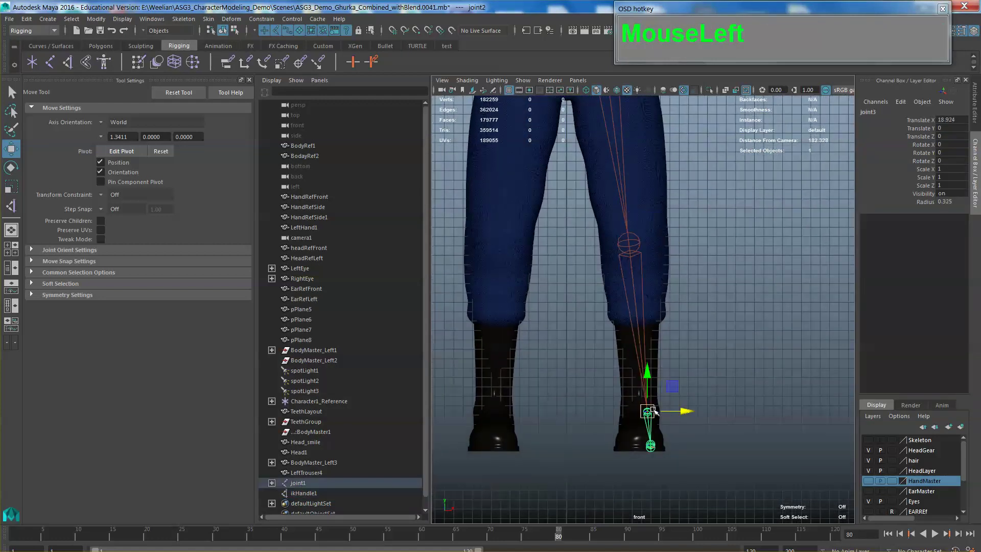
pyautogui.moveTo(671, 411); pyautogui.dragTo(673, 411)
# - Try to select the ankle IK handle directly on the left boot in the perspective view
pyautogui.press('space')
pyautogui.moveTo(736, 344); pyautogui.dragTo(737, 318)
pyautogui.keyDown('alt'); pyautogui.moveTo(714, 341); pyautogui.dragTo(679, 353); pyautogui.keyUp('alt')
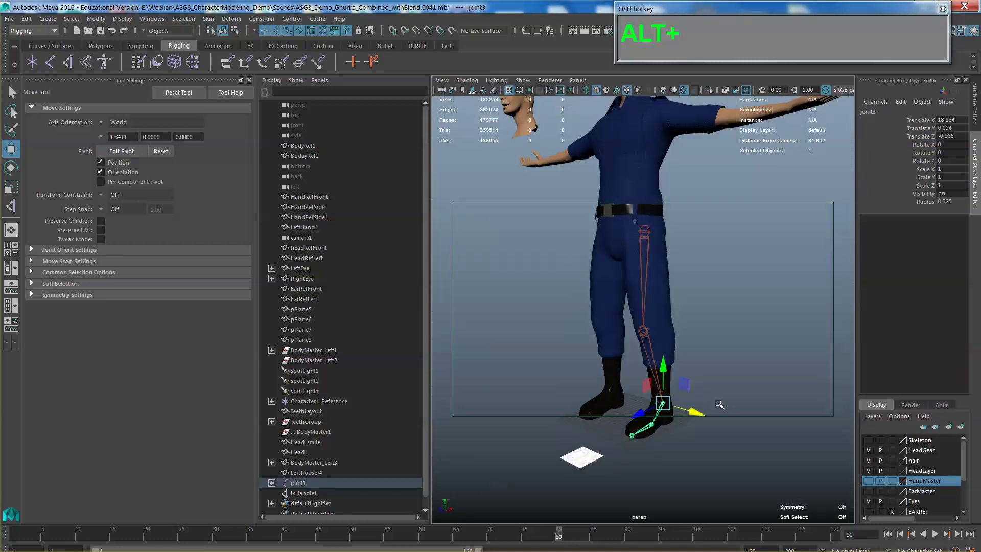
pyautogui.keyDown('alt'); pyautogui.moveTo(734, 415); pyautogui.dragTo(714, 411); pyautogui.keyUp('alt')
pyautogui.click(676, 422)
pyautogui.click(671, 410)
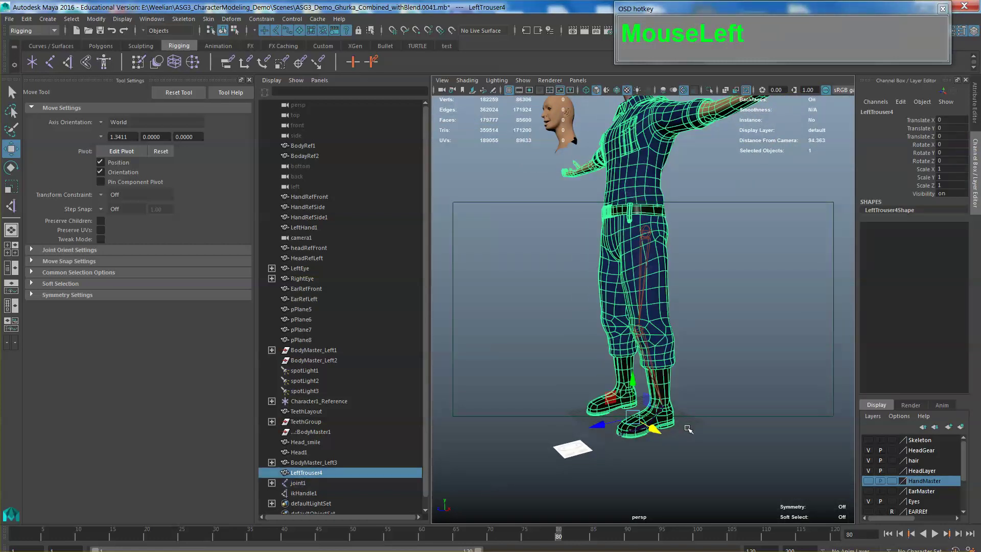
pyautogui.click(692, 430)
pyautogui.keyDown('alt'); pyautogui.moveTo(686, 430); pyautogui.dragTo(682, 403); pyautogui.keyUp('alt')
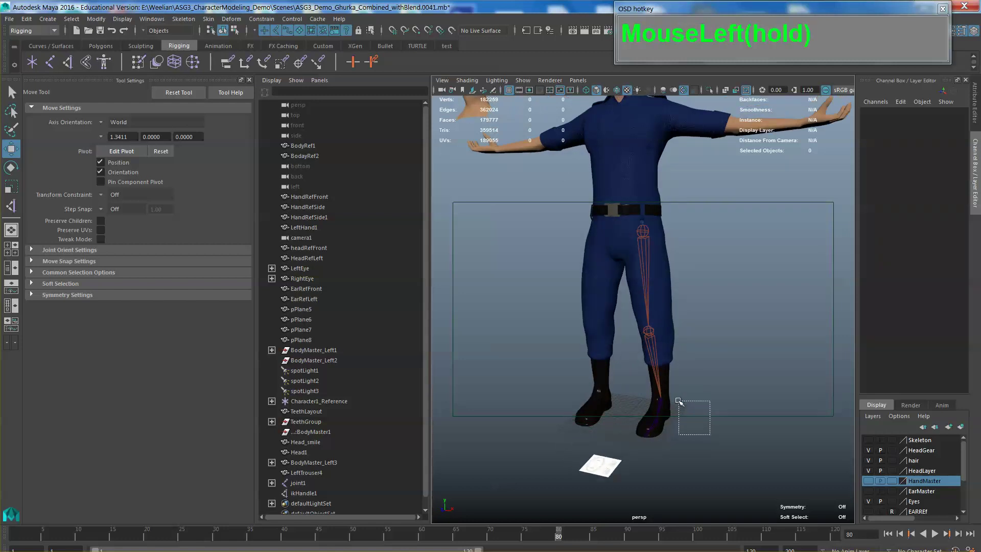
pyautogui.scroll(3, 690, 414)
pyautogui.keyDown('alt'); pyautogui.moveTo(693, 419); pyautogui.dragTo(652, 174, button='middle'); pyautogui.keyUp('alt')
pyautogui.scroll(3, 675, 276)
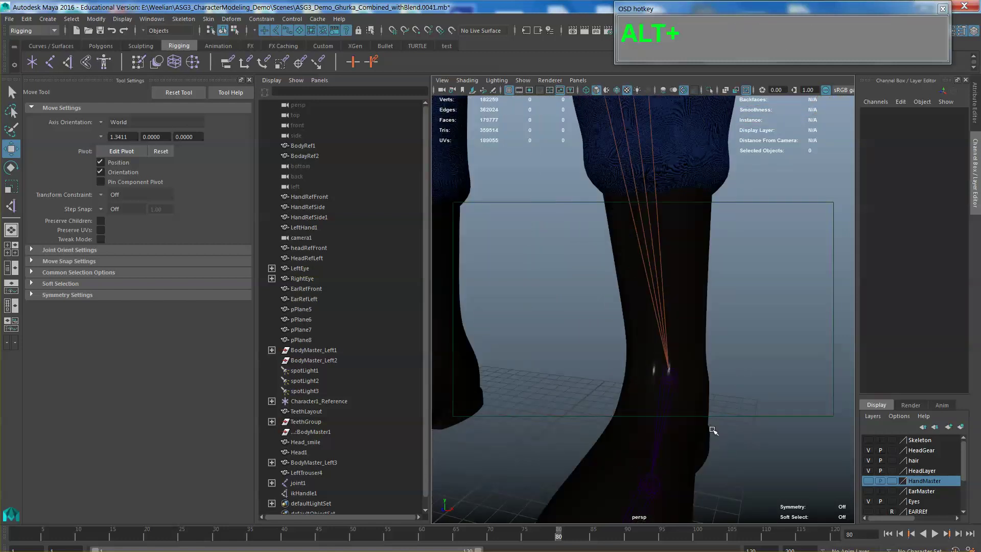
pyautogui.keyDown('alt'); pyautogui.moveTo(712, 430); pyautogui.dragTo(696, 384, button='middle'); pyautogui.keyUp('alt')
# - Select ikHandle1 in the Outliner, test the leg by raising the handle in a side-on perspective view, and undo the move
pyautogui.click(11, 267)
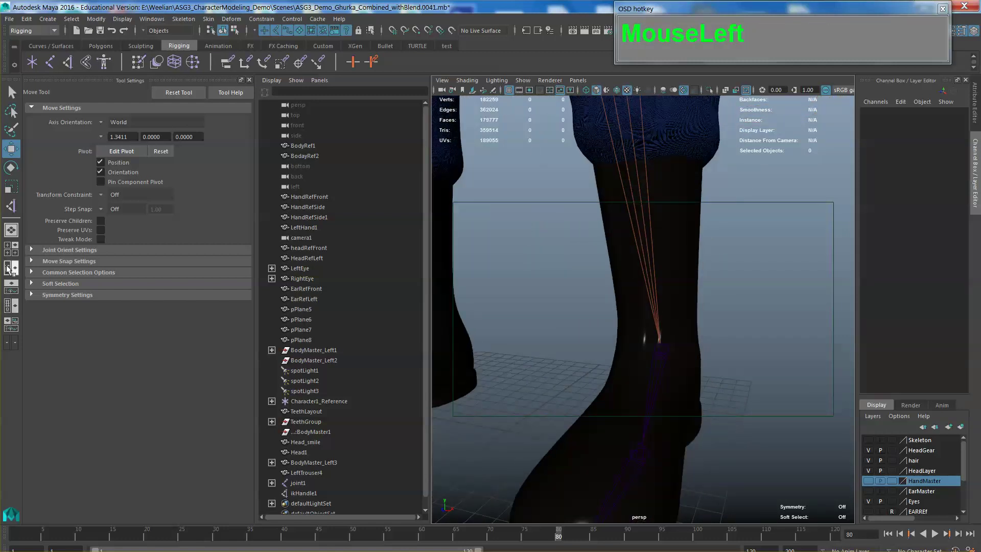
pyautogui.scroll(-1, 354, 408)
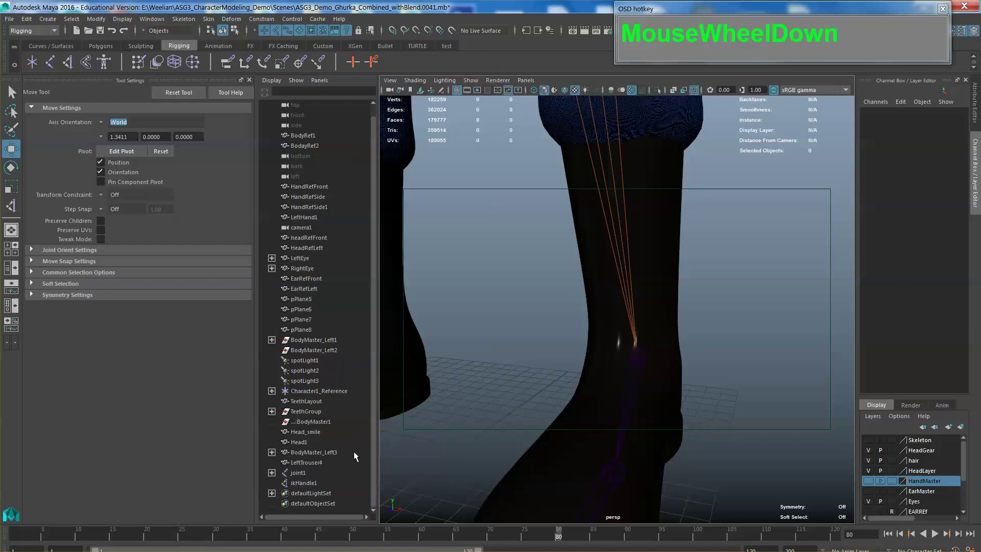
pyautogui.click(304, 483)
pyautogui.keyDown('alt'); pyautogui.moveTo(634, 378); pyautogui.dragTo(610, 369); pyautogui.keyUp('alt')
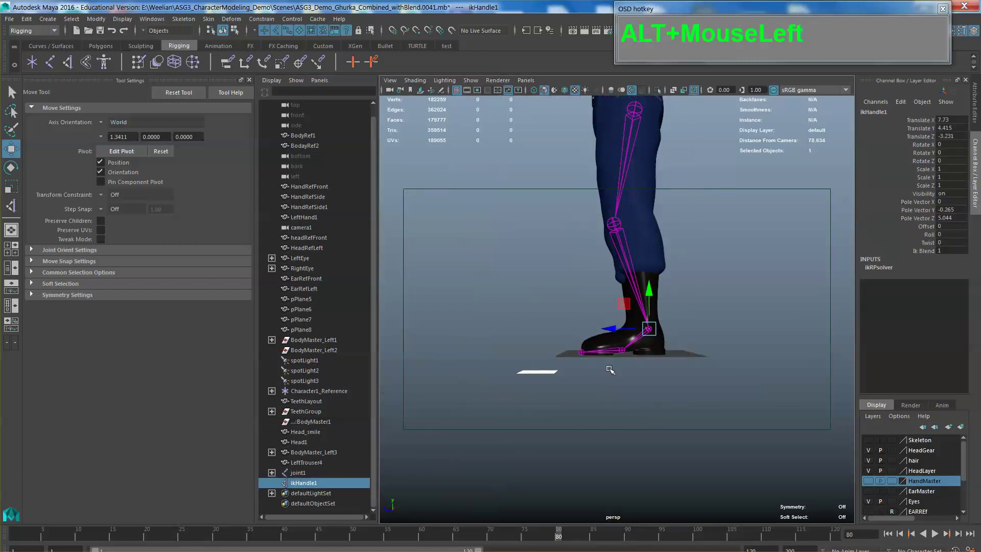
pyautogui.moveTo(624, 303); pyautogui.dragTo(617, 135)
pyautogui.press('z')
pyautogui.press('z')
pyautogui.press('z')
pyautogui.press('z')
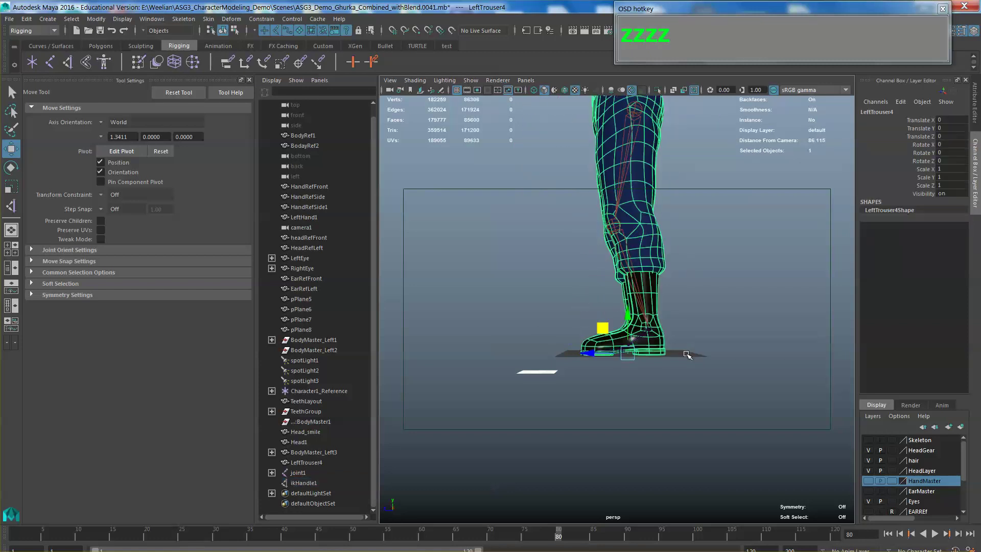
# - Undo the sideways adjustments of the ankle and knee joints
pyautogui.click(687, 355)
pyautogui.keyDown('alt'); pyautogui.moveTo(701, 324); pyautogui.dragTo(698, 319); pyautogui.keyUp('alt')
pyautogui.scroll(3, 699, 322)
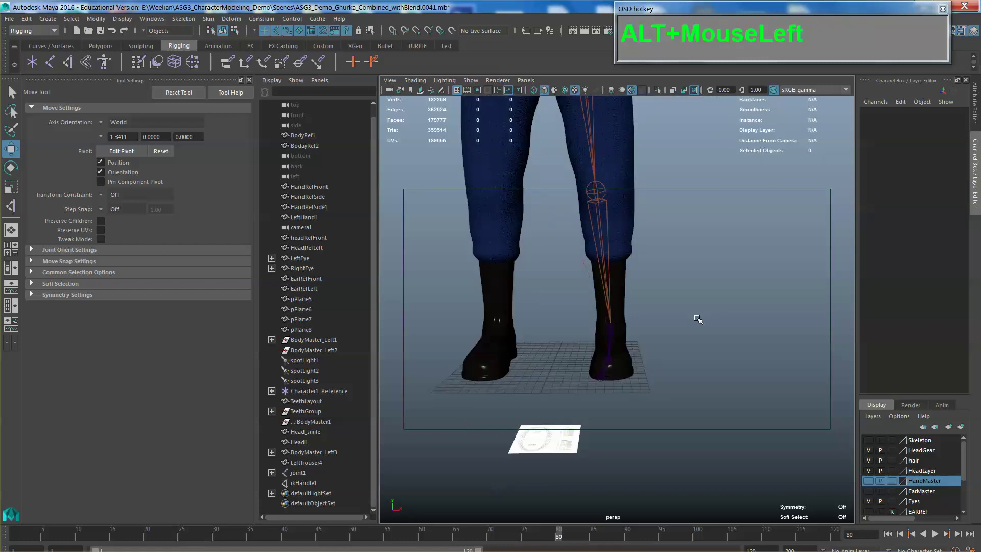
pyautogui.press('z')
pyautogui.press('z')
pyautogui.press('z')
pyautogui.press('z')
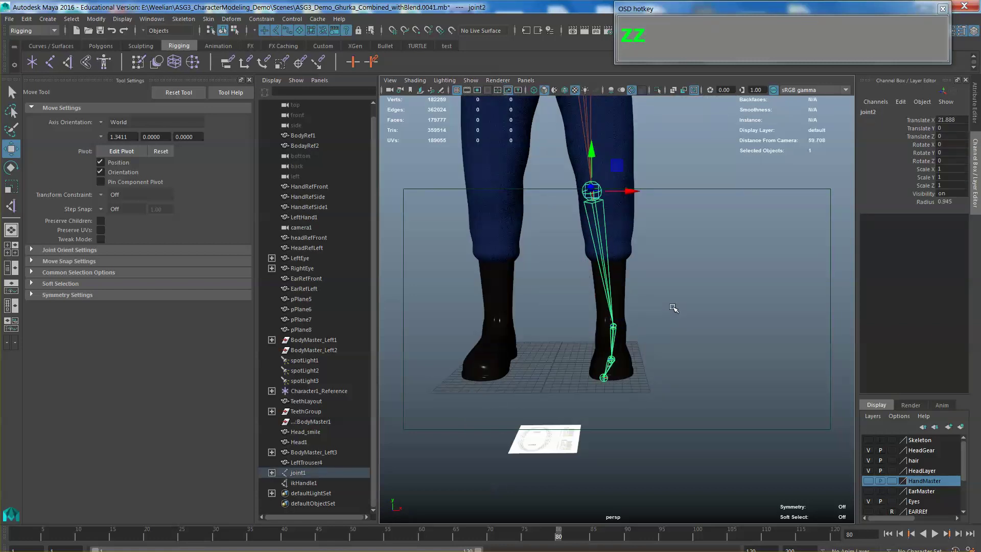
pyautogui.press('z')
# - Select ikHandle1 again, retest the knee bend by moving the handle, and undo the test move
pyautogui.keyDown('alt'); pyautogui.moveTo(673, 307); pyautogui.dragTo(362, 298); pyautogui.keyUp('alt')
pyautogui.click(296, 476)
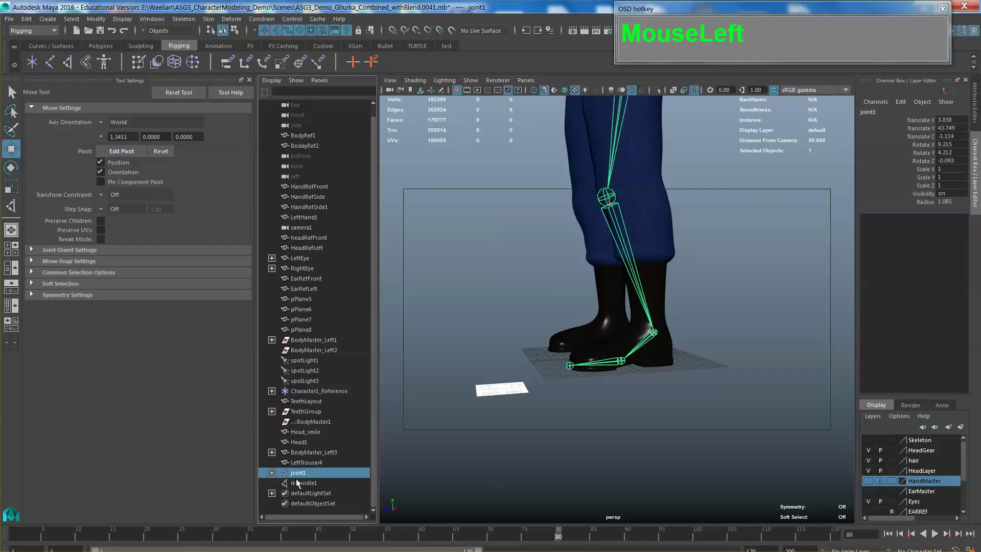
pyautogui.click(301, 483)
pyautogui.keyDown('alt'); pyautogui.moveTo(452, 393); pyautogui.dragTo(392, 384); pyautogui.keyUp('alt')
pyautogui.scroll(-5, 459, 346)
pyautogui.keyDown('alt'); pyautogui.moveTo(463, 344); pyautogui.dragTo(491, 342, button='middle'); pyautogui.keyUp('alt')
pyautogui.keyDown('alt'); pyautogui.moveTo(491, 342); pyautogui.dragTo(565, 357); pyautogui.keyUp('alt')
pyautogui.moveTo(636, 294); pyautogui.dragTo(669, 261)
pyautogui.press('z')
# - In the front view, select the leg's hip joint, expand its whole joint hierarchy in the Outliner and widen the Outliner
pyautogui.keyDown('alt'); pyautogui.scroll(-5, 650, 217); pyautogui.keyUp('alt')
pyautogui.press('space')
pyautogui.keyDown('alt'); pyautogui.scroll(-2, 647, 243); pyautogui.keyUp('alt')
pyautogui.keyDown('alt'); pyautogui.moveTo(647, 243); pyautogui.dragTo(616, 311, button='middle'); pyautogui.keyUp('alt')
pyautogui.scroll(-2, 650, 240)
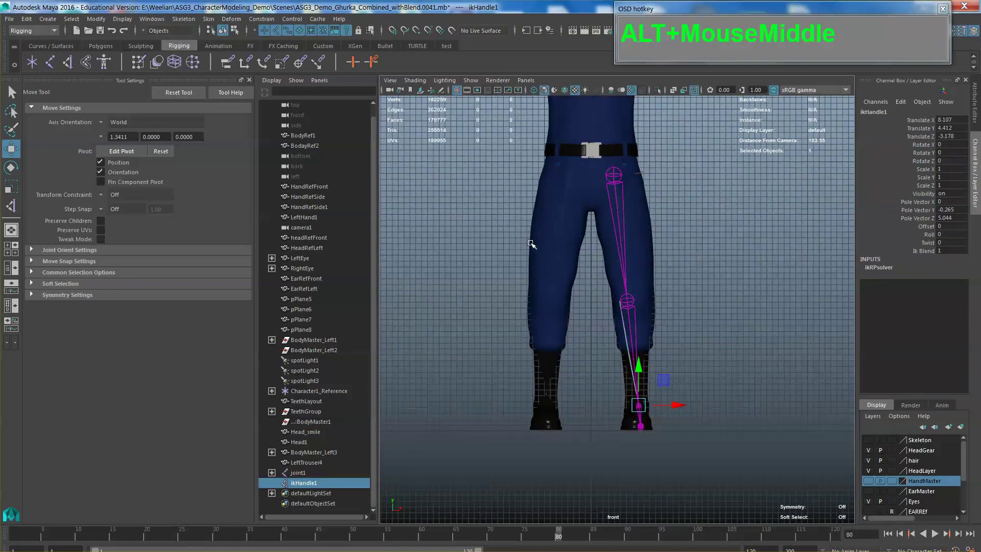
pyautogui.click(615, 199)
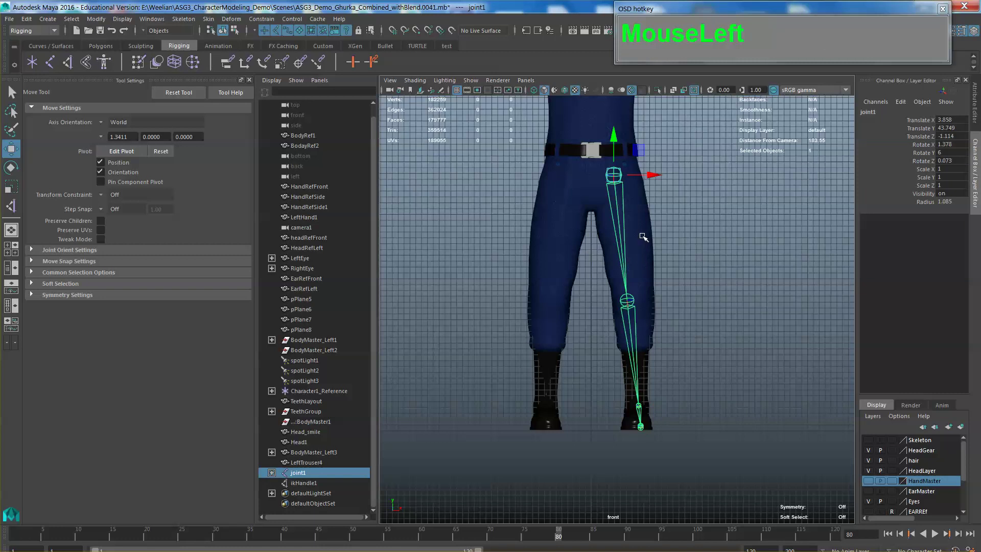
pyautogui.scroll(-2, 401, 460)
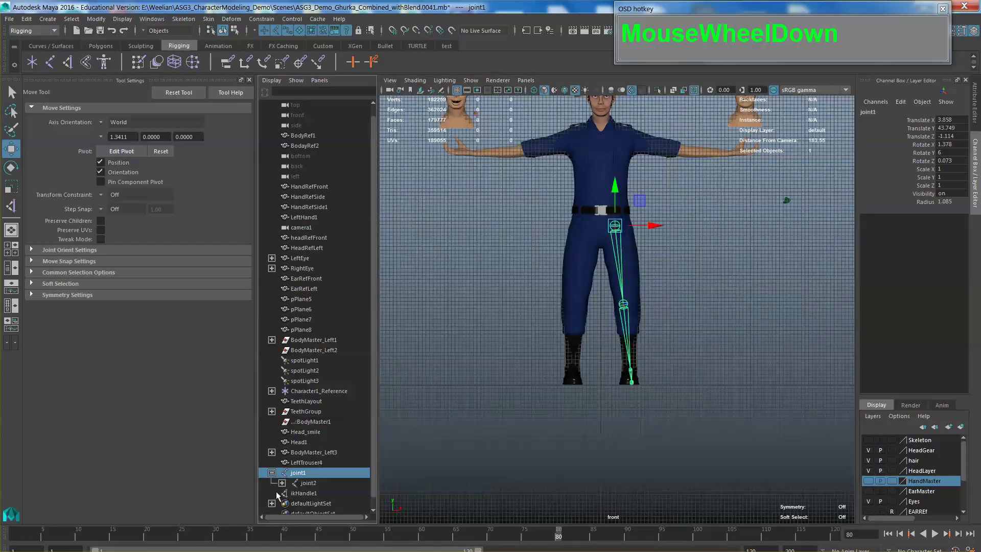
pyautogui.click(271, 472)
pyautogui.scroll(-1, 286, 470)
pyautogui.click(292, 462)
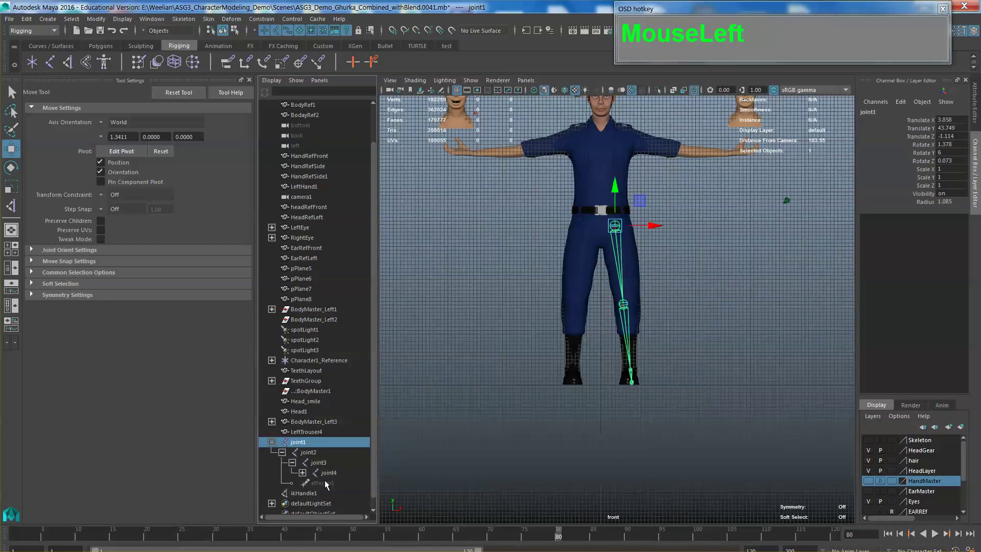
pyautogui.click(303, 472)
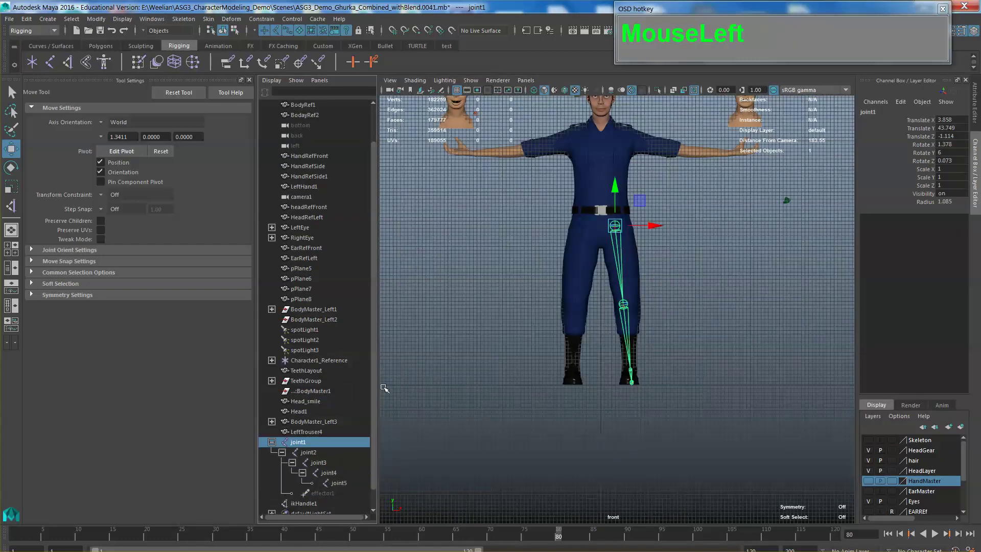
pyautogui.moveTo(377, 383); pyautogui.dragTo(437, 383)
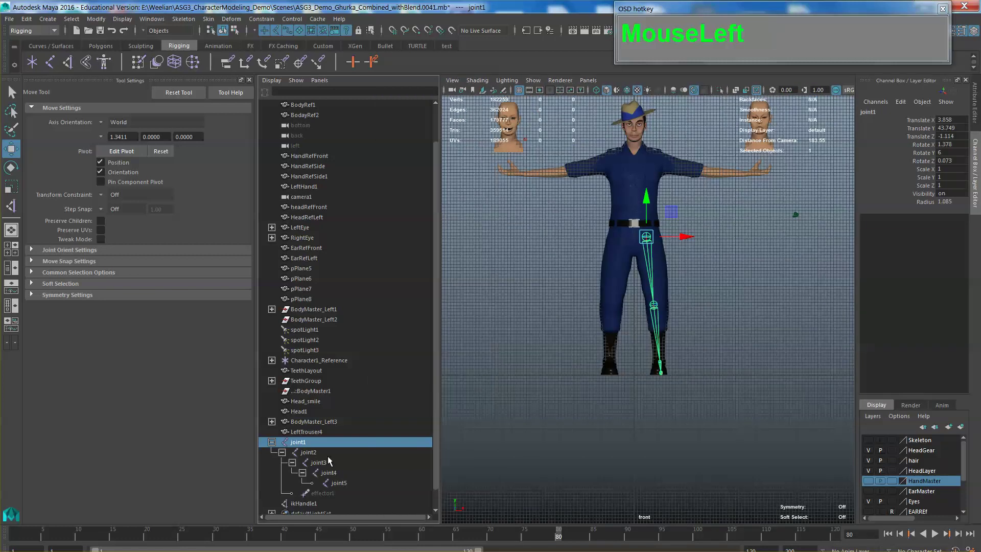
# - Rename the leg chain's root joint, joint1, as Left_LegJoint in the Outliner
pyautogui.doubleClick(301, 443)
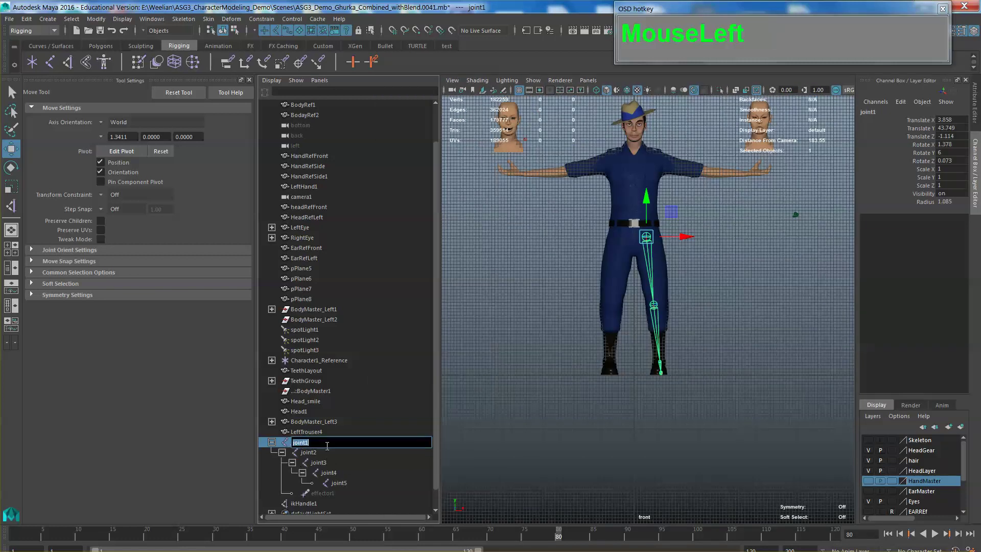
pyautogui.write('LeftLet')
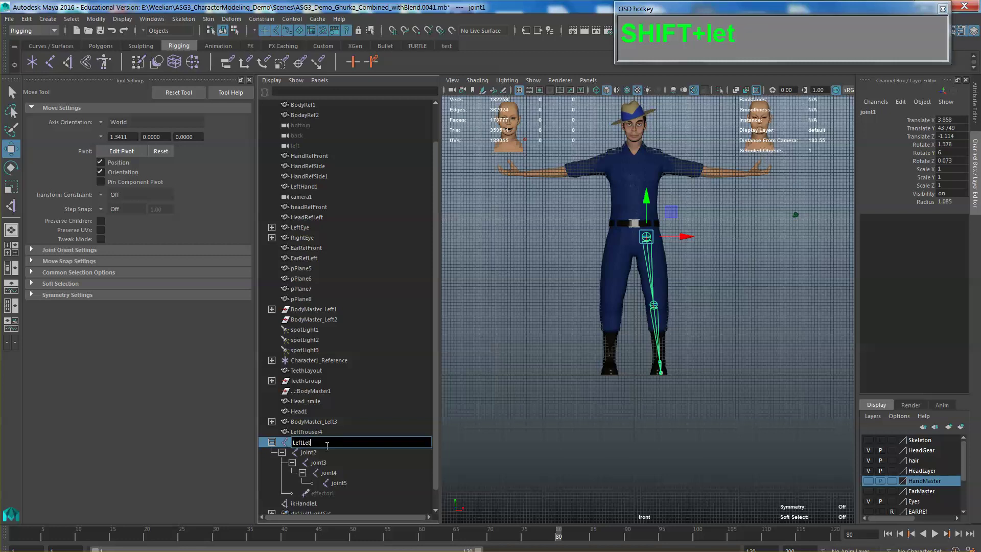
pyautogui.press('BackSpace')
pyautogui.write('gJoin')
pyautogui.click(302, 442)
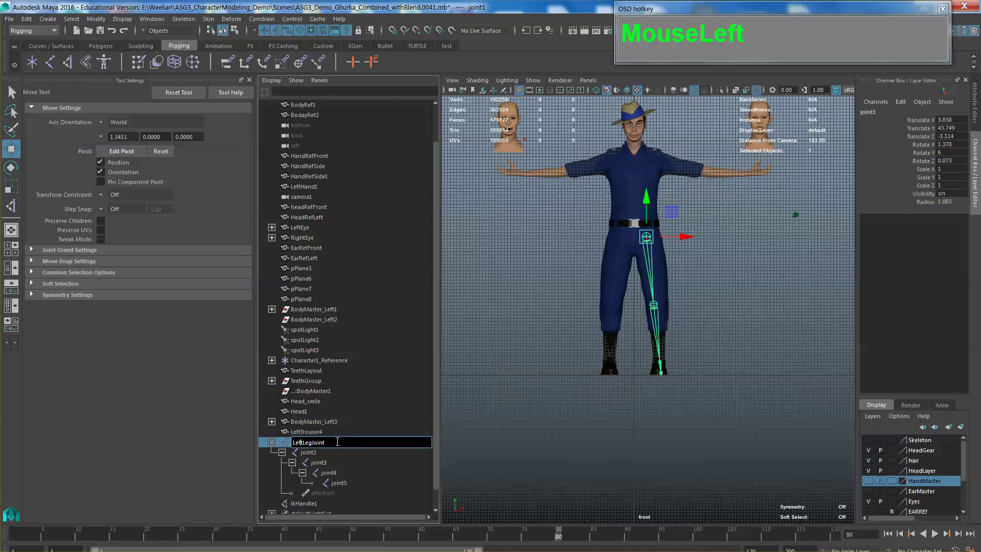
pyautogui.write('_')
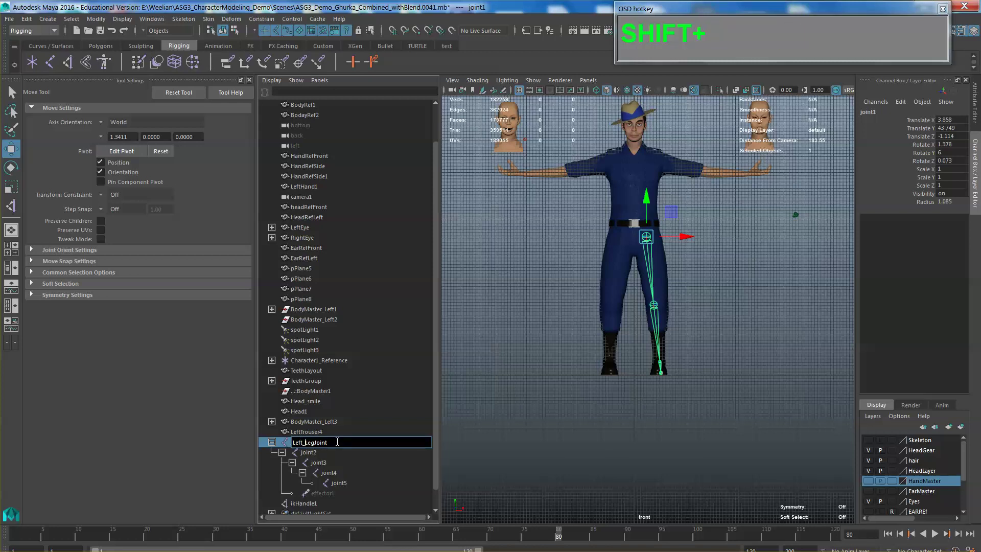
# - Rename the knee joint, joint2, as Left_LegJnt_02 in the Outliner
pyautogui.click(313, 452)
pyautogui.doubleClick(338, 453)
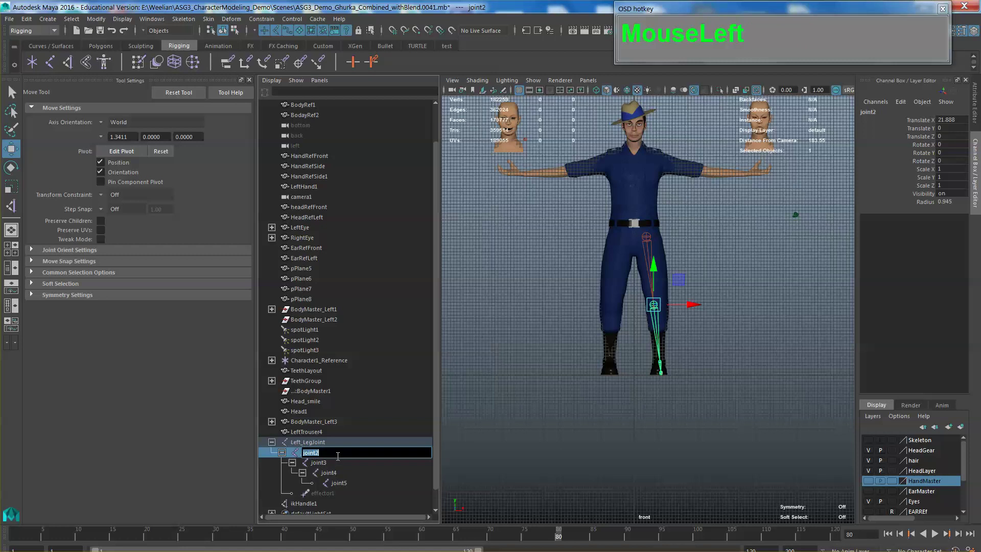
pyautogui.write('Left')
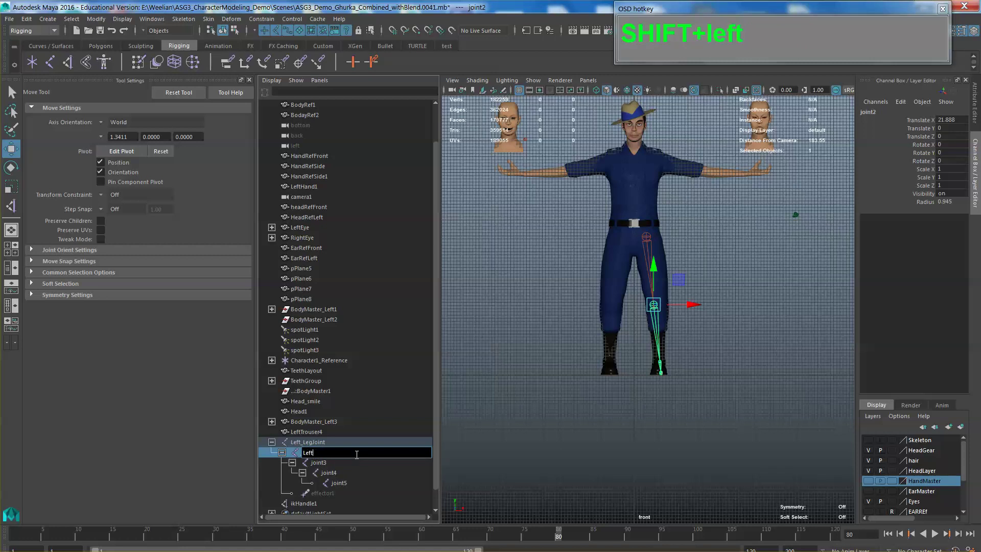
pyautogui.write('_Lef')
pyautogui.write('g')
pyautogui.write('Jn')
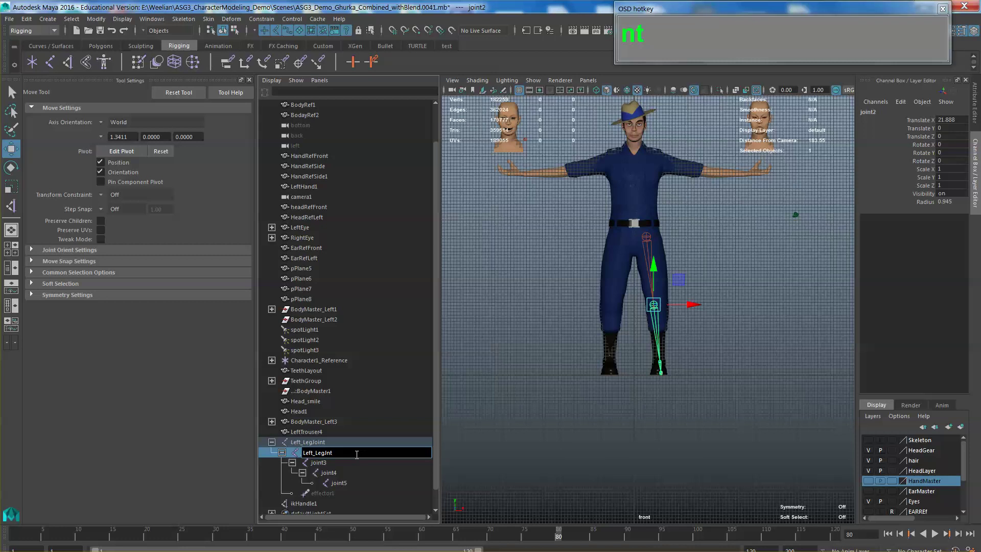
pyautogui.write('t')
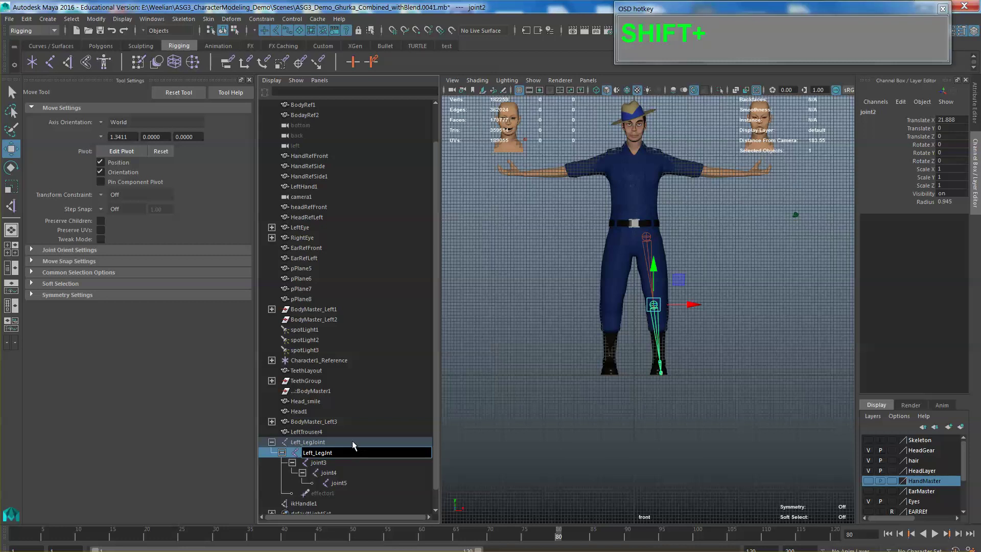
pyautogui.write('_02')
# - Rename the ankle joint, joint3, as Left_AnkleJnt in the Outliner
pyautogui.click(325, 464)
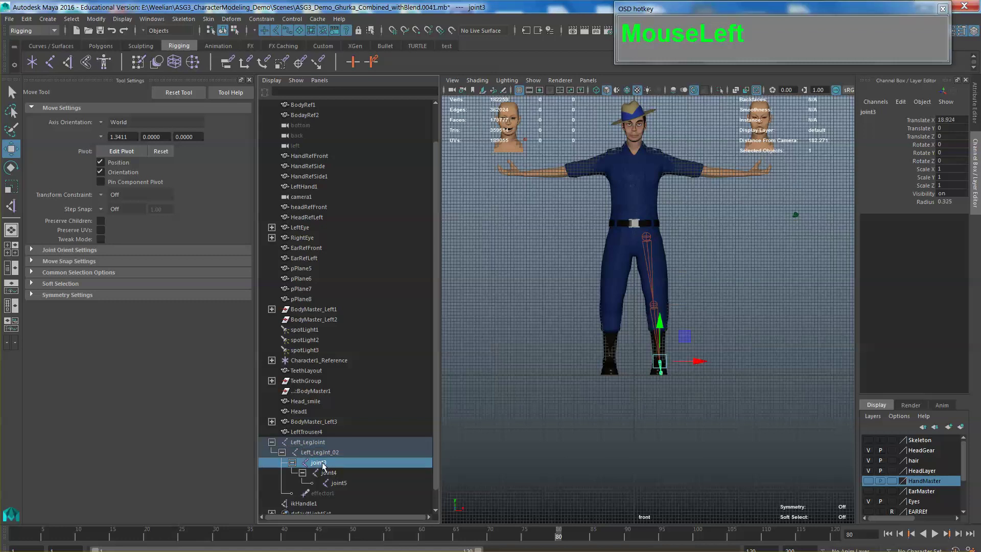
pyautogui.doubleClick(337, 464)
pyautogui.write('Left')
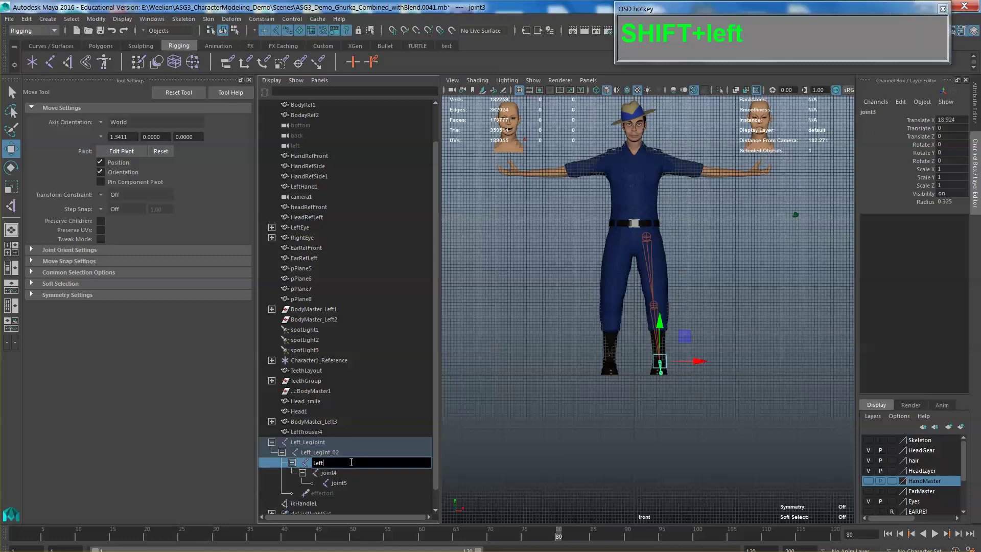
pyautogui.write('_Ancle')
pyautogui.press('BackSpace')
pyautogui.press('BackSpace')
pyautogui.press('BackSpace')
pyautogui.write('kle')
pyautogui.press('shift')
pyautogui.write('Jnt')
pyautogui.press('shift')
# - Rename the foot joint, joint4, as Left_FootJnt in the Outliner
pyautogui.click(330, 473)
pyautogui.doubleClick(334, 473)
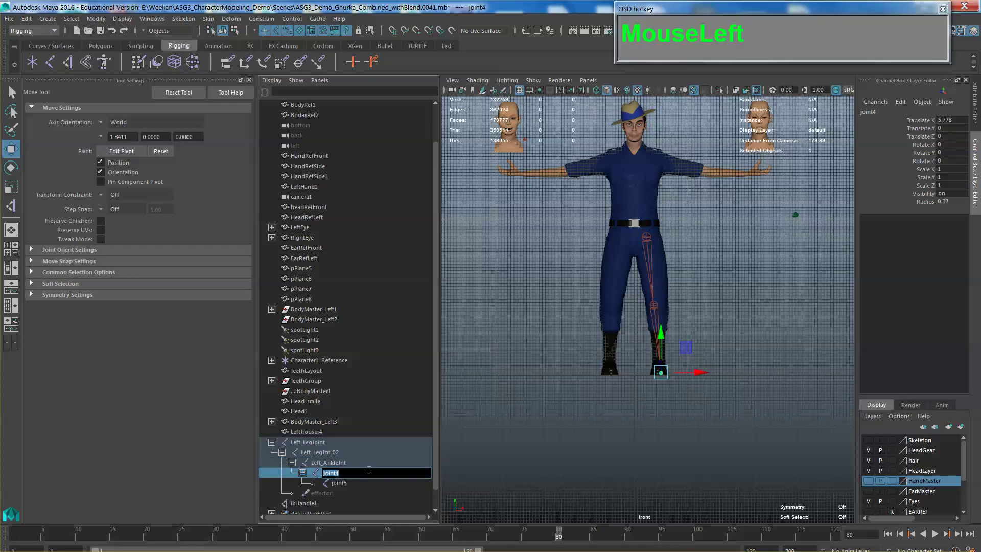
pyautogui.press('shift')
pyautogui.write('Left')
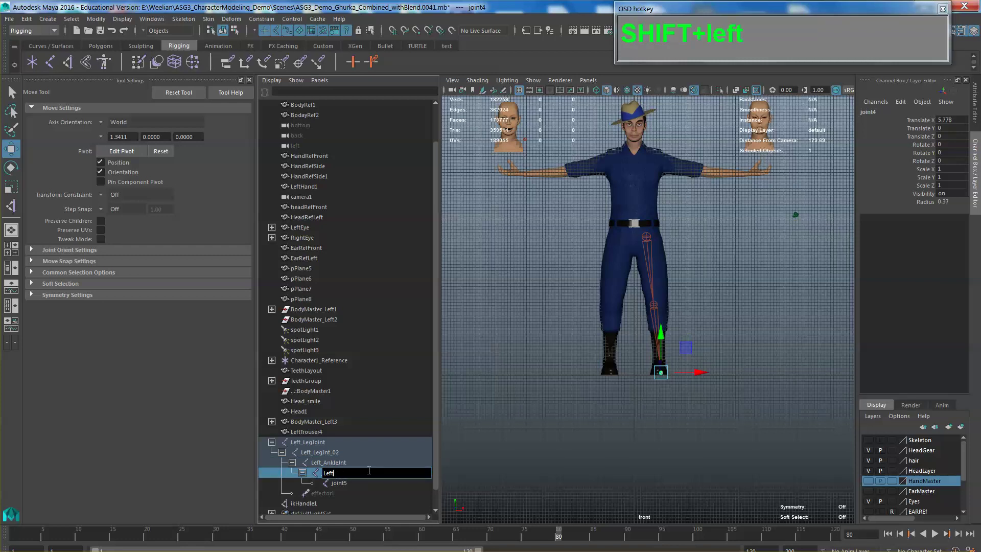
pyautogui.press('shift')
pyautogui.write('_FootJnt')
# - Rename the last joint of the chain, joint5, as Left_ToeJnt in the Outliner
pyautogui.click(347, 484)
pyautogui.doubleClick(347, 483)
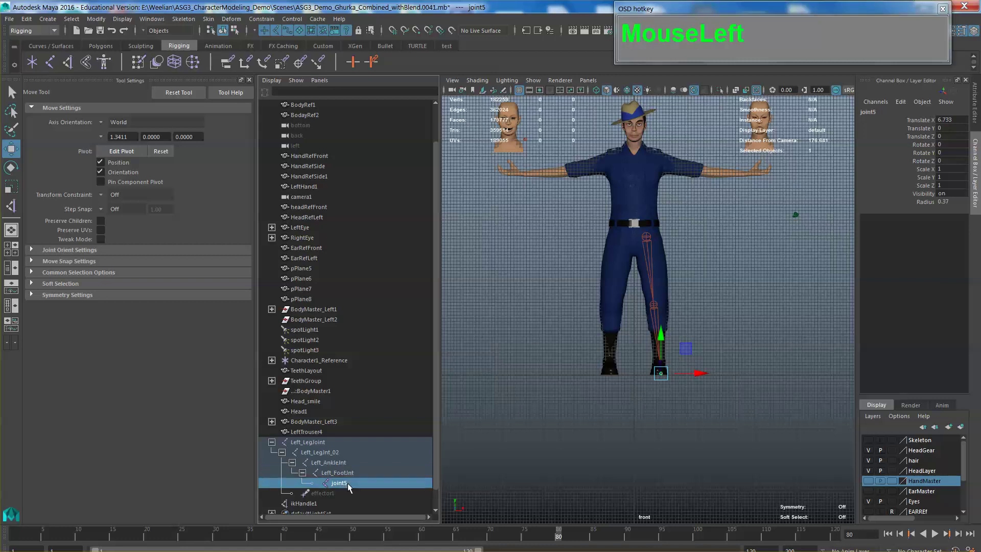
pyautogui.write('Left')
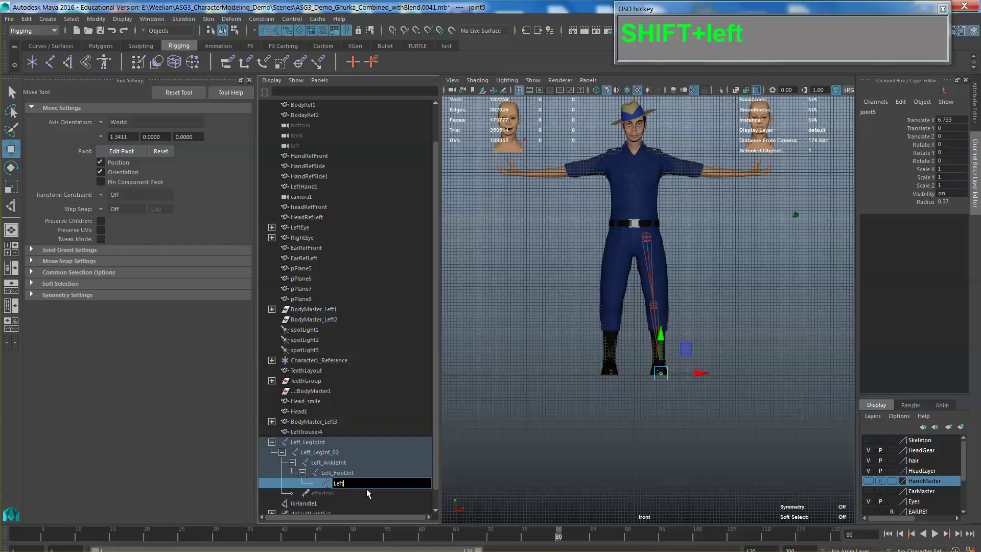
pyautogui.write('_ToeJnt')
pyautogui.press('Return')
# - In the side view, select the hip, knee, IK handle, foot and toe in turn to check which name belongs to each
pyautogui.scroll(3, 631, 376)
pyautogui.press('space')
pyautogui.moveTo(631, 375); pyautogui.dragTo(580, 350)
pyautogui.keyDown('alt'); pyautogui.moveTo(581, 350); pyautogui.dragTo(636, 338, button='middle'); pyautogui.keyUp('alt')
pyautogui.moveTo(646, 332); pyautogui.dragTo(701, 337)
pyautogui.scroll(3, 651, 353)
pyautogui.click(630, 199)
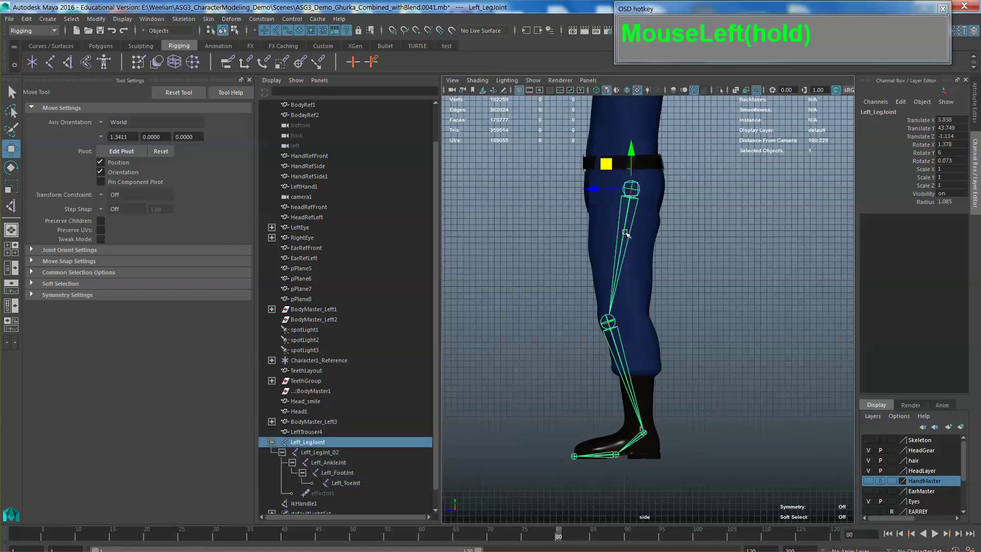
pyautogui.moveTo(609, 363); pyautogui.dragTo(618, 346)
pyautogui.click(617, 350)
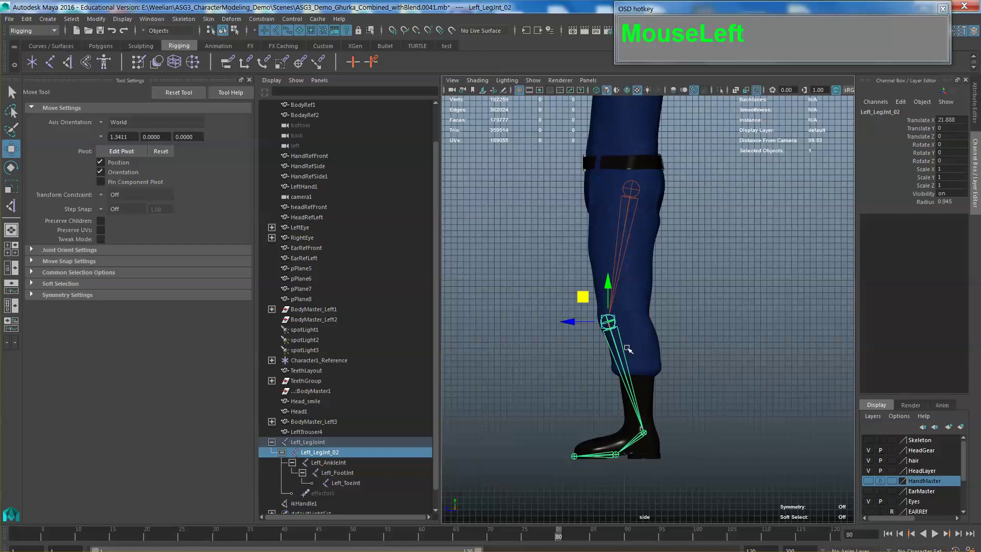
pyautogui.keyDown('alt'); pyautogui.moveTo(627, 349); pyautogui.dragTo(591, 303, button='middle'); pyautogui.keyUp('alt')
pyautogui.click(618, 407)
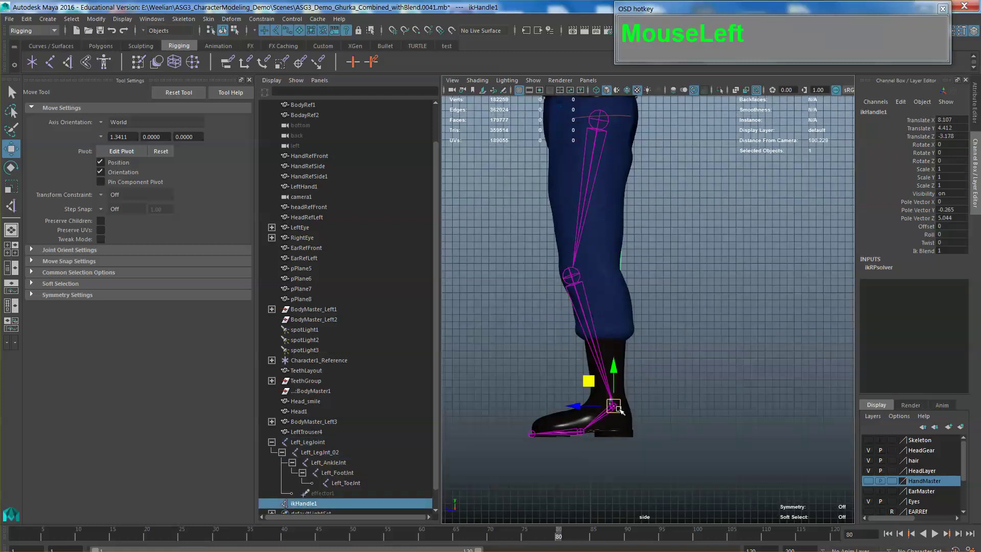
pyautogui.click(589, 436)
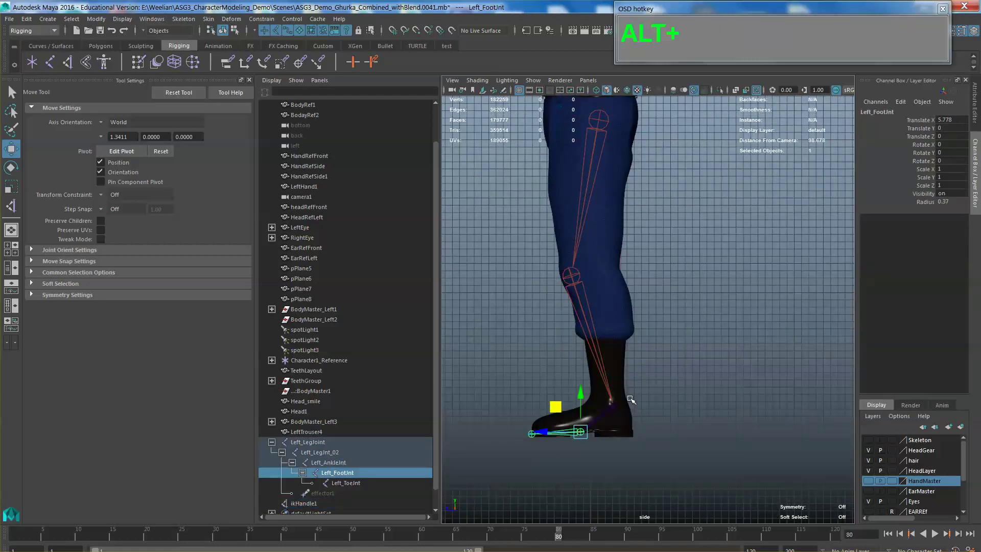
pyautogui.keyDown('alt'); pyautogui.moveTo(588, 436); pyautogui.dragTo(543, 283, button='middle'); pyautogui.keyUp('alt')
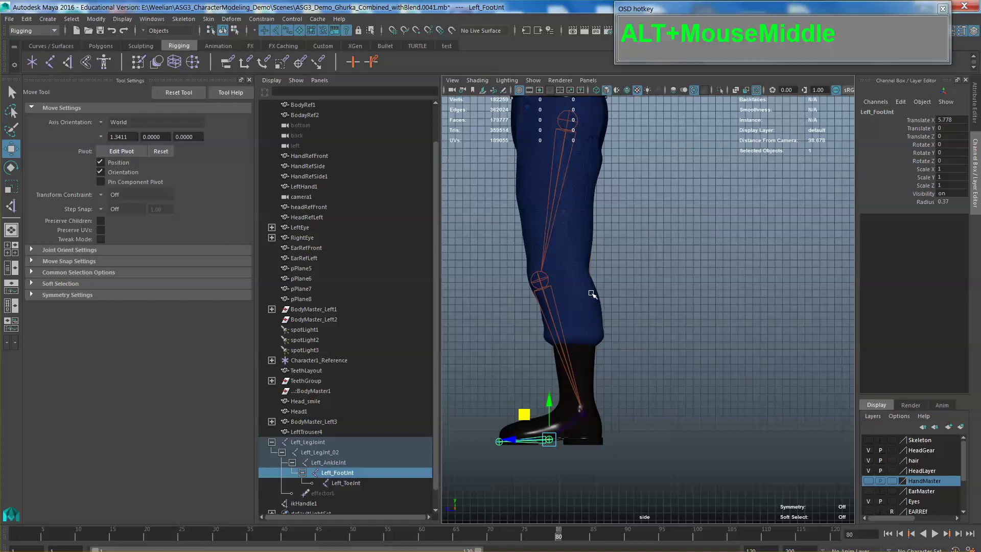
pyautogui.scroll(-2, 567, 386)
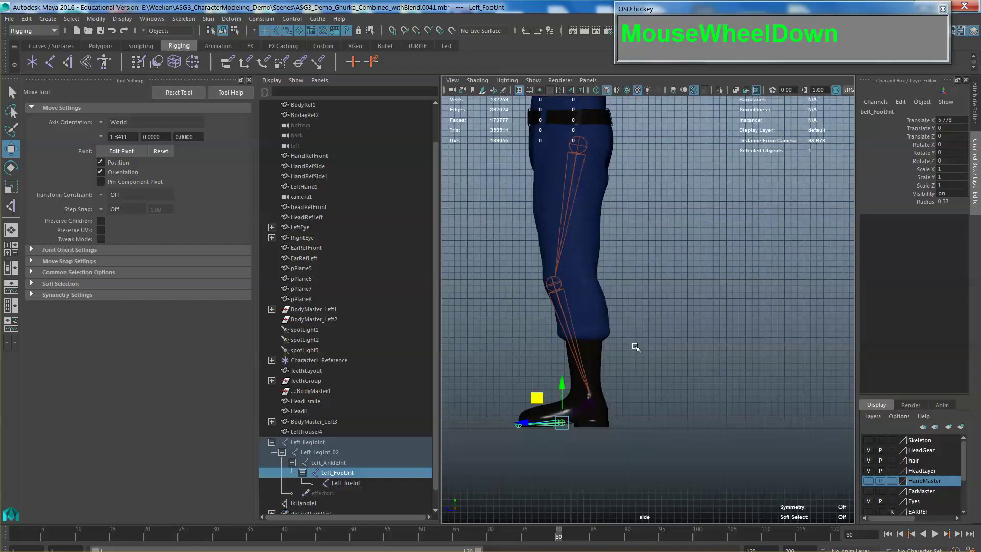
pyautogui.click(360, 482)
pyautogui.scroll(-2, 618, 340)
pyautogui.scroll(3, 608, 317)
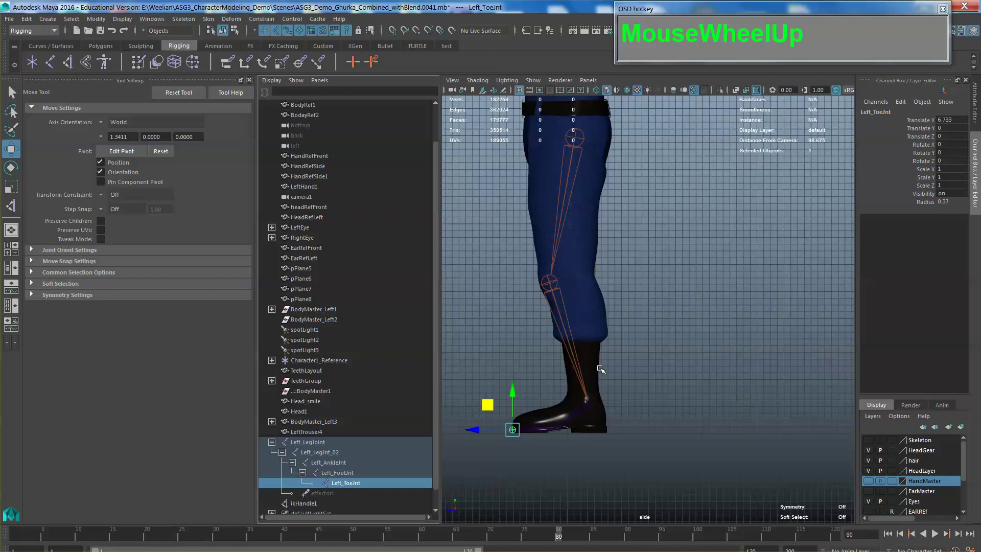
pyautogui.scroll(-2, 608, 310)
pyautogui.scroll(2, 618, 291)
# - Select Left_LegJoint, return to the front view and open the Mirror Joints options, moving the dialog clear of the character
pyautogui.click(587, 135)
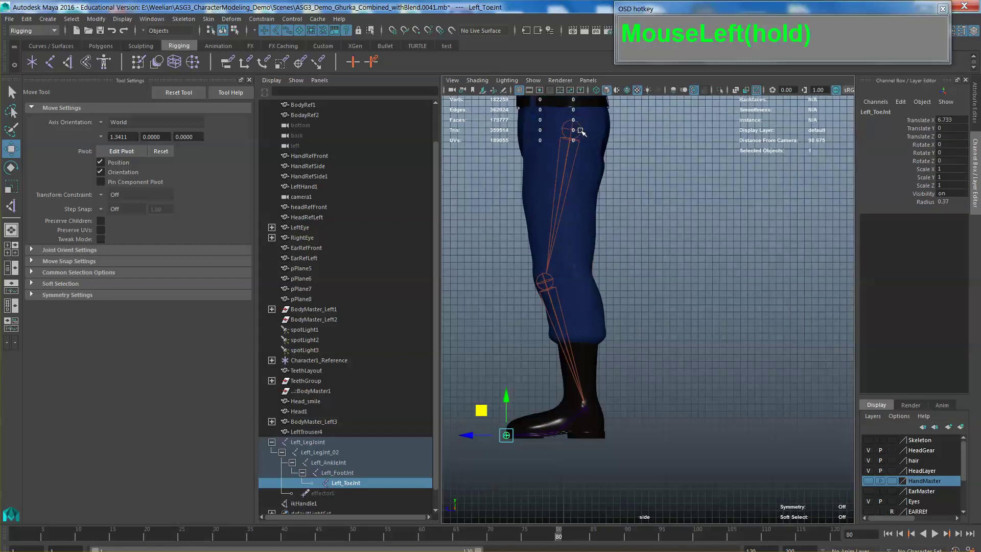
pyautogui.scroll(-2, 642, 185)
pyautogui.press('space')
pyautogui.moveTo(676, 274); pyautogui.dragTo(675, 302)
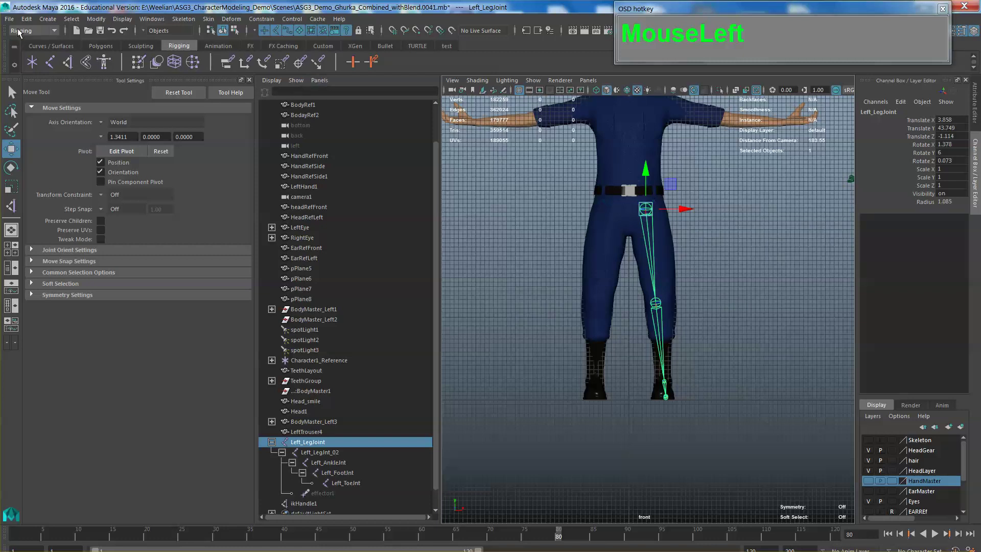
pyautogui.click(183, 19)
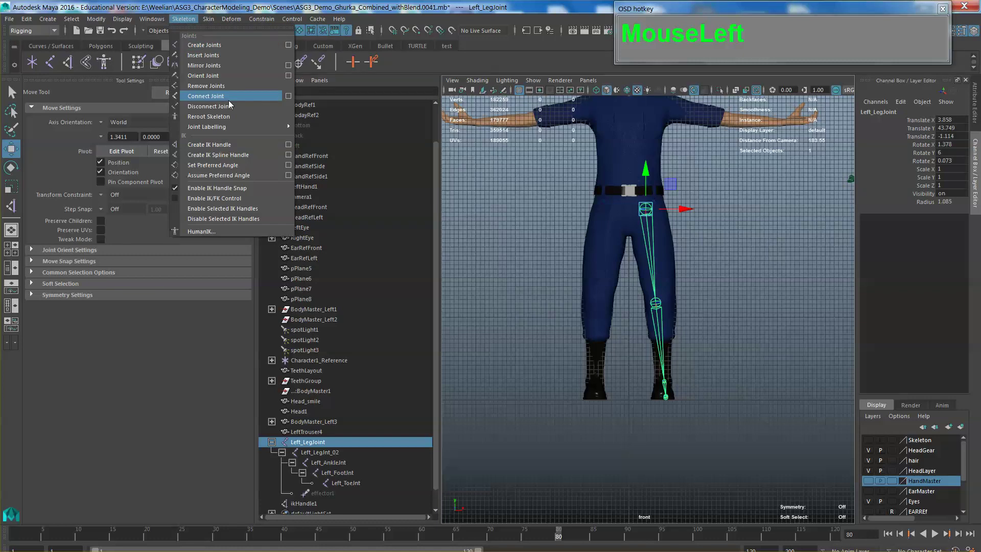
pyautogui.click(289, 66)
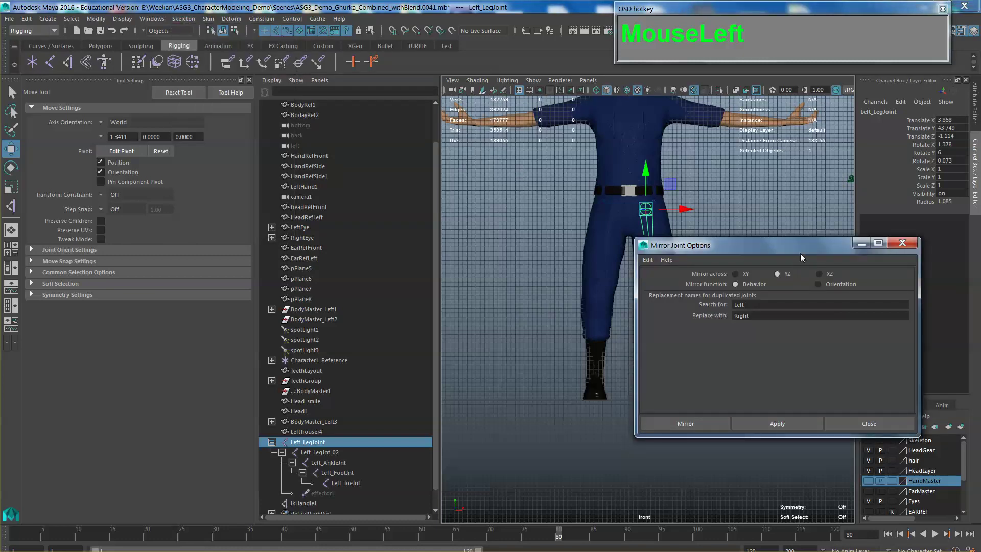
pyautogui.moveTo(800, 253); pyautogui.dragTo(248, 199)
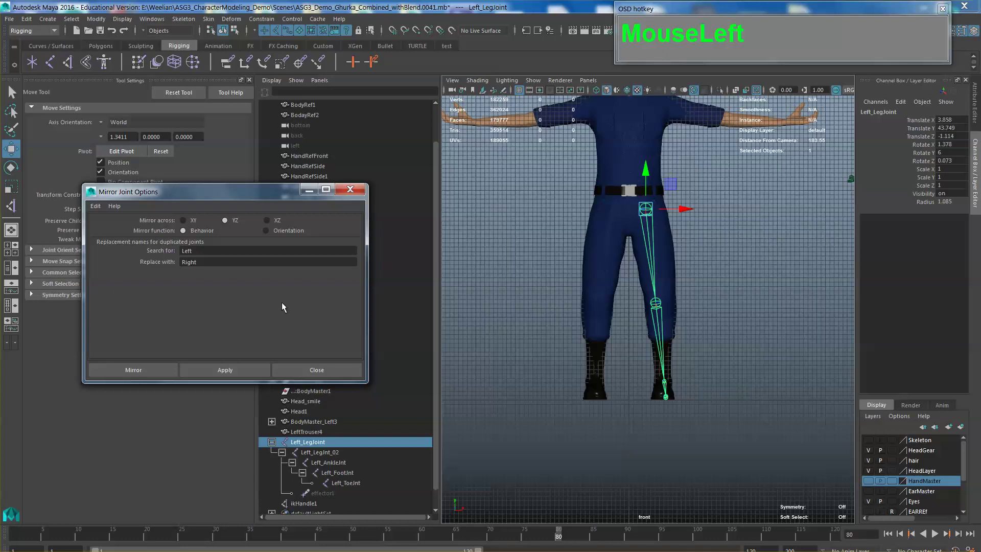
# - Mirror the left leg joint chain across YZ with Behavior, replacing Left with Right in the duplicated joint names
pyautogui.click(206, 261)
pyautogui.click(207, 262)
pyautogui.click(140, 367)
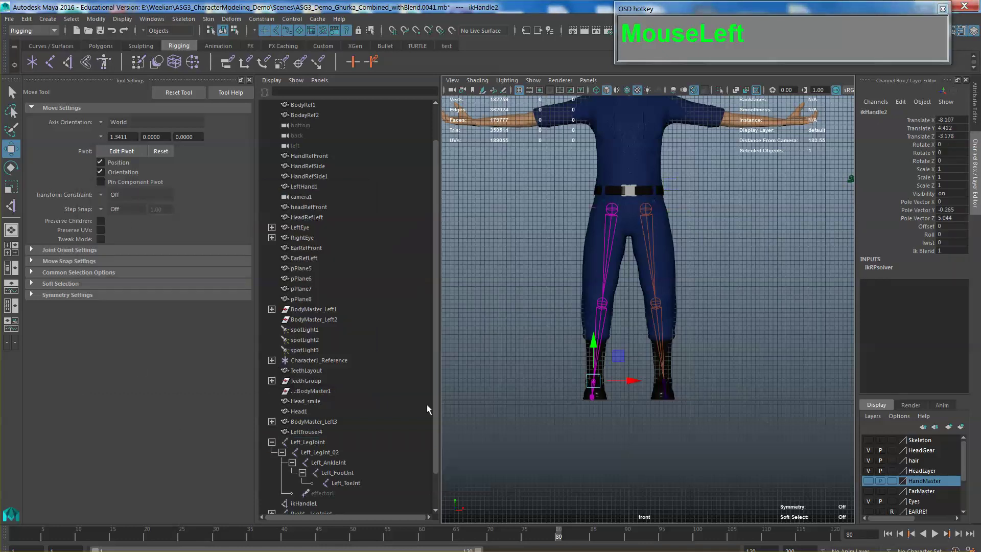
pyautogui.scroll(-2, 381, 455)
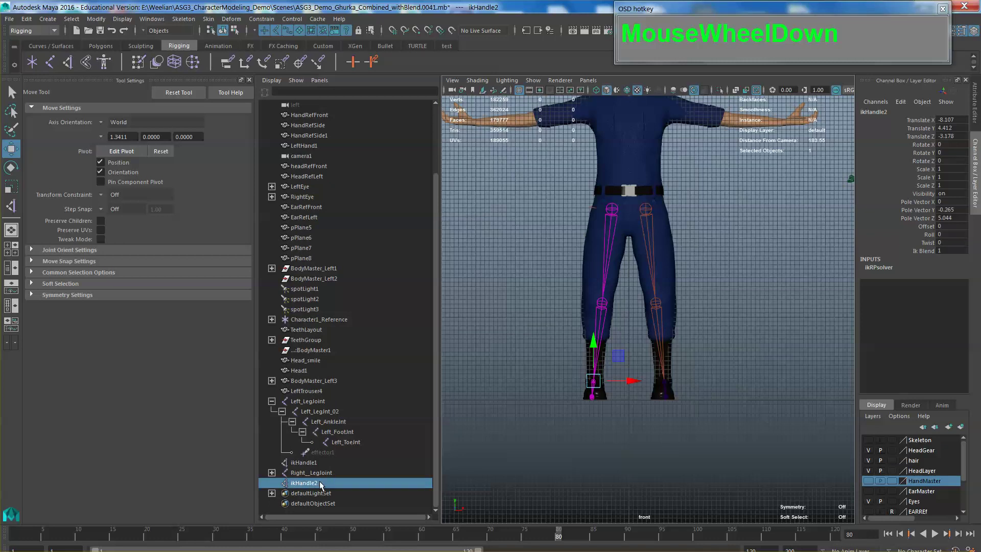
pyautogui.scroll(2, 592, 428)
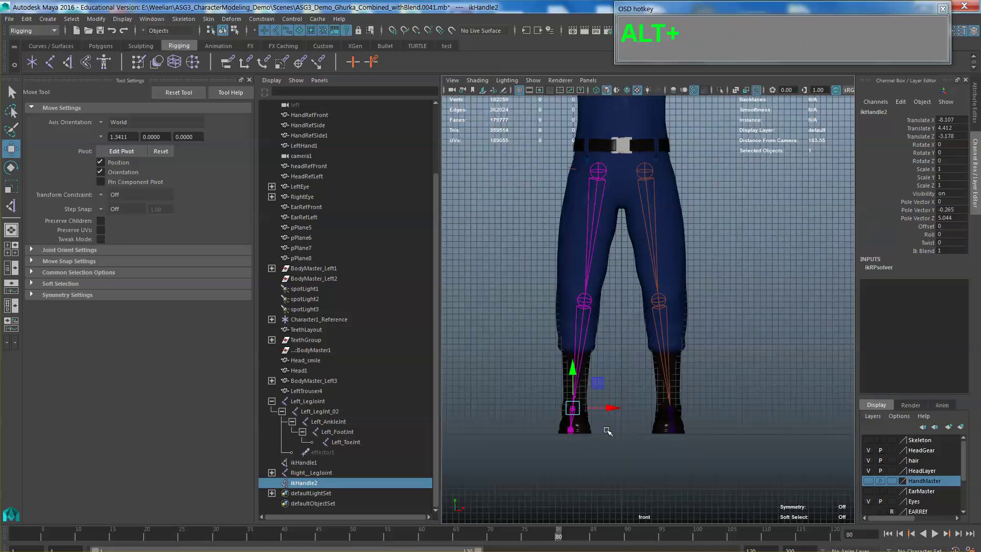
# - Test the mirrored right leg by moving ikHandle2 in the front and perspective views, undoing each move
pyautogui.click(313, 482)
pyautogui.click(313, 475)
pyautogui.click(314, 481)
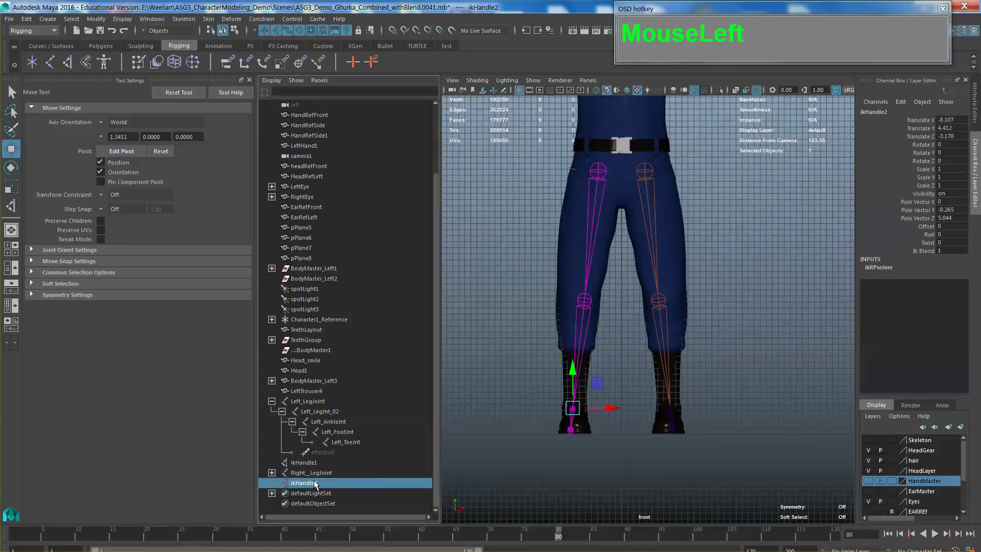
pyautogui.moveTo(578, 412); pyautogui.dragTo(641, 321)
pyautogui.press('z')
pyautogui.press('space')
pyautogui.keyDown('alt'); pyautogui.moveTo(669, 339); pyautogui.dragTo(694, 333); pyautogui.keyUp('alt')
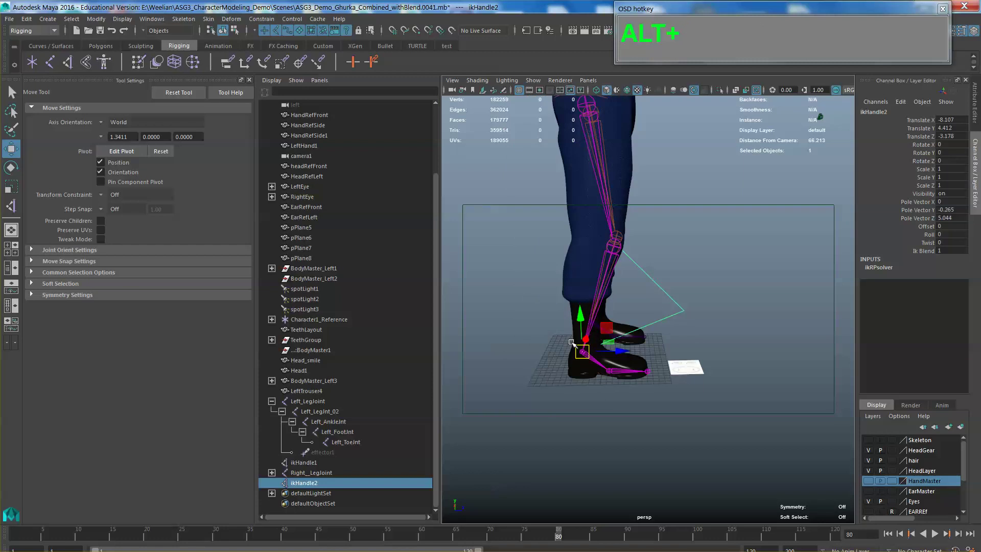
pyautogui.moveTo(613, 328); pyautogui.dragTo(572, 230)
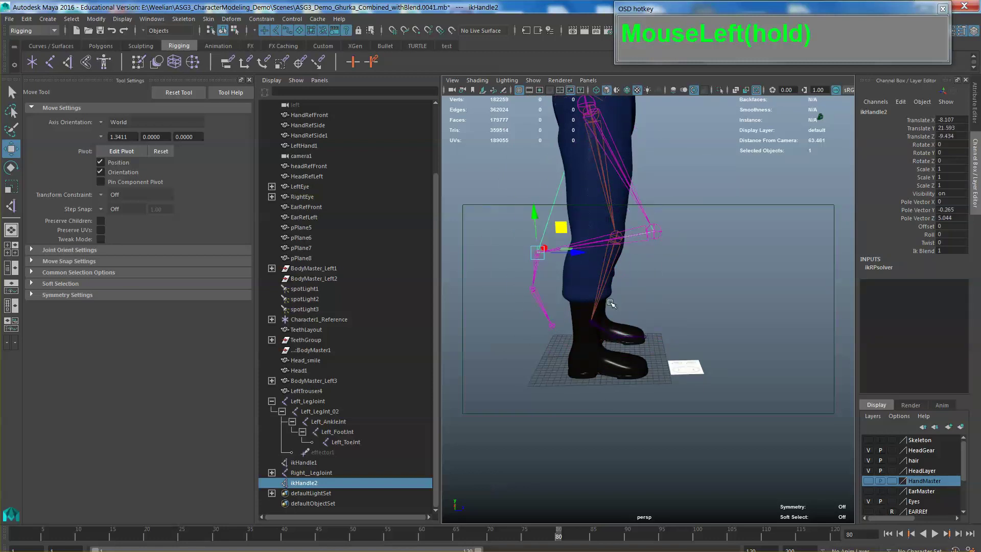
pyautogui.press('z')
# - In the side view, move the Head1 mesh up and back so it clears the character's head
pyautogui.scroll(-5, 668, 335)
pyautogui.keyDown('alt'); pyautogui.moveTo(670, 337); pyautogui.dragTo(544, 305); pyautogui.keyUp('alt')
pyautogui.keyDown('alt'); pyautogui.moveTo(671, 313); pyautogui.dragTo(680, 339, button='middle'); pyautogui.keyUp('alt')
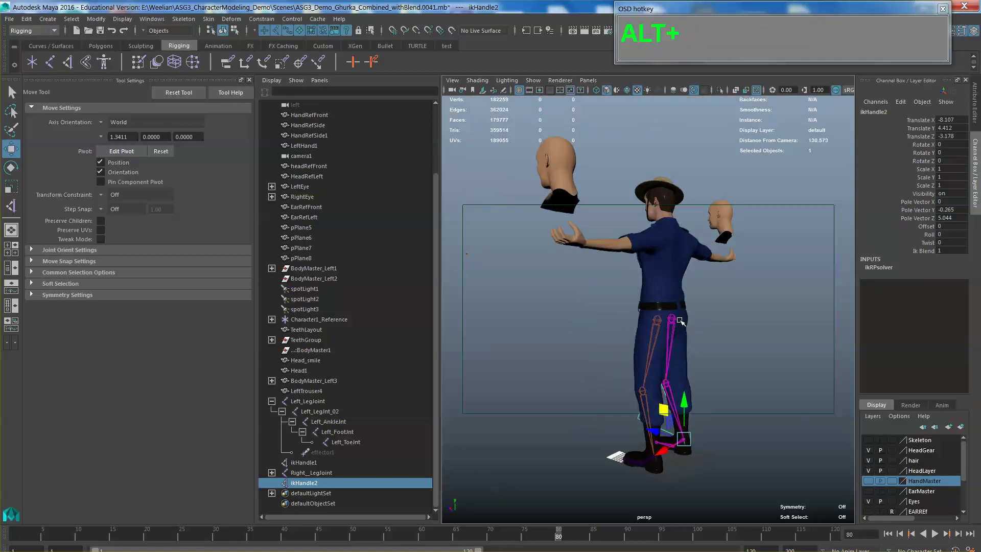
pyautogui.press('space')
pyautogui.moveTo(680, 320); pyautogui.dragTo(711, 327)
pyautogui.keyDown('alt'); pyautogui.moveTo(680, 240); pyautogui.dragTo(672, 406, button='middle'); pyautogui.keyUp('alt')
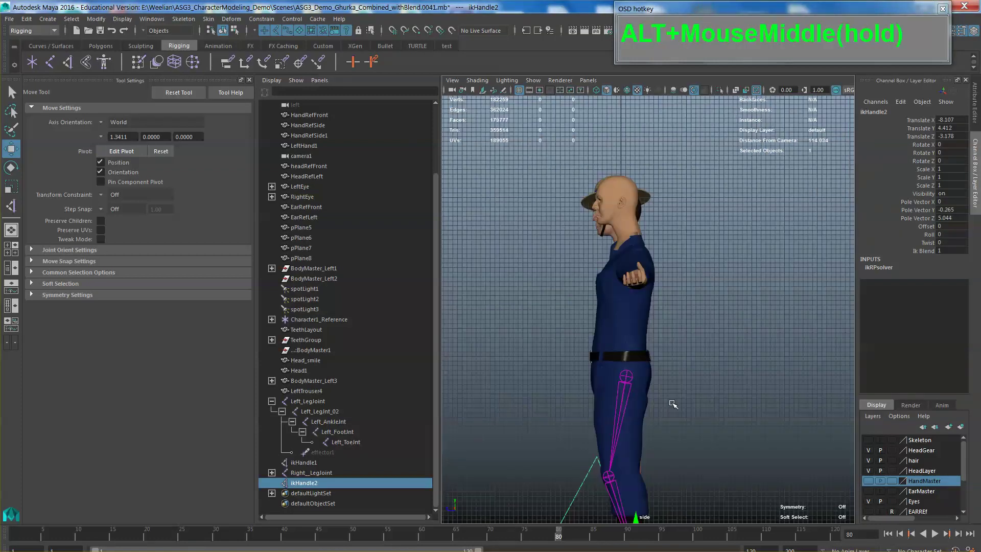
pyautogui.scroll(3, 670, 368)
pyautogui.scroll(3, 670, 368)
pyautogui.moveTo(670, 368)
pyautogui.keyDown('alt'); pyautogui.mouseDown(button='middle')
pyautogui.moveTo(672, 348)
pyautogui.moveTo(672, 357)
pyautogui.mouseUp(button='middle'); pyautogui.keyUp('alt')
pyautogui.scroll(-5, 672, 357)
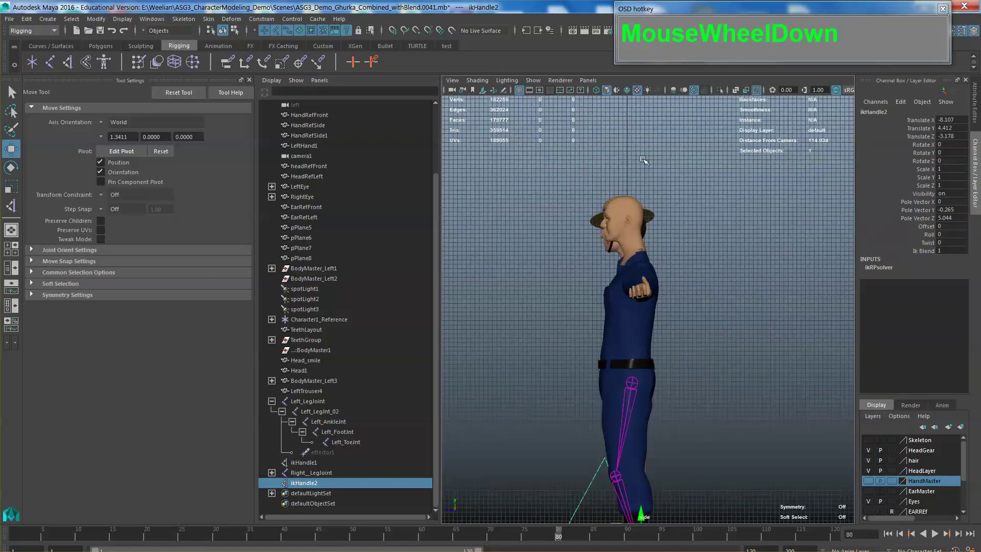
pyautogui.click(636, 216)
pyautogui.moveTo(603, 206); pyautogui.dragTo(712, 154)
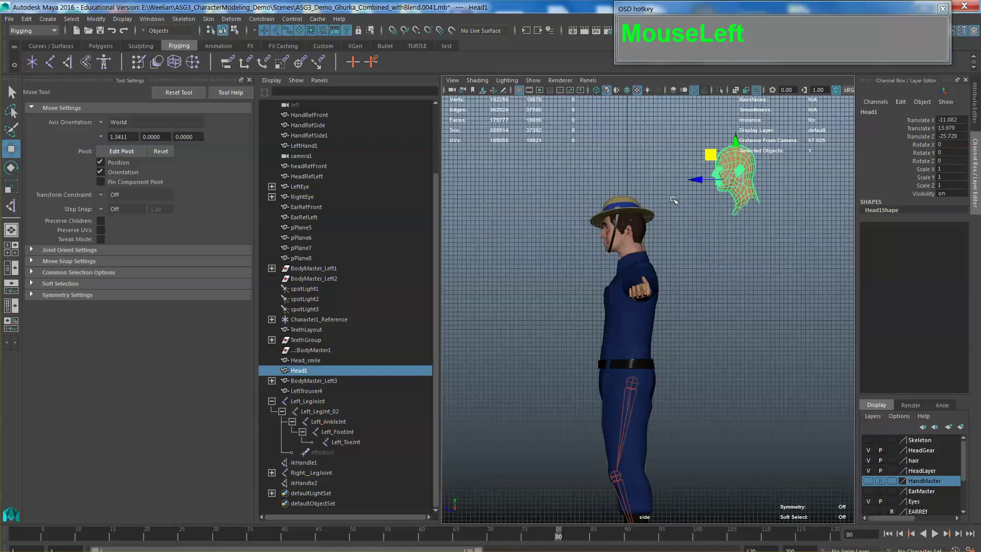
# - Move the Head_smile mesh up and behind the character so it lines up with Head1 in the side view
pyautogui.press('space')
pyautogui.moveTo(692, 216); pyautogui.dragTo(694, 195)
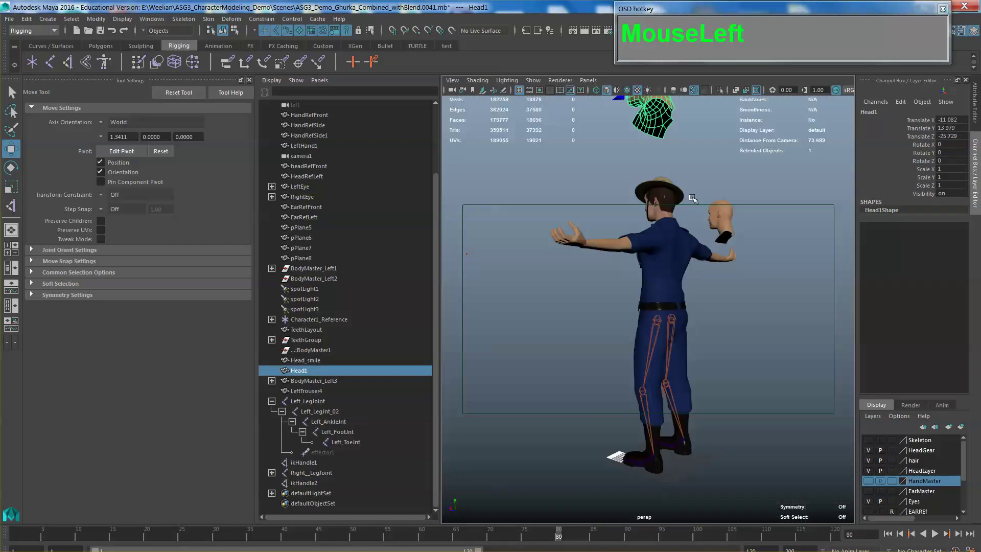
pyautogui.keyDown('alt'); pyautogui.moveTo(649, 217); pyautogui.dragTo(688, 199); pyautogui.keyUp('alt')
pyautogui.click(719, 195)
pyautogui.scroll(-5, 685, 219)
pyautogui.press('space')
pyautogui.moveTo(694, 293); pyautogui.dragTo(737, 295)
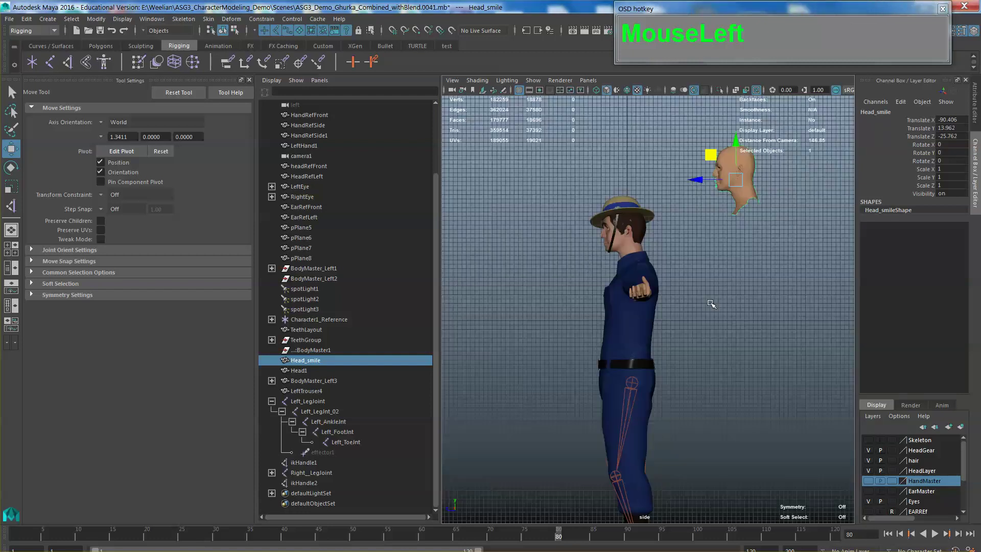
# - Start a spine joint chain in the side view with joints at the belt, the lower torso and the chest
pyautogui.keyDown('alt'); pyautogui.moveTo(656, 319); pyautogui.dragTo(680, 205, button='middle'); pyautogui.keyUp('alt')
pyautogui.scroll(3, 687, 274)
pyautogui.keyDown('alt'); pyautogui.moveTo(686, 250); pyautogui.dragTo(685, 371, button='middle'); pyautogui.keyUp('alt')
pyautogui.scroll(2, 687, 372)
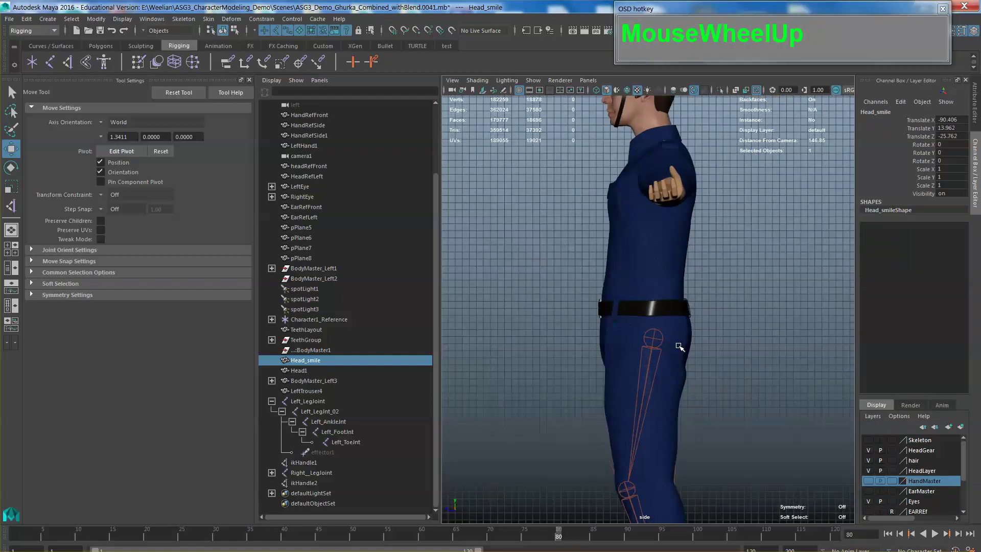
pyautogui.click(50, 63)
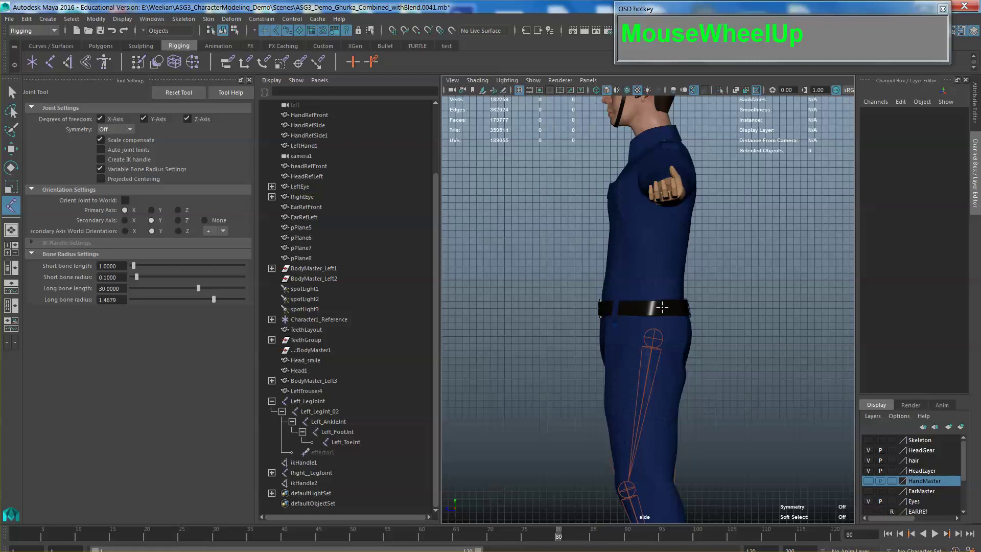
pyautogui.click(660, 307)
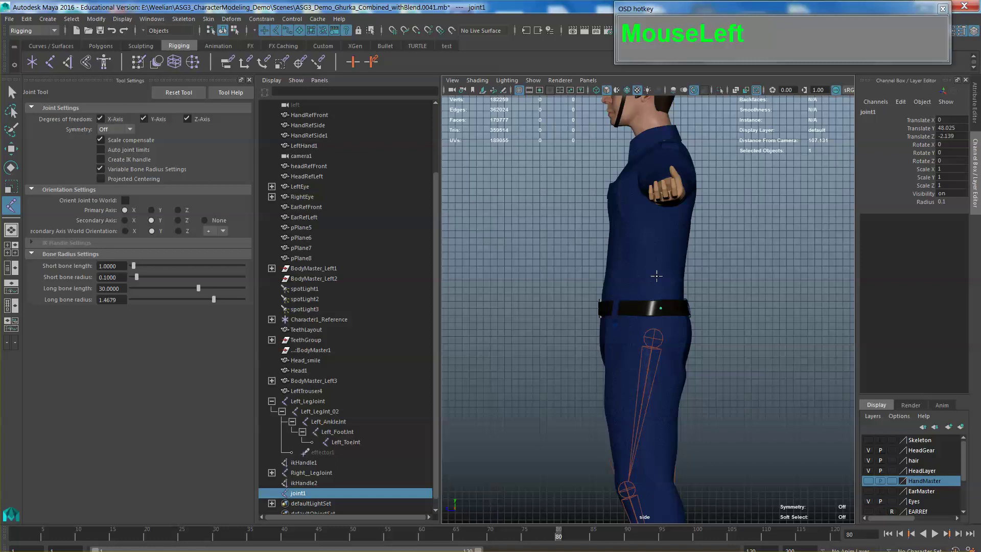
pyautogui.moveTo(657, 276); pyautogui.dragTo(656, 267)
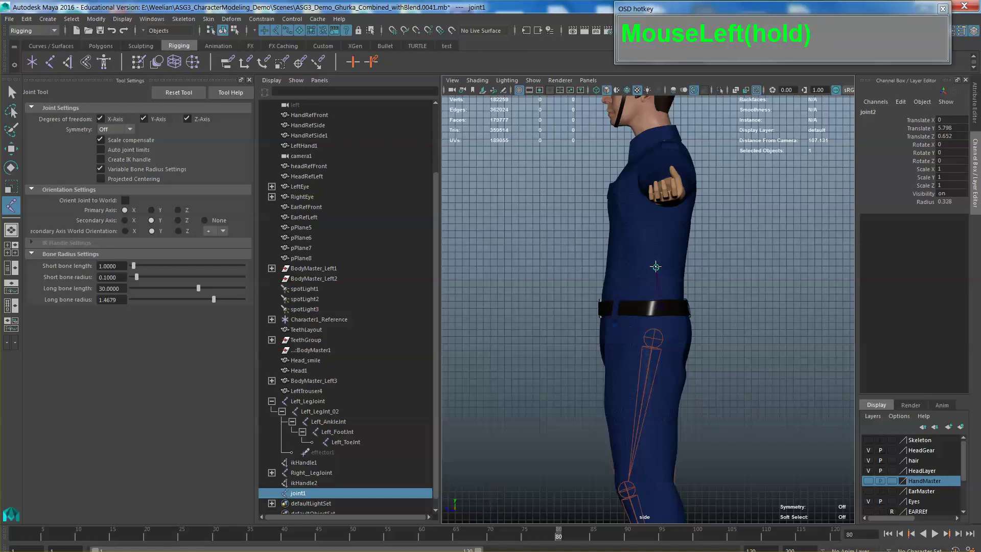
pyautogui.moveTo(656, 266); pyautogui.dragTo(656, 266)
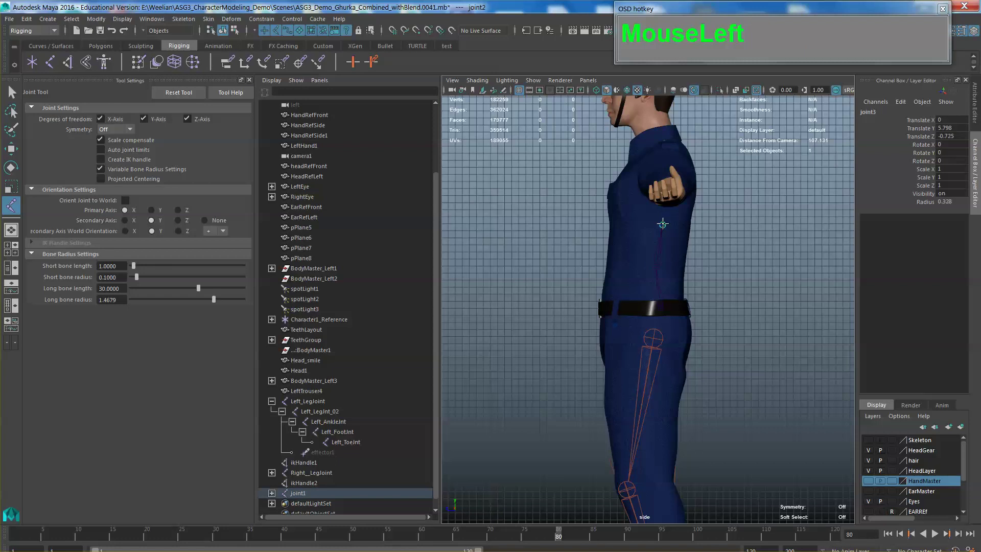
pyautogui.moveTo(658, 230); pyautogui.dragTo(659, 212)
# - Extend the spine chain with joints at the upper back, the top of the neck and the top of the hat, and finish it
pyautogui.moveTo(663, 153); pyautogui.dragTo(669, 157)
pyautogui.keyDown('alt'); pyautogui.moveTo(652, 115); pyautogui.dragTo(651, 198, button='middle'); pyautogui.keyUp('alt')
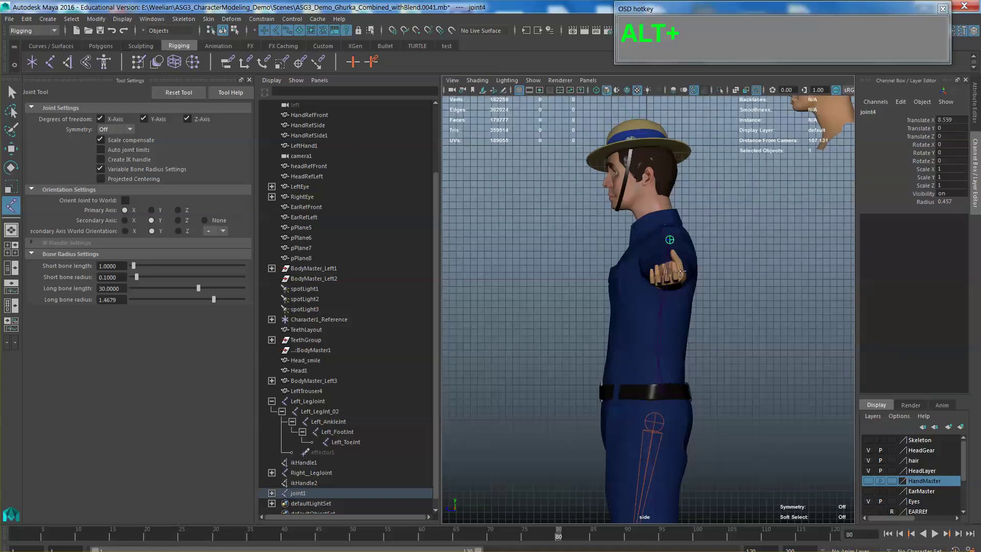
pyautogui.moveTo(651, 199); pyautogui.dragTo(653, 201)
pyautogui.keyDown('alt'); pyautogui.moveTo(644, 161); pyautogui.dragTo(654, 207, button='middle'); pyautogui.keyUp('alt')
pyautogui.moveTo(655, 207); pyautogui.dragTo(656, 173)
pyautogui.press('Return')
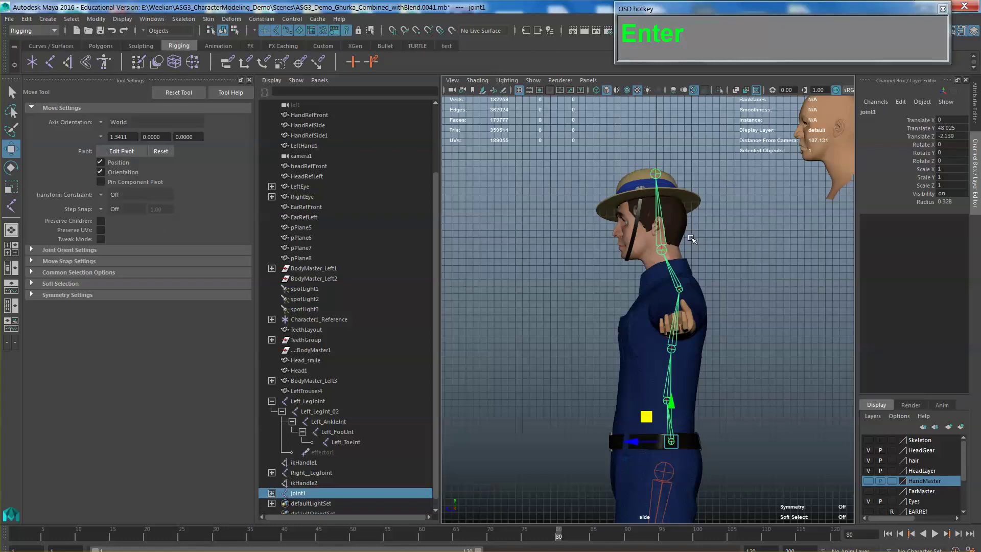
# - Check the spine chain in the perspective view and rename its root, joint1, as Spine_BaseJnt
pyautogui.keyDown('alt'); pyautogui.moveTo(654, 216); pyautogui.dragTo(697, 276); pyautogui.keyUp('alt')
pyautogui.press('space')
pyautogui.keyDown('alt'); pyautogui.moveTo(667, 307); pyautogui.dragTo(671, 276); pyautogui.keyUp('alt')
pyautogui.scroll(3, 726, 296)
pyautogui.keyDown('alt'); pyautogui.moveTo(670, 276); pyautogui.dragTo(688, 346, button='middle'); pyautogui.keyUp('alt')
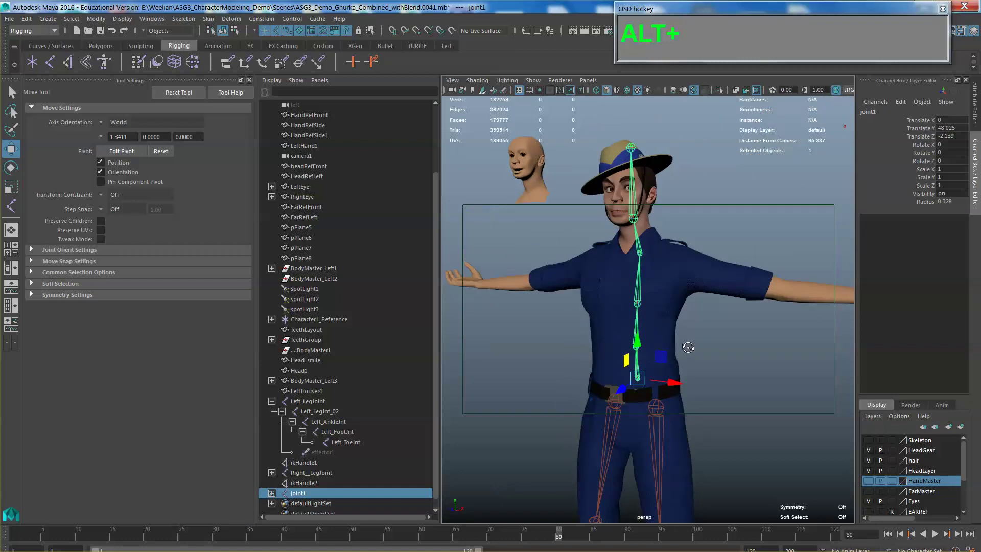
pyautogui.keyDown('alt'); pyautogui.moveTo(688, 346); pyautogui.dragTo(659, 353); pyautogui.keyUp('alt')
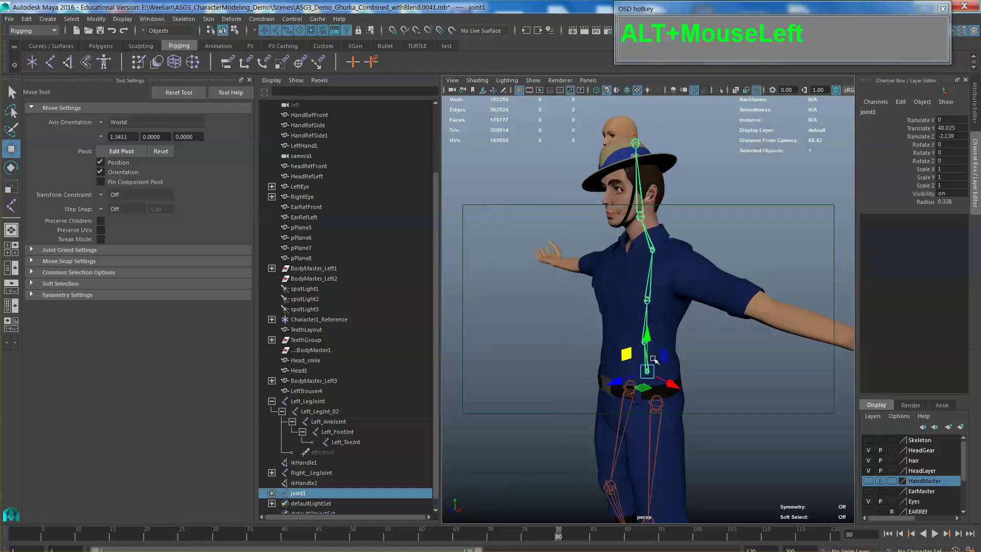
pyautogui.doubleClick(310, 493)
pyautogui.write('Spine')
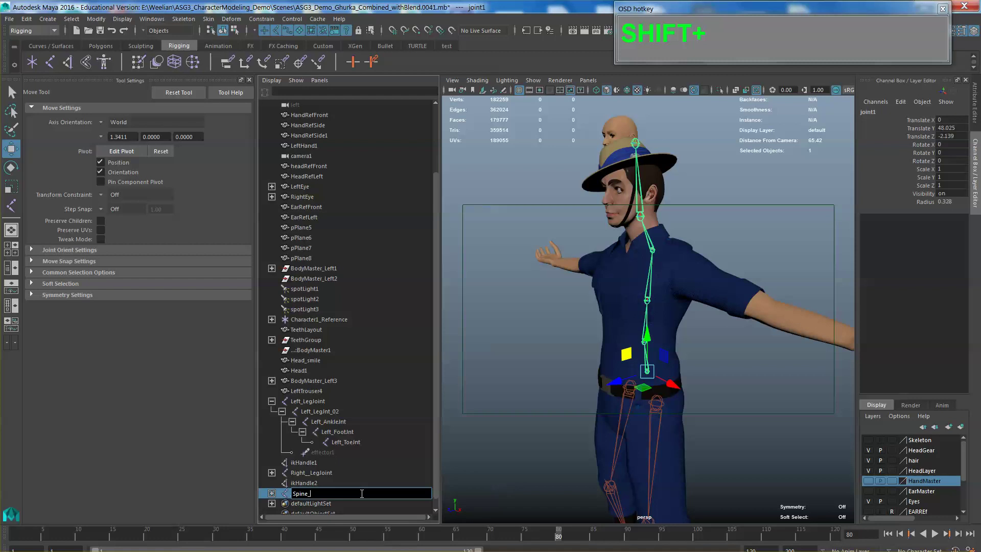
pyautogui.write('_BaseJnt')
# - Expand the Spine_BaseJnt hierarchy in the Outliner down to joint6
pyautogui.click(272, 493)
pyautogui.scroll(-2, 291, 489)
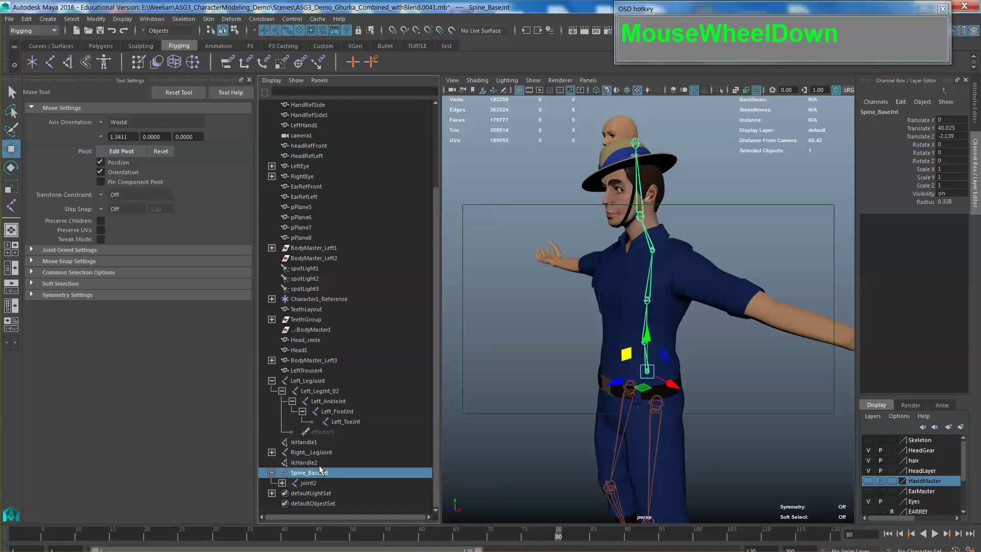
pyautogui.click(292, 493)
pyautogui.scroll(-1, 302, 489)
pyautogui.click(302, 492)
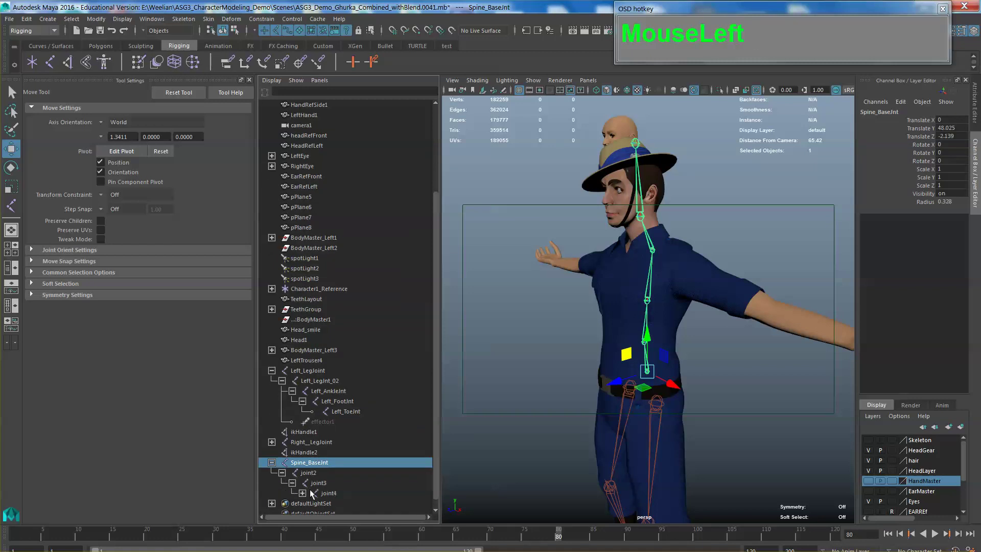
pyautogui.scroll(-2, 306, 494)
pyautogui.click(313, 482)
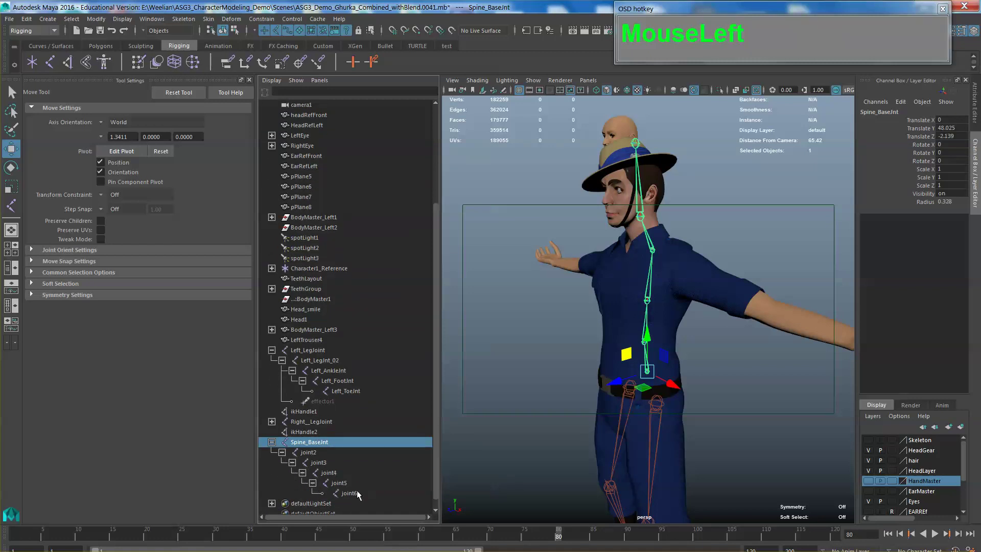
# - Rename the second spine joint, joint2, as Spine_02_Jnt
pyautogui.click(313, 452)
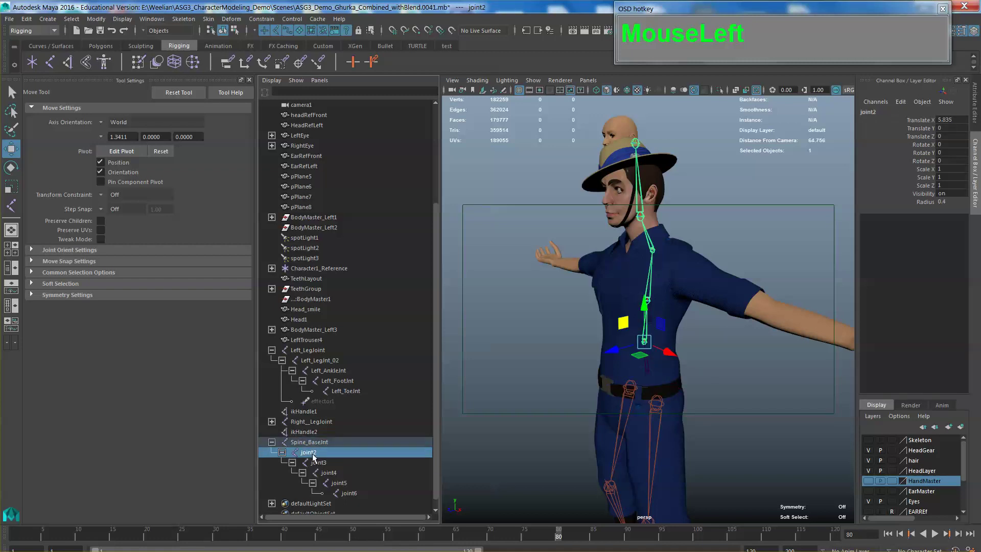
pyautogui.doubleClick(313, 455)
pyautogui.write('Spine')
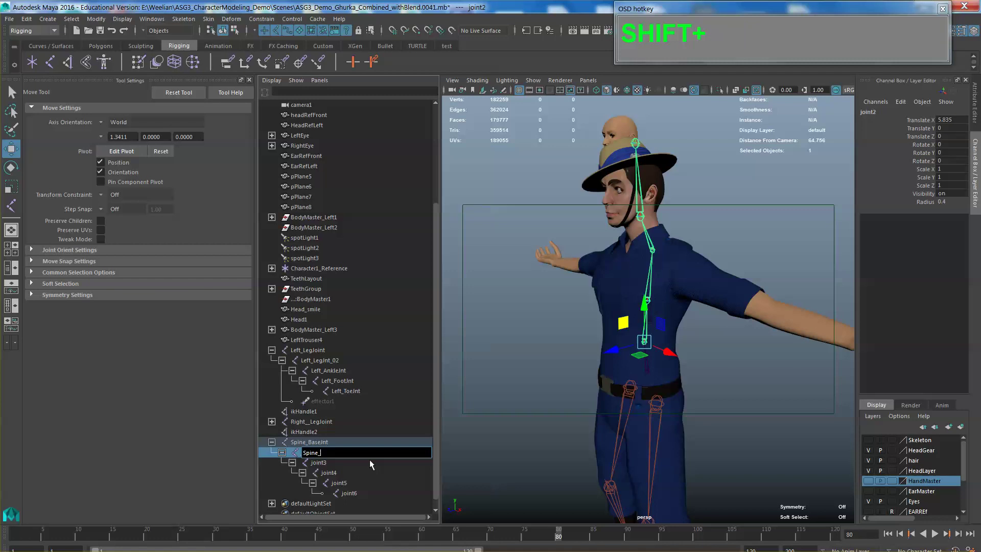
pyautogui.write('_J')
pyautogui.press('BackSpace')
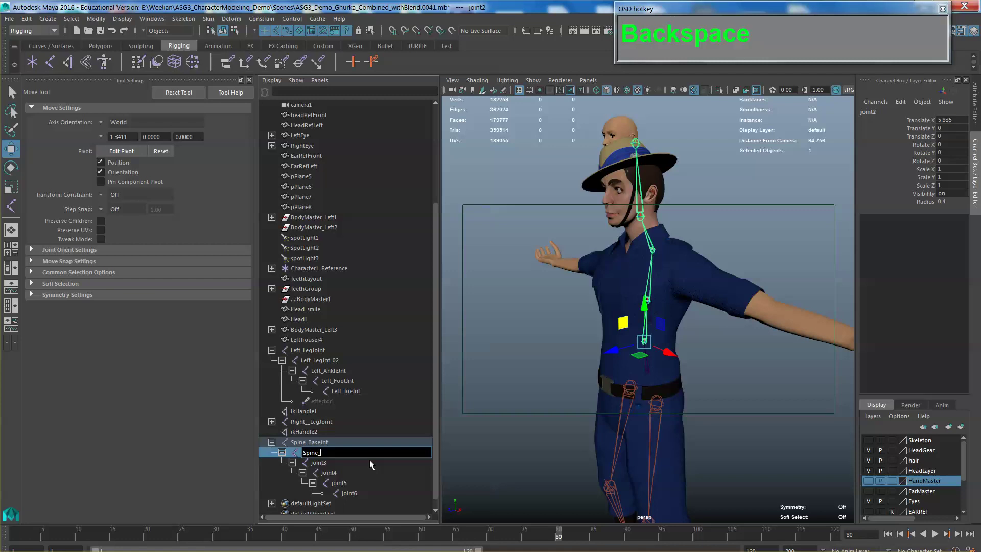
pyautogui.write('02')
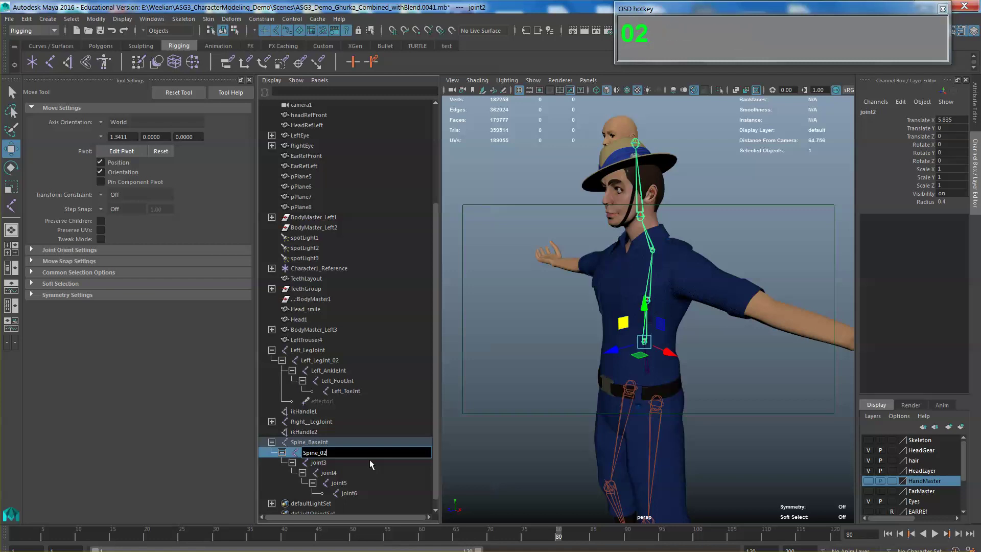
pyautogui.write('_J')
pyautogui.press('BackSpace')
pyautogui.write('Jnt')
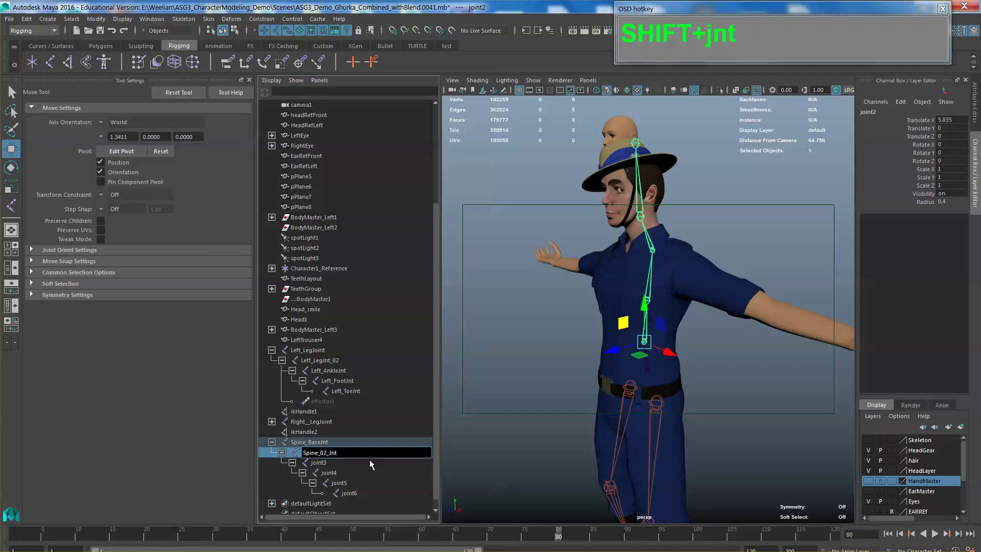
# - Rename the third spine joint, joint3, as Spine_03_Jnt
pyautogui.click(321, 463)
pyautogui.doubleClick(322, 463)
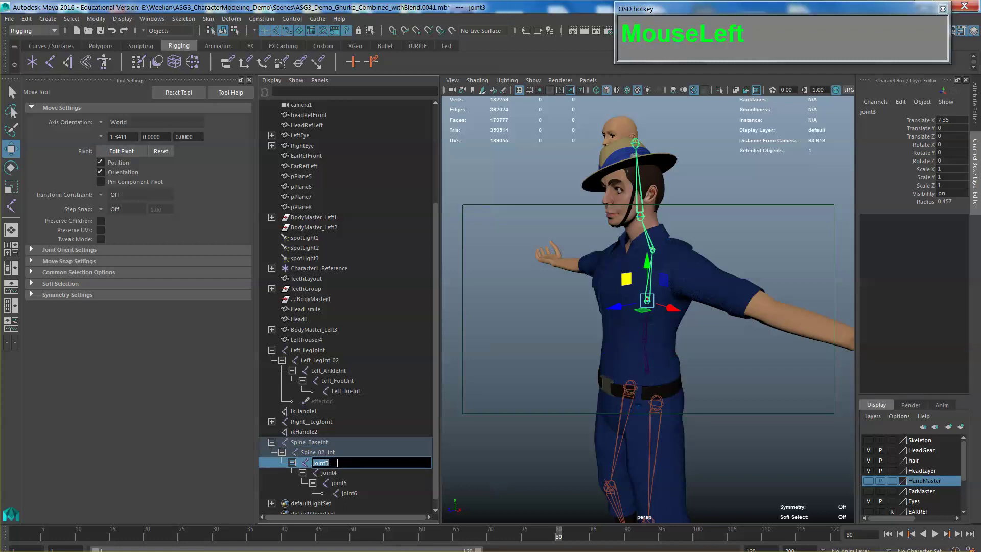
pyautogui.write('Spine')
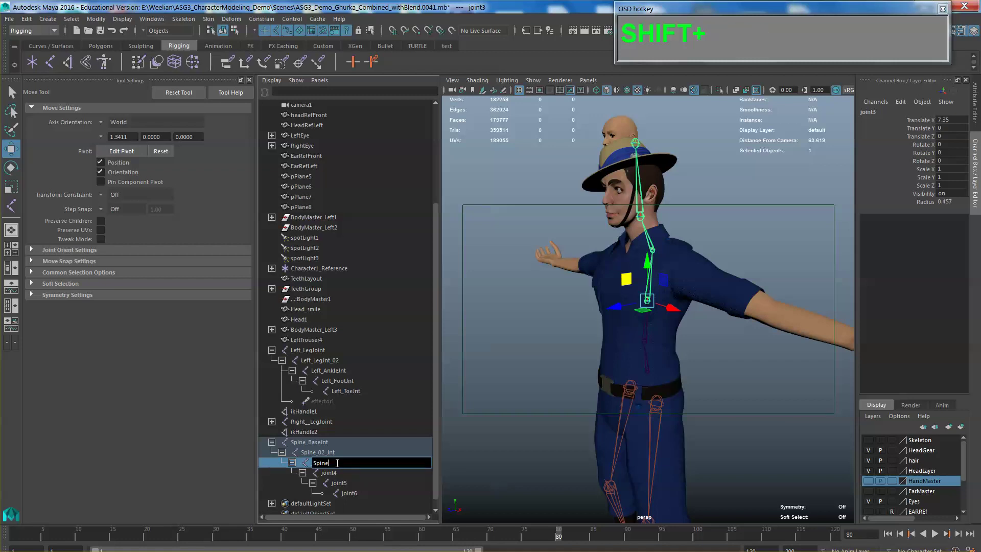
pyautogui.write('_03')
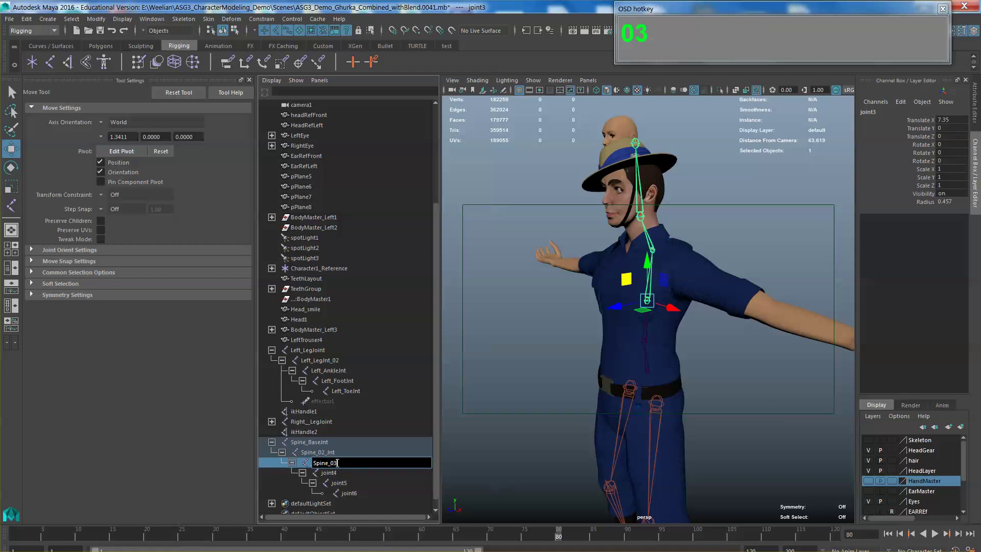
pyautogui.write('_jnt')
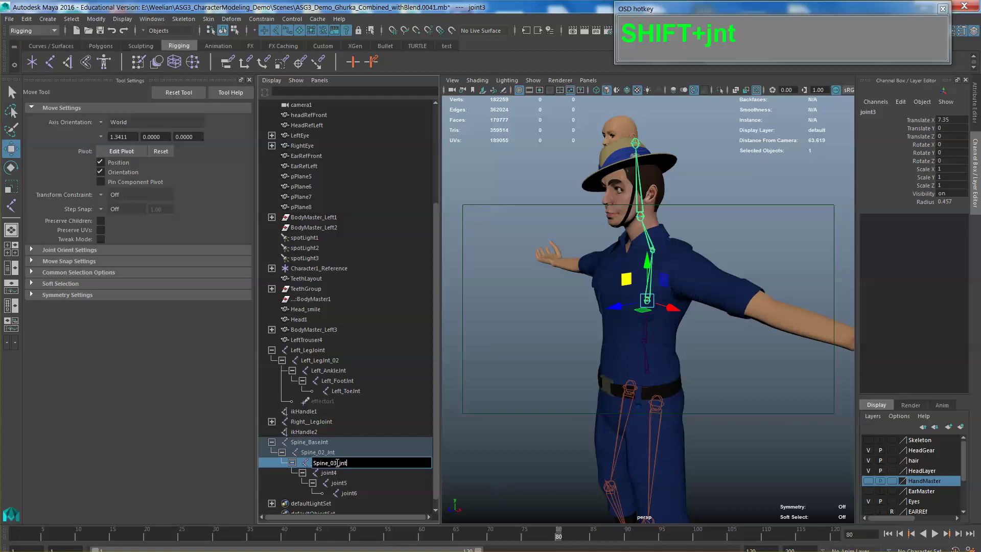
# - Rename joint4, the neck joint at the top of the spine chain, as Neck_Jnt
pyautogui.click(328, 473)
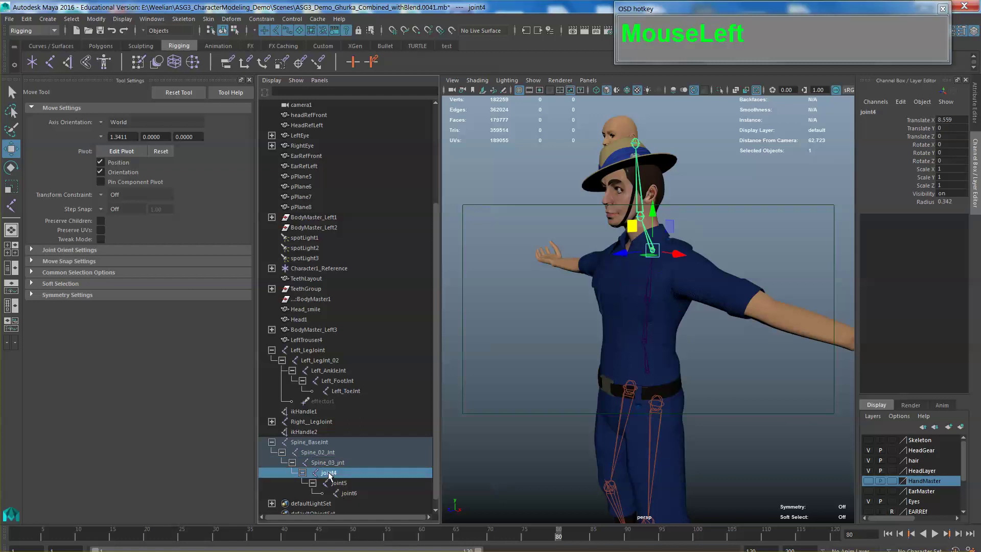
pyautogui.doubleClick(330, 475)
pyautogui.write('Neck')
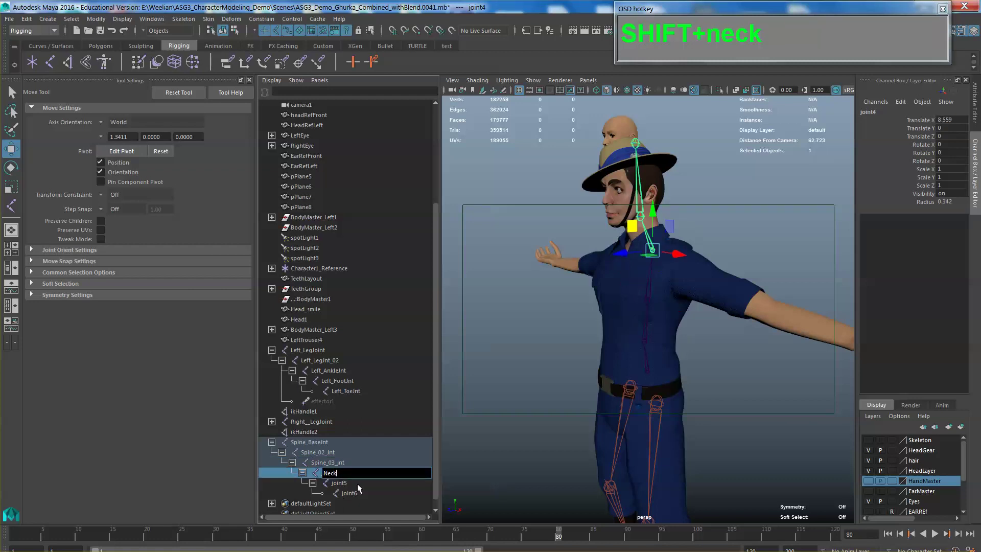
pyautogui.write('_Jnt')
# - Rename joint5, the head joint below Neck_Jnt in the hierarchy, as Head_Jnt
pyautogui.click(341, 484)
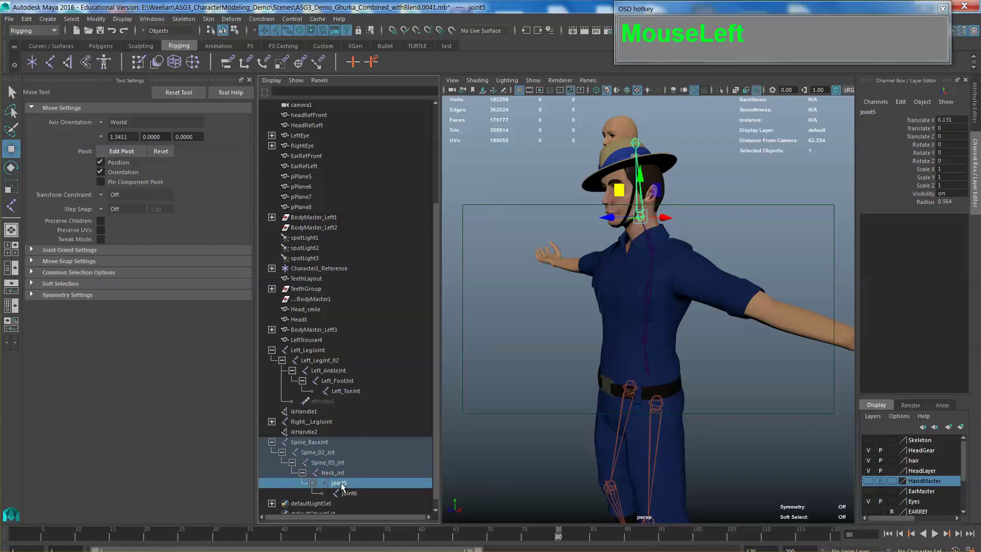
pyautogui.doubleClick(341, 484)
pyautogui.write('Hea')
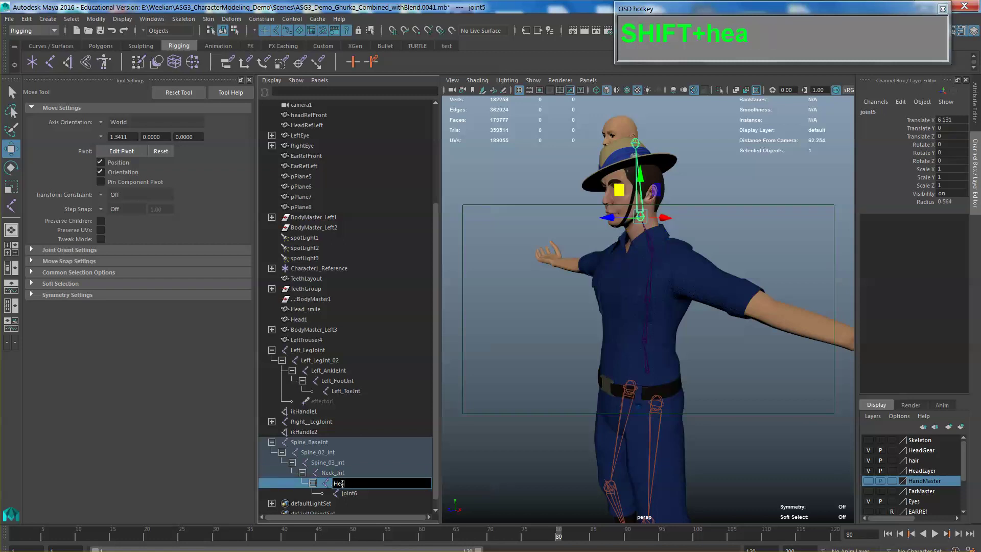
pyautogui.write('d_Jnt')
# - Rename joint6, the last joint of the spine-to-head chain, as HeatTip_Jnt
pyautogui.click(352, 493)
pyautogui.doubleClick(352, 493)
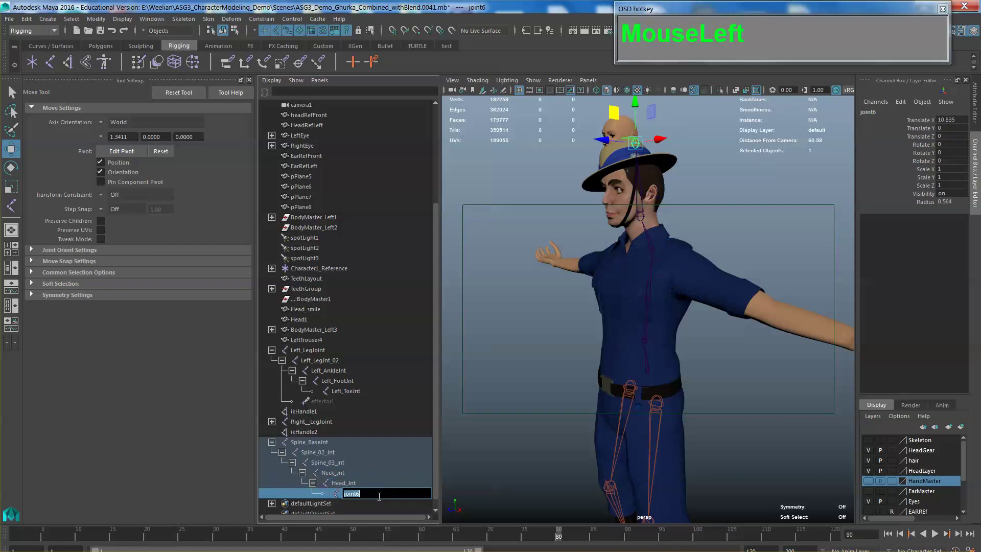
pyautogui.write('HeatTip')
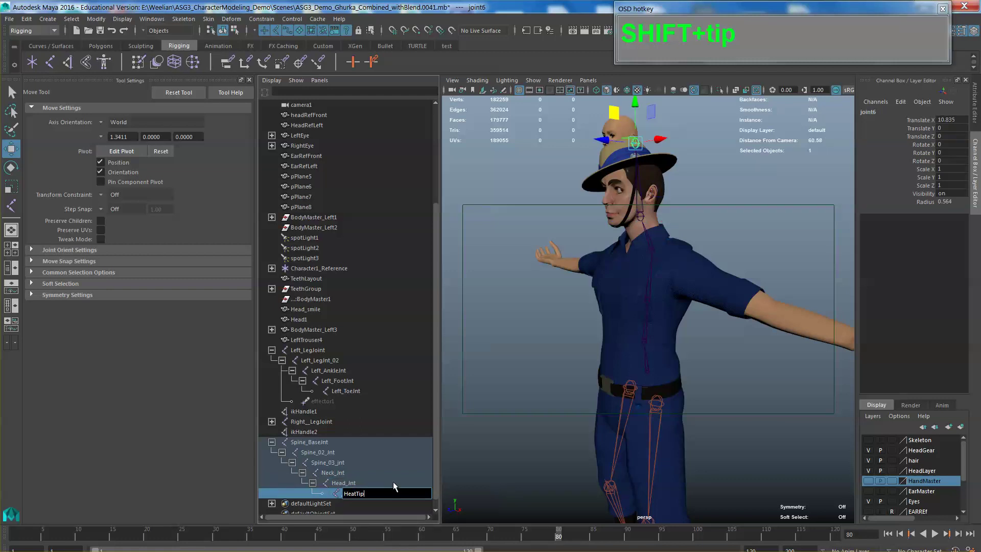
pyautogui.write('_Jnt')
pyautogui.press('Return')
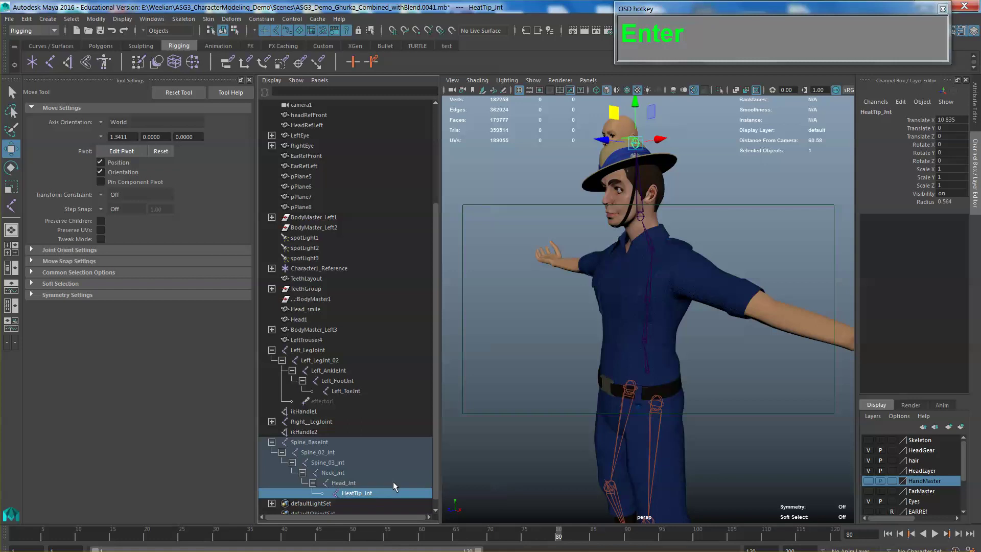
# - Select Spine_BaseJnt and examine the whole spine chain and the character's left arm in the front view
pyautogui.scroll(-1, 409, 420)
pyautogui.click(316, 454)
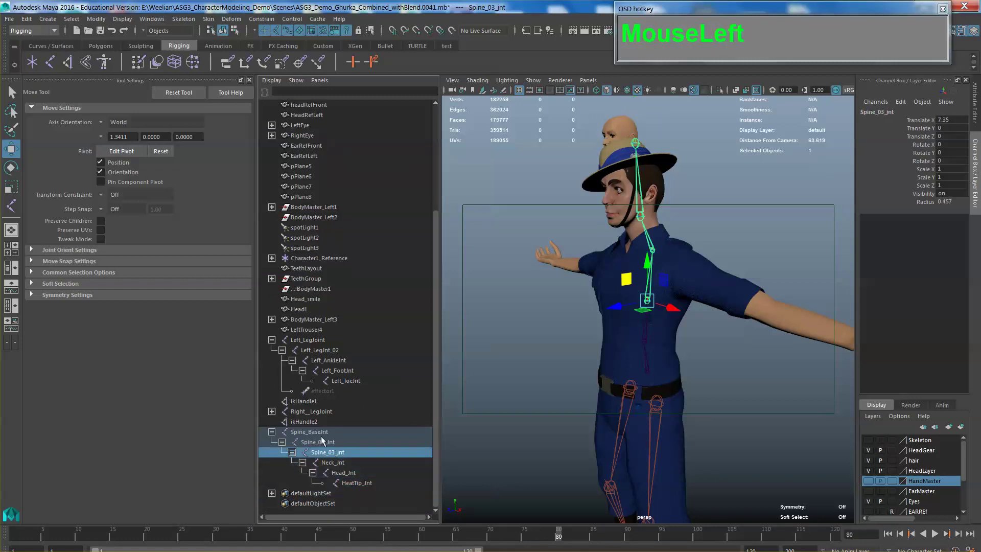
pyautogui.click(317, 434)
pyautogui.keyDown('alt'); pyautogui.moveTo(691, 372); pyautogui.dragTo(749, 366); pyautogui.keyUp('alt')
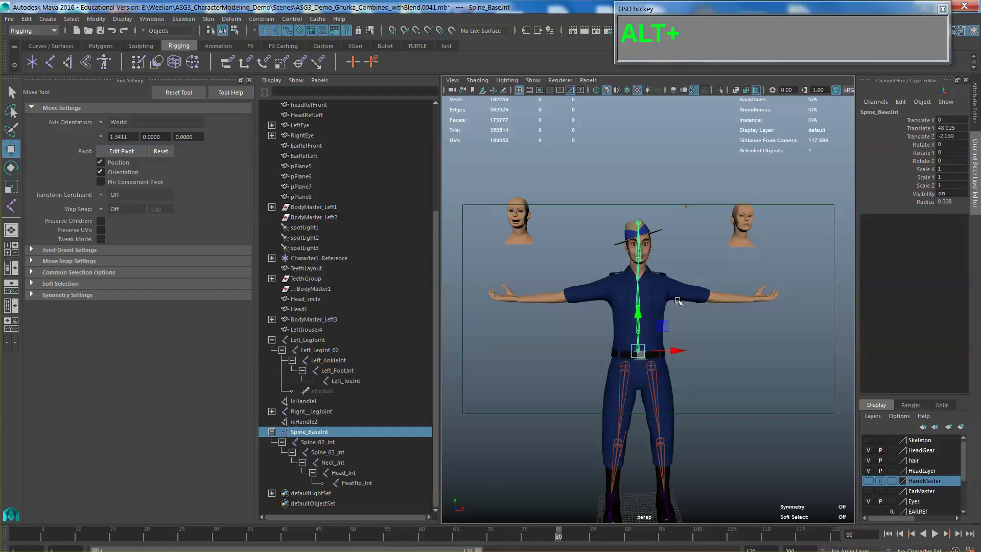
pyautogui.press('space')
pyautogui.moveTo(698, 328); pyautogui.dragTo(700, 356)
pyautogui.keyDown('alt'); pyautogui.scroll(-3, 691, 332); pyautogui.keyUp('alt')
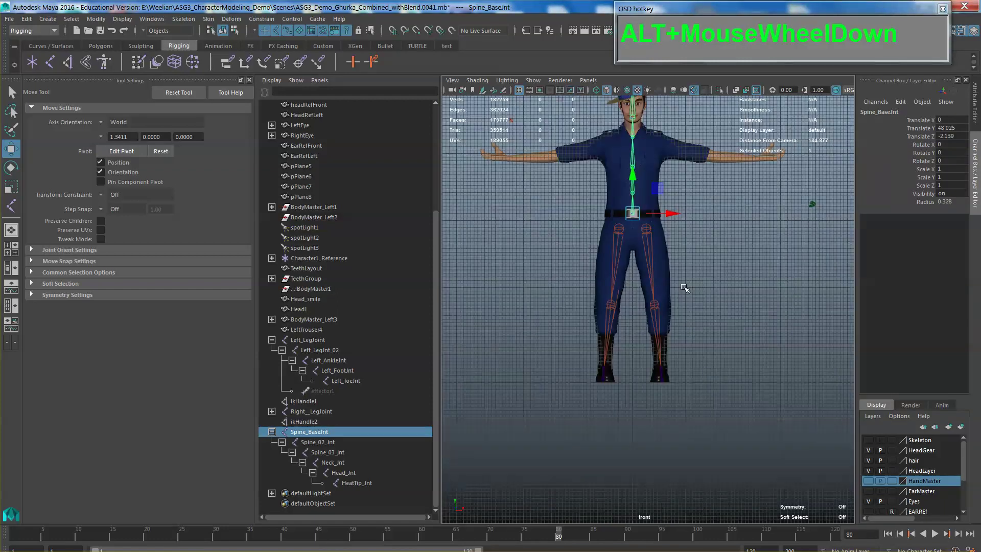
pyautogui.scroll(3, 690, 332)
pyautogui.keyDown('alt'); pyautogui.moveTo(680, 378); pyautogui.dragTo(551, 400, button='middle'); pyautogui.keyUp('alt')
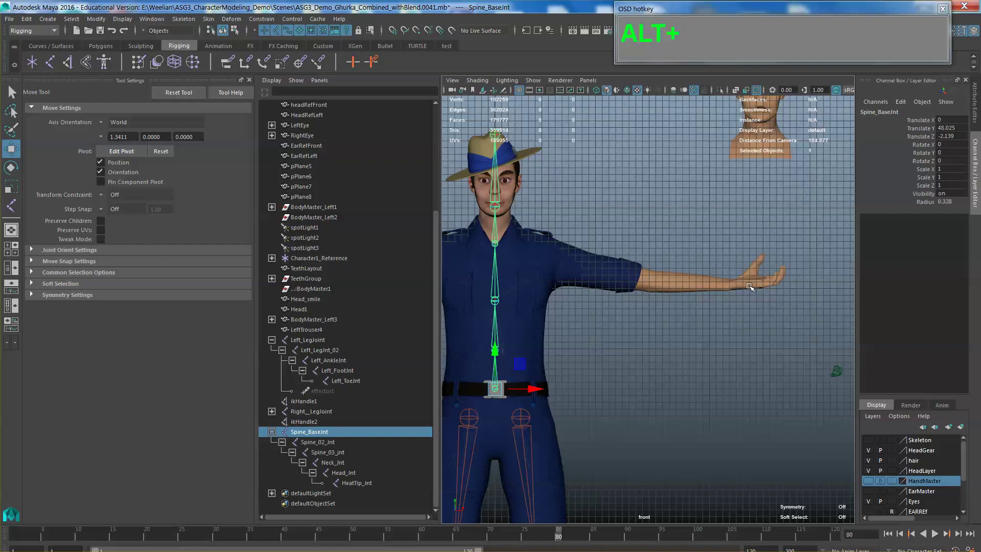
pyautogui.scroll(-2, 718, 250)
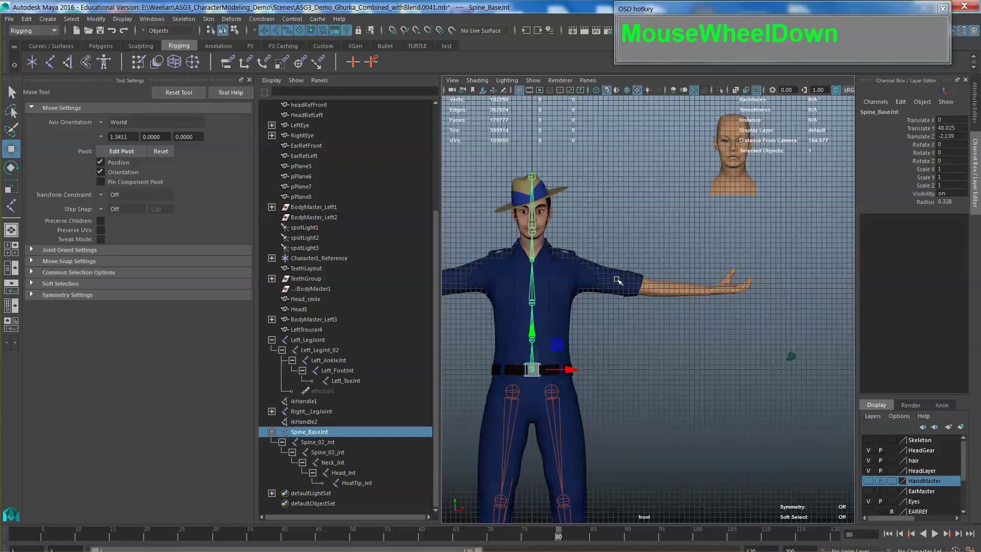
pyautogui.scroll(2, 622, 294)
pyautogui.keyDown('alt'); pyautogui.moveTo(622, 293); pyautogui.dragTo(605, 236, button='middle'); pyautogui.keyUp('alt')
pyautogui.scroll(-2, 570, 254)
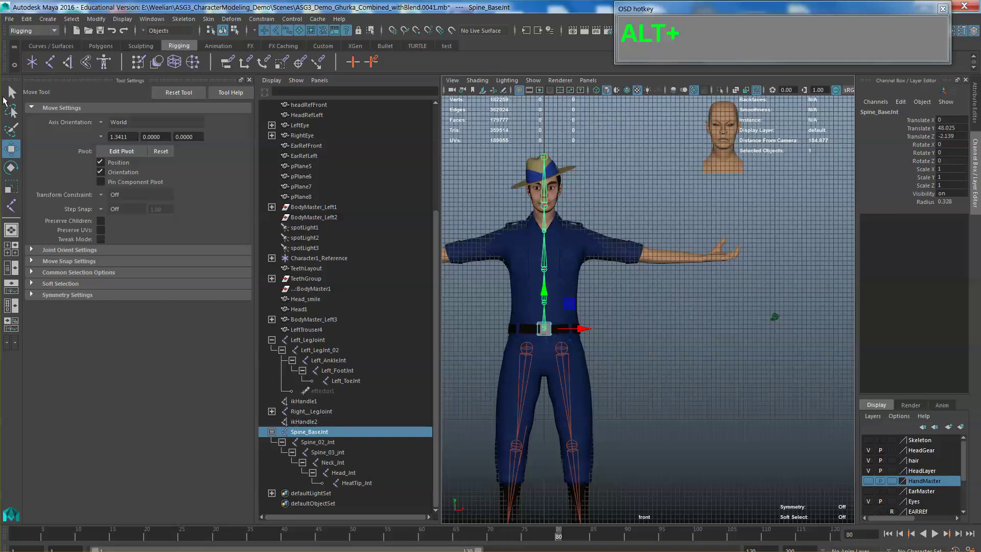
# - Draw a four-joint chain with the Joint tool along the character's left arm, from clavicle through shoulder and elbow to wrist
pyautogui.click(54, 62)
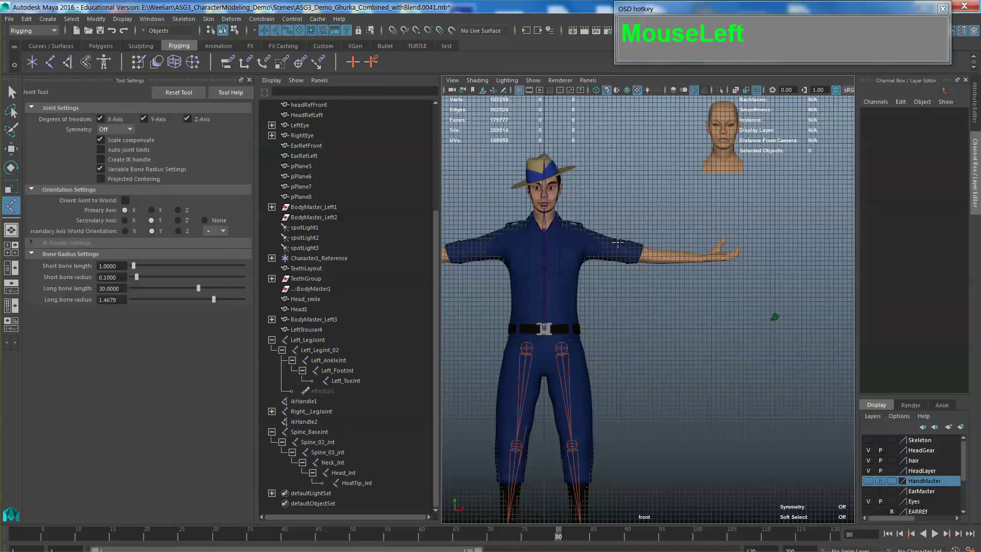
pyautogui.click(559, 249)
pyautogui.click(584, 239)
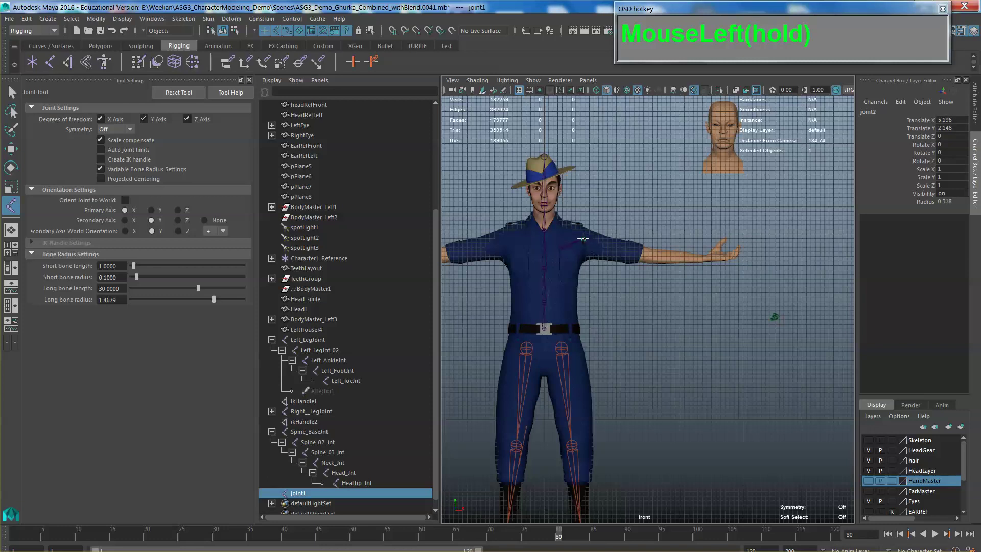
pyautogui.moveTo(582, 240); pyautogui.dragTo(583, 241)
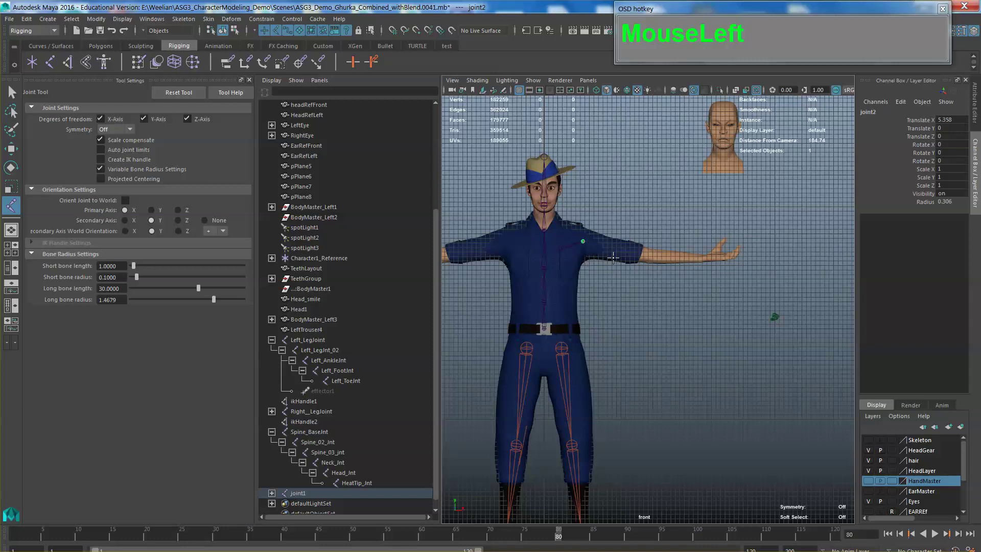
pyautogui.moveTo(637, 255); pyautogui.dragTo(642, 254)
pyautogui.moveTo(703, 258); pyautogui.dragTo(702, 258)
pyautogui.press('Return')
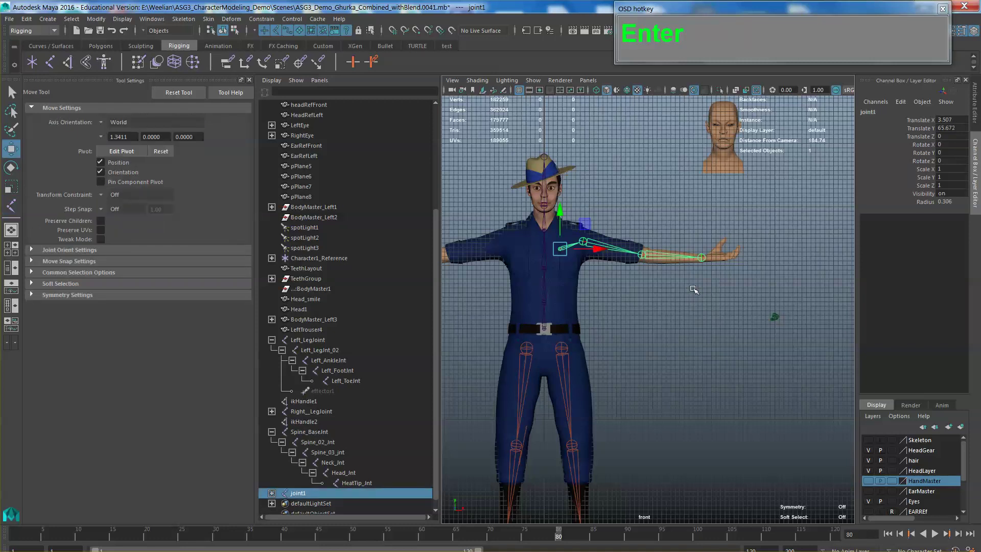
pyautogui.click(687, 293)
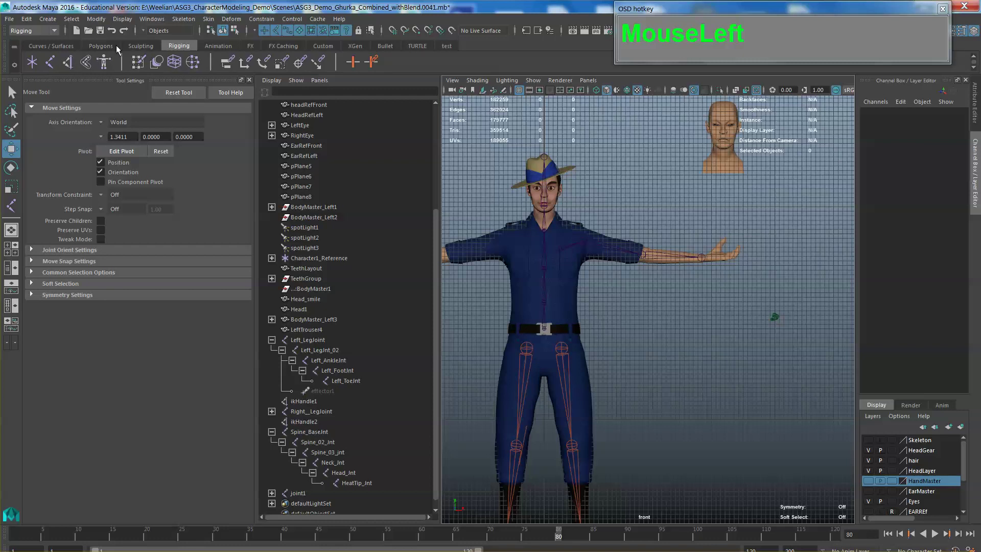
# - Create an IK handle with the Rotate-Plane Solver from the left shoulder joint to the left wrist joint
pyautogui.click(188, 20)
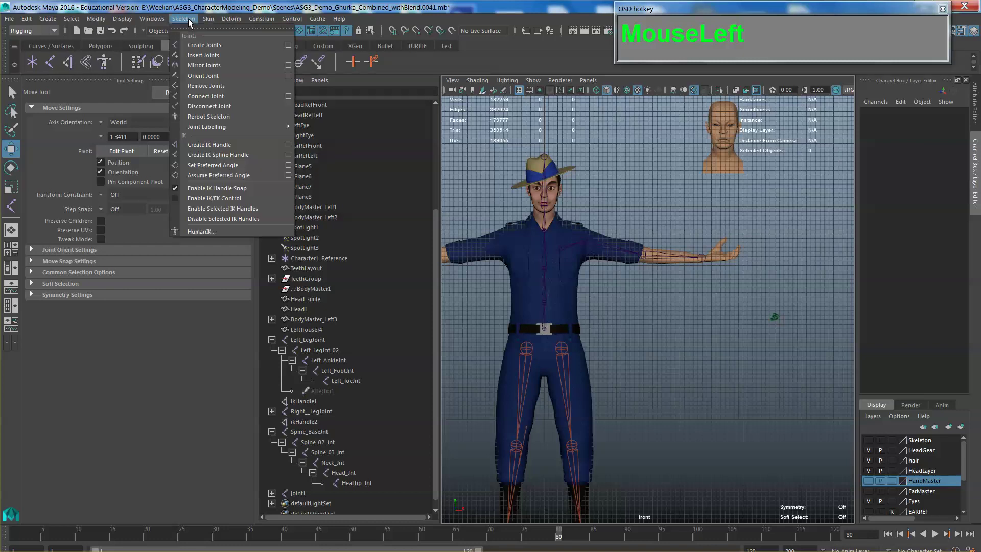
pyautogui.click(286, 145)
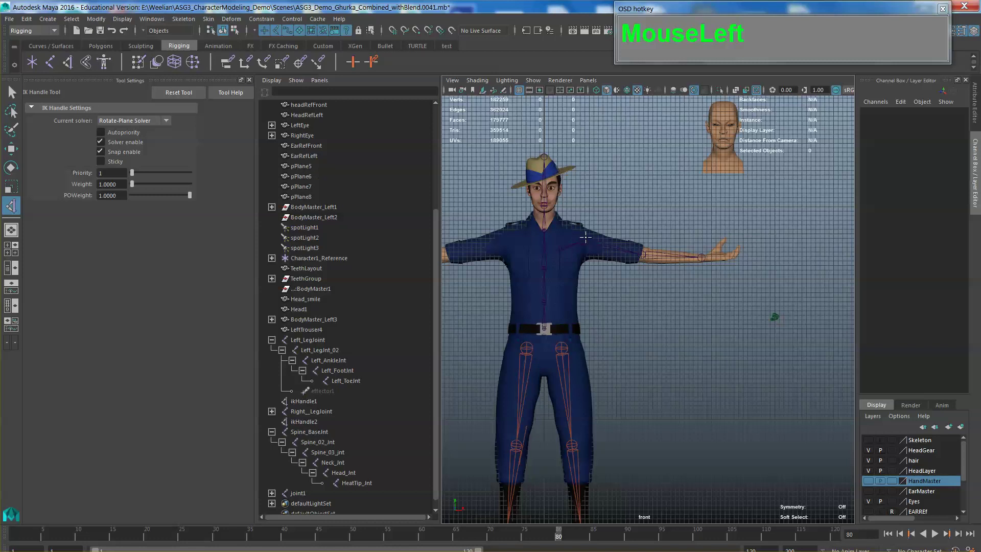
pyautogui.scroll(2, 600, 249)
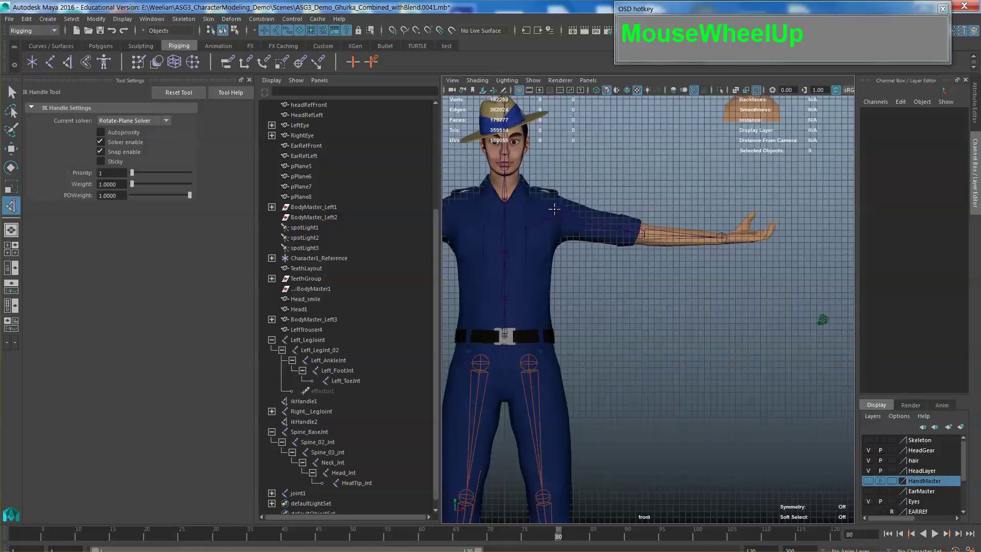
pyautogui.keyDown('alt'); pyautogui.moveTo(555, 217); pyautogui.dragTo(607, 249, button='middle'); pyautogui.keyUp('alt')
pyautogui.scroll(4, 604, 245)
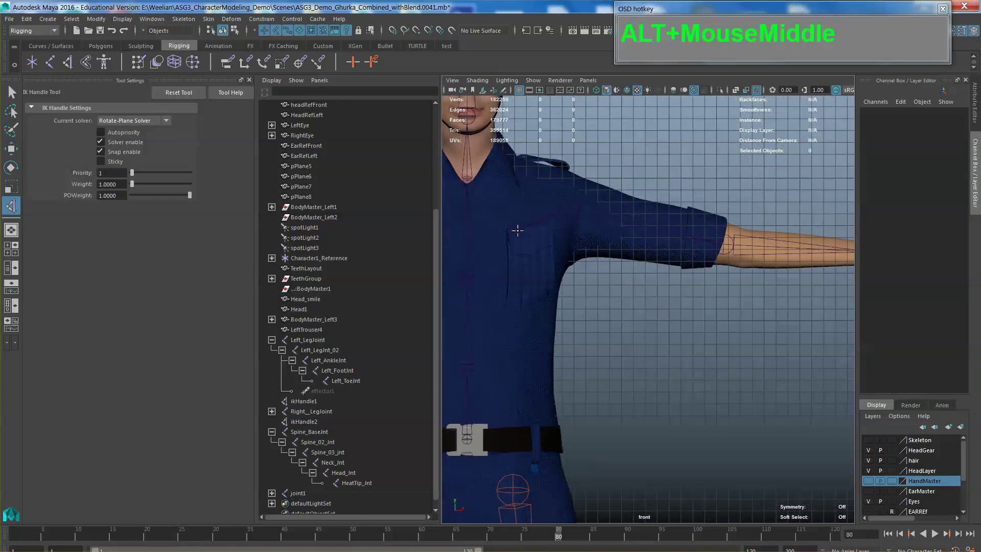
pyautogui.click(571, 210)
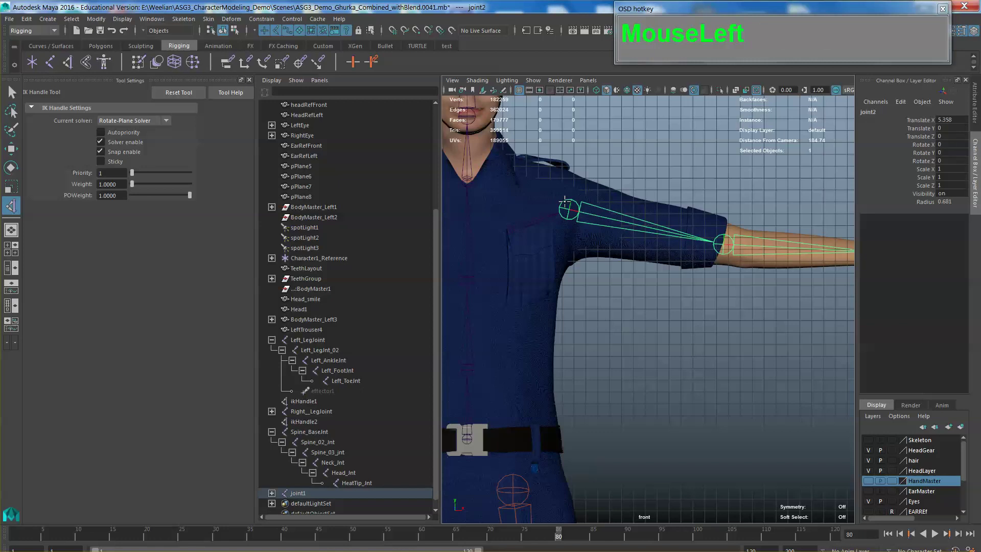
pyautogui.scroll(-2, 587, 214)
pyautogui.keyDown('alt'); pyautogui.moveTo(601, 216); pyautogui.dragTo(537, 216, button='middle'); pyautogui.keyUp('alt')
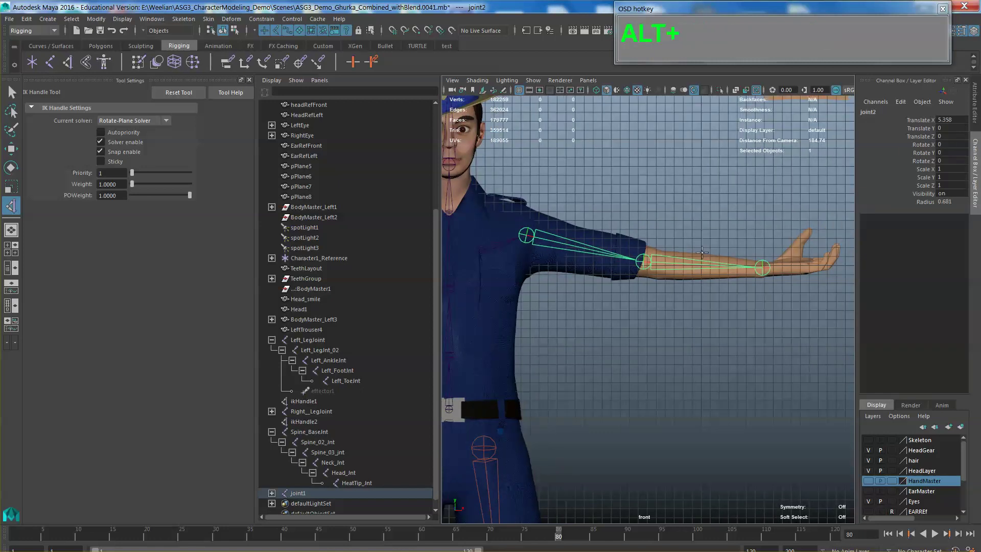
pyautogui.click(763, 268)
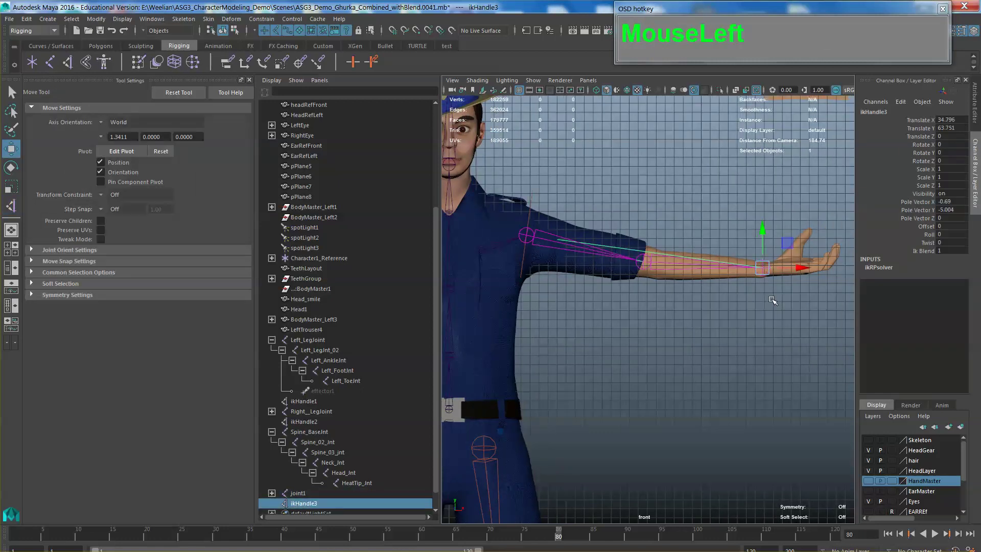
# - Test the left arm's IK by moving its handle up and inward, undo the move and clear the selection
pyautogui.scroll(-2, 772, 299)
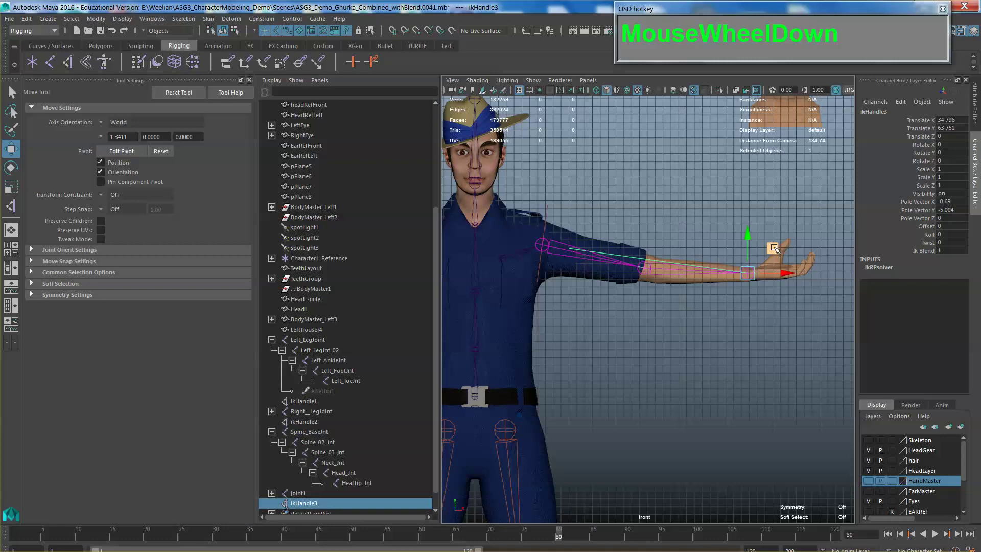
pyautogui.moveTo(774, 248); pyautogui.dragTo(763, 229)
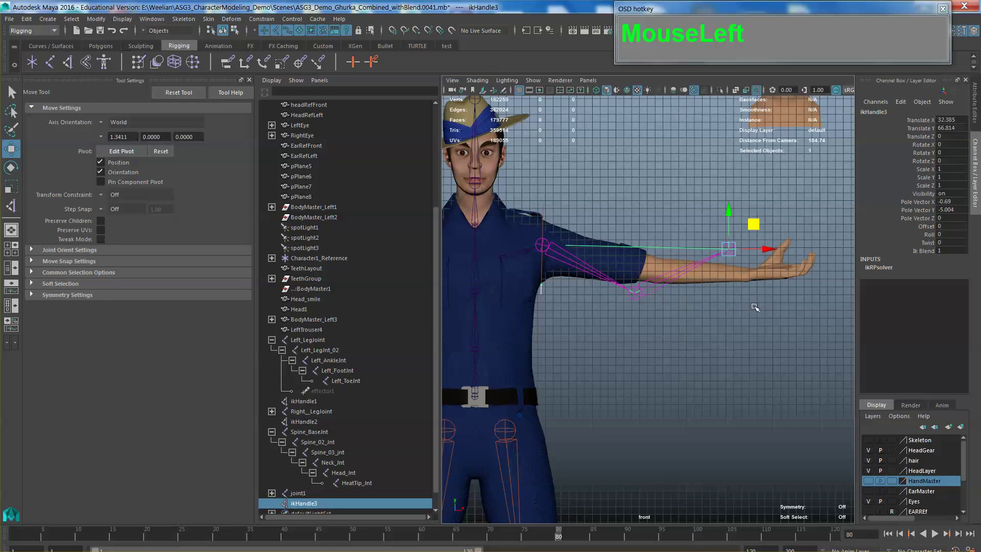
pyautogui.press('z')
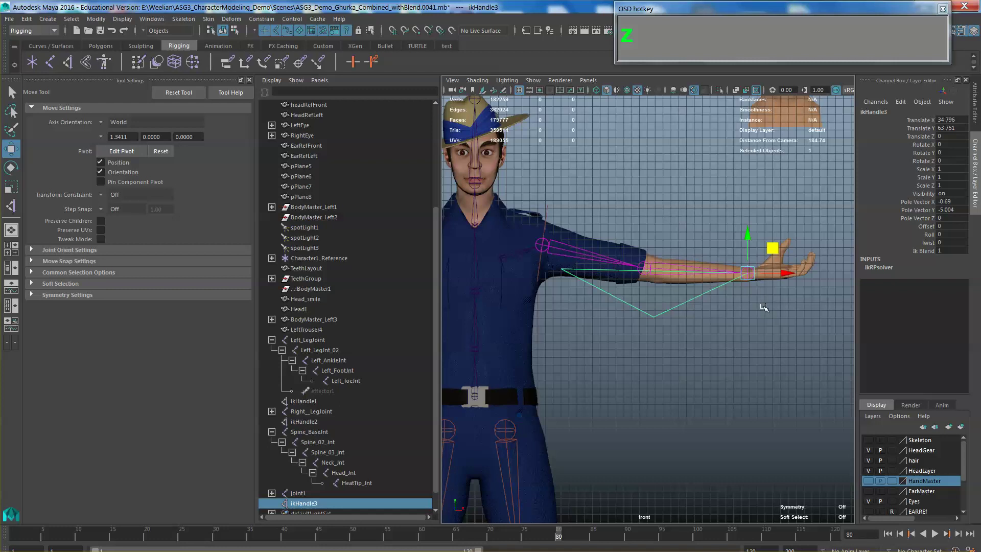
pyautogui.click(762, 306)
# - Rename joint1, the root of the left arm chain, as LeftClavicle_Jnt
pyautogui.keyDown('alt'); pyautogui.moveTo(762, 307); pyautogui.dragTo(678, 315, button='right'); pyautogui.keyUp('alt')
pyautogui.keyDown('alt'); pyautogui.moveTo(679, 315); pyautogui.dragTo(716, 307, button='middle'); pyautogui.keyUp('alt')
pyautogui.scroll(3, 716, 306)
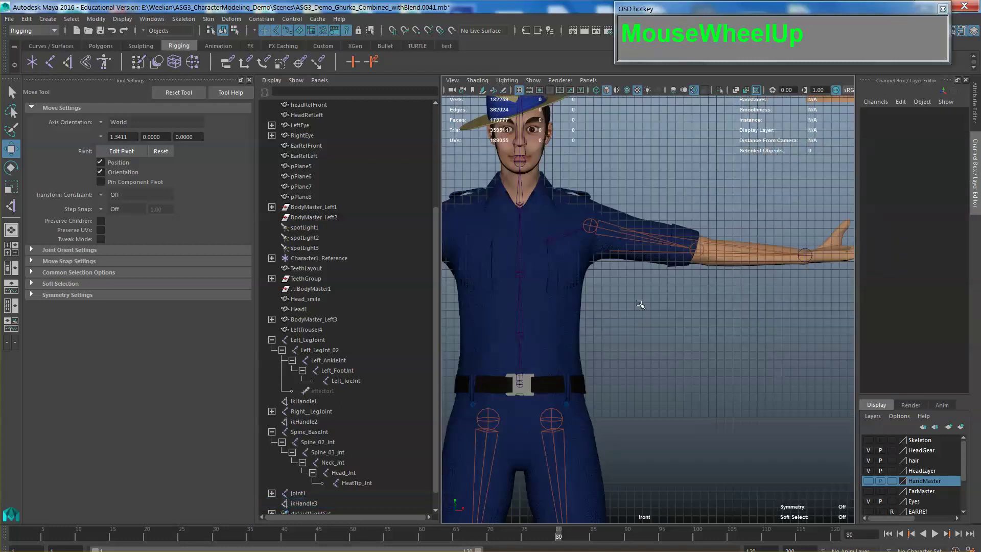
pyautogui.keyDown('alt'); pyautogui.moveTo(639, 304); pyautogui.dragTo(735, 307, button='middle'); pyautogui.keyUp('alt')
pyautogui.click(301, 493)
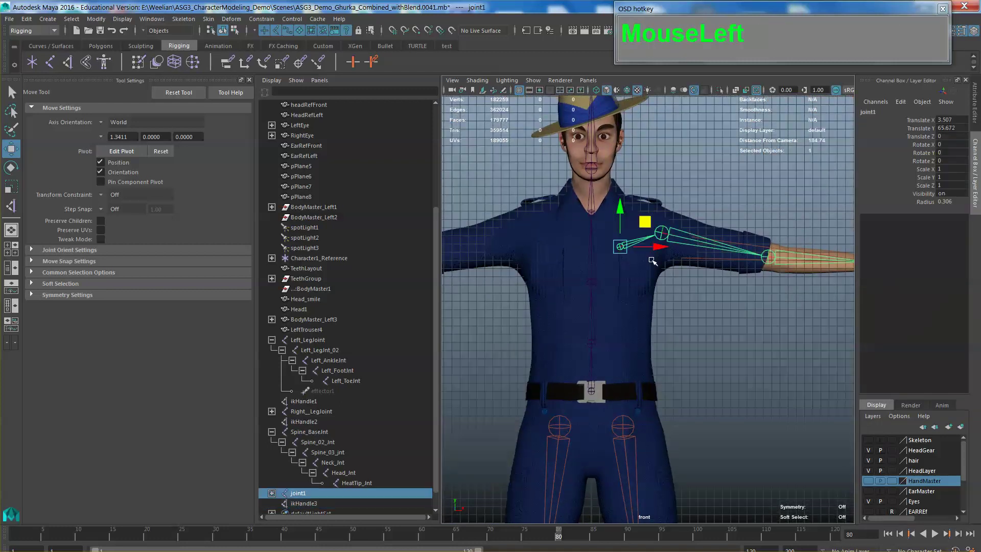
pyautogui.keyDown('alt'); pyautogui.scroll(-3, 644, 307); pyautogui.keyUp('alt')
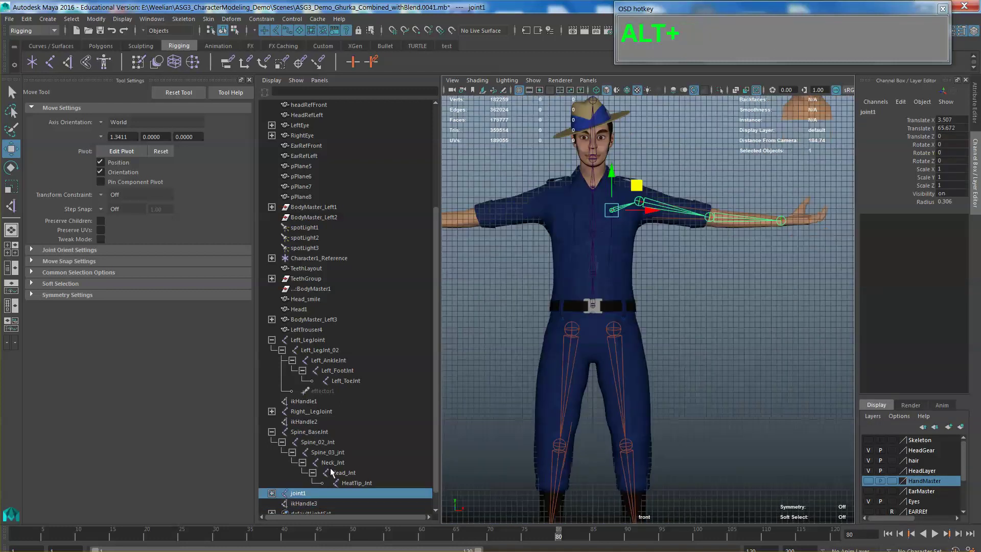
pyautogui.doubleClick(313, 494)
pyautogui.write('Cla')
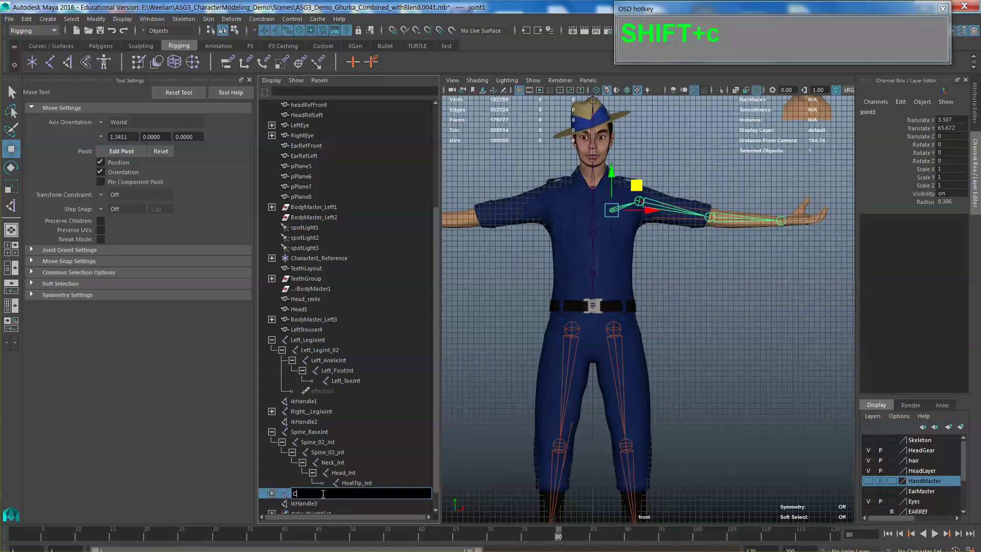
pyautogui.press('BackSpace')
pyautogui.press('BackSpace')
pyautogui.press('BackSpace')
pyautogui.write('LeftClavicle_Jnt')
# - Expand the left clavicle's hierarchy and rename its child joint2 as Left_UpperArmJnt
pyautogui.keyDown('shift'); pyautogui.click(272, 494); pyautogui.keyUp('shift')
pyautogui.scroll(-2, 294, 472)
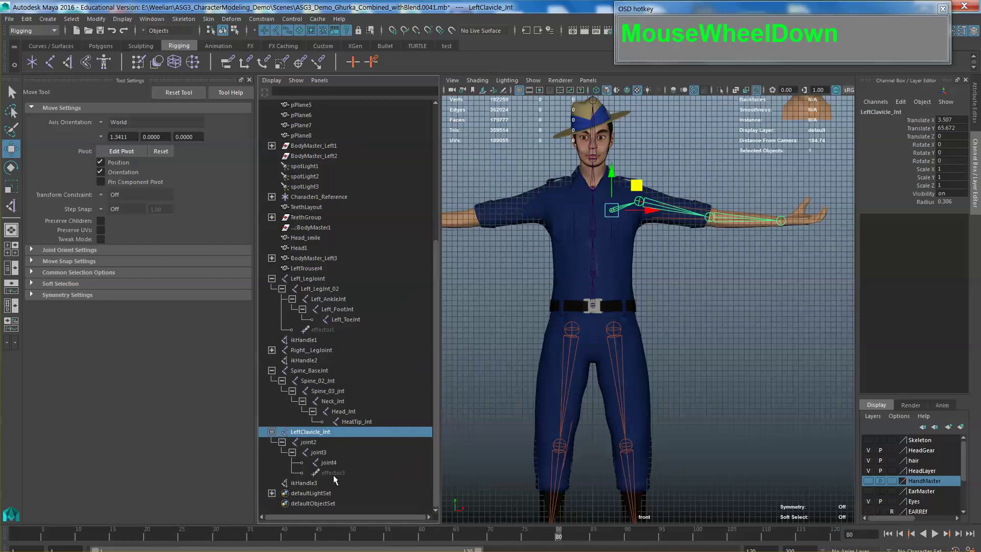
pyautogui.click(316, 443)
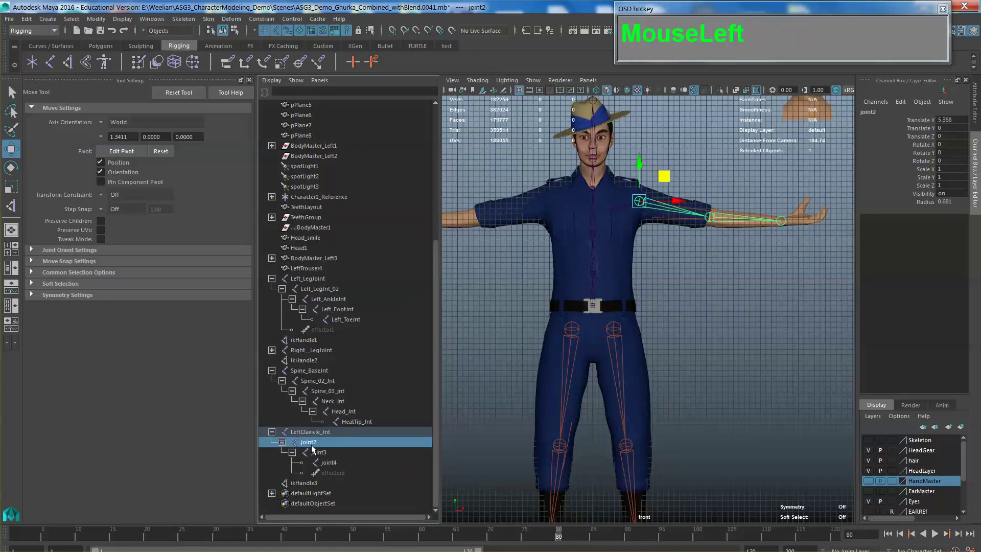
pyautogui.doubleClick(313, 445)
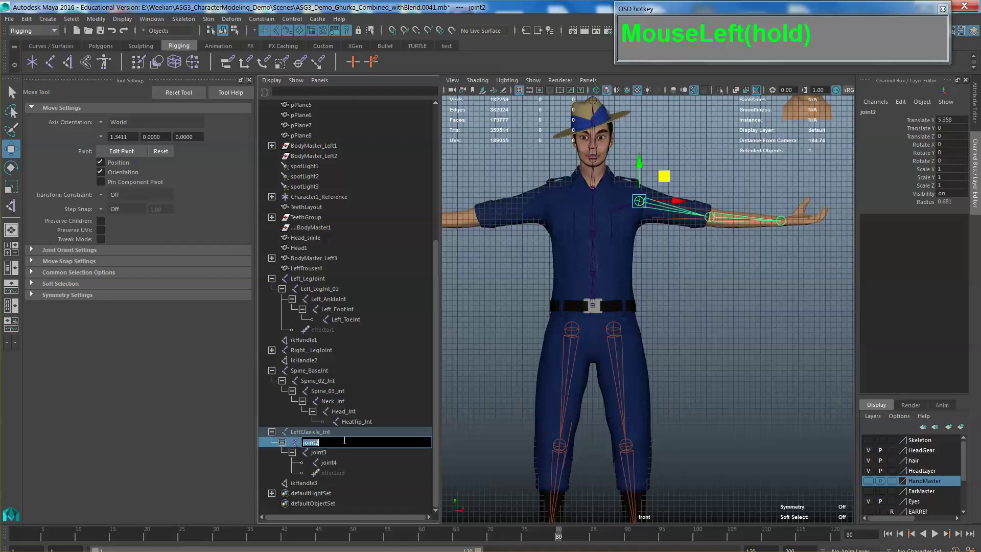
pyautogui.press('BackSpace')
pyautogui.write('Lef')
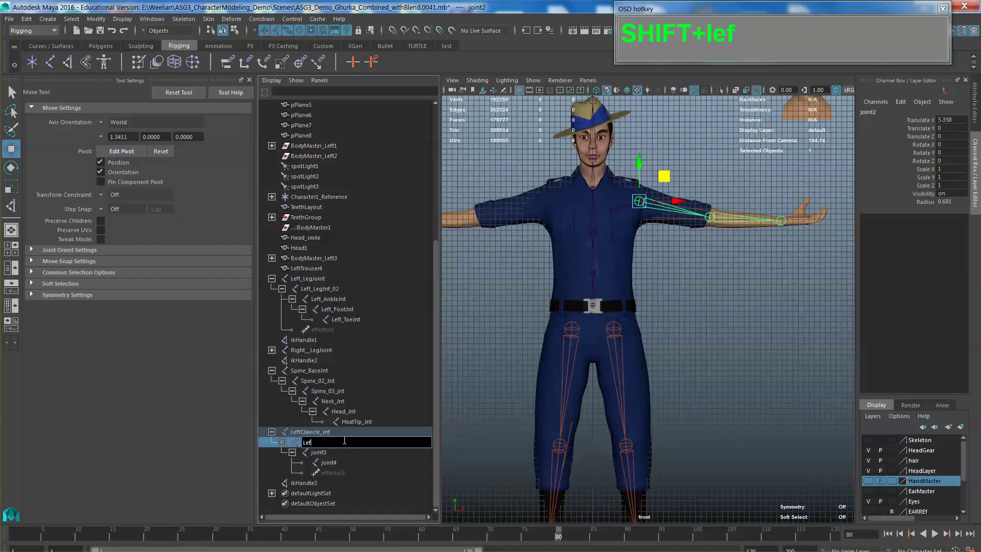
pyautogui.write('tUpper')
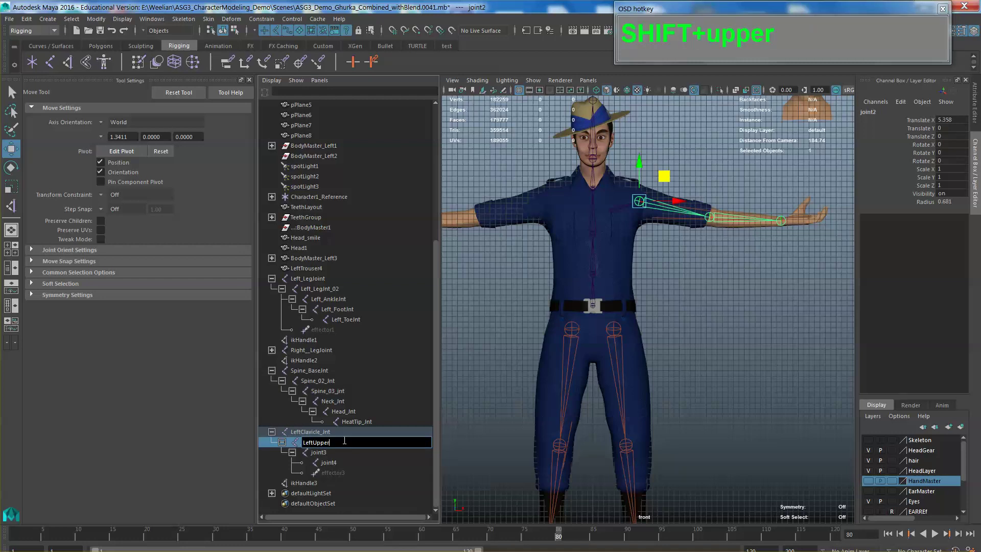
pyautogui.write('ArmJ')
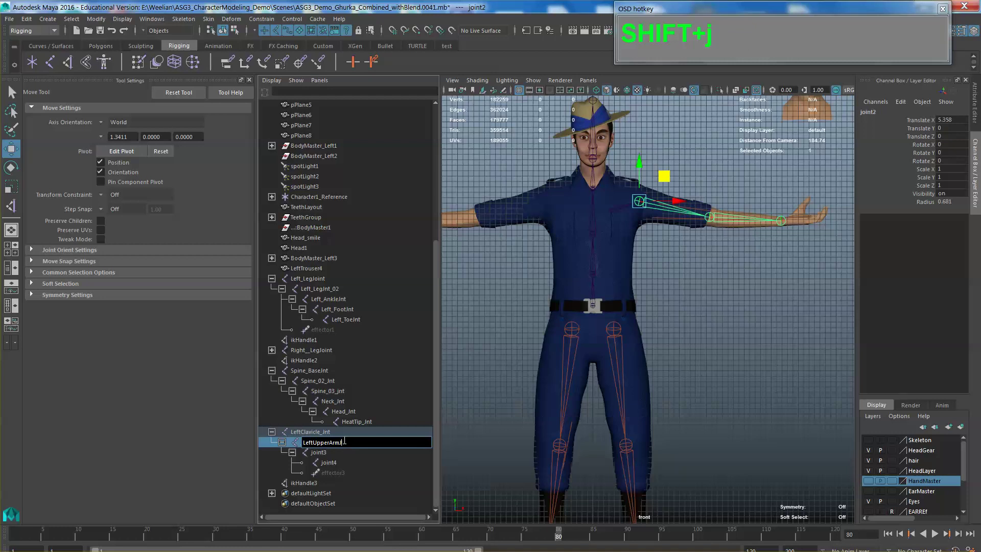
pyautogui.write('nt')
pyautogui.click(314, 444)
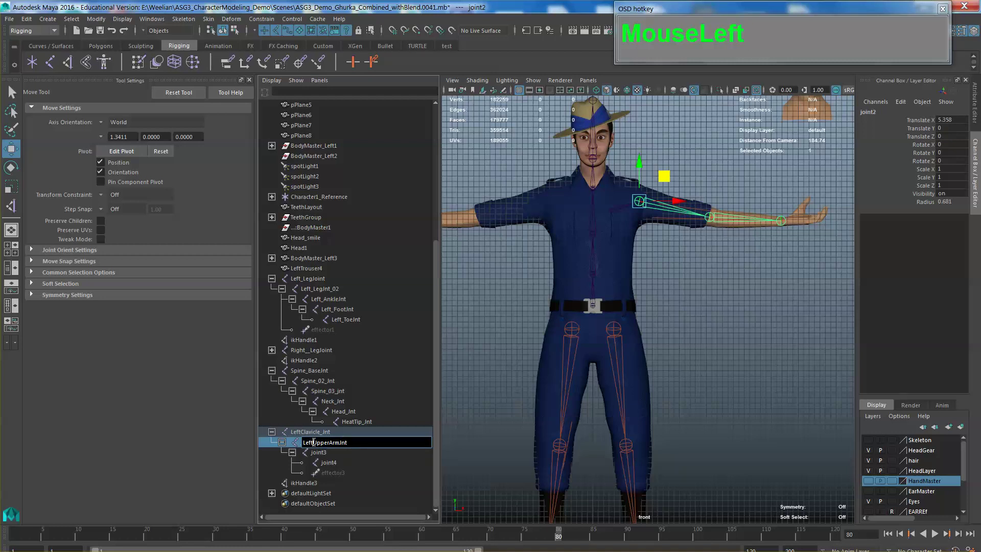
pyautogui.write('_')
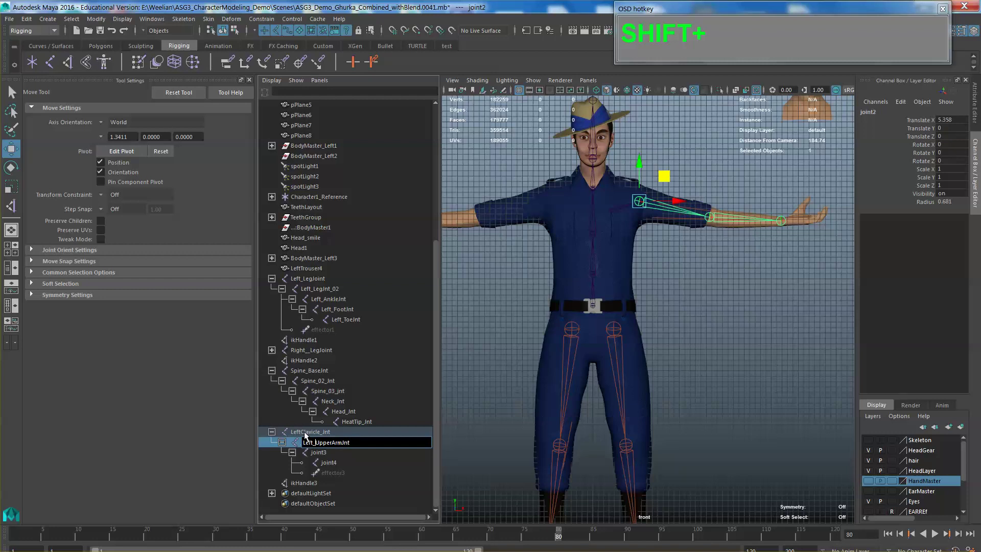
pyautogui.click(301, 442)
# - Add an underscore to the left arm root joint's name so it reads Left_Clavicle_Jnt
pyautogui.click(301, 433)
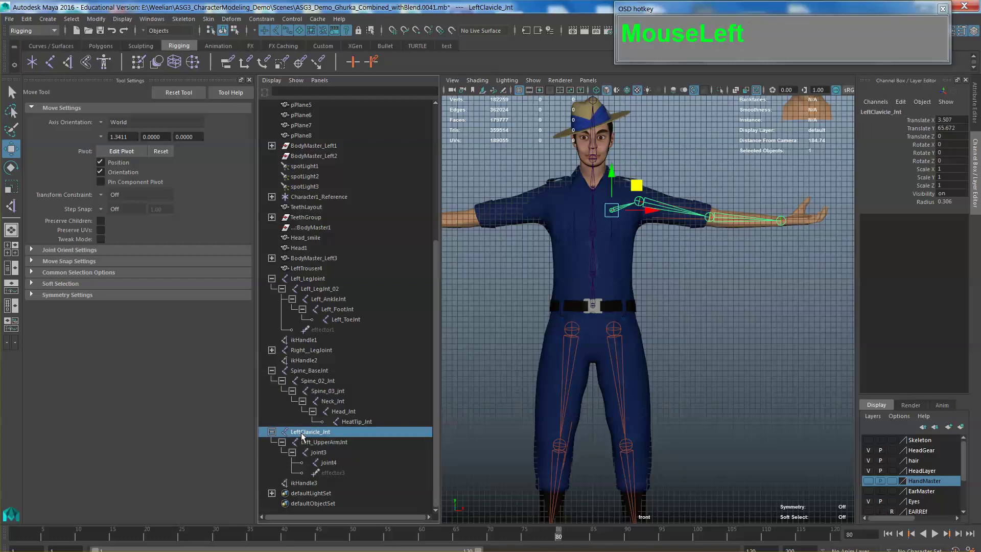
pyautogui.doubleClick(303, 433)
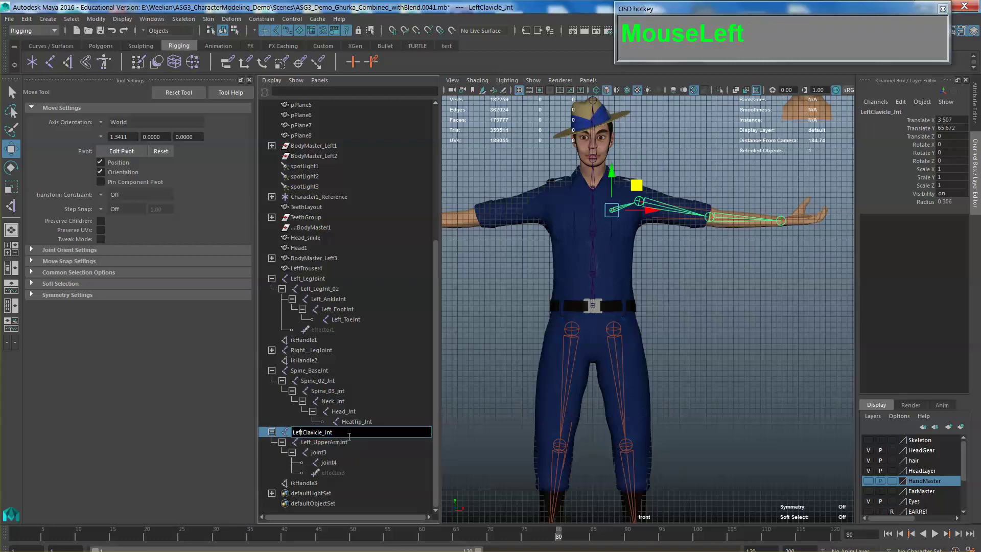
pyautogui.press('Right')
pyautogui.write('_')
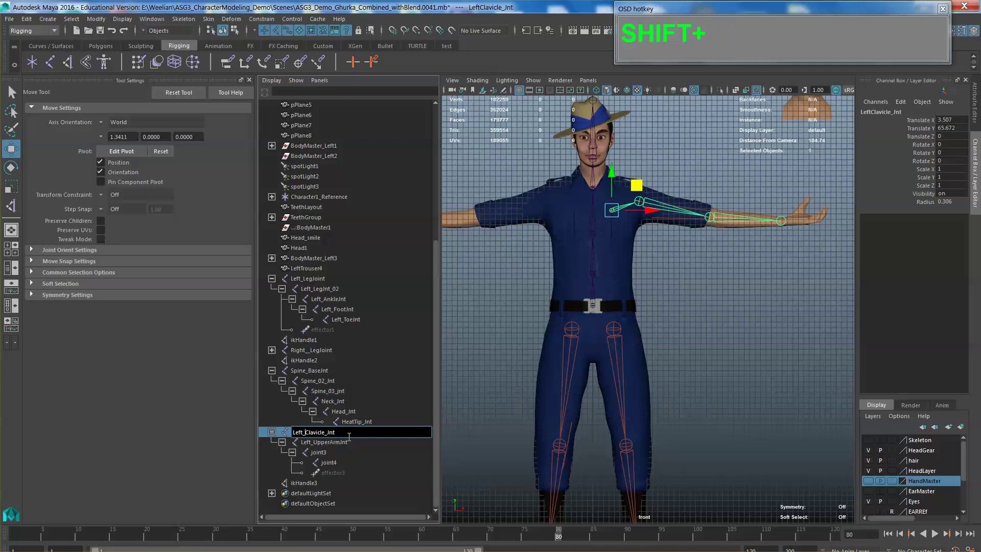
pyautogui.click(333, 462)
# - Rename joint3, the left elbow joint, as Left_LowerArmJnt
pyautogui.click(352, 453)
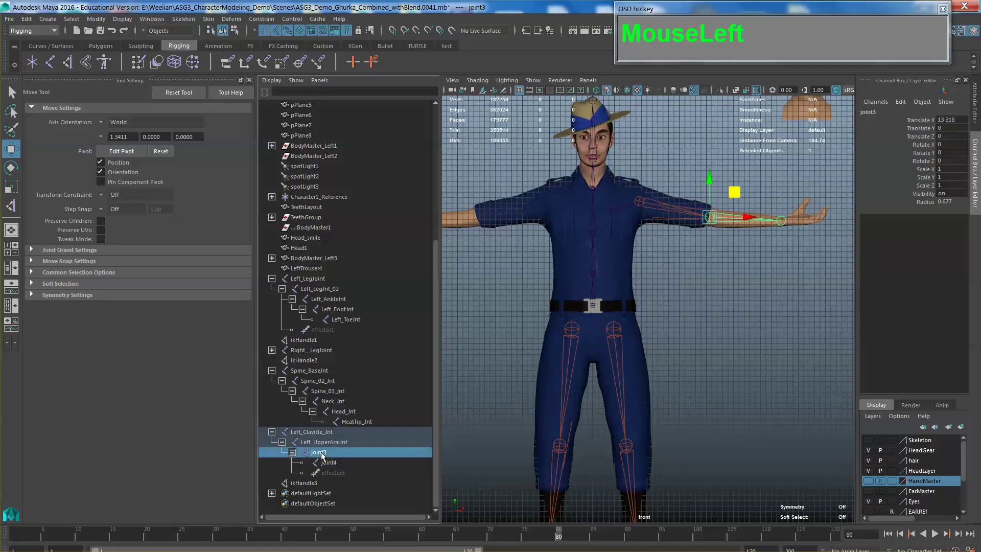
pyautogui.doubleClick(362, 453)
pyautogui.write('L')
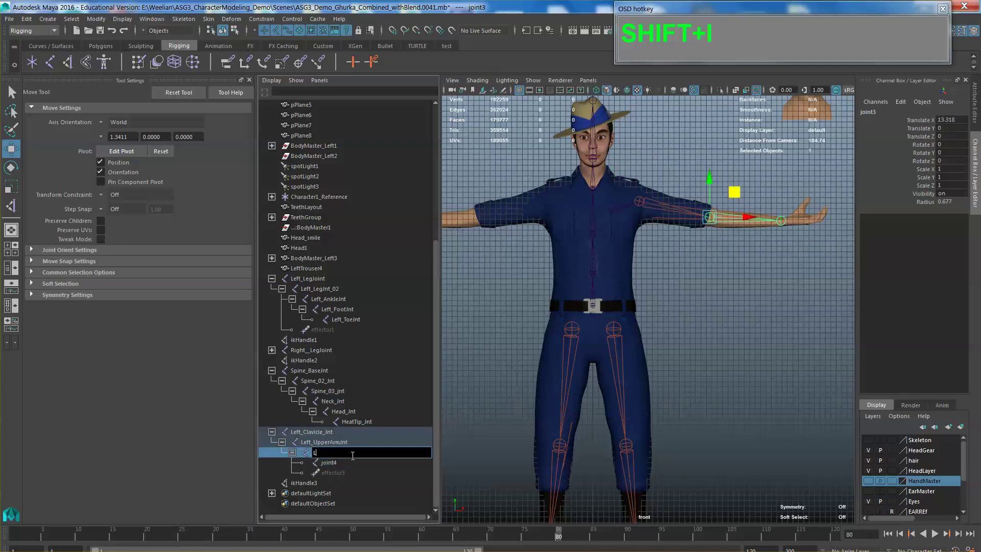
pyautogui.write('eft_Lowerarm')
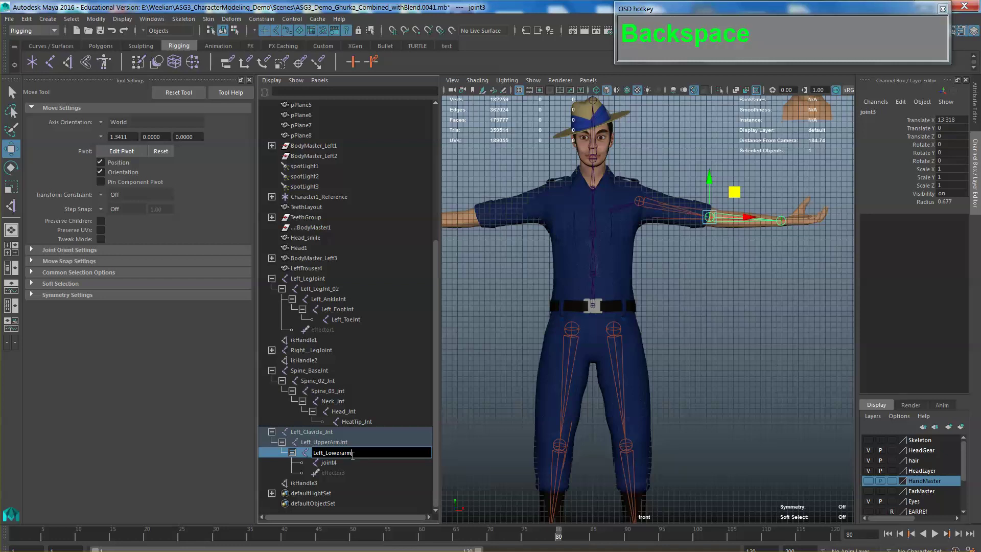
pyautogui.write('A')
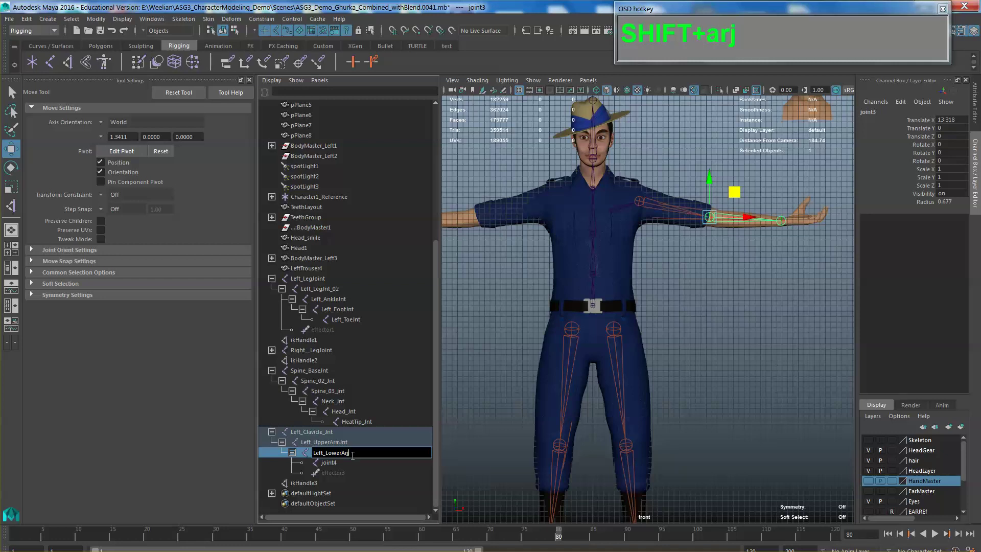
pyautogui.write('rmJnt')
# - Rename joint4, the end of the left arm chain, as Left_WristJnt
pyautogui.click(335, 463)
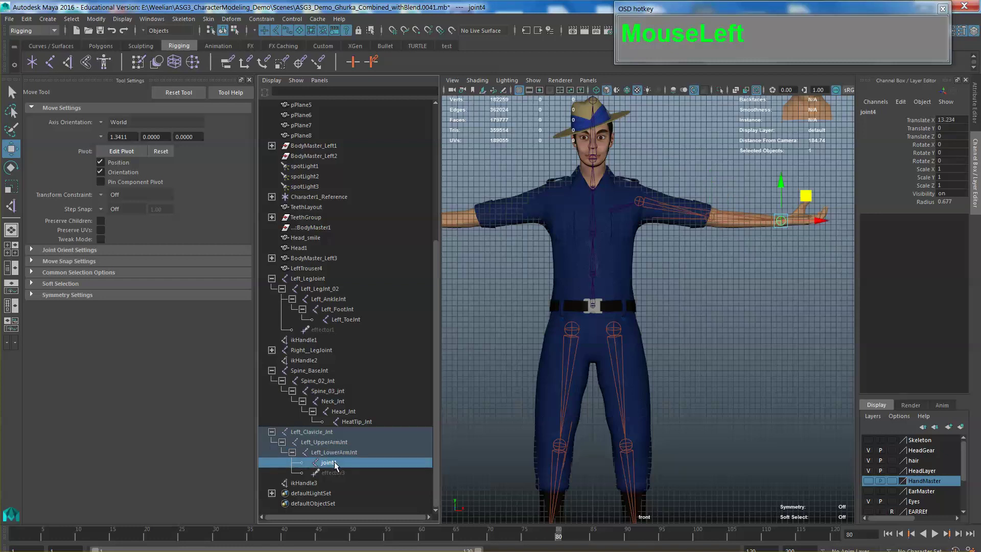
pyautogui.doubleClick(337, 463)
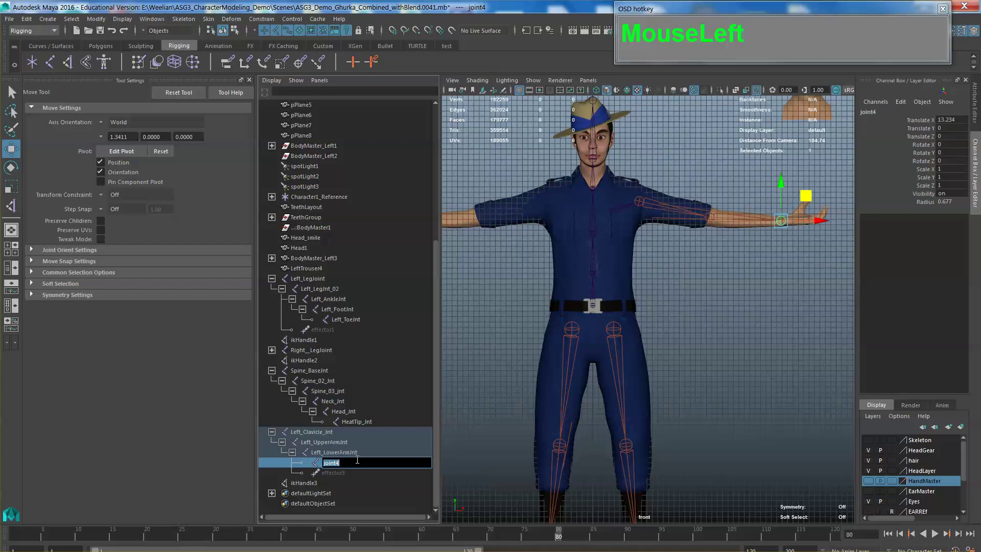
pyautogui.write('Left')
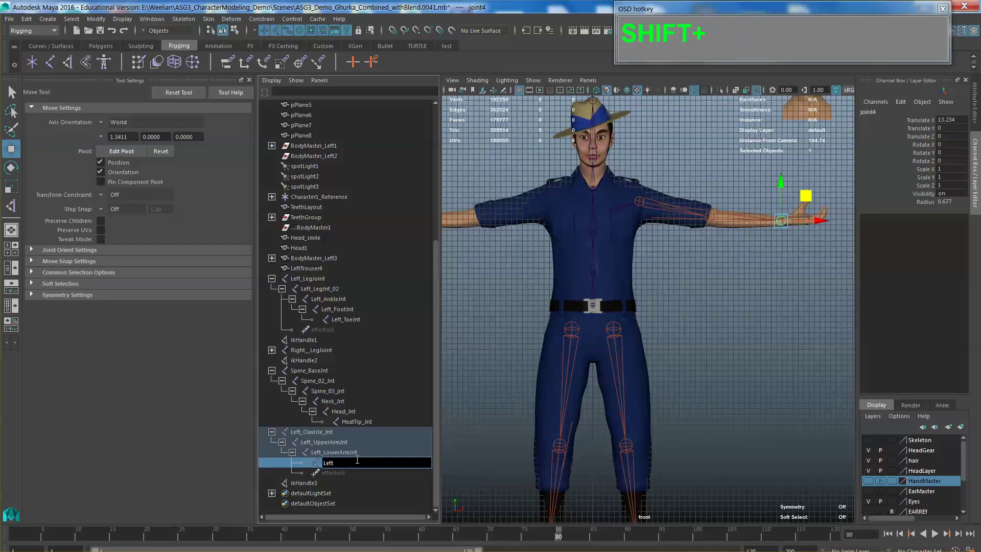
pyautogui.write('_WristJnt')
pyautogui.press('Return')
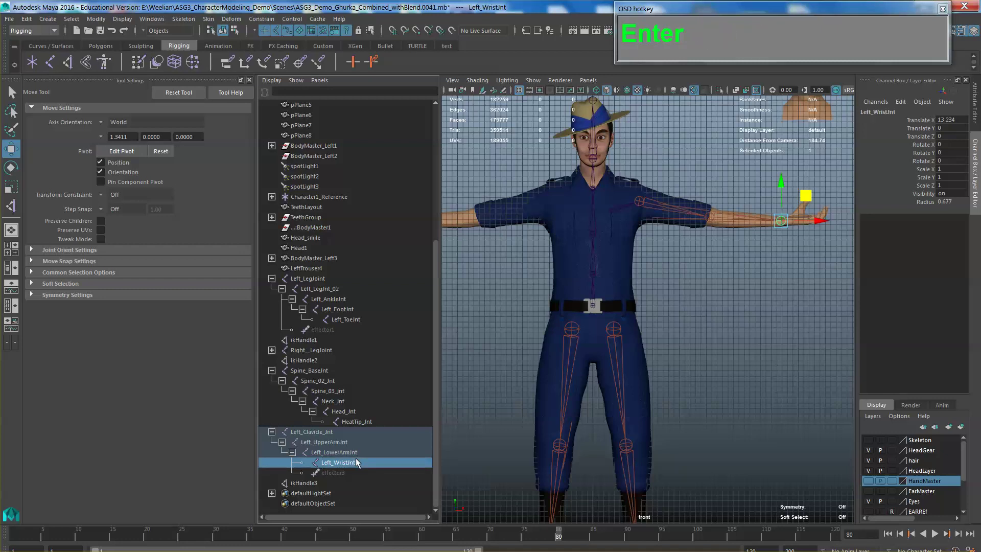
# - Move the left arm chain backward from its clavicle joint to a Translate Z of about -3.763
pyautogui.click(313, 434)
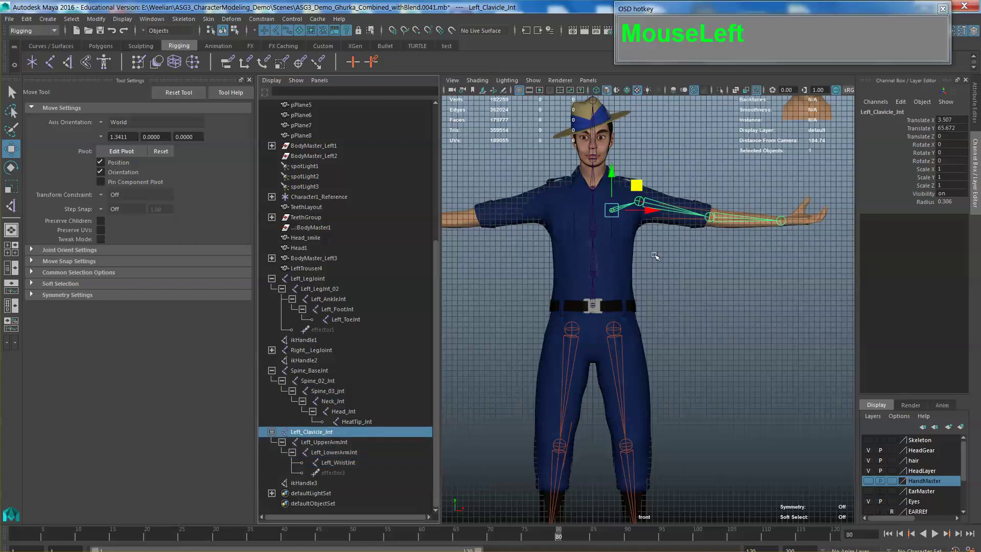
pyautogui.scroll(-4, 656, 256)
pyautogui.scroll(3, 662, 254)
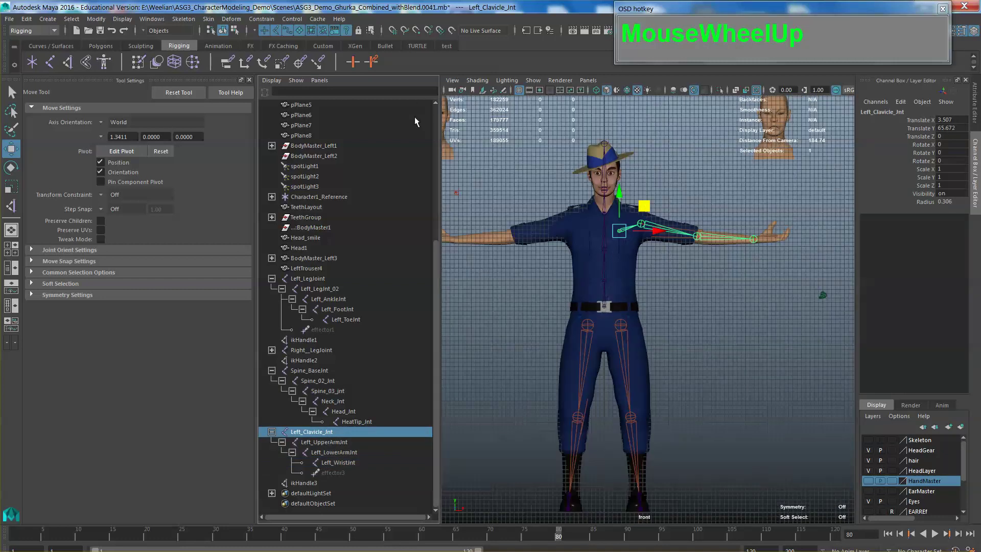
pyautogui.click(665, 267)
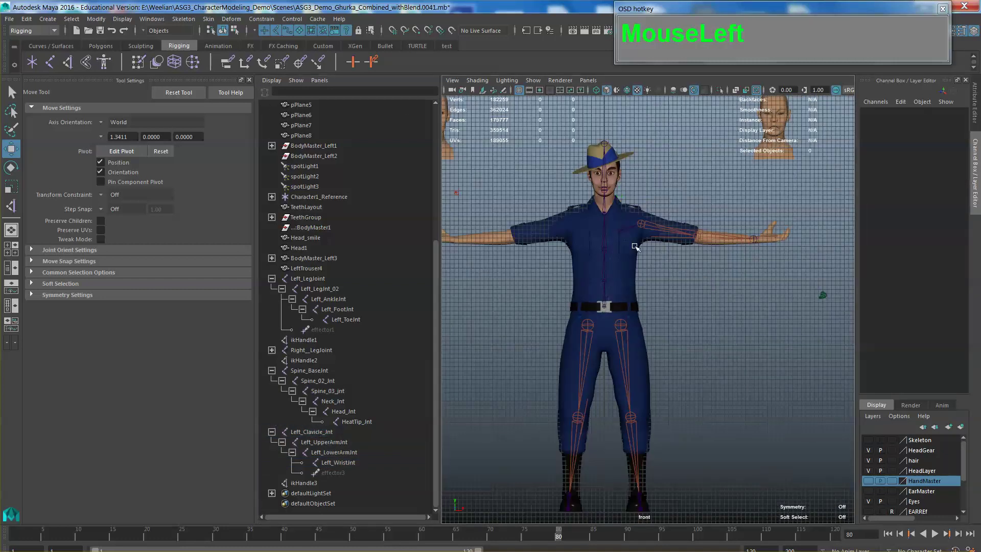
pyautogui.press('space')
pyautogui.moveTo(698, 274); pyautogui.dragTo(719, 250)
pyautogui.scroll(-3, 717, 270)
pyautogui.press('space')
pyautogui.keyDown('alt'); pyautogui.moveTo(702, 278); pyautogui.dragTo(645, 286); pyautogui.keyUp('alt')
pyautogui.keyDown('alt'); pyautogui.scroll(4, 707, 306); pyautogui.keyUp('alt')
pyautogui.click(656, 287)
# - In the top view, shift the left clavicle joint back to about -4.515 in Z and rotate it about -3 degrees in Y to follow the arm
pyautogui.press('space')
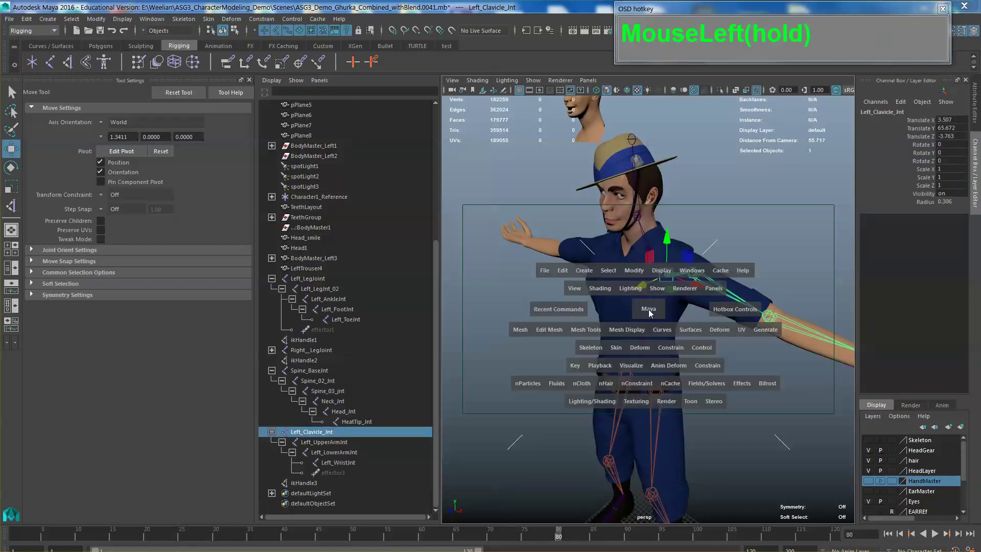
pyautogui.moveTo(596, 315); pyautogui.dragTo(596, 312)
pyautogui.scroll(5, 745, 319)
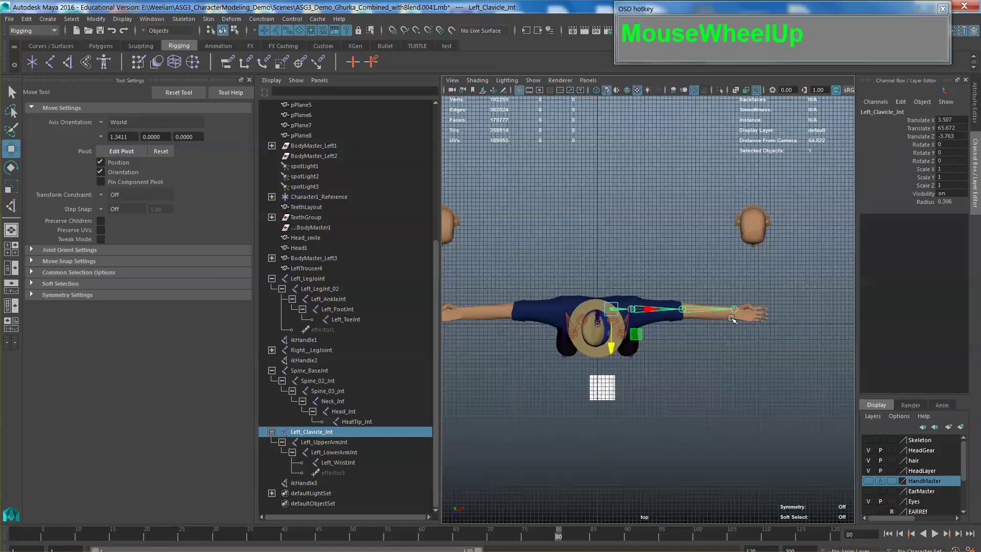
pyautogui.keyDown('alt'); pyautogui.moveTo(745, 319); pyautogui.dragTo(751, 294, button='middle'); pyautogui.keyUp('alt')
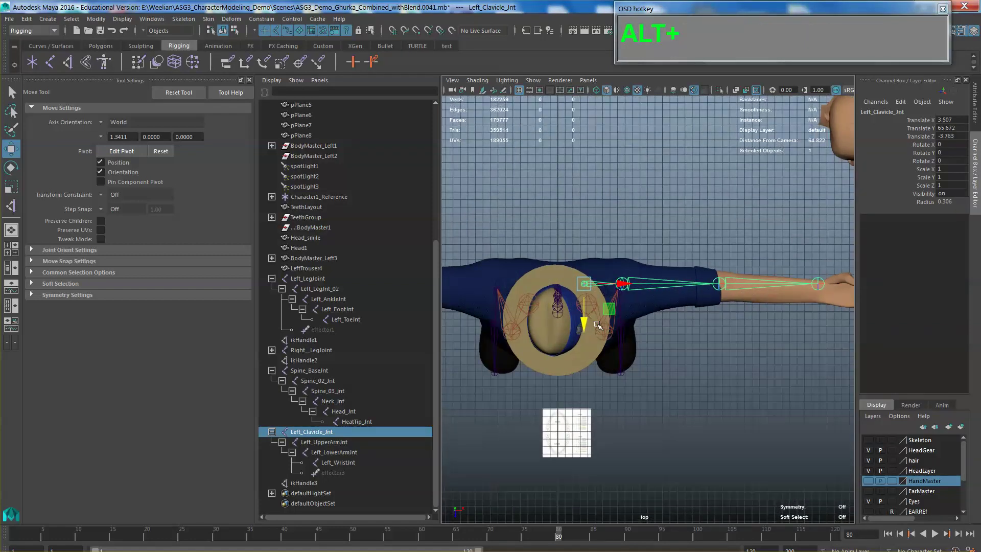
pyautogui.moveTo(584, 323); pyautogui.dragTo(586, 316)
pyautogui.keyDown('alt'); pyautogui.moveTo(673, 319); pyautogui.dragTo(649, 316, button='middle'); pyautogui.keyUp('alt')
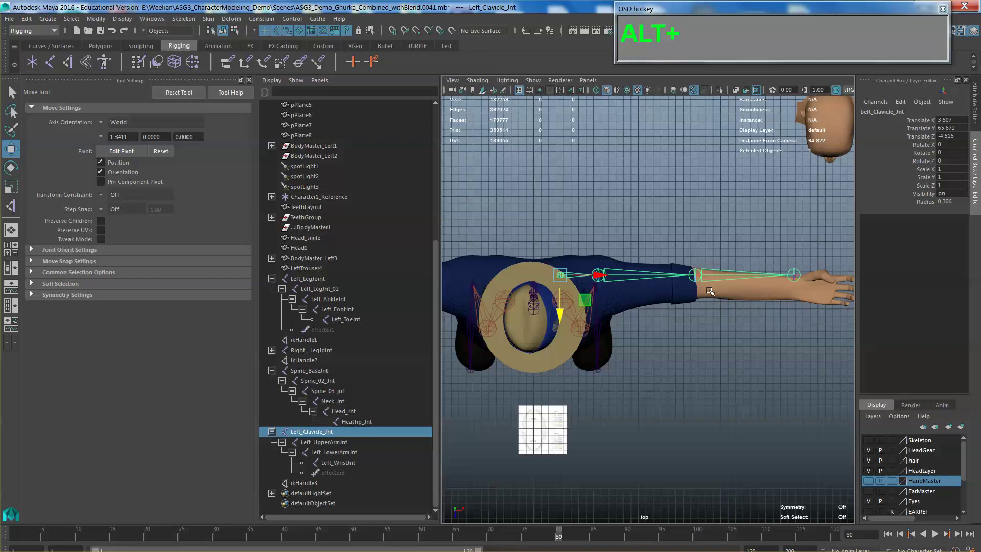
pyautogui.press('e')
pyautogui.moveTo(587, 252); pyautogui.dragTo(604, 271)
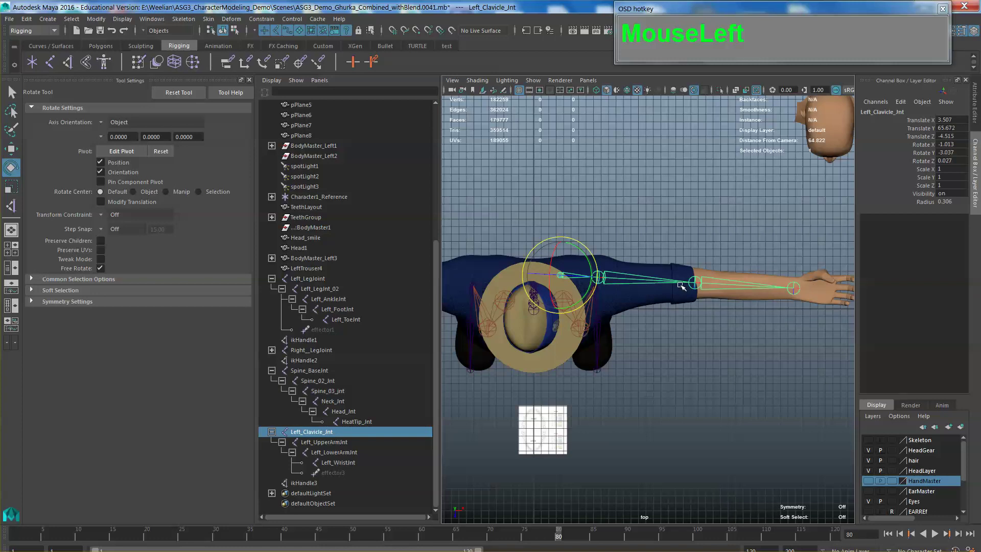
# - Mirror the left clavicle chain across YZ with the Behavior function, replacing Left with Right in the joint names, and clear the selection
pyautogui.press('space')
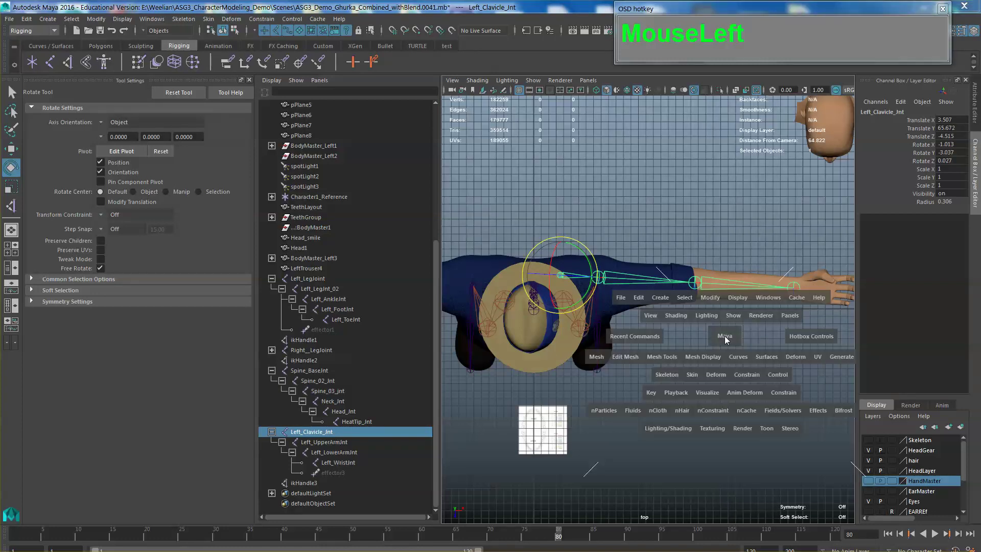
pyautogui.moveTo(725, 336); pyautogui.dragTo(759, 351)
pyautogui.scroll(-2, 727, 332)
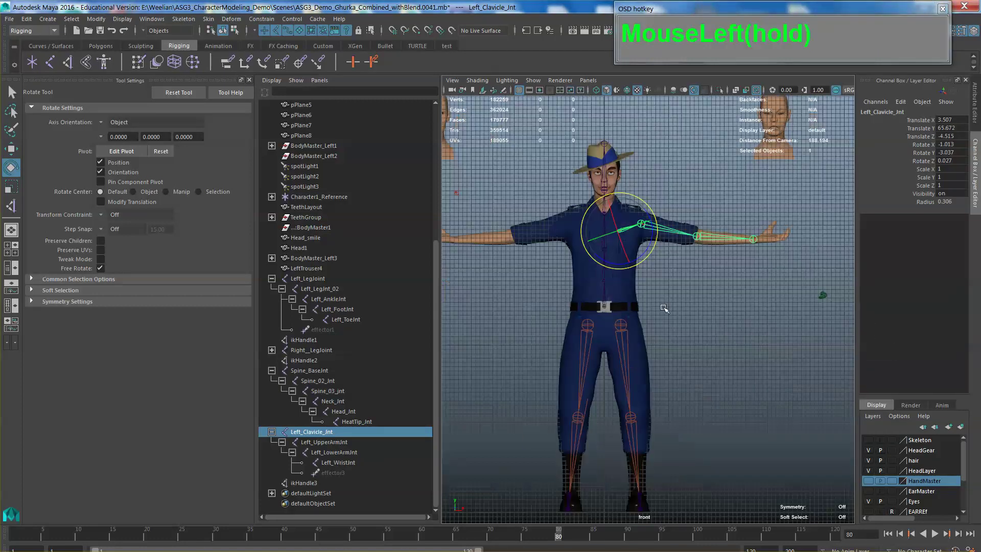
pyautogui.click(699, 302)
pyautogui.keyDown('alt'); pyautogui.moveTo(699, 302); pyautogui.dragTo(740, 290, button='middle'); pyautogui.keyUp('alt')
pyautogui.click(679, 224)
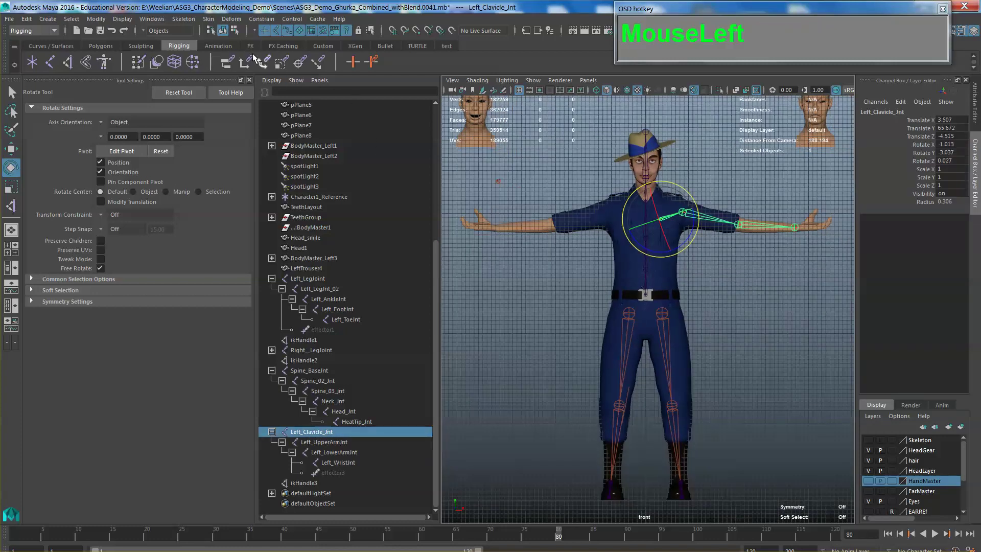
pyautogui.click(184, 19)
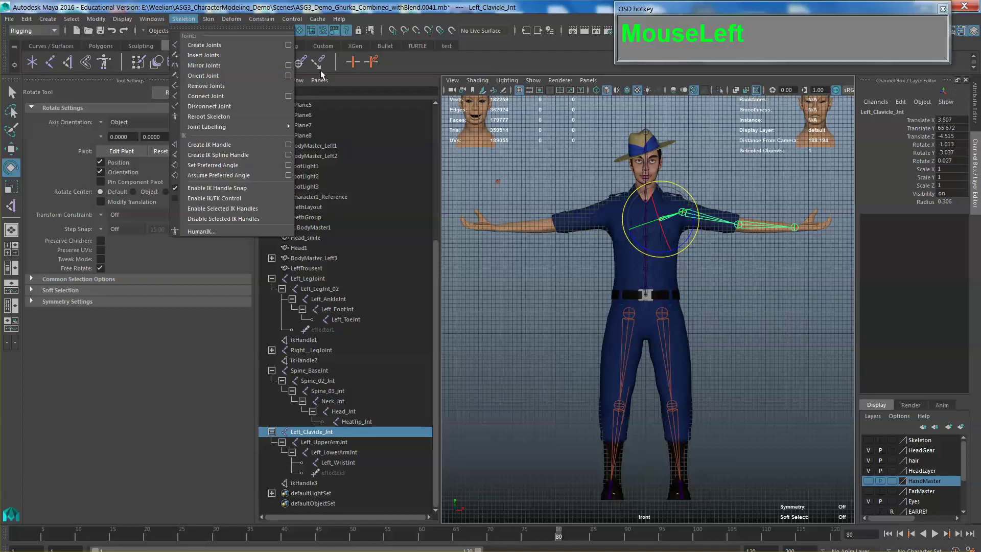
pyautogui.click(288, 65)
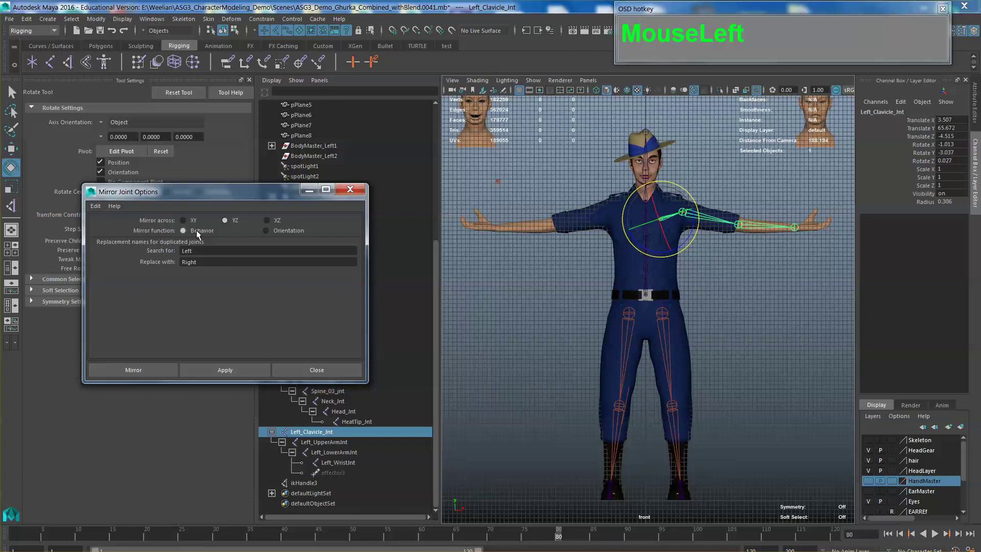
pyautogui.click(152, 368)
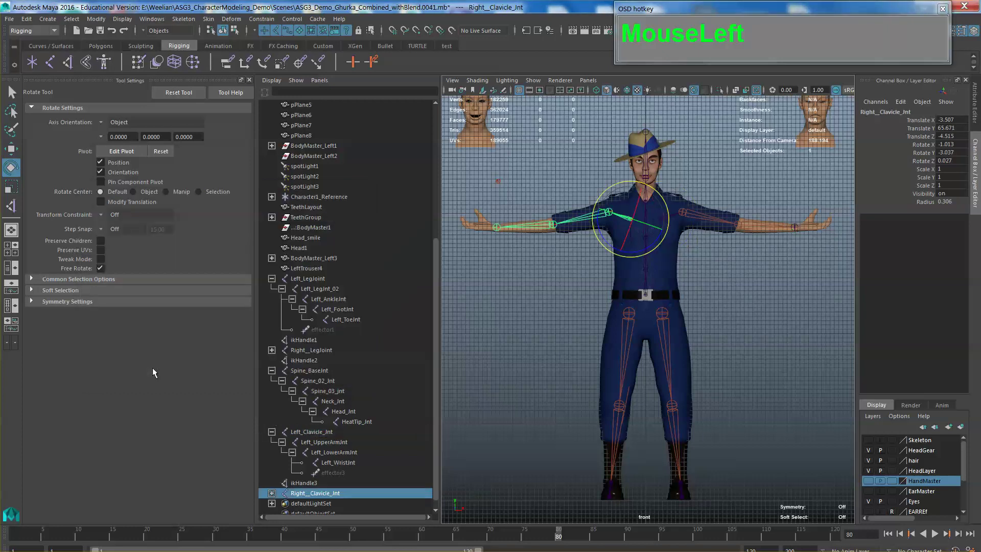
pyautogui.scroll(4, 556, 331)
pyautogui.keyDown('alt'); pyautogui.moveTo(596, 280); pyautogui.dragTo(585, 310, button='middle'); pyautogui.keyUp('alt')
pyautogui.click(766, 296)
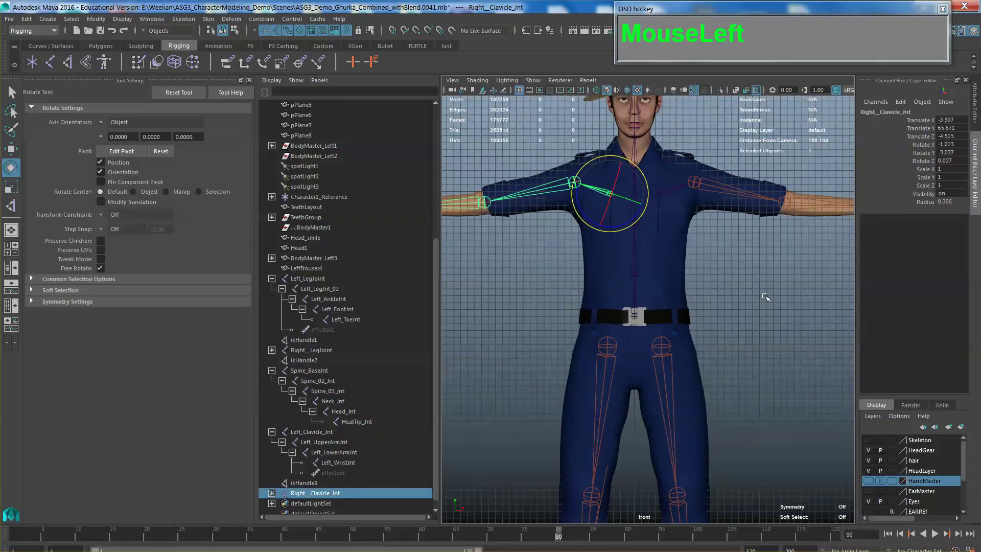
pyautogui.keyDown('alt'); pyautogui.moveTo(675, 288); pyautogui.dragTo(708, 306, button='middle'); pyautogui.keyUp('alt')
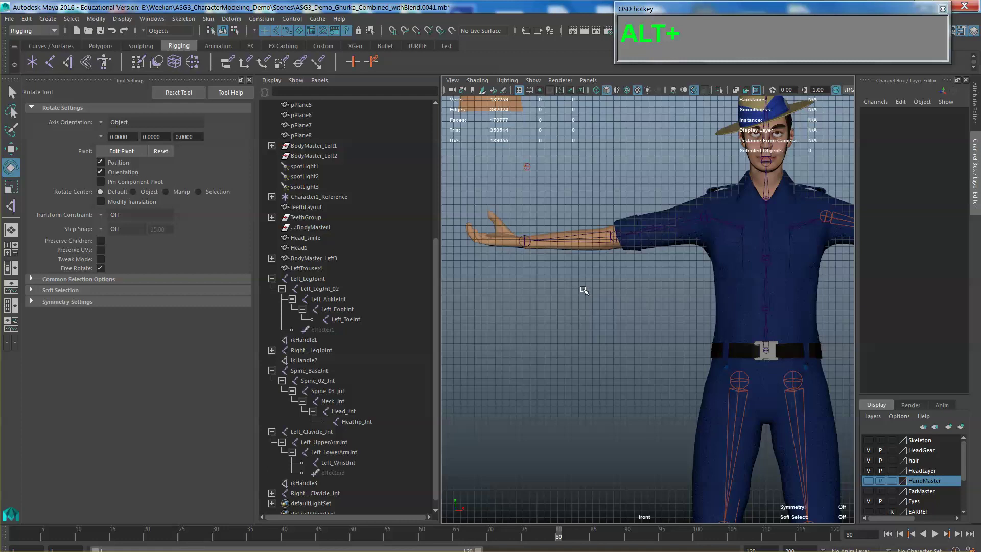
# - Expand the Right__Clavicle_Jnt hierarchy in the Outliner down to the wrist and select effector4
pyautogui.scroll(-2, 279, 334)
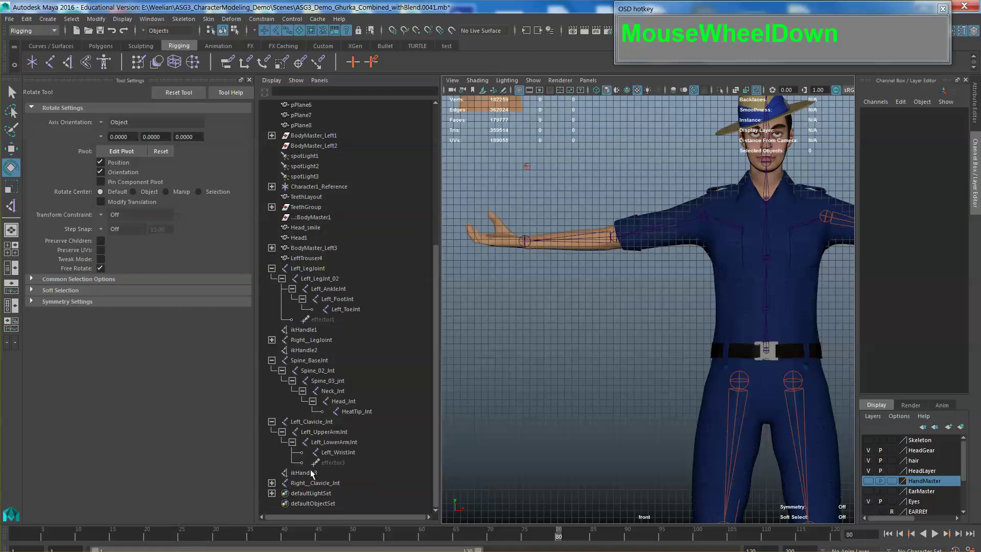
pyautogui.click(271, 482)
pyautogui.scroll(-1, 276, 485)
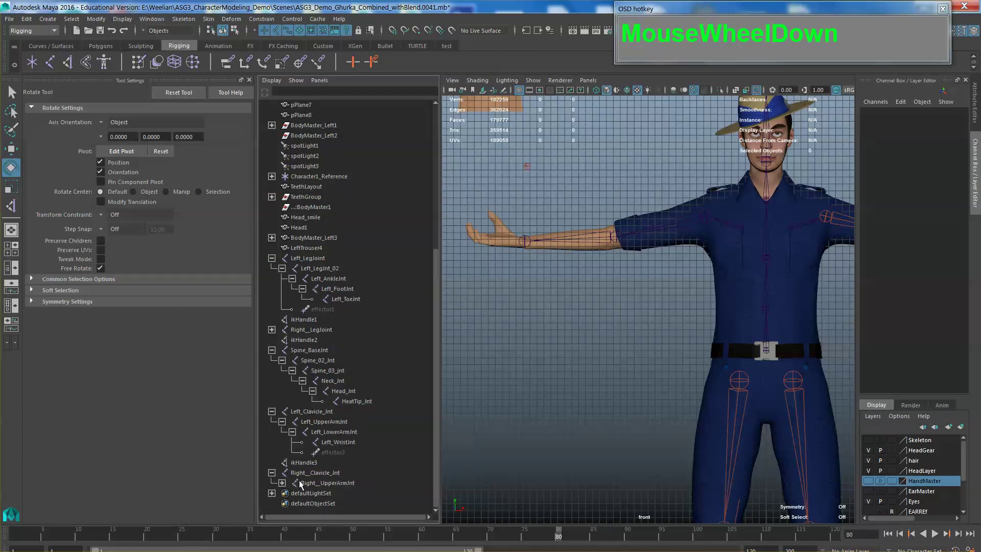
pyautogui.click(282, 482)
pyautogui.click(293, 493)
pyautogui.scroll(-3, 330, 495)
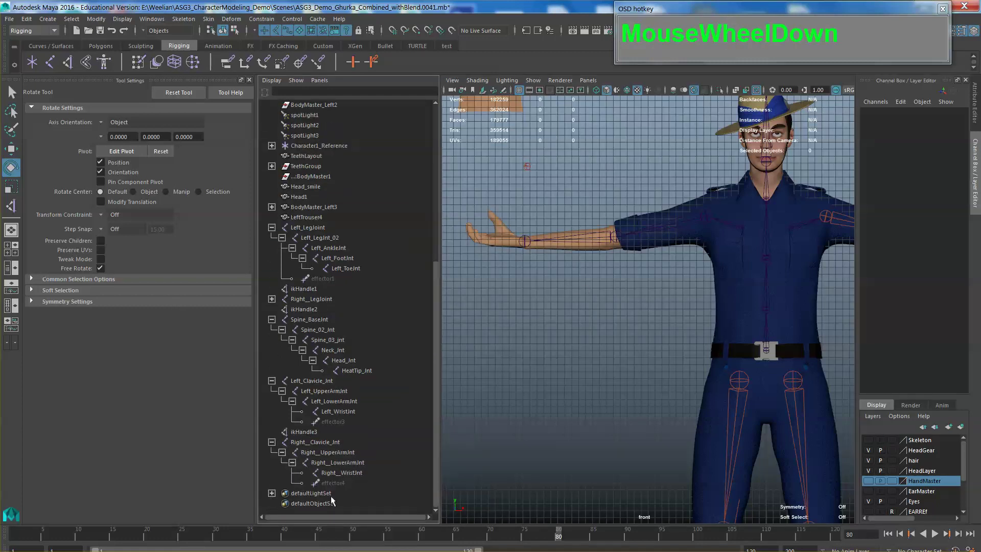
pyautogui.click(334, 482)
# - Try to move effector4 at the right wrist, then clear the selection
pyautogui.keyDown('alt'); pyautogui.moveTo(562, 311); pyautogui.dragTo(523, 350, button='middle'); pyautogui.keyUp('alt')
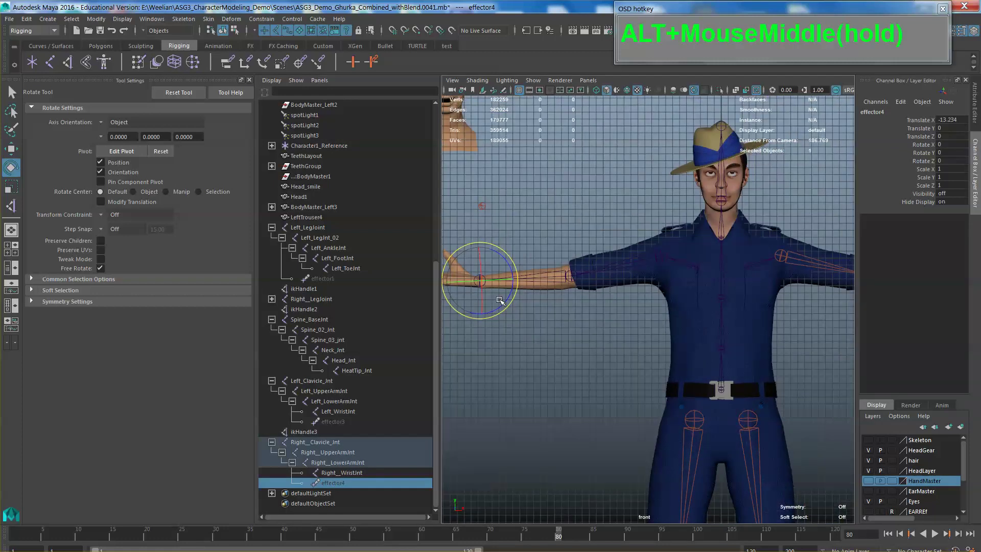
pyautogui.press('w')
pyautogui.keyDown('alt'); pyautogui.moveTo(501, 301); pyautogui.dragTo(530, 258, button='middle'); pyautogui.keyUp('alt')
pyautogui.moveTo(528, 245); pyautogui.dragTo(556, 215)
pyautogui.click(652, 250)
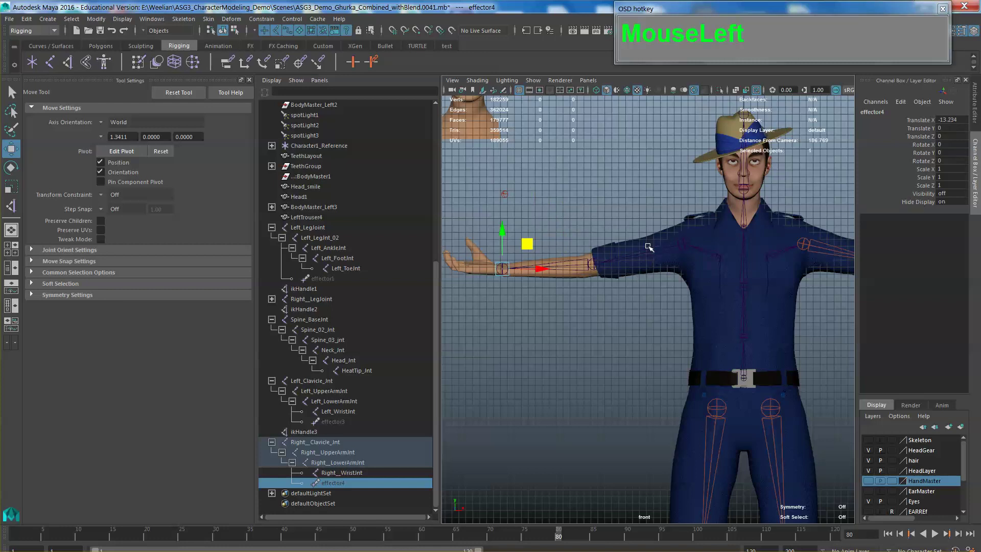
pyautogui.click(676, 248)
pyautogui.click(653, 321)
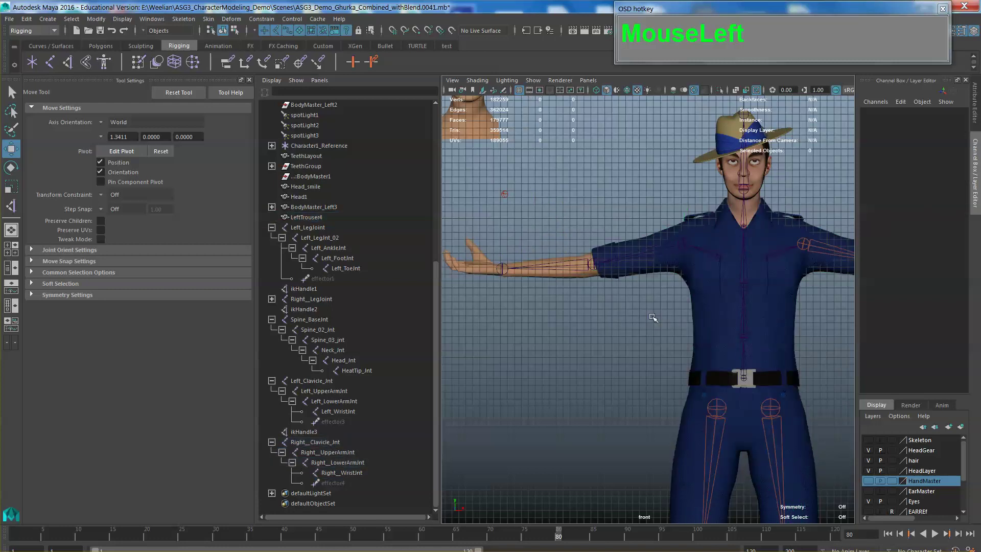
# - Delete effector4 and add a Rotate-Plane IK handle from Right__UpperArmJnt to Right__WristJnt
pyautogui.click(677, 249)
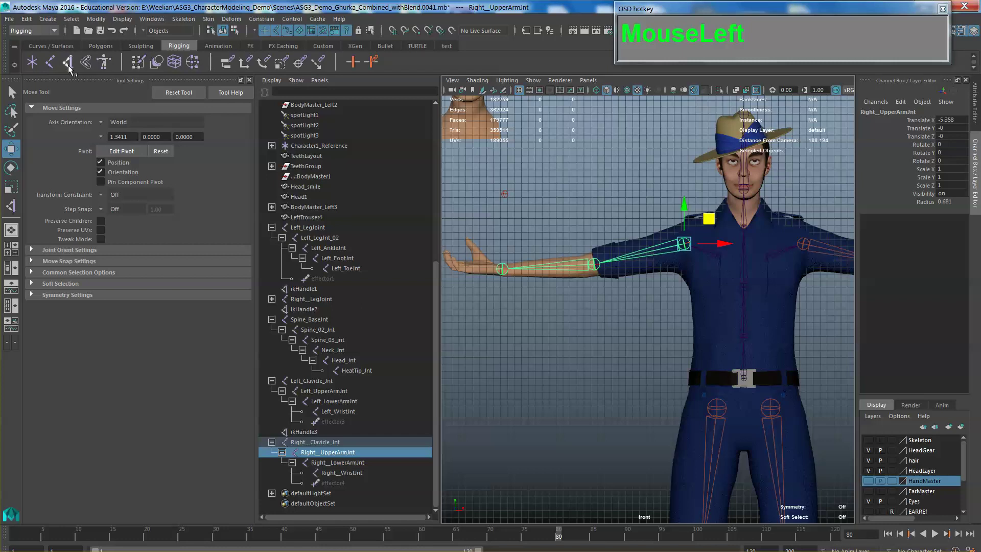
pyautogui.click(330, 483)
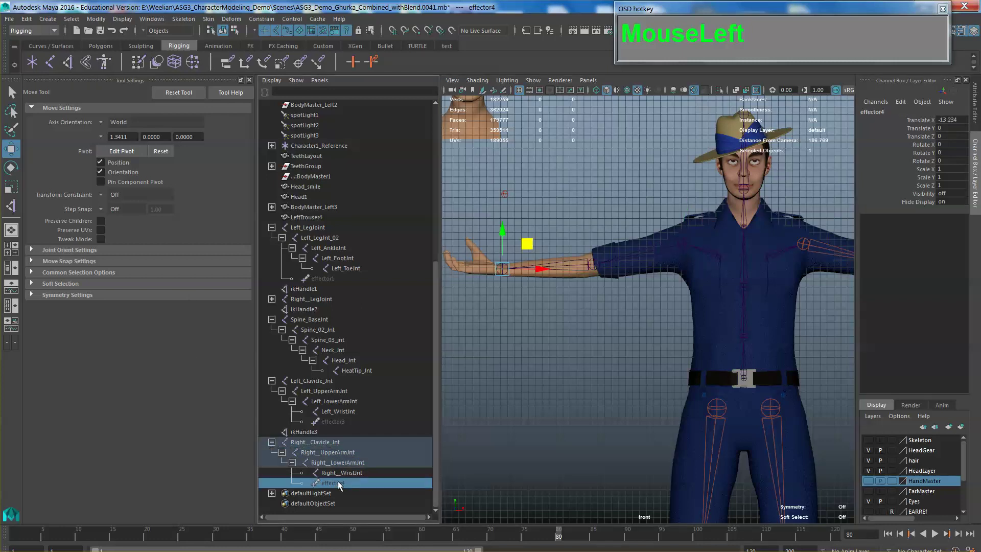
pyautogui.press('Delete')
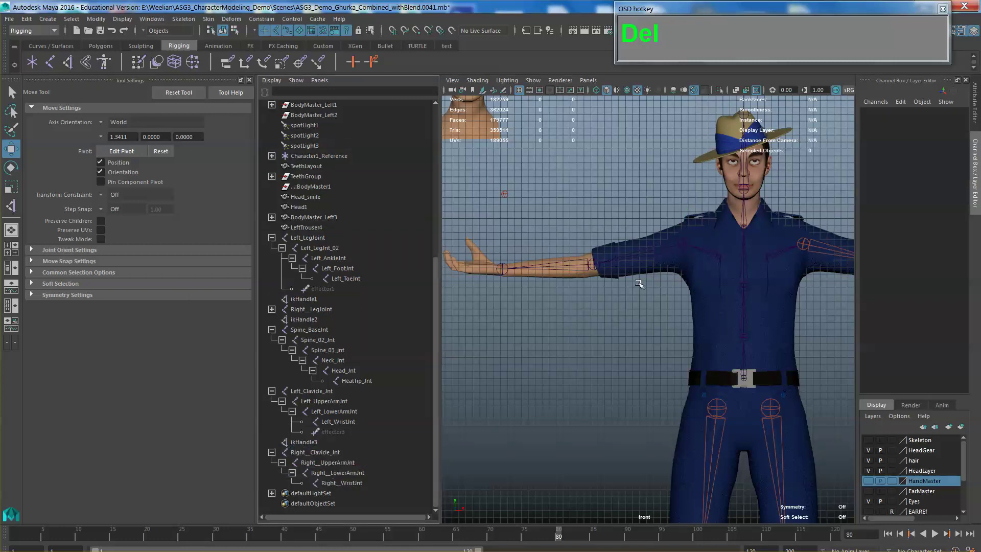
pyautogui.click(68, 62)
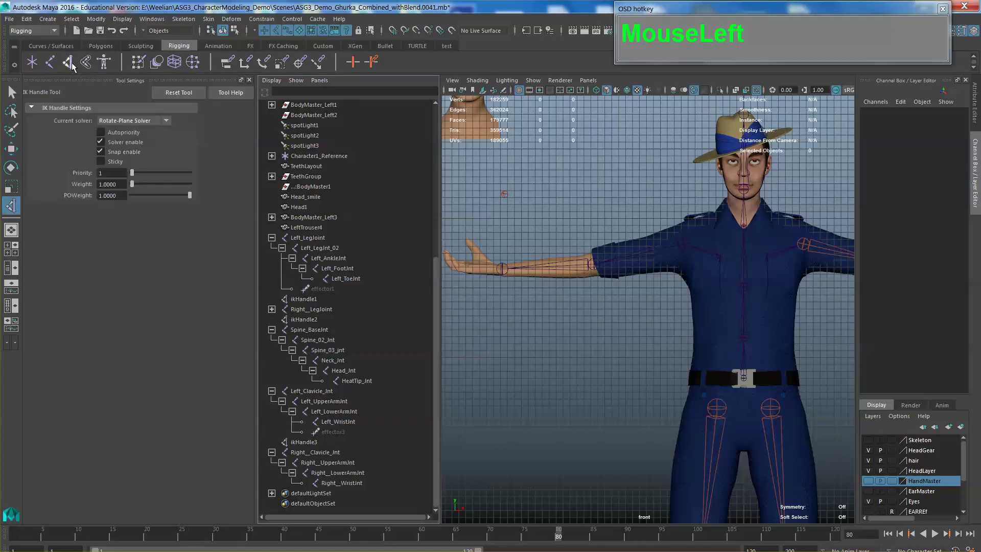
pyautogui.click(683, 245)
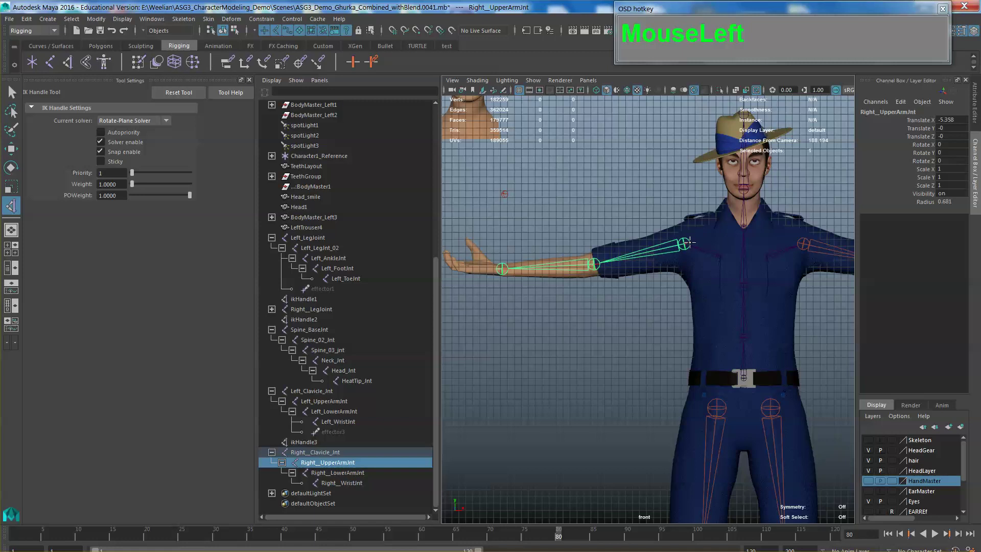
pyautogui.click(503, 269)
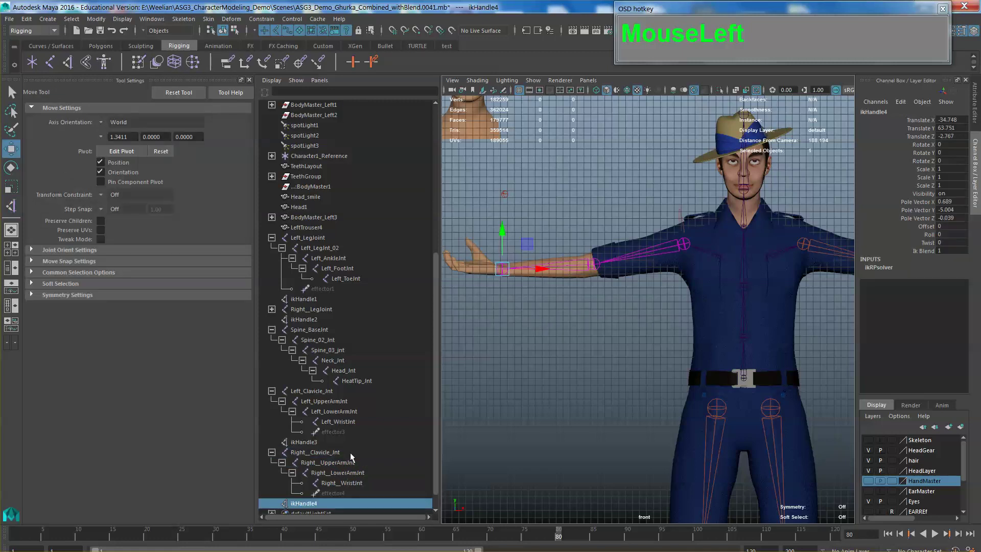
# - Try moving Right__WristJnt and its effector4 directly to test the right arm chain
pyautogui.click(502, 336)
pyautogui.click(506, 266)
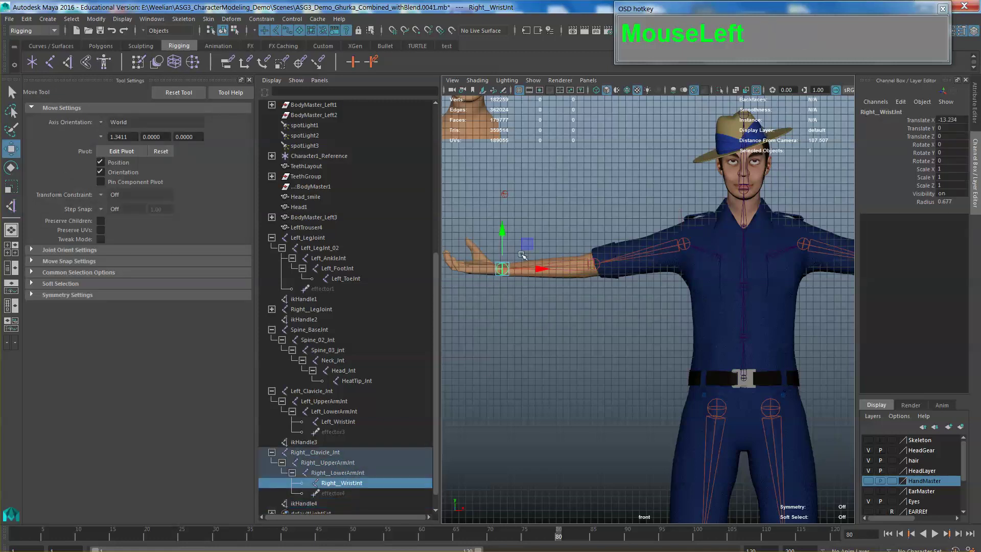
pyautogui.moveTo(521, 253); pyautogui.dragTo(567, 215)
pyautogui.hotkey('ctrl', 'z')
pyautogui.click(532, 336)
pyautogui.click(335, 493)
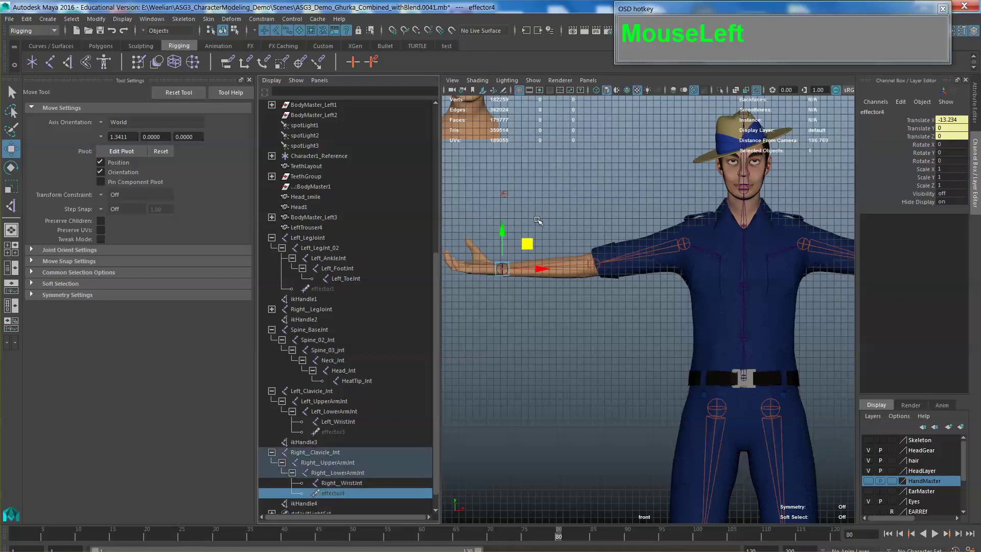
pyautogui.moveTo(530, 240); pyautogui.dragTo(555, 230)
# - Move ikHandle4 inward to about X -25.556 and Y 66.693 to test the right elbow's bend
pyautogui.click(352, 503)
pyautogui.scroll(-1, 372, 423)
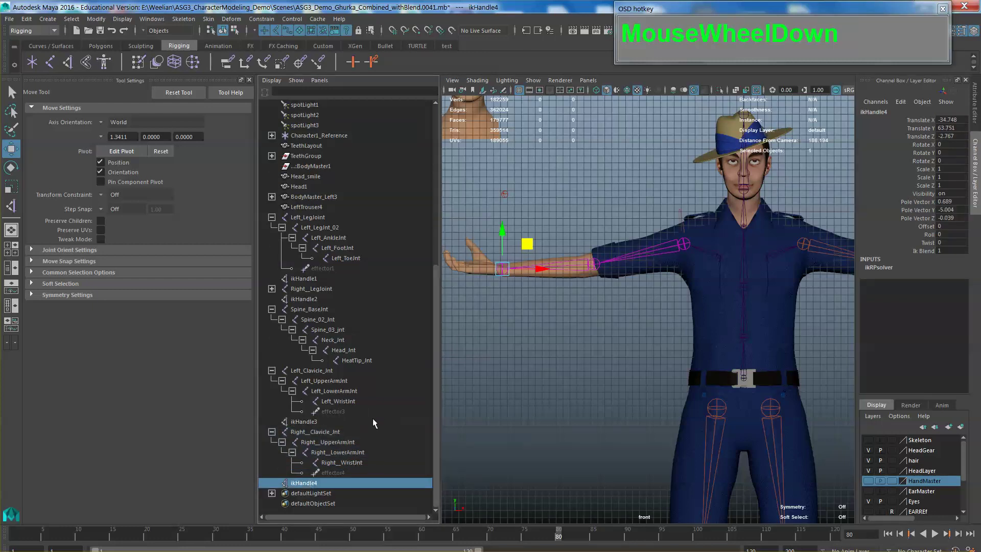
pyautogui.moveTo(536, 239); pyautogui.dragTo(599, 219)
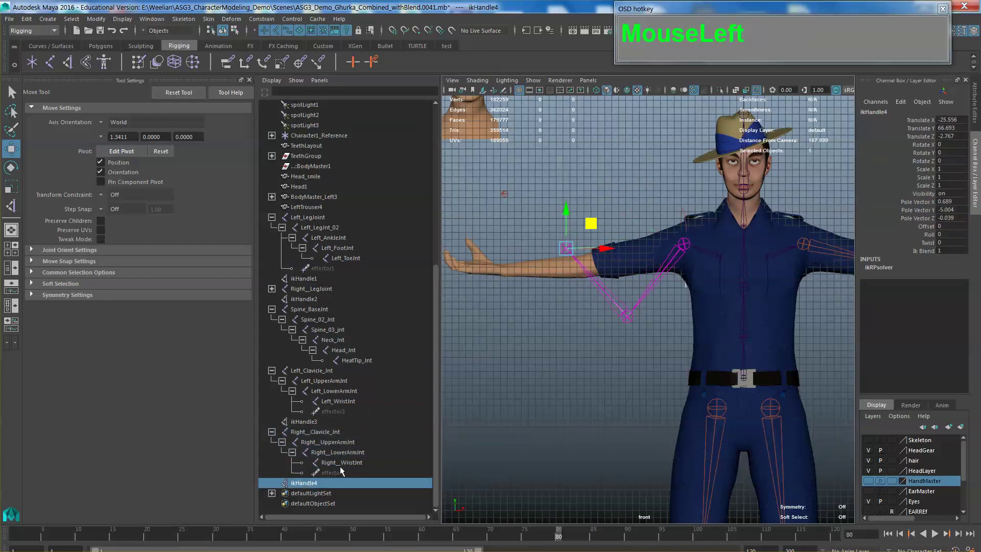
# - Undo the IK tests, the right arm's IK handle and the deletion of effector4, back to the freshly mirrored clavicle chain
pyautogui.press('z')
pyautogui.press('z')
pyautogui.press('z')
pyautogui.press('z')
pyautogui.press('z')
pyautogui.press('z')
pyautogui.press('z')
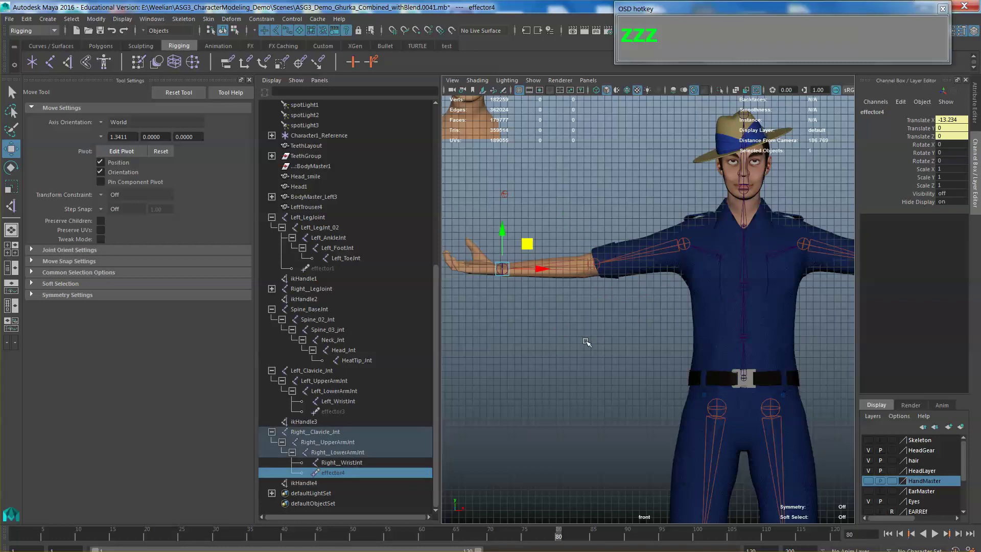
pyautogui.press('z')
pyautogui.press('z')
pyautogui.press('z')
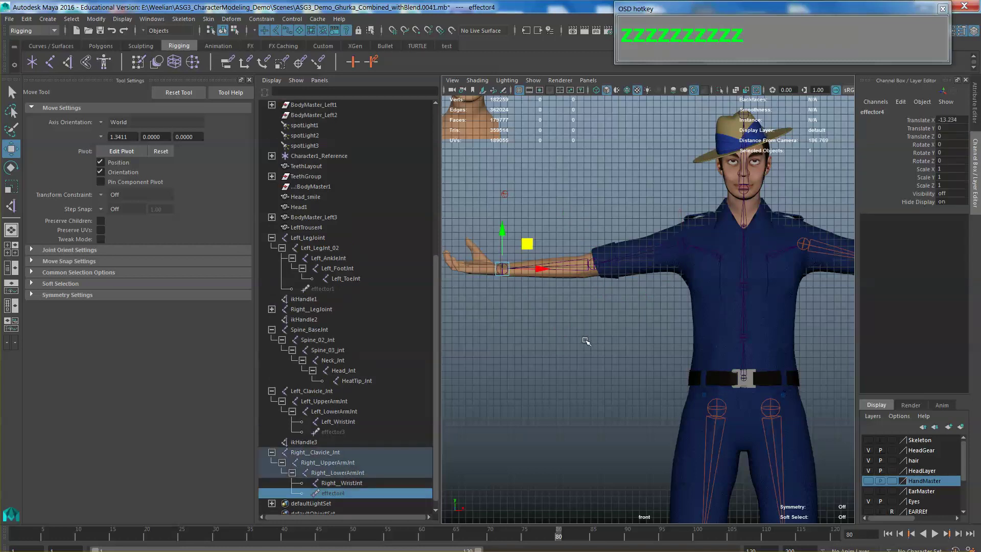
pyautogui.press('z')
pyautogui.press('z')
pyautogui.press('z')
pyautogui.press('z')
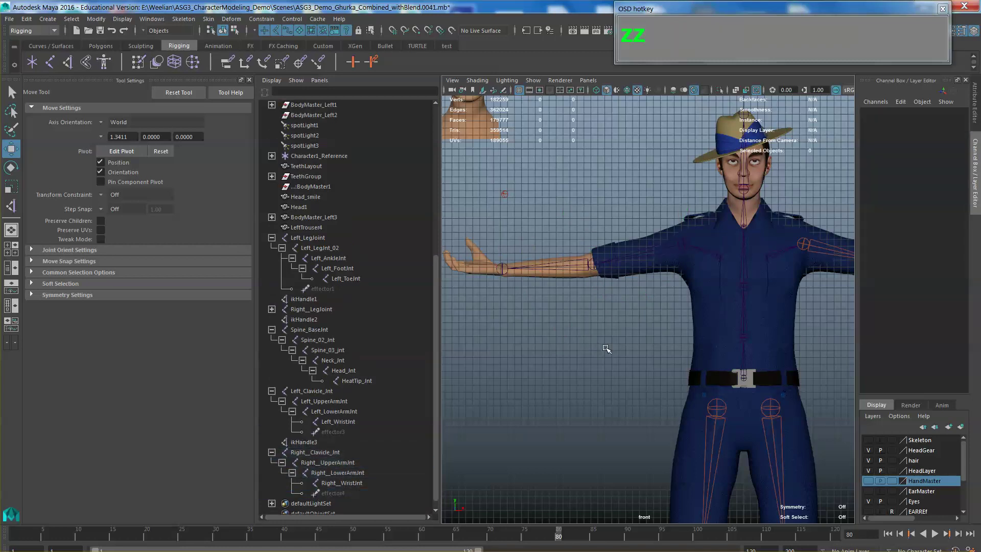
pyautogui.press('z')
pyautogui.press('z')
pyautogui.press('z')
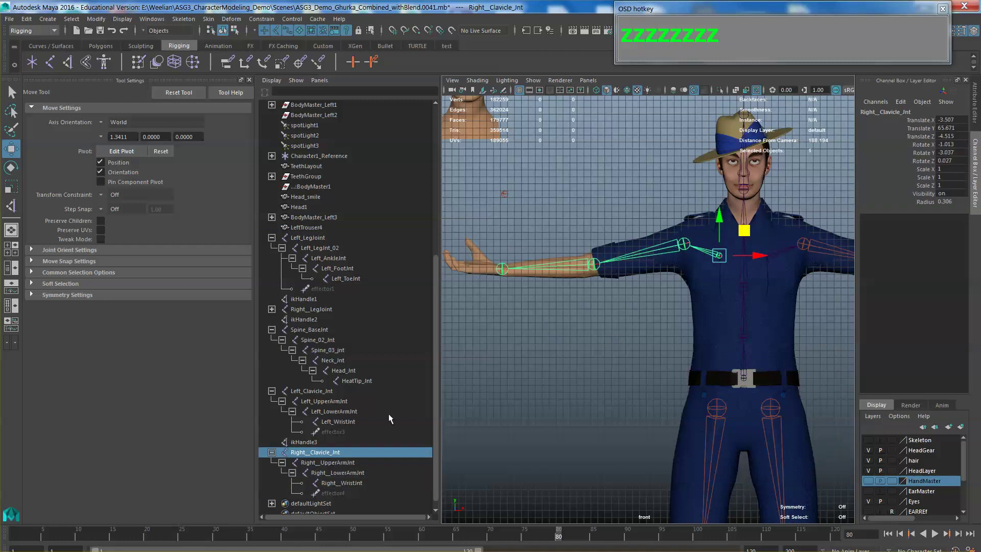
# - Display the front view in wireframe and select Right__UpperArmJnt to check the right arm chain
pyautogui.scroll(-1, 359, 451)
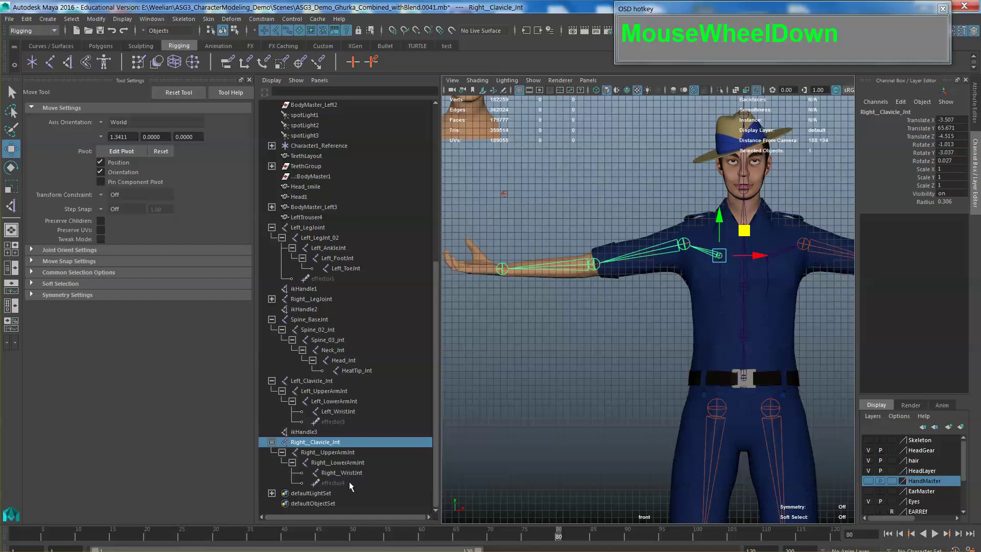
pyautogui.click(608, 407)
pyautogui.scroll(6, 521, 324)
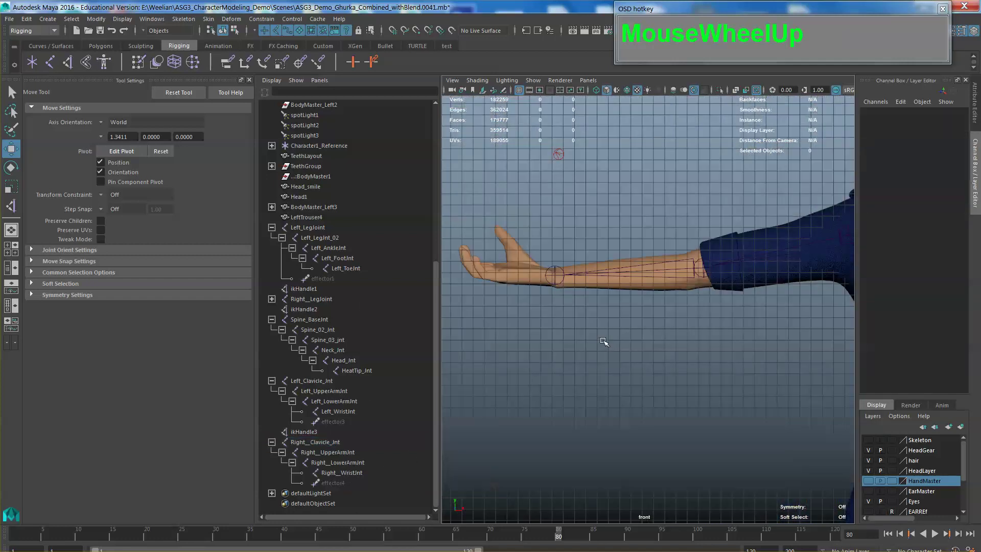
pyautogui.press('4')
pyautogui.scroll(3, 587, 326)
pyautogui.keyDown('alt'); pyautogui.moveTo(588, 327); pyautogui.dragTo(695, 276, button='middle'); pyautogui.keyUp('alt')
pyautogui.scroll(3, 681, 338)
pyautogui.scroll(-5, 681, 338)
pyautogui.scroll(3, 640, 333)
pyautogui.click(665, 278)
pyautogui.scroll(-4, 665, 279)
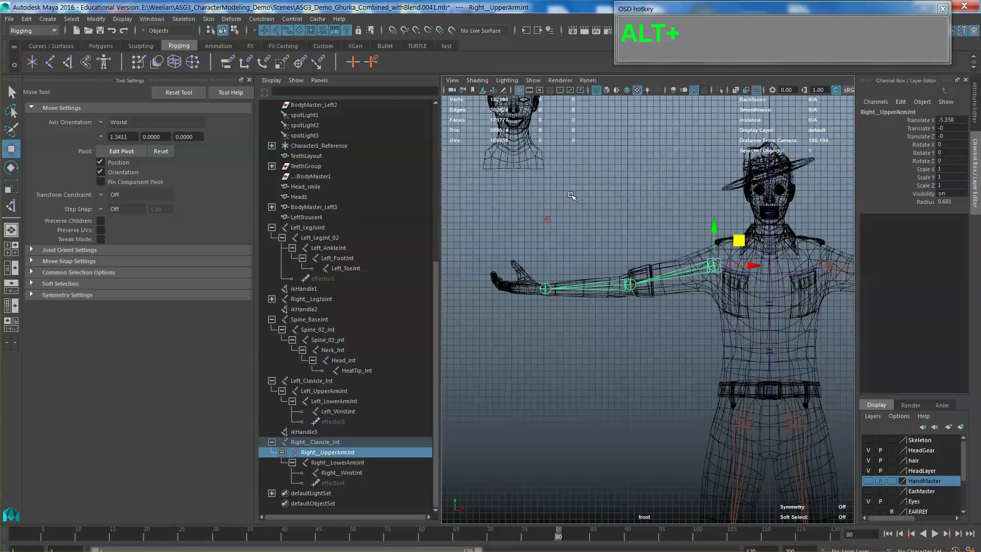
# - Create a Rotate-Plane IK handle from Right__UpperArmJnt to Right__WristJnt
pyautogui.click(68, 61)
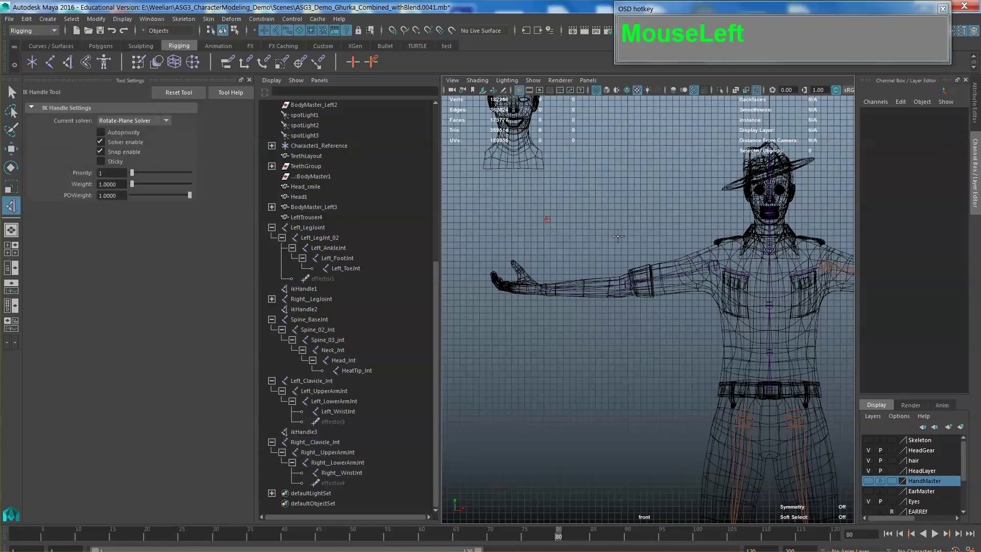
pyautogui.click(713, 265)
pyautogui.scroll(2, 521, 309)
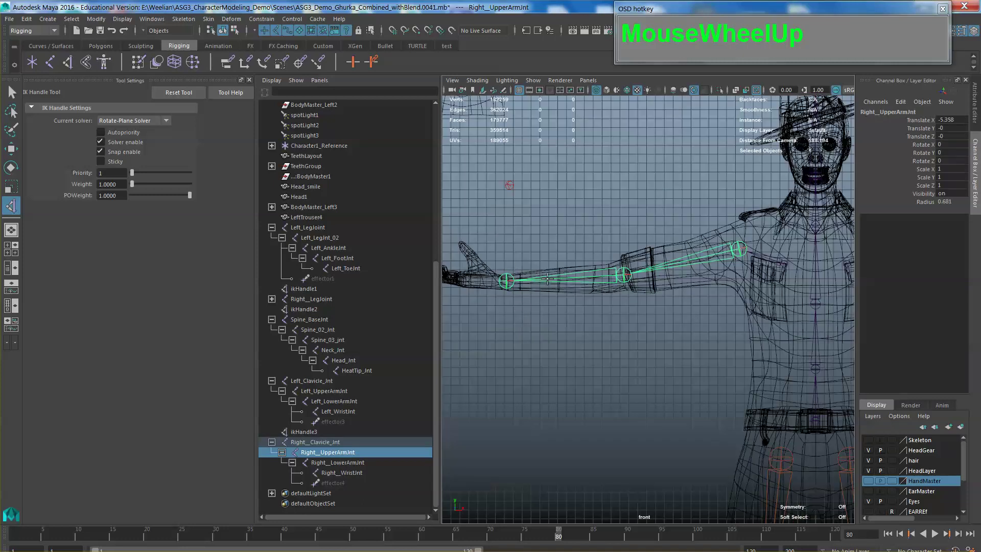
pyautogui.click(507, 280)
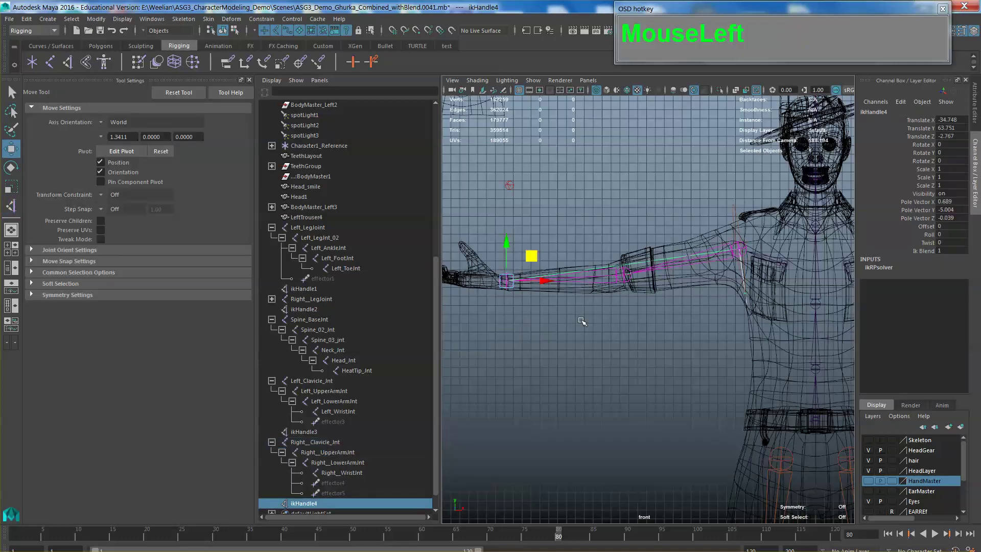
# - Select ikHandle4 and try moving it to test the right arm's IK
pyautogui.click(535, 334)
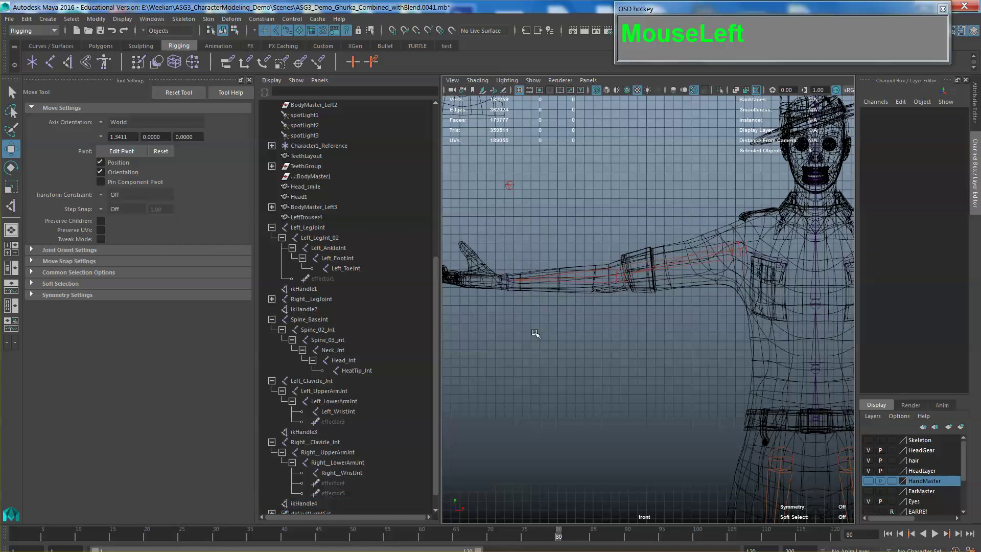
pyautogui.click(305, 503)
pyautogui.moveTo(532, 260)
pyautogui.mouseDown()
pyautogui.moveTo(654, 225)
pyautogui.moveTo(574, 257)
pyautogui.moveTo(710, 242)
pyautogui.moveTo(528, 259)
pyautogui.moveTo(613, 244)
pyautogui.moveTo(540, 254)
pyautogui.mouseUp()
pyautogui.scroll(-3, 678, 276)
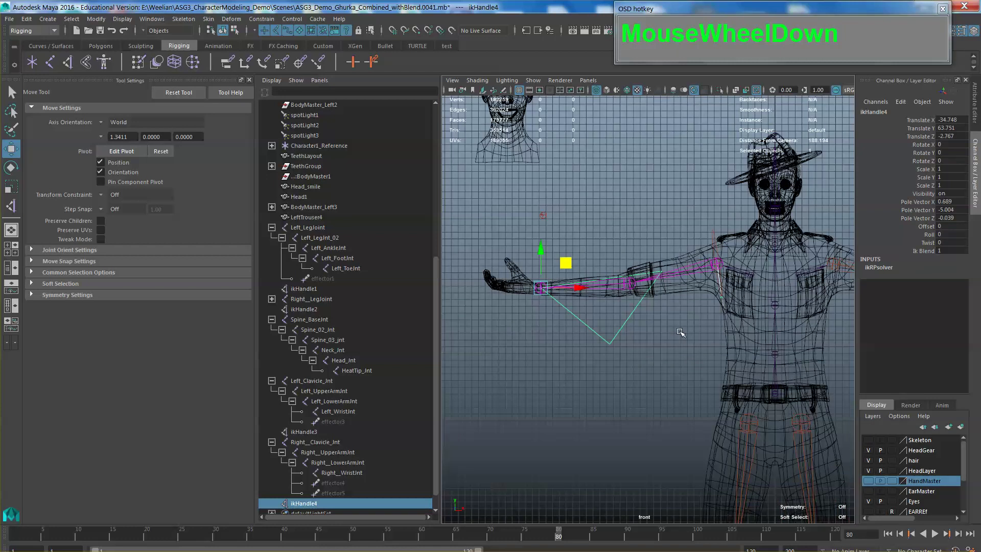
# - Inspect the character's joint chains and IK from several angles in the perspective view, and look through the available constraints
pyautogui.press('space')
pyautogui.moveTo(680, 332); pyautogui.dragTo(724, 326)
pyautogui.keyDown('alt'); pyautogui.scroll(-4, 683, 318); pyautogui.keyUp('alt')
pyautogui.scroll(4, 714, 352)
pyautogui.keyDown('alt'); pyautogui.scroll(-5, 726, 346); pyautogui.keyUp('alt')
pyautogui.keyDown('alt'); pyautogui.scroll(4, 495, 378); pyautogui.keyUp('alt')
pyautogui.keyDown('alt'); pyautogui.scroll(4, 724, 325); pyautogui.keyUp('alt')
pyautogui.keyDown('alt'); pyautogui.moveTo(725, 325); pyautogui.dragTo(680, 319, button='middle'); pyautogui.keyUp('alt')
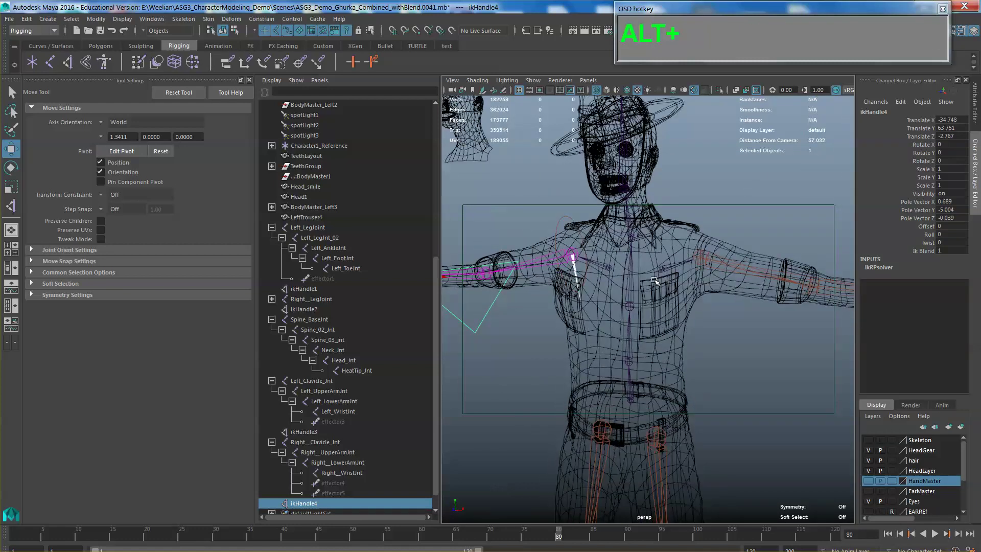
pyautogui.keyDown('alt'); pyautogui.moveTo(654, 280); pyautogui.dragTo(613, 337); pyautogui.keyUp('alt')
pyautogui.scroll(-8, 644, 281)
pyautogui.click(689, 312)
pyautogui.scroll(4, 696, 305)
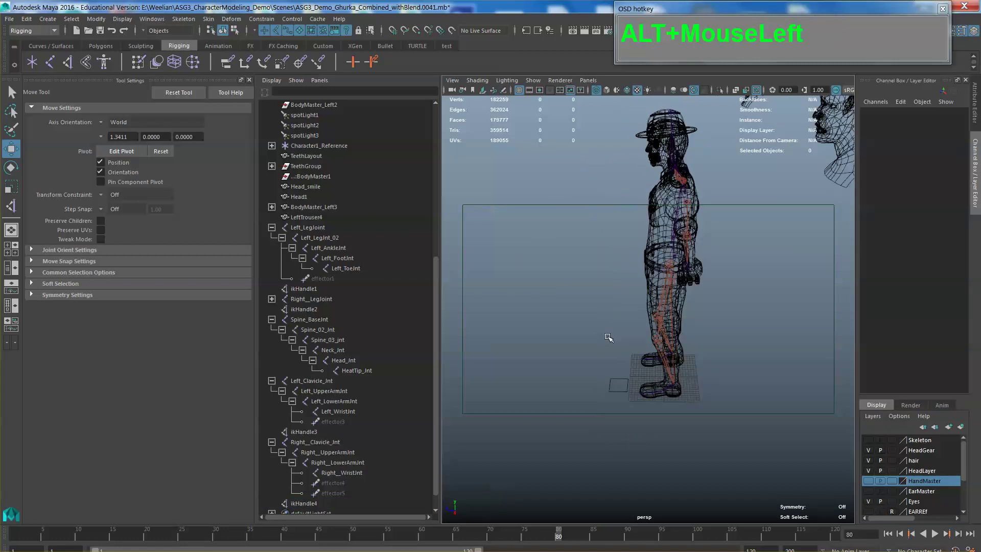
pyautogui.click(261, 19)
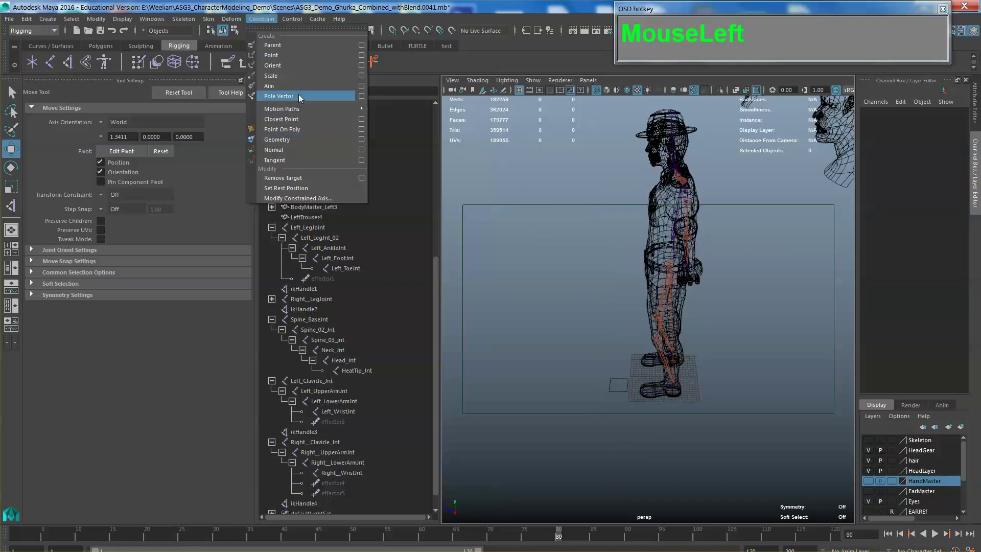
pyautogui.click(805, 346)
# - Draw a closed arrow-shaped curve in front of the knees in the side view, using the linear EP Curve Tool with grid snapping
pyautogui.press('space')
pyautogui.moveTo(740, 331); pyautogui.dragTo(789, 334)
pyautogui.keyDown('alt'); pyautogui.moveTo(732, 330); pyautogui.dragTo(704, 271, button='middle'); pyautogui.keyUp('alt')
pyautogui.scroll(3, 731, 286)
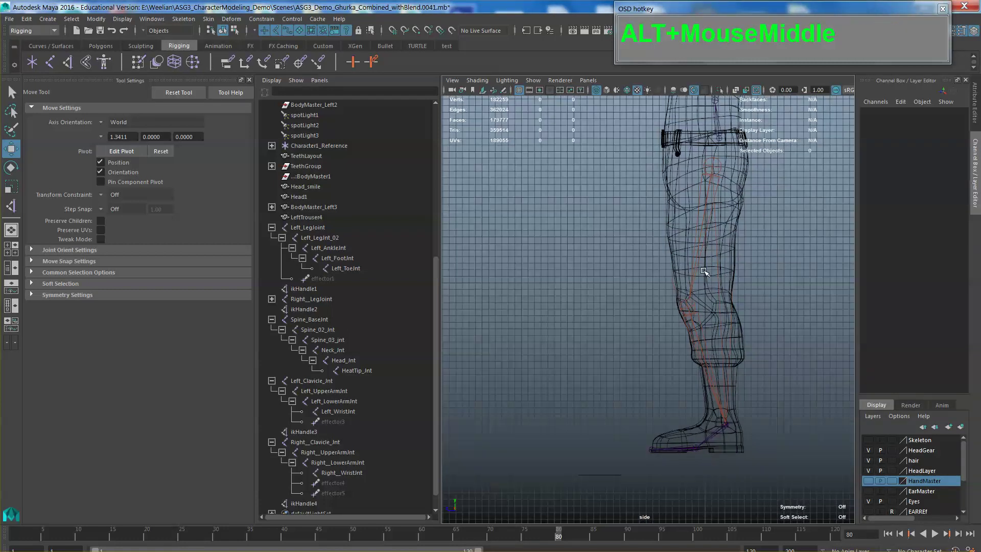
pyautogui.click(393, 29)
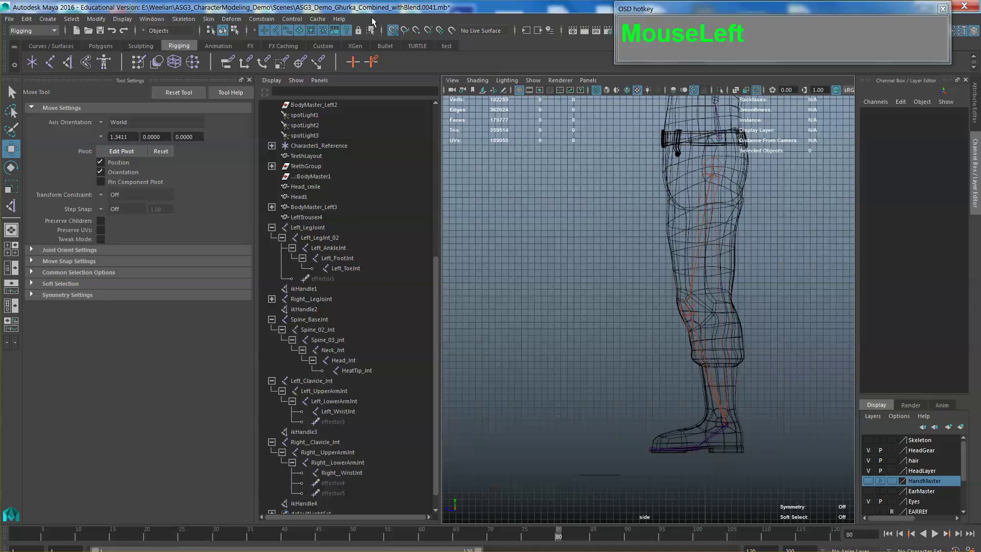
pyautogui.keyDown('alt'); pyautogui.moveTo(556, 275); pyautogui.dragTo(561, 257, button='middle'); pyautogui.keyUp('alt')
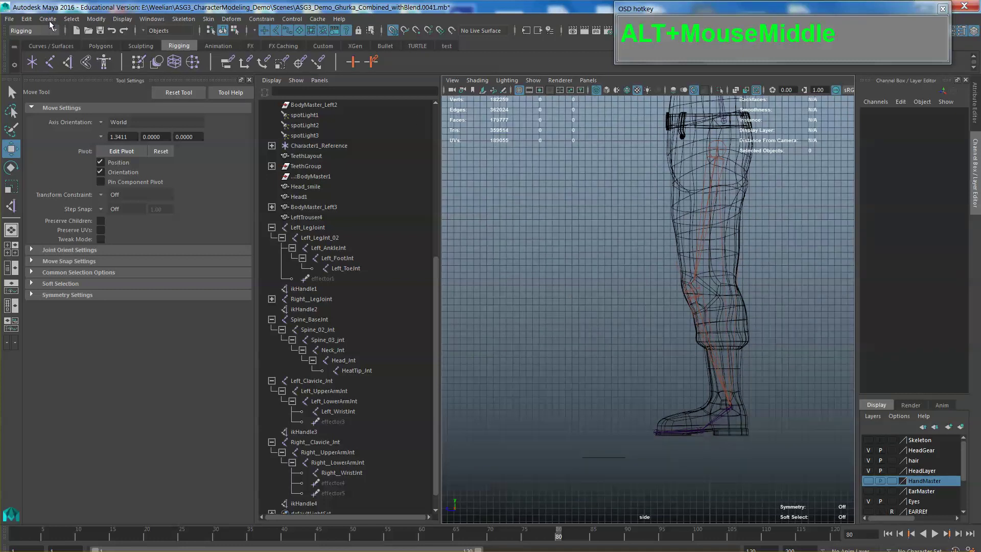
pyautogui.click(49, 20)
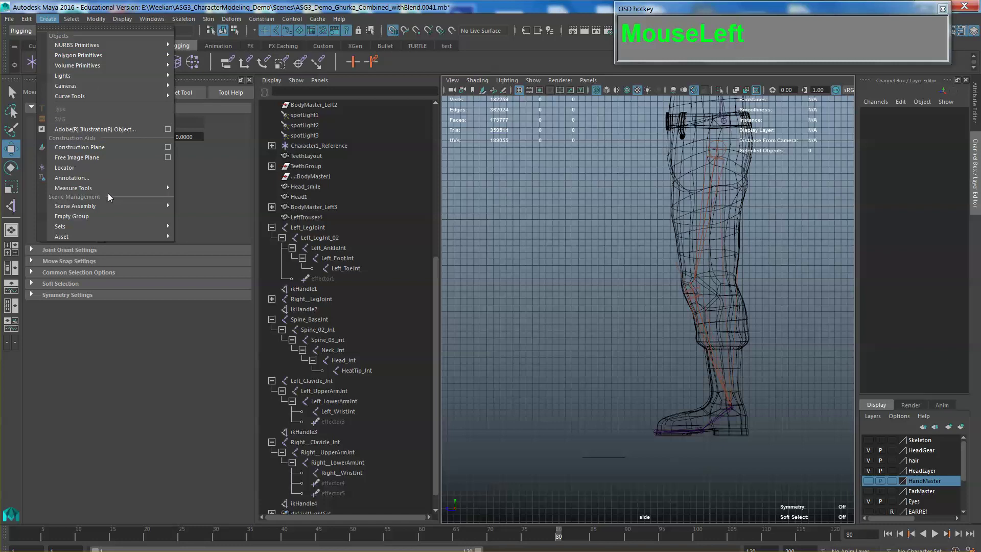
pyautogui.moveTo(124, 96)
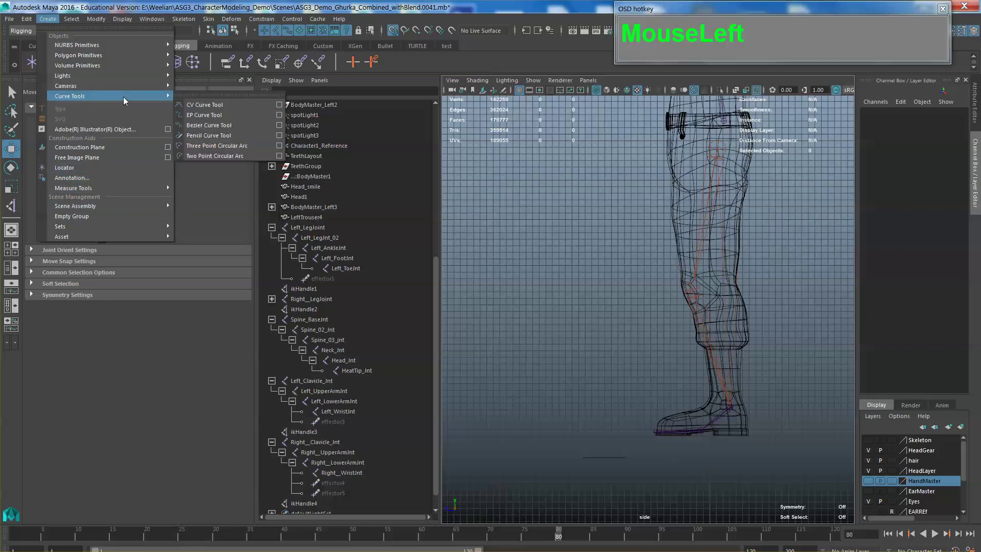
pyautogui.click(279, 117)
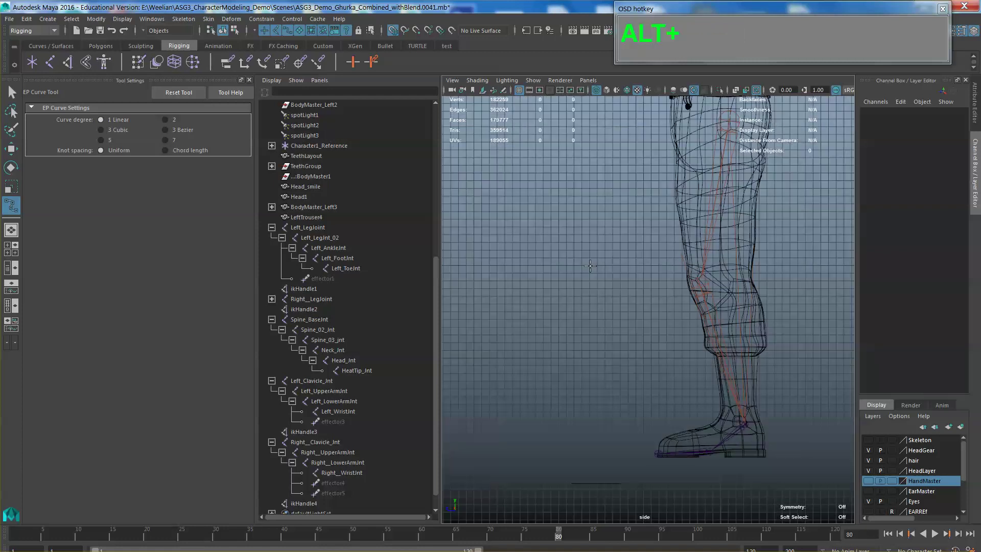
pyautogui.keyDown('alt'); pyautogui.moveTo(581, 254); pyautogui.dragTo(608, 270, button='middle'); pyautogui.keyUp('alt')
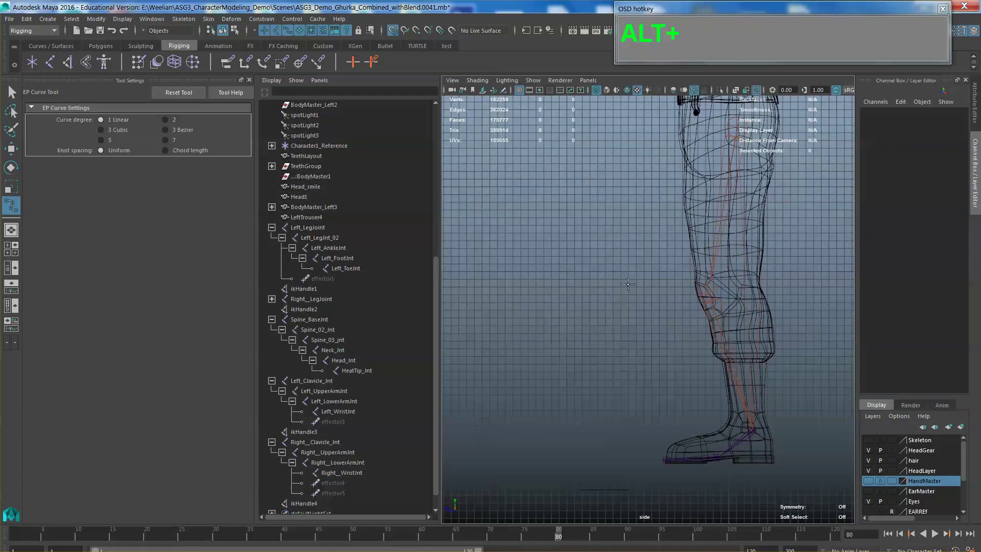
pyautogui.click(628, 280)
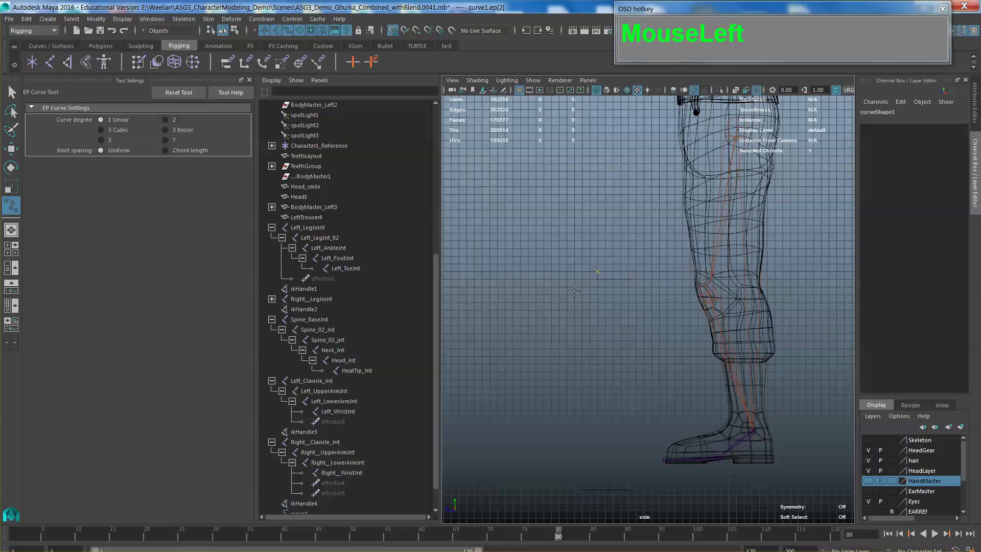
pyautogui.click(575, 287)
pyautogui.press('Return')
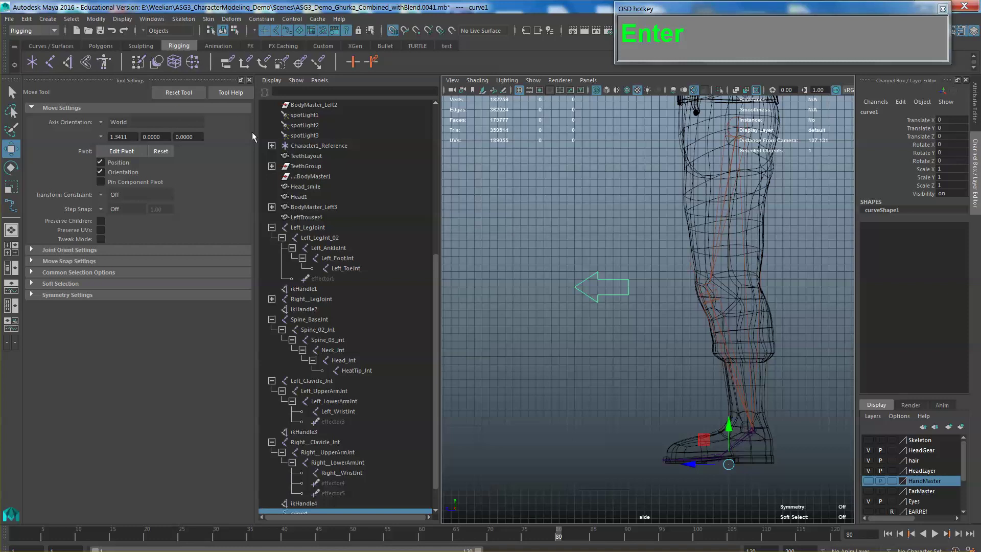
# - Center the pivot of the arrow curve and freeze its transformations
pyautogui.click(96, 19)
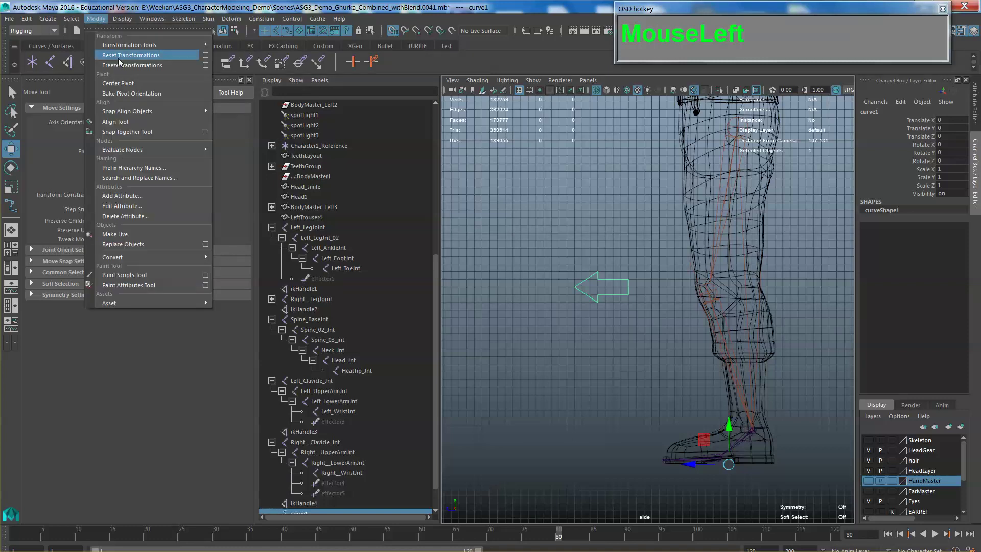
pyautogui.click(124, 83)
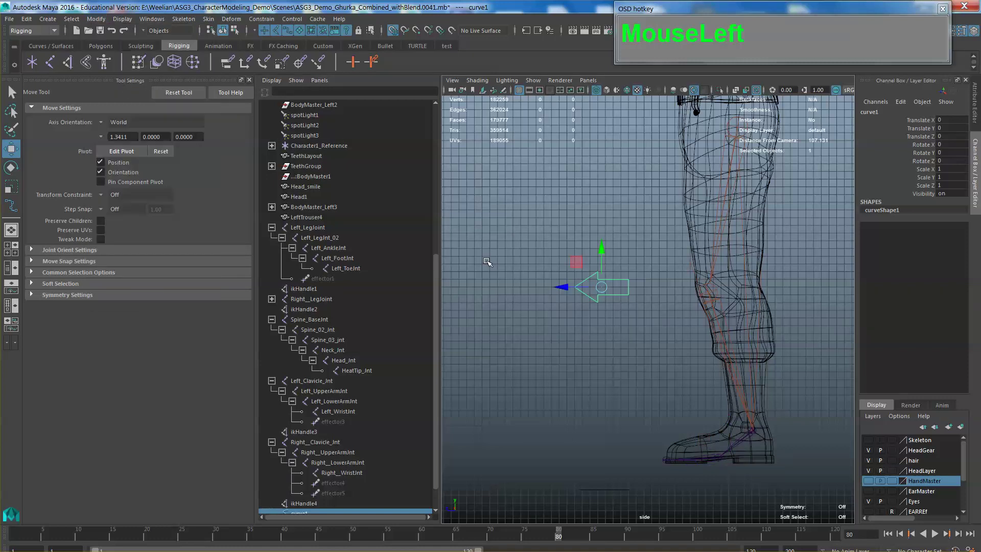
pyautogui.click(96, 19)
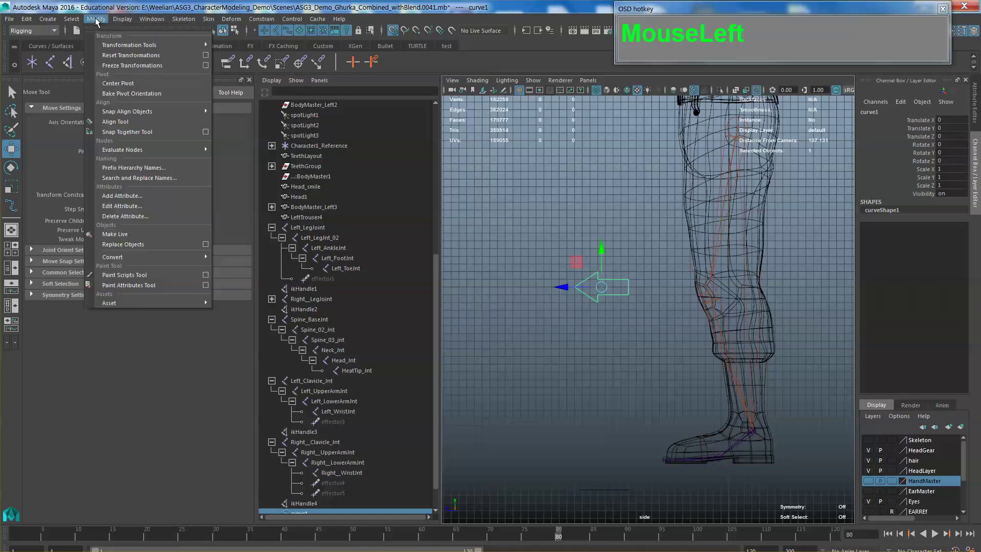
pyautogui.click(124, 65)
# - Move the arrow curve sideways towards the character's left leg, to Translate X 6
pyautogui.press('space')
pyautogui.moveTo(640, 370); pyautogui.dragTo(687, 346)
pyautogui.scroll(5, 685, 347)
pyautogui.keyDown('alt'); pyautogui.moveTo(684, 346); pyautogui.dragTo(679, 303, button='middle'); pyautogui.keyUp('alt')
pyautogui.keyDown('alt'); pyautogui.moveTo(639, 333); pyautogui.dragTo(673, 315); pyautogui.keyUp('alt')
pyautogui.moveTo(650, 353)
pyautogui.keyDown('alt'); pyautogui.mouseDown()
pyautogui.moveTo(605, 362)
pyautogui.moveTo(655, 365)
pyautogui.mouseUp(); pyautogui.keyUp('alt')
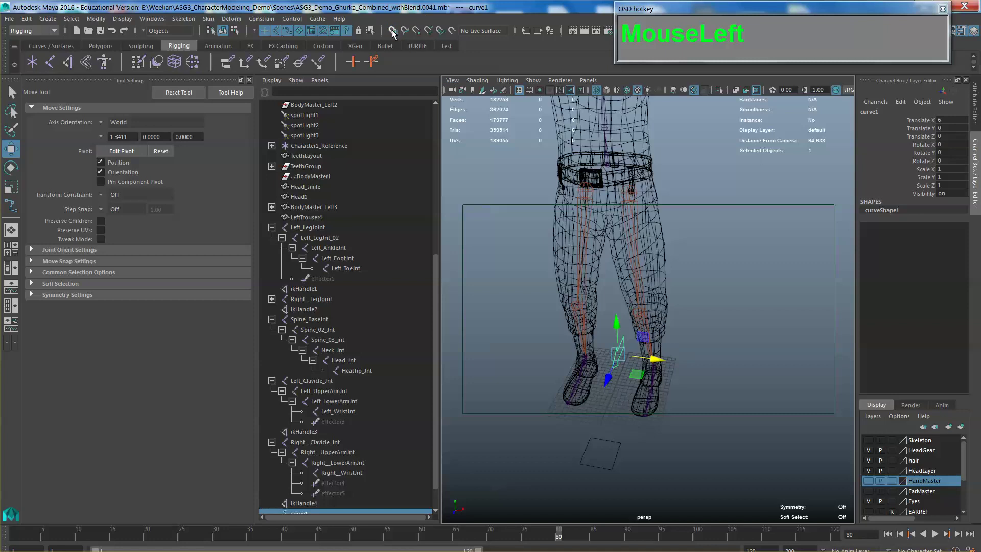
# - Align the arrow curve with the left knee joint in the front view, at about X 6.14 and Y -0.96
pyautogui.press('space')
pyautogui.moveTo(685, 358); pyautogui.dragTo(689, 377)
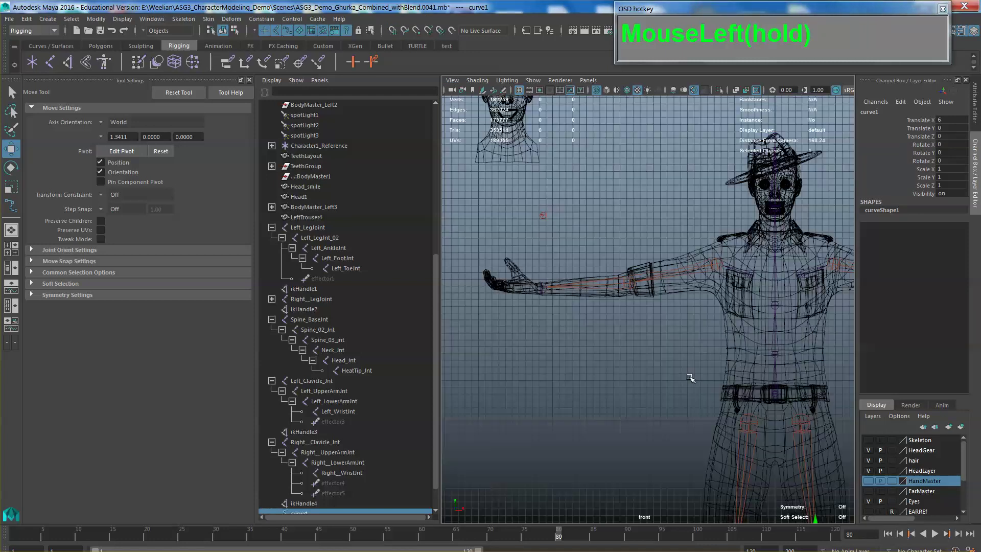
pyautogui.keyDown('alt'); pyautogui.moveTo(745, 378); pyautogui.dragTo(672, 188, button='middle'); pyautogui.keyUp('alt')
pyautogui.scroll(2, 737, 377)
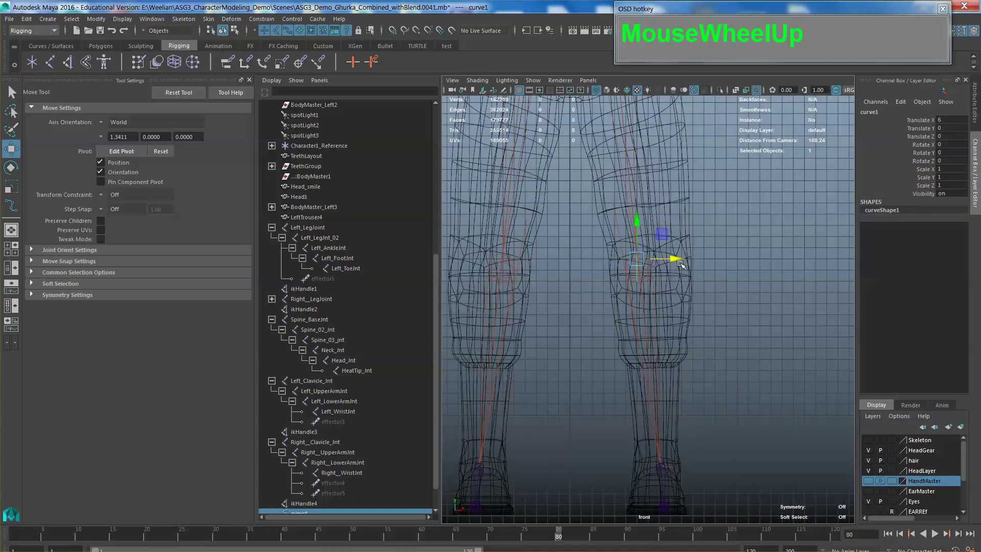
pyautogui.moveTo(676, 260); pyautogui.dragTo(679, 259)
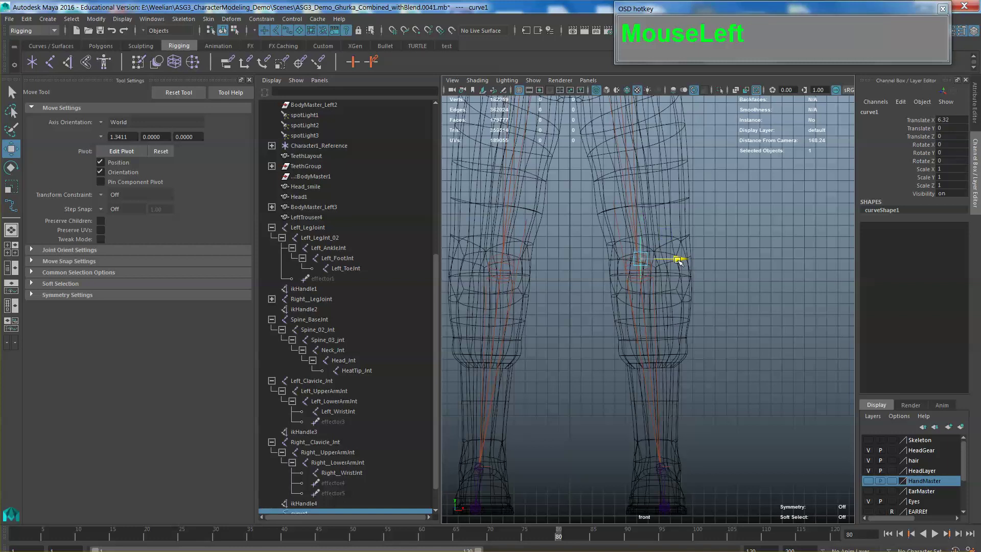
pyautogui.moveTo(640, 223); pyautogui.dragTo(642, 236)
pyautogui.moveTo(690, 274); pyautogui.dragTo(679, 269)
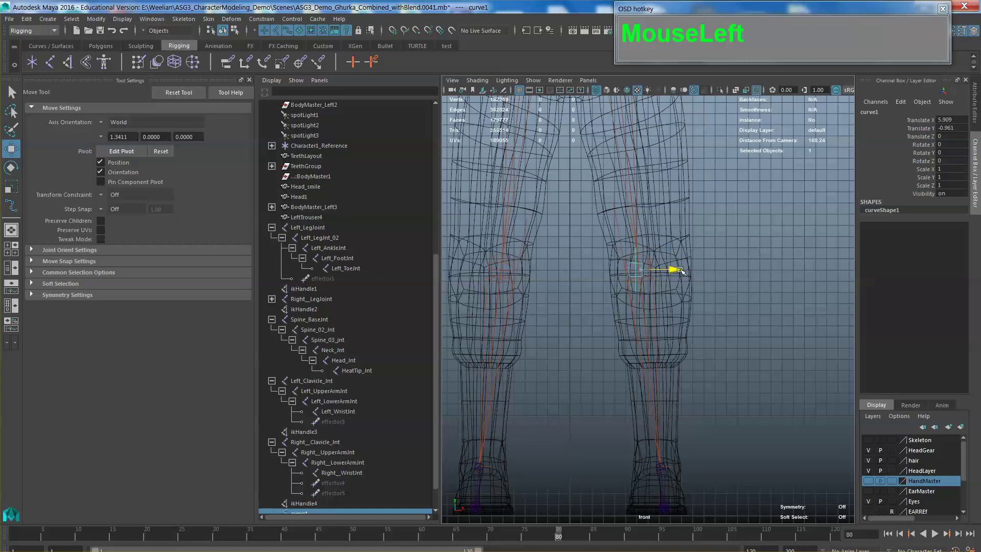
# - Inspect the arrow curve's placement and the left ankle's IK handle from several angles in the perspective view
pyautogui.press('space')
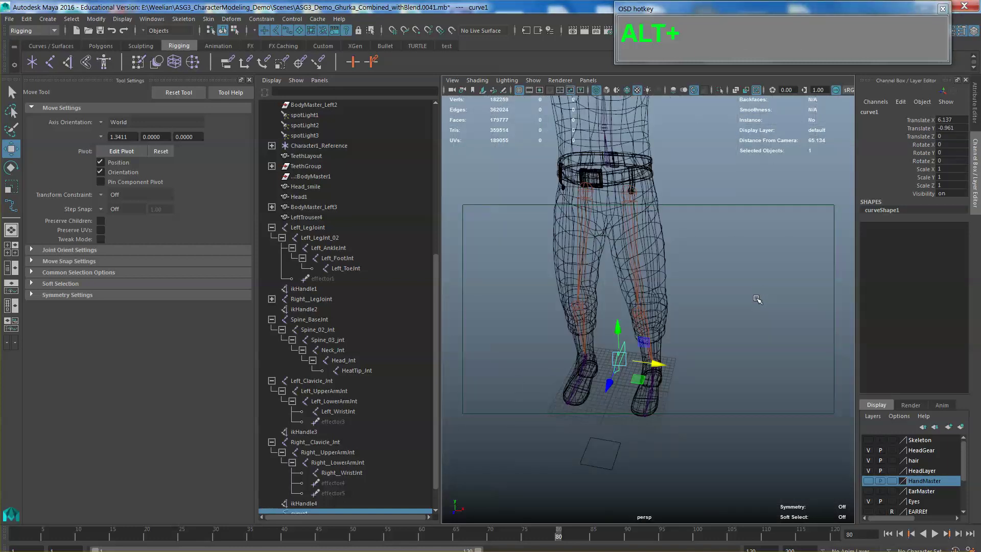
pyautogui.keyDown('alt'); pyautogui.scroll(-5, 707, 362); pyautogui.keyUp('alt')
pyautogui.keyDown('alt'); pyautogui.moveTo(714, 321); pyautogui.dragTo(727, 341, button='right'); pyautogui.keyUp('alt')
pyautogui.keyDown('alt'); pyautogui.moveTo(726, 341); pyautogui.dragTo(734, 387); pyautogui.keyUp('alt')
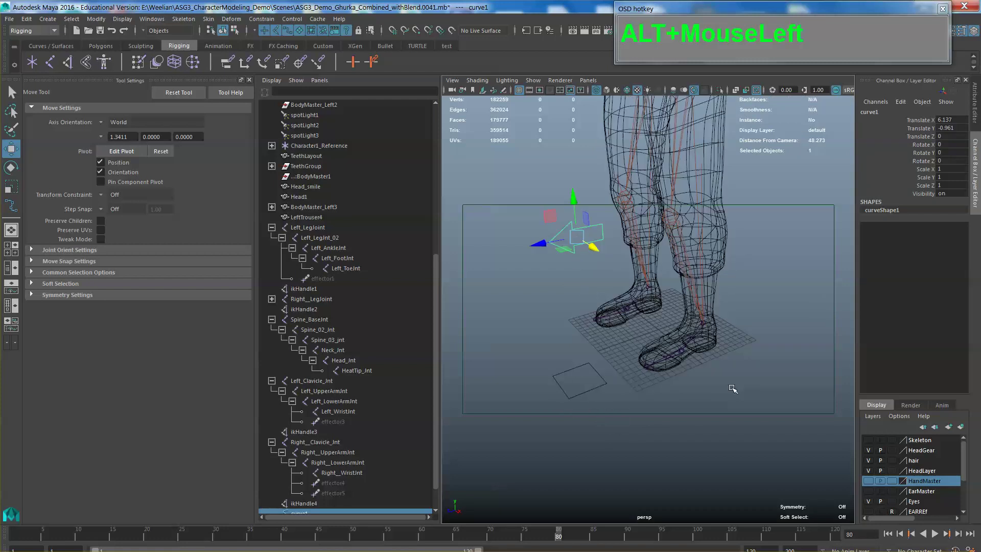
pyautogui.keyDown('alt'); pyautogui.moveTo(734, 388); pyautogui.dragTo(740, 374, button='right'); pyautogui.keyUp('alt')
pyautogui.keyDown('alt'); pyautogui.moveTo(741, 375); pyautogui.dragTo(743, 351, button='middle'); pyautogui.keyUp('alt')
pyautogui.click(745, 328)
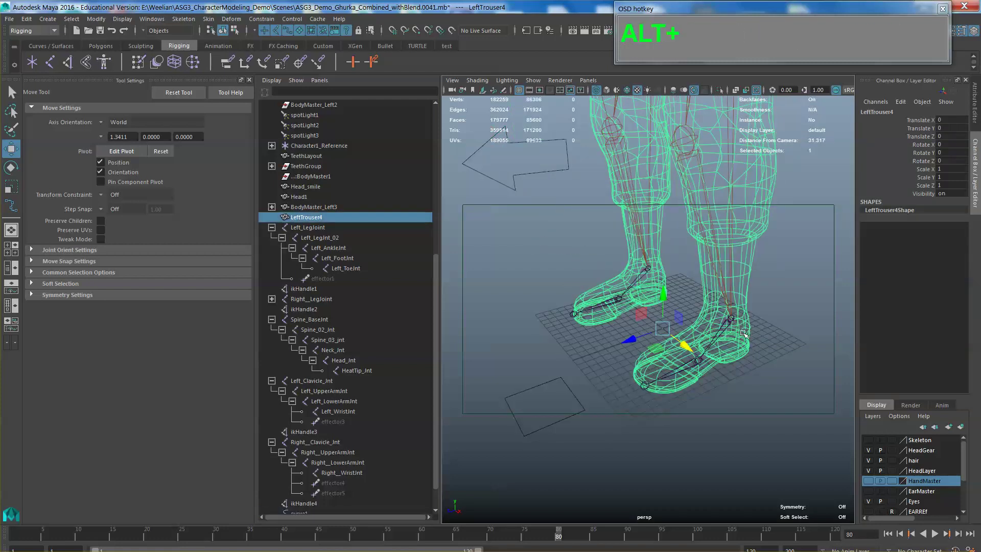
pyautogui.keyDown('alt'); pyautogui.moveTo(745, 328); pyautogui.dragTo(714, 325); pyautogui.keyUp('alt')
pyautogui.click(712, 315)
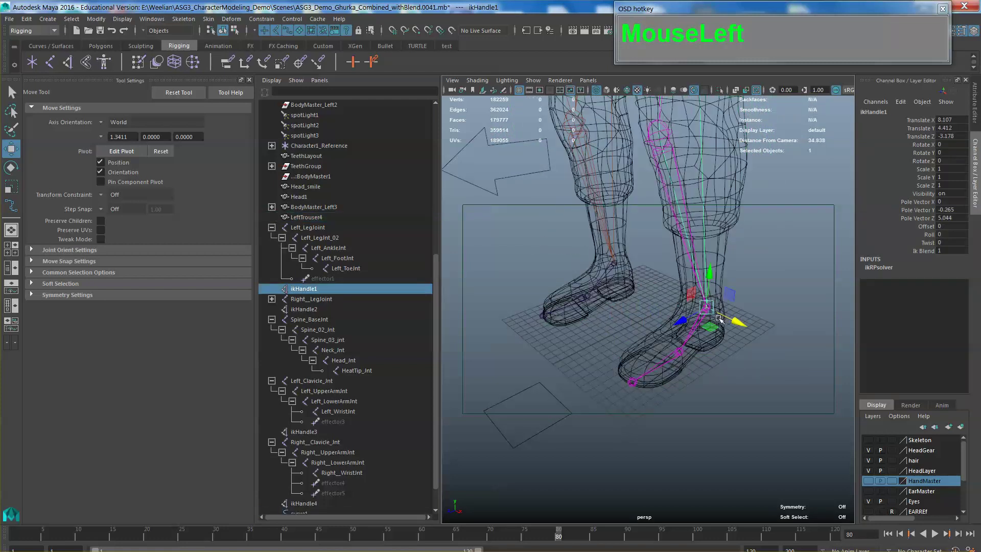
pyautogui.scroll(2, 714, 319)
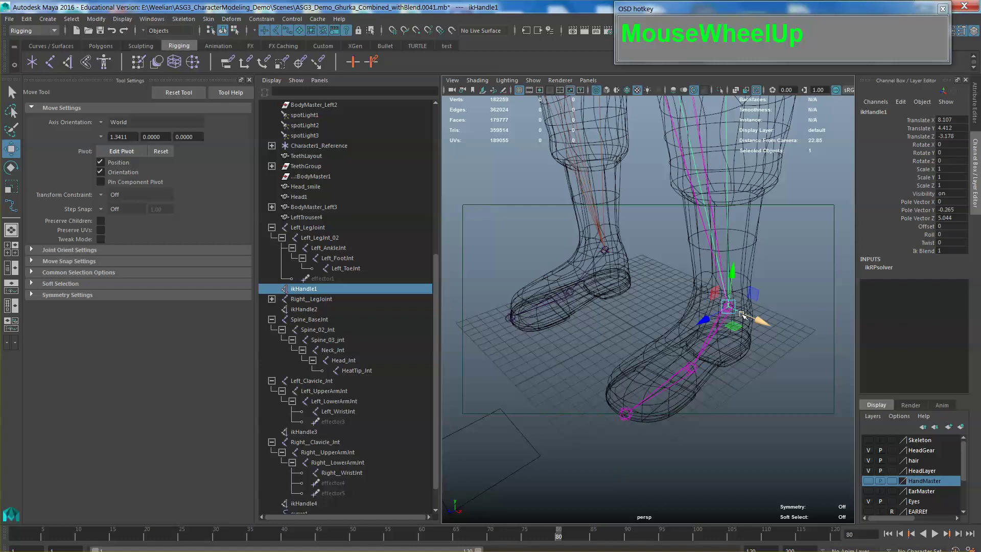
pyautogui.keyDown('alt'); pyautogui.moveTo(742, 315); pyautogui.dragTo(527, 189); pyautogui.keyUp('alt')
pyautogui.keyDown('alt'); pyautogui.moveTo(526, 189); pyautogui.dragTo(536, 206, button='middle'); pyautogui.keyUp('alt')
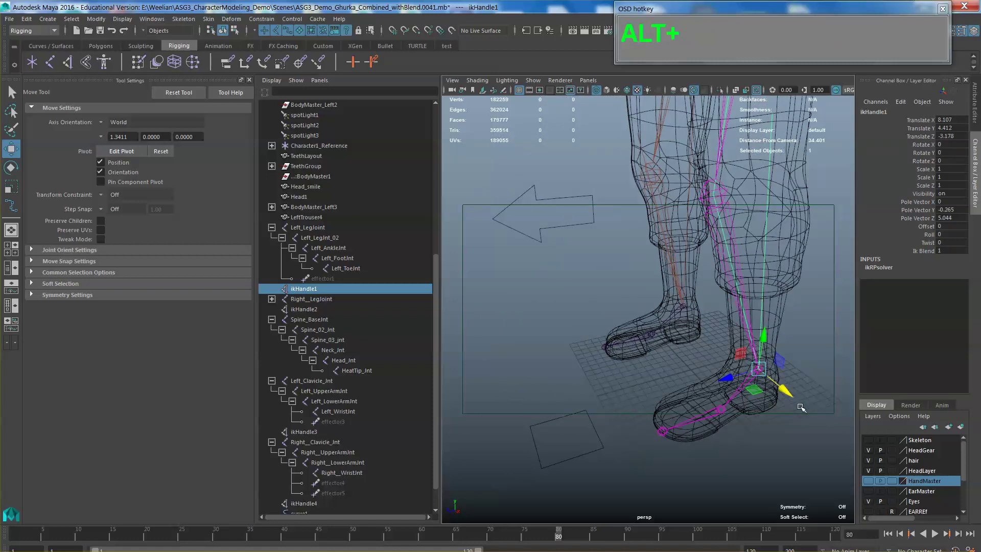
pyautogui.keyDown('alt'); pyautogui.moveTo(801, 407); pyautogui.dragTo(753, 411); pyautogui.keyUp('alt')
pyautogui.click(753, 411)
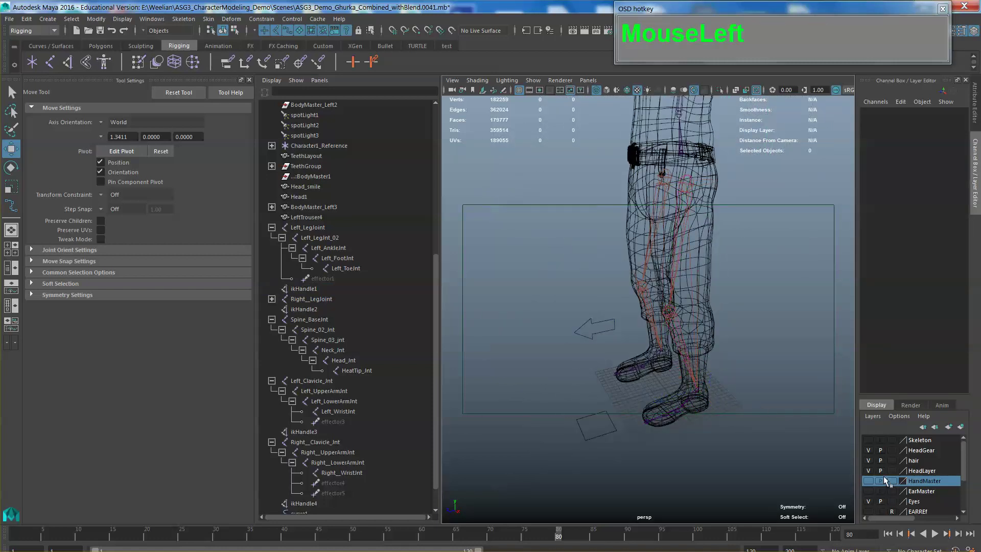
# - Select ikHandle1 at the left ankle and frame it in the perspective view
pyautogui.scroll(-2, 889, 477)
pyautogui.scroll(2, 891, 473)
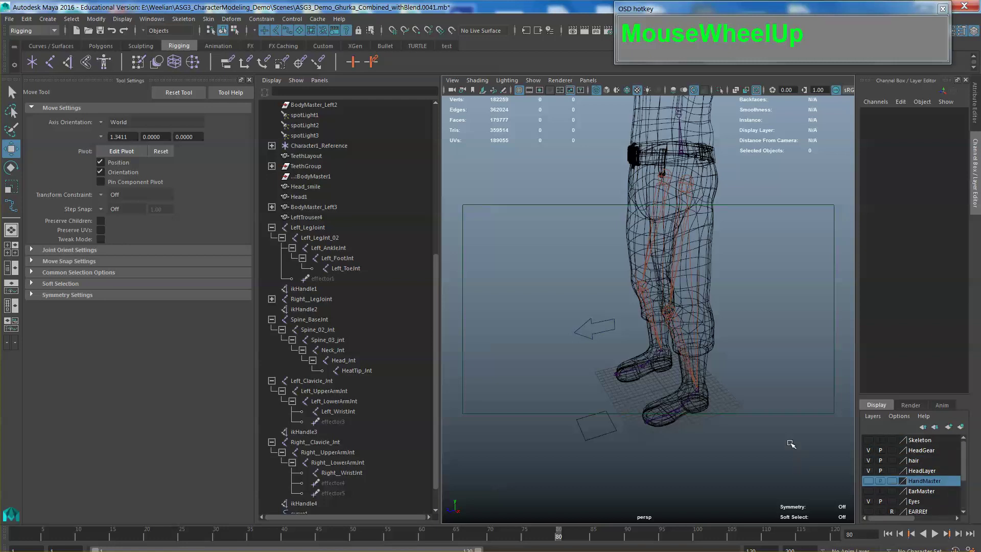
pyautogui.scroll(3, 755, 368)
pyautogui.keyDown('alt'); pyautogui.moveTo(756, 367); pyautogui.dragTo(760, 356, button='middle'); pyautogui.keyUp('alt')
pyautogui.scroll(2, 760, 356)
pyautogui.keyDown('alt'); pyautogui.scroll(2, 756, 373); pyautogui.keyUp('alt')
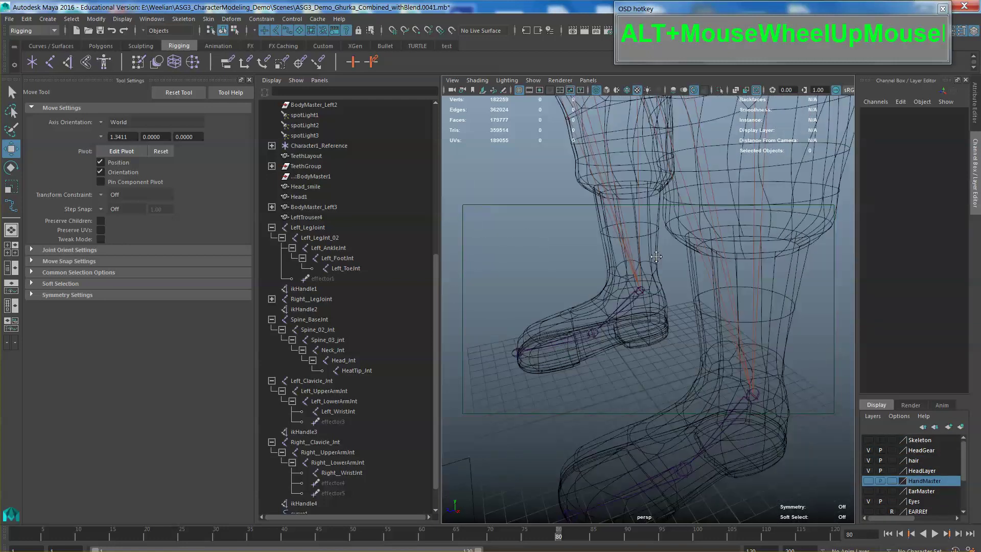
pyautogui.keyDown('alt'); pyautogui.moveTo(756, 373); pyautogui.dragTo(736, 385); pyautogui.keyUp('alt')
pyautogui.keyDown('alt'); pyautogui.moveTo(736, 385); pyautogui.dragTo(740, 246, button='middle'); pyautogui.keyUp('alt')
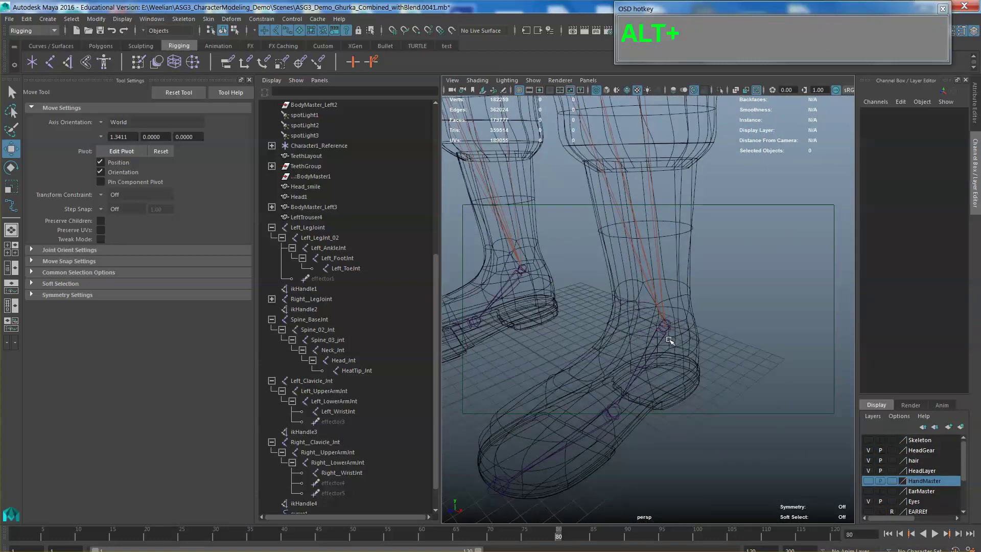
pyautogui.keyDown('alt'); pyautogui.moveTo(685, 380); pyautogui.dragTo(675, 321, button='middle'); pyautogui.keyUp('alt')
pyautogui.click(670, 313)
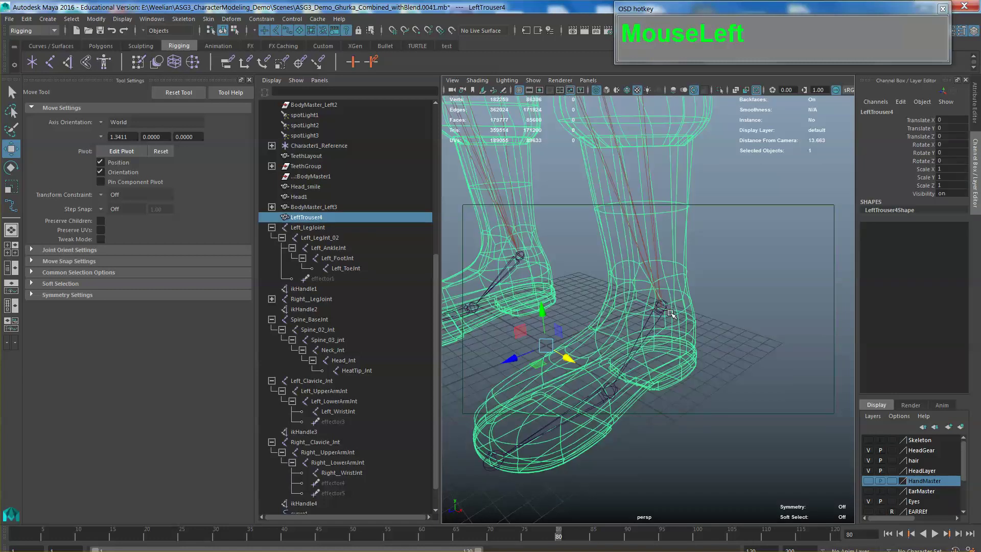
pyautogui.click(666, 309)
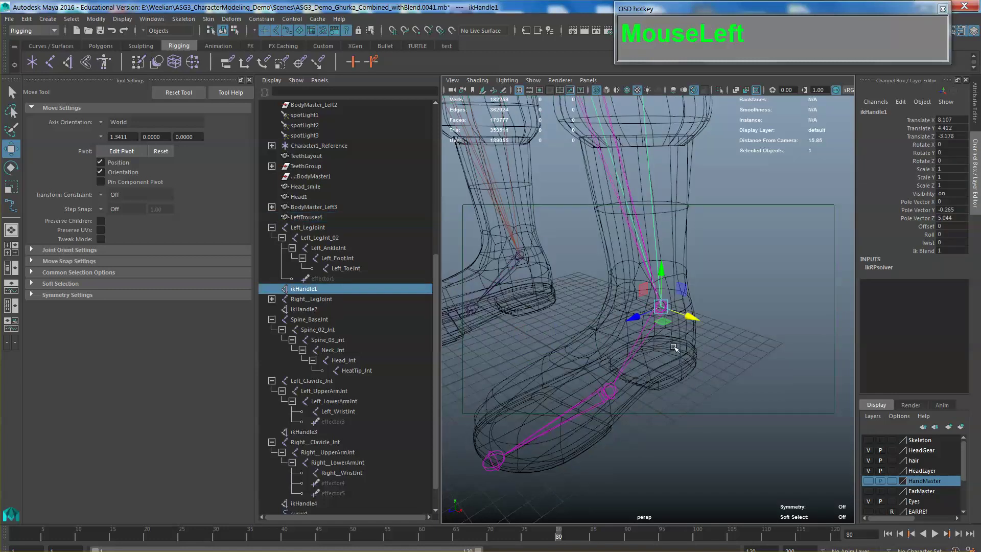
pyautogui.press('f')
pyautogui.scroll(8, 680, 351)
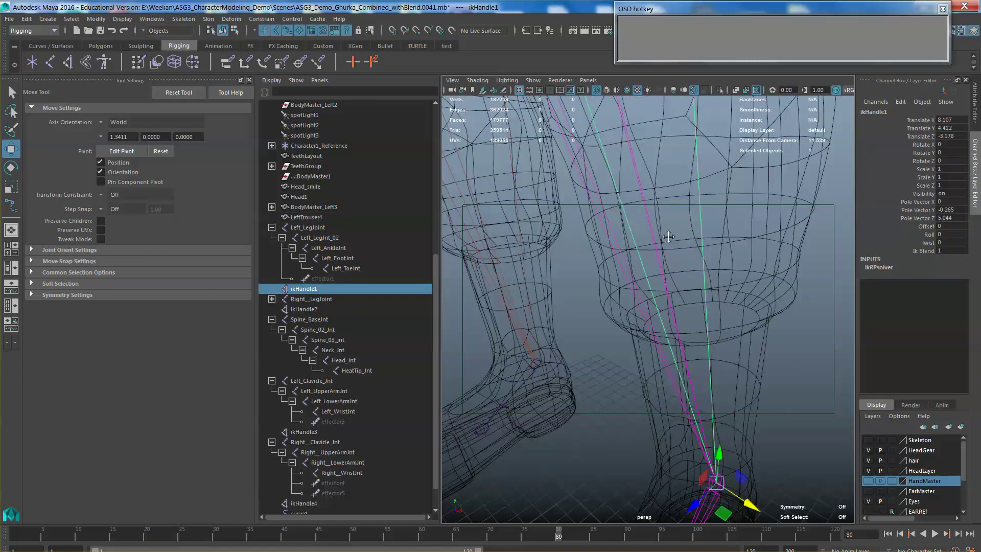
pyautogui.scroll(5, 651, 270)
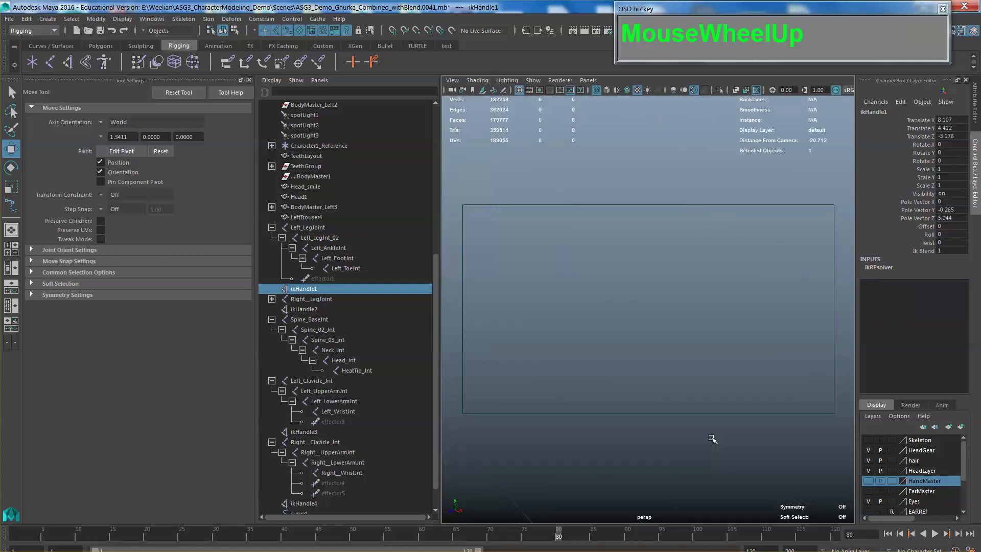
pyautogui.scroll(-8, 710, 429)
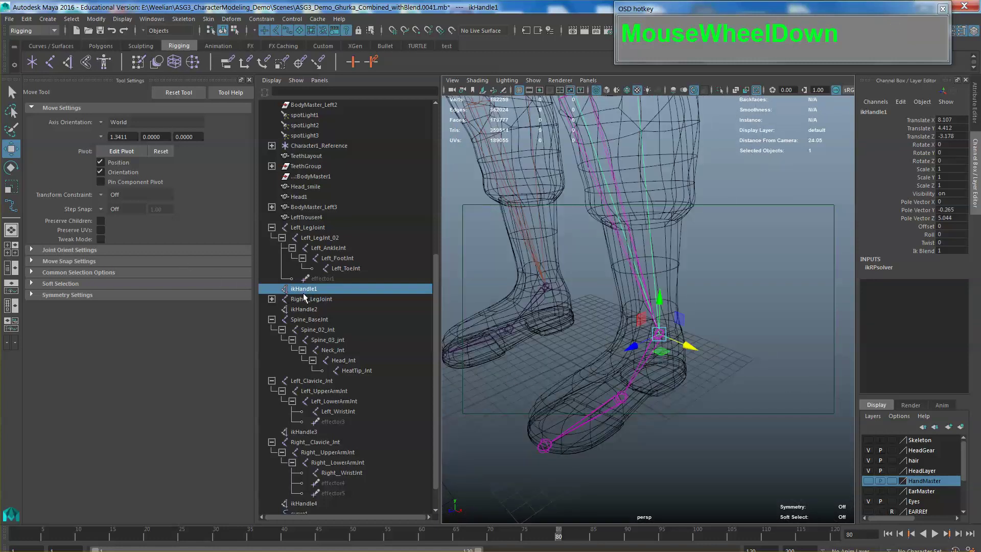
# - Rename ikHandle1 as leftFootIKHandle
pyautogui.doubleClick(306, 290)
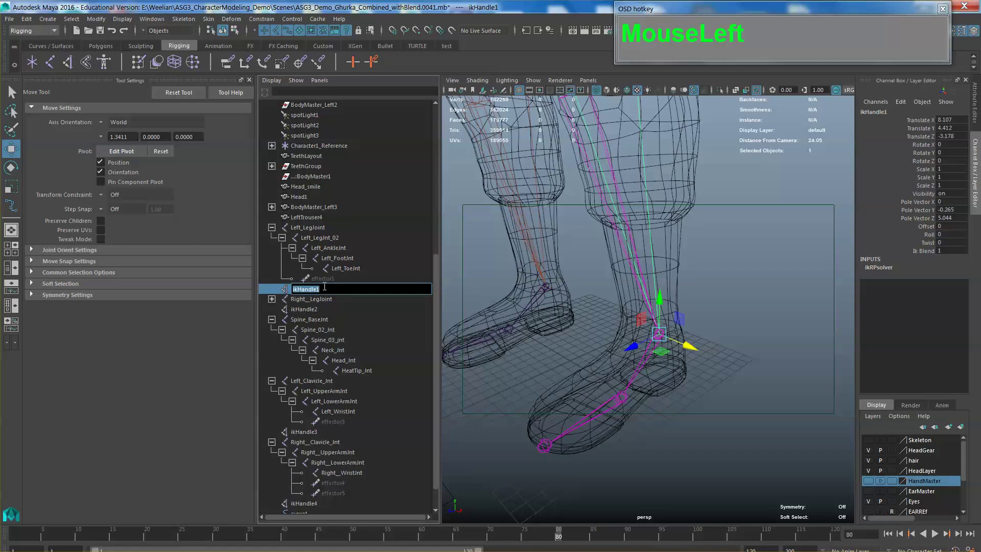
pyautogui.write('leftFoot')
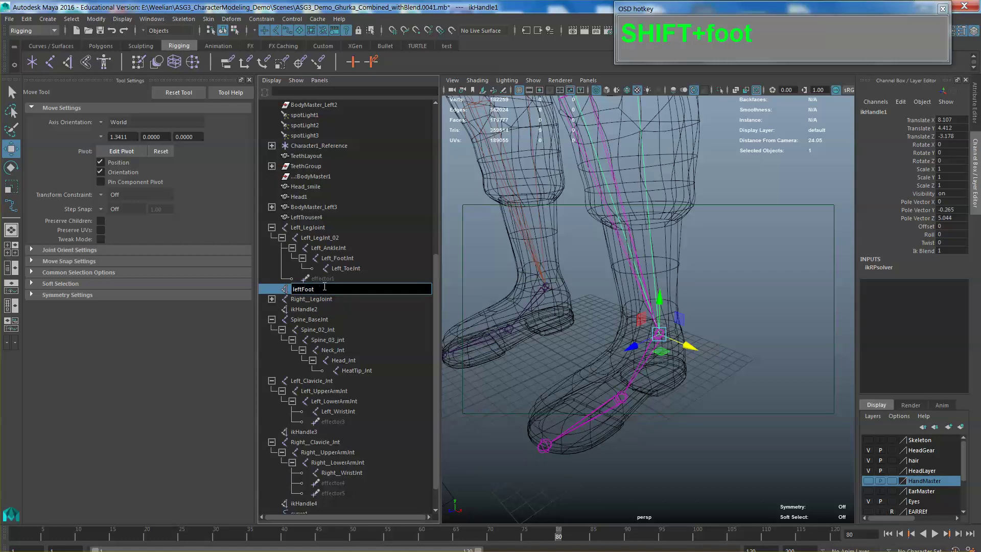
pyautogui.write('IKHandl')
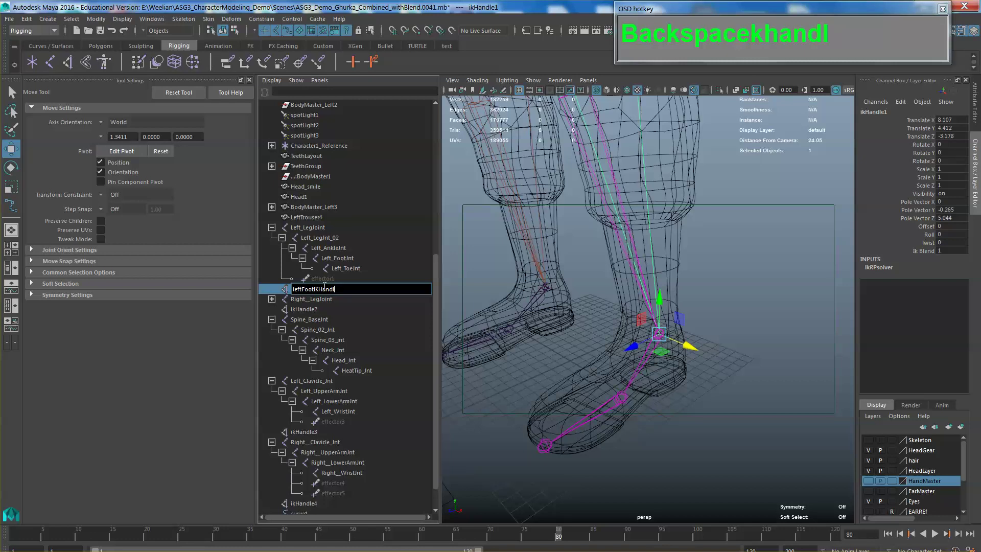
pyautogui.write('e')
pyautogui.press('Return')
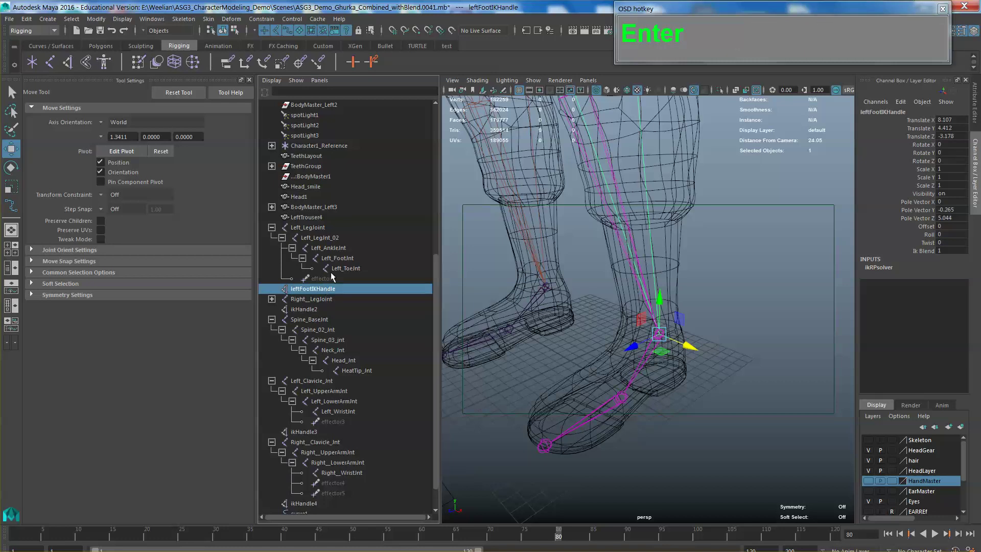
# - Select the arrow curve in front of the left knee and rename it LeftKneeController
pyautogui.scroll(-5, 615, 213)
pyautogui.scroll(3, 638, 282)
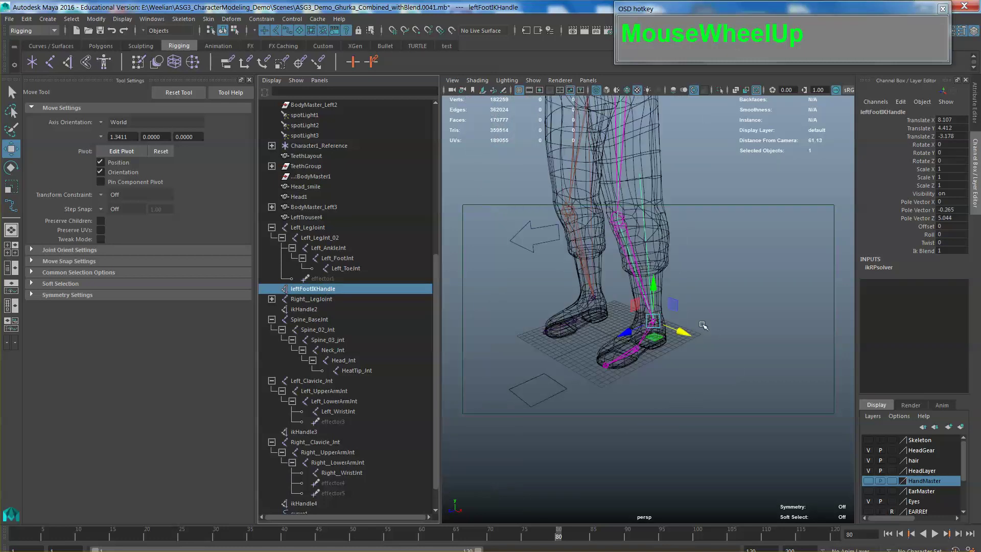
pyautogui.click(706, 323)
pyautogui.moveTo(599, 249); pyautogui.dragTo(528, 253)
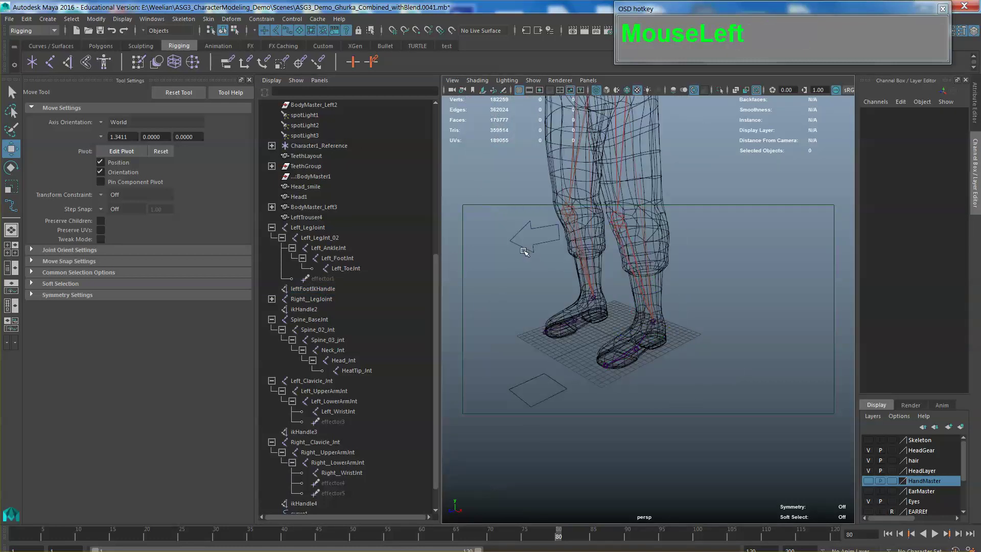
pyautogui.click(525, 248)
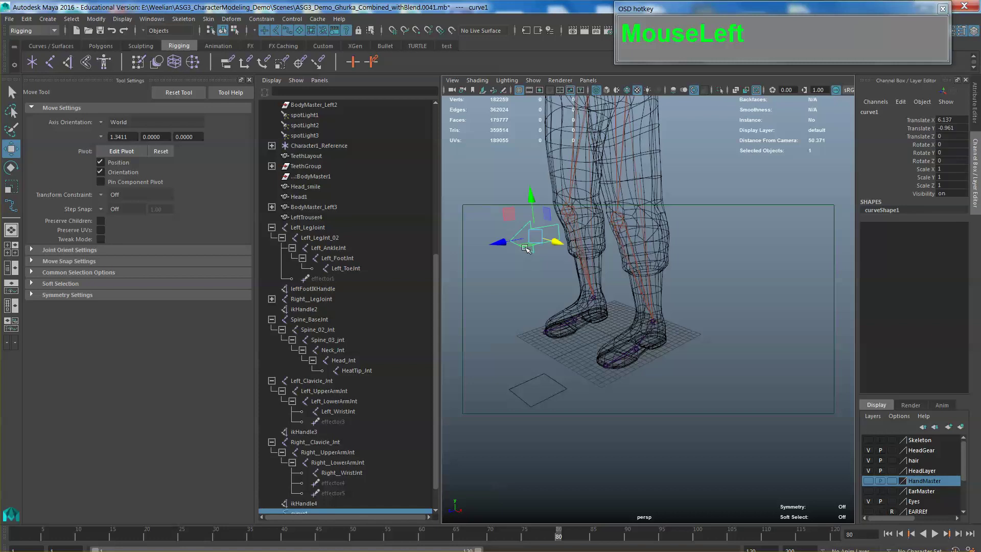
pyautogui.moveTo(434, 374); pyautogui.dragTo(434, 418)
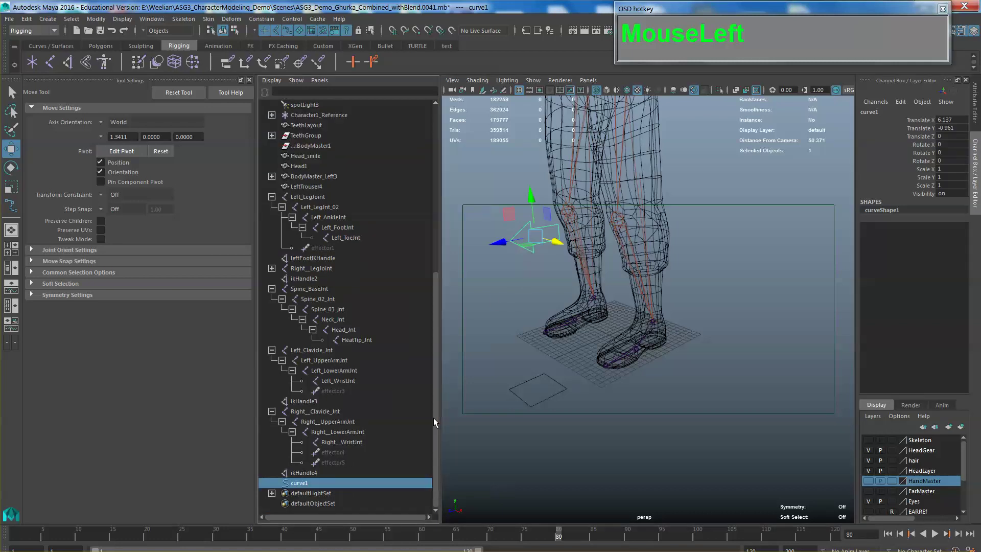
pyautogui.doubleClick(313, 486)
pyautogui.write('L')
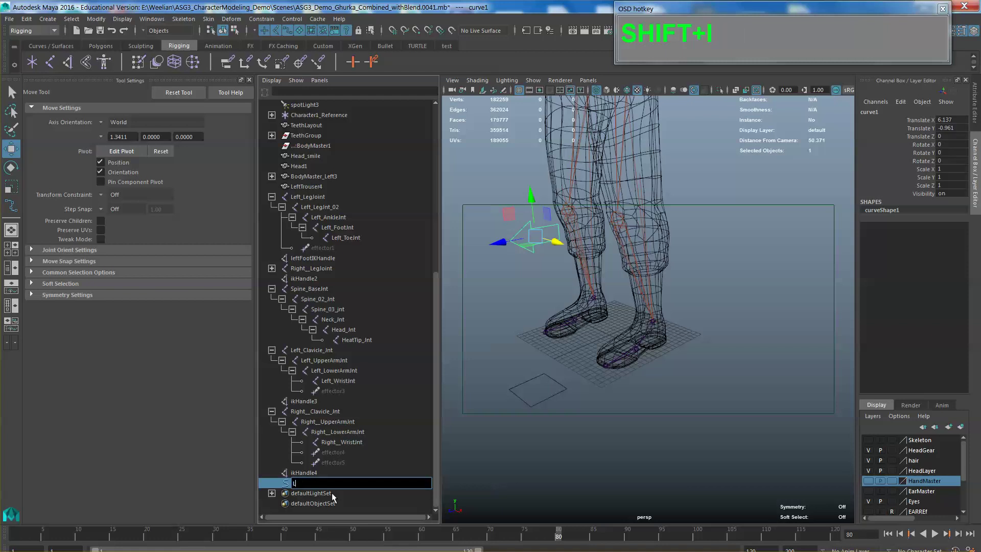
pyautogui.write('eftKneeController')
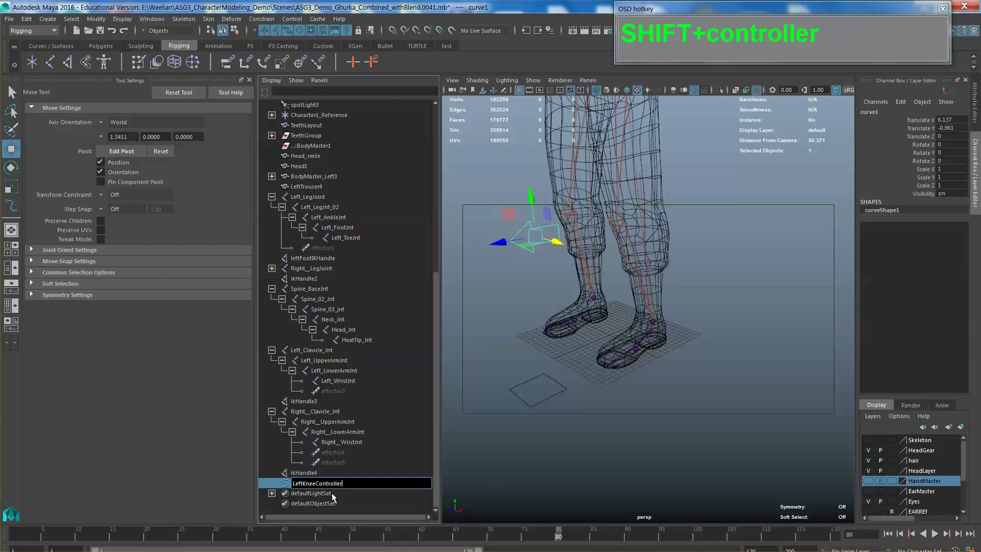
pyautogui.press('Return')
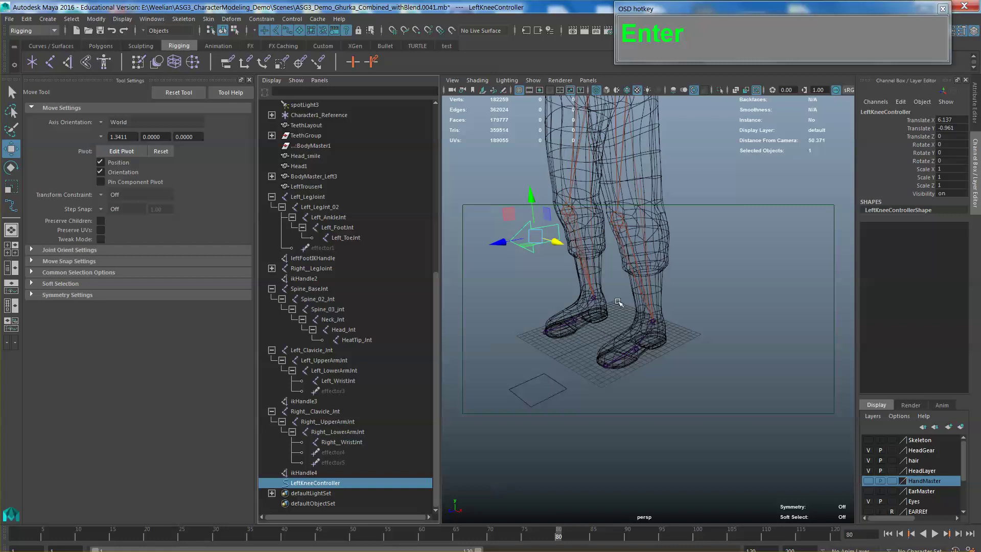
# - Close the tool settings and apply a Pole Vector constraint from LeftKneeController to leftFootIKHandle
pyautogui.scroll(3, 574, 201)
pyautogui.keyDown('alt'); pyautogui.moveTo(511, 219); pyautogui.dragTo(615, 285, button='middle'); pyautogui.keyUp('alt')
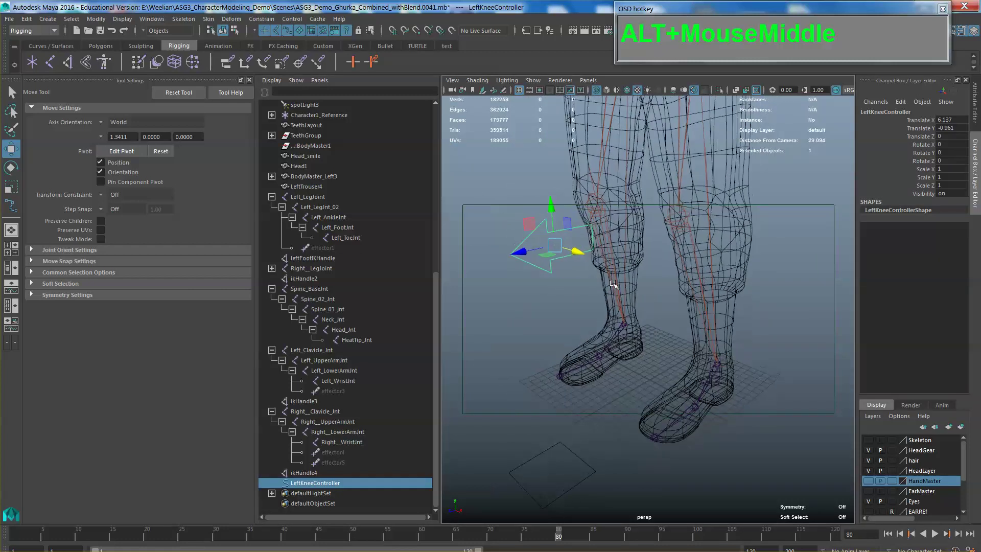
pyautogui.click(249, 80)
pyautogui.keyDown('alt'); pyautogui.moveTo(550, 258); pyautogui.dragTo(510, 262, button='middle'); pyautogui.keyUp('alt')
pyautogui.click(371, 239)
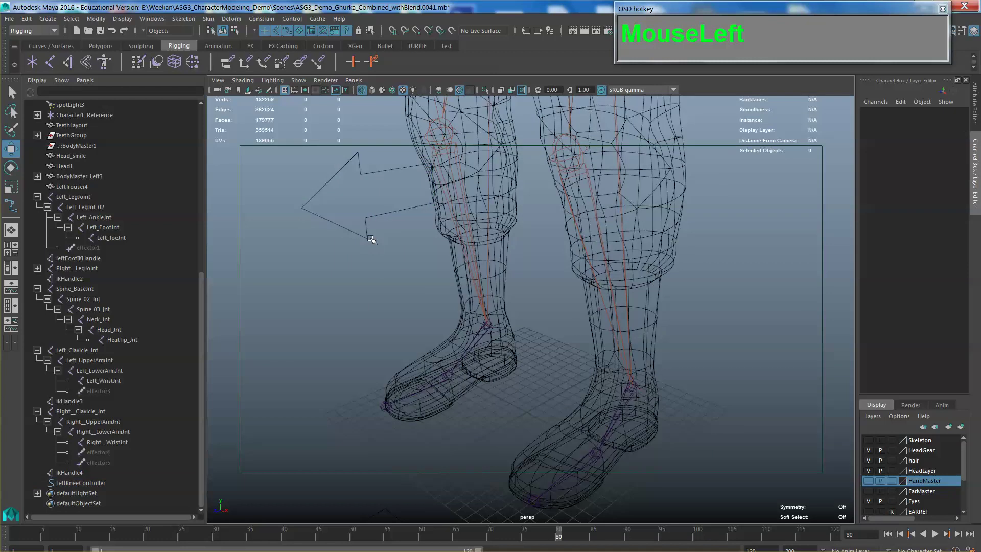
pyautogui.moveTo(348, 227); pyautogui.dragTo(355, 250)
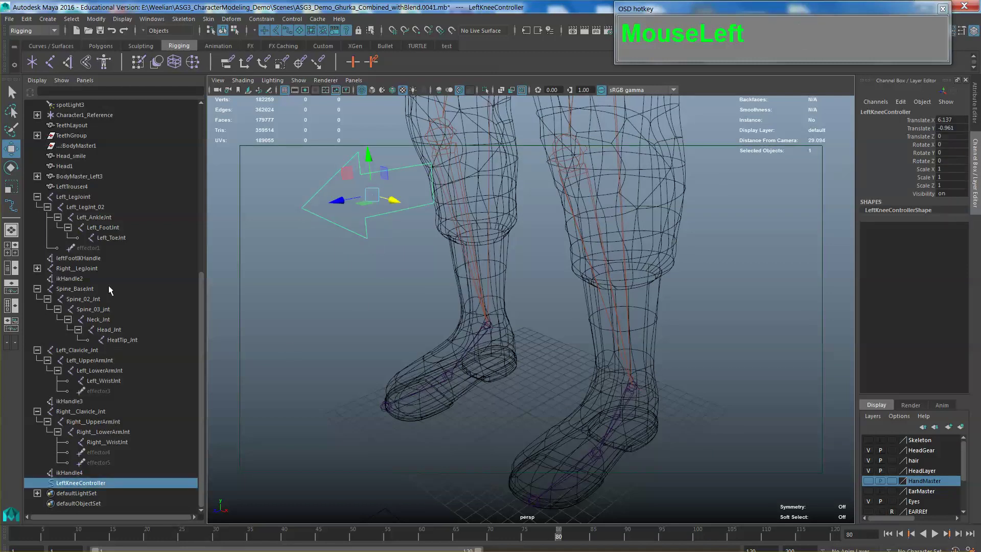
pyautogui.keyDown('ctrl'); pyautogui.click(80, 258); pyautogui.keyUp('ctrl')
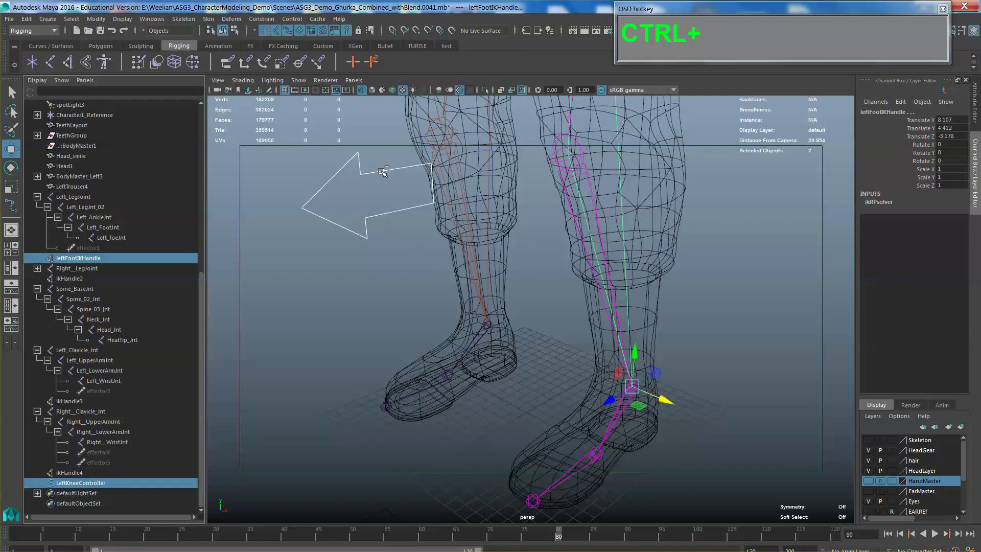
pyautogui.click(269, 19)
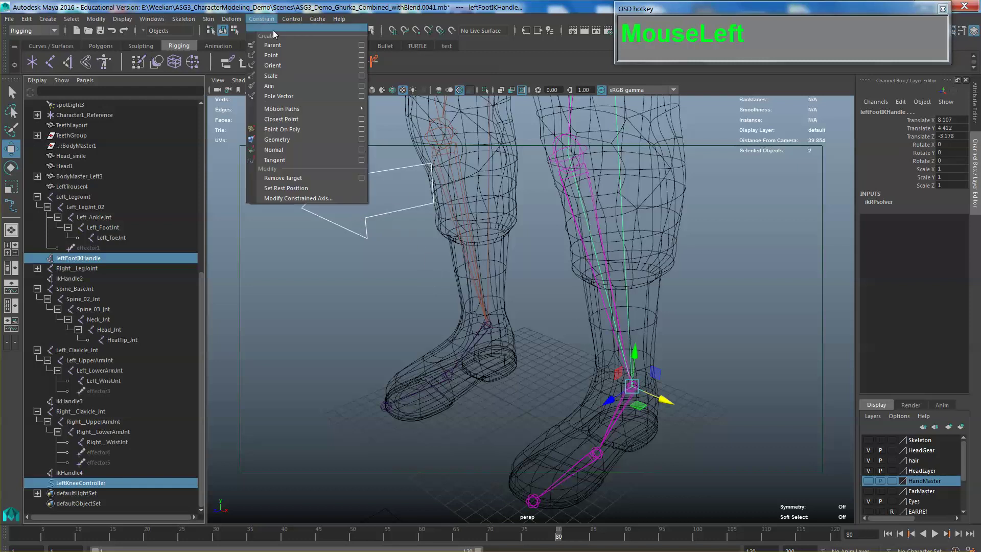
pyautogui.click(296, 96)
# - Inspect the pole vector link between the left leg and its knee controller from several angles, then clear the selection
pyautogui.scroll(-5, 559, 225)
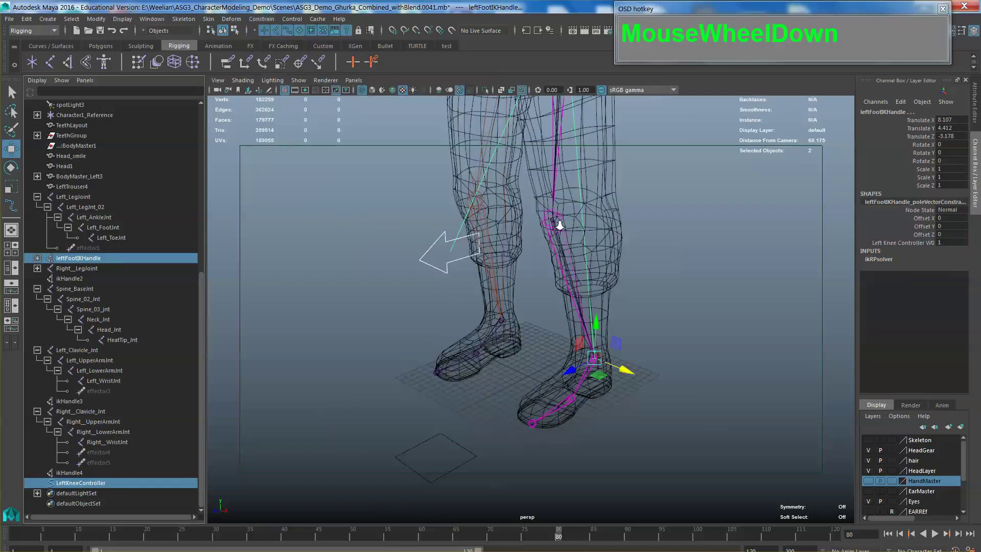
pyautogui.keyDown('alt'); pyautogui.moveTo(561, 240); pyautogui.dragTo(582, 240); pyautogui.keyUp('alt')
pyautogui.keyDown('alt'); pyautogui.moveTo(582, 240); pyautogui.dragTo(561, 142, button='middle'); pyautogui.keyUp('alt')
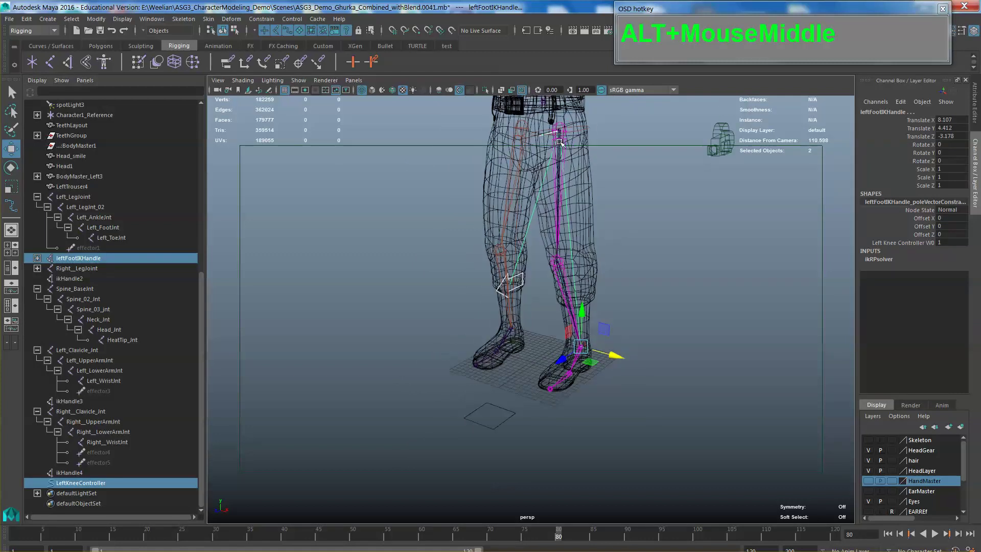
pyautogui.keyDown('alt'); pyautogui.moveTo(528, 292); pyautogui.dragTo(628, 307); pyautogui.keyUp('alt')
pyautogui.click(529, 302)
pyautogui.press('z')
pyautogui.click(467, 292)
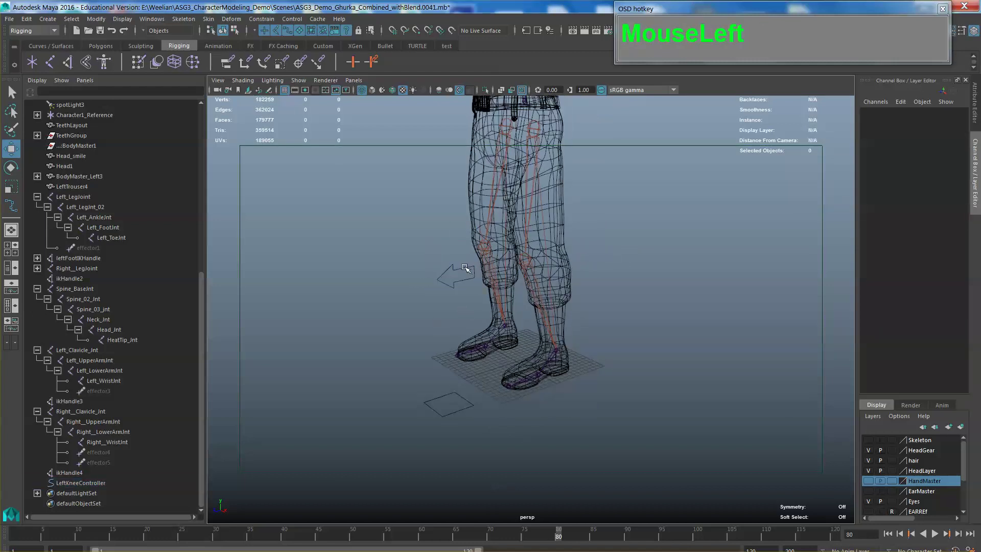
# - Duplicate LeftKneeController in the front view and move the copy to the right knee, at Translate X about -6.09
pyautogui.click(465, 268)
pyautogui.keyDown('alt'); pyautogui.moveTo(465, 268); pyautogui.dragTo(427, 301); pyautogui.keyUp('alt')
pyautogui.press('space')
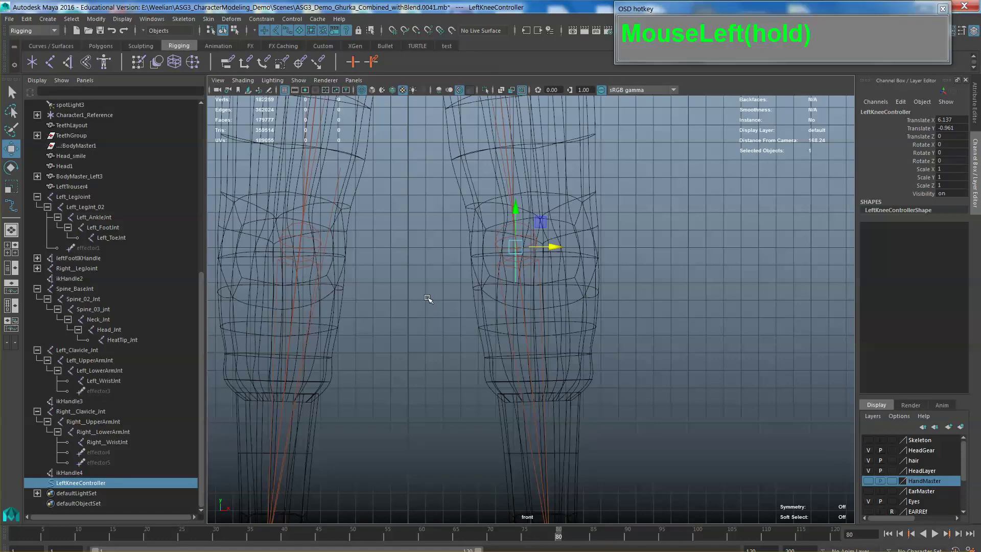
pyautogui.keyDown('alt'); pyautogui.moveTo(567, 292); pyautogui.dragTo(654, 283, button='middle'); pyautogui.keyUp('alt')
pyautogui.scroll(2, 653, 282)
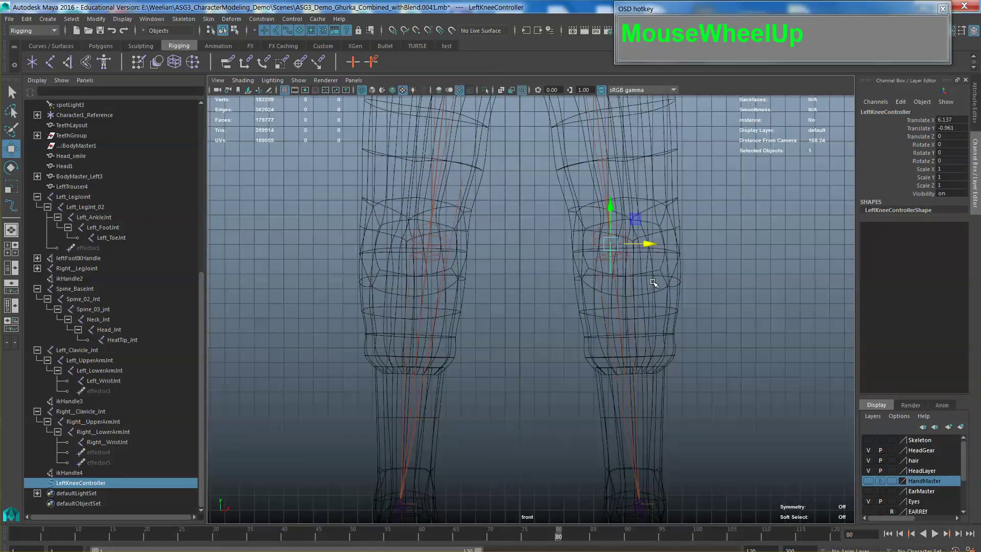
pyautogui.hotkey('ctrl', 'd')
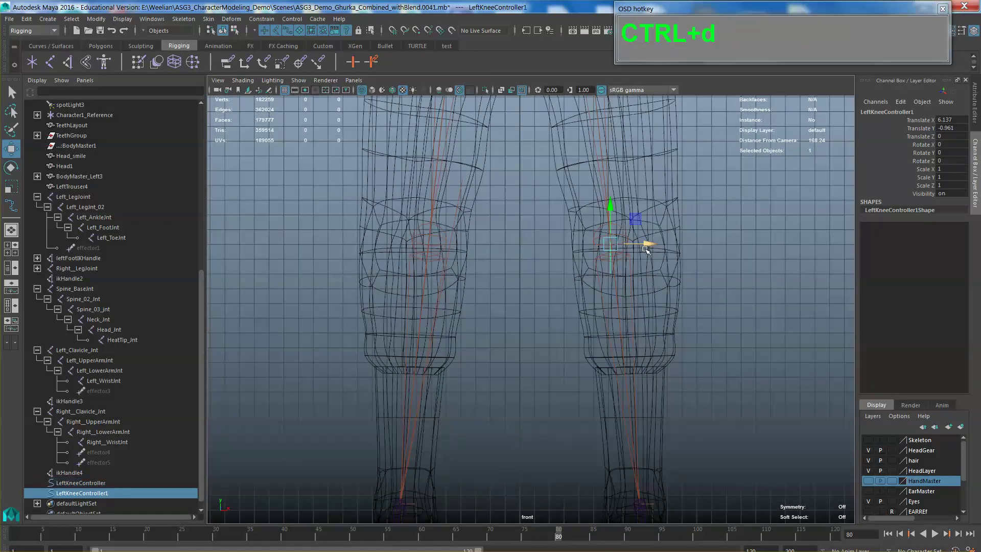
pyautogui.moveTo(647, 245); pyautogui.dragTo(467, 247)
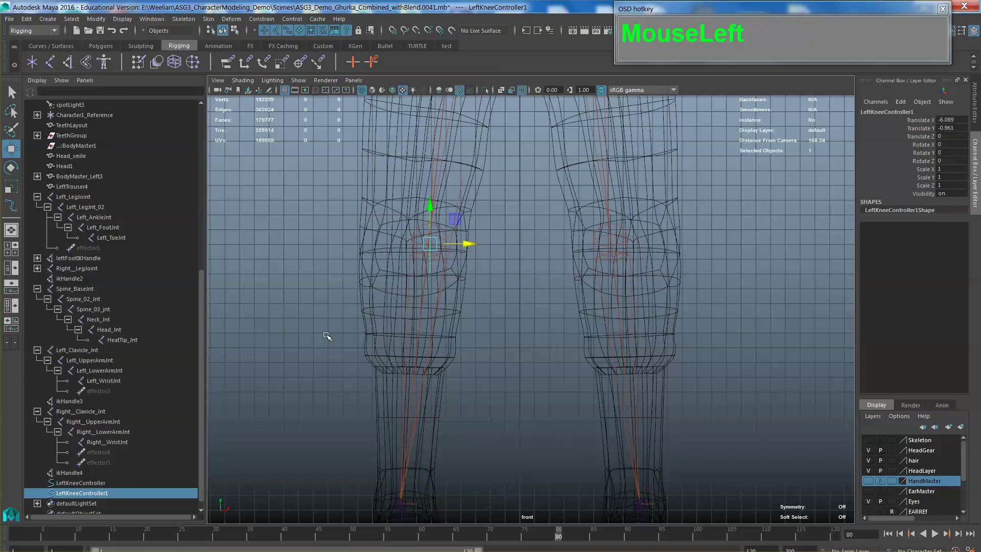
# - Rename the duplicated knee controller as RightKneeController
pyautogui.doubleClick(64, 493)
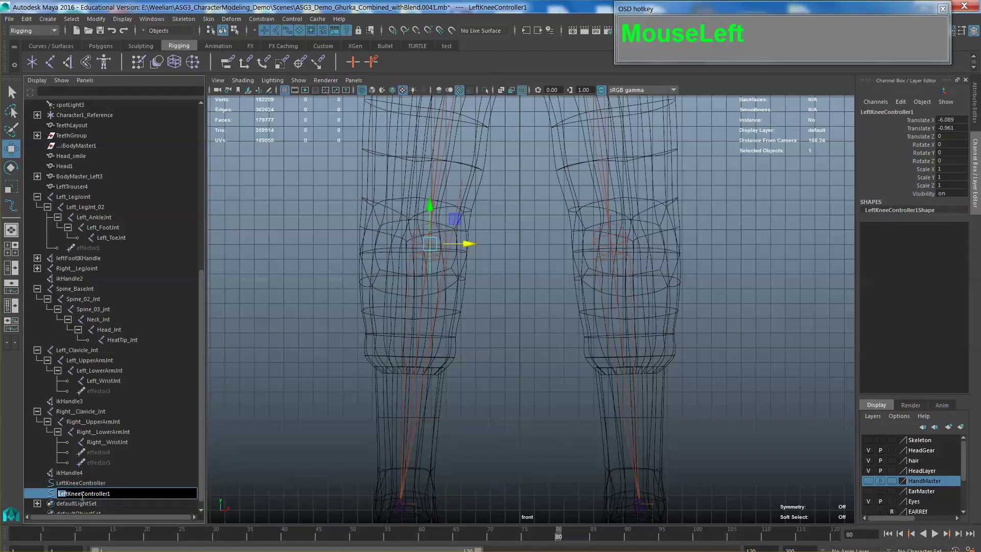
pyautogui.press('BackSpace')
pyautogui.press('Right')
pyautogui.write('Righ')
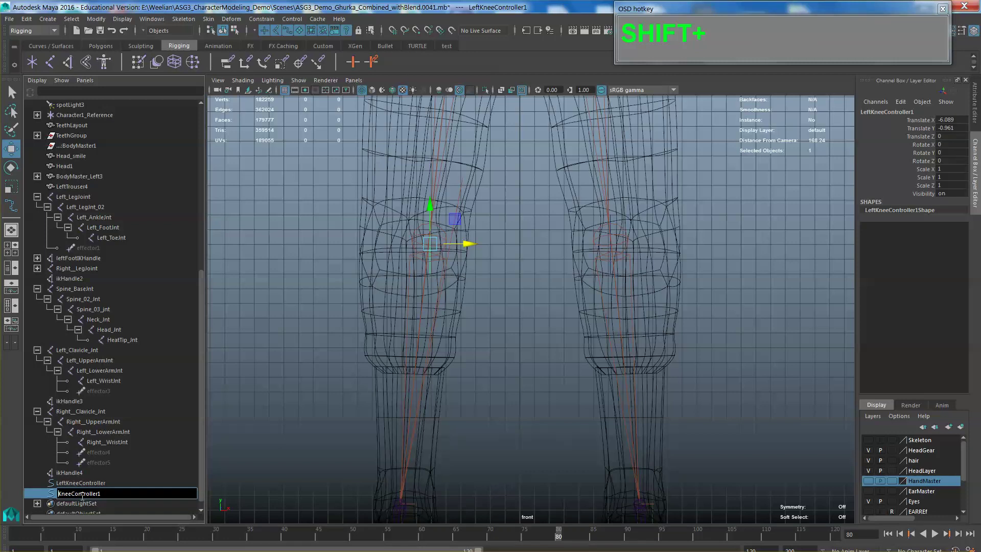
pyautogui.click(130, 494)
pyautogui.press('BackSpace')
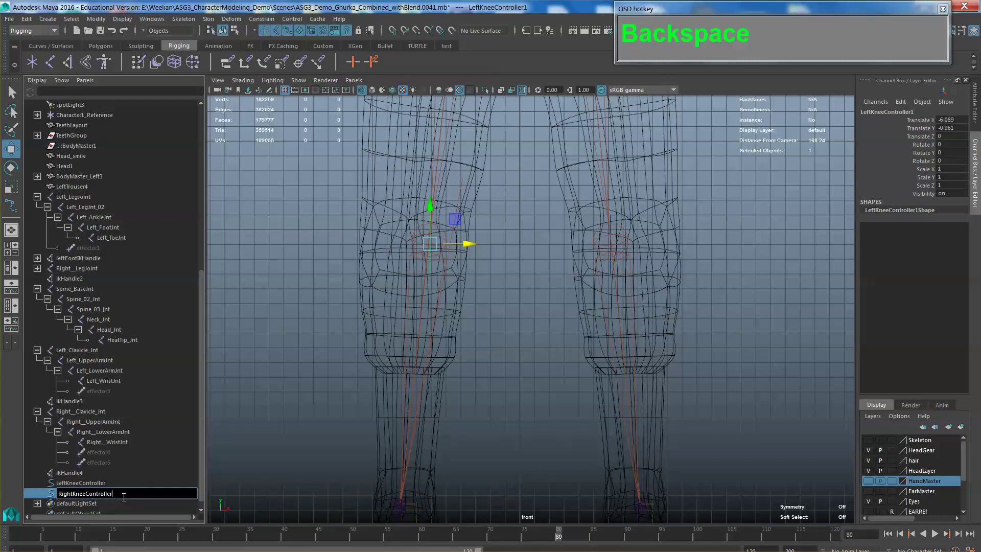
pyautogui.click(194, 440)
# - Collapse the Right__Clavicle_Int, Left_Clavicle_Int, Spine_BaseInt and Left_LegJoint hierarchies in the Outliner
pyautogui.click(37, 412)
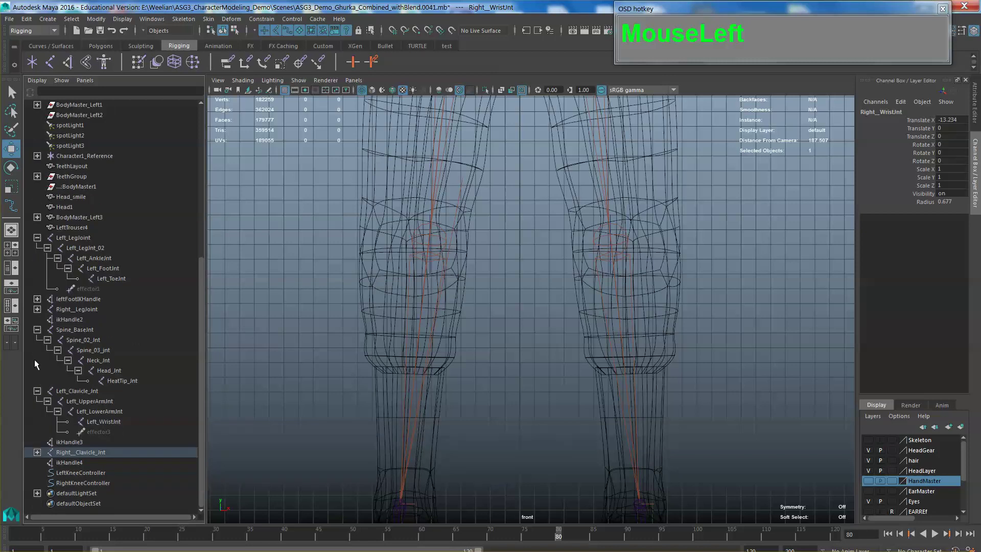
pyautogui.click(37, 391)
pyautogui.click(37, 372)
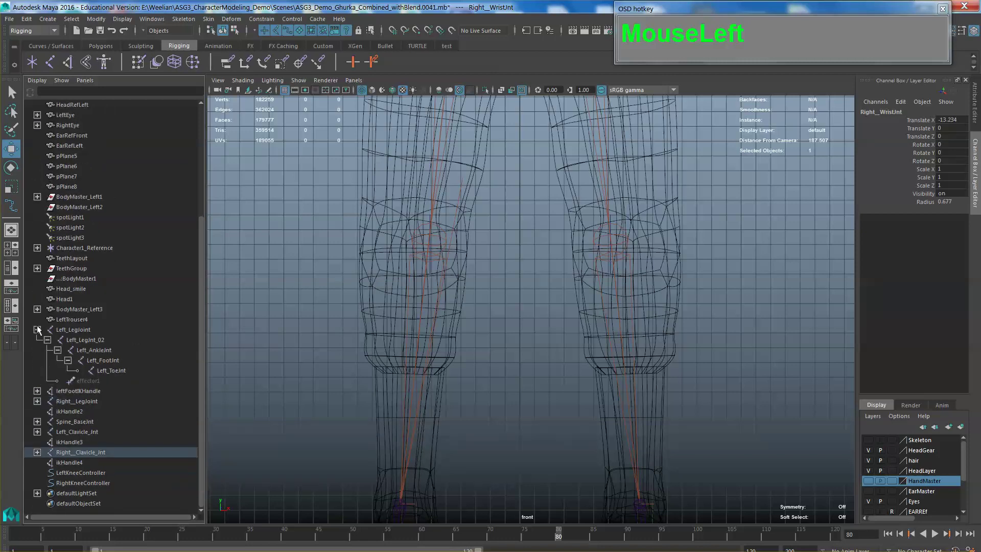
pyautogui.click(37, 329)
pyautogui.scroll(-1, 99, 467)
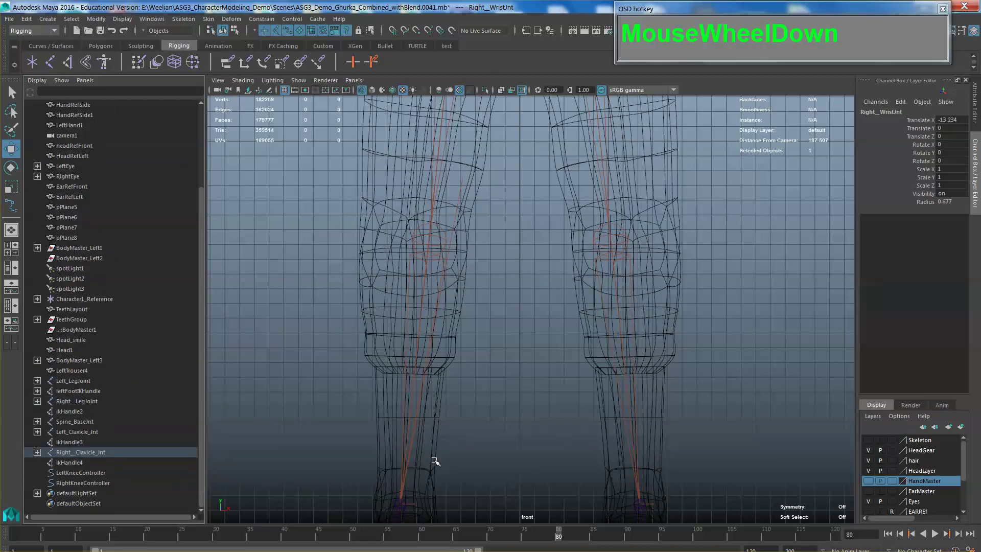
# - Select ikHandle2 at the right ankle in the perspective view
pyautogui.scroll(-3, 526, 449)
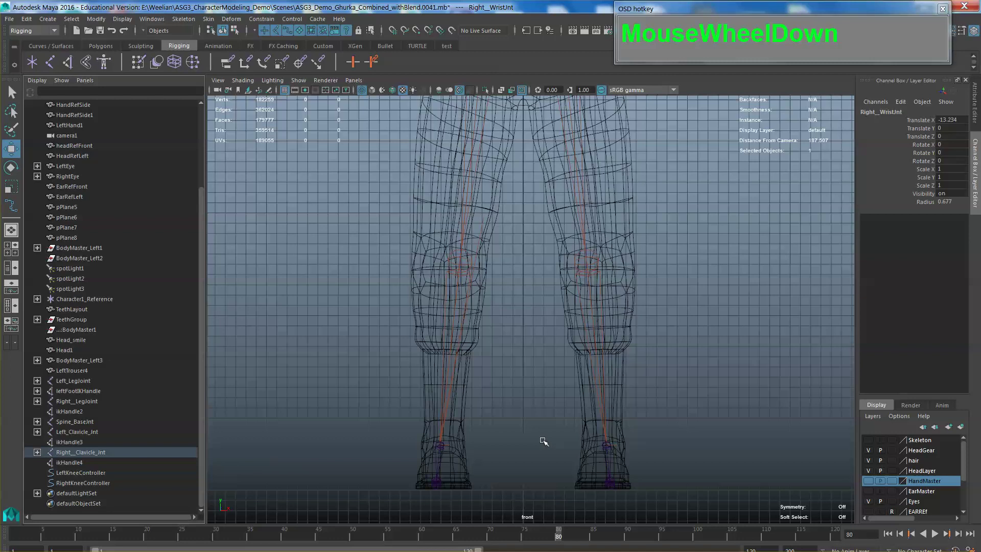
pyautogui.press('space')
pyautogui.moveTo(544, 378); pyautogui.dragTo(532, 411)
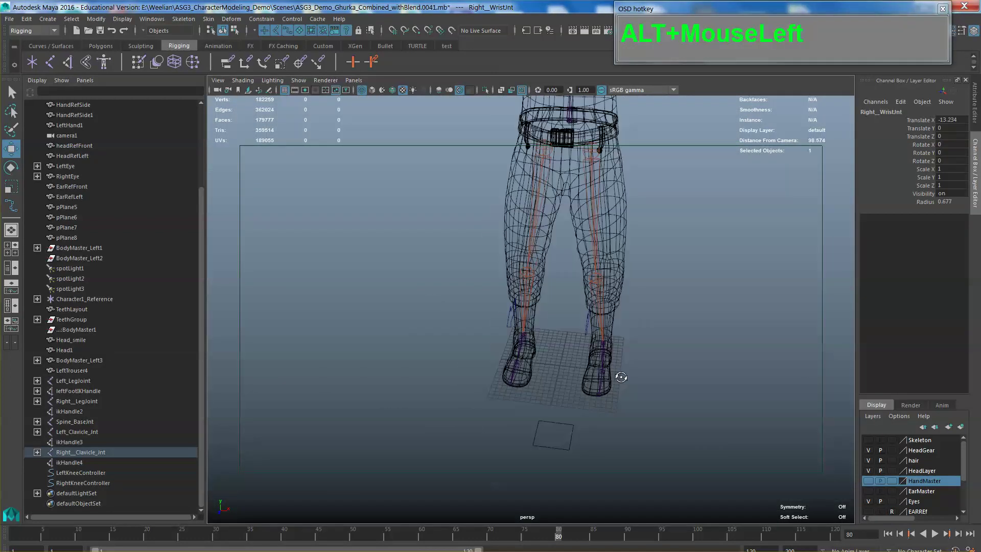
pyautogui.keyDown('alt'); pyautogui.moveTo(620, 376); pyautogui.dragTo(694, 376); pyautogui.keyUp('alt')
pyautogui.scroll(8, 672, 376)
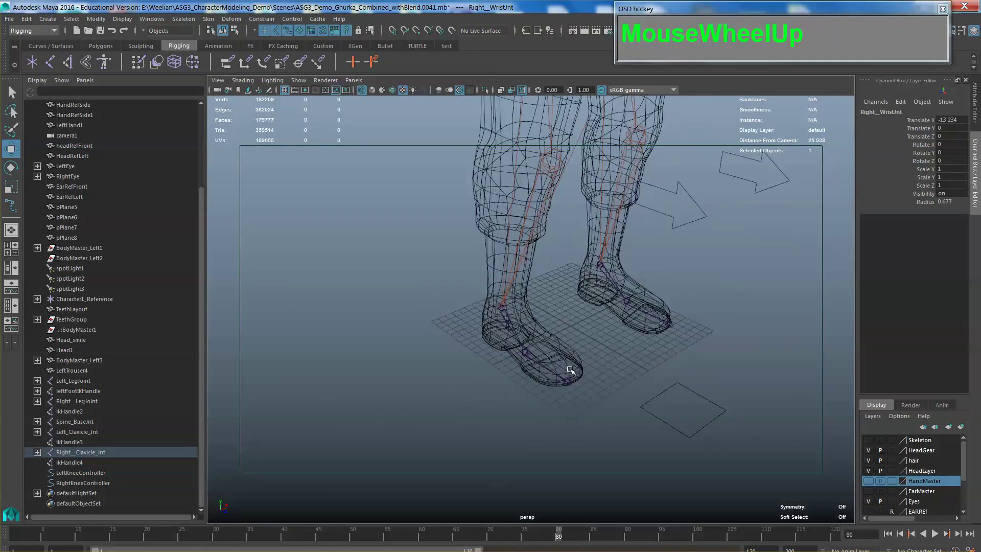
pyautogui.scroll(2, 570, 369)
pyautogui.scroll(5, 497, 330)
pyautogui.keyDown('alt'); pyautogui.moveTo(409, 326); pyautogui.dragTo(510, 331, button='middle'); pyautogui.keyUp('alt')
pyautogui.scroll(2, 510, 317)
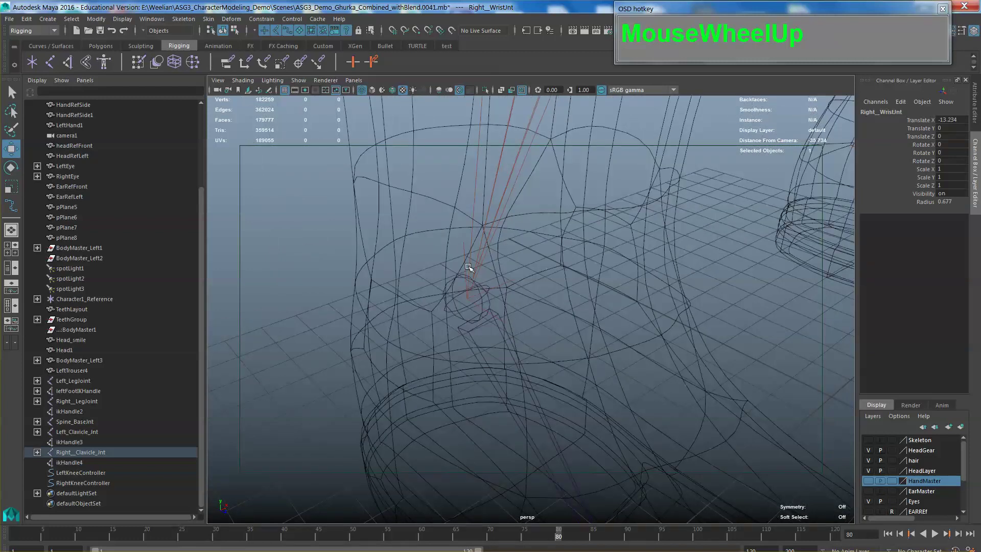
pyautogui.scroll(4, 469, 267)
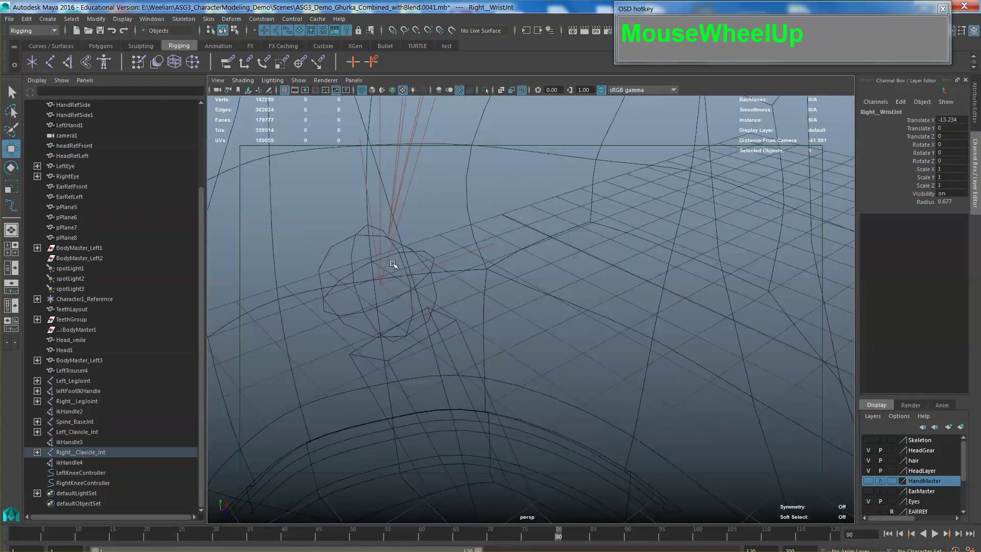
pyautogui.click(463, 257)
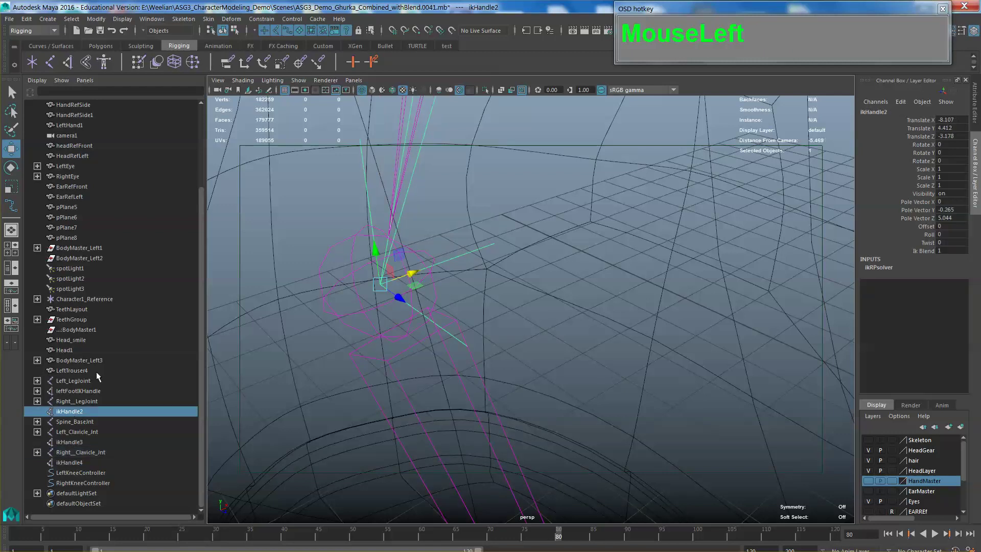
# - Rename ikHandle2 as RightFootIKHandle in the Outliner
pyautogui.doubleClick(75, 412)
pyautogui.write('Ri')
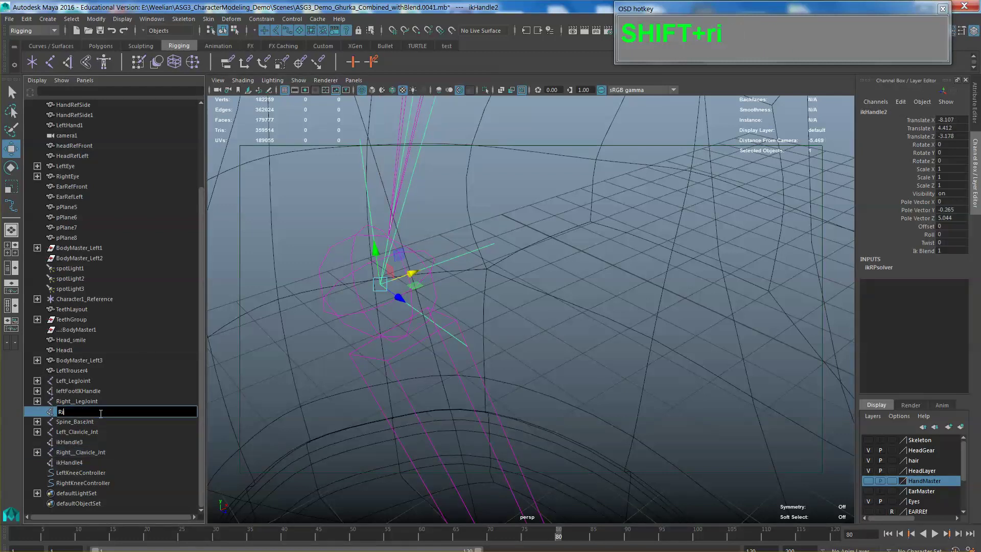
pyautogui.write('ghtFootIKHandle')
pyautogui.press('Return')
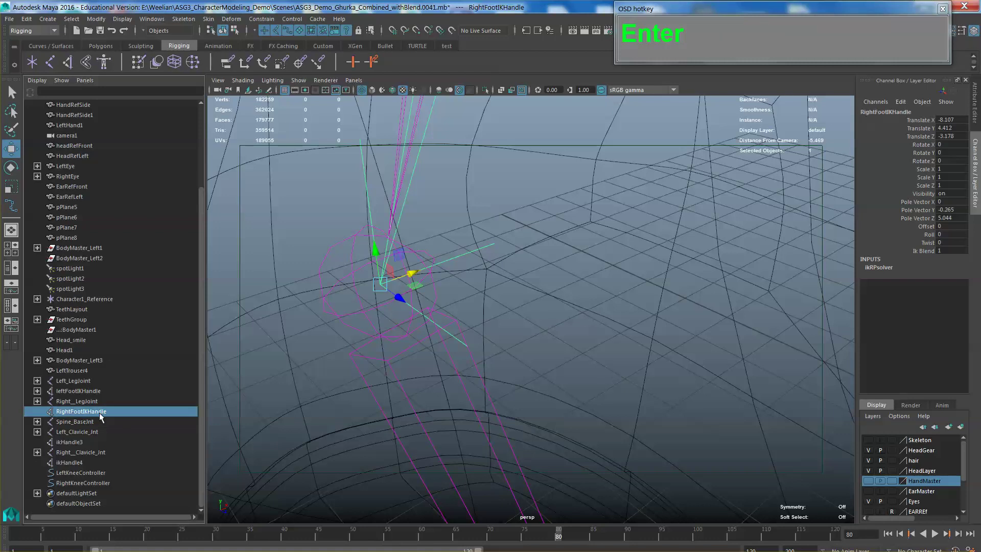
# - Apply a Pole Vector constraint from RightKneeController to RightFootIKHandle
pyautogui.scroll(-2, 368, 384)
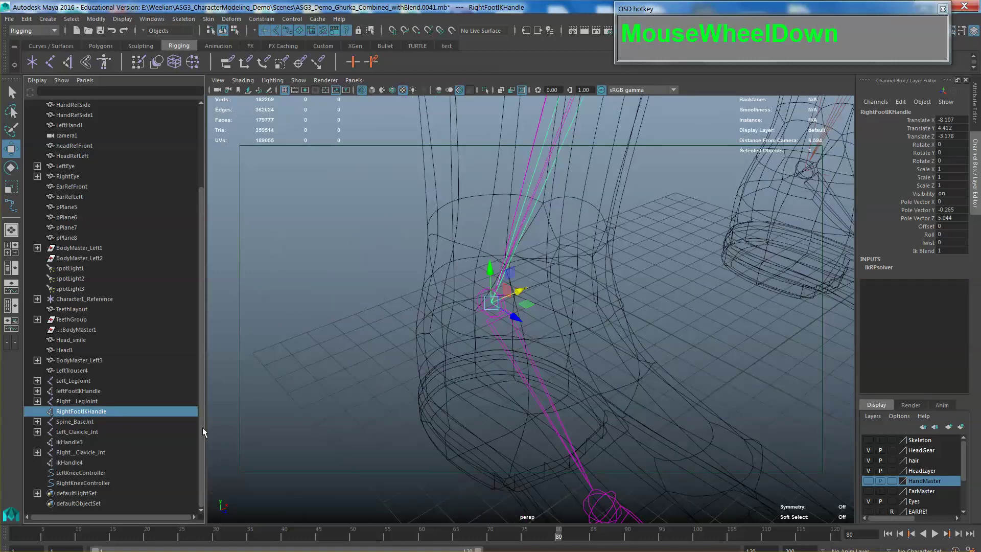
pyautogui.click(562, 357)
pyautogui.scroll(-5, 560, 363)
pyautogui.keyDown('alt'); pyautogui.moveTo(595, 368); pyautogui.dragTo(584, 394, button='middle'); pyautogui.keyUp('alt')
pyautogui.click(680, 251)
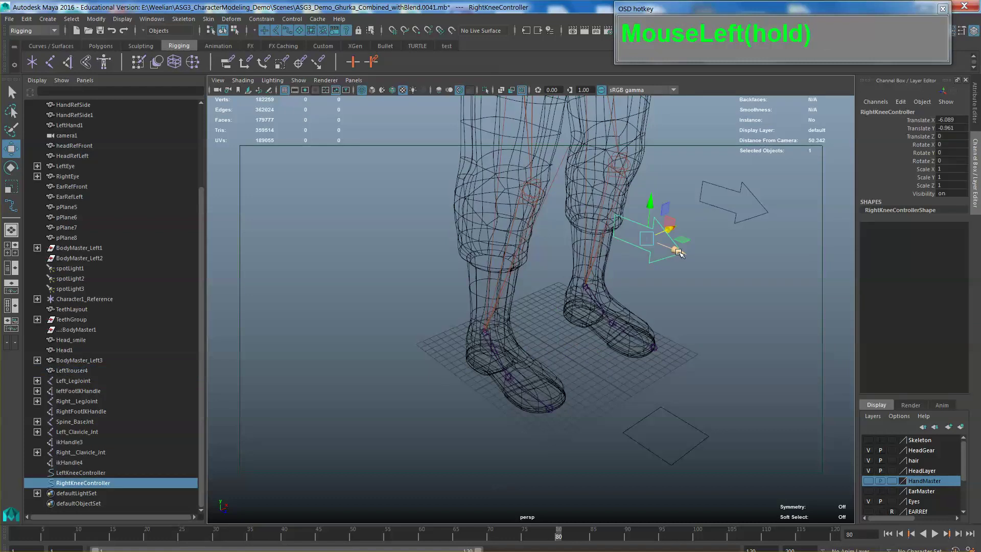
pyautogui.scroll(6, 680, 251)
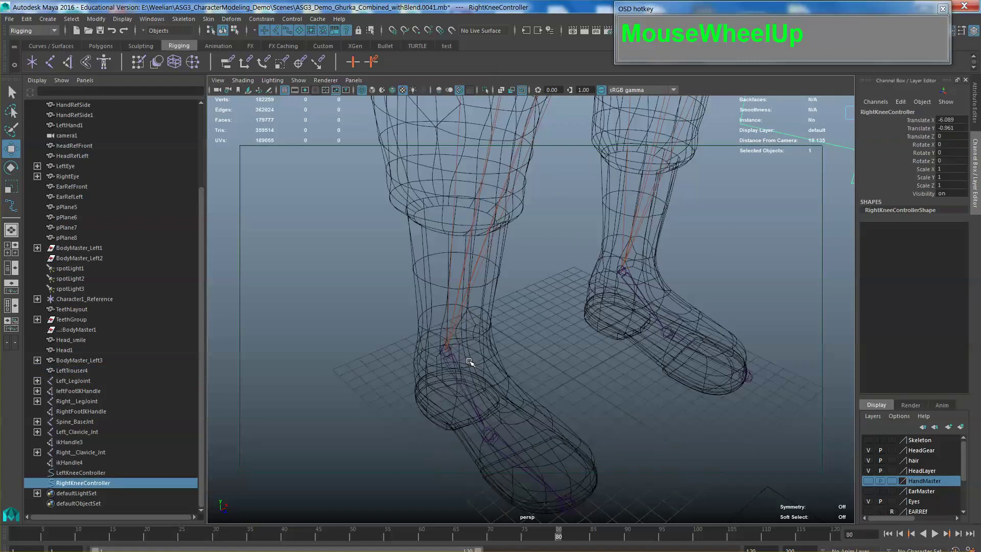
pyautogui.keyDown('alt'); pyautogui.moveTo(471, 361); pyautogui.dragTo(575, 305, button='middle'); pyautogui.keyUp('alt')
pyautogui.scroll(3, 576, 306)
pyautogui.scroll(2, 536, 270)
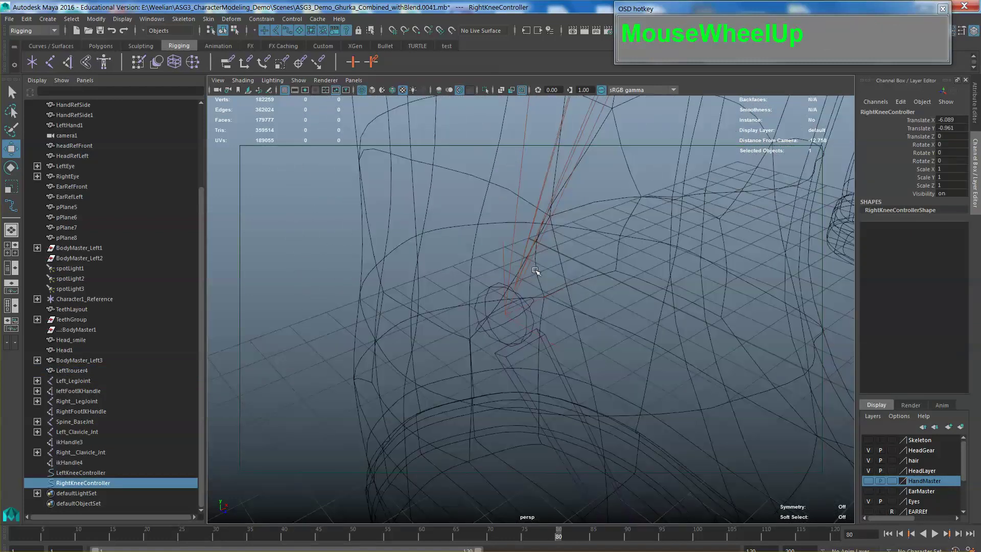
pyautogui.keyDown('shift'); pyautogui.click(504, 249); pyautogui.keyUp('shift')
pyautogui.scroll(-5, 503, 250)
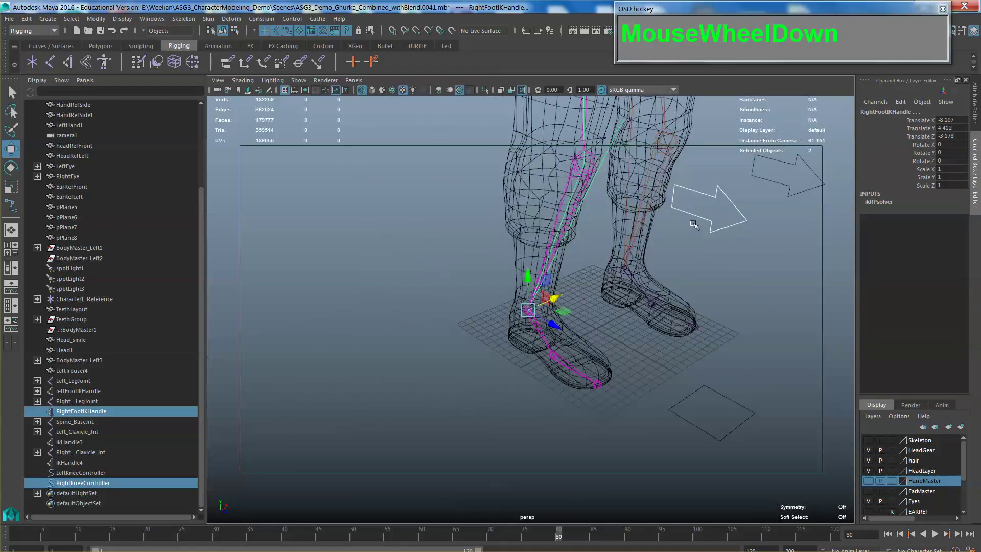
pyautogui.click(261, 19)
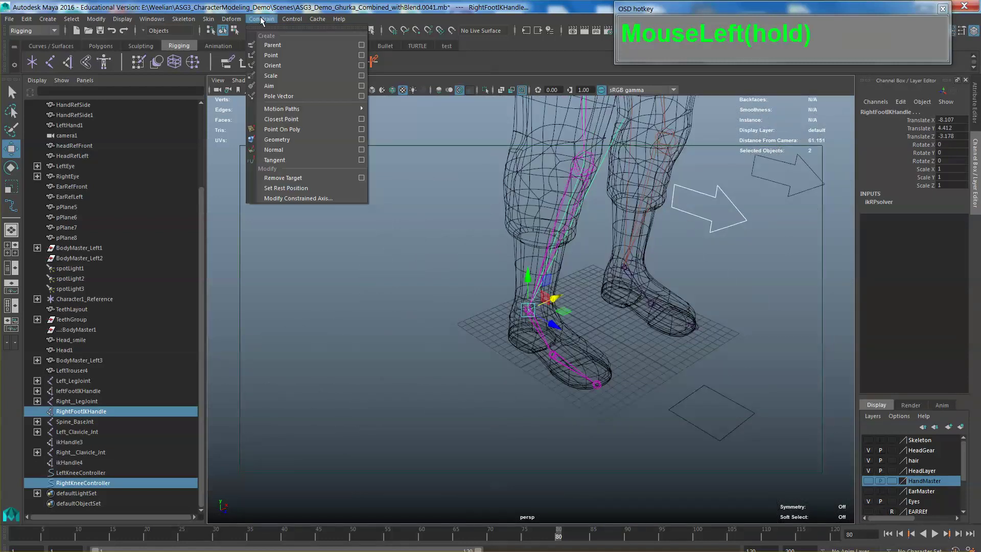
pyautogui.click(278, 96)
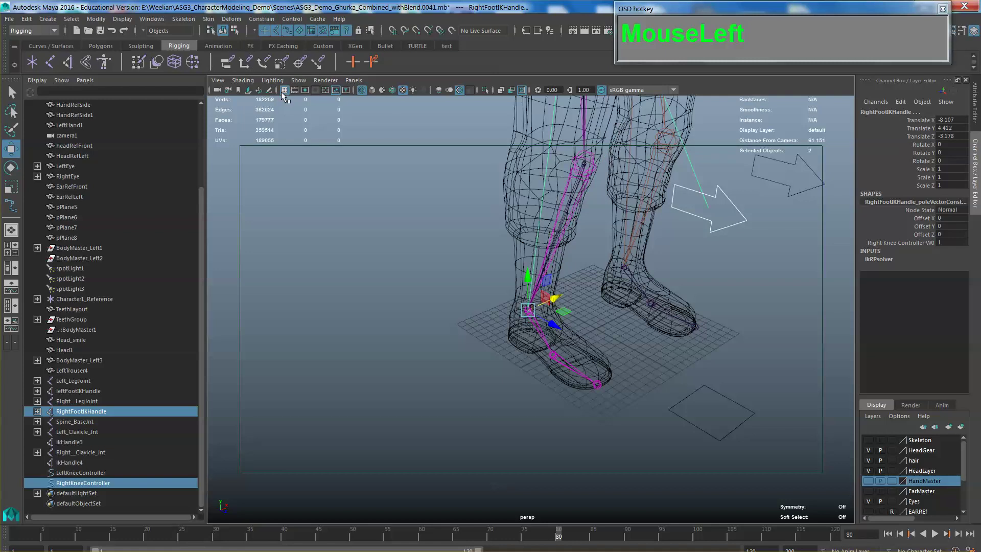
# - Test the right knee's pole vector by moving RightKneeController sideways, and undo the move
pyautogui.keyDown('alt'); pyautogui.moveTo(618, 166); pyautogui.dragTo(550, 211); pyautogui.keyUp('alt')
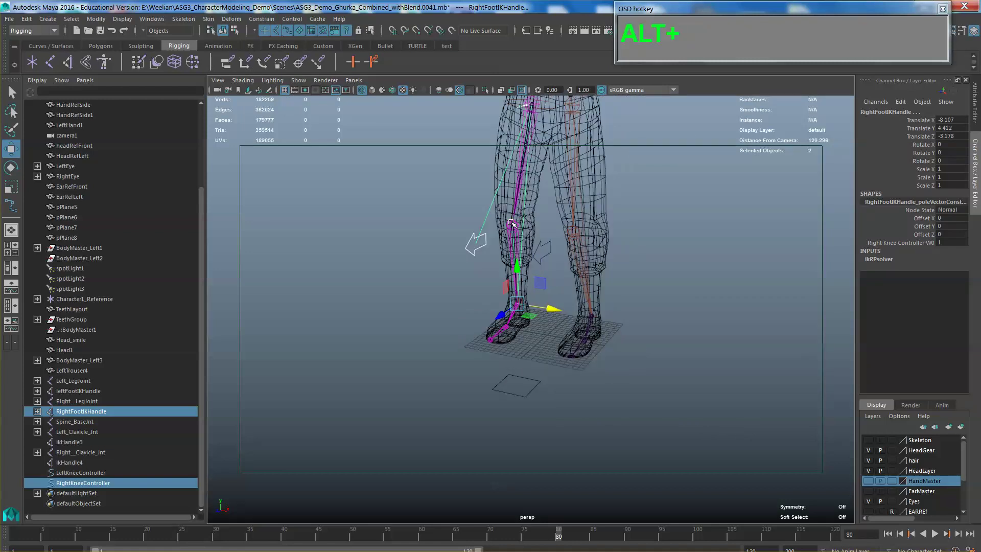
pyautogui.click(454, 240)
pyautogui.click(469, 244)
pyautogui.keyDown('alt'); pyautogui.moveTo(483, 246); pyautogui.dragTo(520, 228); pyautogui.keyUp('alt')
pyautogui.press('z')
pyautogui.scroll(-4, 581, 225)
# - Examine the character's arms, legs and knee controllers from several angles in the perspective view
pyautogui.keyDown('alt'); pyautogui.moveTo(639, 214); pyautogui.dragTo(588, 204); pyautogui.keyUp('alt')
pyautogui.keyDown('alt'); pyautogui.moveTo(587, 205); pyautogui.dragTo(597, 266, button='middle'); pyautogui.keyUp('alt')
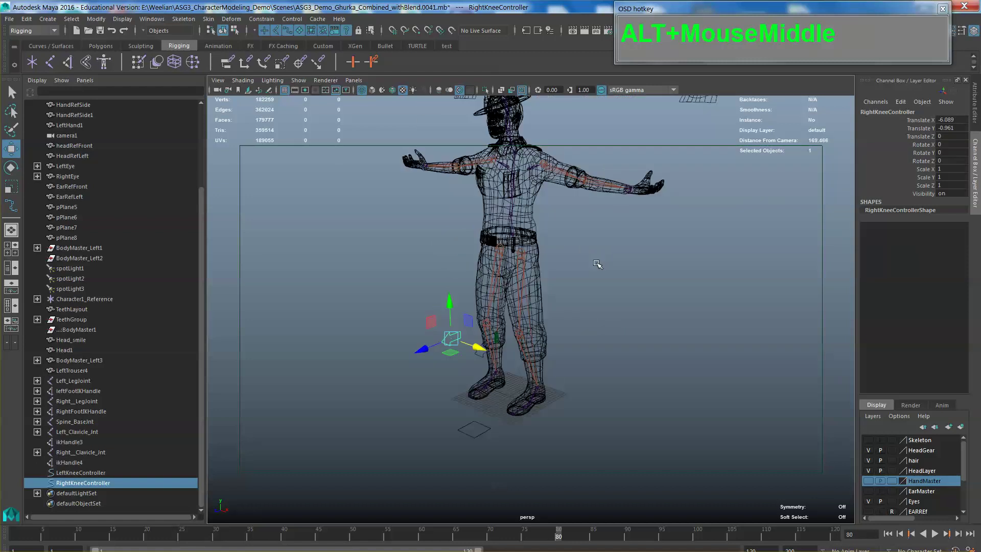
pyautogui.keyDown('alt'); pyautogui.moveTo(638, 261); pyautogui.dragTo(593, 166); pyautogui.keyUp('alt')
pyautogui.keyDown('alt'); pyautogui.moveTo(592, 166); pyautogui.dragTo(628, 172, button='middle'); pyautogui.keyUp('alt')
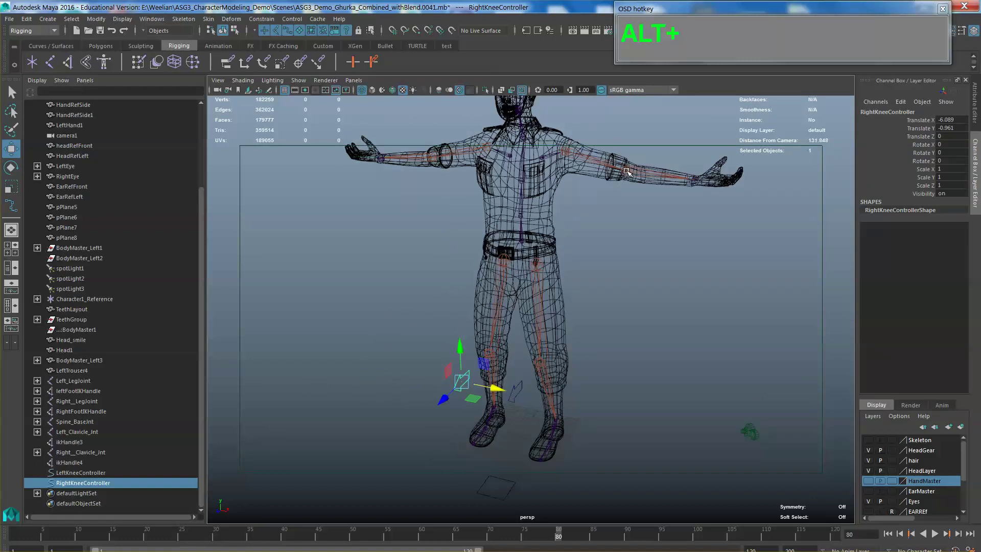
pyautogui.keyDown('alt'); pyautogui.moveTo(577, 262); pyautogui.dragTo(547, 256); pyautogui.keyUp('alt')
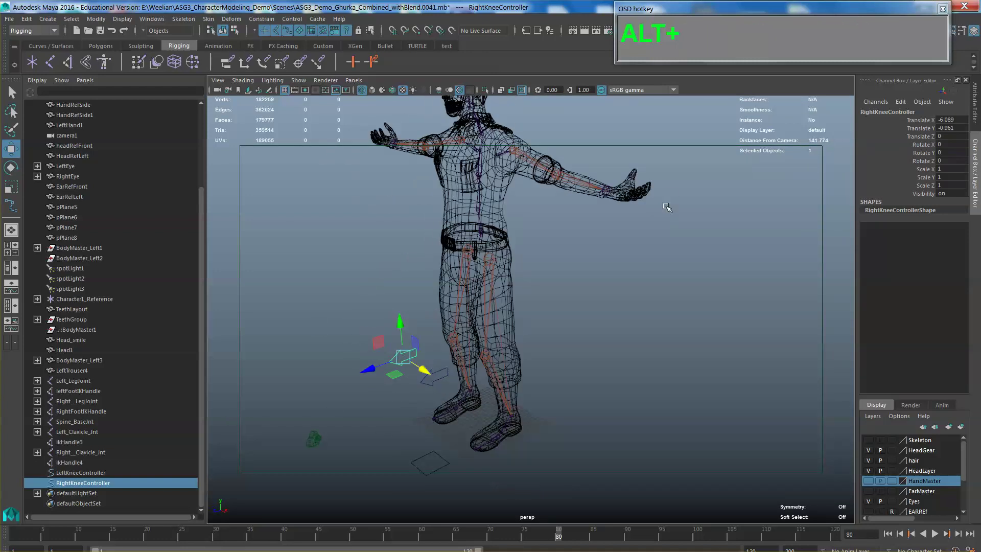
pyautogui.keyDown('alt'); pyautogui.moveTo(635, 226); pyautogui.dragTo(584, 260); pyautogui.keyUp('alt')
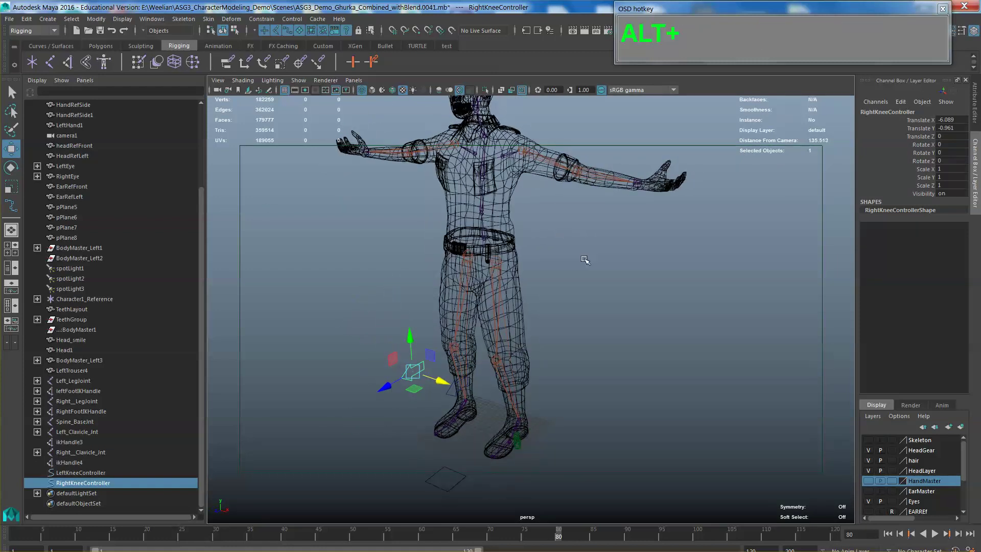
pyautogui.keyDown('alt'); pyautogui.moveTo(585, 260); pyautogui.dragTo(562, 274, button='middle'); pyautogui.keyUp('alt')
pyautogui.keyDown('alt'); pyautogui.moveTo(598, 262); pyautogui.dragTo(595, 282); pyautogui.keyUp('alt')
pyautogui.moveTo(596, 282); pyautogui.dragTo(609, 270, button='middle')
pyautogui.keyDown('alt'); pyautogui.moveTo(609, 271); pyautogui.dragTo(569, 264); pyautogui.keyUp('alt')
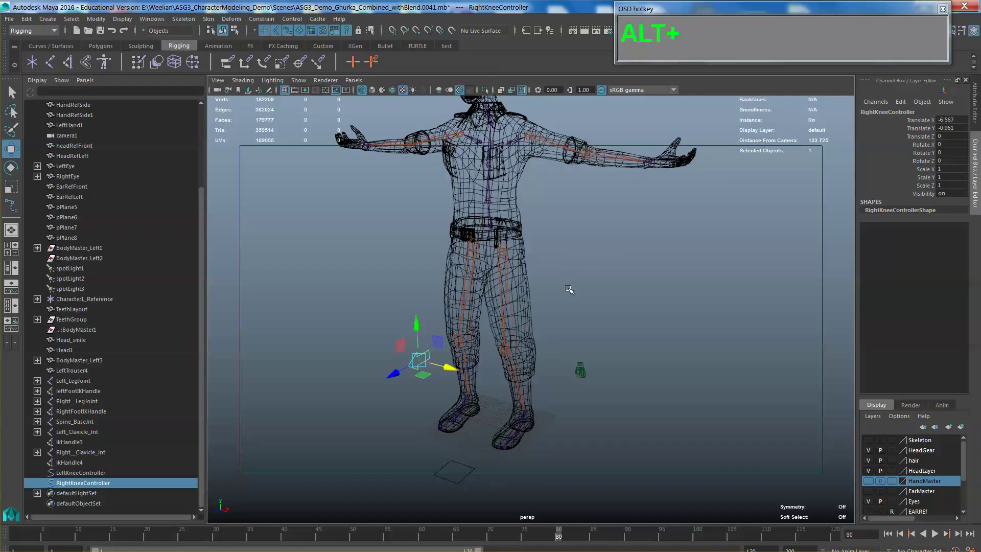
# - Duplicate LeftKneeController and move the copy behind the character, to Translate Z about -40.4
pyautogui.keyDown('alt'); pyautogui.moveTo(487, 374); pyautogui.dragTo(443, 380); pyautogui.keyUp('alt')
pyautogui.click(439, 370)
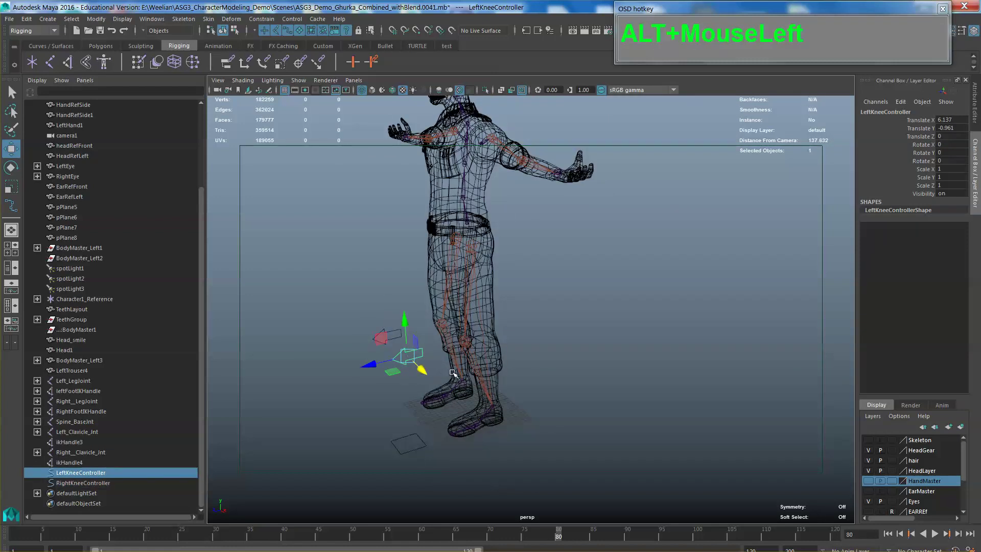
pyautogui.hotkey('ctrl', 'd')
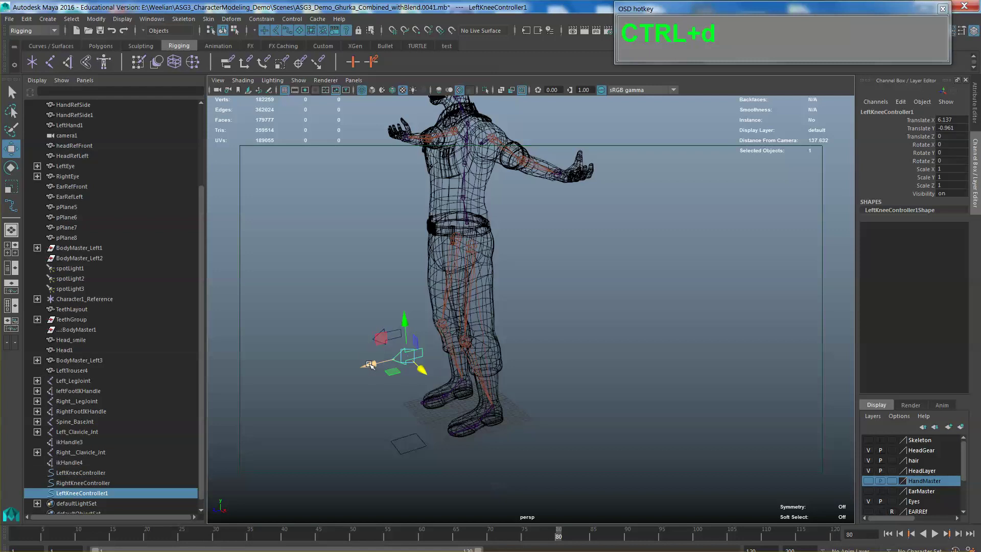
pyautogui.moveTo(370, 364); pyautogui.dragTo(535, 339)
pyautogui.keyDown('alt'); pyautogui.moveTo(542, 347); pyautogui.dragTo(541, 345); pyautogui.keyUp('alt')
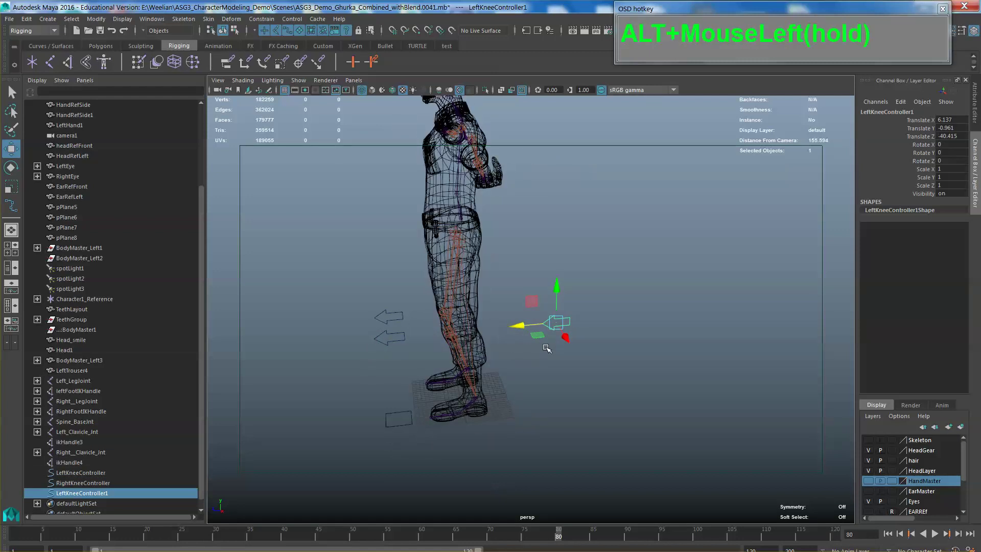
# - Turn the copied arrow controller to face backward by setting its Rotate X to 180
pyautogui.press('e')
pyautogui.moveTo(546, 295); pyautogui.dragTo(586, 360)
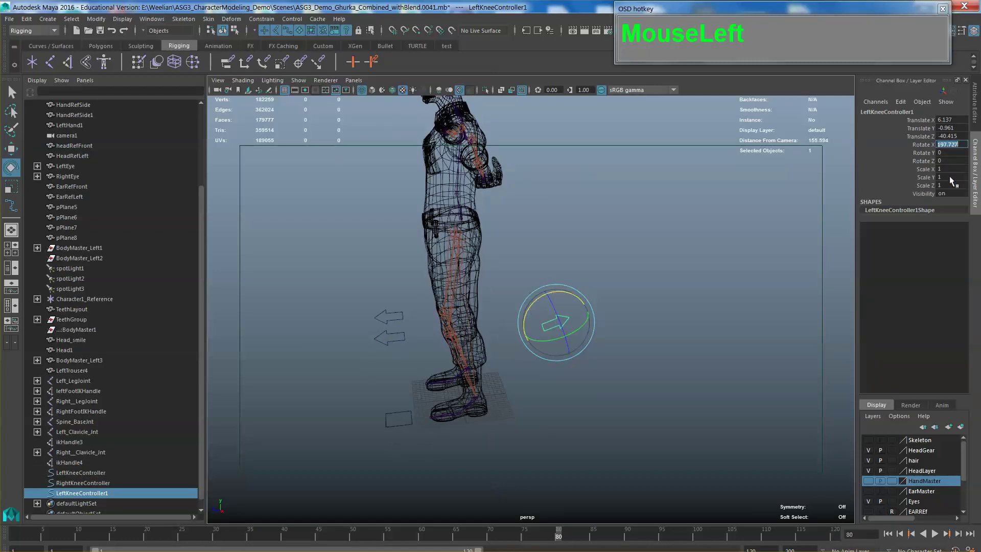
pyautogui.write('180')
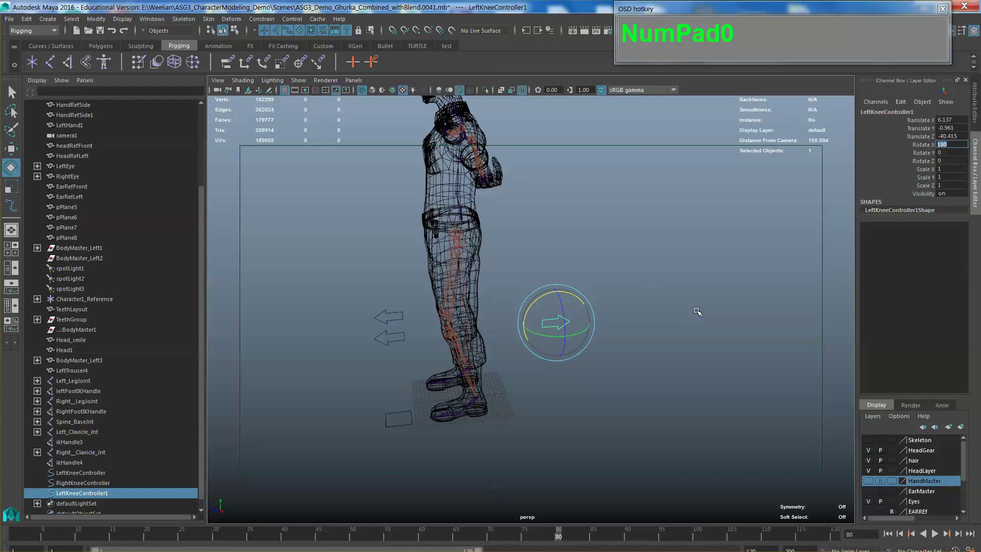
pyautogui.click(582, 297)
pyautogui.click(565, 320)
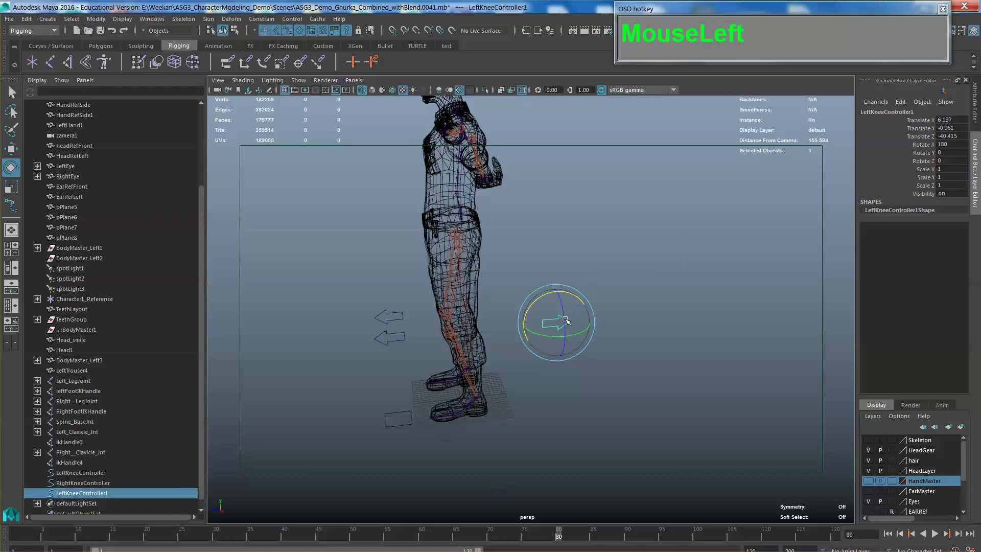
# - Move the copied controller to the left elbow in the front view, at Translate X about 21.56 and Y about 41.53
pyautogui.press('w')
pyautogui.moveTo(558, 280); pyautogui.dragTo(547, 111)
pyautogui.press('space')
pyautogui.moveTo(569, 198); pyautogui.dragTo(578, 228)
pyautogui.keyDown('alt'); pyautogui.moveTo(632, 215); pyautogui.dragTo(561, 457, button='middle'); pyautogui.keyUp('alt')
pyautogui.keyDown('alt'); pyautogui.moveTo(682, 97); pyautogui.dragTo(632, 221, button='middle'); pyautogui.keyUp('alt')
pyautogui.moveTo(460, 259); pyautogui.dragTo(618, 241)
pyautogui.moveTo(613, 200); pyautogui.dragTo(613, 195)
pyautogui.scroll(1, 690, 254)
pyautogui.keyDown('alt'); pyautogui.moveTo(689, 256); pyautogui.dragTo(743, 206, button='middle'); pyautogui.keyUp('alt')
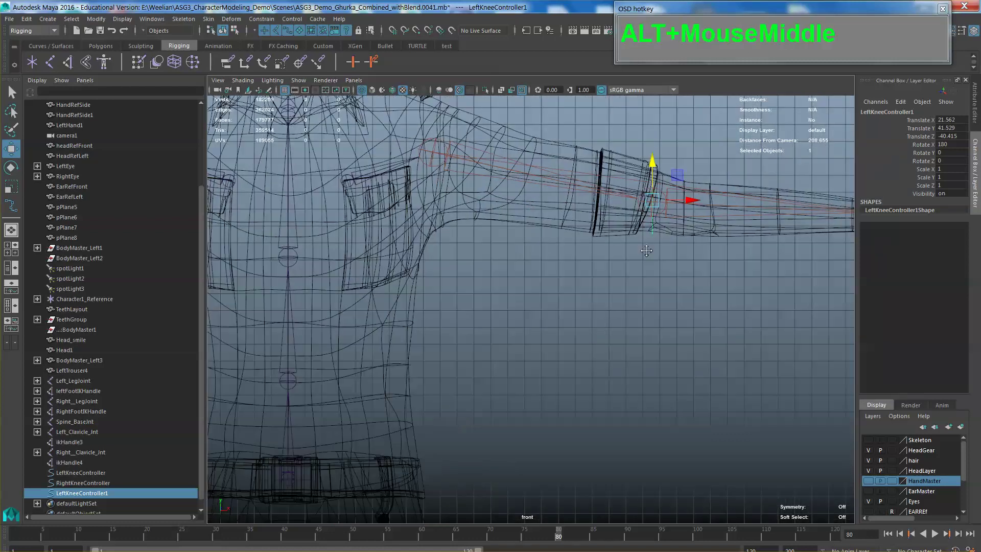
# - Fine-tune the copied controller's height at the left elbow to Translate Y about 41.49
pyautogui.scroll(2, 587, 269)
pyautogui.moveTo(565, 175); pyautogui.dragTo(566, 179)
pyautogui.moveTo(568, 218); pyautogui.dragTo(570, 217)
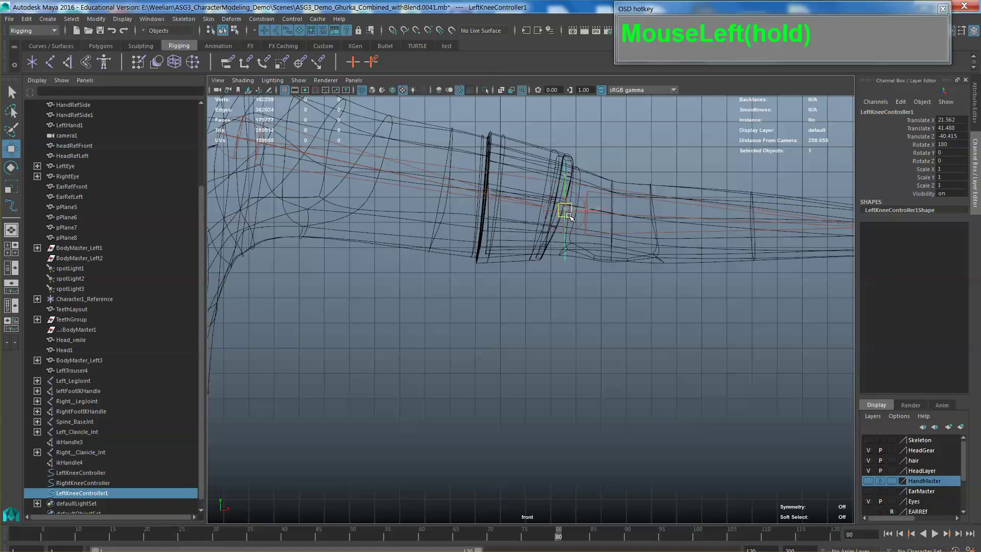
pyautogui.scroll(-5, 570, 217)
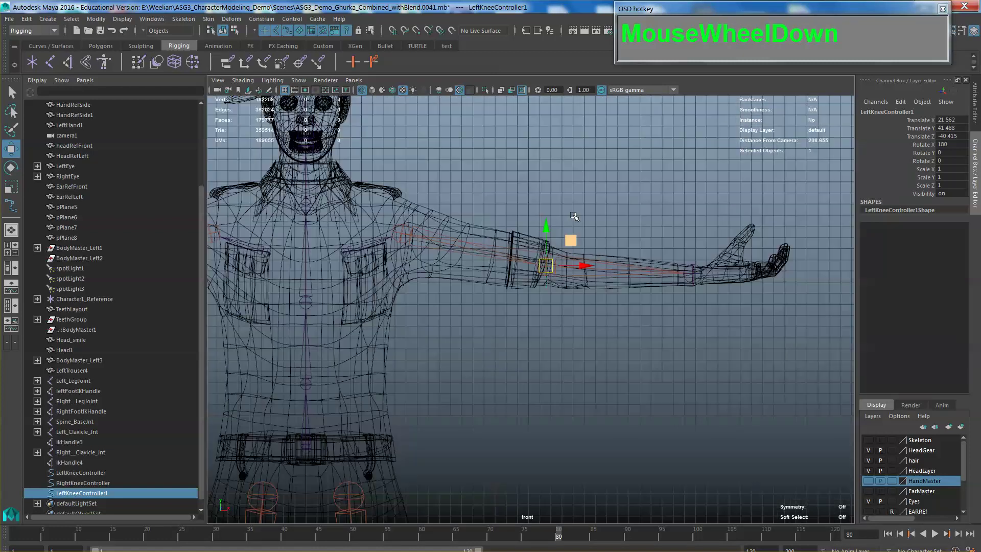
pyautogui.keyDown('alt'); pyautogui.moveTo(567, 220); pyautogui.dragTo(583, 198, button='middle'); pyautogui.keyUp('alt')
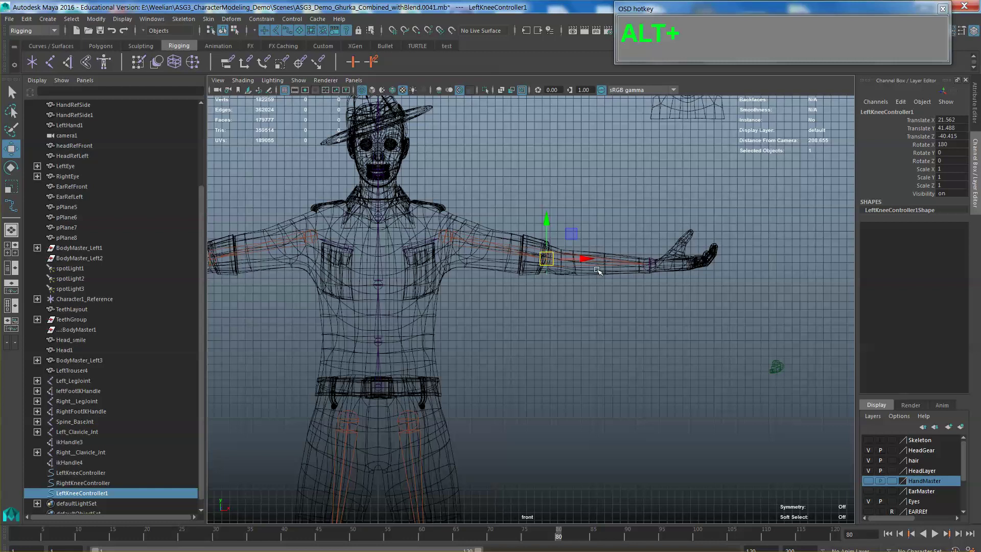
pyautogui.scroll(-2, 593, 291)
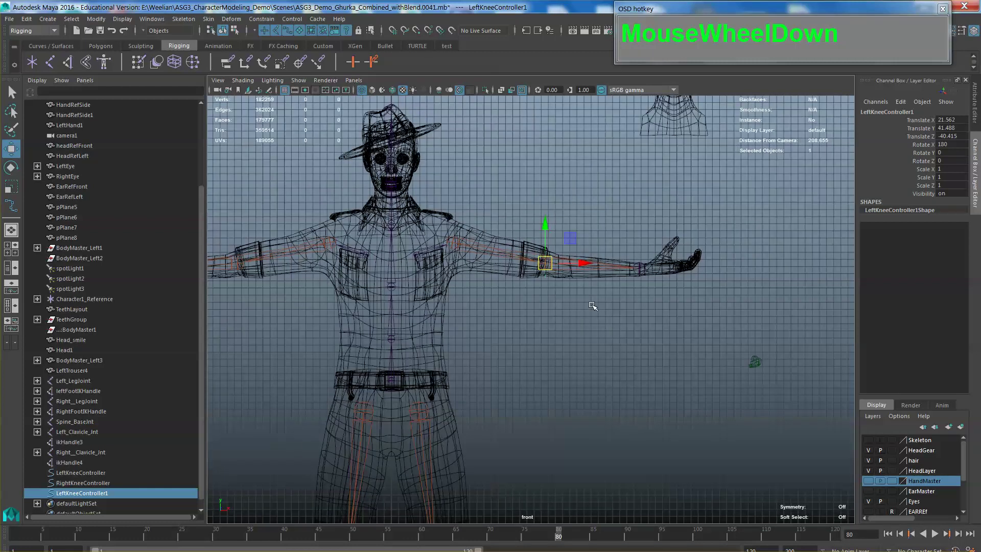
# - Lower the copied controller and bring it closer to the body in the side view, to Translate Y about 32.66 and Z about -21.95
pyautogui.scroll(2, 591, 320)
pyautogui.moveTo(570, 242); pyautogui.dragTo(664, 387)
pyautogui.keyDown('alt'); pyautogui.scroll(-5, 650, 239); pyautogui.keyUp('alt')
pyautogui.keyDown('alt'); pyautogui.moveTo(650, 238); pyautogui.dragTo(633, 358, button='middle'); pyautogui.keyUp('alt')
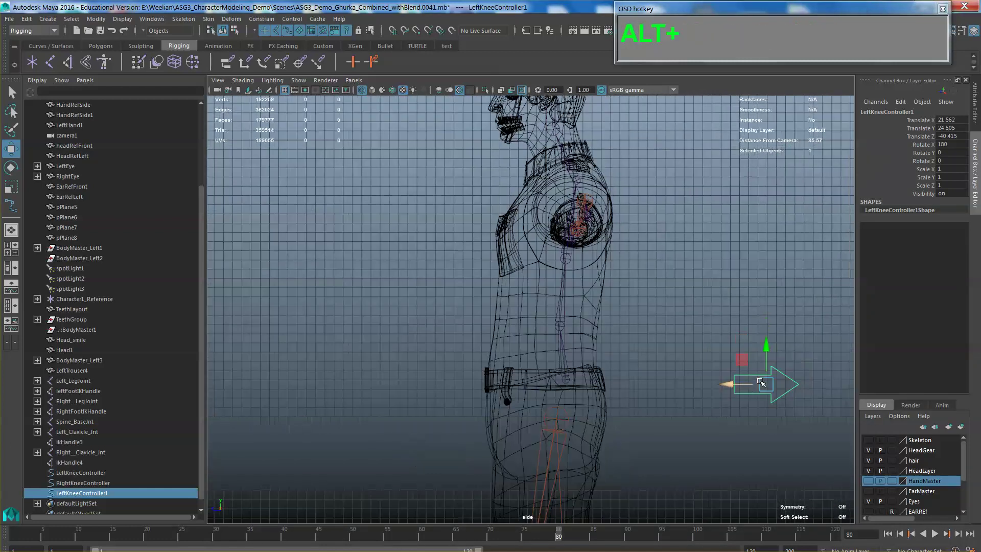
pyautogui.moveTo(744, 356); pyautogui.dragTo(575, 287)
pyautogui.keyDown('alt'); pyautogui.click(656, 340); pyautogui.keyUp('alt')
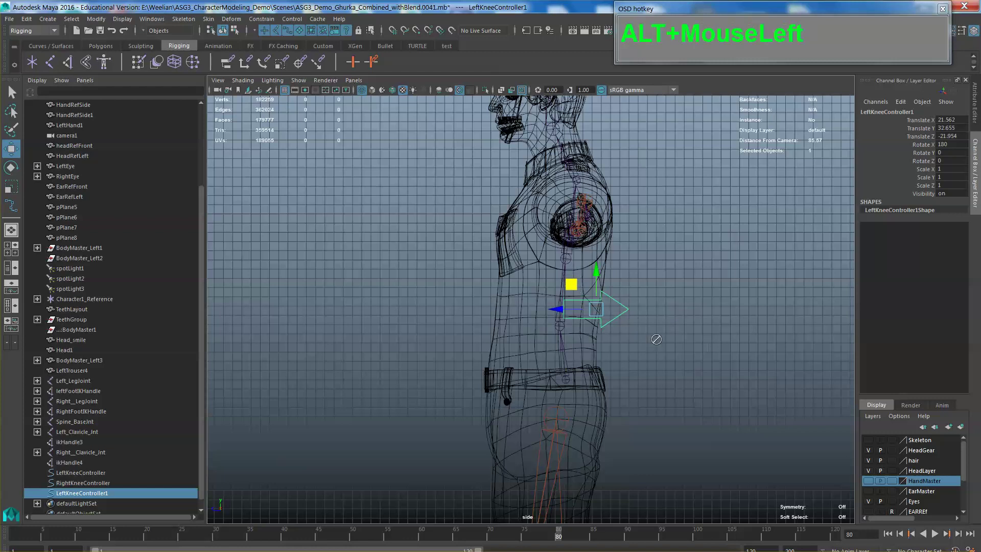
pyautogui.keyDown('alt'); pyautogui.moveTo(657, 339); pyautogui.dragTo(684, 318); pyautogui.keyUp('alt')
# - Examine the copied controller's position below the left elbow in the front view
pyautogui.press('space')
pyautogui.moveTo(685, 318)
pyautogui.keyDown('alt'); pyautogui.mouseDown()
pyautogui.moveTo(693, 320)
pyautogui.moveTo(691, 300)
pyautogui.mouseUp(); pyautogui.keyUp('alt')
pyautogui.keyDown('alt'); pyautogui.moveTo(691, 300); pyautogui.dragTo(651, 346, button='middle'); pyautogui.keyUp('alt')
pyautogui.scroll(3, 651, 345)
pyautogui.keyDown('alt'); pyautogui.moveTo(650, 346); pyautogui.dragTo(688, 326); pyautogui.keyUp('alt')
pyautogui.keyDown('alt'); pyautogui.moveTo(688, 327); pyautogui.dragTo(654, 376, button='middle'); pyautogui.keyUp('alt')
pyautogui.moveTo(654, 376)
pyautogui.keyDown('alt'); pyautogui.mouseDown()
pyautogui.moveTo(648, 397)
pyautogui.moveTo(650, 378)
pyautogui.mouseUp(); pyautogui.keyUp('alt')
pyautogui.scroll(3, 447, 189)
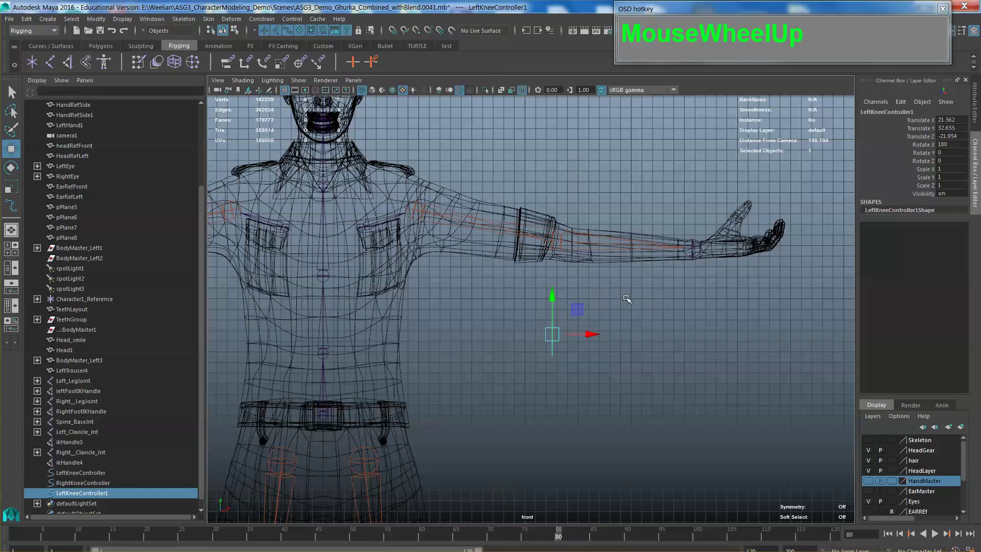
# - Rename the copied controller below the left elbow as LeftElbowController
pyautogui.click(628, 298)
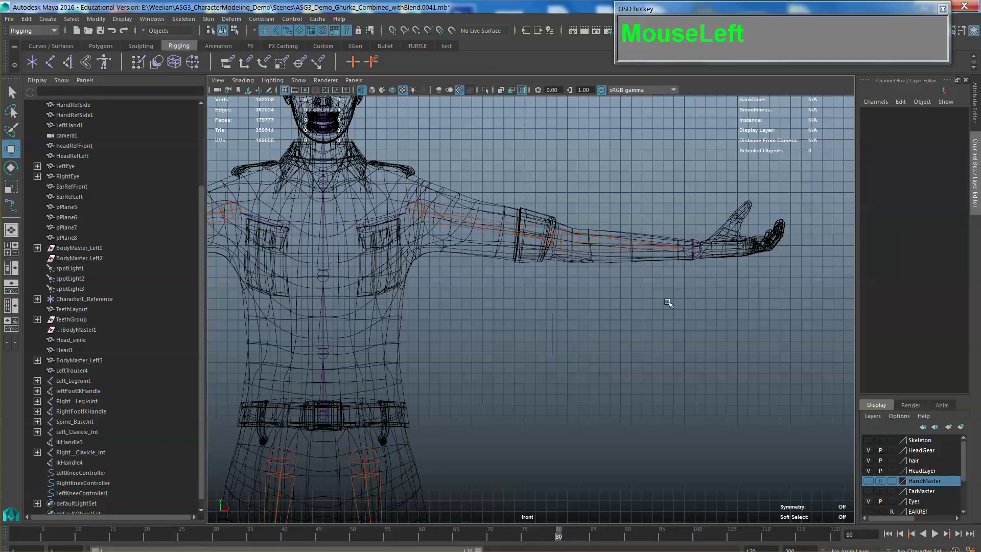
pyautogui.click(552, 325)
pyautogui.scroll(-3, 551, 325)
pyautogui.keyDown('alt'); pyautogui.moveTo(562, 335); pyautogui.dragTo(588, 317, button='middle'); pyautogui.keyUp('alt')
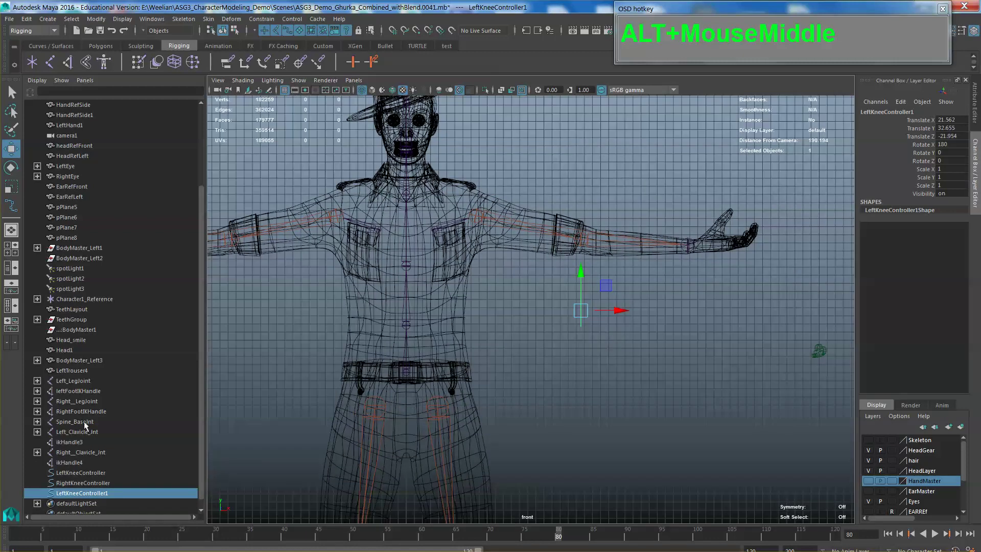
pyautogui.doubleClick(90, 493)
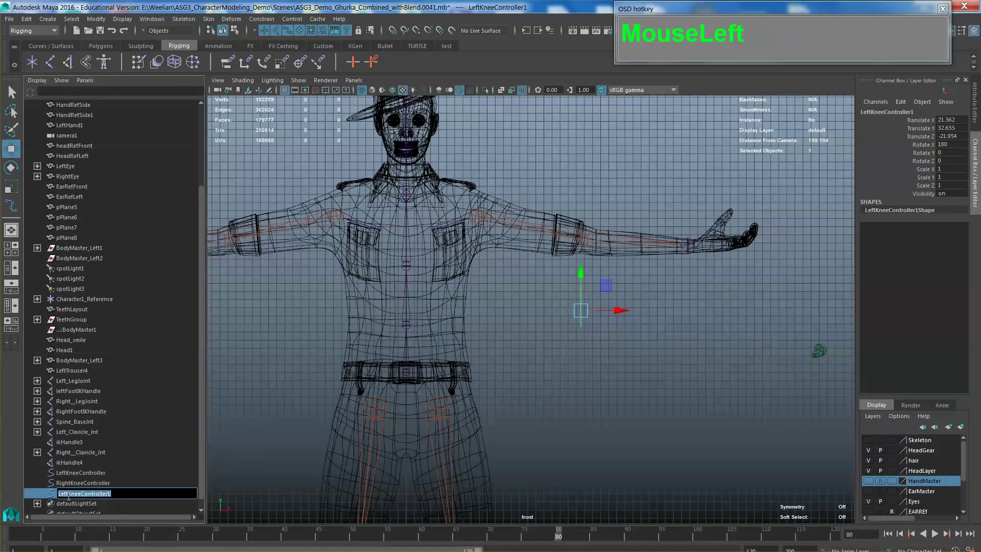
pyautogui.write('Left')
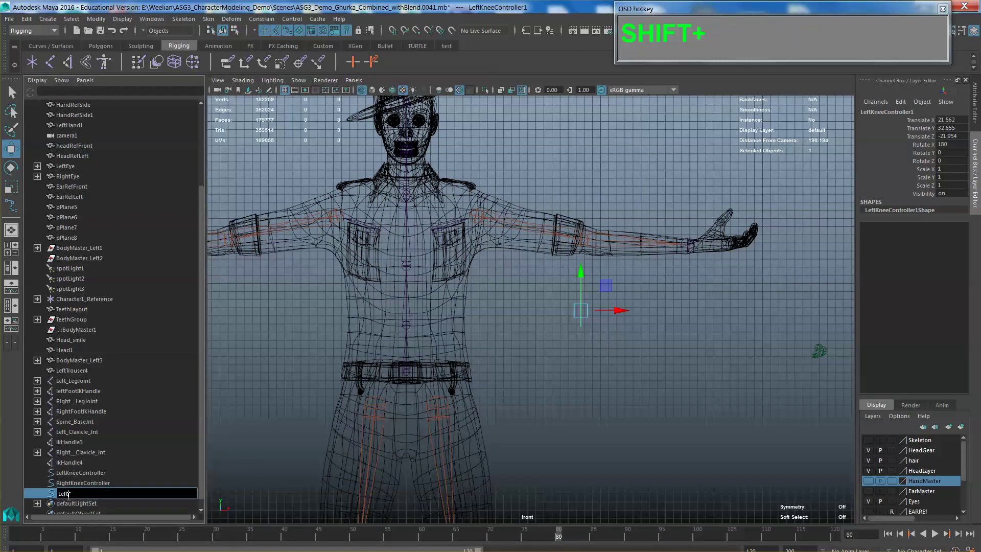
pyautogui.write('Elbow')
pyautogui.press('BackSpace')
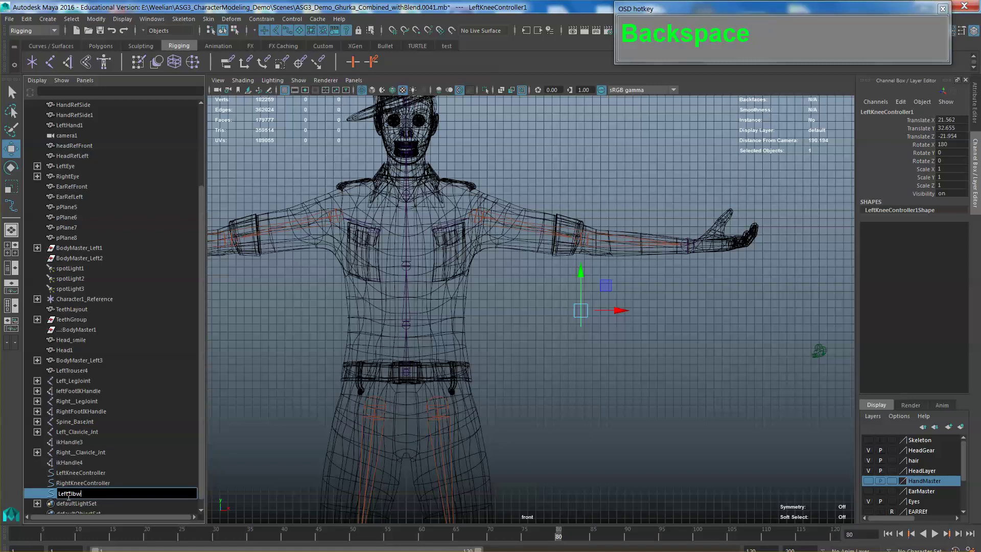
pyautogui.write('owController')
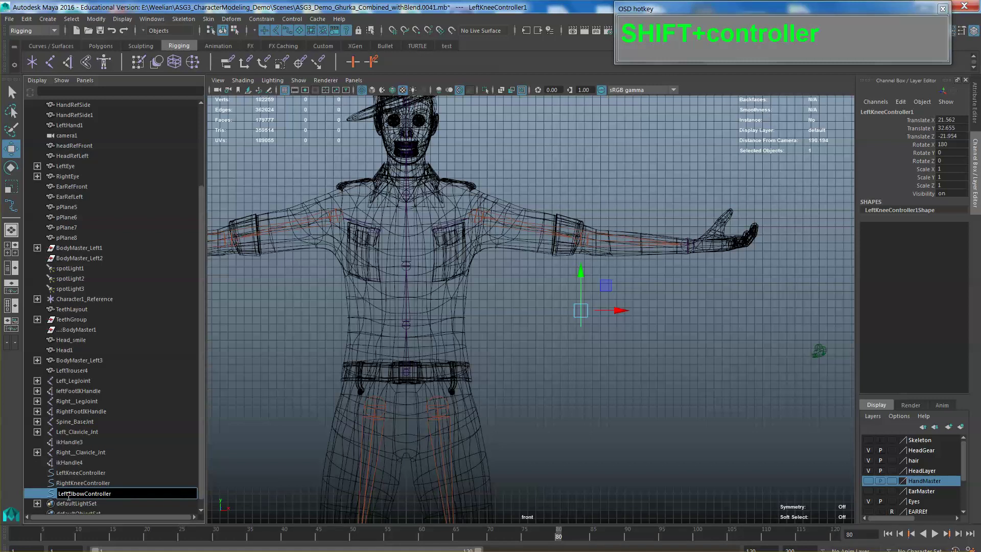
pyautogui.press('Return')
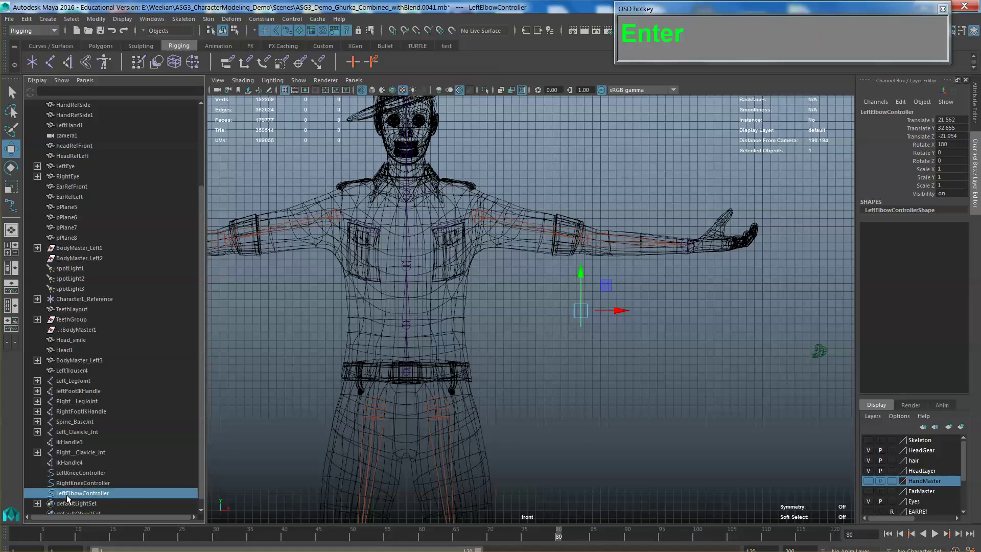
# - Duplicate the left elbow controller and move the copy below the right elbow, to Translate X about -21.40
pyautogui.click(523, 427)
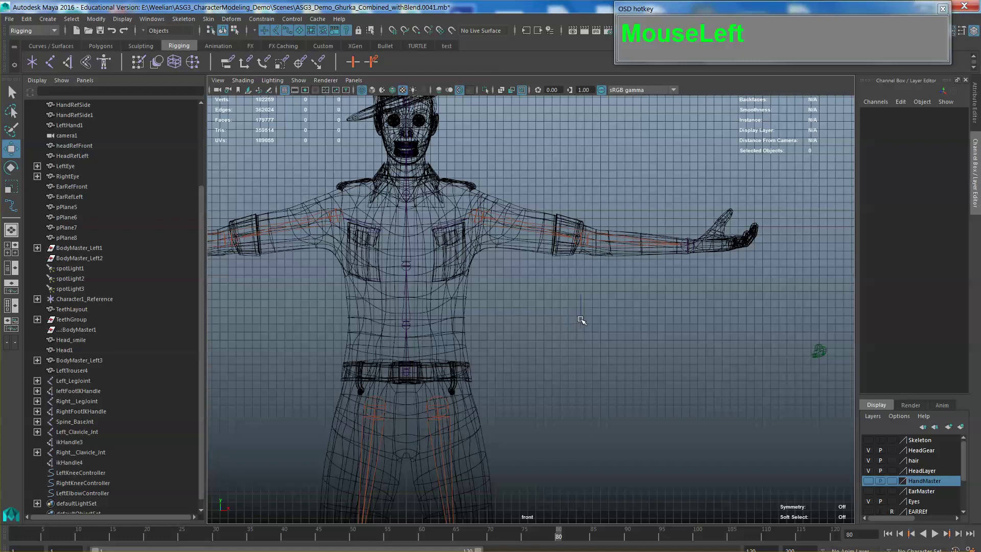
pyautogui.click(581, 321)
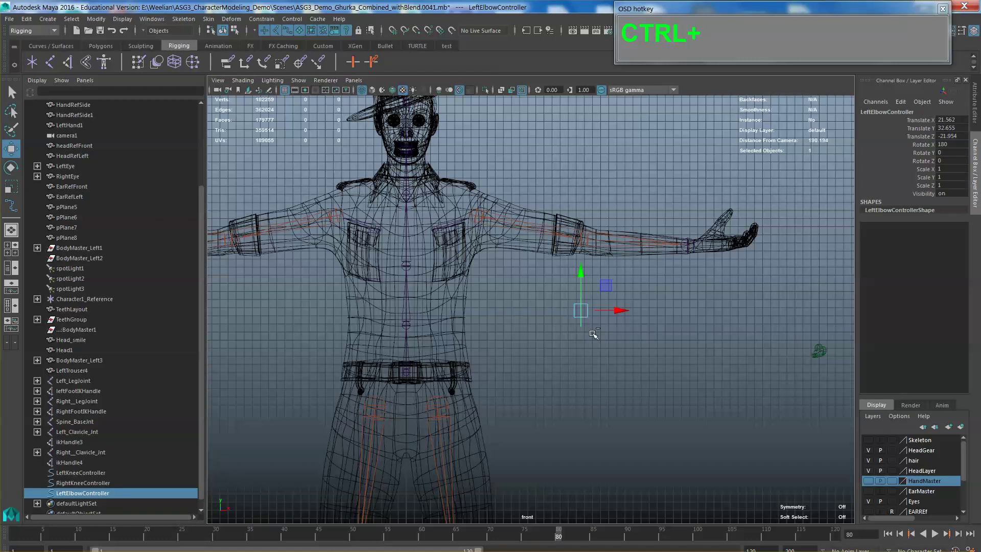
pyautogui.hotkey('ctrl', 'd')
pyautogui.moveTo(617, 310); pyautogui.dragTo(269, 347)
# - Rename the duplicated controller below the right elbow as RightElbowController
pyautogui.scroll(-2, 145, 451)
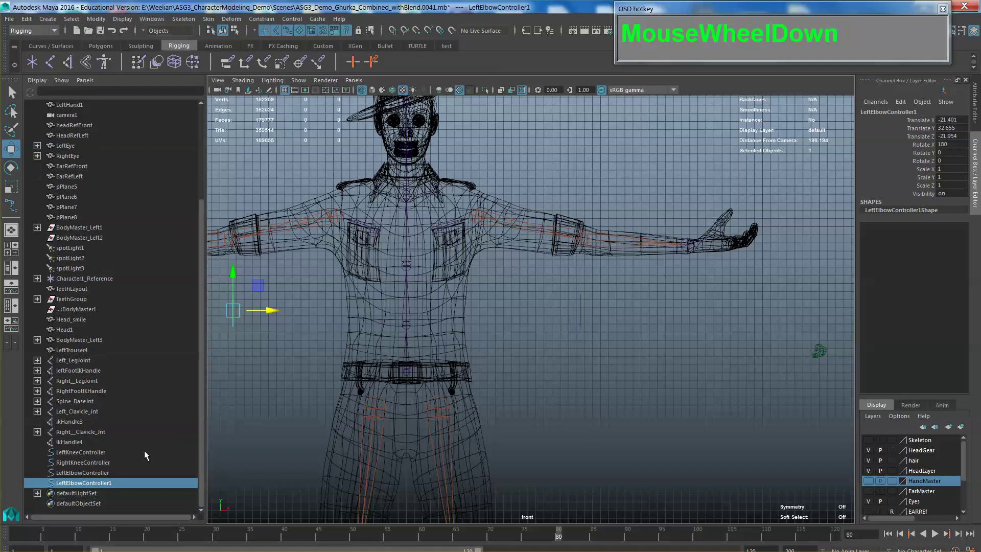
pyautogui.doubleClick(64, 482)
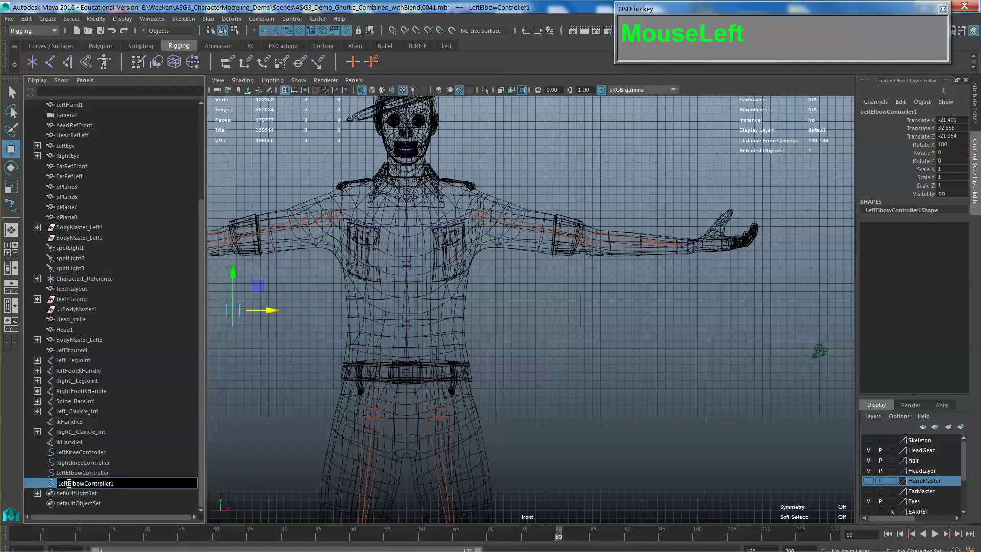
pyautogui.write('Rg')
pyautogui.press('BackSpace')
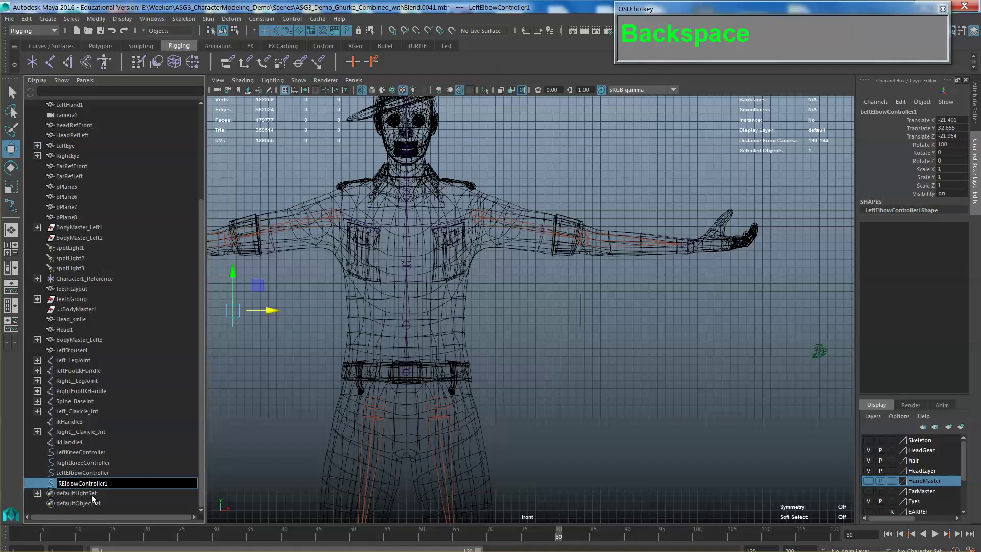
pyautogui.write('ight')
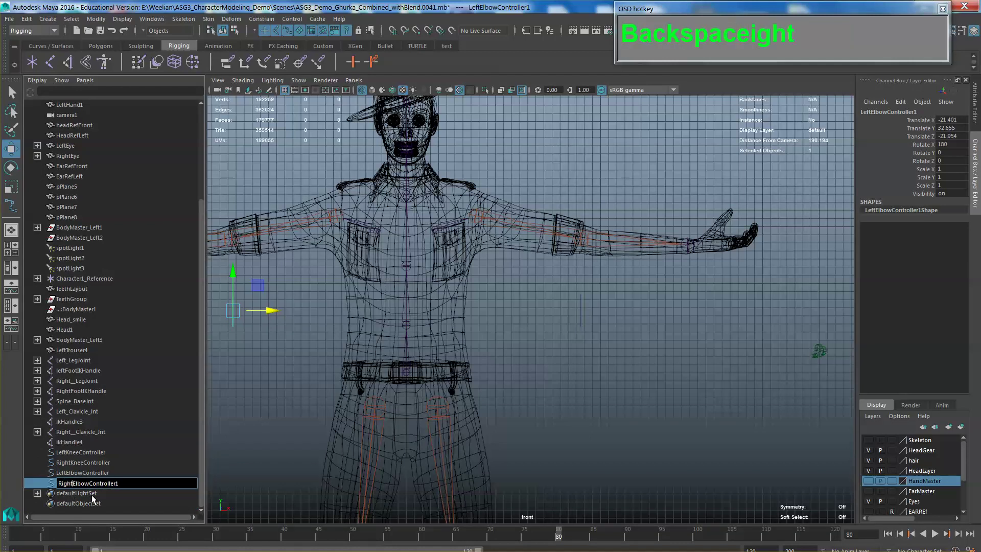
pyautogui.click(129, 489)
pyautogui.press('BackSpace')
pyautogui.press('Return')
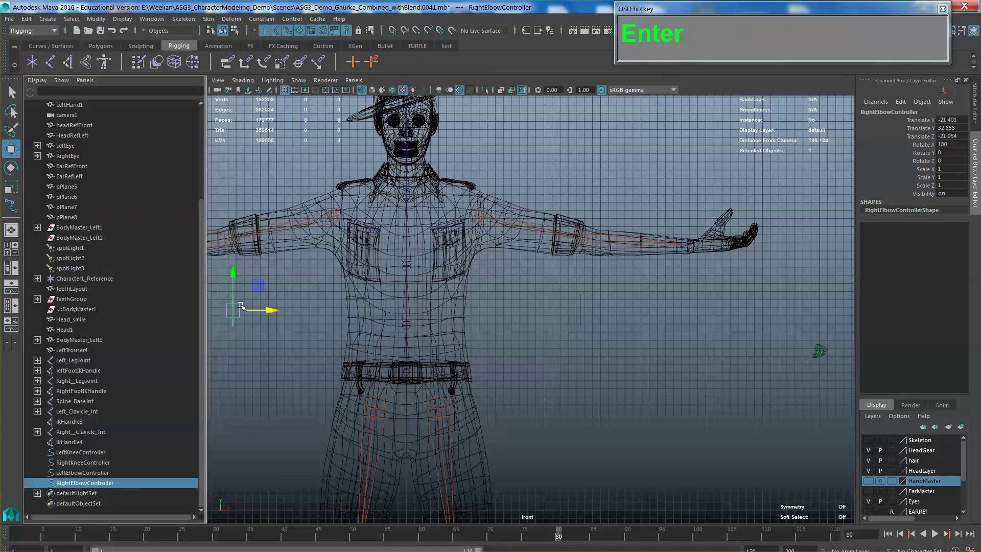
# - Rename the IK handle at the left wrist as LeftHandIKCtrl in the perspective view
pyautogui.press('space')
pyautogui.moveTo(645, 316)
pyautogui.mouseDown()
pyautogui.moveTo(653, 287)
pyautogui.moveTo(639, 310)
pyautogui.mouseUp()
pyautogui.keyDown('alt'); pyautogui.scroll(3, 639, 311); pyautogui.keyUp('alt')
pyautogui.keyDown('alt'); pyautogui.moveTo(639, 310); pyautogui.dragTo(641, 276, button='middle'); pyautogui.keyUp('alt')
pyautogui.scroll(5, 649, 327)
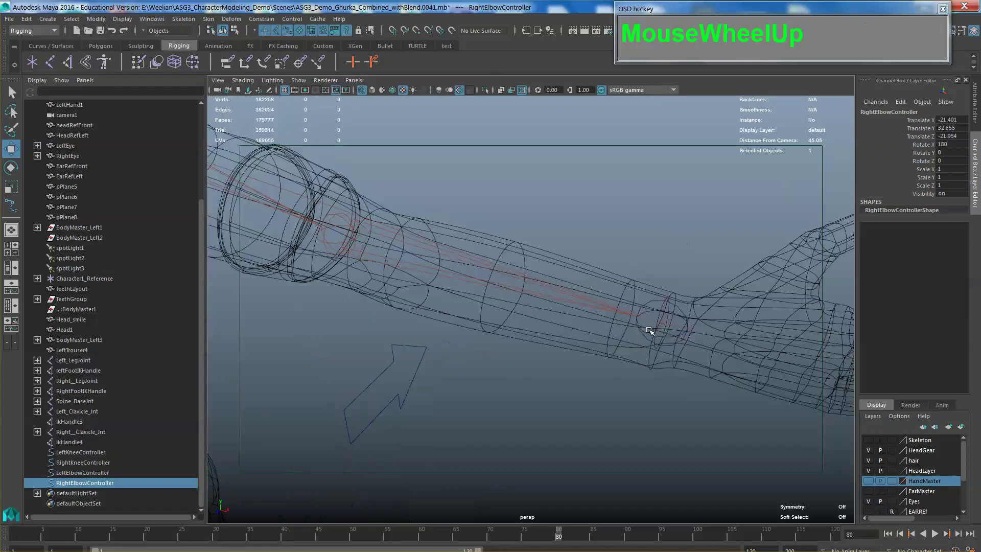
pyautogui.click(677, 326)
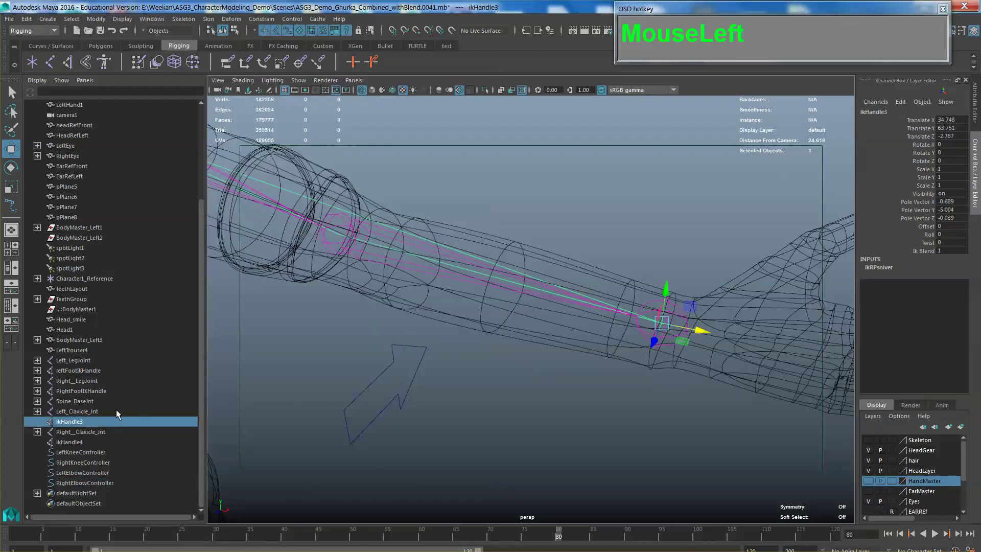
pyautogui.doubleClick(91, 424)
pyautogui.write('L')
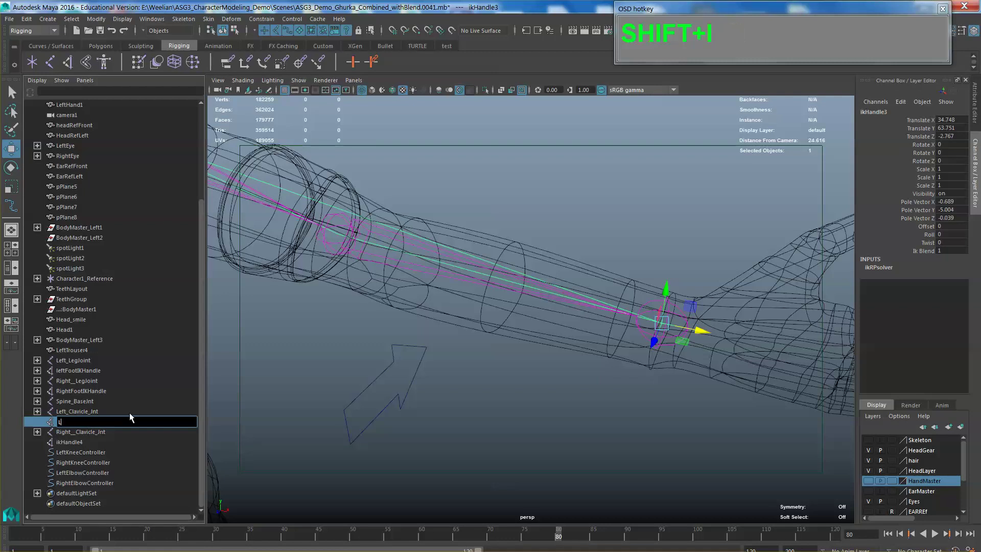
pyautogui.write('eftHand')
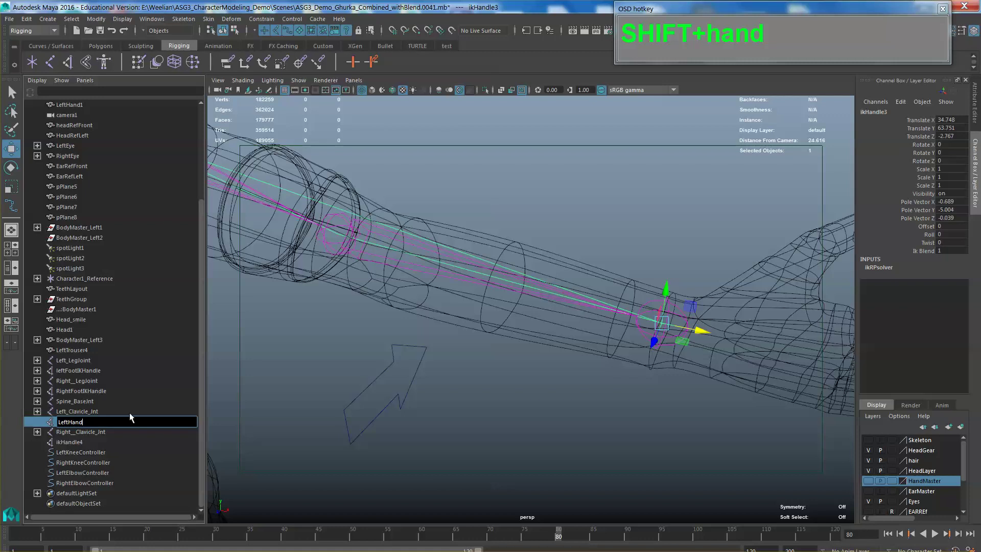
pyautogui.write('IKCtrl')
pyautogui.press('Return')
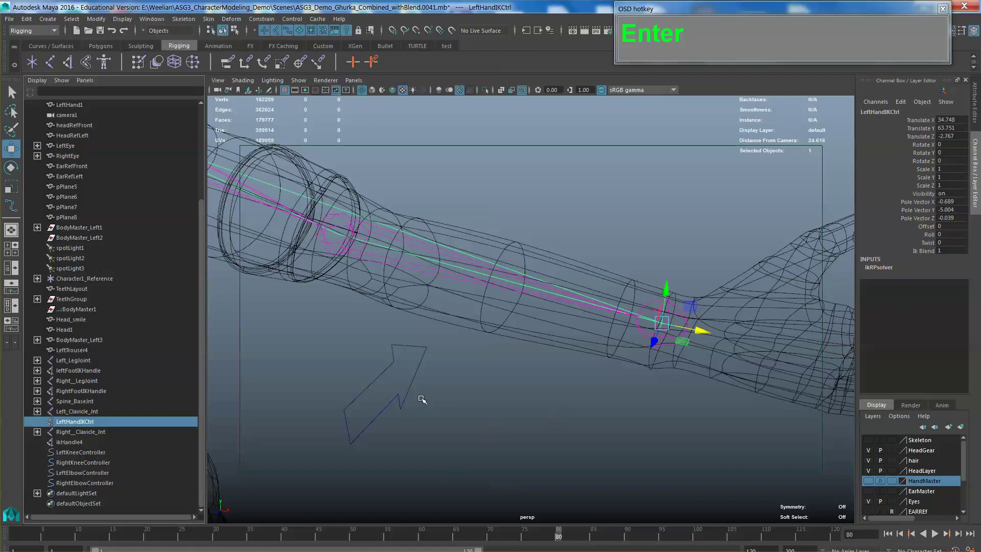
# - Constrain the left wrist's IK handle to LeftElbowController with a Pole Vector constraint
pyautogui.click(401, 409)
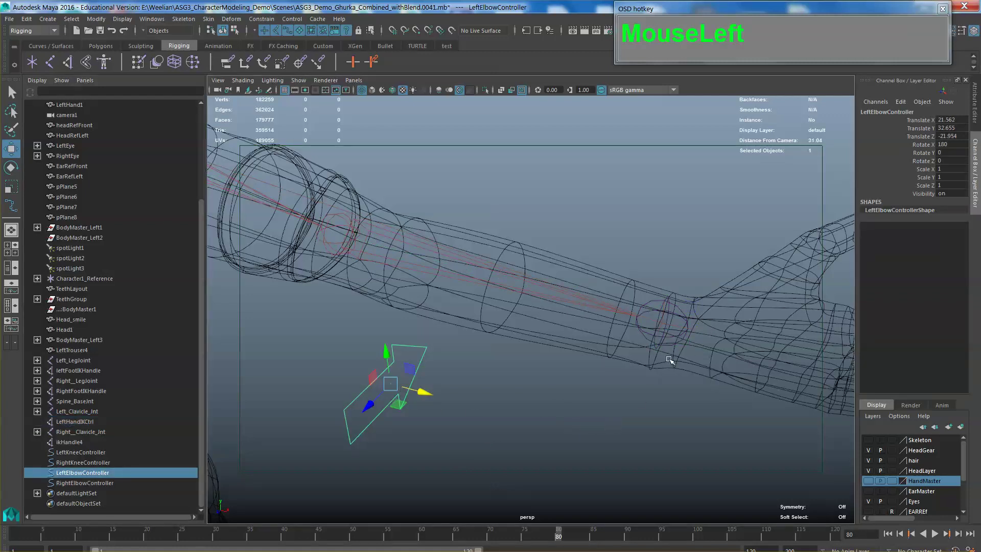
pyautogui.keyDown('shift'); pyautogui.click(673, 324); pyautogui.keyUp('shift')
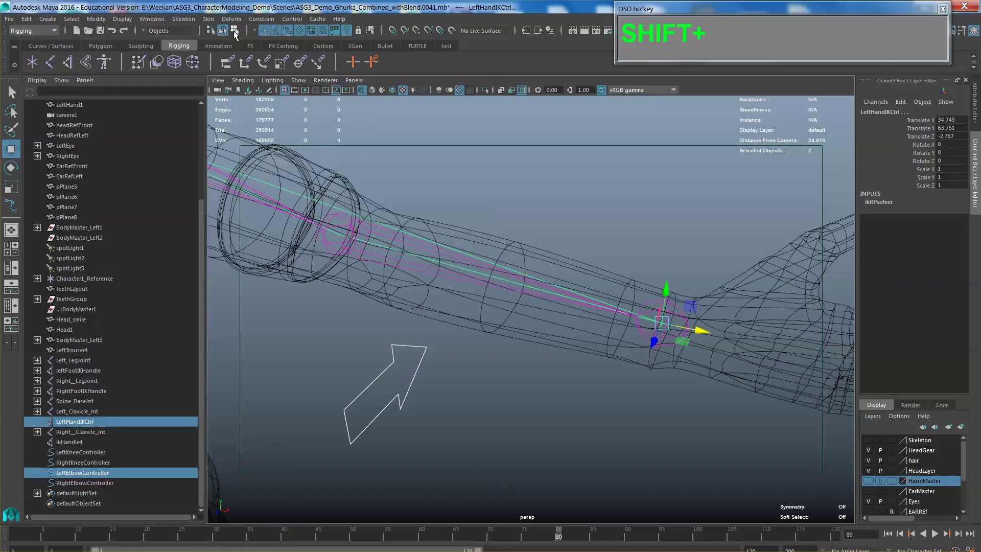
pyautogui.click(261, 18)
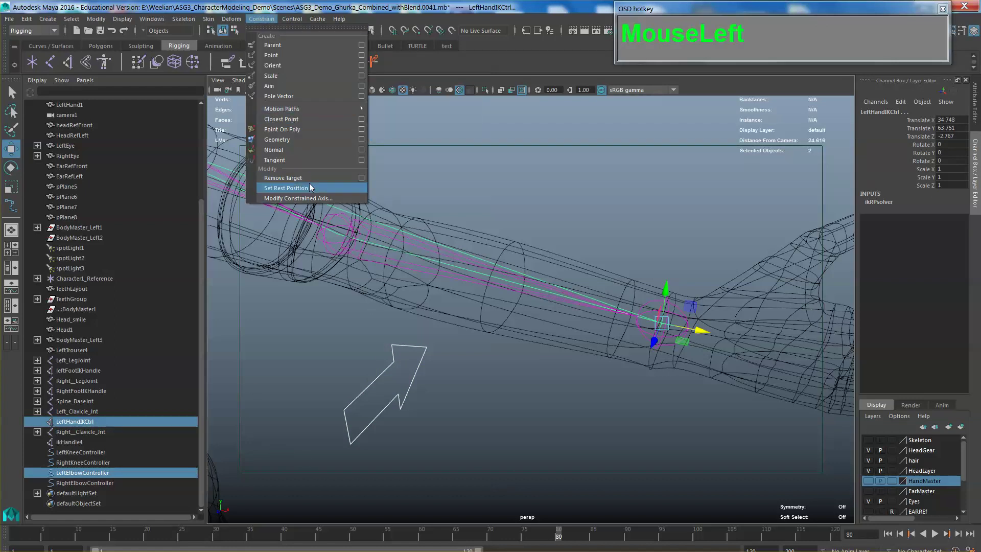
pyautogui.click(303, 97)
pyautogui.scroll(-6, 455, 246)
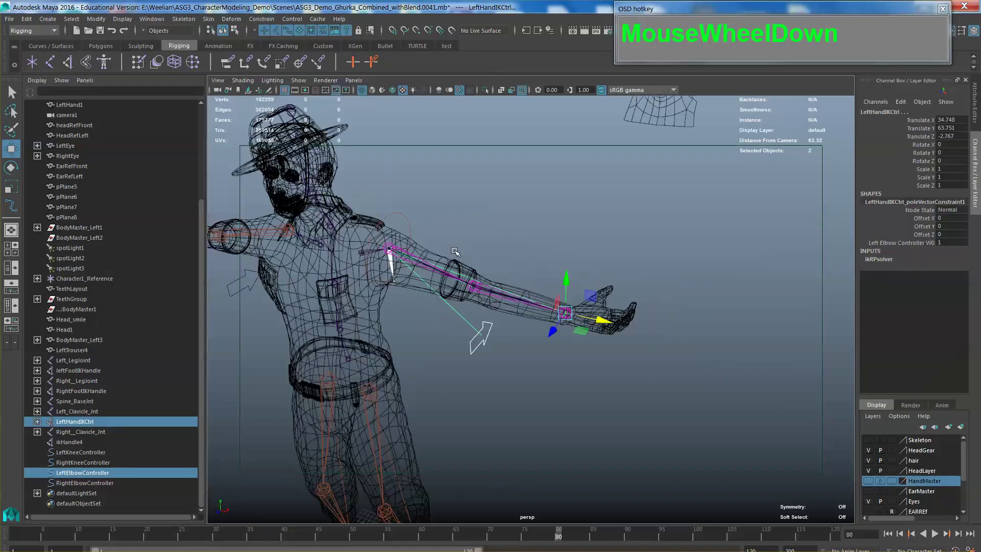
pyautogui.keyDown('alt'); pyautogui.moveTo(454, 245); pyautogui.dragTo(456, 289); pyautogui.keyUp('alt')
pyautogui.click(522, 310)
pyautogui.click(483, 291)
# - Rename the IK handle at the right wrist as Righthand_Ctrl
pyautogui.moveTo(425, 254); pyautogui.dragTo(466, 284)
pyautogui.keyDown('alt'); pyautogui.moveTo(427, 292); pyautogui.dragTo(480, 276, button='middle'); pyautogui.keyUp('alt')
pyautogui.keyDown('alt'); pyautogui.moveTo(480, 276); pyautogui.dragTo(511, 284); pyautogui.keyUp('alt')
pyautogui.keyDown('alt'); pyautogui.moveTo(438, 266); pyautogui.dragTo(526, 267, button='middle'); pyautogui.keyUp('alt')
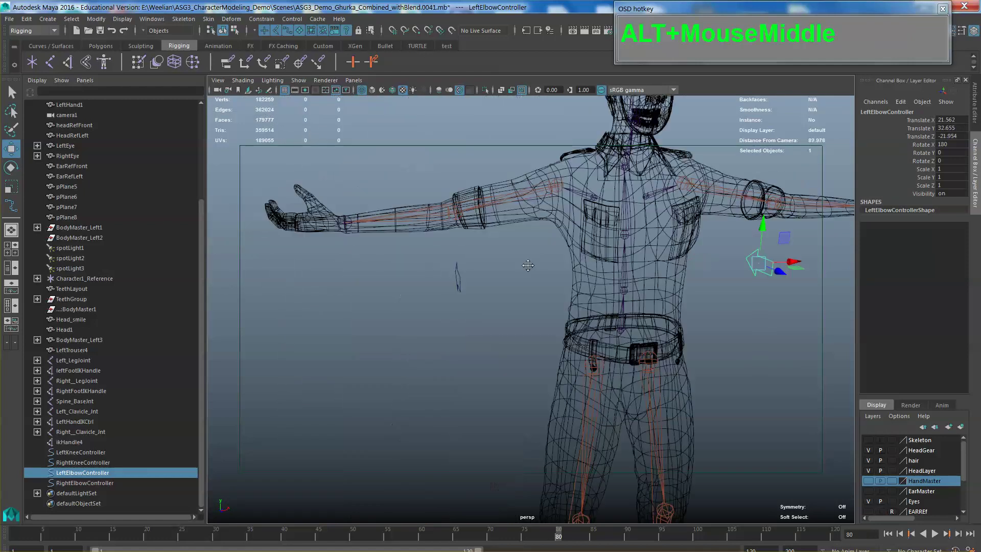
pyautogui.keyDown('alt'); pyautogui.moveTo(525, 268); pyautogui.dragTo(559, 281); pyautogui.keyUp('alt')
pyautogui.scroll(5, 541, 280)
pyautogui.moveTo(541, 280)
pyautogui.keyDown('alt'); pyautogui.mouseDown(button='middle')
pyautogui.moveTo(538, 290)
pyautogui.moveTo(556, 288)
pyautogui.mouseUp(button='middle'); pyautogui.keyUp('alt')
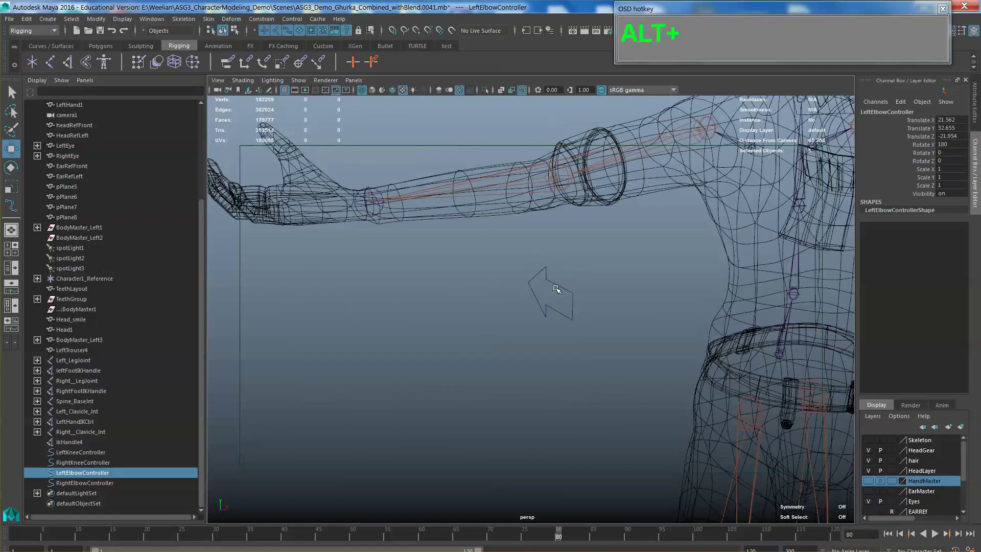
pyautogui.click(366, 183)
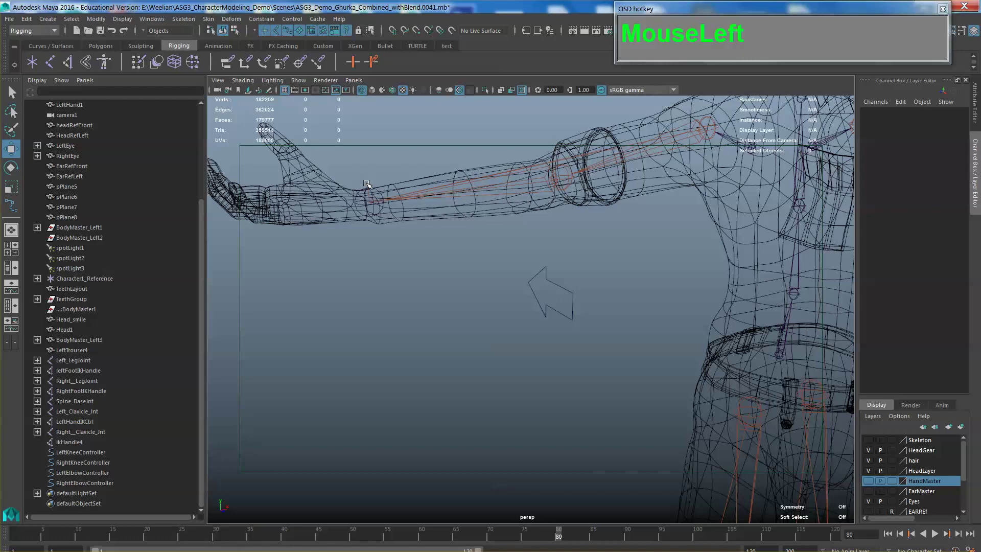
pyautogui.click(368, 194)
pyautogui.doubleClick(89, 442)
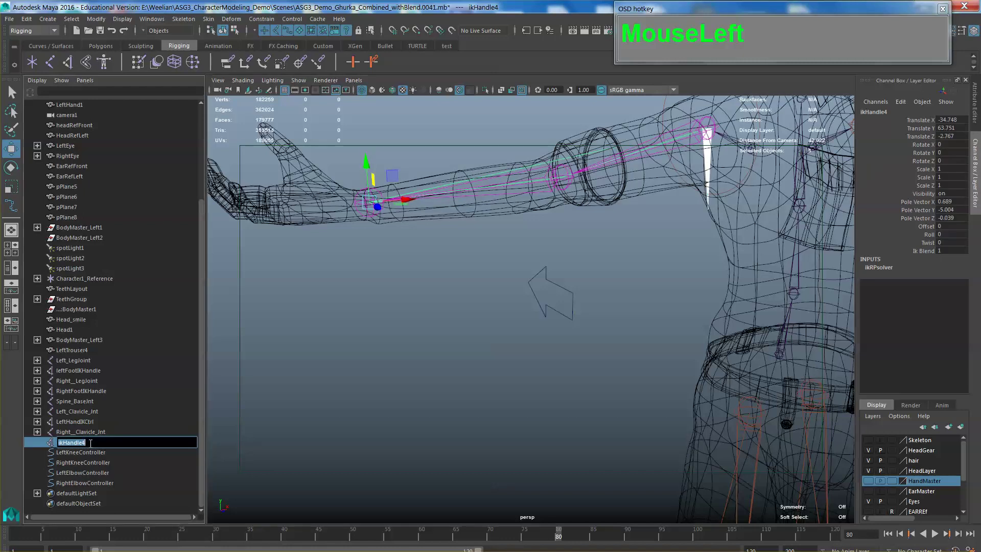
pyautogui.write('RightHn')
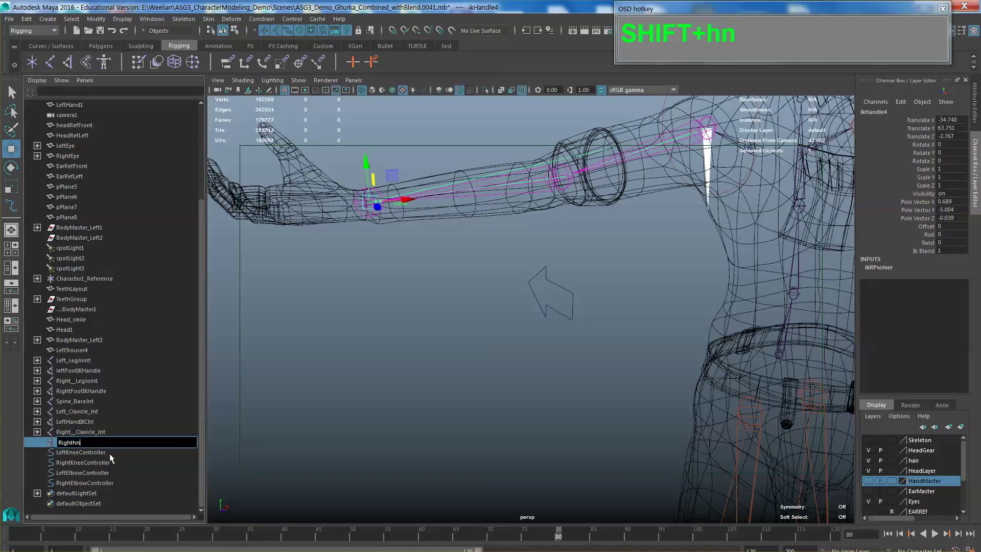
pyautogui.press('BackSpace')
pyautogui.write('and_Ctrl')
pyautogui.press('Return')
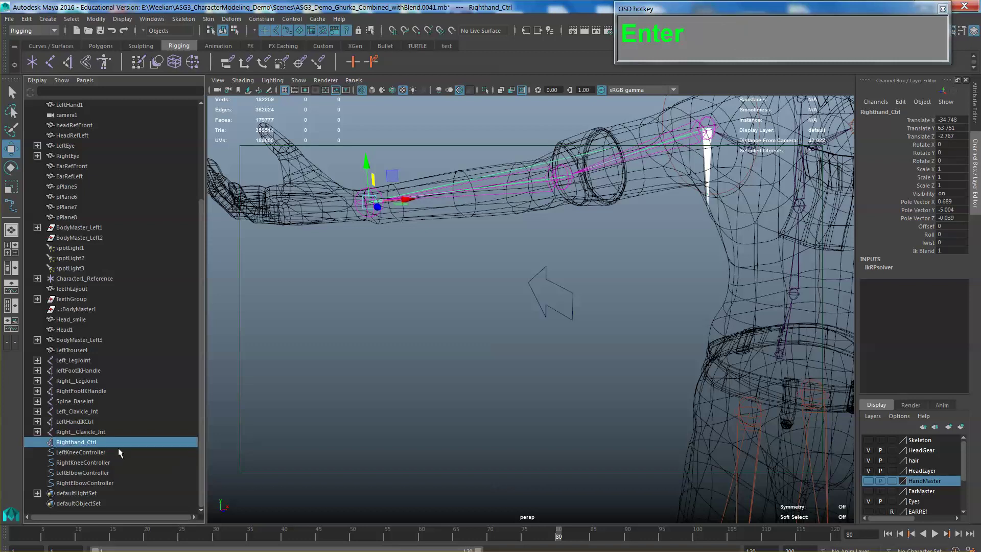
# - Rename the IK handle at the right wrist as RighthandIKHandle
pyautogui.click(389, 307)
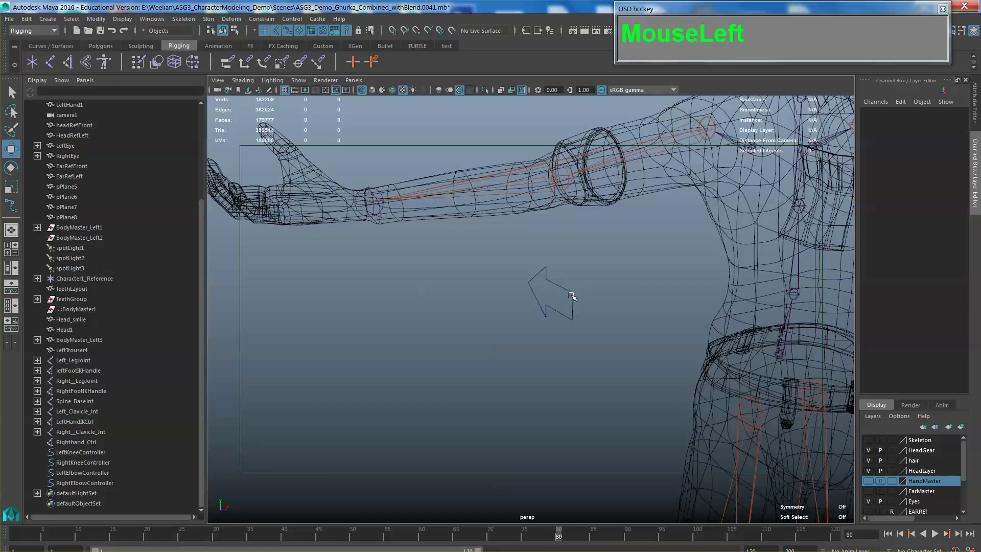
pyautogui.click(571, 295)
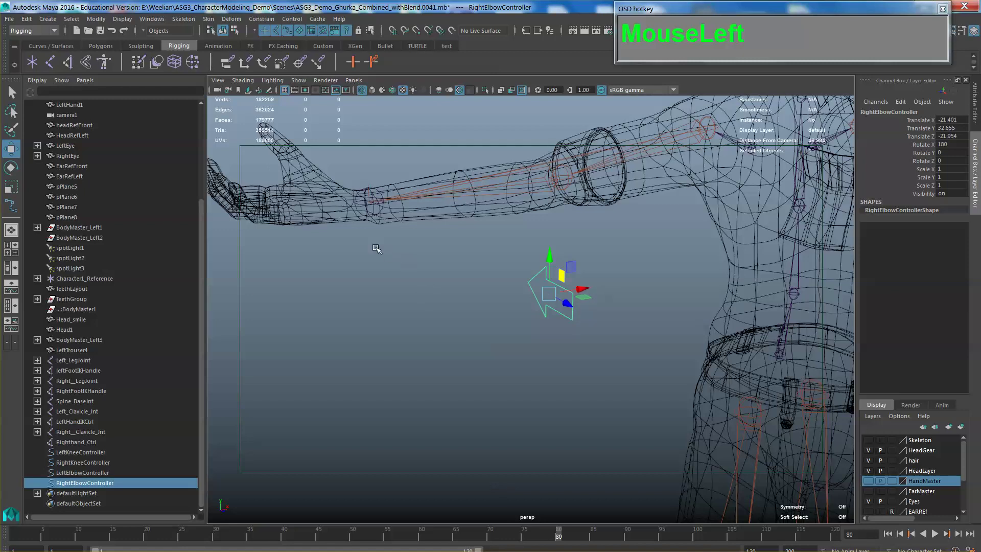
pyautogui.scroll(2, 377, 249)
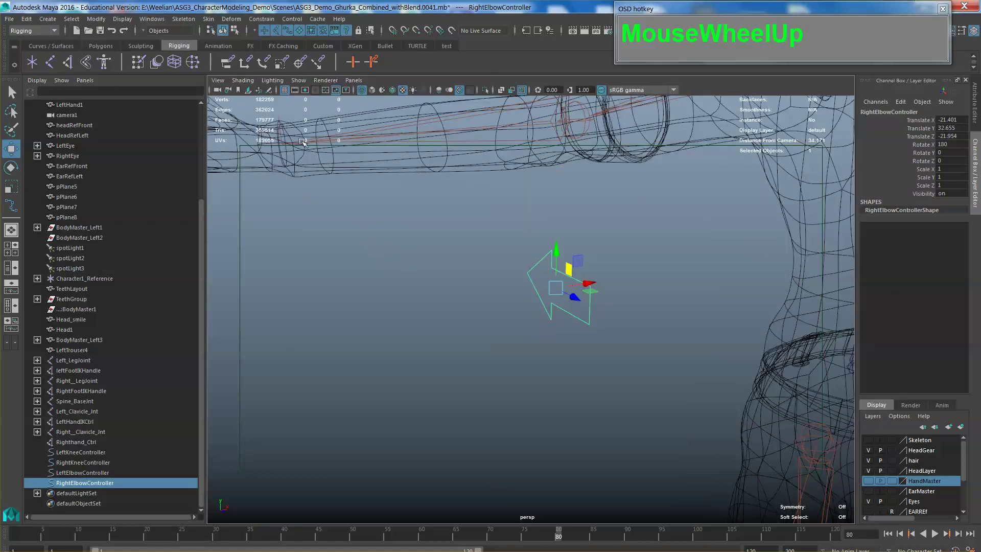
pyautogui.scroll(-2, 303, 143)
pyautogui.click(365, 185)
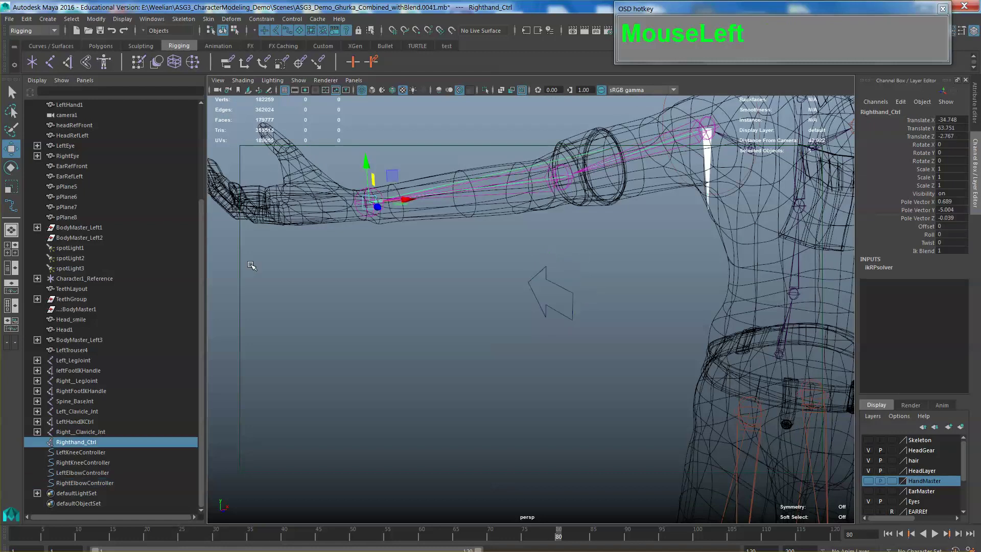
pyautogui.doubleClick(97, 442)
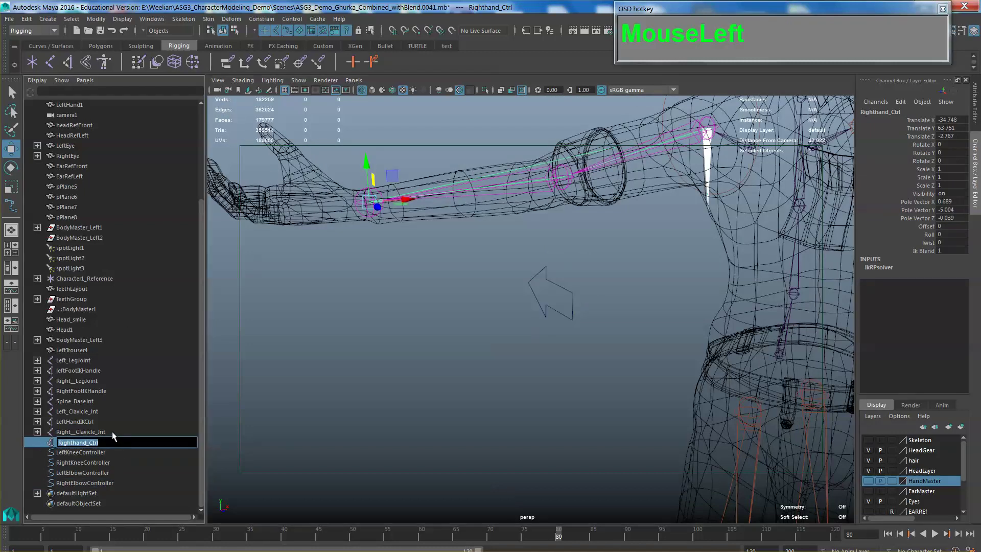
pyautogui.press('Right')
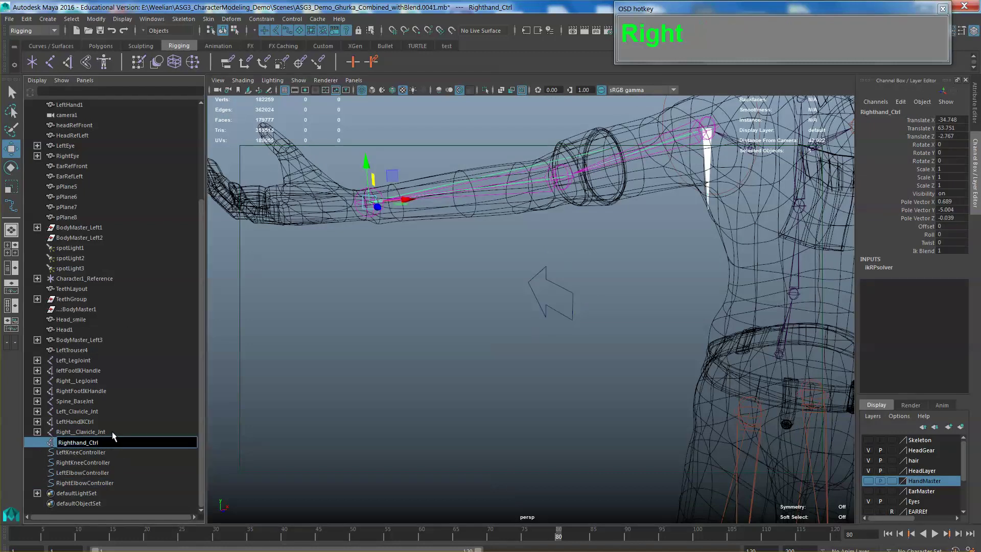
pyautogui.press('BackSpace')
pyautogui.press('BackSpace')
pyautogui.press('BackSpace')
pyautogui.write('IKHandle')
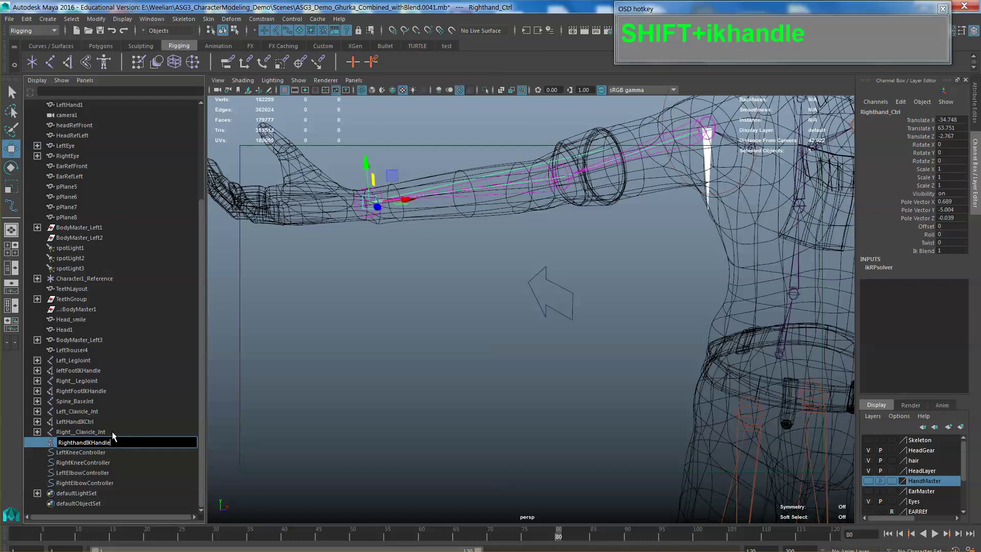
pyautogui.press('Return')
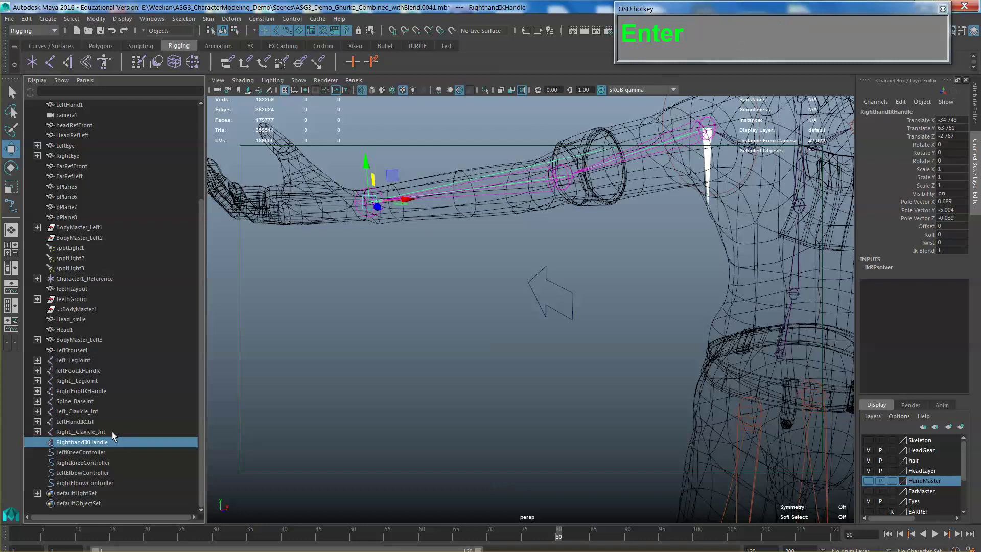
# - Constrain RighthandIKHandle to RightElbowController with a Pole Vector constraint
pyautogui.click(544, 313)
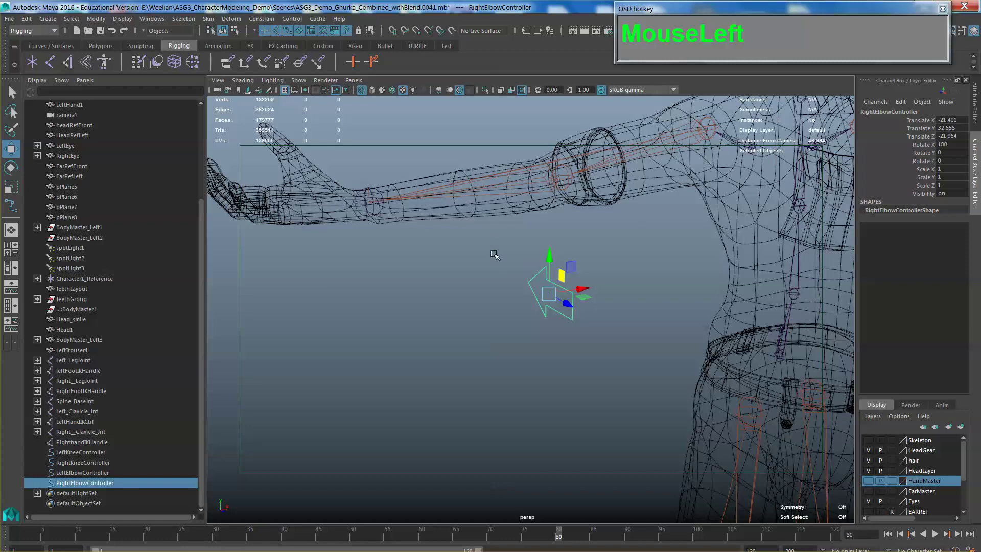
pyautogui.scroll(3, 373, 190)
pyautogui.scroll(-3, 369, 188)
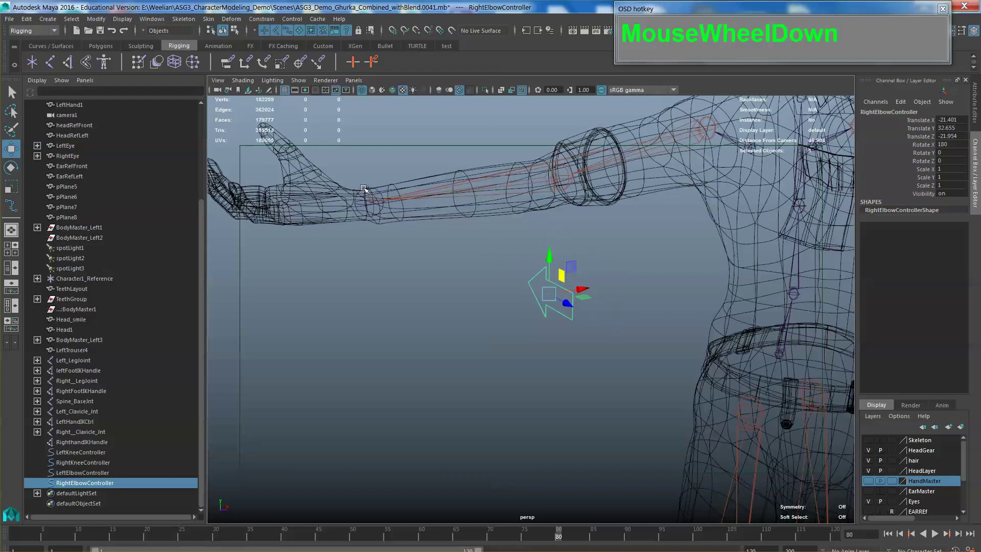
pyautogui.keyDown('shift'); pyautogui.click(369, 185); pyautogui.keyUp('shift')
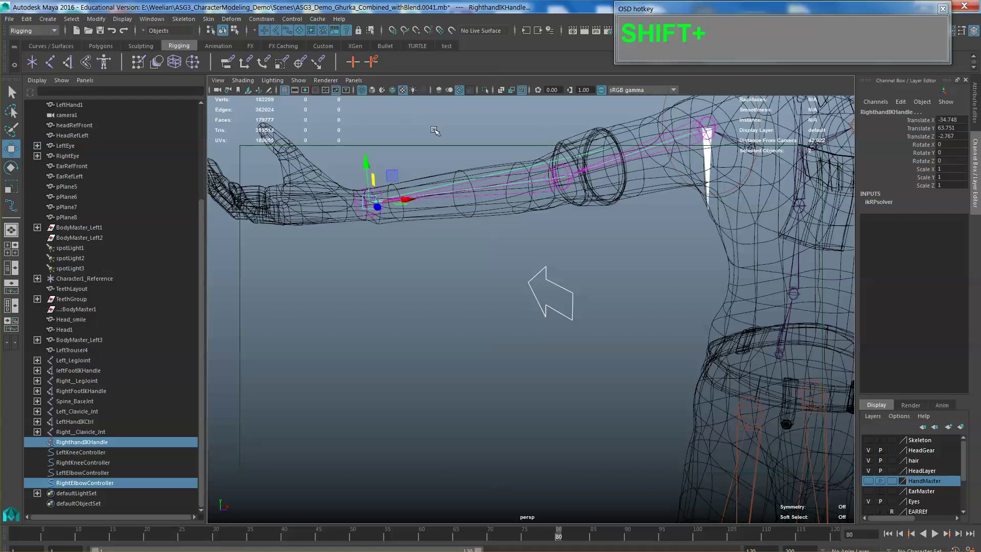
pyautogui.click(262, 19)
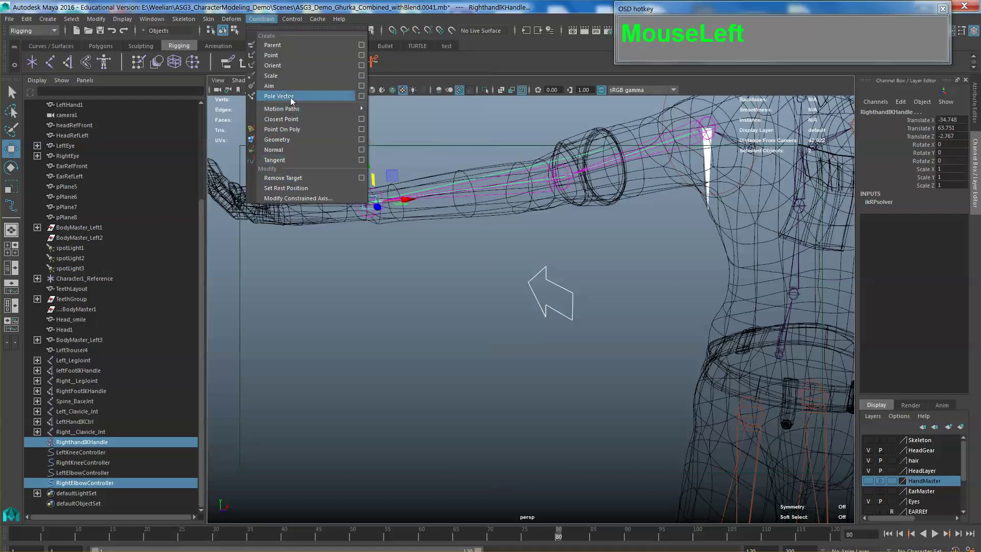
pyautogui.click(280, 96)
pyautogui.keyDown('alt'); pyautogui.moveTo(511, 230); pyautogui.dragTo(622, 291); pyautogui.keyUp('alt')
pyautogui.keyDown('alt'); pyautogui.moveTo(622, 291); pyautogui.dragTo(590, 306, button='middle'); pyautogui.keyUp('alt')
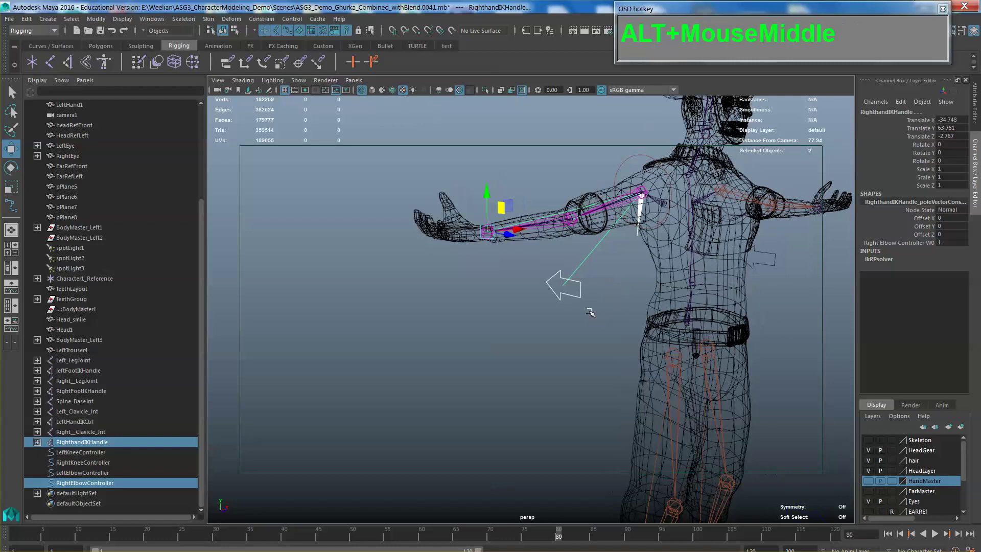
# - Select RightElbowController and examine the rigged arms, the left wrist and the left hand's fingers from several angles
pyautogui.click(574, 290)
pyautogui.keyDown('alt'); pyautogui.moveTo(618, 284); pyautogui.dragTo(630, 267); pyautogui.keyUp('alt')
pyautogui.keyDown('alt'); pyautogui.moveTo(688, 306); pyautogui.dragTo(659, 308, button='right'); pyautogui.keyUp('alt')
pyautogui.keyDown('alt'); pyautogui.moveTo(660, 308); pyautogui.dragTo(667, 398); pyautogui.keyUp('alt')
pyautogui.keyDown('alt'); pyautogui.scroll(3, 659, 372); pyautogui.keyUp('alt')
pyautogui.keyDown('alt'); pyautogui.moveTo(640, 334); pyautogui.dragTo(663, 342, button='middle'); pyautogui.keyUp('alt')
pyautogui.keyDown('alt'); pyautogui.moveTo(663, 341); pyautogui.dragTo(688, 341); pyautogui.keyUp('alt')
pyautogui.keyDown('alt'); pyautogui.moveTo(688, 341); pyautogui.dragTo(645, 302, button='middle'); pyautogui.keyUp('alt')
pyautogui.keyDown('alt'); pyautogui.moveTo(644, 301); pyautogui.dragTo(649, 337); pyautogui.keyUp('alt')
pyautogui.keyDown('alt'); pyautogui.moveTo(649, 337); pyautogui.dragTo(608, 286, button='middle'); pyautogui.keyUp('alt')
pyautogui.keyDown('alt'); pyautogui.moveTo(607, 286); pyautogui.dragTo(633, 311); pyautogui.keyUp('alt')
pyautogui.keyDown('alt'); pyautogui.scroll(2, 633, 311); pyautogui.keyUp('alt')
pyautogui.keyDown('alt'); pyautogui.moveTo(633, 311); pyautogui.dragTo(616, 303, button='middle'); pyautogui.keyUp('alt')
pyautogui.keyDown('alt'); pyautogui.moveTo(616, 302); pyautogui.dragTo(602, 328); pyautogui.keyUp('alt')
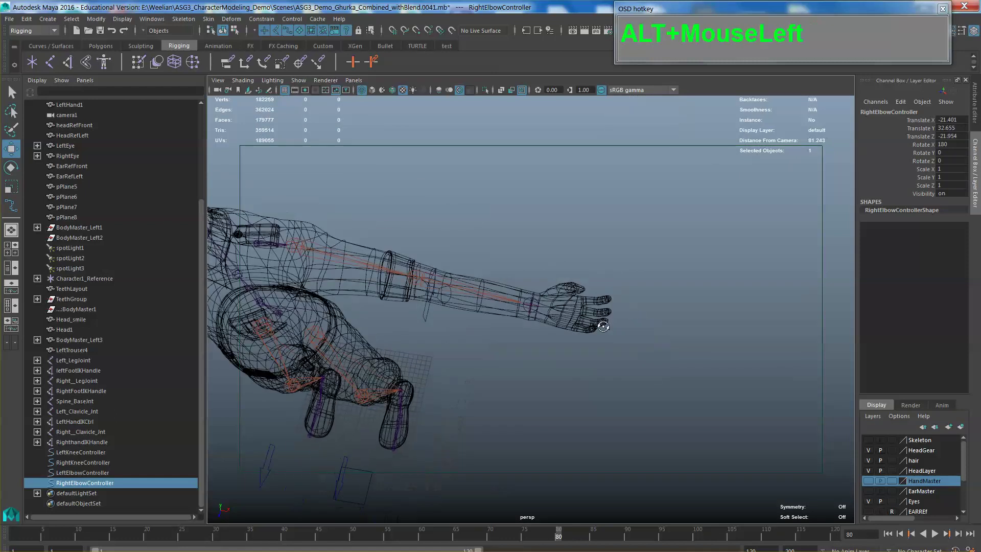
pyautogui.keyDown('alt'); pyautogui.moveTo(602, 328); pyautogui.dragTo(603, 333, button='middle'); pyautogui.keyUp('alt')
pyautogui.keyDown('alt'); pyautogui.moveTo(602, 333); pyautogui.dragTo(615, 335); pyautogui.keyUp('alt')
pyautogui.keyDown('alt'); pyautogui.moveTo(615, 335); pyautogui.dragTo(617, 329, button='middle'); pyautogui.keyUp('alt')
pyautogui.scroll(3, 587, 328)
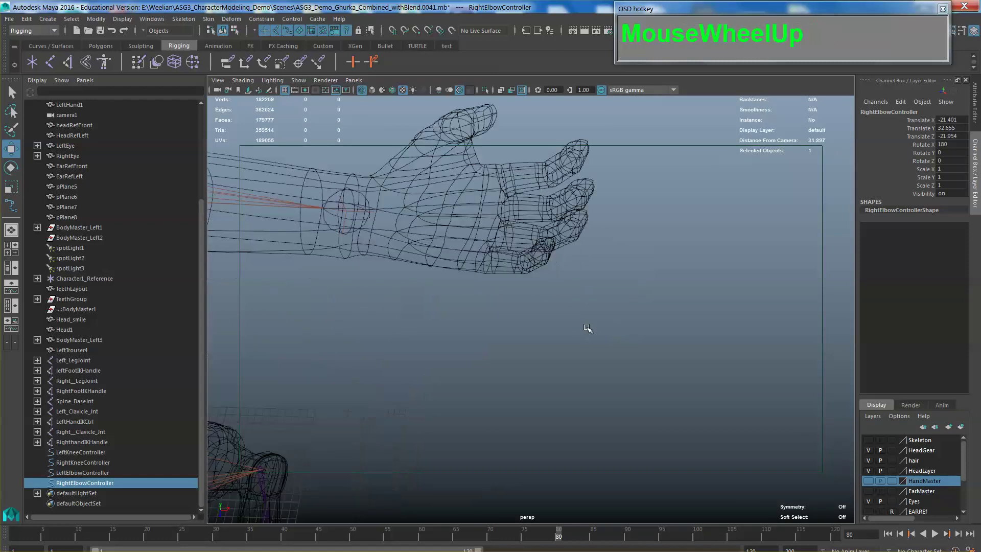
pyautogui.moveTo(587, 328)
pyautogui.keyDown('alt'); pyautogui.mouseDown()
pyautogui.moveTo(565, 291)
pyautogui.moveTo(584, 317)
pyautogui.mouseUp(); pyautogui.keyUp('alt')
pyautogui.keyDown('alt'); pyautogui.moveTo(584, 317); pyautogui.dragTo(603, 269, button='middle'); pyautogui.keyUp('alt')
pyautogui.keyDown('alt'); pyautogui.moveTo(575, 280); pyautogui.dragTo(604, 291); pyautogui.keyUp('alt')
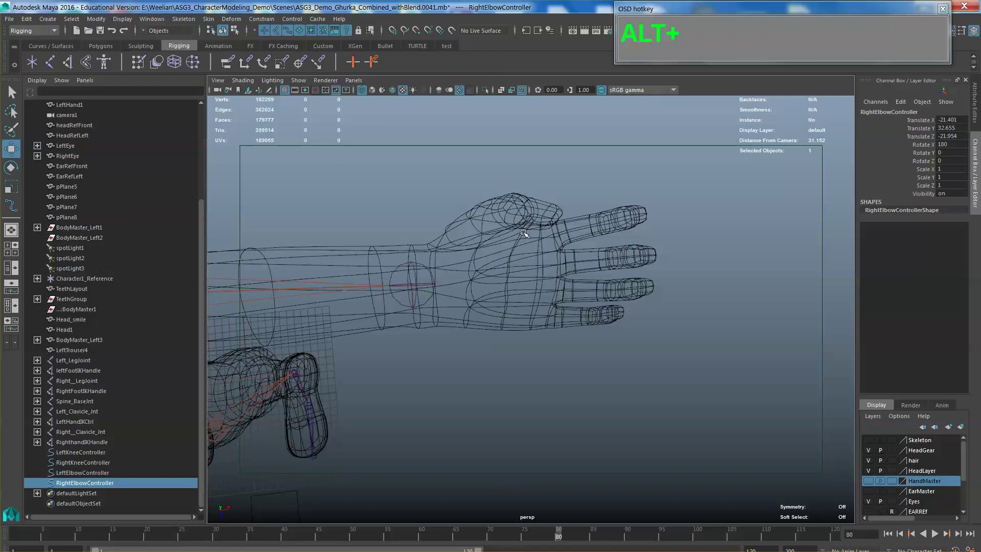
pyautogui.keyDown('alt'); pyautogui.moveTo(574, 244); pyautogui.dragTo(557, 261, button='middle'); pyautogui.keyUp('alt')
pyautogui.keyDown('alt'); pyautogui.moveTo(556, 261); pyautogui.dragTo(573, 278); pyautogui.keyUp('alt')
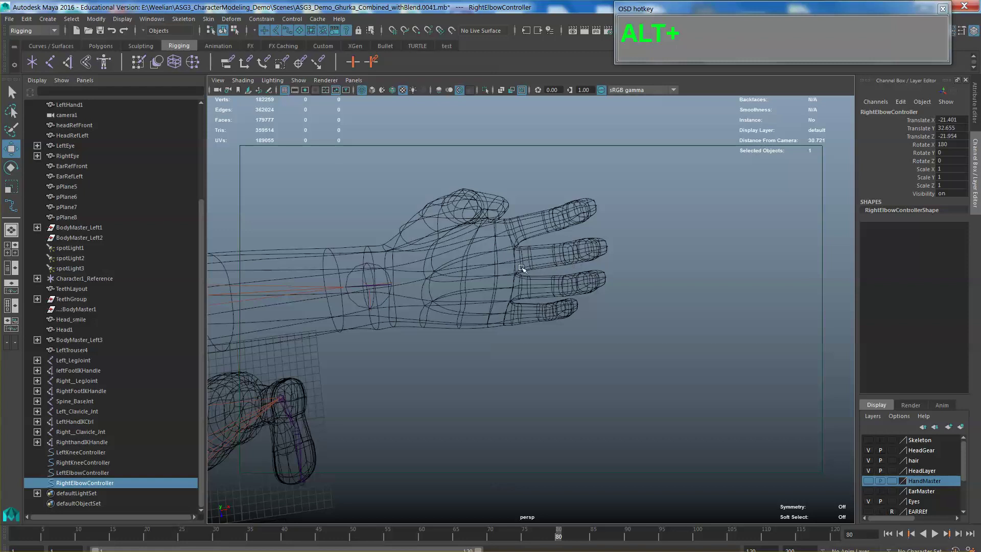
pyautogui.keyDown('alt'); pyautogui.moveTo(566, 266); pyautogui.dragTo(572, 283, button='middle'); pyautogui.keyUp('alt')
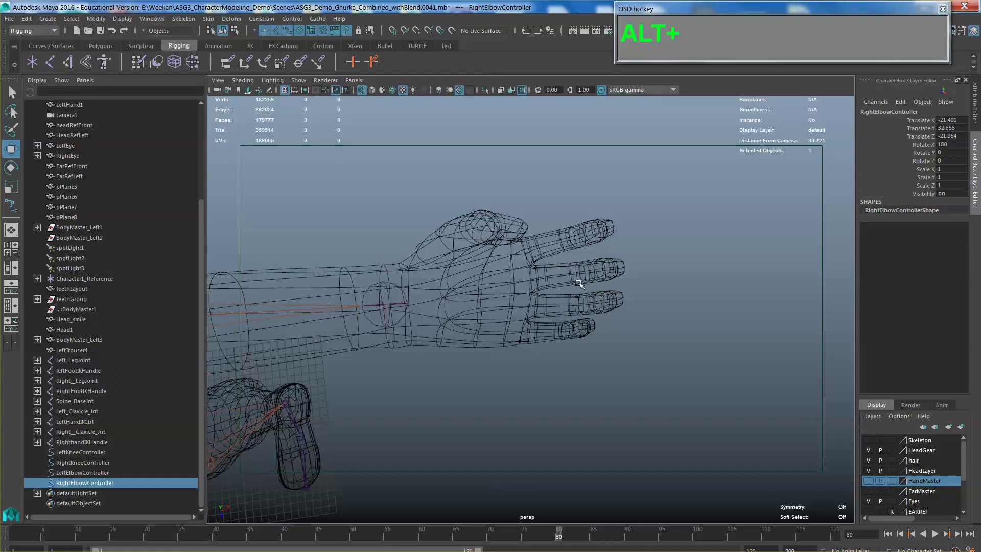
# - Draw a four-joint chain from the base of a left-hand finger to its tip in the front view
pyautogui.press('space')
pyautogui.moveTo(578, 283); pyautogui.dragTo(585, 309)
pyautogui.scroll(5, 601, 295)
pyautogui.scroll(4, 601, 294)
pyautogui.keyDown('alt'); pyautogui.moveTo(615, 293); pyautogui.dragTo(553, 317, button='middle'); pyautogui.keyUp('alt')
pyautogui.scroll(9, 607, 307)
pyautogui.keyDown('alt'); pyautogui.moveTo(631, 303); pyautogui.dragTo(506, 350, button='middle'); pyautogui.keyUp('alt')
pyautogui.scroll(3, 576, 322)
pyautogui.keyDown('alt'); pyautogui.moveTo(576, 322); pyautogui.dragTo(533, 349, button='middle'); pyautogui.keyUp('alt')
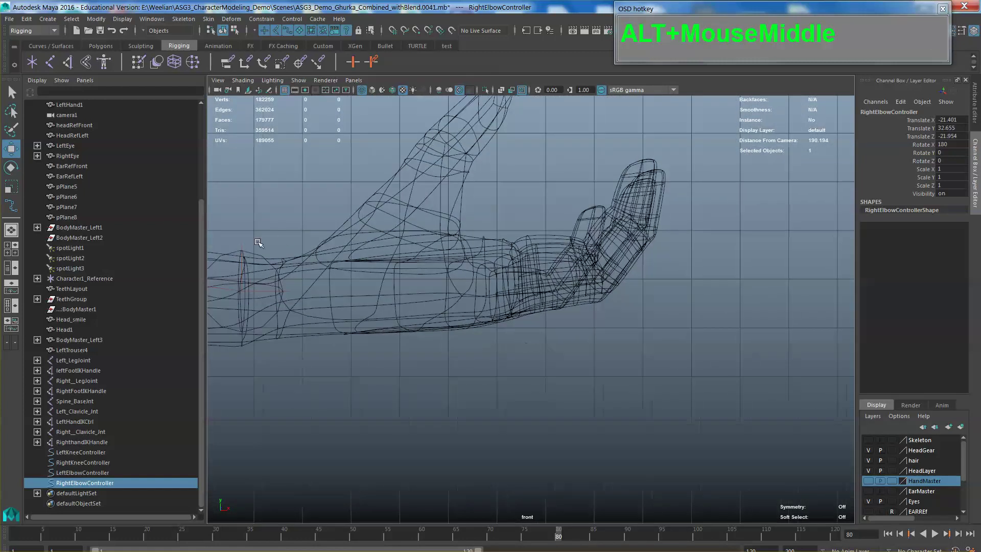
pyautogui.click(49, 62)
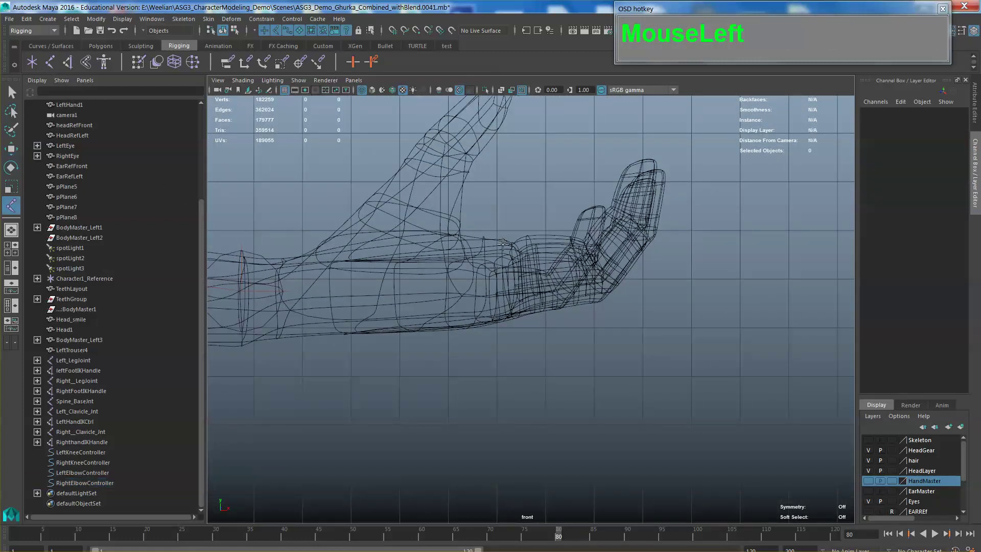
pyautogui.click(475, 289)
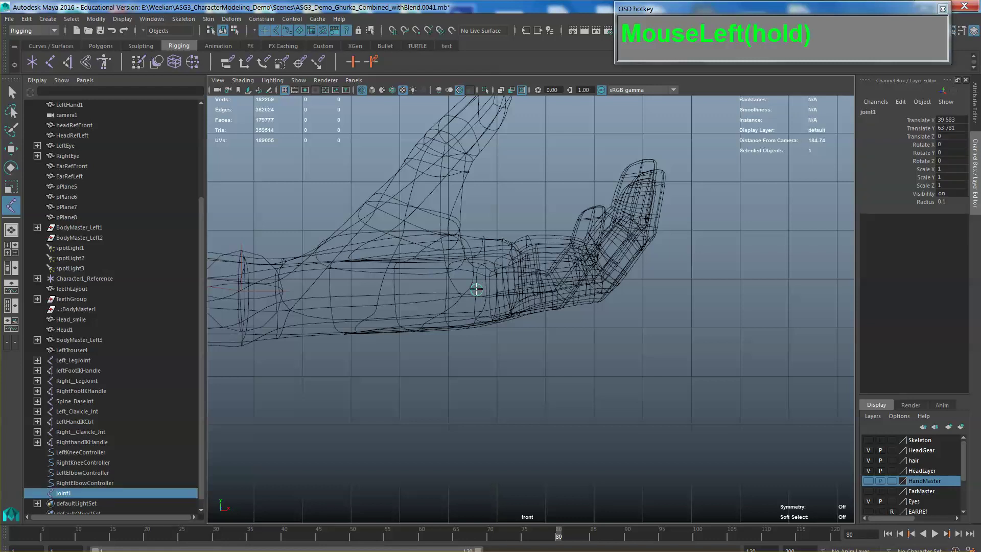
pyautogui.click(558, 283)
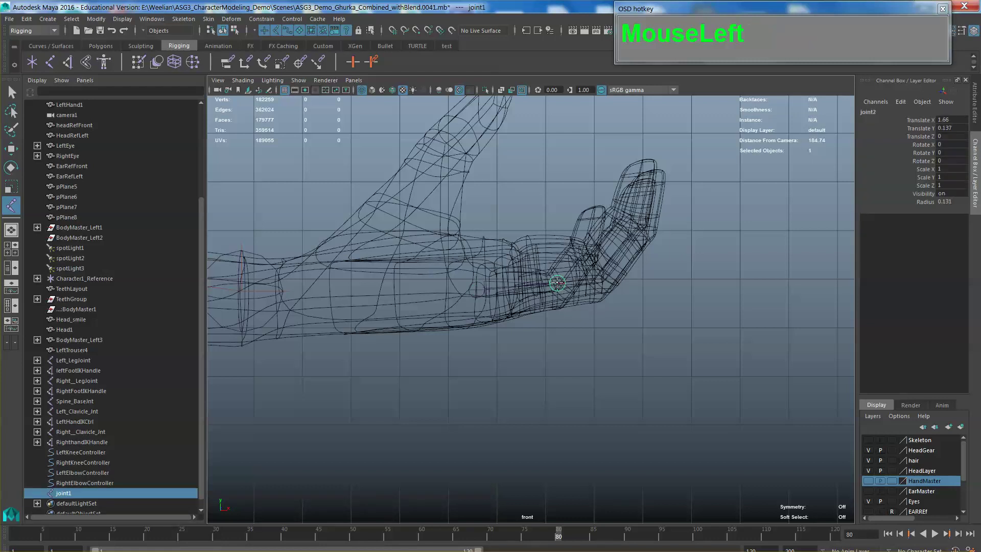
pyautogui.click(614, 238)
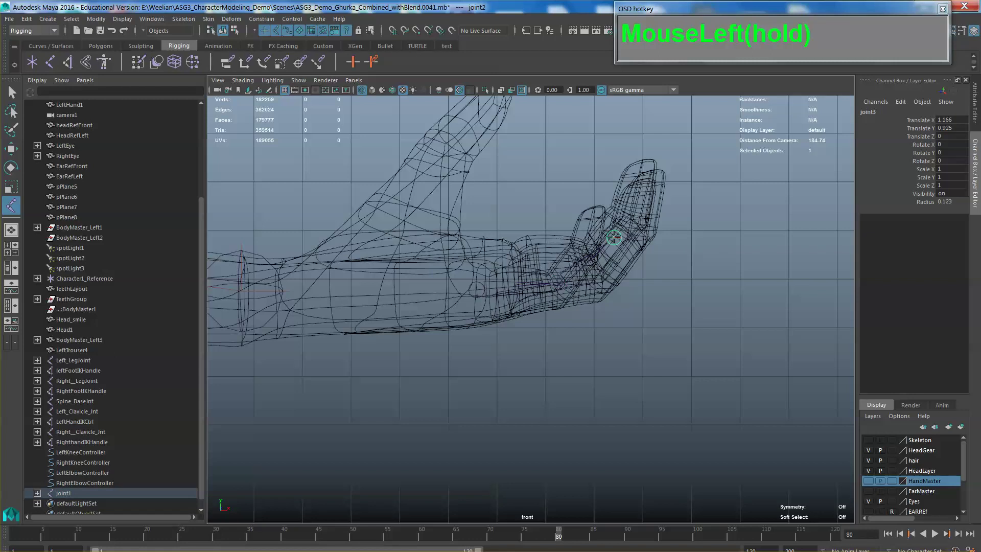
pyautogui.click(635, 161)
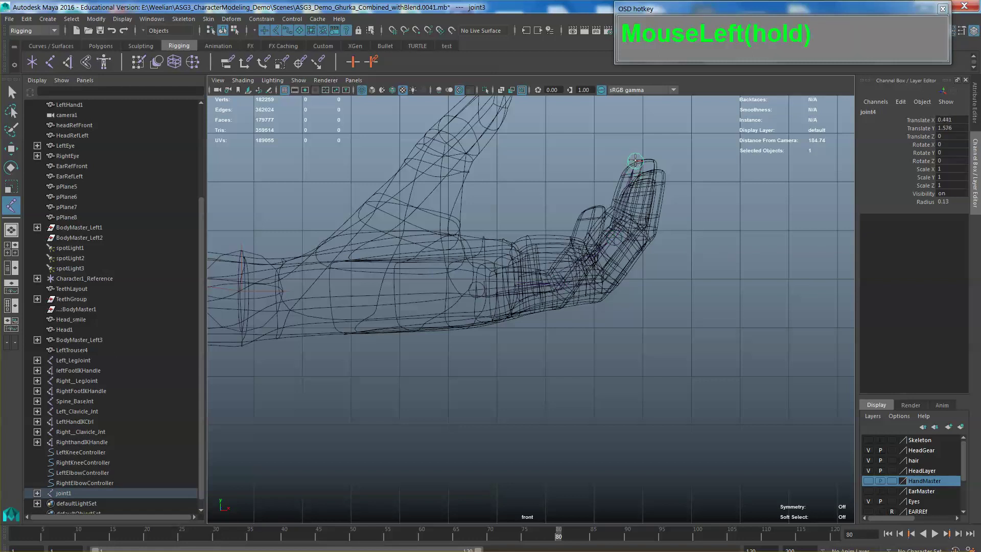
pyautogui.moveTo(635, 161); pyautogui.dragTo(640, 162)
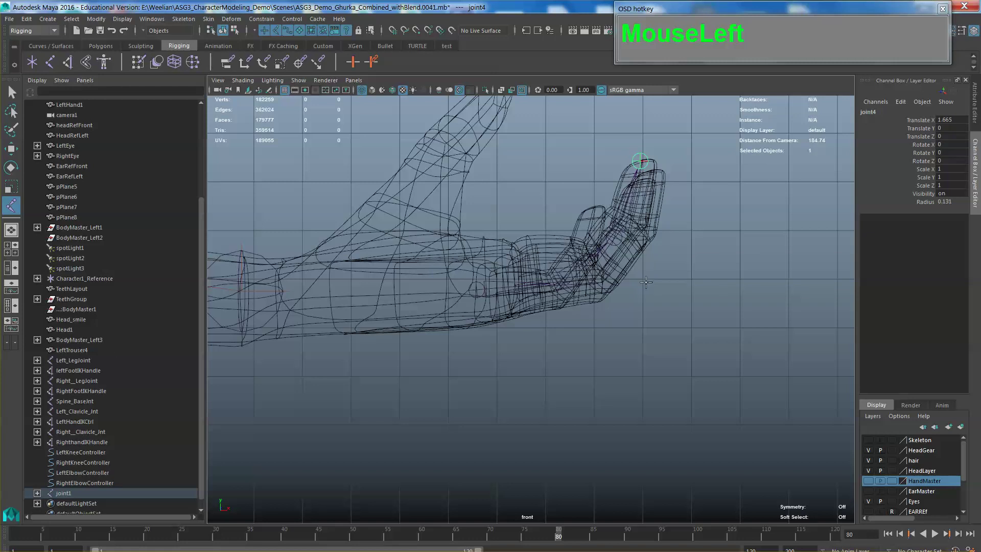
pyautogui.scroll(-2, 662, 282)
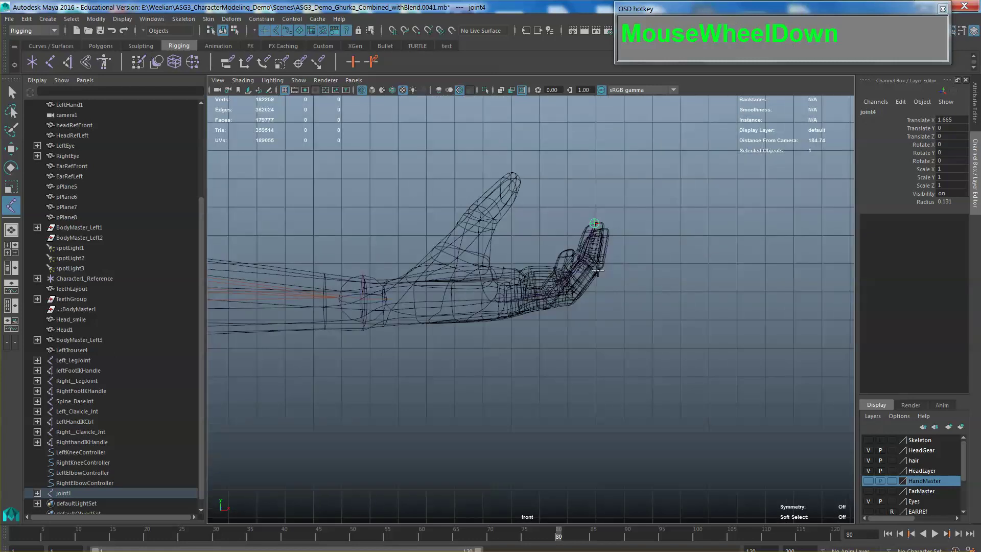
# - Move the finger chain's root joint slightly outward along the left hand, towards the finger's base knuckle
pyautogui.press('w')
pyautogui.moveTo(502, 299)
pyautogui.mouseDown()
pyautogui.moveTo(533, 223)
pyautogui.moveTo(542, 368)
pyautogui.moveTo(513, 301)
pyautogui.mouseUp()
pyautogui.keyDown('alt'); pyautogui.scroll(4, 588, 313); pyautogui.keyUp('alt')
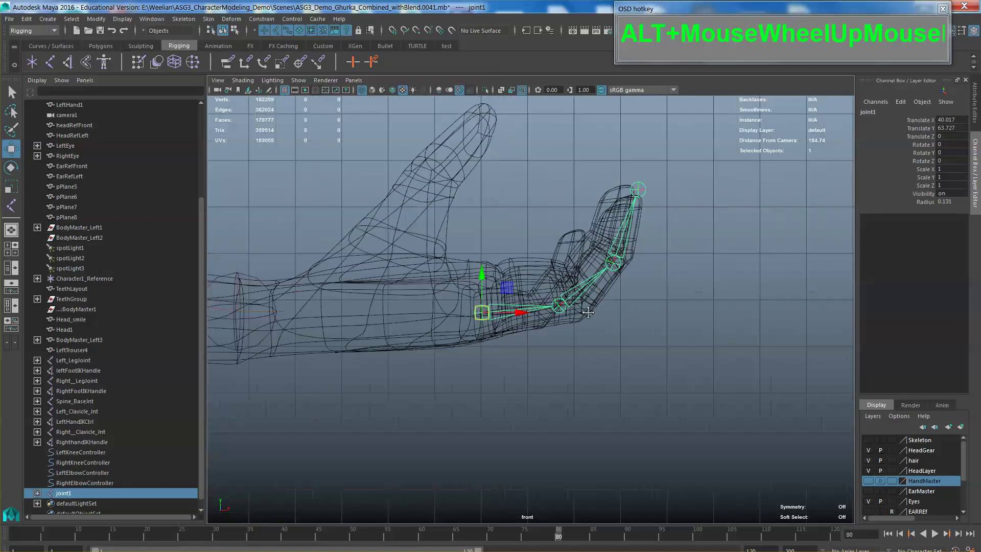
pyautogui.keyDown('alt'); pyautogui.moveTo(588, 312); pyautogui.dragTo(546, 332, button='middle'); pyautogui.keyUp('alt')
# - Reposition the finger chain's second, third and tip joints to follow the bend of the finger in the front view
pyautogui.click(573, 284)
pyautogui.moveTo(575, 284)
pyautogui.mouseDown()
pyautogui.moveTo(576, 275)
pyautogui.moveTo(575, 285)
pyautogui.mouseUp()
pyautogui.click(518, 325)
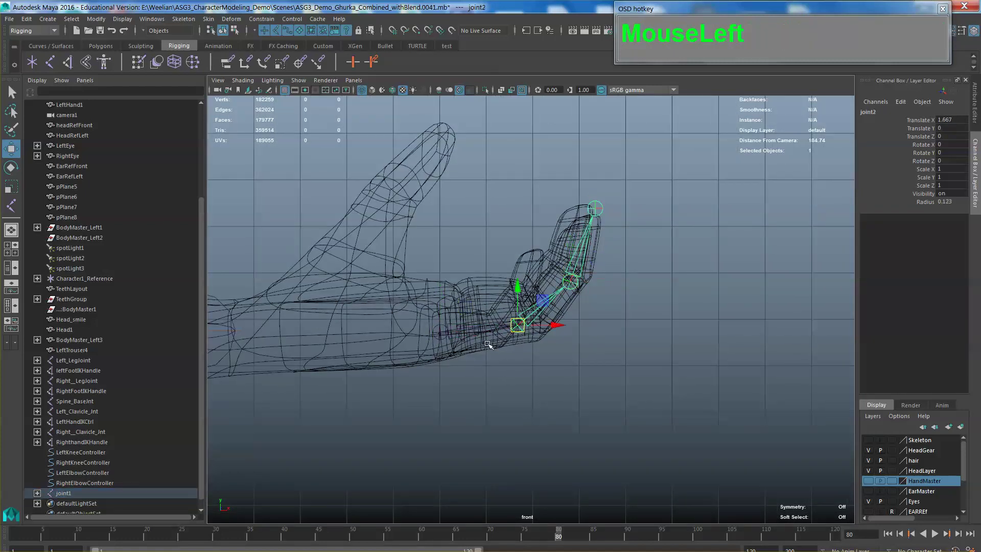
pyautogui.moveTo(518, 325); pyautogui.dragTo(530, 321)
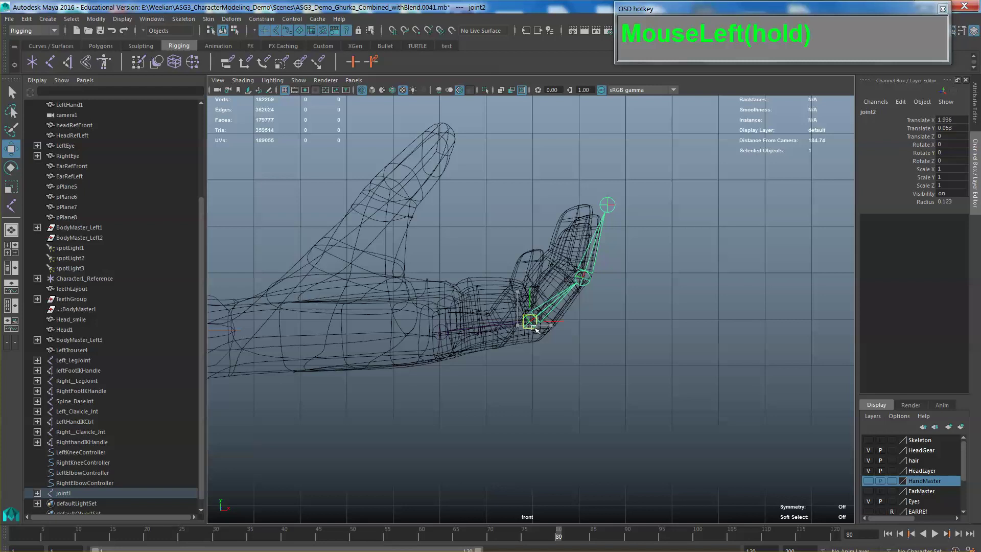
pyautogui.click(583, 279)
pyautogui.moveTo(583, 279); pyautogui.dragTo(574, 274)
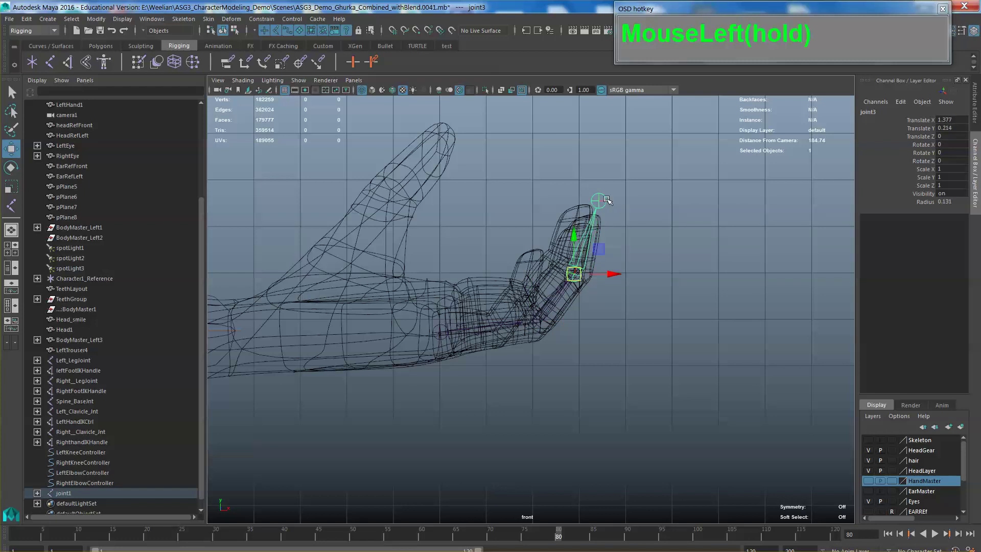
pyautogui.click(607, 200)
pyautogui.moveTo(600, 210); pyautogui.dragTo(600, 213)
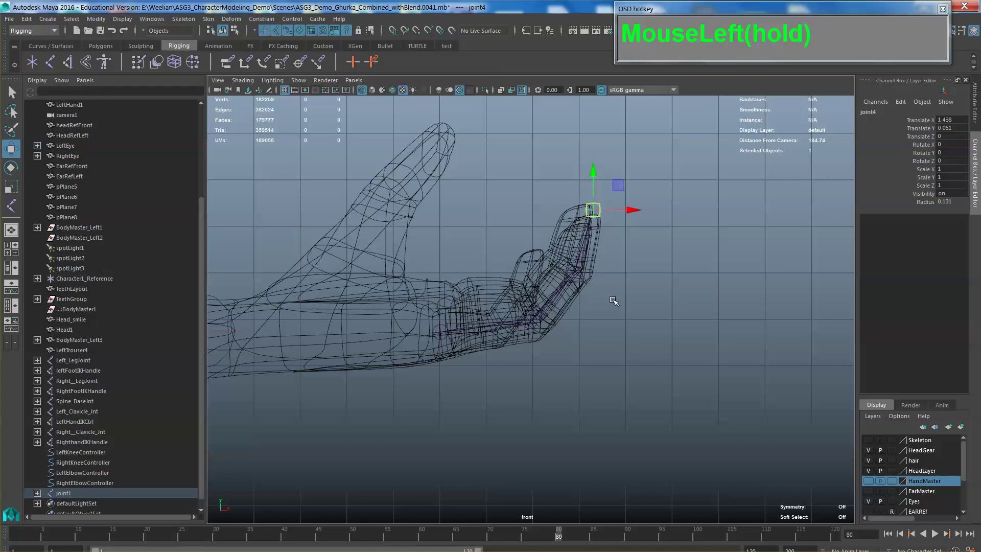
# - Compare the finger chain's placement with the left hand's fingers in the perspective, top and front views
pyautogui.press('space')
pyautogui.moveTo(614, 299); pyautogui.dragTo(619, 288)
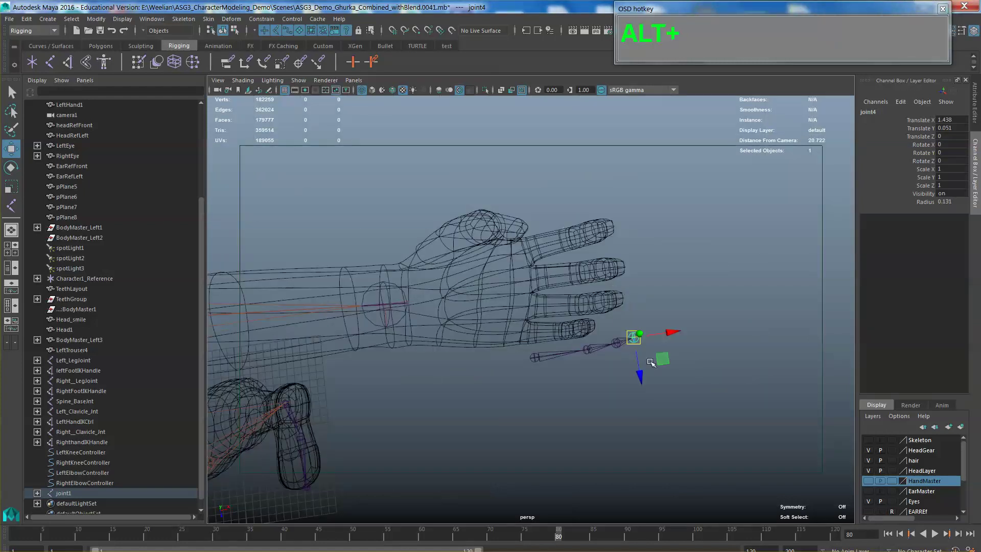
pyautogui.scroll(-2, 672, 367)
pyautogui.scroll(-3, 672, 368)
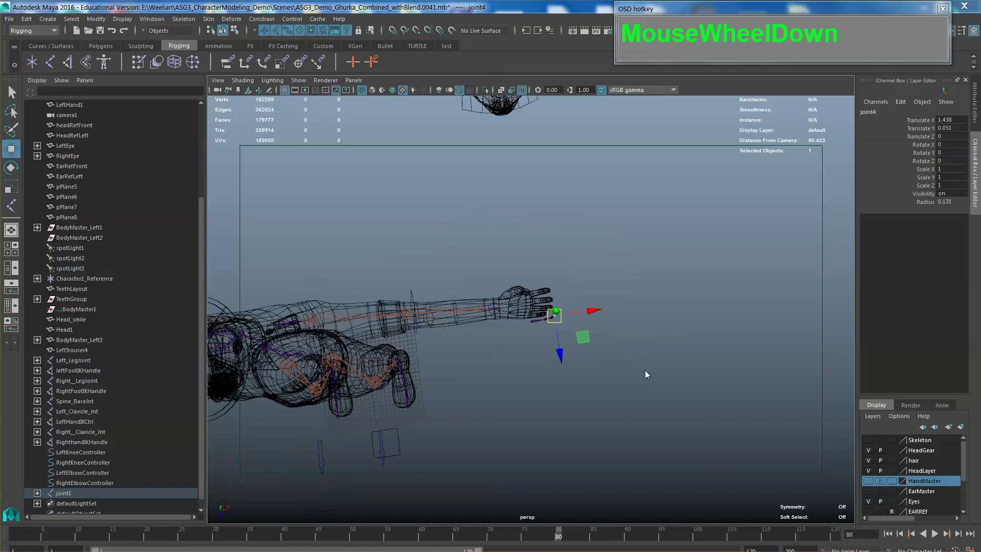
pyautogui.press('space')
pyautogui.moveTo(648, 372); pyautogui.dragTo(652, 368)
pyautogui.keyDown('alt'); pyautogui.moveTo(717, 339); pyautogui.dragTo(455, 320, button='middle'); pyautogui.keyUp('alt')
pyautogui.keyDown('alt'); pyautogui.scroll(5, 541, 329); pyautogui.keyUp('alt')
pyautogui.scroll(1, 534, 313)
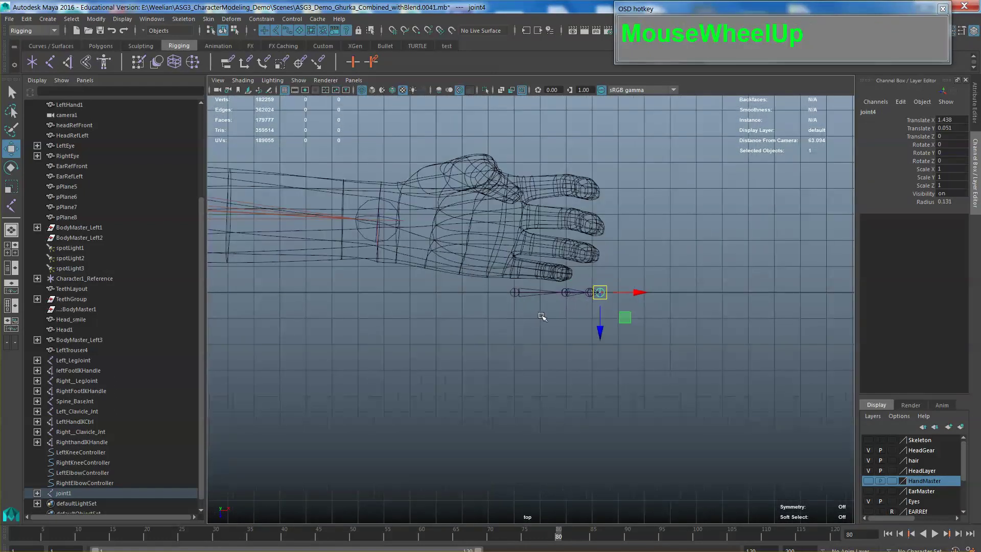
pyautogui.keyDown('alt'); pyautogui.moveTo(547, 320); pyautogui.dragTo(568, 324, button='middle'); pyautogui.keyUp('alt')
pyautogui.scroll(1, 565, 306)
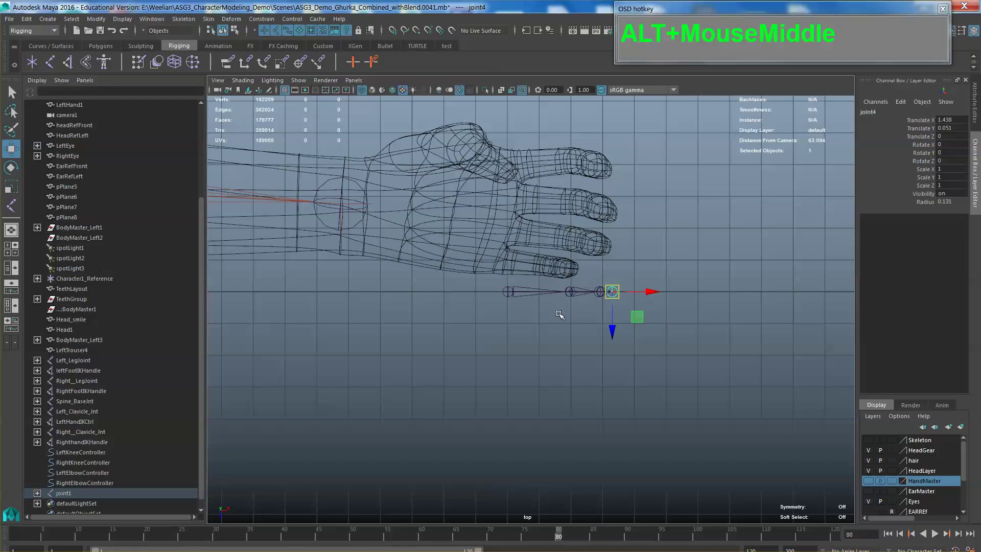
pyautogui.press('space')
pyautogui.moveTo(550, 341); pyautogui.dragTo(548, 360)
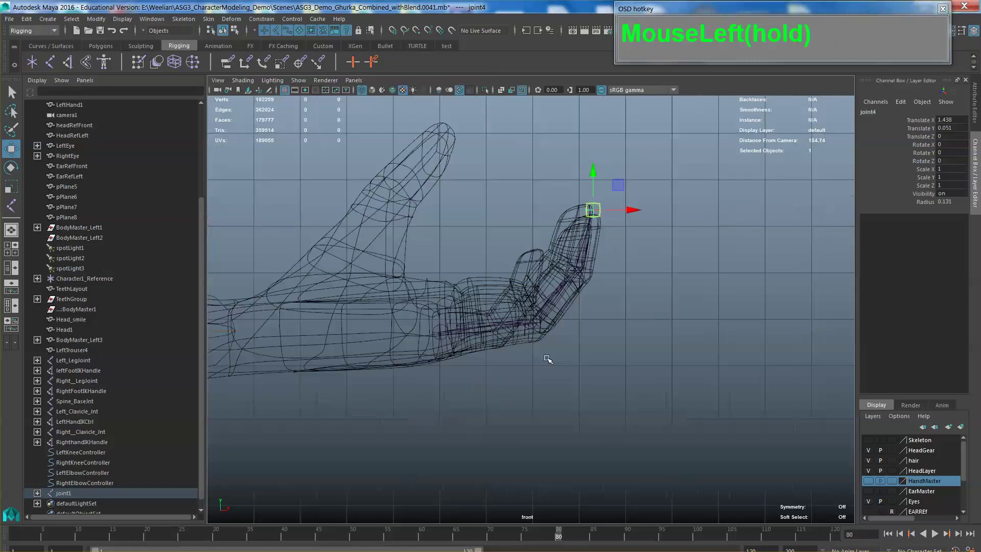
pyautogui.keyDown('alt'); pyautogui.moveTo(518, 335); pyautogui.dragTo(557, 303, button='middle'); pyautogui.keyUp('alt')
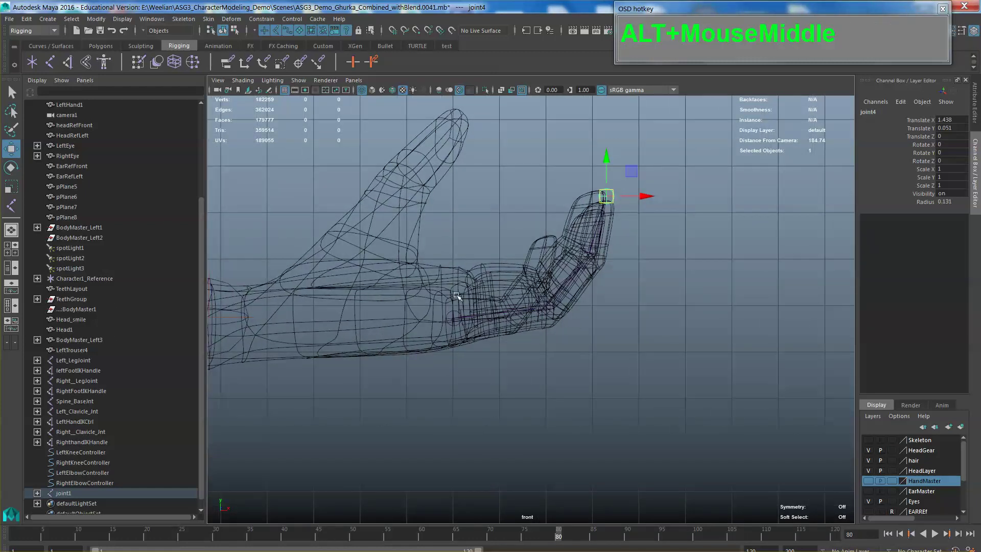
pyautogui.press('space')
pyautogui.moveTo(584, 336); pyautogui.dragTo(543, 336)
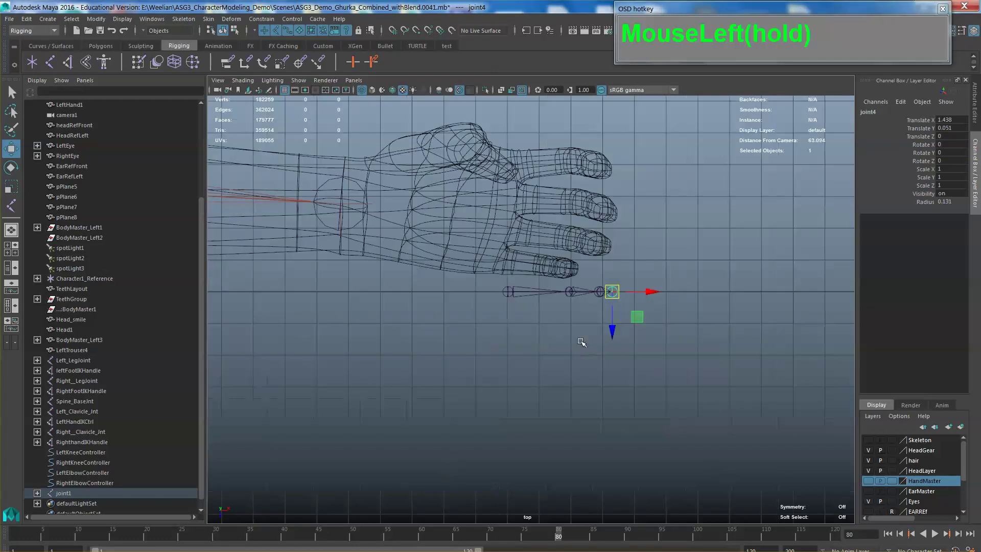
pyautogui.click(571, 292)
pyautogui.moveTo(597, 320)
pyautogui.mouseDown()
pyautogui.moveTo(588, 350)
pyautogui.moveTo(597, 354)
pyautogui.moveTo(599, 321)
pyautogui.moveTo(610, 328)
pyautogui.mouseUp()
pyautogui.press('z')
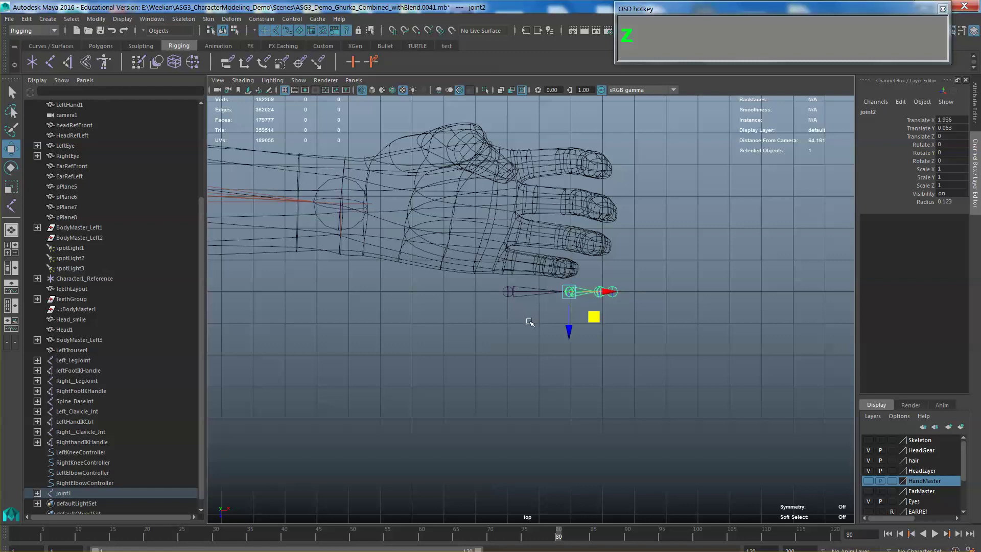
# - Move the whole finger chain by its root joint into the left middle finger in the top view, about X 39.74 and Z -2.82
pyautogui.click(508, 291)
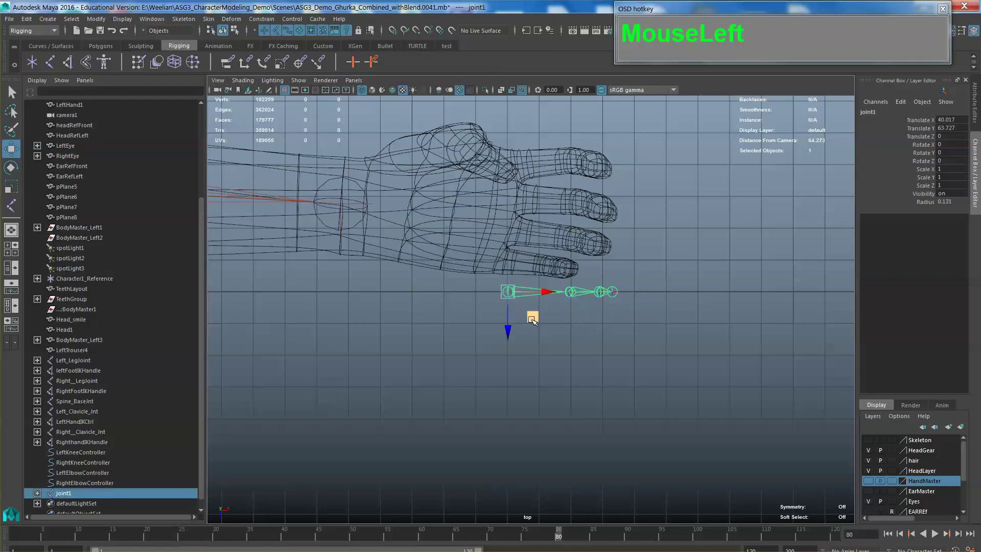
pyautogui.moveTo(532, 319); pyautogui.dragTo(525, 230)
pyautogui.keyDown('alt'); pyautogui.moveTo(525, 229); pyautogui.dragTo(551, 236, button='middle'); pyautogui.keyUp('alt')
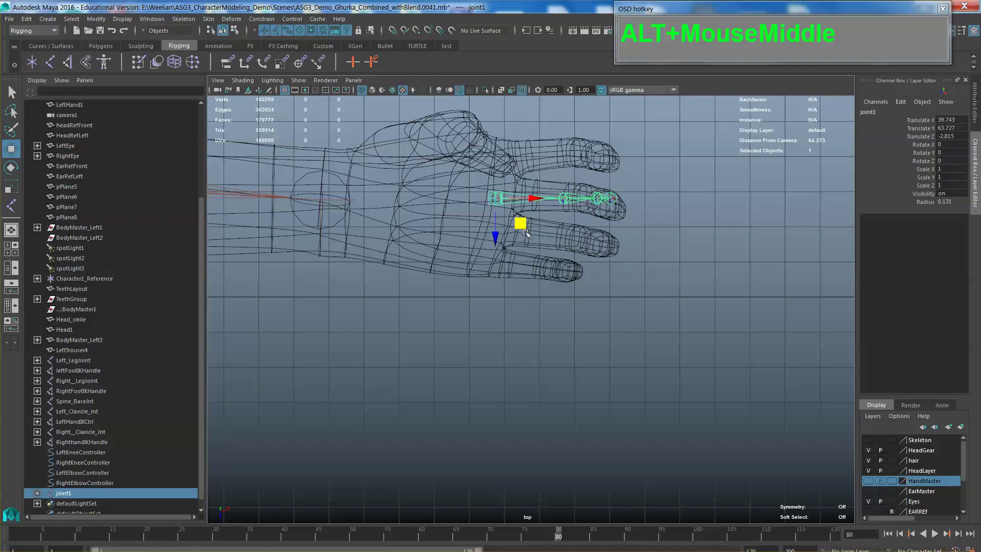
# - Shift the middle-finger chain's root joint slightly towards the index finger along Z, to about -2.95
pyautogui.press('space')
pyautogui.moveTo(575, 242); pyautogui.dragTo(616, 257)
pyautogui.press('space')
pyautogui.keyDown('alt'); pyautogui.moveTo(616, 257); pyautogui.dragTo(619, 228); pyautogui.keyUp('alt')
pyautogui.keyDown('alt'); pyautogui.scroll(3, 618, 231); pyautogui.keyUp('alt')
pyautogui.keyDown('alt'); pyautogui.moveTo(618, 231); pyautogui.dragTo(610, 286, button='middle'); pyautogui.keyUp('alt')
pyautogui.keyDown('alt'); pyautogui.moveTo(611, 286); pyautogui.dragTo(651, 249); pyautogui.keyUp('alt')
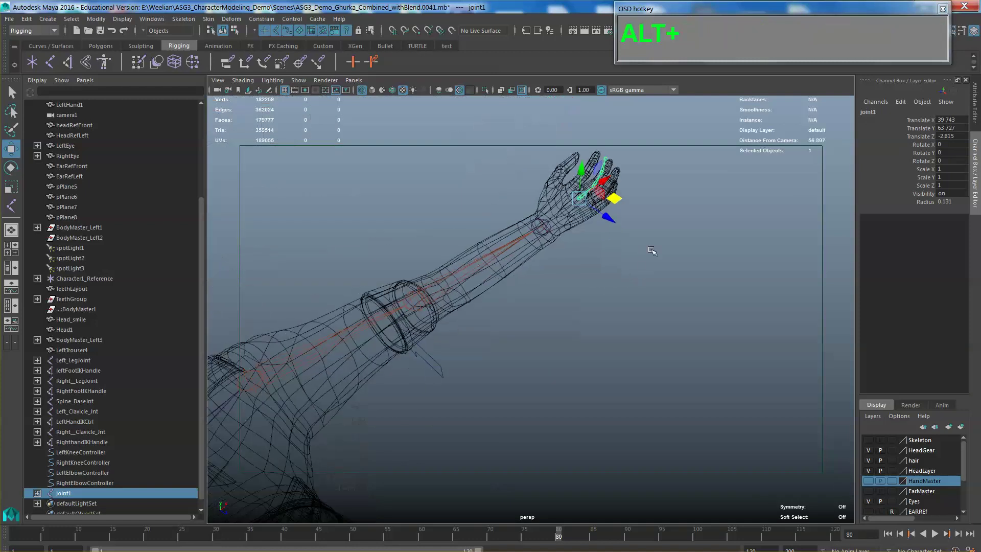
pyautogui.keyDown('alt'); pyautogui.moveTo(593, 255); pyautogui.dragTo(618, 274, button='right'); pyautogui.keyUp('alt')
pyautogui.keyDown('alt'); pyautogui.moveTo(587, 311); pyautogui.dragTo(652, 301); pyautogui.keyUp('alt')
pyautogui.keyDown('alt'); pyautogui.moveTo(651, 301); pyautogui.dragTo(558, 396, button='middle'); pyautogui.keyUp('alt')
pyautogui.keyDown('alt'); pyautogui.moveTo(585, 304); pyautogui.dragTo(589, 333); pyautogui.keyUp('alt')
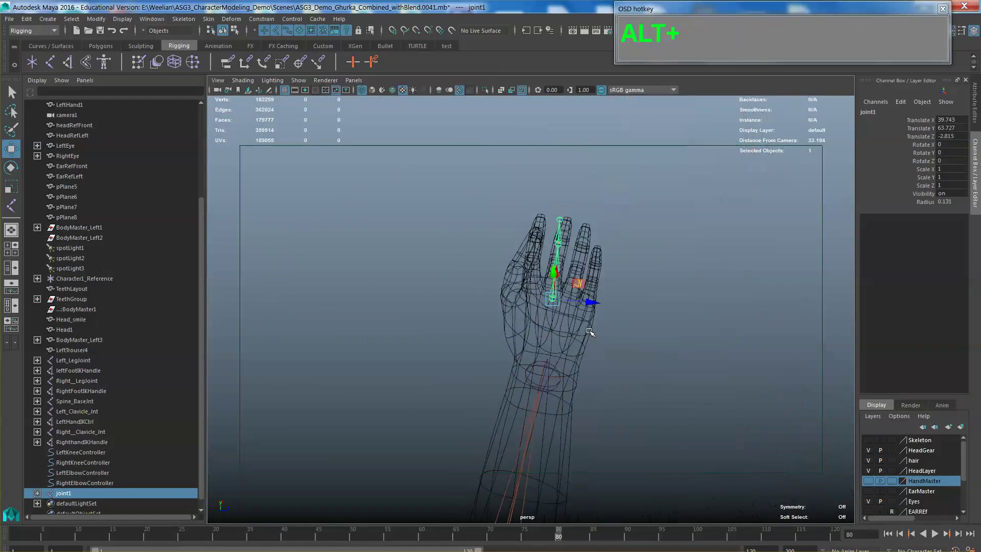
pyautogui.keyDown('alt'); pyautogui.moveTo(589, 333); pyautogui.dragTo(600, 315, button='right'); pyautogui.keyUp('alt')
pyautogui.moveTo(600, 315)
pyautogui.keyDown('alt'); pyautogui.mouseDown(button='middle')
pyautogui.moveTo(598, 341)
pyautogui.moveTo(597, 331)
pyautogui.mouseUp(button='middle'); pyautogui.keyUp('alt')
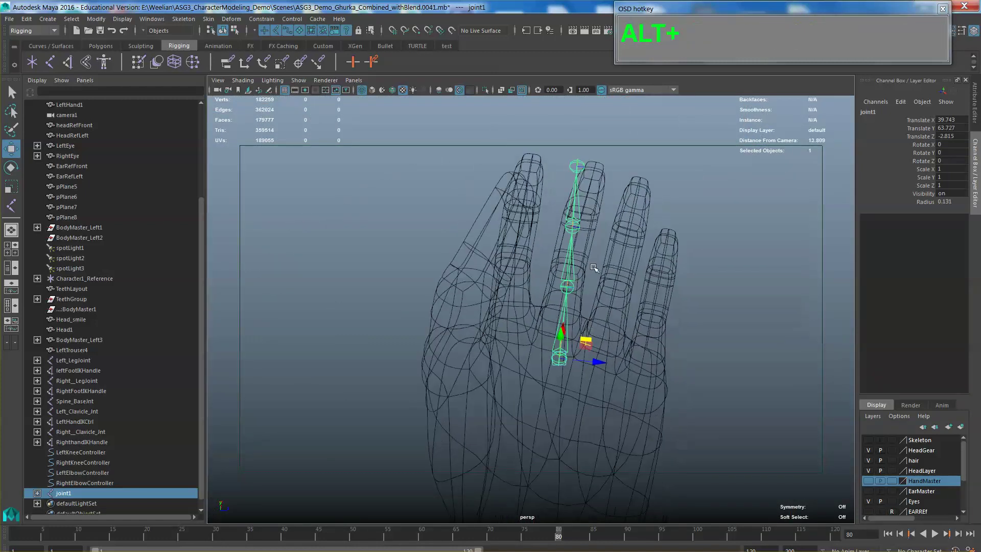
pyautogui.moveTo(599, 360); pyautogui.dragTo(593, 359)
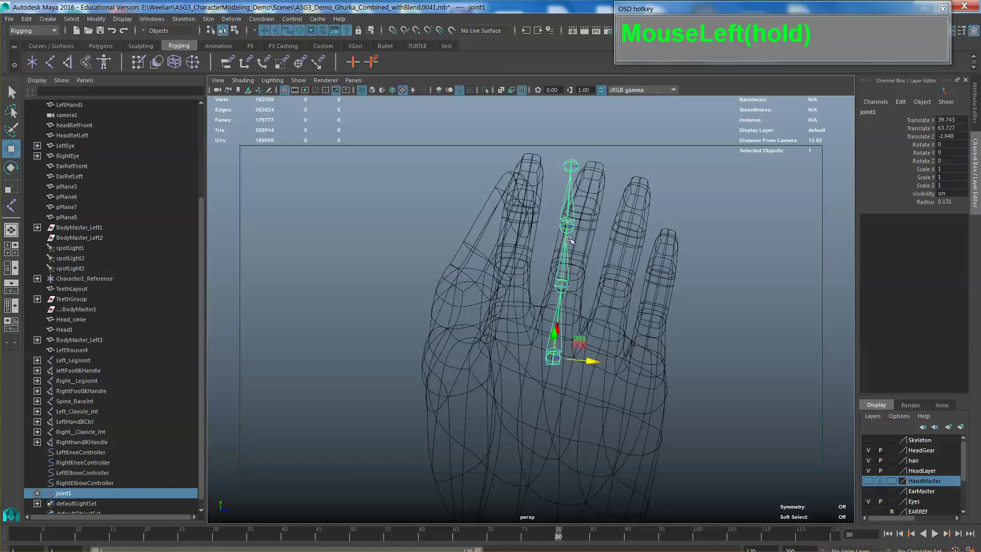
pyautogui.click(567, 202)
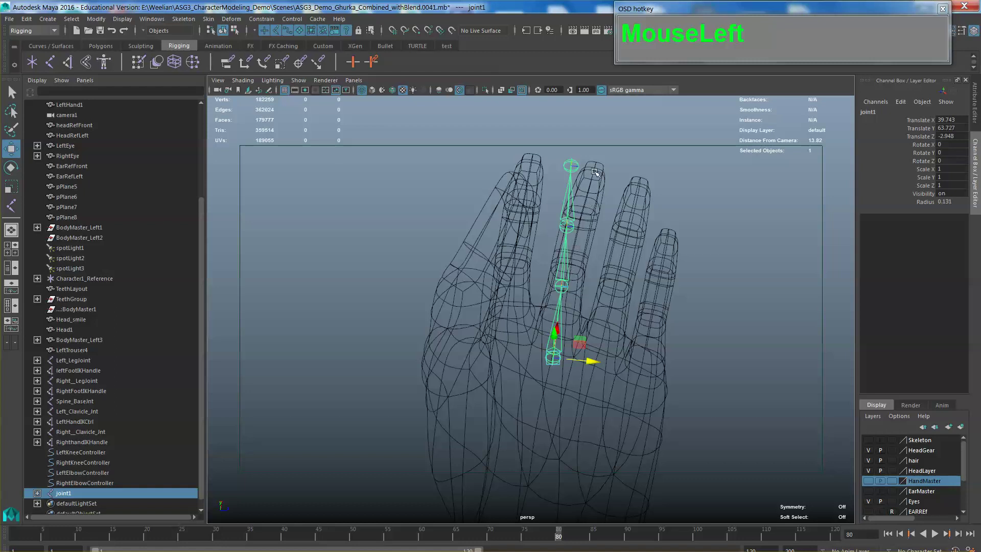
# - Rotate the middle-finger chain about -7.5 degrees in Y along the finger and shift its root to about -3.09 in Z
pyautogui.press('space')
pyautogui.moveTo(667, 284); pyautogui.dragTo(617, 282)
pyautogui.scroll(1, 650, 298)
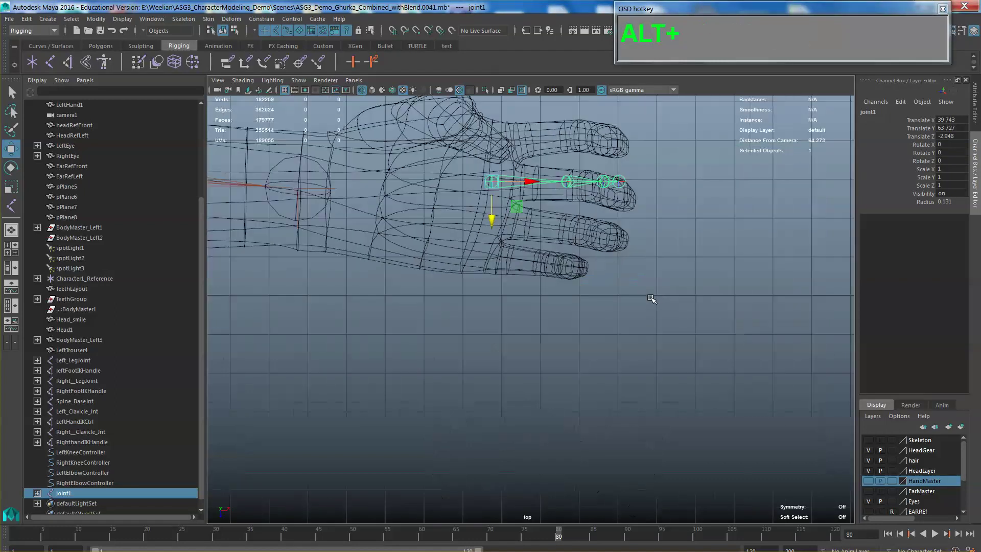
pyautogui.keyDown('alt'); pyautogui.moveTo(651, 299); pyautogui.dragTo(535, 251, button='middle'); pyautogui.keyUp('alt')
pyautogui.press('e')
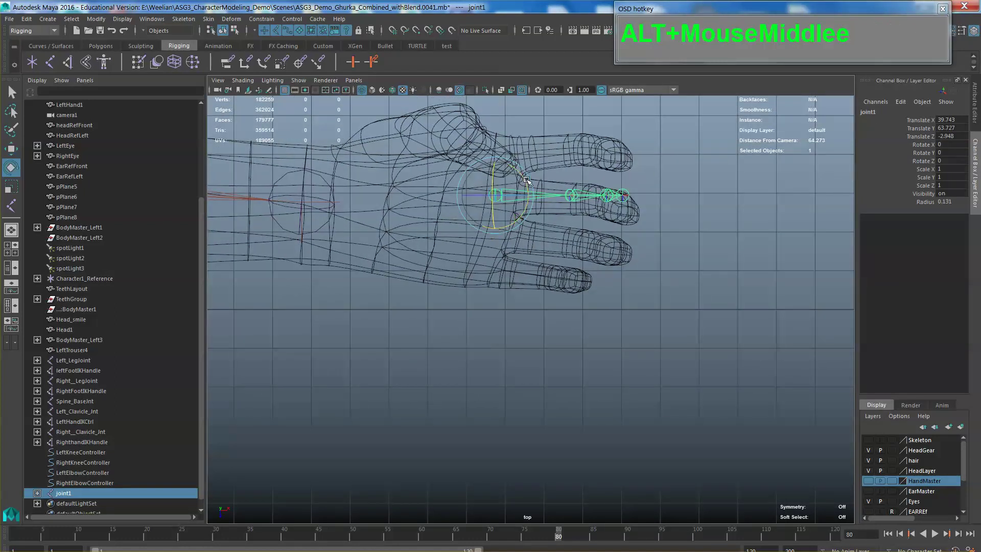
pyautogui.moveTo(521, 185); pyautogui.dragTo(521, 188)
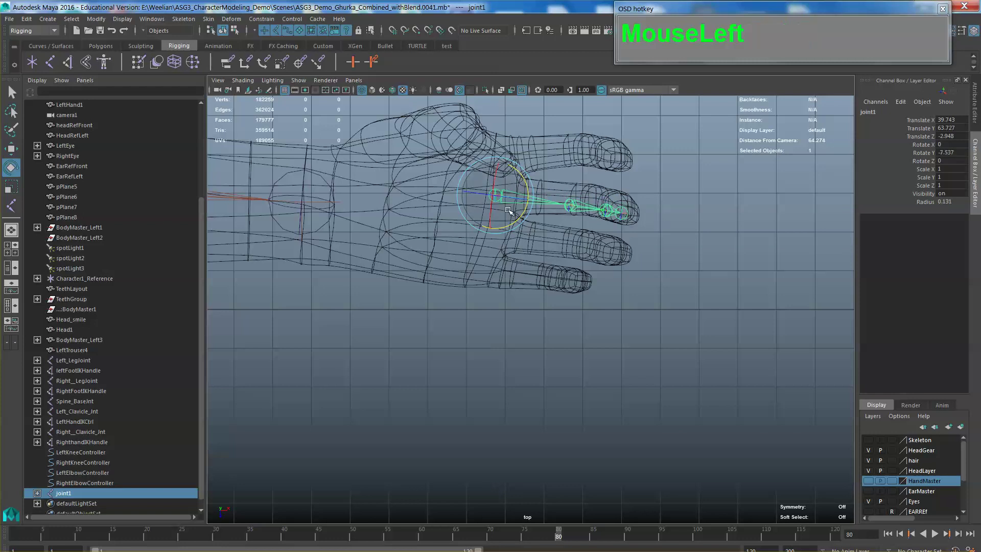
pyautogui.press('w')
pyautogui.moveTo(492, 232); pyautogui.dragTo(560, 211)
# - Rotate the middle-finger chain's root joint about 5.4 degrees in X to line its joints up inside the finger
pyautogui.press('space')
pyautogui.keyDown('alt'); pyautogui.moveTo(562, 208); pyautogui.dragTo(585, 210); pyautogui.keyUp('alt')
pyautogui.keyDown('alt'); pyautogui.moveTo(584, 210); pyautogui.dragTo(526, 248, button='middle'); pyautogui.keyUp('alt')
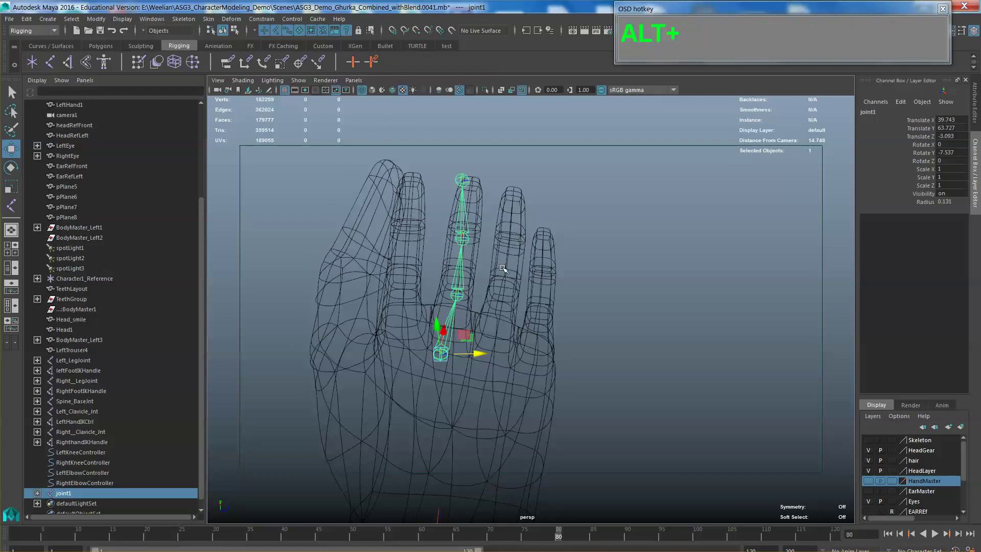
pyautogui.hotkey('alt', 'e')
pyautogui.moveTo(466, 337); pyautogui.dragTo(465, 343)
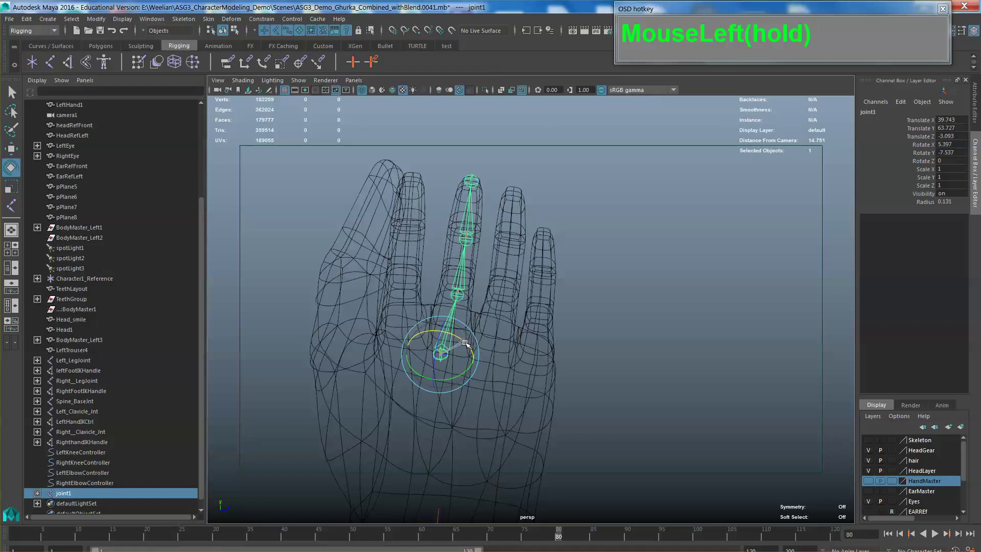
# - Examine the middle-finger chain's fit inside the left hand mesh from several angles
pyautogui.press('space')
pyautogui.moveTo(527, 288); pyautogui.dragTo(588, 289)
pyautogui.keyDown('alt'); pyautogui.moveTo(588, 288); pyautogui.dragTo(547, 293, button='middle'); pyautogui.keyUp('alt')
pyautogui.keyDown('alt'); pyautogui.moveTo(547, 293); pyautogui.dragTo(539, 299, button='right'); pyautogui.keyUp('alt')
pyautogui.keyDown('alt'); pyautogui.moveTo(539, 299); pyautogui.dragTo(582, 338); pyautogui.keyUp('alt')
pyautogui.keyDown('alt'); pyautogui.moveTo(583, 338); pyautogui.dragTo(557, 333, button='middle'); pyautogui.keyUp('alt')
pyautogui.keyDown('alt'); pyautogui.moveTo(558, 333); pyautogui.dragTo(597, 346); pyautogui.keyUp('alt')
# - Duplicate the middle-finger chain and move the copy into the ring finger in the top view, about X 39.56 and Z -2.10
pyautogui.press('space')
pyautogui.keyDown('alt'); pyautogui.moveTo(598, 346); pyautogui.dragTo(601, 313, button='middle'); pyautogui.keyUp('alt')
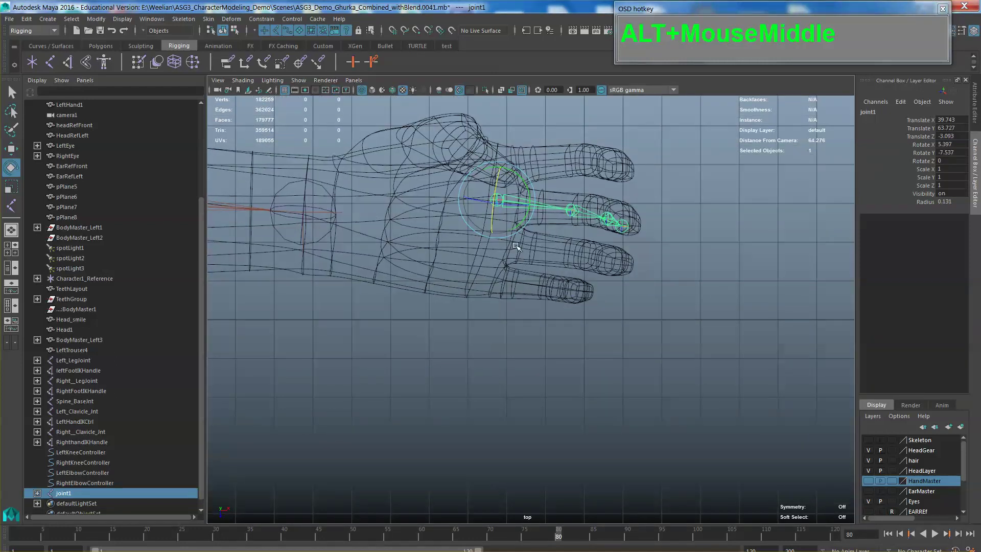
pyautogui.hotkey('ctrl', 'd')
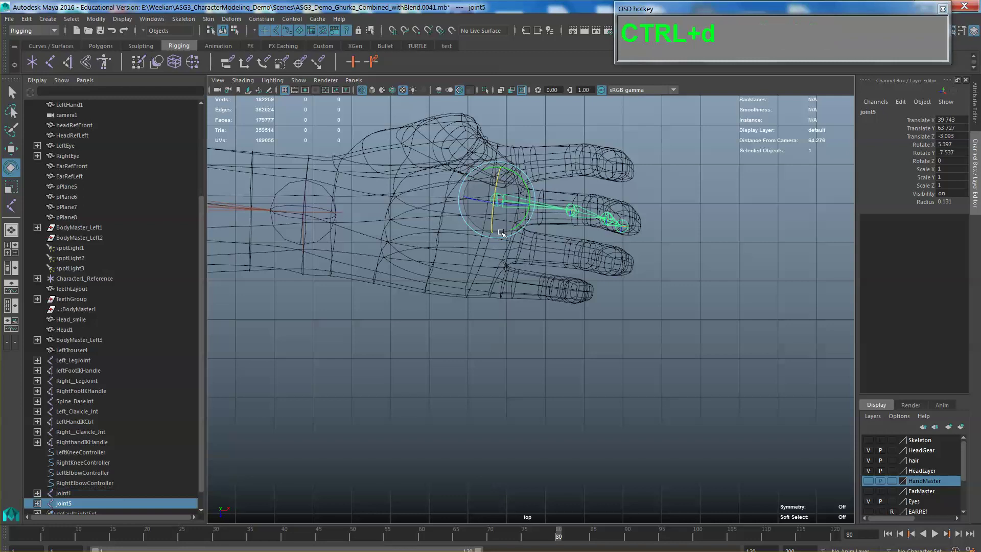
pyautogui.press('w')
pyautogui.moveTo(513, 226); pyautogui.dragTo(508, 264)
# - Lower the ring-finger chain's root joint slightly in the front view to fit the chain inside the finger
pyautogui.press('space')
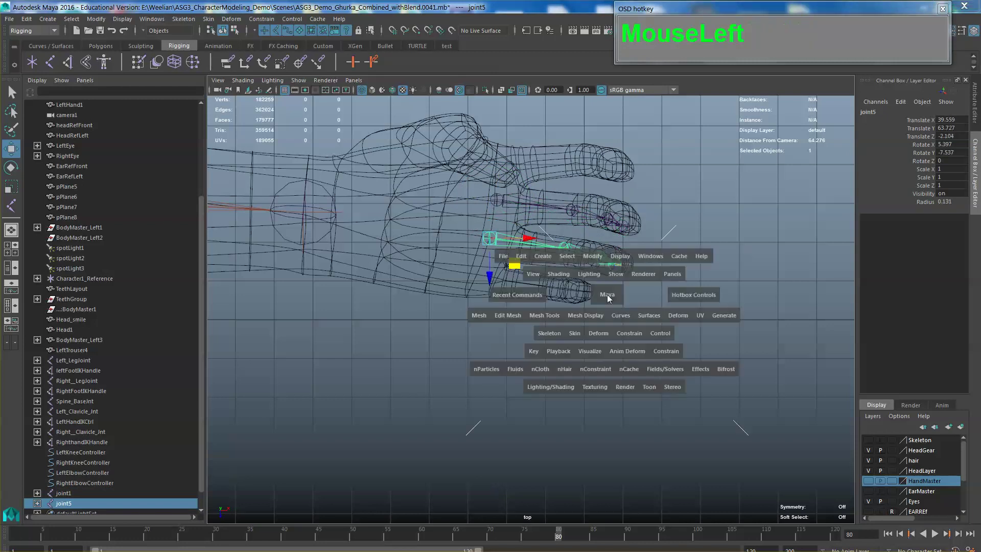
pyautogui.moveTo(607, 295); pyautogui.dragTo(675, 248)
pyautogui.scroll(4, 631, 296)
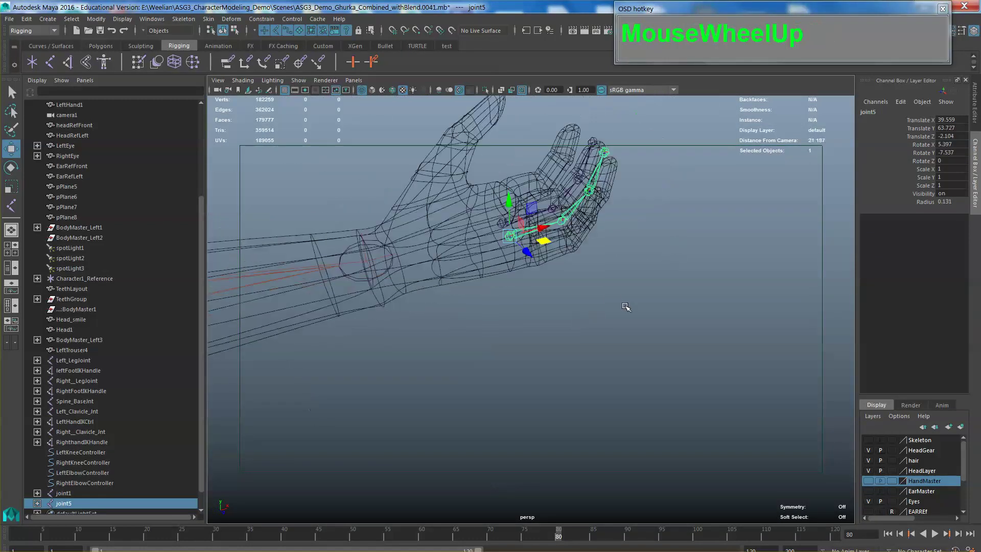
pyautogui.keyDown('alt'); pyautogui.moveTo(630, 296); pyautogui.dragTo(615, 323, button='middle'); pyautogui.keyUp('alt')
pyautogui.moveTo(615, 323)
pyautogui.keyDown('alt'); pyautogui.mouseDown()
pyautogui.moveTo(605, 335)
pyautogui.moveTo(623, 333)
pyautogui.mouseUp(); pyautogui.keyUp('alt')
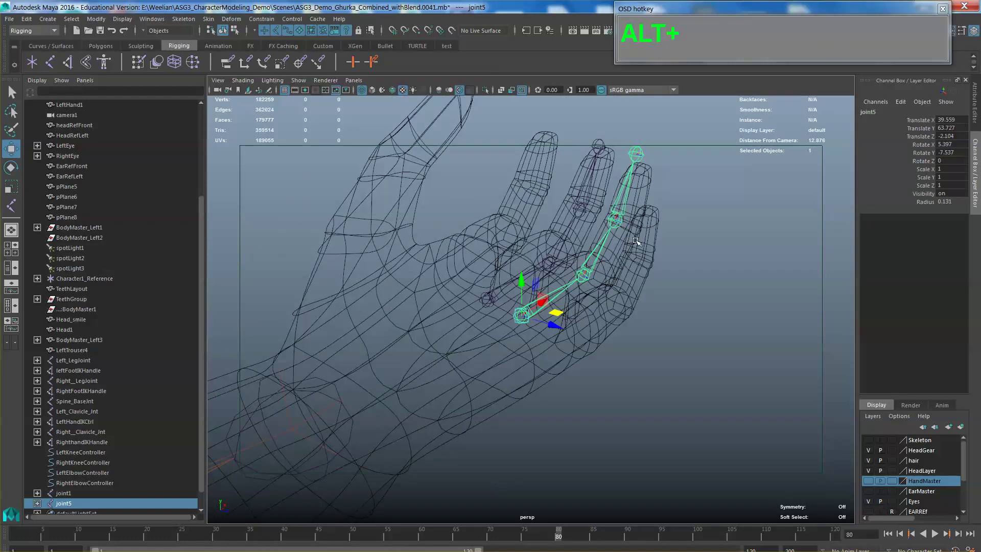
pyautogui.keyDown('alt'); pyautogui.moveTo(635, 240); pyautogui.dragTo(629, 219, button='middle'); pyautogui.keyUp('alt')
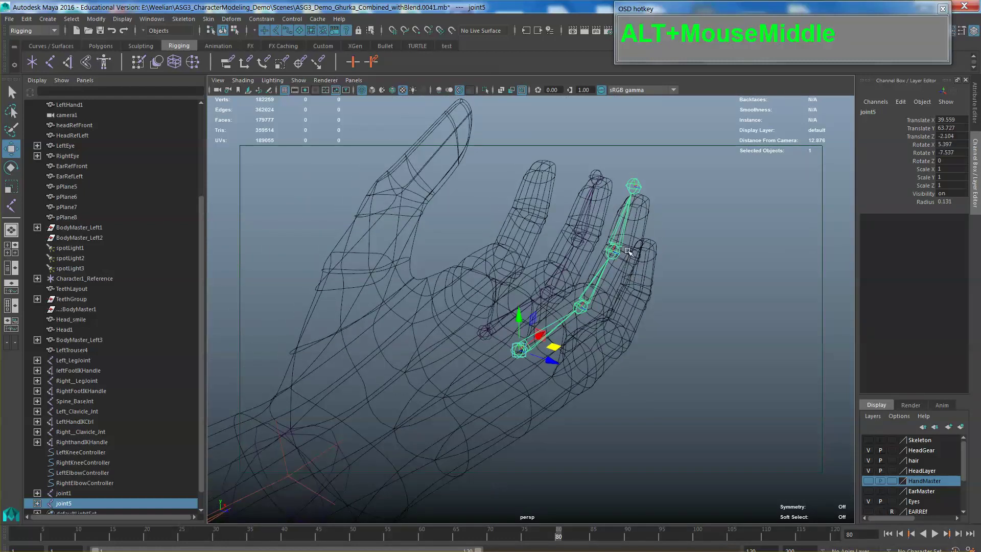
pyautogui.press('space')
pyautogui.click(654, 289)
pyautogui.moveTo(657, 302); pyautogui.dragTo(655, 312)
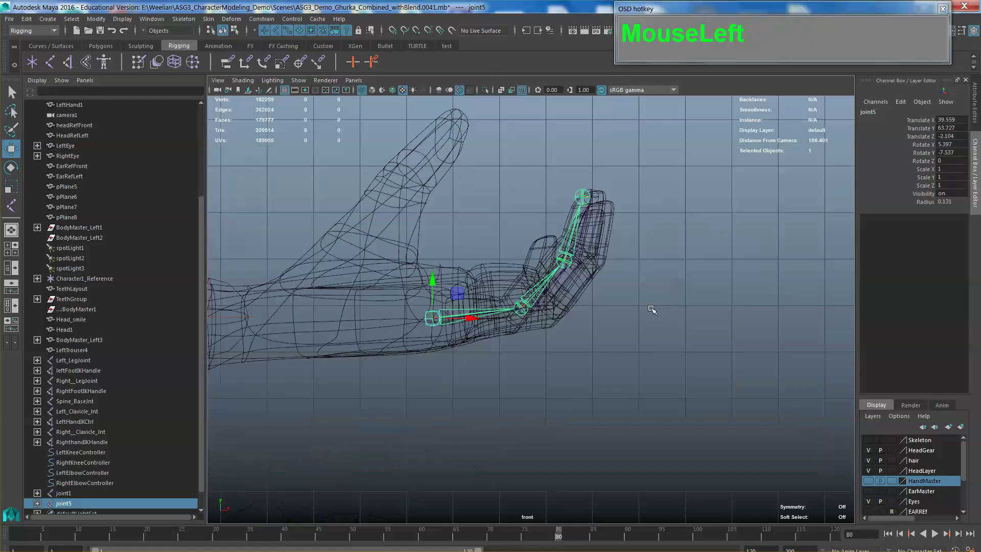
pyautogui.keyDown('alt'); pyautogui.moveTo(613, 321); pyautogui.dragTo(637, 311, button='middle'); pyautogui.keyUp('alt')
pyautogui.moveTo(462, 307); pyautogui.dragTo(466, 313)
# - Adjust the ring-finger chain's second and third joints in the front view to match the finger's knuckles
pyautogui.click(557, 307)
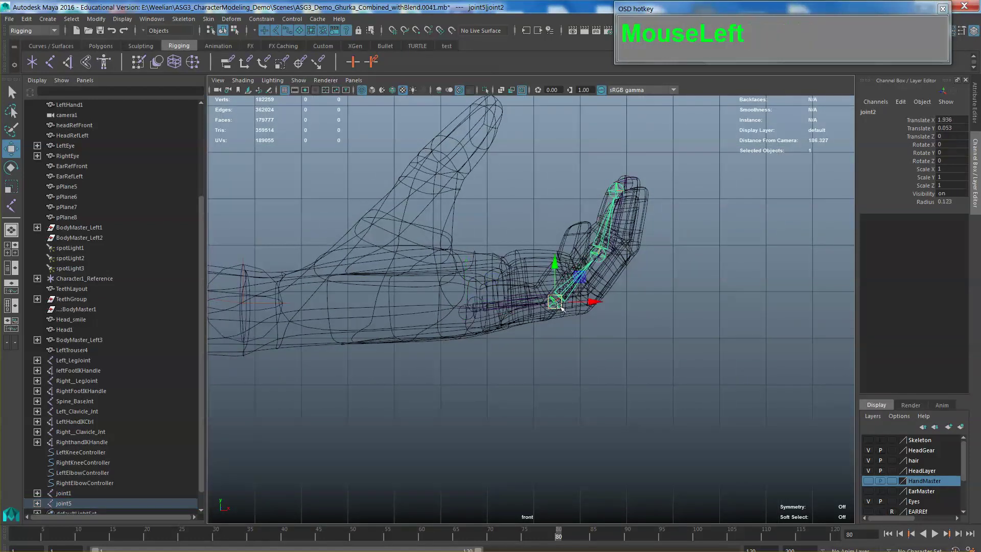
pyautogui.click(603, 260)
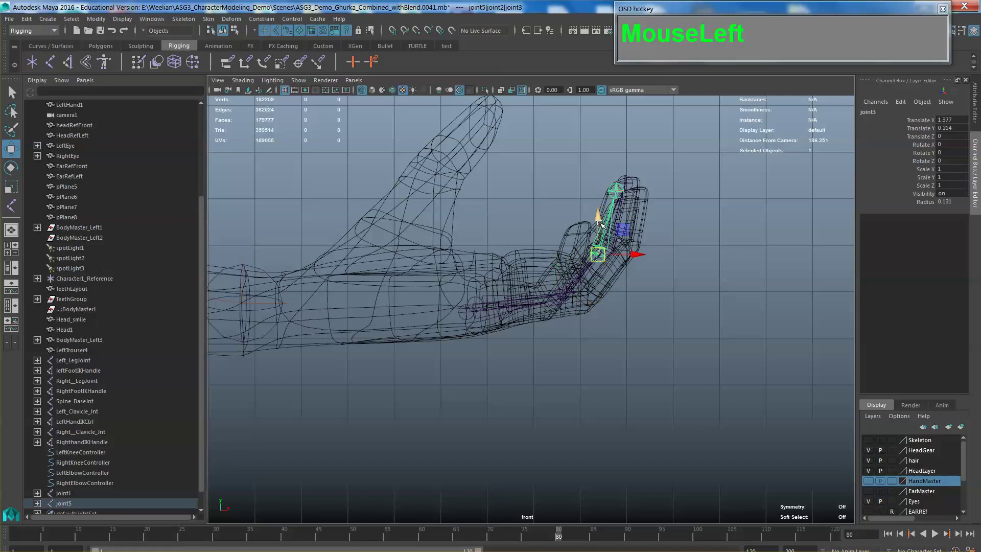
pyautogui.click(557, 302)
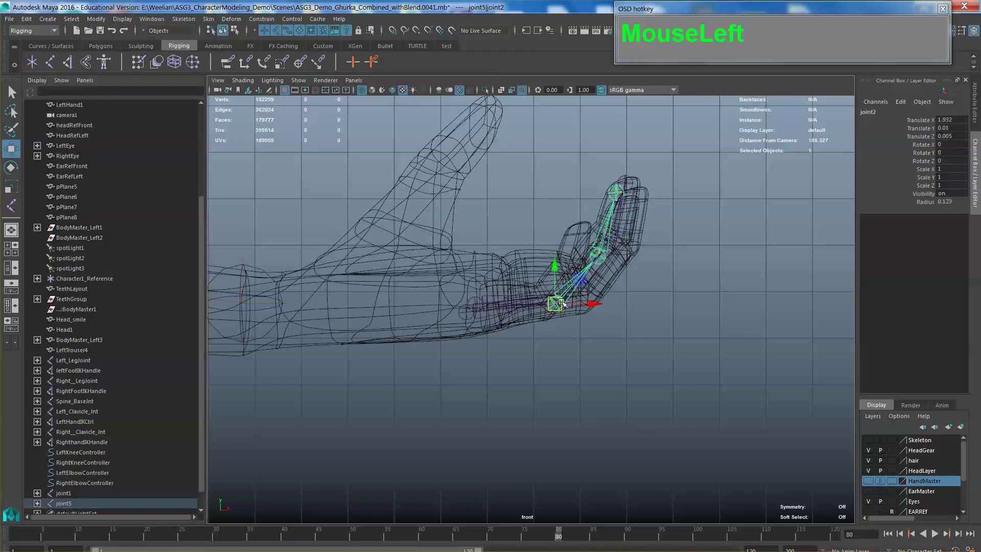
pyautogui.moveTo(598, 261); pyautogui.dragTo(638, 280)
# - Try curling the ring finger by rotating its chain's first three joints together, and undo the rotation
pyautogui.press('space')
pyautogui.keyDown('alt'); pyautogui.moveTo(638, 280); pyautogui.dragTo(698, 316); pyautogui.keyUp('alt')
pyautogui.keyDown('alt'); pyautogui.moveTo(698, 316); pyautogui.dragTo(617, 292, button='middle'); pyautogui.keyUp('alt')
pyautogui.click(617, 324)
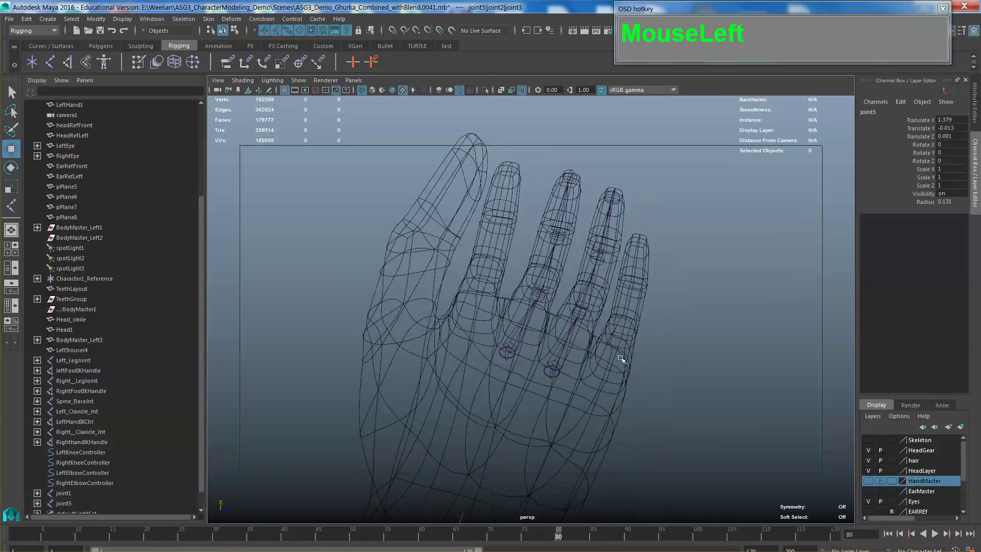
pyautogui.click(556, 343)
pyautogui.keyDown('shift'); pyautogui.click(588, 289); pyautogui.keyUp('shift')
pyautogui.keyDown('shift'); pyautogui.click(606, 236); pyautogui.keyUp('shift')
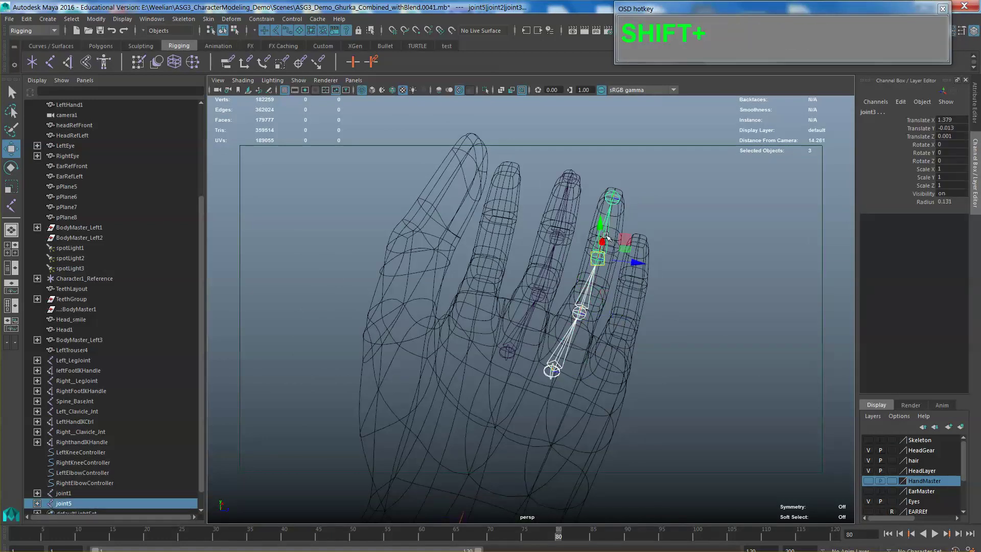
pyautogui.hotkey('shift', 'e')
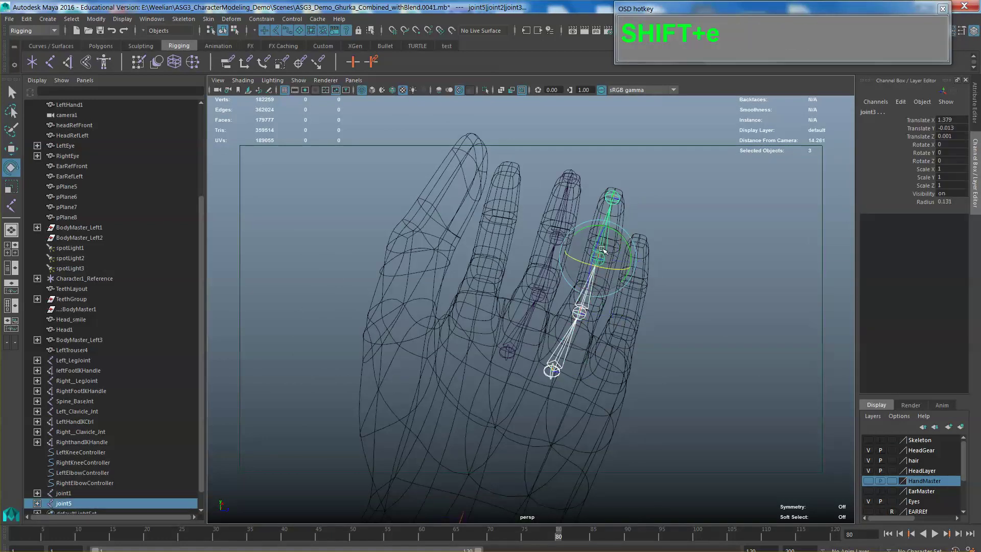
pyautogui.moveTo(603, 250)
pyautogui.mouseDown()
pyautogui.moveTo(591, 277)
pyautogui.moveTo(598, 241)
pyautogui.mouseUp()
pyautogui.press('z')
pyautogui.press('z')
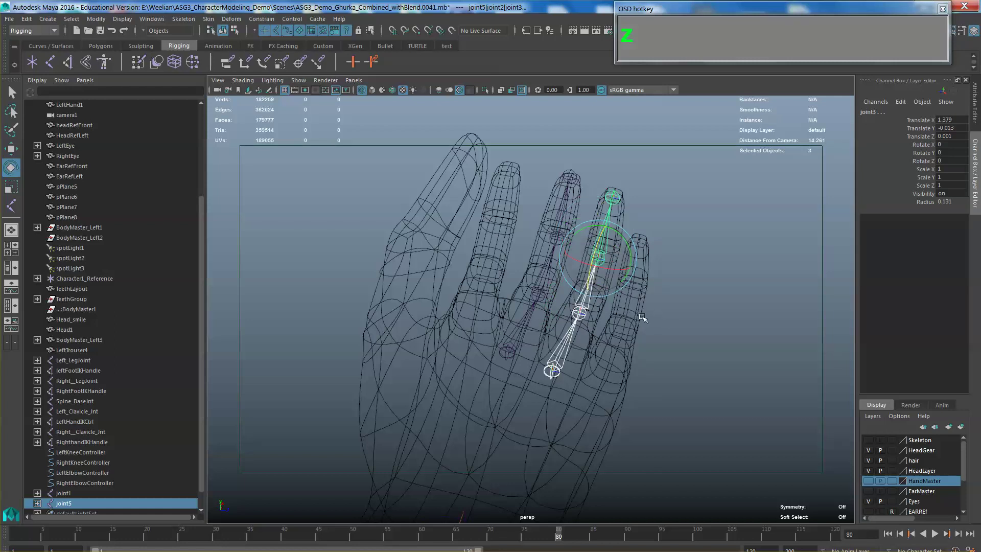
# - Try curling the middle finger by rotating its chain's first three joints together, and undo the rotation
pyautogui.click(532, 325)
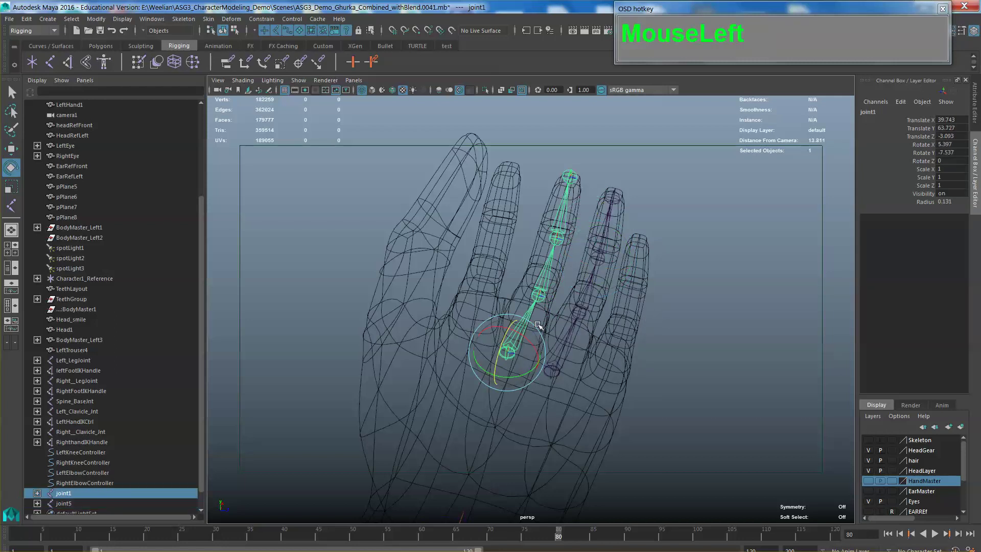
pyautogui.keyDown('shift'); pyautogui.click(550, 269); pyautogui.keyUp('shift')
pyautogui.keyDown('shift'); pyautogui.click(561, 215); pyautogui.keyUp('shift')
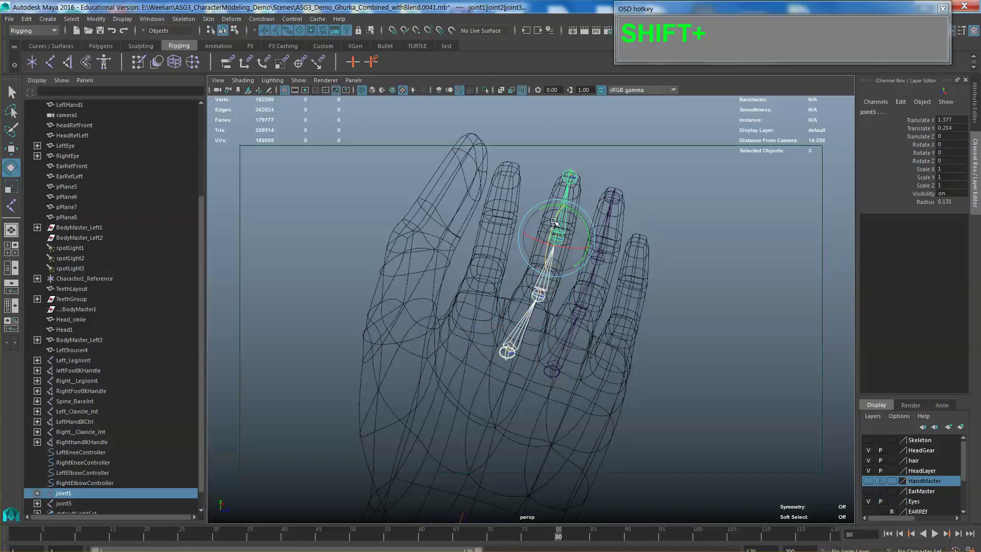
pyautogui.moveTo(554, 221); pyautogui.dragTo(544, 228)
pyautogui.press('z')
# - Duplicate the ring-finger chain and move the copy into the little finger in the top view, about X 38.65 and Z -1.21
pyautogui.keyDown('alt'); pyautogui.moveTo(658, 287); pyautogui.dragTo(643, 301, button='right'); pyautogui.keyUp('alt')
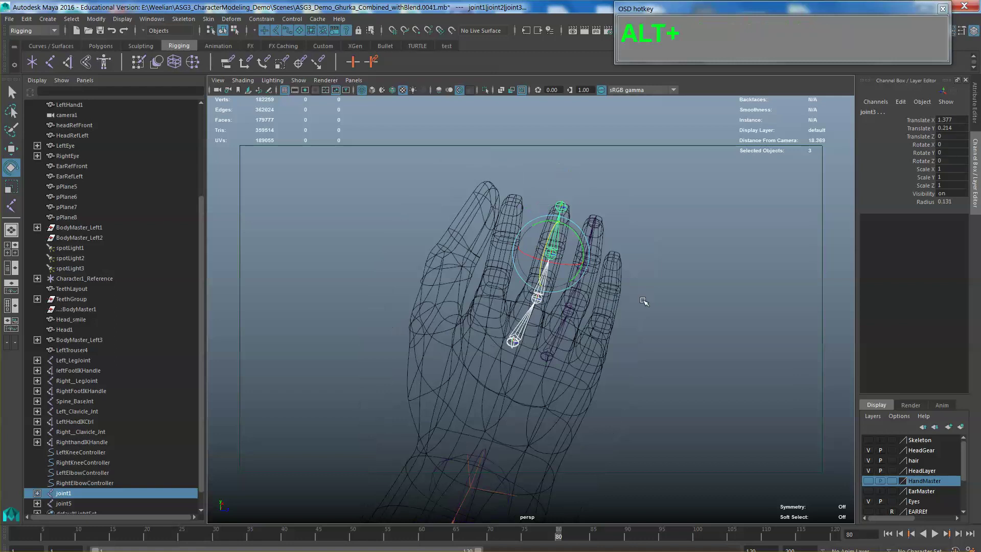
pyautogui.keyDown('alt'); pyautogui.moveTo(643, 301); pyautogui.dragTo(596, 311); pyautogui.keyUp('alt')
pyautogui.keyDown('alt'); pyautogui.moveTo(596, 311); pyautogui.dragTo(611, 305, button='right'); pyautogui.keyUp('alt')
pyautogui.keyDown('alt'); pyautogui.moveTo(611, 305); pyautogui.dragTo(603, 255); pyautogui.keyUp('alt')
pyautogui.keyDown('alt'); pyautogui.moveTo(603, 256); pyautogui.dragTo(601, 263, button='middle'); pyautogui.keyUp('alt')
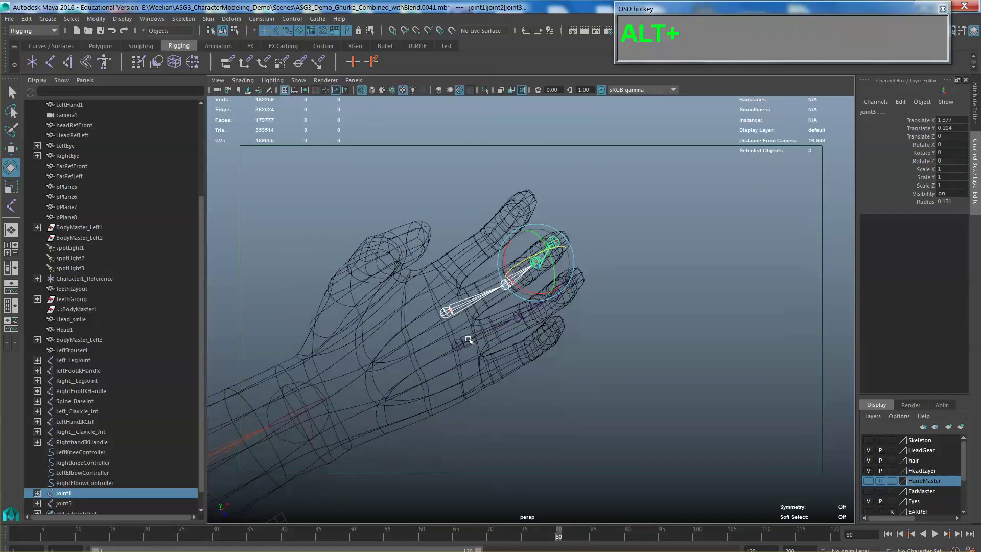
pyautogui.click(469, 339)
pyautogui.press('space')
pyautogui.moveTo(550, 342); pyautogui.dragTo(526, 339)
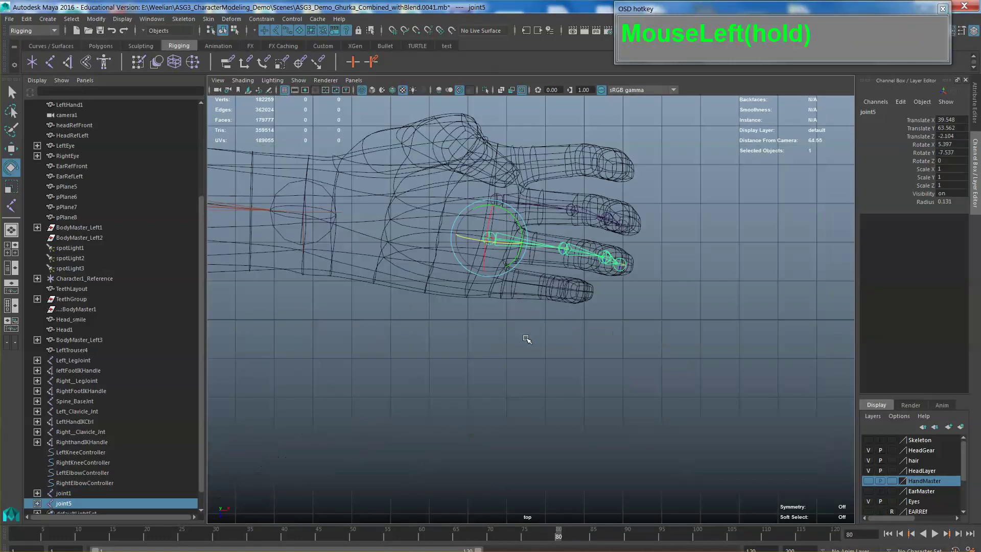
pyautogui.keyDown('alt'); pyautogui.moveTo(526, 339); pyautogui.dragTo(515, 306, button='middle'); pyautogui.keyUp('alt')
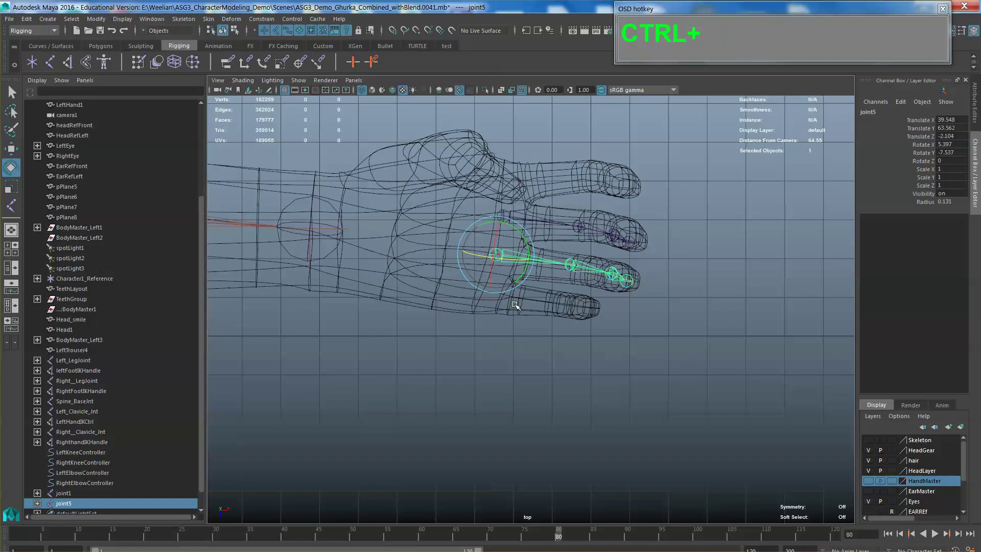
pyautogui.hotkey('ctrl', 'd')
pyautogui.press('w')
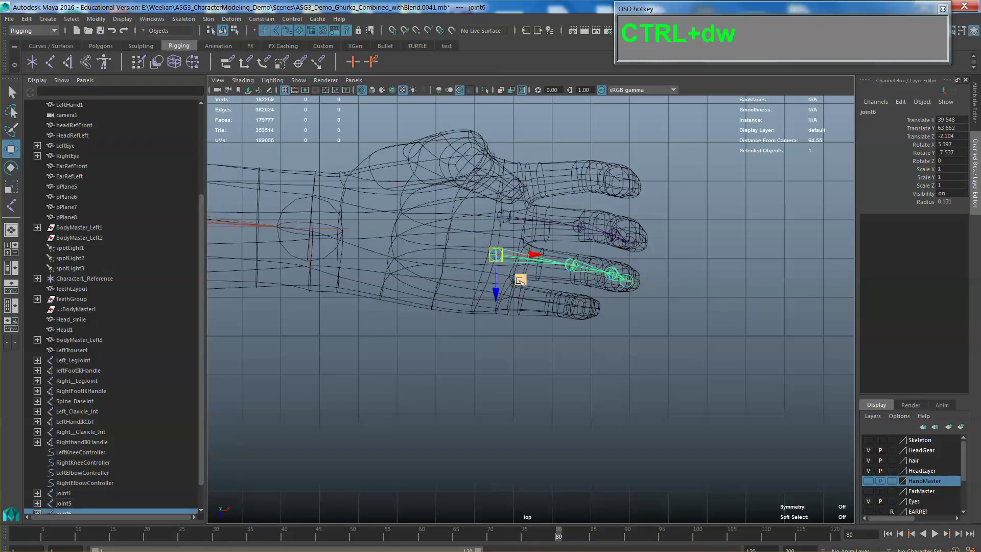
pyautogui.moveTo(520, 280); pyautogui.dragTo(454, 302)
# - Scale the little-finger chain's root to 0.94 and its third joint to about 0.83 to match the shorter finger
pyautogui.press('e')
pyautogui.press('r')
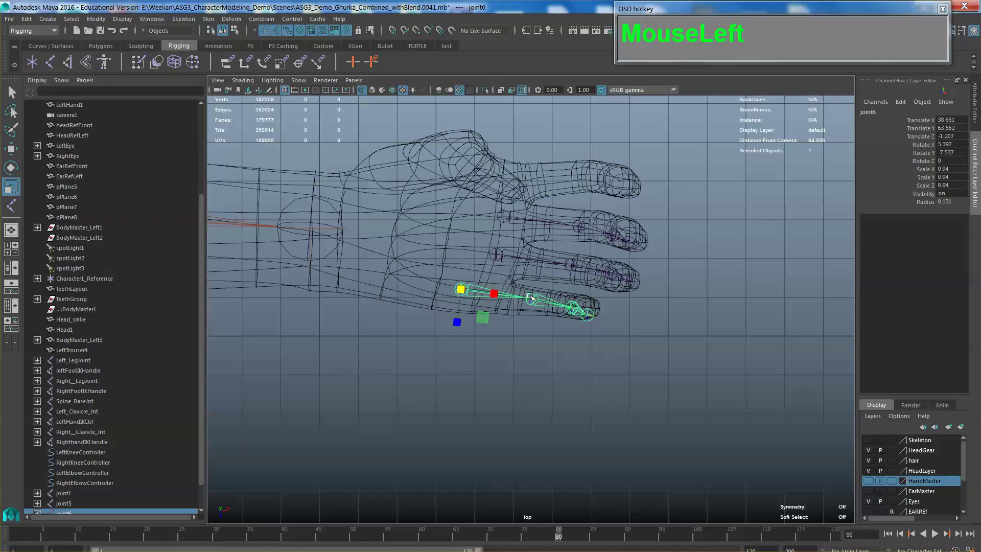
pyautogui.click(531, 299)
pyautogui.moveTo(532, 304); pyautogui.dragTo(555, 310)
pyautogui.click(576, 302)
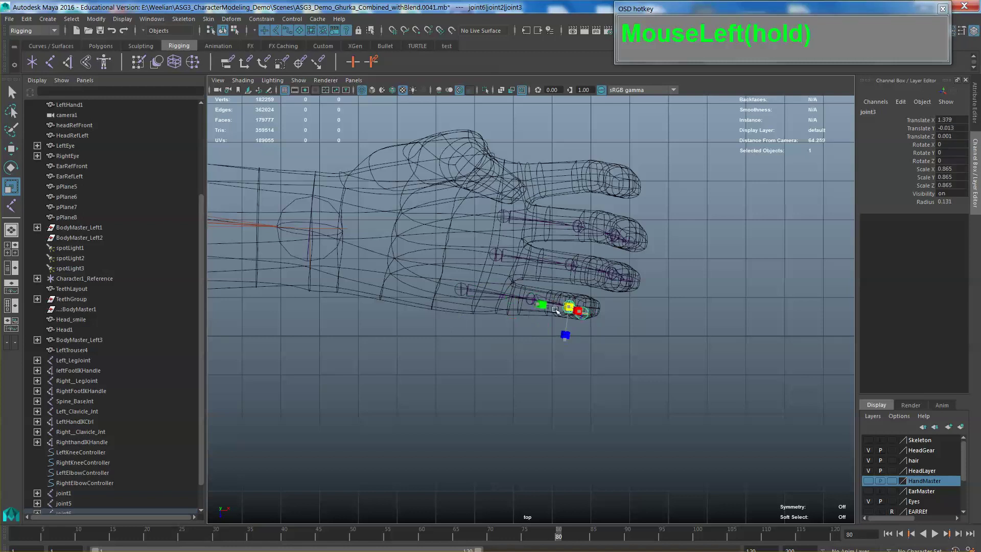
# - Move the little-finger chain's root in the front view to about X 38.86 and Y 63.31 to fit the finger
pyautogui.press('space')
pyautogui.moveTo(610, 335); pyautogui.dragTo(615, 284)
pyautogui.keyDown('alt'); pyautogui.moveTo(615, 284); pyautogui.dragTo(624, 316, button='middle'); pyautogui.keyUp('alt')
pyautogui.keyDown('alt'); pyautogui.moveTo(625, 317); pyautogui.dragTo(587, 296); pyautogui.keyUp('alt')
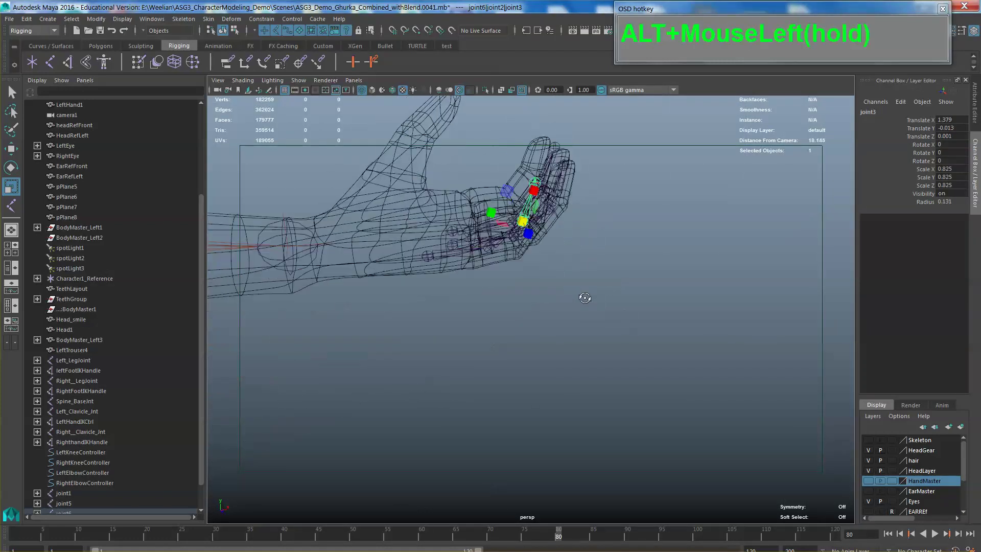
pyautogui.keyDown('alt'); pyautogui.moveTo(587, 295); pyautogui.dragTo(588, 300, button='middle'); pyautogui.keyUp('alt')
pyautogui.scroll(3, 588, 300)
pyautogui.press('space')
pyautogui.moveTo(599, 304); pyautogui.dragTo(602, 333)
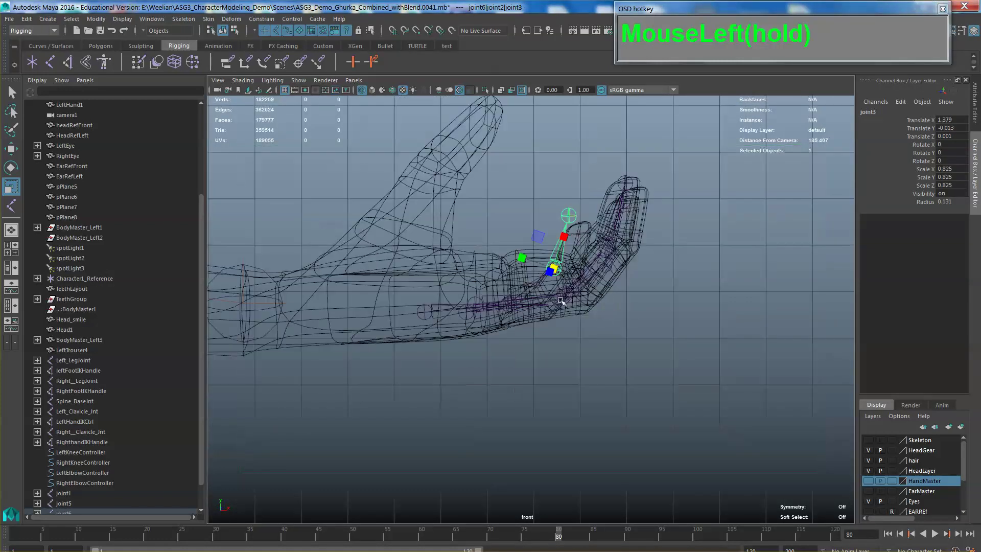
pyautogui.click(423, 315)
pyautogui.press('w')
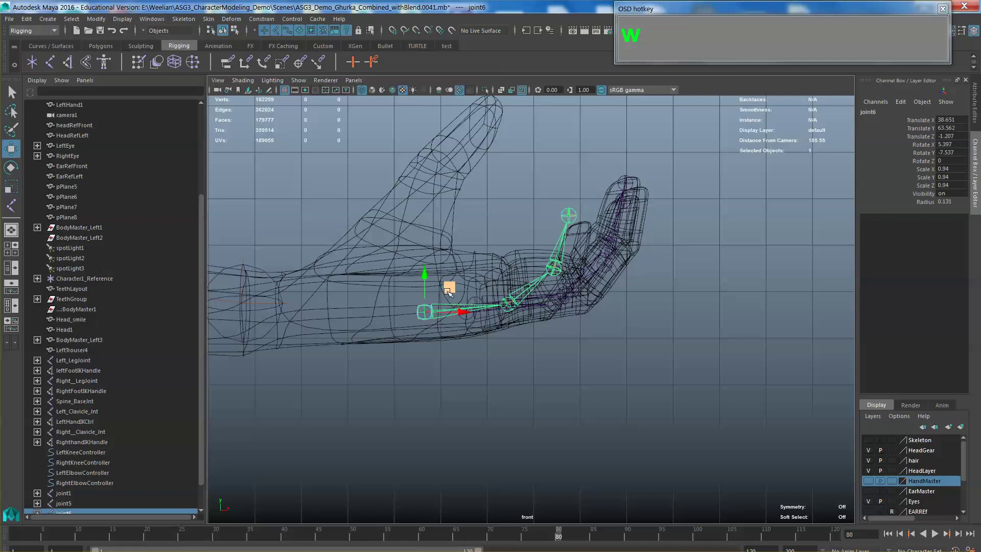
pyautogui.moveTo(448, 289); pyautogui.dragTo(460, 302)
# - Align the little-finger chain in the top view by shifting its root slightly and rotating it to about 0.48° in X
pyautogui.press('space')
pyautogui.moveTo(602, 353); pyautogui.dragTo(556, 354)
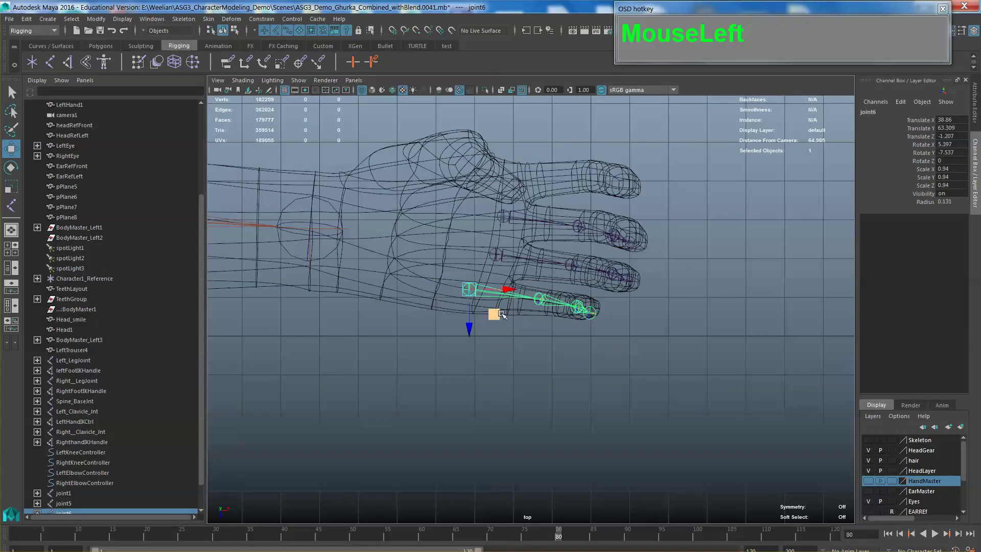
pyautogui.moveTo(497, 312); pyautogui.dragTo(494, 313)
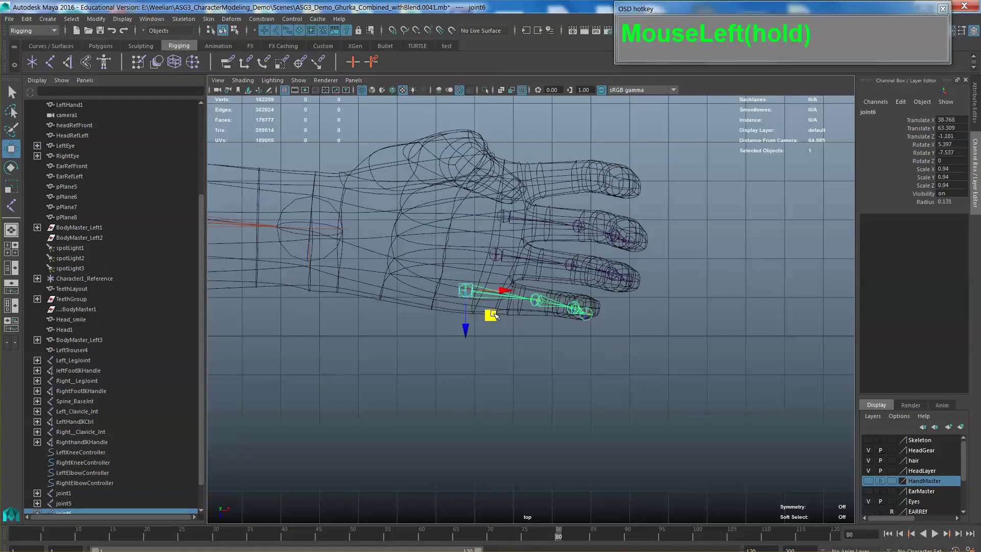
pyautogui.press('e')
pyautogui.moveTo(466, 273); pyautogui.dragTo(466, 274)
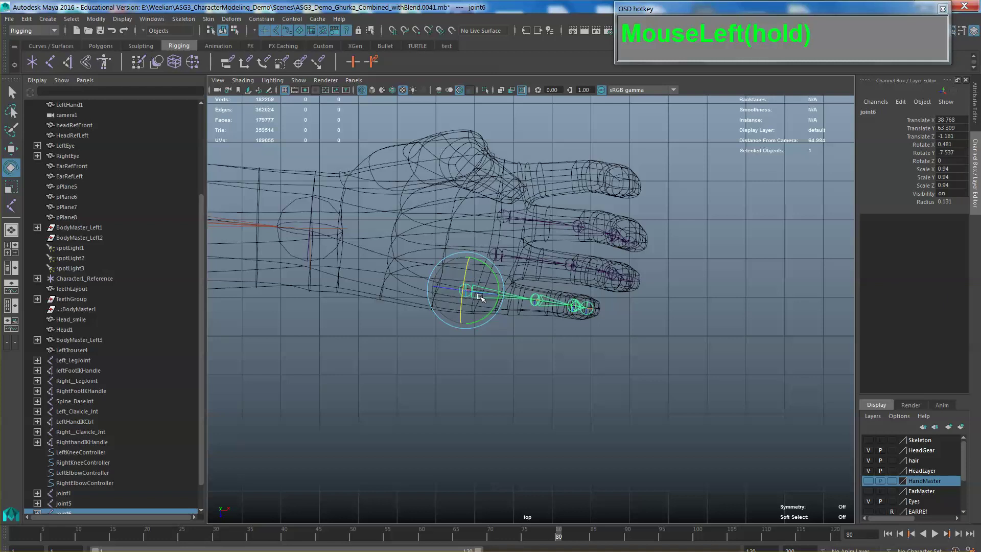
pyautogui.press('w')
pyautogui.moveTo(486, 315); pyautogui.dragTo(490, 316)
# - Duplicate the middle-finger chain, move the copy into the index finger at about X 39.80 and Z -3.96, and rotate it along the finger
pyautogui.click(533, 216)
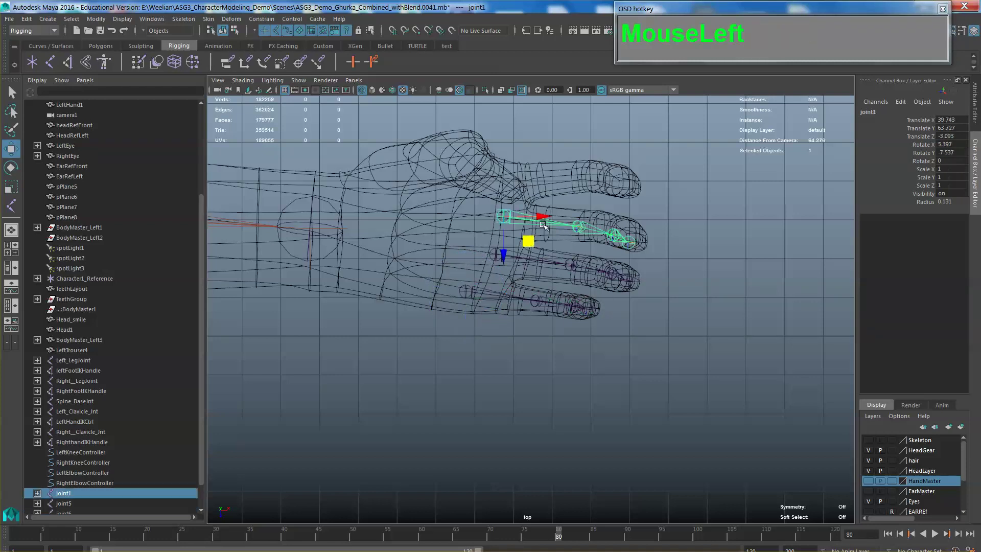
pyautogui.hotkey('ctrl', 'd')
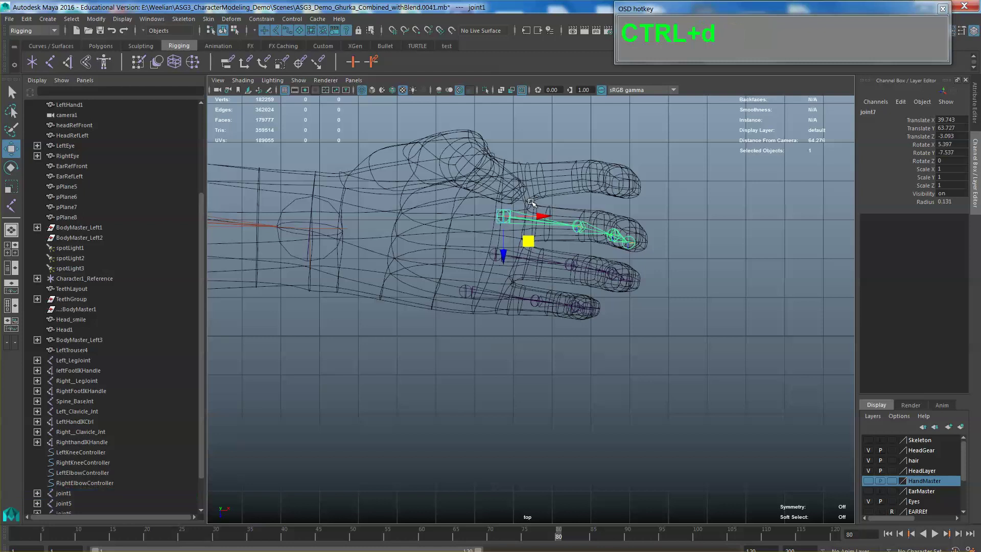
pyautogui.moveTo(526, 250); pyautogui.dragTo(537, 198)
pyautogui.press('e')
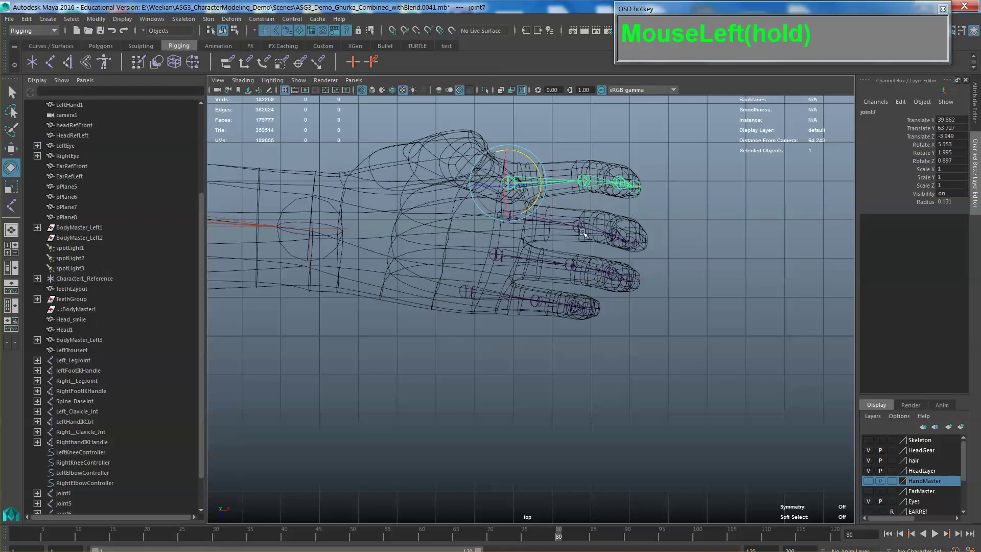
pyautogui.click(562, 219)
pyautogui.moveTo(535, 203)
pyautogui.mouseDown()
pyautogui.moveTo(523, 197)
pyautogui.moveTo(544, 213)
pyautogui.moveTo(545, 190)
pyautogui.moveTo(595, 226)
pyautogui.moveTo(634, 231)
pyautogui.moveTo(567, 233)
pyautogui.mouseUp()
pyautogui.press('w')
# - Refine the index-finger chain in the perspective view, rotating its root to about 9.54° in X and moving it to about Z -4.05
pyautogui.press('space')
pyautogui.hotkey('alt', 'e')
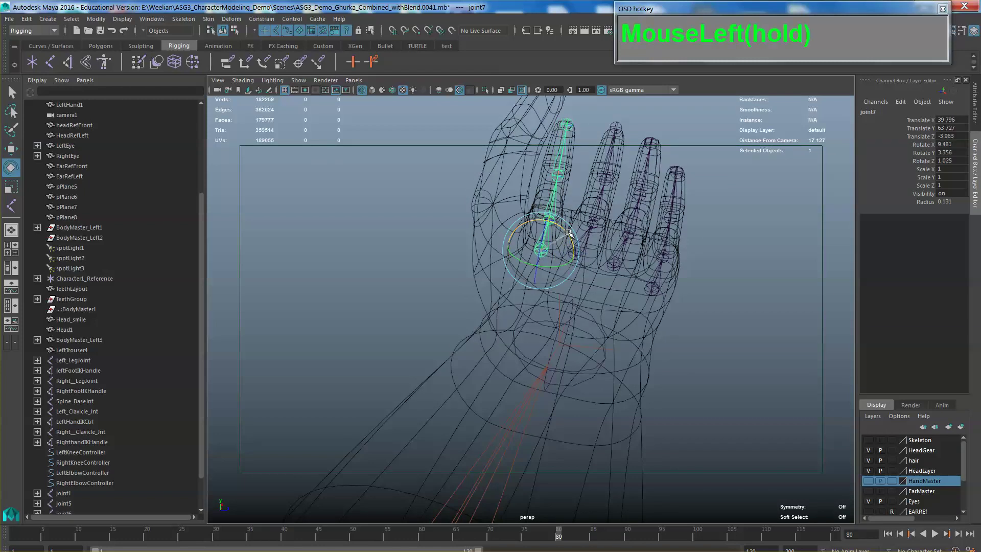
pyautogui.press('w')
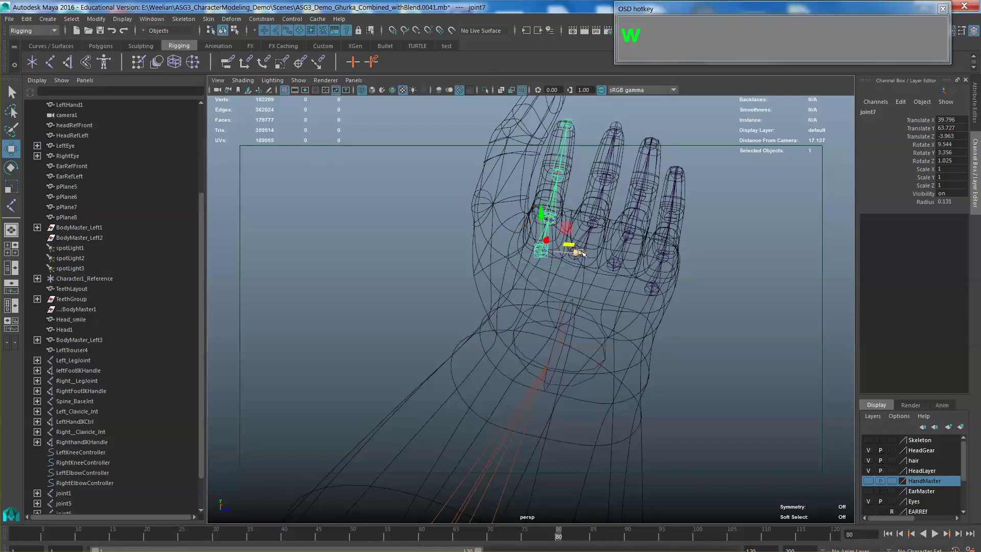
pyautogui.moveTo(579, 251); pyautogui.dragTo(577, 251)
pyautogui.scroll(-4, 685, 223)
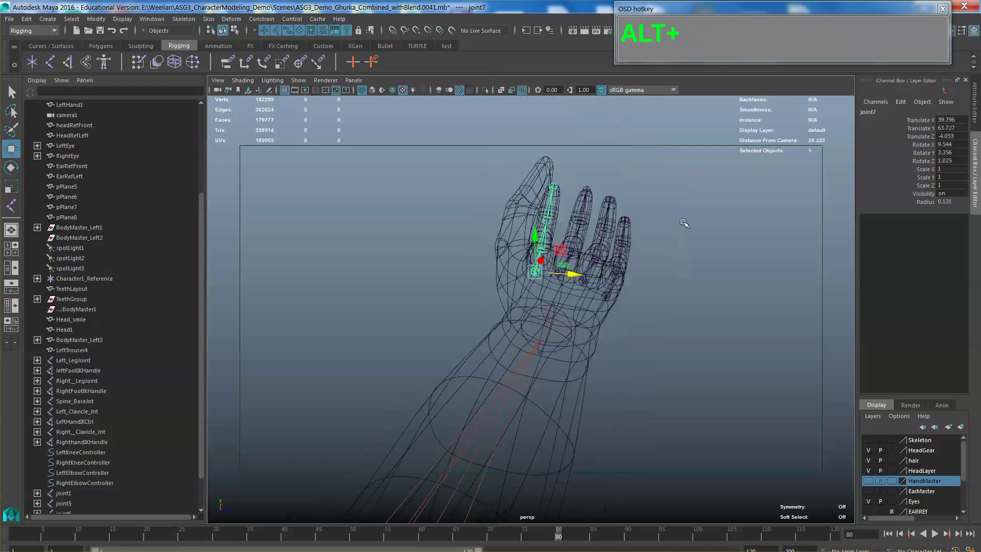
# - Duplicate the index-finger chain and move the copy to the base of the thumb, about X 37.63 and Z -4.60
pyautogui.keyDown('alt'); pyautogui.moveTo(688, 221); pyautogui.dragTo(613, 240); pyautogui.keyUp('alt')
pyautogui.keyDown('alt'); pyautogui.moveTo(613, 240); pyautogui.dragTo(588, 229, button='middle'); pyautogui.keyUp('alt')
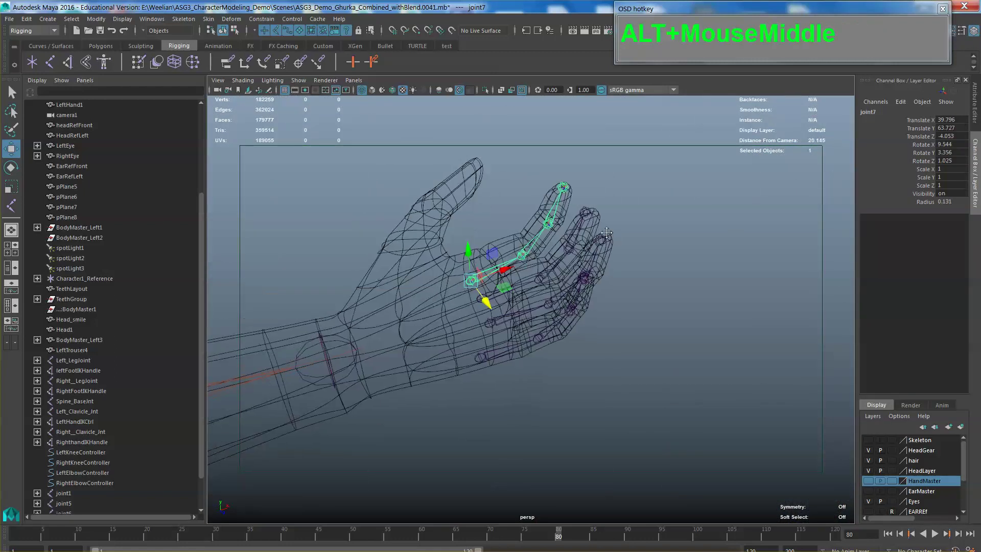
pyautogui.keyDown('alt'); pyautogui.moveTo(587, 230); pyautogui.dragTo(658, 215); pyautogui.keyUp('alt')
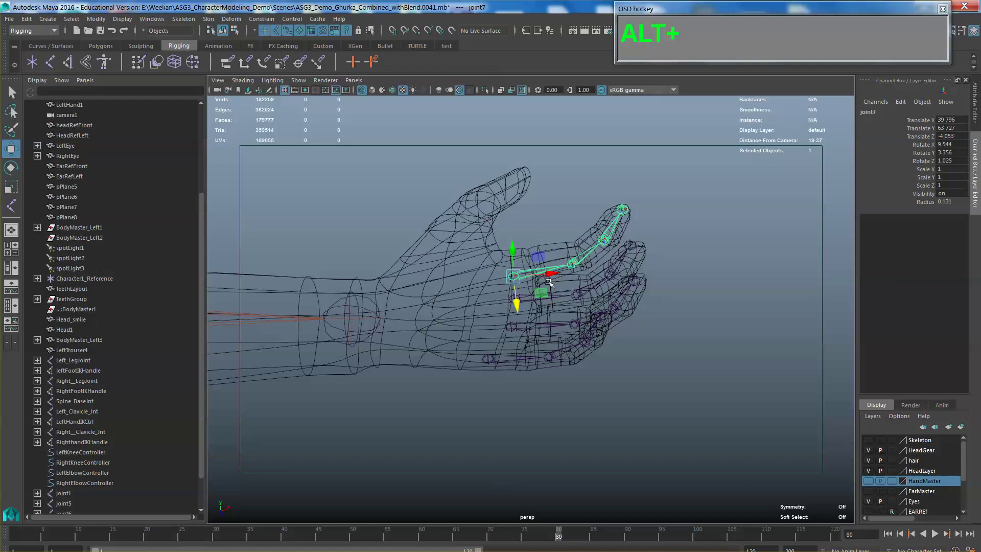
pyautogui.moveTo(545, 295); pyautogui.dragTo(475, 286)
# - Rotate the thumb chain's root to about 121.9°, 25.2°, 39.3° and move it to about X 36.92, Y 63.51, Z -4.42
pyautogui.press('e')
pyautogui.moveTo(441, 248); pyautogui.dragTo(462, 318)
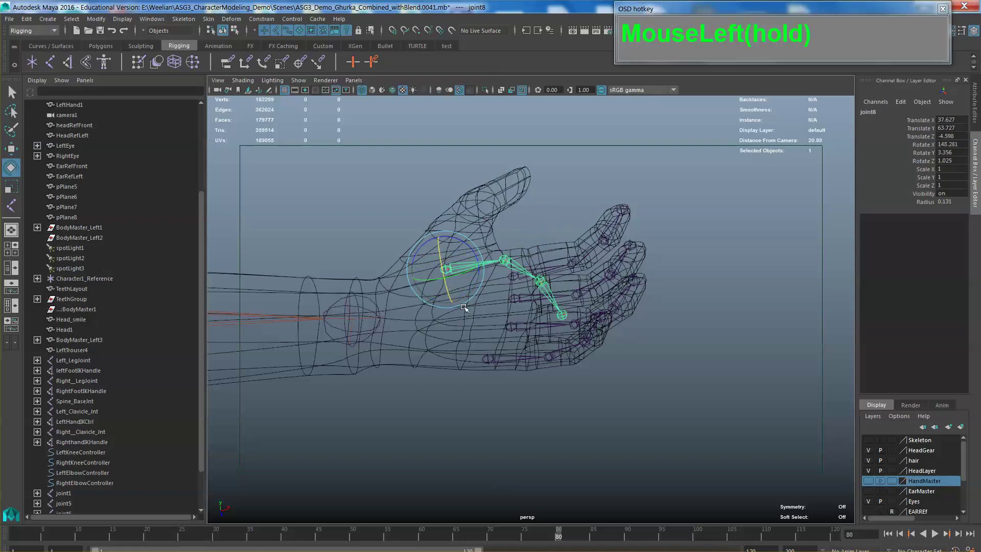
pyautogui.moveTo(442, 250); pyautogui.dragTo(437, 223)
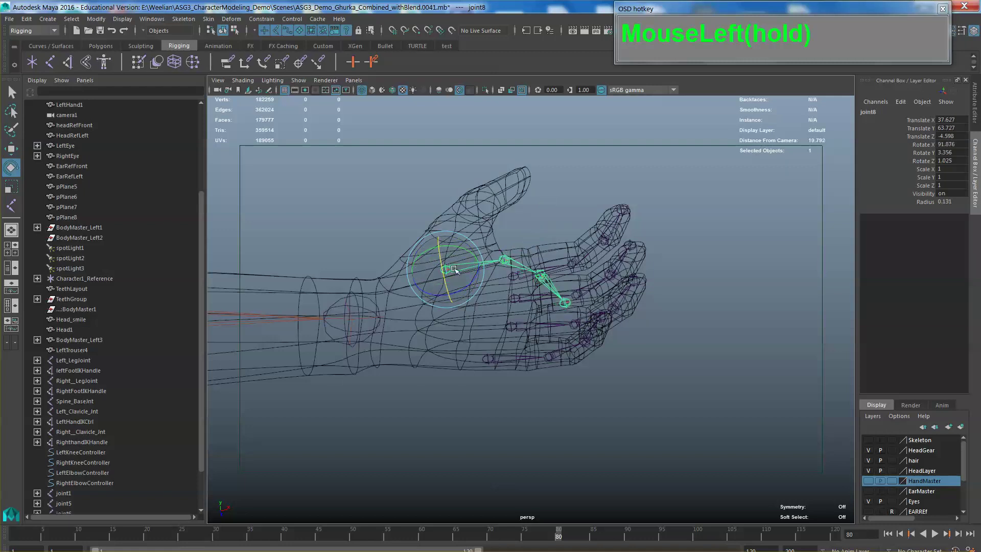
pyautogui.moveTo(449, 276); pyautogui.dragTo(486, 281)
pyautogui.press('w')
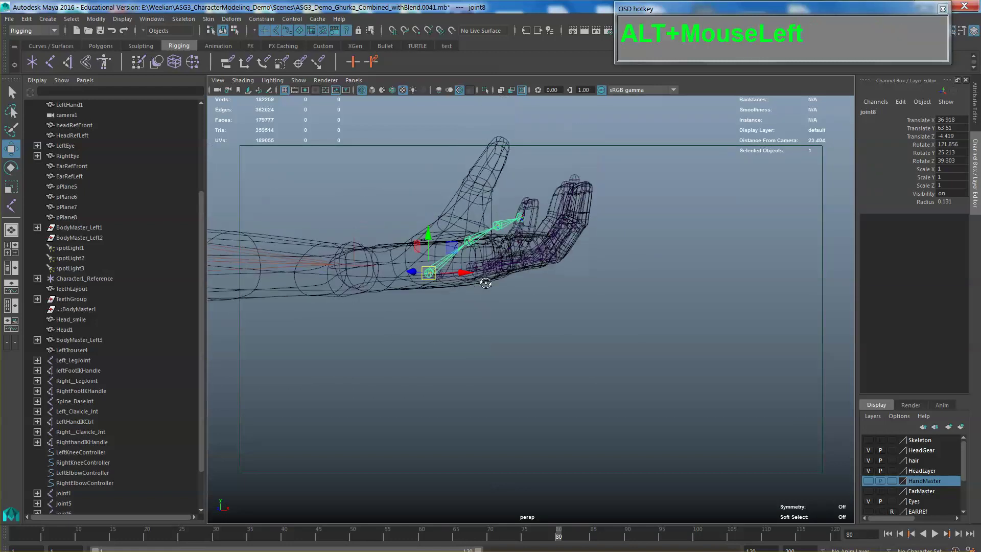
# - Rotate the thumb chain's root to about 128.7°, 10.0°, 61.5° and bend its third joint to about -13.7° in Z along the thumb
pyautogui.press('e')
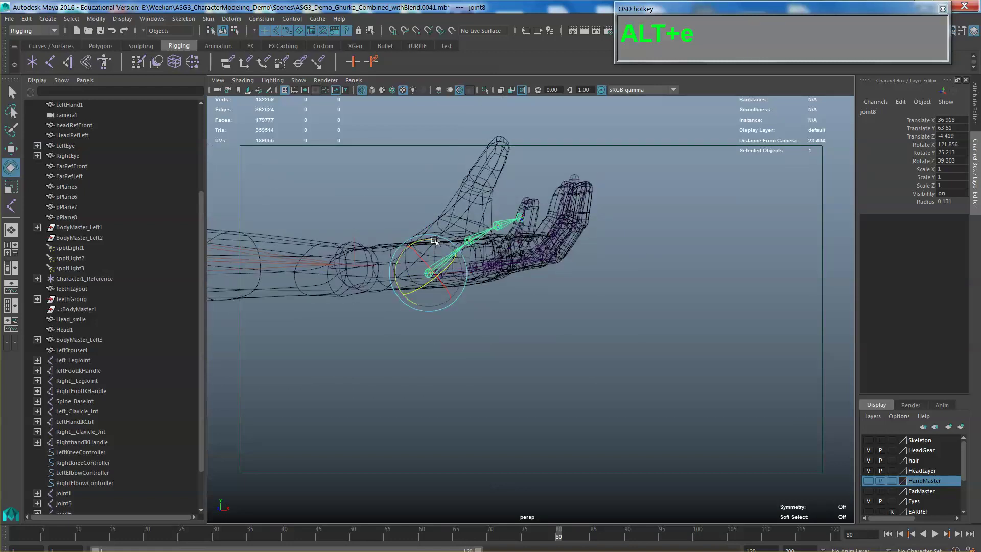
pyautogui.moveTo(435, 241); pyautogui.dragTo(462, 272)
pyautogui.click(519, 298)
pyautogui.click(525, 273)
pyautogui.scroll(2, 475, 276)
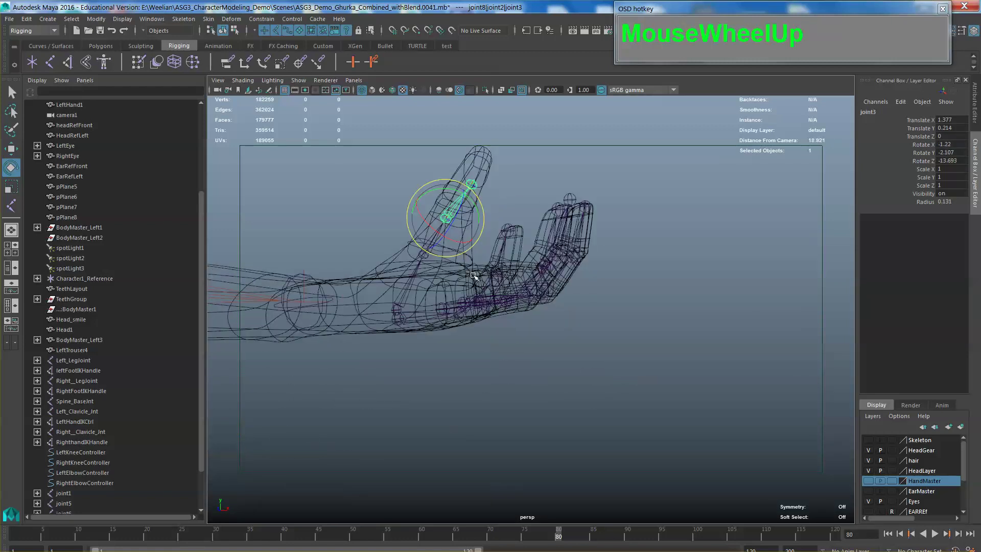
# - Rotate the thumb chain's first three joints together, bringing the third joint to about -14.7° in Z, and clear the selection
pyautogui.click(432, 269)
pyautogui.click(418, 270)
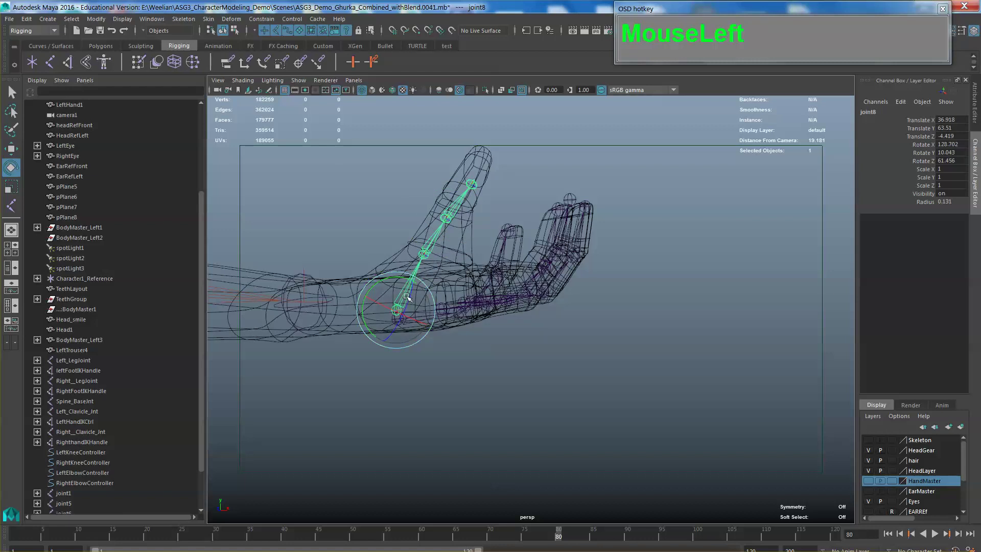
pyautogui.keyDown('shift'); pyautogui.click(453, 216); pyautogui.keyUp('shift')
pyautogui.keyDown('shift'); pyautogui.click(458, 205); pyautogui.keyUp('shift')
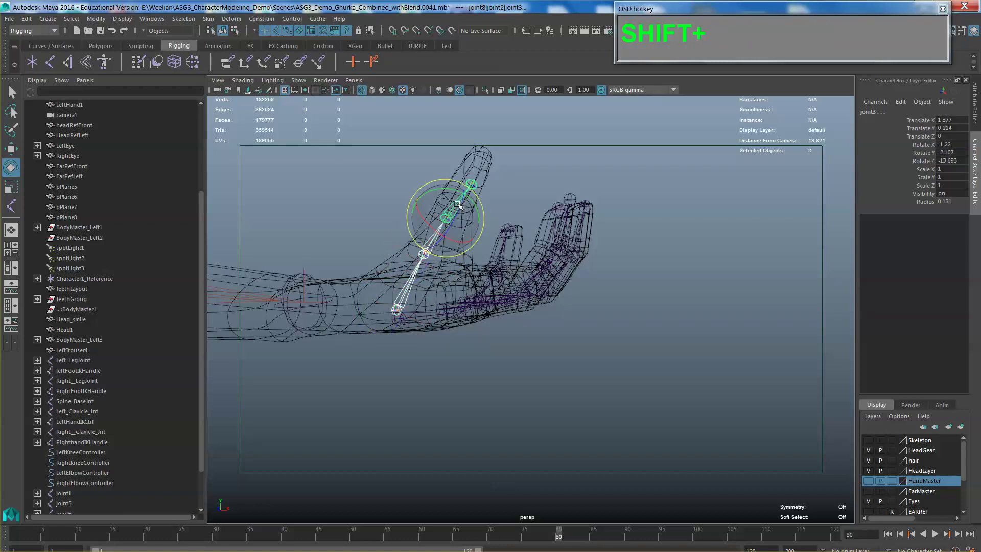
pyautogui.moveTo(453, 220)
pyautogui.mouseDown()
pyautogui.moveTo(443, 240)
pyautogui.moveTo(464, 217)
pyautogui.mouseUp()
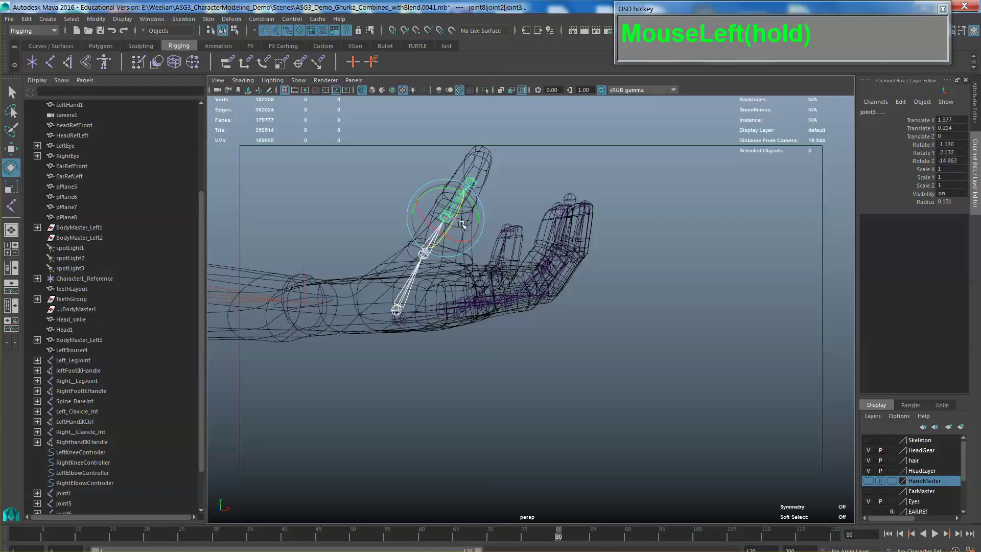
pyautogui.moveTo(463, 225); pyautogui.dragTo(432, 231)
pyautogui.click(415, 300)
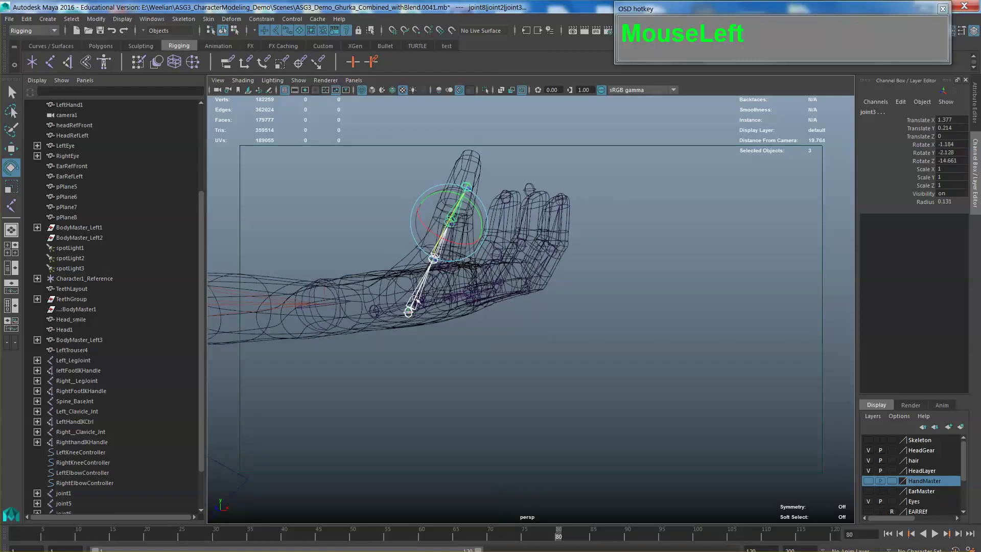
pyautogui.click(452, 339)
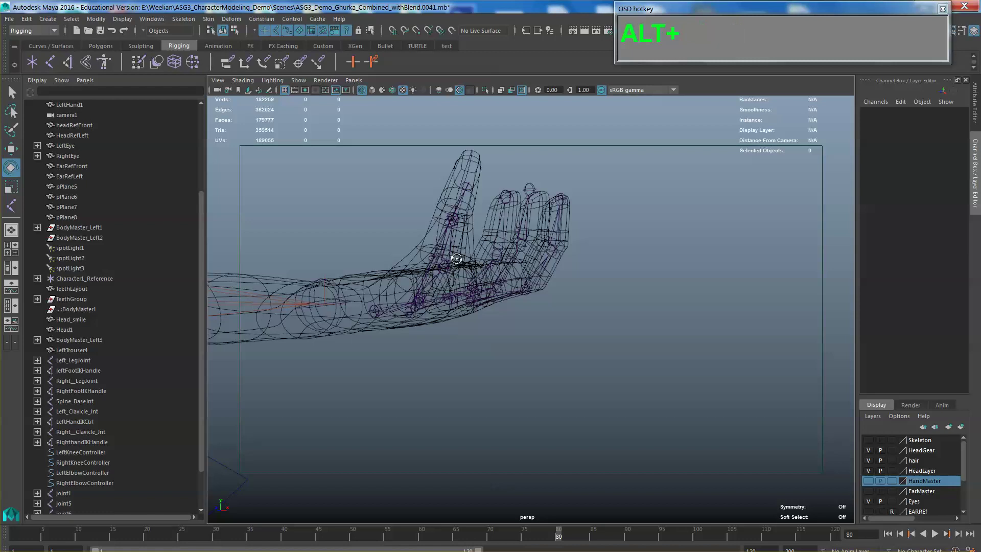
# - Rotate the thumb chain's root joint to about 129.2°, 9.2°, 64.1°
pyautogui.keyDown('alt'); pyautogui.moveTo(456, 258); pyautogui.dragTo(392, 285); pyautogui.keyUp('alt')
pyautogui.click(405, 307)
pyautogui.moveTo(368, 316); pyautogui.dragTo(369, 323)
pyautogui.keyDown('alt'); pyautogui.moveTo(438, 270); pyautogui.dragTo(496, 273); pyautogui.keyUp('alt')
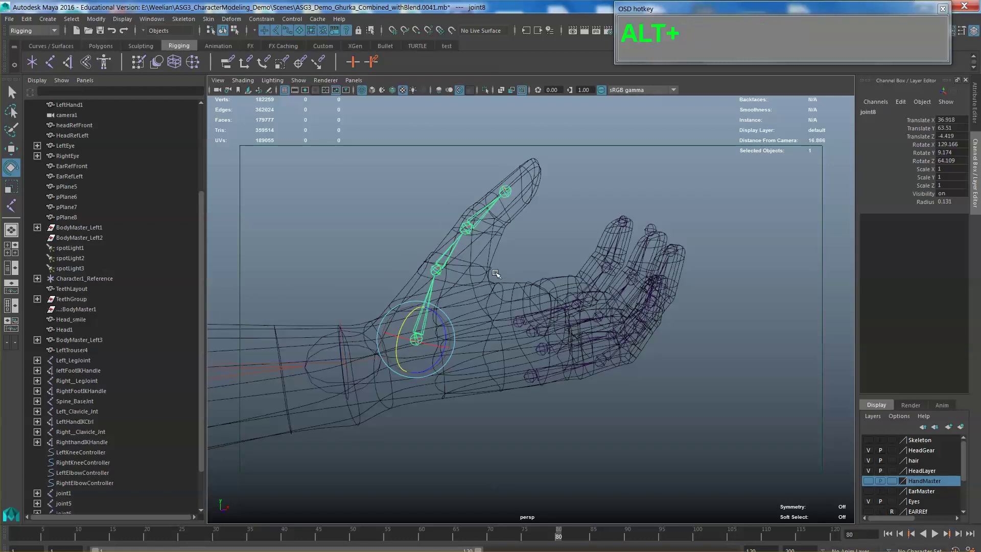
# - Scale the thumb chain's second joint uniformly to about 1.377 and its third joint to about 1.287 along the thumb
pyautogui.click(436, 270)
pyautogui.press('r')
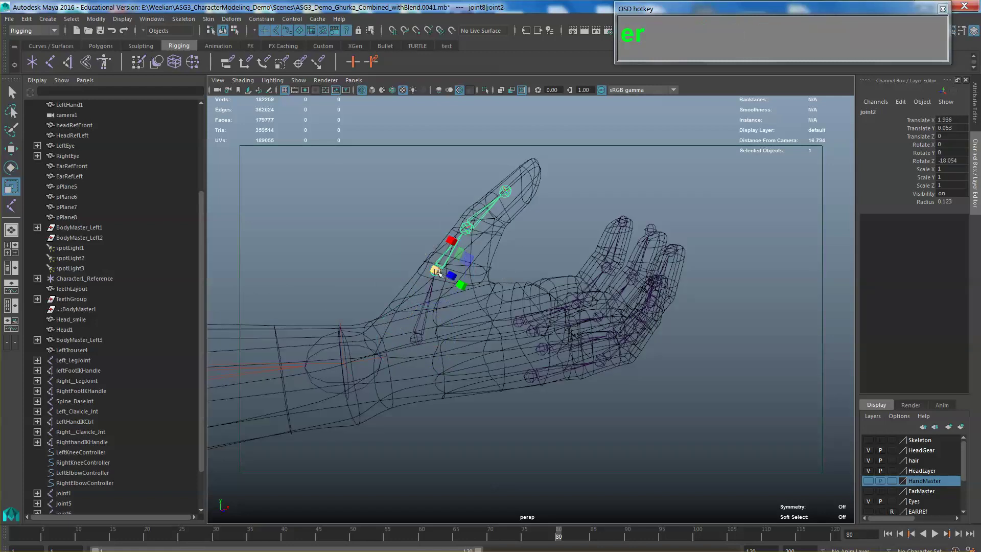
pyautogui.moveTo(436, 270); pyautogui.dragTo(481, 211)
pyautogui.click(471, 219)
pyautogui.click(441, 265)
pyautogui.moveTo(443, 263); pyautogui.dragTo(488, 208)
pyautogui.click(480, 210)
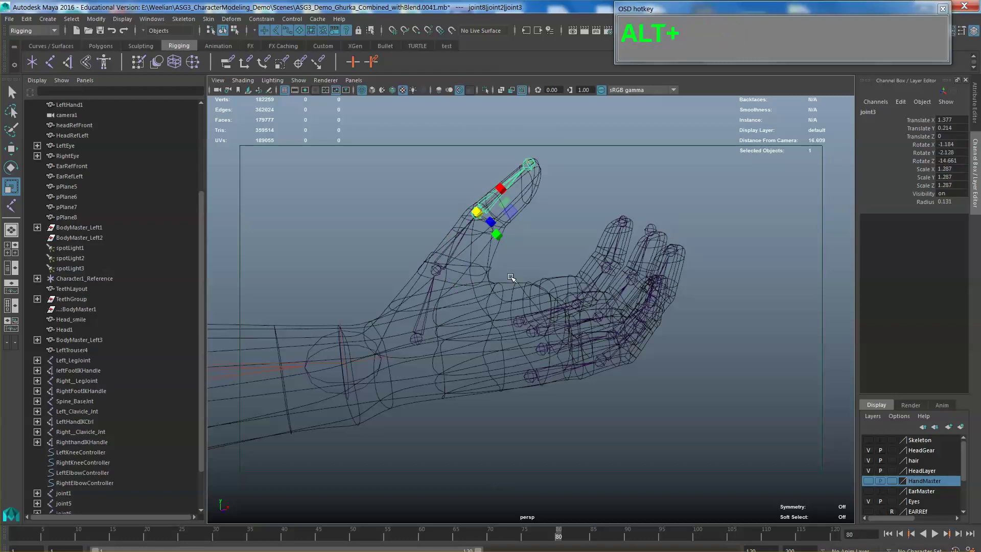
# - Move the thumb chain's root to about X 37.16, Y 63.48, Z -4.62 and rotate it to about 129.5°, 7.5°, 66.2°
pyautogui.keyDown('alt'); pyautogui.moveTo(511, 281); pyautogui.dragTo(485, 240); pyautogui.keyUp('alt')
pyautogui.click(671, 343)
pyautogui.press('w')
pyautogui.press('e')
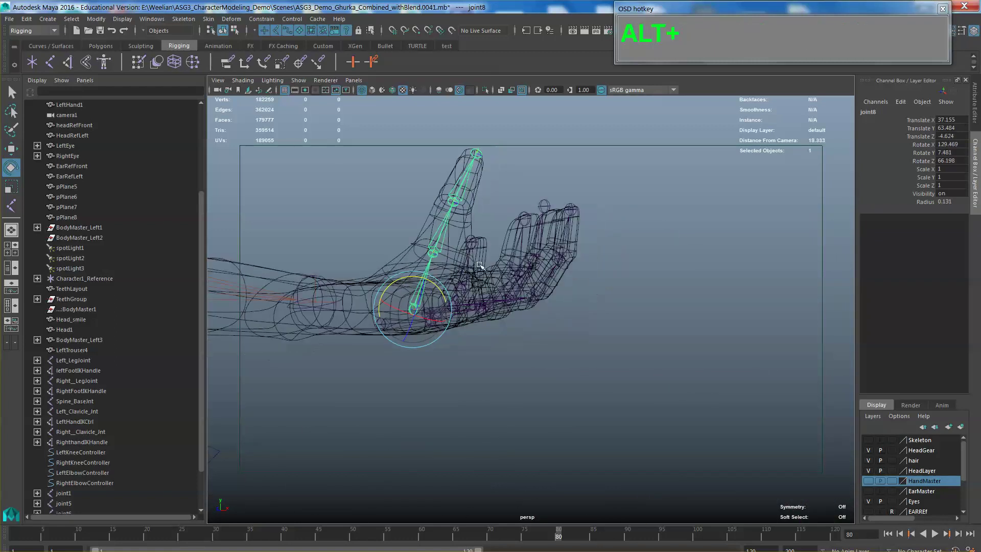
# - Rotate the thumb chain's first three joints together, try a further rotation of the root, and undo the last change
pyautogui.keyDown('shift'); pyautogui.click(441, 234); pyautogui.keyUp('shift')
pyautogui.keyDown('shift'); pyautogui.click(456, 200); pyautogui.keyUp('shift')
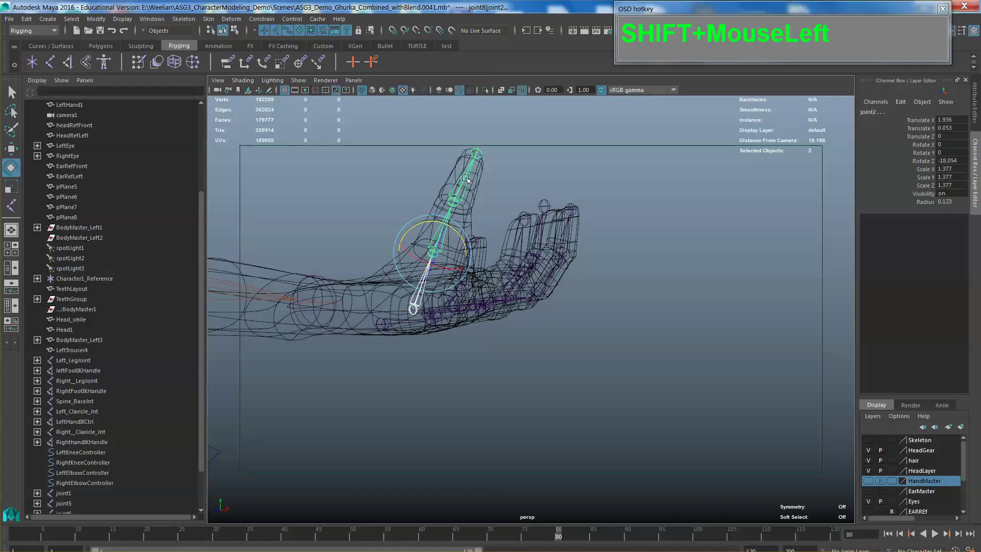
pyautogui.moveTo(457, 203); pyautogui.dragTo(468, 241)
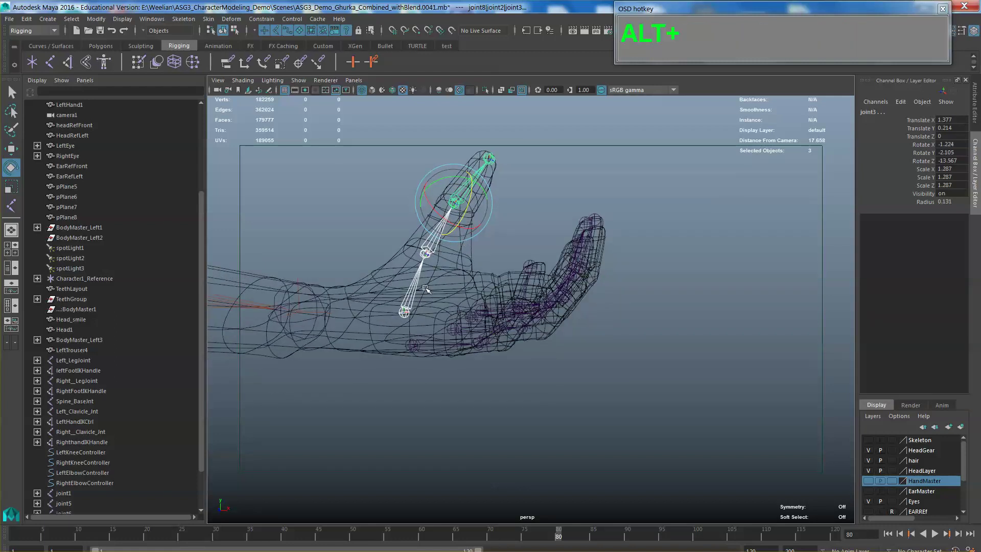
pyautogui.keyDown('alt'); pyautogui.moveTo(425, 290); pyautogui.dragTo(397, 288); pyautogui.keyUp('alt')
pyautogui.click(404, 314)
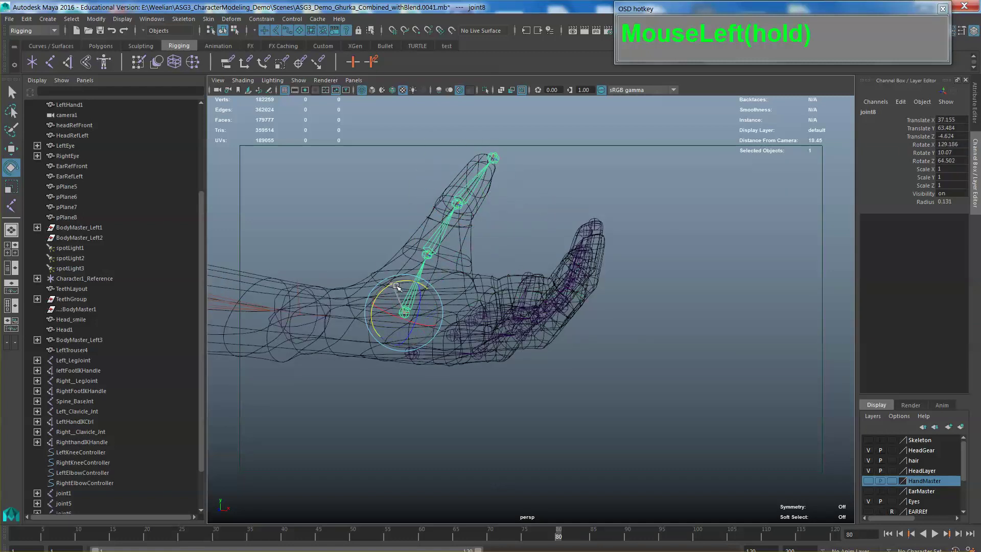
pyautogui.press('z')
# - Rotate the thumb chain's second joint to about -13.2° in Z so the chain follows the thumb mesh
pyautogui.click(532, 217)
pyautogui.keyDown('alt'); pyautogui.moveTo(532, 217); pyautogui.dragTo(566, 297); pyautogui.keyUp('alt')
pyautogui.keyDown('alt'); pyautogui.scroll(-1, 588, 293); pyautogui.keyUp('alt')
pyautogui.keyDown('alt'); pyautogui.moveTo(532, 324); pyautogui.dragTo(483, 179); pyautogui.keyUp('alt')
pyautogui.click(483, 178)
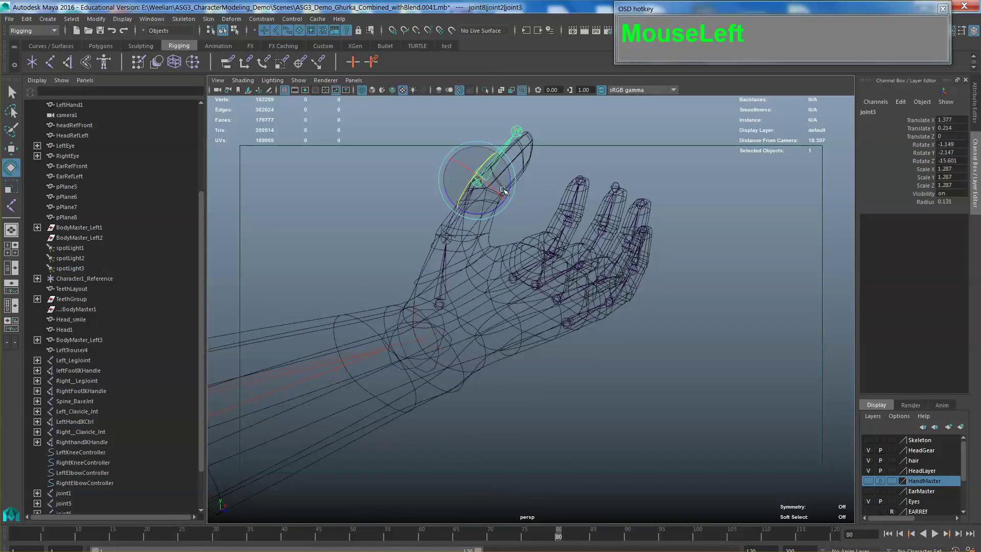
pyautogui.click(442, 228)
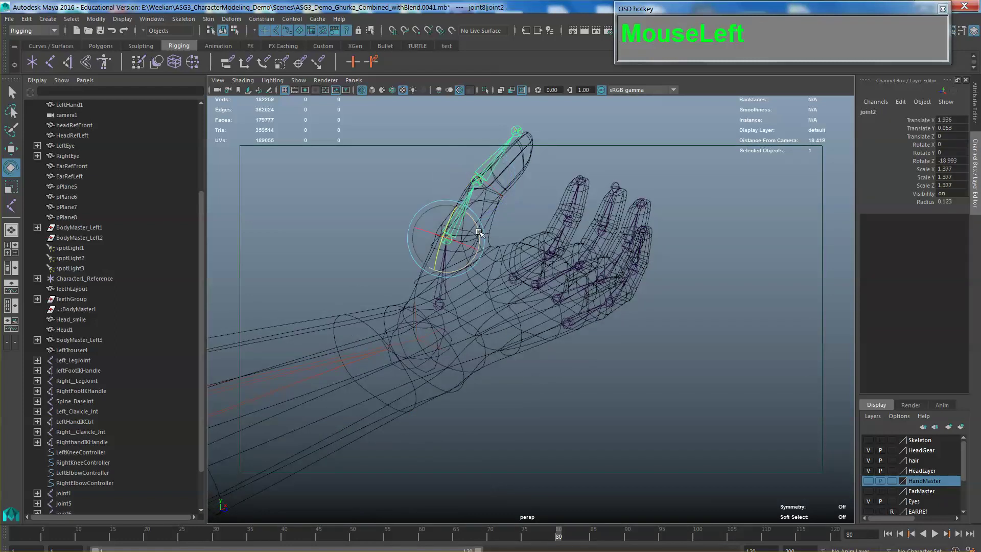
pyautogui.moveTo(478, 234); pyautogui.dragTo(485, 234)
pyautogui.keyDown('alt'); pyautogui.moveTo(517, 178); pyautogui.dragTo(595, 357); pyautogui.keyUp('alt')
pyautogui.keyDown('alt'); pyautogui.moveTo(595, 357); pyautogui.dragTo(640, 333, button='middle'); pyautogui.keyUp('alt')
pyautogui.keyDown('alt'); pyautogui.moveTo(640, 332); pyautogui.dragTo(575, 333); pyautogui.keyUp('alt')
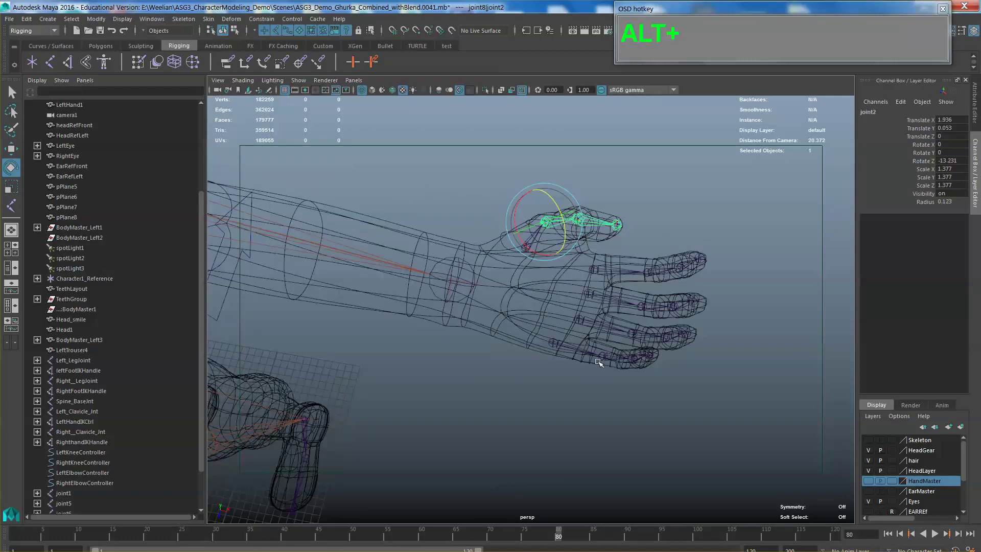
# - Select the root joints of the thumb and four finger chains together and locate them in the scene hierarchy
pyautogui.keyDown('alt'); pyautogui.moveTo(608, 314); pyautogui.dragTo(580, 339, button='middle'); pyautogui.keyUp('alt')
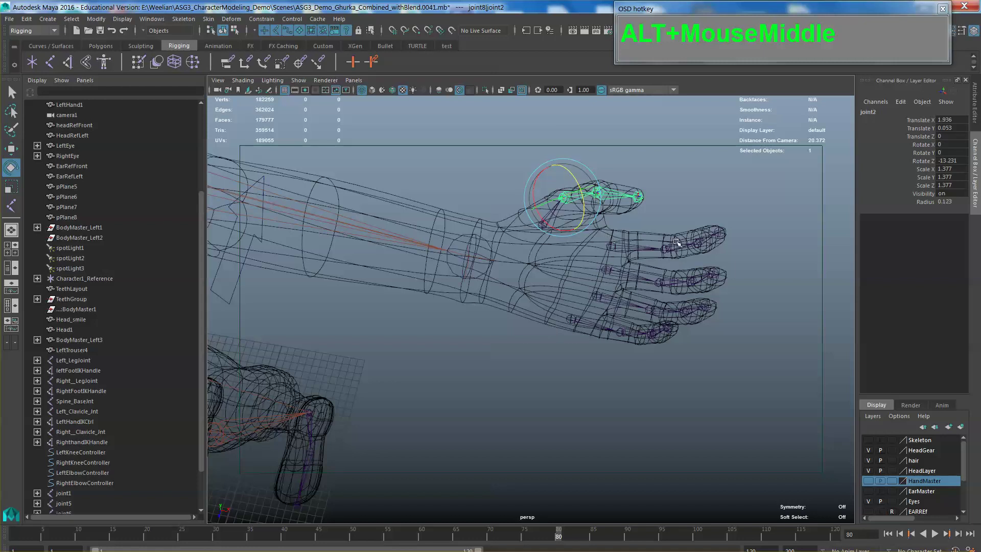
pyautogui.click(609, 245)
pyautogui.click(540, 227)
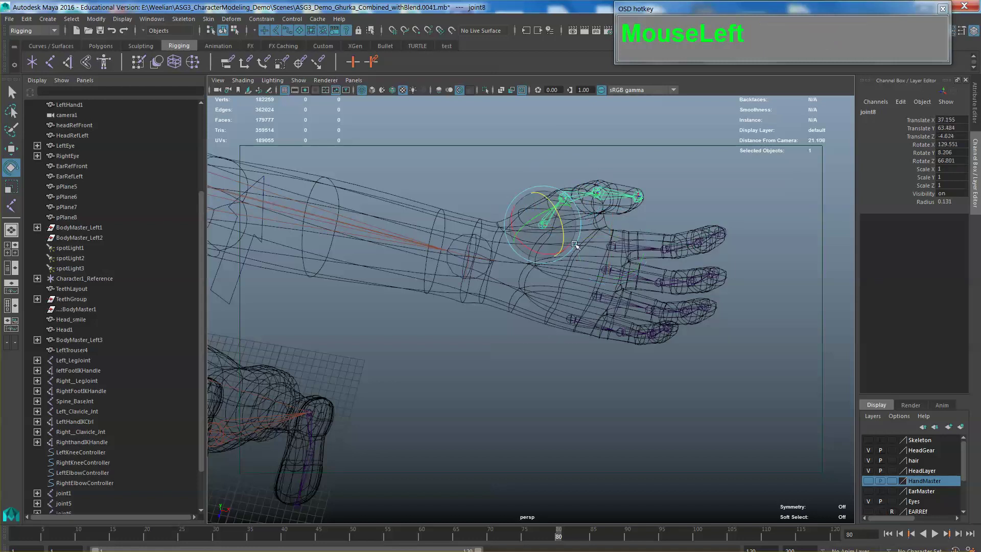
pyautogui.keyDown('shift'); pyautogui.click(611, 248); pyautogui.keyUp('shift')
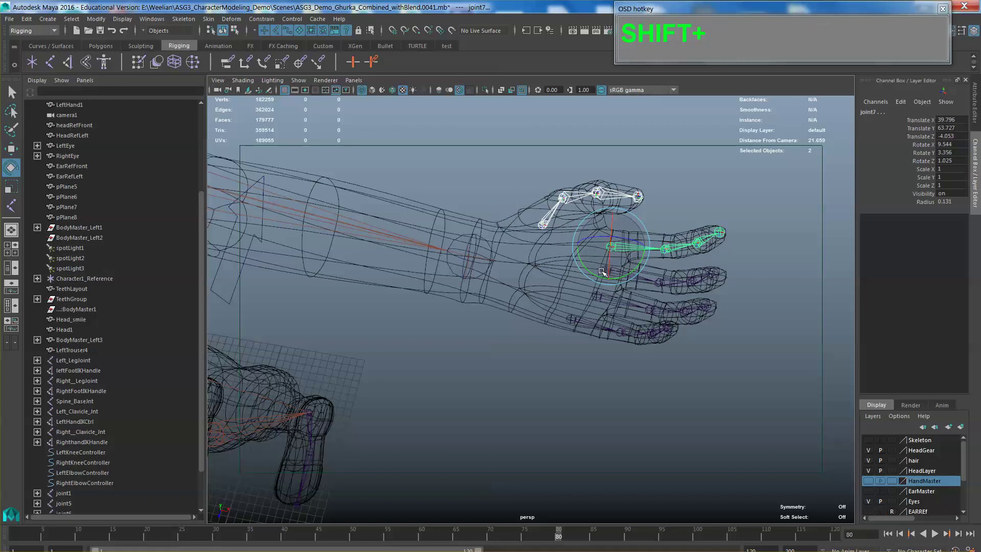
pyautogui.press('q')
pyautogui.keyDown('shift'); pyautogui.click(606, 269); pyautogui.keyUp('shift')
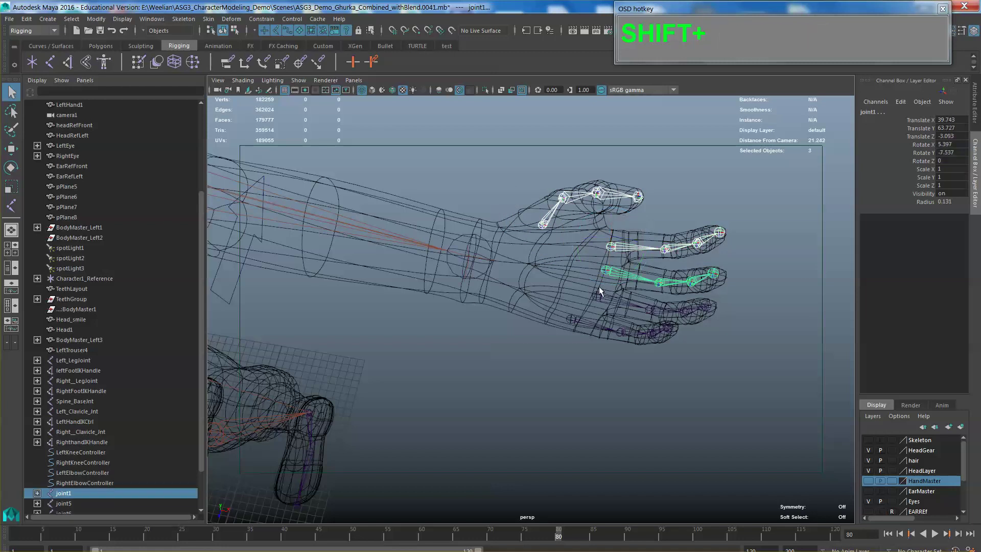
pyautogui.keyDown('shift'); pyautogui.click(597, 296); pyautogui.keyUp('shift')
pyautogui.keyDown('shift'); pyautogui.click(570, 319); pyautogui.keyUp('shift')
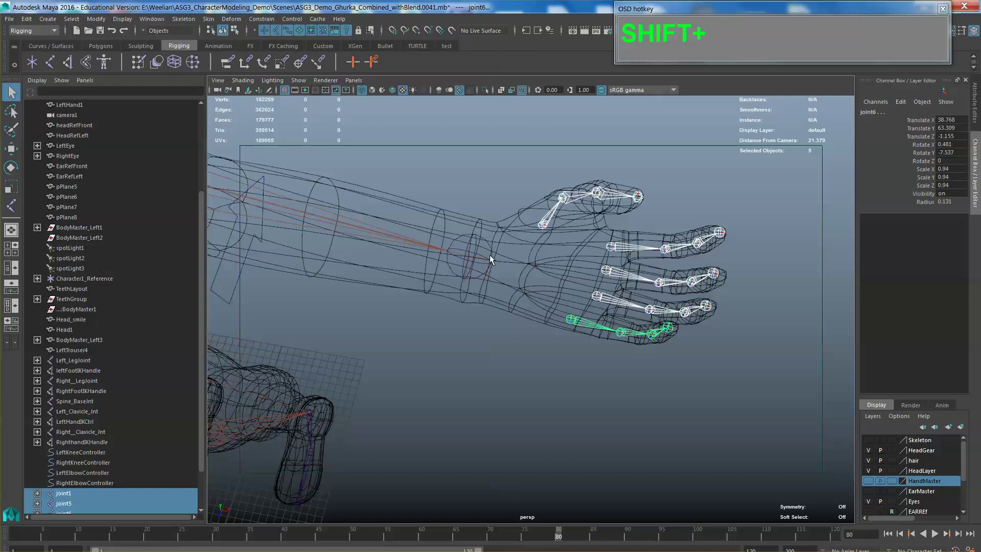
pyautogui.scroll(-5, 506, 261)
pyautogui.keyDown('alt'); pyautogui.moveTo(542, 280); pyautogui.dragTo(617, 278); pyautogui.keyUp('alt')
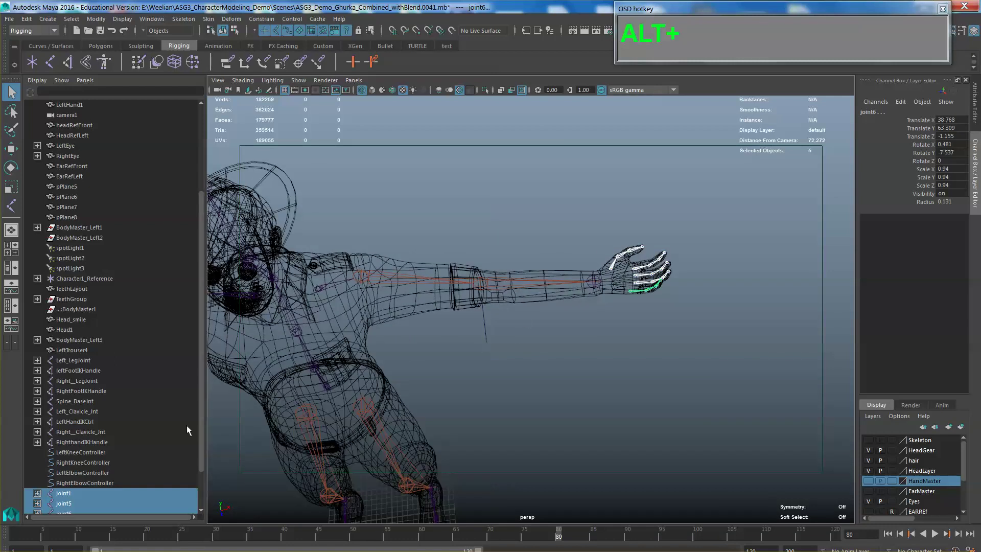
pyautogui.scroll(-3, 182, 425)
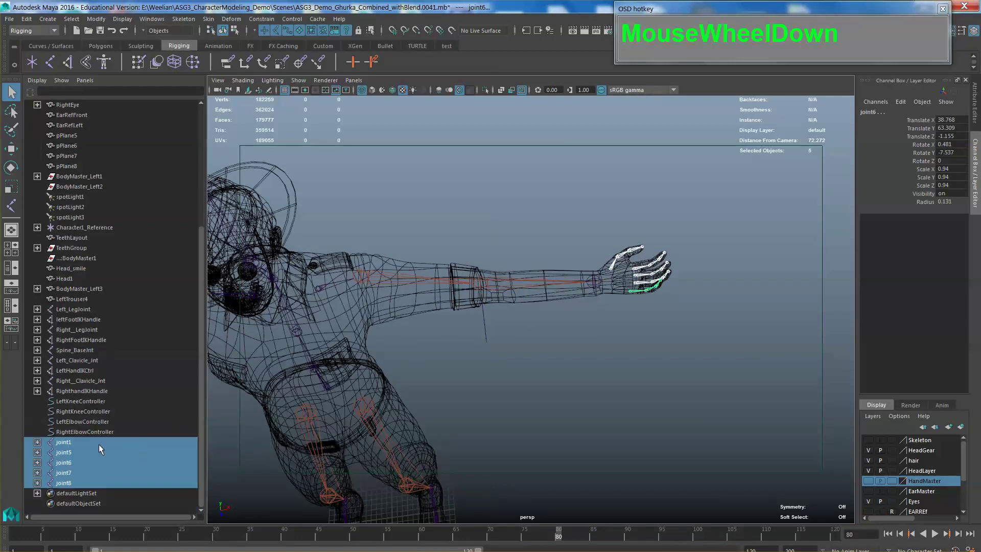
pyautogui.keyDown('alt'); pyautogui.middleClick(102, 457); pyautogui.keyUp('alt')
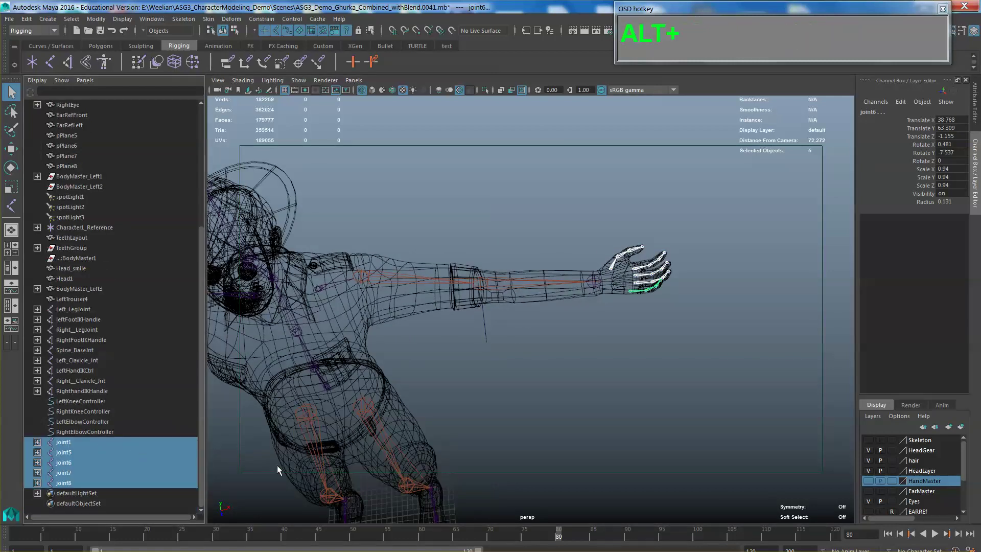
pyautogui.keyDown('alt'); pyautogui.moveTo(388, 452); pyautogui.dragTo(358, 417, button='middle'); pyautogui.keyUp('alt')
# - Rename the middle finger's root joint, joint1, as Left_MidFing
pyautogui.click(61, 443)
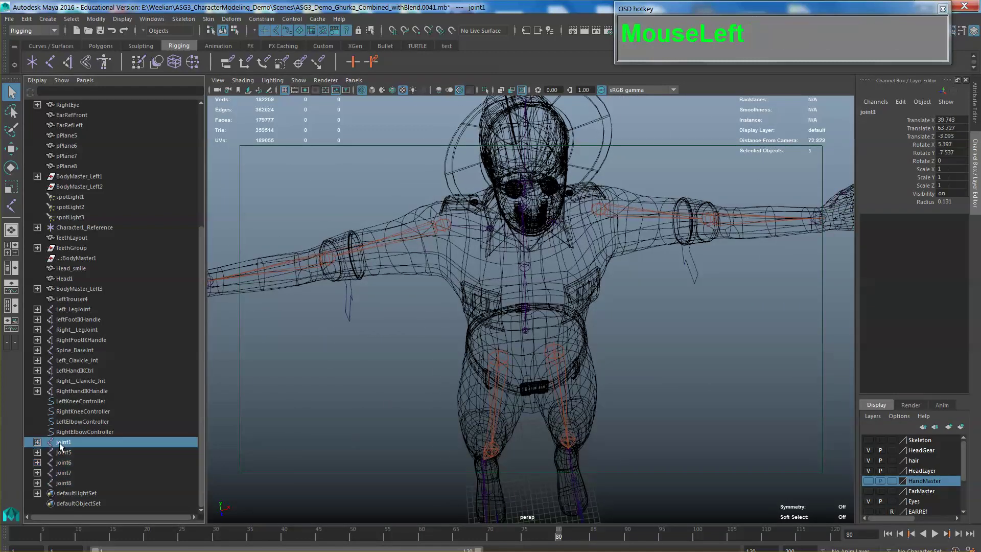
pyautogui.scroll(-3, 725, 437)
pyautogui.keyDown('alt'); pyautogui.moveTo(725, 437); pyautogui.dragTo(664, 414, button='middle'); pyautogui.keyUp('alt')
pyautogui.scroll(2, 709, 358)
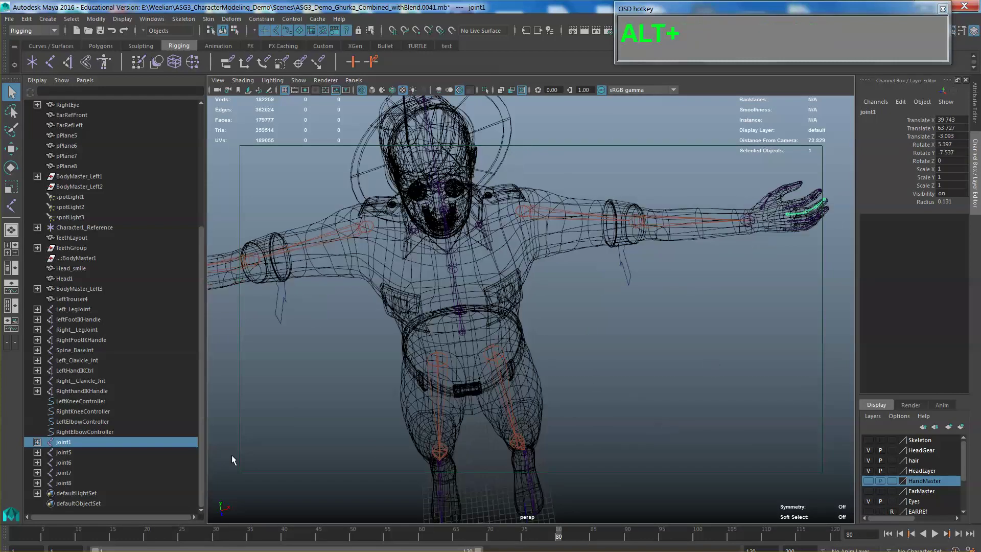
pyautogui.doubleClick(60, 442)
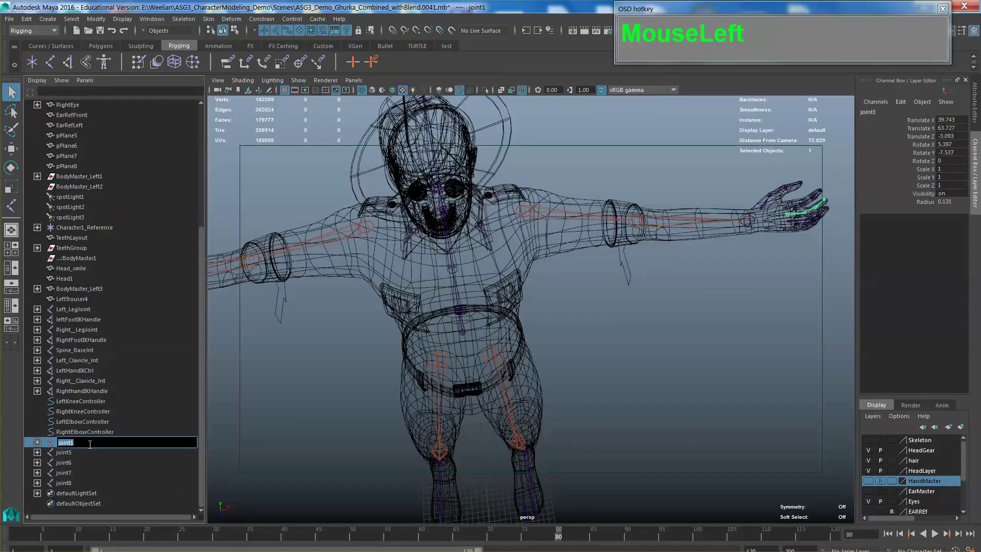
pyautogui.doubleClick(61, 442)
pyautogui.write('Lef')
pyautogui.press('BackSpace')
pyautogui.press('BackSpace')
pyautogui.press('BackSpace')
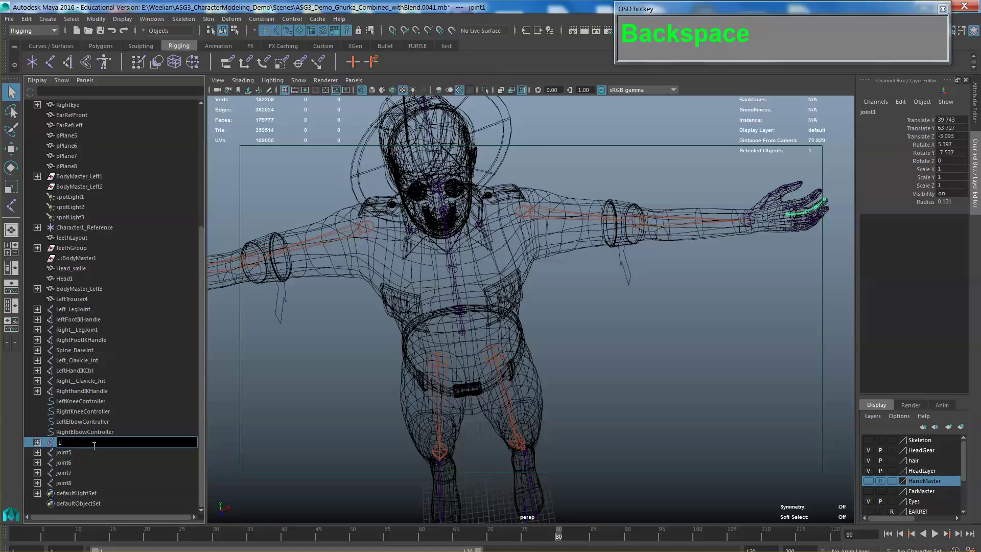
pyautogui.write('Left_M')
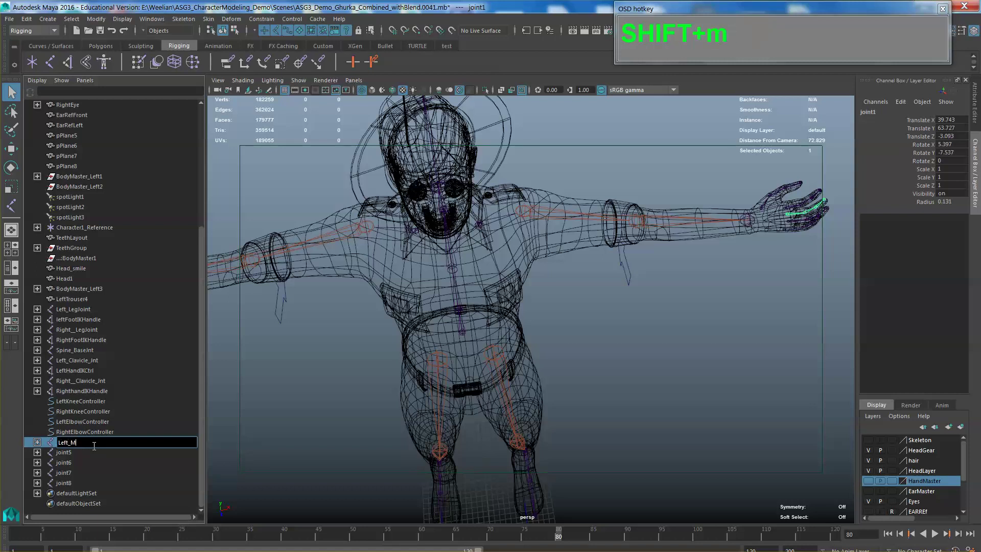
pyautogui.write('idFing')
# - Rename the ring finger's root joint, joint5, as Left_RingFing
pyautogui.click(68, 454)
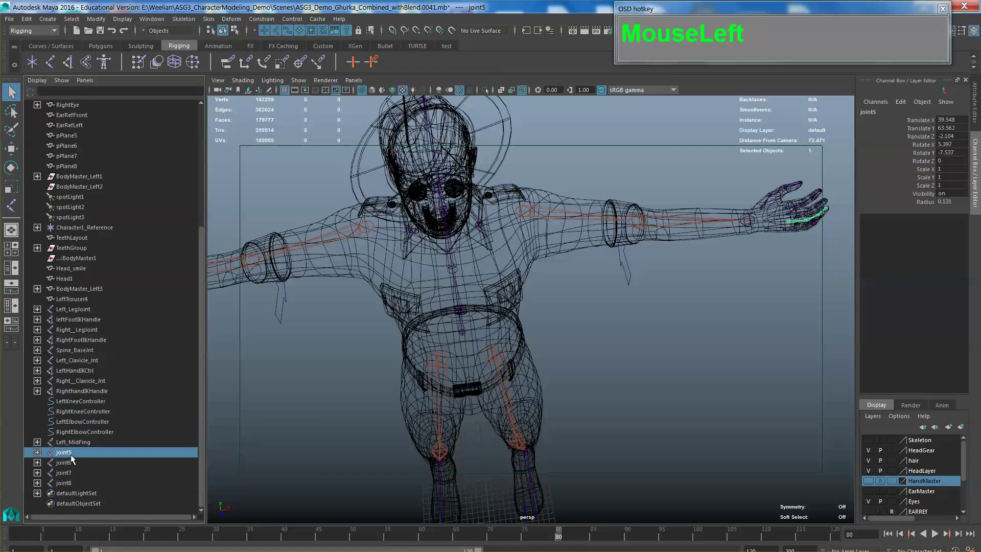
pyautogui.doubleClick(73, 454)
pyautogui.write('Left')
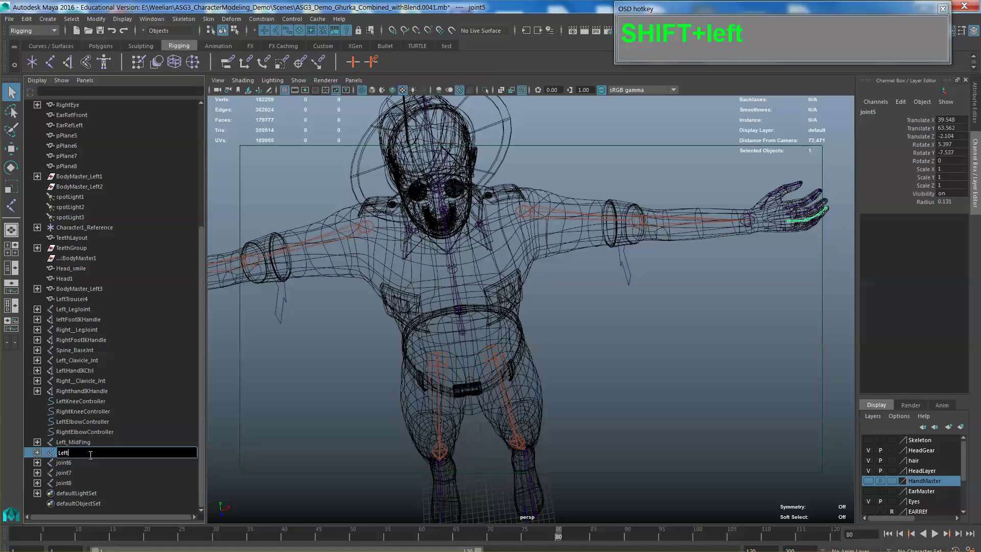
pyautogui.write('_MidFin')
pyautogui.press('BackSpace')
pyautogui.press('BackSpace')
pyautogui.press('BackSpace')
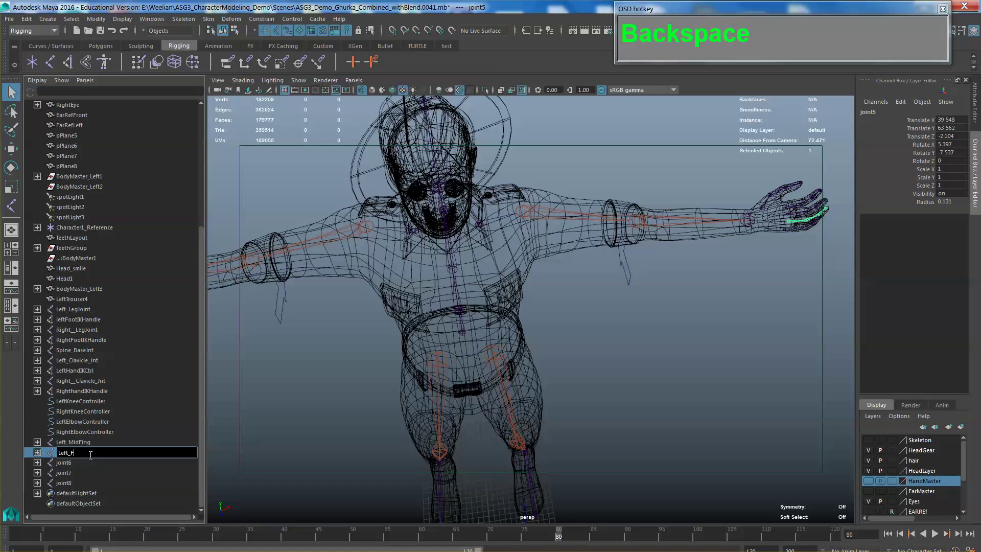
pyautogui.write('Rig')
pyautogui.press('BackSpace')
pyautogui.write('ng_')
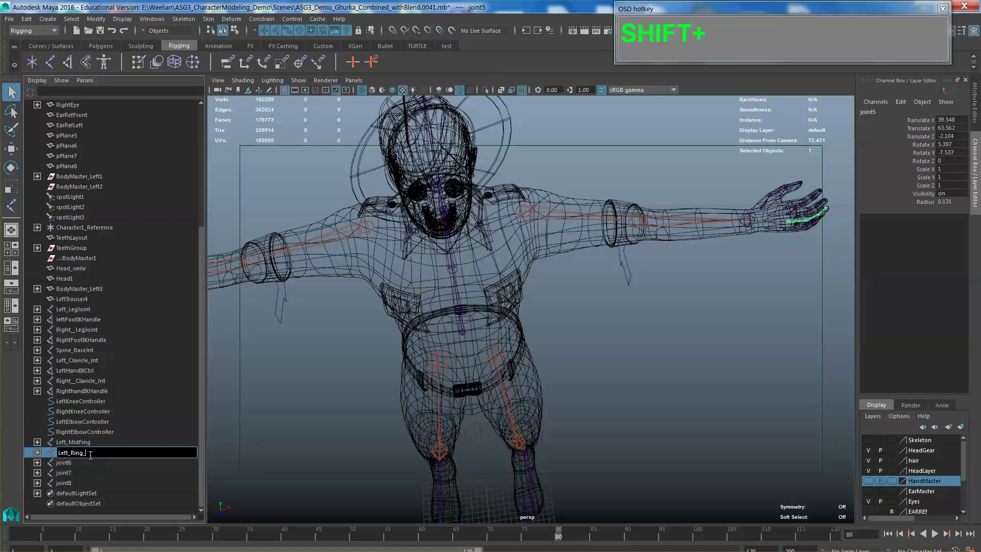
pyautogui.press('BackSpace')
pyautogui.write('Fing')
# - Rename the little finger's root joint, joint6, as Left_PinkyFing
pyautogui.click(74, 462)
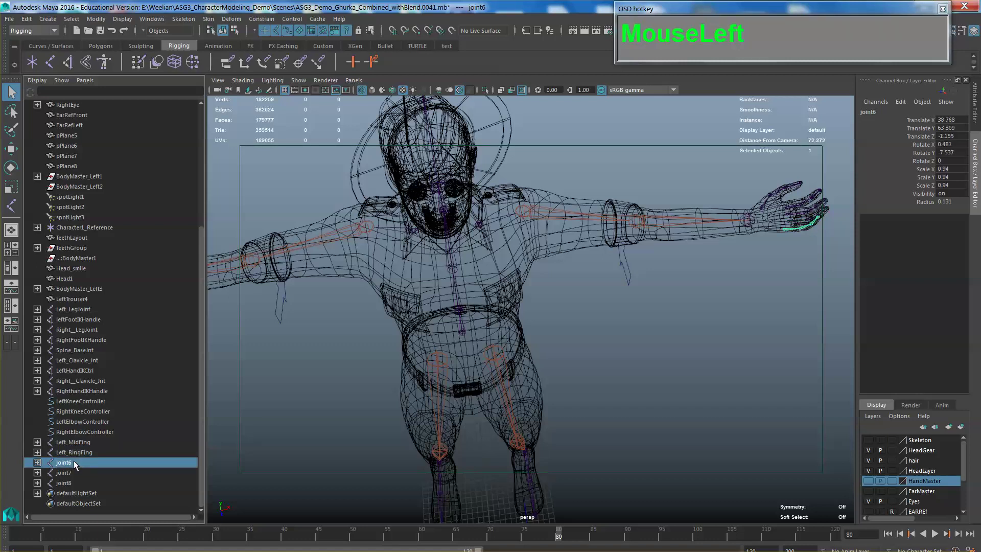
pyautogui.doubleClick(74, 462)
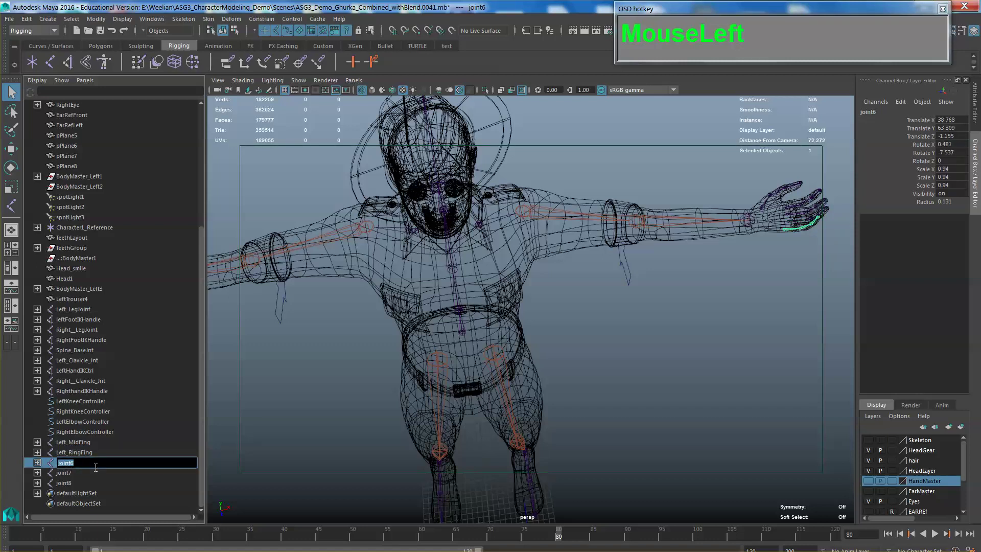
pyautogui.write('Left_')
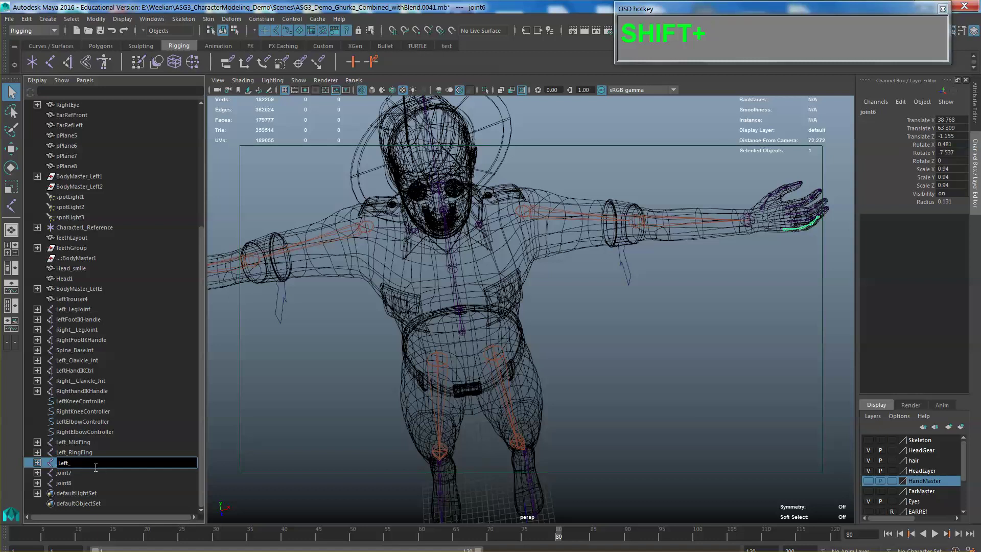
pyautogui.write('PinkyFing')
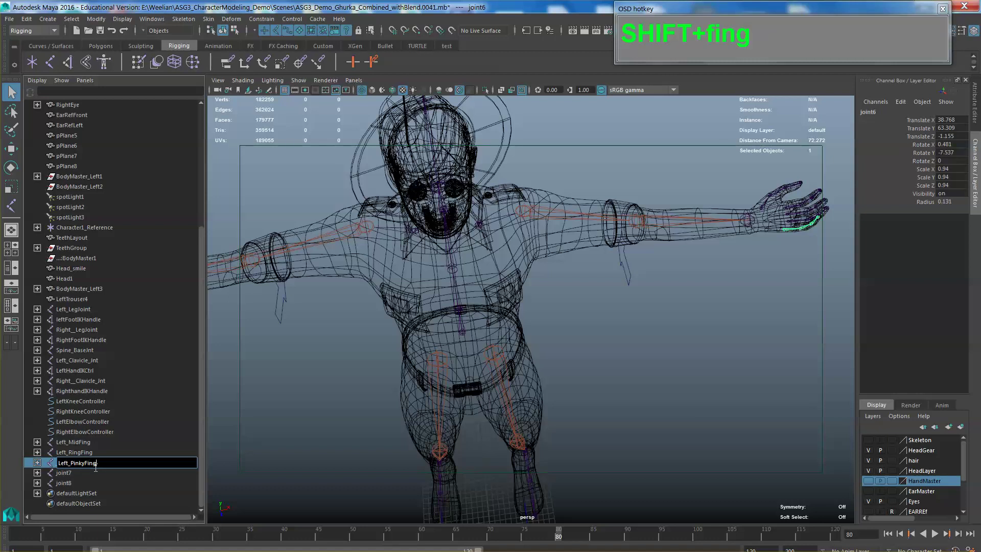
pyautogui.press('Return')
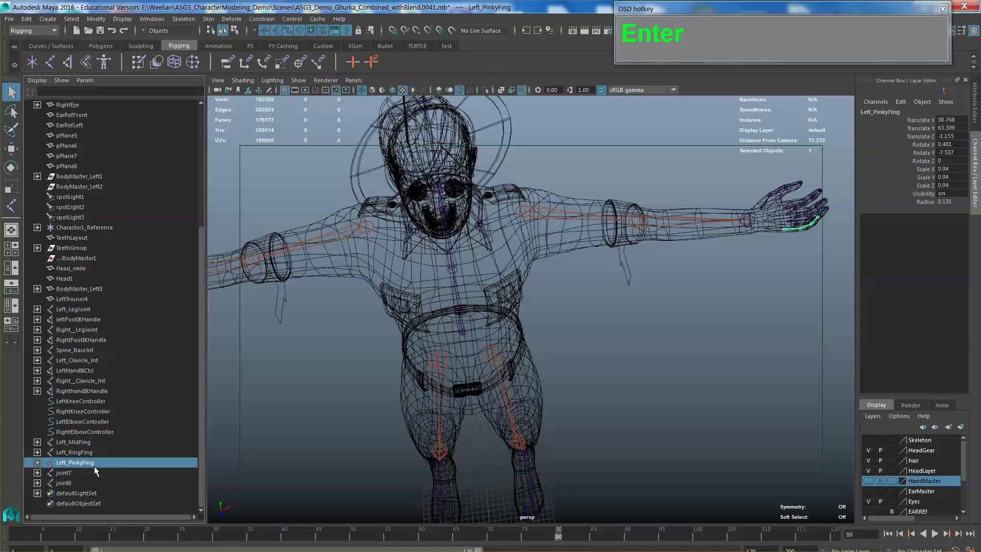
# - Rename the index finger's root joint, joint7, as Left_IndexFing
pyautogui.doubleClick(69, 473)
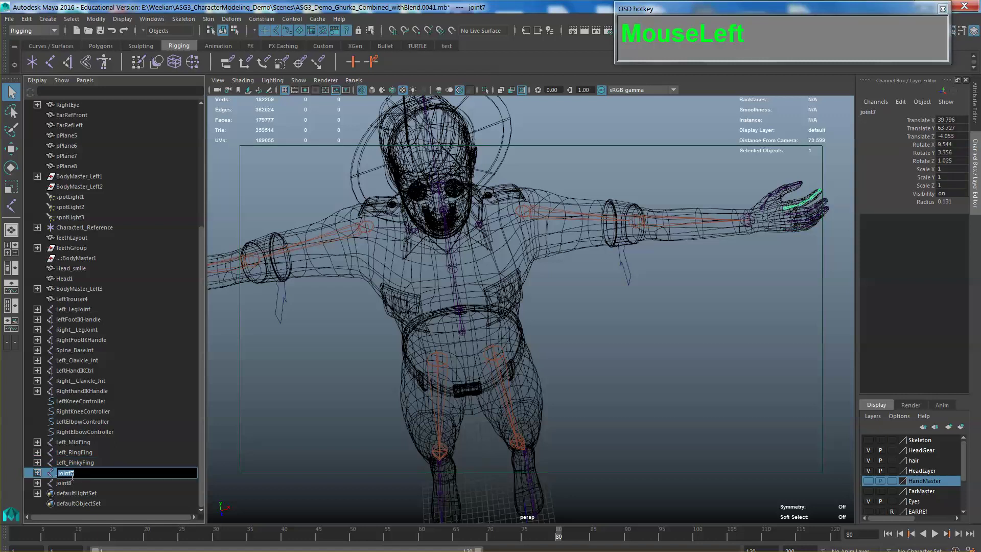
pyautogui.write('Inde')
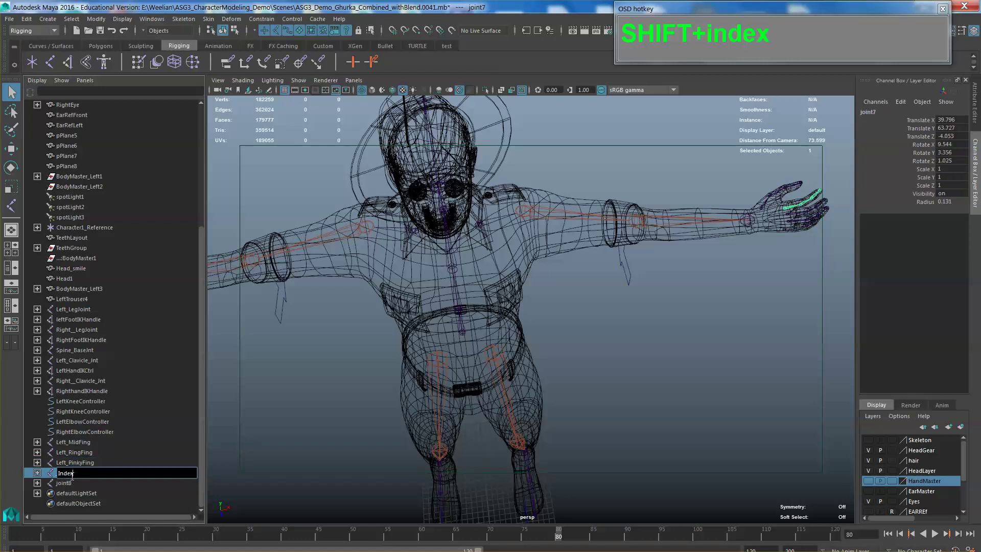
pyautogui.write('x')
pyautogui.press('BackSpace')
pyautogui.write('Left_Index')
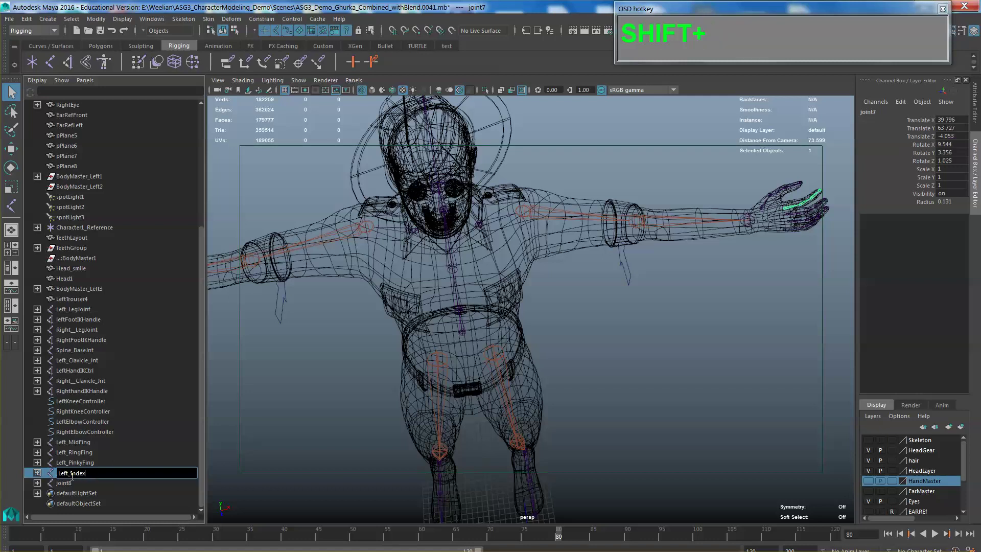
pyautogui.write('Fing')
pyautogui.press('BackSpace')
pyautogui.write('ing')
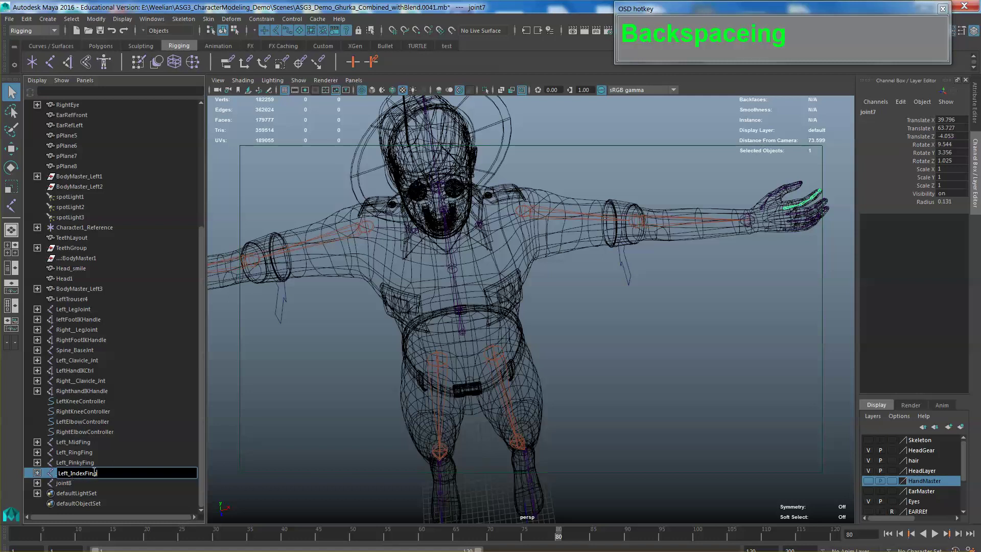
# - Rename the thumb's root joint, joint8, as Left_Thumb
pyautogui.click(56, 482)
pyautogui.doubleClick(105, 484)
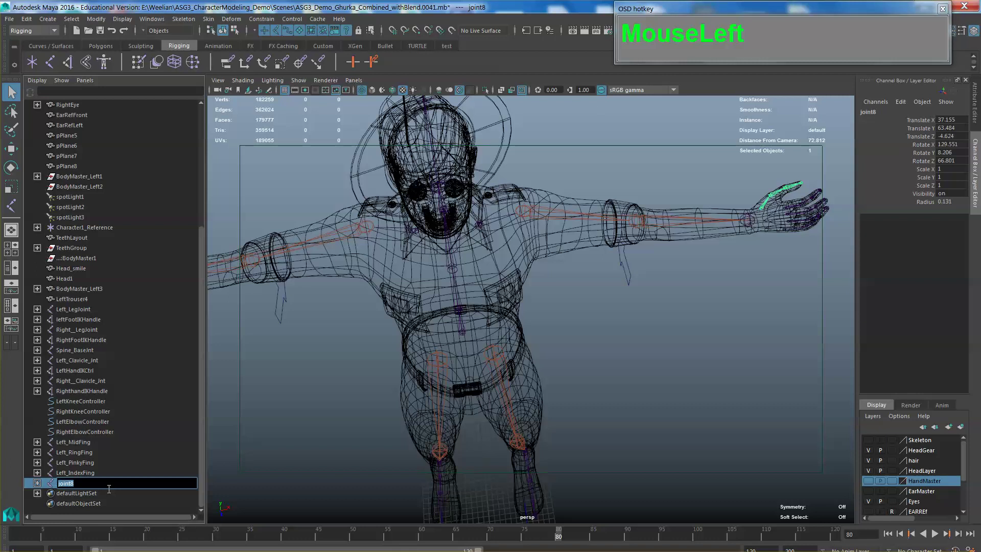
pyautogui.write('Left_Thumb')
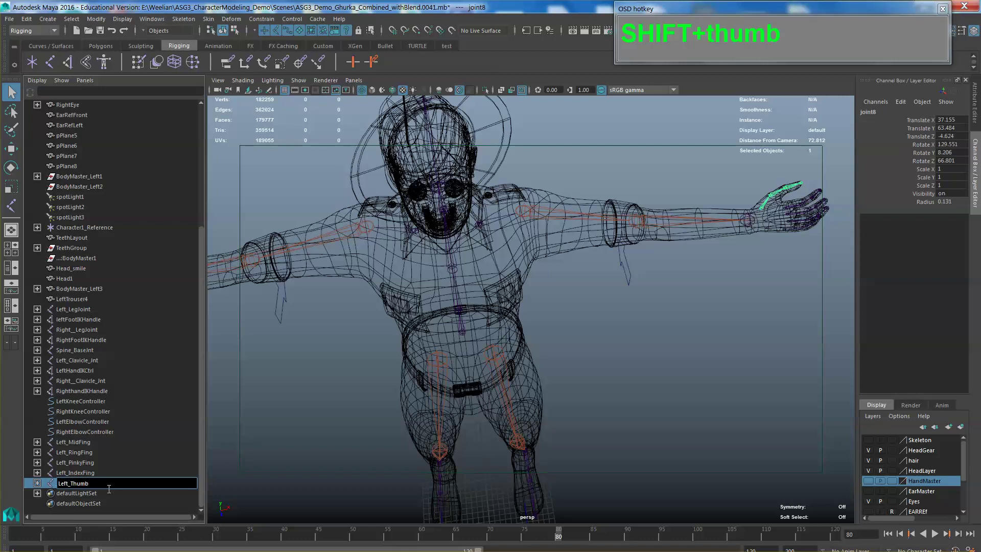
pyautogui.press('Return')
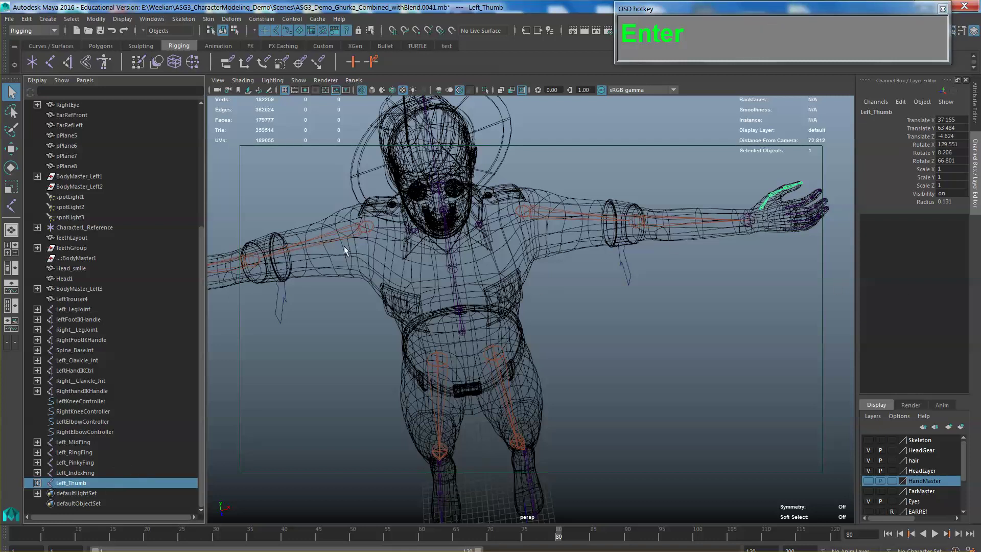
# - Try to mirror the four left finger chains and the thumb chain together with Mirror Joints
pyautogui.click(73, 442)
pyautogui.keyDown('shift'); pyautogui.click(71, 483); pyautogui.keyUp('shift')
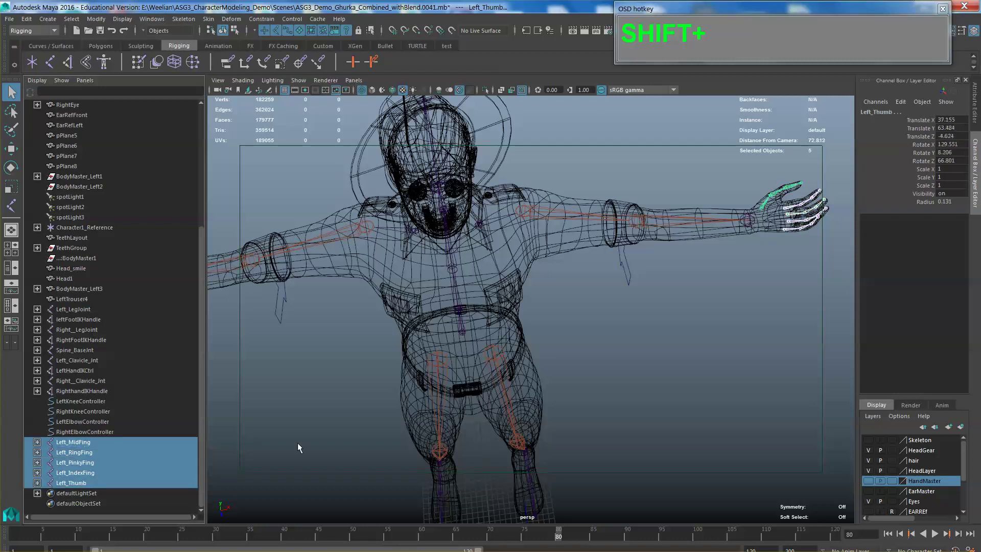
pyautogui.scroll(-5, 477, 241)
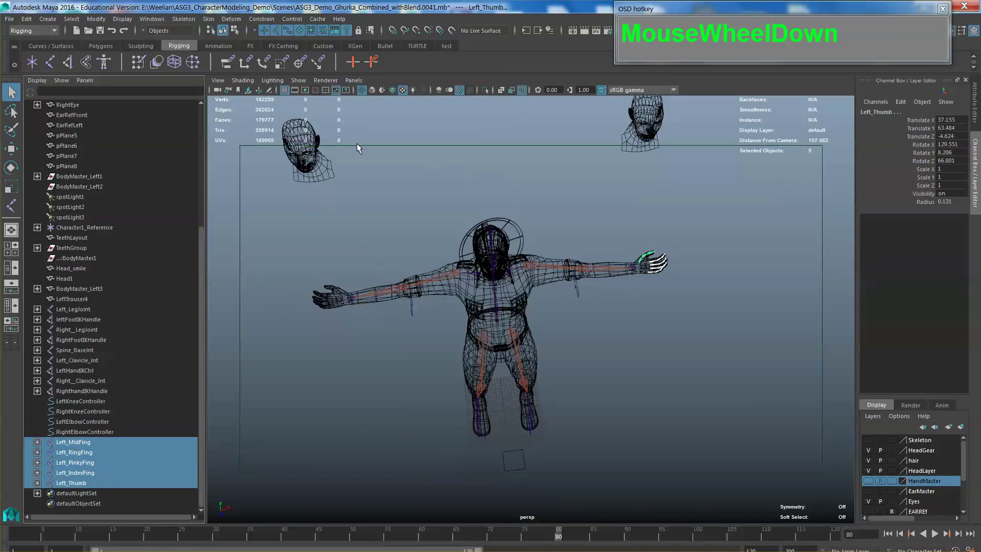
pyautogui.click(183, 18)
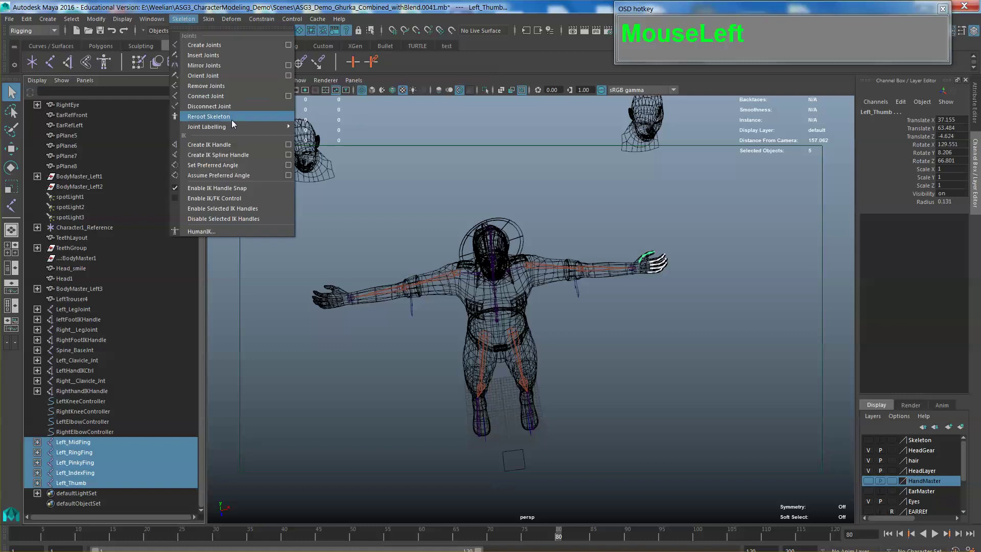
pyautogui.click(207, 66)
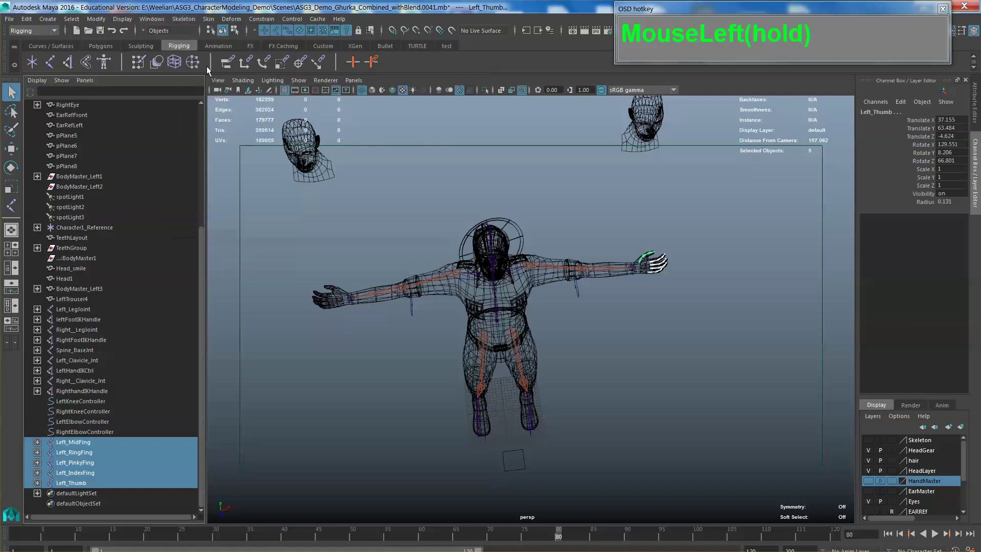
# - Mirror only the Left_Thumb joint chain across to the right hand
pyautogui.keyDown('alt'); pyautogui.moveTo(560, 338); pyautogui.dragTo(645, 342); pyautogui.keyUp('alt')
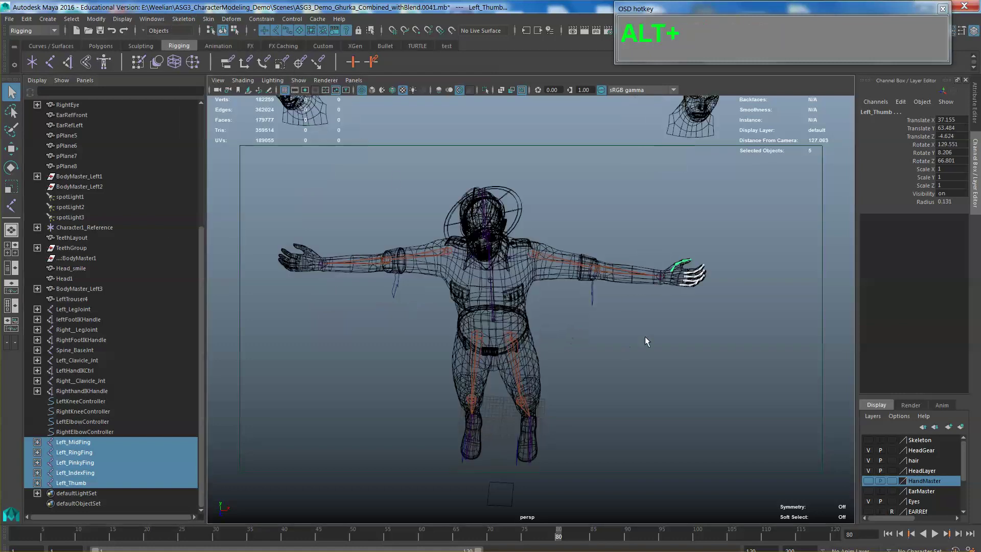
pyautogui.keyDown('alt'); pyautogui.moveTo(645, 337); pyautogui.dragTo(641, 359, button='middle'); pyautogui.keyUp('alt')
pyautogui.click(665, 315)
pyautogui.click(667, 298)
pyautogui.click(671, 300)
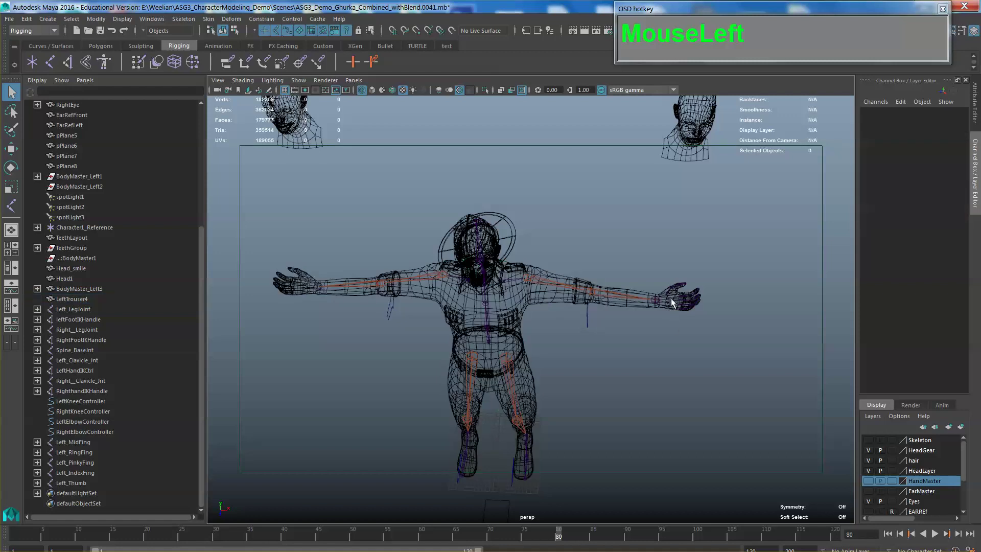
pyautogui.click(663, 299)
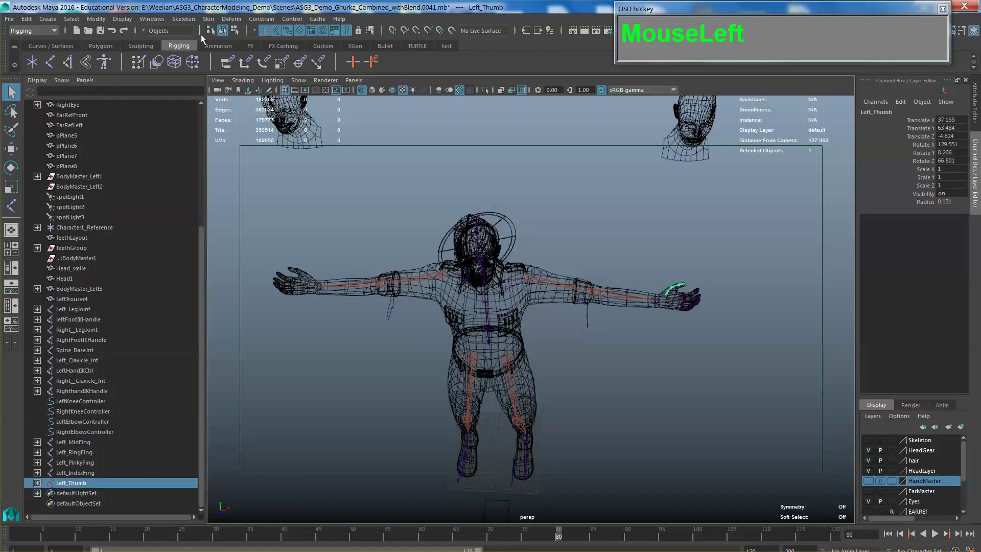
pyautogui.click(183, 19)
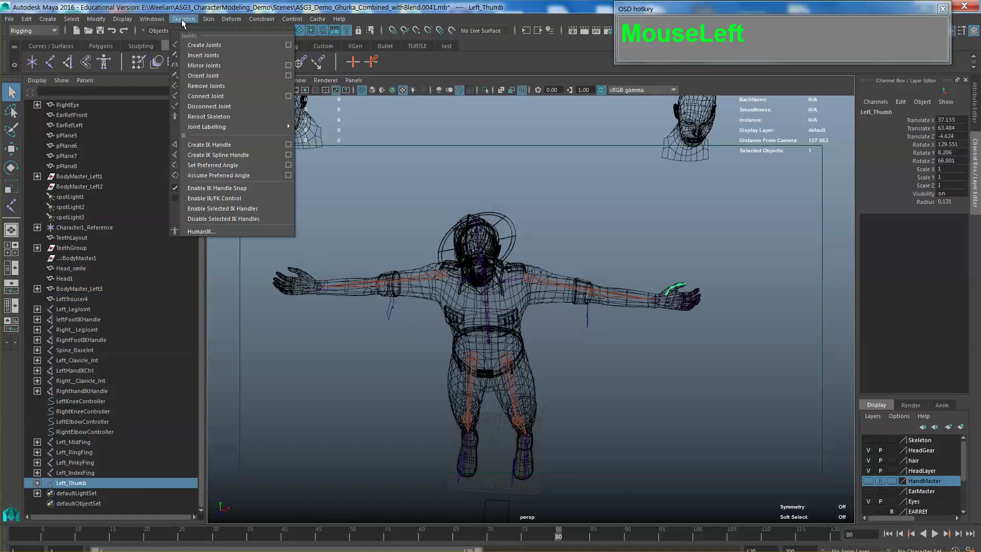
pyautogui.click(204, 66)
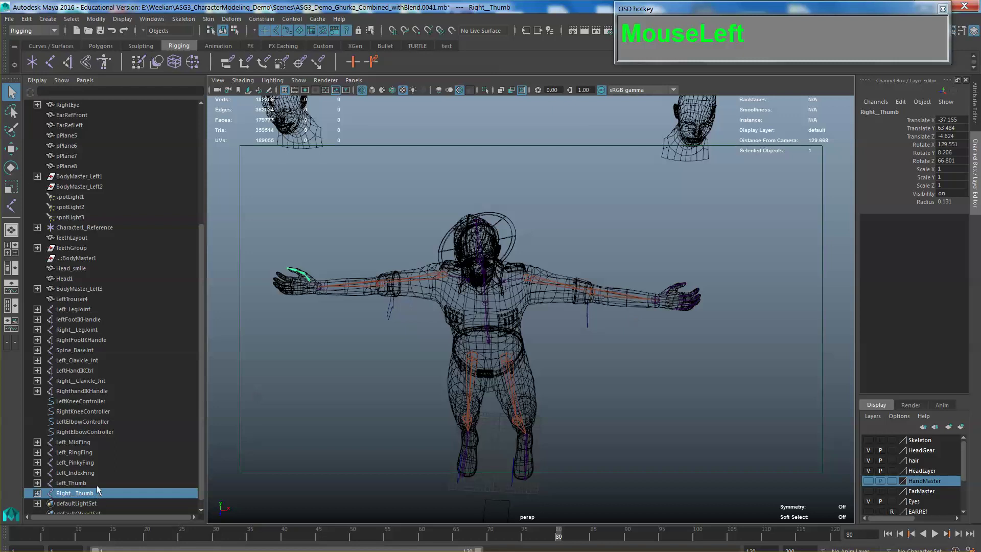
# - Mirror the left middle, ring, pinky and index finger chains to the right hand one at a time
pyautogui.click(82, 442)
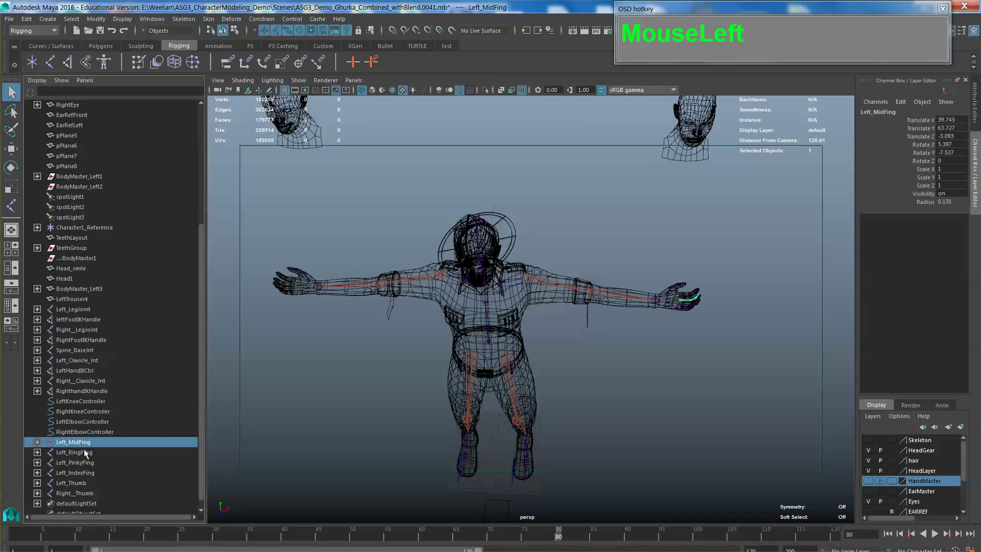
pyautogui.press('g')
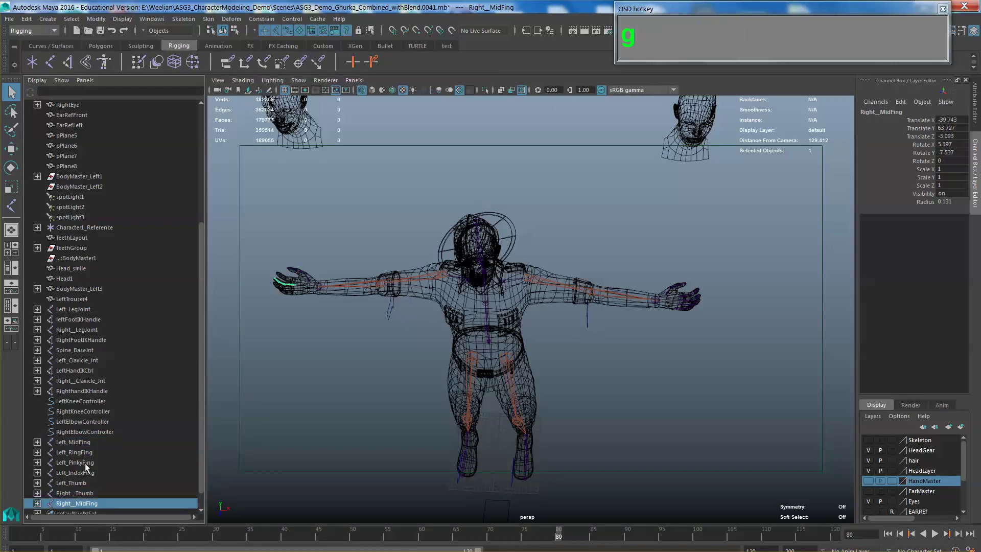
pyautogui.click(84, 452)
pyautogui.press('g')
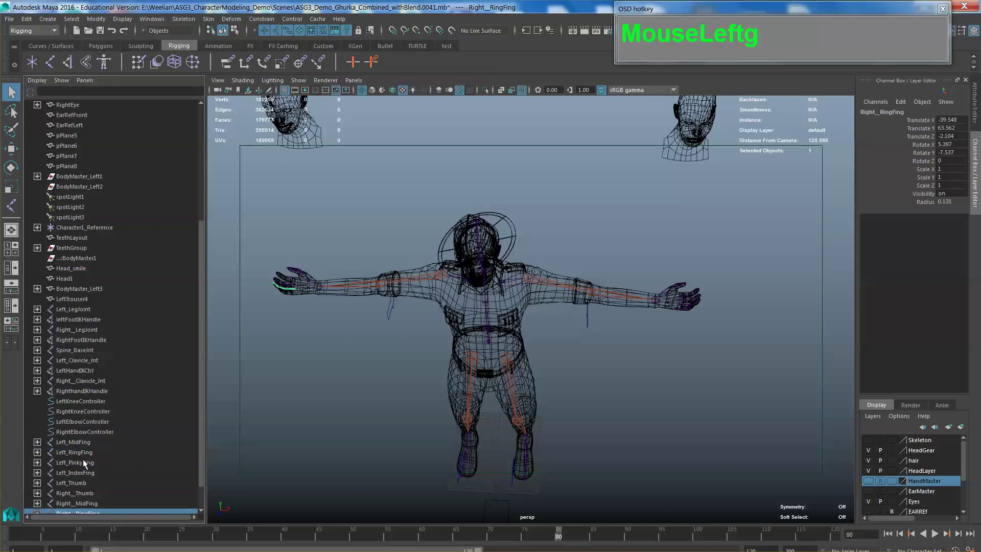
pyautogui.click(83, 461)
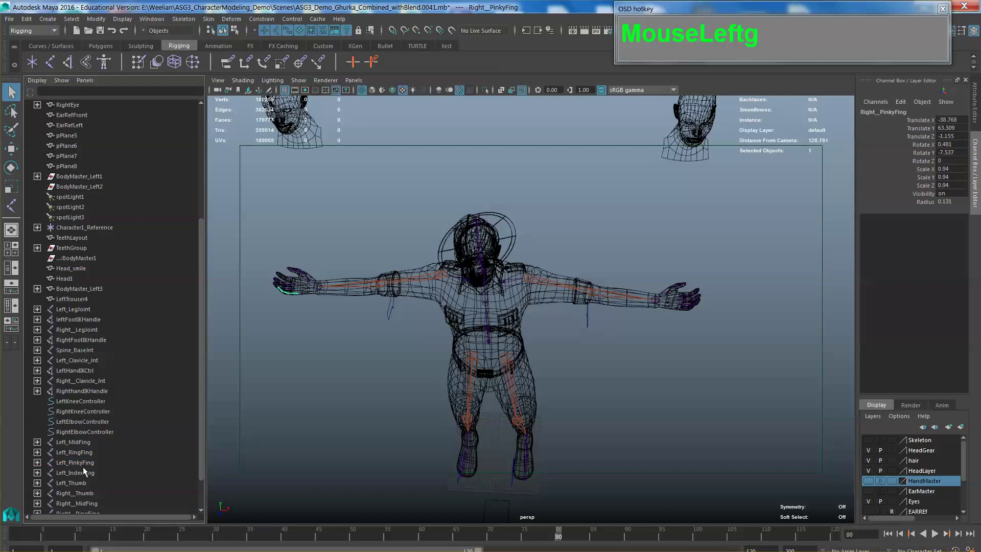
pyautogui.click(82, 471)
pyautogui.press('g')
# - Examine how the mirrored thumb and finger joint chains sit inside the right hand mesh
pyautogui.scroll(6, 267, 418)
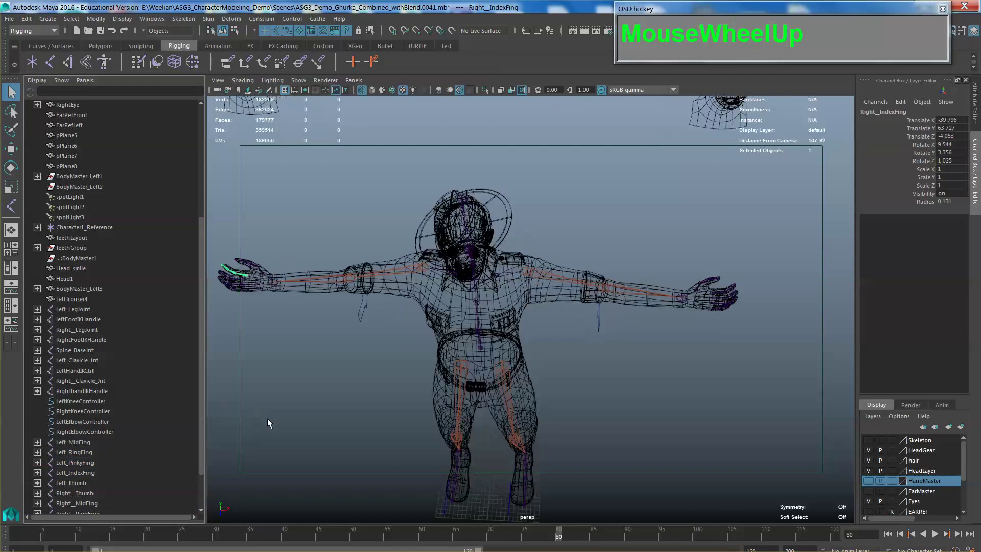
pyautogui.keyDown('alt'); pyautogui.moveTo(415, 476); pyautogui.dragTo(515, 386, button='middle'); pyautogui.keyUp('alt')
pyautogui.keyDown('alt'); pyautogui.moveTo(515, 381); pyautogui.dragTo(457, 328); pyautogui.keyUp('alt')
pyautogui.scroll(3, 442, 403)
pyautogui.click(442, 400)
pyautogui.click(378, 332)
pyautogui.click(367, 345)
pyautogui.click(358, 358)
pyautogui.click(362, 378)
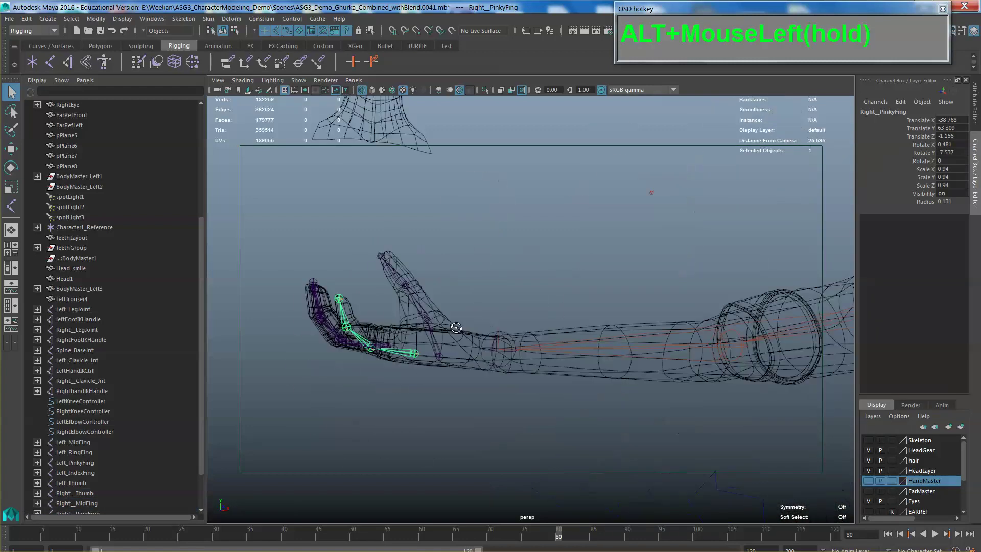
pyautogui.scroll(-8, 464, 352)
pyautogui.keyDown('alt'); pyautogui.moveTo(547, 397); pyautogui.dragTo(380, 340, button='middle'); pyautogui.keyUp('alt')
pyautogui.scroll(-4, 403, 348)
pyautogui.keyDown('alt'); pyautogui.moveTo(405, 353); pyautogui.dragTo(345, 280); pyautogui.keyUp('alt')
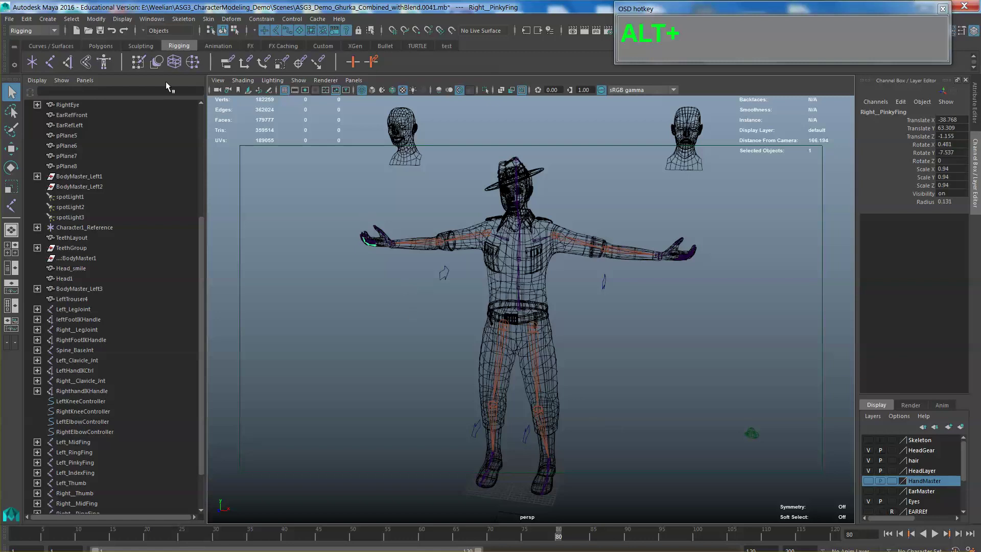
# - Save the scene as a new file named ASG3_Demo_Ghurka_Combined_withBlend.0041_rigging.mb
pyautogui.click(10, 19)
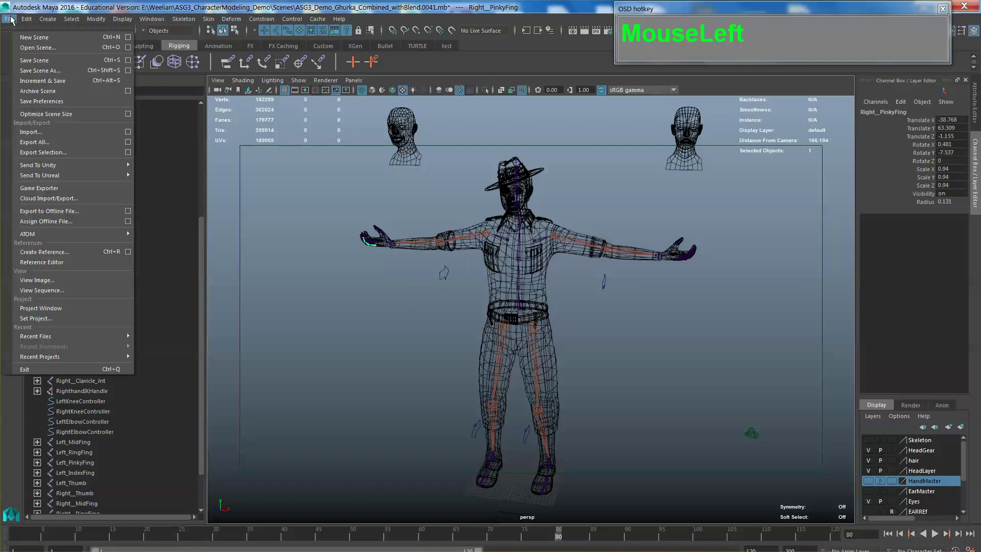
pyautogui.click(36, 71)
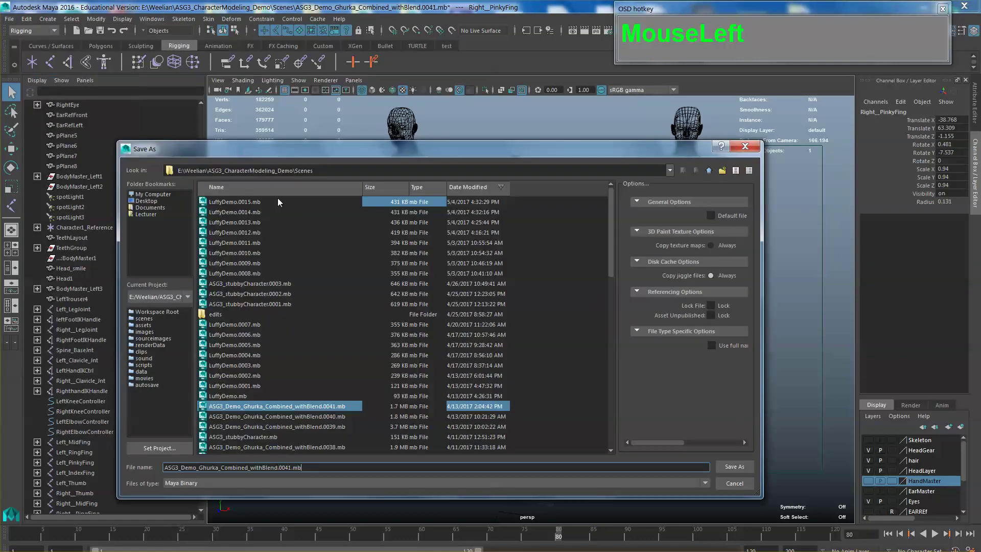
pyautogui.click(293, 467)
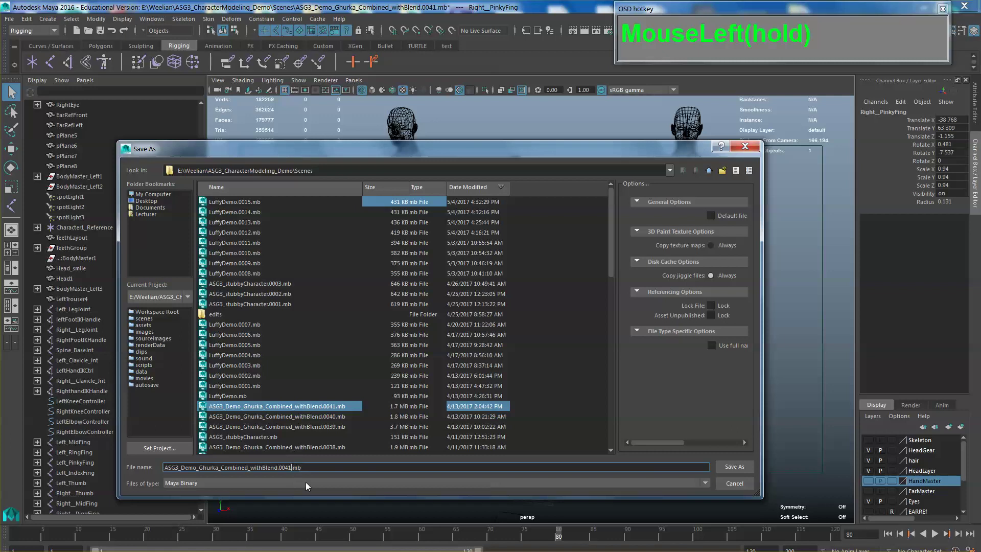
pyautogui.write('_rigging')
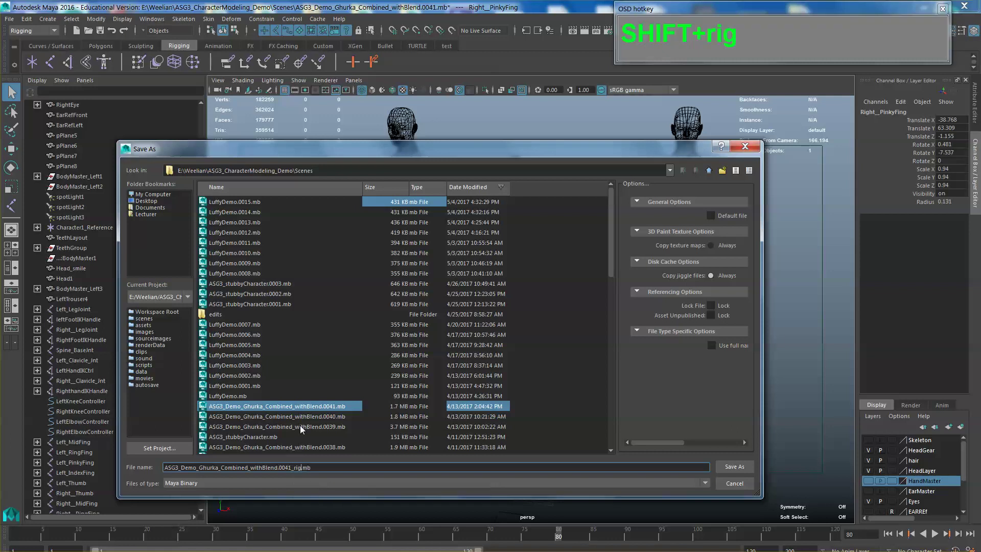
pyautogui.click(734, 468)
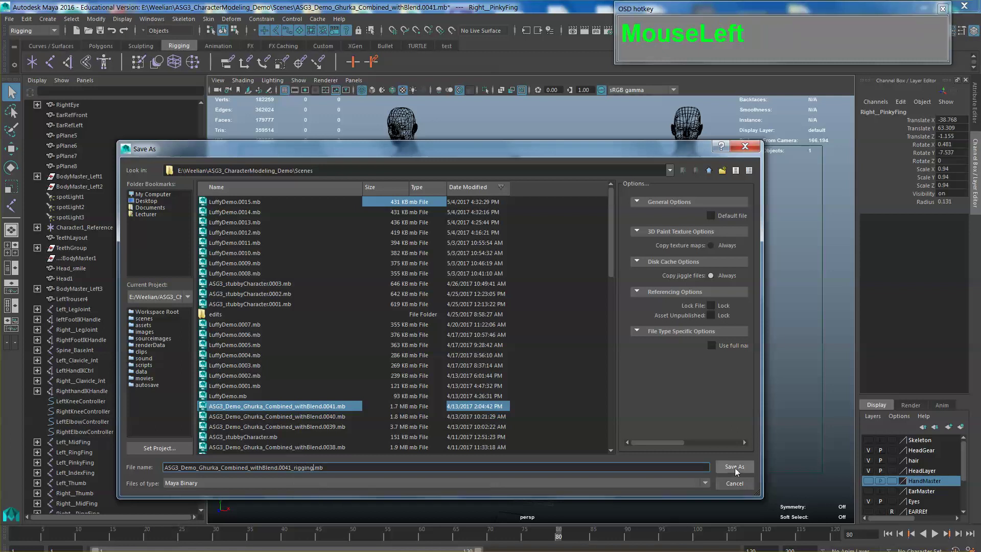
# - Parent the left thumb, index, middle, ring and pinky finger joint chains to the left wrist joint
pyautogui.keyDown('alt'); pyautogui.moveTo(626, 324); pyautogui.dragTo(607, 332); pyautogui.keyUp('alt')
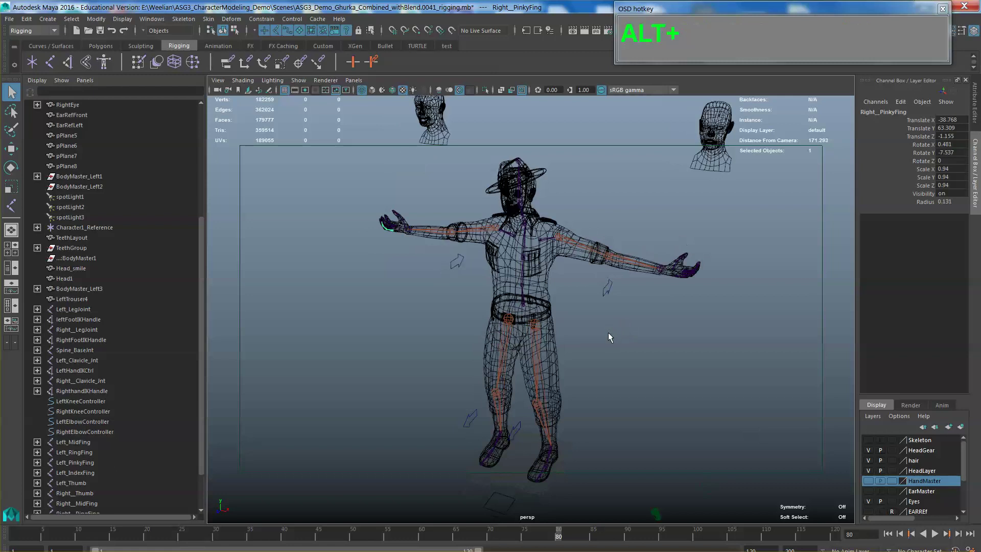
pyautogui.keyDown('alt'); pyautogui.moveTo(608, 332); pyautogui.dragTo(606, 335, button='middle'); pyautogui.keyUp('alt')
pyautogui.keyDown('alt'); pyautogui.moveTo(605, 335); pyautogui.dragTo(673, 340); pyautogui.keyUp('alt')
pyautogui.keyDown('alt'); pyautogui.moveTo(672, 345); pyautogui.dragTo(536, 400, button='middle'); pyautogui.keyUp('alt')
pyautogui.keyDown('alt'); pyautogui.scroll(3, 637, 346); pyautogui.keyUp('alt')
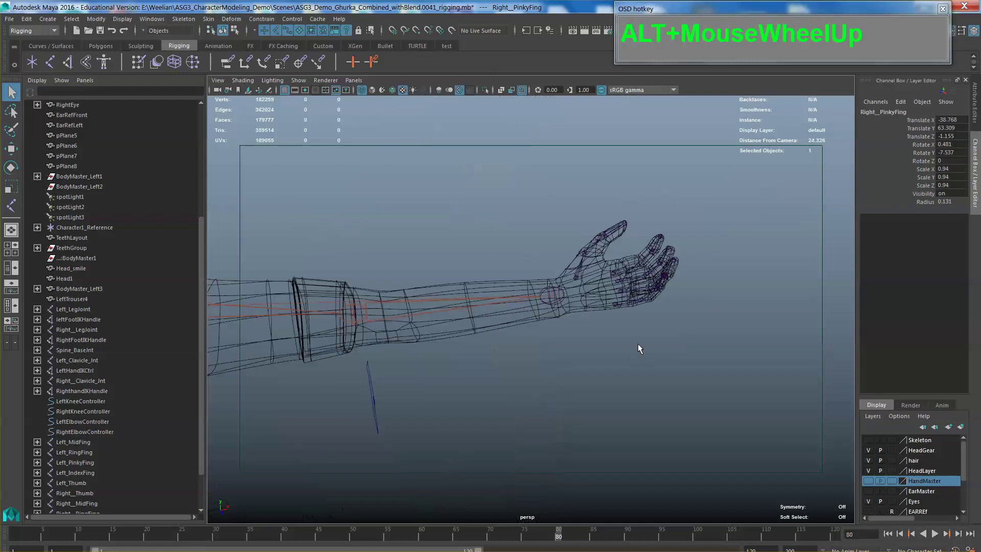
pyautogui.keyDown('alt'); pyautogui.moveTo(637, 346); pyautogui.dragTo(626, 306, button='middle'); pyautogui.keyUp('alt')
pyautogui.scroll(3, 587, 278)
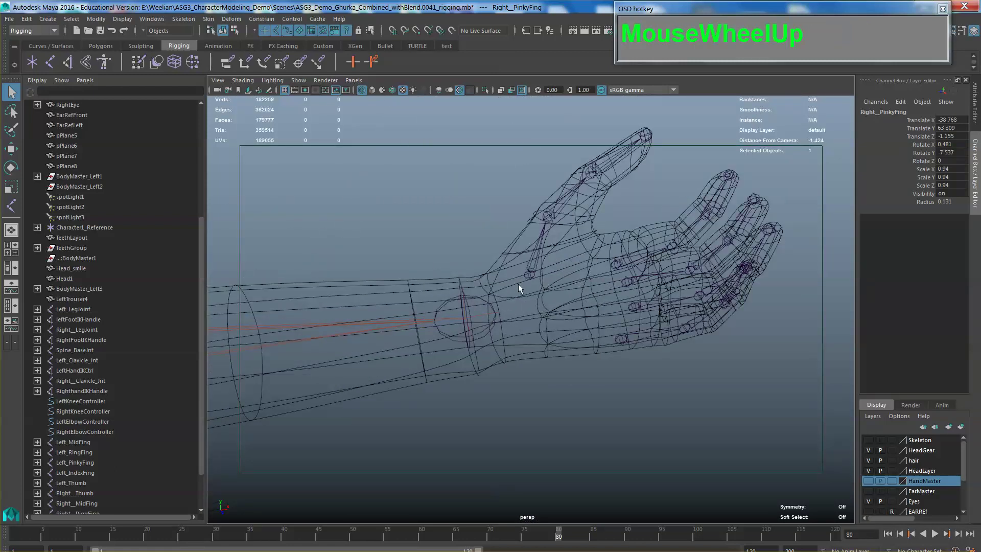
pyautogui.keyDown('alt'); pyautogui.moveTo(518, 287); pyautogui.dragTo(506, 311); pyautogui.keyUp('alt')
pyautogui.click(558, 275)
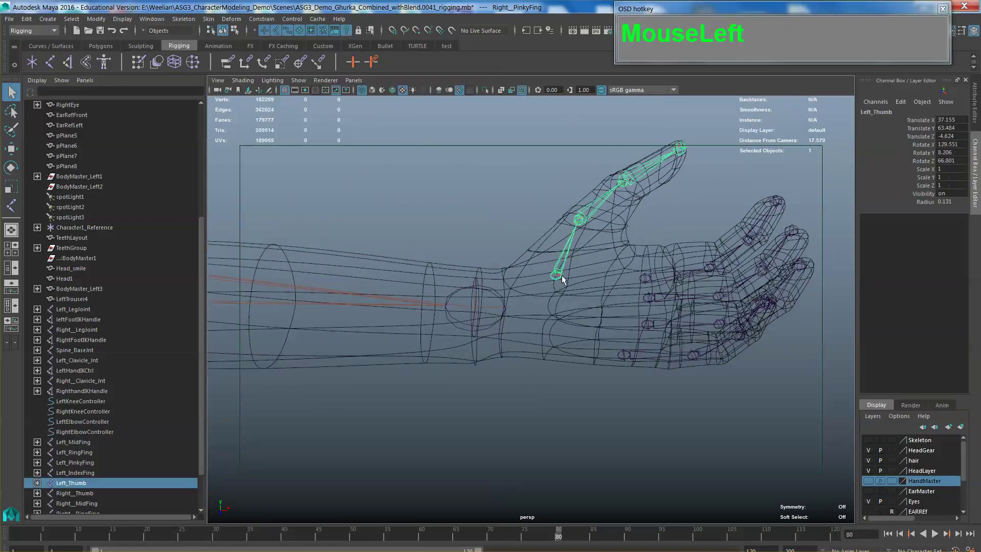
pyautogui.keyDown('shift'); pyautogui.click(646, 277); pyautogui.keyUp('shift')
pyautogui.keyDown('shift'); pyautogui.click(649, 297); pyautogui.keyUp('shift')
pyautogui.keyDown('shift'); pyautogui.click(646, 326); pyautogui.keyUp('shift')
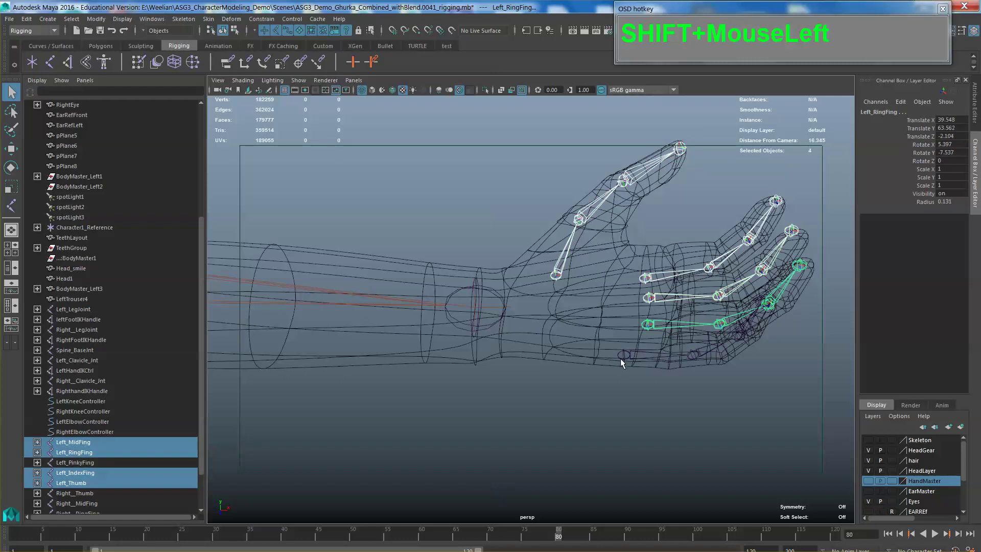
pyautogui.keyDown('shift'); pyautogui.click(623, 356); pyautogui.keyUp('shift')
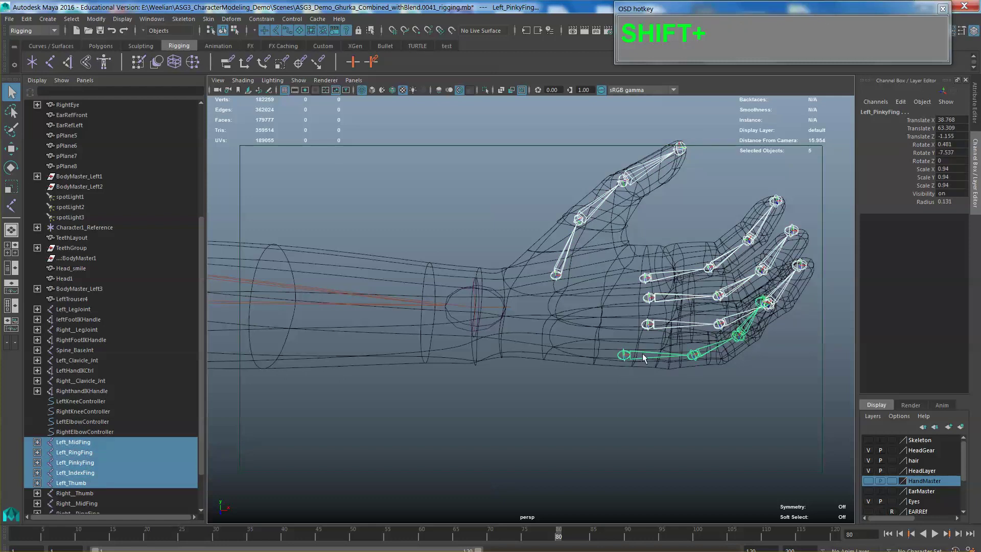
pyautogui.keyDown('shift'); pyautogui.click(495, 292); pyautogui.keyUp('shift')
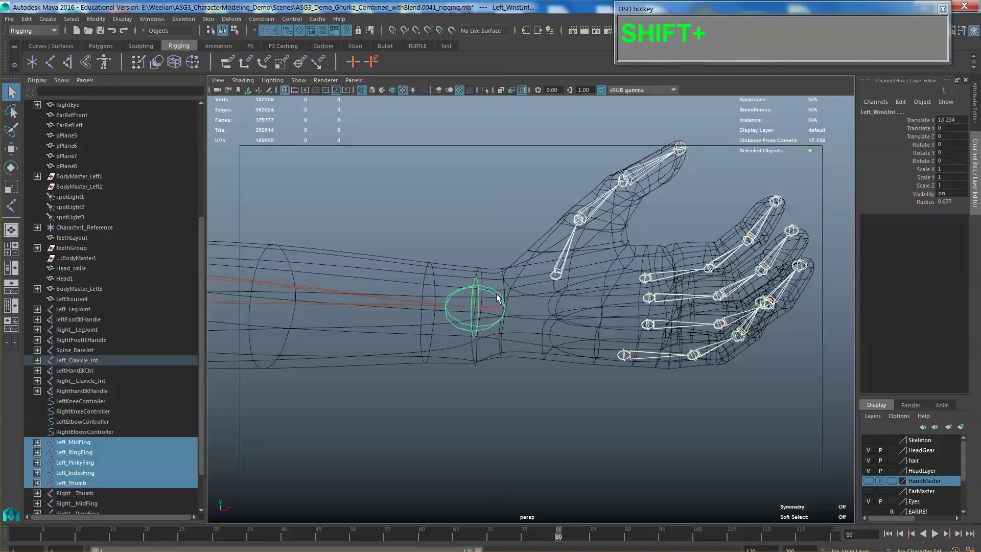
pyautogui.hotkey('shift', 'p')
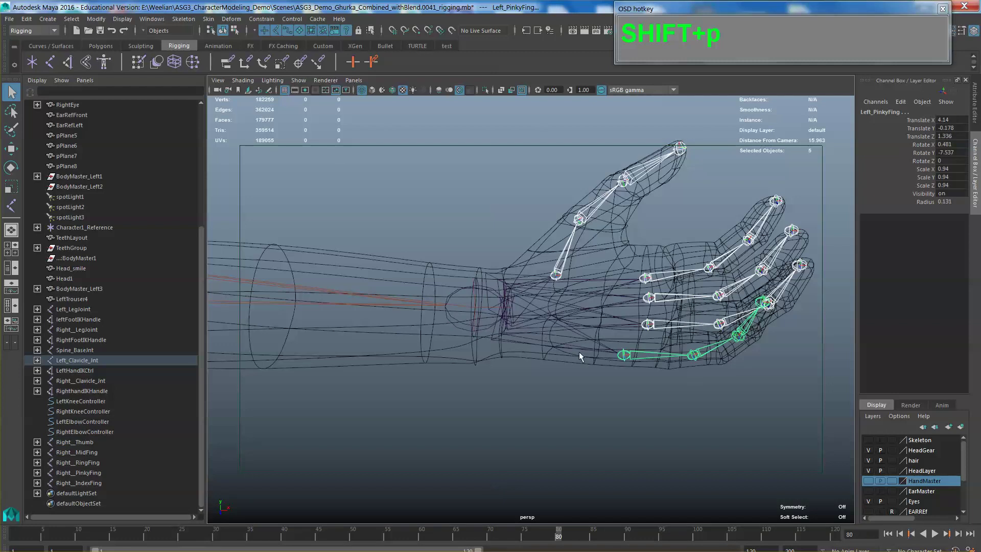
# - Parent the right thumb, index, middle, ring and pinky finger joint chains to the right wrist joint
pyautogui.scroll(-3, 587, 355)
pyautogui.keyDown('alt'); pyautogui.moveTo(587, 354); pyautogui.dragTo(629, 361, button='middle'); pyautogui.keyUp('alt')
pyautogui.scroll(3, 630, 361)
pyautogui.click(487, 349)
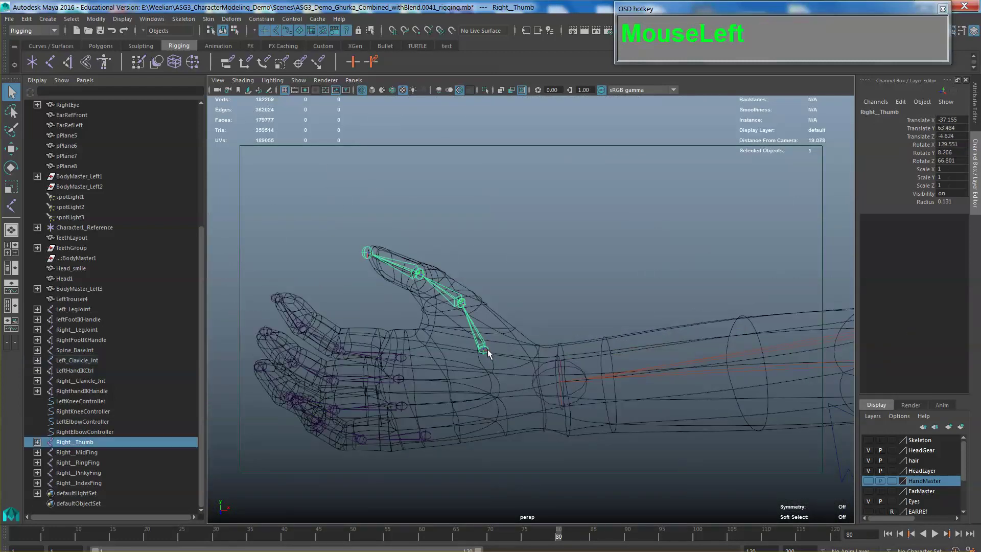
pyautogui.keyDown('shift'); pyautogui.click(401, 357); pyautogui.keyUp('shift')
pyautogui.keyDown('shift'); pyautogui.click(399, 379); pyautogui.keyUp('shift')
pyautogui.keyDown('shift'); pyautogui.click(402, 404); pyautogui.keyUp('shift')
pyautogui.keyDown('shift'); pyautogui.click(430, 440); pyautogui.keyUp('shift')
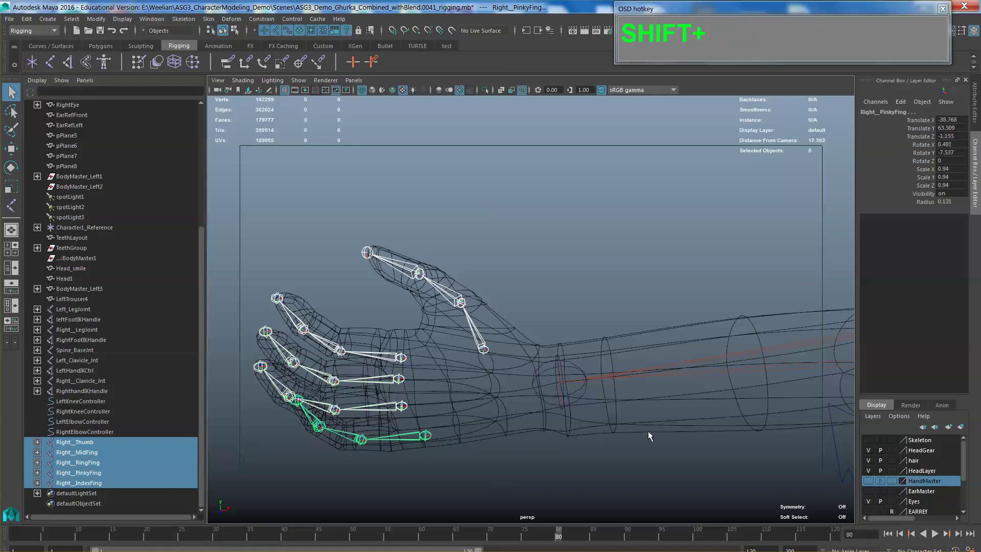
pyautogui.keyDown('shift'); pyautogui.click(576, 368); pyautogui.keyUp('shift')
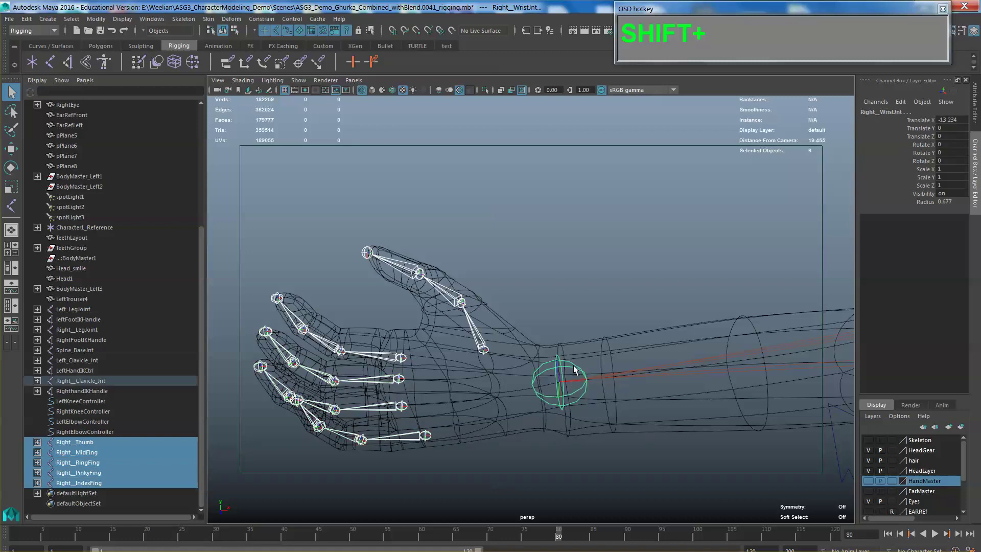
pyautogui.keyDown('shift'); pyautogui.click(573, 365); pyautogui.keyUp('shift')
pyautogui.scroll(-8, 577, 359)
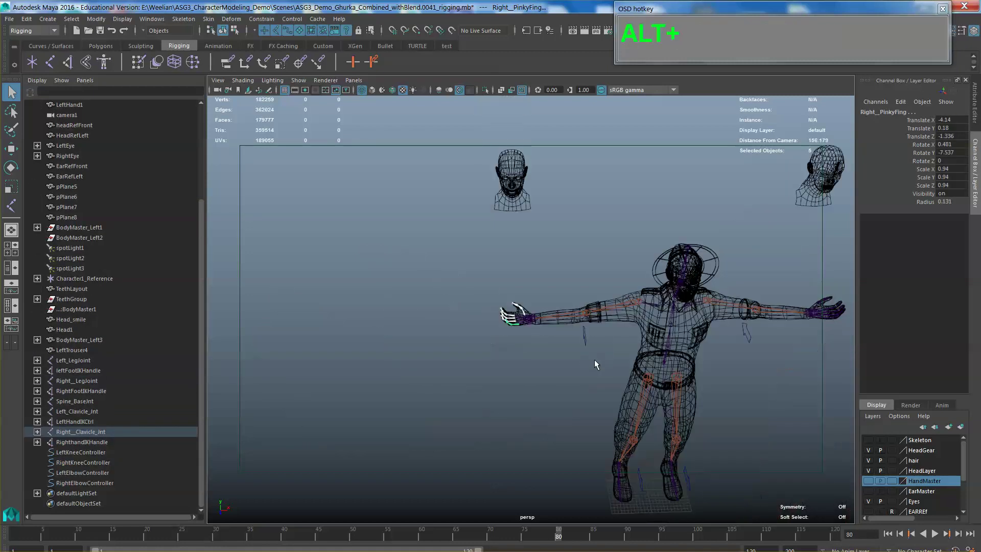
# - Test the left arm by moving the LeftHandIKCtrl handle, and restore its original position
pyautogui.keyDown('alt'); pyautogui.moveTo(594, 360); pyautogui.dragTo(447, 350, button='middle'); pyautogui.keyUp('alt')
pyautogui.scroll(5, 594, 369)
pyautogui.keyDown('alt'); pyautogui.moveTo(594, 369); pyautogui.dragTo(715, 353); pyautogui.keyUp('alt')
pyautogui.keyDown('alt'); pyautogui.moveTo(715, 353); pyautogui.dragTo(635, 357, button='middle'); pyautogui.keyUp('alt')
pyautogui.scroll(3, 635, 358)
pyautogui.keyDown('alt'); pyautogui.moveTo(635, 357); pyautogui.dragTo(681, 367); pyautogui.keyUp('alt')
pyautogui.keyDown('alt'); pyautogui.moveTo(680, 367); pyautogui.dragTo(595, 363, button='middle'); pyautogui.keyUp('alt')
pyautogui.keyDown('alt'); pyautogui.moveTo(595, 362); pyautogui.dragTo(617, 357); pyautogui.keyUp('alt')
pyautogui.scroll(3, 617, 358)
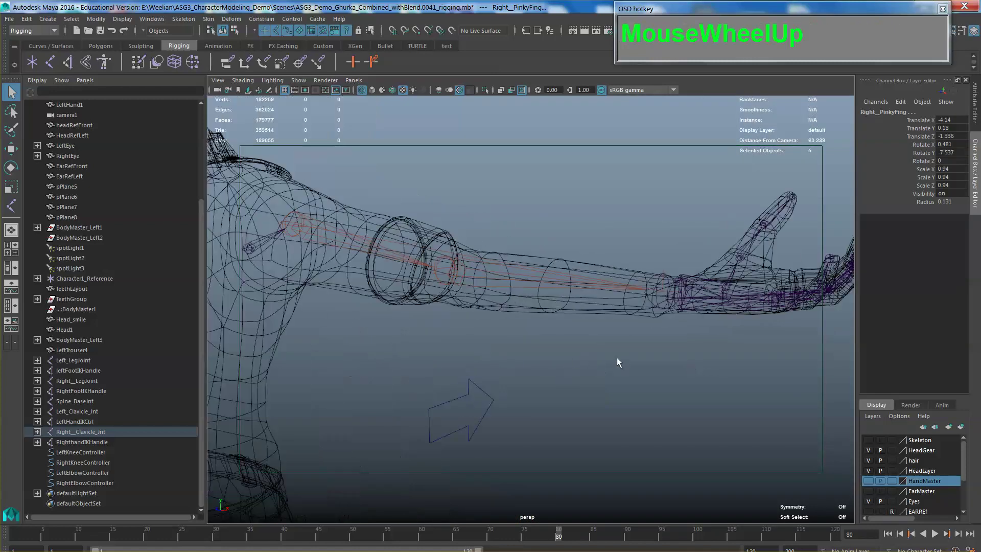
pyautogui.scroll(3, 617, 357)
pyautogui.keyDown('alt'); pyautogui.moveTo(617, 357); pyautogui.dragTo(526, 382, button='middle'); pyautogui.keyUp('alt')
pyautogui.click(601, 291)
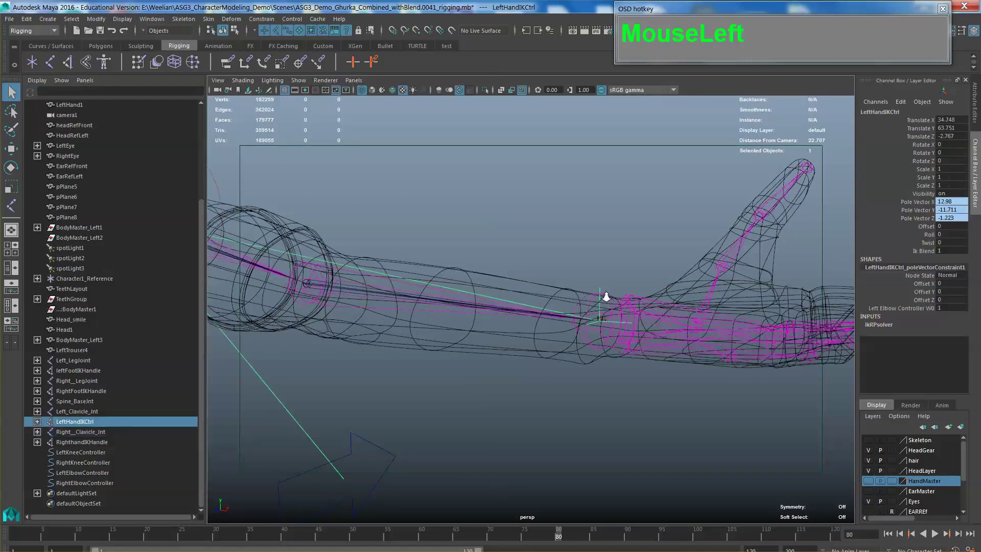
pyautogui.keyDown('alt'); pyautogui.scroll(-3, 604, 296); pyautogui.keyUp('alt')
pyautogui.keyDown('alt'); pyautogui.moveTo(572, 320); pyautogui.dragTo(595, 322); pyautogui.keyUp('alt')
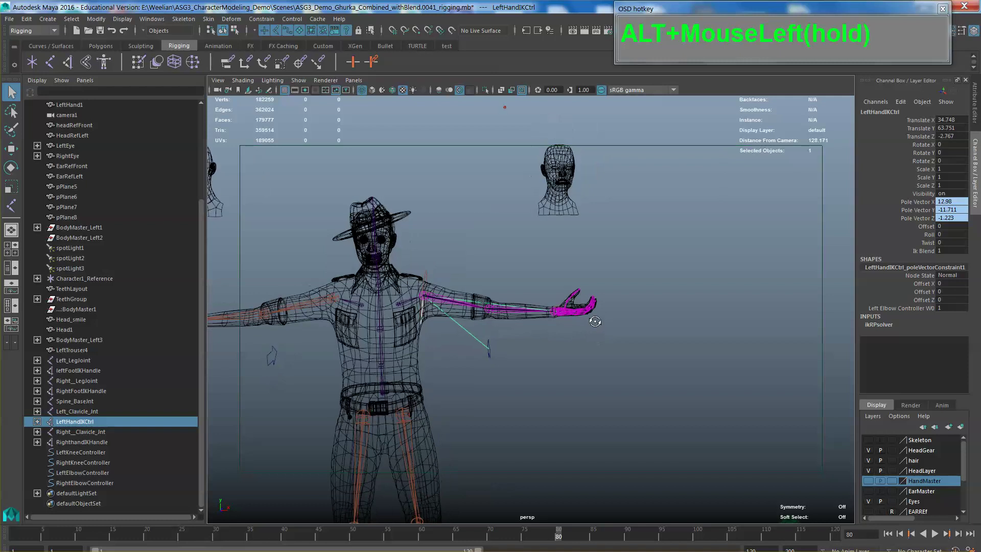
pyautogui.press('e')
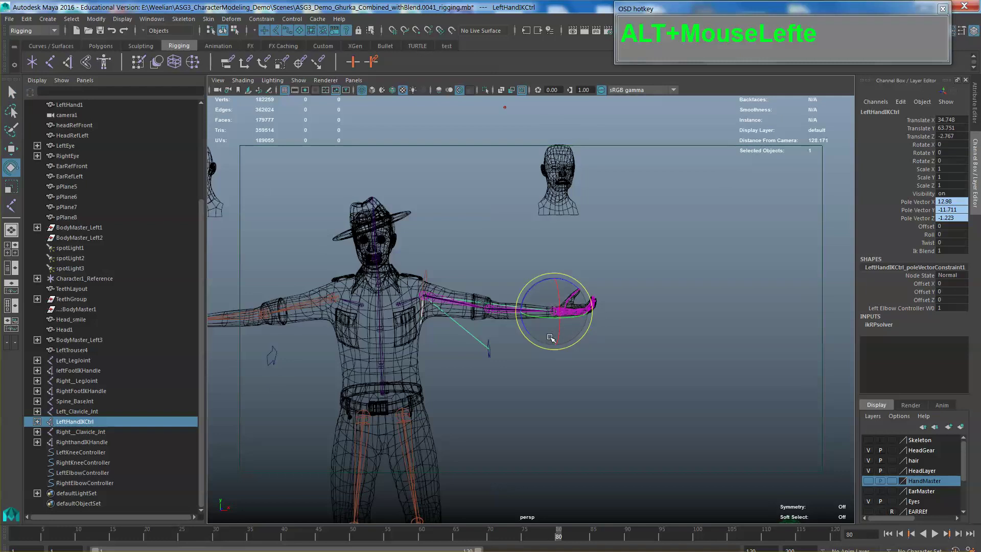
pyautogui.press('w')
pyautogui.keyDown('alt'); pyautogui.moveTo(560, 326); pyautogui.dragTo(560, 313); pyautogui.keyUp('alt')
pyautogui.moveTo(580, 280)
pyautogui.mouseDown()
pyautogui.moveTo(538, 261)
pyautogui.moveTo(519, 273)
pyautogui.moveTo(614, 288)
pyautogui.moveTo(526, 290)
pyautogui.moveTo(532, 280)
pyautogui.moveTo(579, 287)
pyautogui.mouseUp()
pyautogui.scroll(-3, 554, 340)
pyautogui.keyDown('alt'); pyautogui.moveTo(550, 340); pyautogui.dragTo(551, 378); pyautogui.keyUp('alt')
pyautogui.keyDown('alt'); pyautogui.moveTo(483, 361); pyautogui.dragTo(555, 326, button='middle'); pyautogui.keyUp('alt')
pyautogui.keyDown('alt'); pyautogui.moveTo(491, 326); pyautogui.dragTo(503, 338, button='right'); pyautogui.keyUp('alt')
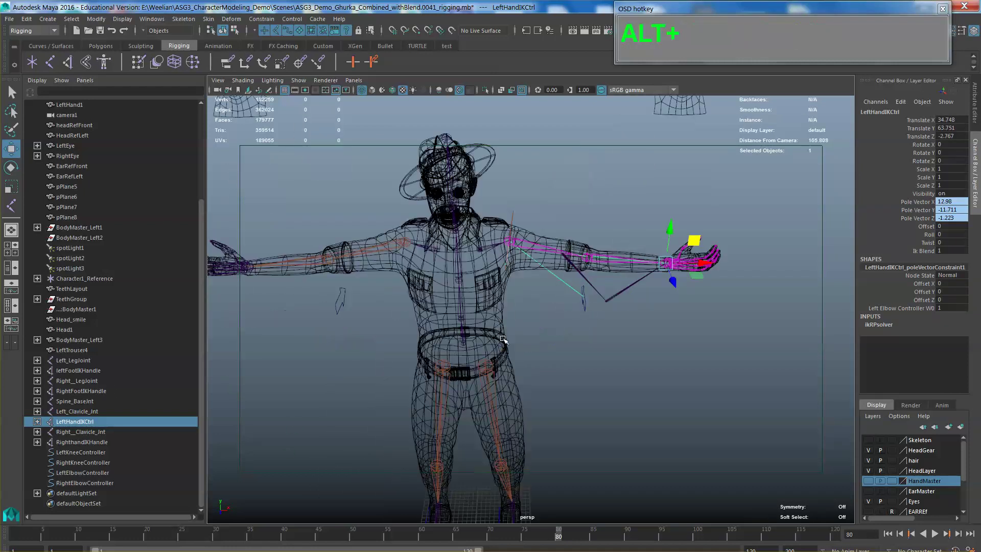
# - Parent the left and right clavicle joints to Neck_Jnt at the base of the neck
pyautogui.keyDown('alt'); pyautogui.moveTo(504, 339); pyautogui.dragTo(511, 327); pyautogui.keyUp('alt')
pyautogui.keyDown('alt'); pyautogui.moveTo(511, 327); pyautogui.dragTo(587, 358, button='middle'); pyautogui.keyUp('alt')
pyautogui.scroll(8, 587, 357)
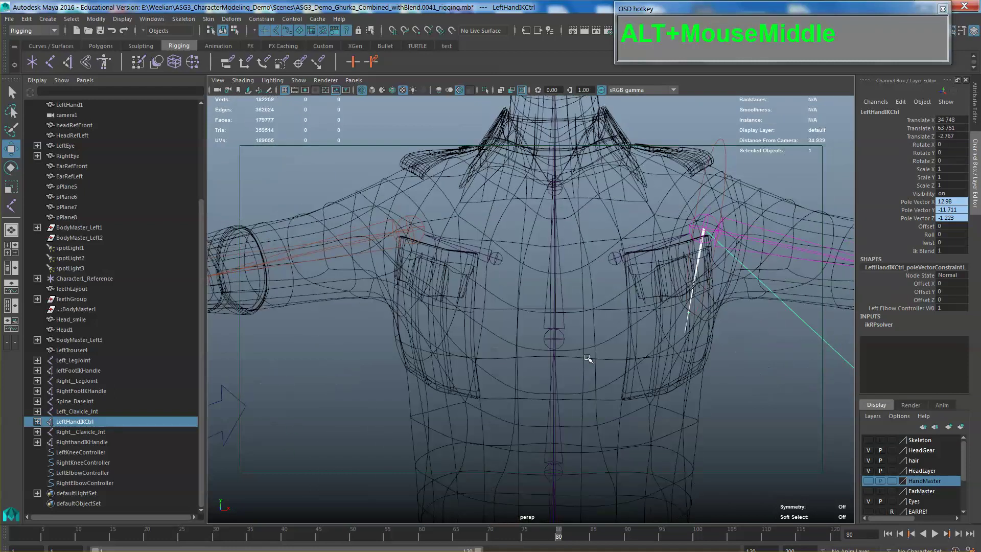
pyautogui.moveTo(588, 358)
pyautogui.keyDown('alt'); pyautogui.mouseDown()
pyautogui.moveTo(519, 359)
pyautogui.moveTo(545, 347)
pyautogui.moveTo(593, 357)
pyautogui.mouseUp(); pyautogui.keyUp('alt')
pyautogui.scroll(-4, 519, 359)
pyautogui.scroll(4, 593, 356)
pyautogui.keyDown('alt'); pyautogui.moveTo(617, 323); pyautogui.dragTo(609, 339, button='middle'); pyautogui.keyUp('alt')
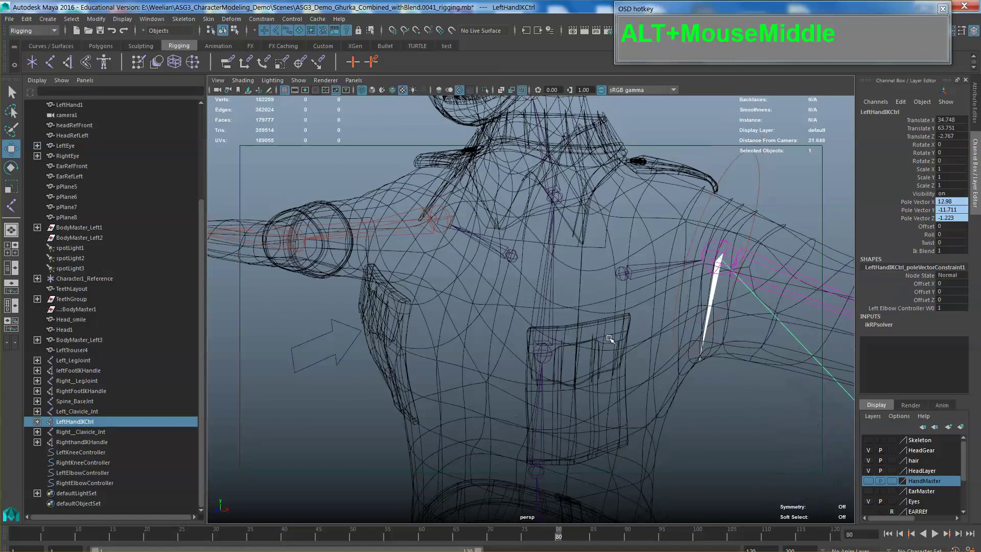
pyautogui.click(620, 287)
pyautogui.keyDown('alt'); pyautogui.moveTo(620, 287); pyautogui.dragTo(571, 230); pyautogui.keyUp('alt')
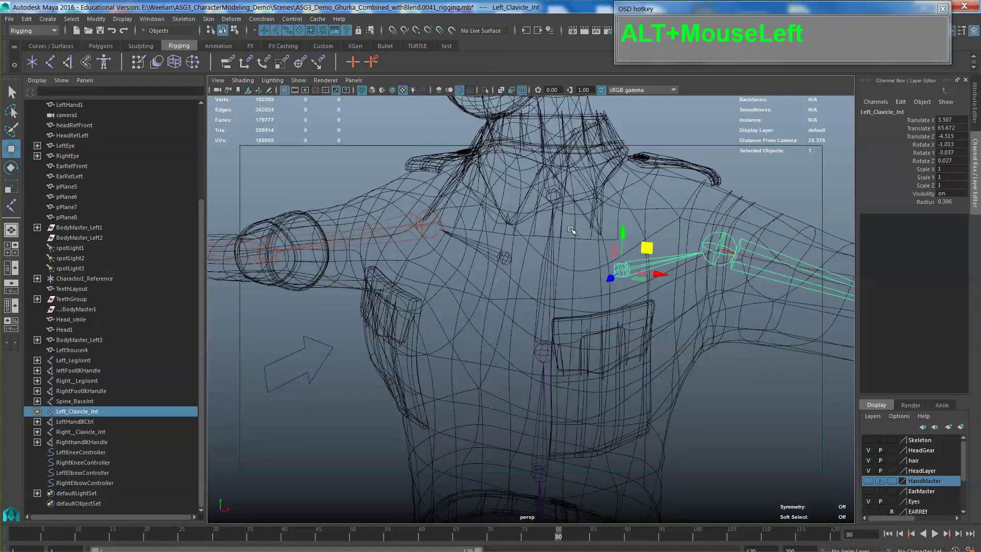
pyautogui.click(559, 198)
pyautogui.keyDown('alt'); pyautogui.scroll(-3, 561, 199); pyautogui.keyUp('alt')
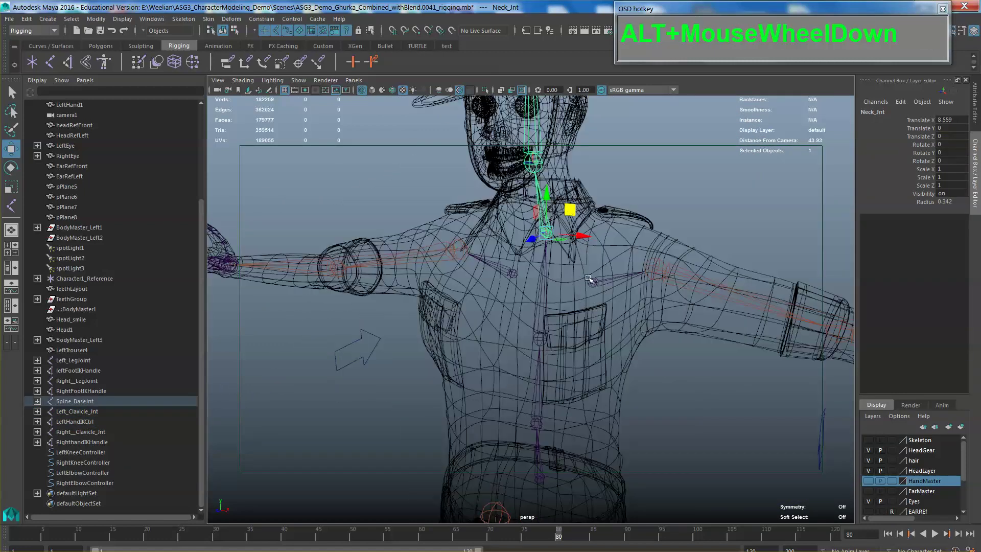
pyautogui.click(591, 281)
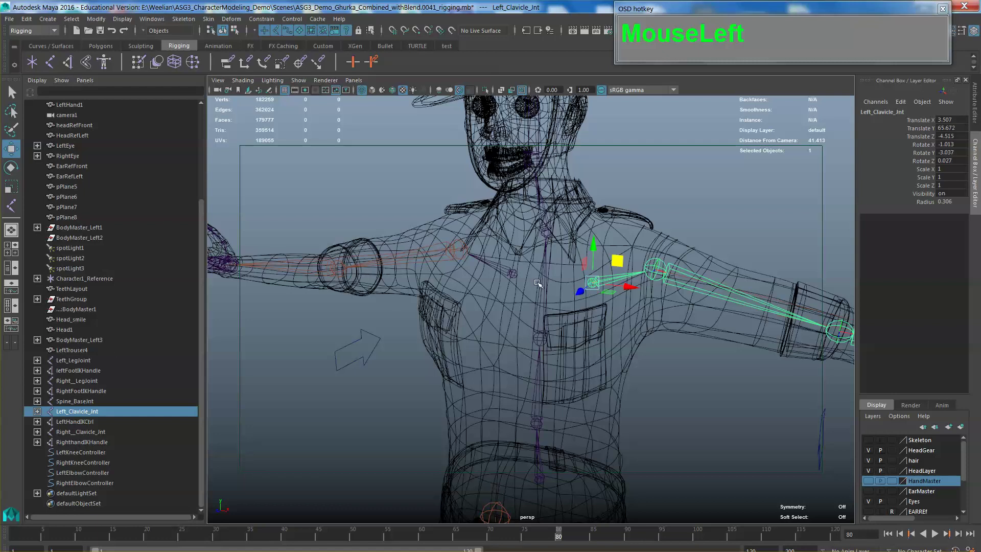
pyautogui.keyDown('shift'); pyautogui.click(512, 273); pyautogui.keyUp('shift')
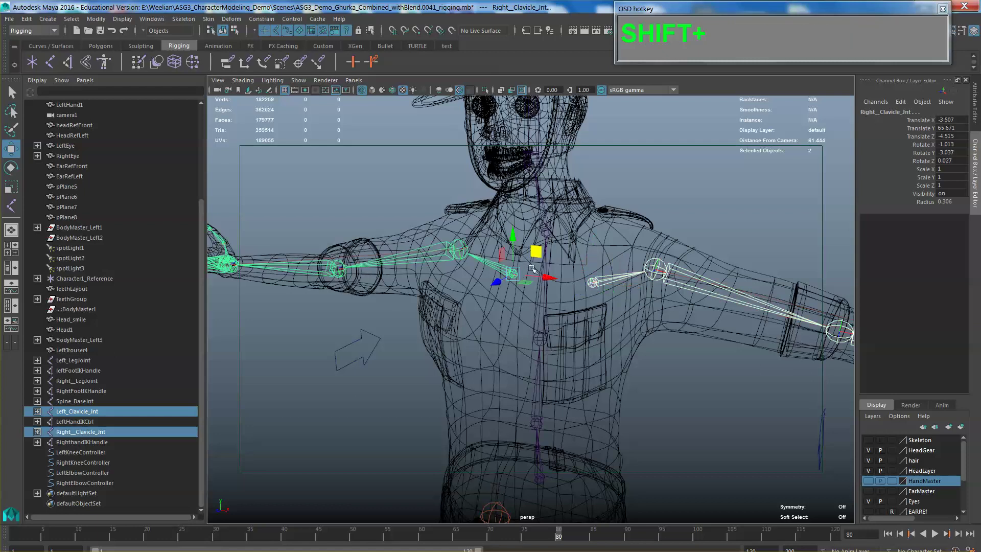
pyautogui.keyDown('shift'); pyautogui.click(548, 234); pyautogui.keyUp('shift')
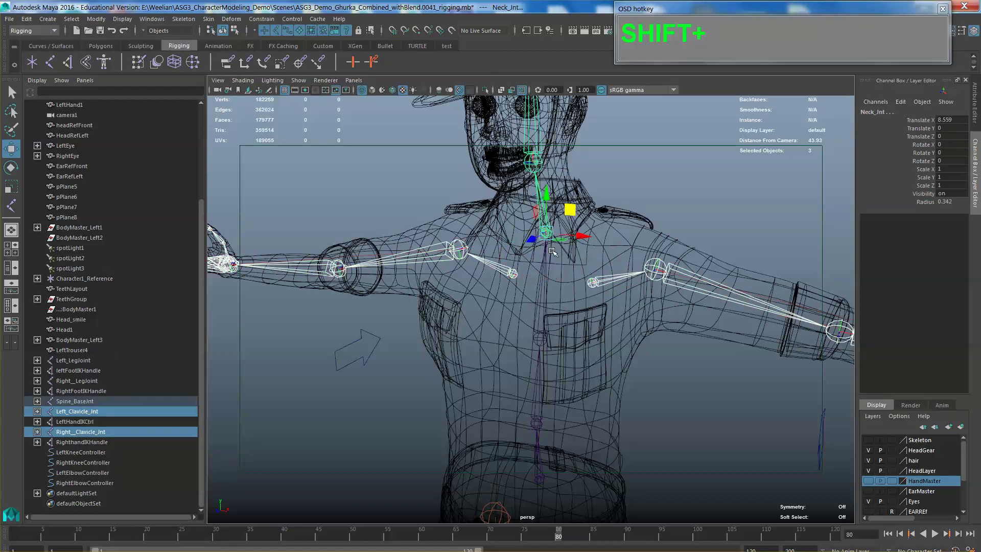
pyautogui.press('p')
# - Parent Left_LegJoint and Right__LegJoint to the spine base joint at the waist
pyautogui.scroll(-5, 555, 256)
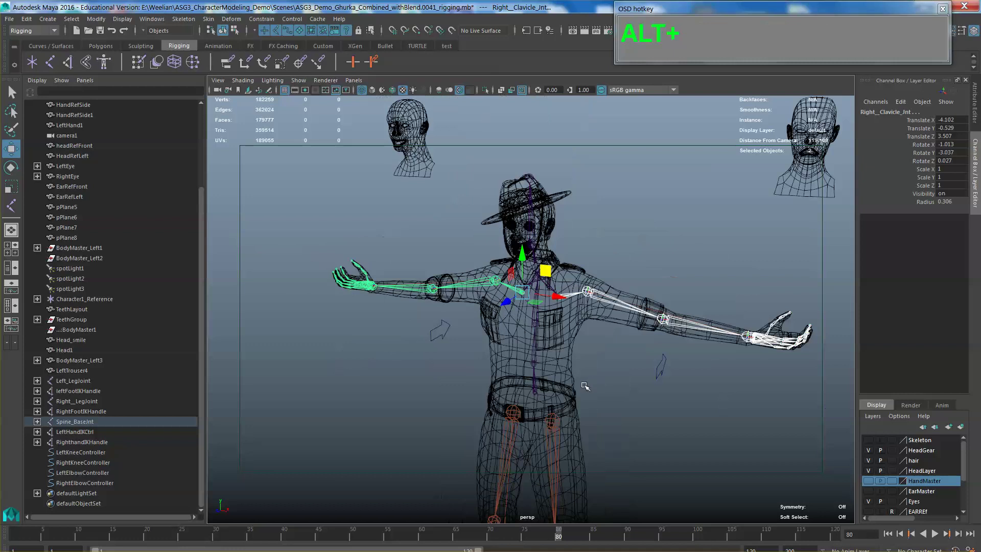
pyautogui.scroll(5, 590, 330)
pyautogui.keyDown('alt'); pyautogui.scroll(2, 595, 324); pyautogui.keyUp('alt')
pyautogui.keyDown('alt'); pyautogui.moveTo(616, 307); pyautogui.dragTo(642, 289); pyautogui.keyUp('alt')
pyautogui.scroll(3, 645, 284)
pyautogui.click(628, 288)
pyautogui.keyDown('shift'); pyautogui.click(581, 289); pyautogui.keyUp('shift')
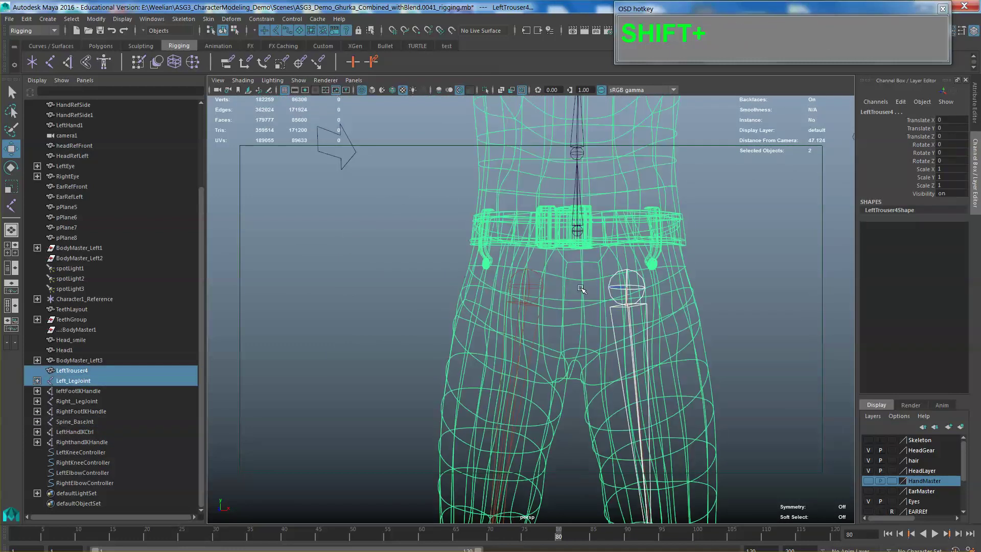
pyautogui.click(537, 278)
pyautogui.keyDown('shift'); pyautogui.click(615, 286); pyautogui.keyUp('shift')
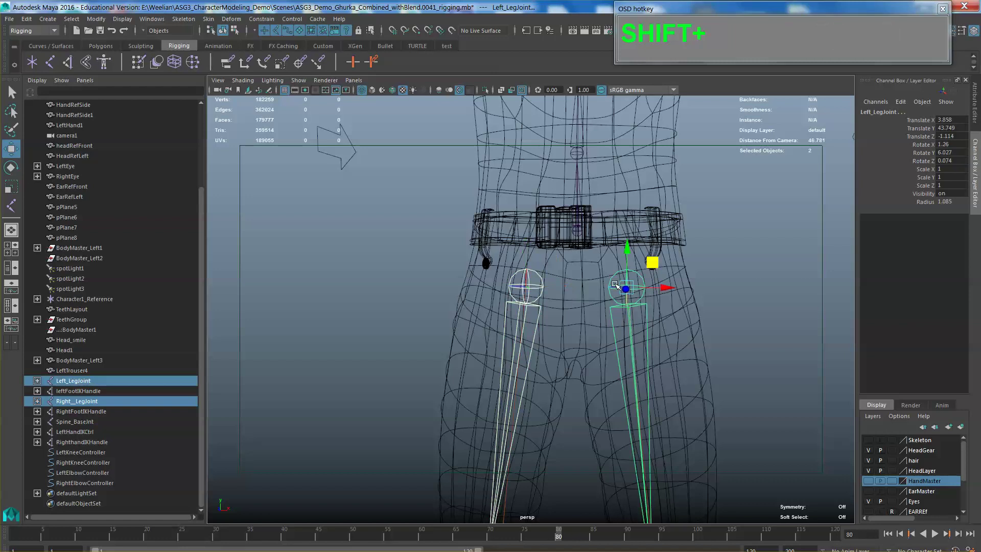
pyautogui.keyDown('alt'); pyautogui.scroll(2, 610, 288); pyautogui.keyUp('alt')
pyautogui.keyDown('alt'); pyautogui.moveTo(610, 288); pyautogui.dragTo(573, 286); pyautogui.keyUp('alt')
pyautogui.keyDown('alt'); pyautogui.moveTo(624, 280); pyautogui.dragTo(598, 350, button='middle'); pyautogui.keyUp('alt')
pyautogui.keyDown('alt'); pyautogui.moveTo(597, 302); pyautogui.dragTo(589, 334); pyautogui.keyUp('alt')
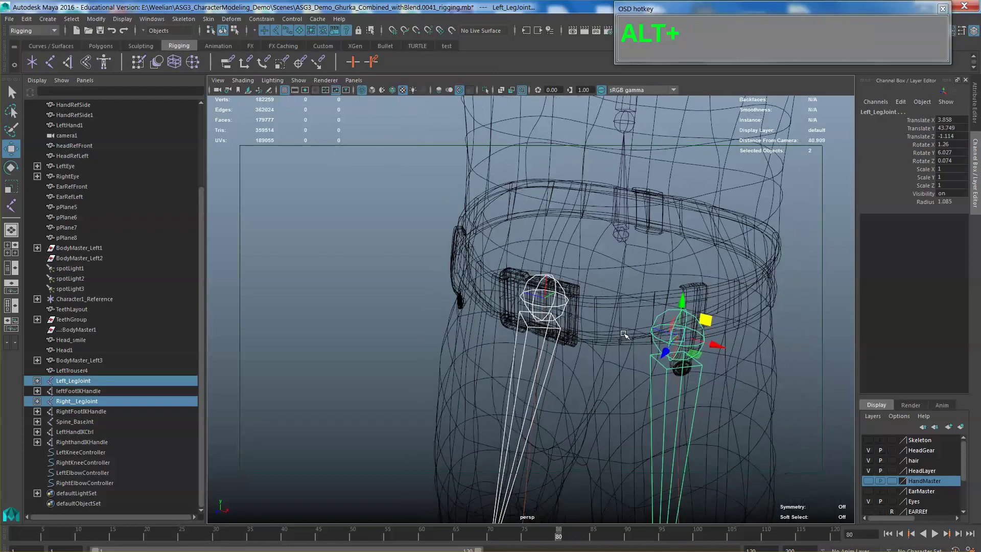
pyautogui.keyDown('alt'); pyautogui.scroll(3, 589, 335); pyautogui.keyUp('alt')
pyautogui.keyDown('alt'); pyautogui.moveTo(589, 334); pyautogui.dragTo(519, 384, button='middle'); pyautogui.keyUp('alt')
pyautogui.keyDown('shift'); pyautogui.click(586, 266); pyautogui.keyUp('shift')
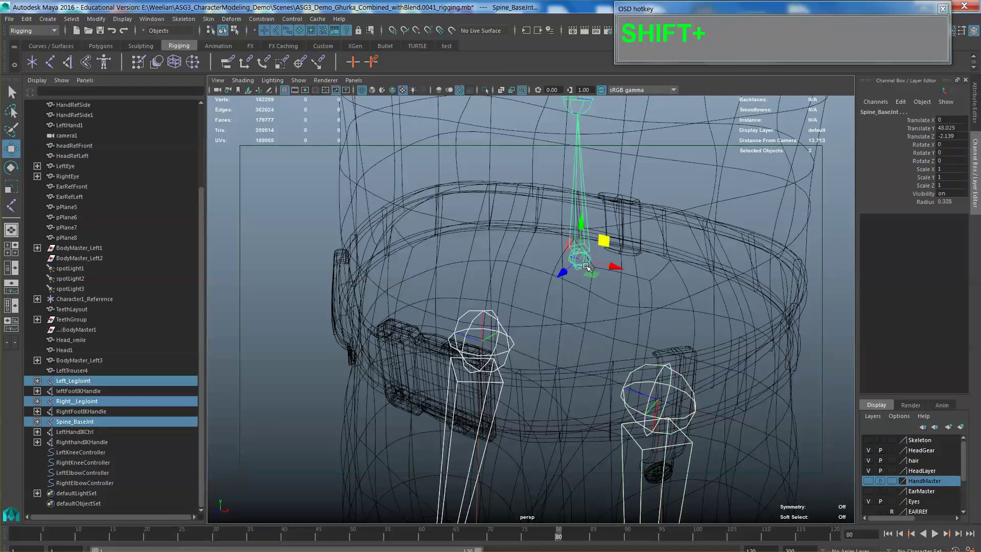
pyautogui.hotkey('shift', 'p')
# - Examine the connected skeleton across the whole body and the foot joints inside both shoes
pyautogui.scroll(-5, 598, 269)
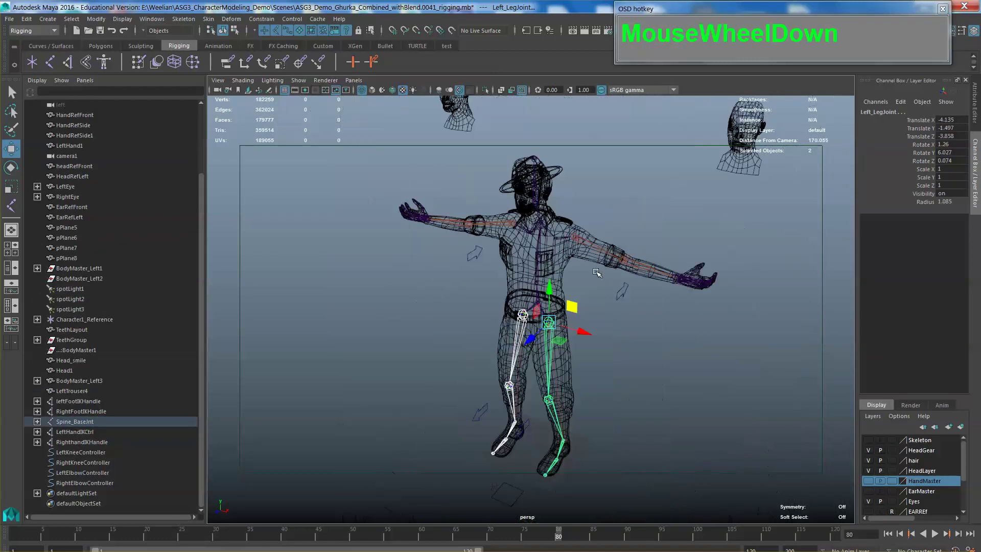
pyautogui.keyDown('alt'); pyautogui.moveTo(598, 269); pyautogui.dragTo(611, 343); pyautogui.keyUp('alt')
pyautogui.scroll(-3, 632, 301)
pyautogui.scroll(4, 574, 339)
pyautogui.scroll(-5, 615, 339)
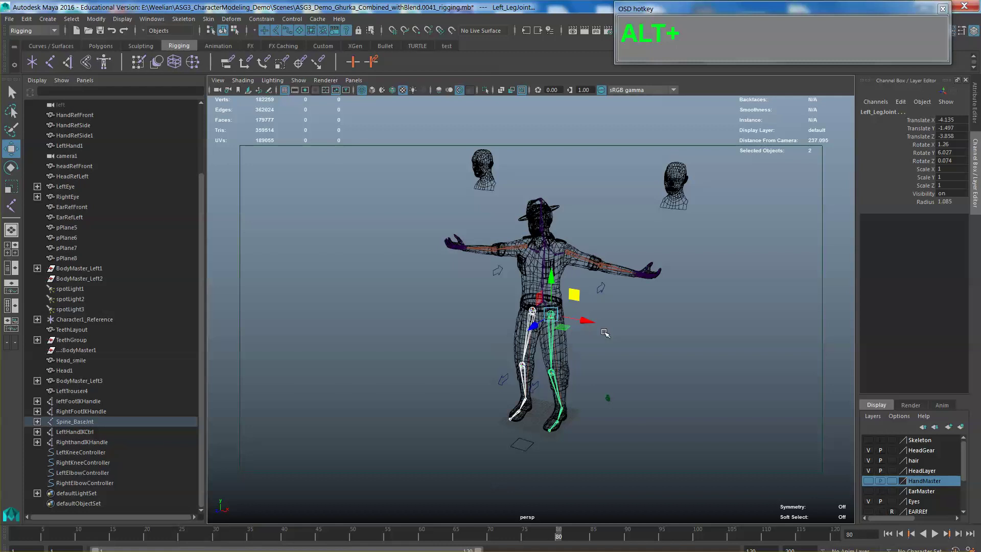
pyautogui.scroll(3, 609, 322)
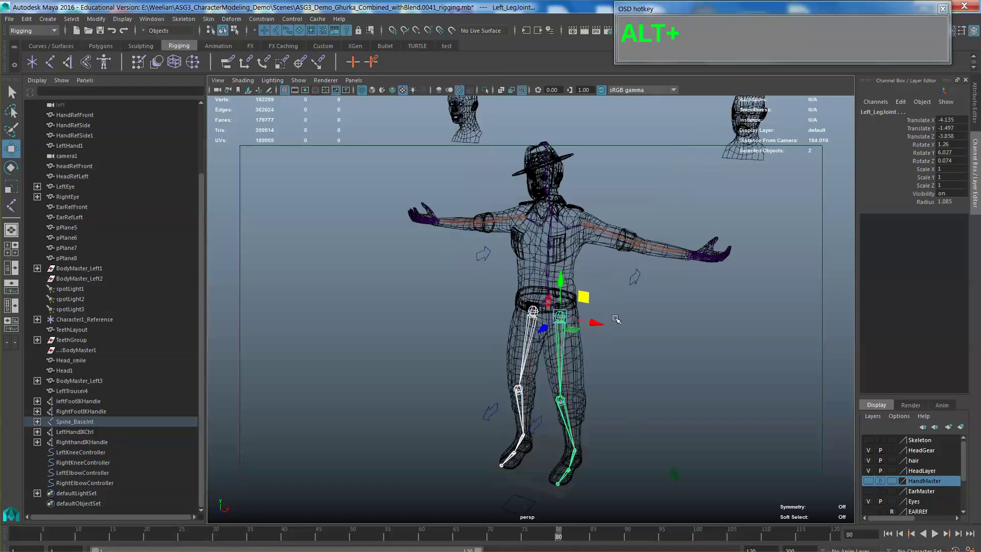
pyautogui.moveTo(614, 320)
pyautogui.keyDown('alt'); pyautogui.mouseDown()
pyautogui.moveTo(446, 320)
pyautogui.moveTo(577, 351)
pyautogui.moveTo(638, 305)
pyautogui.moveTo(579, 307)
pyautogui.moveTo(601, 315)
pyautogui.mouseUp(); pyautogui.keyUp('alt')
pyautogui.keyDown('alt'); pyautogui.moveTo(634, 379); pyautogui.dragTo(613, 271, button='middle'); pyautogui.keyUp('alt')
pyautogui.scroll(9, 611, 335)
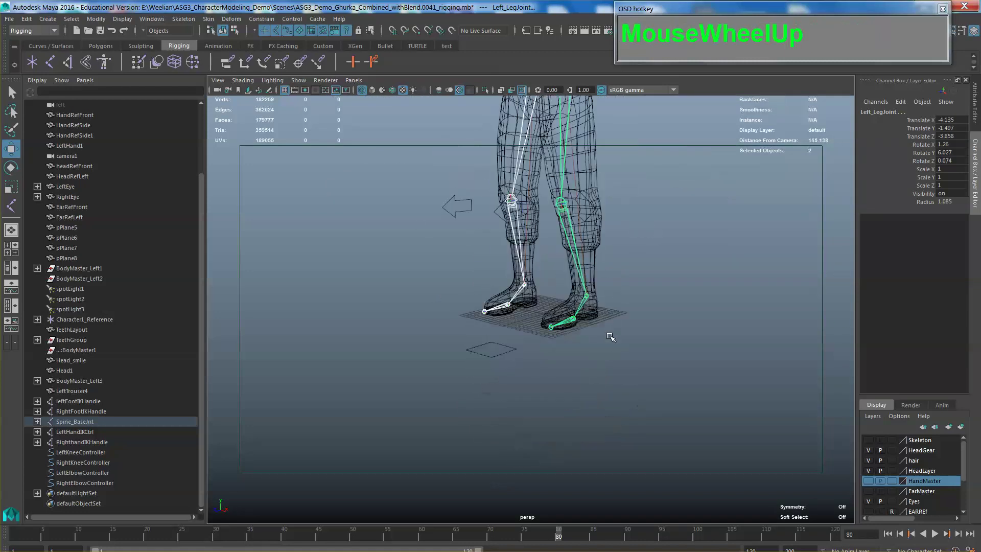
pyautogui.keyDown('alt'); pyautogui.moveTo(622, 339); pyautogui.dragTo(531, 318); pyautogui.keyUp('alt')
pyautogui.keyDown('alt'); pyautogui.moveTo(609, 342); pyautogui.dragTo(329, 293, button='middle'); pyautogui.keyUp('alt')
pyautogui.keyDown('alt'); pyautogui.moveTo(329, 294); pyautogui.dragTo(633, 373); pyautogui.keyUp('alt')
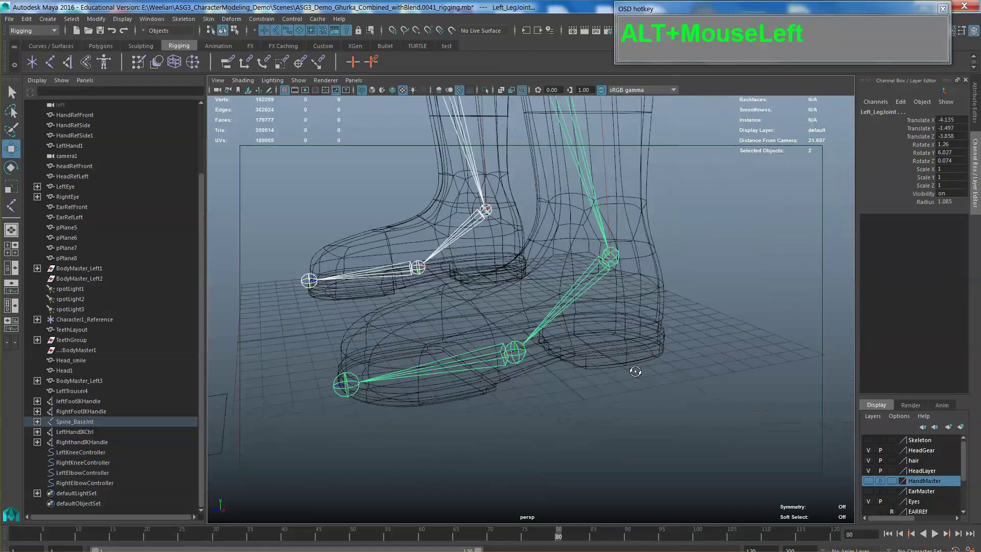
pyautogui.scroll(-5, 638, 373)
pyautogui.scroll(2, 614, 369)
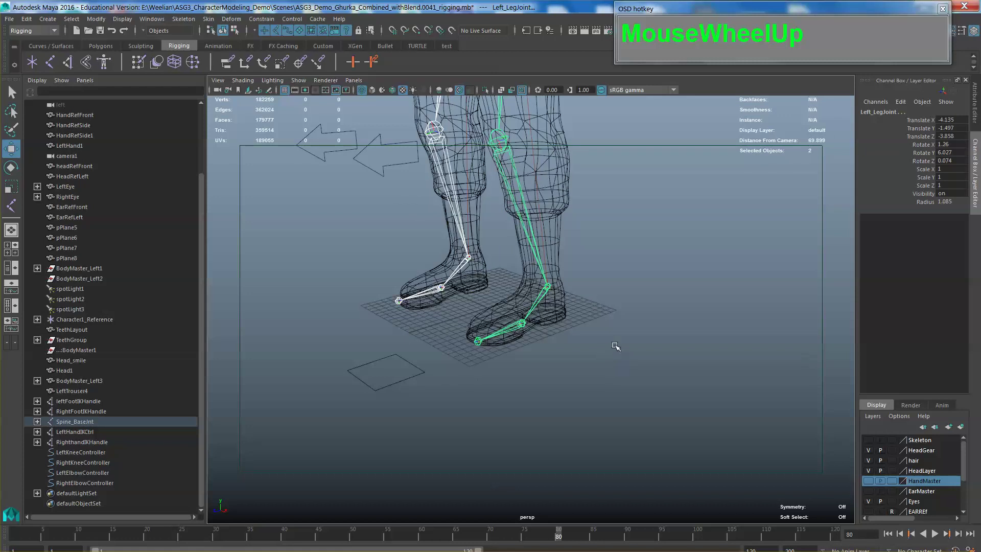
pyautogui.moveTo(616, 346)
pyautogui.keyDown('alt'); pyautogui.mouseDown(button='middle')
pyautogui.moveTo(602, 335)
pyautogui.moveTo(588, 378)
pyautogui.moveTo(602, 351)
pyautogui.mouseUp(button='middle'); pyautogui.keyUp('alt')
# - Switch to the browser and skim the YouTube video Rigging SingleFootCharacter Maya Version2 forward to 9:07
pyautogui.hotkey('alt', 'Tab')
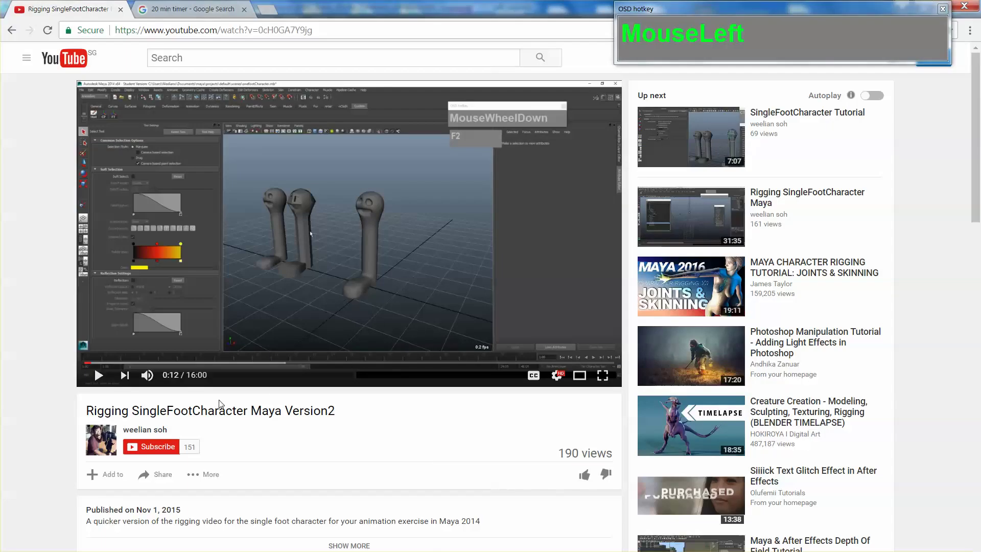
pyautogui.moveTo(235, 363); pyautogui.dragTo(291, 362)
pyautogui.moveTo(359, 354); pyautogui.dragTo(359, 357)
pyautogui.scroll(2, 358, 360)
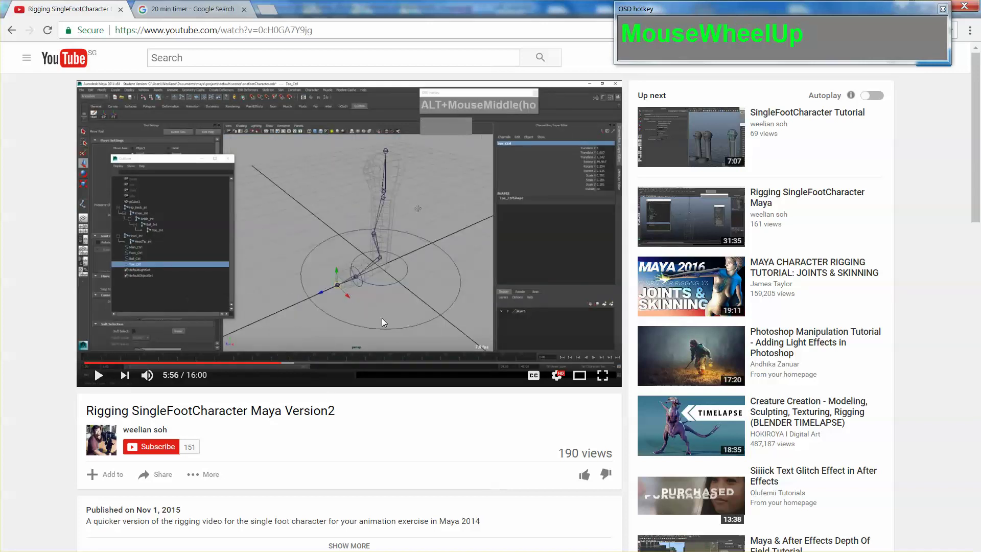
pyautogui.click(346, 363)
pyautogui.click(386, 363)
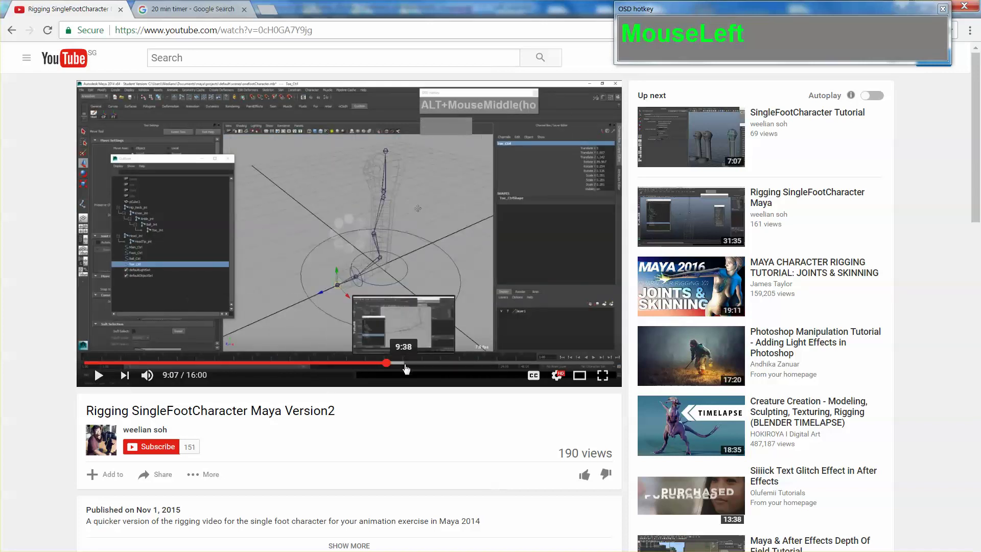
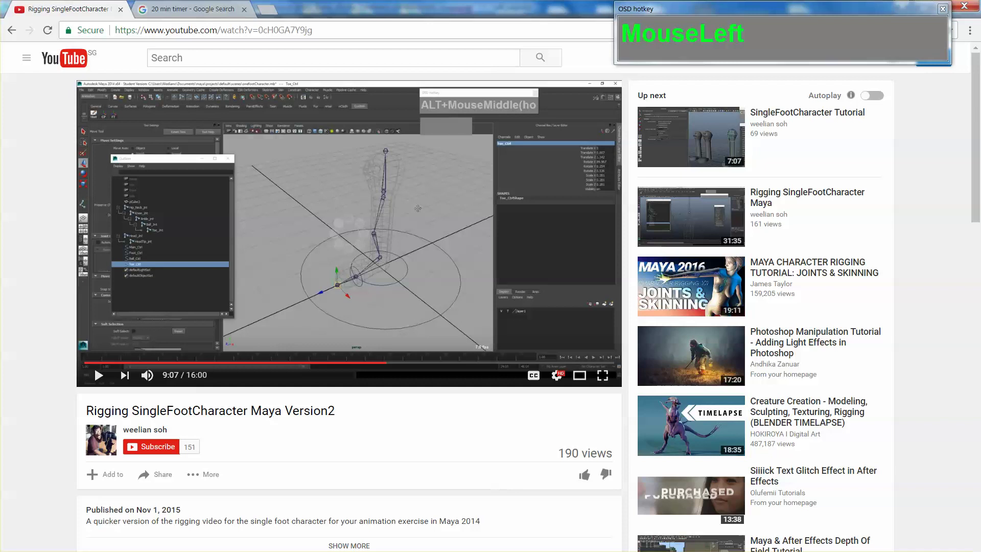
# - Switch back to Maya and create a NURBS circle on the ground grid between the character's feet
pyautogui.click(408, 505)
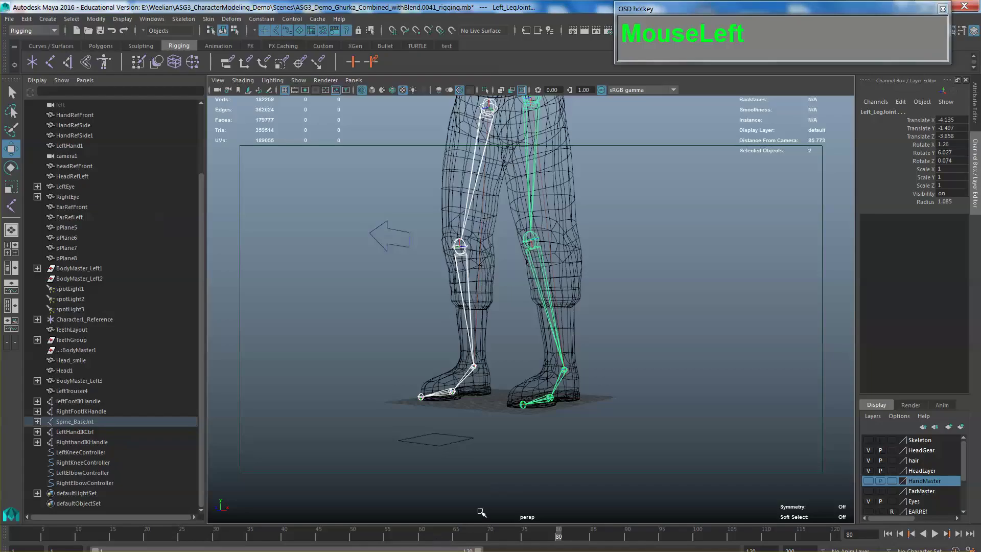
pyautogui.keyDown('alt'); pyautogui.moveTo(570, 458); pyautogui.dragTo(578, 469); pyautogui.keyUp('alt')
pyautogui.keyDown('alt'); pyautogui.moveTo(578, 468); pyautogui.dragTo(552, 386, button='middle'); pyautogui.keyUp('alt')
pyautogui.keyDown('alt'); pyautogui.moveTo(551, 385); pyautogui.dragTo(604, 432); pyautogui.keyUp('alt')
pyautogui.scroll(-5, 543, 443)
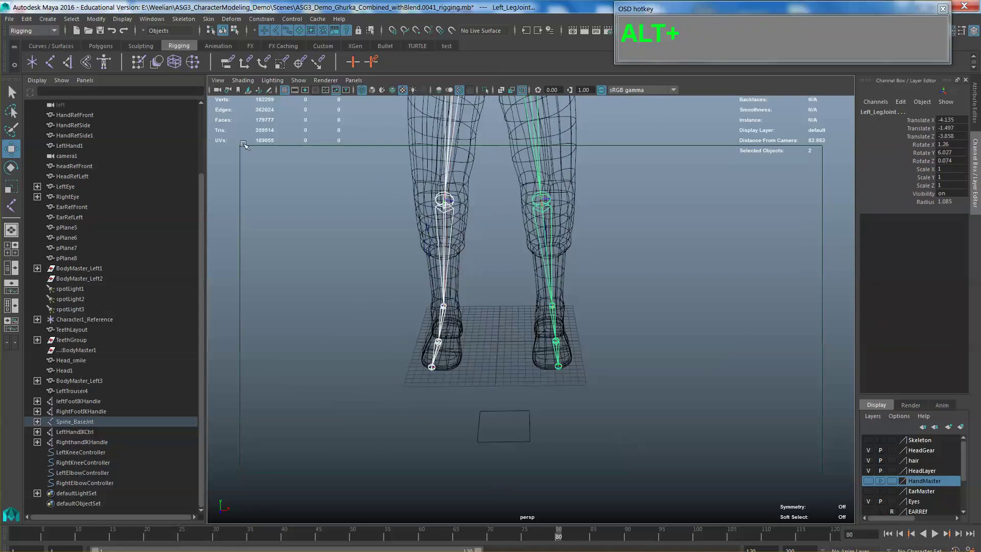
pyautogui.click(47, 19)
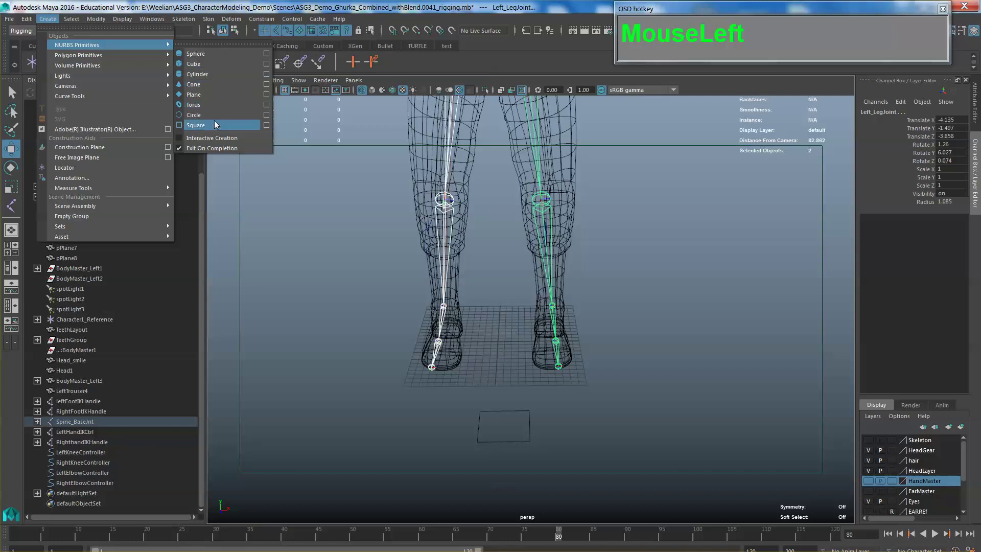
pyautogui.click(213, 116)
pyautogui.scroll(2, 406, 306)
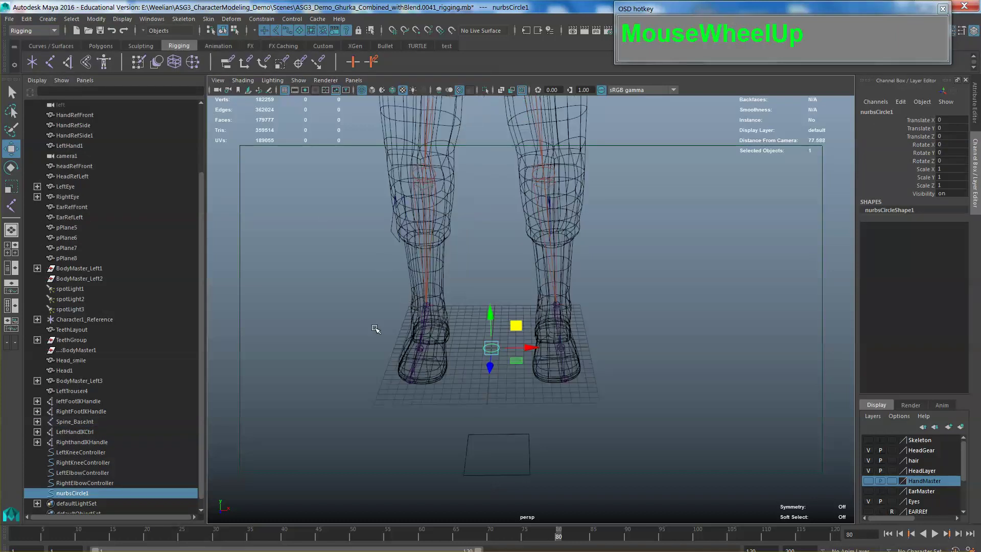
# - Scale the circle to about 4.2 by 9.1 in X and Z and move it around one shoe at X 7.573, Z 1.276
pyautogui.press('r')
pyautogui.moveTo(491, 348); pyautogui.dragTo(596, 351)
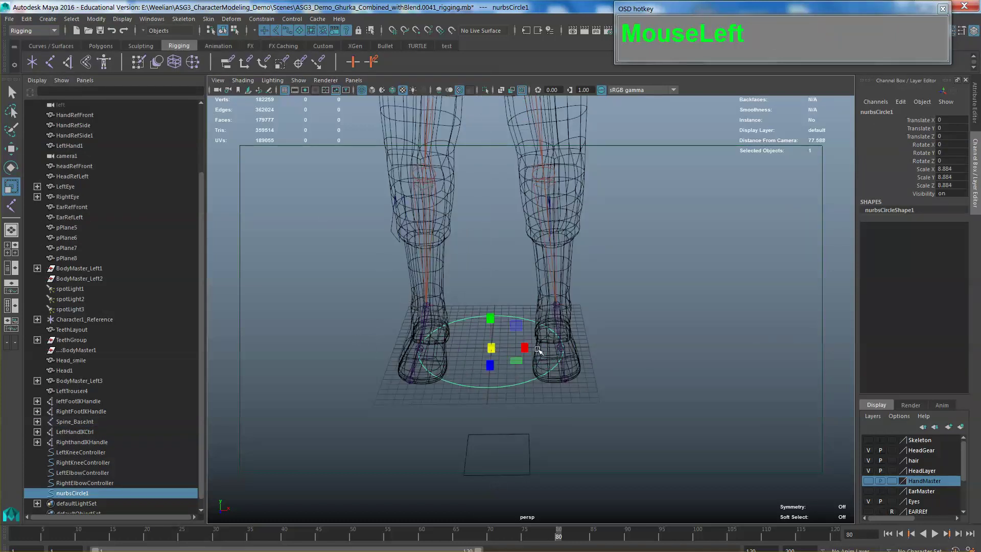
pyautogui.click(499, 349)
pyautogui.moveTo(496, 372); pyautogui.dragTo(520, 415)
pyautogui.moveTo(524, 348); pyautogui.dragTo(608, 393)
pyautogui.press('e')
pyautogui.press('w')
pyautogui.press('e')
pyautogui.press('r')
pyautogui.press('w')
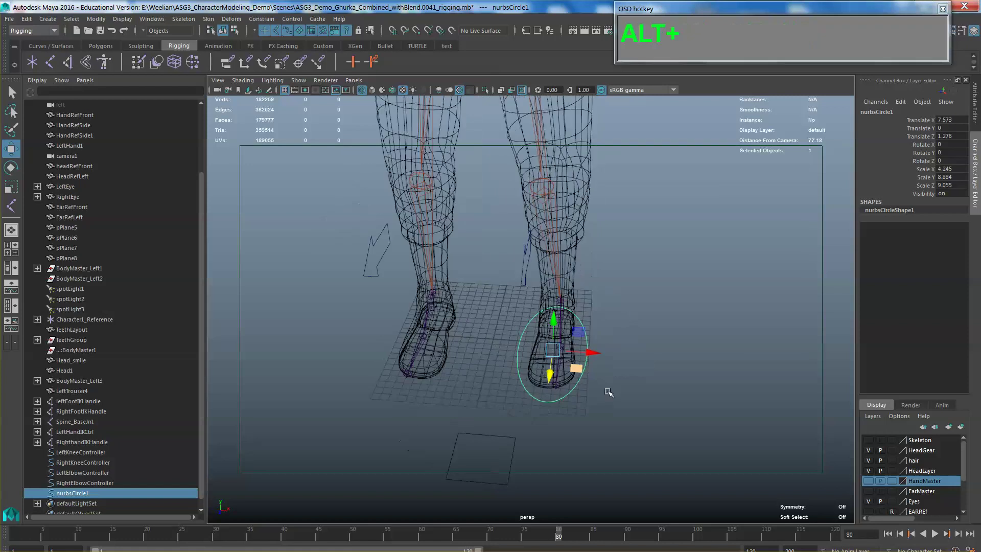
# - Duplicate the foot circle and move the copy along X to about -8.26, around the other shoe
pyautogui.hotkey('shift', 'd')
pyautogui.moveTo(587, 351); pyautogui.dragTo(465, 351)
pyautogui.click(583, 377)
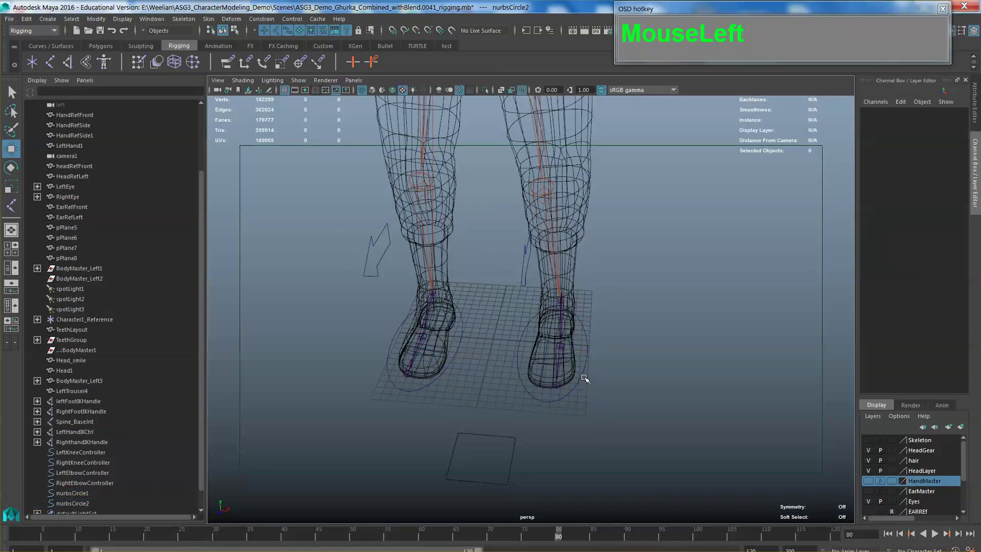
# - Rename nurbsCircle1, the original foot circle, as RightFootCtrl
pyautogui.click(581, 372)
pyautogui.keyDown('alt'); pyautogui.moveTo(301, 409); pyautogui.dragTo(307, 396, button='middle'); pyautogui.keyUp('alt')
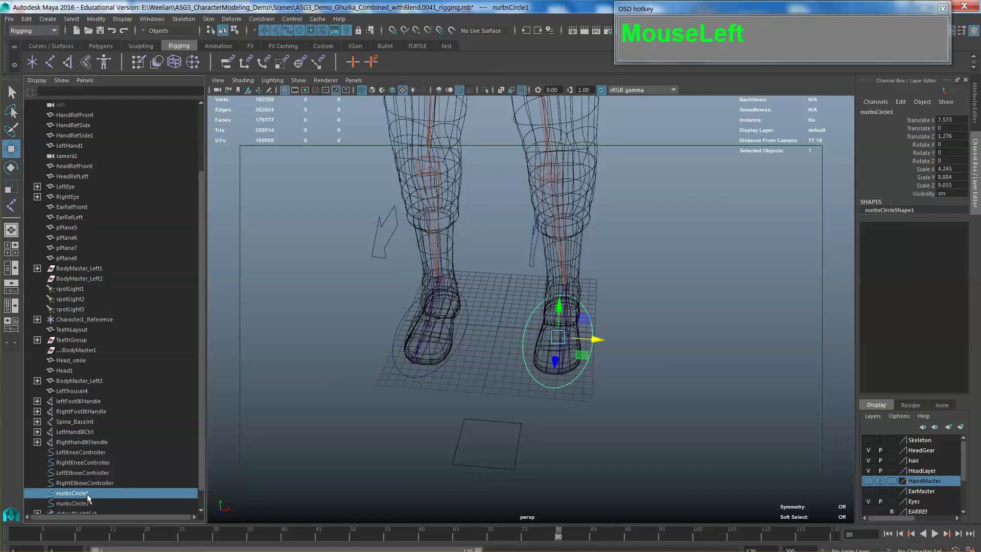
pyautogui.doubleClick(126, 494)
pyautogui.write('Right')
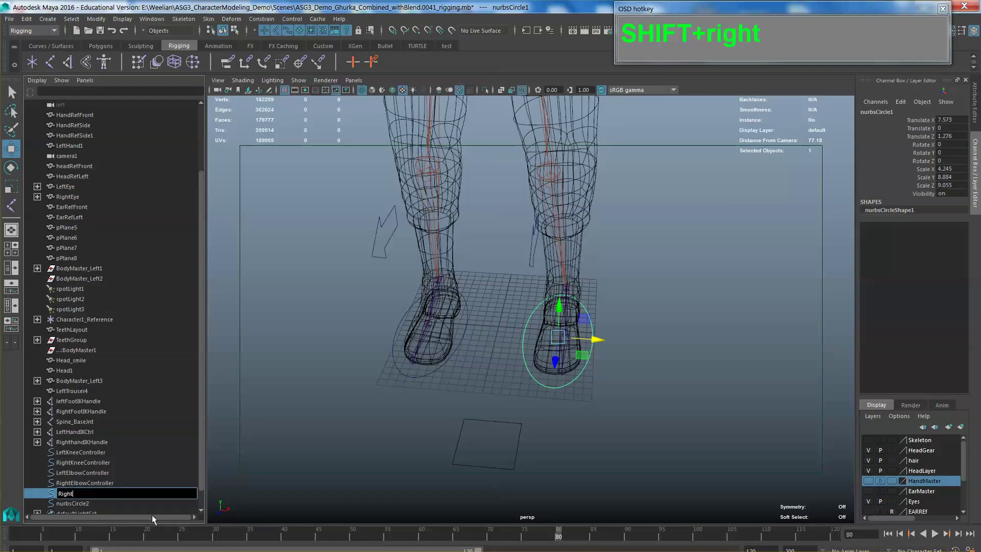
pyautogui.write('FootCon')
pyautogui.press('BackSpace')
pyautogui.press('BackSpace')
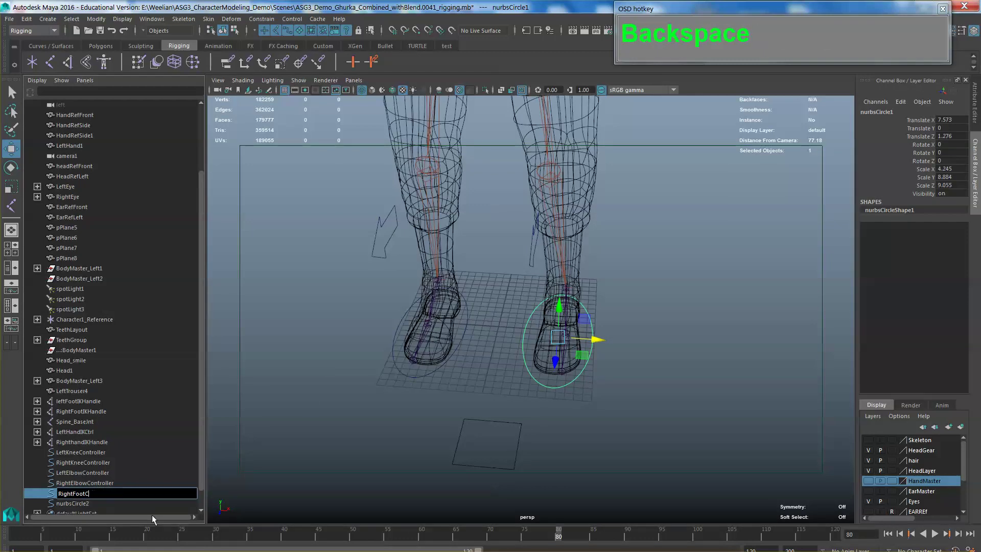
pyautogui.write('t')
pyautogui.write('rl')
pyautogui.press('Return')
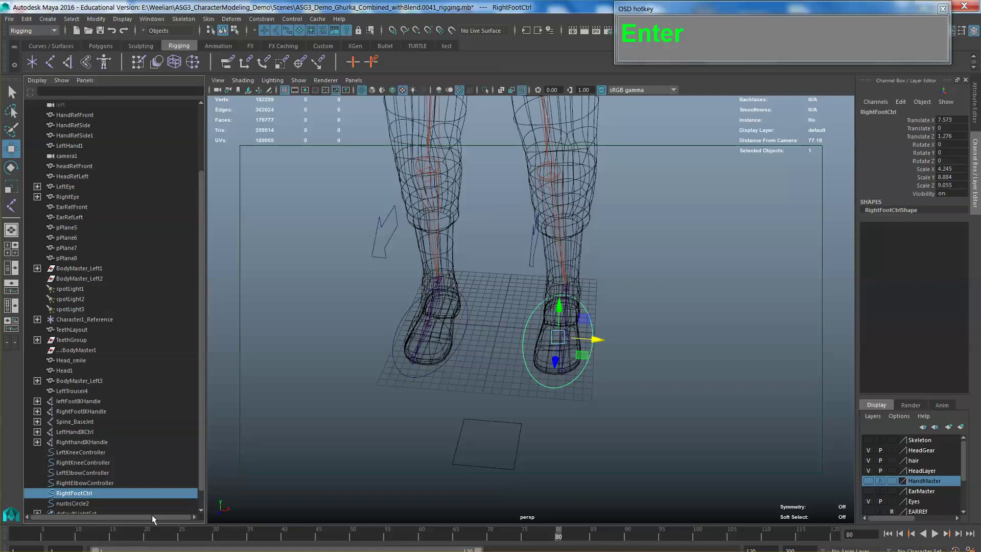
pyautogui.doubleClick(110, 504)
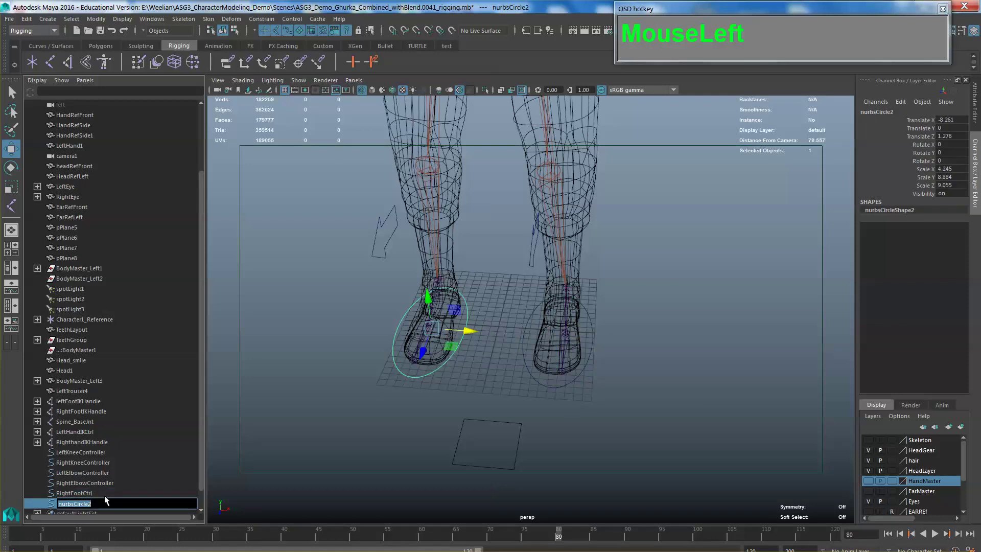
pyautogui.write('L')
pyautogui.press('BackSpace')
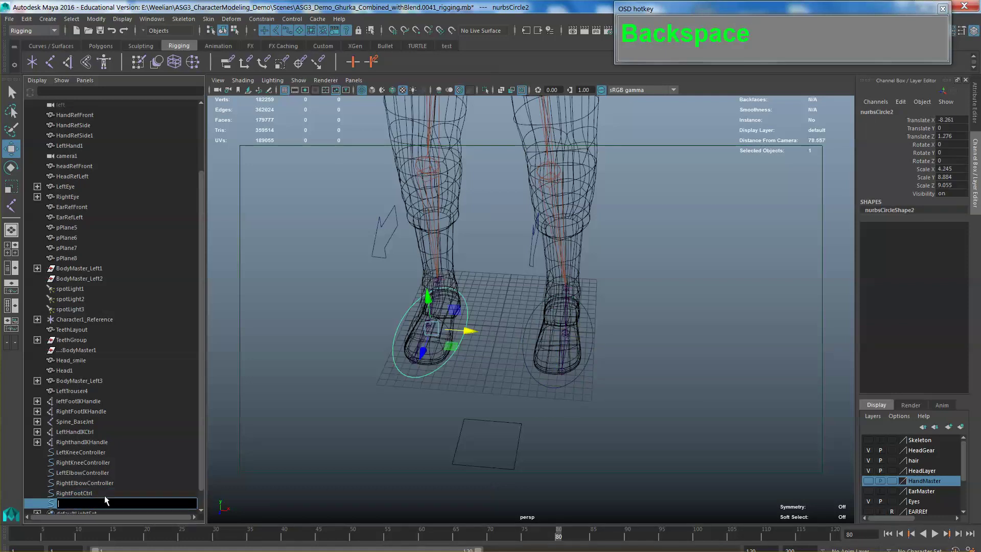
# - Change the original foot circle's name to LeftFootCtrl
pyautogui.click(70, 494)
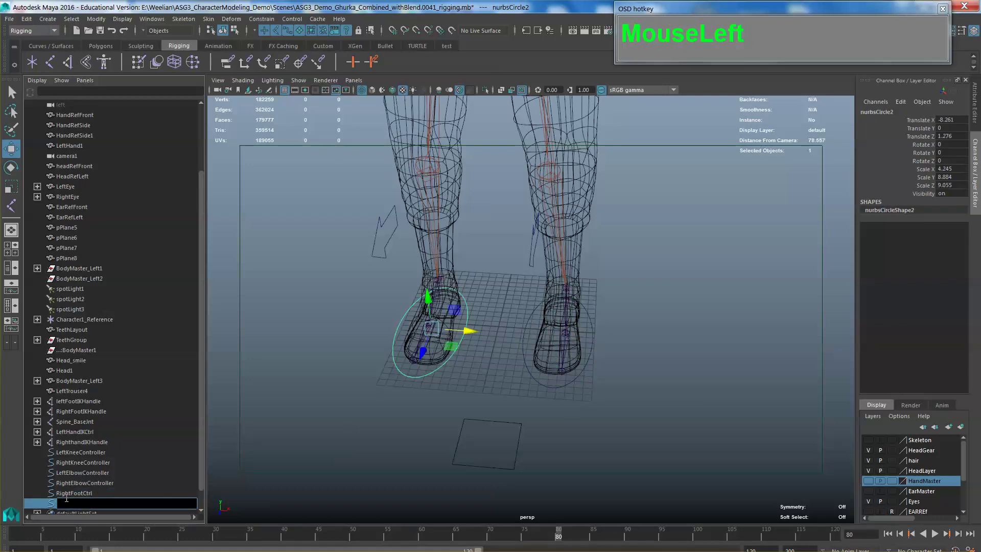
pyautogui.doubleClick(70, 494)
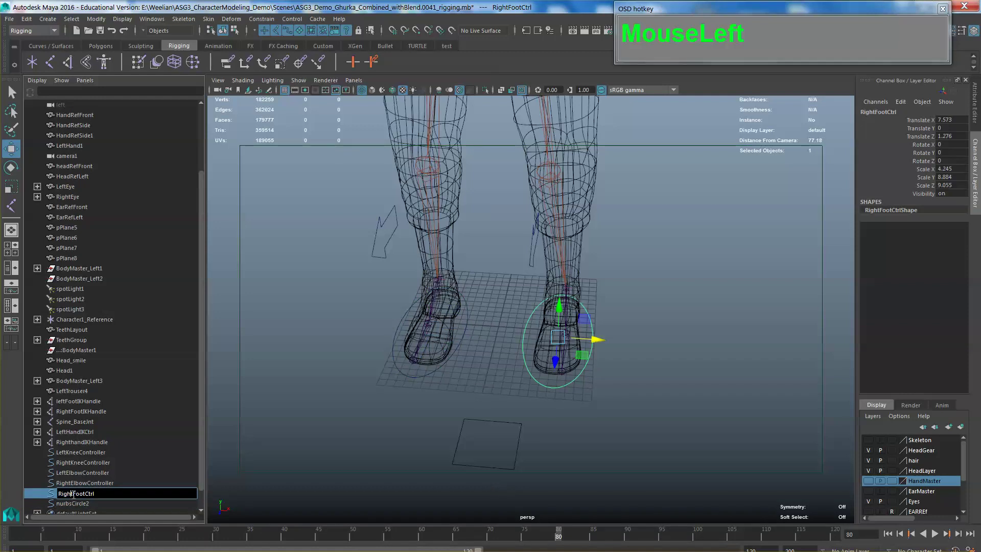
pyautogui.write('Left')
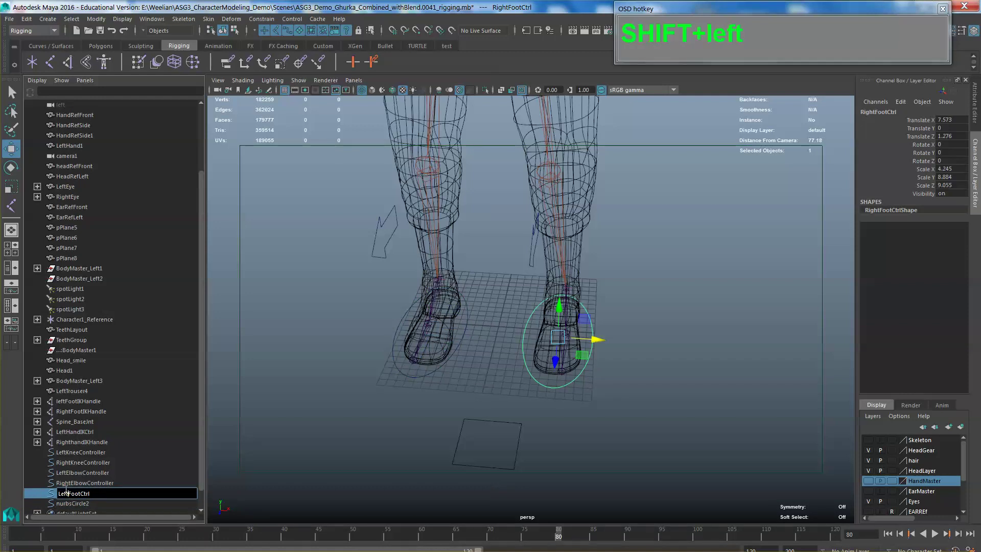
# - Rename nurbsCircle2, the duplicated foot circle, as RightFootCtrol
pyautogui.click(101, 504)
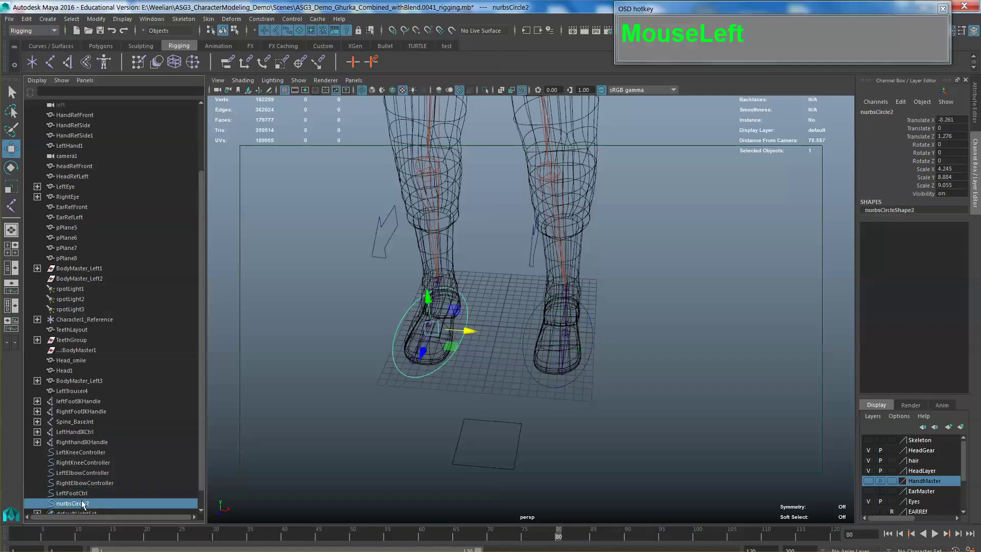
pyautogui.doubleClick(100, 504)
pyautogui.write('RightFoo')
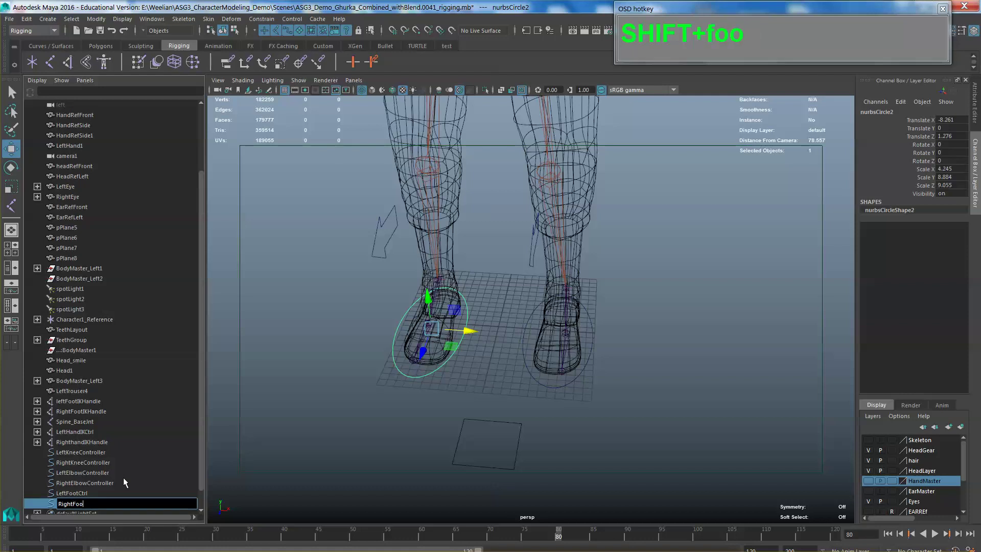
pyautogui.write('tCtrol')
pyautogui.press('Return')
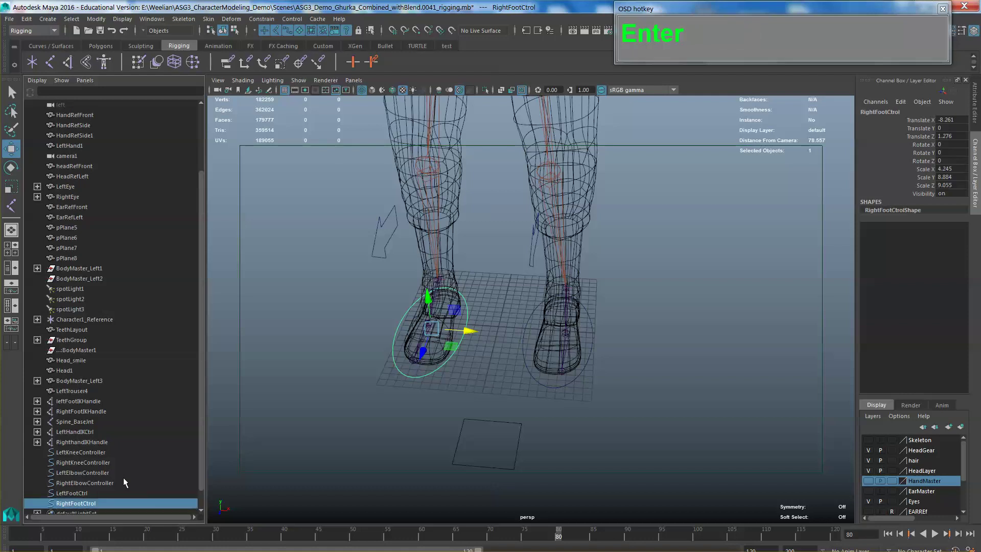
# - Create another NURBS circle at the origin for the hand controller
pyautogui.keyDown('alt'); pyautogui.moveTo(397, 325); pyautogui.dragTo(536, 279); pyautogui.keyUp('alt')
pyautogui.keyDown('alt'); pyautogui.moveTo(541, 278); pyautogui.dragTo(532, 374, button='middle'); pyautogui.keyUp('alt')
pyautogui.scroll(-5, 543, 360)
pyautogui.keyDown('alt'); pyautogui.scroll(-2, 508, 425); pyautogui.keyUp('alt')
pyautogui.click(47, 19)
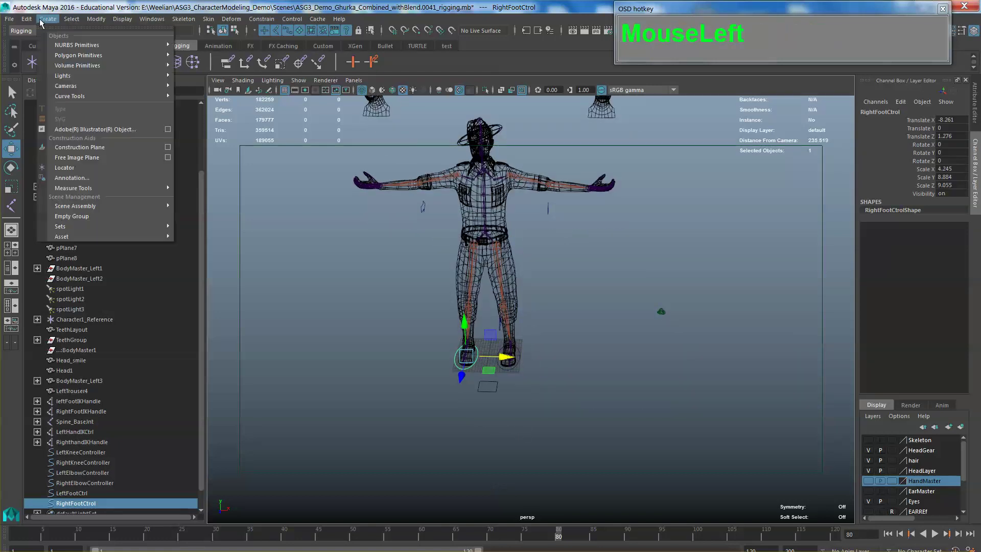
pyautogui.moveTo(88, 77)
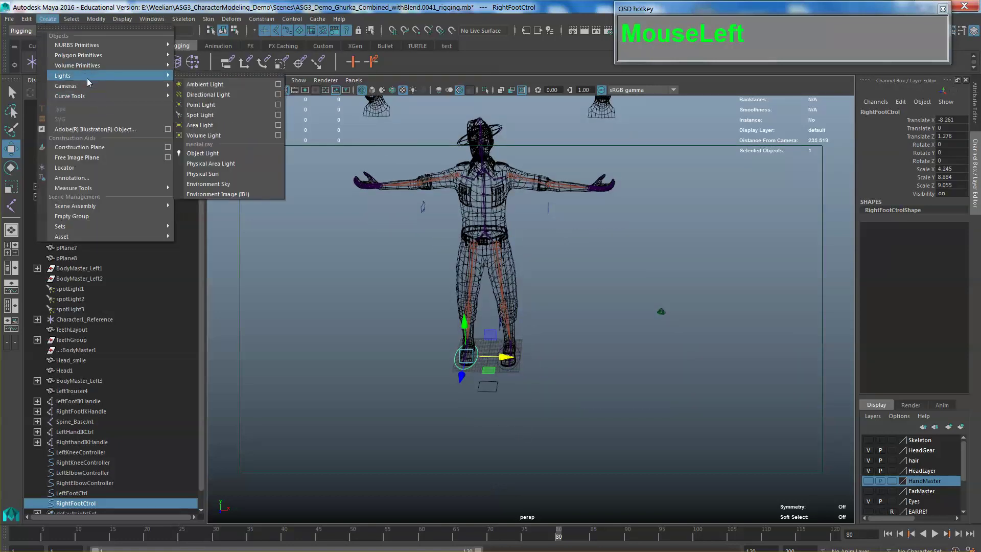
pyautogui.click(333, 271)
pyautogui.click(70, 46)
pyautogui.click(32, 63)
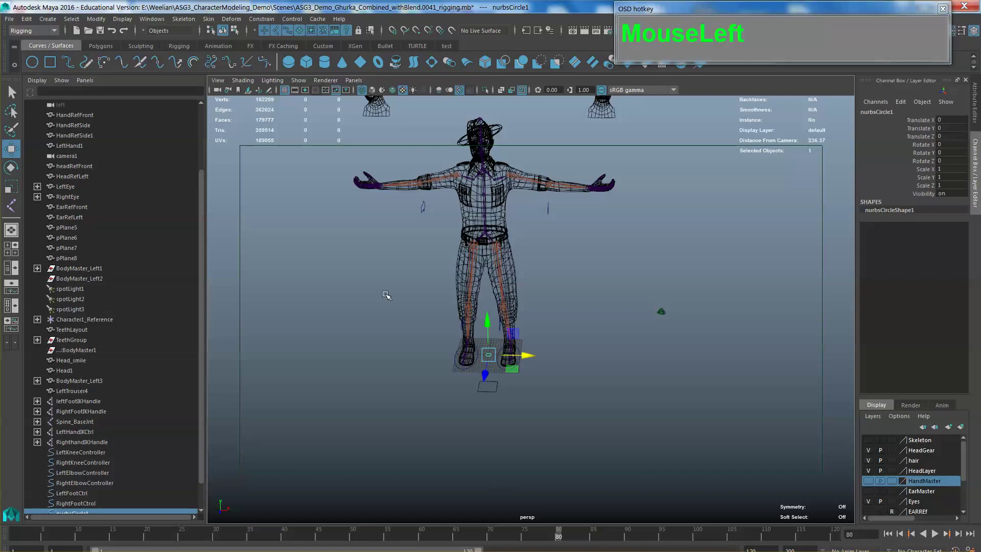
# - Move the new circle to about X 30, Y 62.7, just below the forearm on the positive X side
pyautogui.moveTo(488, 327); pyautogui.dragTo(513, 207)
pyautogui.press('z')
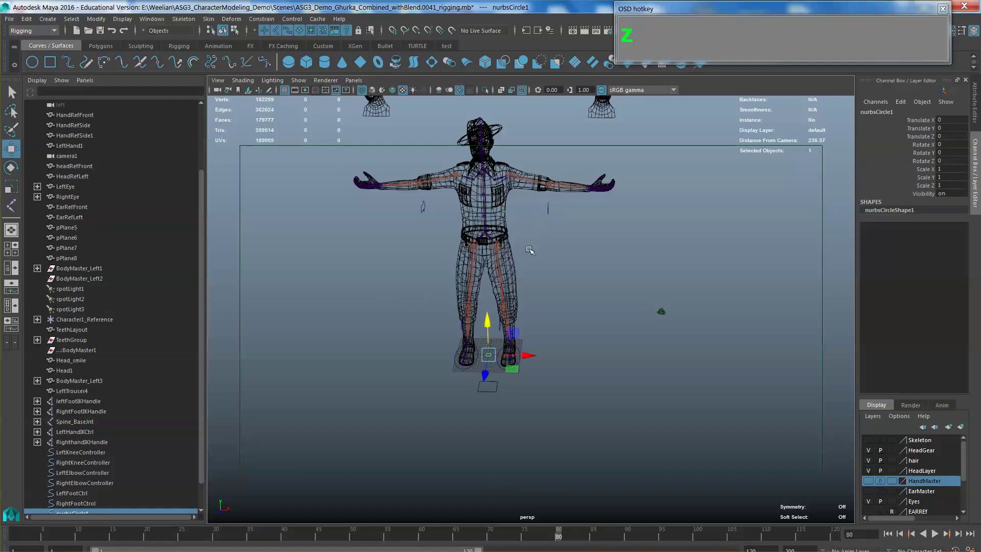
pyautogui.moveTo(484, 323); pyautogui.dragTo(482, 160)
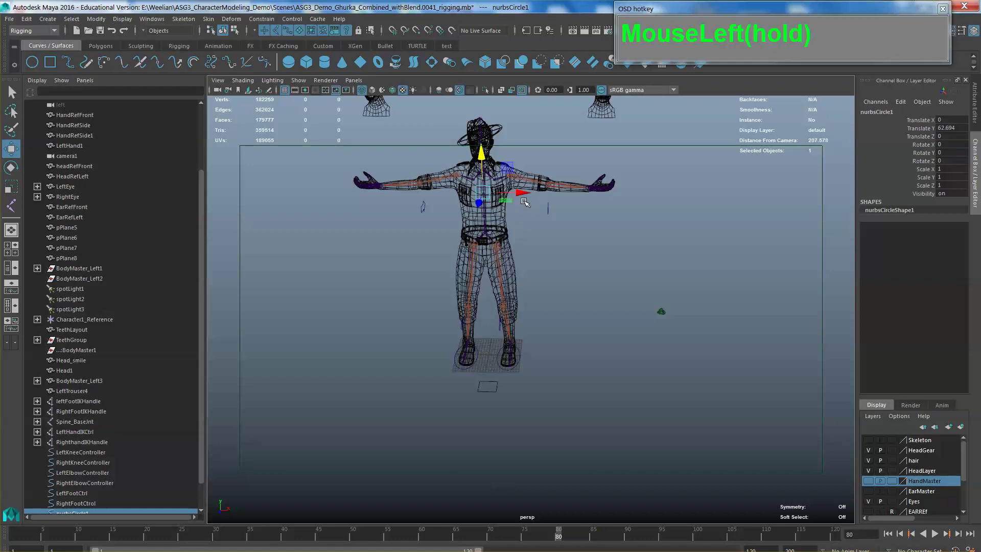
pyautogui.moveTo(526, 194); pyautogui.dragTo(613, 194)
pyautogui.keyDown('alt'); pyautogui.scroll(3, 613, 195); pyautogui.keyUp('alt')
pyautogui.keyDown('alt'); pyautogui.moveTo(613, 199); pyautogui.dragTo(480, 289, button='middle'); pyautogui.keyUp('alt')
pyautogui.keyDown('alt'); pyautogui.scroll(4, 554, 279); pyautogui.keyUp('alt')
pyautogui.scroll(6, 545, 261)
# - Scale the circle below the forearm uniformly to about 2.64
pyautogui.press('e')
pyautogui.press('r')
pyautogui.moveTo(410, 284); pyautogui.dragTo(456, 286)
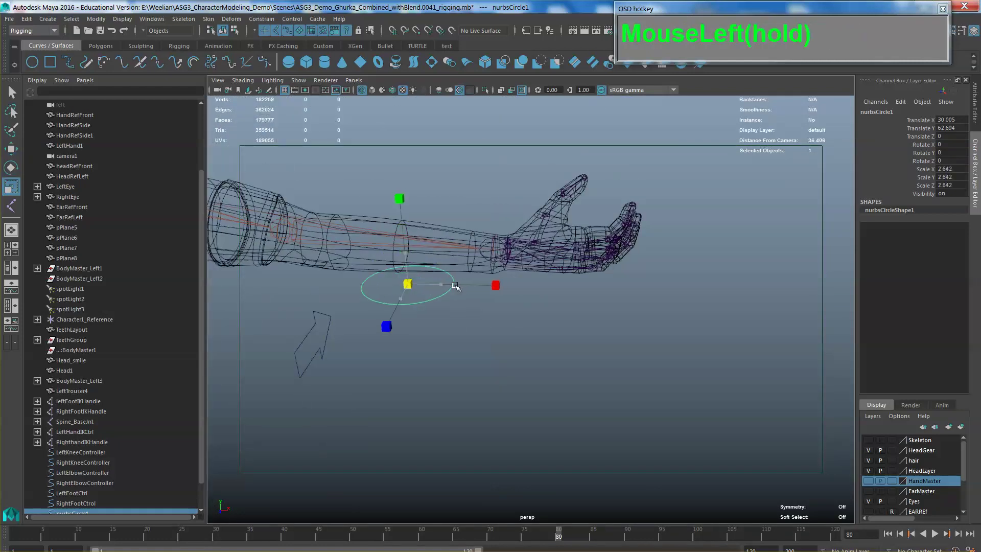
pyautogui.scroll(5, 490, 279)
pyautogui.keyDown('alt'); pyautogui.moveTo(499, 276); pyautogui.dragTo(538, 301, button='middle'); pyautogui.keyUp('alt')
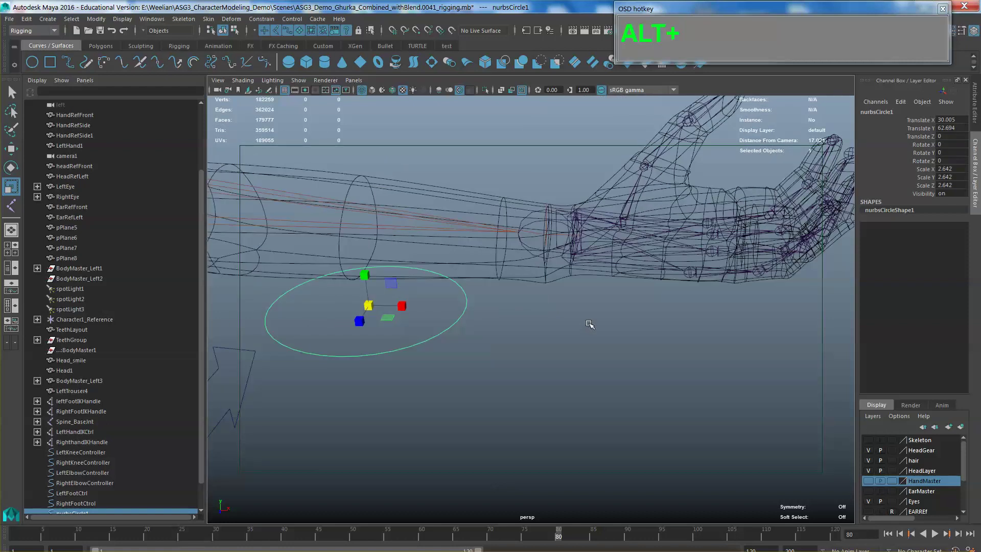
# - Snap the circle's centre to the wrist joint at X 34.758, Y 64.106, Z -1.814
pyautogui.press('w')
pyautogui.press('v')
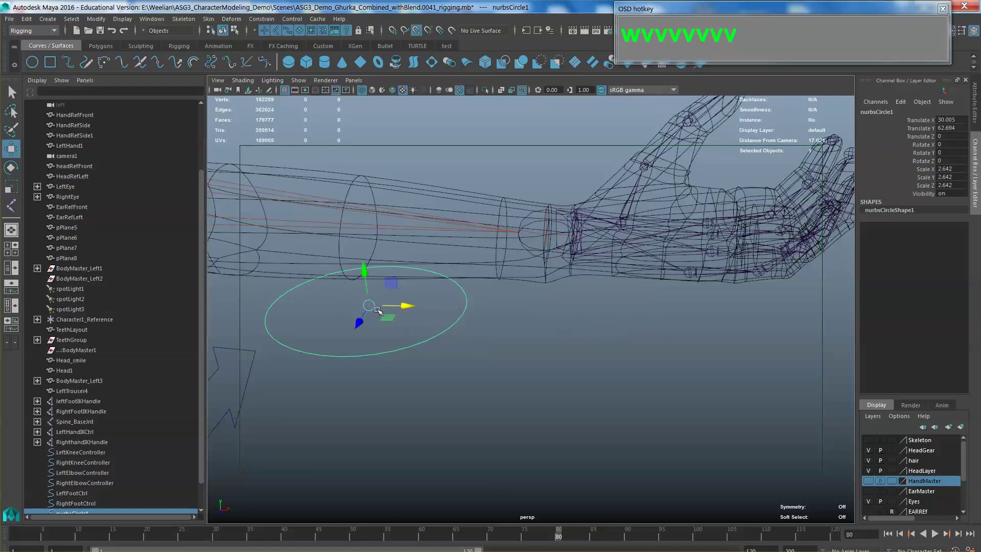
pyautogui.moveTo(568, 337); pyautogui.dragTo(547, 235, button='middle')
pyautogui.keyDown('alt'); pyautogui.moveTo(589, 284); pyautogui.dragTo(532, 307); pyautogui.keyUp('alt')
pyautogui.keyDown('alt'); pyautogui.moveTo(532, 306); pyautogui.dragTo(576, 302, button='middle'); pyautogui.keyUp('alt')
# - Rotate the wrist circle upright around the wrist, setting its Rotate Z to 90
pyautogui.click(592, 282)
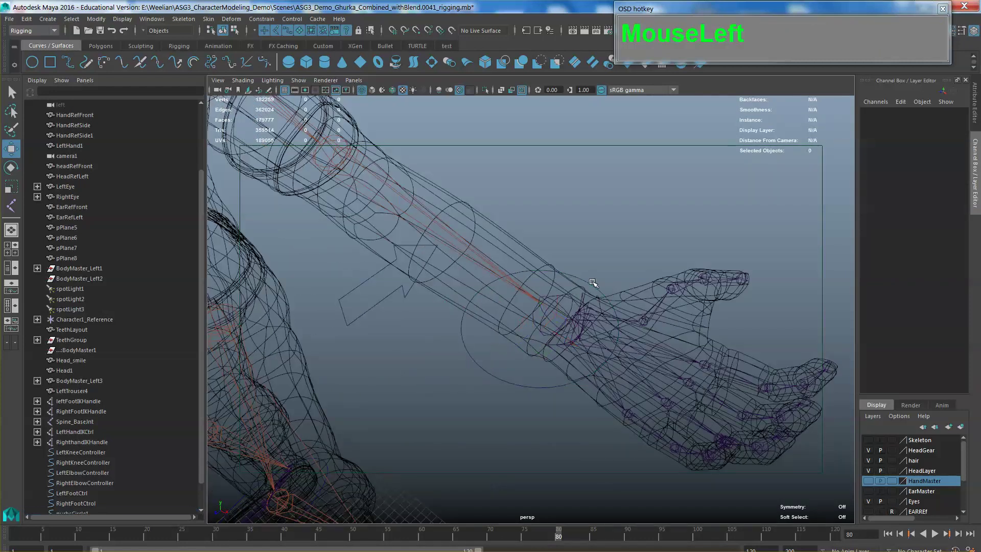
pyautogui.click(593, 285)
pyautogui.press('e')
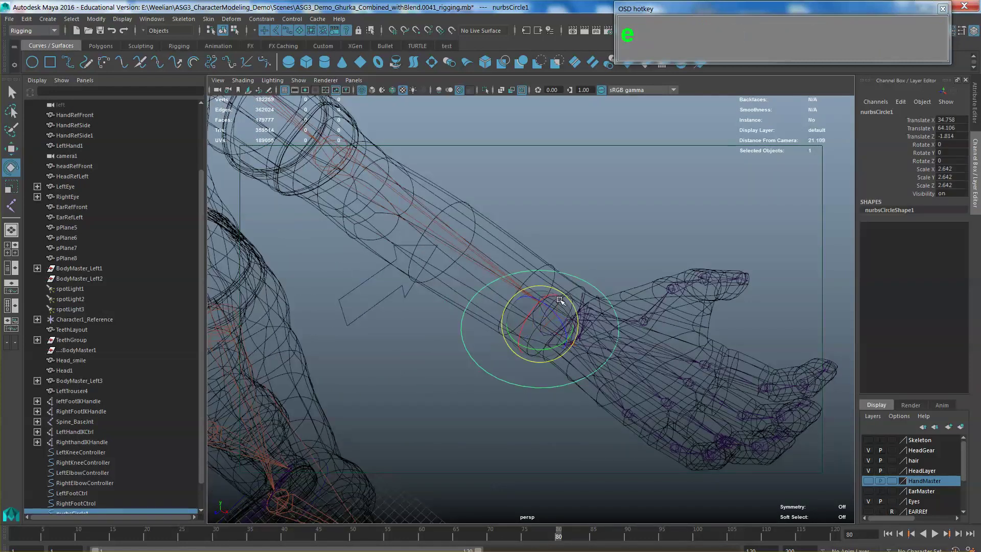
pyautogui.moveTo(568, 301); pyautogui.dragTo(579, 361)
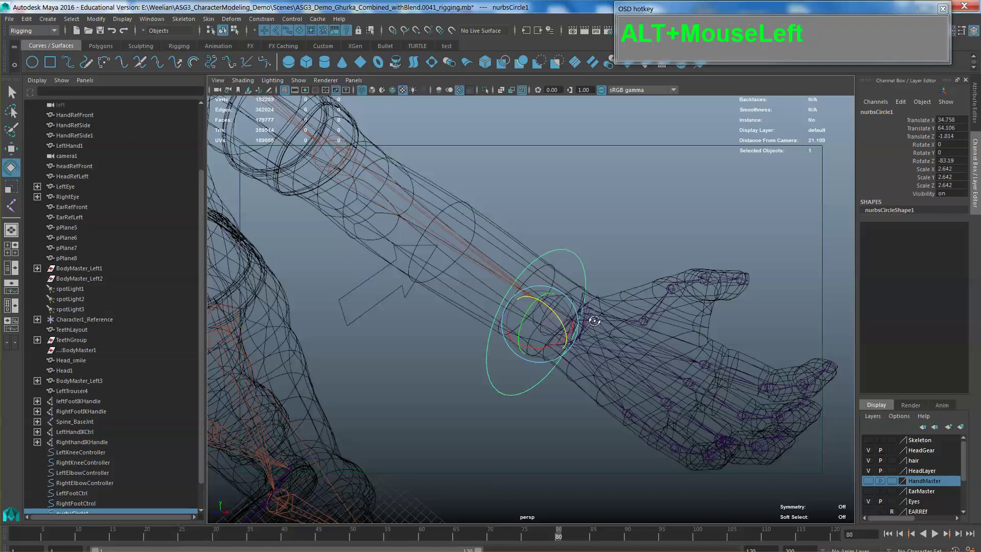
pyautogui.keyDown('alt'); pyautogui.moveTo(588, 327); pyautogui.dragTo(595, 321); pyautogui.keyUp('alt')
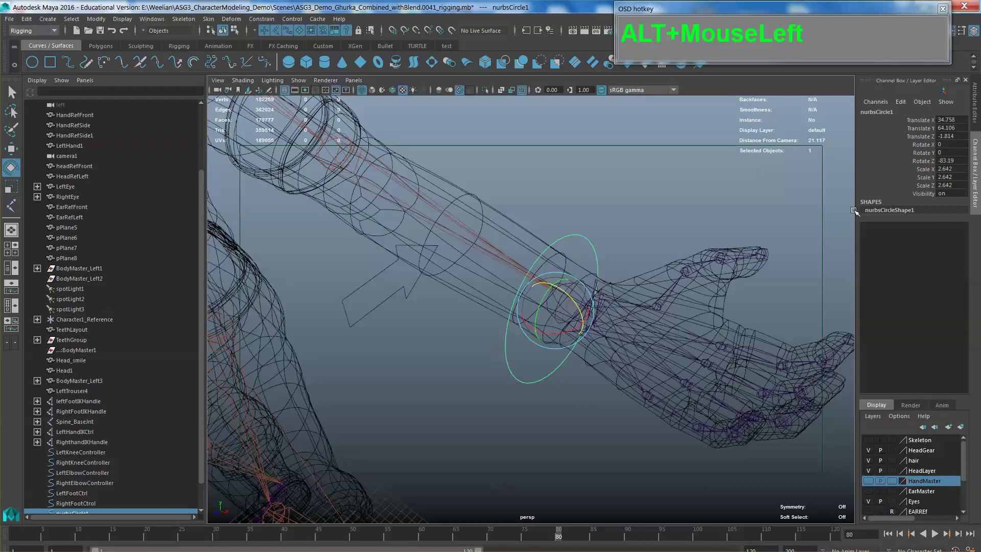
pyautogui.click(950, 161)
pyautogui.write('90')
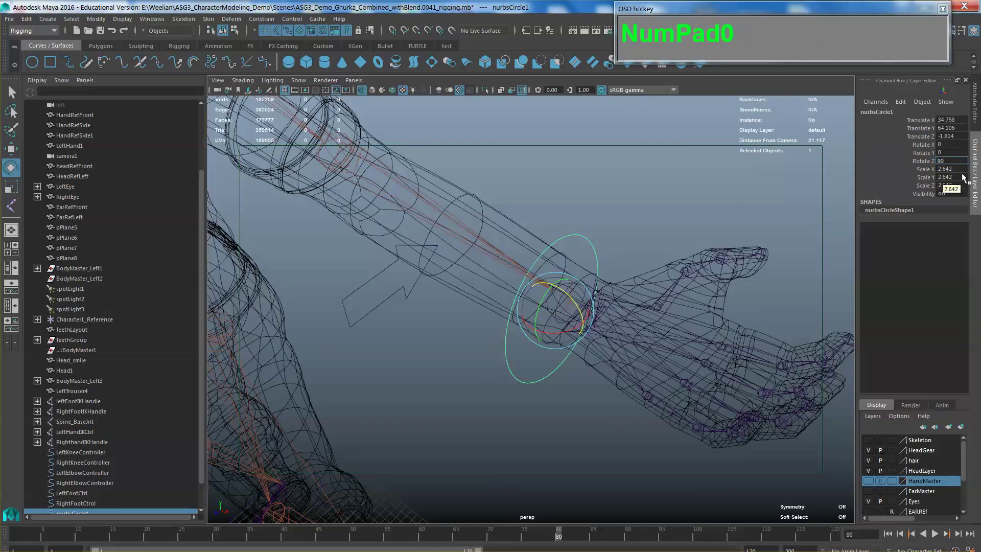
pyautogui.press('Return')
# - Rename the wrist circle as LefthandCtrl
pyautogui.keyDown('alt'); pyautogui.moveTo(744, 270); pyautogui.dragTo(656, 280, button='right'); pyautogui.keyUp('alt')
pyautogui.keyDown('alt'); pyautogui.moveTo(655, 280); pyautogui.dragTo(653, 272); pyautogui.keyUp('alt')
pyautogui.keyDown('alt'); pyautogui.moveTo(652, 271); pyautogui.dragTo(687, 261, button='right'); pyautogui.keyUp('alt')
pyautogui.keyDown('alt'); pyautogui.moveTo(687, 261); pyautogui.dragTo(666, 301, button='middle'); pyautogui.keyUp('alt')
pyautogui.scroll(-1, 62, 501)
pyautogui.click(75, 483)
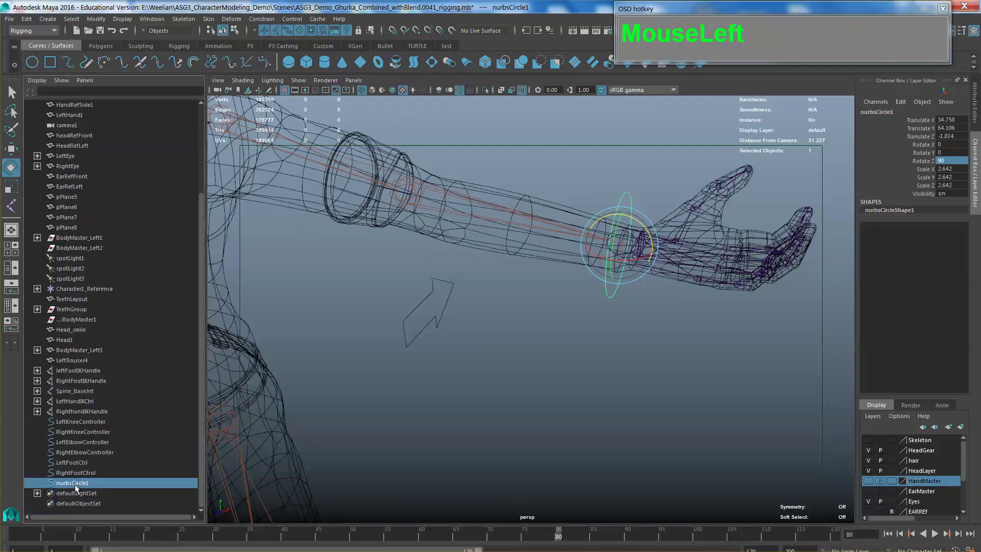
pyautogui.doubleClick(75, 483)
pyautogui.write('Left')
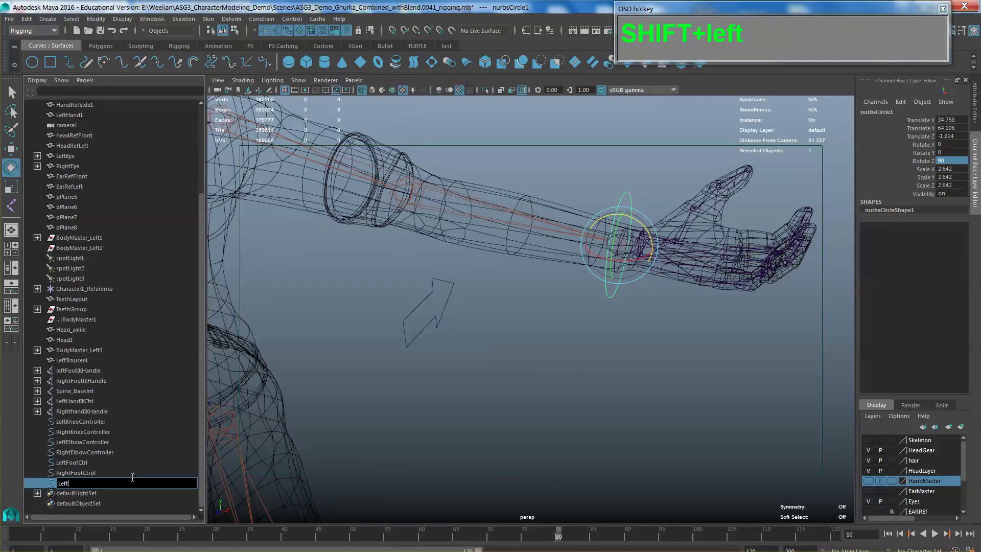
pyautogui.write('C')
pyautogui.write('hand')
pyautogui.write('Ctrl')
pyautogui.press('BackSpace')
pyautogui.press('BackSpace')
pyautogui.press('BackSpace')
pyautogui.write('Ctrl')
pyautogui.press('Return')
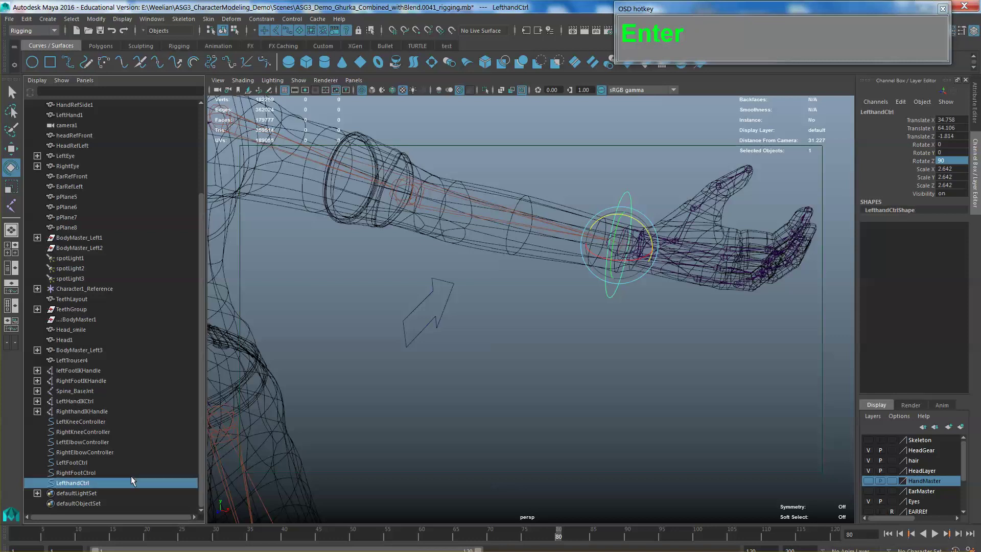
# - Correct the right foot controller's name to RightFootCtrl
pyautogui.click(91, 473)
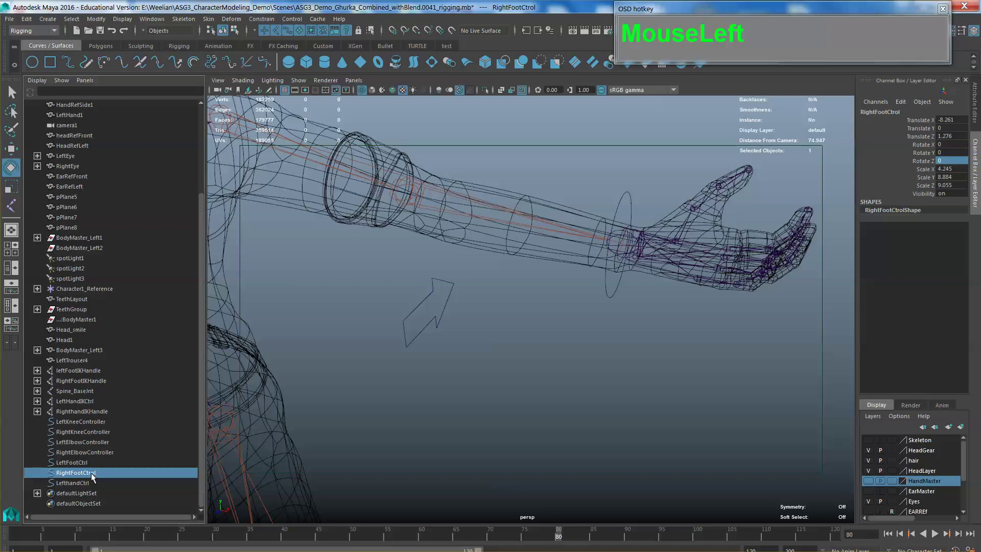
pyautogui.doubleClick(93, 475)
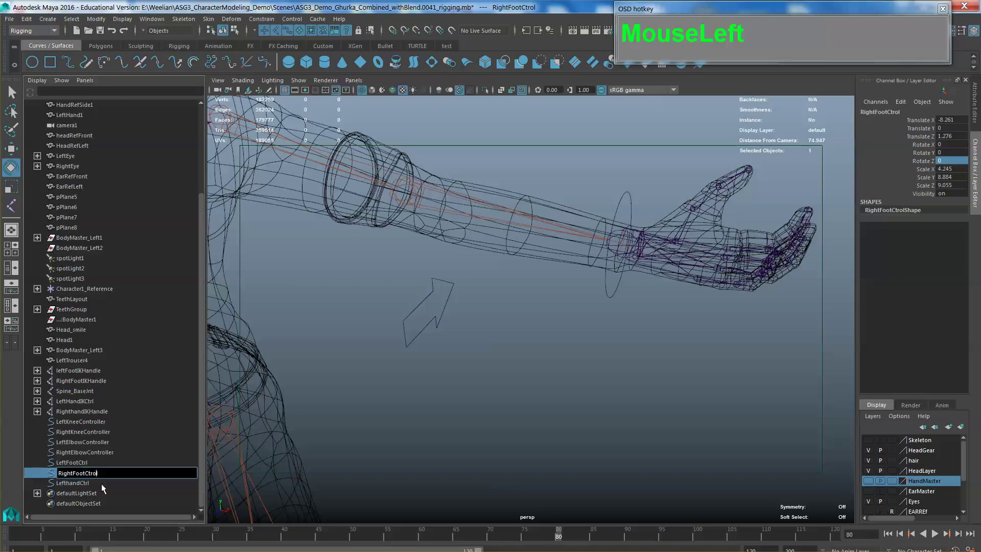
pyautogui.press('BackSpace')
pyautogui.press('Return')
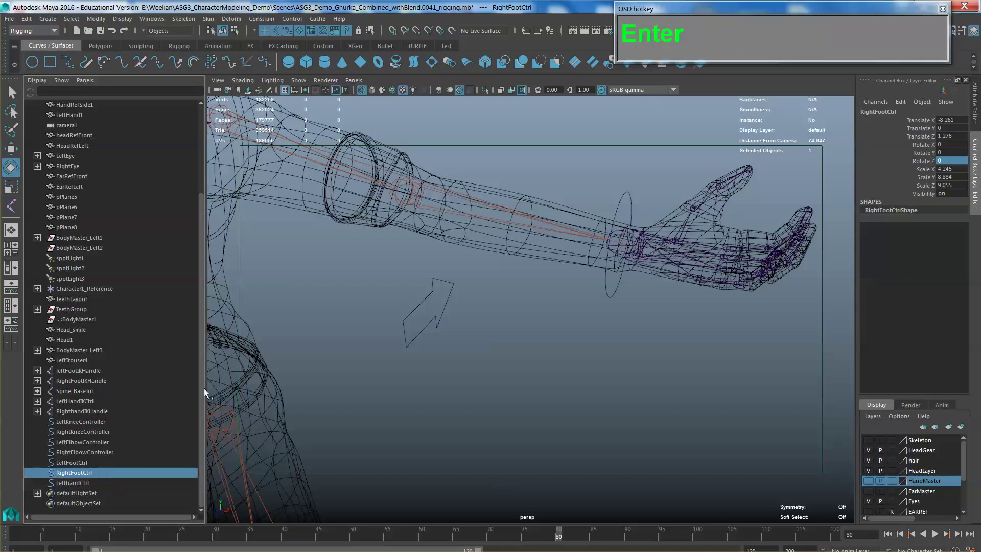
# - Duplicate the left wrist circle and move the copy along X to the right wrist, at about X -33.67
pyautogui.scroll(-3, 536, 411)
pyautogui.click(574, 302)
pyautogui.scroll(-5, 562, 330)
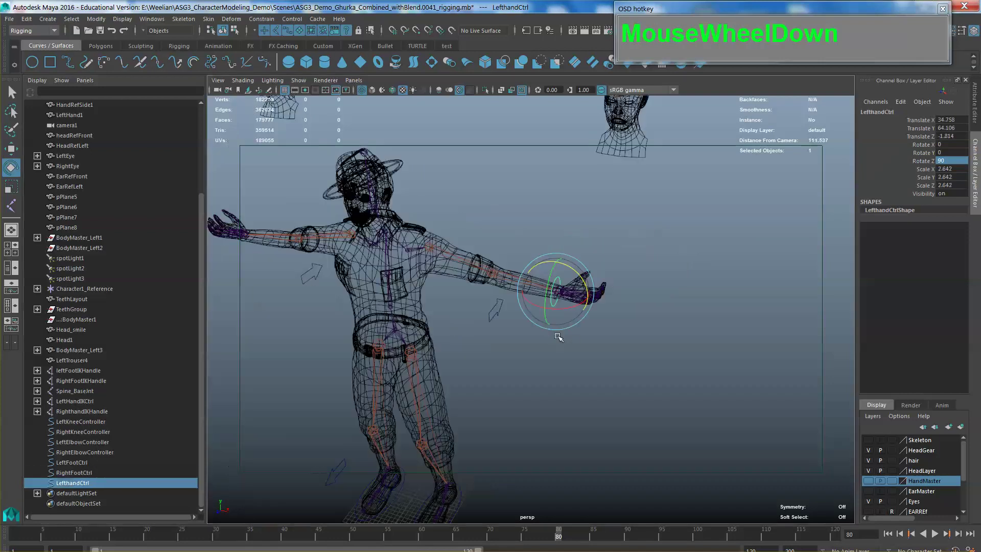
pyautogui.keyDown('alt'); pyautogui.moveTo(558, 335); pyautogui.dragTo(506, 360); pyautogui.keyUp('alt')
pyautogui.keyDown('alt'); pyautogui.moveTo(506, 361); pyautogui.dragTo(515, 353, button='middle'); pyautogui.keyUp('alt')
pyautogui.keyDown('alt'); pyautogui.scroll(4, 596, 339); pyautogui.keyUp('alt')
pyautogui.keyDown('alt'); pyautogui.moveTo(605, 333); pyautogui.dragTo(616, 348, button='middle'); pyautogui.keyUp('alt')
pyautogui.scroll(-3, 664, 373)
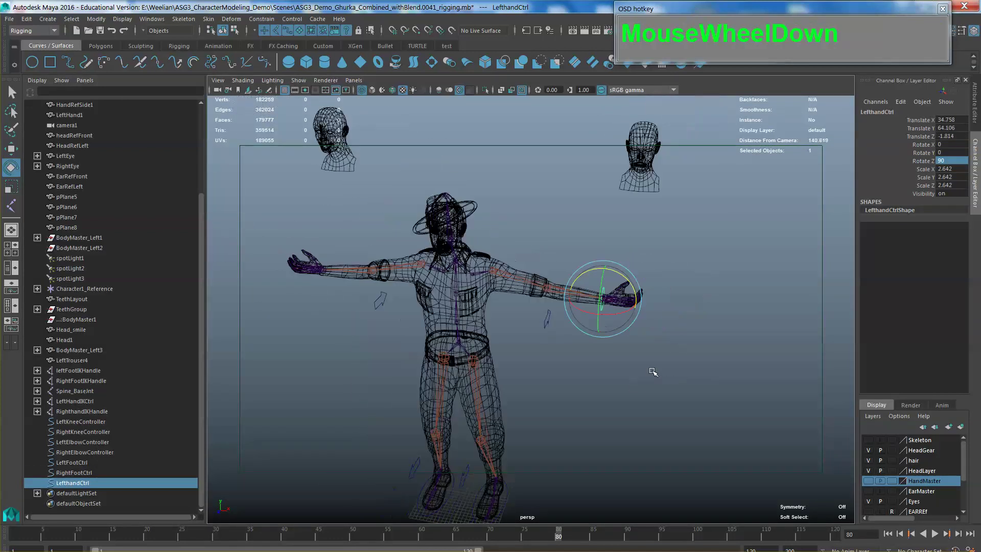
pyautogui.hotkey('ctrl', 'd')
pyautogui.press('w')
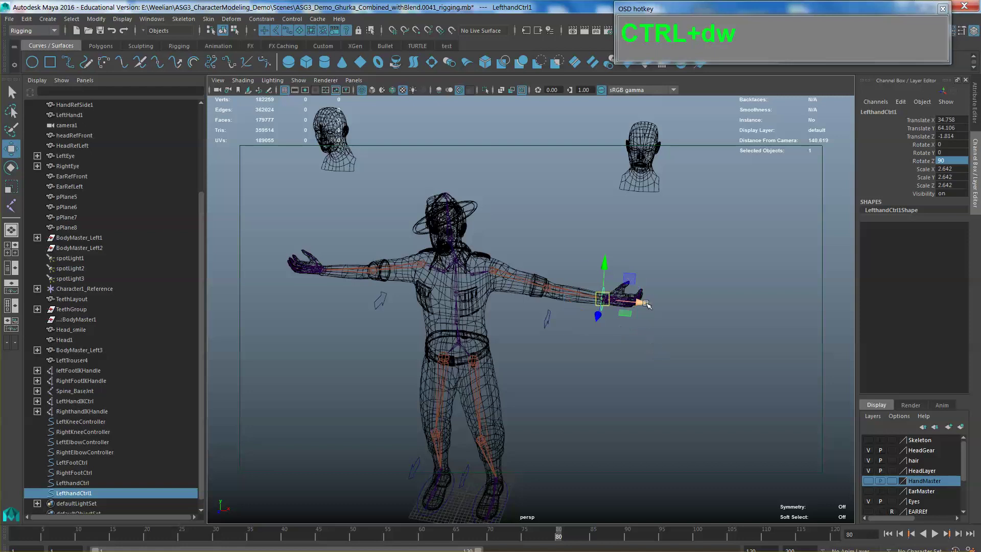
pyautogui.moveTo(646, 303); pyautogui.dragTo(425, 316)
pyautogui.keyDown('alt'); pyautogui.moveTo(425, 315); pyautogui.dragTo(583, 326, button='middle'); pyautogui.keyUp('alt')
# - Snap the duplicated circle's centre to the right wrist joint at X -34.748, Y 63.751, Z -2.767
pyautogui.scroll(3, 519, 324)
pyautogui.scroll(5, 534, 309)
pyautogui.scroll(-1, 583, 331)
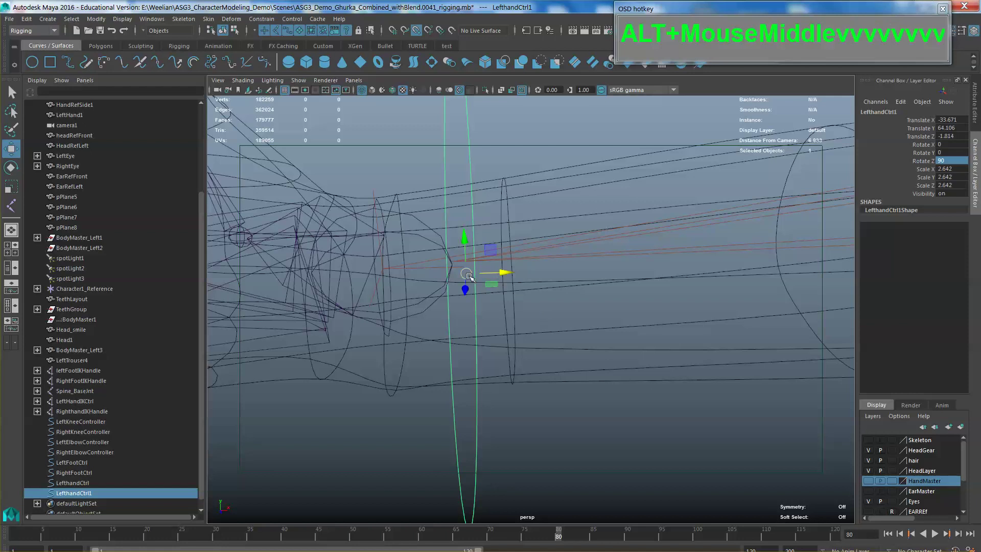
pyautogui.moveTo(473, 279); pyautogui.dragTo(438, 279, button='middle')
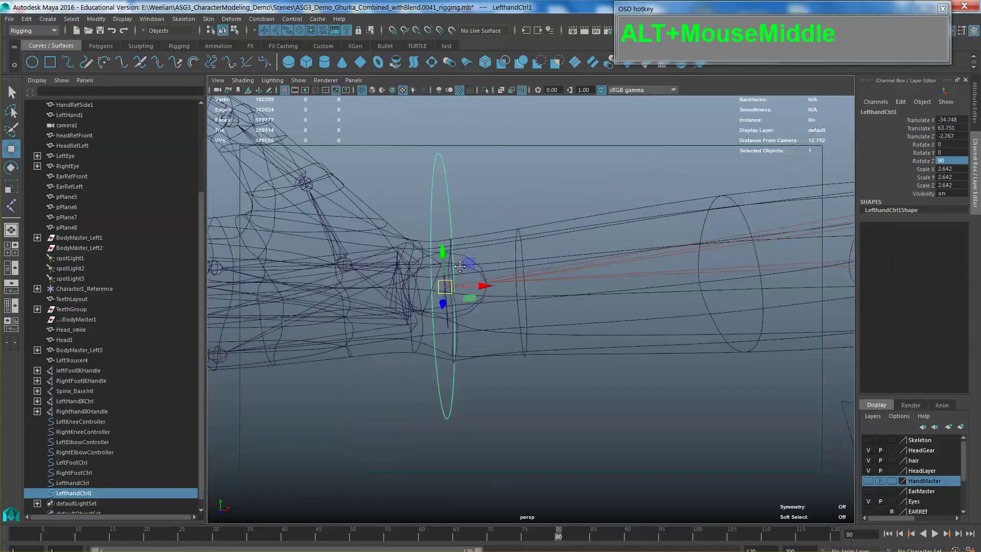
pyautogui.keyDown('alt'); pyautogui.moveTo(438, 278); pyautogui.dragTo(442, 299); pyautogui.keyUp('alt')
pyautogui.keyDown('alt'); pyautogui.moveTo(441, 300); pyautogui.dragTo(629, 330, button='middle'); pyautogui.keyUp('alt')
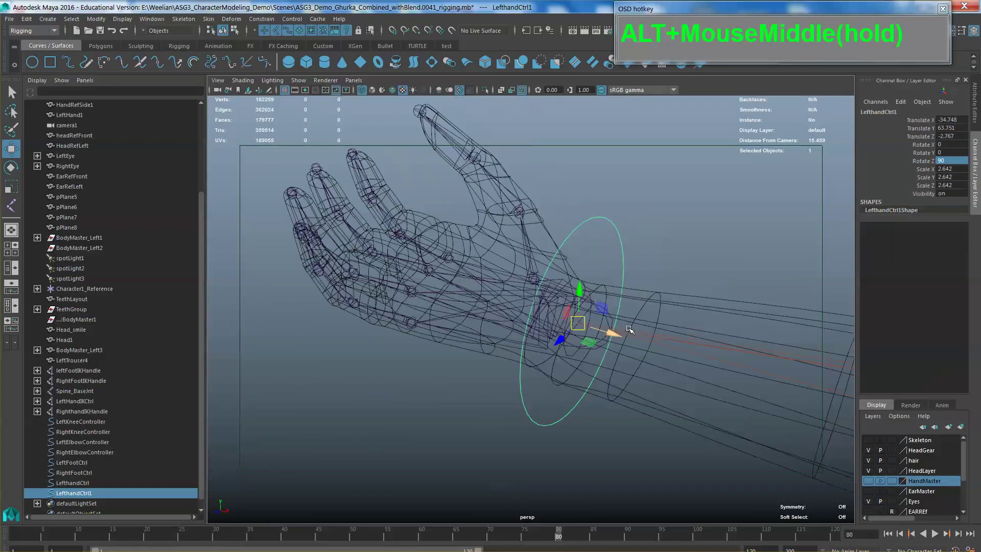
# - Rename the right wrist circle as RighthandCtrl and deselect it
pyautogui.doubleClick(67, 494)
pyautogui.click(65, 494)
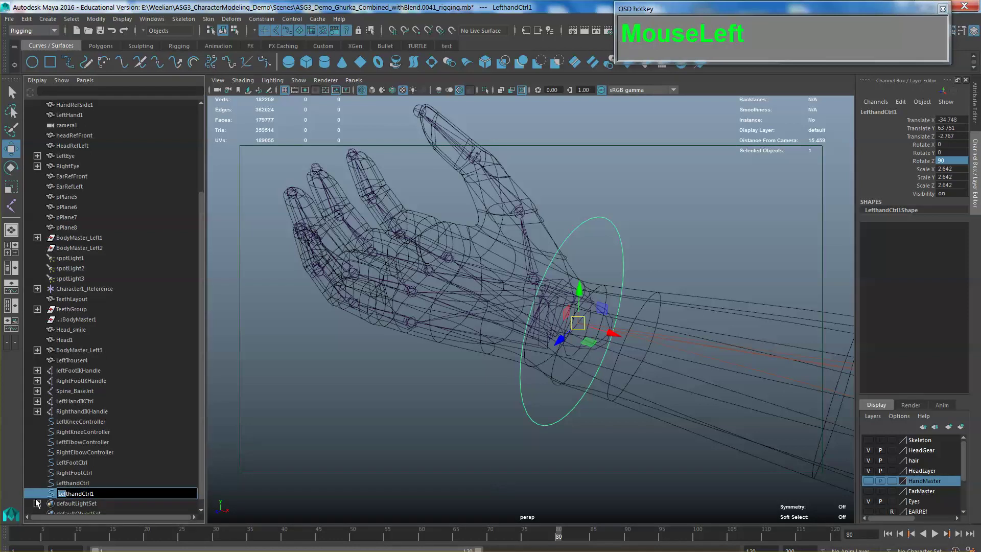
pyautogui.press('BackSpace')
pyautogui.press('BackSpace')
pyautogui.press('BackSpace')
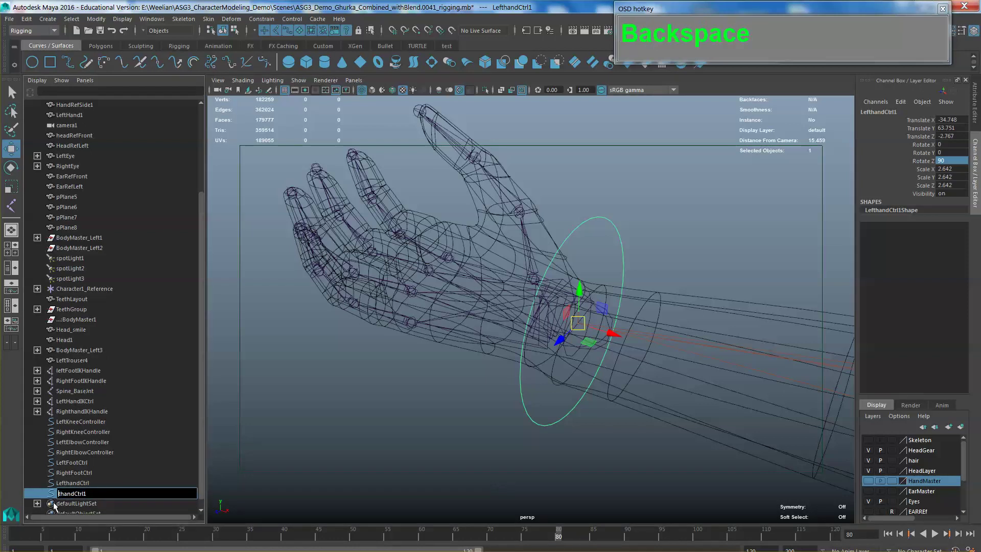
pyautogui.write('r')
pyautogui.press('BackSpace')
pyautogui.write('Right')
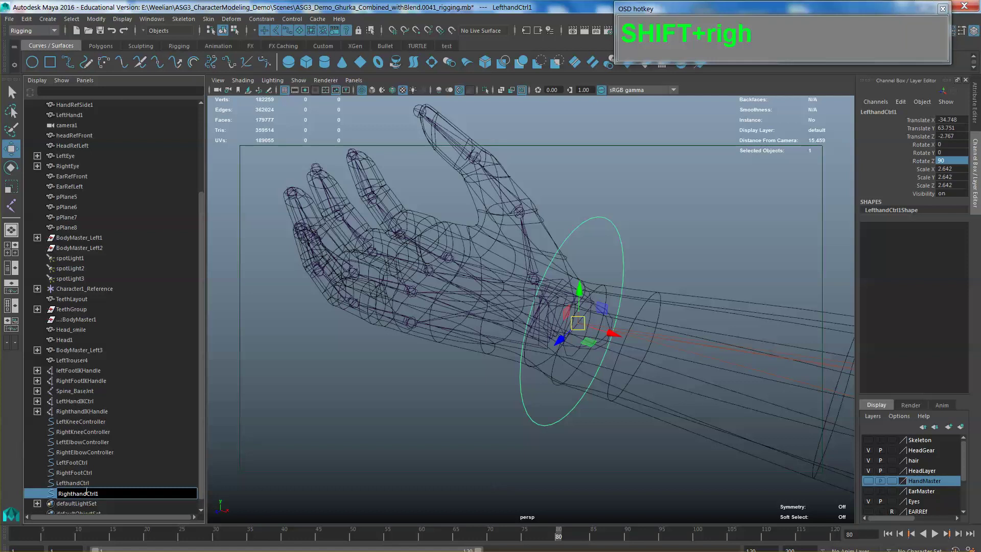
pyautogui.click(112, 493)
pyautogui.press('BackSpace')
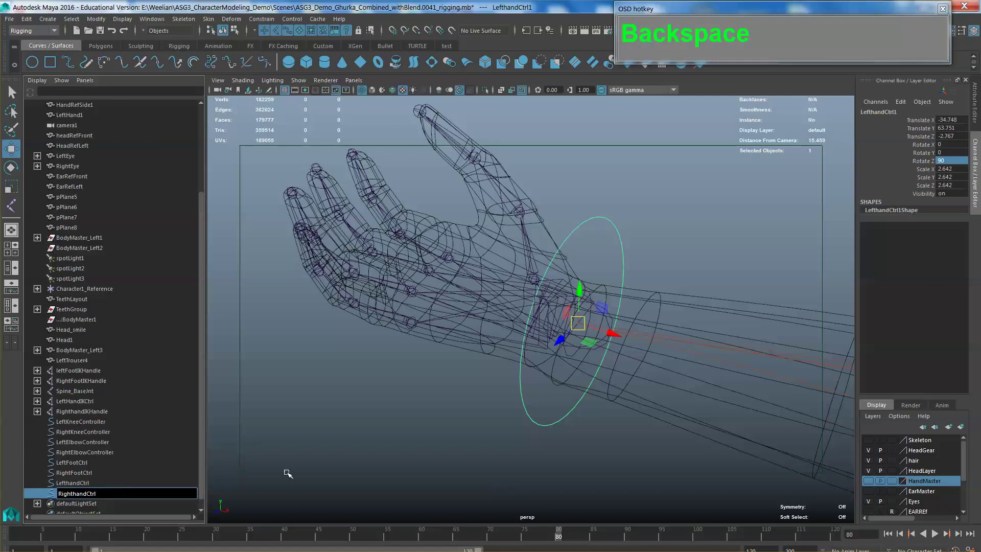
pyautogui.click(623, 361)
# - Examine the hand, elbow, knee and foot controllers around the whole character
pyautogui.scroll(-4, 641, 350)
pyautogui.scroll(-5, 641, 349)
pyautogui.keyDown('alt'); pyautogui.moveTo(643, 353); pyautogui.dragTo(679, 377); pyautogui.keyUp('alt')
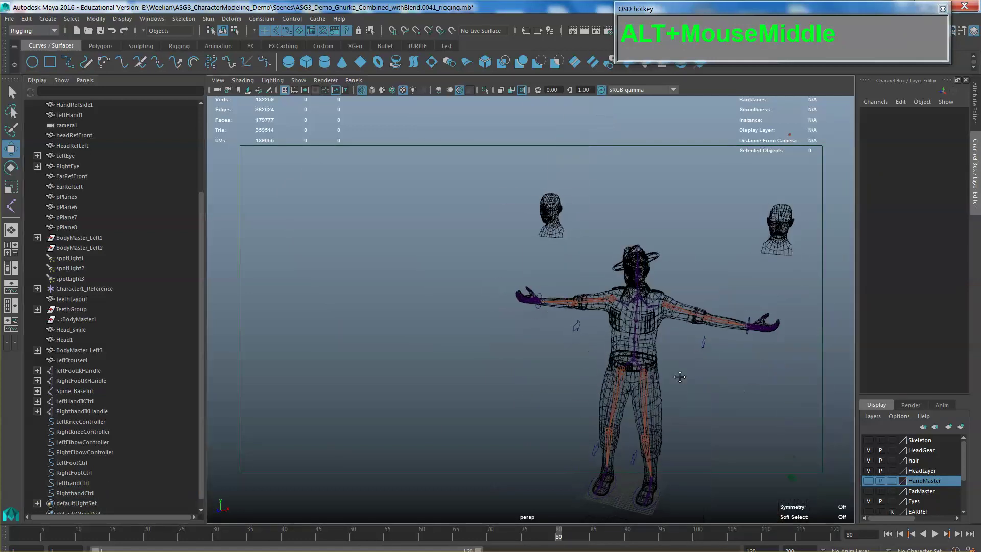
pyautogui.keyDown('alt'); pyautogui.moveTo(679, 377); pyautogui.dragTo(666, 286, button='middle'); pyautogui.keyUp('alt')
pyautogui.keyDown('alt'); pyautogui.moveTo(667, 286); pyautogui.dragTo(653, 388); pyautogui.keyUp('alt')
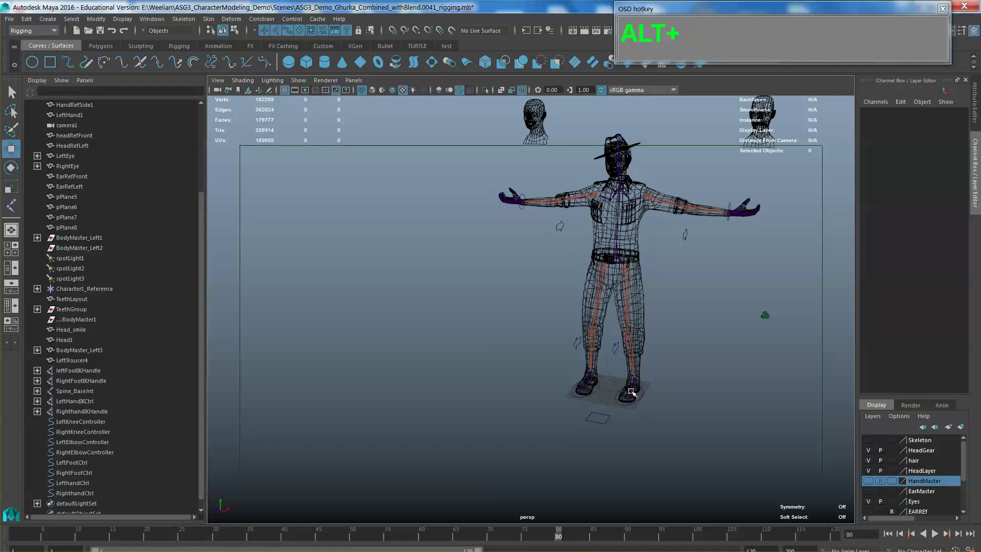
pyautogui.keyDown('alt'); pyautogui.moveTo(693, 404); pyautogui.dragTo(684, 428, button='middle'); pyautogui.keyUp('alt')
pyautogui.scroll(2, 686, 429)
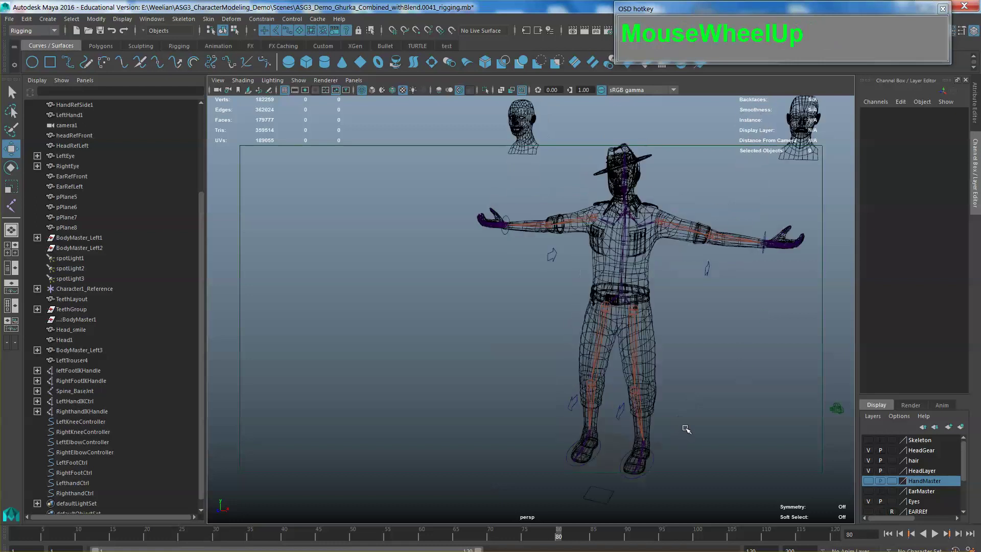
pyautogui.keyDown('alt'); pyautogui.moveTo(612, 272); pyautogui.dragTo(634, 286, button='middle'); pyautogui.keyUp('alt')
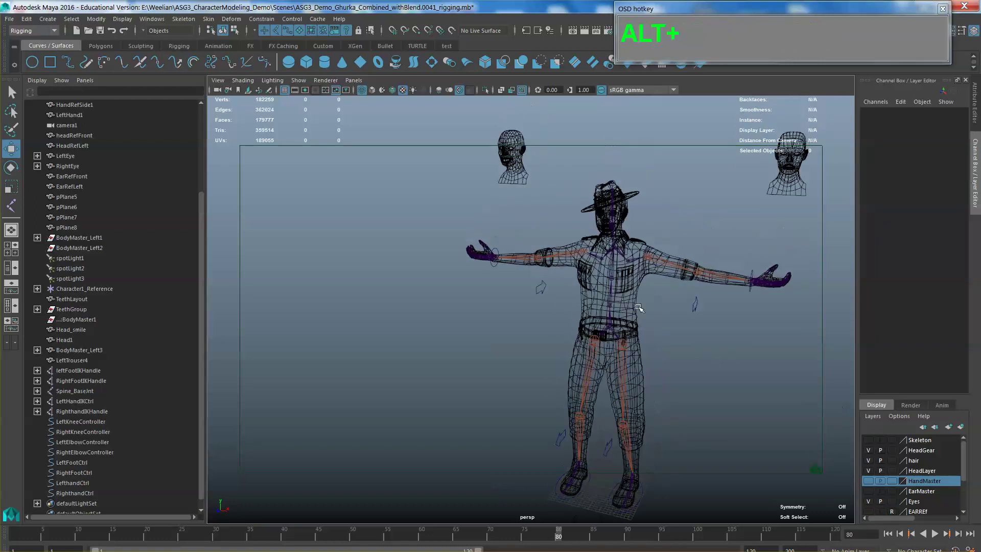
pyautogui.keyDown('alt'); pyautogui.moveTo(639, 289); pyautogui.dragTo(673, 299); pyautogui.keyUp('alt')
pyautogui.scroll(5, 674, 299)
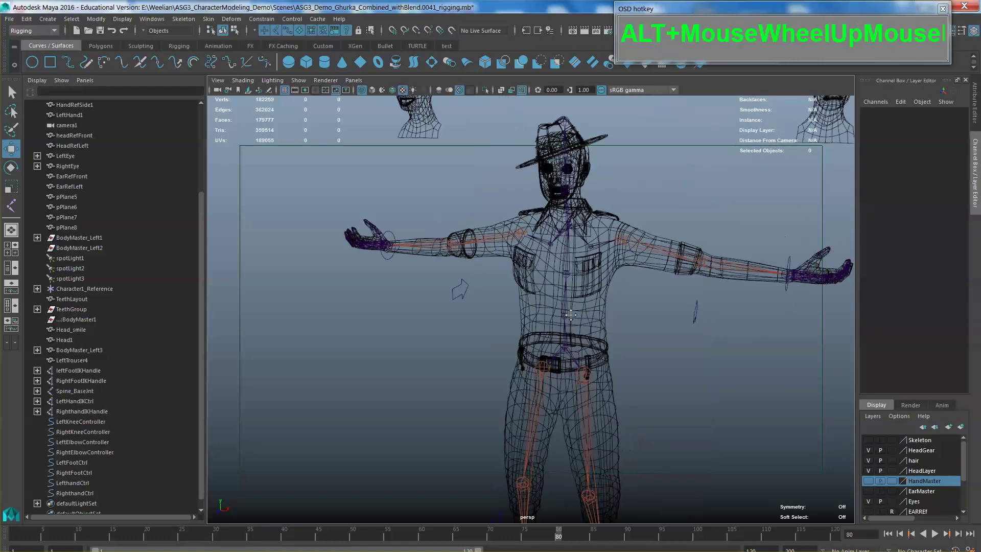
pyautogui.moveTo(593, 233)
pyautogui.keyDown('alt'); pyautogui.mouseDown()
pyautogui.moveTo(502, 240)
pyautogui.moveTo(573, 239)
pyautogui.moveTo(600, 218)
pyautogui.mouseUp(); pyautogui.keyUp('alt')
pyautogui.keyDown('alt'); pyautogui.moveTo(607, 252); pyautogui.dragTo(593, 103, button='middle'); pyautogui.keyUp('alt')
# - Create a NURBS circle at the origin around the feet and scale it uniformly to about 39.77
pyautogui.keyDown('alt'); pyautogui.moveTo(577, 347); pyautogui.dragTo(444, 216); pyautogui.keyUp('alt')
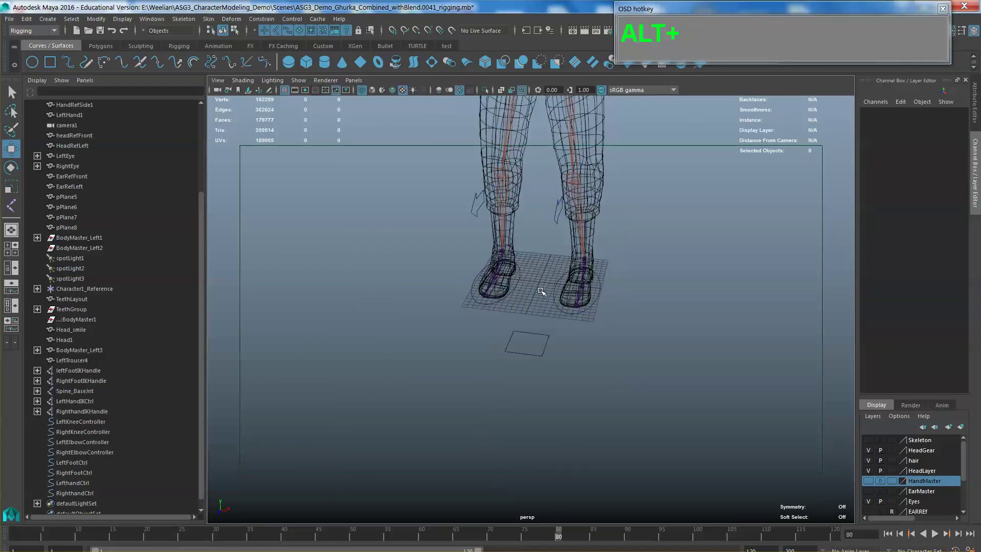
pyautogui.click(32, 63)
pyautogui.press('r')
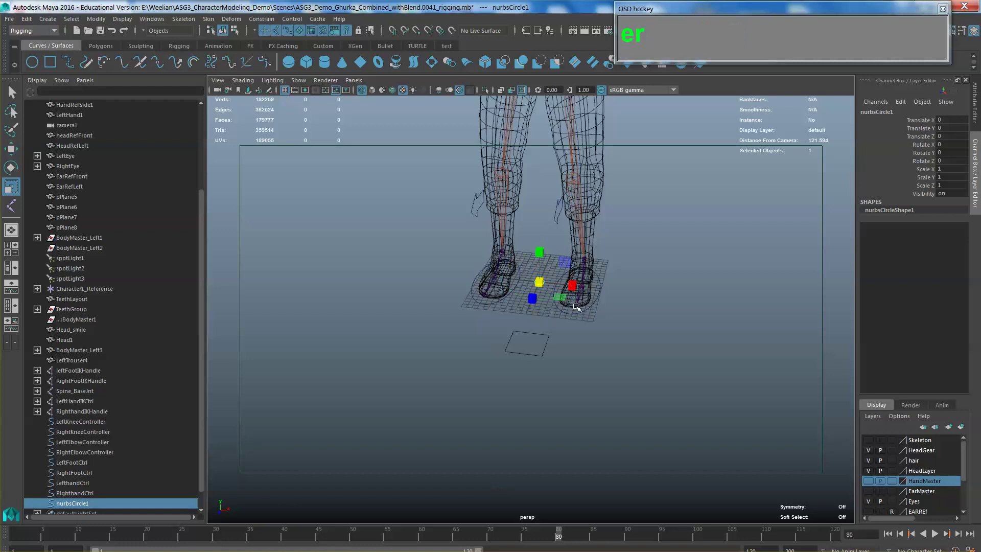
pyautogui.moveTo(539, 282); pyautogui.dragTo(856, 334)
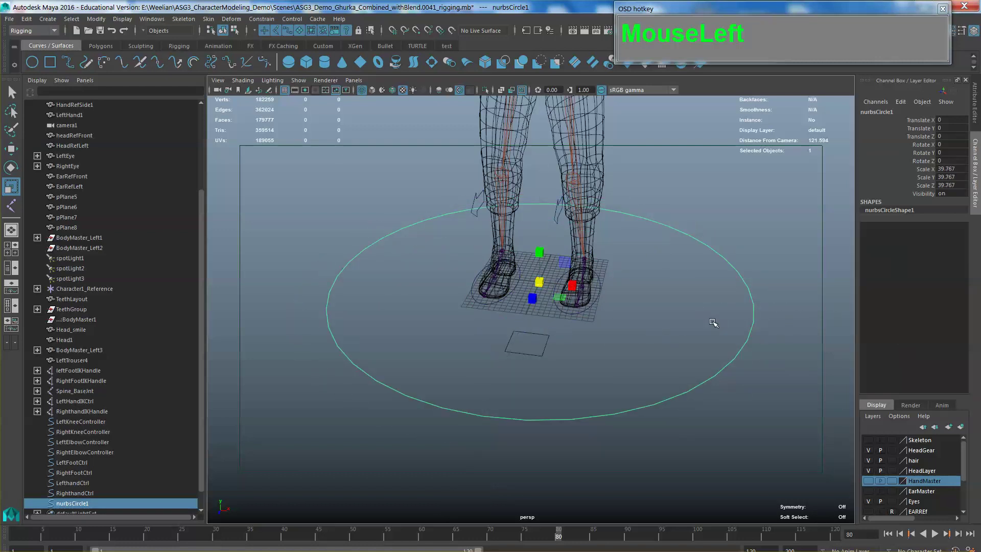
# - Duplicate the large ground circle and scale the copy uniformly to about 15.12
pyautogui.hotkey('ctrl', 'd')
pyautogui.moveTo(543, 284); pyautogui.dragTo(340, 292)
pyautogui.press('w')
# - Raise the smaller circle to the waist and snap its centre to the spine base joint at Y 48.025, Z -2.139
pyautogui.scroll(-3, 546, 255)
pyautogui.scroll(-2, 546, 255)
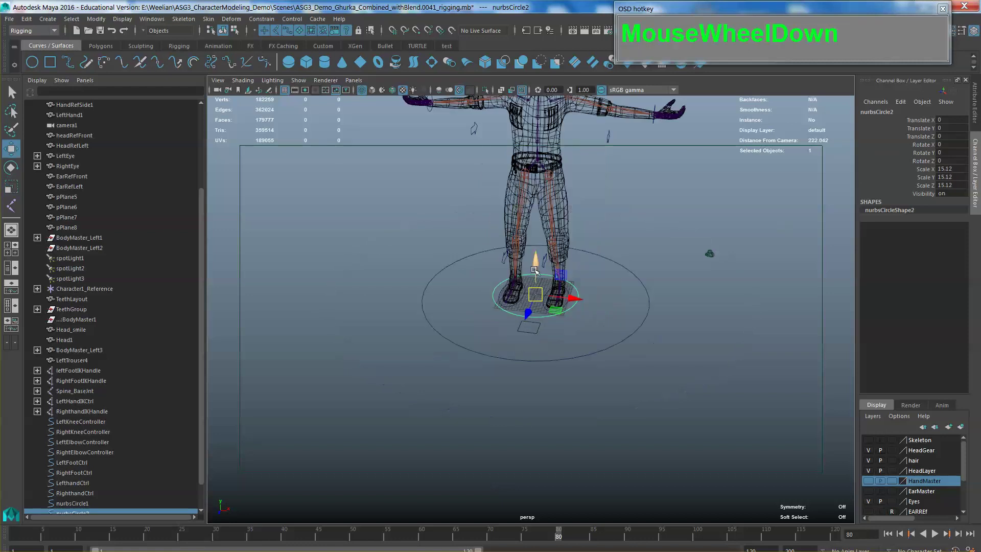
pyautogui.moveTo(536, 263); pyautogui.dragTo(555, 151)
pyautogui.scroll(5, 561, 228)
pyautogui.keyDown('alt'); pyautogui.moveTo(556, 149); pyautogui.dragTo(489, 275, button='middle'); pyautogui.keyUp('alt')
pyautogui.scroll(4, 506, 318)
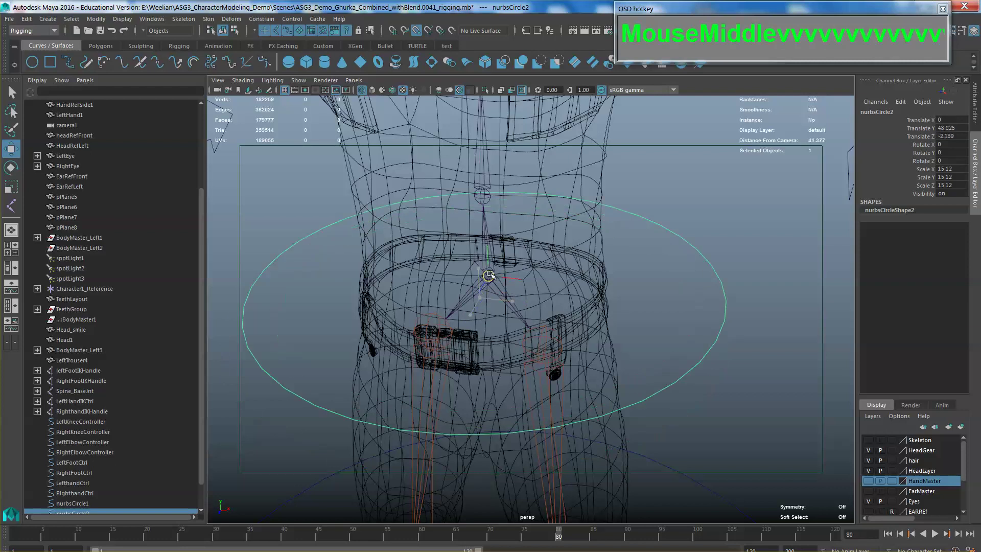
# - Duplicate the waist circle and raise the copy above the belt to about Y 54.41
pyautogui.scroll(-4, 489, 275)
pyautogui.keyDown('alt'); pyautogui.moveTo(488, 275); pyautogui.dragTo(557, 292); pyautogui.keyUp('alt')
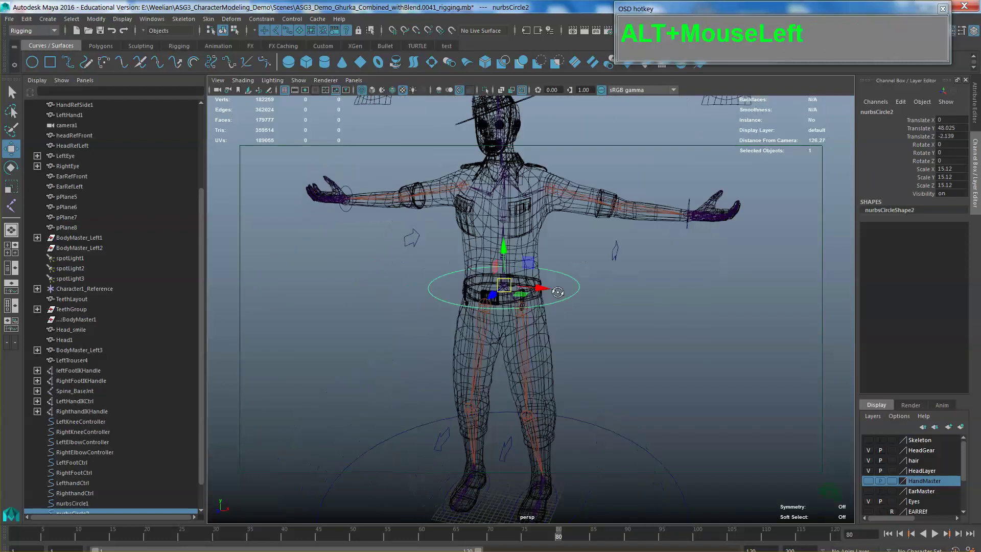
pyautogui.scroll(2, 557, 292)
pyautogui.keyDown('alt'); pyautogui.moveTo(557, 292); pyautogui.dragTo(564, 301, button='middle'); pyautogui.keyUp('alt')
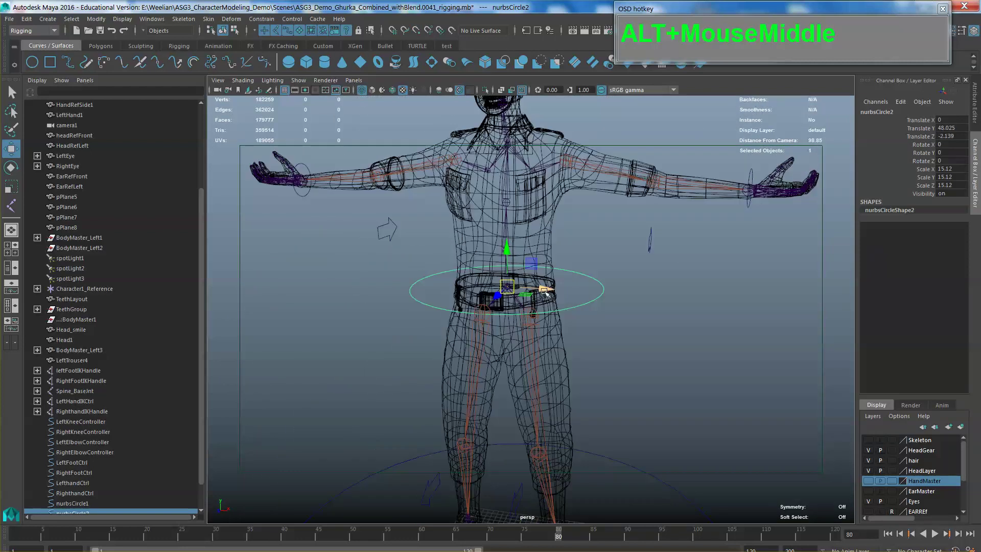
pyautogui.hotkey('ctrl', 'd')
pyautogui.moveTo(507, 249); pyautogui.dragTo(509, 212)
pyautogui.press('e')
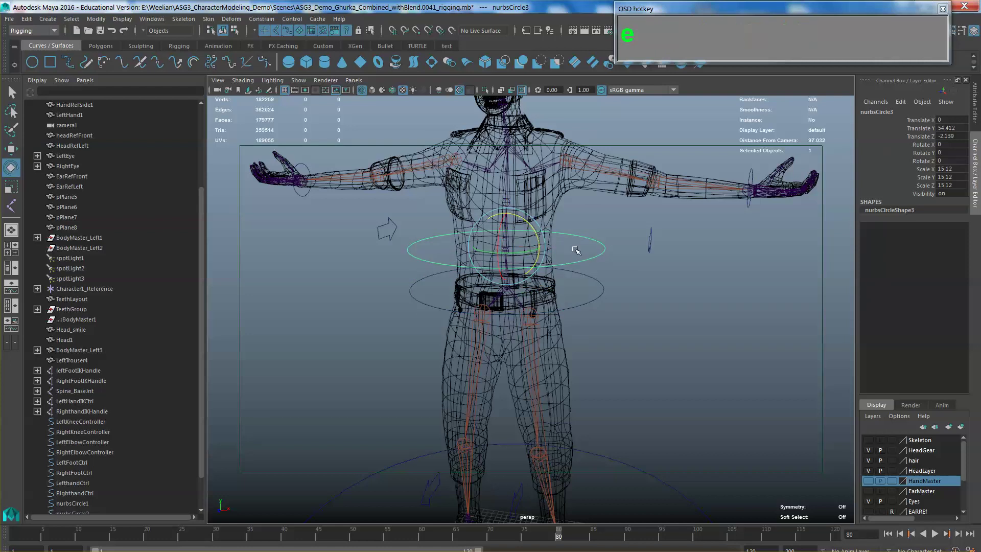
pyautogui.press('s')
pyautogui.press('d')
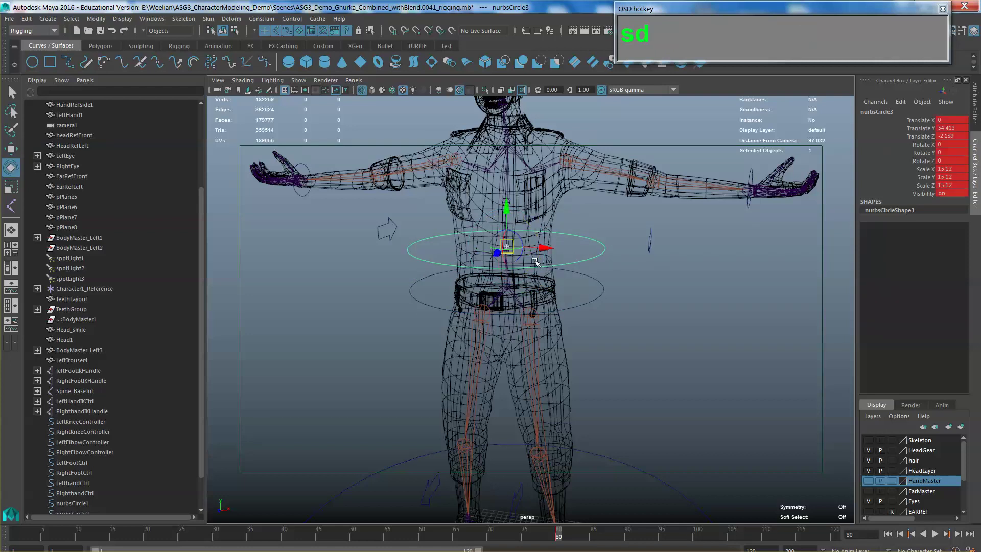
pyautogui.hotkey('ctrl', 'z')
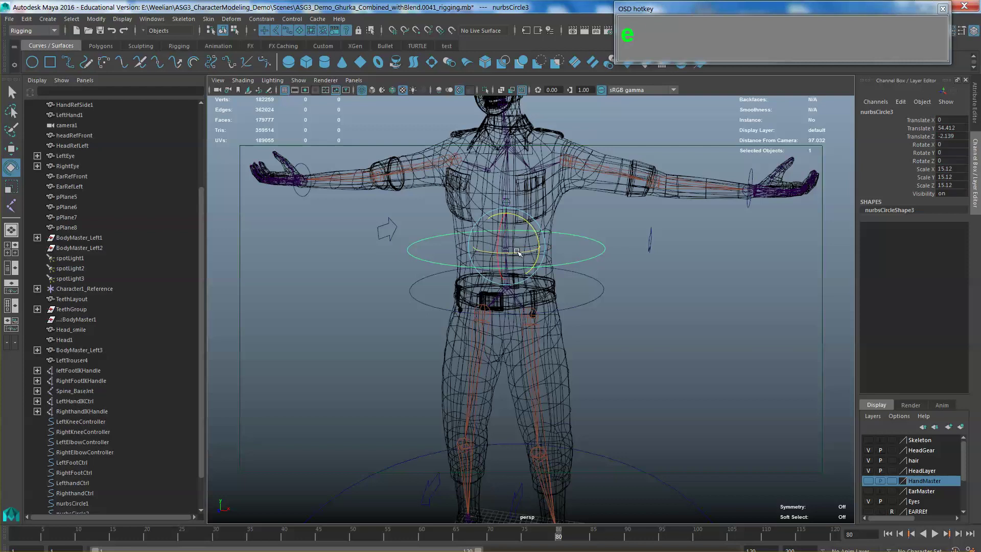
# - Scale the circle above the belt uniformly to about 10.09
pyautogui.press('r')
pyautogui.moveTo(507, 247); pyautogui.dragTo(460, 250)
pyautogui.keyDown('alt'); pyautogui.moveTo(459, 250); pyautogui.dragTo(570, 262); pyautogui.keyUp('alt')
pyautogui.scroll(5, 569, 263)
pyautogui.keyDown('alt'); pyautogui.moveTo(571, 258); pyautogui.dragTo(565, 311, button='middle'); pyautogui.keyUp('alt')
pyautogui.keyDown('alt'); pyautogui.moveTo(565, 311); pyautogui.dragTo(531, 308); pyautogui.keyUp('alt')
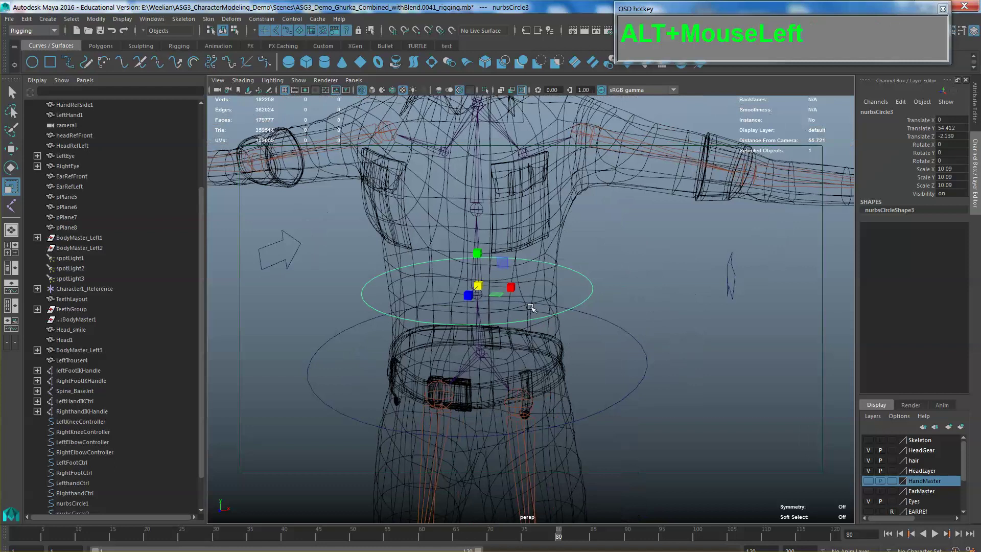
# - Snap the circle above the belt to the lower spine joint at Y 53.824, Z -1.487
pyautogui.scroll(3, 484, 299)
pyautogui.press('v')
pyautogui.press('v')
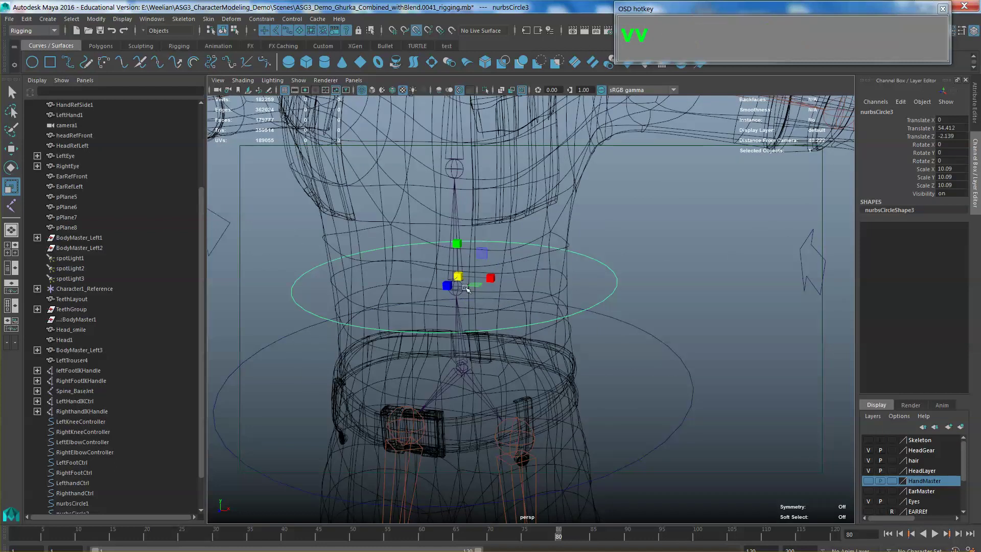
pyautogui.press('v')
pyautogui.press('w')
pyautogui.press('v')
pyautogui.moveTo(459, 278); pyautogui.dragTo(490, 289, button='middle')
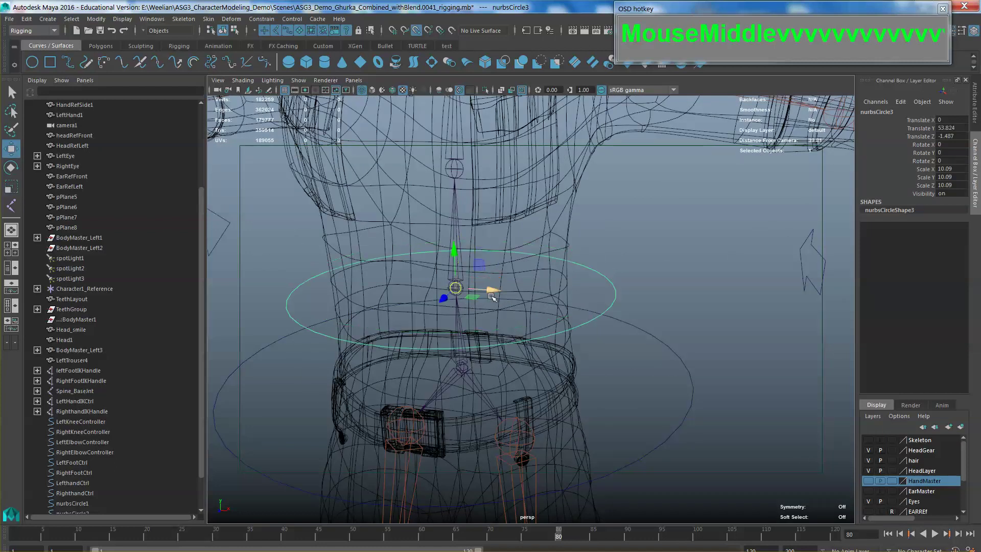
# - Examine the placement of the two circles around the waist and lower spine from several angles
pyautogui.scroll(-5, 491, 289)
pyautogui.keyDown('alt'); pyautogui.moveTo(491, 289); pyautogui.dragTo(539, 323); pyautogui.keyUp('alt')
pyautogui.keyDown('alt'); pyautogui.scroll(-2, 539, 323); pyautogui.keyUp('alt')
pyautogui.keyDown('alt'); pyautogui.moveTo(539, 323); pyautogui.dragTo(551, 337, button='middle'); pyautogui.keyUp('alt')
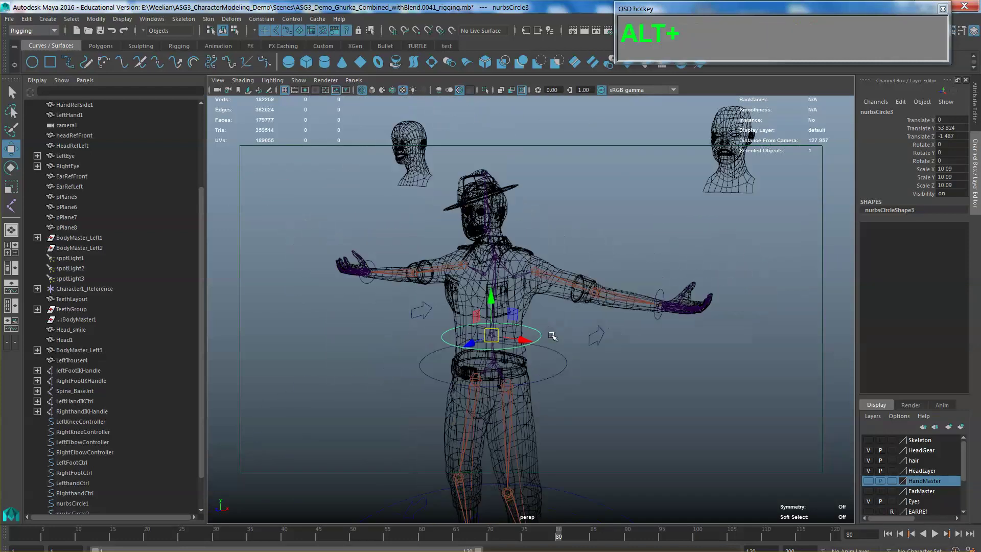
pyautogui.keyDown('alt'); pyautogui.moveTo(550, 337); pyautogui.dragTo(521, 329); pyautogui.keyUp('alt')
pyautogui.keyDown('alt'); pyautogui.scroll(2, 521, 328); pyautogui.keyUp('alt')
pyautogui.keyDown('alt'); pyautogui.moveTo(521, 328); pyautogui.dragTo(551, 322, button='middle'); pyautogui.keyUp('alt')
pyautogui.moveTo(551, 322)
pyautogui.keyDown('alt'); pyautogui.mouseDown()
pyautogui.moveTo(495, 324)
pyautogui.moveTo(543, 327)
pyautogui.mouseUp(); pyautogui.keyUp('alt')
pyautogui.keyDown('alt'); pyautogui.scroll(2, 545, 327); pyautogui.keyUp('alt')
pyautogui.keyDown('alt'); pyautogui.moveTo(545, 327); pyautogui.dragTo(552, 318, button='middle'); pyautogui.keyUp('alt')
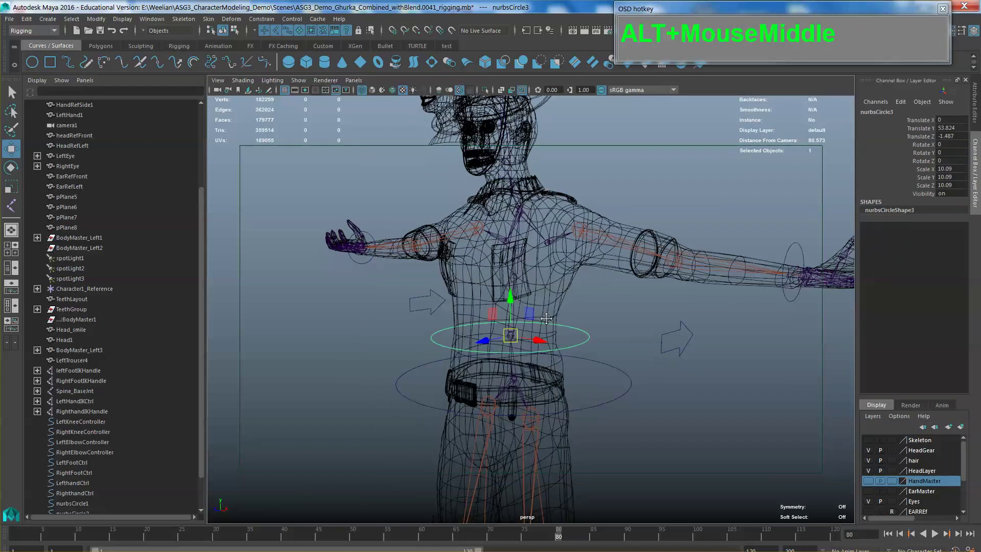
# - Duplicate the lower spine circle and raise the copy to the neck, at about Y 75.05
pyautogui.click(593, 345)
pyautogui.click(587, 340)
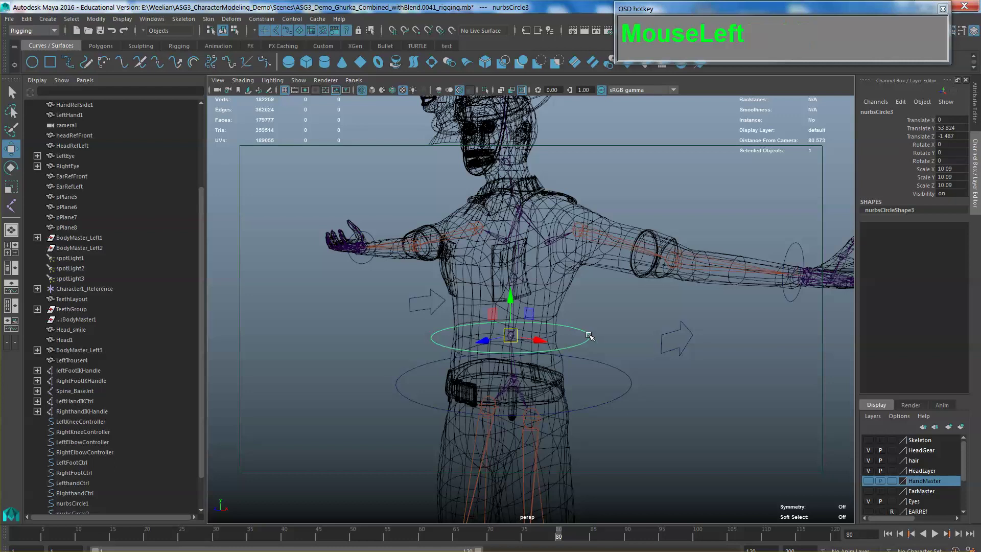
pyautogui.hotkey('shift', 'd')
pyautogui.moveTo(512, 303); pyautogui.dragTo(516, 179)
pyautogui.keyDown('alt'); pyautogui.moveTo(516, 179); pyautogui.dragTo(577, 220, button='middle'); pyautogui.keyUp('alt')
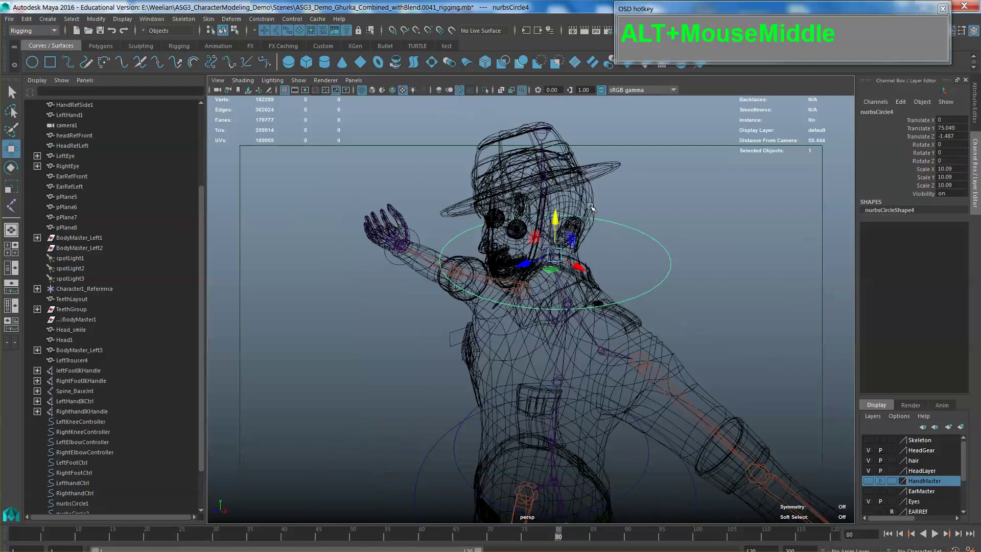
# - Snap the neck circle to the neck joint at Y 75.205, Z -0.762
pyautogui.keyDown('alt'); pyautogui.moveTo(578, 220); pyautogui.dragTo(591, 189); pyautogui.keyUp('alt')
pyautogui.keyDown('alt'); pyautogui.moveTo(591, 189); pyautogui.dragTo(610, 239, button='middle'); pyautogui.keyUp('alt')
pyautogui.keyDown('alt'); pyautogui.moveTo(610, 239); pyautogui.dragTo(614, 223); pyautogui.keyUp('alt')
pyautogui.keyDown('alt'); pyautogui.moveTo(621, 212); pyautogui.dragTo(609, 271, button='middle'); pyautogui.keyUp('alt')
pyautogui.keyDown('alt'); pyautogui.moveTo(609, 270); pyautogui.dragTo(635, 196, button='right'); pyautogui.keyUp('alt')
pyautogui.keyDown('alt'); pyautogui.moveTo(635, 195); pyautogui.dragTo(612, 261, button='middle'); pyautogui.keyUp('alt')
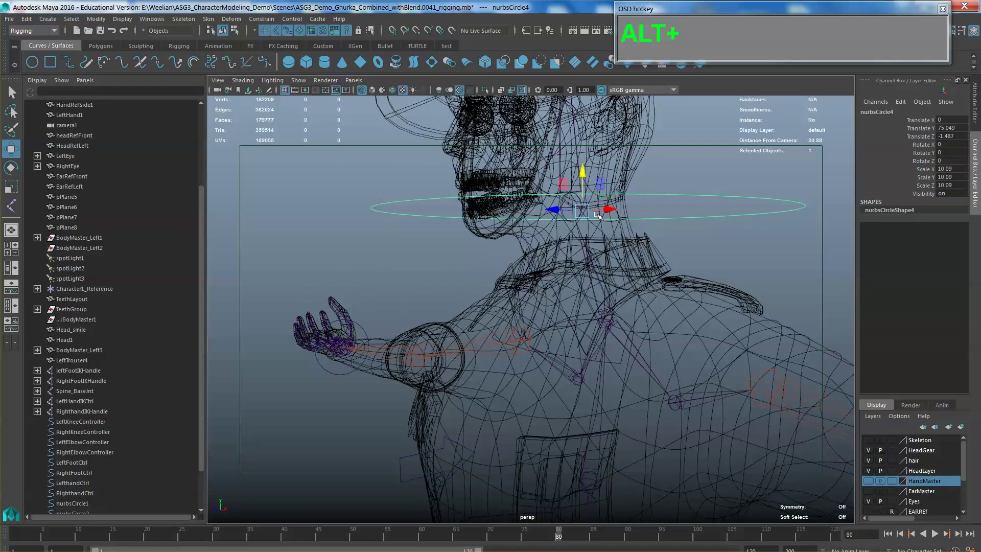
pyautogui.moveTo(598, 214); pyautogui.dragTo(616, 221, button='middle')
pyautogui.scroll(-5, 616, 221)
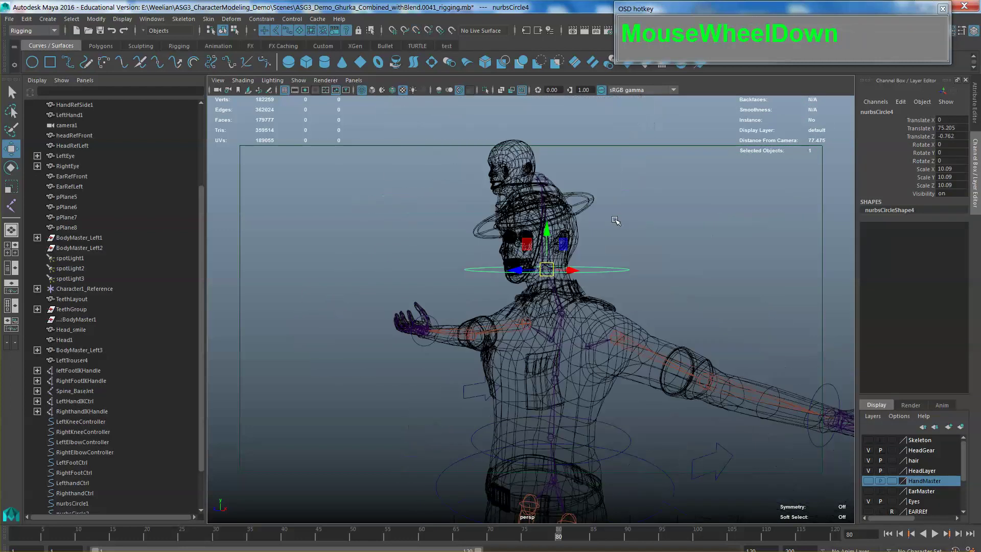
pyautogui.scroll(-3, 616, 221)
# - Examine the controllers over the whole character and the circle around the left wrist close up
pyautogui.keyDown('alt'); pyautogui.moveTo(615, 221); pyautogui.dragTo(550, 260); pyautogui.keyUp('alt')
pyautogui.keyDown('alt'); pyautogui.moveTo(551, 260); pyautogui.dragTo(633, 208, button='middle'); pyautogui.keyUp('alt')
pyautogui.keyDown('alt'); pyautogui.moveTo(633, 208); pyautogui.dragTo(660, 249); pyautogui.keyUp('alt')
pyautogui.keyDown('alt'); pyautogui.moveTo(661, 249); pyautogui.dragTo(655, 248, button='middle'); pyautogui.keyUp('alt')
pyautogui.keyDown('alt'); pyautogui.moveTo(654, 248); pyautogui.dragTo(658, 247); pyautogui.keyUp('alt')
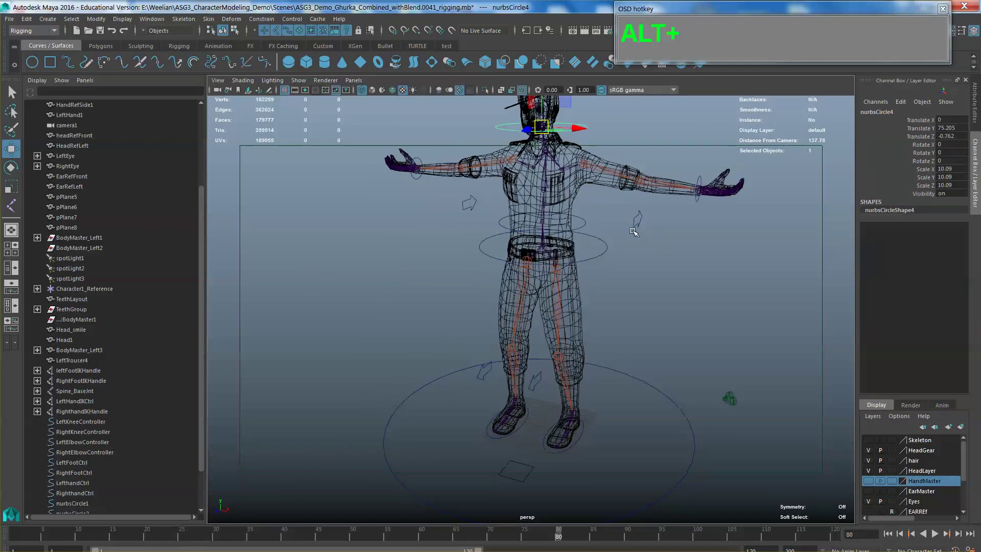
pyautogui.keyDown('alt'); pyautogui.moveTo(718, 247); pyautogui.dragTo(460, 419, button='middle'); pyautogui.keyUp('alt')
pyautogui.scroll(5, 644, 285)
pyautogui.scroll(8, 645, 286)
pyautogui.keyDown('alt'); pyautogui.moveTo(664, 278); pyautogui.dragTo(643, 298, button='middle'); pyautogui.keyUp('alt')
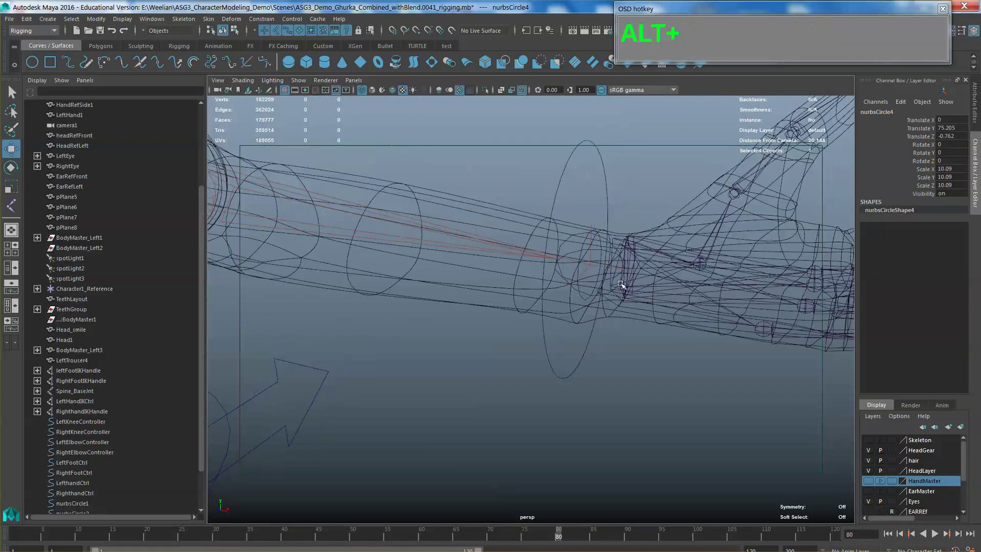
# - Freeze the transformations of the left-hand circle controller
pyautogui.click(591, 273)
pyautogui.click(602, 170)
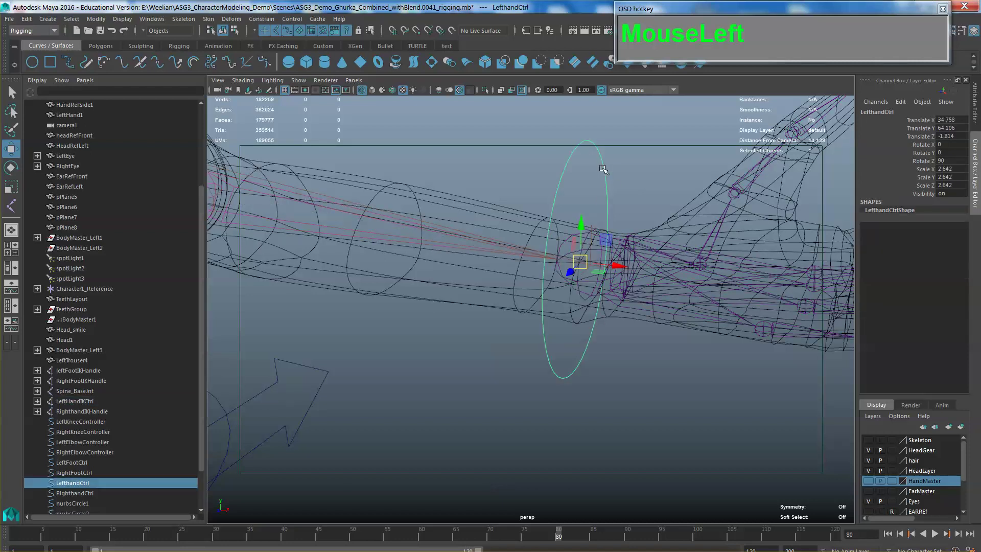
pyautogui.scroll(-6, 602, 170)
pyautogui.keyDown('alt'); pyautogui.moveTo(603, 169); pyautogui.dragTo(603, 234, button='middle'); pyautogui.keyUp('alt')
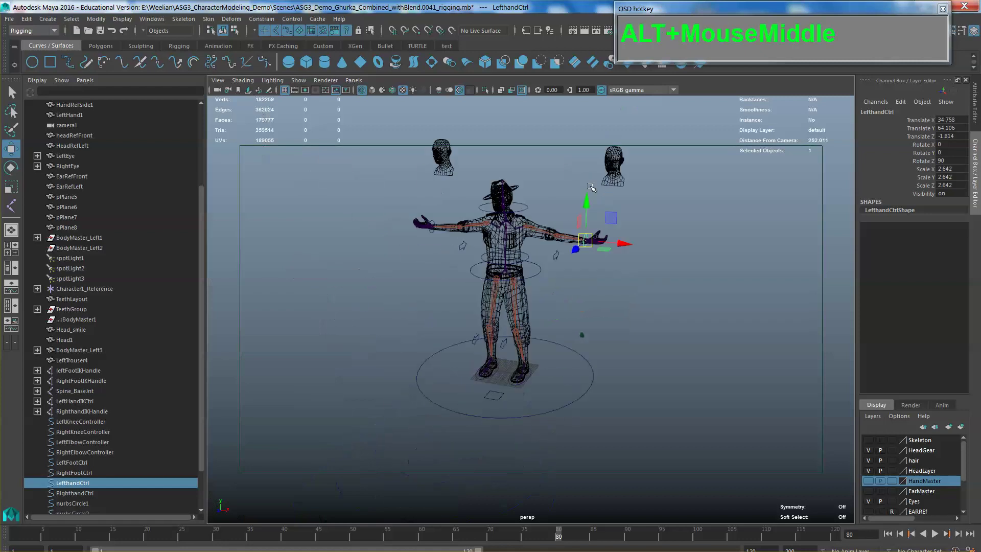
pyautogui.scroll(3, 603, 234)
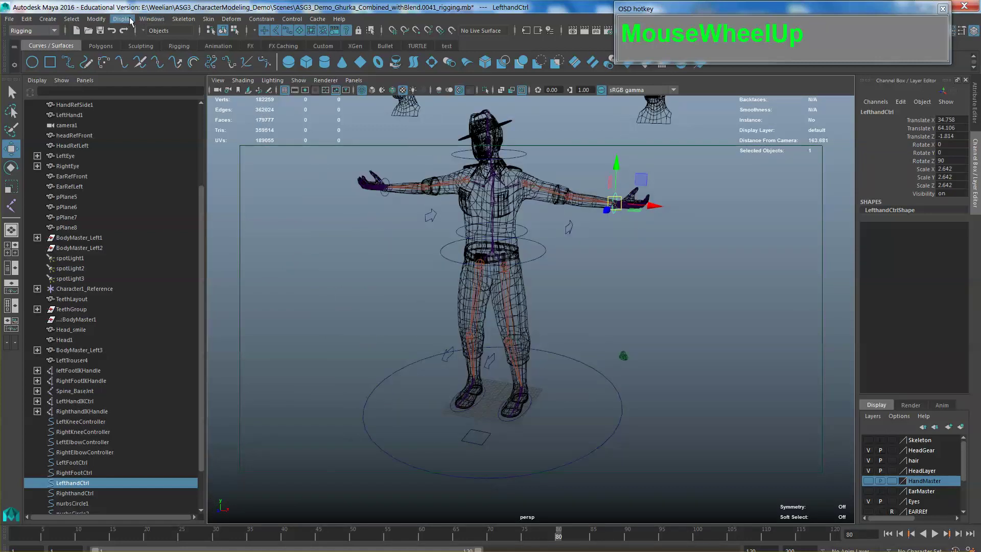
pyautogui.click(96, 19)
pyautogui.click(131, 65)
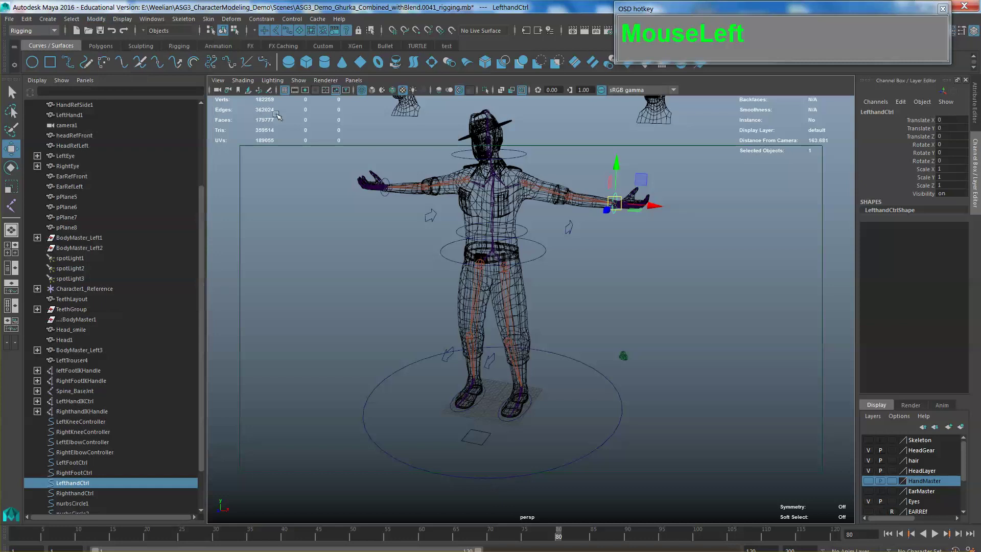
# - Freeze the transformations of the neck circle and of the larger circle around the waist
pyautogui.click(526, 155)
pyautogui.press('g')
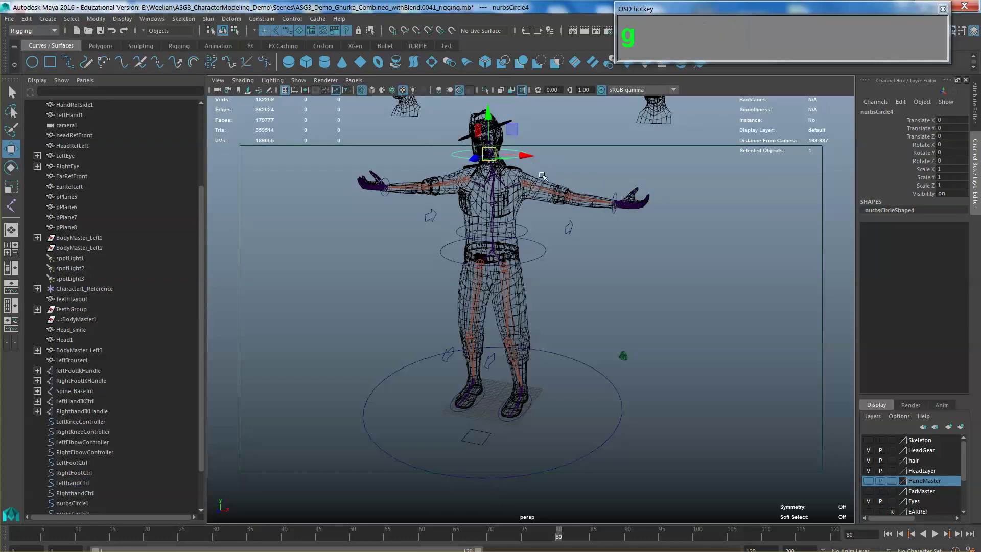
pyautogui.click(527, 238)
pyautogui.press('g')
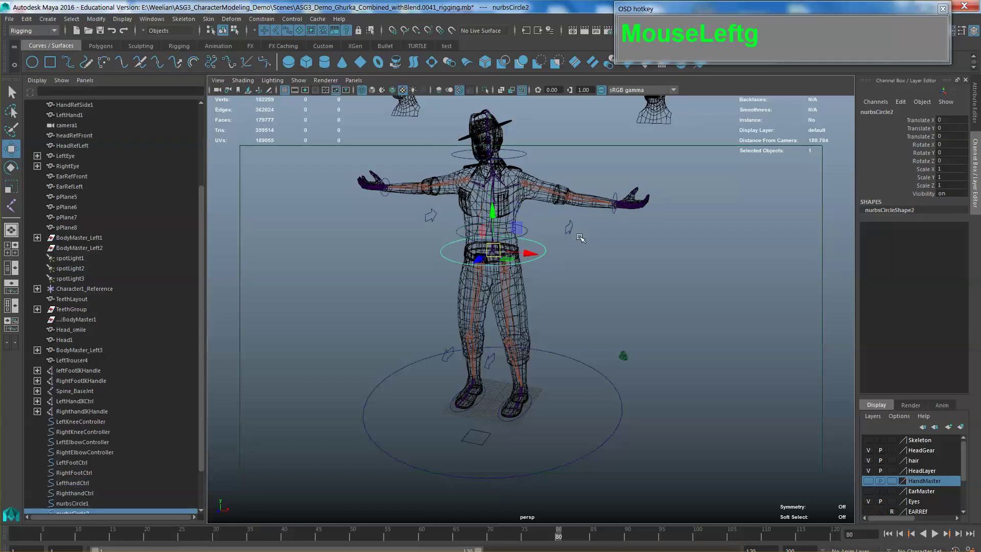
# - Freeze the transformations of the left and right elbow arrows and of the right-hand circle
pyautogui.moveTo(558, 217); pyautogui.dragTo(577, 237)
pyautogui.press('g')
pyautogui.moveTo(402, 207); pyautogui.dragTo(435, 228)
pyautogui.press('g')
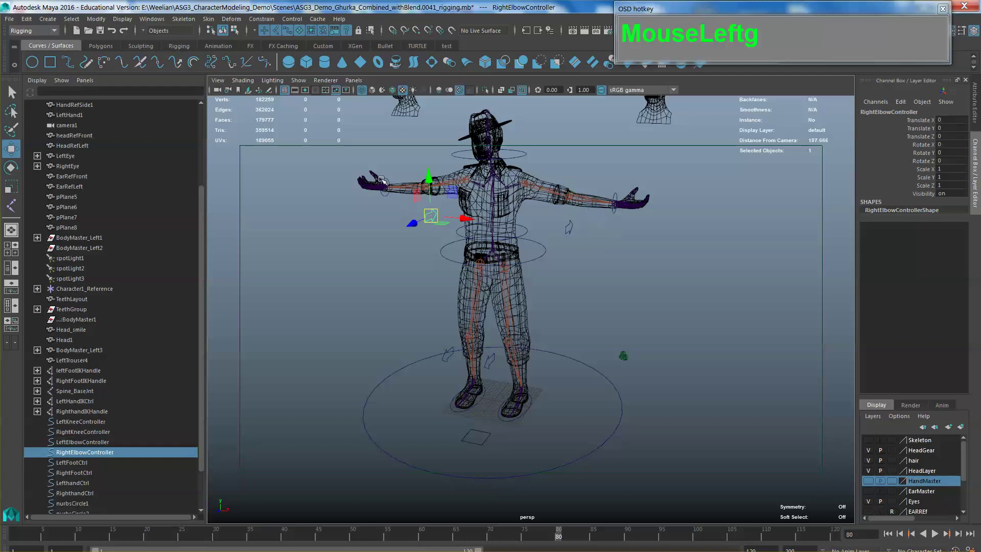
pyautogui.press('g')
# - Freeze the transformations of both knee arrows and of the large whole-body circle on the ground
pyautogui.click(446, 359)
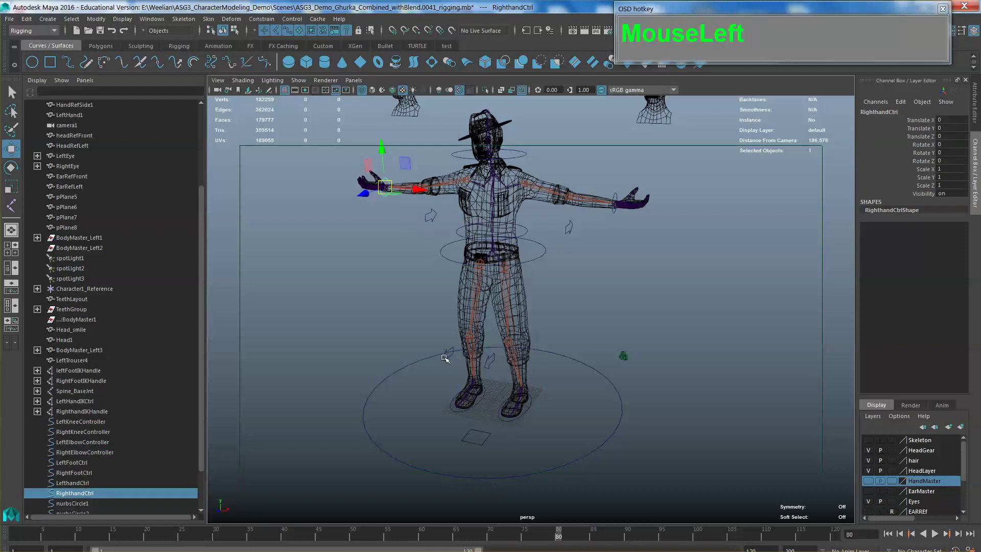
pyautogui.press('g')
pyautogui.click(501, 370)
pyautogui.click(493, 361)
pyautogui.press('g')
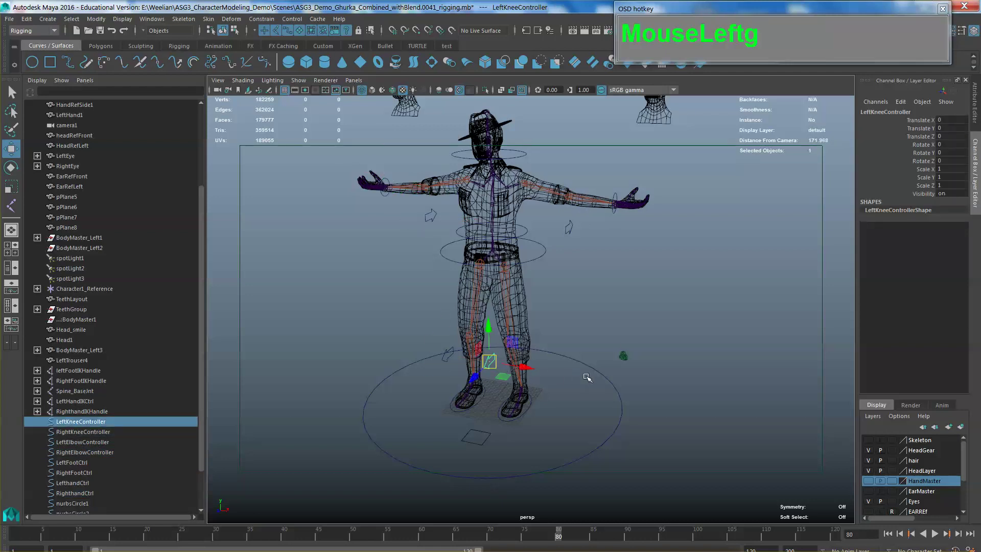
pyautogui.click(582, 372)
pyautogui.press('g')
# - Freeze the transformations of the left and right foot circles
pyautogui.click(519, 420)
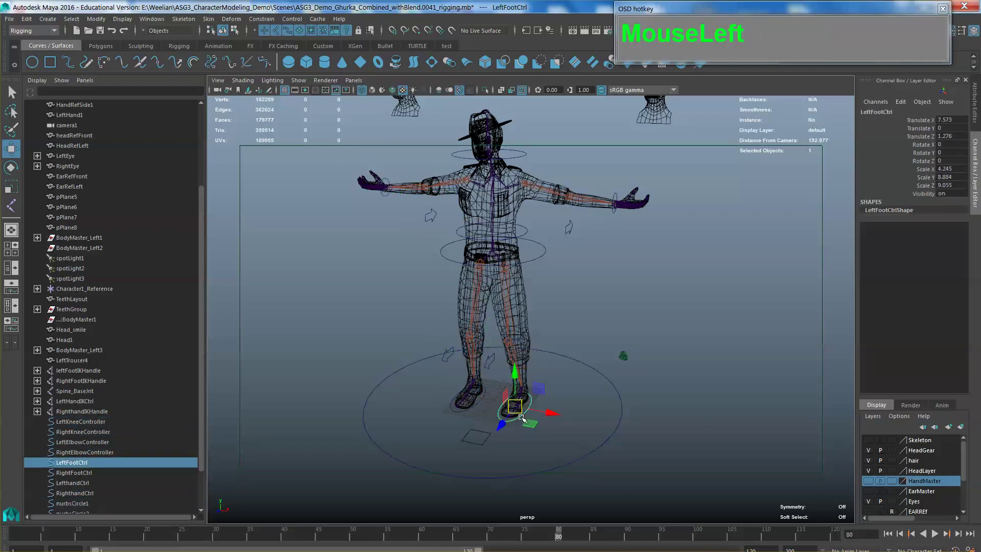
pyautogui.press('g')
pyautogui.click(454, 414)
pyautogui.press('g')
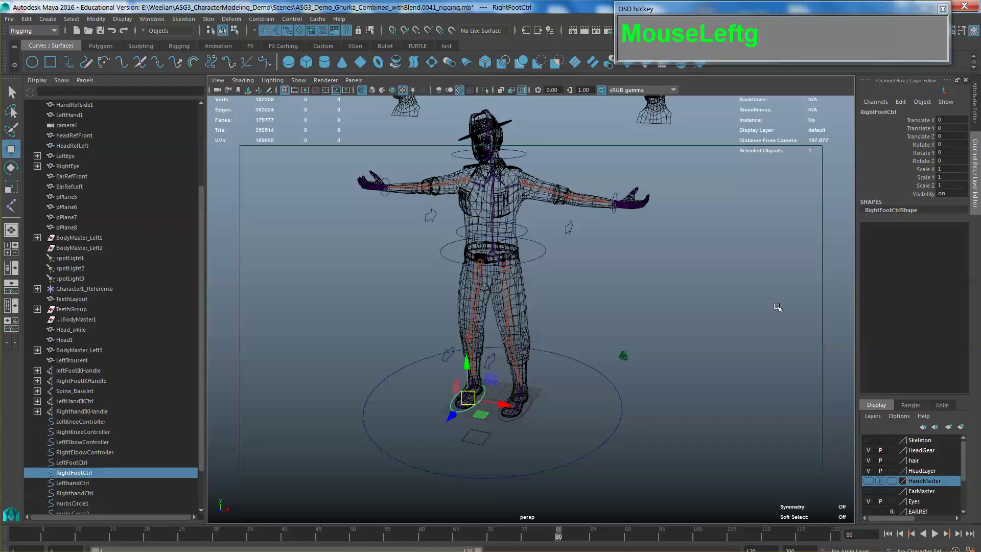
# - Repeat Freeze Transformations on the neck circle and clear the selection
pyautogui.keyDown('alt'); pyautogui.moveTo(625, 306); pyautogui.dragTo(633, 296); pyautogui.keyUp('alt')
pyautogui.keyDown('alt'); pyautogui.moveTo(632, 296); pyautogui.dragTo(633, 303, button='right'); pyautogui.keyUp('alt')
pyautogui.keyDown('alt'); pyautogui.moveTo(633, 304); pyautogui.dragTo(642, 337, button='middle'); pyautogui.keyUp('alt')
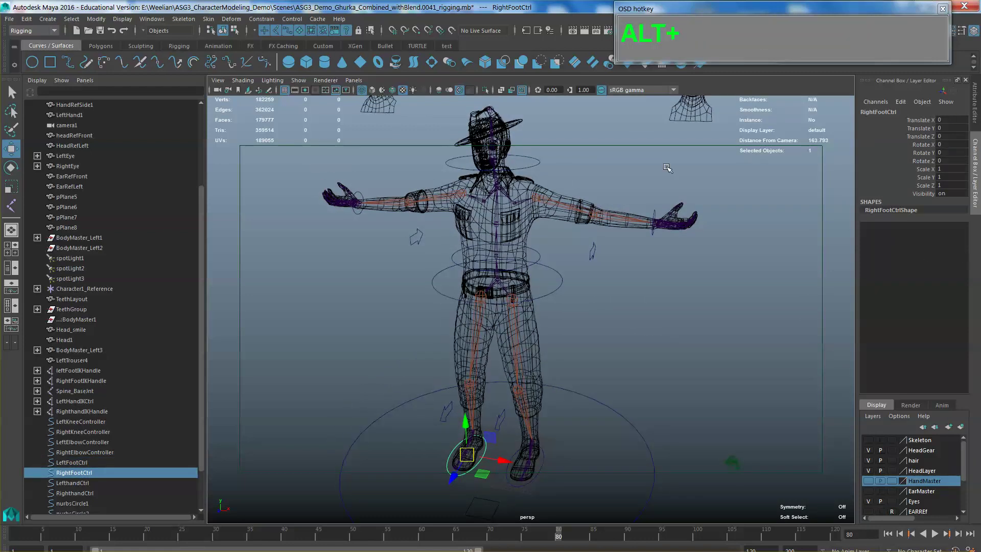
pyautogui.click(538, 162)
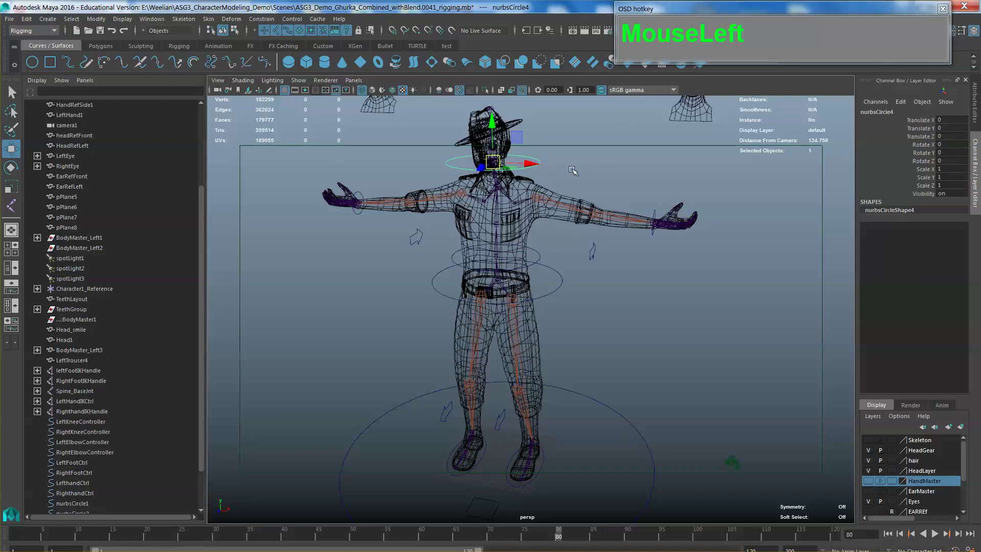
pyautogui.press('g')
pyautogui.click(590, 158)
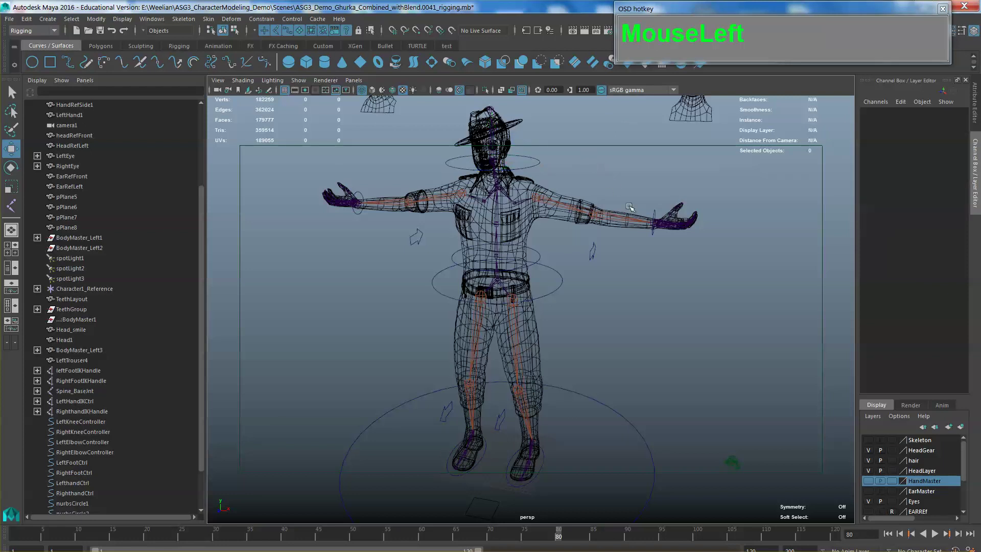
# - Snap the left-hand circle to the left wrist joint, moving it by X -0.01, Y -0.355, Z -0.954
pyautogui.keyDown('alt'); pyautogui.moveTo(632, 210); pyautogui.dragTo(651, 225, button='right'); pyautogui.keyUp('alt')
pyautogui.keyDown('alt'); pyautogui.moveTo(652, 225); pyautogui.dragTo(567, 229, button='middle'); pyautogui.keyUp('alt')
pyautogui.keyDown('alt'); pyautogui.moveTo(567, 230); pyautogui.dragTo(621, 228, button='right'); pyautogui.keyUp('alt')
pyautogui.keyDown('alt'); pyautogui.moveTo(621, 228); pyautogui.dragTo(558, 296, button='middle'); pyautogui.keyUp('alt')
pyautogui.click(582, 210)
pyautogui.keyDown('alt'); pyautogui.scroll(6, 583, 218); pyautogui.keyUp('alt')
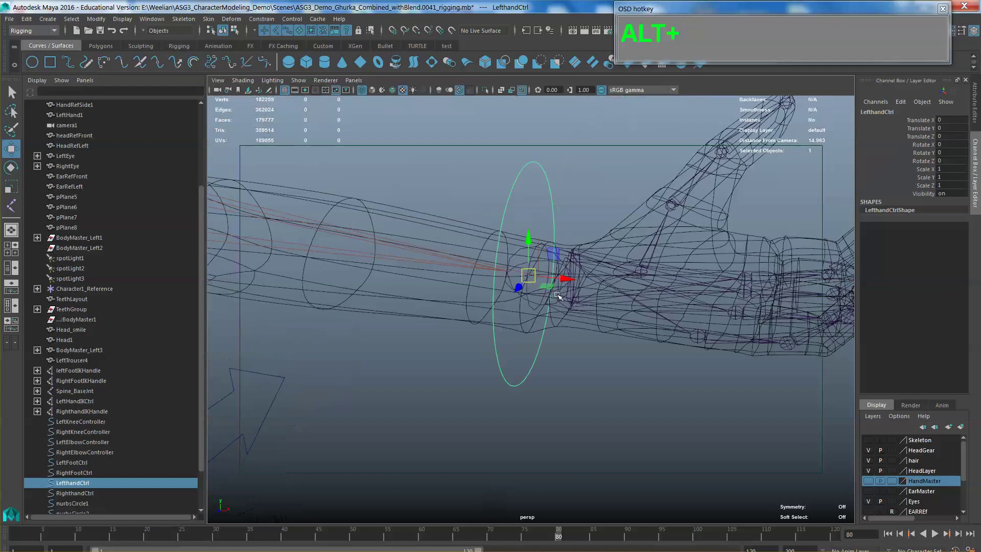
pyautogui.keyDown('alt'); pyautogui.scroll(4, 578, 362); pyautogui.keyUp('alt')
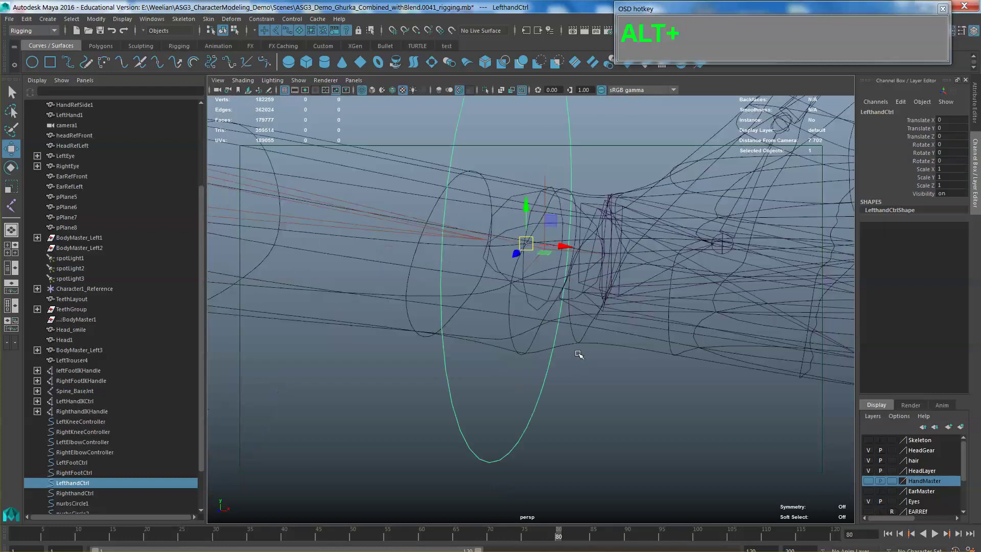
pyautogui.scroll(-3, 579, 352)
pyautogui.scroll(3, 579, 352)
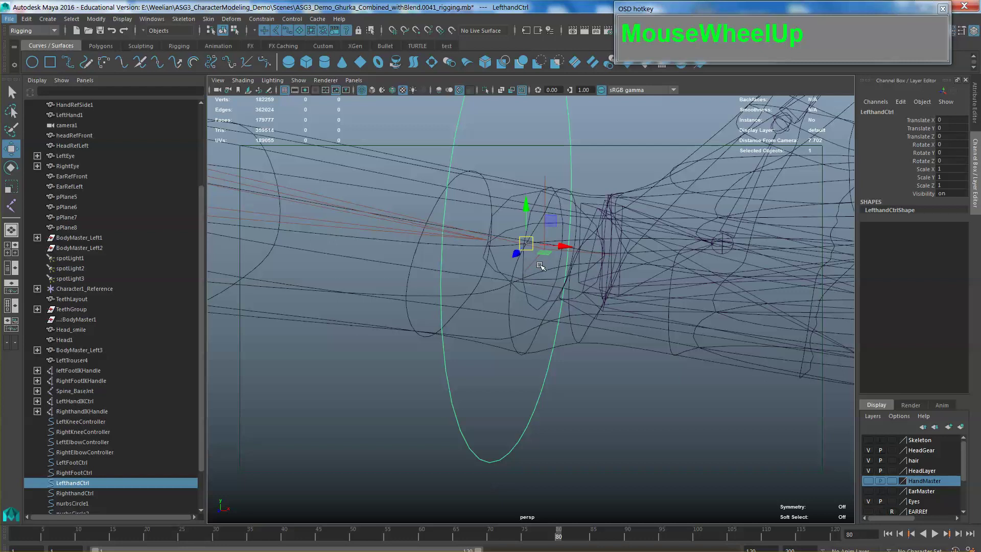
pyautogui.press('v')
pyautogui.moveTo(537, 250); pyautogui.dragTo(551, 254, button='middle')
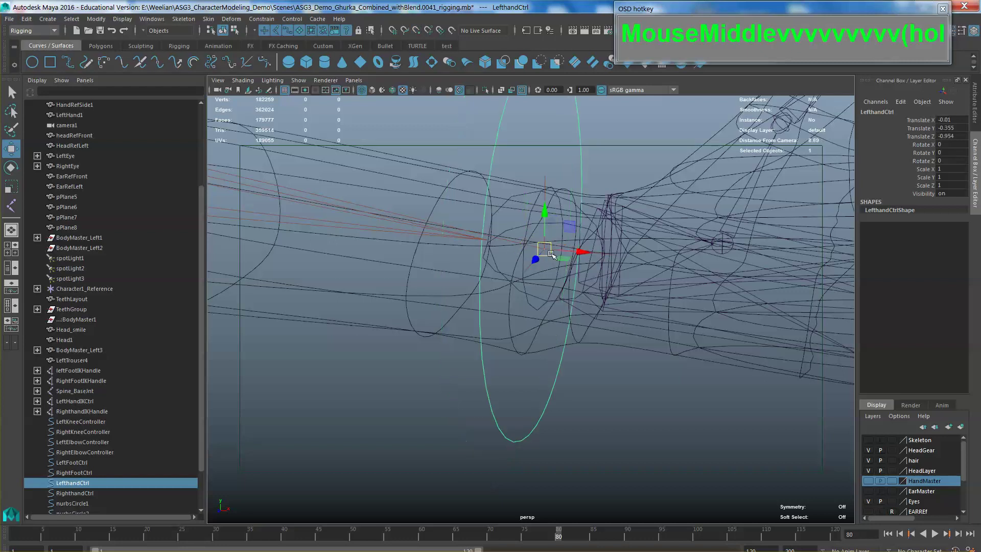
# - Freeze the transformations of the left-hand circle at its snapped position on the wrist joint
pyautogui.scroll(-3, 577, 286)
pyautogui.keyDown('alt'); pyautogui.moveTo(576, 286); pyautogui.dragTo(561, 286); pyautogui.keyUp('alt')
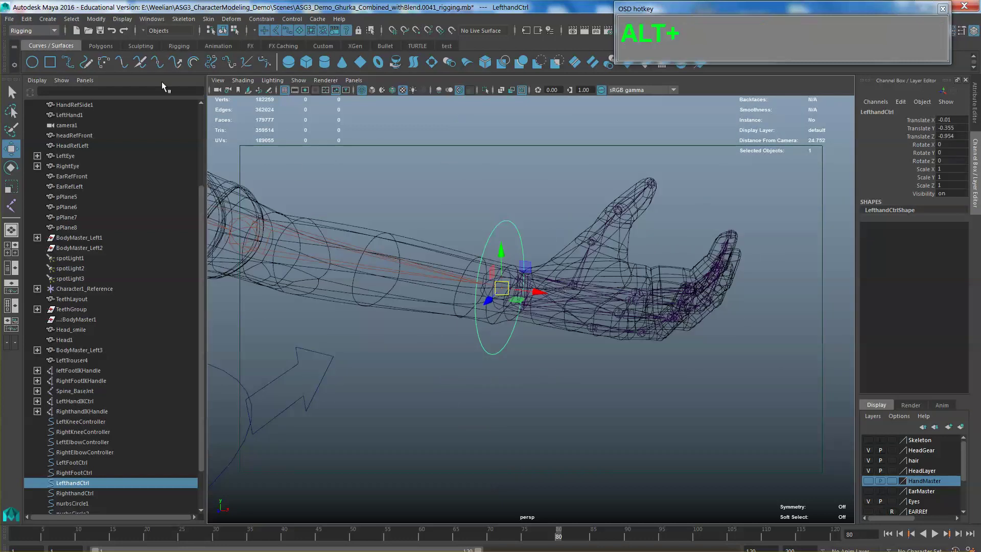
pyautogui.moveTo(96, 18); pyautogui.dragTo(137, 72)
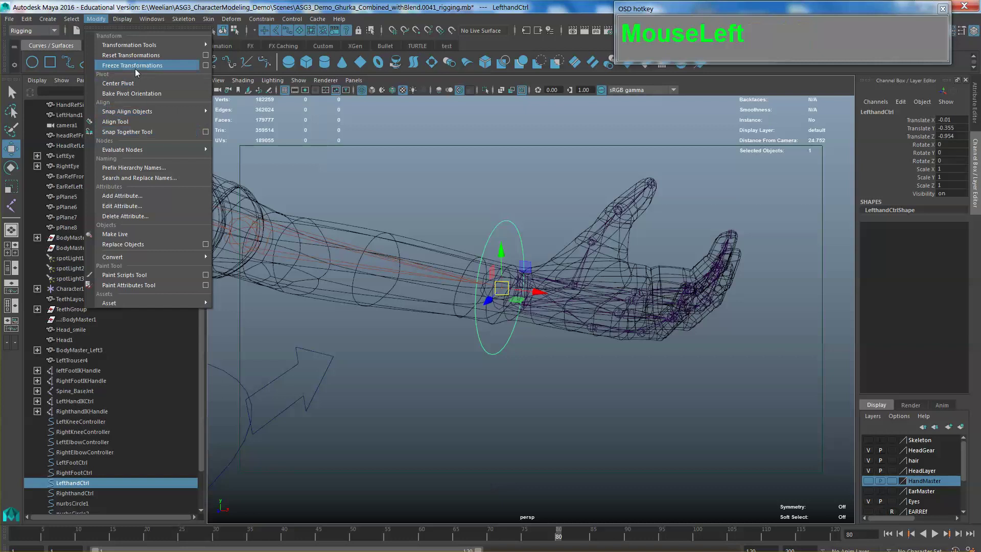
pyautogui.click(135, 72)
# - Parent-constrain LeftHandIKCtrl to the LefthandCtrl circle with Maintain Offset, all translate and rotate axes, and weight 1
pyautogui.scroll(5, 587, 286)
pyautogui.keyDown('alt'); pyautogui.moveTo(587, 286); pyautogui.dragTo(577, 278, button='middle'); pyautogui.keyUp('alt')
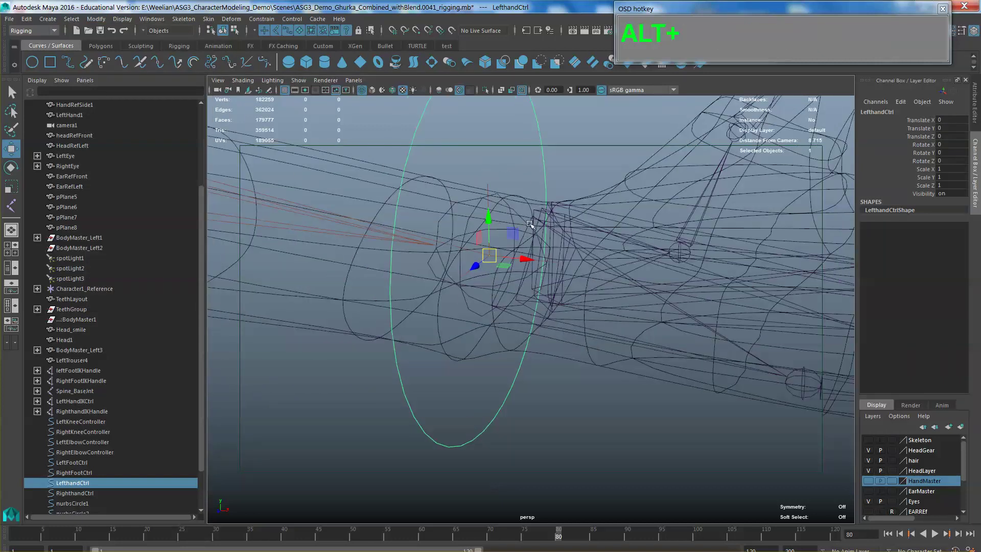
pyautogui.click(557, 164)
pyautogui.click(545, 171)
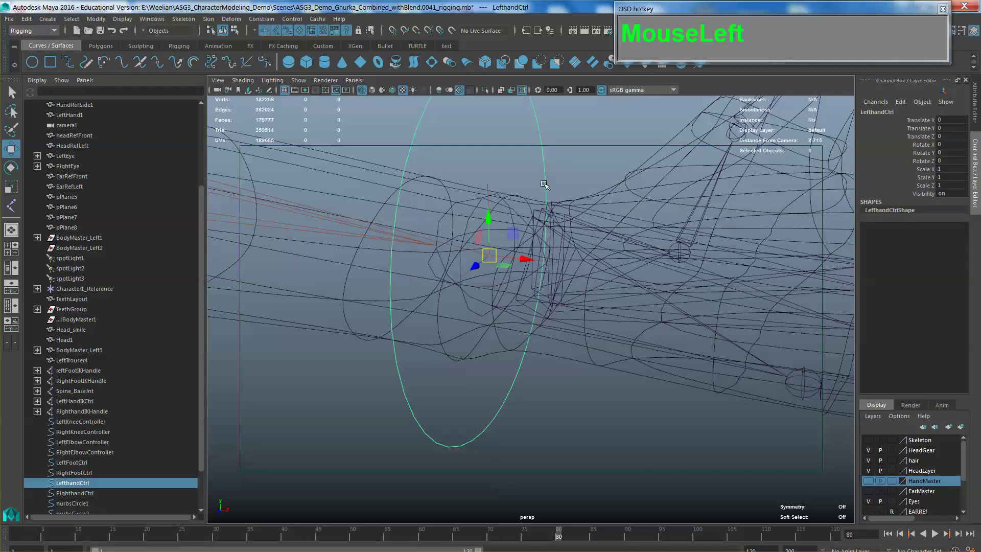
pyautogui.keyDown('shift'); pyautogui.click(489, 185); pyautogui.keyUp('shift')
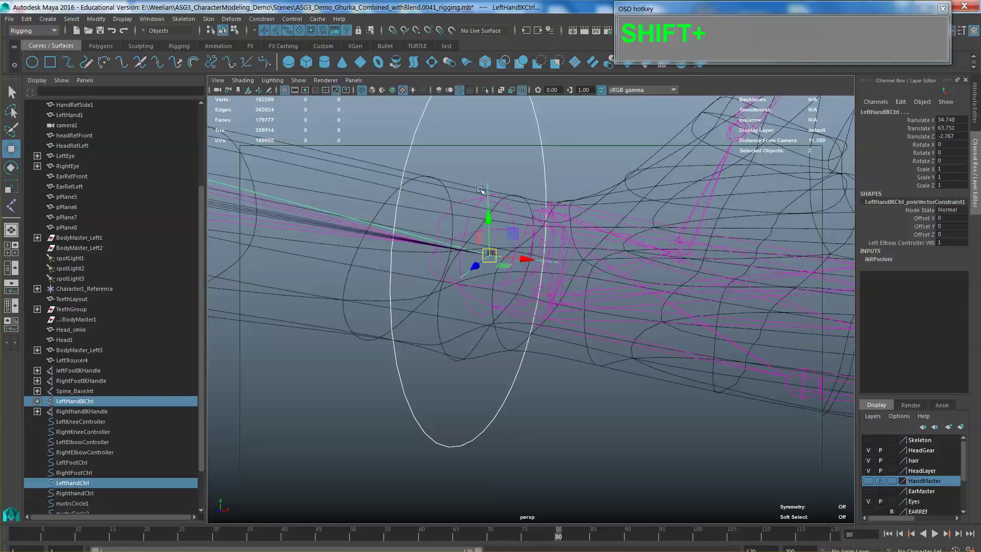
pyautogui.scroll(-3, 495, 186)
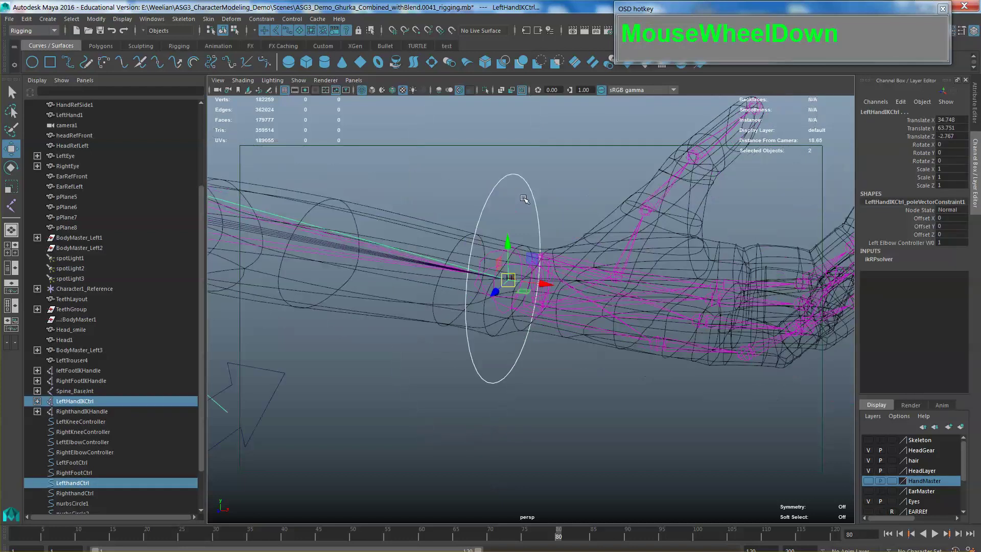
pyautogui.click(269, 21)
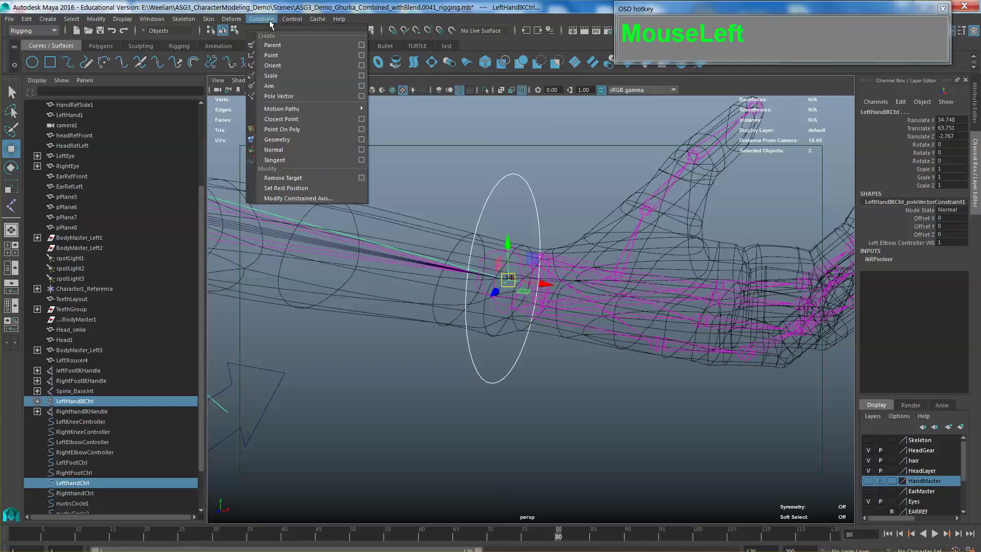
pyautogui.click(362, 46)
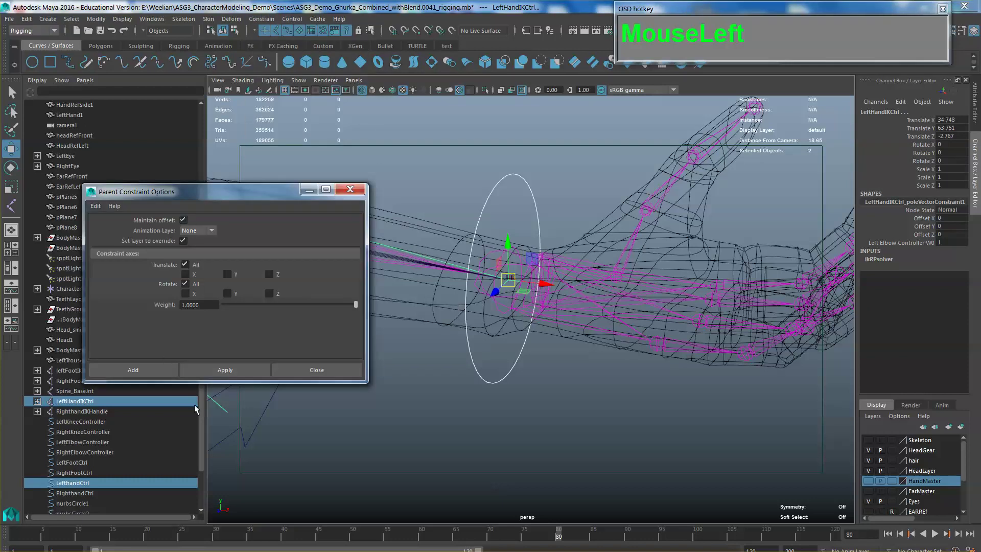
pyautogui.click(228, 371)
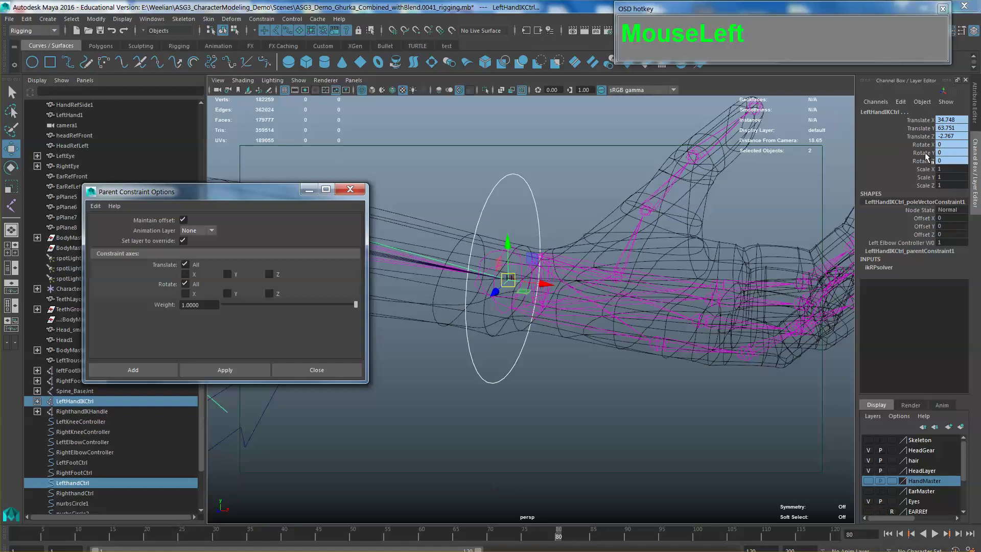
pyautogui.click(350, 190)
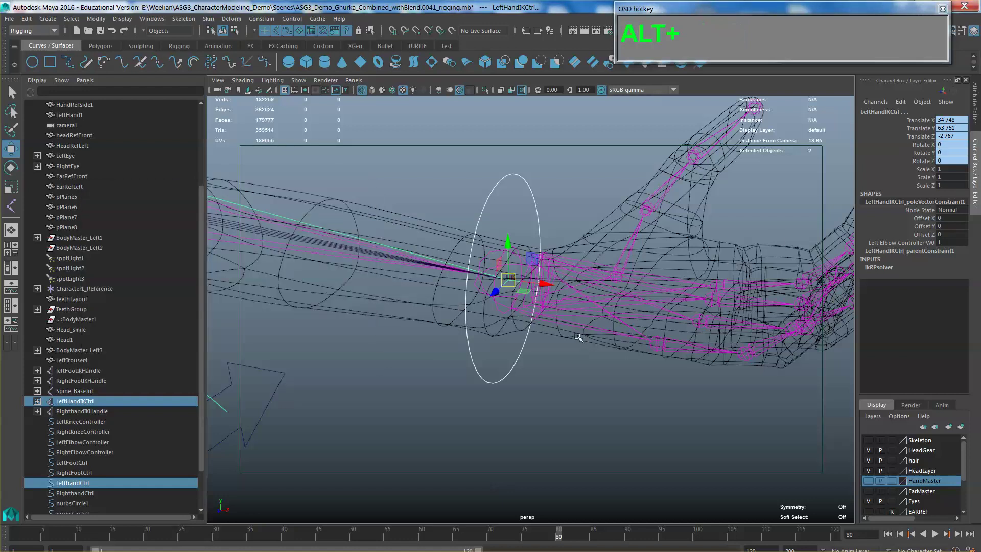
# - Test the left arm by moving the LefthandCtrl circle toward the elbow, to about X -7.863, Y 1.172, Z 1.244
pyautogui.scroll(-5, 582, 334)
pyautogui.keyDown('alt'); pyautogui.moveTo(624, 322); pyautogui.dragTo(637, 311); pyautogui.keyUp('alt')
pyautogui.keyDown('alt'); pyautogui.moveTo(627, 319); pyautogui.dragTo(621, 321, button='middle'); pyautogui.keyUp('alt')
pyautogui.click(621, 322)
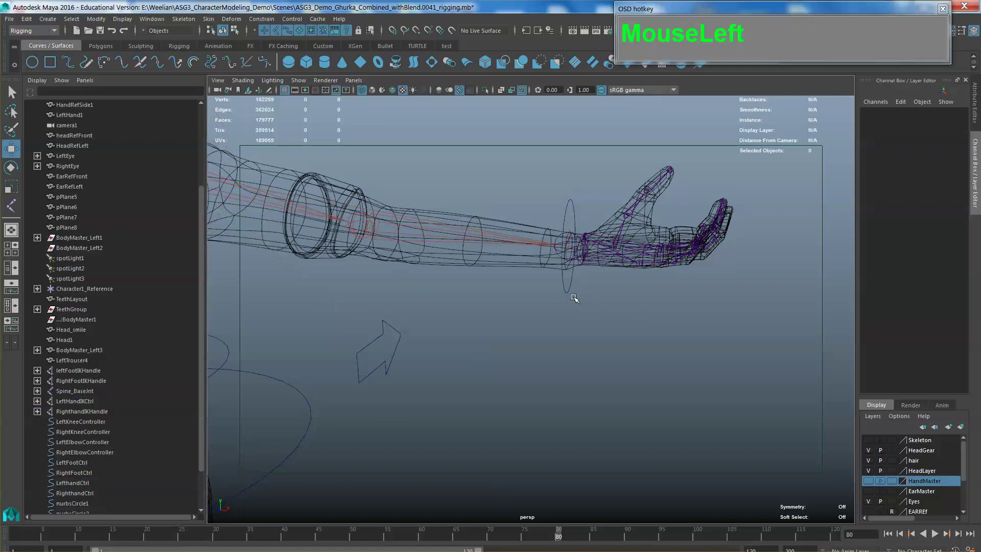
pyautogui.click(570, 292)
pyautogui.press('e')
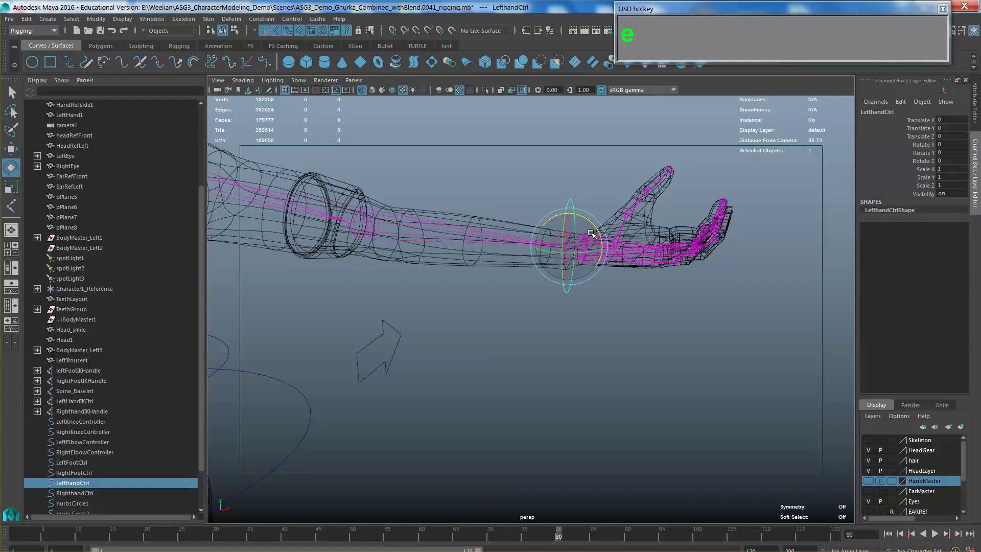
pyautogui.press('w')
pyautogui.moveTo(586, 248); pyautogui.dragTo(441, 226)
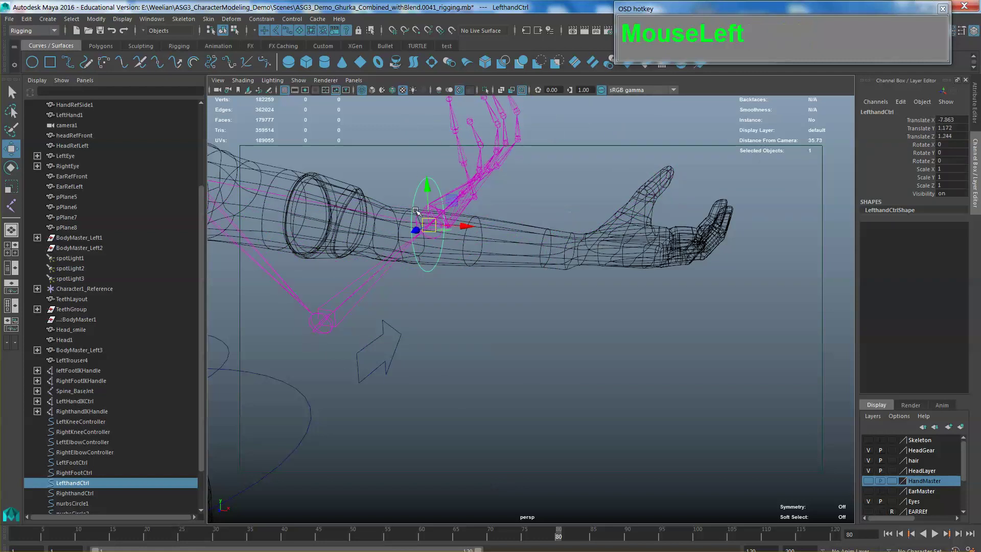
# - Undo the test move of the LefthandCtrl circle
pyautogui.press('z')
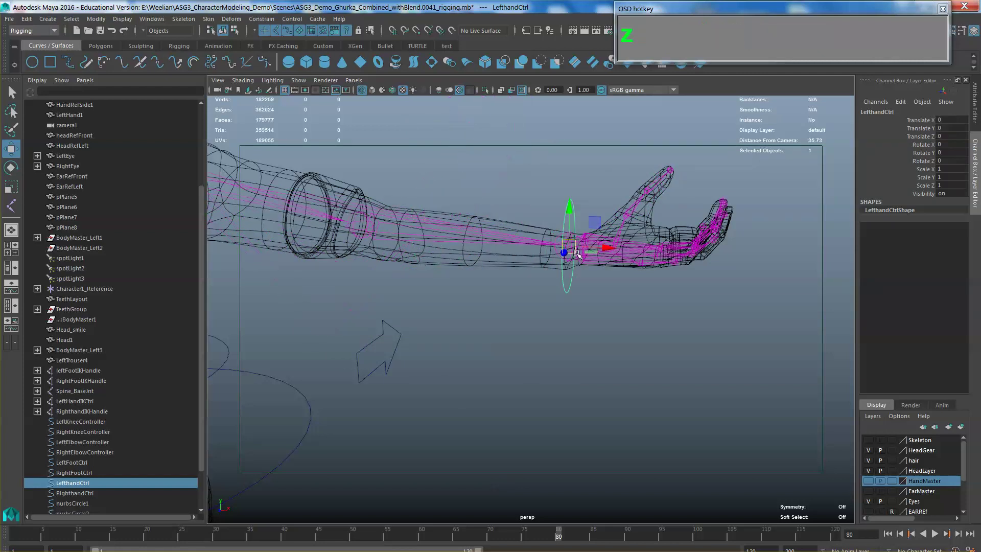
# - Orient-constrain the left wrist joint to the LefthandCtrl circle with Maintain offset, all constraint axes and weight 1
pyautogui.scroll(5, 610, 263)
pyautogui.keyDown('alt'); pyautogui.moveTo(611, 264); pyautogui.dragTo(539, 302, button='middle'); pyautogui.keyUp('alt')
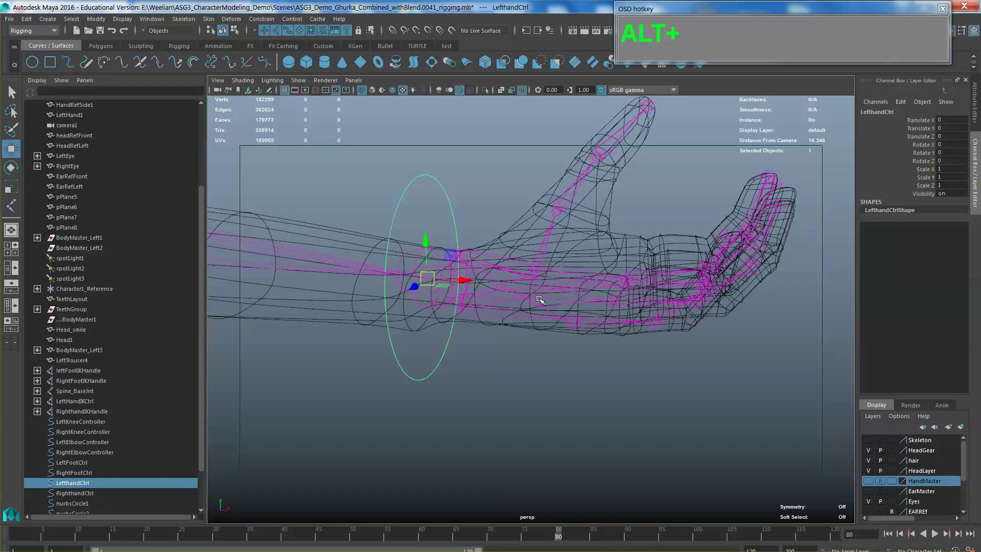
pyautogui.click(504, 342)
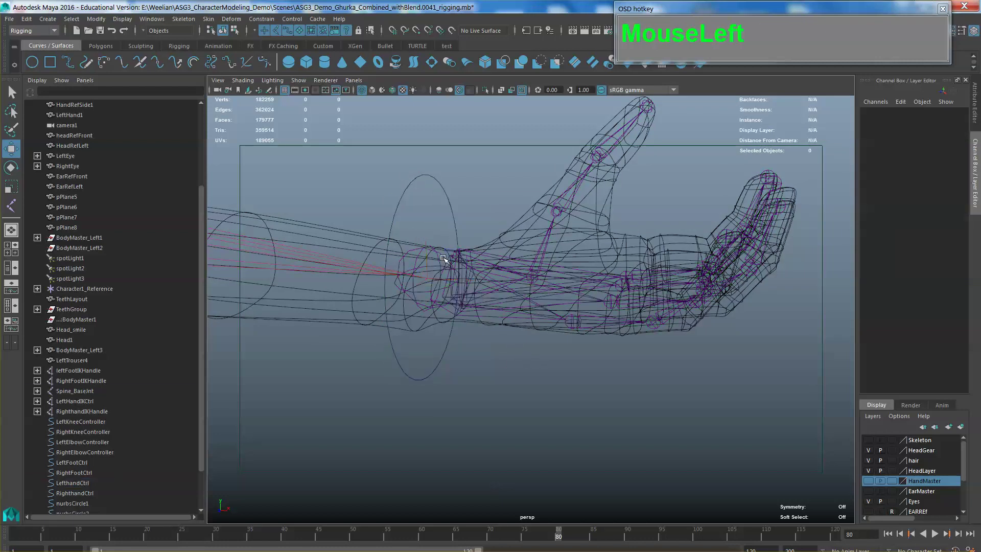
pyautogui.click(443, 259)
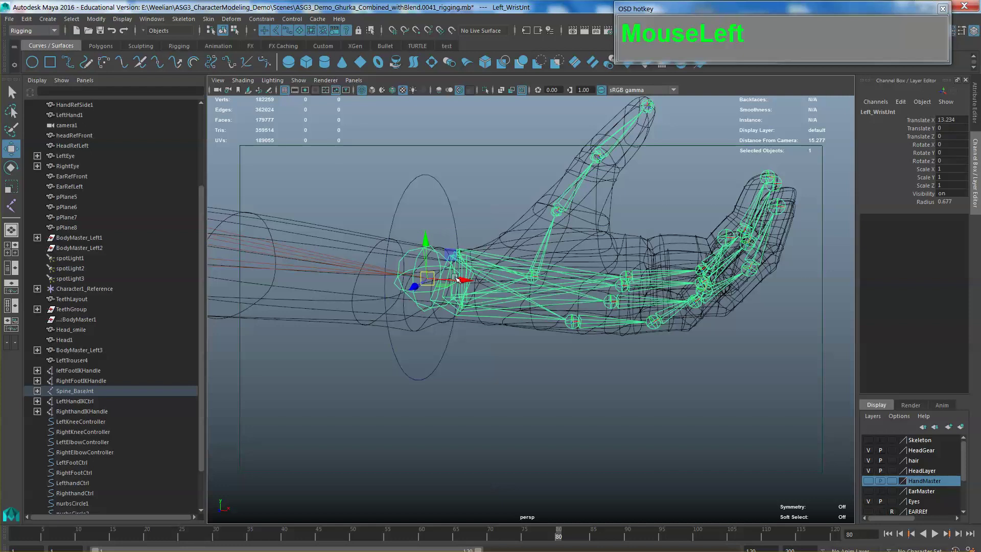
pyautogui.click(439, 182)
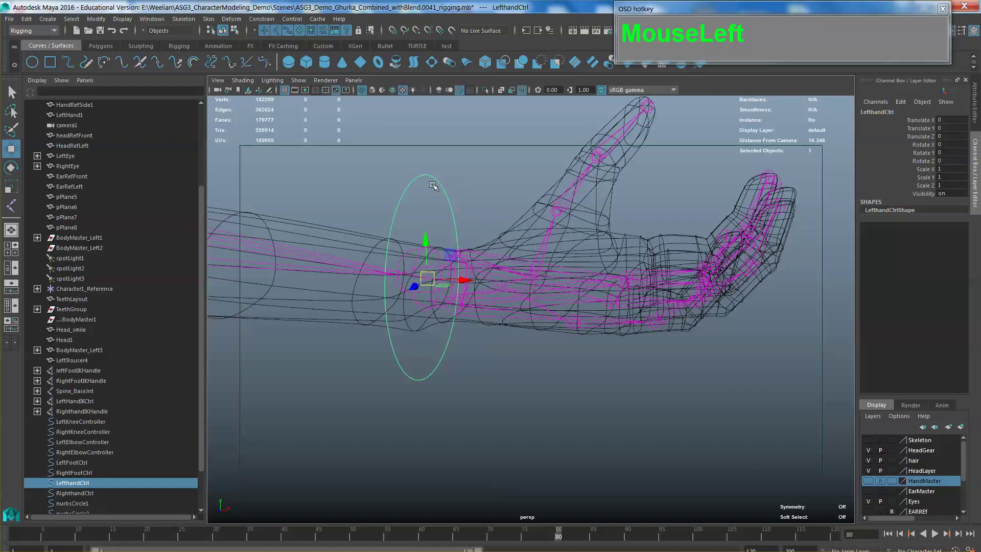
pyautogui.click(441, 199)
pyautogui.click(444, 188)
pyautogui.scroll(3, 431, 234)
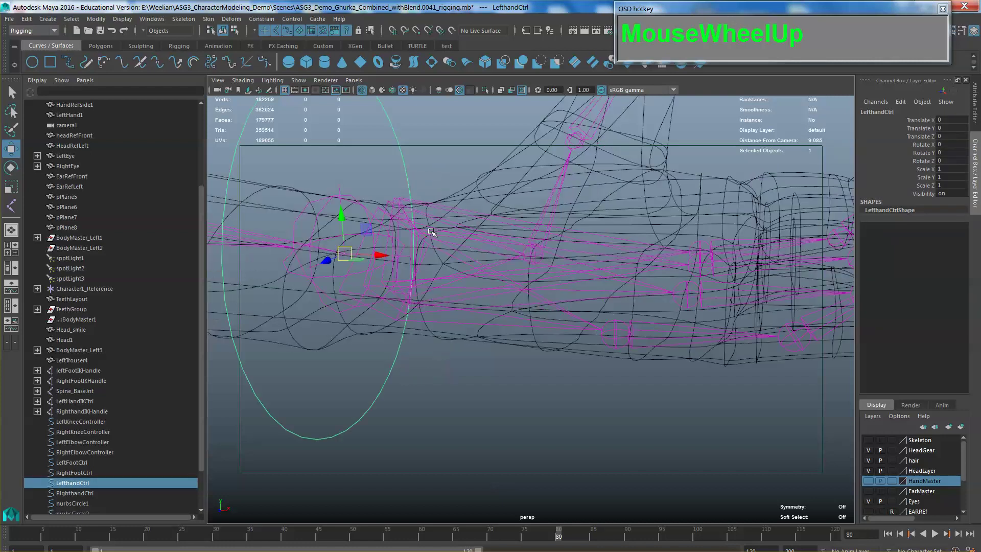
pyautogui.keyDown('shift'); pyautogui.click(328, 205); pyautogui.keyUp('shift')
pyautogui.scroll(-6, 429, 202)
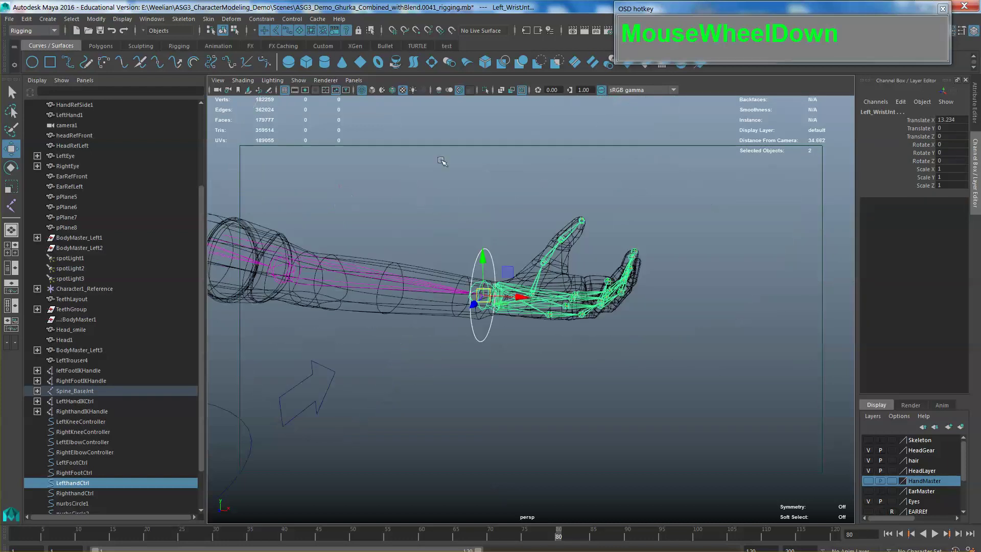
pyautogui.click(262, 19)
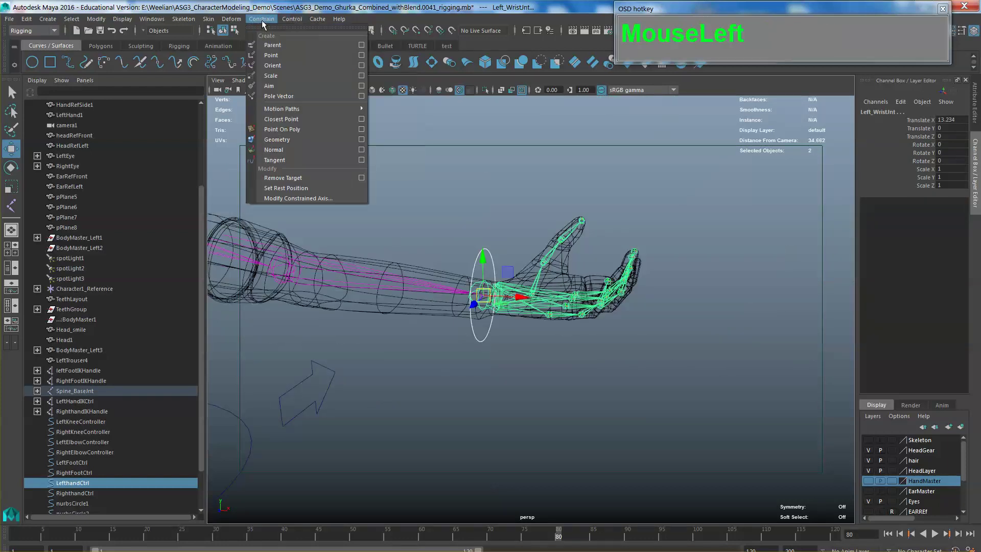
pyautogui.click(361, 66)
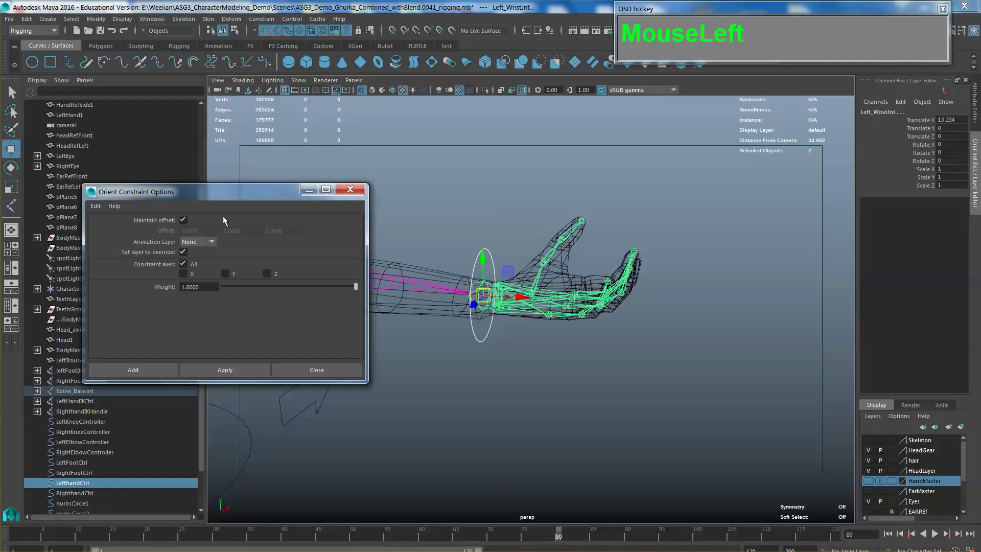
pyautogui.click(217, 368)
pyautogui.scroll(-3, 379, 205)
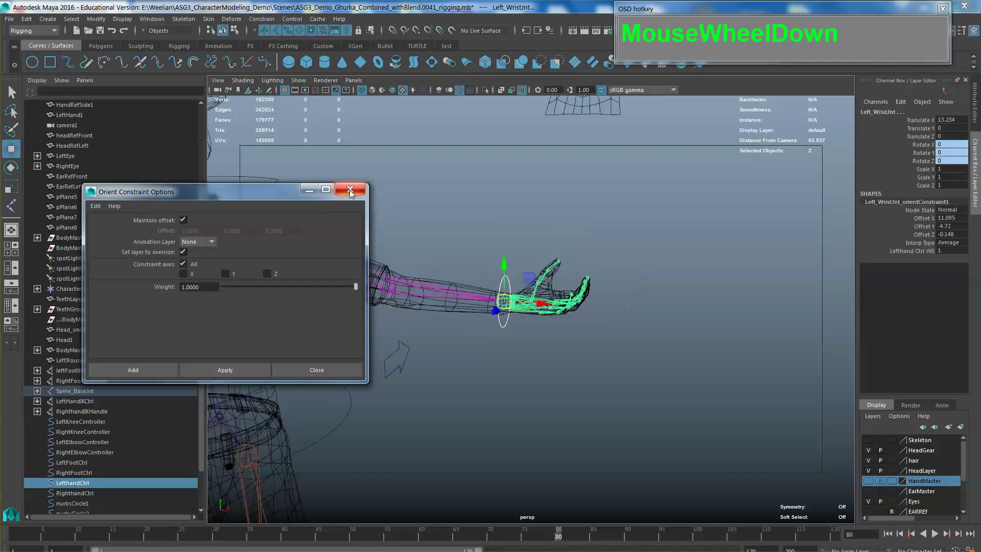
pyautogui.click(350, 189)
# - Test the left hand by moving the LefthandCtrl circle to about X -4.281, Y 6.532 and rotating it, and undo the test
pyautogui.click(507, 327)
pyautogui.keyDown('alt'); pyautogui.moveTo(507, 328); pyautogui.dragTo(552, 294, button='middle'); pyautogui.keyUp('alt')
pyautogui.moveTo(572, 250); pyautogui.dragTo(505, 197)
pyautogui.press('e')
pyautogui.press('z')
pyautogui.press('z')
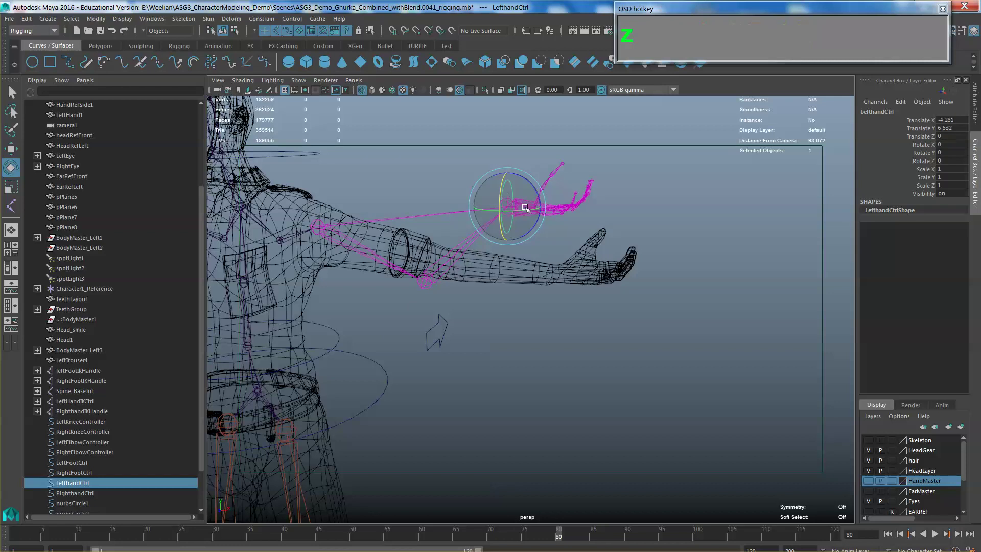
pyautogui.press('z')
# - Parent-constrain RighthandIKHandle to the RighthandCtrl circle at the right wrist
pyautogui.scroll(-5, 525, 209)
pyautogui.keyDown('alt'); pyautogui.moveTo(455, 192); pyautogui.dragTo(498, 235, button='middle'); pyautogui.keyUp('alt')
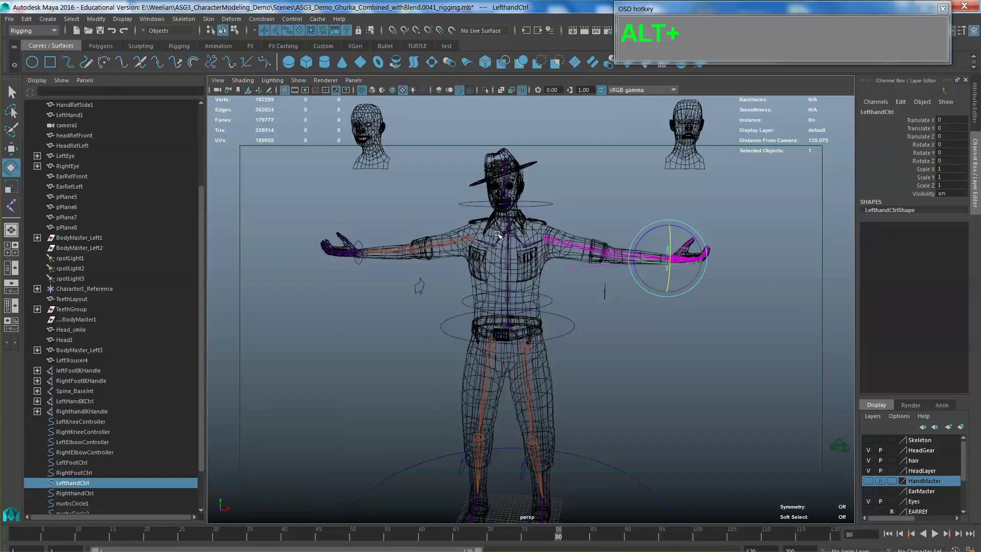
pyautogui.scroll(2, 499, 235)
pyautogui.keyDown('alt'); pyautogui.moveTo(336, 255); pyautogui.dragTo(468, 243, button='middle'); pyautogui.keyUp('alt')
pyautogui.scroll(4, 469, 243)
pyautogui.keyDown('alt'); pyautogui.moveTo(415, 227); pyautogui.dragTo(439, 291, button='middle'); pyautogui.keyUp('alt')
pyautogui.scroll(5, 570, 289)
pyautogui.keyDown('alt'); pyautogui.moveTo(450, 293); pyautogui.dragTo(512, 307); pyautogui.keyUp('alt')
pyautogui.click(505, 310)
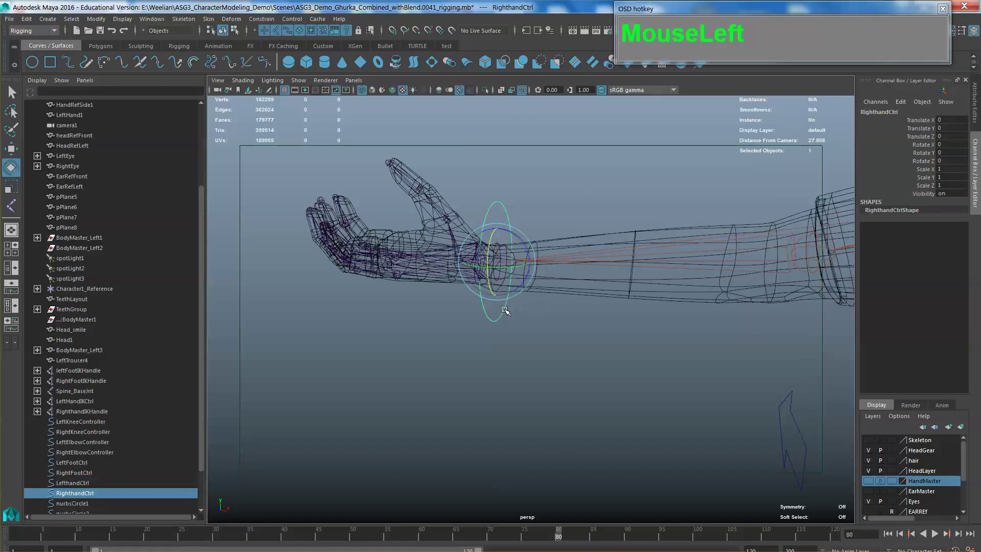
pyautogui.scroll(5, 506, 308)
pyautogui.keyDown('alt'); pyautogui.moveTo(507, 300); pyautogui.dragTo(522, 319, button='middle'); pyautogui.keyUp('alt')
pyautogui.scroll(4, 520, 316)
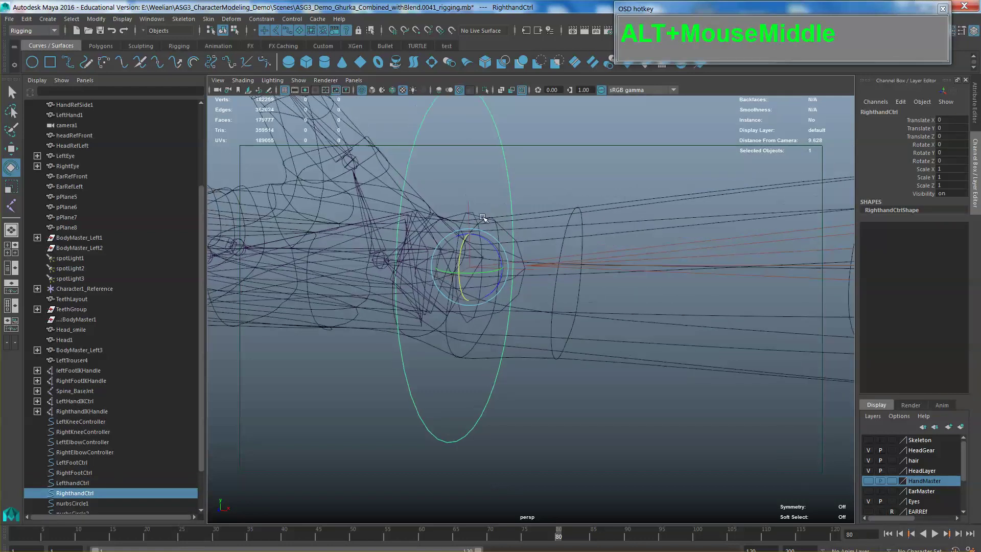
pyautogui.click(512, 207)
pyautogui.click(506, 173)
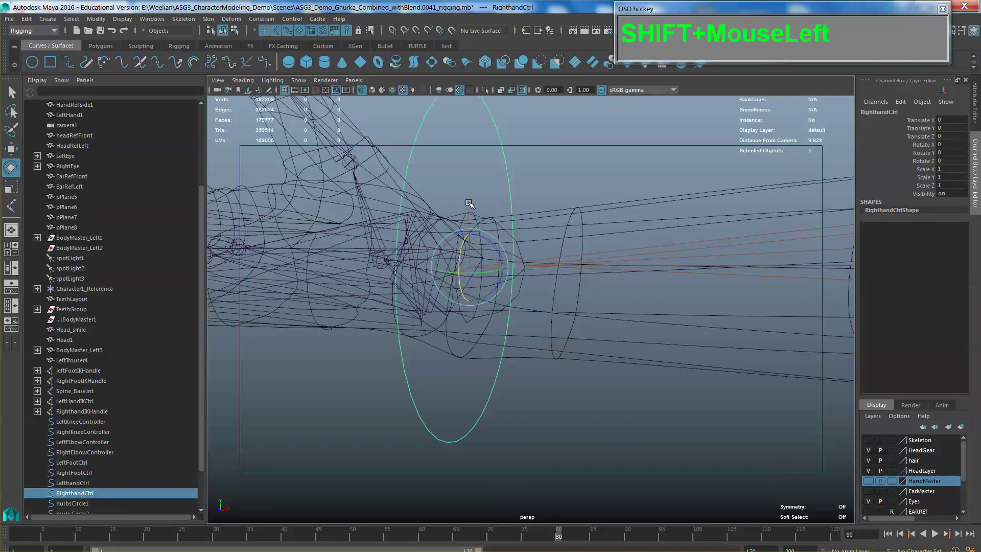
pyautogui.keyDown('shift'); pyautogui.click(469, 203); pyautogui.keyUp('shift')
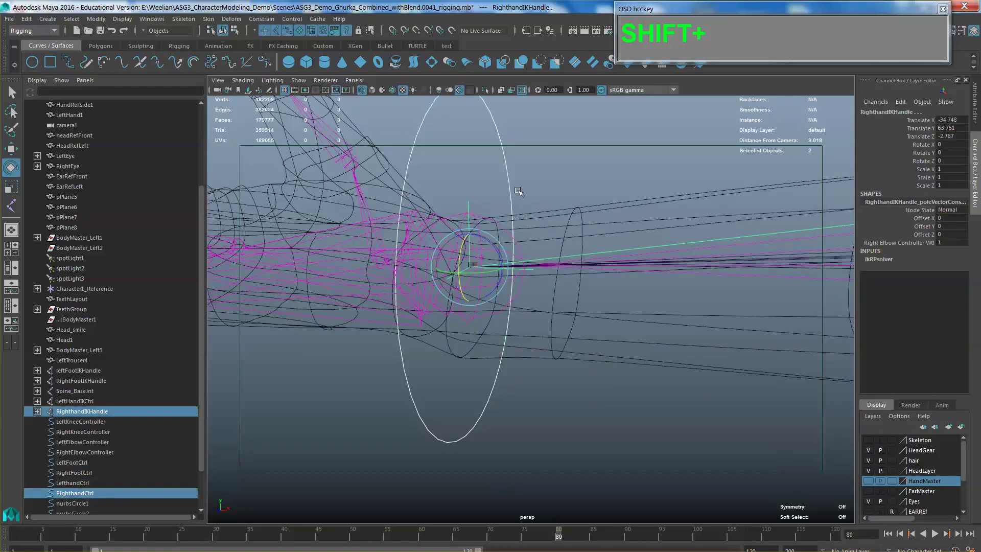
pyautogui.click(293, 19)
pyautogui.moveTo(264, 22)
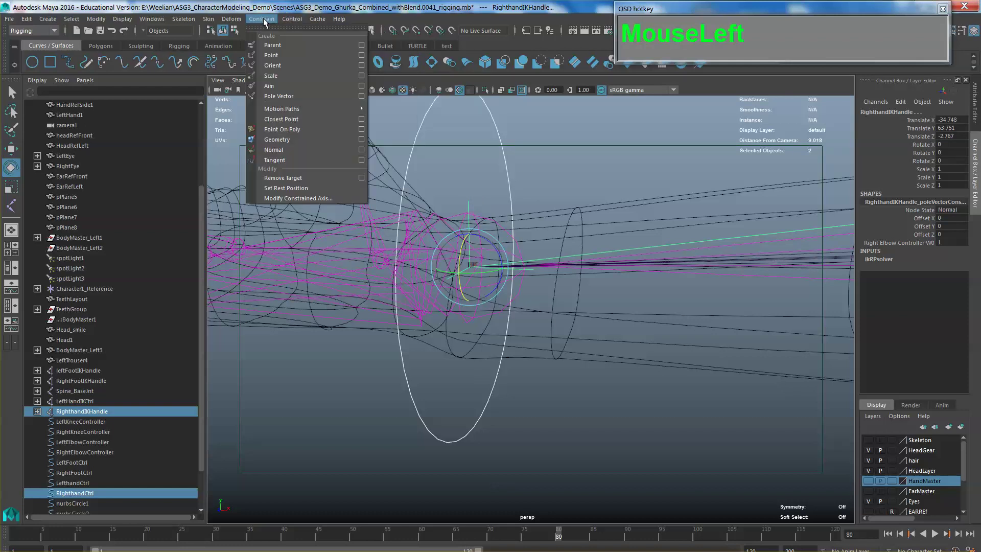
pyautogui.click(284, 45)
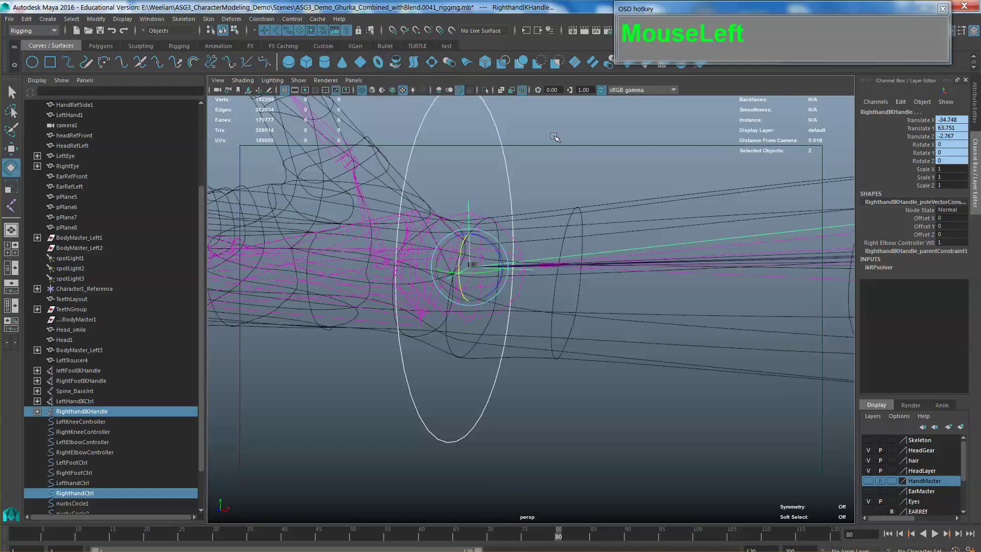
# - Orient-constrain the right wrist joint to the RighthandCtrl circle
pyautogui.scroll(-3, 553, 139)
pyautogui.click(527, 198)
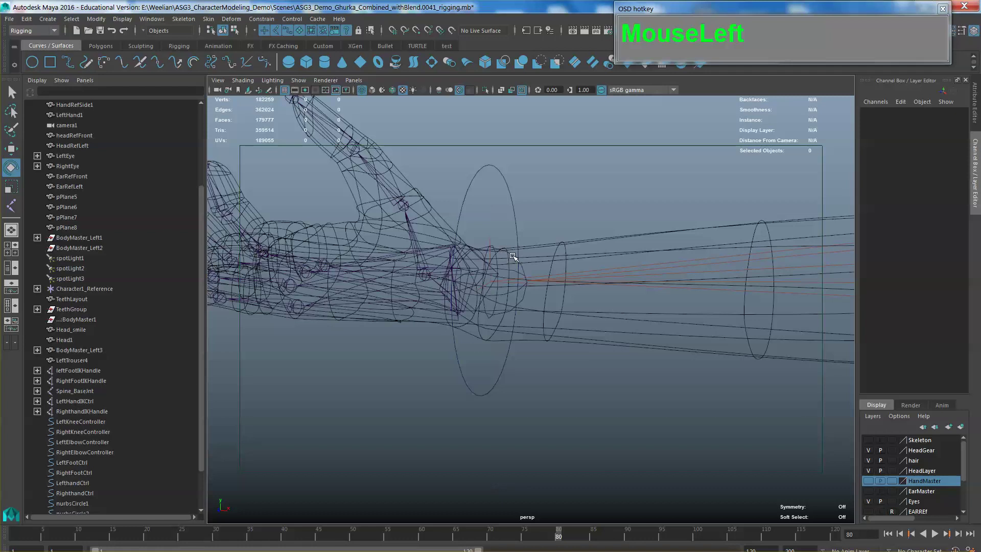
pyautogui.click(513, 257)
pyautogui.click(507, 256)
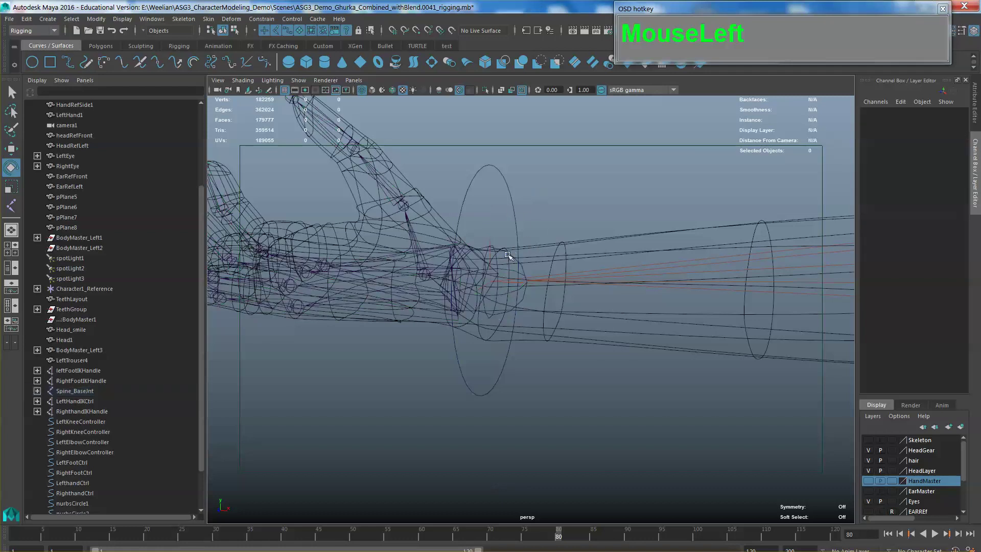
pyautogui.click(516, 201)
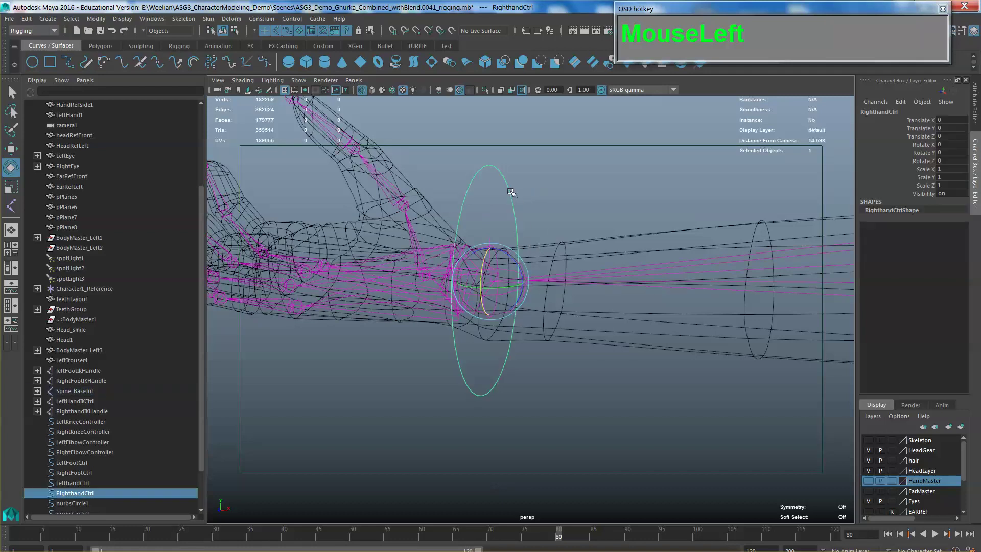
pyautogui.press('q')
pyautogui.keyDown('shift'); pyautogui.click(506, 259); pyautogui.keyUp('shift')
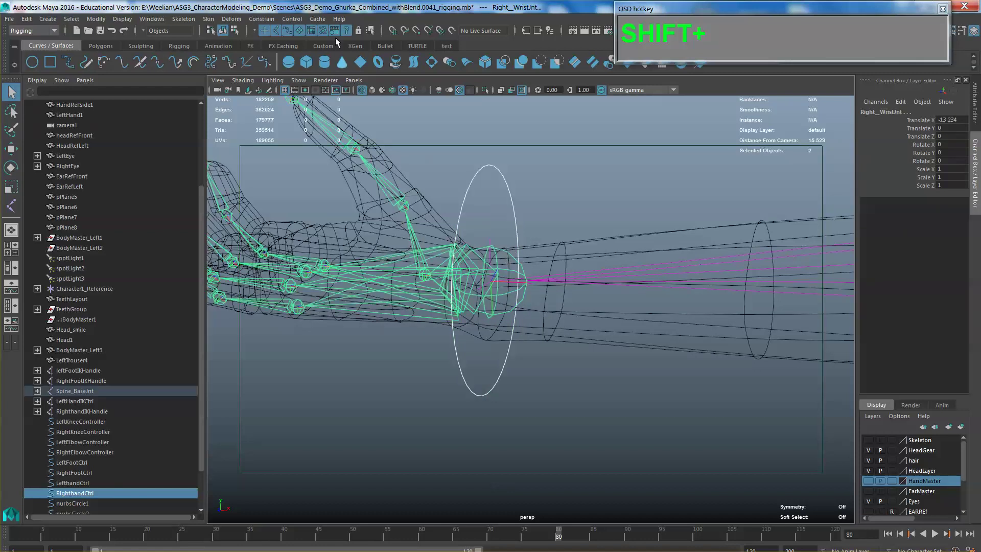
pyautogui.click(278, 19)
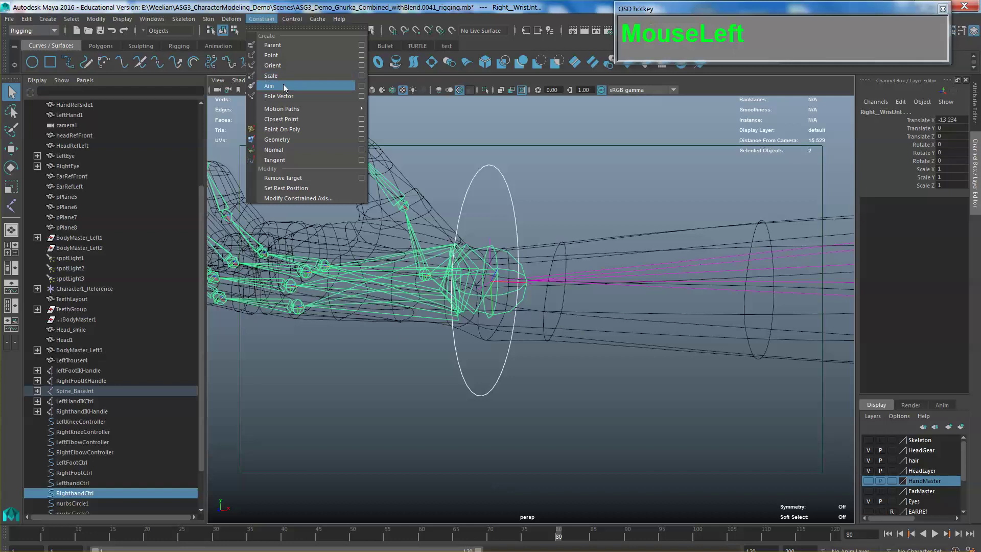
pyautogui.click(285, 65)
# - Test the right arm by moving and rotating the RighthandCtrl circle, and undo the test
pyautogui.scroll(-4, 476, 176)
pyautogui.click(522, 231)
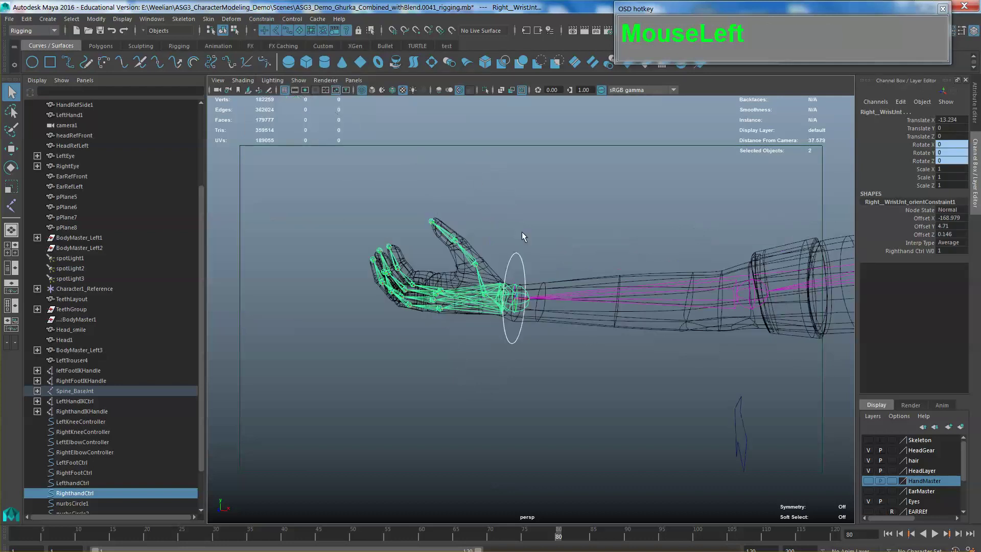
pyautogui.click(523, 265)
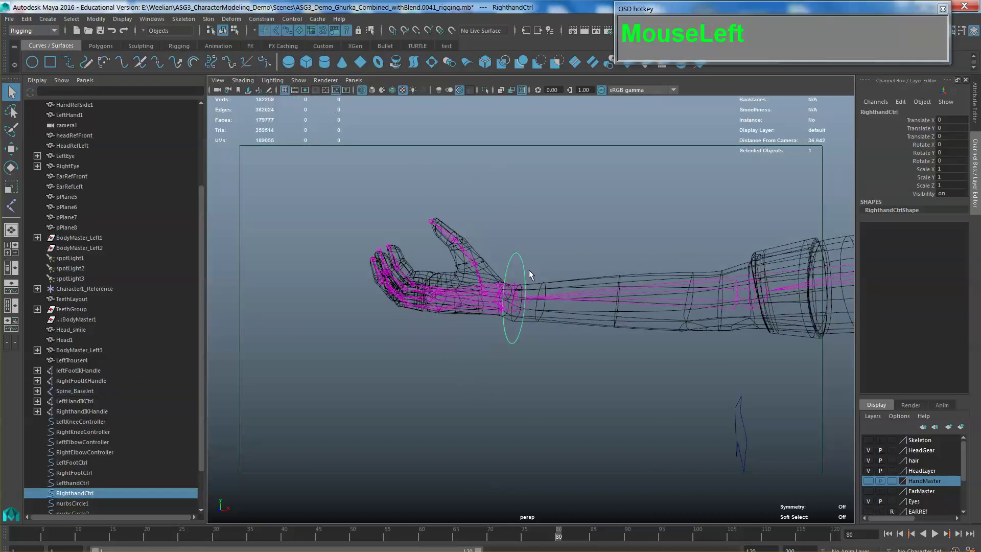
pyautogui.press('w')
pyautogui.moveTo(536, 276); pyautogui.dragTo(584, 284)
pyautogui.press('e')
pyautogui.press('z')
pyautogui.press('z')
# - Examine the character's waist, legs and feet, including the ankle joints and the foot control circles
pyautogui.scroll(-5, 611, 200)
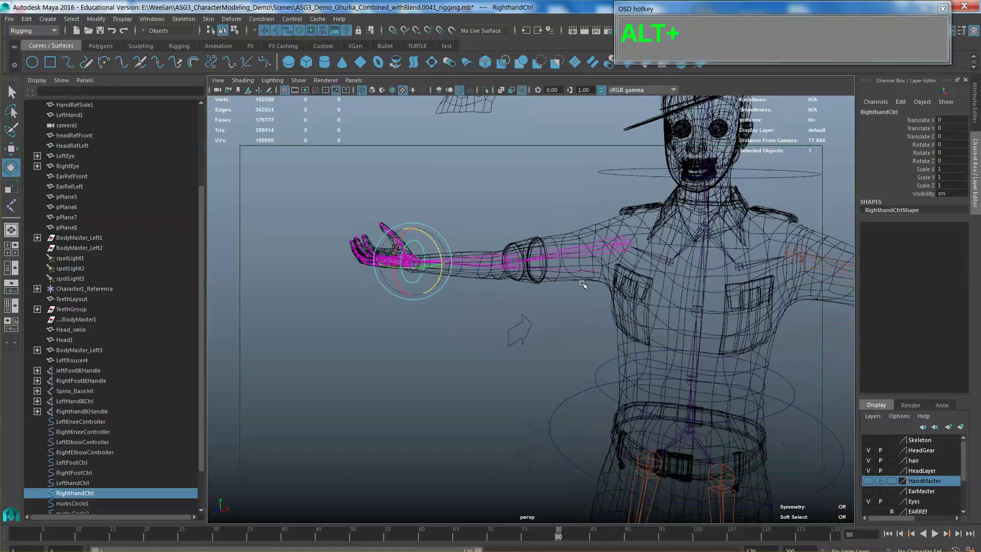
pyautogui.keyDown('alt'); pyautogui.moveTo(673, 286); pyautogui.dragTo(550, 166, button='middle'); pyautogui.keyUp('alt')
pyautogui.scroll(-2, 603, 252)
pyautogui.moveTo(603, 251)
pyautogui.keyDown('alt'); pyautogui.mouseDown()
pyautogui.moveTo(555, 237)
pyautogui.moveTo(599, 284)
pyautogui.moveTo(592, 260)
pyautogui.mouseUp(); pyautogui.keyUp('alt')
pyautogui.scroll(3, 591, 261)
pyautogui.keyDown('alt'); pyautogui.moveTo(591, 260); pyautogui.dragTo(630, 276, button='middle'); pyautogui.keyUp('alt')
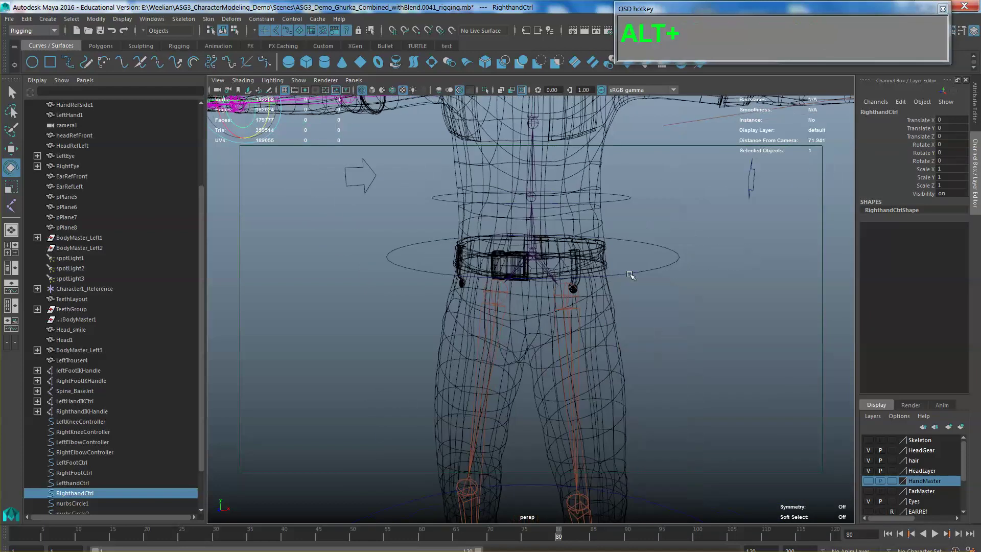
pyautogui.keyDown('alt'); pyautogui.moveTo(474, 346); pyautogui.dragTo(461, 278, button='middle'); pyautogui.keyUp('alt')
pyautogui.keyDown('alt'); pyautogui.moveTo(553, 503); pyautogui.dragTo(526, 279, button='middle'); pyautogui.keyUp('alt')
pyautogui.keyDown('alt'); pyautogui.moveTo(527, 280); pyautogui.dragTo(617, 283); pyautogui.keyUp('alt')
pyautogui.scroll(4, 617, 282)
pyautogui.keyDown('alt'); pyautogui.moveTo(617, 283); pyautogui.dragTo(641, 303, button='middle'); pyautogui.keyUp('alt')
pyautogui.keyDown('alt'); pyautogui.moveTo(641, 302); pyautogui.dragTo(632, 251); pyautogui.keyUp('alt')
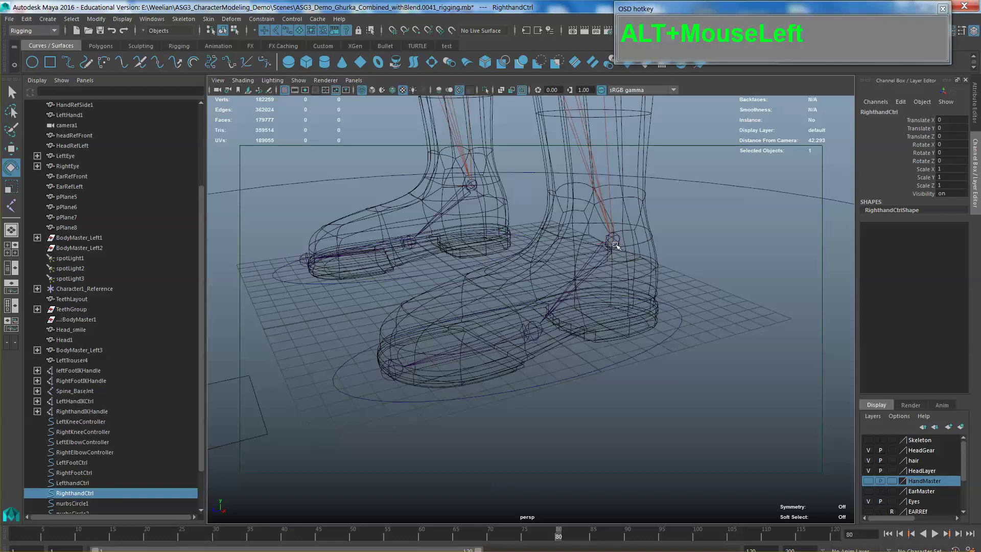
pyautogui.keyDown('alt'); pyautogui.moveTo(613, 245); pyautogui.dragTo(695, 269, button='middle'); pyautogui.keyUp('alt')
# - Create a NURBS circle at the origin between the feet and scale it uniformly to about 4.111
pyautogui.scroll(-2, 631, 311)
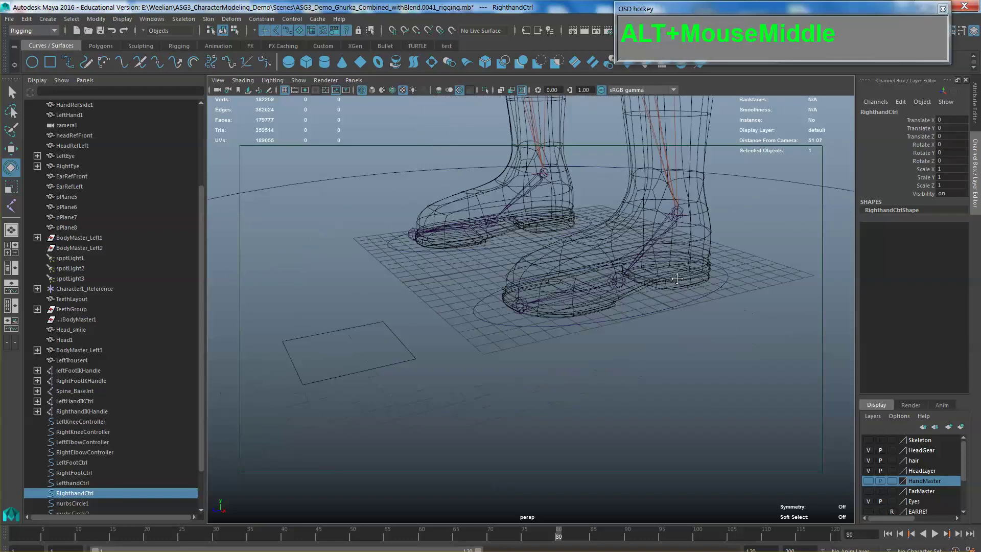
pyautogui.scroll(-3, 613, 319)
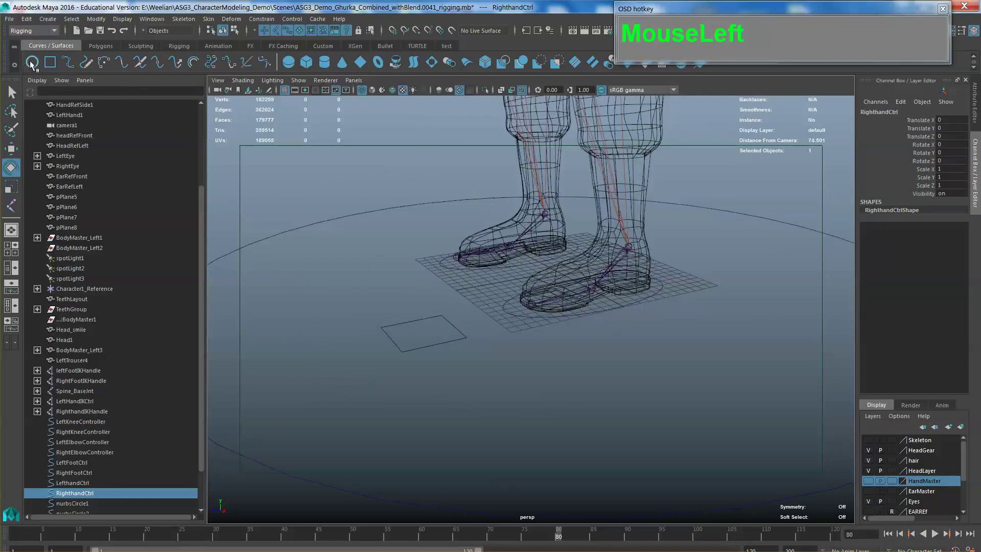
pyautogui.click(552, 308)
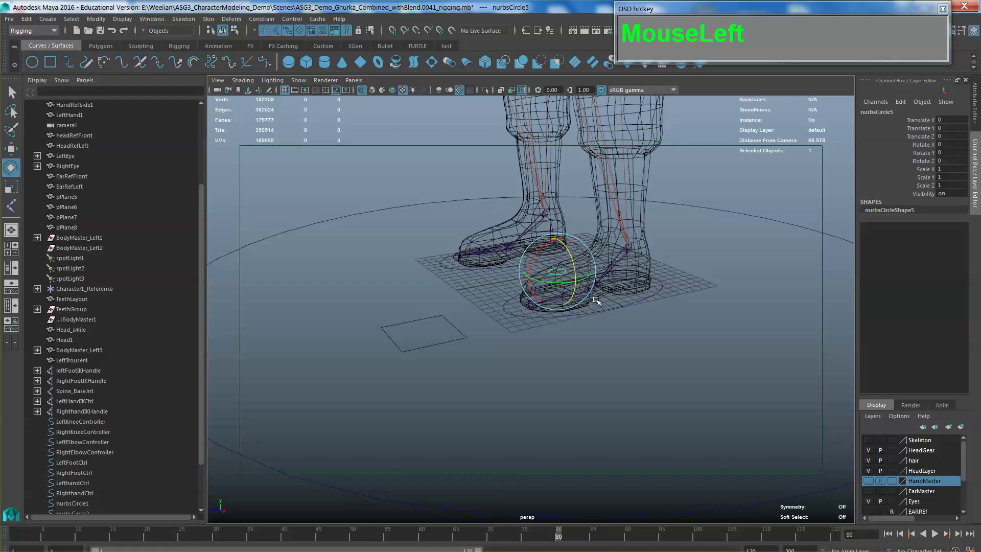
pyautogui.press('r')
pyautogui.moveTo(557, 272); pyautogui.dragTo(604, 286)
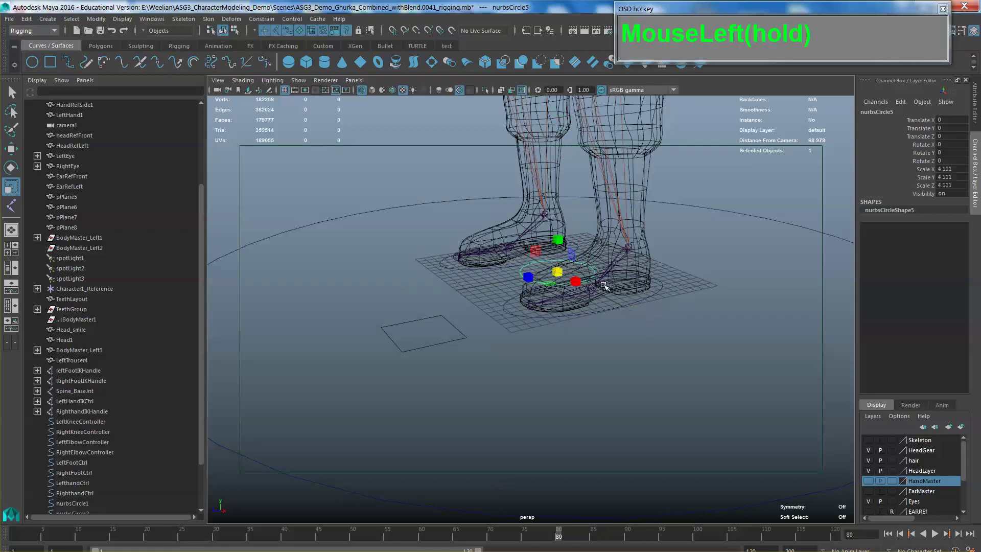
# - Move the new circle onto the left ankle joint, at about X 8.107, Y 4.412, Z -3.178
pyautogui.keyDown('alt'); pyautogui.moveTo(626, 269); pyautogui.dragTo(617, 312, button='middle'); pyautogui.keyUp('alt')
pyautogui.hotkey('alt', 'w')
pyautogui.scroll(4, 684, 283)
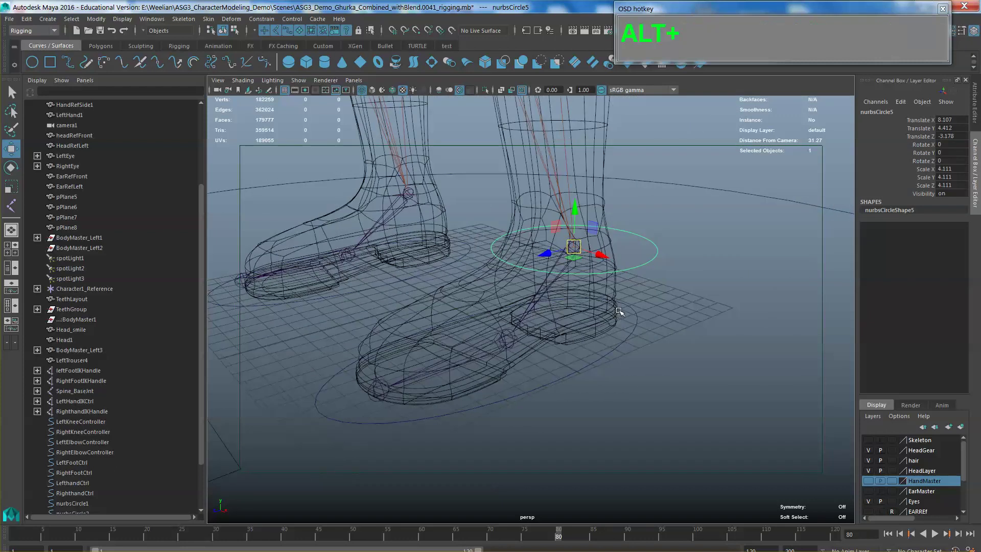
# - Enlarge the left ankle circle uniformly to a scale of about 4.662
pyautogui.press('r')
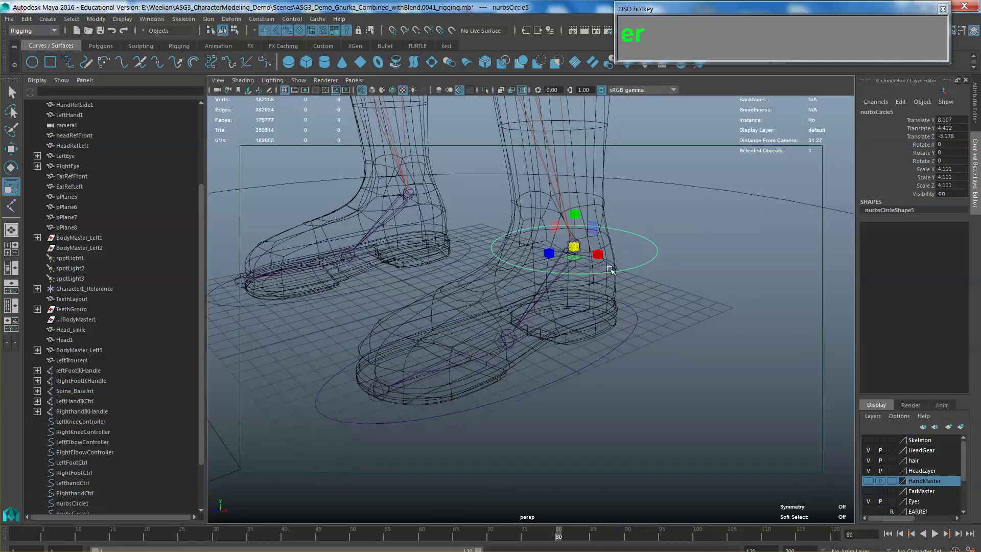
pyautogui.moveTo(574, 248); pyautogui.dragTo(591, 246)
pyautogui.keyDown('alt'); pyautogui.moveTo(592, 245); pyautogui.dragTo(677, 325); pyautogui.keyUp('alt')
pyautogui.click(677, 325)
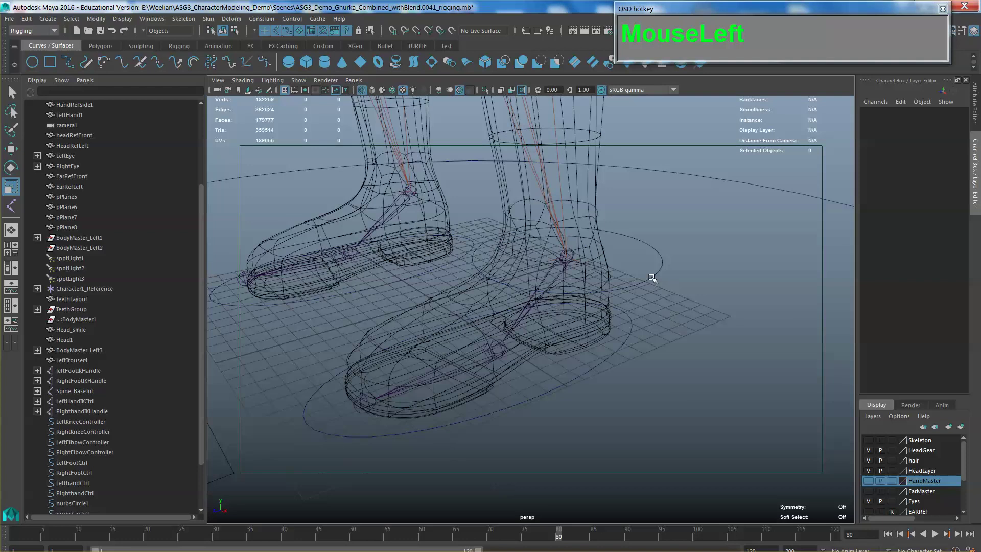
# - Rename the left ankle circle as LeftAnkleCtrl
pyautogui.click(653, 278)
pyautogui.keyDown('alt'); pyautogui.moveTo(653, 280); pyautogui.dragTo(651, 304); pyautogui.keyUp('alt')
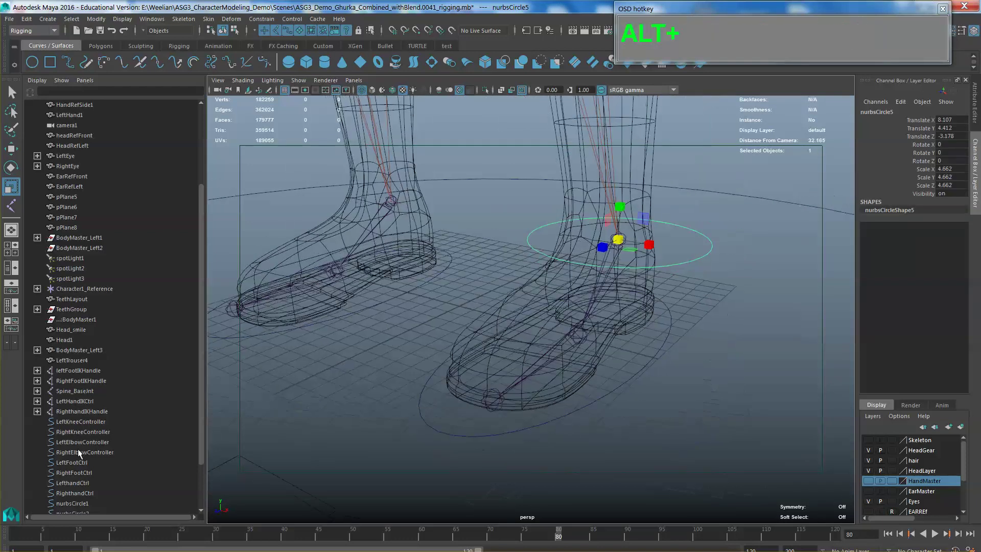
pyautogui.scroll(-2, 82, 460)
pyautogui.doubleClick(64, 486)
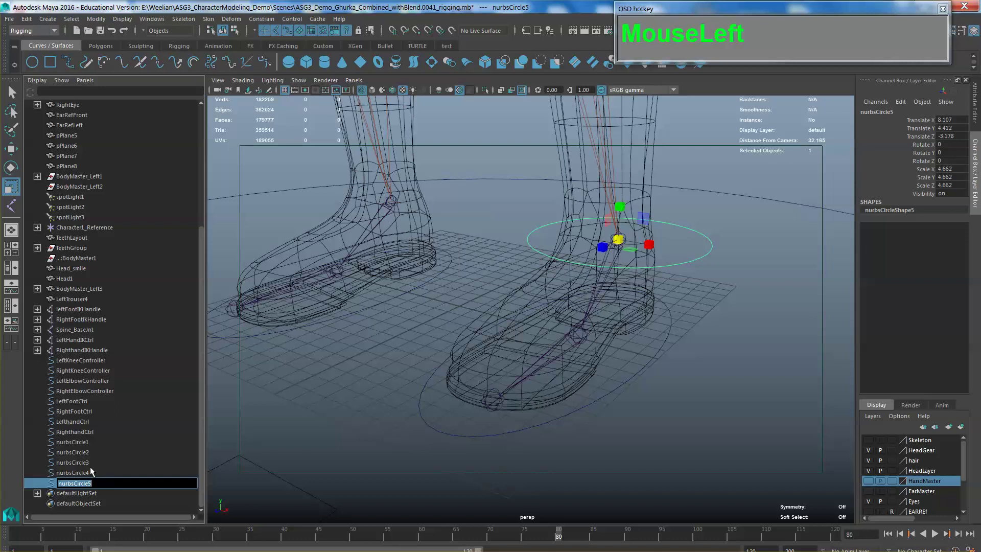
pyautogui.write('An')
pyautogui.press('BackSpace')
pyautogui.press('BackSpace')
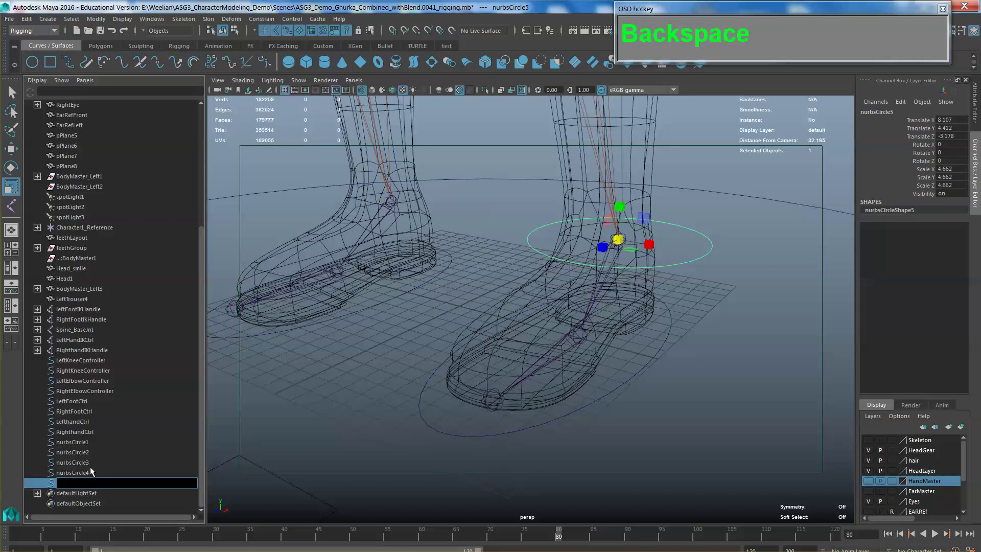
pyautogui.write('LeftA')
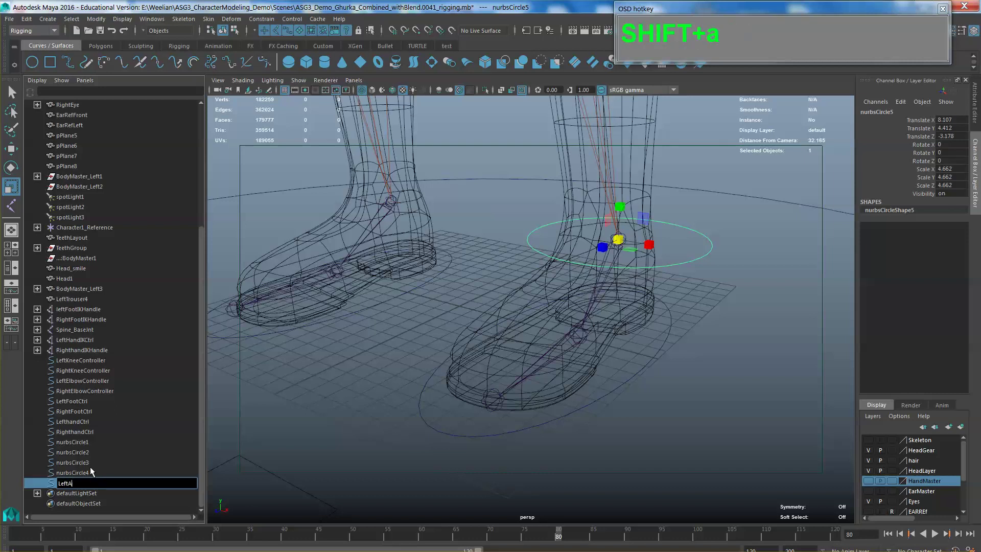
pyautogui.write('ncC')
pyautogui.press('BackSpace')
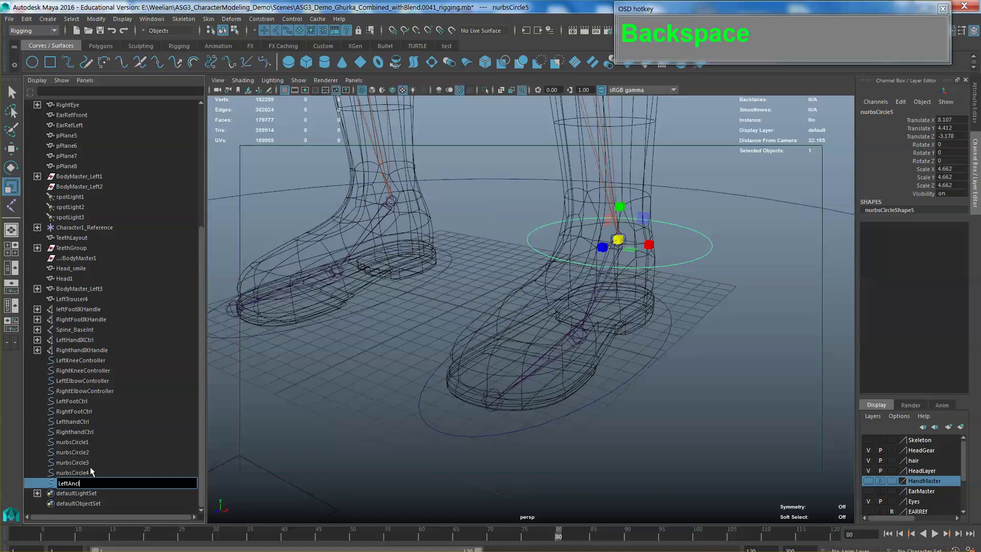
pyautogui.write('kleCtrl')
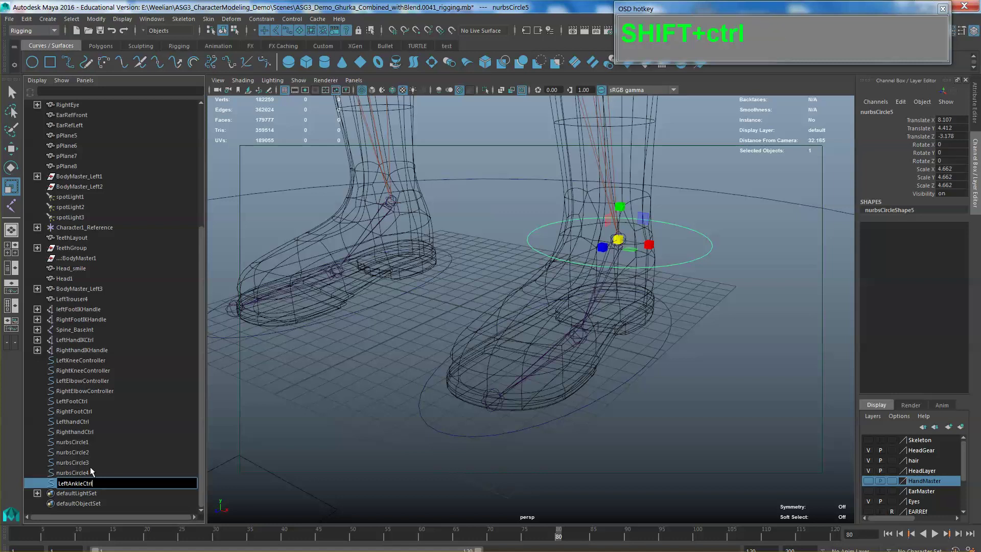
pyautogui.press('Return')
# - Parent LeftAnkleCtrl under the LeftFootCtrl circle around the left shoe
pyautogui.scroll(2, 410, 344)
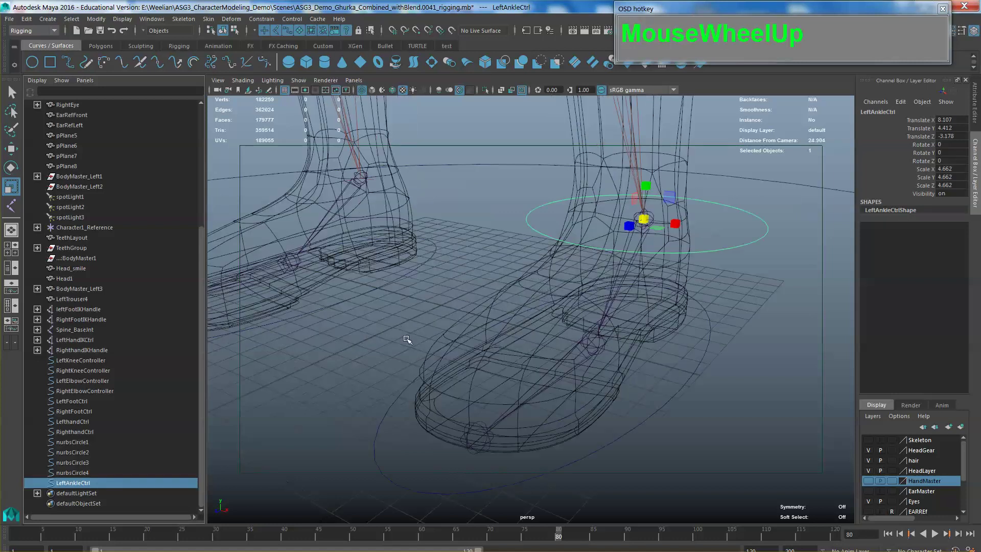
pyautogui.keyDown('alt'); pyautogui.moveTo(635, 351); pyautogui.dragTo(654, 261); pyautogui.keyUp('alt')
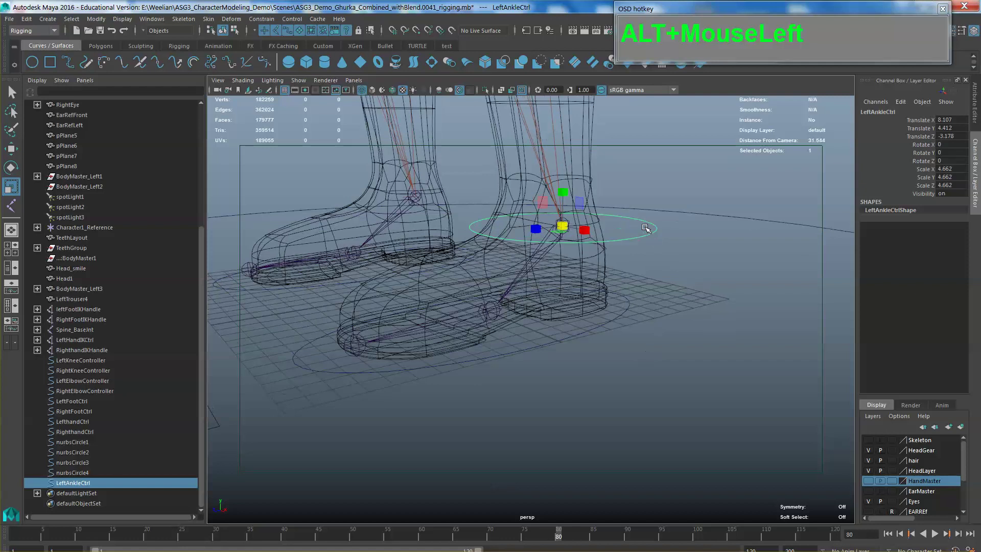
pyautogui.keyDown('shift'); pyautogui.click(616, 318); pyautogui.keyUp('shift')
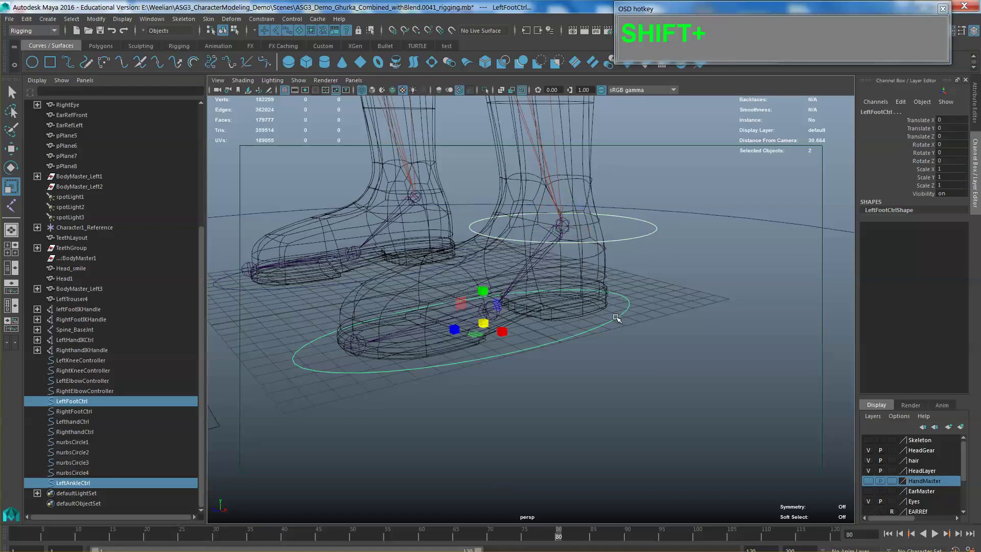
pyautogui.click(665, 295)
pyautogui.click(647, 235)
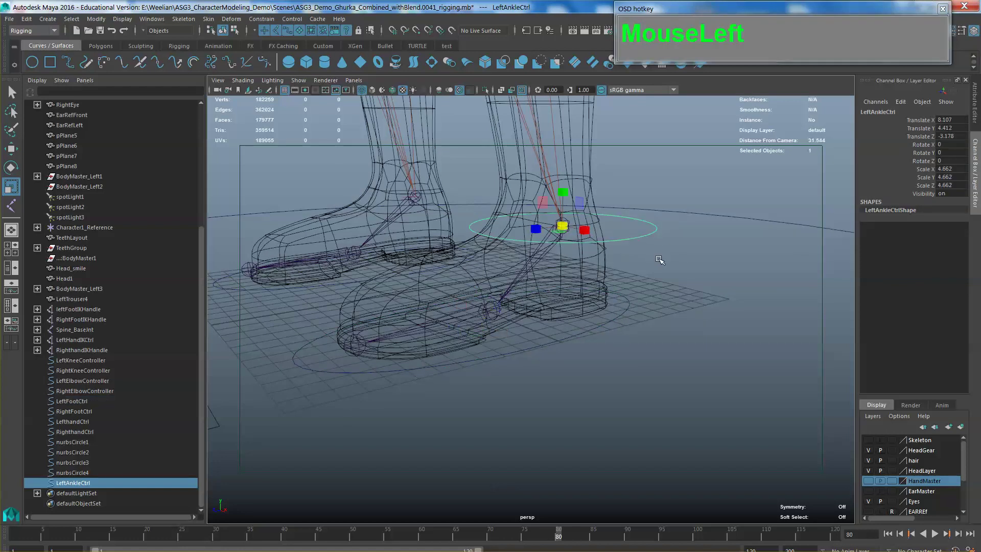
pyautogui.keyDown('shift'); pyautogui.click(632, 316); pyautogui.keyUp('shift')
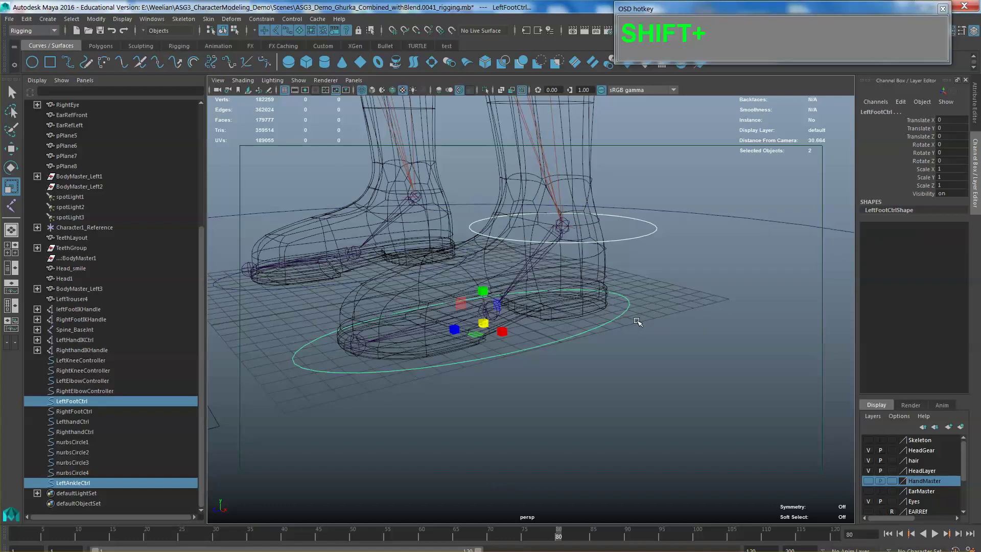
pyautogui.press('p')
pyautogui.keyDown('alt'); pyautogui.moveTo(638, 321); pyautogui.dragTo(685, 324, button='middle'); pyautogui.keyUp('alt')
# - Apply a Parent constraint so that LeftAnkleCtrl drives leftFootIKHandle
pyautogui.scroll(4, 680, 337)
pyautogui.click(665, 295)
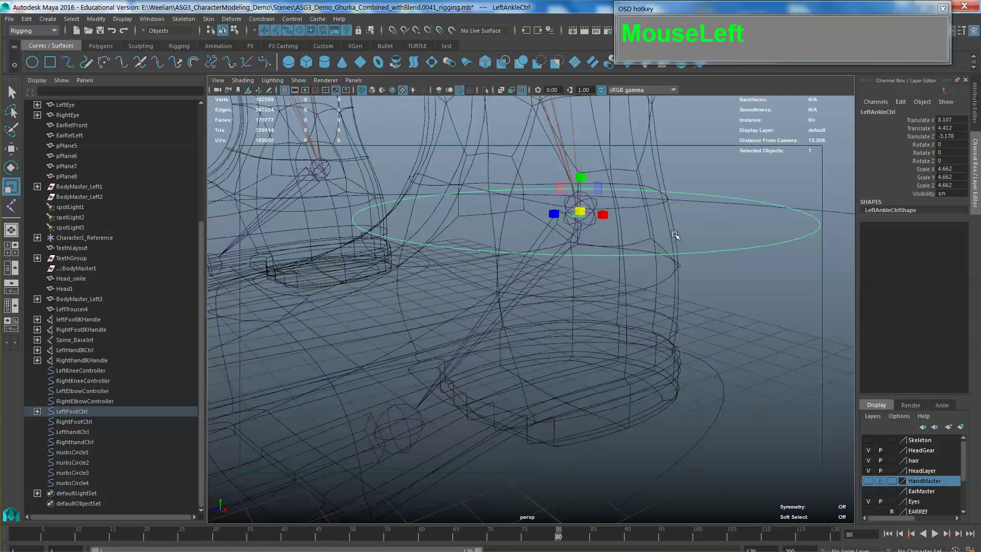
pyautogui.click(611, 218)
pyautogui.click(740, 251)
pyautogui.keyDown('shift'); pyautogui.click(613, 217); pyautogui.keyUp('shift')
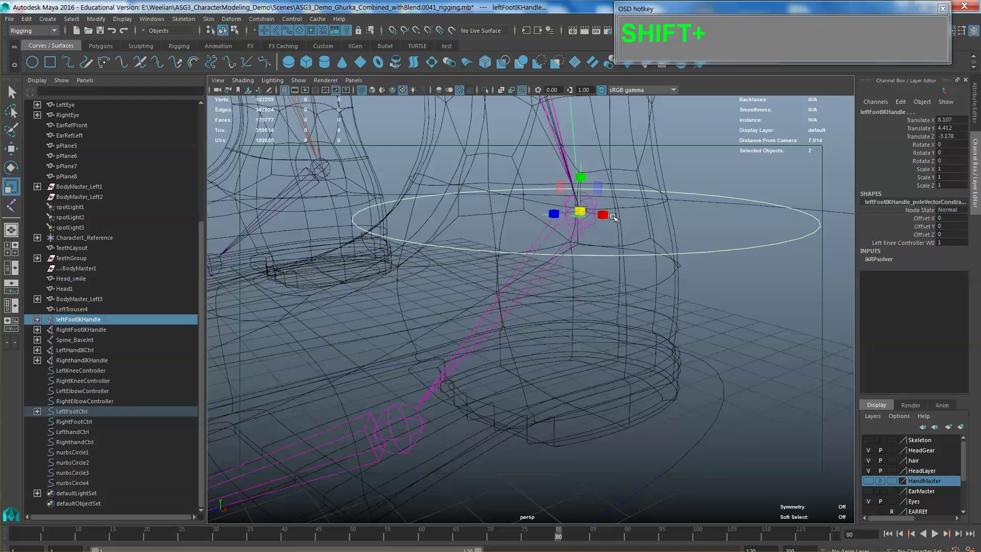
pyautogui.click(272, 19)
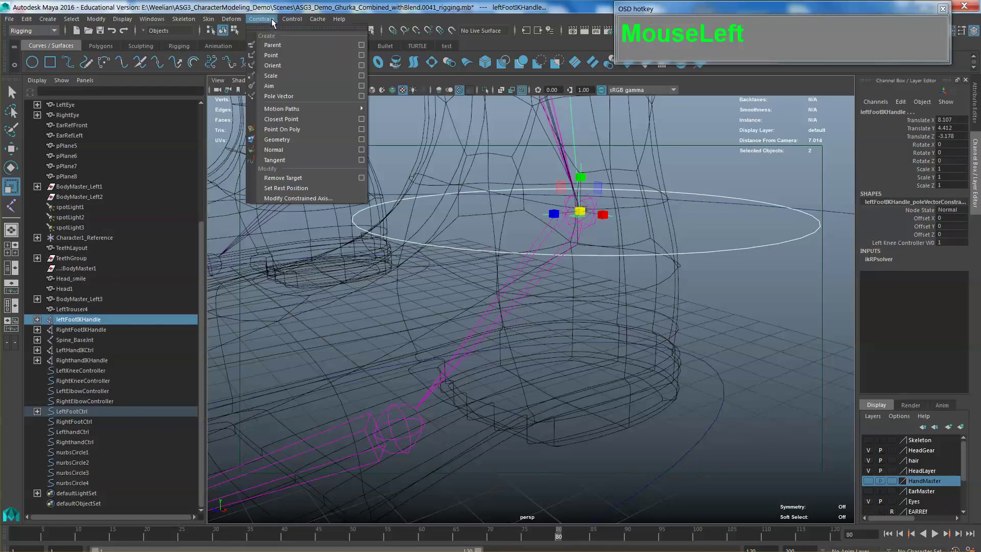
pyautogui.click(294, 46)
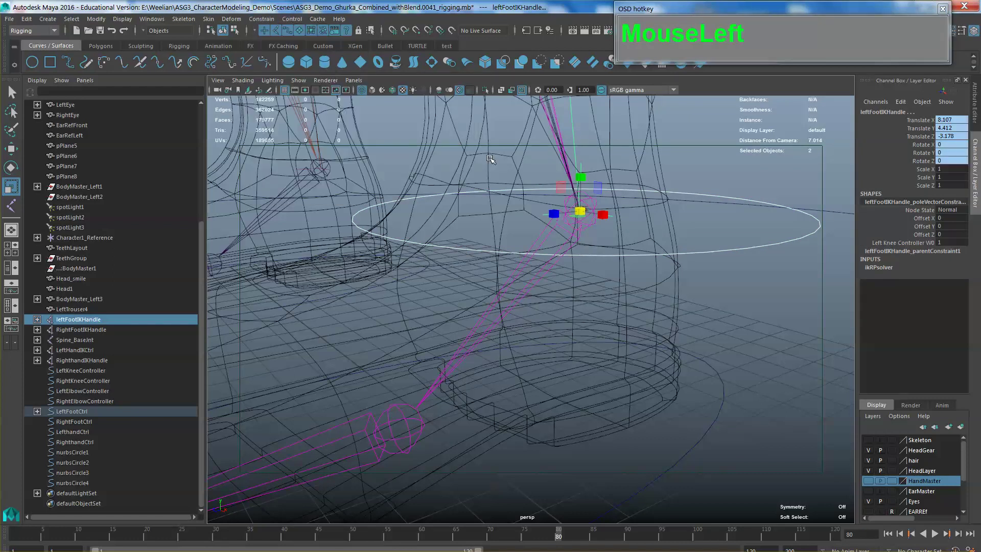
# - Test the left ankle setup by moving LeftAnkleCtrl, and undo the move
pyautogui.scroll(-4, 739, 203)
pyautogui.click(637, 272)
pyautogui.click(638, 275)
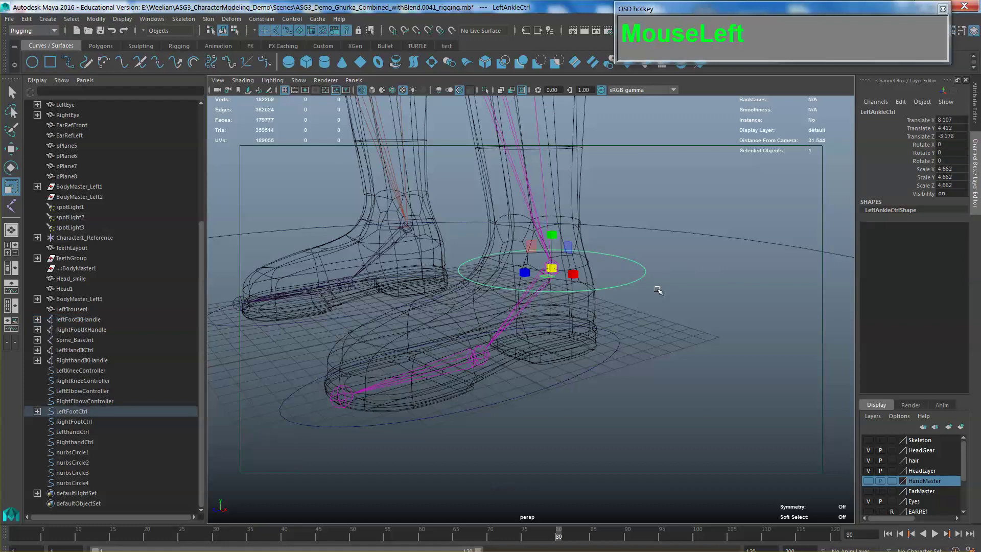
pyautogui.press('e')
pyautogui.press('w')
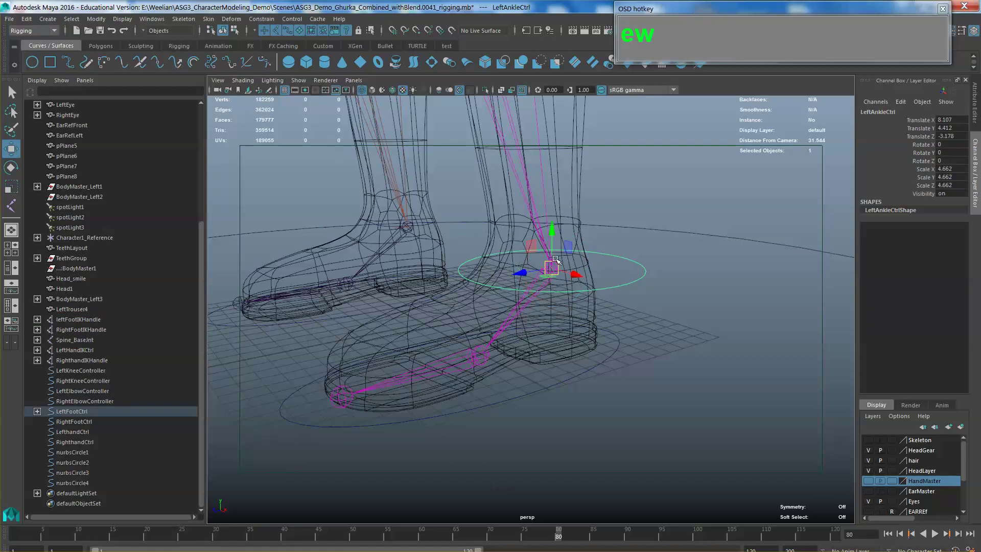
pyautogui.moveTo(528, 246); pyautogui.dragTo(559, 244)
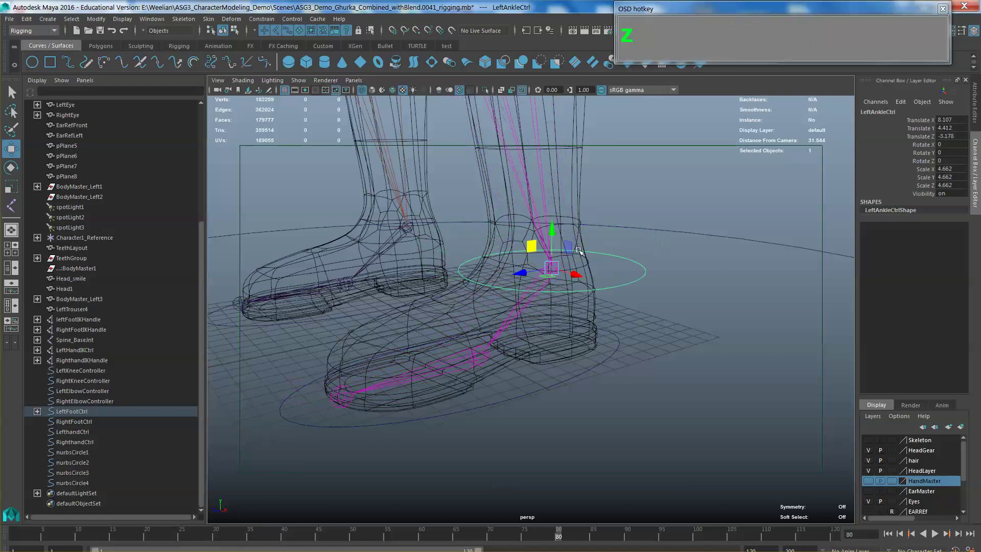
pyautogui.keyDown('alt'); pyautogui.moveTo(560, 244); pyautogui.dragTo(592, 324, button='middle'); pyautogui.keyUp('alt')
# - Test the left foot setup by moving LeftFootCtrl upward, and undo the move
pyautogui.click(593, 324)
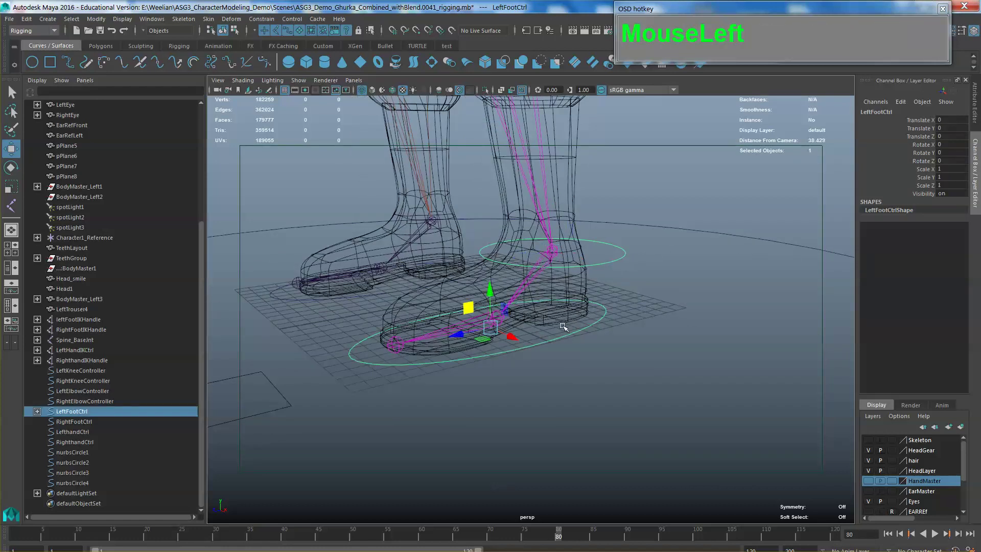
pyautogui.moveTo(468, 310); pyautogui.dragTo(471, 224)
pyautogui.press('z')
pyautogui.keyDown('alt'); pyautogui.moveTo(561, 318); pyautogui.dragTo(577, 305, button='middle'); pyautogui.keyUp('alt')
# - Apply an Orient constraint so that LeftFootCtrl drives the joint at the ball of the left foot
pyautogui.scroll(2, 560, 290)
pyautogui.click(619, 302)
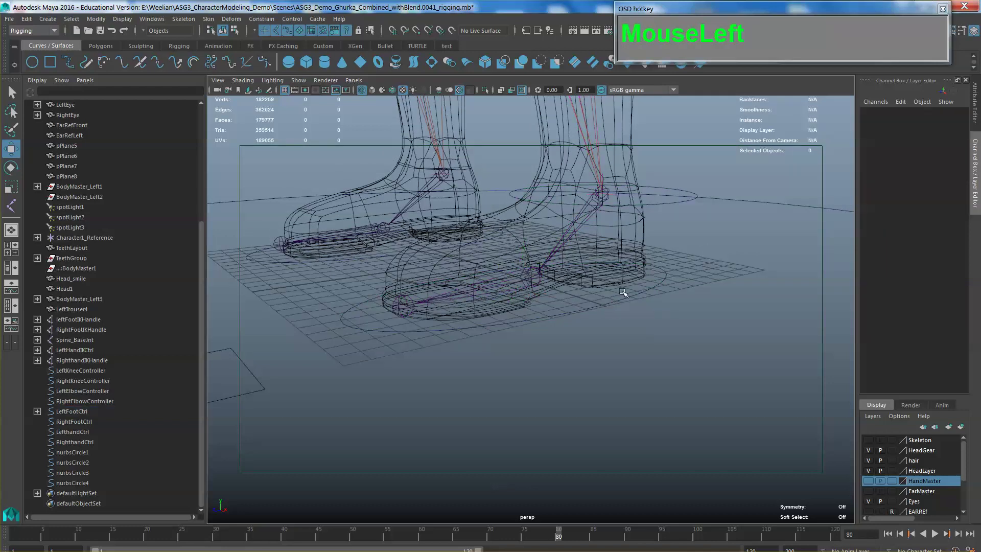
pyautogui.click(634, 298)
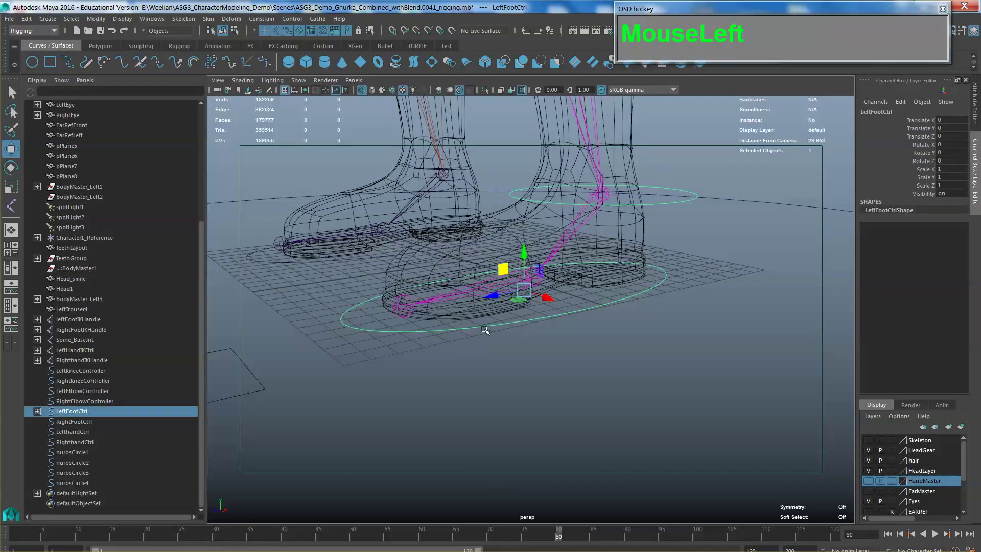
pyautogui.click(619, 319)
pyautogui.scroll(2, 576, 313)
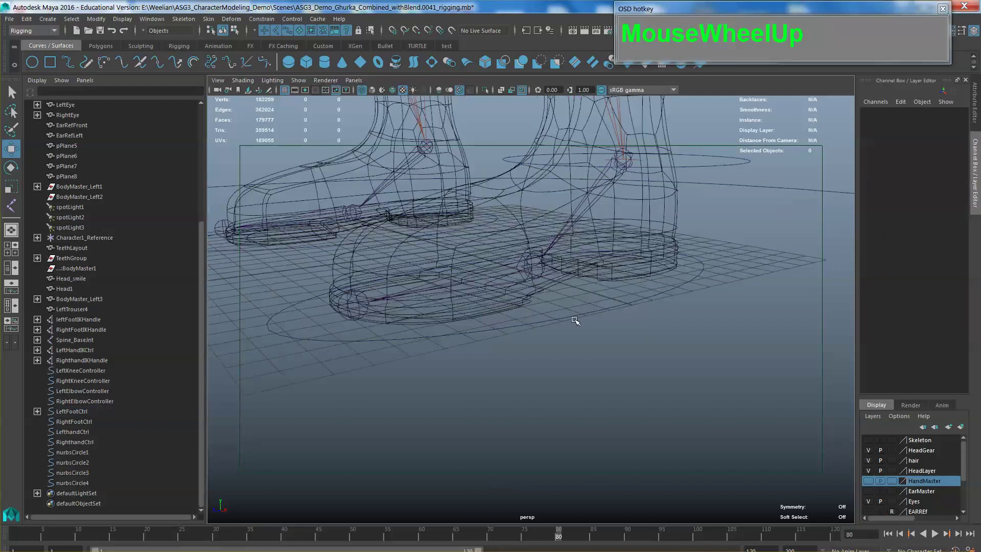
pyautogui.click(599, 314)
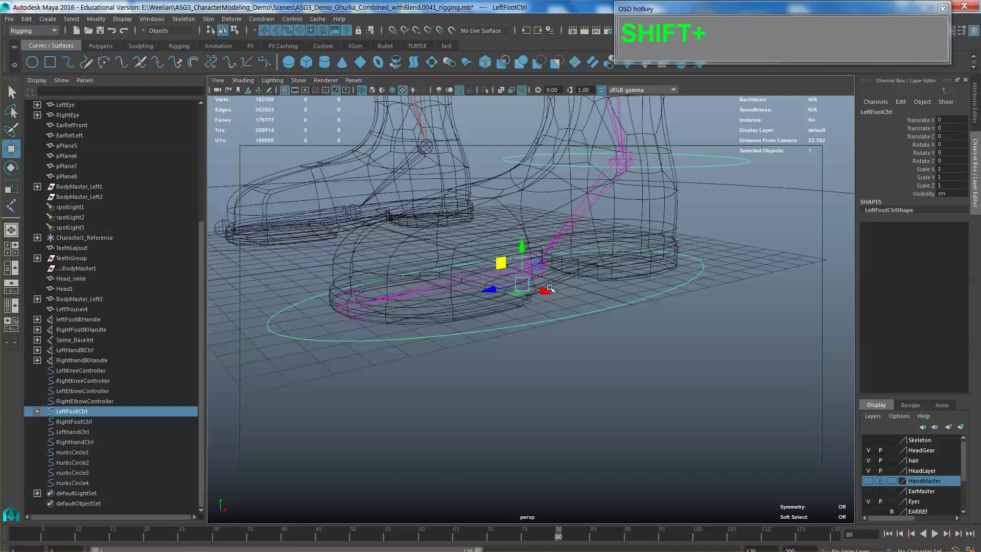
pyautogui.keyDown('shift'); pyautogui.click(543, 276); pyautogui.keyUp('shift')
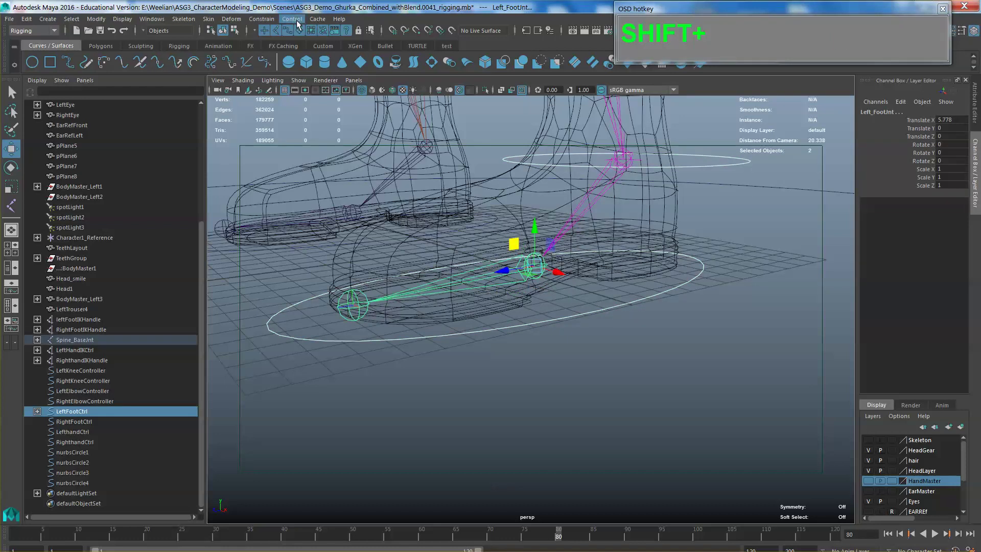
pyautogui.click(263, 19)
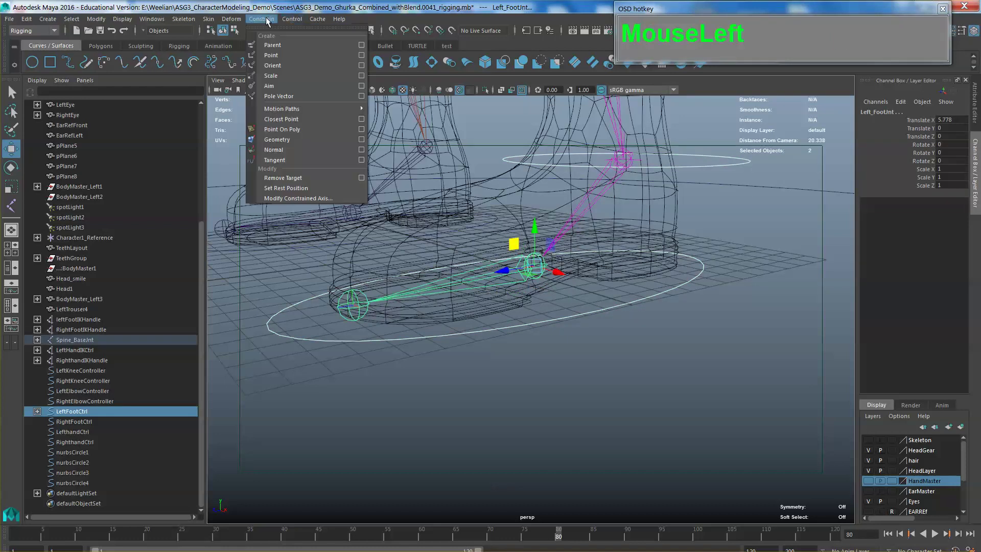
pyautogui.click(281, 67)
# - Test the orient constraint by rotating LeftFootCtrl, and undo the rotation
pyautogui.scroll(-4, 491, 214)
pyautogui.keyDown('alt'); pyautogui.moveTo(552, 255); pyautogui.dragTo(504, 239, button='middle'); pyautogui.keyUp('alt')
pyautogui.click(659, 320)
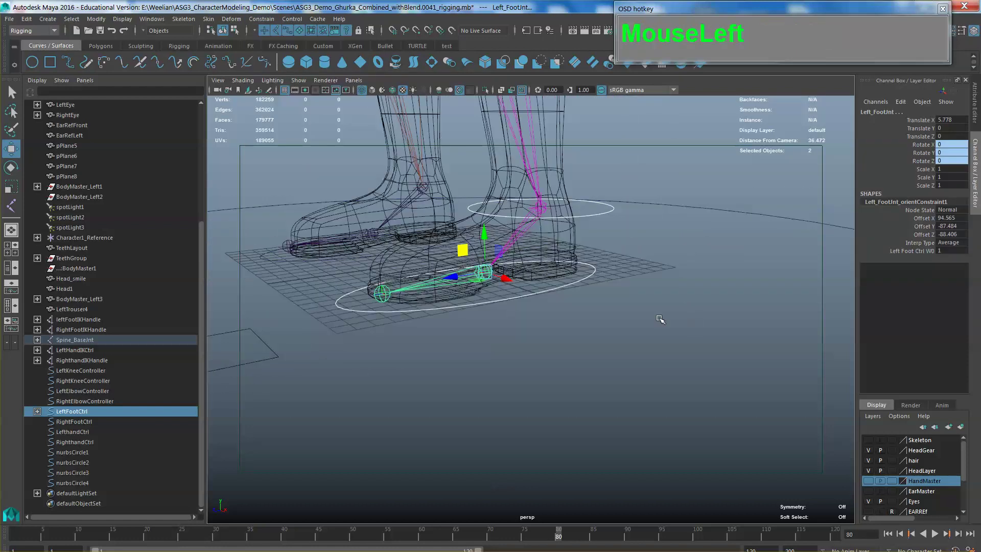
pyautogui.click(566, 288)
pyautogui.press('e')
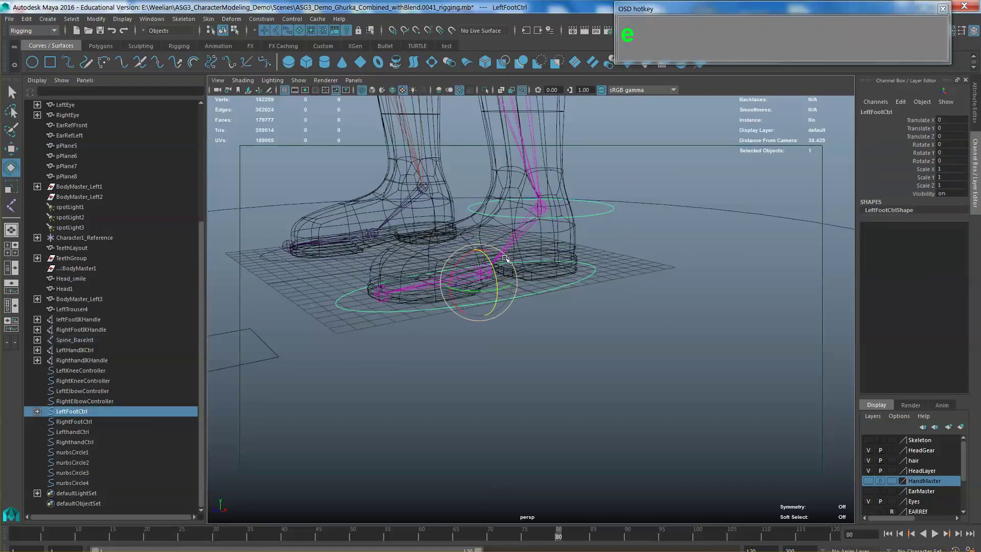
pyautogui.moveTo(452, 263)
pyautogui.mouseDown()
pyautogui.moveTo(453, 286)
pyautogui.moveTo(452, 248)
pyautogui.moveTo(458, 280)
pyautogui.mouseUp()
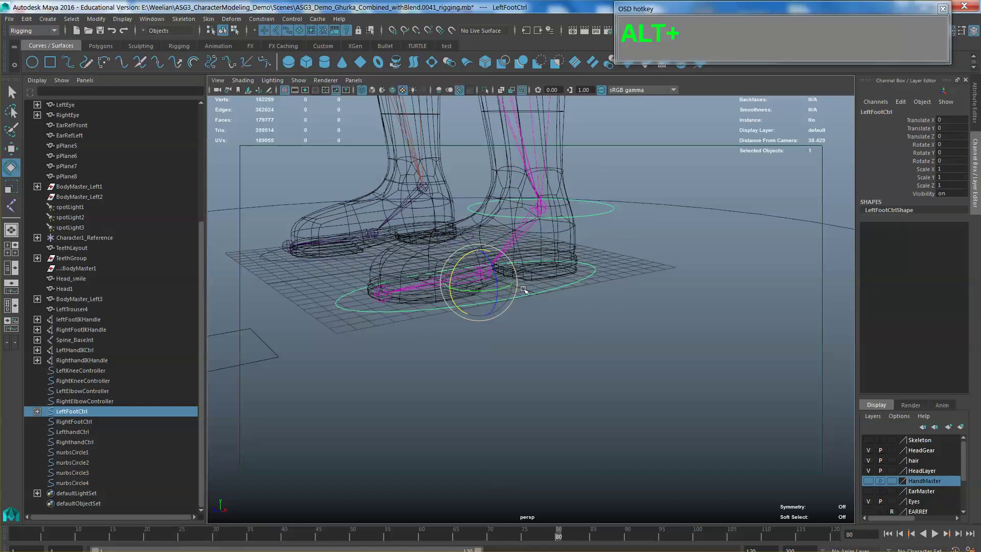
# - Duplicate LeftAnkleCtrl and move the copy along X to the right ankle, at about X -7.204
pyautogui.keyDown('alt'); pyautogui.moveTo(524, 290); pyautogui.dragTo(629, 297); pyautogui.keyUp('alt')
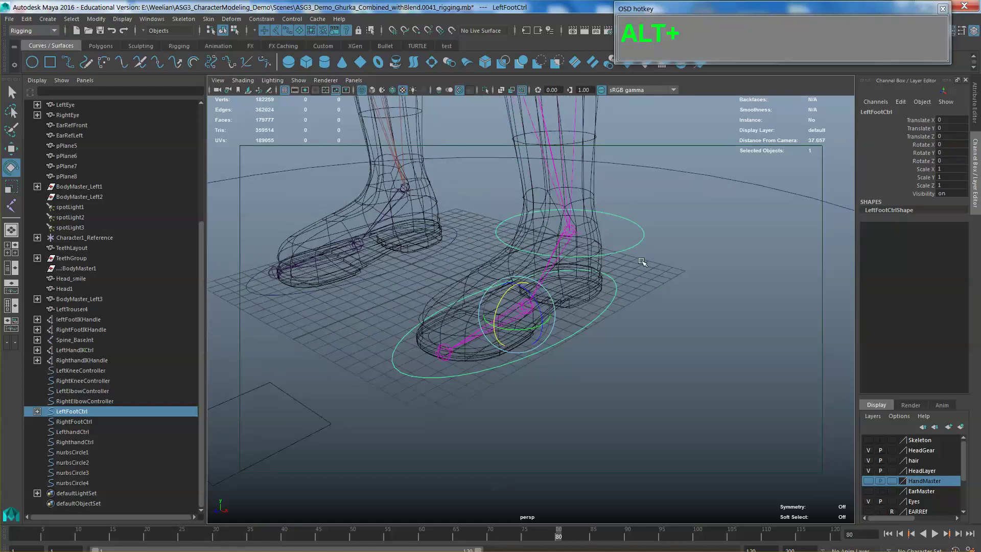
pyautogui.click(638, 246)
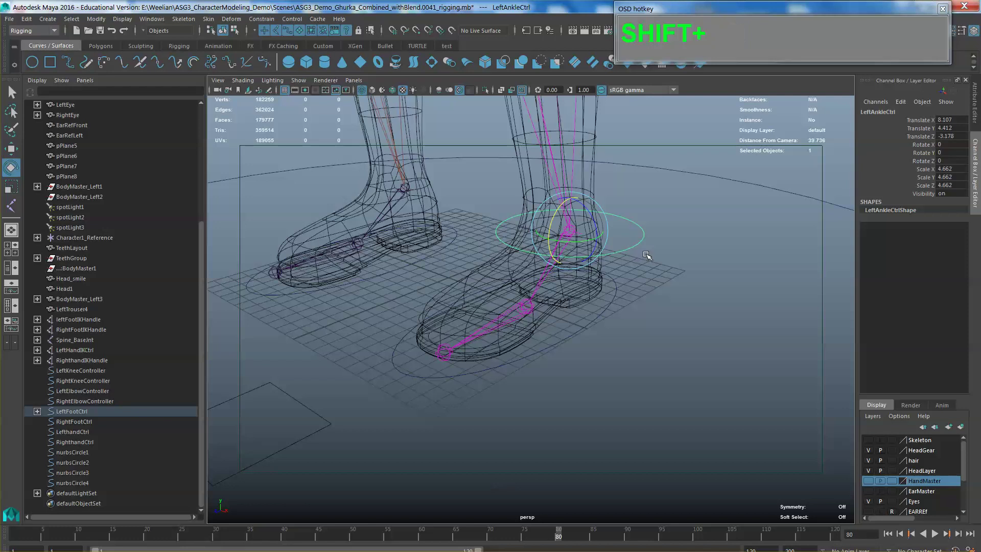
pyautogui.hotkey('ctrl', 'd')
pyautogui.press('w')
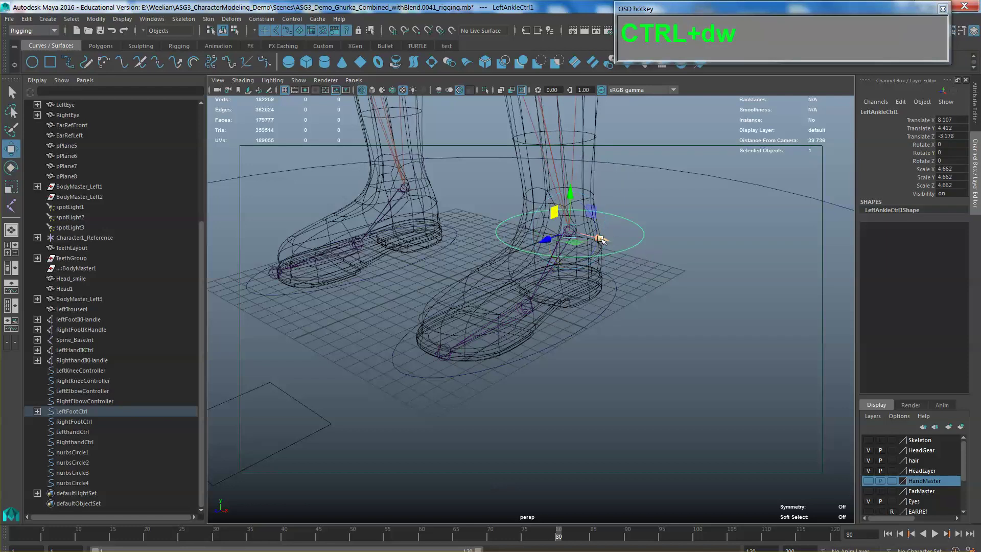
pyautogui.moveTo(596, 236); pyautogui.dragTo(430, 209)
pyautogui.keyDown('alt'); pyautogui.moveTo(430, 209); pyautogui.dragTo(510, 358, button='middle'); pyautogui.keyUp('alt')
# - Snap the duplicated circle onto the right ankle joint, at X -8.107, Y 4.412, Z -3.178
pyautogui.scroll(3, 472, 227)
pyautogui.scroll(7, 631, 298)
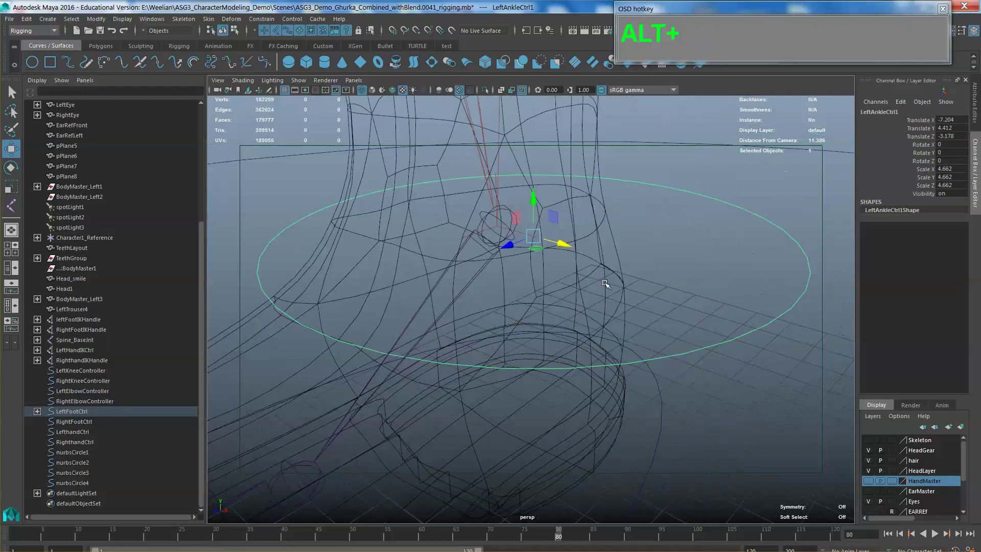
pyautogui.hotkey('alt', 'v')
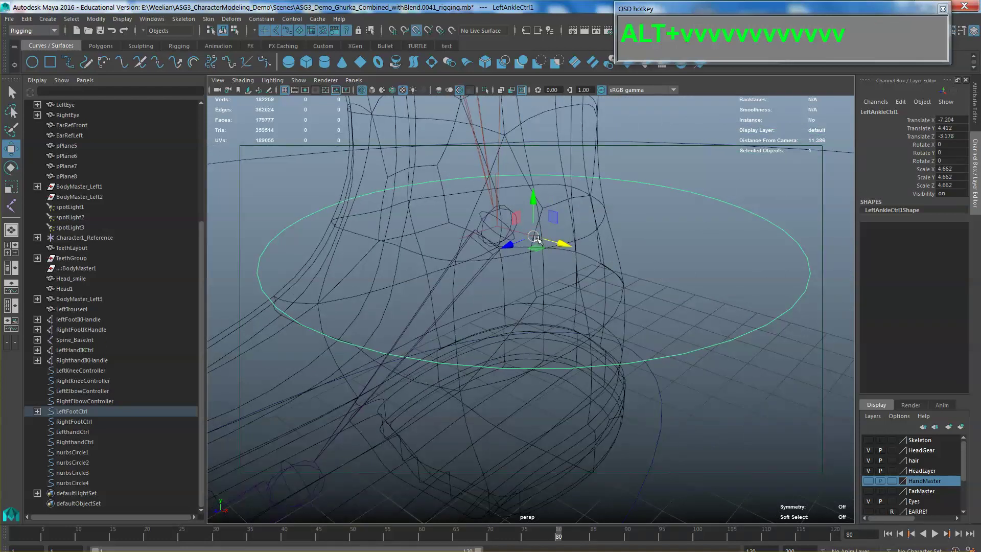
pyautogui.moveTo(537, 240); pyautogui.dragTo(526, 231, button='middle')
pyautogui.scroll(-5, 527, 232)
pyautogui.keyDown('alt'); pyautogui.moveTo(530, 247); pyautogui.dragTo(534, 238); pyautogui.keyUp('alt')
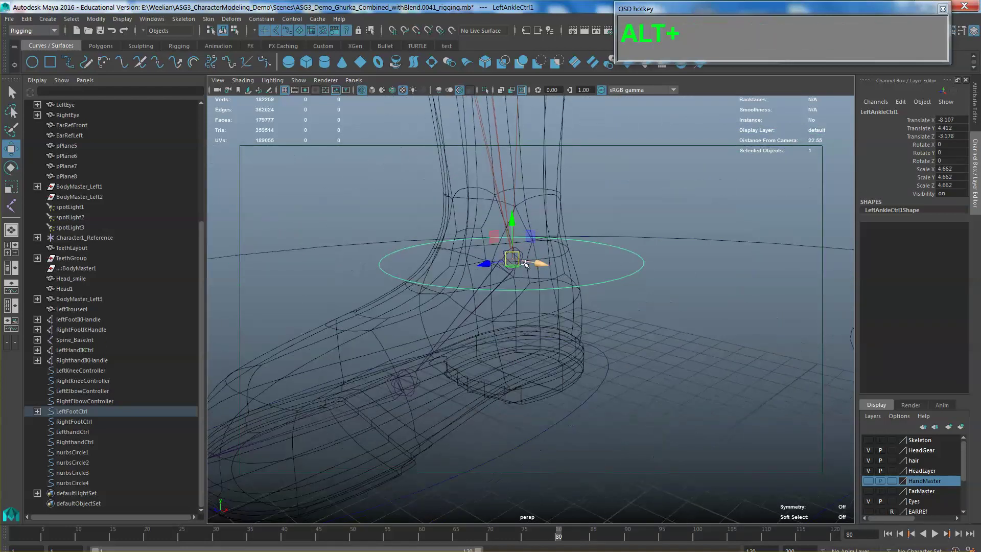
# - Rename the LeftFootCtrl node in the scene hierarchy as RightAnkleCtrl
pyautogui.keyDown('alt'); pyautogui.moveTo(573, 297); pyautogui.dragTo(576, 289); pyautogui.keyUp('alt')
pyautogui.keyDown('alt'); pyautogui.moveTo(576, 290); pyautogui.dragTo(574, 275, button='middle'); pyautogui.keyUp('alt')
pyautogui.moveTo(615, 220); pyautogui.dragTo(634, 284)
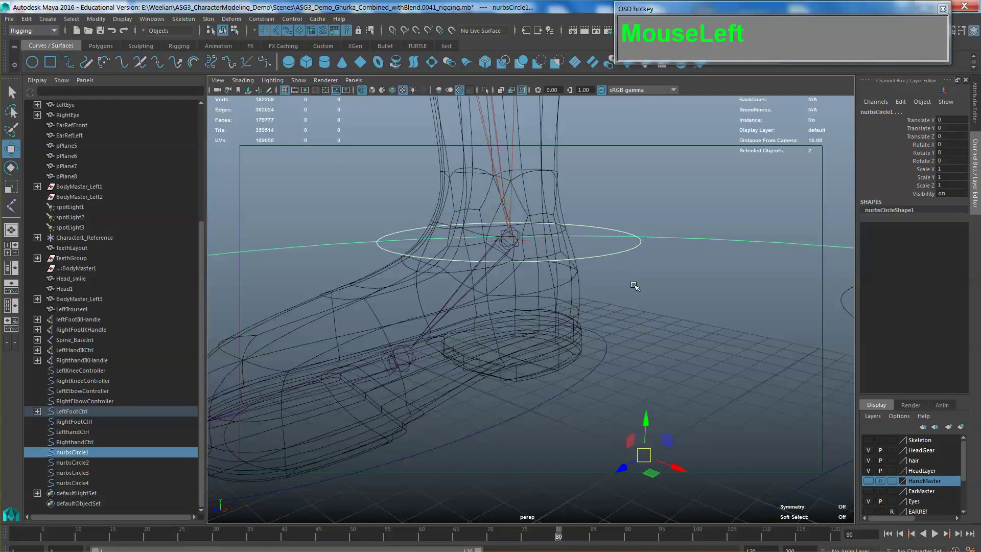
pyautogui.click(625, 198)
pyautogui.click(610, 227)
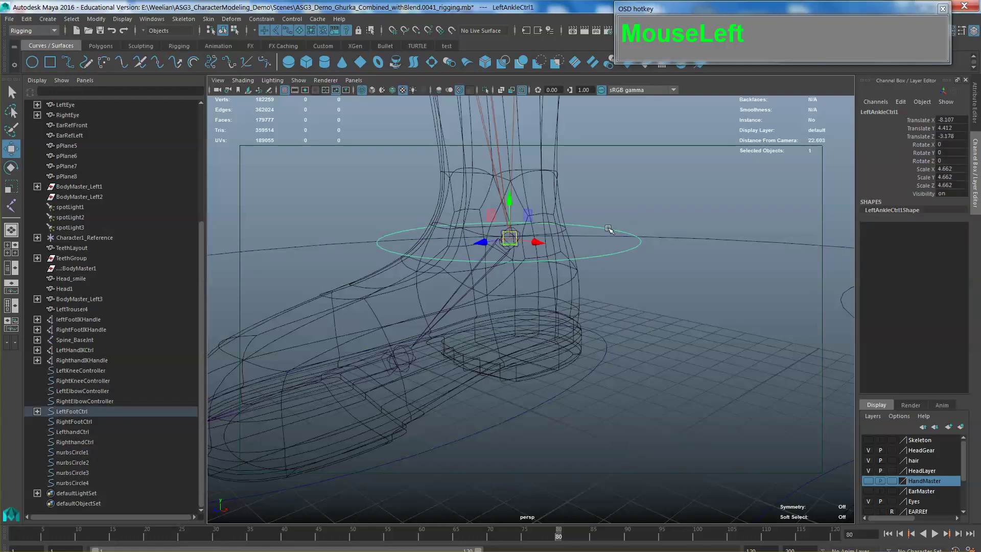
pyautogui.doubleClick(69, 411)
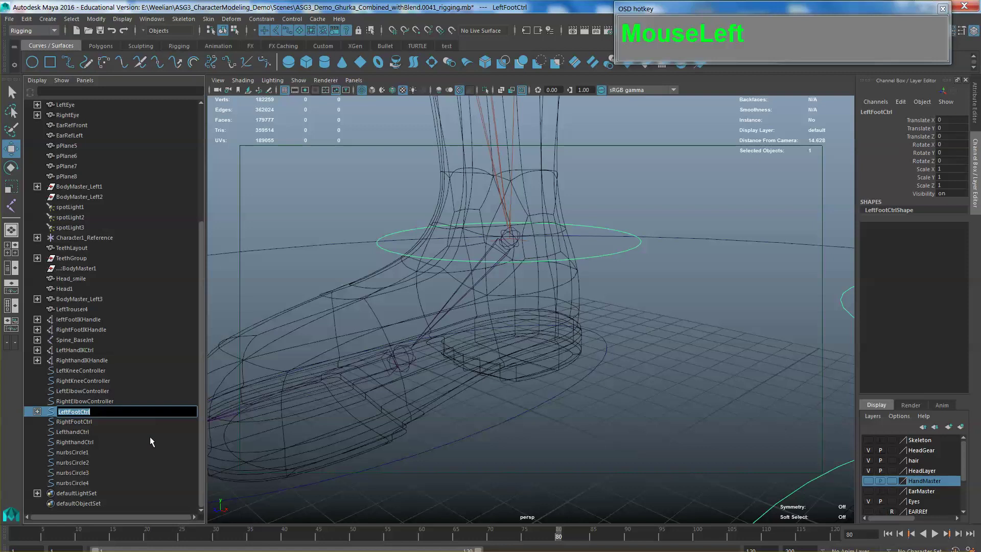
pyautogui.click(69, 412)
pyautogui.write('Right')
pyautogui.click(111, 413)
pyautogui.doubleClick(82, 412)
pyautogui.click(84, 412)
pyautogui.press('BackSpace')
pyautogui.press('BackSpace')
pyautogui.press('BackSpace')
pyautogui.press('BackSpace')
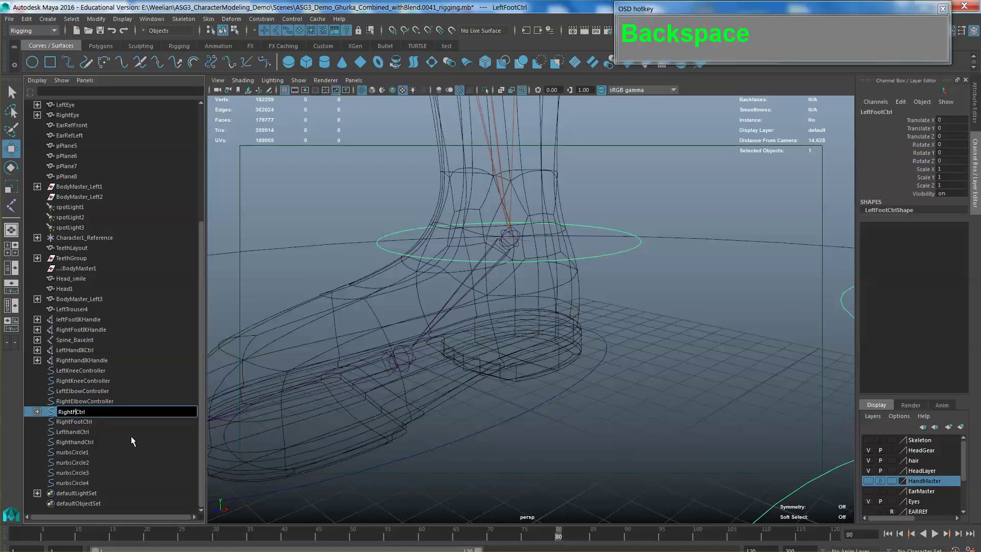
pyautogui.write('An')
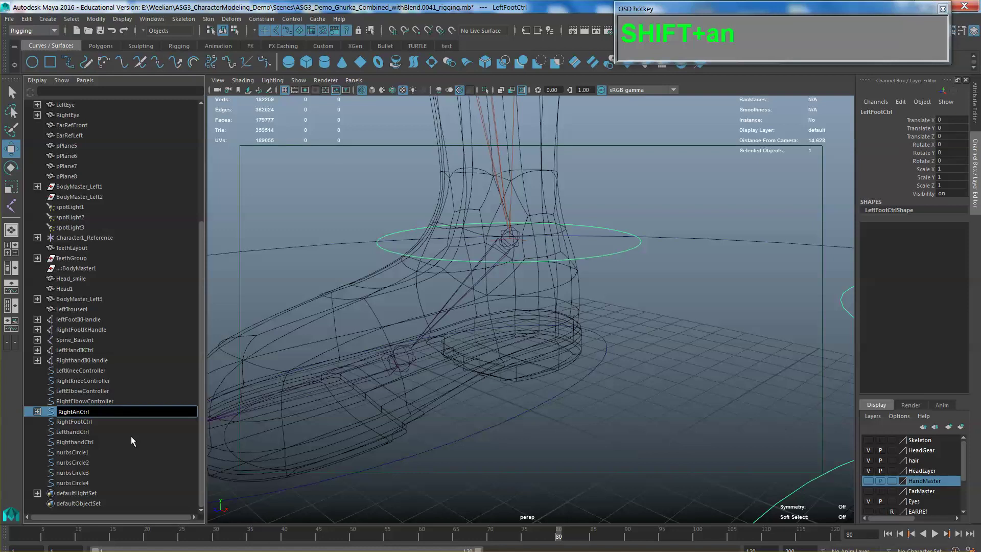
pyautogui.write('kle')
pyautogui.press('Return')
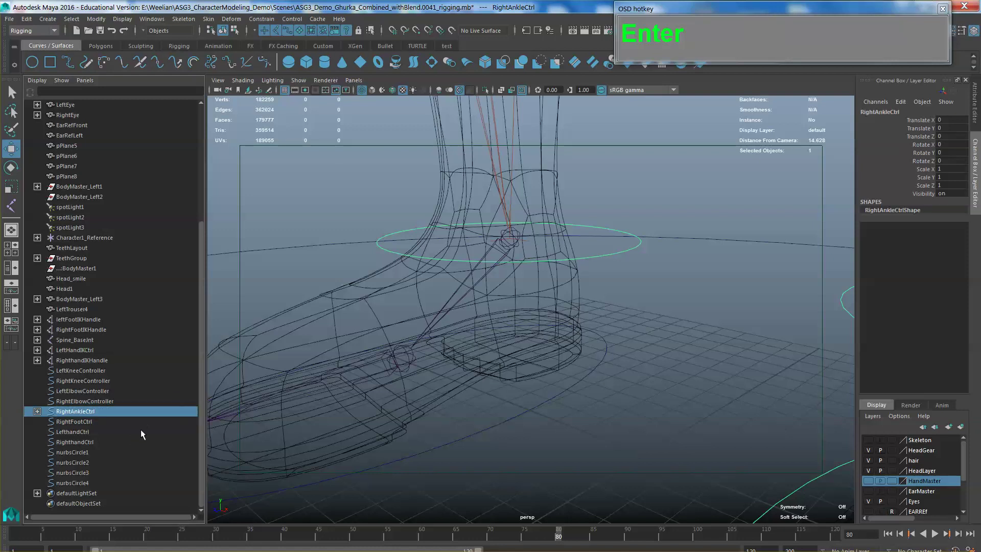
# - Inspect the left ankle circle and the children of the renamed controller to check which node carries the new name
pyautogui.click(579, 391)
pyautogui.scroll(-3, 579, 391)
pyautogui.click(713, 324)
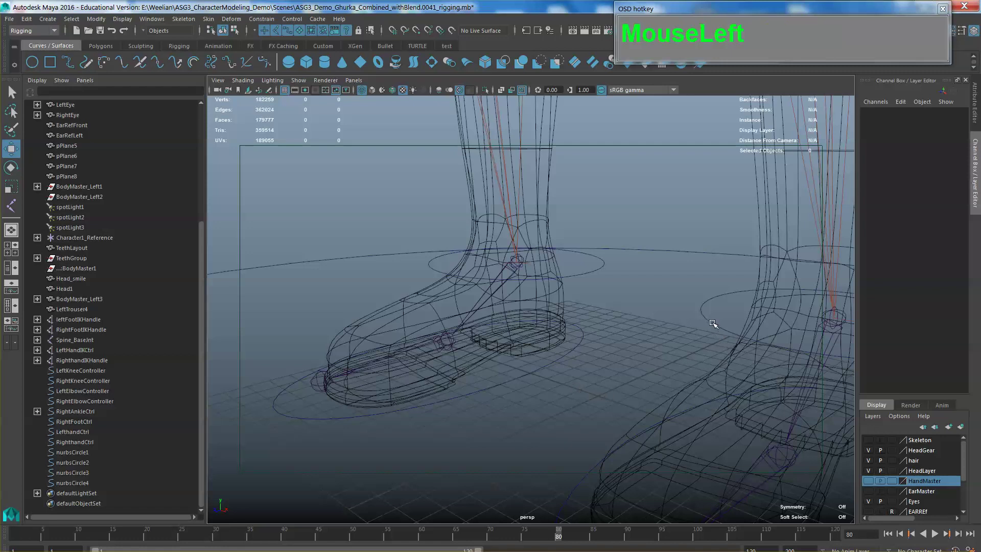
pyautogui.doubleClick(70, 412)
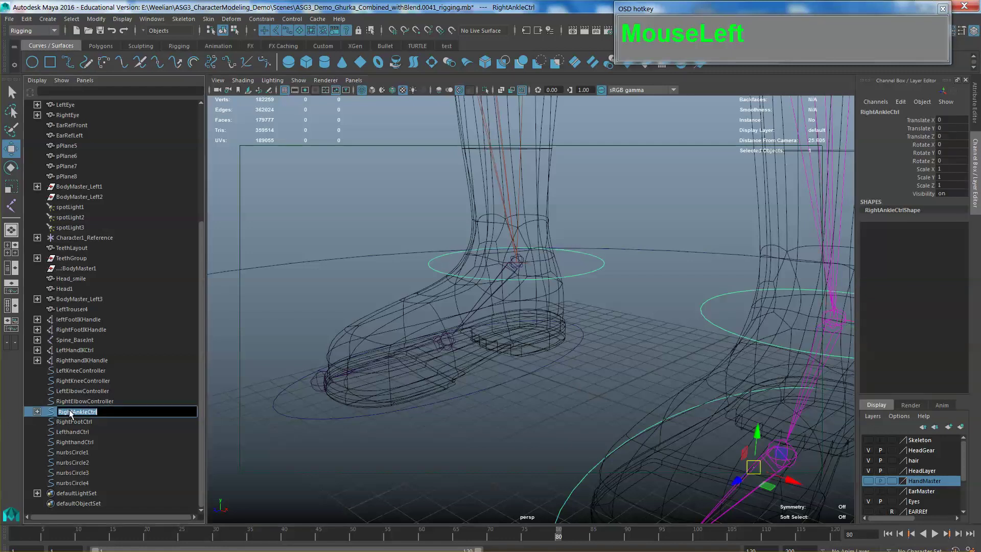
pyautogui.click(74, 412)
pyautogui.moveTo(73, 412); pyautogui.dragTo(34, 415)
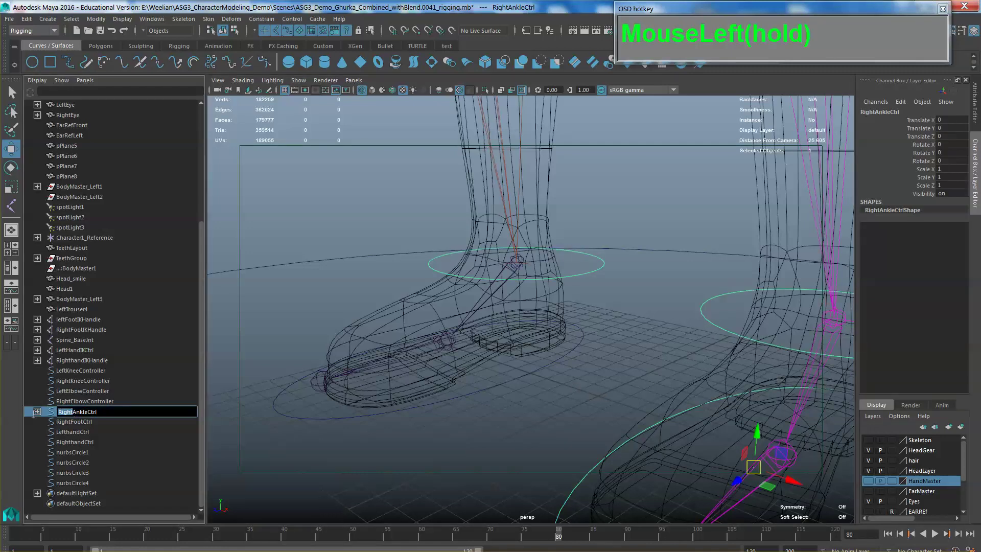
pyautogui.moveTo(565, 361); pyautogui.dragTo(607, 344)
pyautogui.click(704, 321)
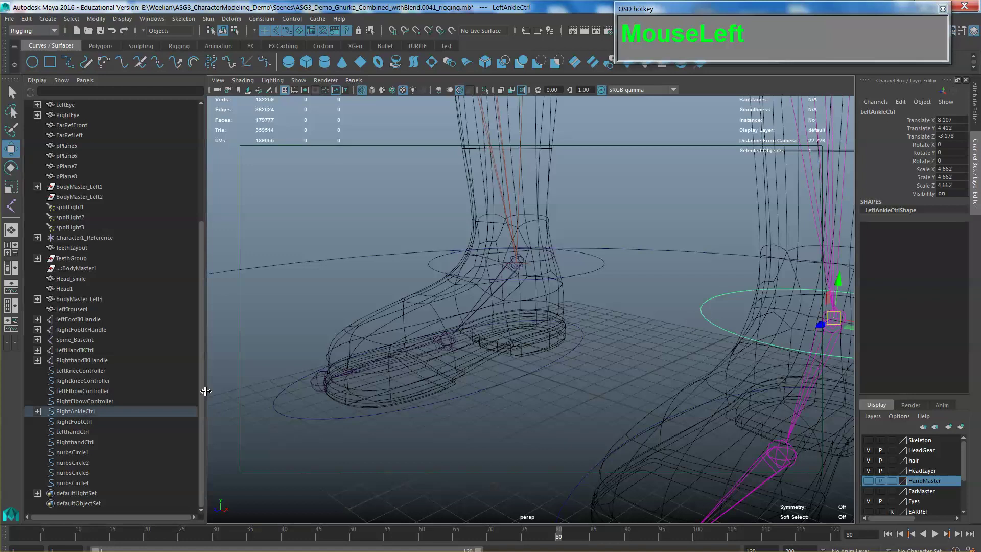
pyautogui.click(37, 412)
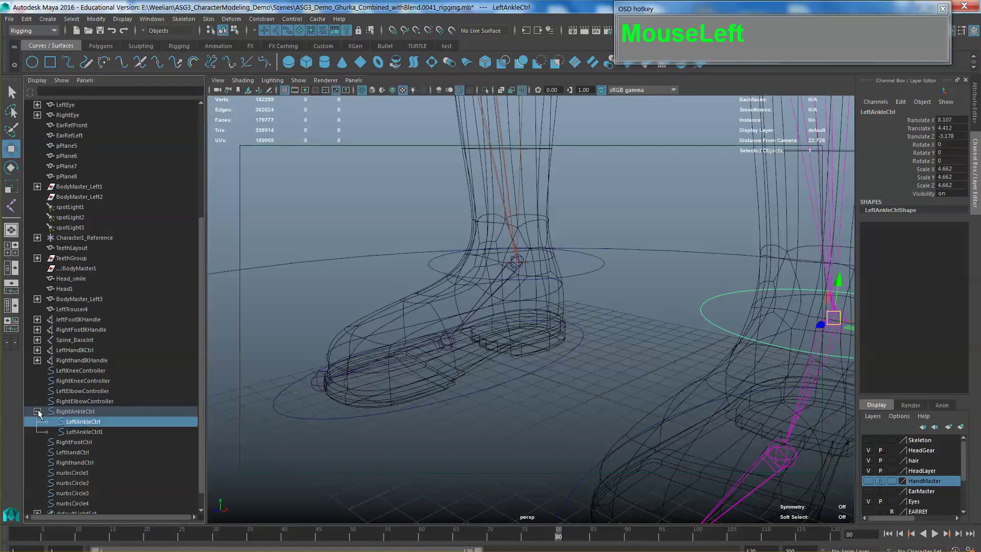
pyautogui.click(76, 412)
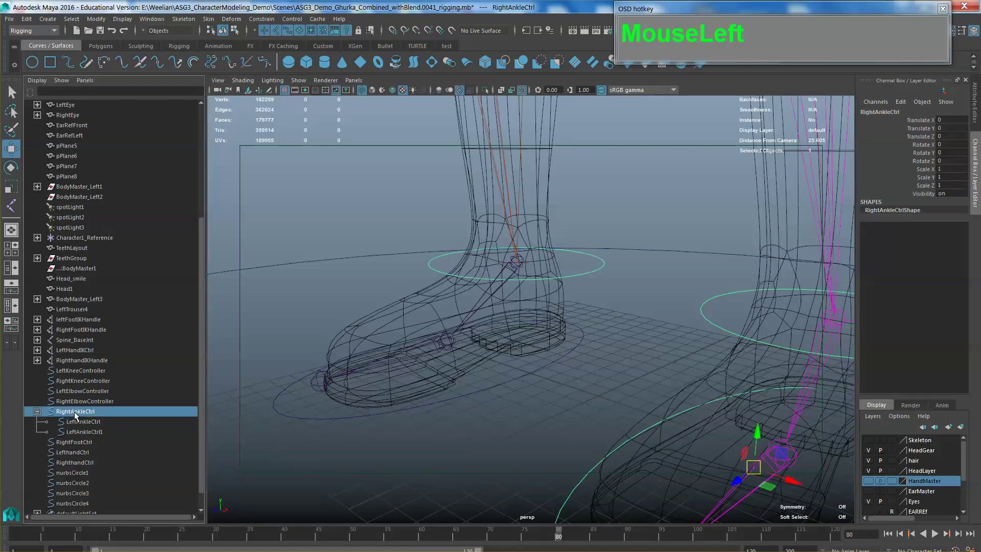
# - Abandon the name edit and undo the mistaken rename, restoring the name LeftFootCtrl
pyautogui.doubleClick(79, 413)
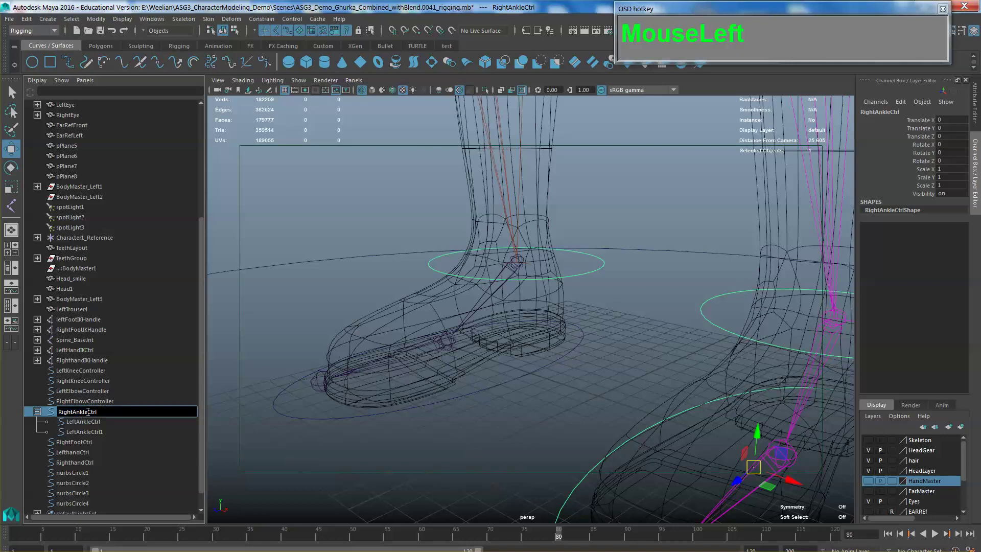
pyautogui.click(72, 413)
pyautogui.moveTo(88, 412); pyautogui.dragTo(72, 414)
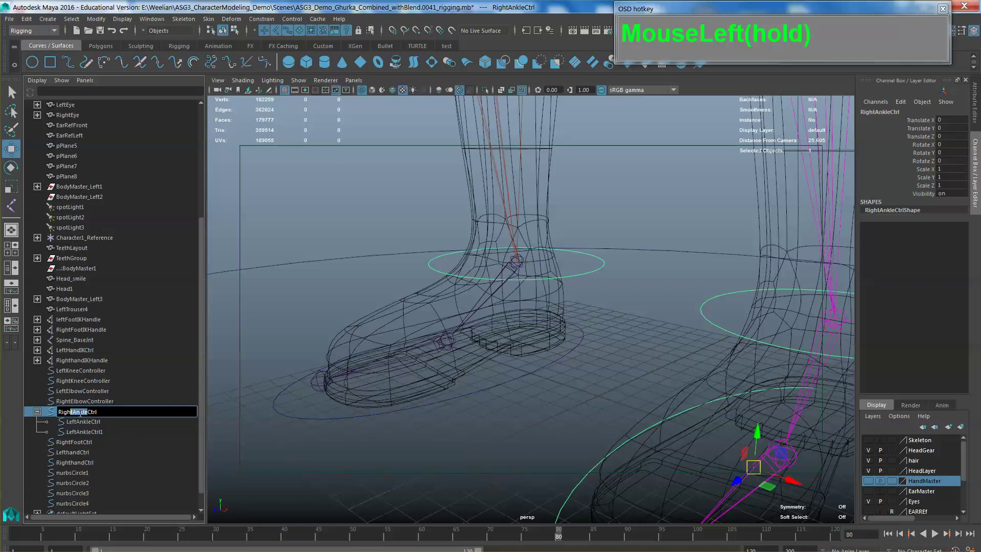
pyautogui.write('zzzzz')
pyautogui.press('Escape')
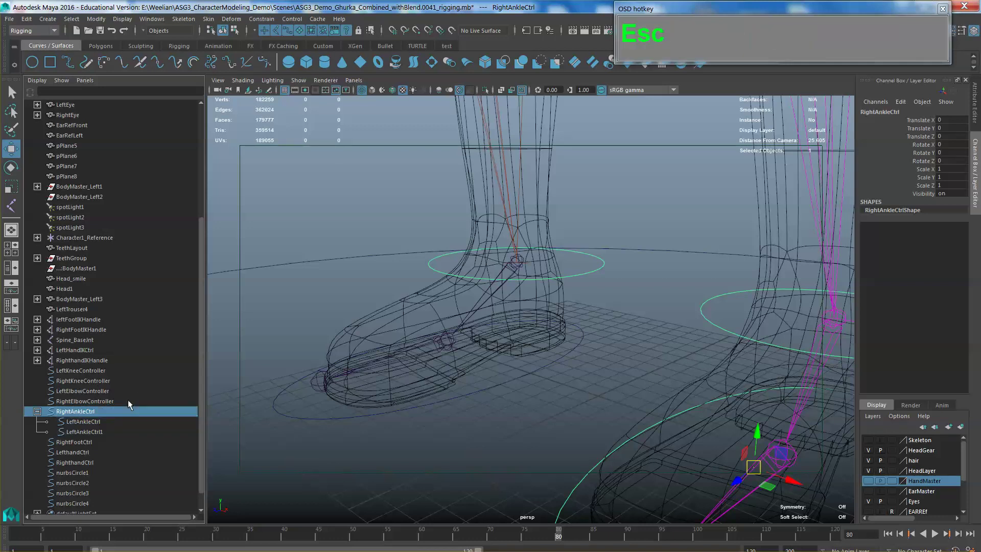
pyautogui.press('z')
pyautogui.press('z')
pyautogui.press('z')
pyautogui.press('z')
pyautogui.press('z')
pyautogui.press('z')
pyautogui.press('z')
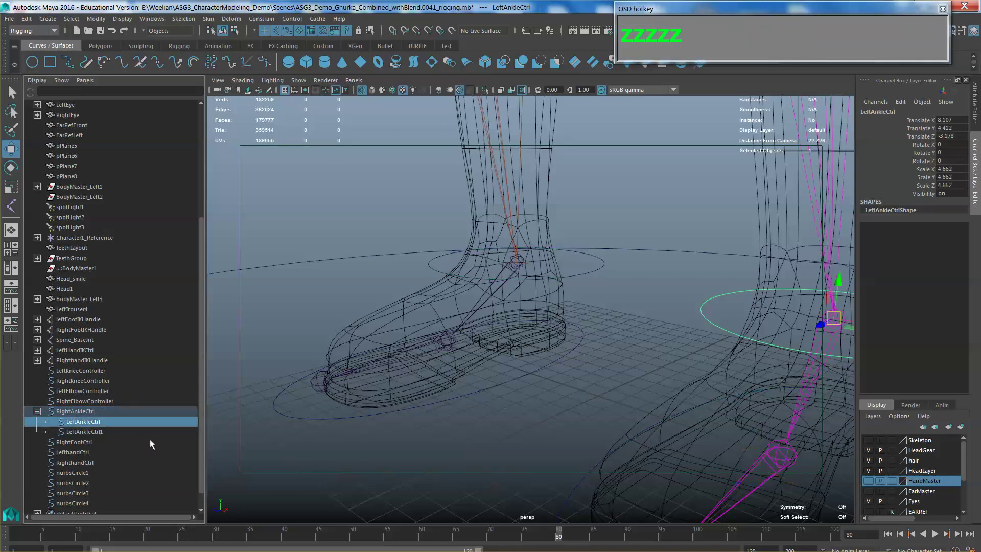
pyautogui.press('z')
pyautogui.press('z')
pyautogui.press('z')
pyautogui.press('z')
pyautogui.press('z')
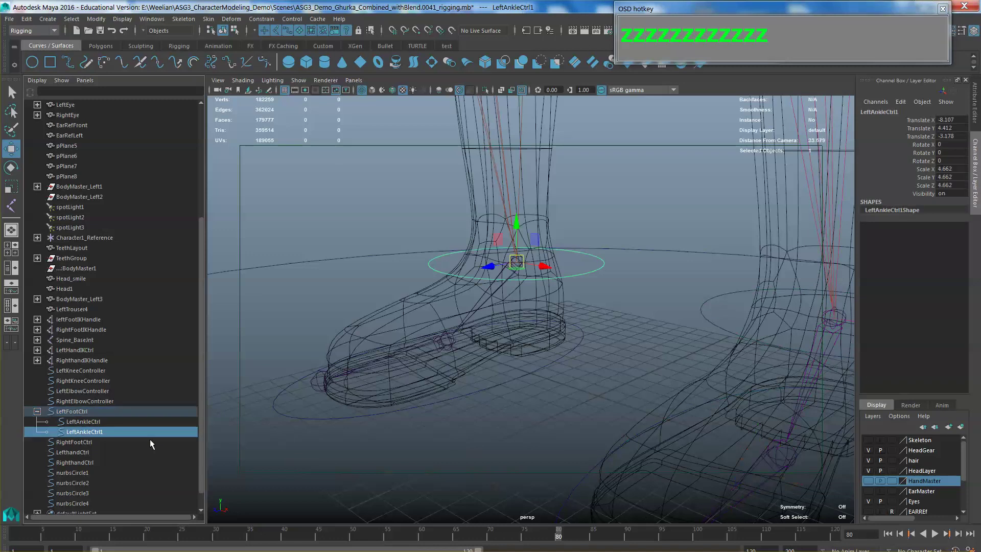
# - Reparent LeftAnkleCtrl1 from LeftFootCtrl to RightFootCtrl in the scene hierarchy
pyautogui.click(91, 431)
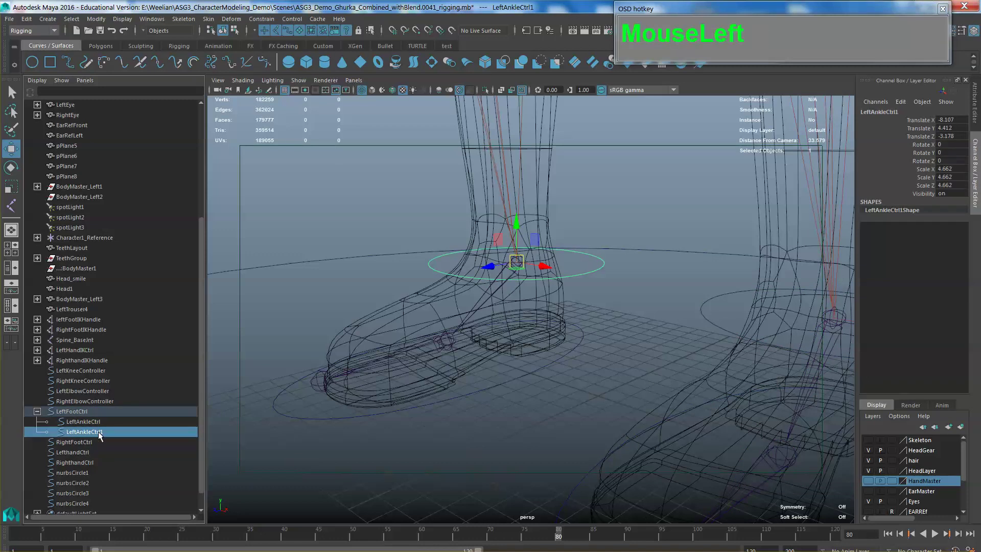
pyautogui.click(86, 432)
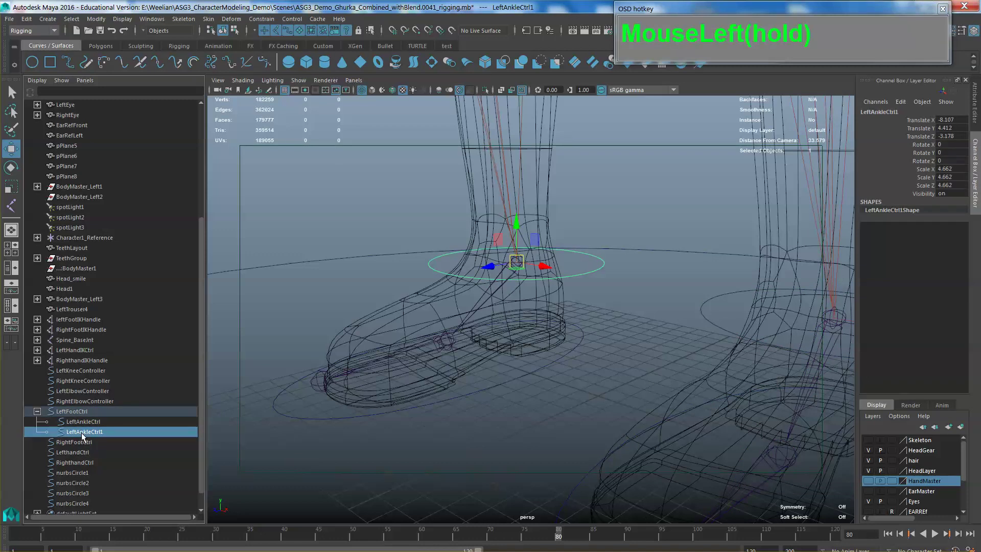
pyautogui.moveTo(82, 433); pyautogui.dragTo(82, 441, button='middle')
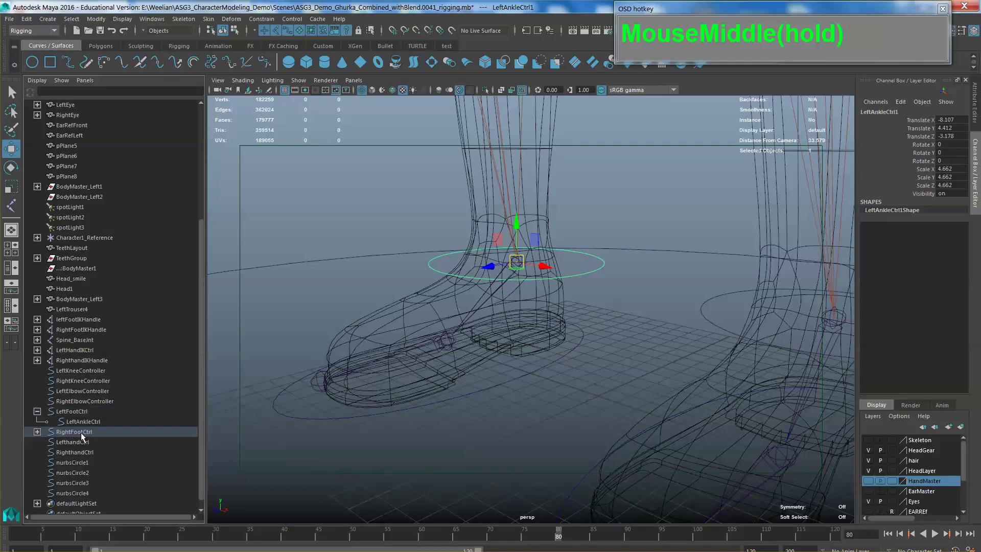
pyautogui.click(78, 433)
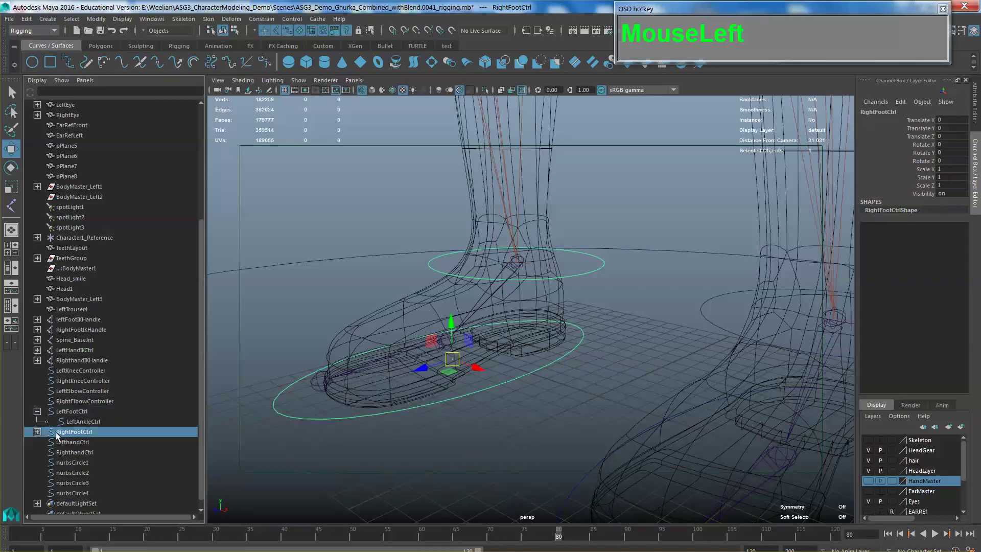
# - Rename LeftAnkleCtrl1 under RightFootCtrl as RightAnkleCtrl
pyautogui.click(37, 432)
pyautogui.moveTo(85, 443); pyautogui.dragTo(74, 446)
pyautogui.doubleClick(72, 443)
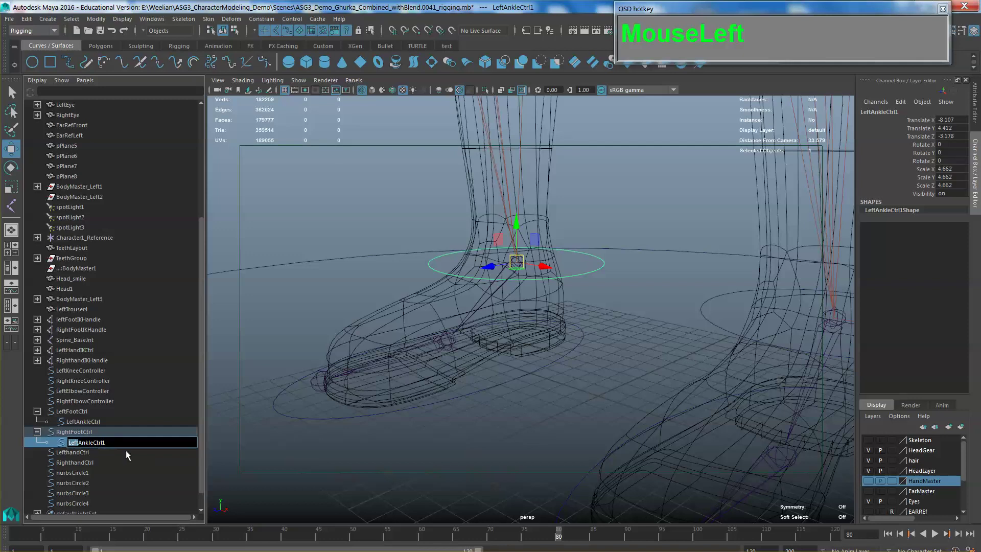
pyautogui.write('Right')
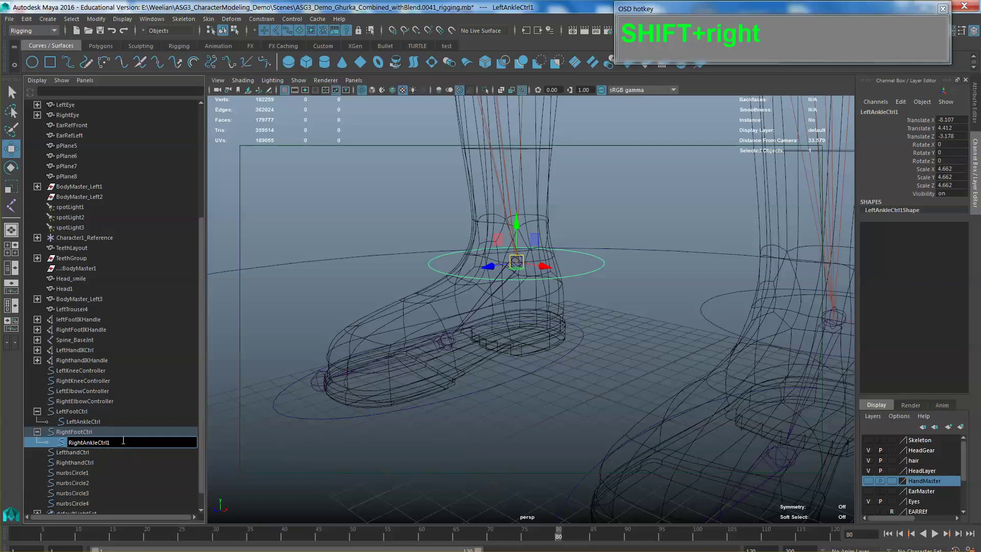
pyautogui.click(123, 441)
pyautogui.press('BackSpace')
pyautogui.press('Return')
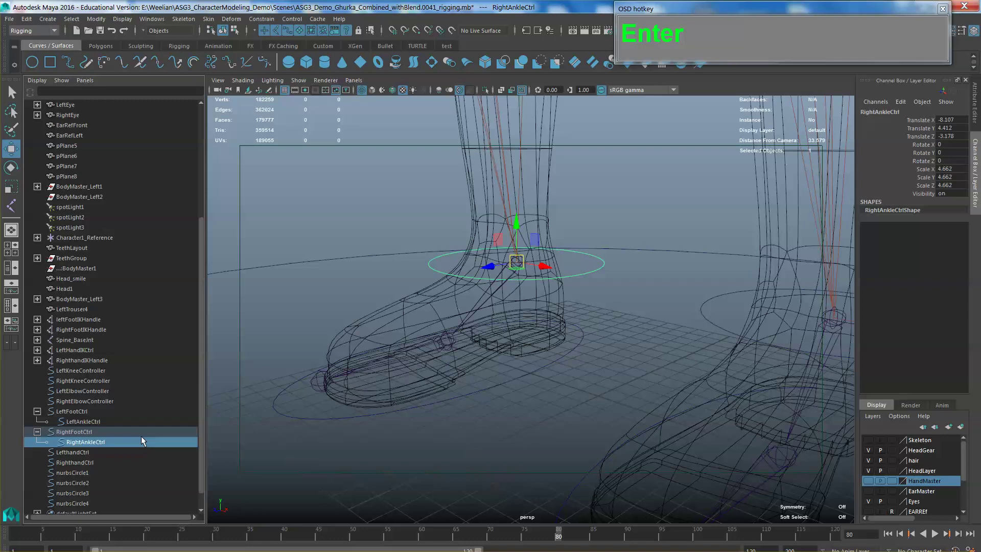
# - Apply a Parent constraint so that RightAnkleCtrl drives RightFootIKHandle
pyautogui.click(107, 443)
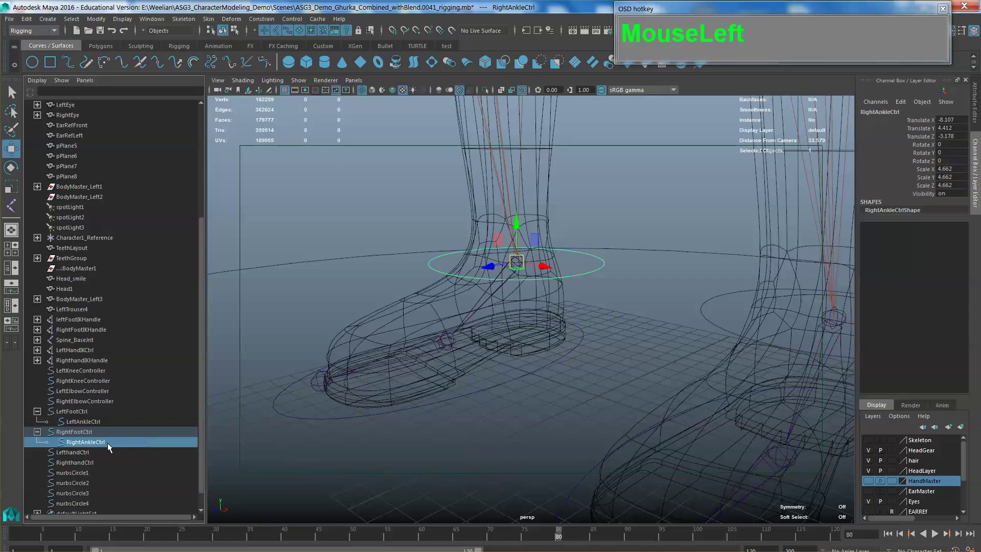
pyautogui.click(563, 363)
pyautogui.click(562, 360)
pyautogui.click(601, 294)
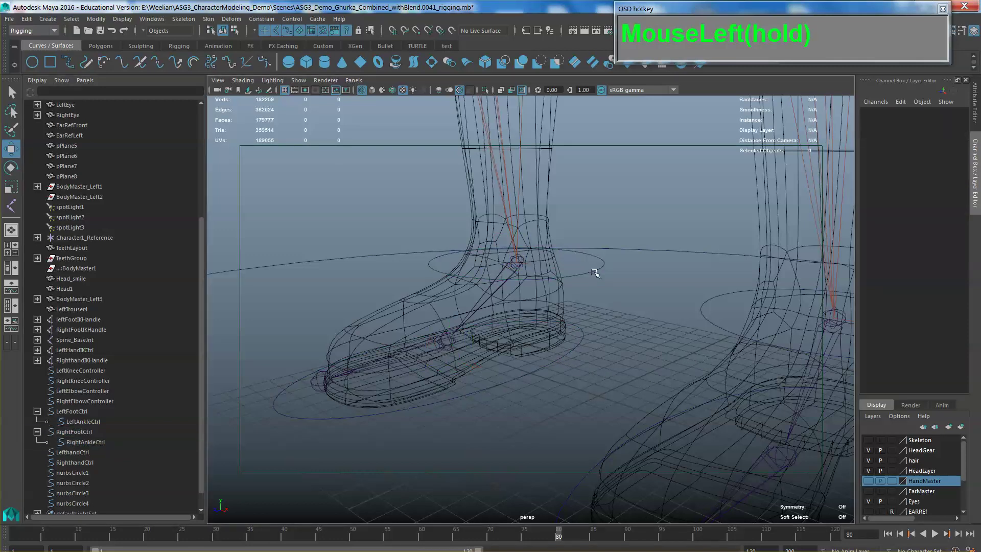
pyautogui.click(595, 273)
pyautogui.keyDown('alt'); pyautogui.moveTo(612, 258); pyautogui.dragTo(622, 322, button='middle'); pyautogui.keyUp('alt')
pyautogui.scroll(5, 622, 322)
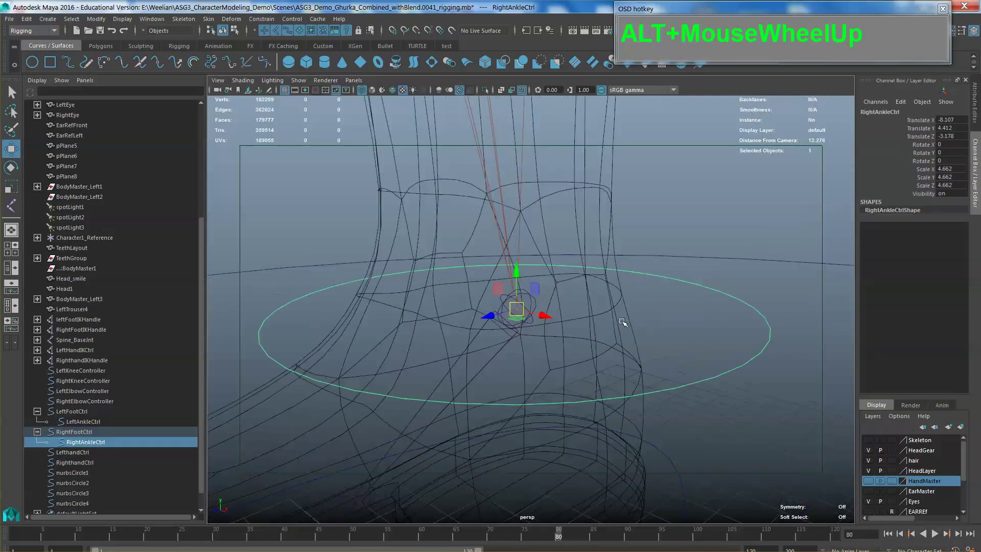
pyautogui.scroll(3, 569, 310)
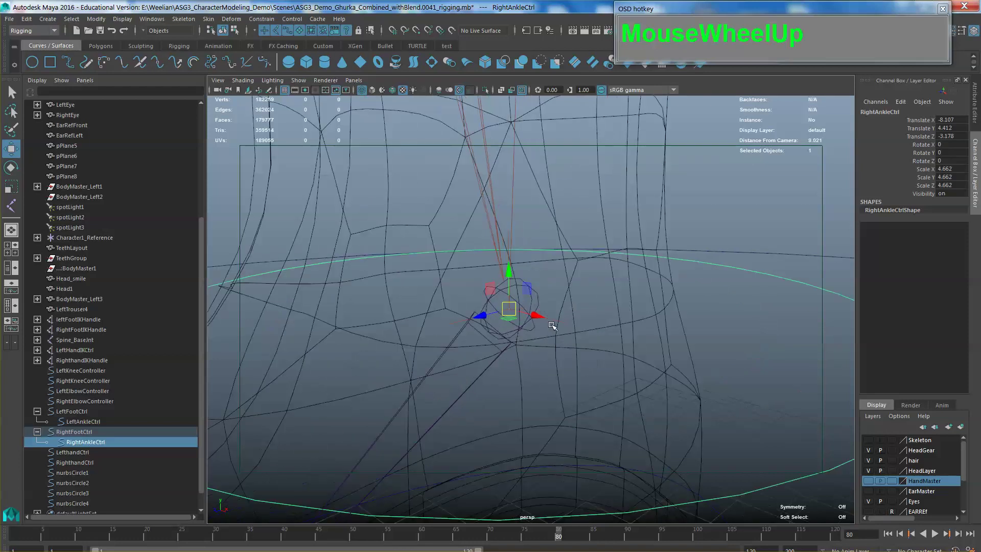
pyautogui.keyDown('shift'); pyautogui.click(551, 322); pyautogui.keyUp('shift')
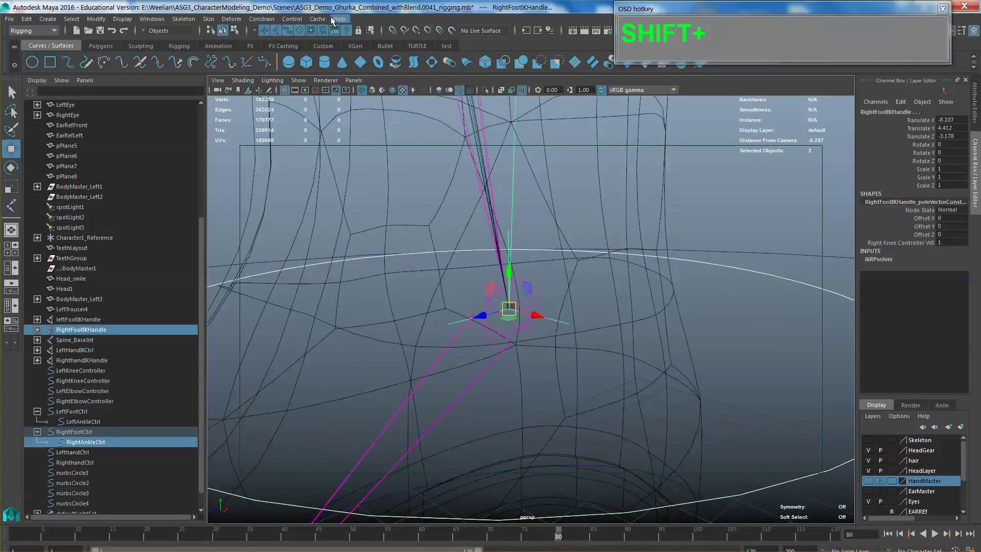
pyautogui.click(262, 19)
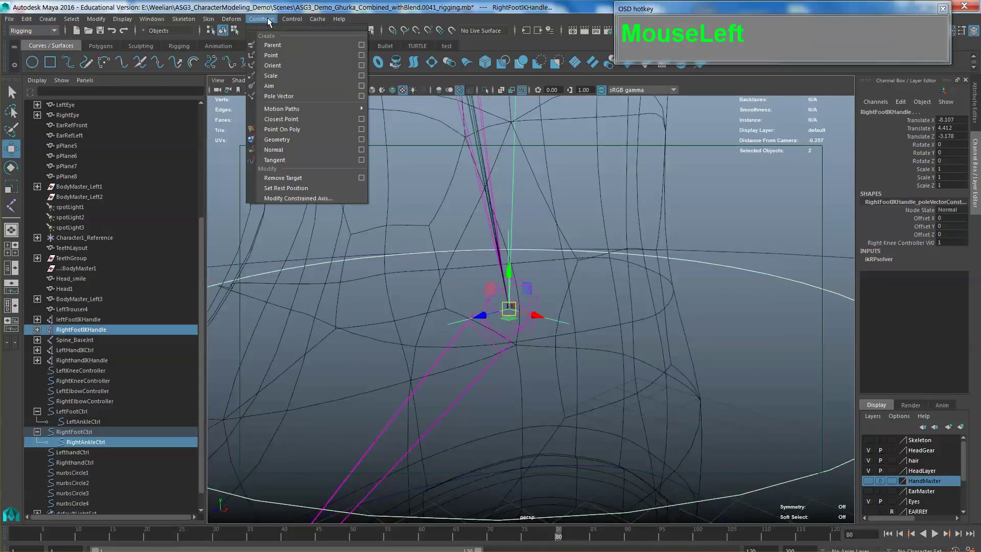
pyautogui.click(280, 45)
# - Apply an Orient constraint so that RightFootCtrl drives the joint at the ball of the right foot
pyautogui.scroll(-6, 601, 235)
pyautogui.keyDown('alt'); pyautogui.moveTo(601, 235); pyautogui.dragTo(622, 153, button='middle'); pyautogui.keyUp('alt')
pyautogui.click(424, 369)
pyautogui.keyDown('alt'); pyautogui.moveTo(424, 369); pyautogui.dragTo(449, 332, button='middle'); pyautogui.keyUp('alt')
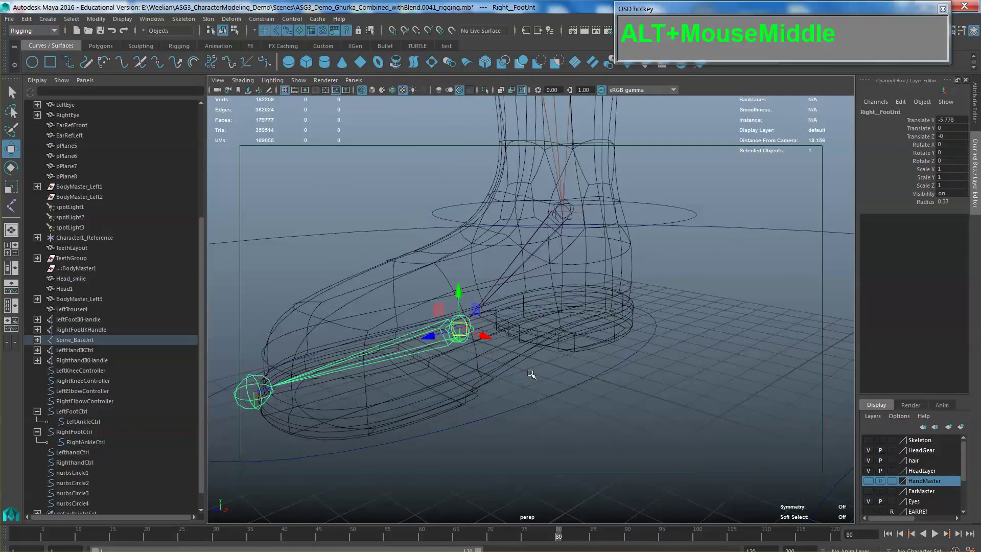
pyautogui.click(563, 399)
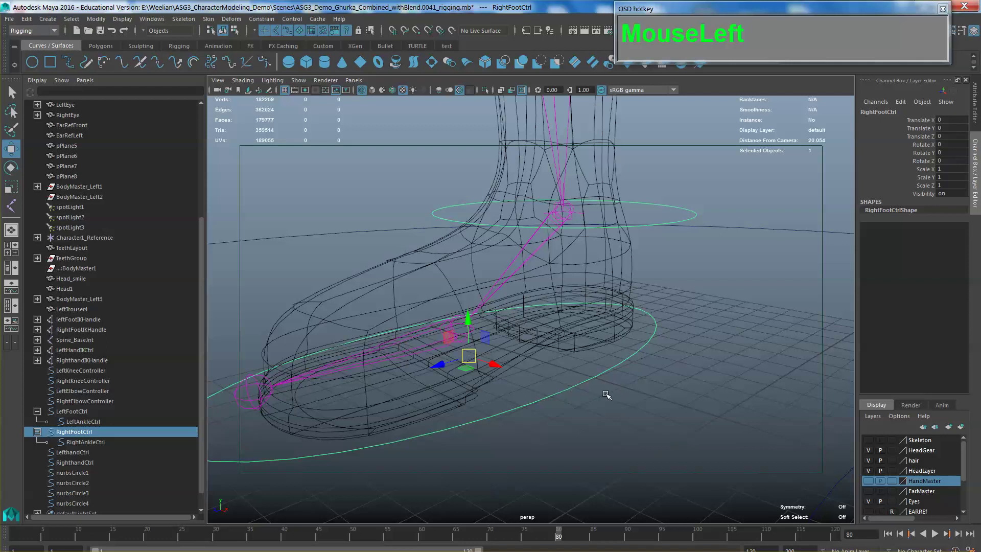
pyautogui.click(634, 404)
pyautogui.click(588, 387)
pyautogui.keyDown('shift'); pyautogui.click(461, 334); pyautogui.keyUp('shift')
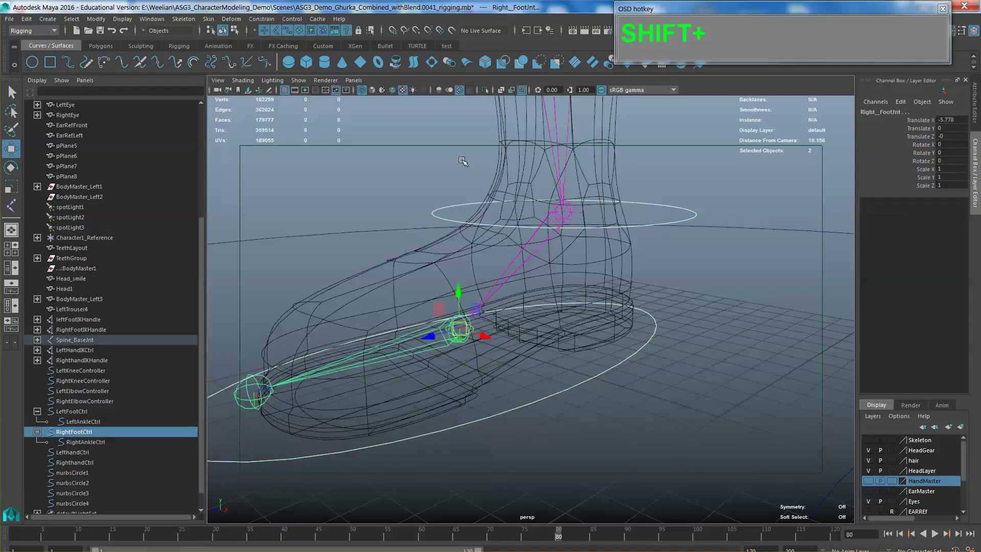
pyautogui.click(264, 20)
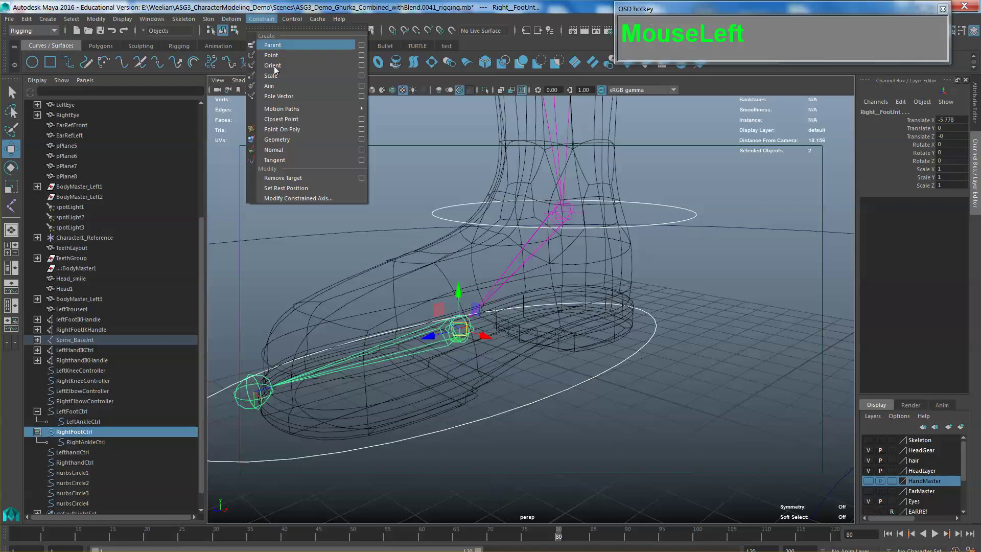
pyautogui.click(292, 65)
pyautogui.click(419, 232)
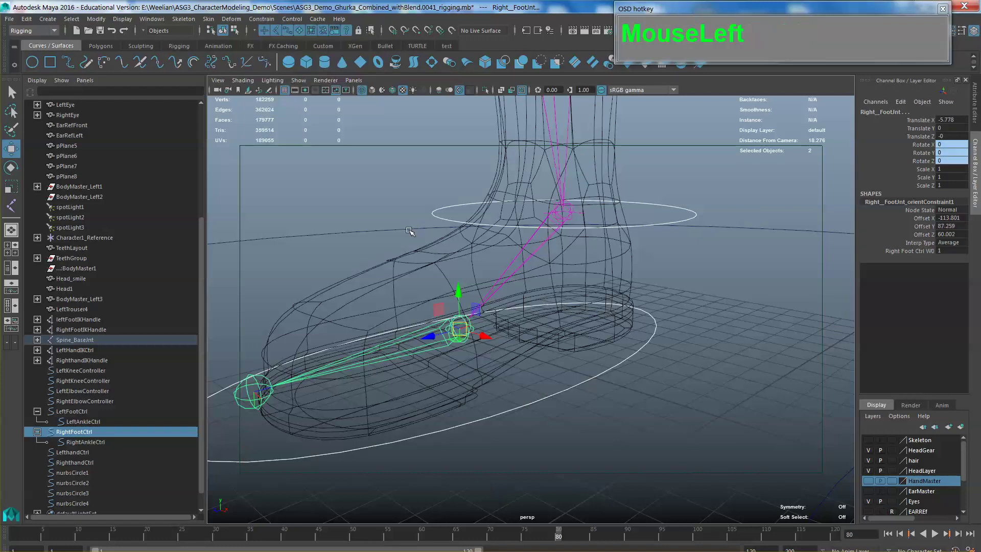
# - Test-move RightFootCtrl and undo the movement
pyautogui.scroll(-3, 501, 240)
pyautogui.click(590, 334)
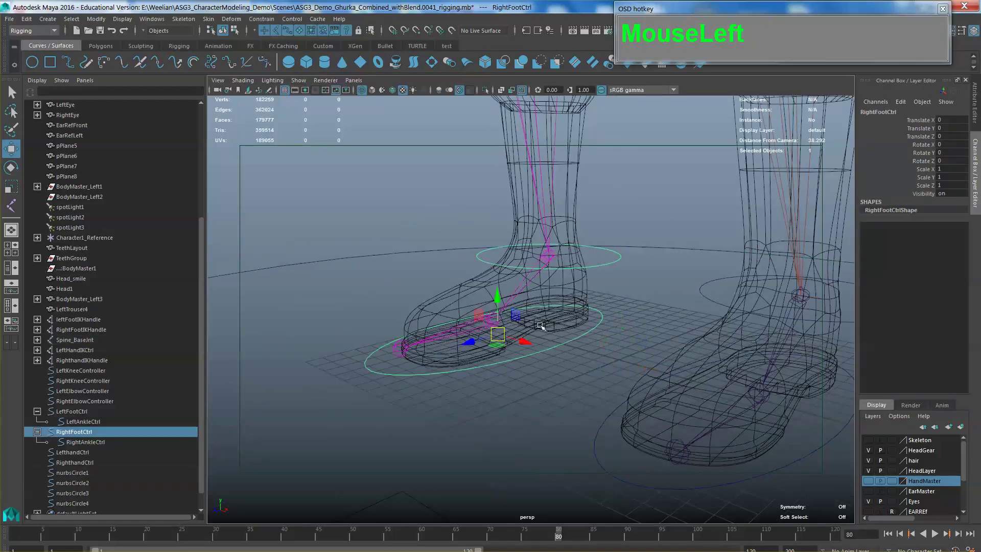
pyautogui.moveTo(479, 315)
pyautogui.mouseDown()
pyautogui.moveTo(477, 276)
pyautogui.moveTo(500, 281)
pyautogui.moveTo(479, 314)
pyautogui.mouseUp()
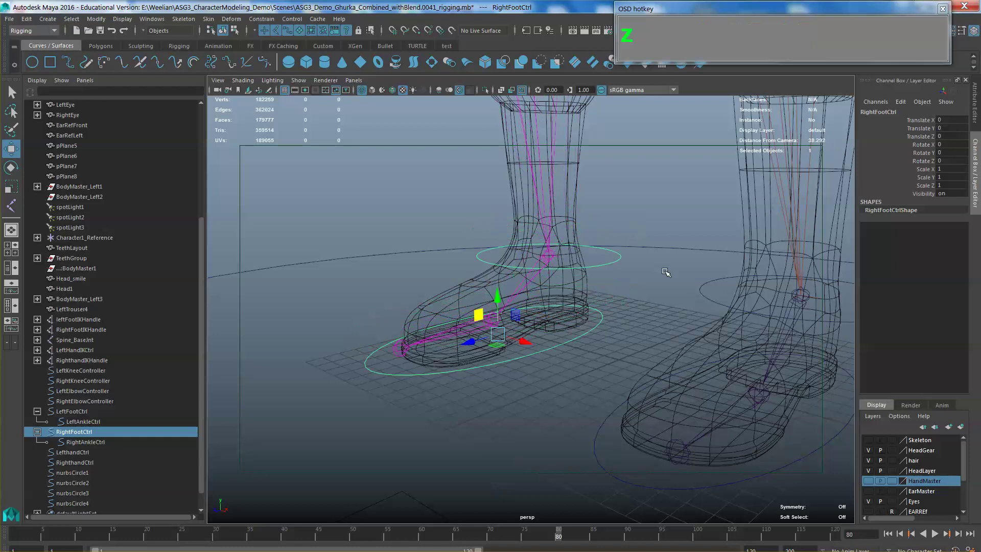
# - Freeze the transformations of RightAnkleCtrl and LeftAnkleCtrl
pyautogui.scroll(-2, 639, 276)
pyautogui.click(604, 267)
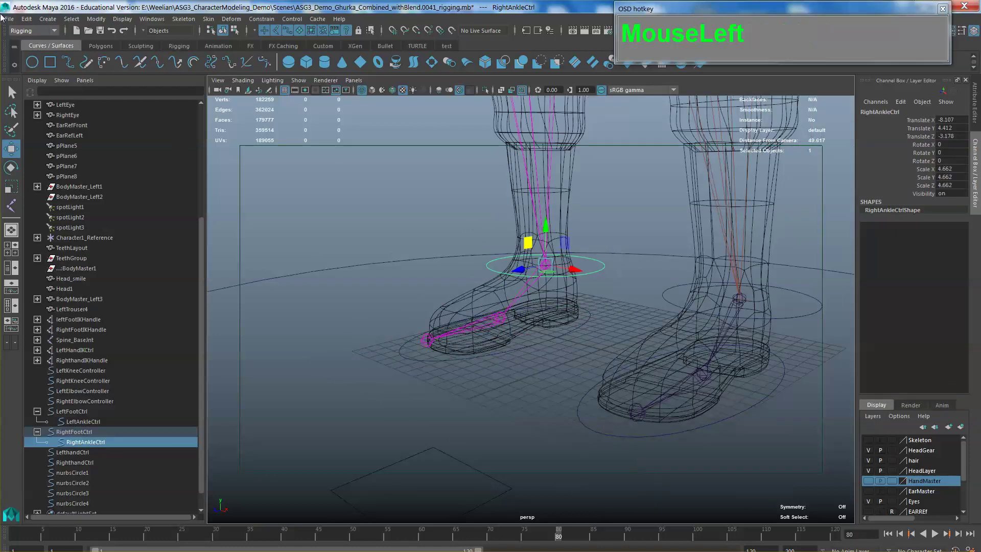
pyautogui.click(100, 19)
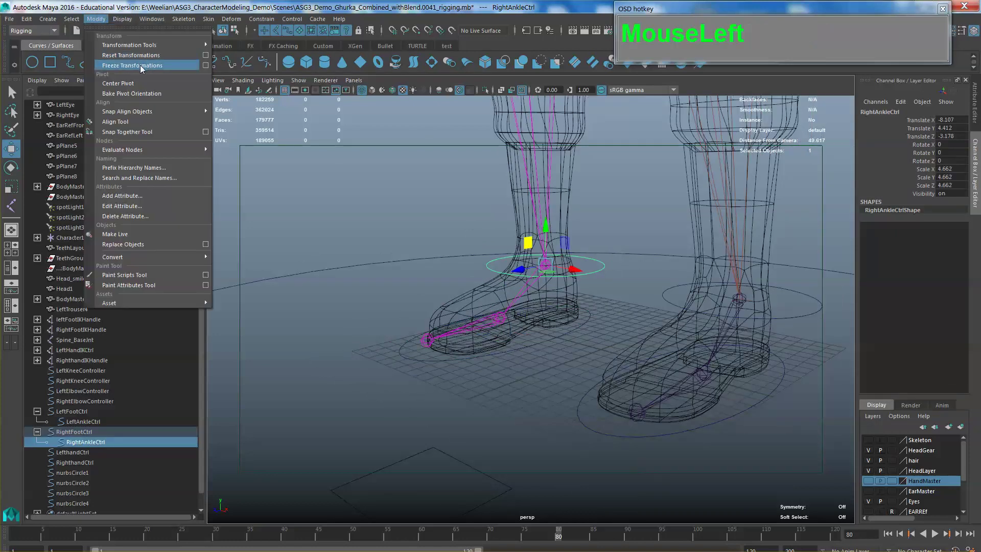
pyautogui.click(141, 65)
pyautogui.click(806, 320)
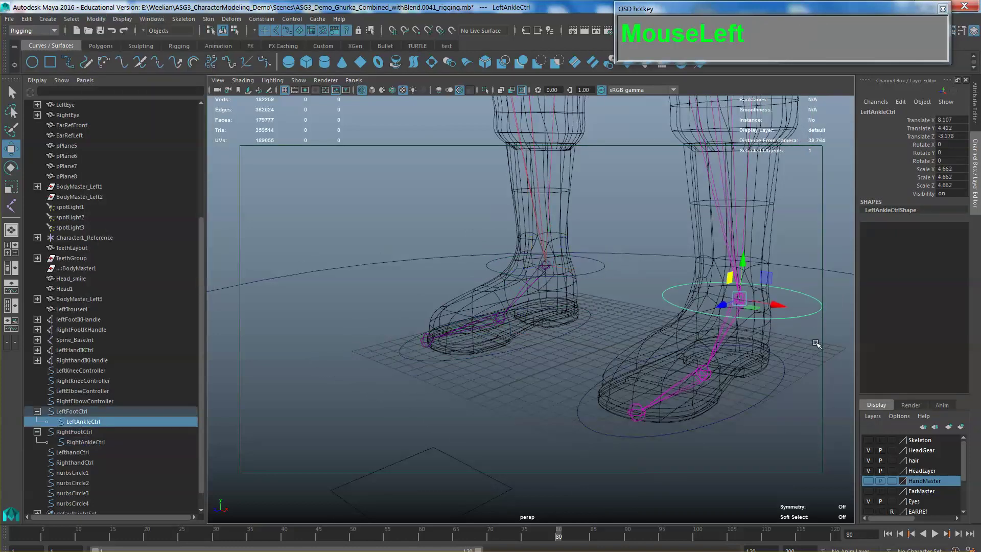
pyautogui.press('g')
# - Check the transform values of the foot and ankle controls on both legs
pyautogui.click(771, 417)
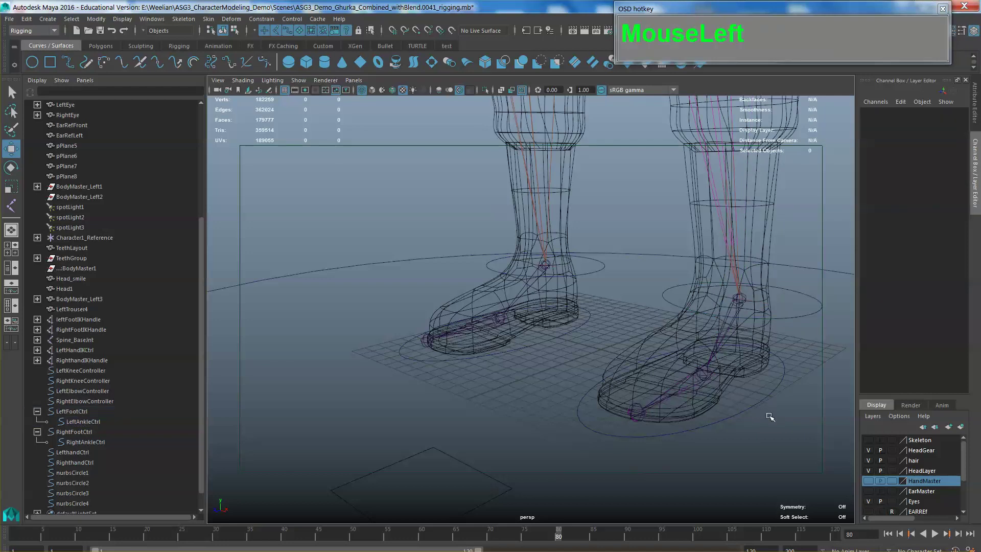
pyautogui.click(566, 343)
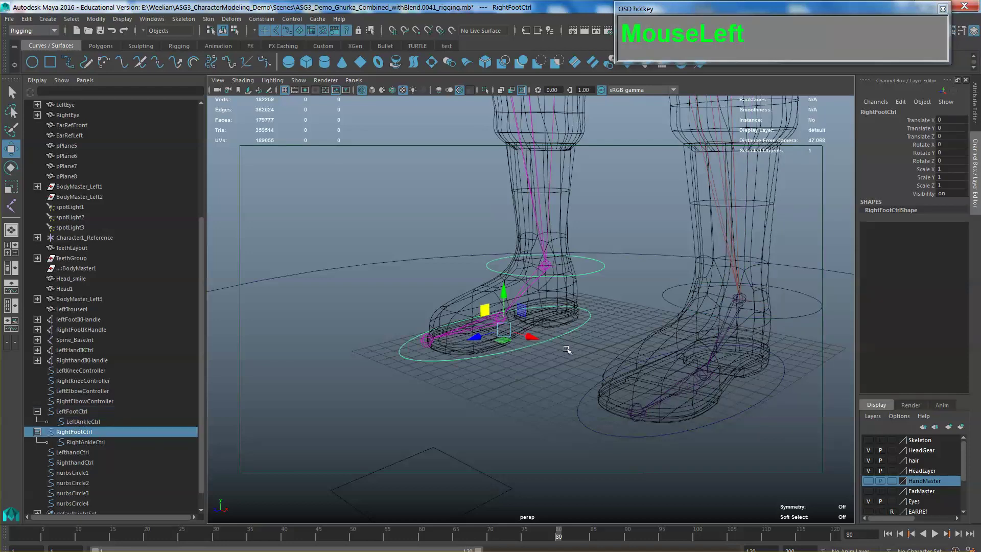
pyautogui.click(760, 415)
pyautogui.click(803, 309)
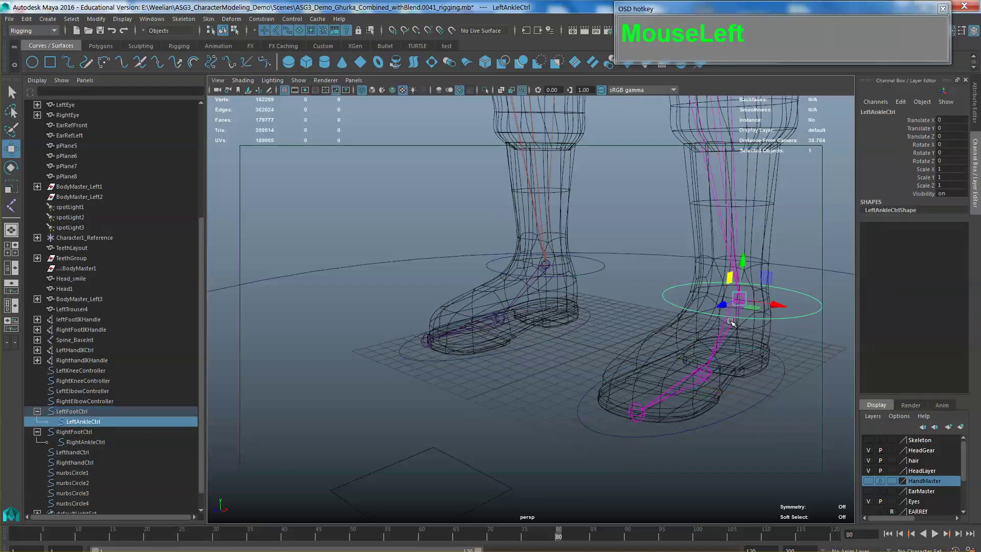
pyautogui.click(603, 264)
pyautogui.click(621, 315)
# - Rename nurbsCircle2, the control circle around the belt, as HipCtrl
pyautogui.scroll(-4, 619, 316)
pyautogui.keyDown('alt'); pyautogui.moveTo(620, 315); pyautogui.dragTo(639, 389); pyautogui.keyUp('alt')
pyautogui.scroll(-3, 601, 331)
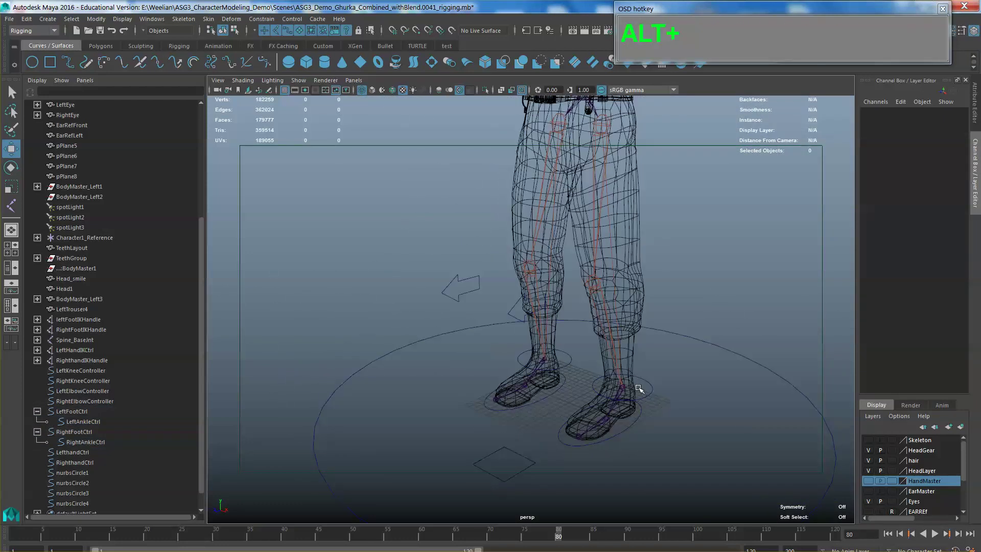
pyautogui.keyDown('alt'); pyautogui.moveTo(690, 270); pyautogui.dragTo(703, 313, button='middle'); pyautogui.keyUp('alt')
pyautogui.scroll(-4, 703, 313)
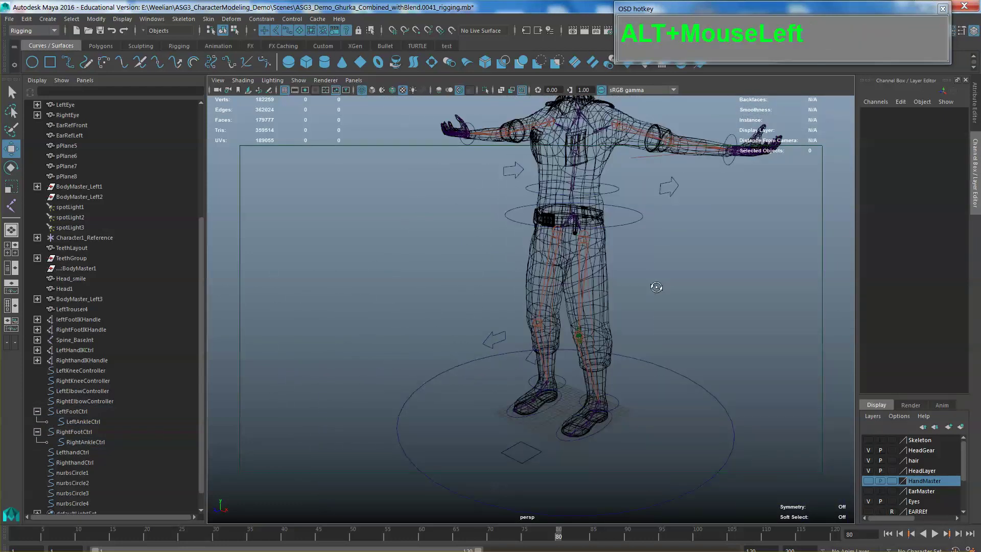
pyautogui.keyDown('alt'); pyautogui.moveTo(653, 287); pyautogui.dragTo(683, 285); pyautogui.keyUp('alt')
pyautogui.scroll(3, 683, 285)
pyautogui.keyDown('alt'); pyautogui.moveTo(683, 285); pyautogui.dragTo(661, 327, button='middle'); pyautogui.keyUp('alt')
pyautogui.scroll(3, 661, 327)
pyautogui.scroll(4, 645, 361)
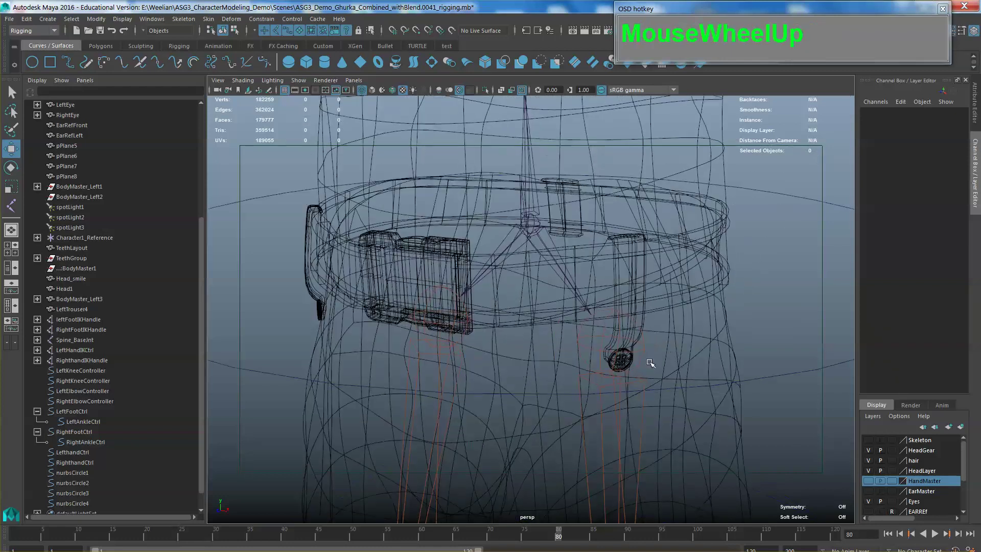
pyautogui.keyDown('alt'); pyautogui.moveTo(646, 360); pyautogui.dragTo(714, 359, button='middle'); pyautogui.keyUp('alt')
pyautogui.moveTo(761, 349); pyautogui.dragTo(769, 317)
pyautogui.doubleClick(91, 484)
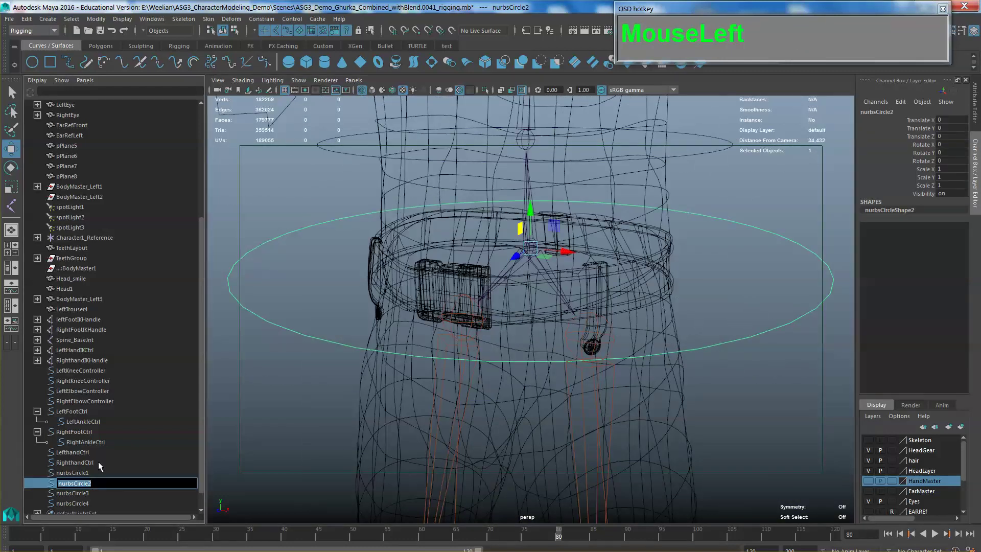
pyautogui.write('HipCtrl')
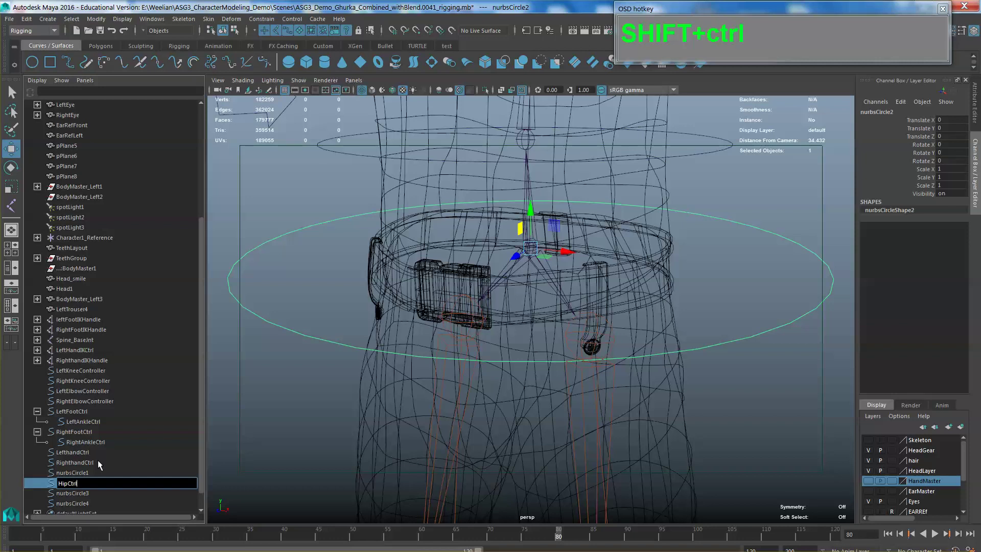
pyautogui.press('Return')
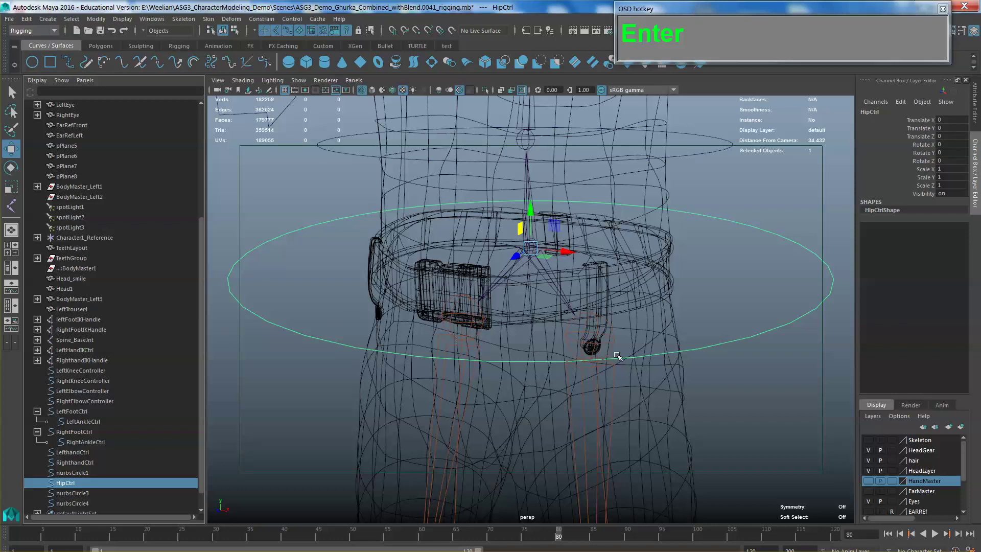
# - Apply a Parent constraint so that HipCtrl drives the base joint of the spine
pyautogui.click(728, 375)
pyautogui.moveTo(731, 327); pyautogui.dragTo(749, 358)
pyautogui.scroll(2, 561, 282)
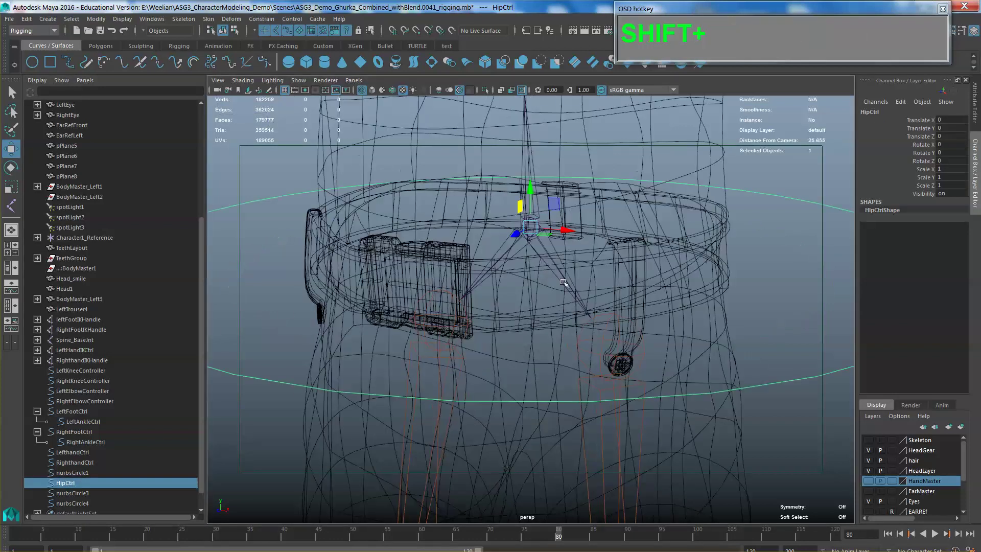
pyautogui.keyDown('shift'); pyautogui.moveTo(564, 283); pyautogui.dragTo(548, 244, button='middle'); pyautogui.keyUp('shift')
pyautogui.press('z')
pyautogui.keyDown('shift'); pyautogui.click(536, 253); pyautogui.keyUp('shift')
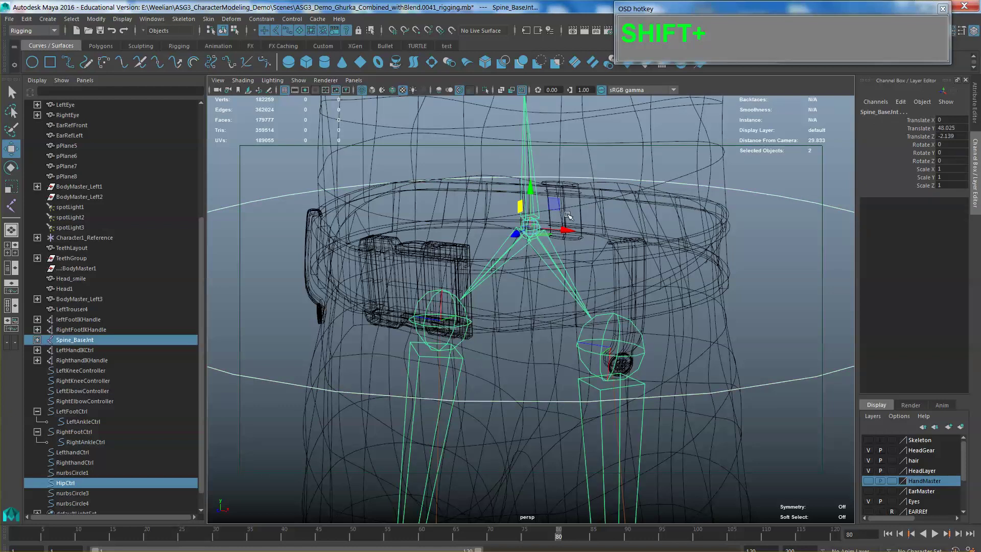
pyautogui.scroll(-4, 568, 215)
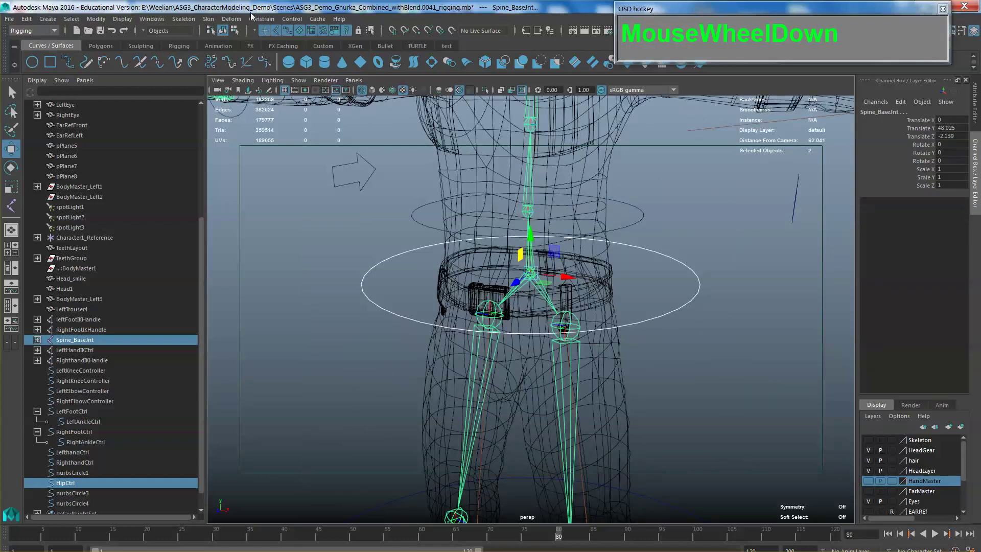
pyautogui.click(273, 19)
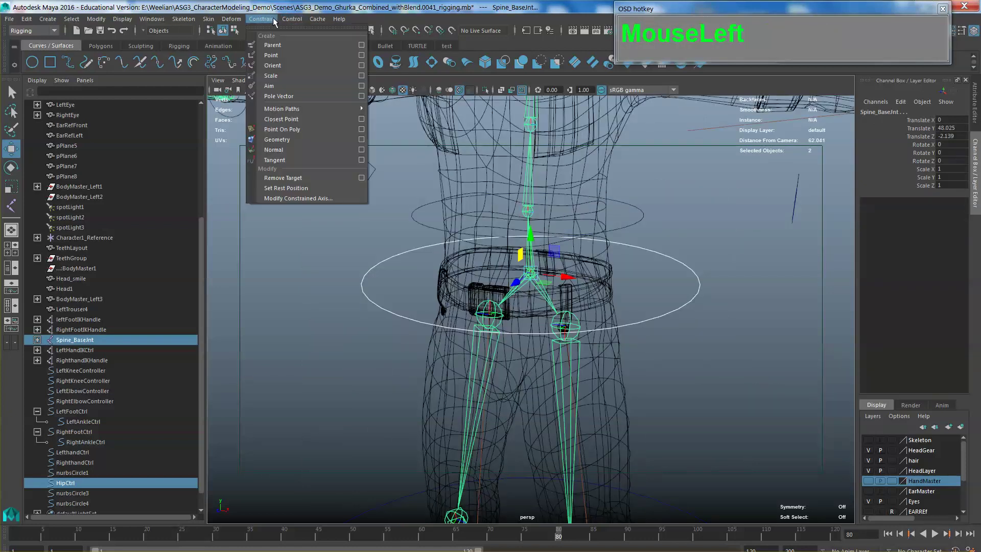
pyautogui.click(278, 45)
# - Examine the constrained skeleton around the hips and torso from angled and front views
pyautogui.scroll(-3, 532, 276)
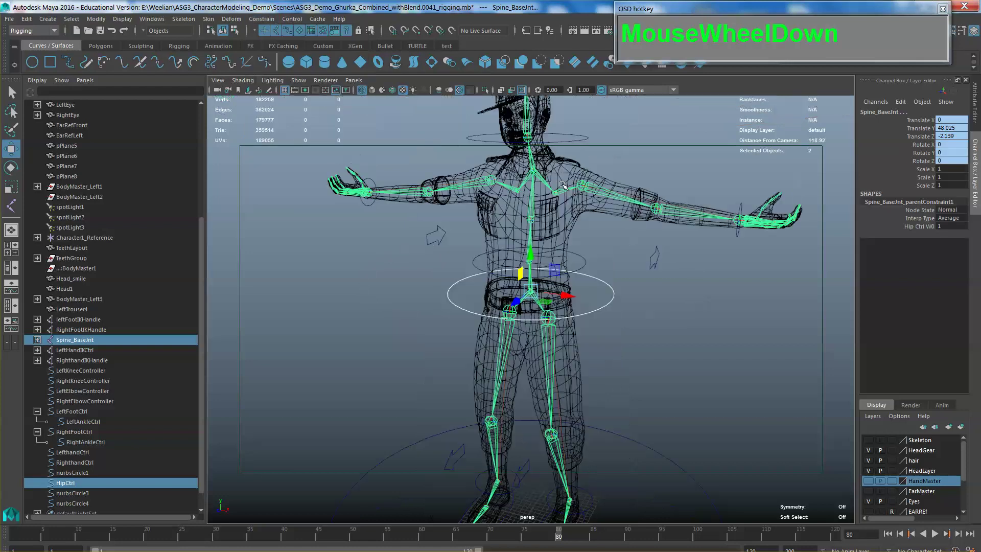
pyautogui.keyDown('alt'); pyautogui.moveTo(531, 275); pyautogui.dragTo(516, 225, button='middle'); pyautogui.keyUp('alt')
pyautogui.keyDown('alt'); pyautogui.moveTo(516, 225); pyautogui.dragTo(470, 249); pyautogui.keyUp('alt')
pyautogui.keyDown('alt'); pyautogui.moveTo(572, 240); pyautogui.dragTo(582, 271, button='middle'); pyautogui.keyUp('alt')
pyautogui.keyDown('alt'); pyautogui.moveTo(583, 271); pyautogui.dragTo(613, 276); pyautogui.keyUp('alt')
pyautogui.keyDown('alt'); pyautogui.moveTo(595, 276); pyautogui.dragTo(615, 279, button='right'); pyautogui.keyUp('alt')
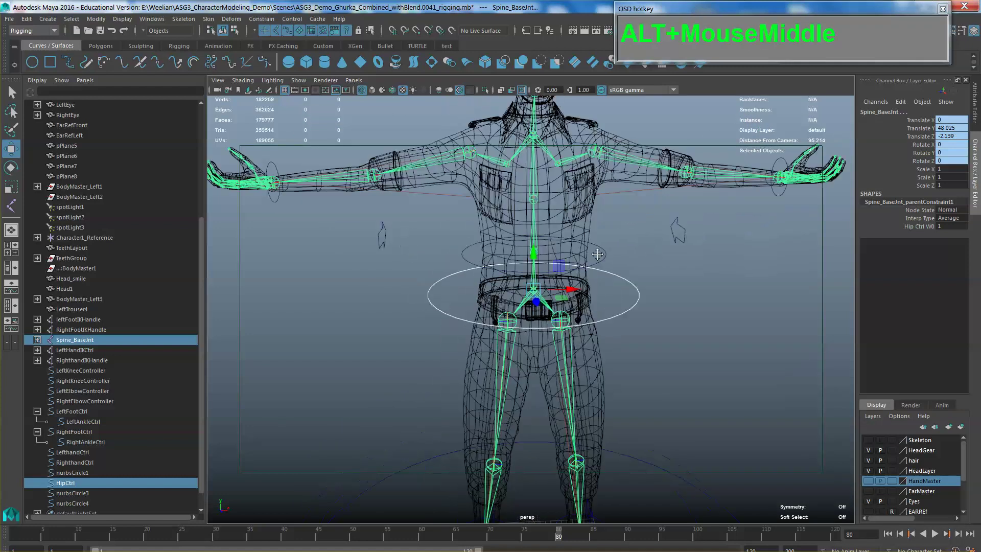
pyautogui.keyDown('alt'); pyautogui.moveTo(611, 281); pyautogui.dragTo(595, 242, button='middle'); pyautogui.keyUp('alt')
pyautogui.keyDown('alt'); pyautogui.moveTo(595, 243); pyautogui.dragTo(581, 229); pyautogui.keyUp('alt')
pyautogui.scroll(3, 581, 230)
pyautogui.keyDown('alt'); pyautogui.moveTo(588, 220); pyautogui.dragTo(593, 266, button='middle'); pyautogui.keyUp('alt')
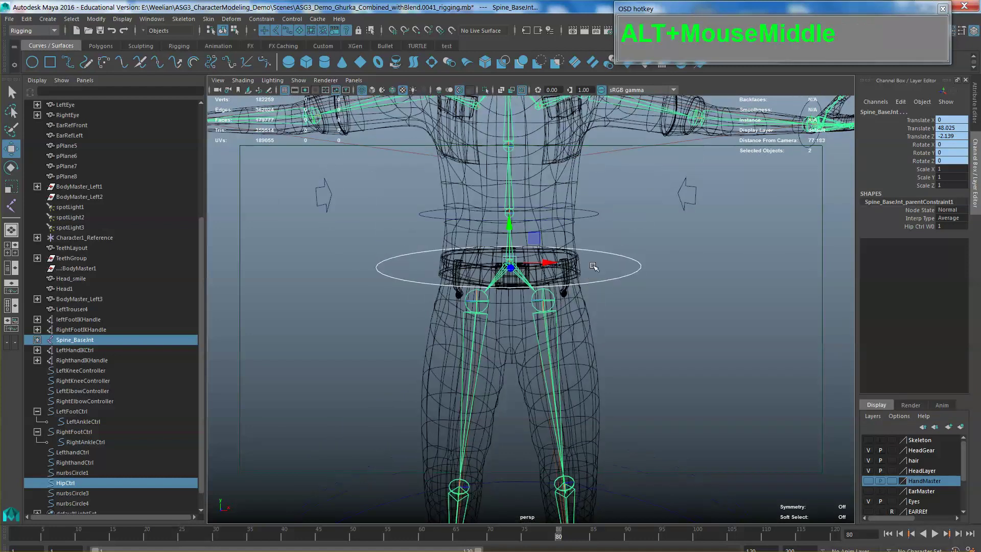
# - Compare HipCtrl with the waist circle above it and examine which joints each one affects
pyautogui.click(588, 213)
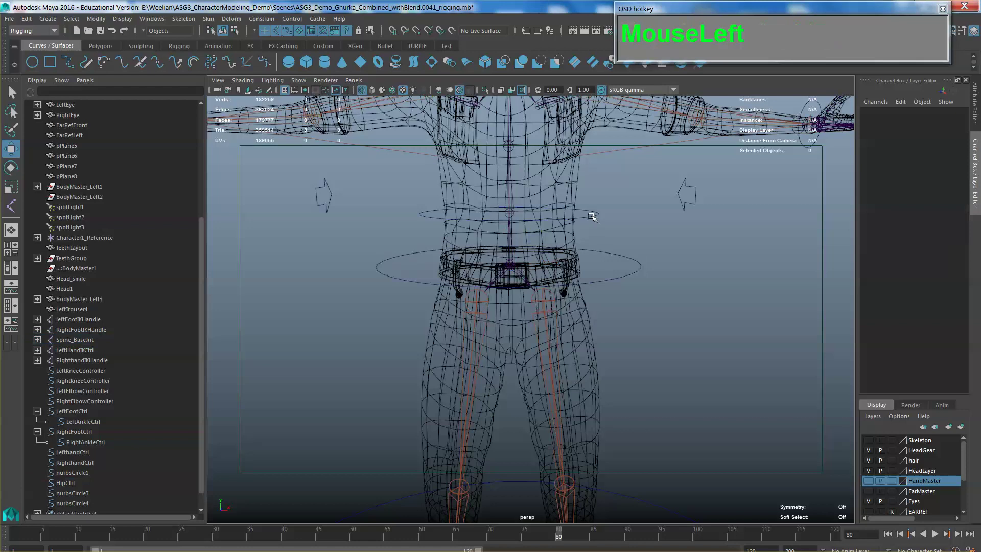
pyautogui.click(591, 215)
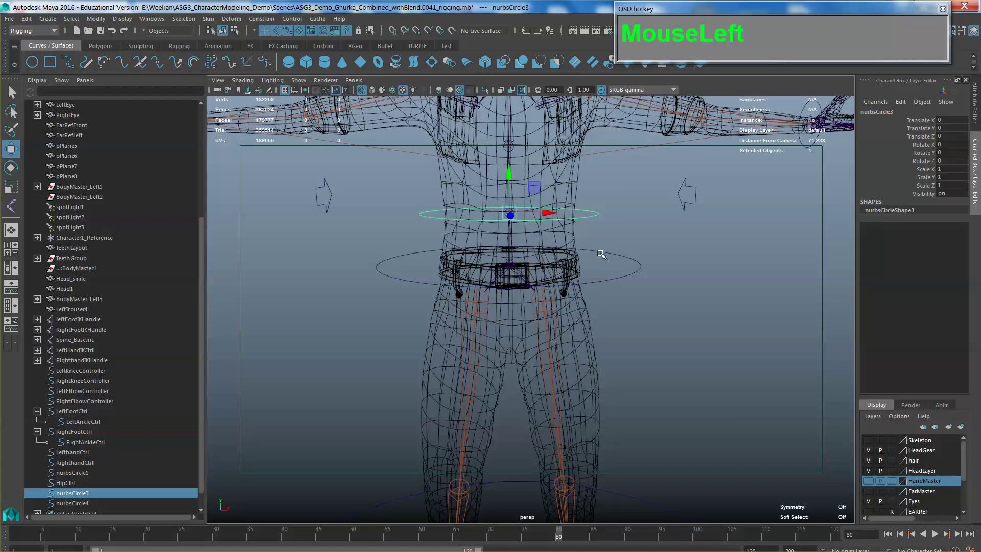
pyautogui.click(622, 278)
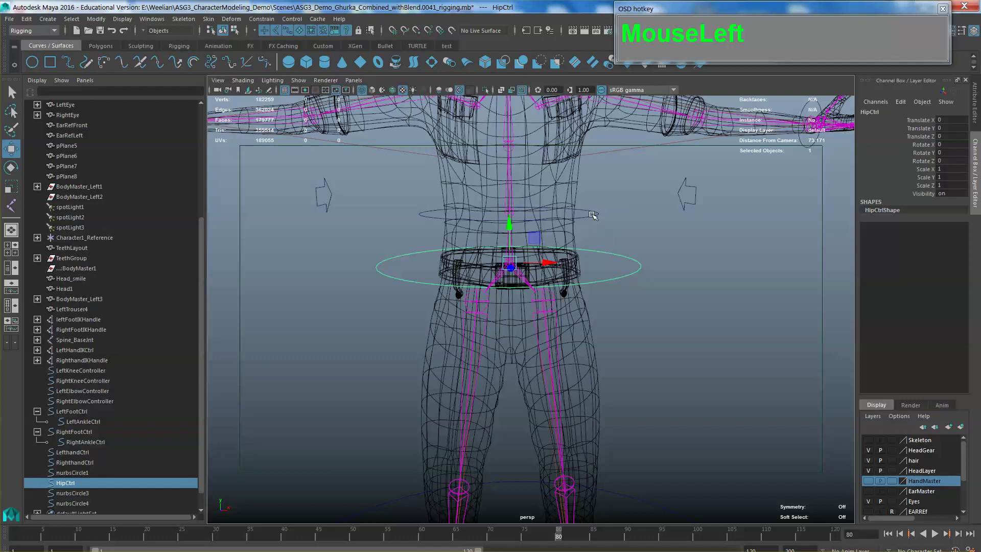
pyautogui.click(593, 215)
pyautogui.keyDown('alt'); pyautogui.moveTo(593, 215); pyautogui.dragTo(613, 214); pyautogui.keyUp('alt')
pyautogui.keyDown('alt'); pyautogui.scroll(3, 618, 213); pyautogui.keyUp('alt')
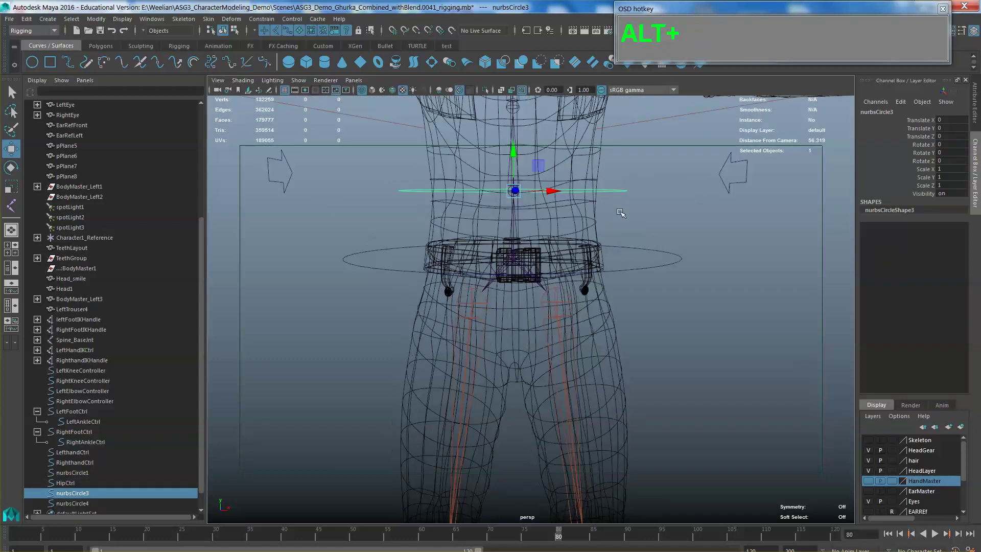
pyautogui.scroll(-4, 629, 276)
pyautogui.click(630, 278)
pyautogui.click(615, 278)
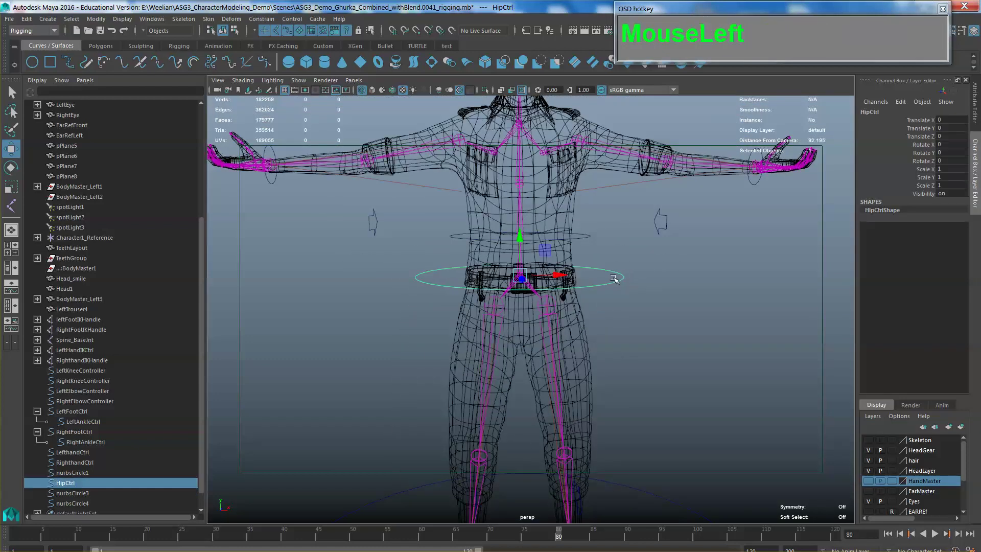
pyautogui.press('e')
pyautogui.click(615, 272)
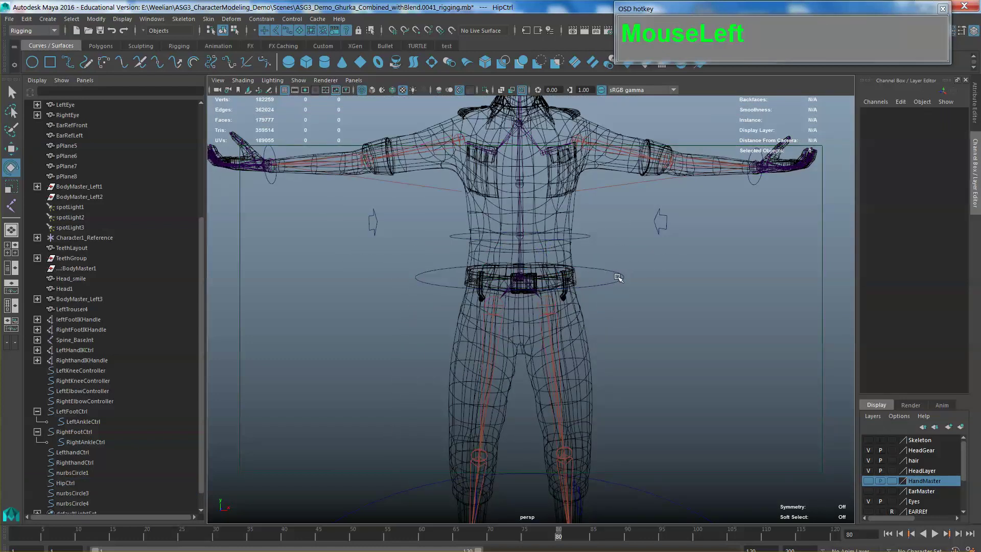
pyautogui.click(623, 278)
pyautogui.moveTo(543, 254)
pyautogui.mouseDown()
pyautogui.moveTo(550, 271)
pyautogui.moveTo(550, 224)
pyautogui.moveTo(559, 243)
pyautogui.mouseUp()
pyautogui.keyDown('alt'); pyautogui.scroll(2, 613, 249); pyautogui.keyUp('alt')
pyautogui.scroll(2, 614, 250)
pyautogui.keyDown('alt'); pyautogui.moveTo(541, 200); pyautogui.dragTo(542, 206, button='middle'); pyautogui.keyUp('alt')
# - Rename nurbsCircle3, the control circle at the Spine_02 joint, as UpperHipCtrl
pyautogui.click(520, 200)
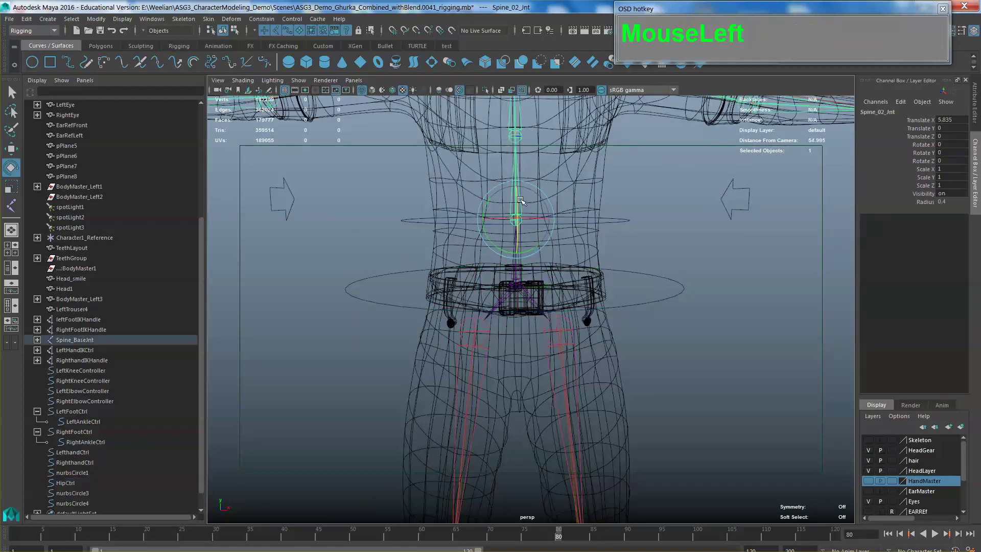
pyautogui.click(616, 220)
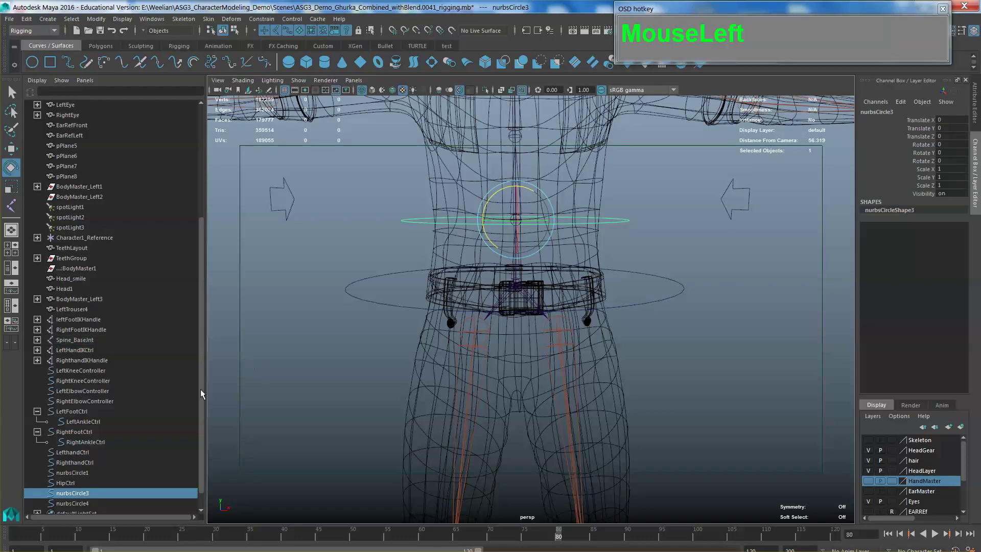
pyautogui.doubleClick(109, 493)
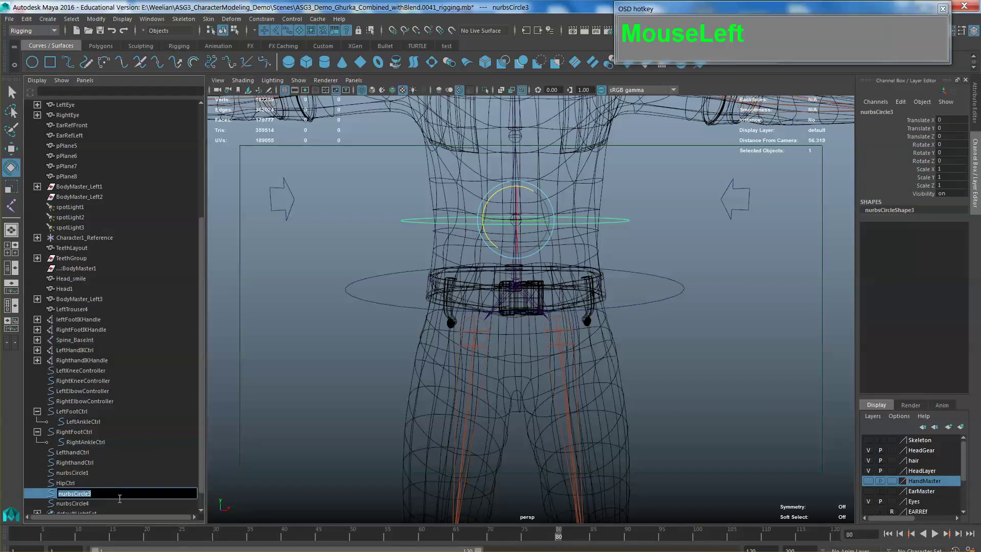
pyautogui.write('UpperHip')
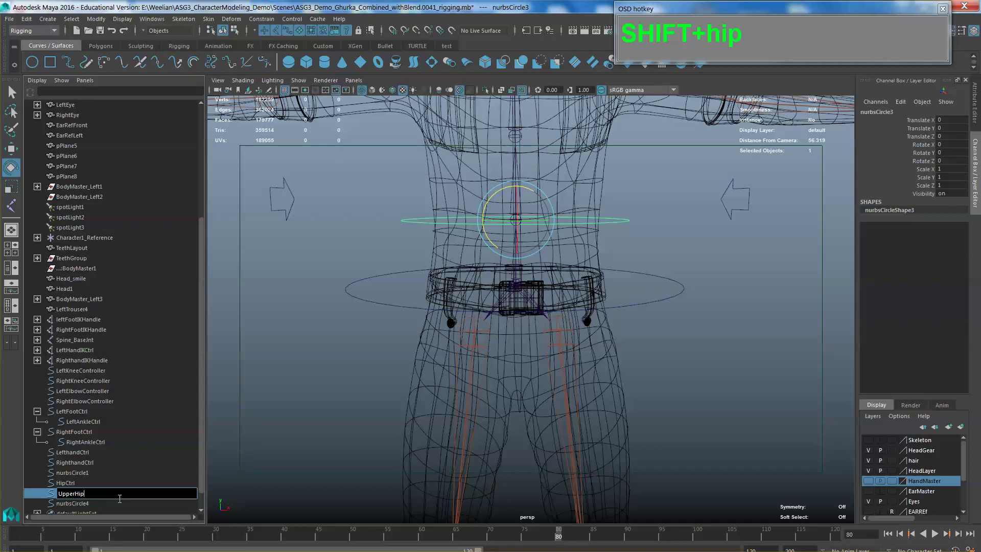
pyautogui.write('Ctrl')
pyautogui.press('Return')
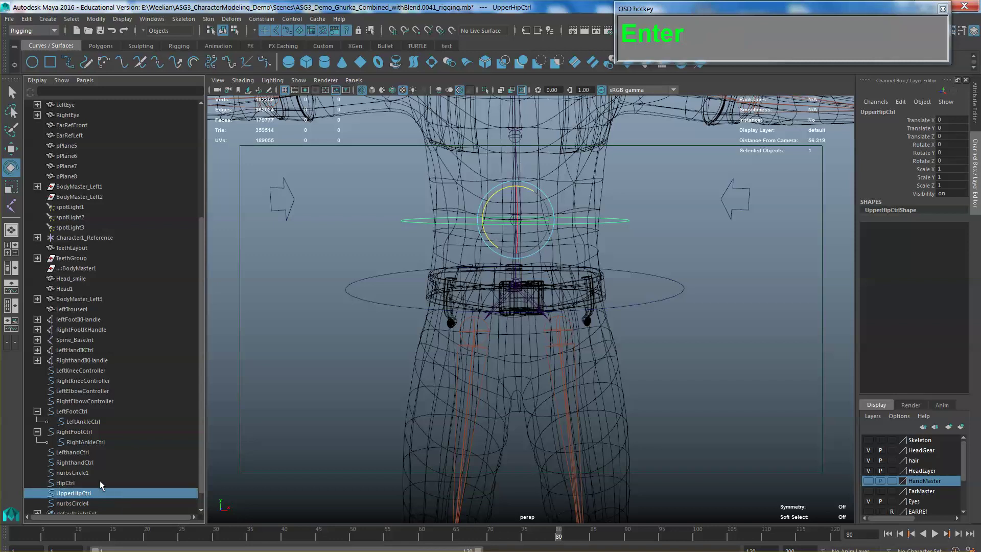
# - Select UpperHipCtrl first and add the Spine_02 joint to the selection
pyautogui.click(614, 251)
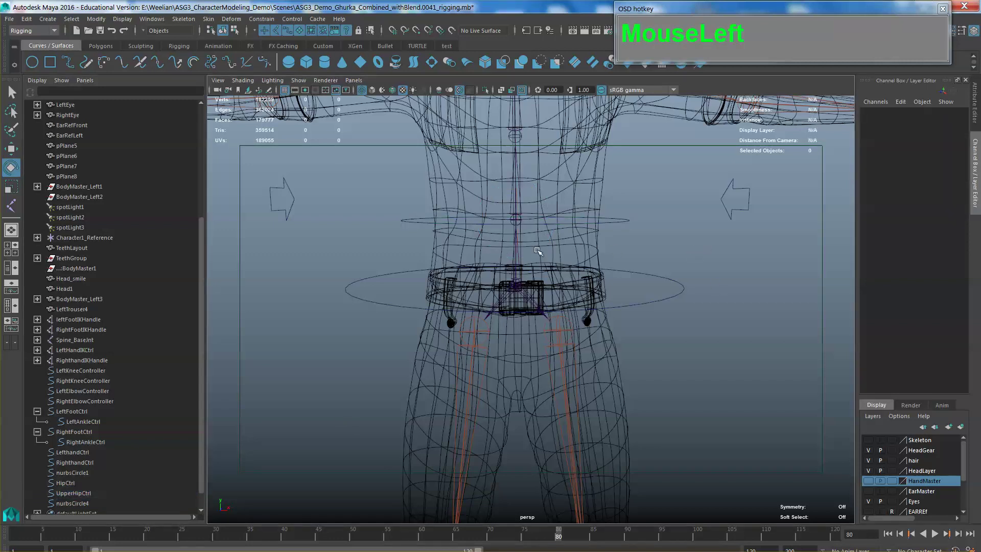
pyautogui.click(622, 220)
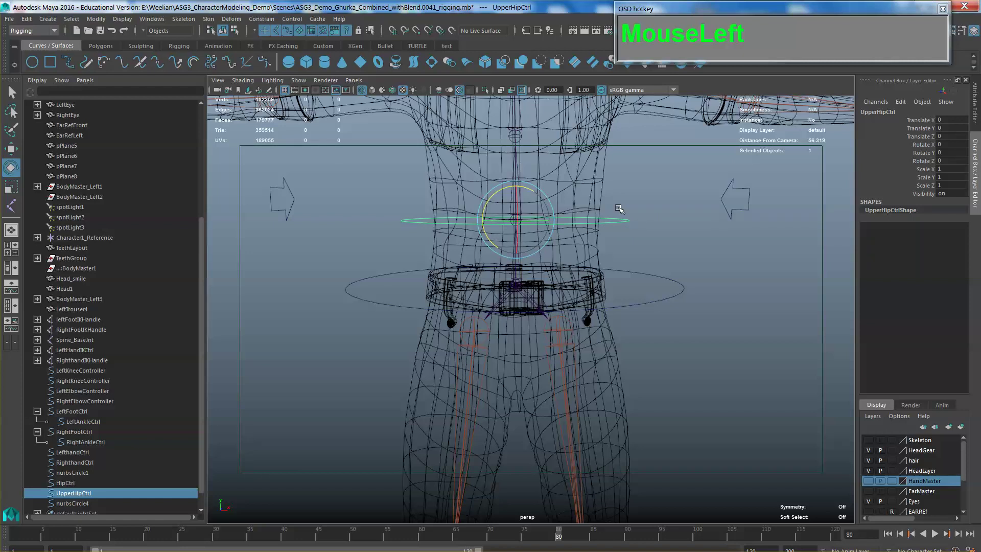
pyautogui.hotkey('shift', 'q')
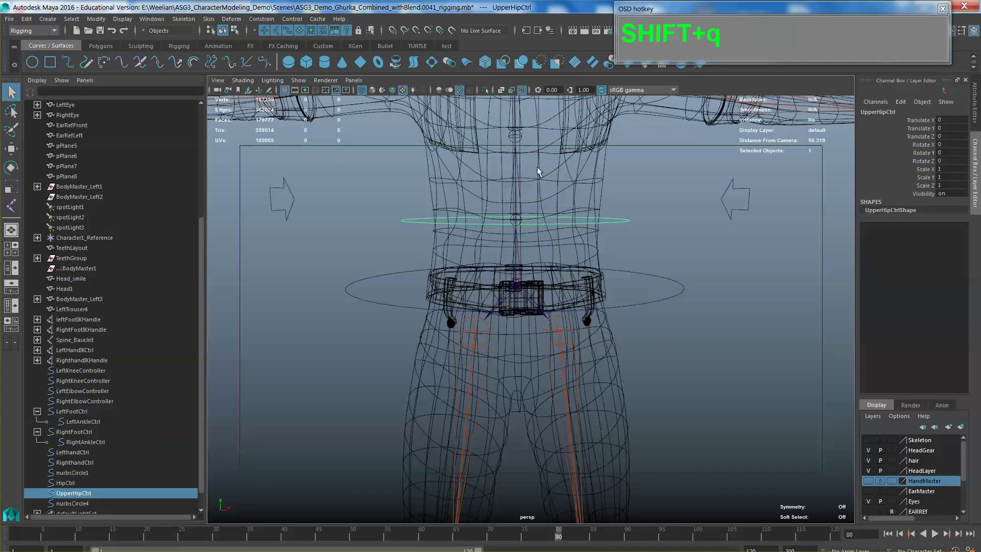
pyautogui.keyDown('shift'); pyautogui.click(519, 197); pyautogui.keyUp('shift')
pyautogui.scroll(3, 568, 201)
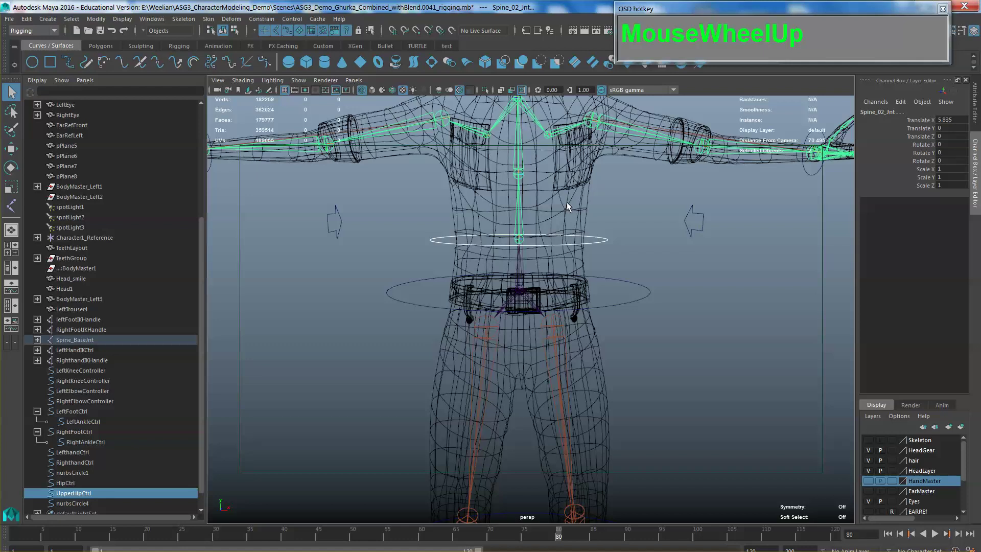
# - Orient-constrain the second spine joint to the UpperHipCtrl circle at the waist
pyautogui.click(261, 19)
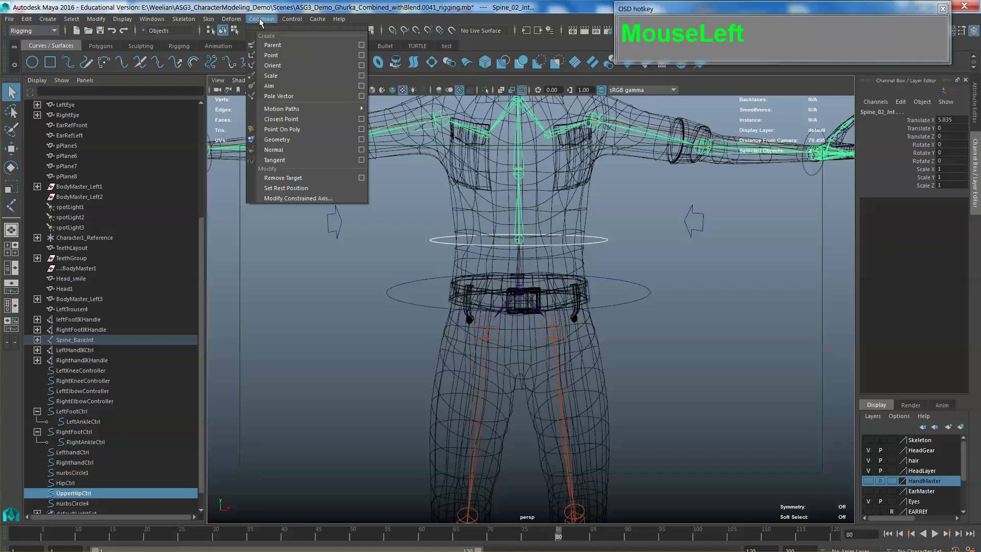
pyautogui.click(288, 67)
pyautogui.click(635, 263)
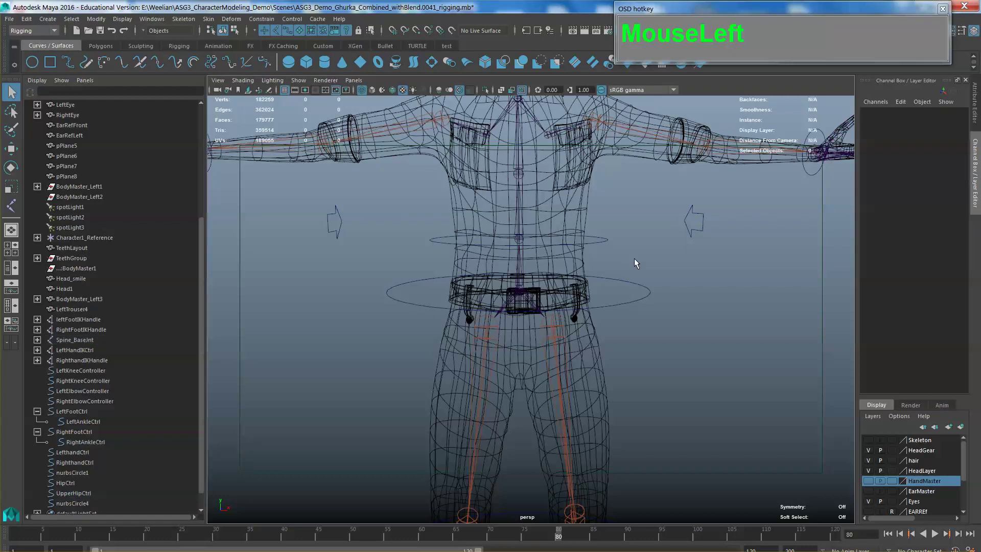
# - Try rotating HipCtrl to test how the spine and legs follow
pyautogui.click(645, 297)
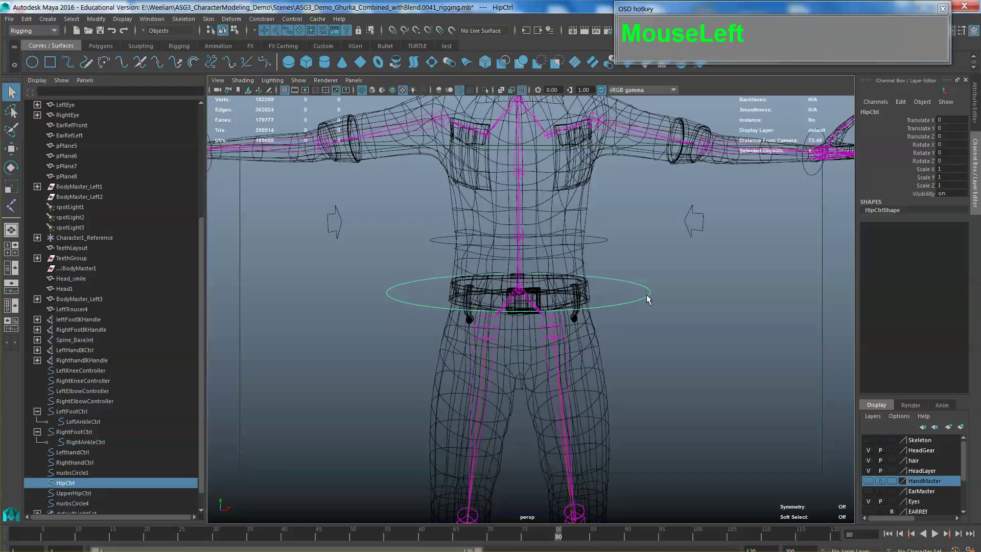
pyautogui.press('e')
pyautogui.moveTo(544, 267); pyautogui.dragTo(564, 259)
pyautogui.click(622, 259)
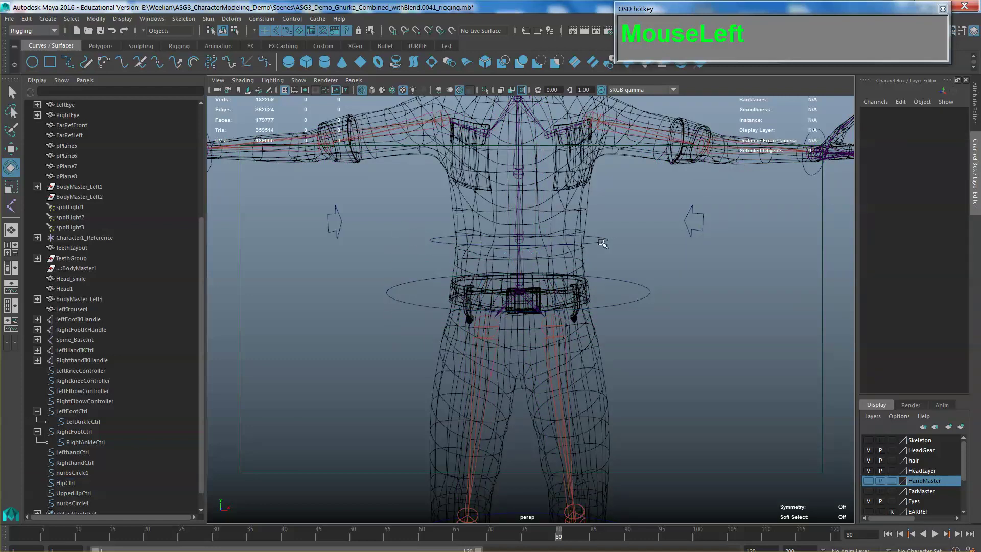
# - Point-constrain UpperHipCtrl to HipCtrl so that the waist circle follows the hip circle's position
pyautogui.click(601, 241)
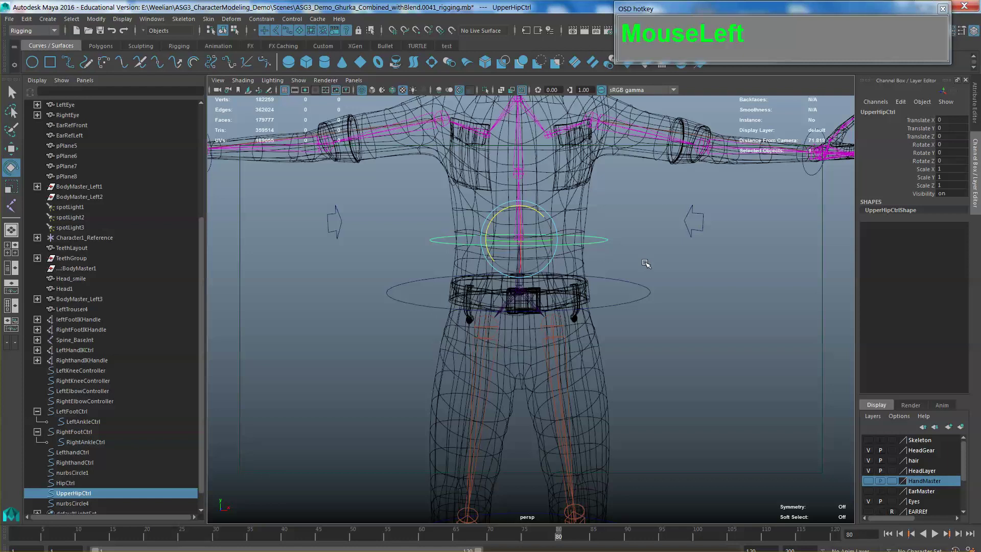
pyautogui.click(620, 254)
pyautogui.click(597, 238)
pyautogui.click(623, 252)
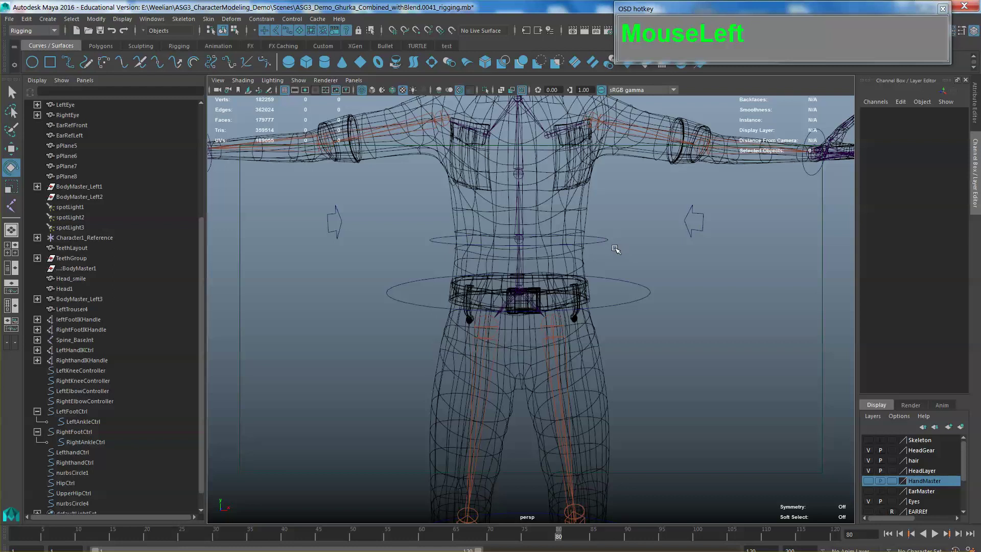
pyautogui.click(605, 240)
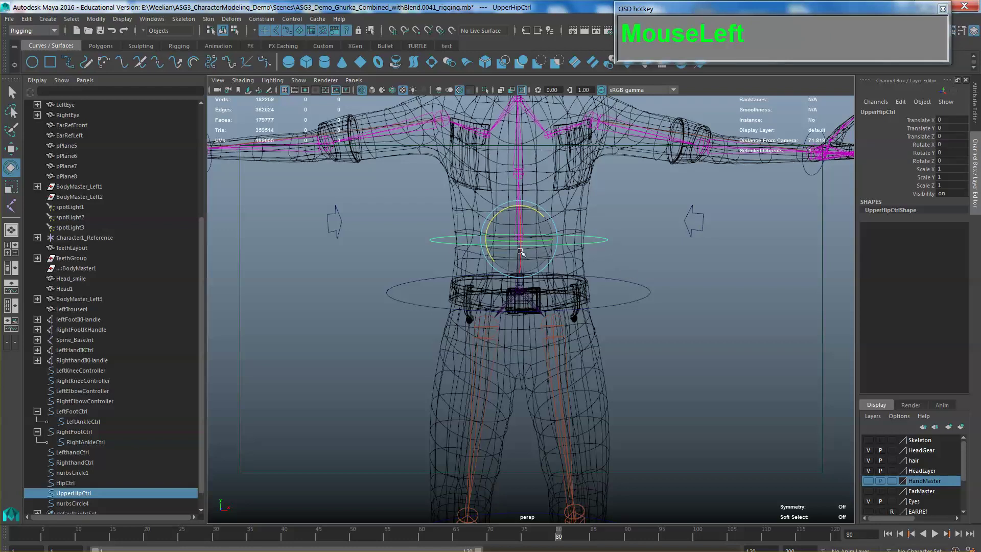
pyautogui.keyDown('alt'); pyautogui.moveTo(564, 278); pyautogui.dragTo(523, 252); pyautogui.keyUp('alt')
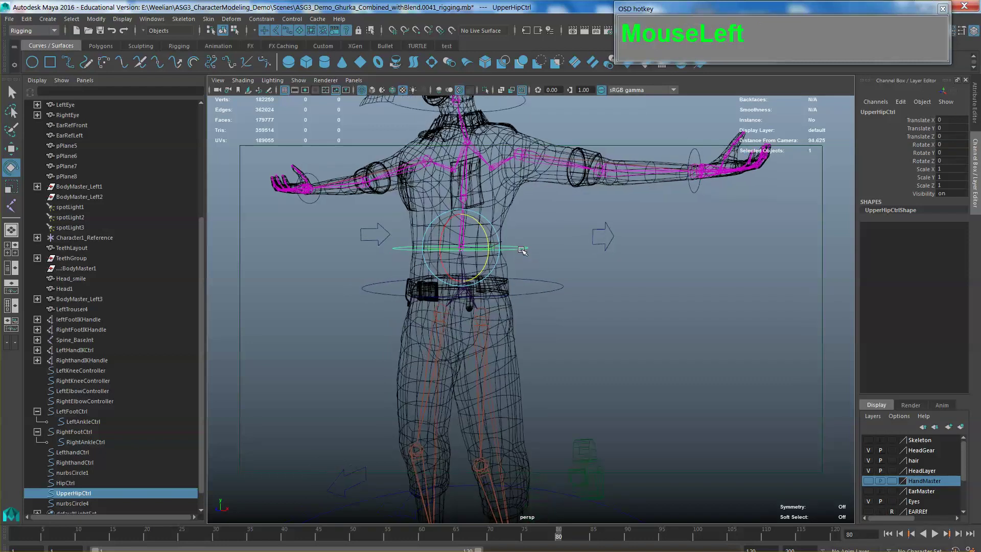
pyautogui.click(555, 285)
pyautogui.keyDown('shift'); pyautogui.click(527, 248); pyautogui.keyUp('shift')
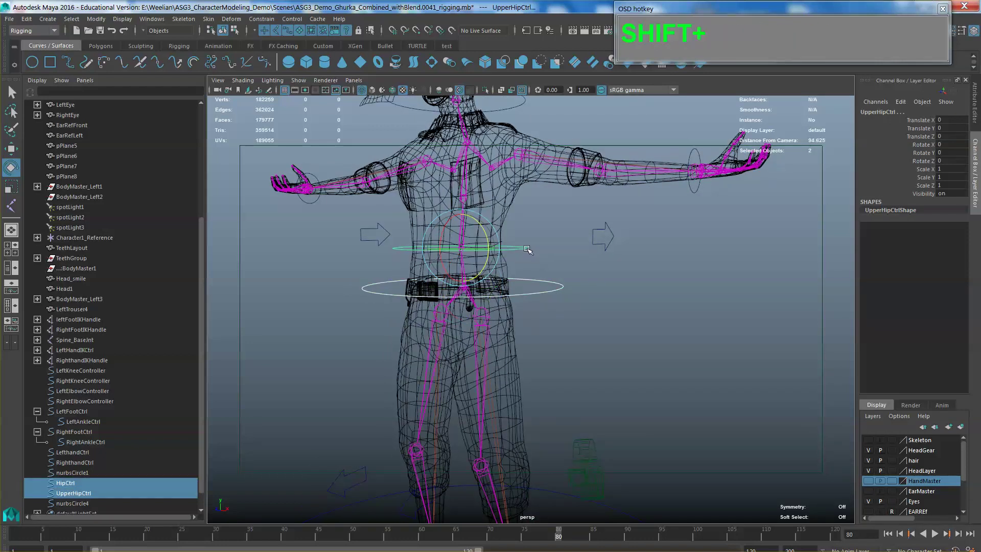
pyautogui.click(260, 19)
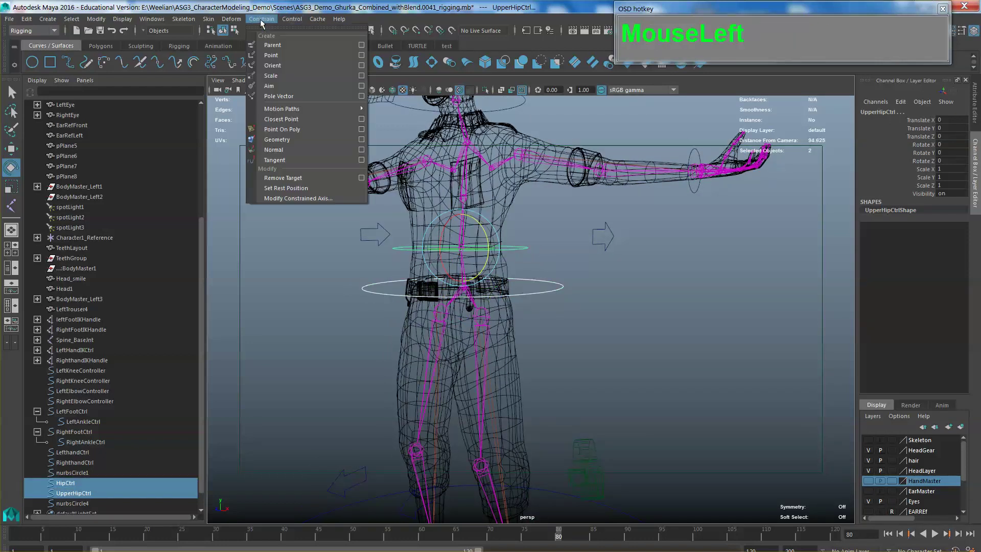
pyautogui.click(280, 58)
# - Test the constrained hip controls with a trial rotation and undo it
pyautogui.keyDown('alt'); pyautogui.moveTo(525, 256); pyautogui.dragTo(537, 315); pyautogui.keyUp('alt')
pyautogui.click(554, 309)
pyautogui.moveTo(440, 271); pyautogui.dragTo(441, 250)
pyautogui.press('z')
pyautogui.press('z')
pyautogui.keyDown('shift'); pyautogui.click(440, 266); pyautogui.keyUp('shift')
pyautogui.press('z')
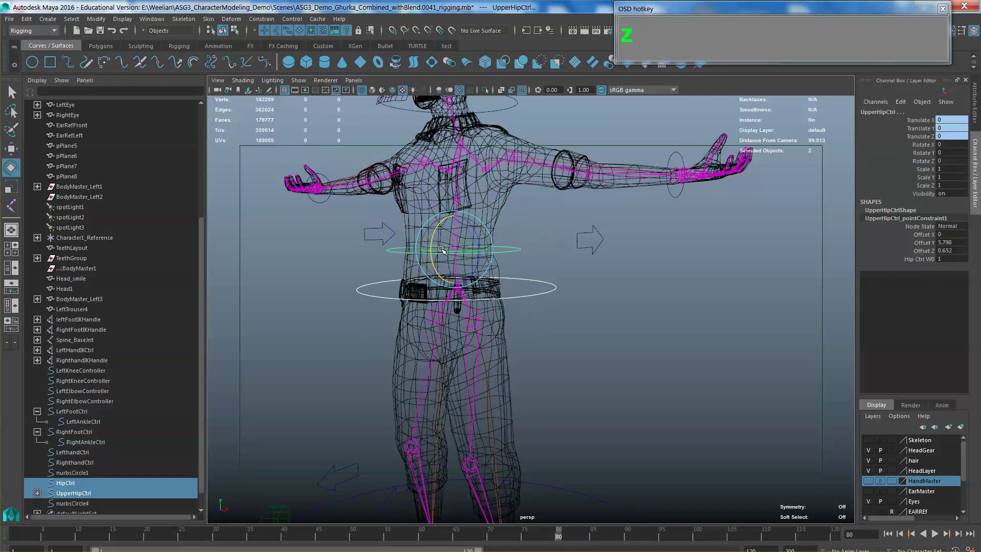
# - Move HipCtrl downward to test whether UpperHipCtrl follows, and undo the move
pyautogui.click(526, 286)
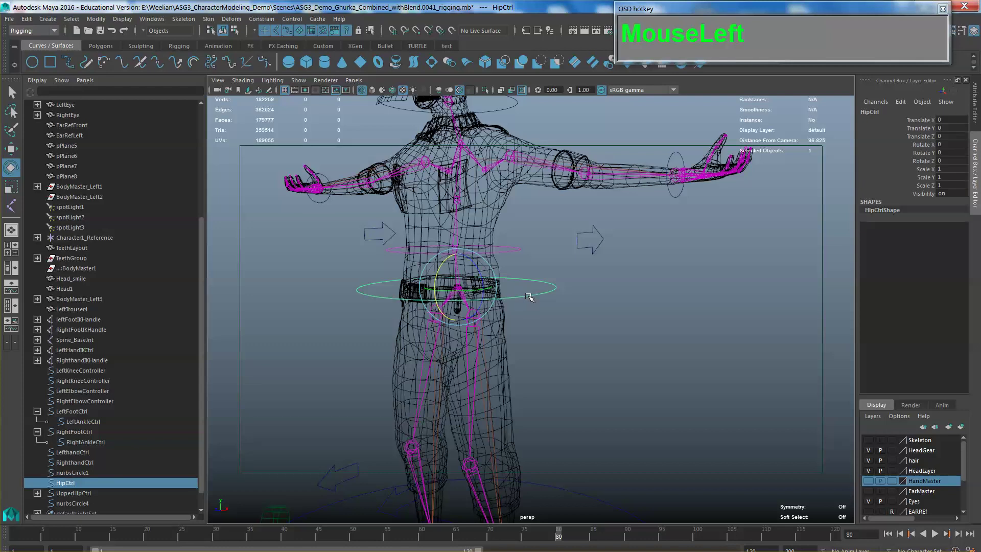
pyautogui.press('w')
pyautogui.moveTo(442, 279)
pyautogui.mouseDown()
pyautogui.moveTo(435, 293)
pyautogui.moveTo(435, 266)
pyautogui.moveTo(446, 294)
pyautogui.moveTo(431, 315)
pyautogui.moveTo(451, 268)
pyautogui.moveTo(446, 307)
pyautogui.moveTo(442, 285)
pyautogui.moveTo(440, 298)
pyautogui.mouseUp()
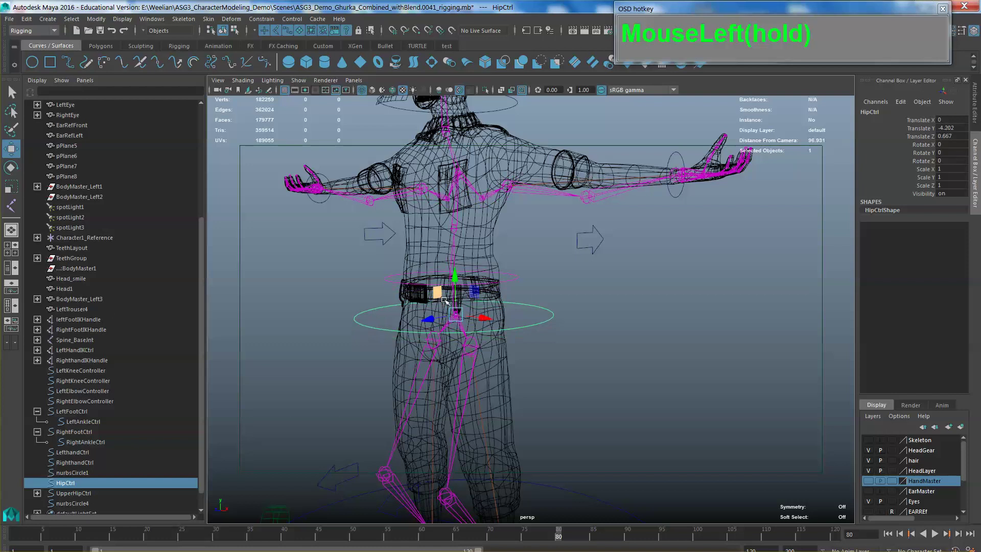
pyautogui.hotkey('ctrl', 'z')
# - Examine the hip, waist and head controls on the whole character from several angles
pyautogui.keyDown('alt'); pyautogui.moveTo(516, 317); pyautogui.dragTo(521, 280); pyautogui.keyUp('alt')
pyautogui.scroll(-3, 547, 289)
pyautogui.scroll(3, 511, 308)
pyautogui.keyDown('alt'); pyautogui.moveTo(521, 280); pyautogui.dragTo(529, 275, button='middle'); pyautogui.keyUp('alt')
pyautogui.moveTo(529, 275)
pyautogui.keyDown('alt'); pyautogui.mouseDown()
pyautogui.moveTo(519, 307)
pyautogui.moveTo(535, 262)
pyautogui.mouseUp(); pyautogui.keyUp('alt')
pyautogui.scroll(-5, 521, 286)
pyautogui.scroll(3, 534, 262)
pyautogui.keyDown('alt'); pyautogui.moveTo(534, 262); pyautogui.dragTo(525, 328, button='middle'); pyautogui.keyUp('alt')
pyautogui.keyDown('alt'); pyautogui.moveTo(525, 328); pyautogui.dragTo(554, 275); pyautogui.keyUp('alt')
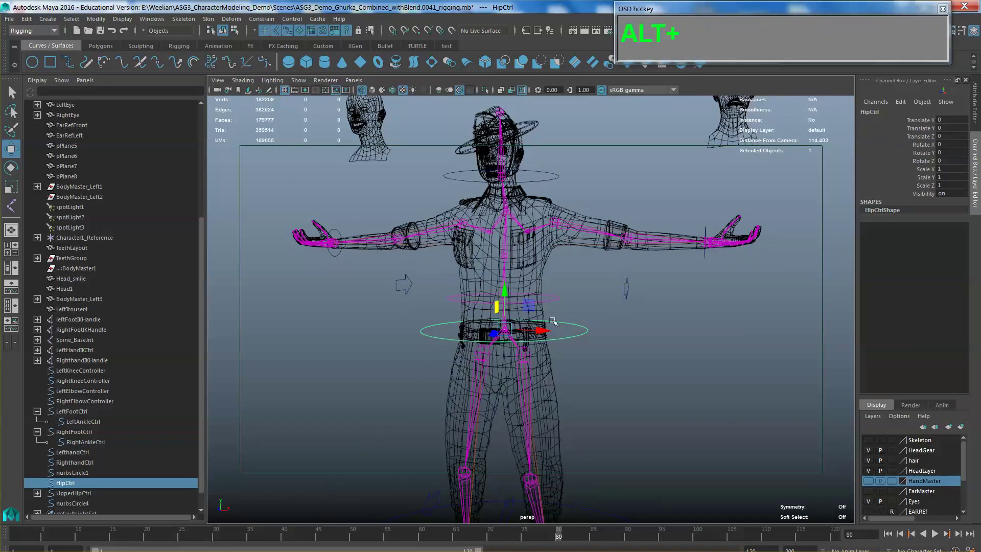
# - Rename the control circle around the head (nurbsCircle4) as Head_Ctrl
pyautogui.click(554, 301)
pyautogui.keyDown('alt'); pyautogui.moveTo(559, 206); pyautogui.dragTo(573, 243, button='middle'); pyautogui.keyUp('alt')
pyautogui.click(564, 226)
pyautogui.scroll(4, 581, 266)
pyautogui.keyDown('alt'); pyautogui.moveTo(581, 277); pyautogui.dragTo(585, 275, button='middle'); pyautogui.keyUp('alt')
pyautogui.keyDown('alt'); pyautogui.moveTo(585, 275); pyautogui.dragTo(571, 278); pyautogui.keyUp('alt')
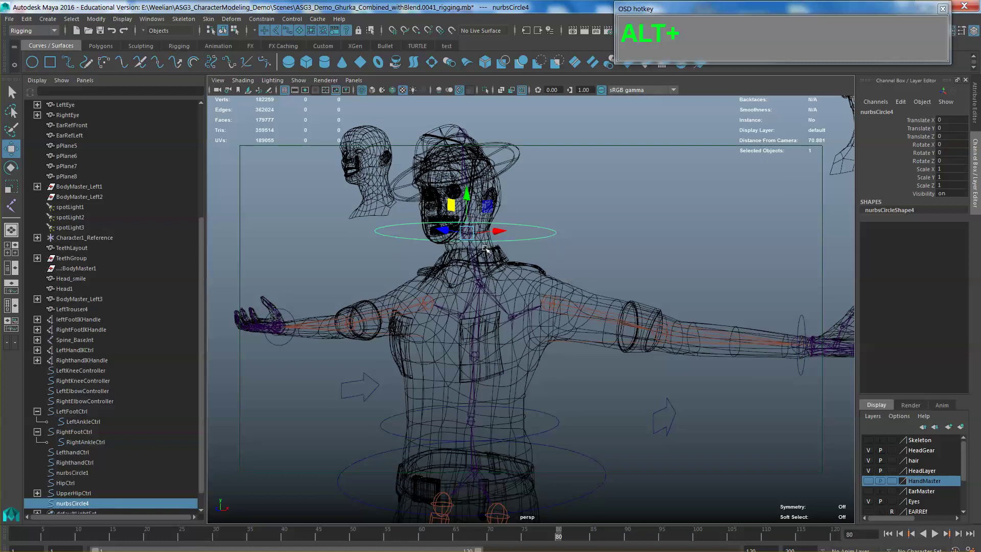
pyautogui.doubleClick(75, 504)
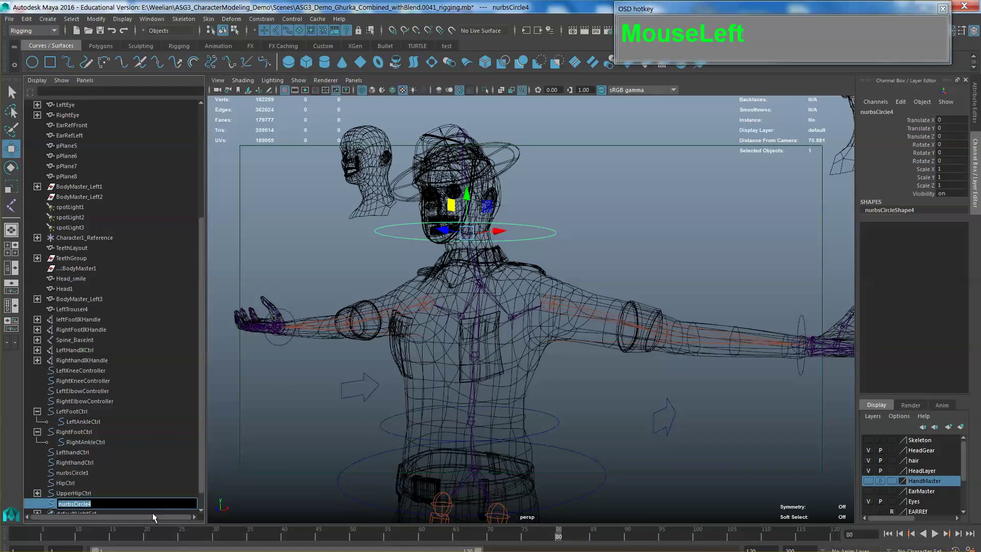
pyautogui.write('Head_C')
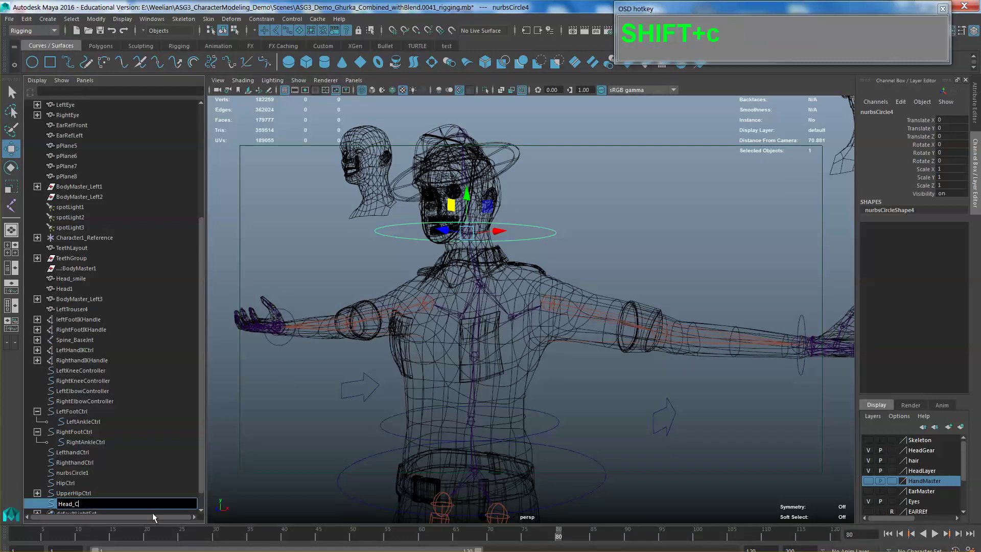
pyautogui.write('trl')
pyautogui.press('Return')
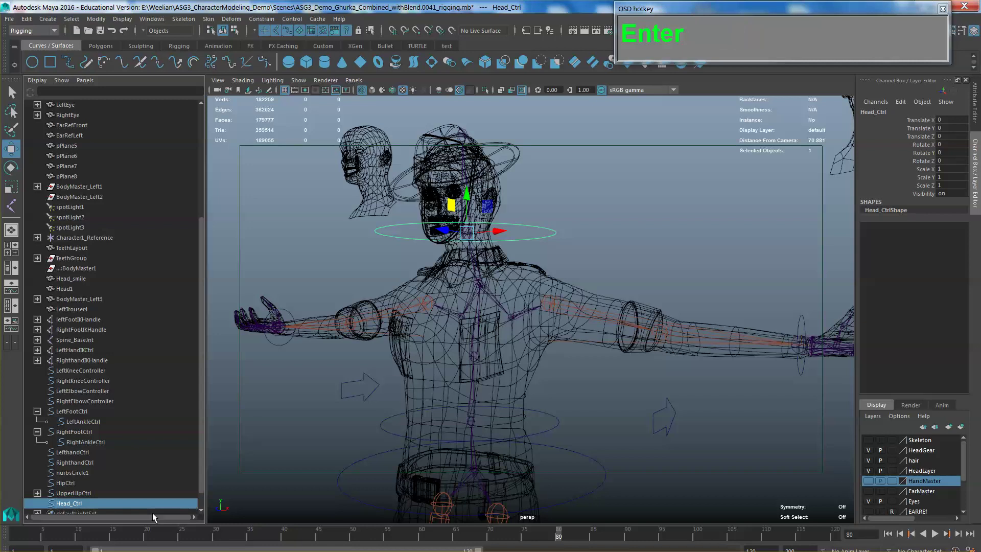
# - Rename the large circle at the character's feet (nurbsCircle1) as Main_Ctrl
pyautogui.click(72, 472)
pyautogui.keyDown('alt'); pyautogui.scroll(-5, 378, 416); pyautogui.keyUp('alt')
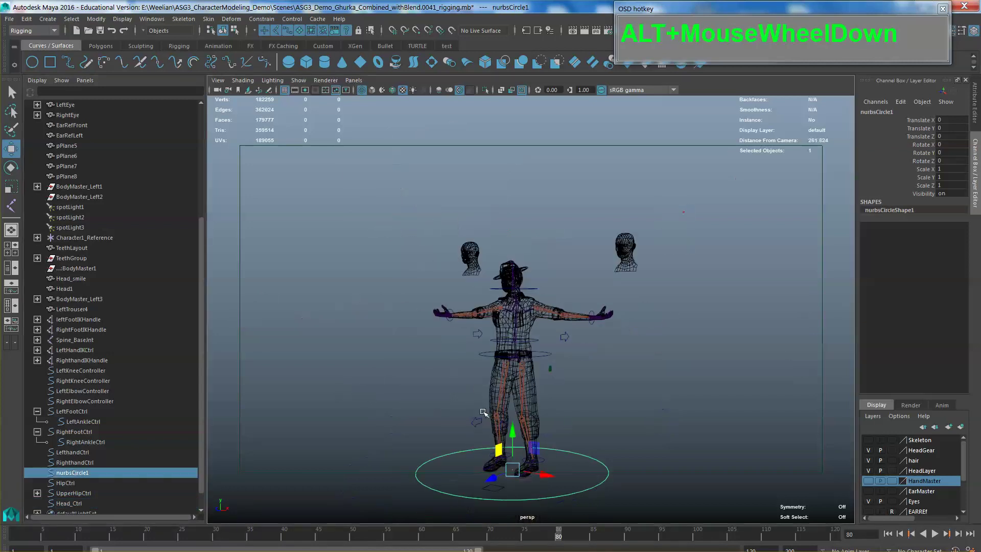
pyautogui.doubleClick(88, 471)
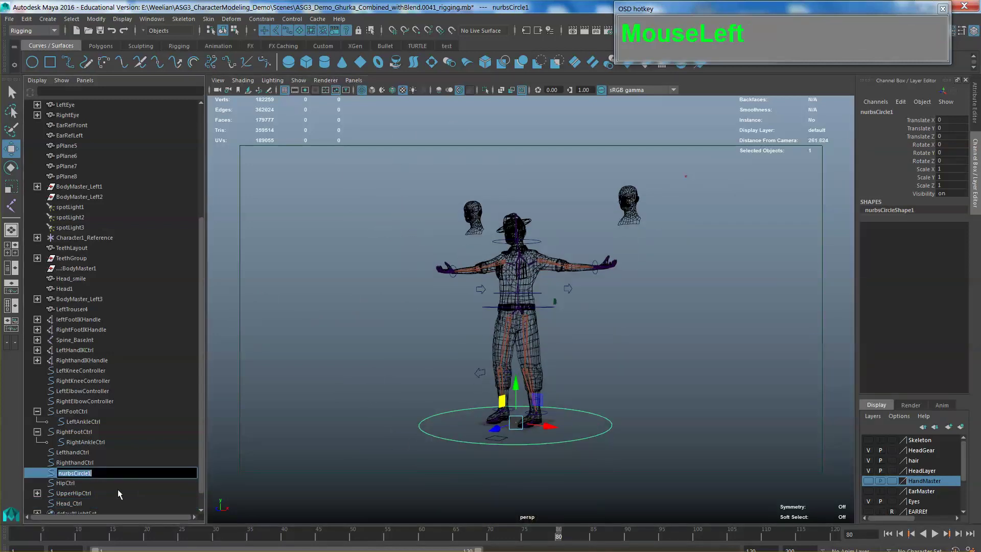
pyautogui.write('Main')
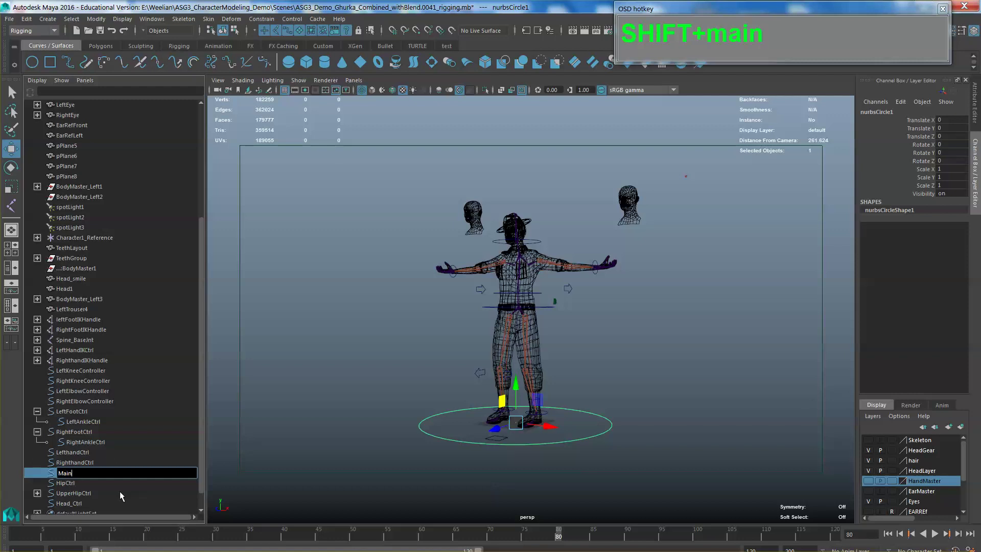
pyautogui.write('_Ctrl')
pyautogui.press('Return')
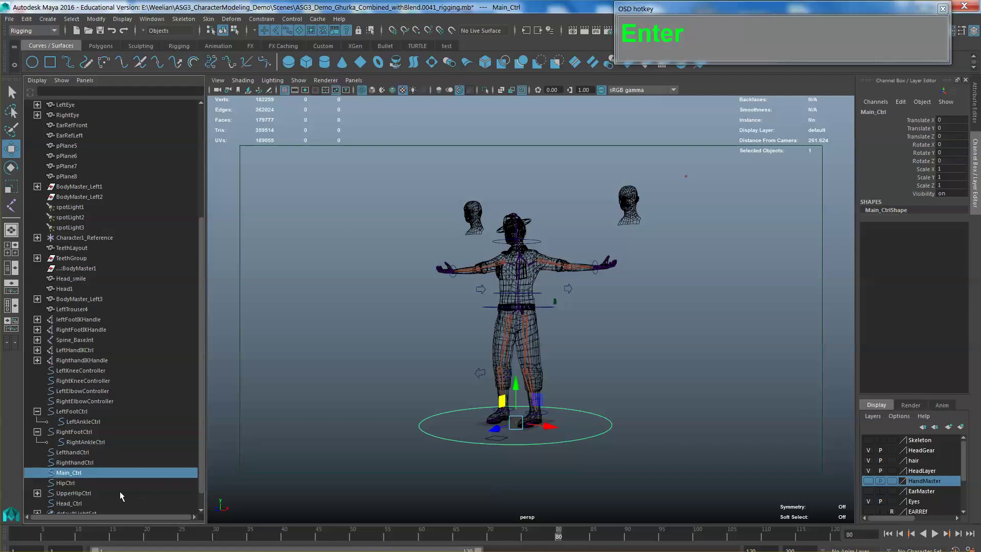
# - Parent-constrain the Head_Int joint to Head_Ctrl
pyautogui.scroll(4, 346, 490)
pyautogui.keyDown('alt'); pyautogui.moveTo(674, 516); pyautogui.dragTo(659, 454, button='middle'); pyautogui.keyUp('alt')
pyautogui.keyDown('alt'); pyautogui.scroll(3, 652, 414); pyautogui.keyUp('alt')
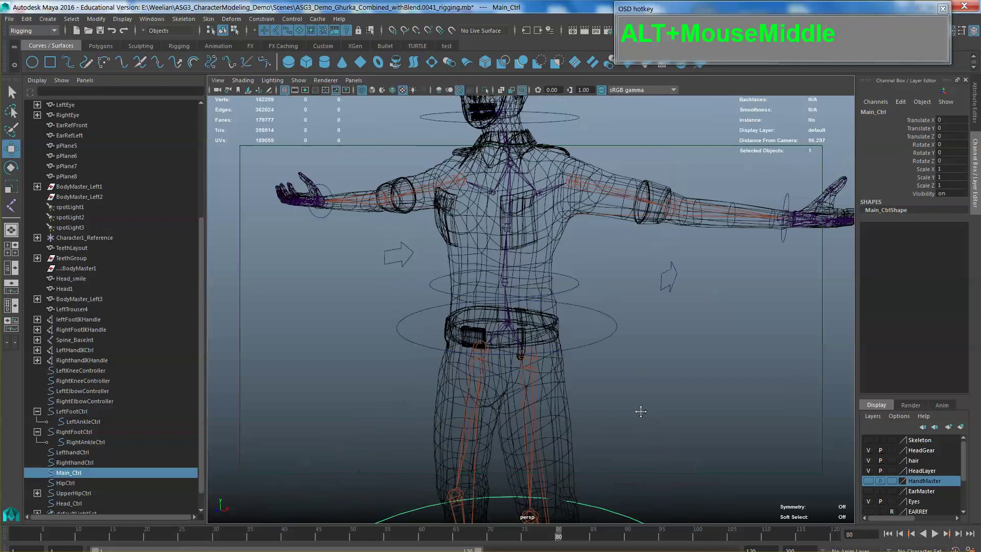
pyautogui.scroll(3, 660, 458)
pyautogui.keyDown('alt'); pyautogui.moveTo(651, 240); pyautogui.dragTo(646, 304, button='middle'); pyautogui.keyUp('alt')
pyautogui.keyDown('alt'); pyautogui.moveTo(646, 304); pyautogui.dragTo(631, 305); pyautogui.keyUp('alt')
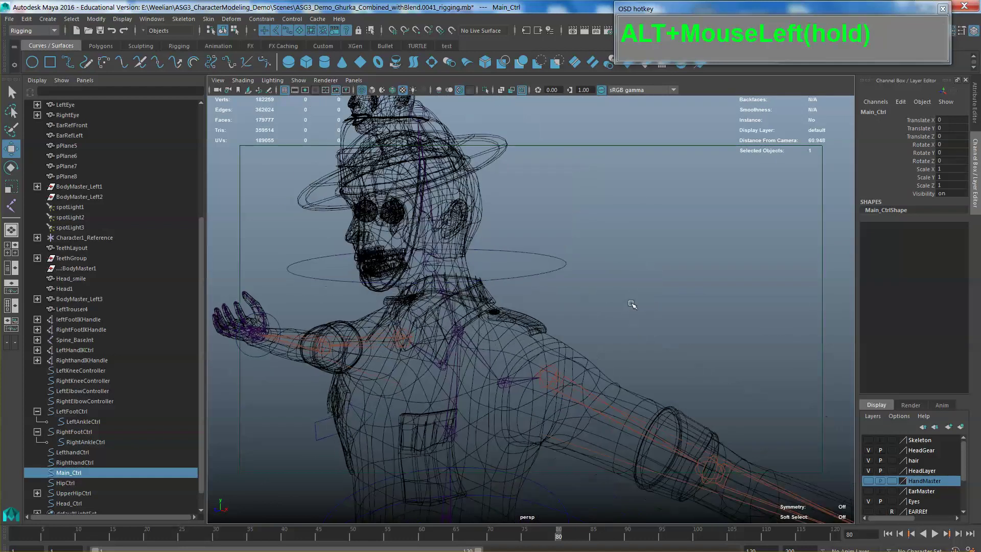
pyautogui.scroll(3, 613, 307)
pyautogui.keyDown('alt'); pyautogui.moveTo(599, 308); pyautogui.dragTo(617, 329, button='middle'); pyautogui.keyUp('alt')
pyautogui.click(504, 223)
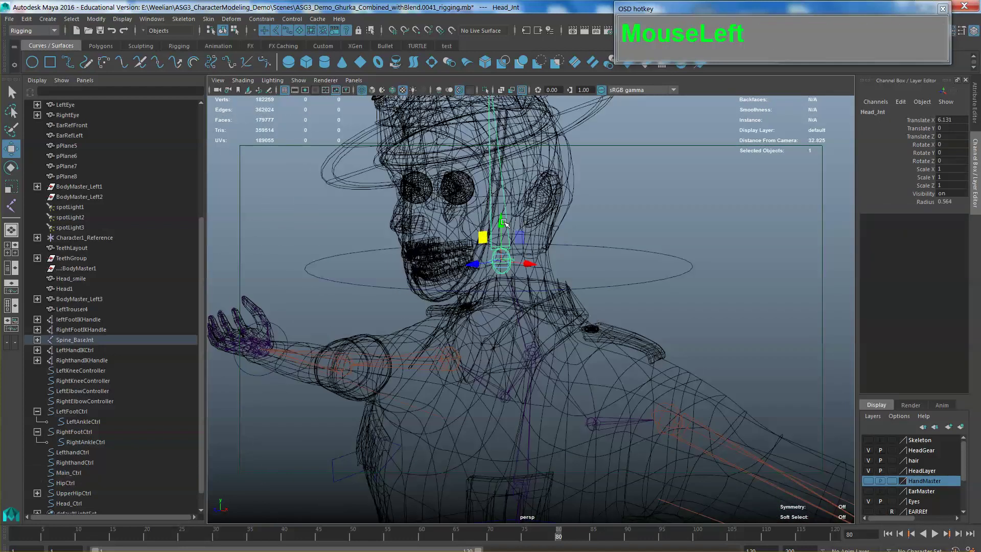
pyautogui.click(648, 280)
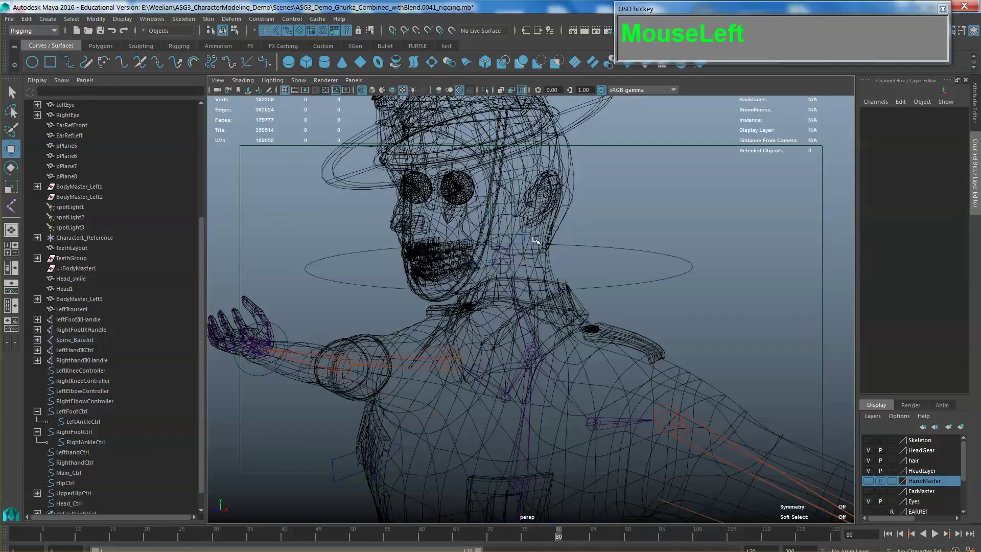
pyautogui.click(626, 281)
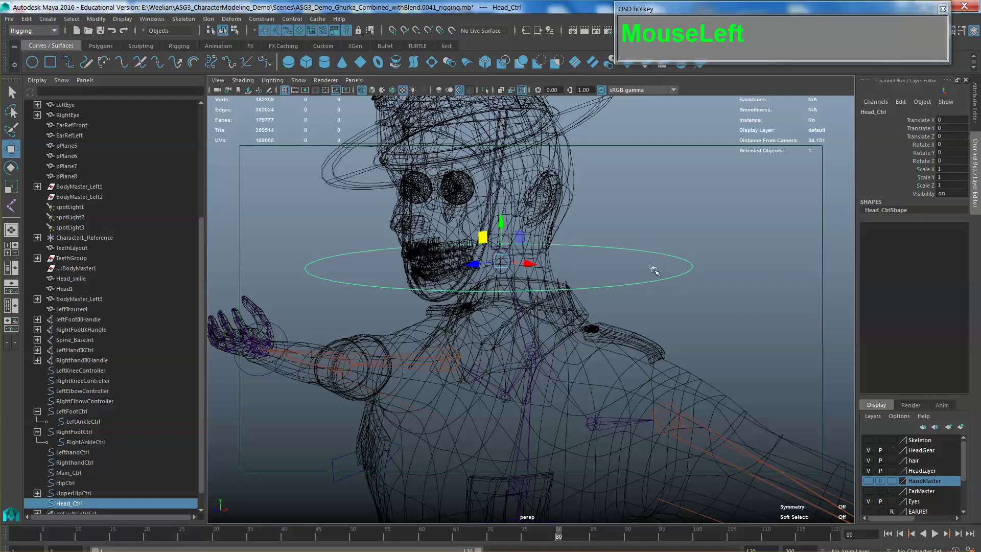
pyautogui.keyDown('shift'); pyautogui.click(506, 211); pyautogui.keyUp('shift')
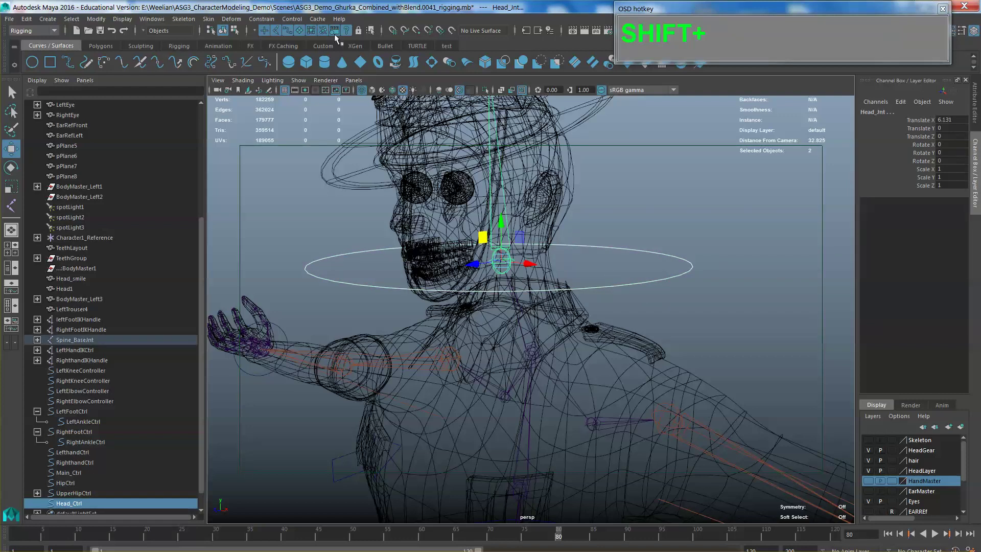
pyautogui.moveTo(273, 24); pyautogui.dragTo(276, 44)
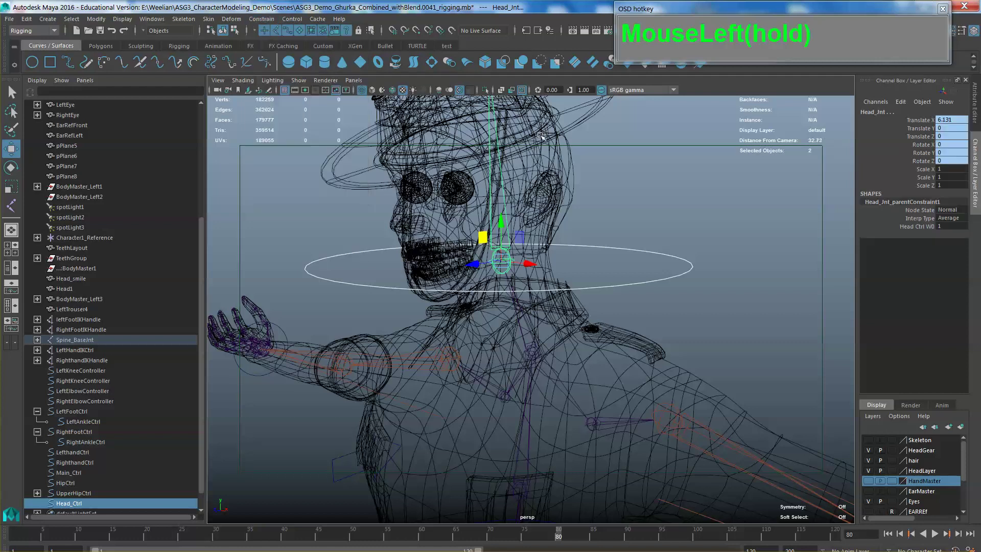
# - Rotate Head_Ctrl to test how the head joint follows, and undo the rotation
pyautogui.keyDown('alt'); pyautogui.moveTo(705, 189); pyautogui.dragTo(692, 151, button='middle'); pyautogui.keyUp('alt')
pyautogui.click(671, 256)
pyautogui.click(590, 236)
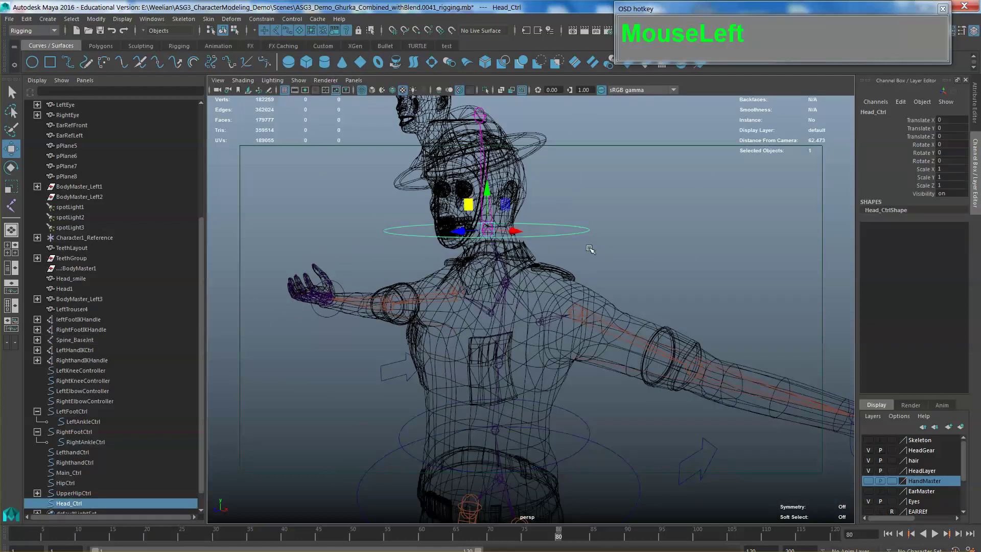
pyautogui.press('e')
pyautogui.keyDown('alt'); pyautogui.moveTo(585, 246); pyautogui.dragTo(607, 251); pyautogui.keyUp('alt')
pyautogui.press('z')
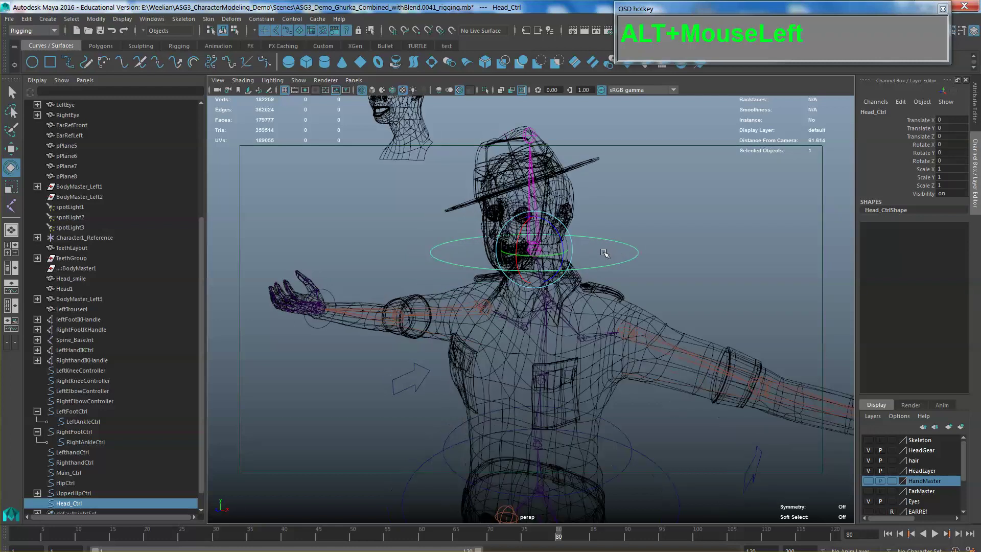
# - Move Head_Ctrl to test the parent constraint on the head joint, and undo the move
pyautogui.press('w')
pyautogui.click(538, 249)
pyautogui.moveTo(531, 241); pyautogui.dragTo(642, 258)
pyautogui.press('z')
# - Rotate the Left_Clavicle_Int joint to test the shoulder's movement, and undo the rotation
pyautogui.scroll(-4, 622, 240)
pyautogui.scroll(3, 634, 251)
pyautogui.scroll(3, 641, 258)
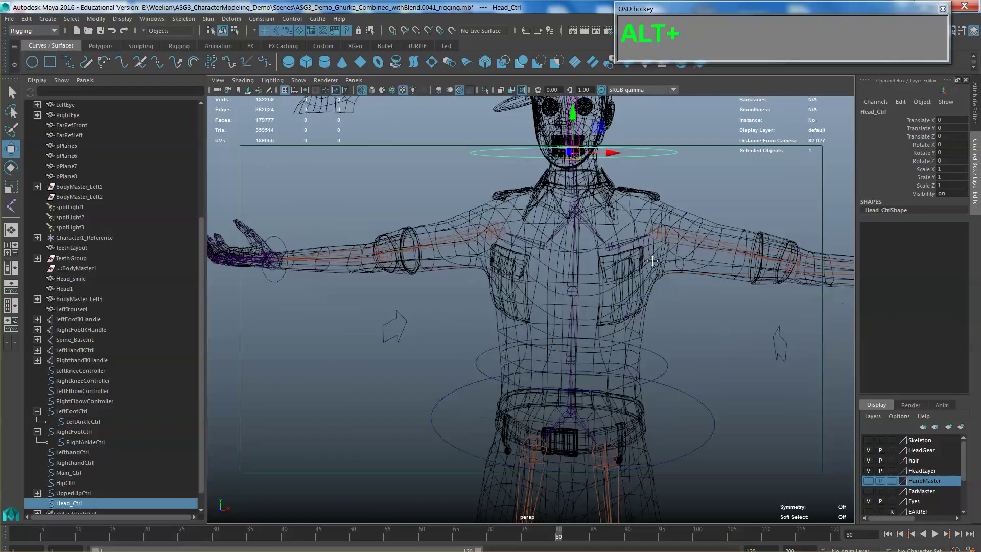
pyautogui.keyDown('alt'); pyautogui.moveTo(642, 256); pyautogui.dragTo(641, 260, button='middle'); pyautogui.keyUp('alt')
pyautogui.click(616, 247)
pyautogui.scroll(-3, 617, 250)
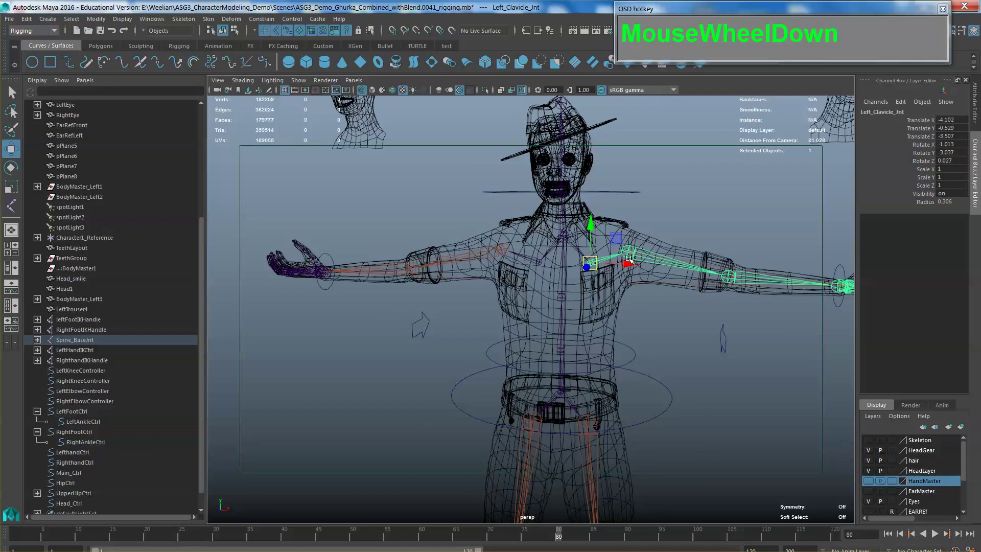
pyautogui.press('e')
pyautogui.moveTo(625, 249); pyautogui.dragTo(669, 248)
pyautogui.press('z')
pyautogui.scroll(-4, 633, 243)
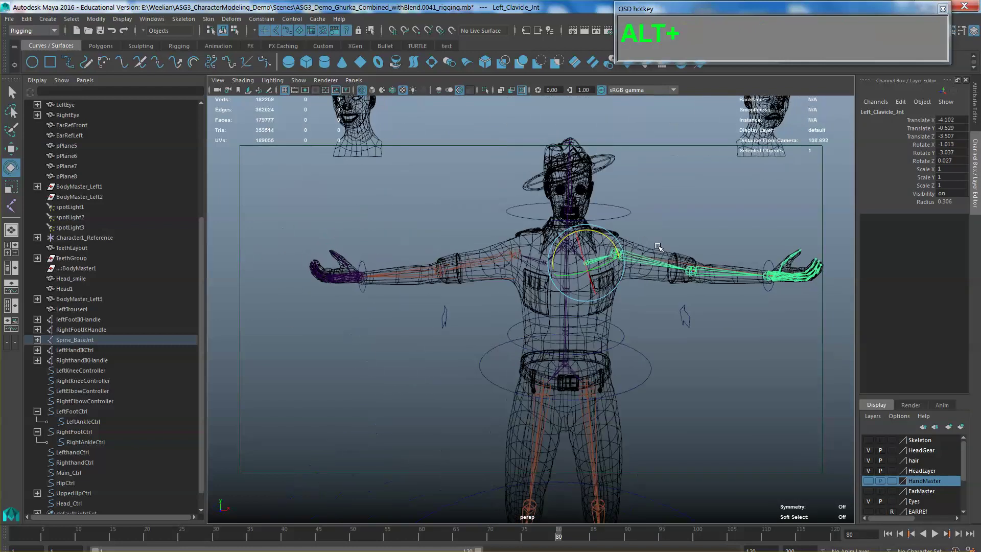
pyautogui.scroll(4, 679, 248)
pyautogui.keyDown('alt'); pyautogui.moveTo(690, 247); pyautogui.dragTo(642, 260, button='middle'); pyautogui.keyUp('alt')
pyautogui.moveTo(643, 260)
pyautogui.keyDown('alt'); pyautogui.mouseDown()
pyautogui.moveTo(630, 261)
pyautogui.moveTo(637, 258)
pyautogui.mouseUp(); pyautogui.keyUp('alt')
pyautogui.keyDown('alt'); pyautogui.scroll(2, 637, 259); pyautogui.keyUp('alt')
pyautogui.keyDown('alt'); pyautogui.moveTo(638, 259); pyautogui.dragTo(644, 273, button='middle'); pyautogui.keyUp('alt')
pyautogui.keyDown('alt'); pyautogui.scroll(-2, 645, 273); pyautogui.keyUp('alt')
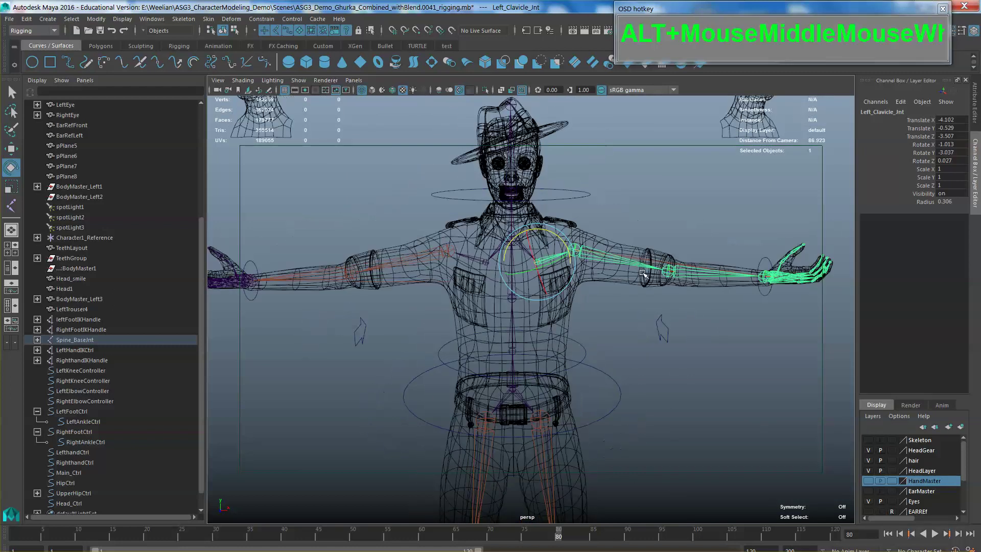
# - Rotate the left and right clavicle joints together to test the shoulders' movement, and undo the rotation
pyautogui.keyDown('alt'); pyautogui.moveTo(644, 273); pyautogui.dragTo(557, 253); pyautogui.keyUp('alt')
pyautogui.scroll(3, 558, 253)
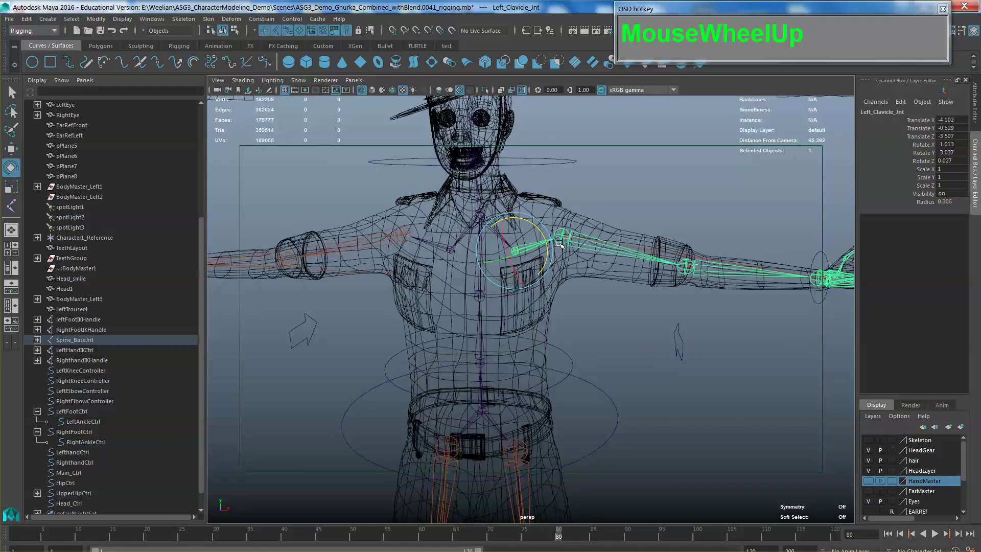
pyautogui.scroll(-3, 552, 246)
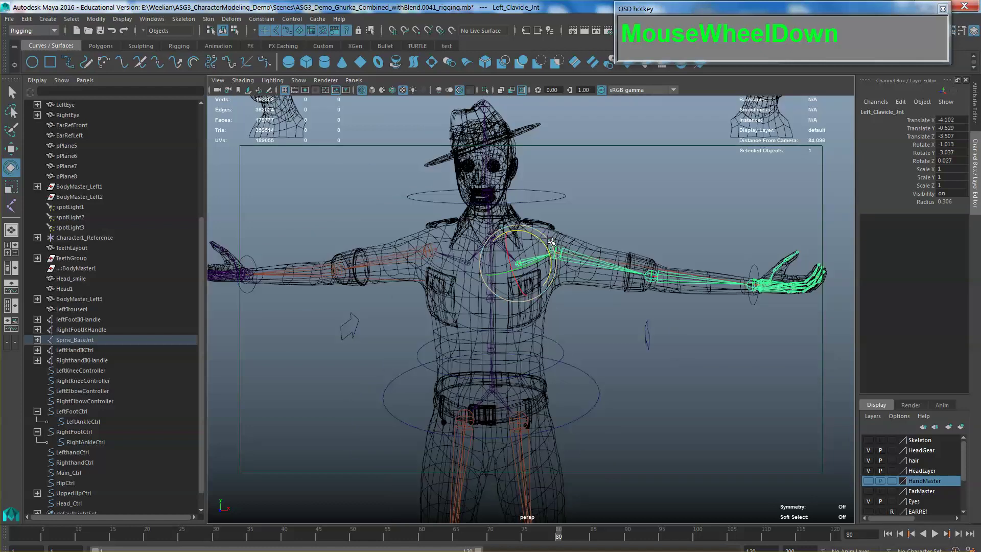
pyautogui.keyDown('shift'); pyautogui.click(456, 256); pyautogui.keyUp('shift')
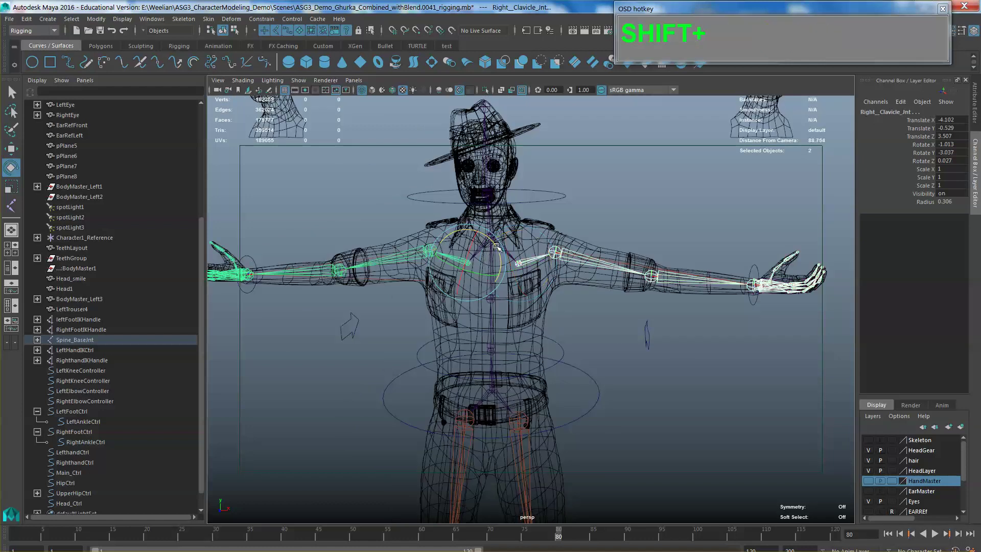
pyautogui.moveTo(498, 267); pyautogui.dragTo(516, 276)
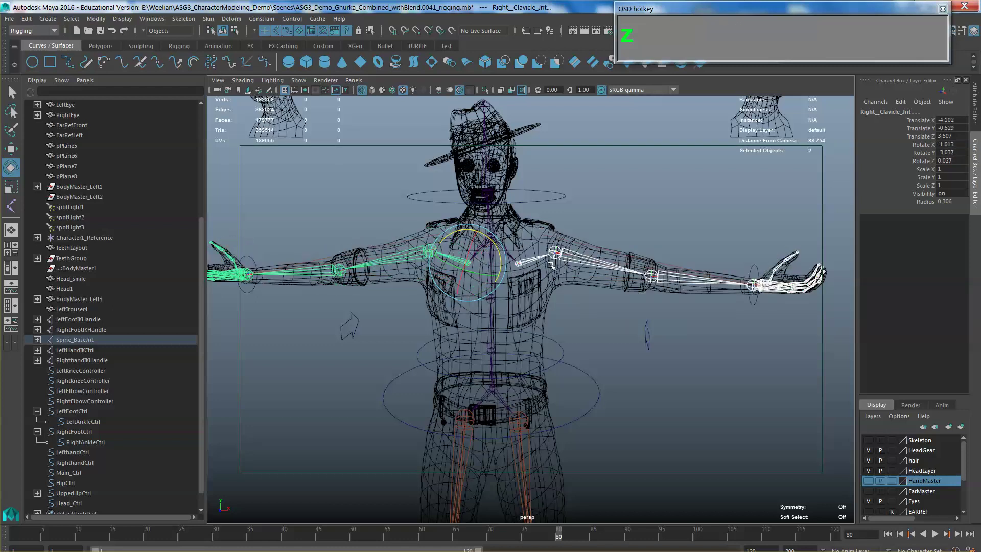
pyautogui.click(533, 246)
pyautogui.moveTo(541, 240); pyautogui.dragTo(560, 230)
pyautogui.press('z')
pyautogui.click(567, 236)
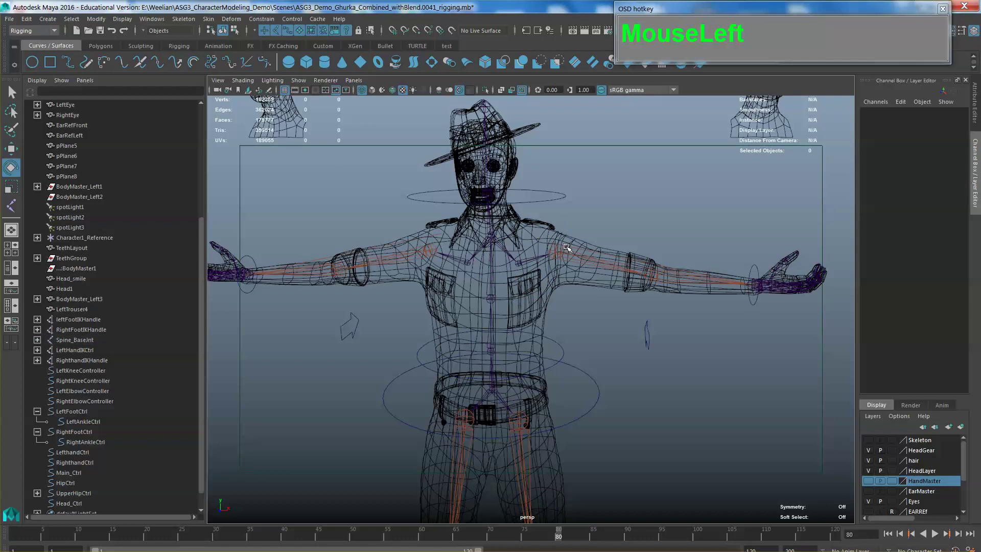
# - Examine the full-body skeleton and its control curves from several angles
pyautogui.keyDown('alt'); pyautogui.moveTo(561, 267); pyautogui.dragTo(566, 189, button='middle'); pyautogui.keyUp('alt')
pyautogui.scroll(-5, 566, 190)
pyautogui.keyDown('alt'); pyautogui.moveTo(570, 289); pyautogui.dragTo(568, 234, button='middle'); pyautogui.keyUp('alt')
pyautogui.moveTo(568, 234)
pyautogui.keyDown('alt'); pyautogui.mouseDown()
pyautogui.moveTo(477, 243)
pyautogui.moveTo(569, 243)
pyautogui.mouseUp(); pyautogui.keyUp('alt')
pyautogui.scroll(2, 575, 239)
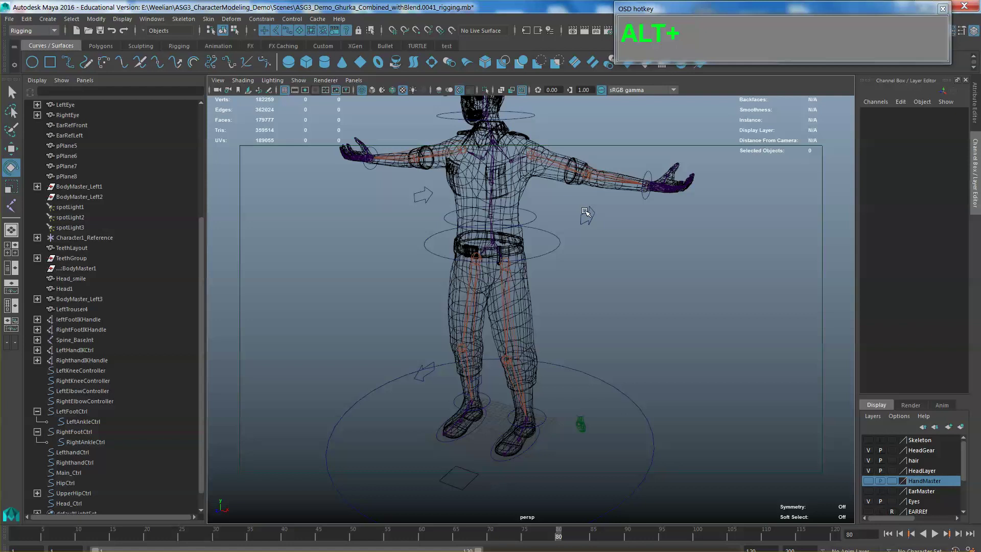
pyautogui.scroll(-3, 589, 210)
pyautogui.keyDown('alt'); pyautogui.moveTo(589, 210); pyautogui.dragTo(619, 208); pyautogui.keyUp('alt')
pyautogui.scroll(2, 619, 208)
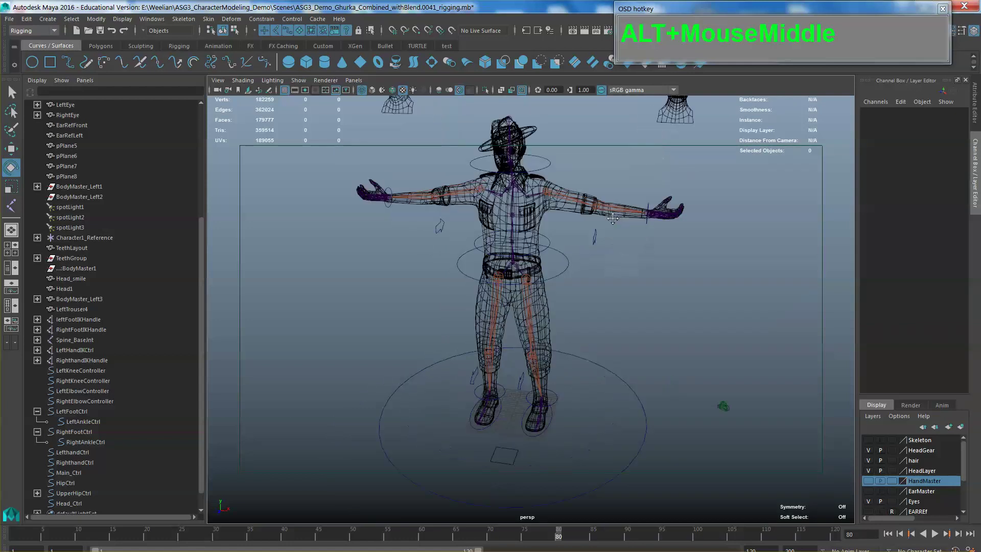
pyautogui.keyDown('alt'); pyautogui.moveTo(620, 208); pyautogui.dragTo(618, 239, button='middle'); pyautogui.keyUp('alt')
pyautogui.keyDown('alt'); pyautogui.moveTo(617, 239); pyautogui.dragTo(578, 234); pyautogui.keyUp('alt')
pyautogui.scroll(3, 579, 234)
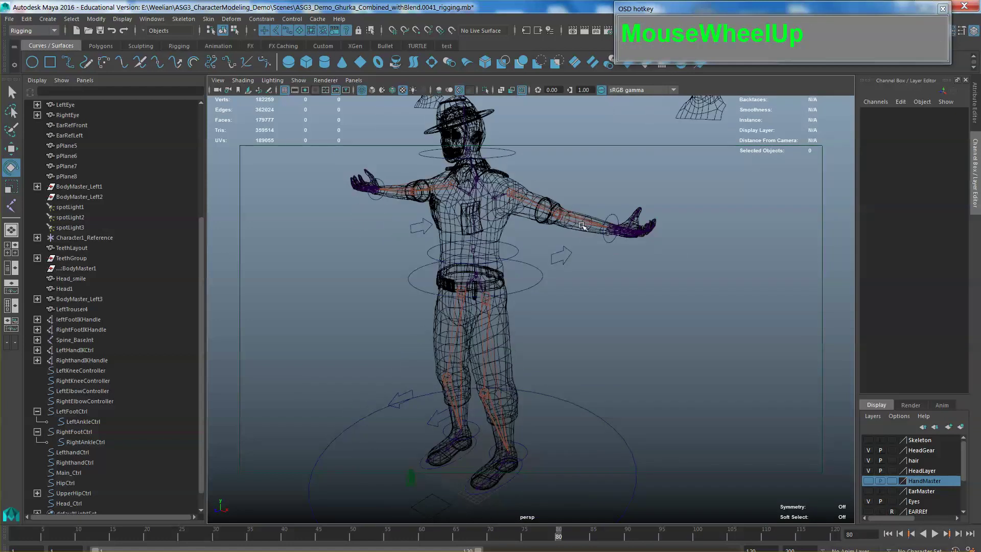
pyautogui.keyDown('alt'); pyautogui.moveTo(583, 242); pyautogui.dragTo(565, 254); pyautogui.keyUp('alt')
pyautogui.keyDown('alt'); pyautogui.moveTo(564, 255); pyautogui.dragTo(581, 258, button='middle'); pyautogui.keyUp('alt')
pyautogui.scroll(-2, 580, 259)
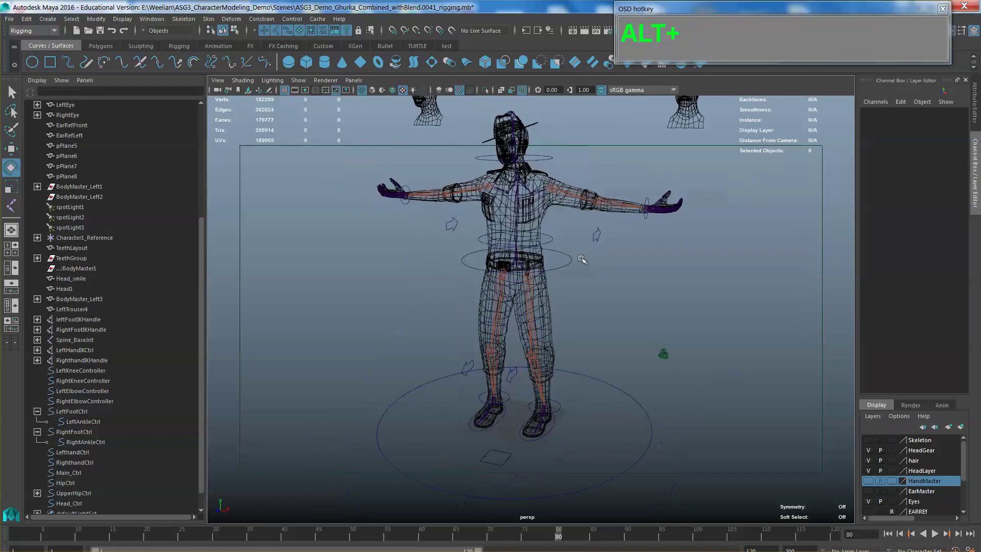
pyautogui.keyDown('alt'); pyautogui.moveTo(581, 259); pyautogui.dragTo(582, 263); pyautogui.keyUp('alt')
pyautogui.keyDown('alt'); pyautogui.moveTo(581, 264); pyautogui.dragTo(572, 279, button='middle'); pyautogui.keyUp('alt')
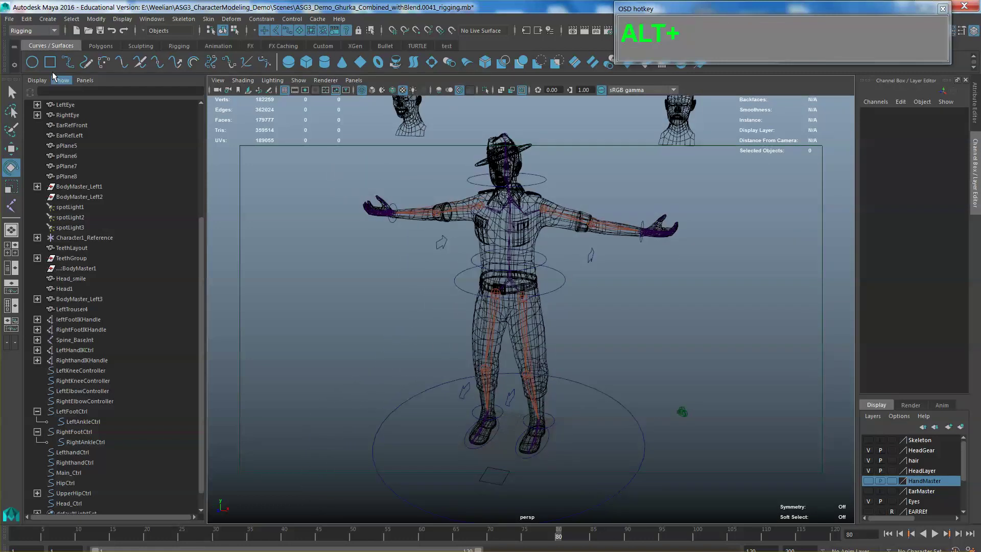
# - Save the scene
pyautogui.click(10, 19)
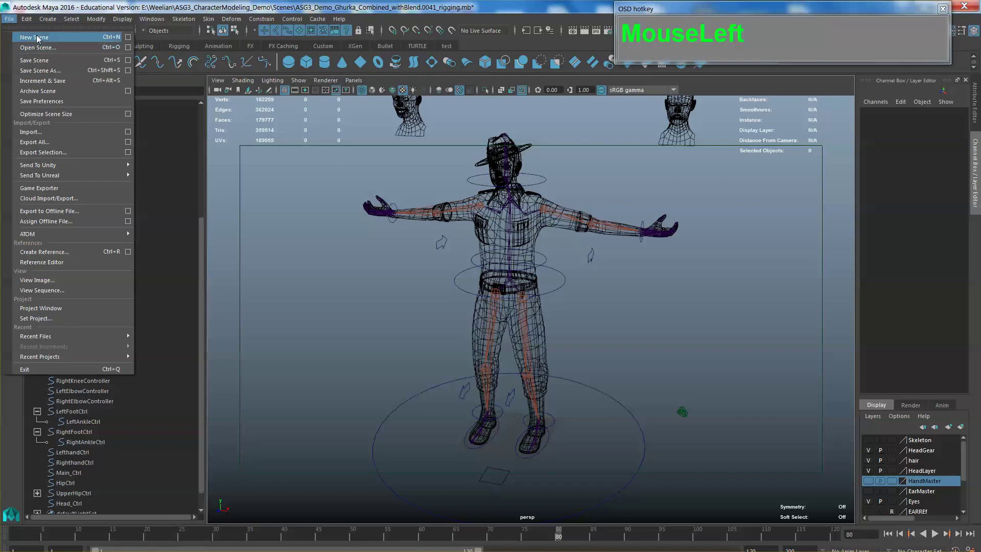
pyautogui.click(35, 60)
# - Parent Head_Ctrl under HipCtrl
pyautogui.keyDown('alt'); pyautogui.moveTo(622, 299); pyautogui.dragTo(604, 290); pyautogui.keyUp('alt')
pyautogui.click(540, 175)
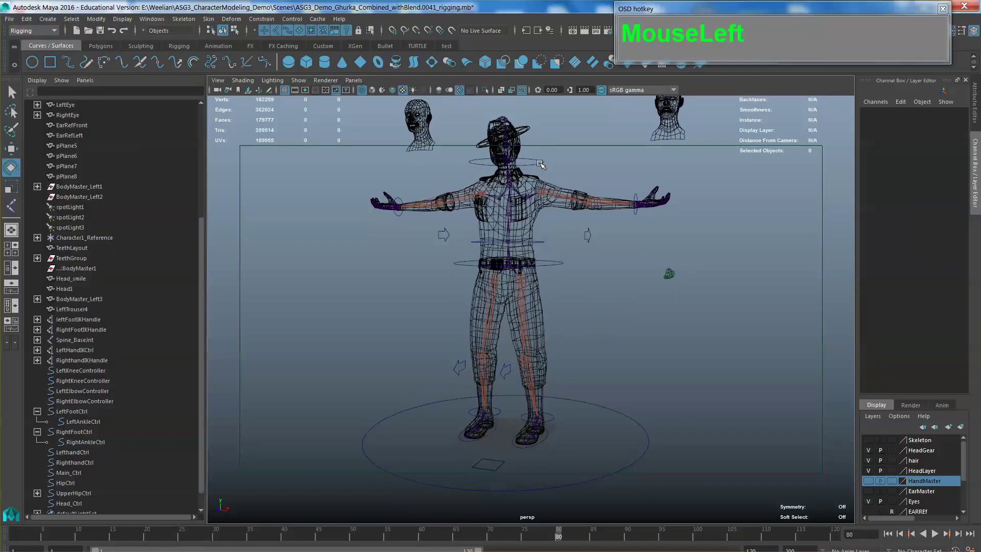
pyautogui.keyDown('alt'); pyautogui.moveTo(608, 244); pyautogui.dragTo(617, 305, button='middle'); pyautogui.keyUp('alt')
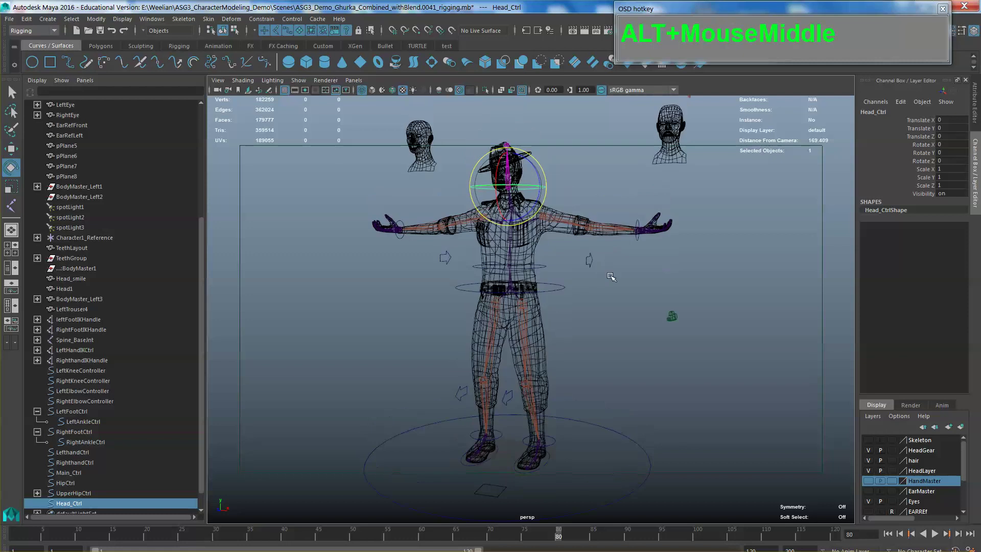
pyautogui.scroll(3, 615, 293)
pyautogui.click(549, 178)
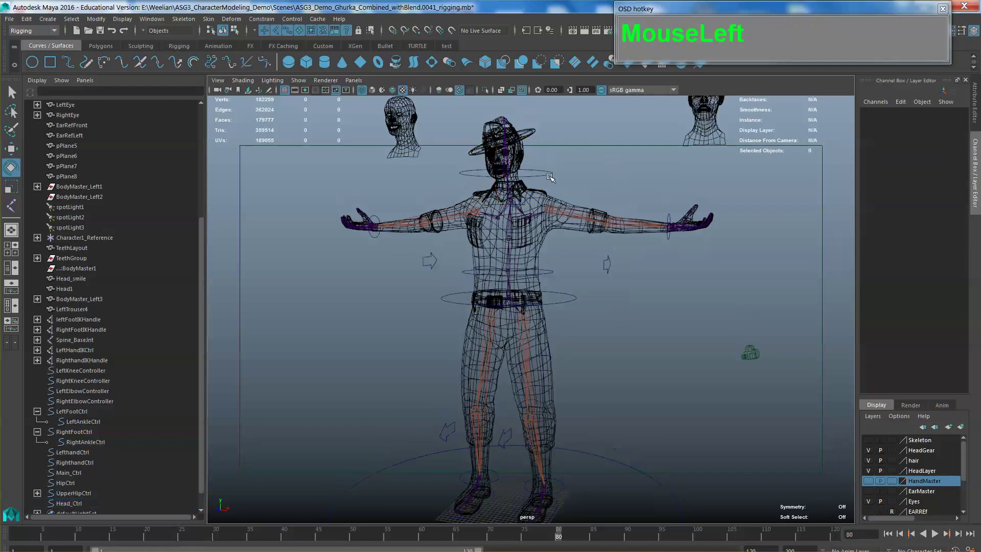
pyautogui.click(555, 175)
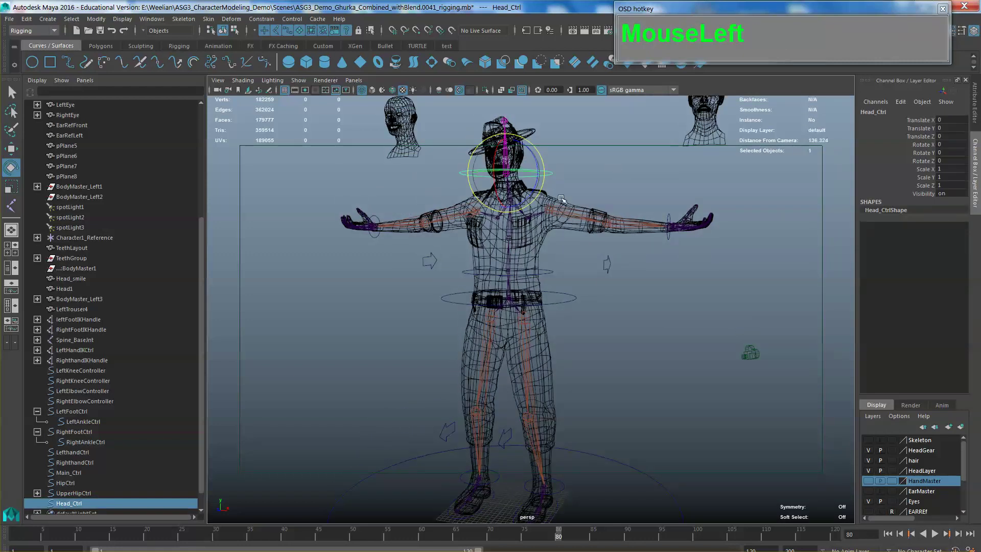
pyautogui.keyDown('shift'); pyautogui.click(588, 301); pyautogui.keyUp('shift')
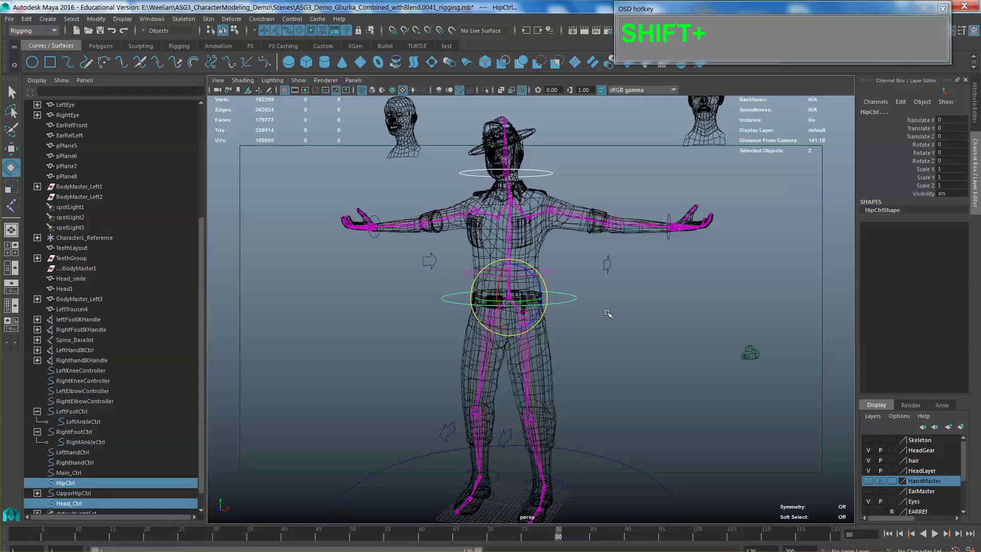
pyautogui.hotkey('shift', 'p')
pyautogui.keyDown('alt'); pyautogui.moveTo(599, 308); pyautogui.dragTo(662, 274); pyautogui.keyUp('alt')
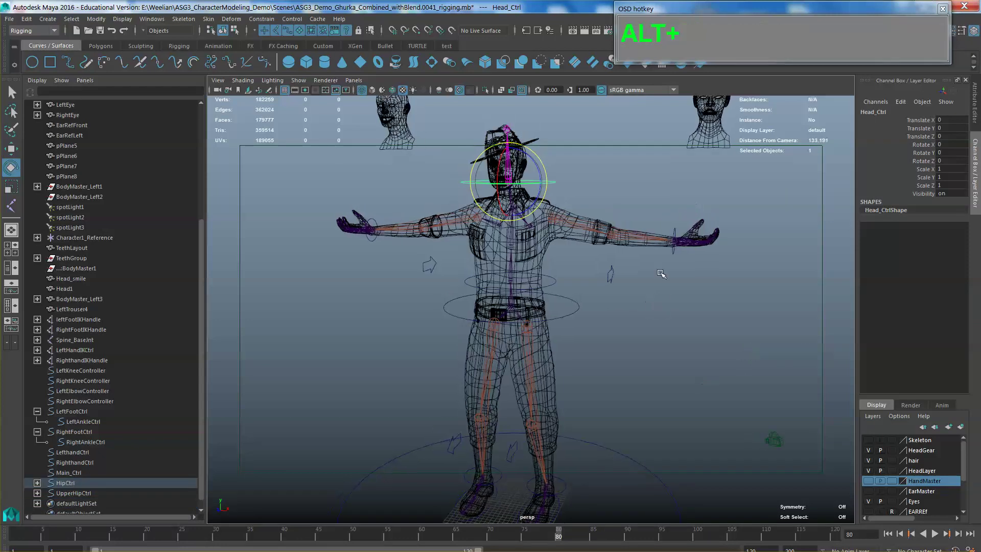
pyautogui.click(672, 252)
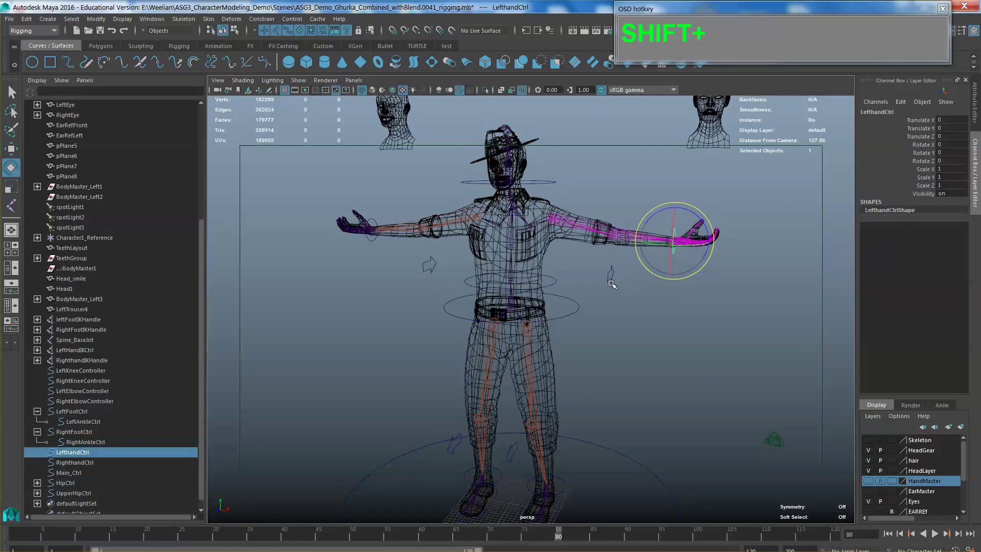
pyautogui.keyDown('shift'); pyautogui.click(612, 278); pyautogui.keyUp('shift')
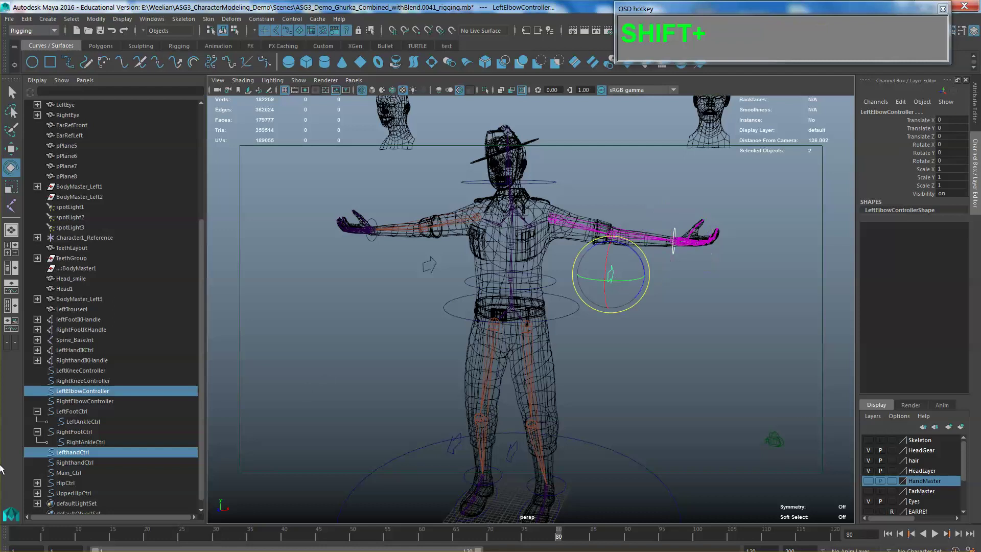
# - Parent the left and right knee, elbow and foot controls, RighthandCtrl, HipCtrl and UpperHipCtrl under Main_Ctrl, and expand its hierarchy
pyautogui.click(81, 370)
pyautogui.keyDown('ctrl'); pyautogui.click(83, 381); pyautogui.keyUp('ctrl')
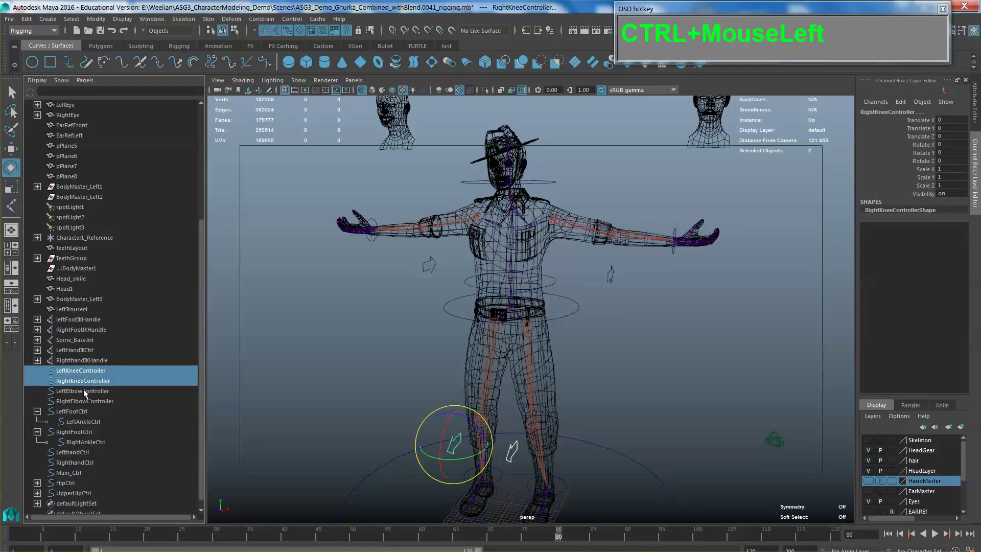
pyautogui.keyDown('ctrl'); pyautogui.click(84, 391); pyautogui.keyUp('ctrl')
pyautogui.keyDown('ctrl'); pyautogui.click(85, 402); pyautogui.keyUp('ctrl')
pyautogui.keyDown('ctrl'); pyautogui.click(81, 413); pyautogui.keyUp('ctrl')
pyautogui.keyDown('ctrl'); pyautogui.click(76, 431); pyautogui.keyUp('ctrl')
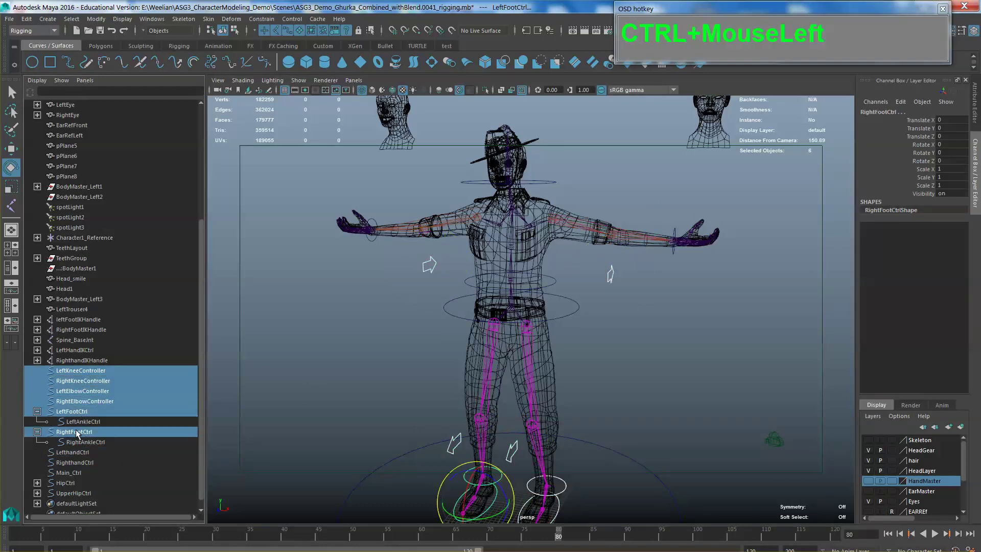
pyautogui.keyDown('ctrl'); pyautogui.click(78, 463); pyautogui.keyUp('ctrl')
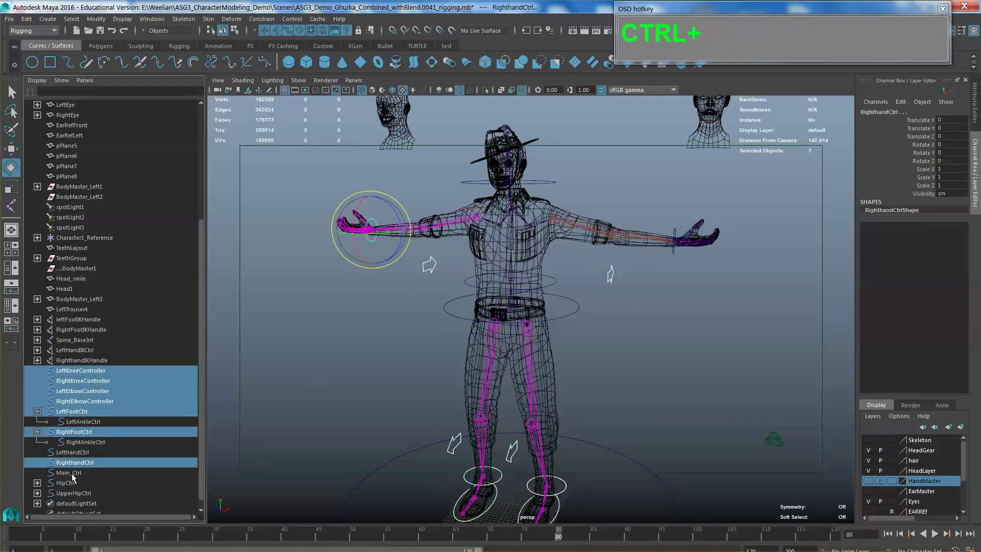
pyautogui.keyDown('ctrl'); pyautogui.click(68, 483); pyautogui.keyUp('ctrl')
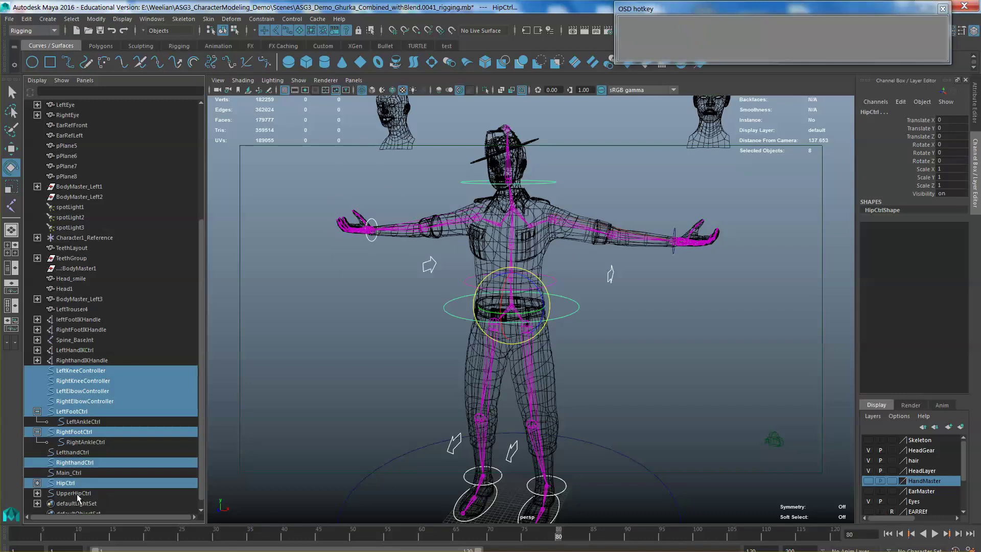
pyautogui.keyDown('ctrl'); pyautogui.click(76, 494); pyautogui.keyUp('ctrl')
pyautogui.scroll(-1, 137, 478)
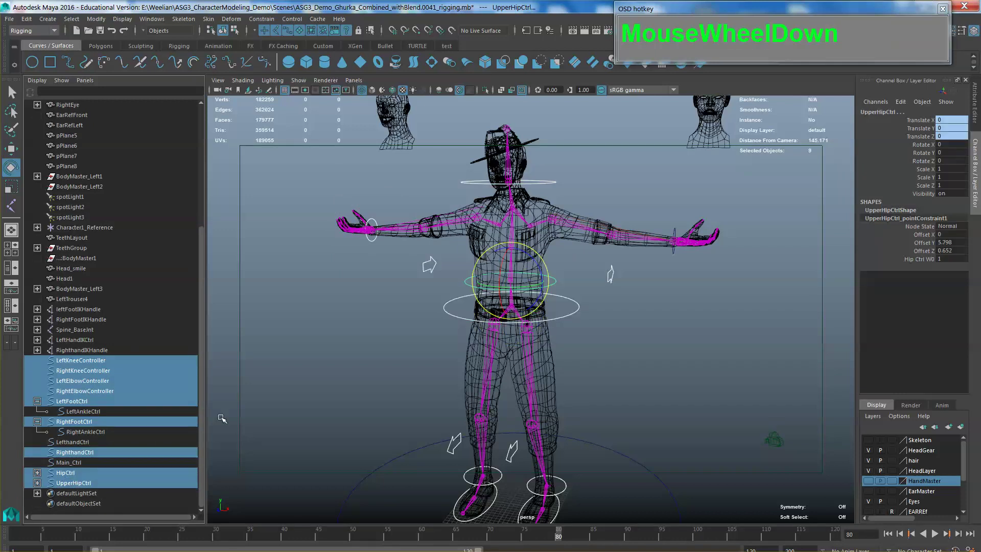
pyautogui.scroll(-3, 411, 378)
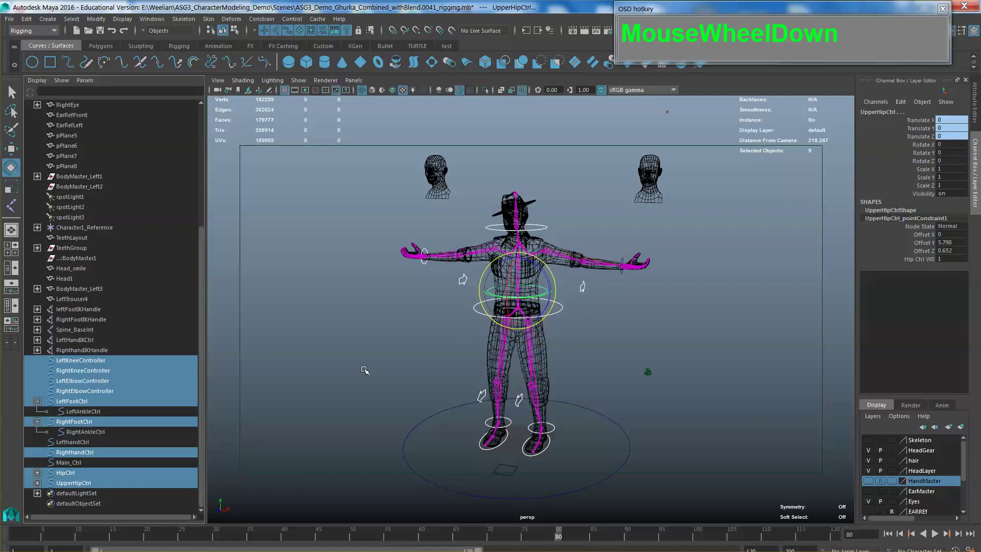
pyautogui.keyDown('shift'); pyautogui.click(630, 443); pyautogui.keyUp('shift')
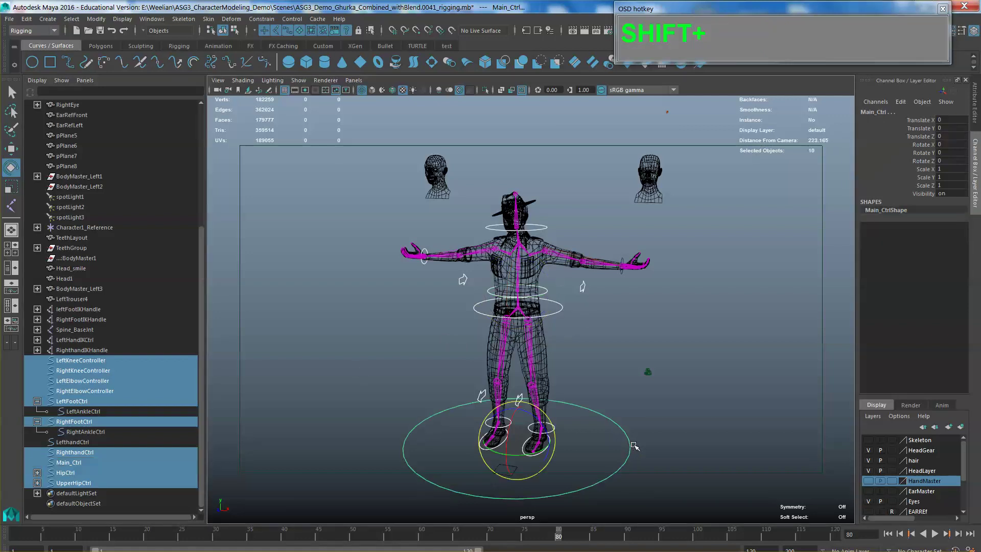
pyautogui.press('p')
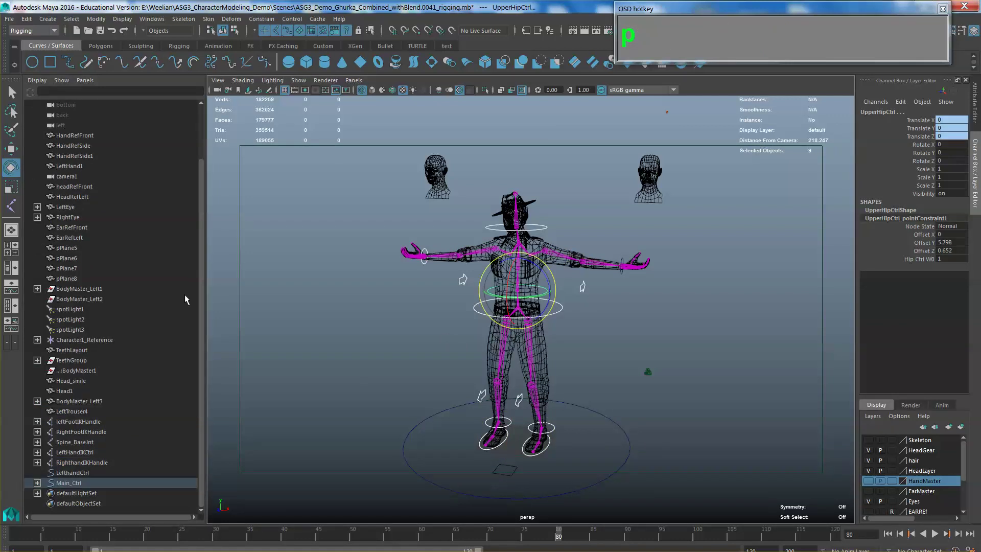
pyautogui.click(38, 483)
pyautogui.scroll(-3, 72, 461)
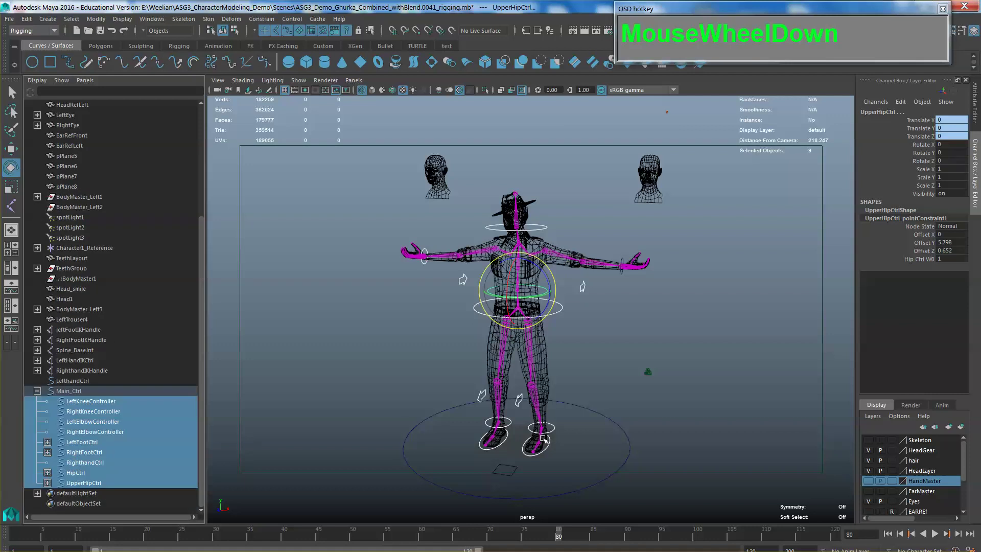
# - Move Main_Ctrl to test how the parented controls follow, and undo the move
pyautogui.click(578, 429)
pyautogui.click(629, 452)
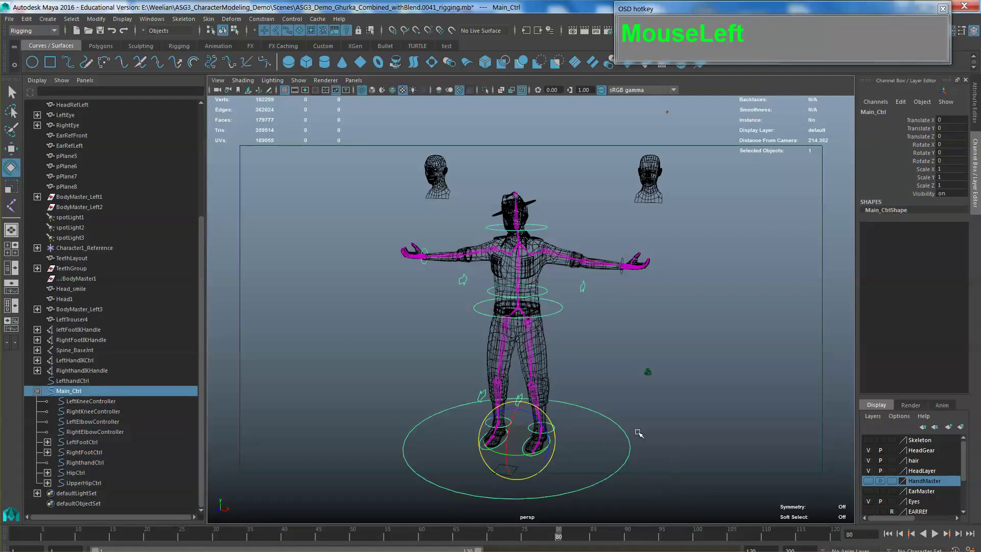
pyautogui.press('w')
pyautogui.moveTo(517, 442)
pyautogui.mouseDown()
pyautogui.moveTo(546, 434)
pyautogui.moveTo(501, 452)
pyautogui.moveTo(518, 442)
pyautogui.mouseUp()
pyautogui.press('z')
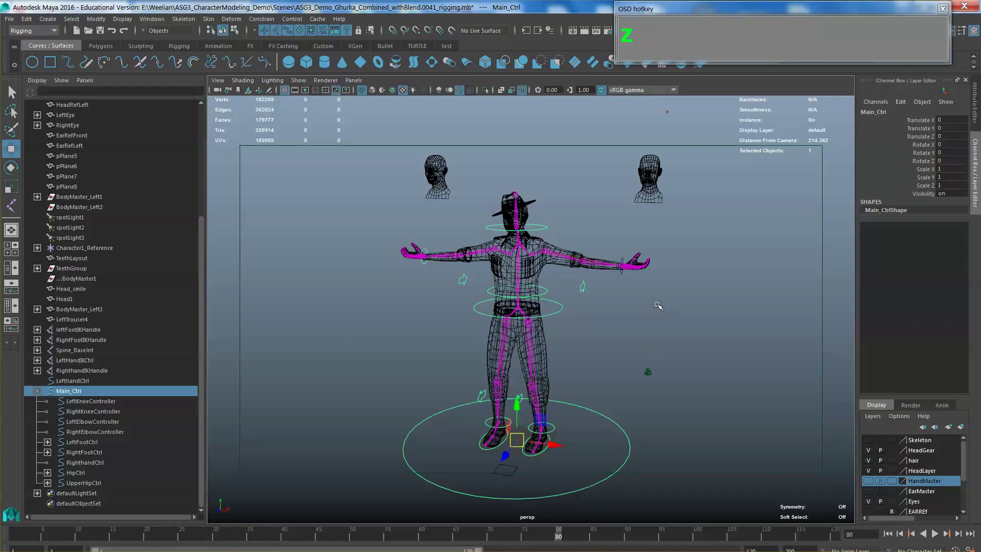
# - Parent LefthandCtrl under Main_Ctrl as well
pyautogui.click(620, 276)
pyautogui.keyDown('shift'); pyautogui.click(633, 438); pyautogui.keyUp('shift')
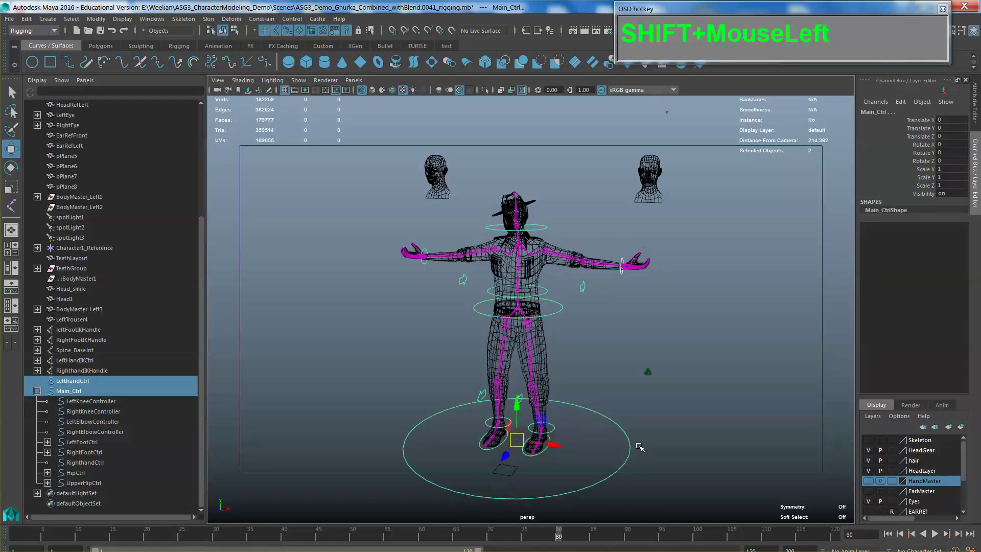
pyautogui.press('p')
# - Move and scale Main_Ctrl to test how the complete rig responds, and undo the changes
pyautogui.click(628, 459)
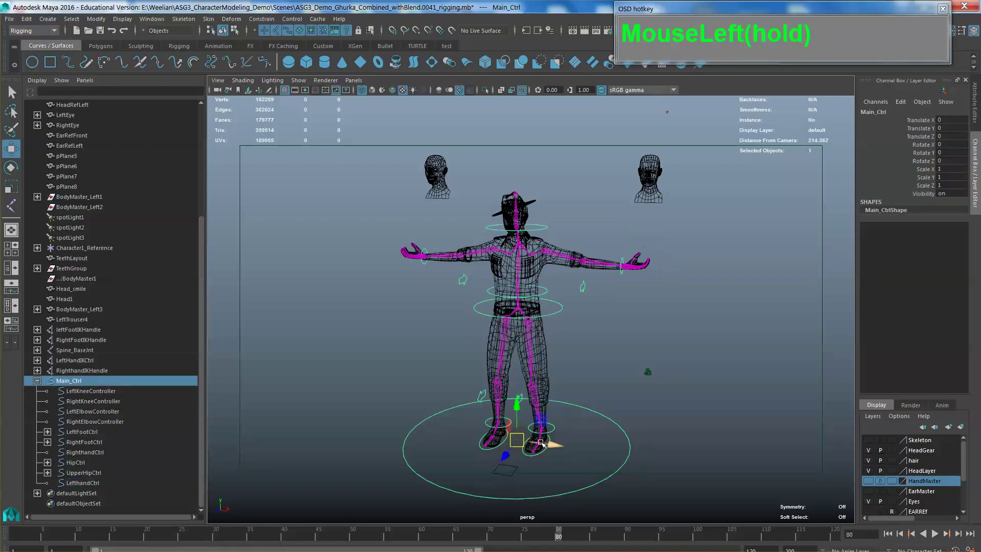
pyautogui.moveTo(541, 443); pyautogui.dragTo(572, 434)
pyautogui.press('z')
pyautogui.press('z')
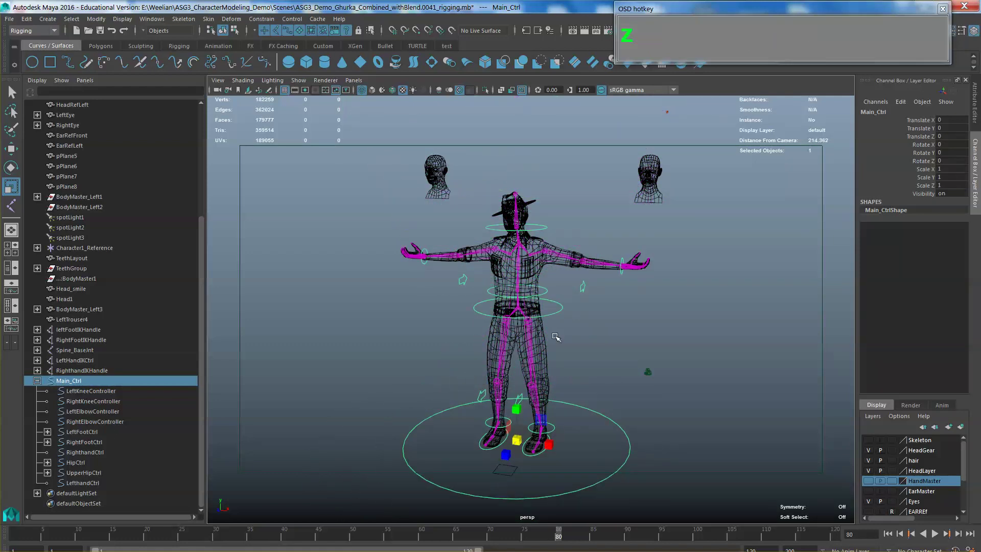
# - Parent the Spine_BaseInt root joint under Main_Ctrl, and select Main_Ctrl
pyautogui.click(520, 307)
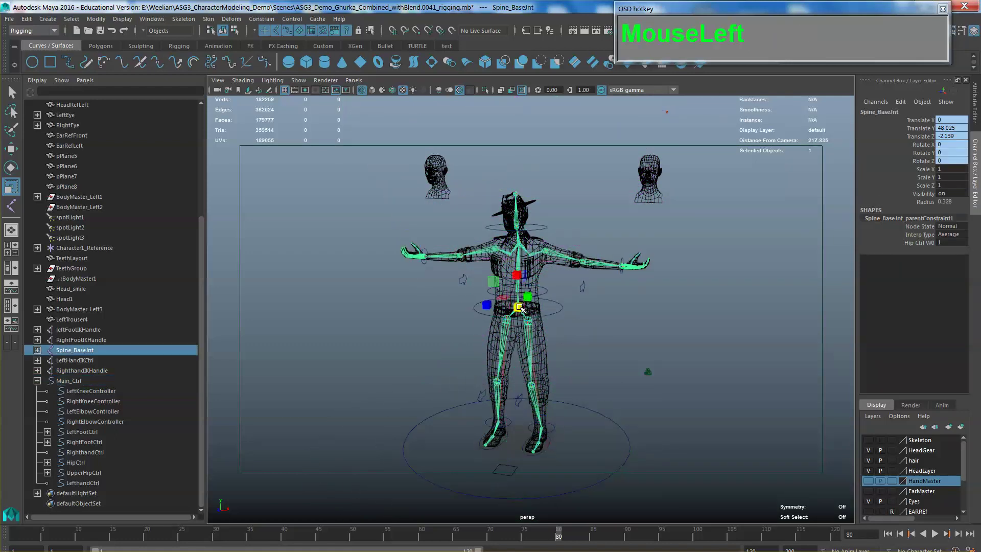
pyautogui.keyDown('shift'); pyautogui.click(641, 459); pyautogui.keyUp('shift')
pyautogui.hotkey('shift', 'p')
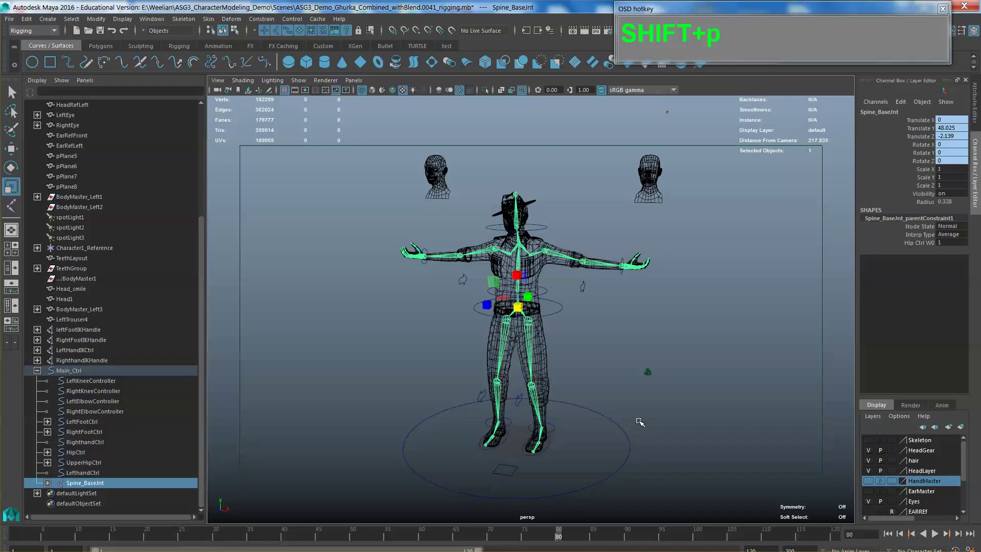
pyautogui.click(624, 466)
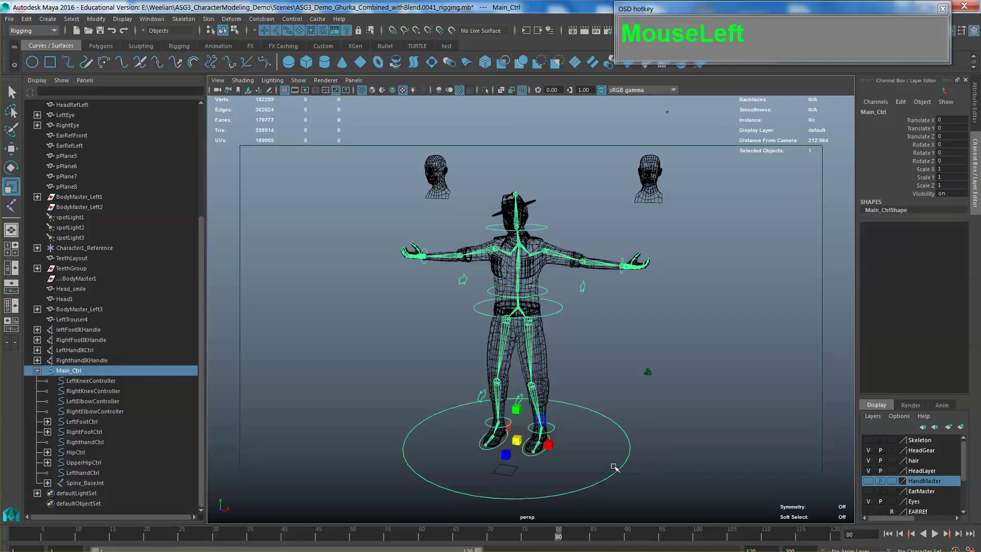
# - Scale Main_Ctrl to test whether the joints and controls follow with the root joint parented, undo the scaling, and clear the selection
pyautogui.moveTo(523, 438); pyautogui.dragTo(278, 456)
pyautogui.moveTo(437, 446); pyautogui.dragTo(577, 427)
pyautogui.press('z')
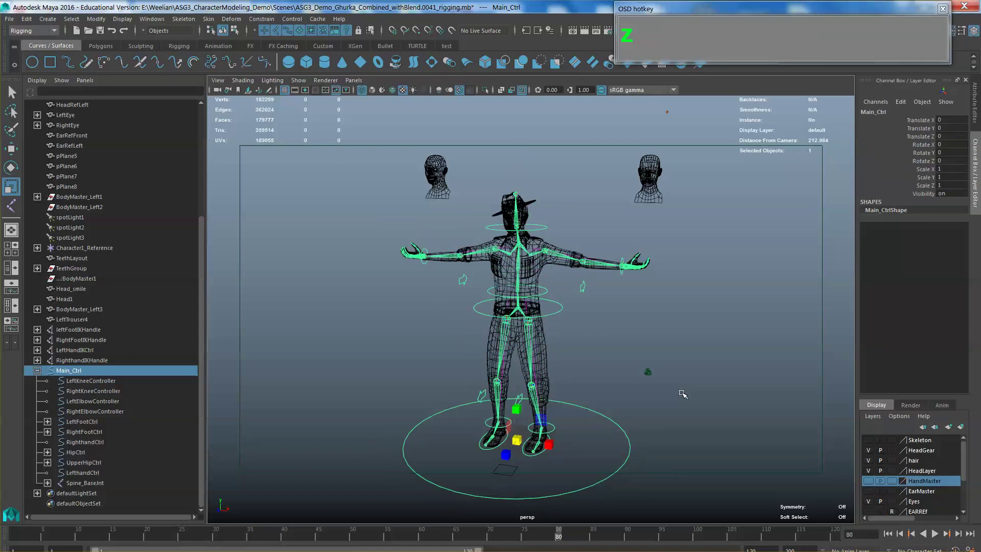
pyautogui.click(690, 405)
pyautogui.click(626, 454)
pyautogui.click(725, 441)
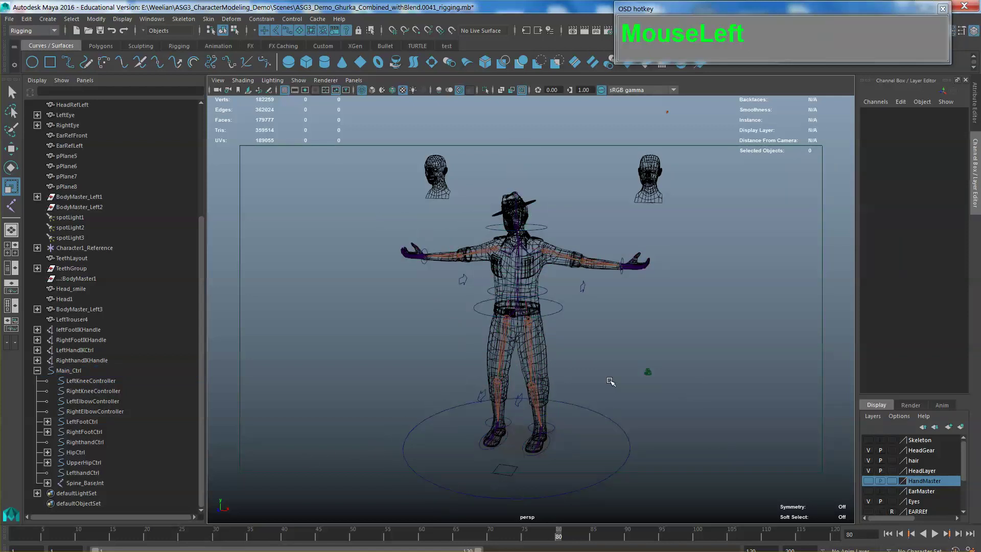
# - Save the rigging scene as a new incremental version
pyautogui.scroll(2, 647, 347)
pyautogui.keyDown('alt'); pyautogui.moveTo(607, 351); pyautogui.dragTo(584, 349); pyautogui.keyUp('alt')
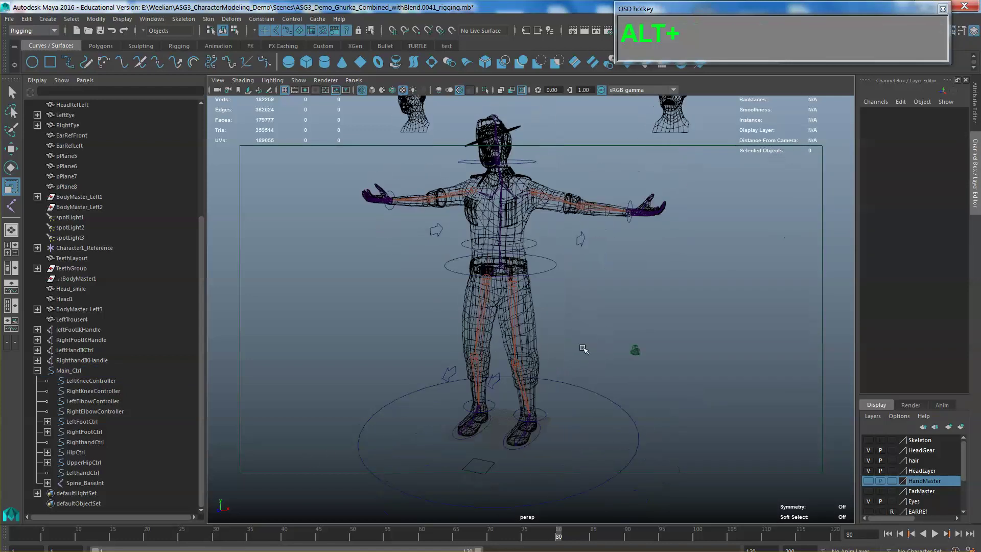
pyautogui.keyDown('alt'); pyautogui.scroll(-2, 598, 313); pyautogui.keyUp('alt')
pyautogui.click(9, 18)
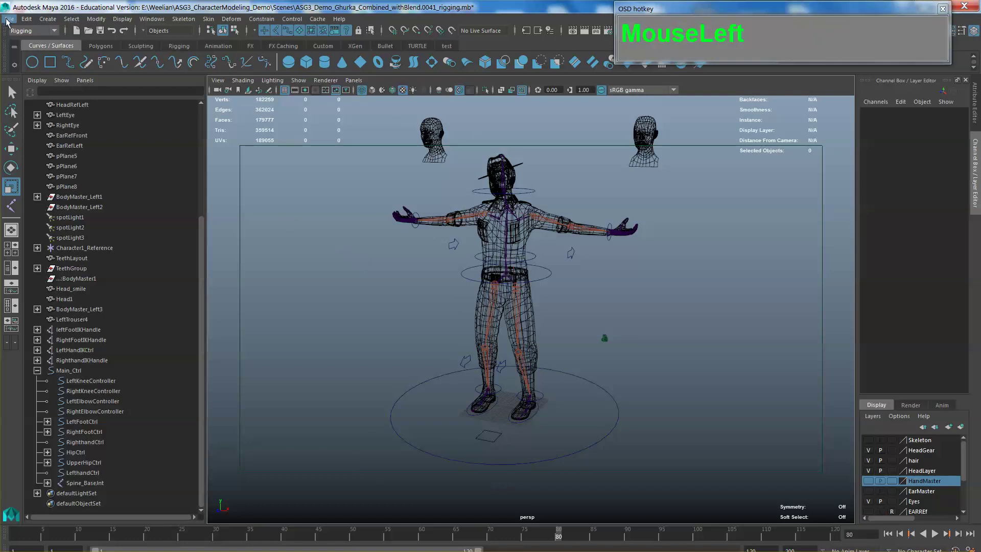
pyautogui.click(48, 82)
# - Examine the body, head, hair and hat meshes close up to check which objects are separate or grouped together
pyautogui.click(522, 256)
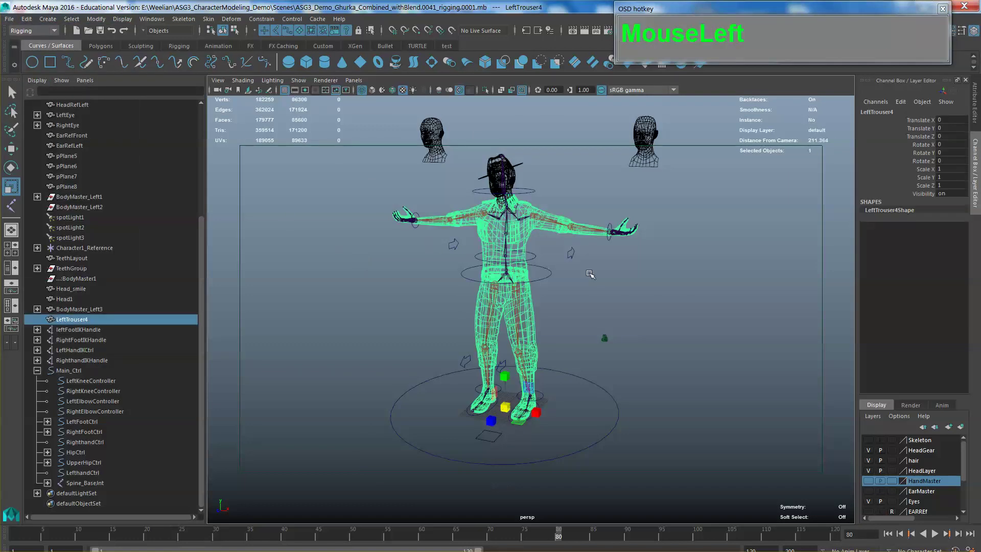
pyautogui.moveTo(594, 283)
pyautogui.keyDown('alt'); pyautogui.mouseDown()
pyautogui.moveTo(611, 278)
pyautogui.moveTo(585, 285)
pyautogui.mouseUp(); pyautogui.keyUp('alt')
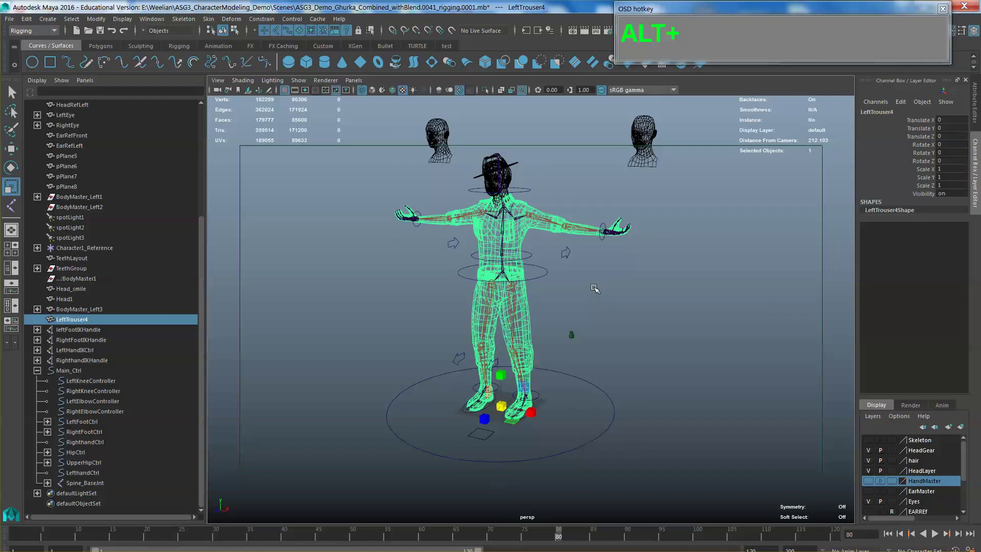
pyautogui.scroll(2, 586, 287)
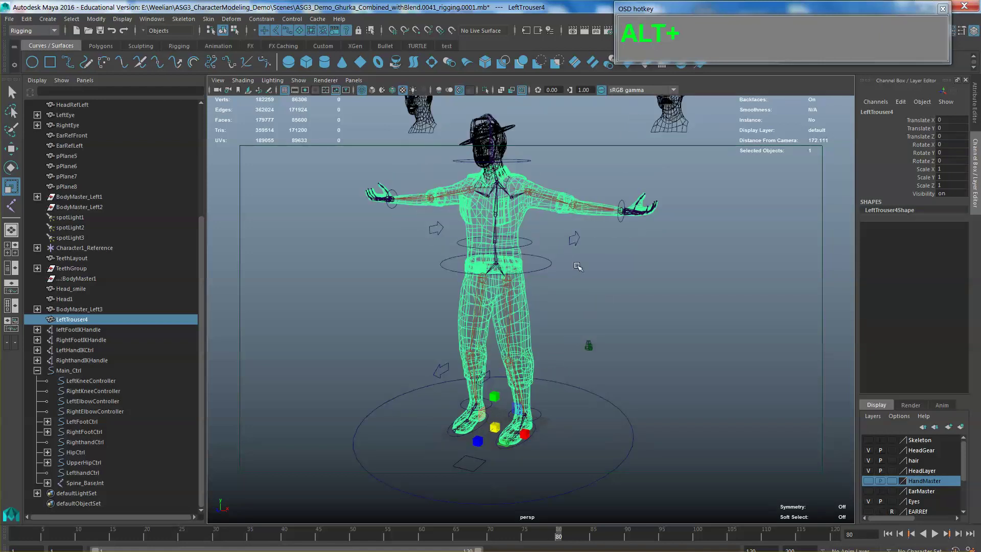
pyautogui.keyDown('alt'); pyautogui.moveTo(592, 286); pyautogui.dragTo(624, 291, button='middle'); pyautogui.keyUp('alt')
pyautogui.scroll(2, 591, 208)
pyautogui.keyDown('alt'); pyautogui.moveTo(591, 208); pyautogui.dragTo(630, 263, button='middle'); pyautogui.keyUp('alt')
pyautogui.click(538, 178)
pyautogui.scroll(3, 608, 213)
pyautogui.scroll(3, 633, 256)
pyautogui.keyDown('alt'); pyautogui.moveTo(639, 215); pyautogui.dragTo(654, 373, button='middle'); pyautogui.keyUp('alt')
pyautogui.click(704, 223)
pyautogui.click(568, 201)
pyautogui.keyDown('alt'); pyautogui.moveTo(568, 200); pyautogui.dragTo(594, 192, button='middle'); pyautogui.keyUp('alt')
pyautogui.keyDown('alt'); pyautogui.moveTo(652, 225); pyautogui.dragTo(629, 220); pyautogui.keyUp('alt')
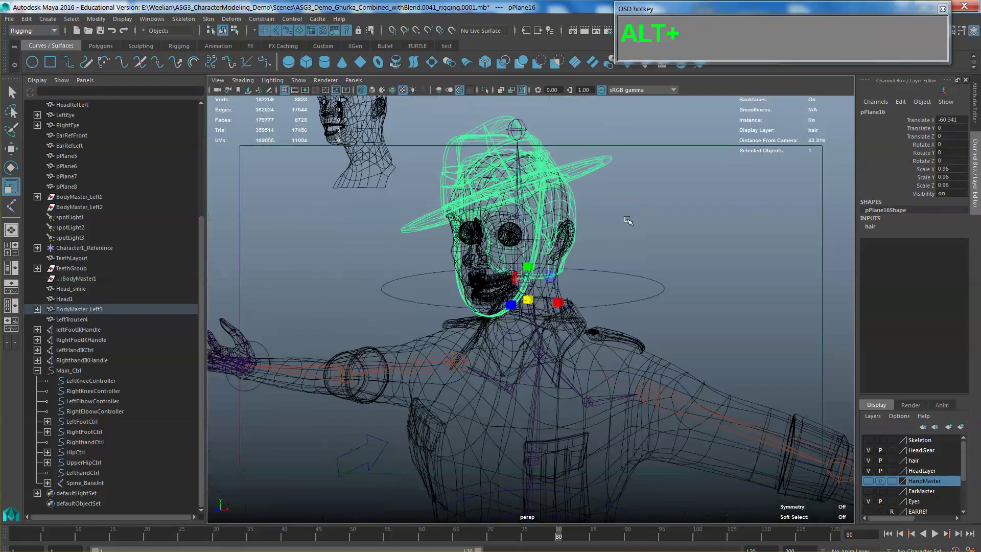
pyautogui.scroll(5, 629, 220)
pyautogui.keyDown('alt'); pyautogui.moveTo(622, 131); pyautogui.dragTo(603, 204, button='middle'); pyautogui.keyUp('alt')
pyautogui.click(603, 204)
pyautogui.click(604, 204)
pyautogui.click(644, 228)
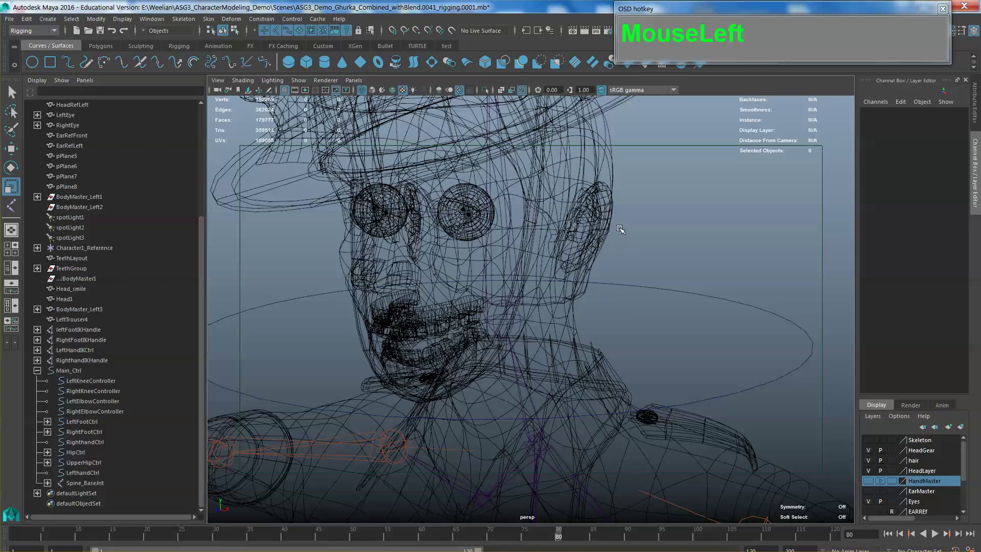
# - Expand the hierarchy of the head mesh BodyMaster_Left3 and unparent GurkhaHat from pPlane16
pyautogui.click(605, 225)
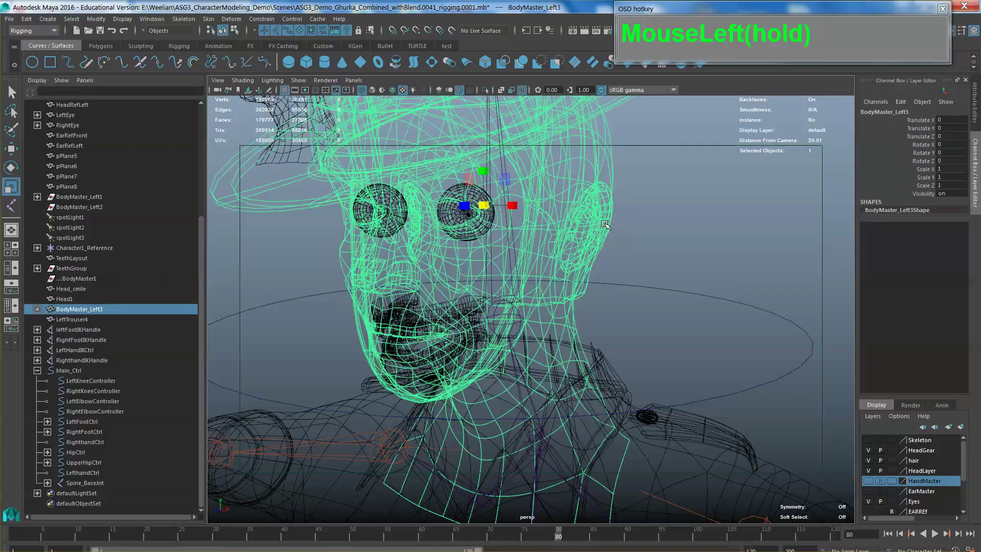
pyautogui.click(38, 309)
pyautogui.click(47, 320)
pyautogui.click(58, 329)
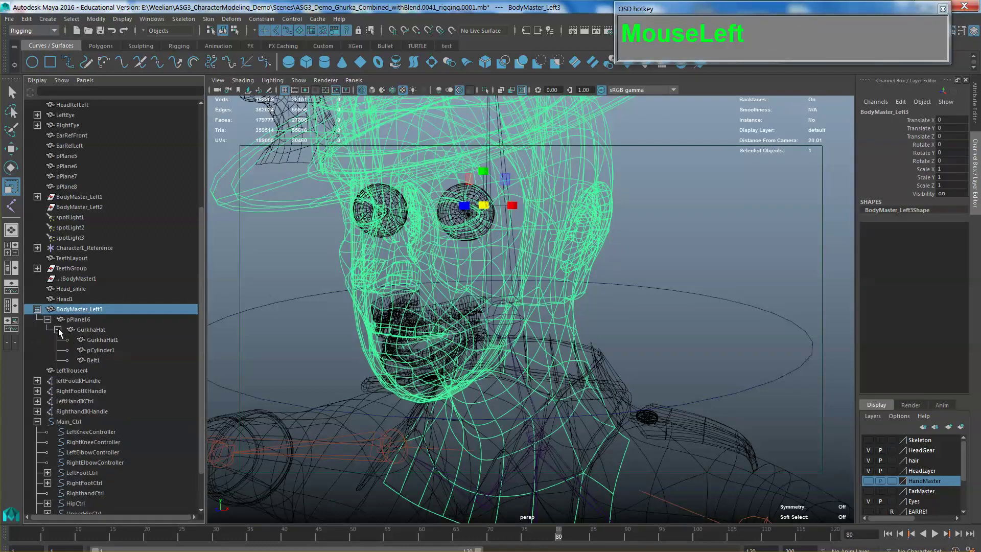
pyautogui.click(89, 330)
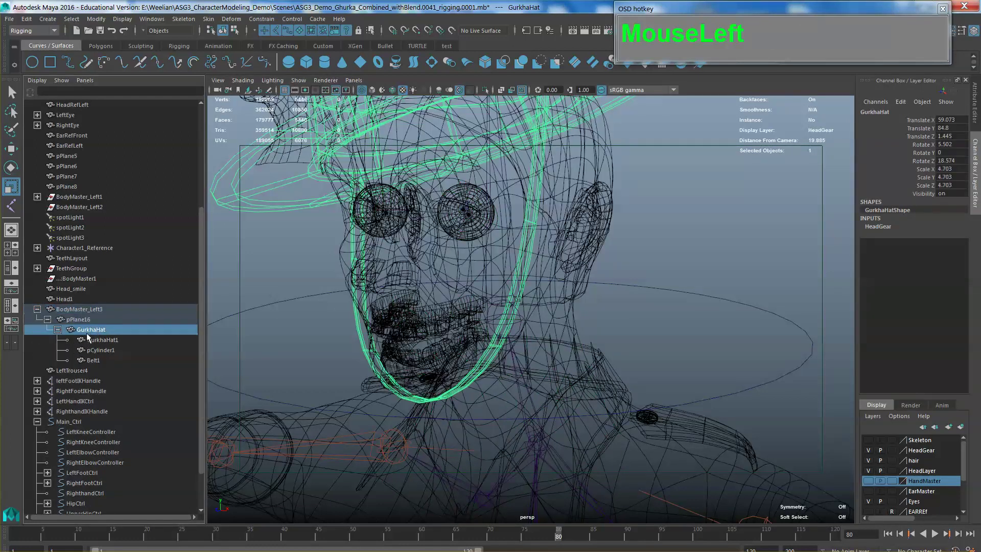
pyautogui.moveTo(89, 331); pyautogui.dragTo(71, 345, button='middle')
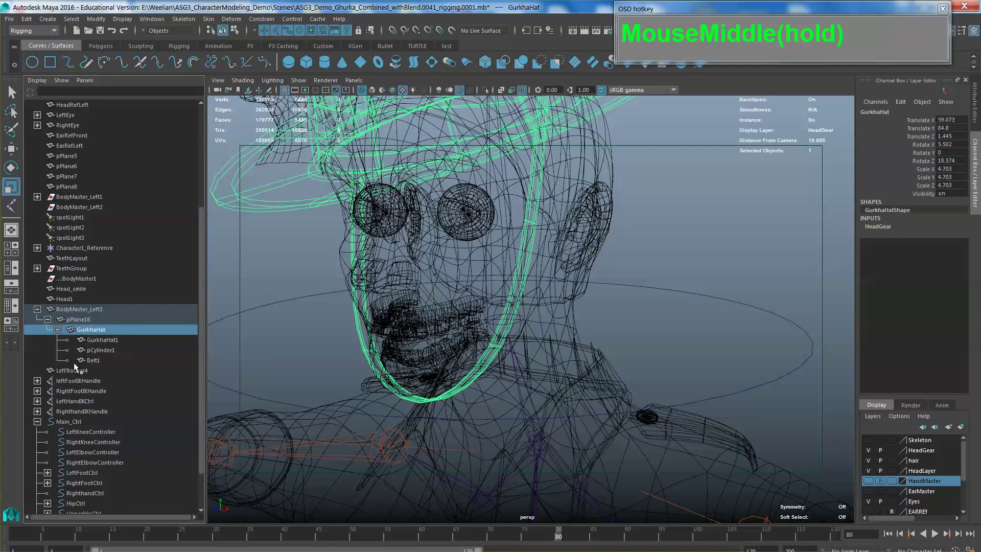
pyautogui.click(90, 332)
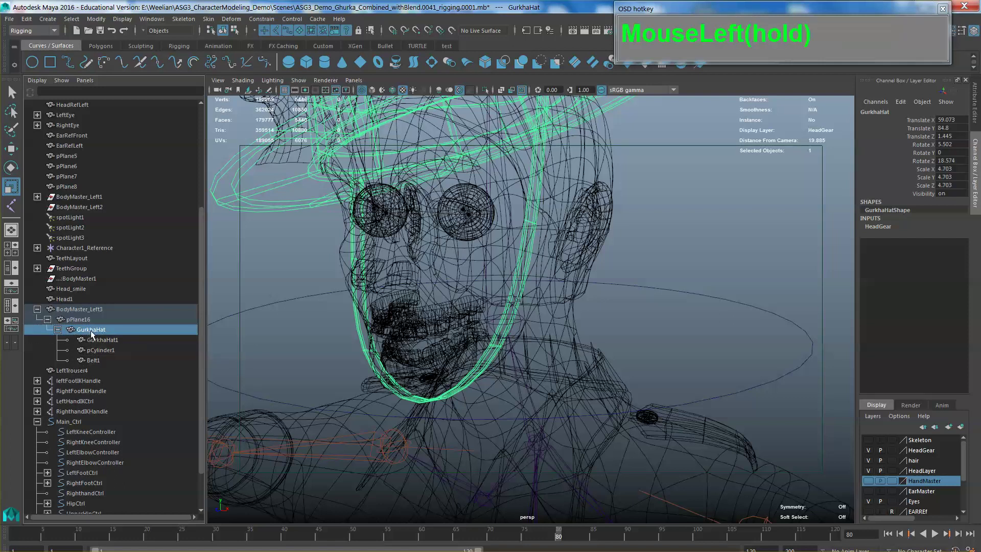
pyautogui.hotkey('shift', 'p')
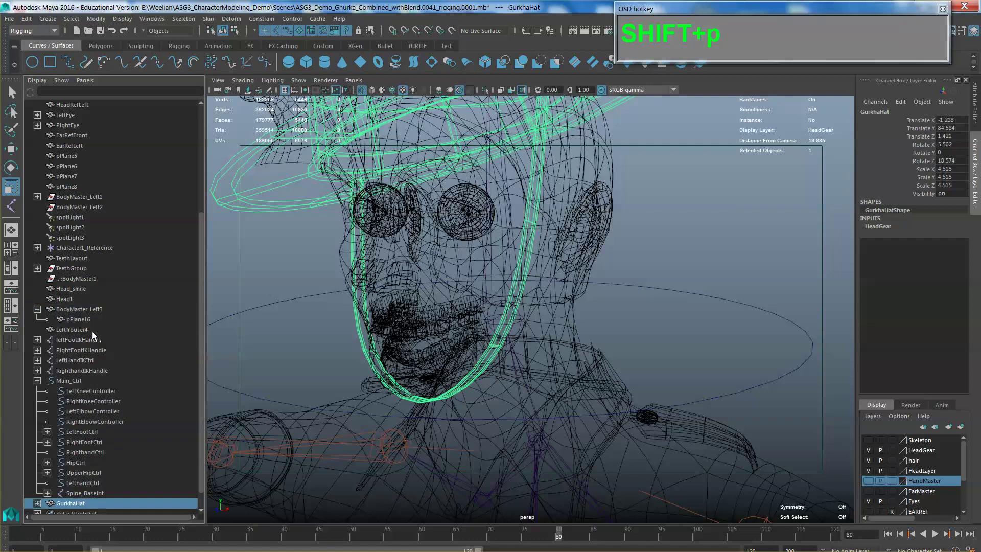
# - Rename the head mesh BodyMaster_Left3 as headMesh
pyautogui.click(75, 309)
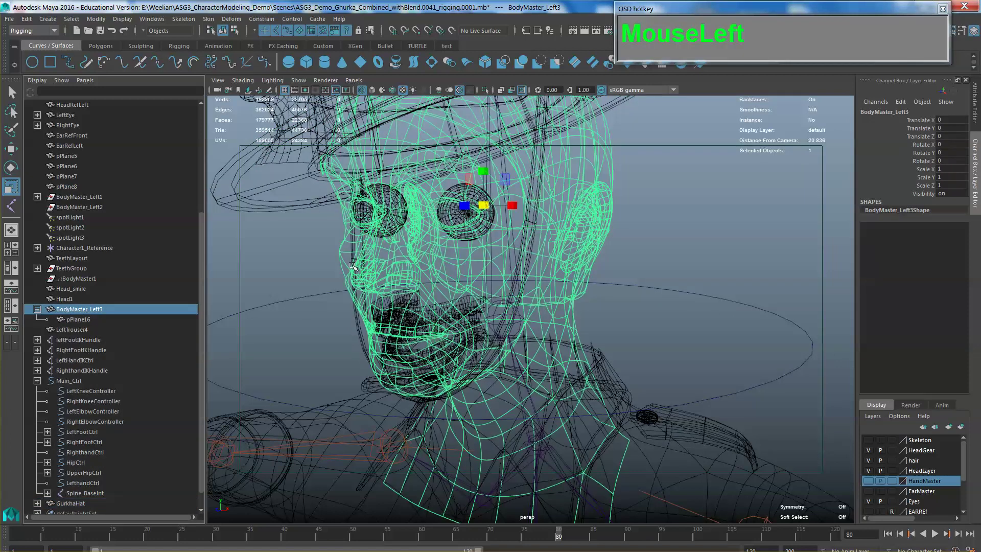
pyautogui.scroll(-3, 302, 279)
pyautogui.scroll(2, 302, 279)
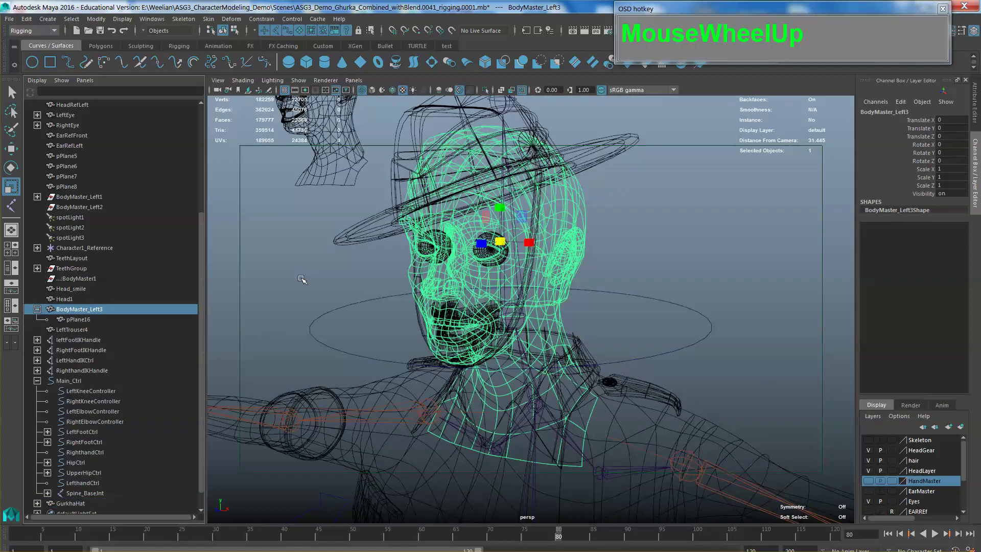
pyautogui.doubleClick(93, 311)
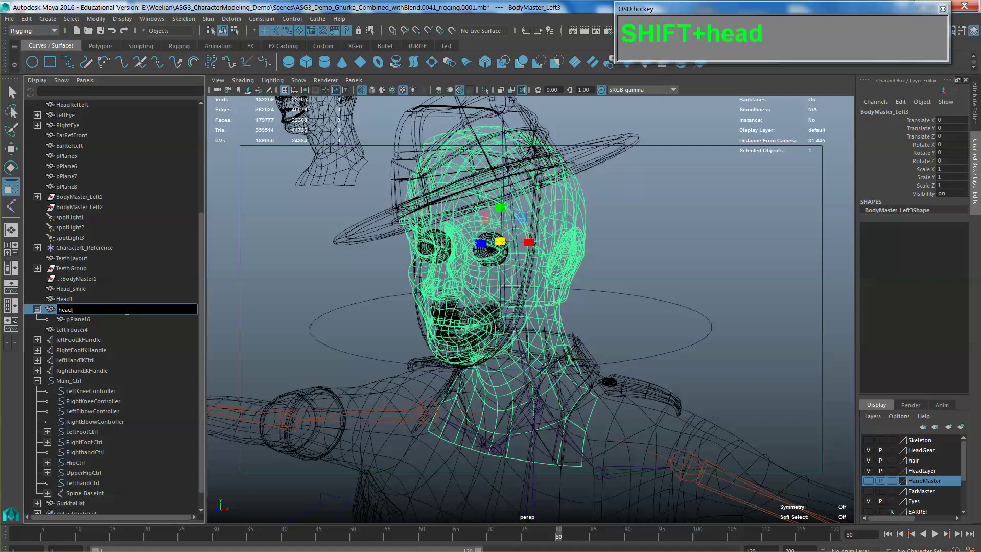
pyautogui.press('Return')
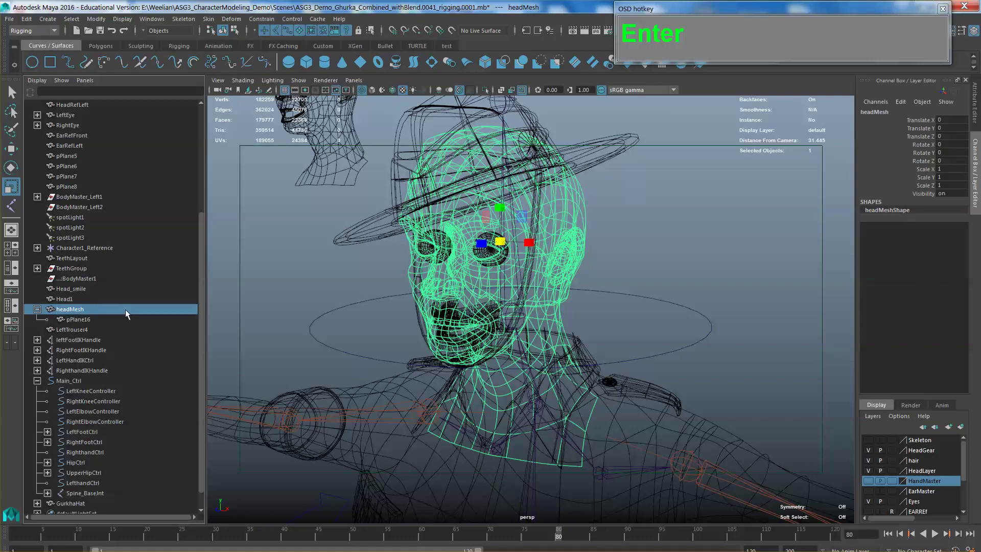
# - Examine headMesh around the hat, face and collar from several distances, selecting it to check its extent
pyautogui.scroll(-4, 613, 268)
pyautogui.click(613, 269)
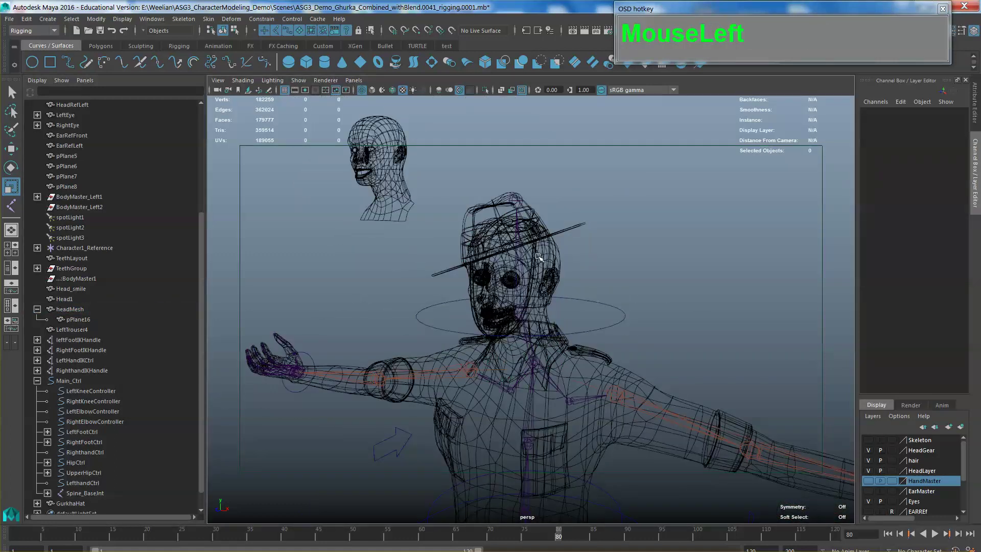
pyautogui.keyDown('alt'); pyautogui.moveTo(613, 270); pyautogui.dragTo(613, 275); pyautogui.keyUp('alt')
pyautogui.keyDown('alt'); pyautogui.scroll(-3, 613, 275); pyautogui.keyUp('alt')
pyautogui.click(611, 225)
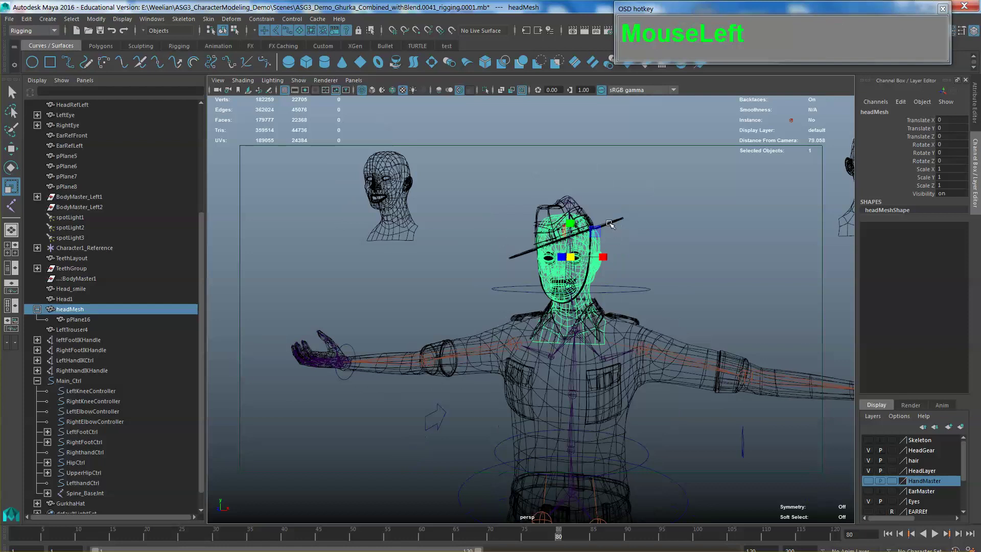
pyautogui.click(645, 253)
pyautogui.click(597, 248)
pyautogui.scroll(6, 616, 298)
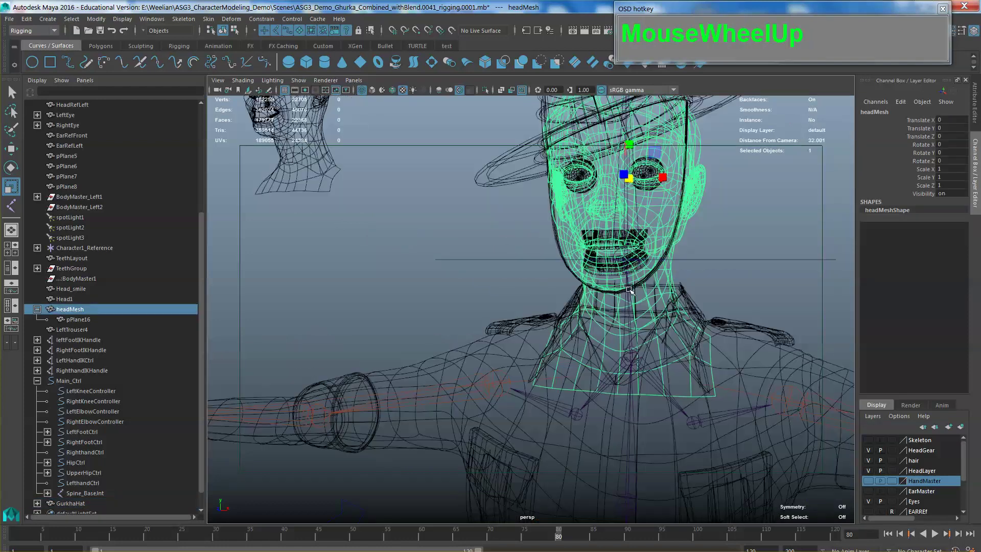
pyautogui.scroll(-6, 652, 289)
pyautogui.click(668, 281)
pyautogui.scroll(4, 669, 280)
pyautogui.keyDown('alt'); pyautogui.moveTo(668, 280); pyautogui.dragTo(603, 275, button='middle'); pyautogui.keyUp('alt')
# - Switch the perspective view to a shaded display with textures
pyautogui.scroll(-4, 663, 277)
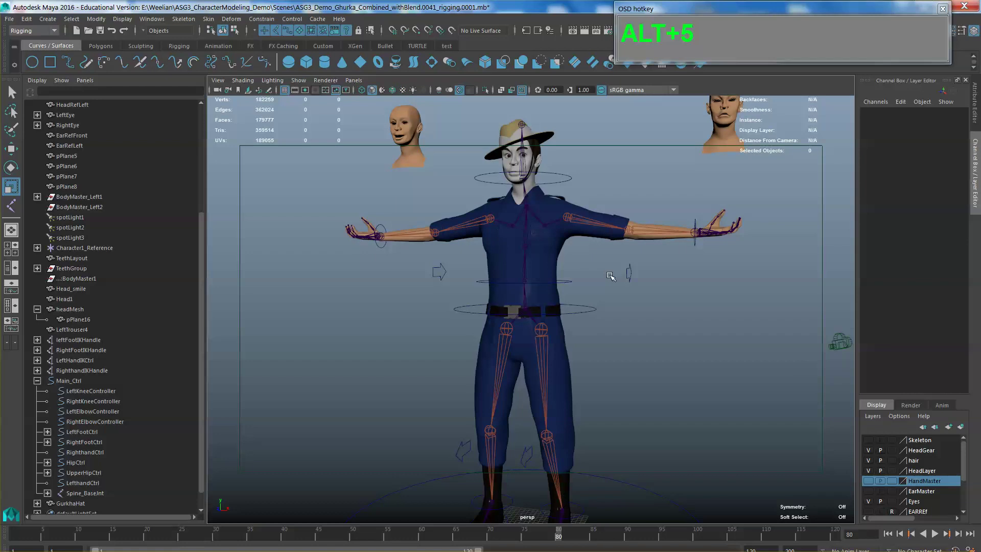
pyautogui.keyDown('alt'); pyautogui.moveTo(608, 280); pyautogui.dragTo(616, 276); pyautogui.keyUp('alt')
pyautogui.scroll(2, 618, 274)
pyautogui.keyDown('alt'); pyautogui.moveTo(619, 274); pyautogui.dragTo(612, 276, button='middle'); pyautogui.keyUp('alt')
pyautogui.hotkey('alt', '6')
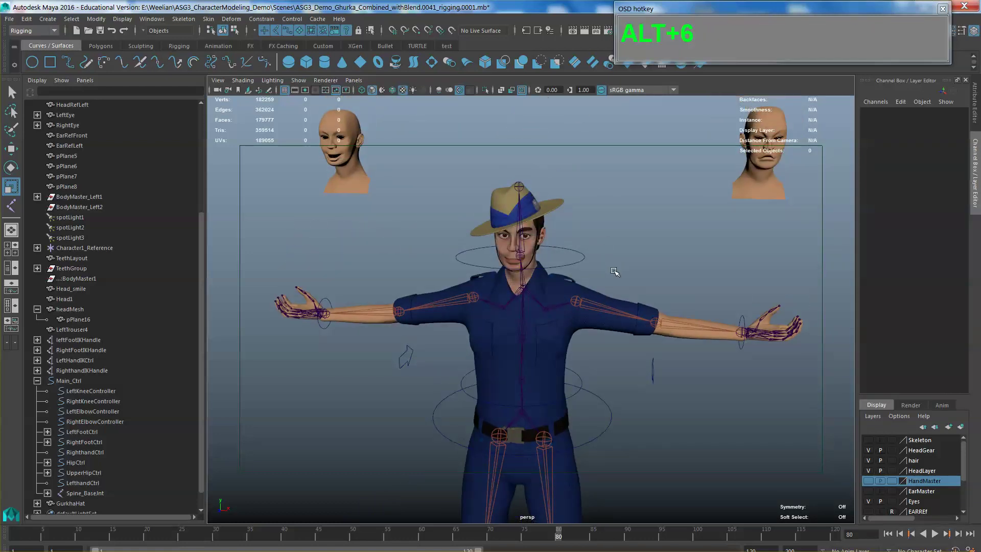
# - Select the Spine_BaseInt root joint and add the LeftTrouser4 body mesh to the selection
pyautogui.keyDown('alt'); pyautogui.moveTo(615, 272); pyautogui.dragTo(577, 302); pyautogui.keyUp('alt')
pyautogui.click(611, 298)
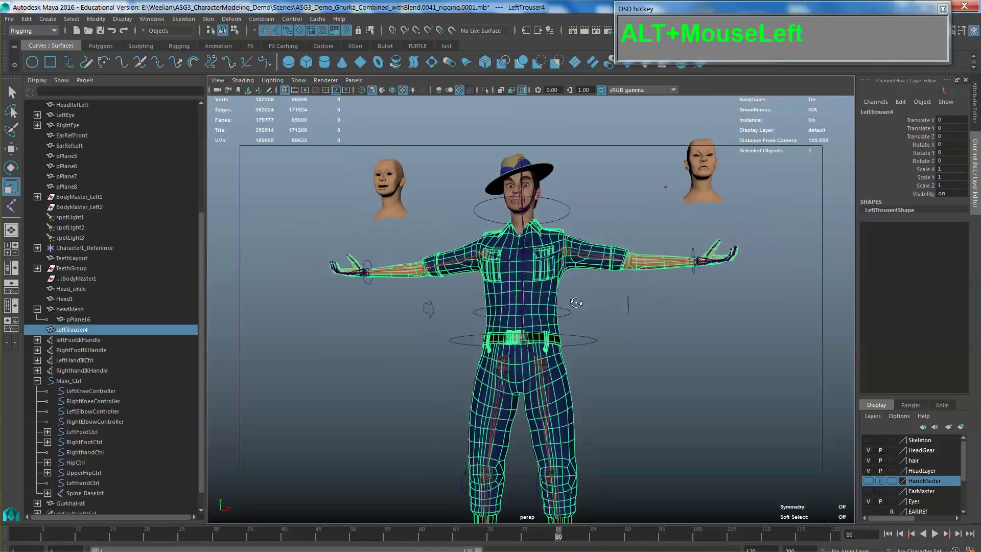
pyautogui.scroll(3, 577, 322)
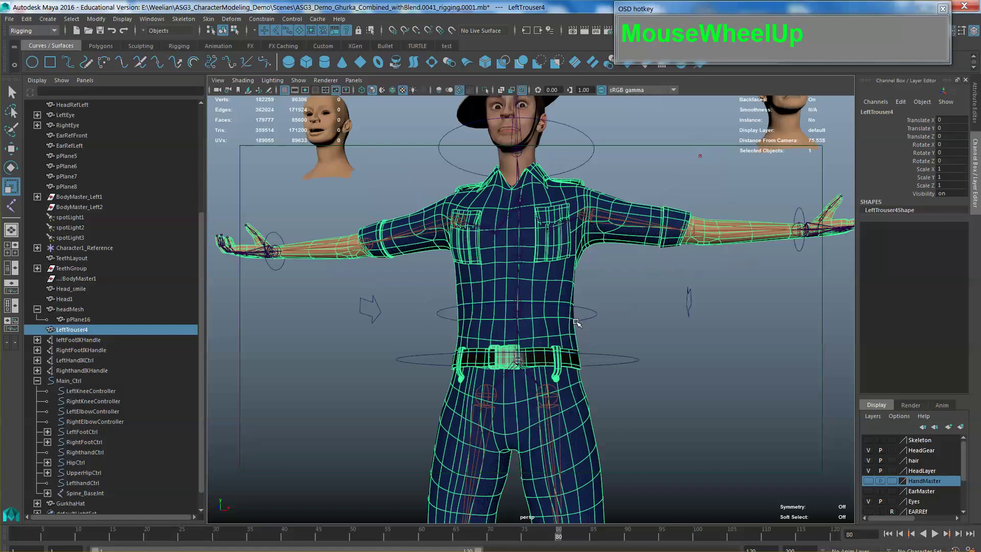
pyautogui.click(520, 317)
pyautogui.click(520, 329)
pyautogui.keyDown('alt'); pyautogui.scroll(-5, 531, 334); pyautogui.keyUp('alt')
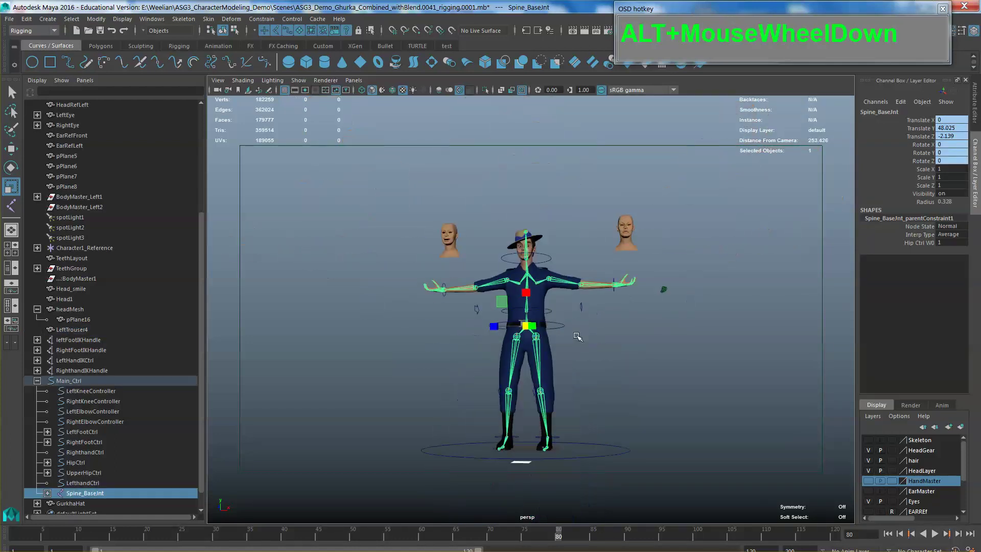
pyautogui.keyDown('alt'); pyautogui.scroll(2, 575, 332); pyautogui.keyUp('alt')
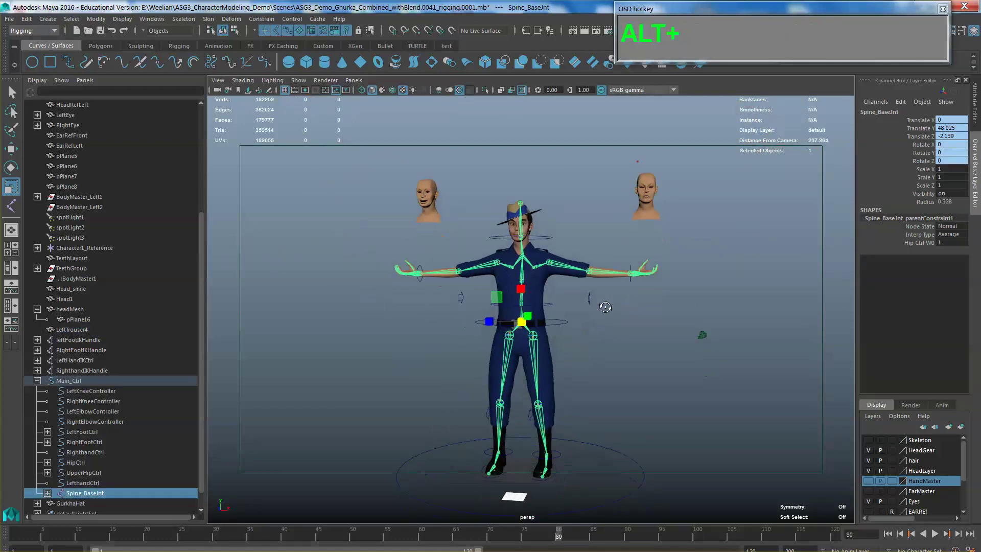
pyautogui.scroll(2, 601, 313)
pyautogui.keyDown('alt'); pyautogui.moveTo(599, 334); pyautogui.dragTo(600, 327, button='middle'); pyautogui.keyUp('alt')
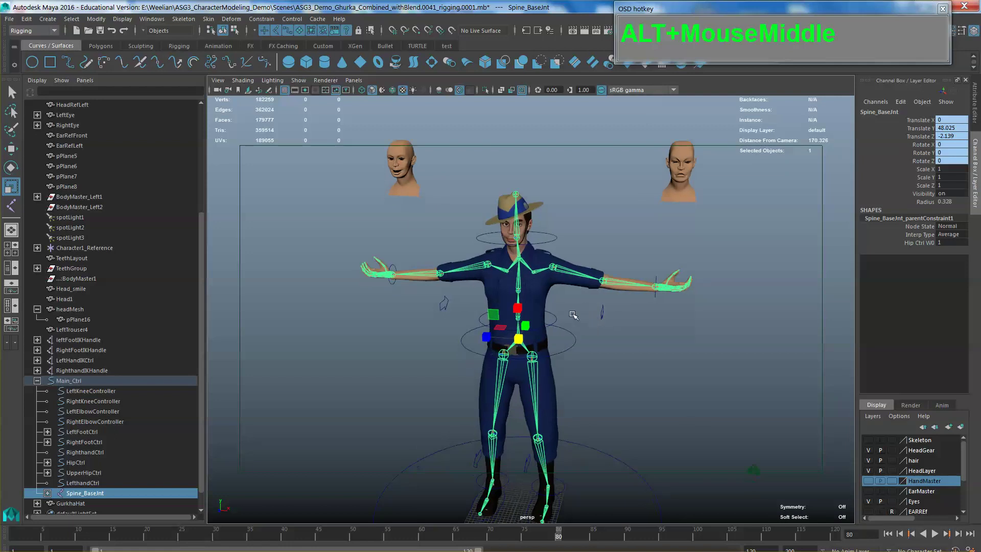
pyautogui.keyDown('shift'); pyautogui.click(541, 304); pyautogui.keyUp('shift')
pyautogui.keyDown('alt'); pyautogui.moveTo(614, 317); pyautogui.dragTo(576, 301); pyautogui.keyUp('alt')
# - Reset the Bind Skin options to their defaults and bind LeftTrouser4 to the joint hierarchy of Spine_BaseInt
pyautogui.moveTo(208, 19); pyautogui.dragTo(229, 51)
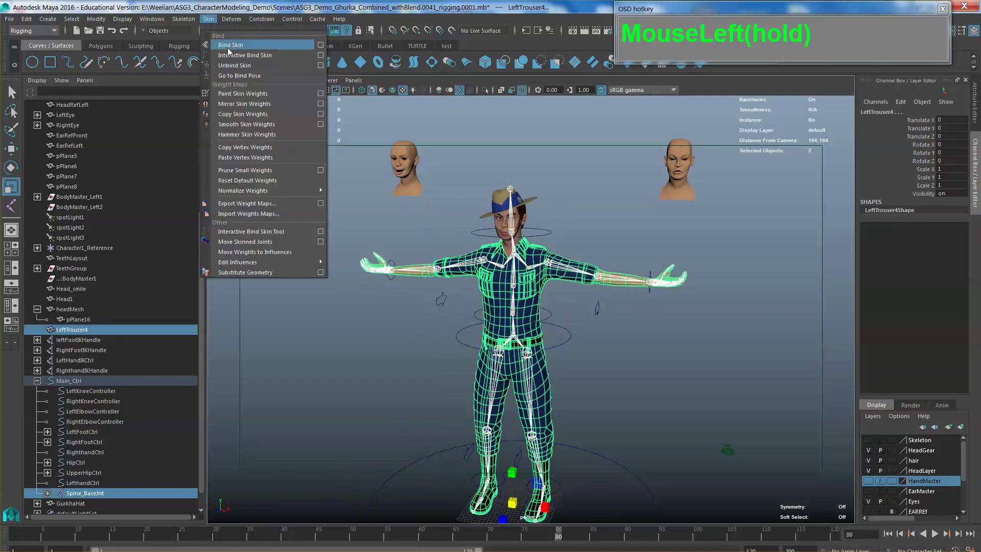
pyautogui.click(321, 47)
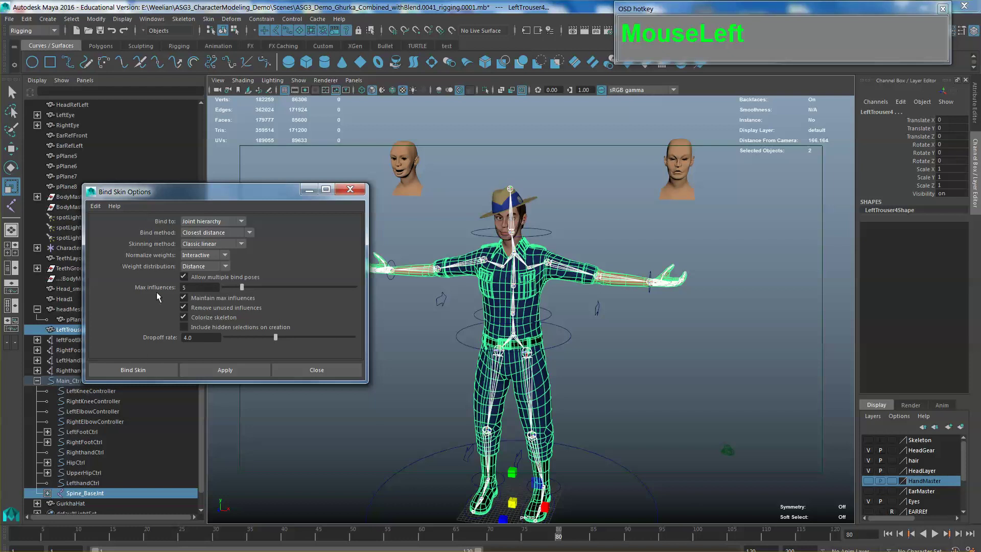
pyautogui.click(94, 207)
pyautogui.click(102, 227)
pyautogui.click(147, 371)
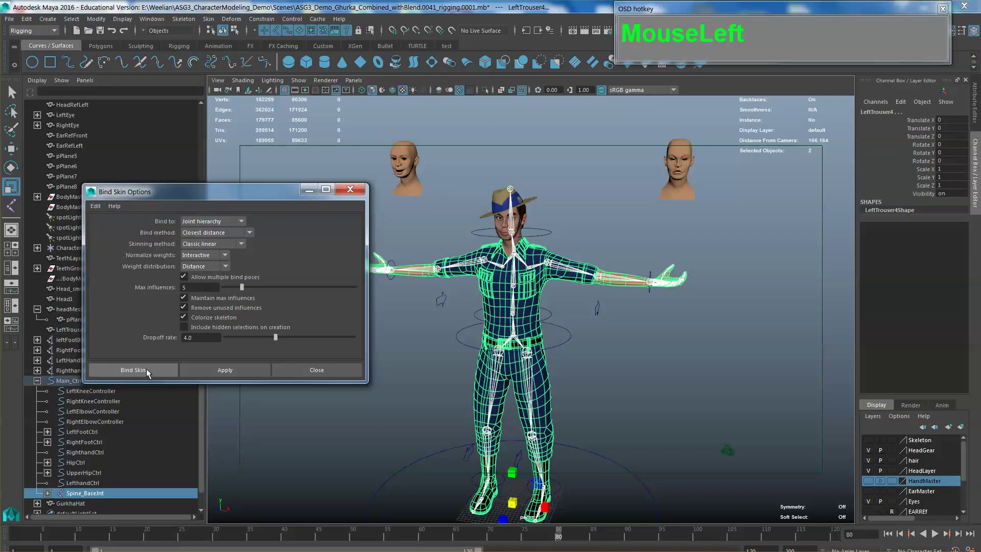
# - Test the left arm deformation by moving LefthandCtrl to Translate X -5.404 and Y 4.065, and return it to zero
pyautogui.moveTo(608, 307)
pyautogui.keyDown('alt'); pyautogui.mouseDown(button='middle')
pyautogui.moveTo(584, 269)
pyautogui.moveTo(608, 284)
pyautogui.mouseUp(button='middle'); pyautogui.keyUp('alt')
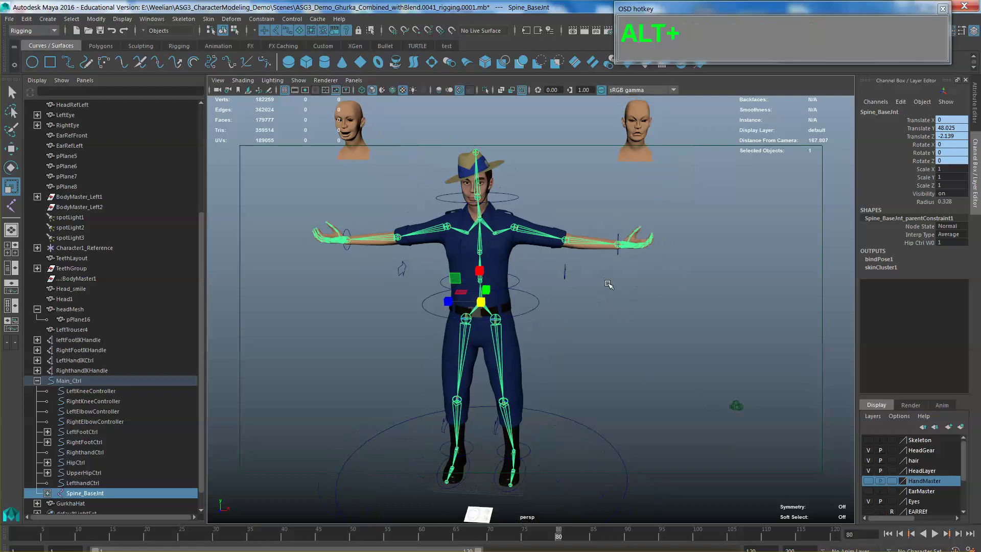
pyautogui.click(623, 258)
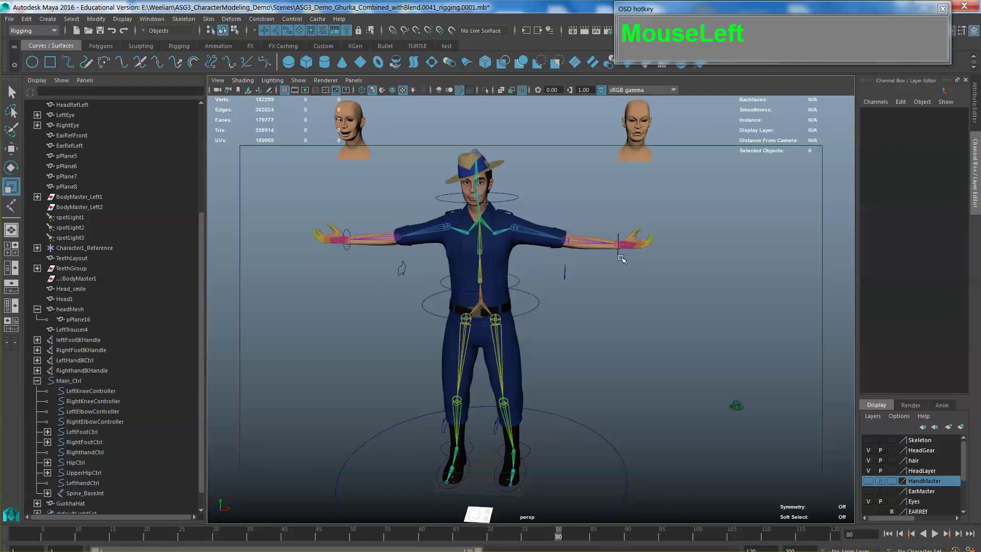
pyautogui.click(619, 257)
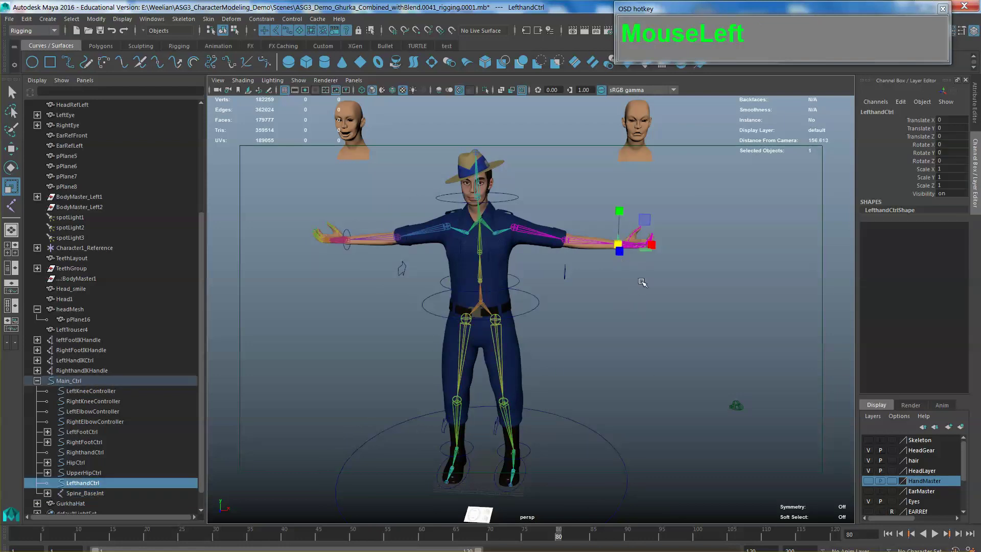
pyautogui.moveTo(620, 210)
pyautogui.mouseDown()
pyautogui.moveTo(604, 205)
pyautogui.moveTo(618, 165)
pyautogui.moveTo(609, 178)
pyautogui.moveTo(628, 204)
pyautogui.moveTo(619, 210)
pyautogui.mouseUp()
pyautogui.press('z')
pyautogui.press('w')
pyautogui.scroll(5, 621, 228)
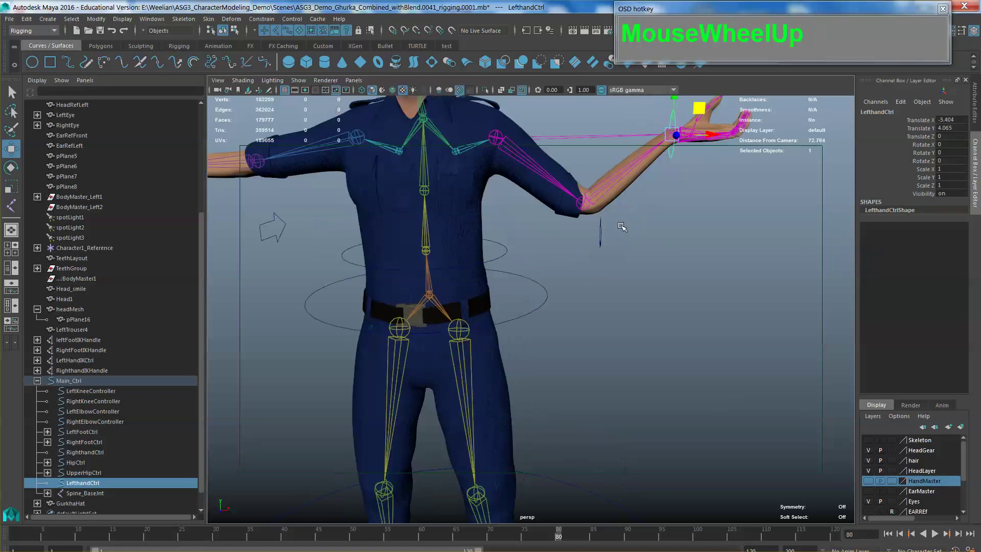
pyautogui.keyDown('alt'); pyautogui.moveTo(594, 180); pyautogui.dragTo(561, 243, button='middle'); pyautogui.keyUp('alt')
pyautogui.keyDown('alt'); pyautogui.moveTo(566, 271); pyautogui.dragTo(432, 281); pyautogui.keyUp('alt')
pyautogui.keyDown('alt'); pyautogui.moveTo(432, 281); pyautogui.dragTo(429, 287, button='middle'); pyautogui.keyUp('alt')
pyautogui.keyDown('alt'); pyautogui.moveTo(429, 286); pyautogui.dragTo(577, 296); pyautogui.keyUp('alt')
pyautogui.keyDown('alt'); pyautogui.moveTo(577, 296); pyautogui.dragTo(612, 273, button='middle'); pyautogui.keyUp('alt')
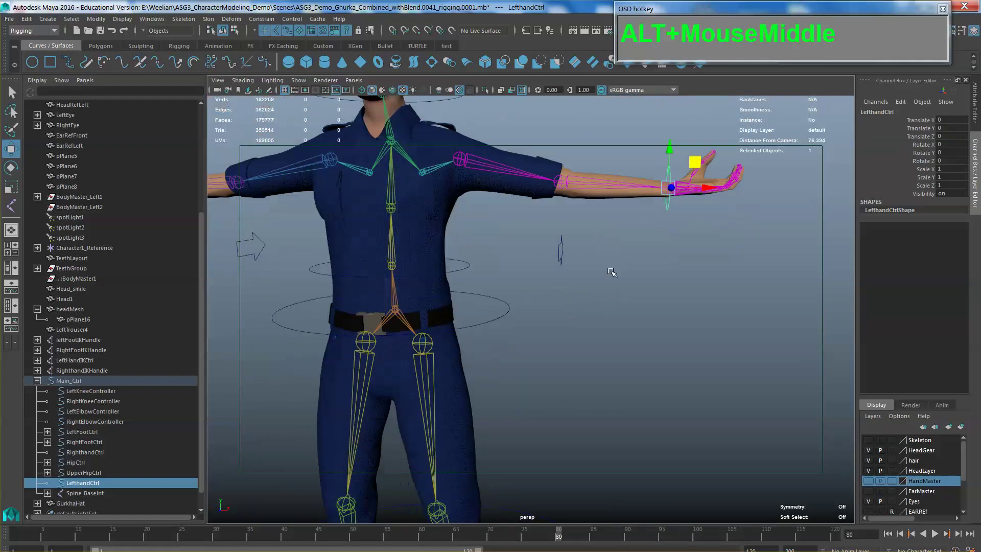
# - Lower LefthandCtrl to Translate X -19.245, Y -21.828 and rotate it to 164.66, -12.929, -71.349 so the arm hangs down
pyautogui.moveTo(685, 193); pyautogui.dragTo(563, 245)
pyautogui.click(395, 259)
pyautogui.keyDown('alt'); pyautogui.moveTo(565, 407); pyautogui.dragTo(548, 347); pyautogui.keyUp('alt')
pyautogui.click(548, 348)
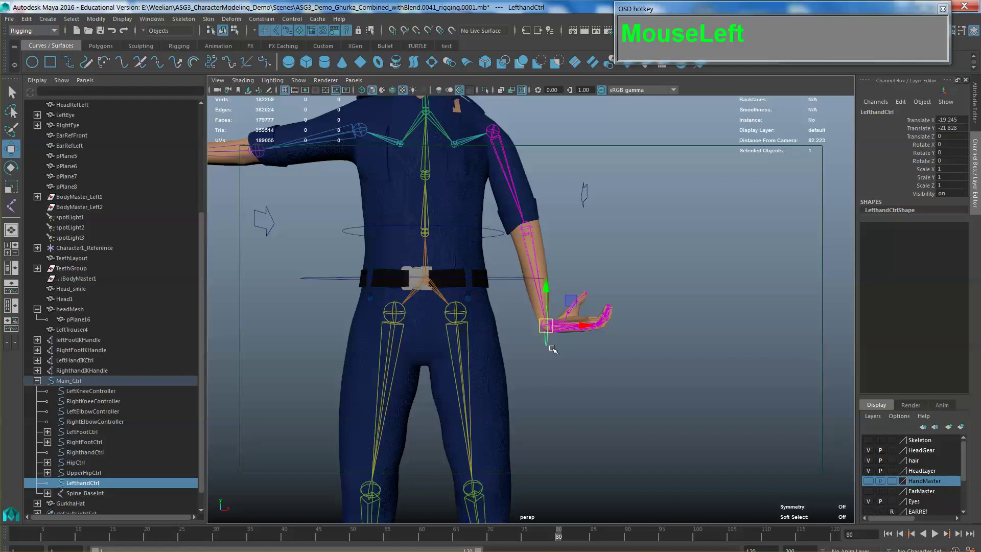
pyautogui.press('e')
pyautogui.moveTo(567, 303); pyautogui.dragTo(497, 322)
pyautogui.keyDown('alt'); pyautogui.moveTo(497, 322); pyautogui.dragTo(501, 348, button='middle'); pyautogui.keyUp('alt')
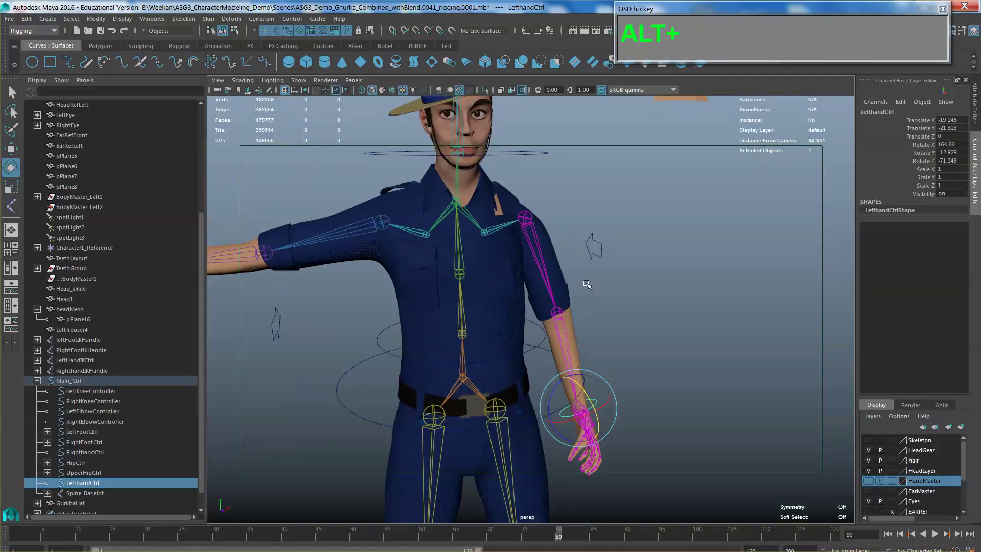
# - Select the Left_UpperArmInt joint and examine the skin deformation around the left shoulder
pyautogui.keyDown('alt'); pyautogui.moveTo(588, 284); pyautogui.dragTo(481, 207, button='middle'); pyautogui.keyUp('alt')
pyautogui.keyDown('alt'); pyautogui.moveTo(603, 239); pyautogui.dragTo(475, 278, button='middle'); pyautogui.keyUp('alt')
pyautogui.keyDown('alt'); pyautogui.moveTo(376, 272); pyautogui.dragTo(488, 255); pyautogui.keyUp('alt')
pyautogui.click(487, 254)
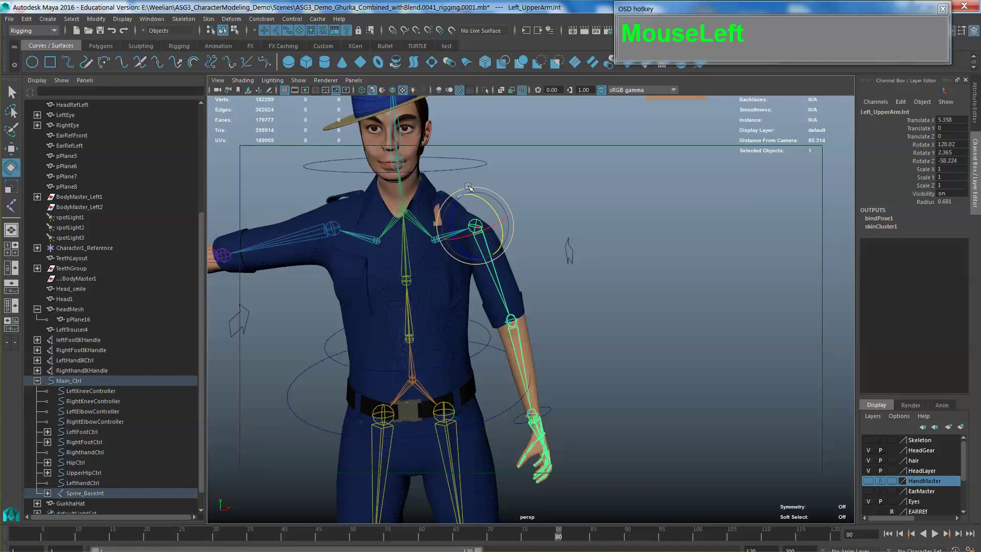
pyautogui.click(450, 188)
pyautogui.keyDown('alt'); pyautogui.moveTo(450, 189); pyautogui.dragTo(446, 170, button='middle'); pyautogui.keyUp('alt')
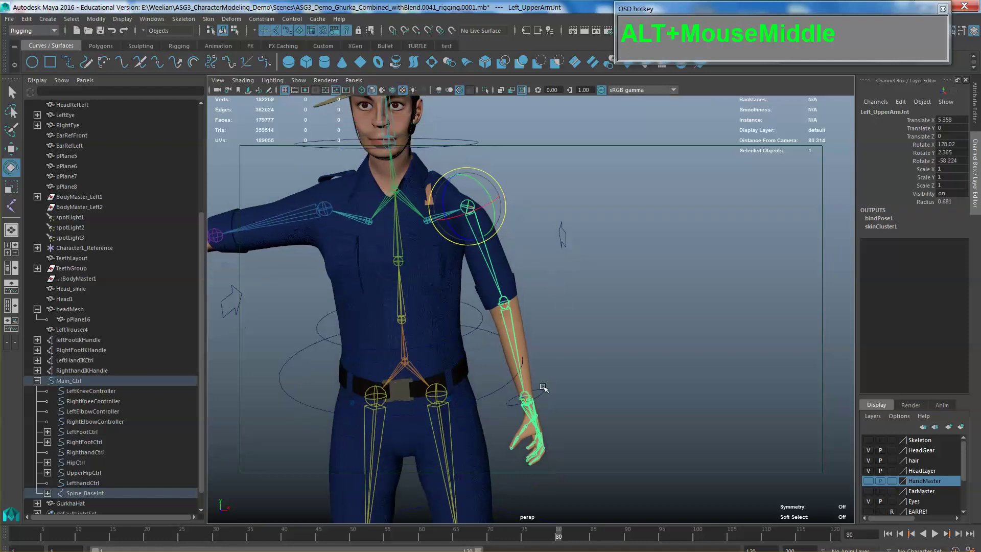
# - Move LefthandCtrl to Translate X -20.703, Y -15.744 and Z -2.093 to bend the left elbow
pyautogui.click(546, 394)
pyautogui.press('w')
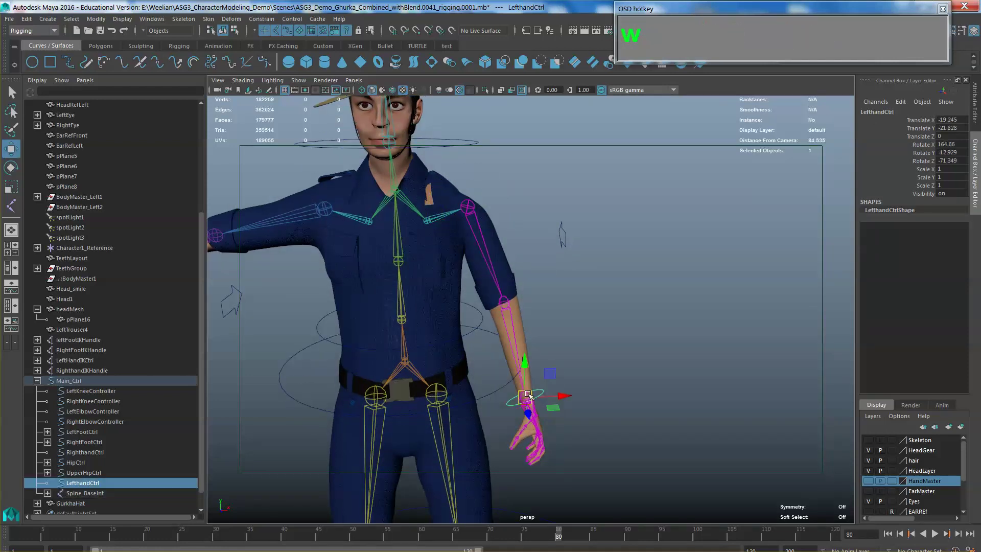
pyautogui.moveTo(526, 398); pyautogui.dragTo(512, 350)
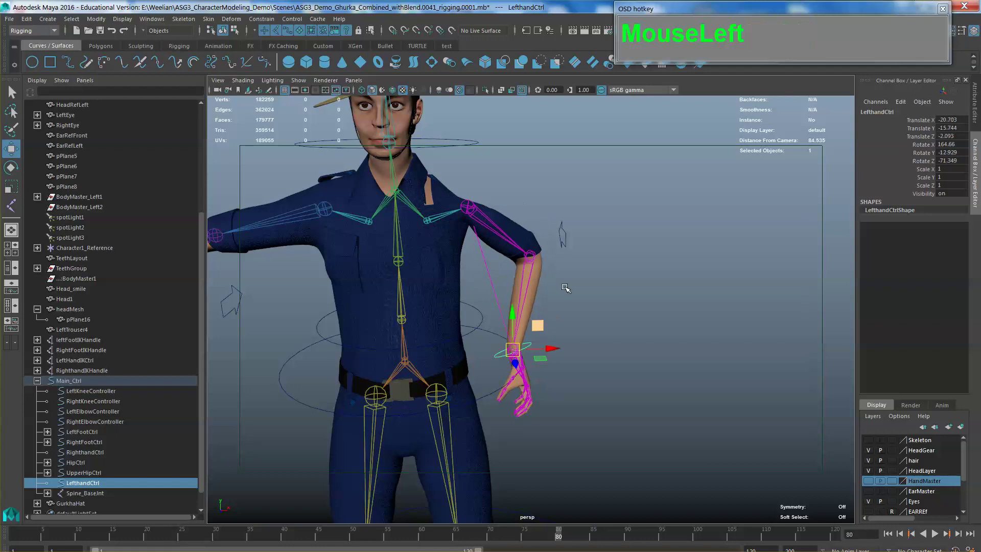
# - Reposition LeftElbowController behind the body at Translate X -11.144, Y 3.353, Z -11.511 and check the bent arm from the side and front
pyautogui.click(567, 232)
pyautogui.moveTo(588, 211); pyautogui.dragTo(509, 228)
pyautogui.keyDown('alt'); pyautogui.moveTo(509, 228); pyautogui.dragTo(479, 249); pyautogui.keyUp('alt')
pyautogui.keyDown('alt'); pyautogui.scroll(2, 475, 276); pyautogui.keyUp('alt')
pyautogui.keyDown('alt'); pyautogui.moveTo(460, 314); pyautogui.dragTo(519, 308, button='middle'); pyautogui.keyUp('alt')
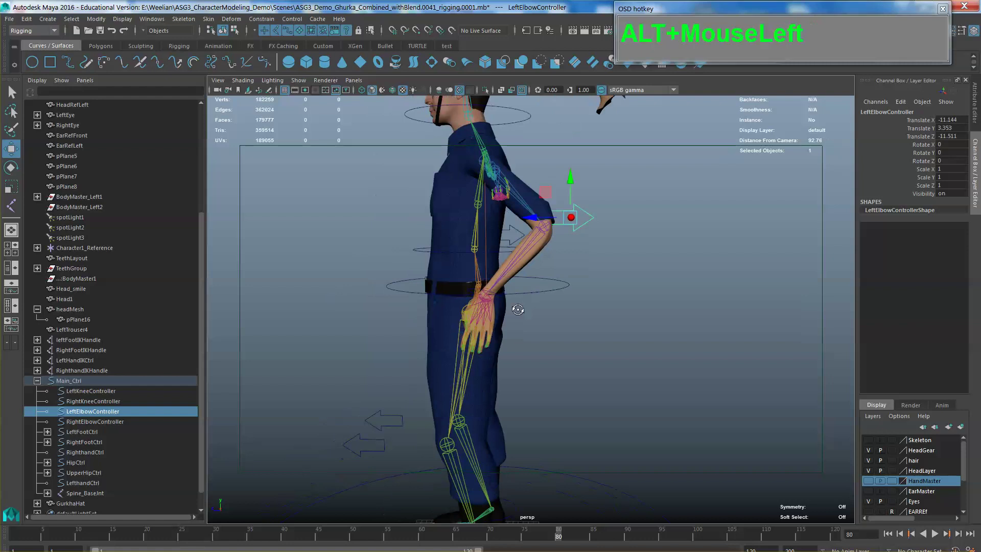
pyautogui.keyDown('alt'); pyautogui.moveTo(519, 309); pyautogui.dragTo(602, 320); pyautogui.keyUp('alt')
pyautogui.keyDown('alt'); pyautogui.scroll(-3, 511, 291); pyautogui.keyUp('alt')
pyautogui.keyDown('alt'); pyautogui.moveTo(496, 290); pyautogui.dragTo(551, 283, button='middle'); pyautogui.keyUp('alt')
pyautogui.scroll(4, 529, 302)
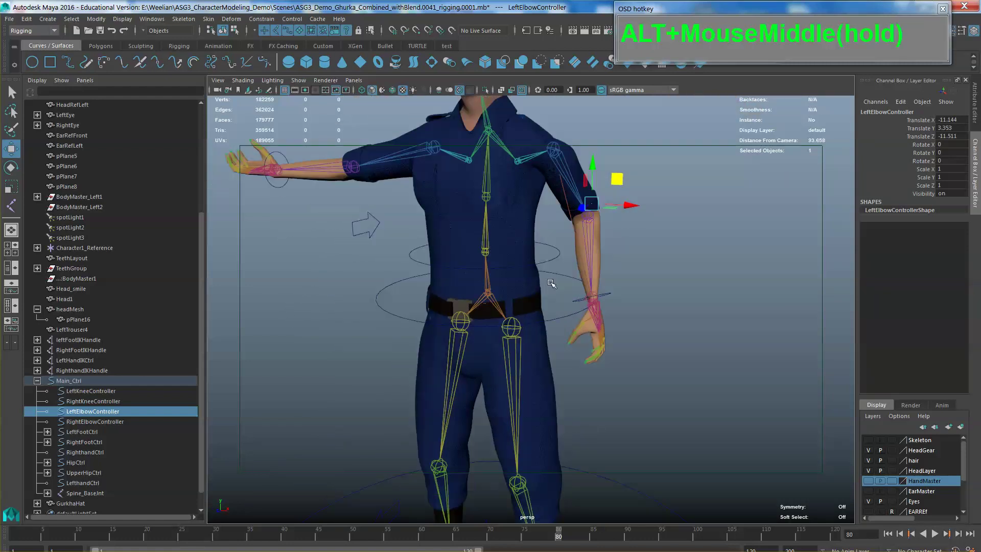
# - Select HipCtrl and test the body deformation by rotating it
pyautogui.click(550, 256)
pyautogui.keyDown('alt'); pyautogui.moveTo(550, 258); pyautogui.dragTo(564, 270); pyautogui.keyUp('alt')
pyautogui.click(560, 316)
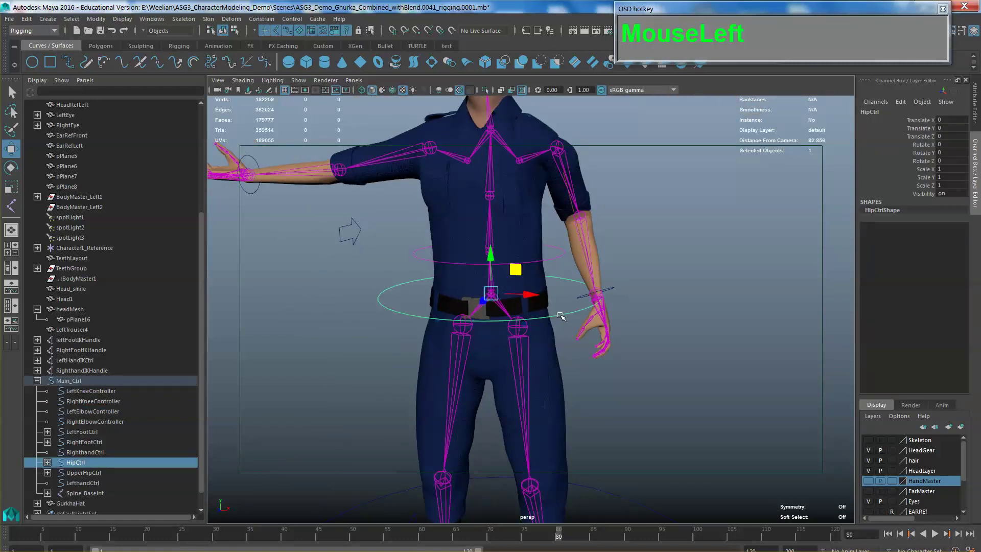
pyautogui.press('e')
pyautogui.moveTo(517, 277); pyautogui.dragTo(543, 254)
# - Tilt HipCtrl to Rotate Z -6.803 to test how the torso, head and hat follow it
pyautogui.scroll(-3, 531, 268)
pyautogui.scroll(2, 533, 268)
pyautogui.scroll(-4, 545, 259)
pyautogui.moveTo(547, 263)
pyautogui.keyDown('alt'); pyautogui.mouseDown(button='middle')
pyautogui.moveTo(549, 278)
pyautogui.moveTo(562, 269)
pyautogui.mouseUp(button='middle'); pyautogui.keyUp('alt')
pyautogui.scroll(4, 549, 277)
pyautogui.keyDown('alt'); pyautogui.moveTo(562, 268); pyautogui.dragTo(570, 257); pyautogui.keyUp('alt')
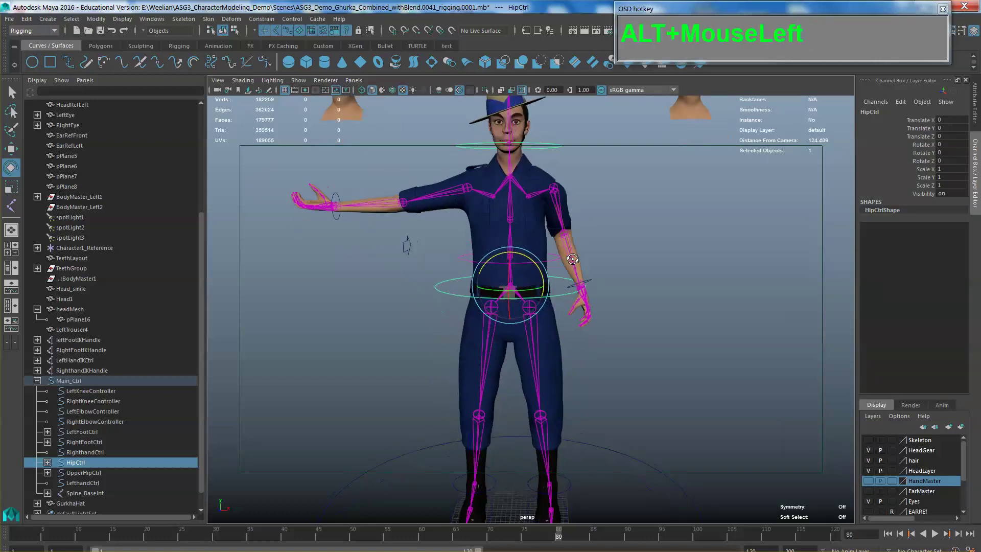
pyautogui.keyDown('alt'); pyautogui.moveTo(569, 257); pyautogui.dragTo(565, 297, button='middle'); pyautogui.keyUp('alt')
pyautogui.keyDown('alt'); pyautogui.moveTo(565, 297); pyautogui.dragTo(547, 319); pyautogui.keyUp('alt')
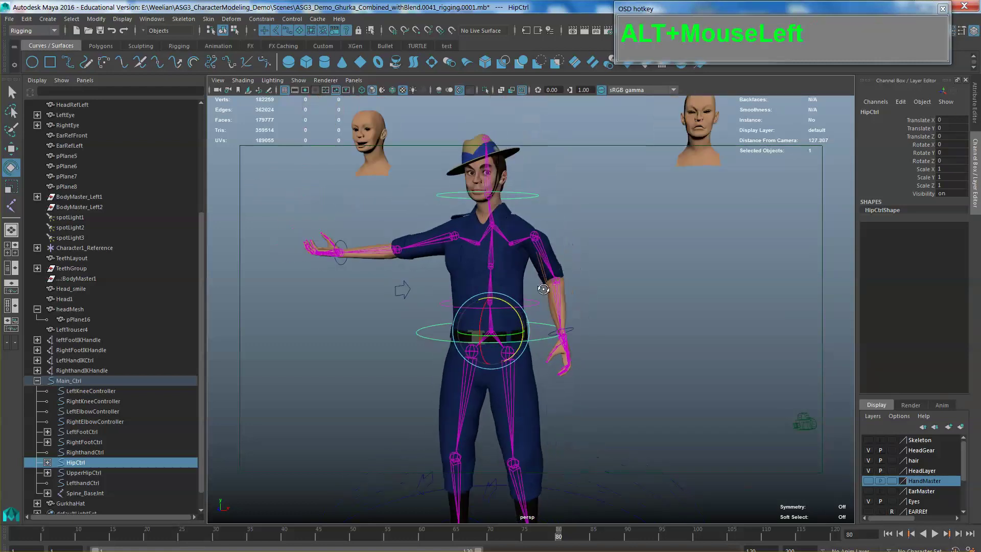
pyautogui.keyDown('alt'); pyautogui.moveTo(548, 319); pyautogui.dragTo(554, 271, button='middle'); pyautogui.keyUp('alt')
pyautogui.keyDown('alt'); pyautogui.moveTo(554, 271); pyautogui.dragTo(580, 275); pyautogui.keyUp('alt')
pyautogui.keyDown('alt'); pyautogui.moveTo(580, 274); pyautogui.dragTo(584, 368, button='middle'); pyautogui.keyUp('alt')
pyautogui.scroll(4, 587, 328)
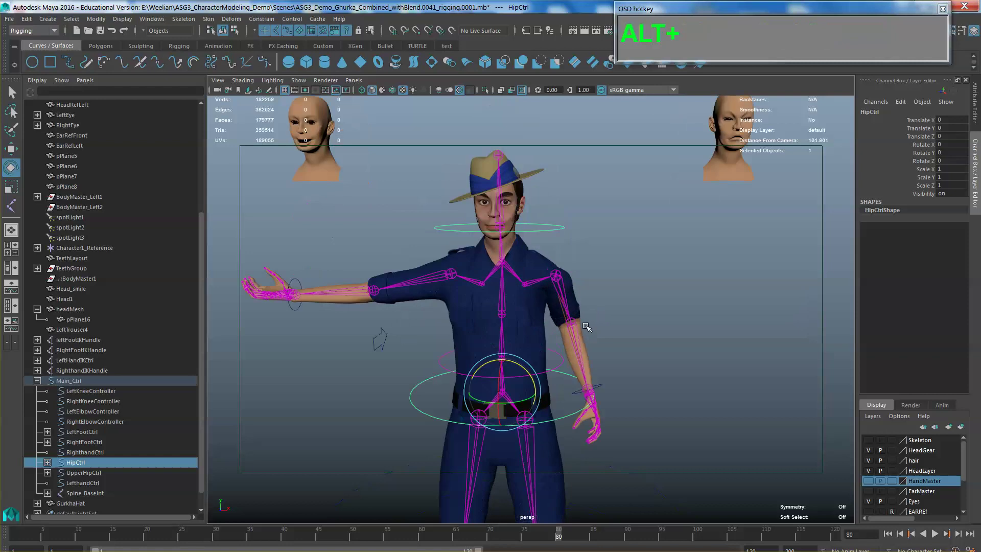
pyautogui.keyDown('alt'); pyautogui.moveTo(587, 327); pyautogui.dragTo(582, 334); pyautogui.keyUp('alt')
pyautogui.moveTo(521, 379); pyautogui.dragTo(567, 240)
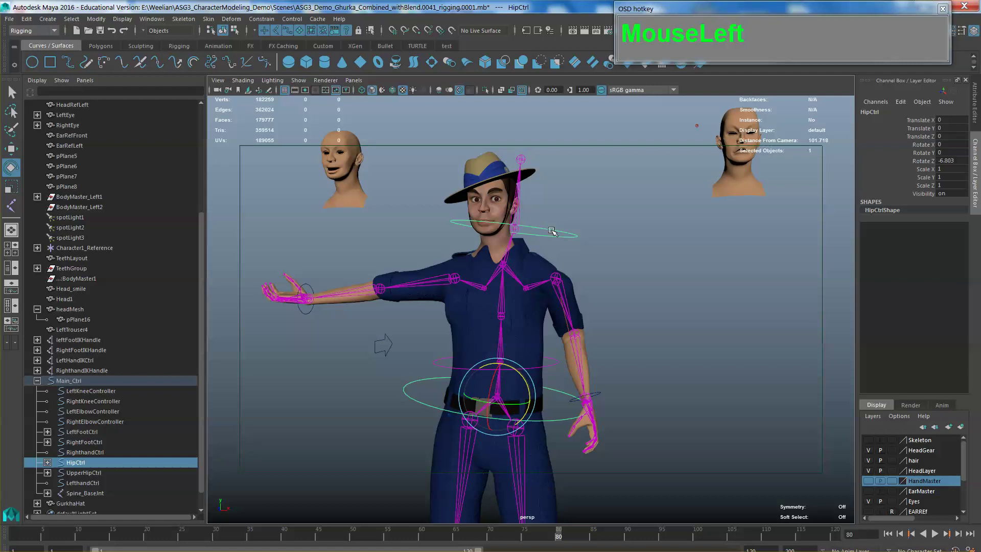
# - Unparent Head_Ctrl from the control hierarchy
pyautogui.click(550, 225)
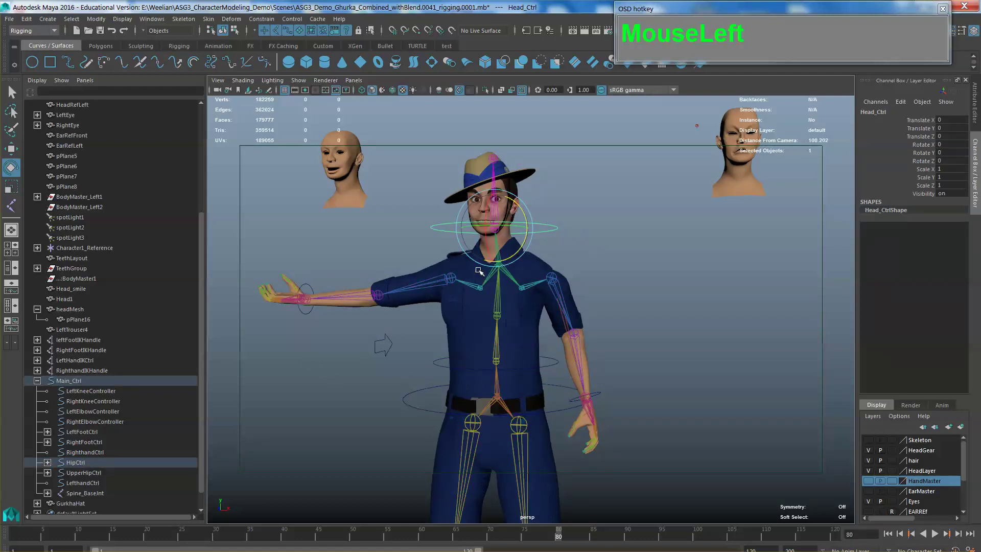
pyautogui.press('shift')
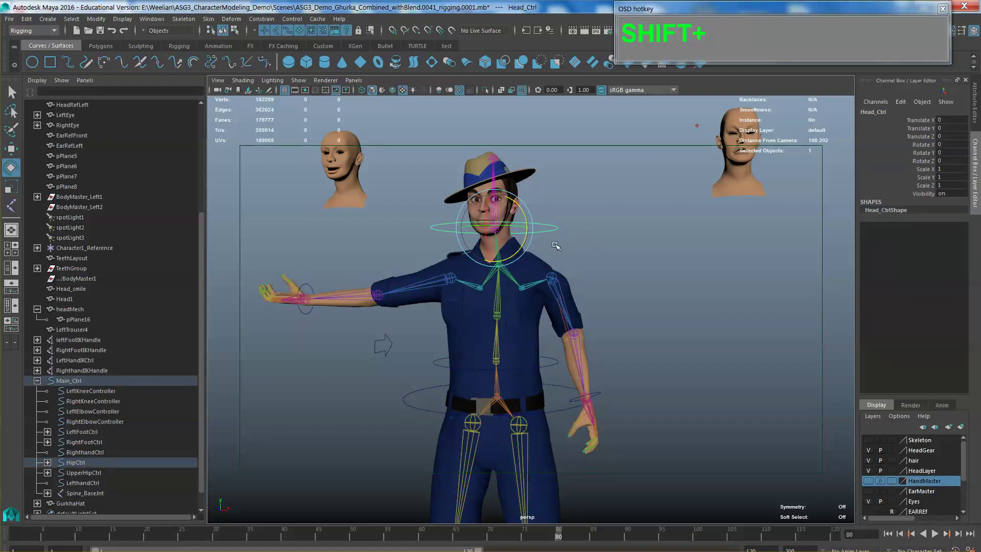
pyautogui.hotkey('shift', 'p')
pyautogui.click(556, 246)
# - Parent Head_Ctrl directly under Main_Ctrl
pyautogui.scroll(-2, 578, 248)
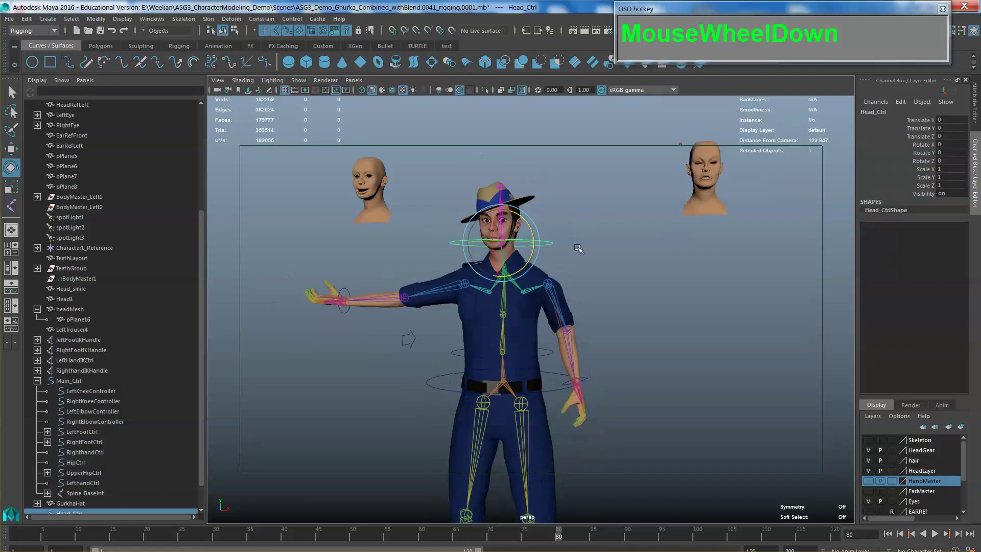
pyautogui.scroll(-6, 577, 249)
pyautogui.keyDown('alt'); pyautogui.moveTo(565, 256); pyautogui.dragTo(561, 188, button='middle'); pyautogui.keyUp('alt')
pyautogui.keyDown('shift'); pyautogui.click(617, 426); pyautogui.keyUp('shift')
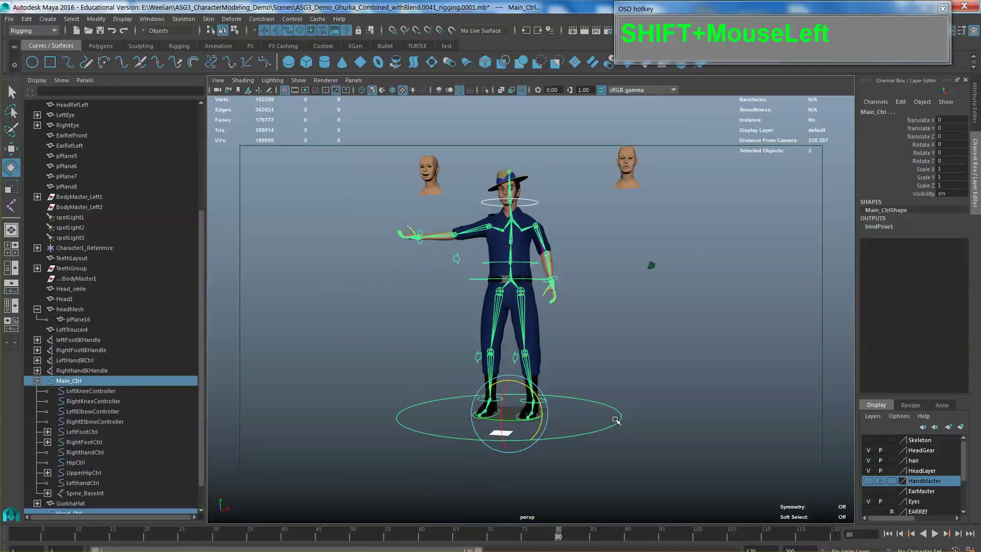
pyautogui.press('p')
# - Test the rotation of HipCtrl again with Head_Ctrl parented under Main_Ctrl
pyautogui.scroll(2, 615, 421)
pyautogui.keyDown('alt'); pyautogui.moveTo(616, 421); pyautogui.dragTo(592, 357, button='middle'); pyautogui.keyUp('alt')
pyautogui.scroll(2, 587, 342)
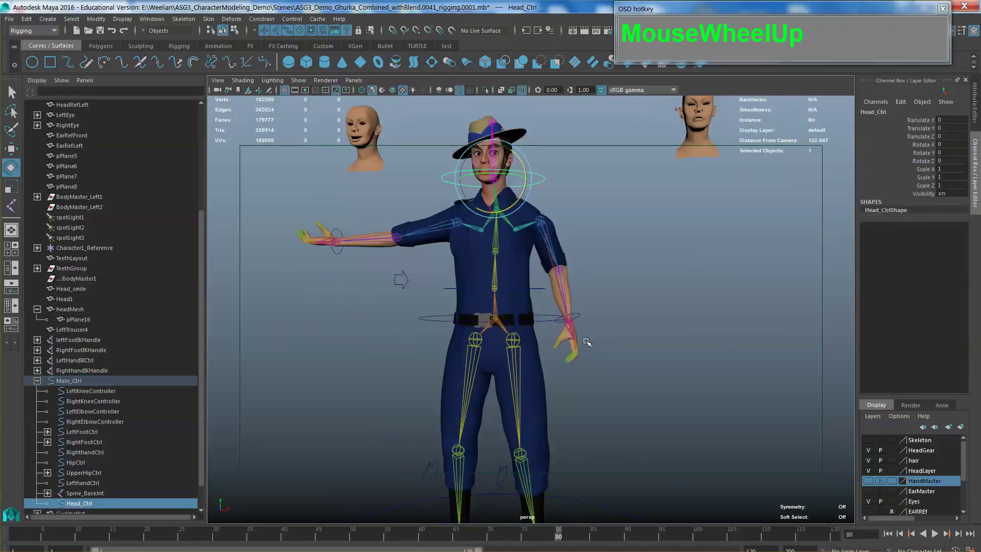
pyautogui.click(546, 320)
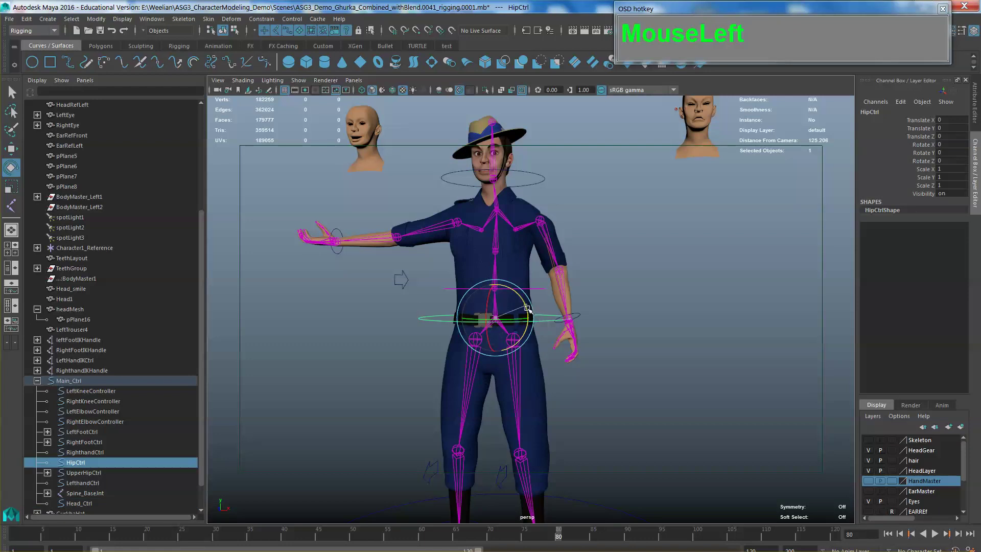
pyautogui.moveTo(528, 308); pyautogui.dragTo(546, 291)
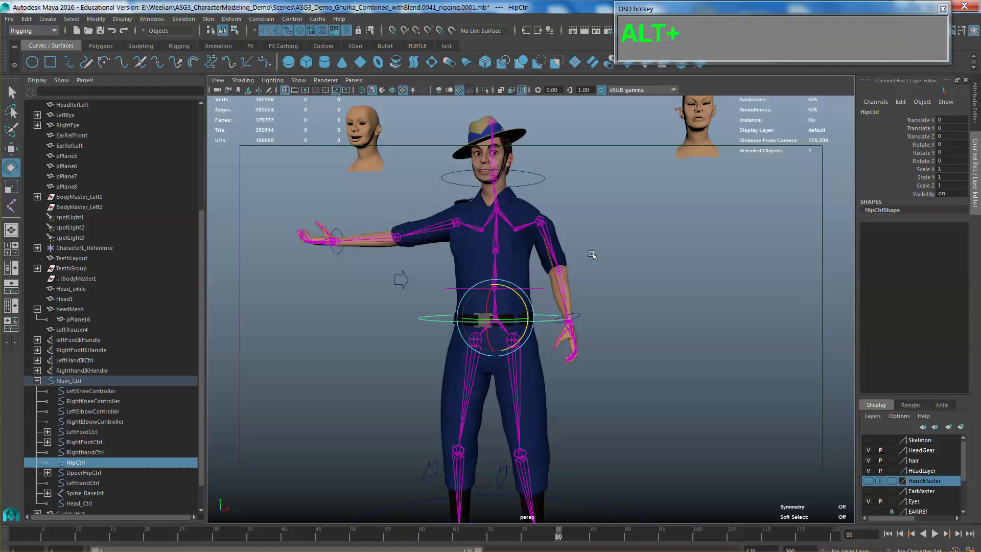
# - Select Head_Ctrl and rotate it about X to test the head and neck
pyautogui.keyDown('alt'); pyautogui.moveTo(591, 255); pyautogui.dragTo(591, 313, button='middle'); pyautogui.keyUp('alt')
pyautogui.click(540, 237)
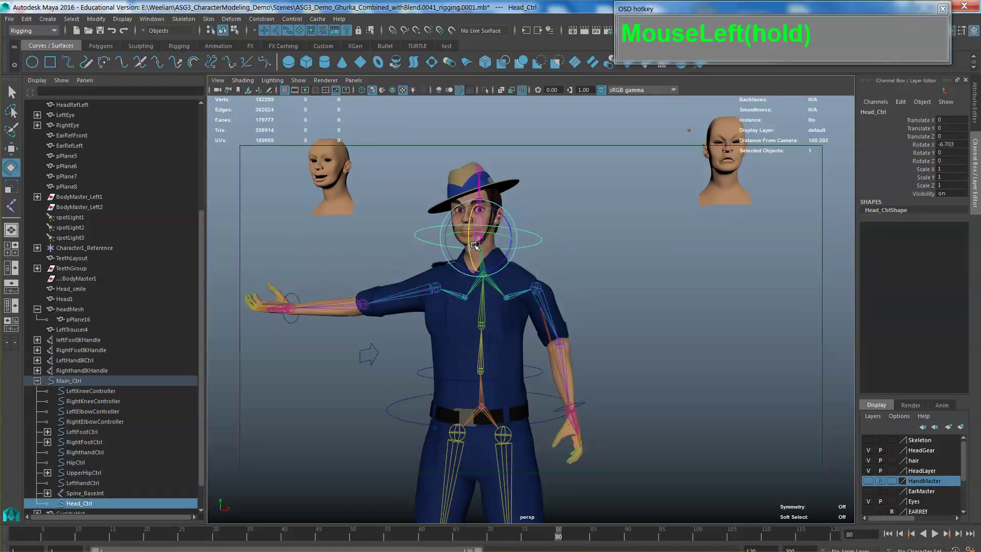
pyautogui.keyDown('alt'); pyautogui.moveTo(570, 252); pyautogui.dragTo(542, 253); pyautogui.keyUp('alt')
pyautogui.keyDown('alt'); pyautogui.moveTo(541, 253); pyautogui.dragTo(546, 245, button='middle'); pyautogui.keyUp('alt')
pyautogui.keyDown('alt'); pyautogui.moveTo(546, 245); pyautogui.dragTo(605, 277); pyautogui.keyUp('alt')
# - Move LeftElbowController to Translate X -8.562, Y -1.459 and Z -11.075
pyautogui.click(598, 255)
pyautogui.click(595, 254)
pyautogui.press('w')
pyautogui.keyDown('alt'); pyautogui.moveTo(605, 278); pyautogui.dragTo(542, 240); pyautogui.keyUp('alt')
# - Raise LeftFootCtrl behind the body to Translate Y 16.287 and Z -13.805 to test the left knee
pyautogui.keyDown('alt'); pyautogui.moveTo(542, 240); pyautogui.dragTo(528, 292, button='middle'); pyautogui.keyUp('alt')
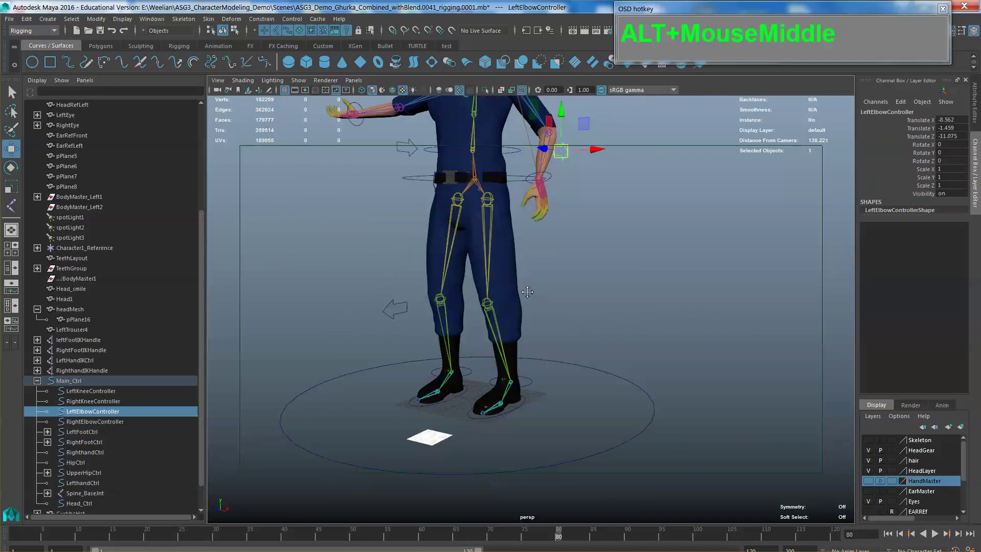
pyautogui.keyDown('alt'); pyautogui.moveTo(527, 291); pyautogui.dragTo(483, 296); pyautogui.keyUp('alt')
pyautogui.keyDown('alt'); pyautogui.moveTo(483, 297); pyautogui.dragTo(526, 306, button='right'); pyautogui.keyUp('alt')
pyautogui.keyDown('alt'); pyautogui.moveTo(526, 307); pyautogui.dragTo(519, 268, button='middle'); pyautogui.keyUp('alt')
pyautogui.click(541, 350)
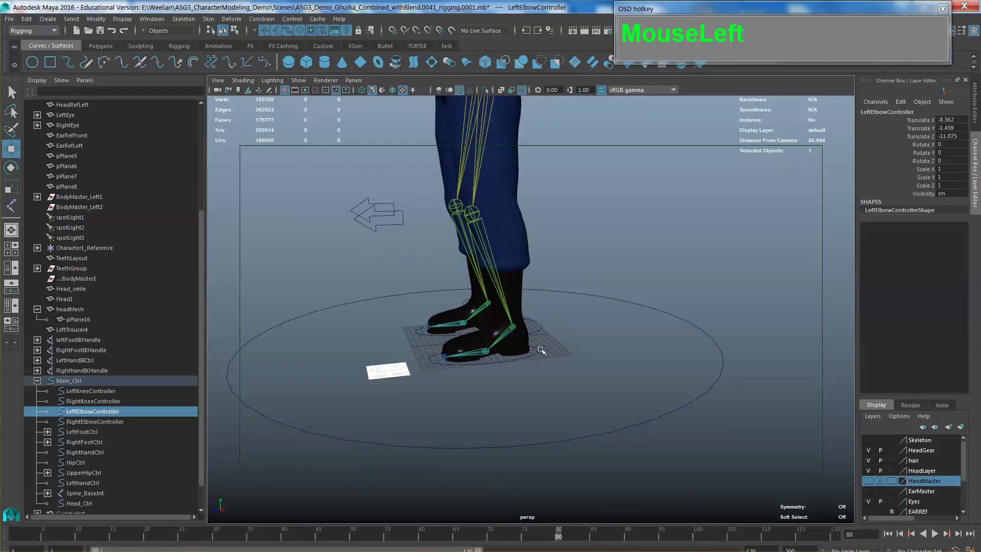
pyautogui.click(541, 350)
pyautogui.moveTo(466, 331); pyautogui.dragTo(547, 224)
pyautogui.keyDown('alt'); pyautogui.scroll(-3, 572, 260); pyautogui.keyUp('alt')
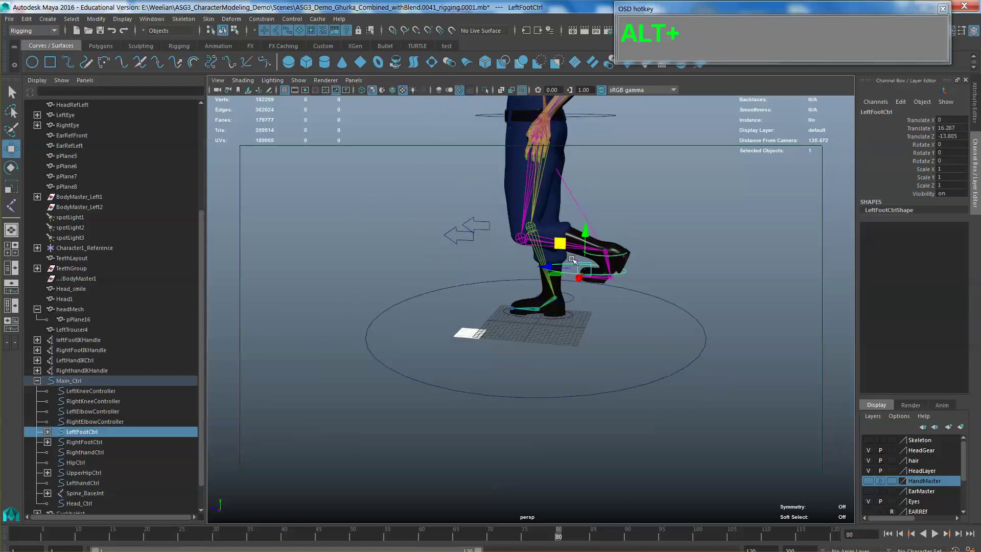
# - Move LeftFootCtrl forward to Translate Y 12.102 and Z 6.373 to test the raised left leg
pyautogui.keyDown('alt'); pyautogui.moveTo(572, 260); pyautogui.dragTo(467, 244); pyautogui.keyUp('alt')
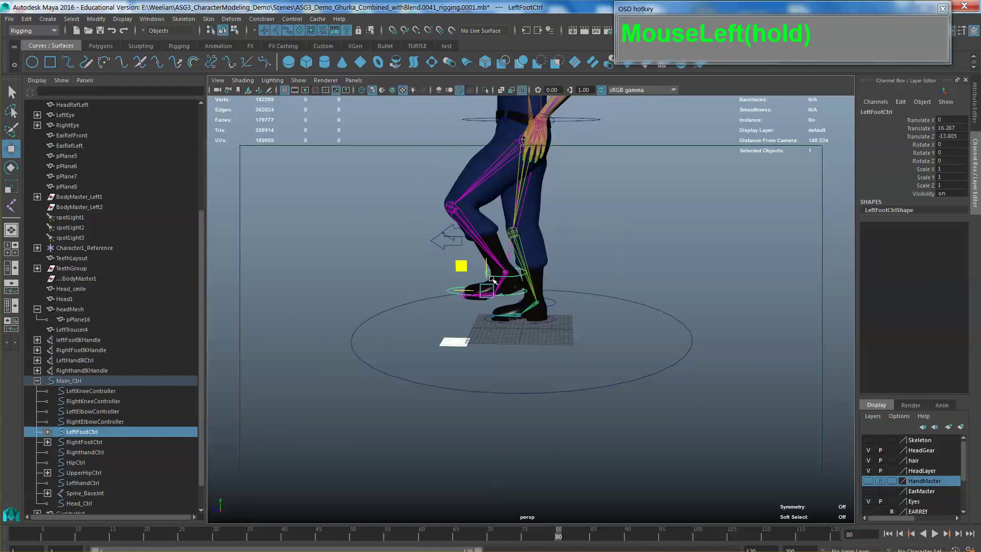
pyautogui.moveTo(492, 279); pyautogui.dragTo(439, 252)
pyautogui.scroll(4, 483, 260)
# - Examine the posed left leg and the whole body's deformation from several angles
pyautogui.keyDown('alt'); pyautogui.moveTo(483, 260); pyautogui.dragTo(485, 324, button='middle'); pyautogui.keyUp('alt')
pyautogui.keyDown('alt'); pyautogui.moveTo(485, 324); pyautogui.dragTo(606, 318); pyautogui.keyUp('alt')
pyautogui.keyDown('alt'); pyautogui.scroll(-6, 519, 322); pyautogui.keyUp('alt')
pyautogui.scroll(1, 519, 322)
pyautogui.keyDown('alt'); pyautogui.moveTo(607, 318); pyautogui.dragTo(607, 363, button='middle'); pyautogui.keyUp('alt')
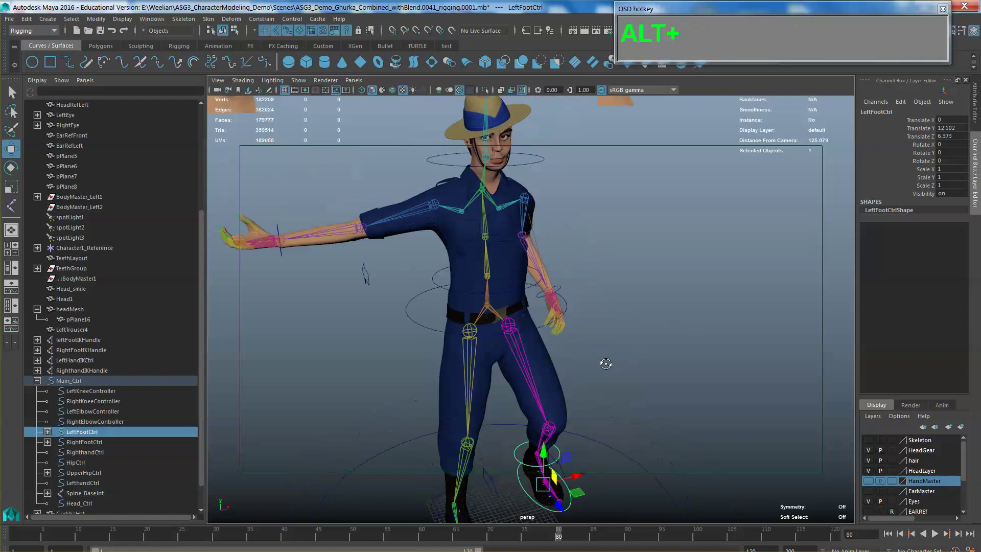
pyautogui.keyDown('alt'); pyautogui.moveTo(607, 364); pyautogui.dragTo(574, 312); pyautogui.keyUp('alt')
pyautogui.keyDown('alt'); pyautogui.moveTo(575, 312); pyautogui.dragTo(598, 345, button='middle'); pyautogui.keyUp('alt')
# - Undo all the pose tests and the Head_Ctrl reparenting, back to the freshly bound T-pose with Spine_BaseInt selected
pyautogui.hotkey('alt', 'z')
pyautogui.hotkey('alt', 'z')
pyautogui.hotkey('alt', 'z')
pyautogui.hotkey('alt', 'z')
pyautogui.hotkey('alt', 'z')
pyautogui.hotkey('alt', 'z')
pyautogui.hotkey('alt', 'z')
pyautogui.hotkey('alt', 'z')
pyautogui.hotkey('alt', 'z')
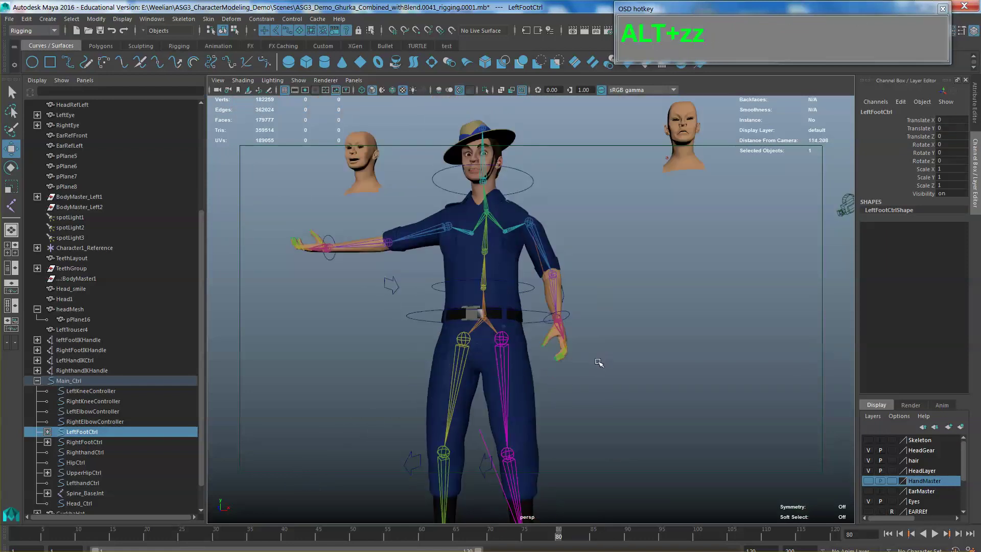
pyautogui.hotkey('alt', 'z')
pyautogui.hotkey('alt', 'z')
pyautogui.hotkey('alt', 'z')
pyautogui.hotkey('alt', 'z')
pyautogui.hotkey('alt', 'z')
pyautogui.hotkey('alt', 'z')
pyautogui.hotkey('alt', 'z')
pyautogui.hotkey('alt', 'z')
pyautogui.hotkey('alt', 'z')
pyautogui.hotkey('alt', 'z')
pyautogui.hotkey('alt', 'z')
pyautogui.hotkey('alt', 'z')
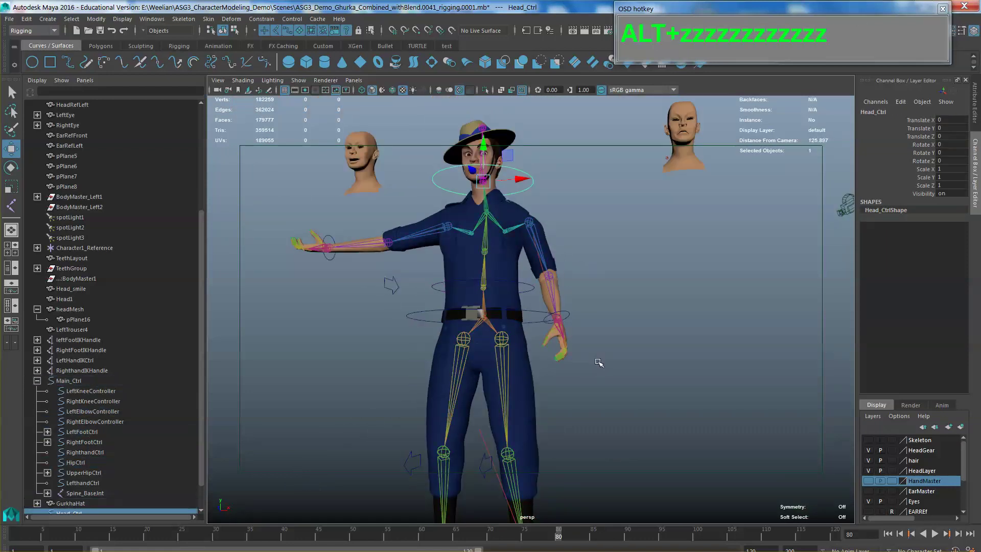
pyautogui.hotkey('alt', 'z')
pyautogui.hotkey('alt', 'z')
pyautogui.hotkey('alt', 'z')
pyautogui.hotkey('alt', 'z')
pyautogui.hotkey('alt', 'z')
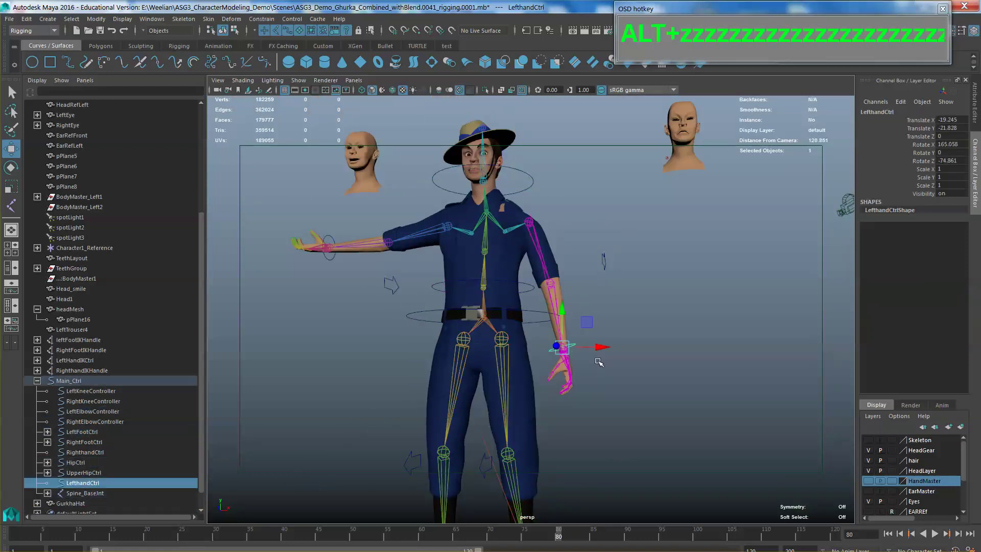
pyautogui.press('z')
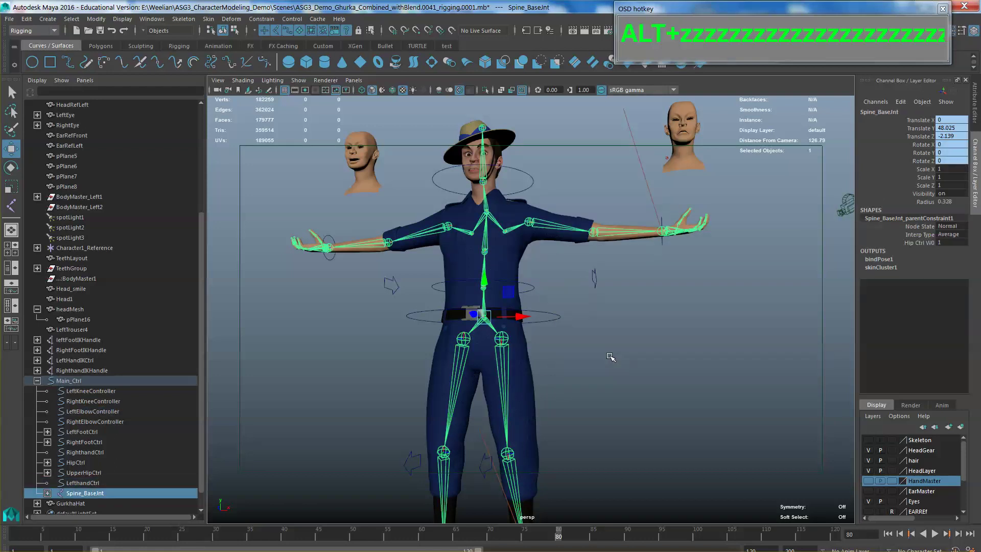
pyautogui.keyDown('alt'); pyautogui.moveTo(613, 350); pyautogui.dragTo(636, 404, button='middle'); pyautogui.keyUp('alt')
pyautogui.scroll(4, 629, 393)
pyautogui.scroll(3, 631, 358)
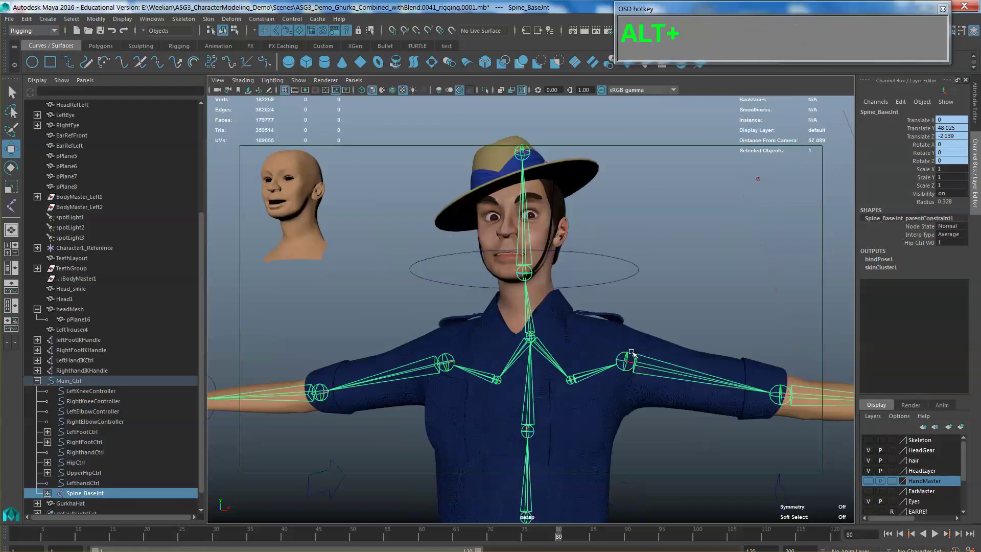
# - Clear any existing parent of Head_Ctrl and parent it under Main_Ctrl
pyautogui.click(637, 266)
pyautogui.hotkey('shift', 'p')
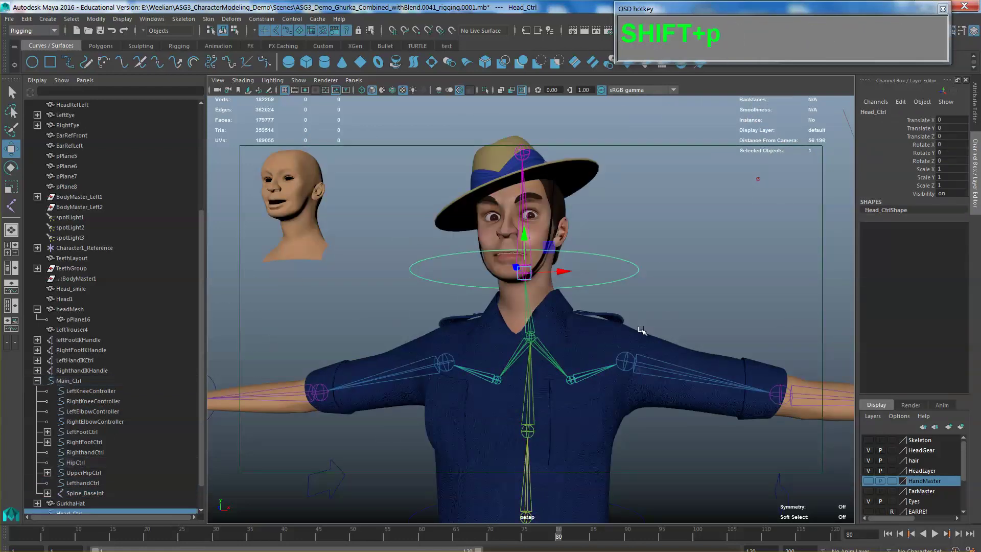
pyautogui.keyDown('alt'); pyautogui.scroll(-5, 641, 329); pyautogui.keyUp('alt')
pyautogui.keyDown('alt'); pyautogui.moveTo(641, 329); pyautogui.dragTo(656, 264); pyautogui.keyUp('alt')
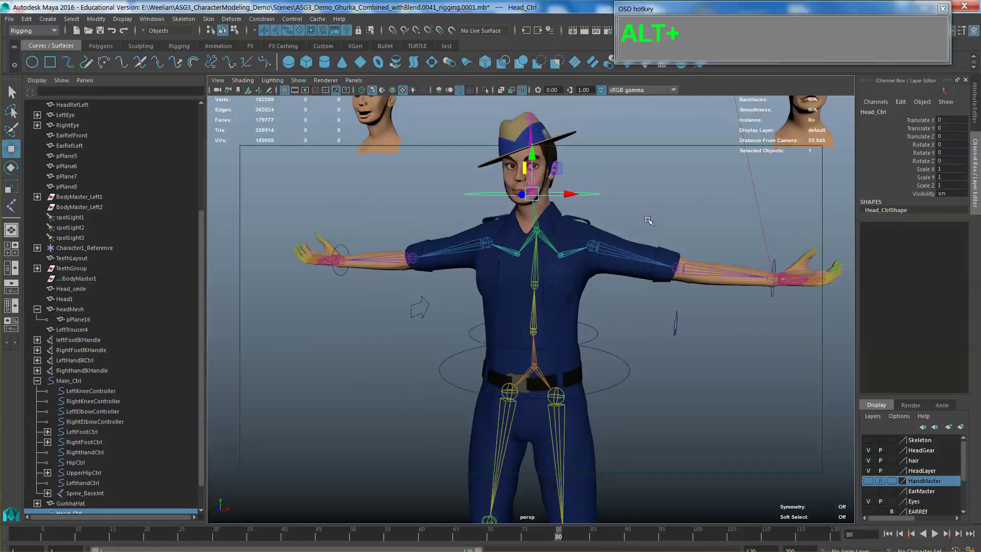
pyautogui.click(639, 221)
pyautogui.scroll(-5, 639, 222)
pyautogui.keyDown('alt'); pyautogui.moveTo(639, 223); pyautogui.dragTo(622, 247); pyautogui.keyUp('alt')
pyautogui.click(566, 250)
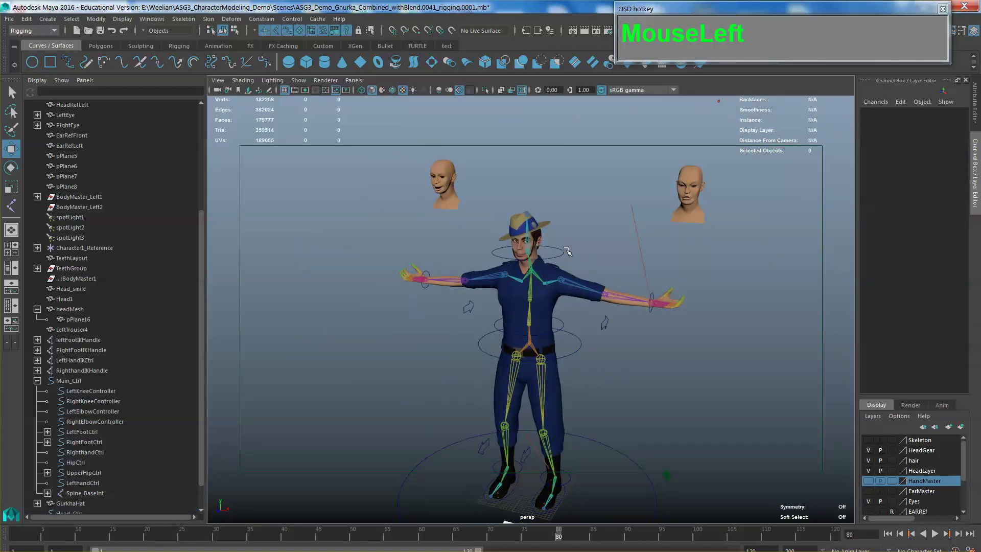
pyautogui.click(563, 251)
pyautogui.click(620, 278)
pyautogui.moveTo(556, 250); pyautogui.dragTo(568, 267)
pyautogui.click(596, 255)
pyautogui.click(562, 253)
pyautogui.keyDown('alt'); pyautogui.moveTo(563, 254); pyautogui.dragTo(568, 187, button='middle'); pyautogui.keyUp('alt')
pyautogui.keyDown('shift'); pyautogui.click(663, 455); pyautogui.keyUp('shift')
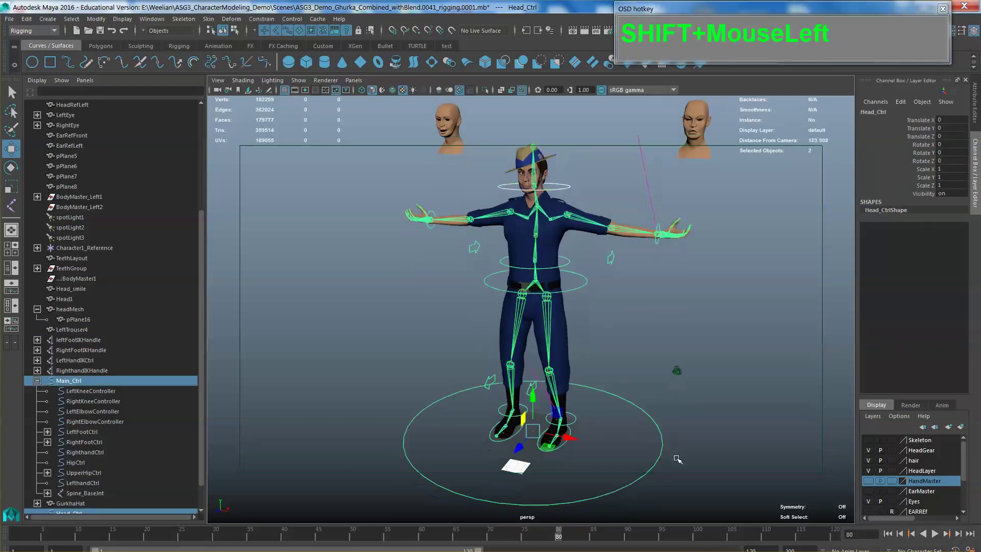
pyautogui.press('p')
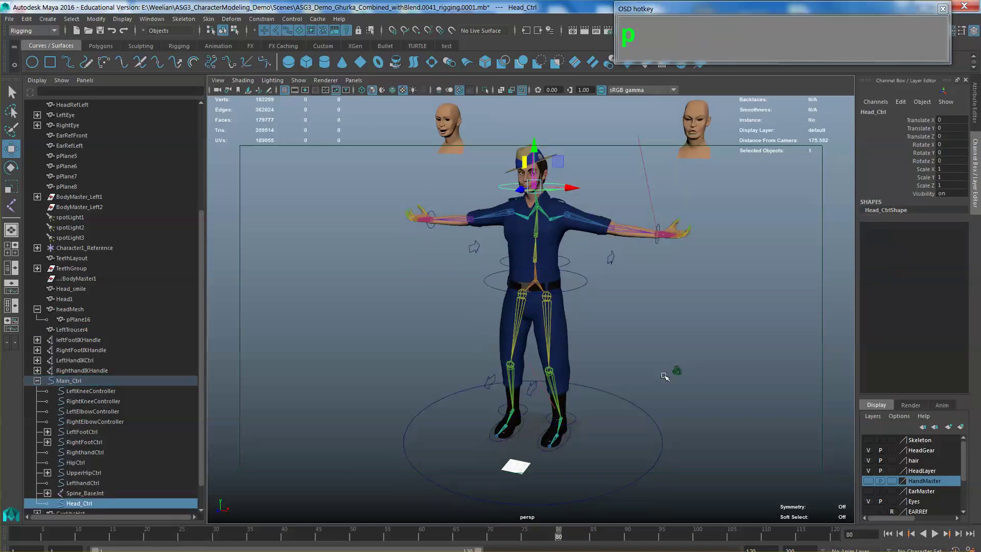
# - Test-rotate HipCtrl to check how the upper body follows, and undo the rotation
pyautogui.keyDown('alt'); pyautogui.moveTo(664, 377); pyautogui.dragTo(644, 358, button='middle'); pyautogui.keyUp('alt')
pyautogui.keyDown('alt'); pyautogui.moveTo(644, 358); pyautogui.dragTo(635, 324, button='right'); pyautogui.keyUp('alt')
pyautogui.click(600, 309)
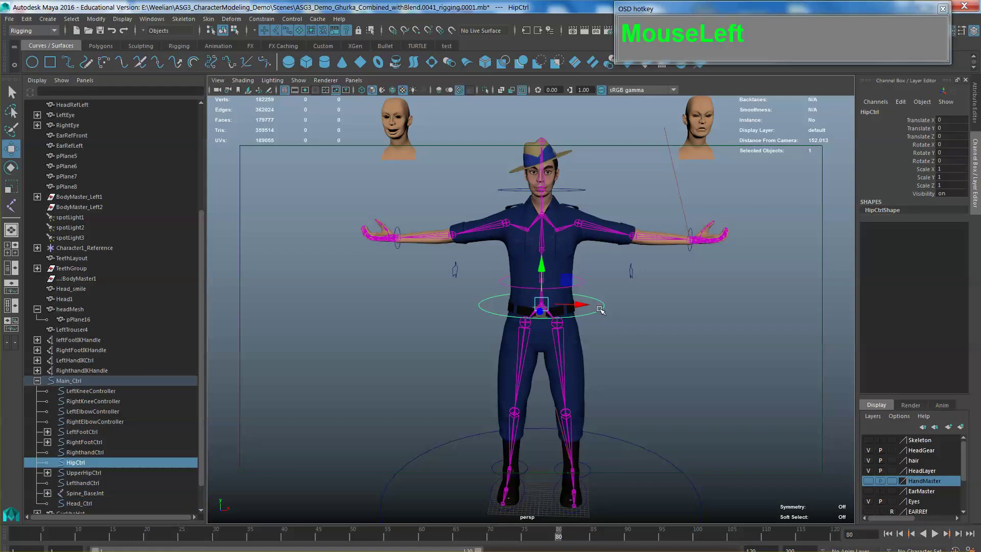
pyautogui.press('e')
pyautogui.moveTo(576, 292); pyautogui.dragTo(596, 251)
pyautogui.press('z')
pyautogui.keyDown('alt'); pyautogui.moveTo(595, 251); pyautogui.dragTo(624, 320, button='middle'); pyautogui.keyUp('alt')
pyautogui.keyDown('alt'); pyautogui.moveTo(624, 319); pyautogui.dragTo(578, 305); pyautogui.keyUp('alt')
# - Bind headMesh to the joint hierarchy starting at Neck_Int with Bind Skin
pyautogui.keyDown('alt'); pyautogui.scroll(4, 583, 315); pyautogui.keyUp('alt')
pyautogui.keyDown('alt'); pyautogui.moveTo(584, 317); pyautogui.dragTo(611, 349, button='middle'); pyautogui.keyUp('alt')
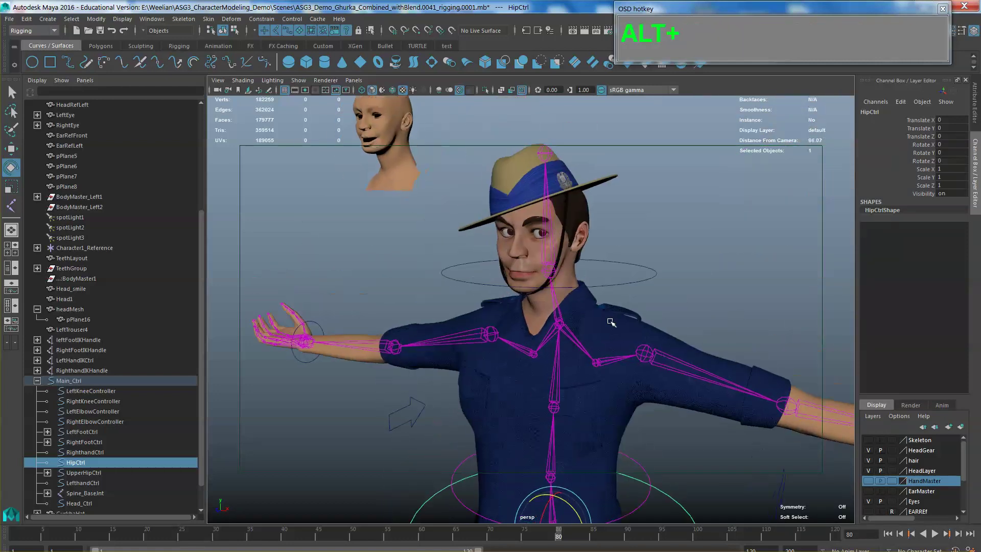
pyautogui.keyDown('alt'); pyautogui.scroll(3, 624, 316); pyautogui.keyUp('alt')
pyautogui.keyDown('alt'); pyautogui.moveTo(628, 313); pyautogui.dragTo(601, 259, button='middle'); pyautogui.keyUp('alt')
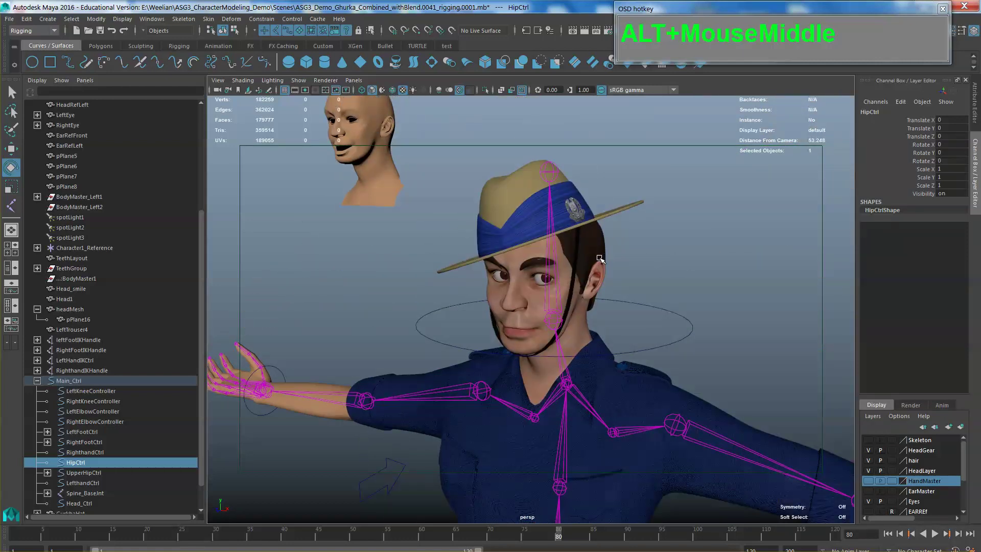
pyautogui.scroll(2, 601, 243)
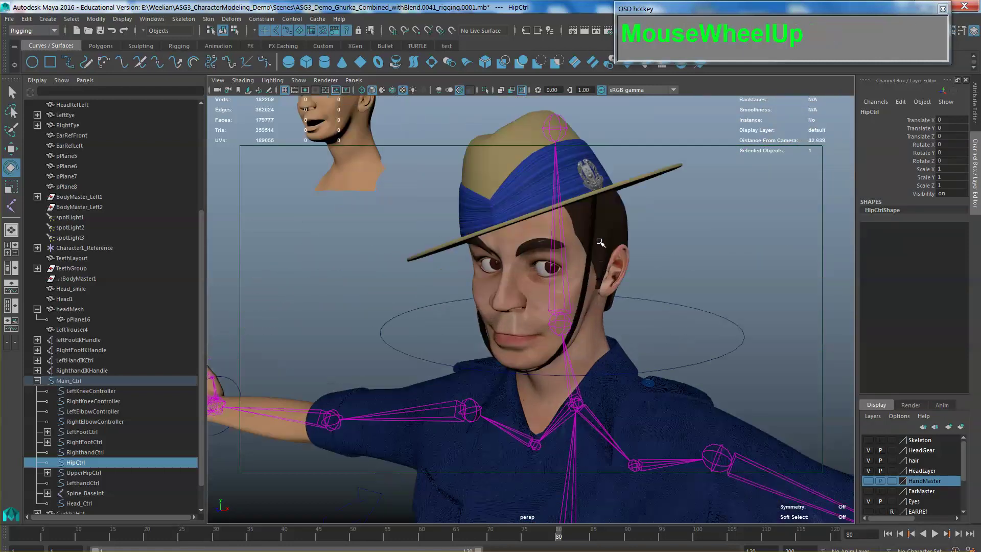
pyautogui.click(558, 225)
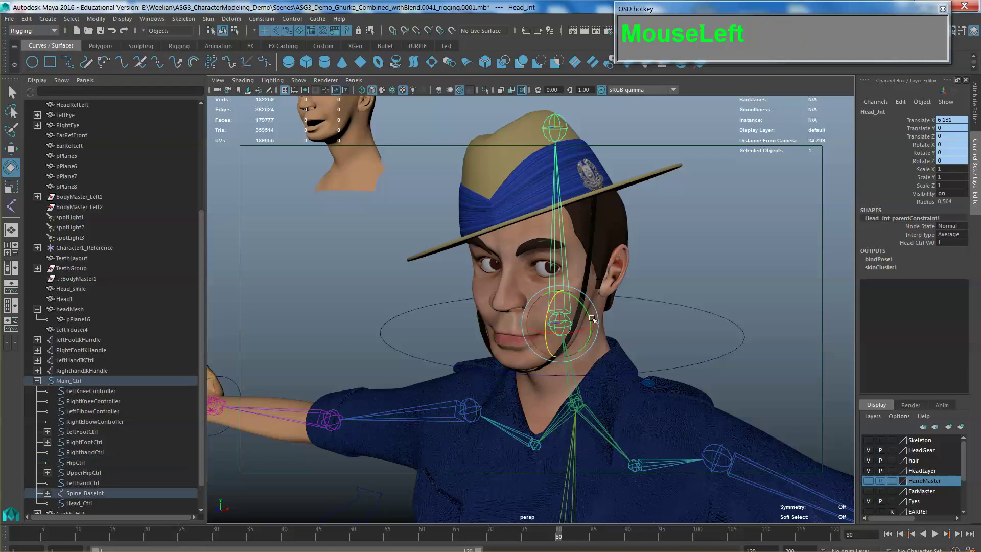
pyautogui.click(579, 391)
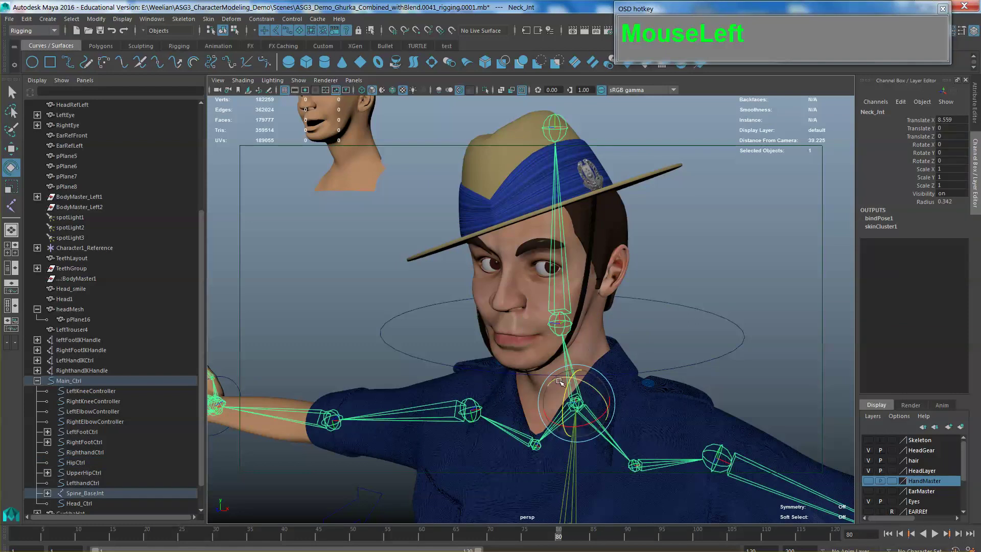
pyautogui.keyDown('shift'); pyautogui.click(597, 331); pyautogui.keyUp('shift')
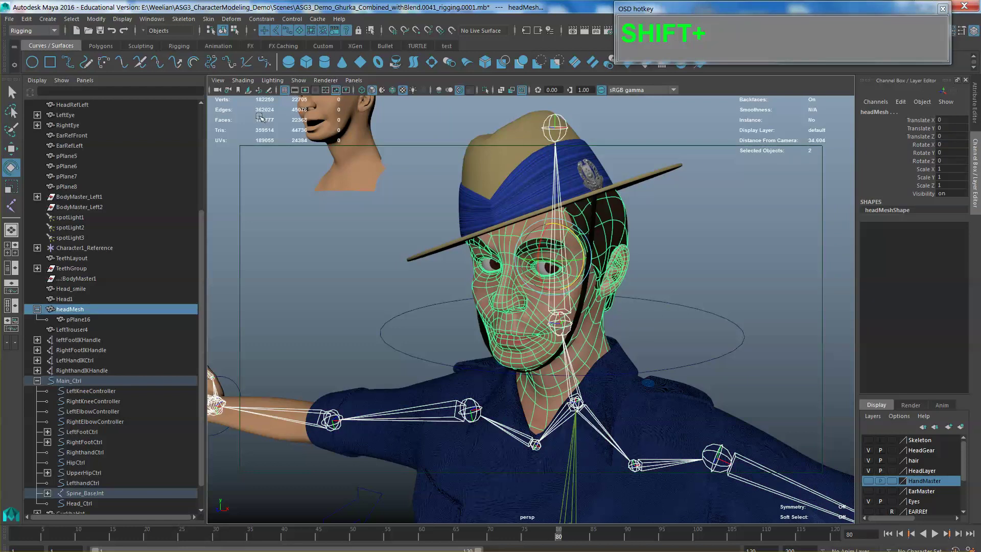
pyautogui.click(209, 19)
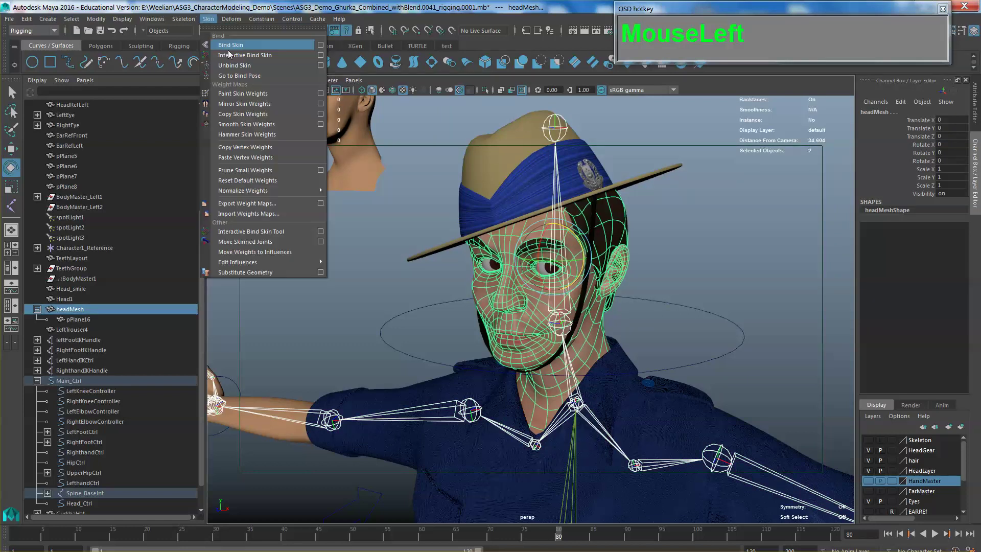
pyautogui.click(228, 44)
# - Test the bound head by rotating Head_Ctrl to Rotate Z -21.015 and beyond, and undo the rotations
pyautogui.keyDown('alt'); pyautogui.moveTo(684, 290); pyautogui.dragTo(691, 309); pyautogui.keyUp('alt')
pyautogui.click(715, 299)
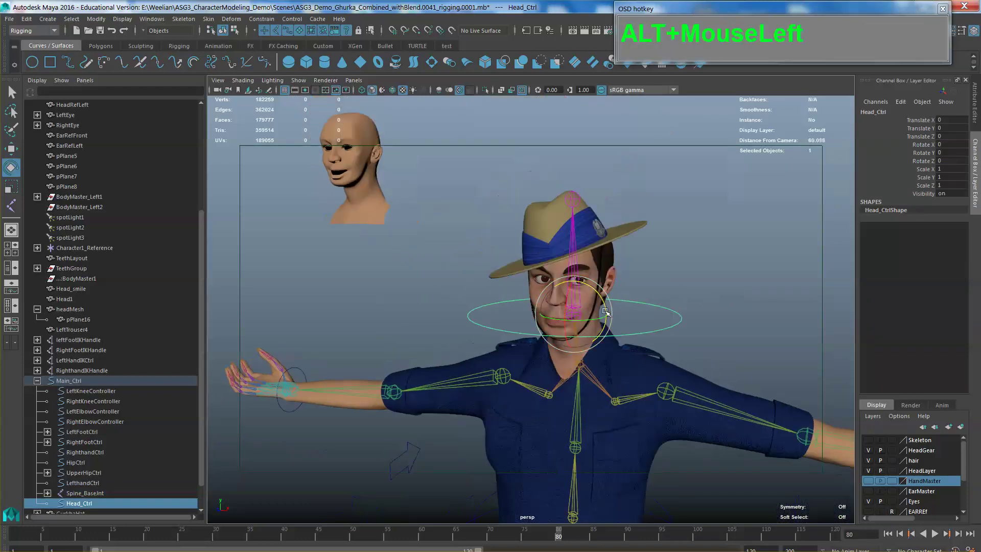
pyautogui.moveTo(603, 301); pyautogui.dragTo(606, 248)
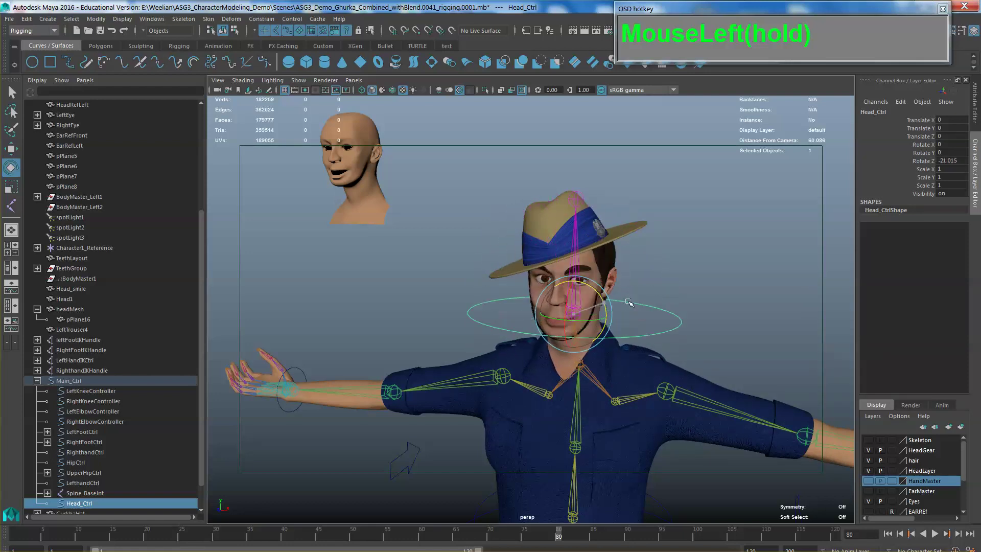
pyautogui.press('z')
pyautogui.scroll(3, 631, 298)
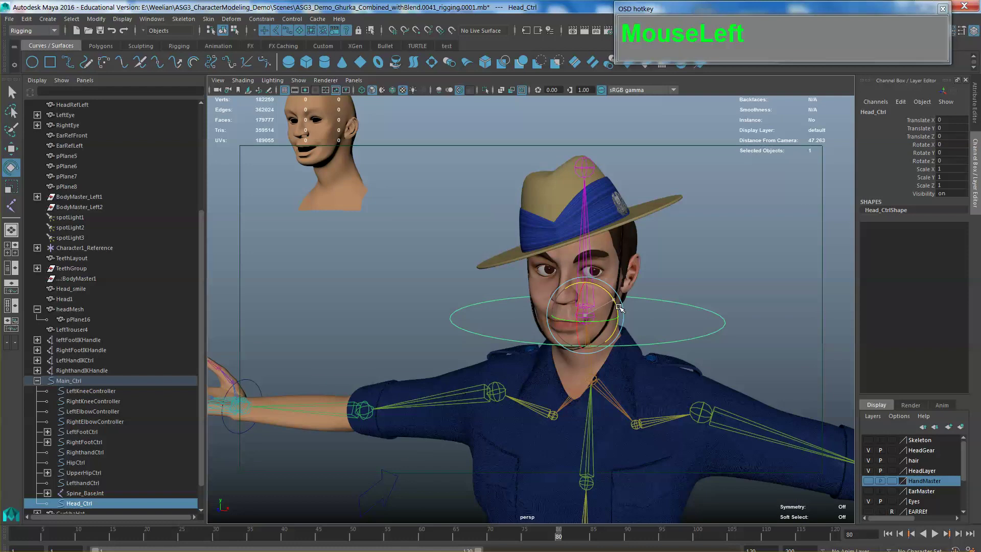
pyautogui.moveTo(620, 307); pyautogui.dragTo(637, 298)
pyautogui.hotkey('ctrl', 'z')
# - Parent LeftEye and RightEye under the Head_Int joint
pyautogui.scroll(5, 647, 256)
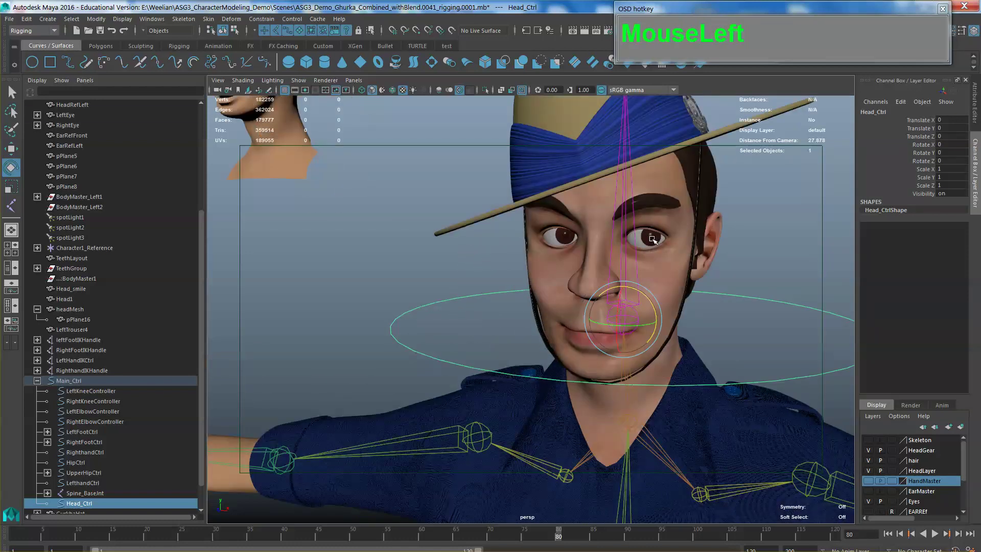
pyautogui.click(652, 239)
pyautogui.keyDown('shift'); pyautogui.click(564, 236); pyautogui.keyUp('shift')
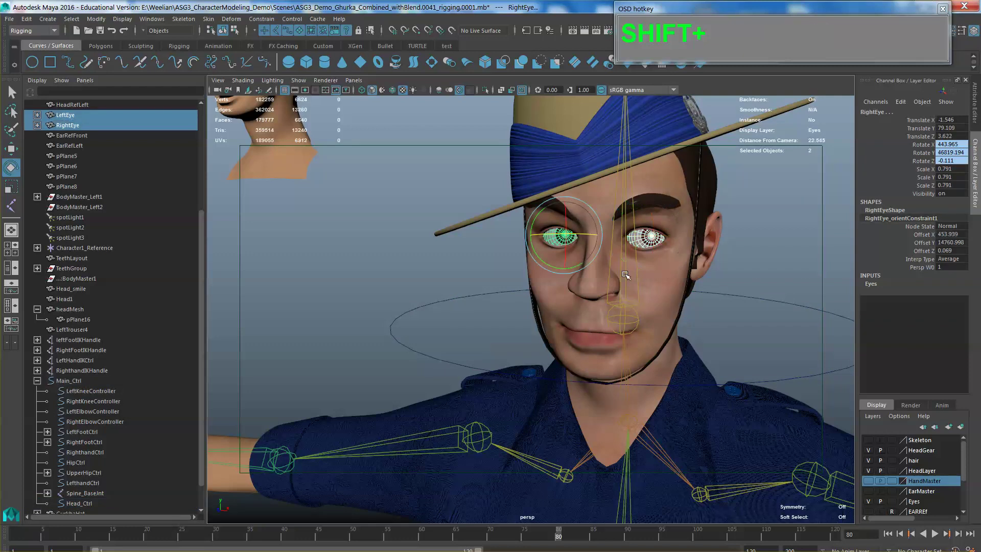
pyautogui.keyDown('shift'); pyautogui.click(626, 274); pyautogui.keyUp('shift')
pyautogui.hotkey('shift', 'p')
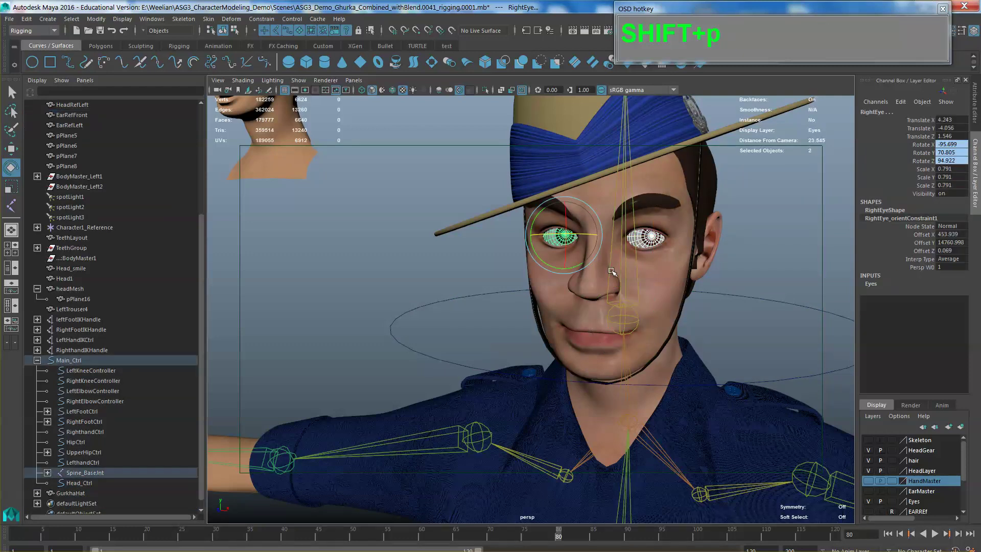
# - Parent UpperGums, LowerGums, UpperTeeth and LowerTeeth from TeethGroup under the Head_Int joint
pyautogui.scroll(3, 607, 324)
pyautogui.scroll(-3, 646, 344)
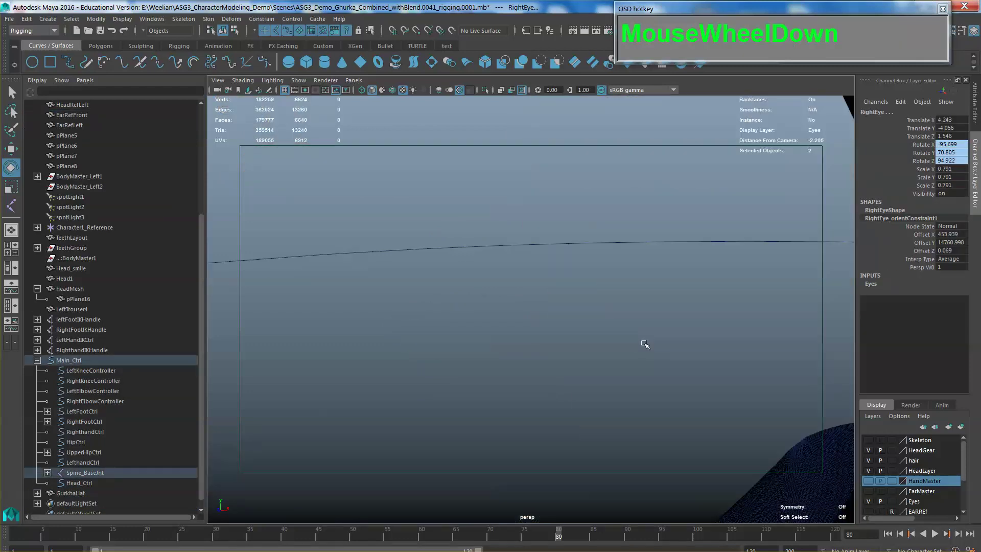
pyautogui.keyDown('alt'); pyautogui.moveTo(645, 344); pyautogui.dragTo(507, 221, button='middle'); pyautogui.keyUp('alt')
pyautogui.scroll(-3, 508, 221)
pyautogui.keyDown('alt'); pyautogui.moveTo(508, 222); pyautogui.dragTo(514, 241); pyautogui.keyUp('alt')
pyautogui.keyDown('alt'); pyautogui.scroll(-3, 515, 241); pyautogui.keyUp('alt')
pyautogui.keyDown('alt'); pyautogui.moveTo(515, 240); pyautogui.dragTo(557, 327, button='middle'); pyautogui.keyUp('alt')
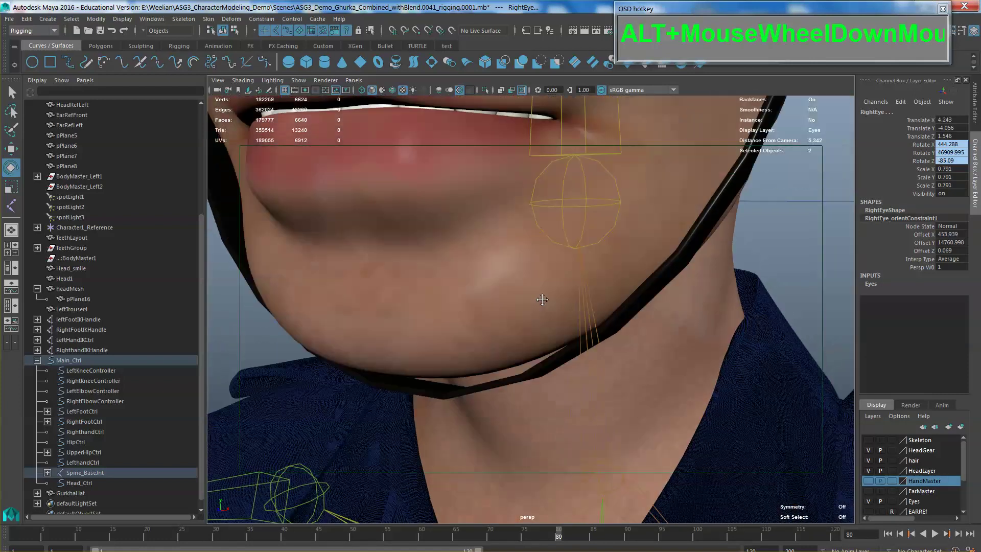
pyautogui.keyDown('alt'); pyautogui.scroll(4, 545, 286); pyautogui.keyUp('alt')
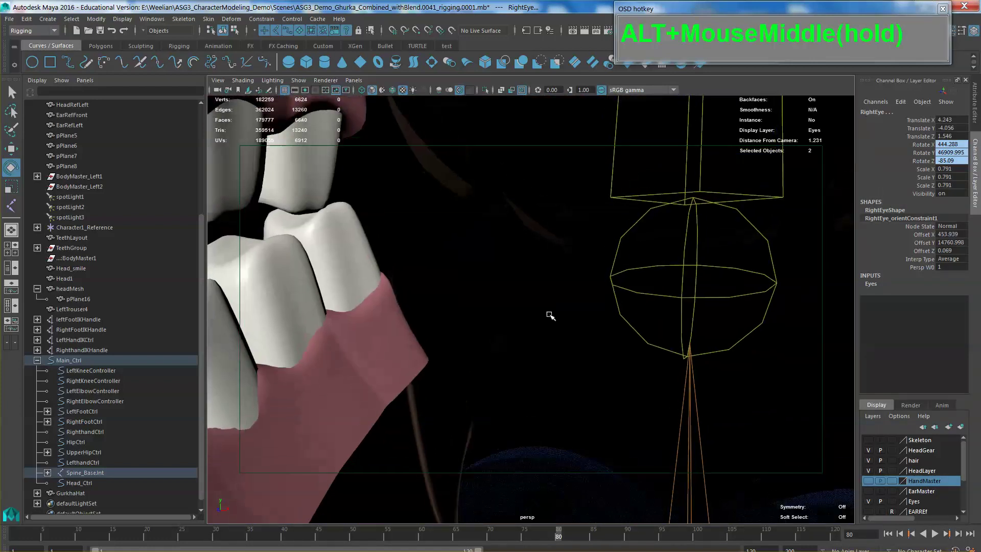
pyautogui.click(383, 355)
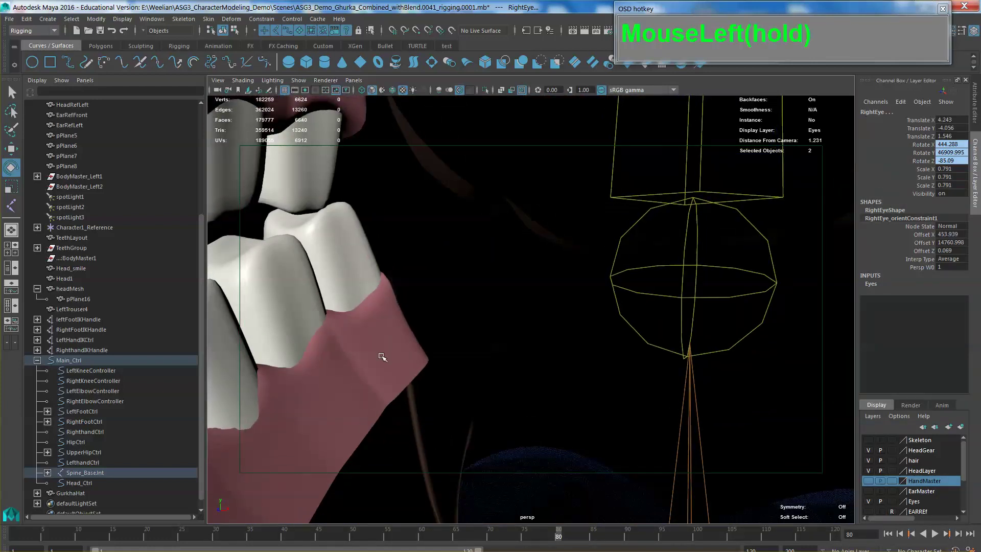
pyautogui.click(72, 248)
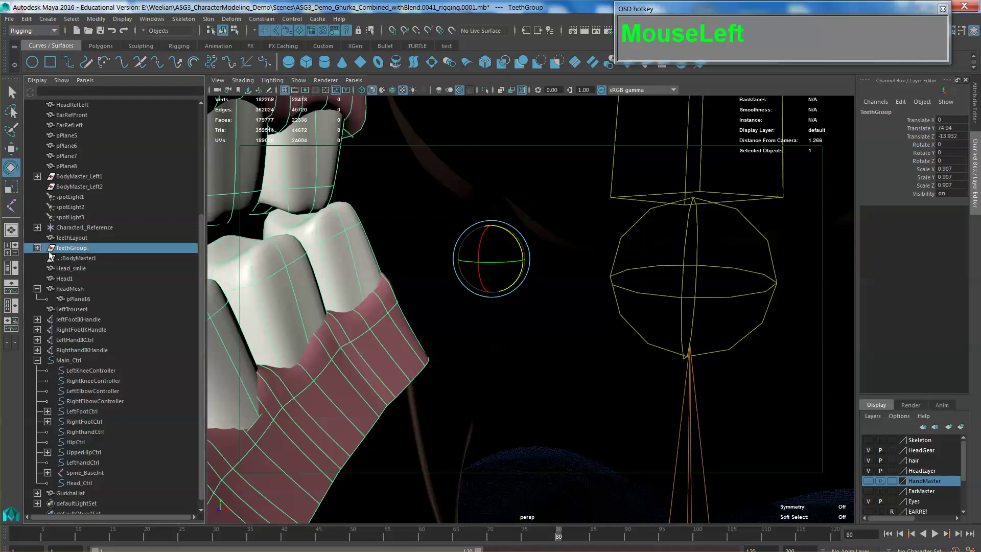
pyautogui.click(37, 248)
pyautogui.click(82, 258)
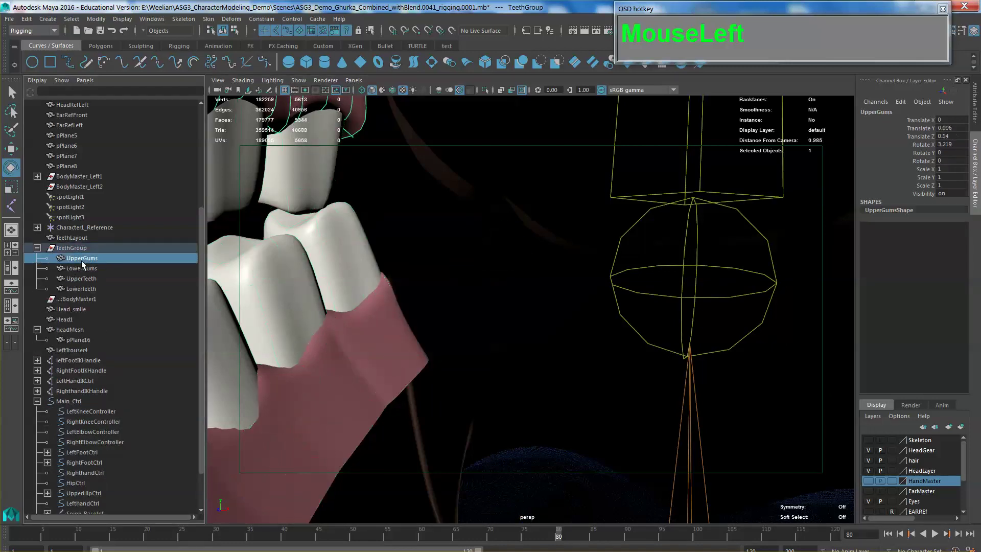
pyautogui.keyDown('shift'); pyautogui.click(92, 289); pyautogui.keyUp('shift')
pyautogui.scroll(-5, 518, 312)
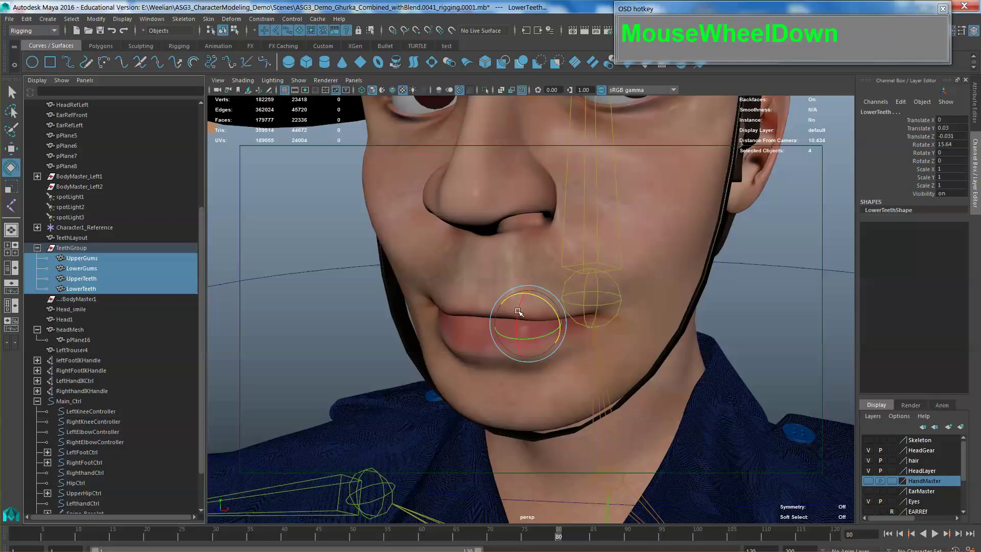
pyautogui.scroll(-5, 518, 312)
pyautogui.keyDown('shift'); pyautogui.click(575, 239); pyautogui.keyUp('shift')
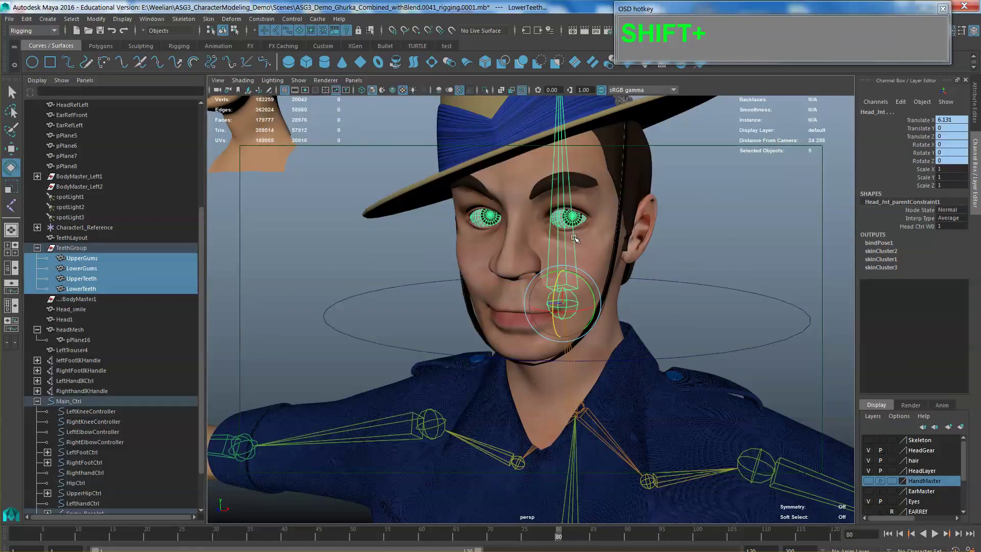
pyautogui.press('p')
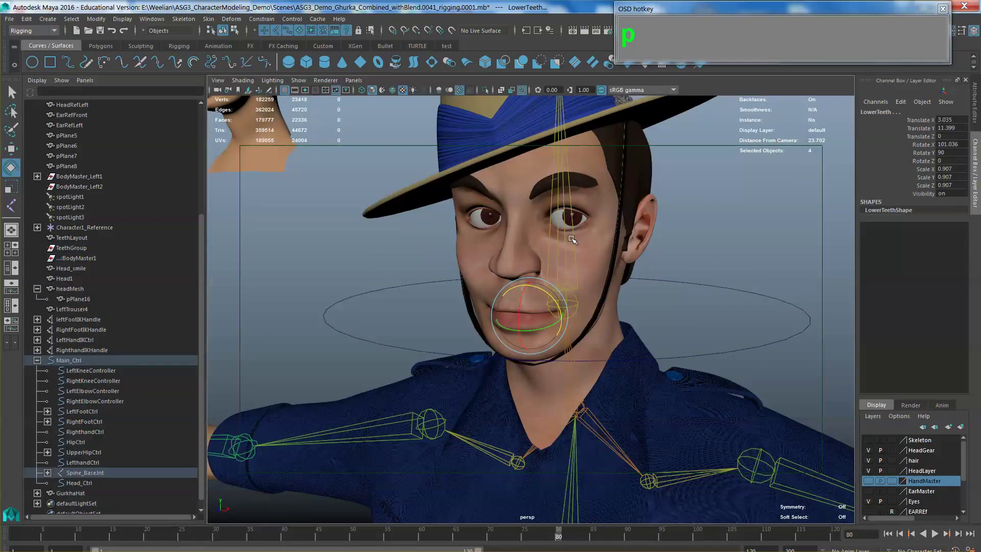
# - Select Head_Ctrl and test-rotate it to check that the eyes and teeth follow the head
pyautogui.scroll(-5, 726, 286)
pyautogui.keyDown('alt'); pyautogui.moveTo(703, 293); pyautogui.dragTo(686, 301); pyautogui.keyUp('alt')
pyautogui.click(655, 298)
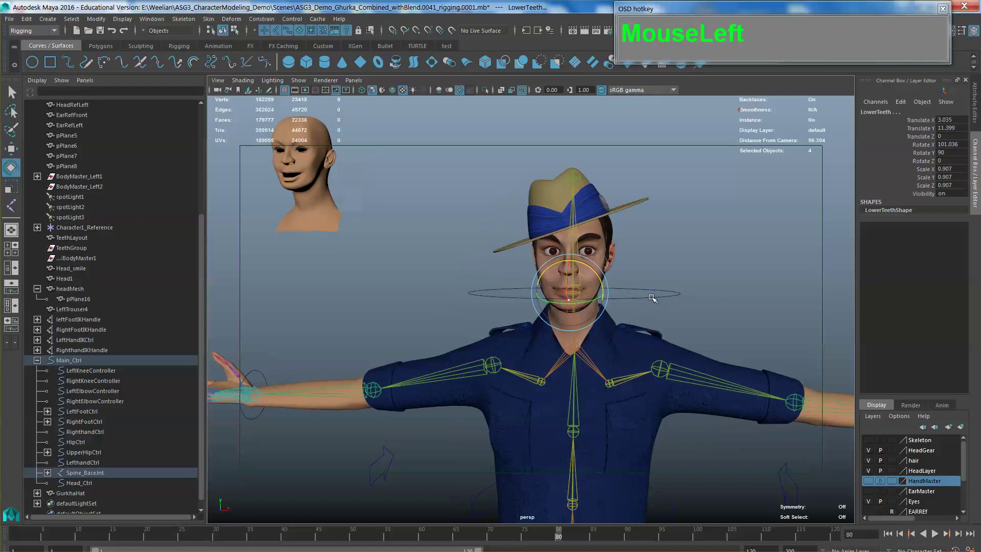
pyautogui.moveTo(607, 280); pyautogui.dragTo(682, 272)
pyautogui.scroll(5, 618, 268)
pyautogui.keyDown('alt'); pyautogui.moveTo(682, 272); pyautogui.dragTo(690, 308, button='middle'); pyautogui.keyUp('alt')
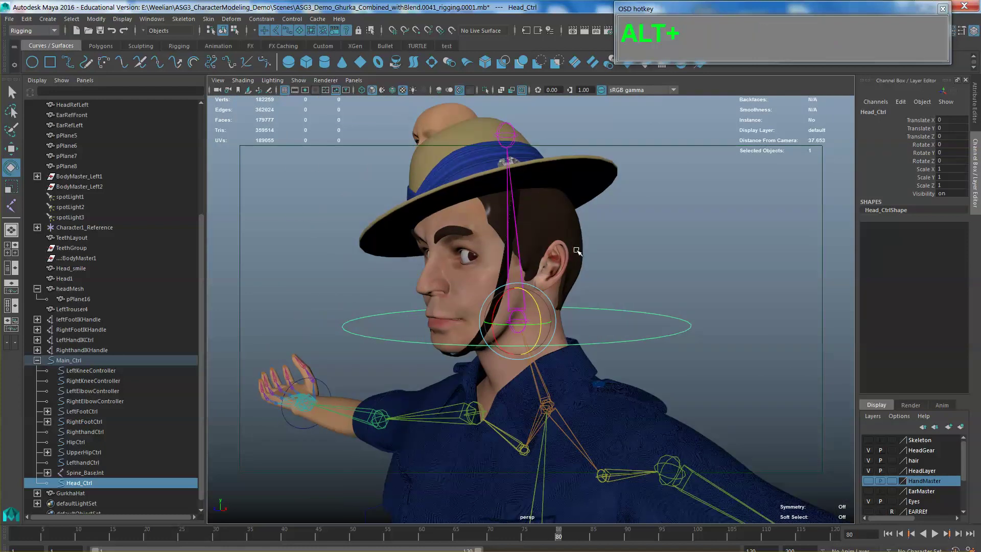
# - Examine the face, hair, hat and chin strap around headMesh from several angles
pyautogui.keyDown('alt'); pyautogui.moveTo(543, 257); pyautogui.dragTo(547, 254, button='middle'); pyautogui.keyUp('alt')
pyautogui.keyDown('alt'); pyautogui.moveTo(547, 255); pyautogui.dragTo(613, 245); pyautogui.keyUp('alt')
pyautogui.keyDown('alt'); pyautogui.moveTo(614, 246); pyautogui.dragTo(577, 294, button='middle'); pyautogui.keyUp('alt')
pyautogui.keyDown('alt'); pyautogui.moveTo(577, 294); pyautogui.dragTo(551, 286); pyautogui.keyUp('alt')
pyautogui.keyDown('alt'); pyautogui.scroll(3, 551, 286); pyautogui.keyUp('alt')
pyautogui.keyDown('alt'); pyautogui.moveTo(550, 284); pyautogui.dragTo(556, 237, button='middle'); pyautogui.keyUp('alt')
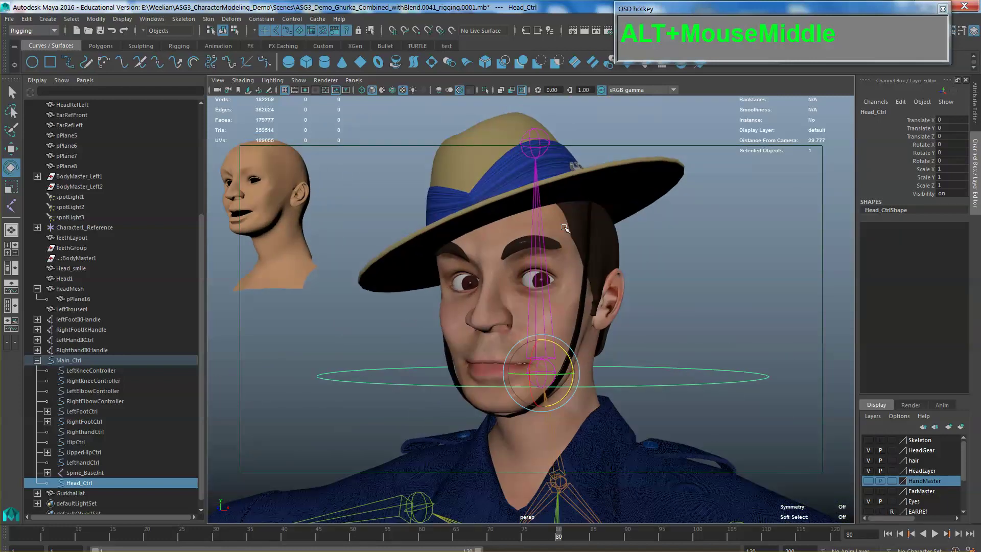
pyautogui.click(597, 272)
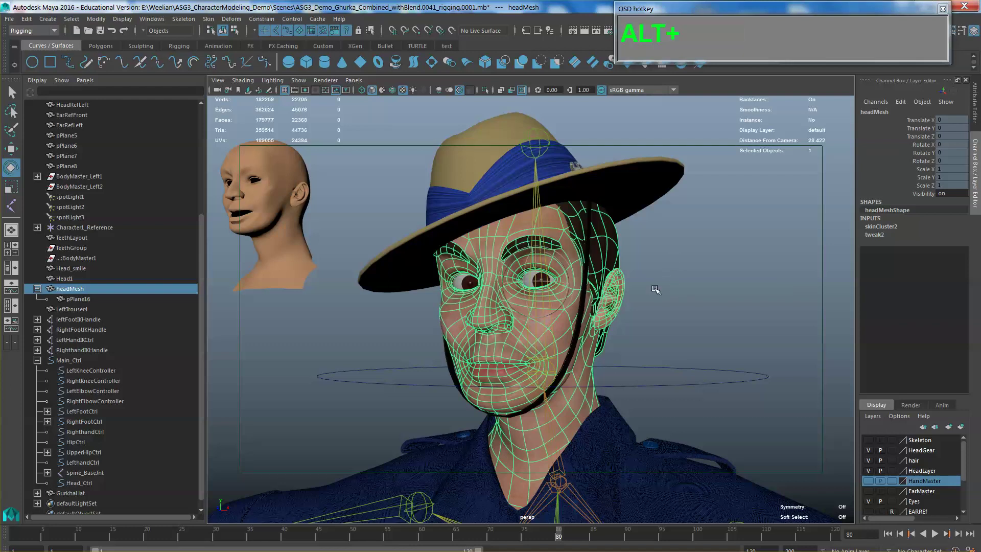
pyautogui.keyDown('alt'); pyautogui.moveTo(672, 293); pyautogui.dragTo(516, 310); pyautogui.keyUp('alt')
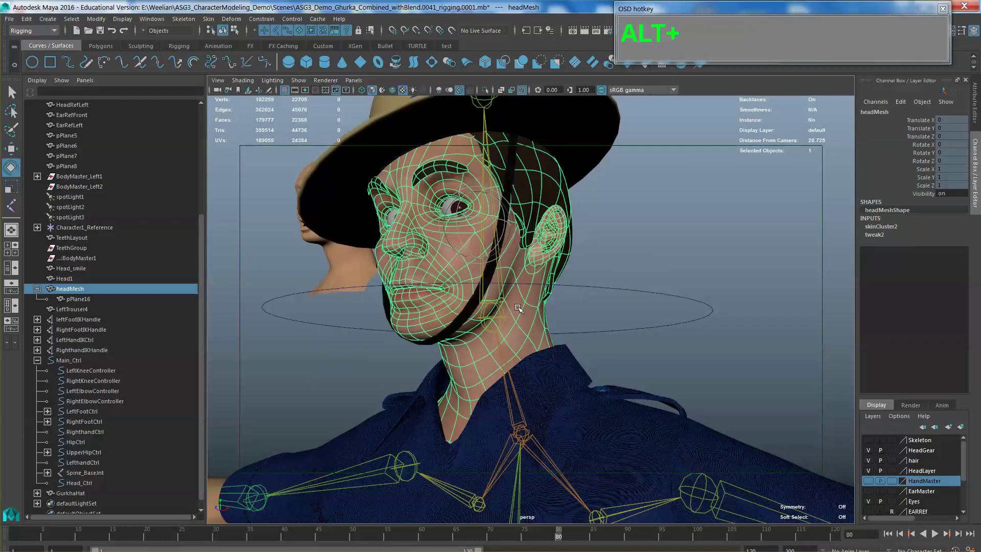
pyautogui.keyDown('alt'); pyautogui.moveTo(501, 327); pyautogui.dragTo(514, 299, button='middle'); pyautogui.keyUp('alt')
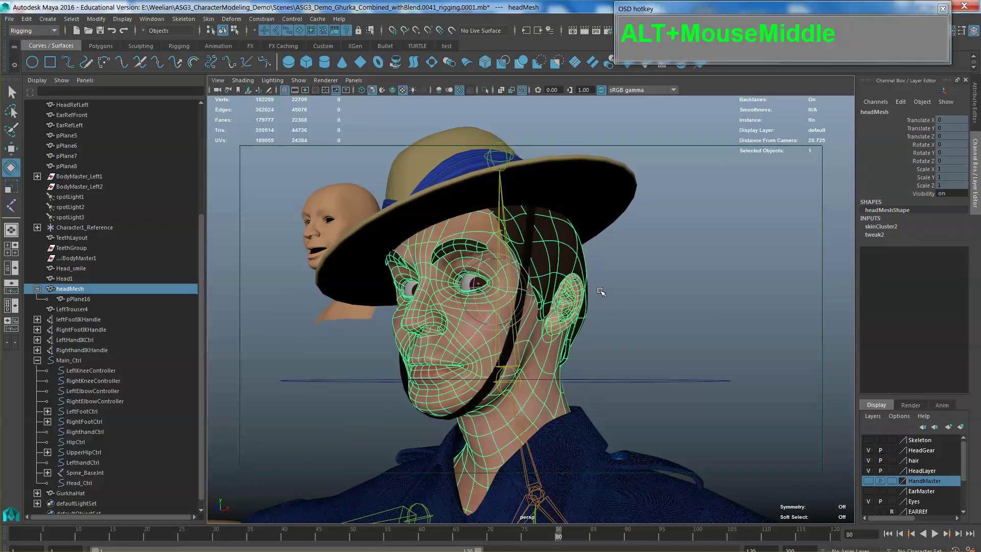
pyautogui.keyDown('alt'); pyautogui.moveTo(603, 293); pyautogui.dragTo(597, 297); pyautogui.keyUp('alt')
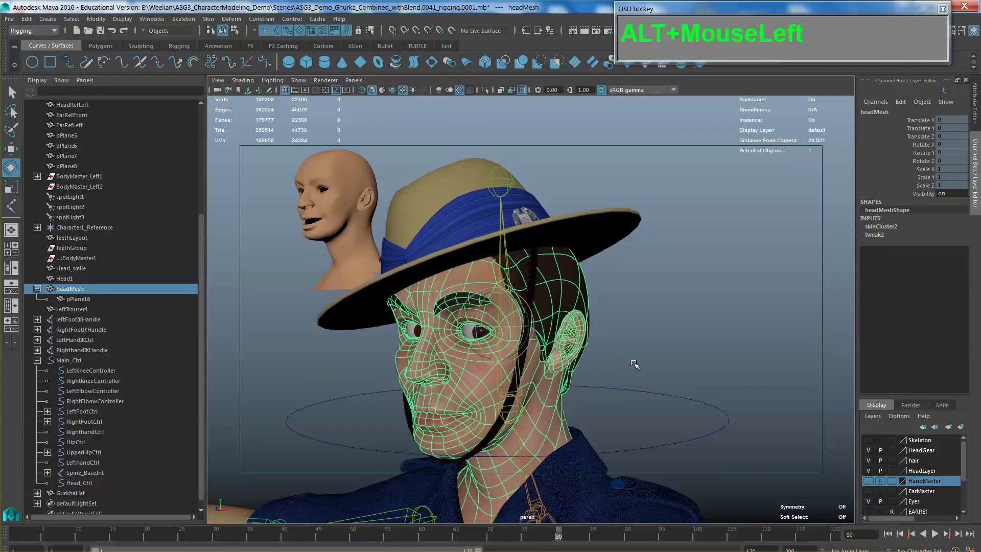
pyautogui.moveTo(619, 336)
pyautogui.keyDown('alt'); pyautogui.mouseDown()
pyautogui.moveTo(572, 339)
pyautogui.moveTo(639, 329)
pyautogui.moveTo(603, 342)
pyautogui.moveTo(618, 346)
pyautogui.mouseUp(); pyautogui.keyUp('alt')
# - Tilt Head_Ctrl sideways to Rotate Z 16.221 to test how the head parts follow
pyautogui.moveTo(682, 395); pyautogui.dragTo(738, 424)
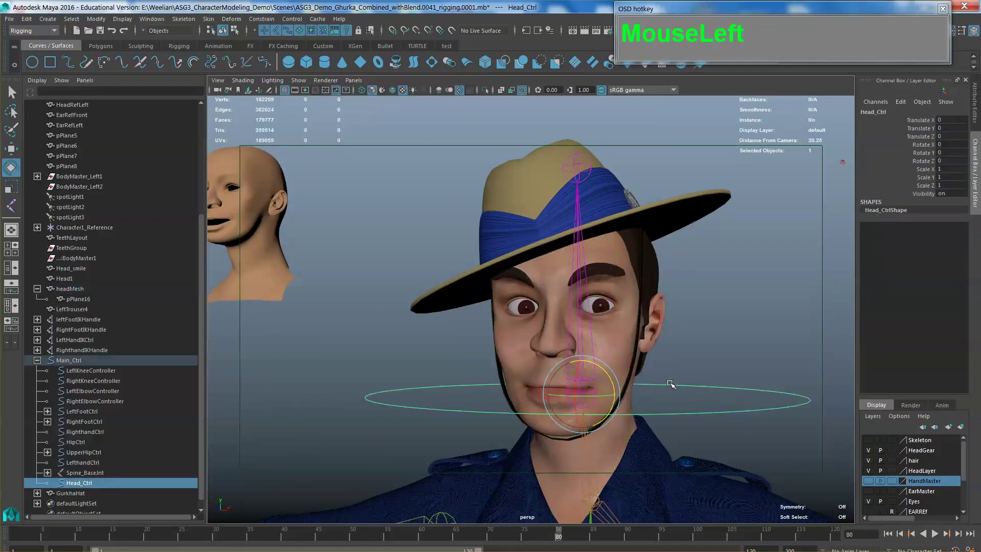
pyautogui.moveTo(671, 384); pyautogui.dragTo(630, 358)
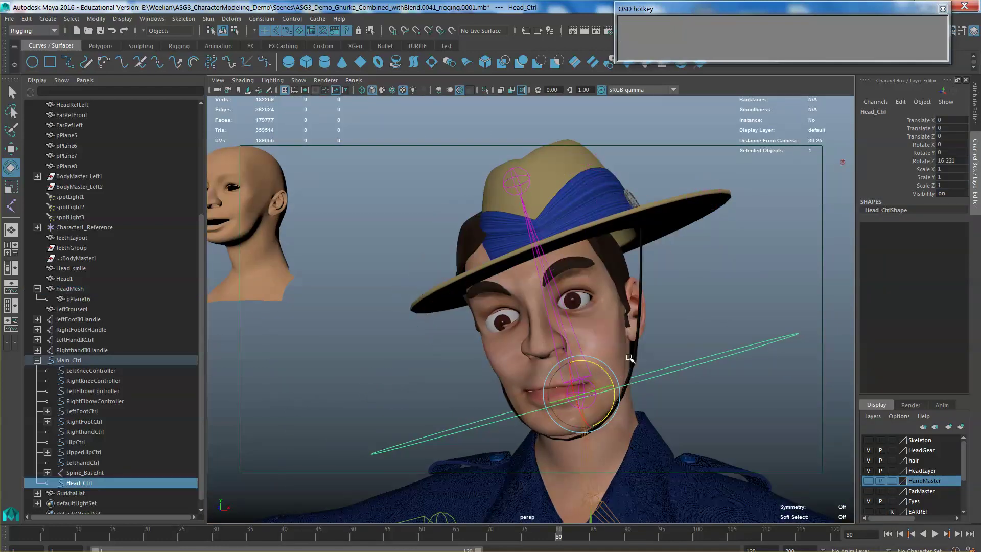
# - Undo the head tilt, then start Paint Skin Weights on headMesh with its tool settings shown
pyautogui.hotkey('ctrl', 'z')
pyautogui.scroll(-5, 630, 359)
pyautogui.click(590, 289)
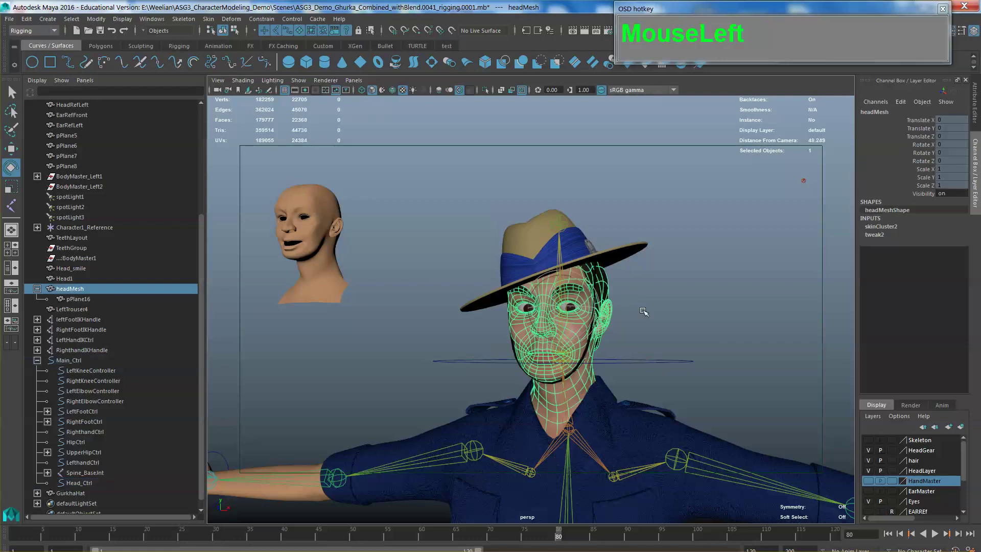
pyautogui.click(210, 19)
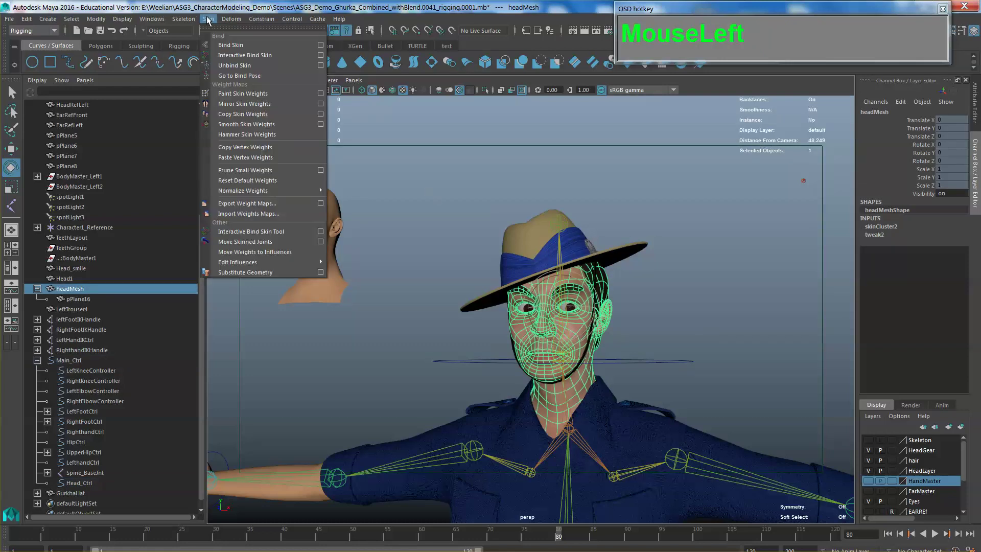
pyautogui.click(237, 93)
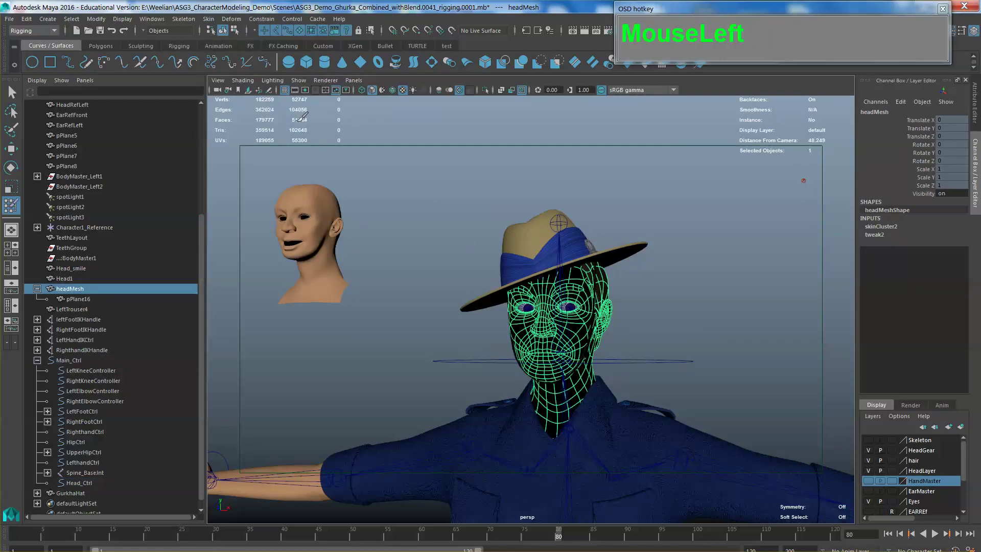
pyautogui.doubleClick(13, 206)
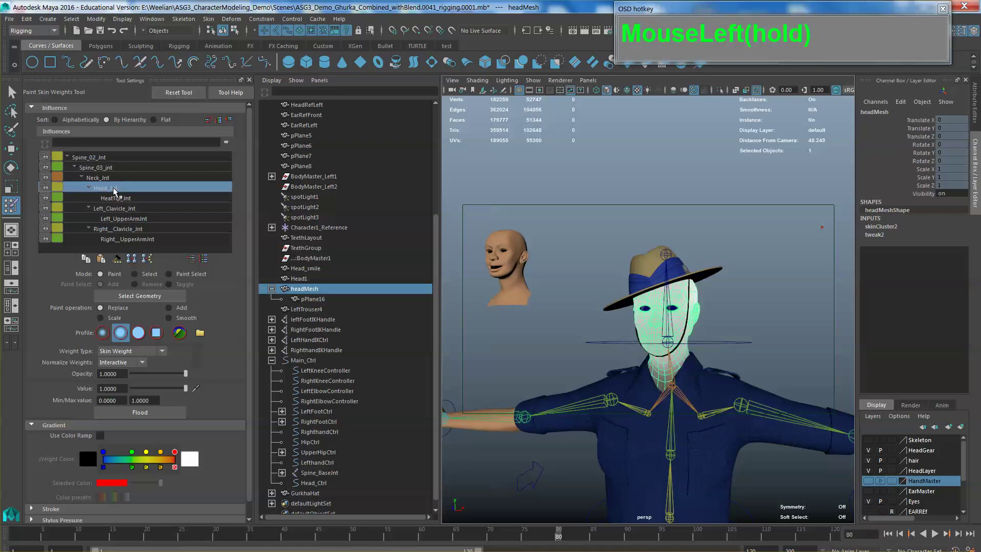
# - Flood headMesh with a Replace value of 1 for the Head_Jnt influence
pyautogui.keyDown('alt'); pyautogui.moveTo(621, 359); pyautogui.dragTo(572, 354); pyautogui.keyUp('alt')
pyautogui.keyDown('alt'); pyautogui.moveTo(572, 354); pyautogui.dragTo(597, 355, button='right'); pyautogui.keyUp('alt')
pyautogui.keyDown('alt'); pyautogui.moveTo(620, 334); pyautogui.dragTo(593, 353); pyautogui.keyUp('alt')
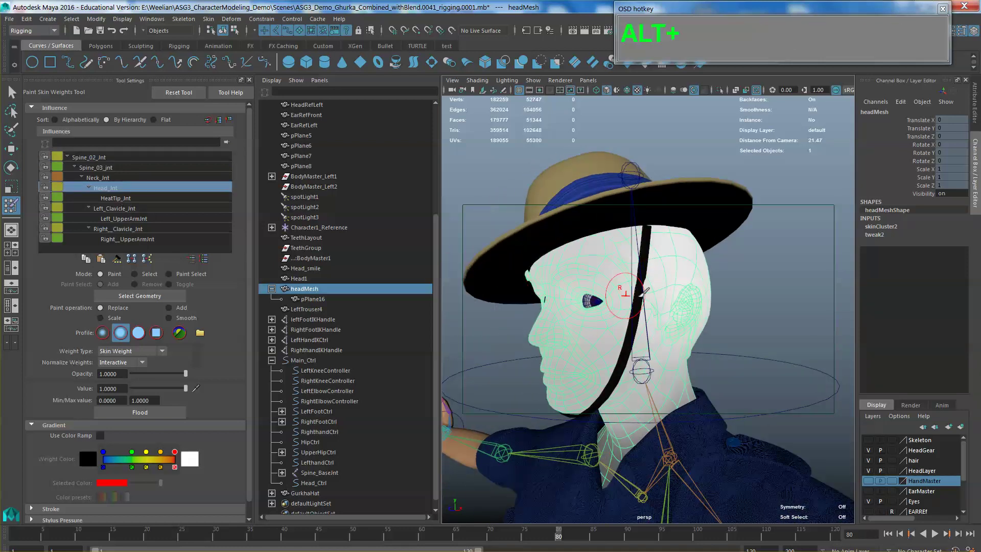
pyautogui.click(111, 192)
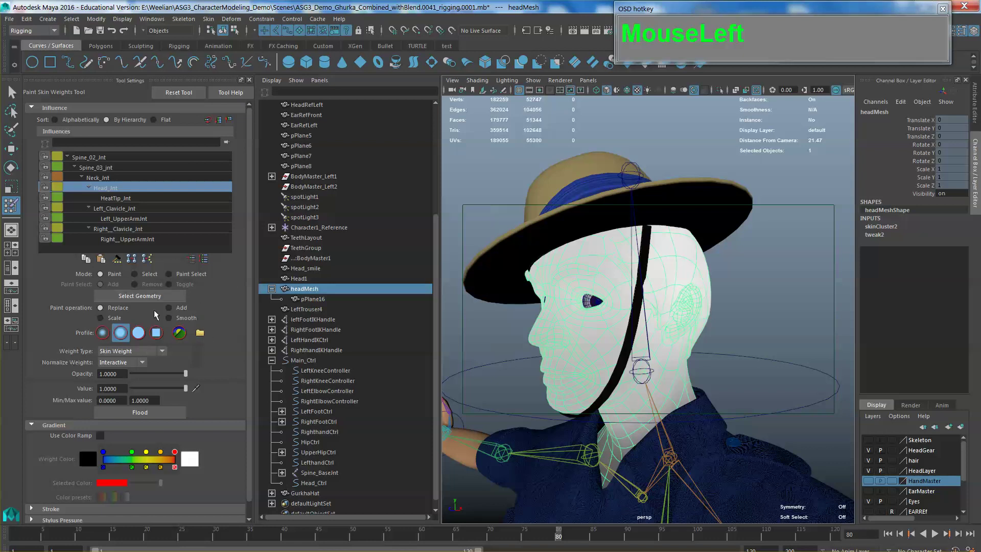
pyautogui.click(152, 413)
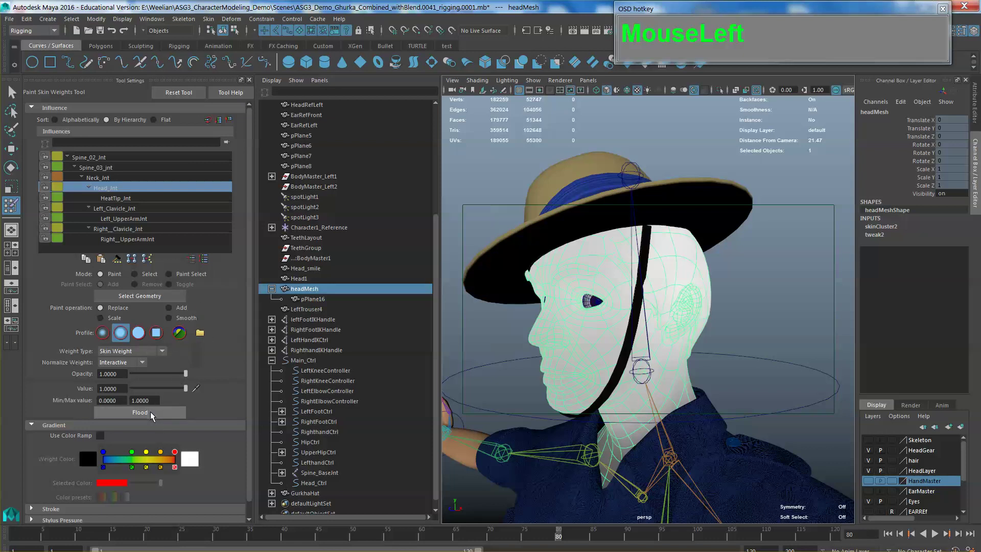
pyautogui.click(151, 413)
pyautogui.scroll(-3, 727, 378)
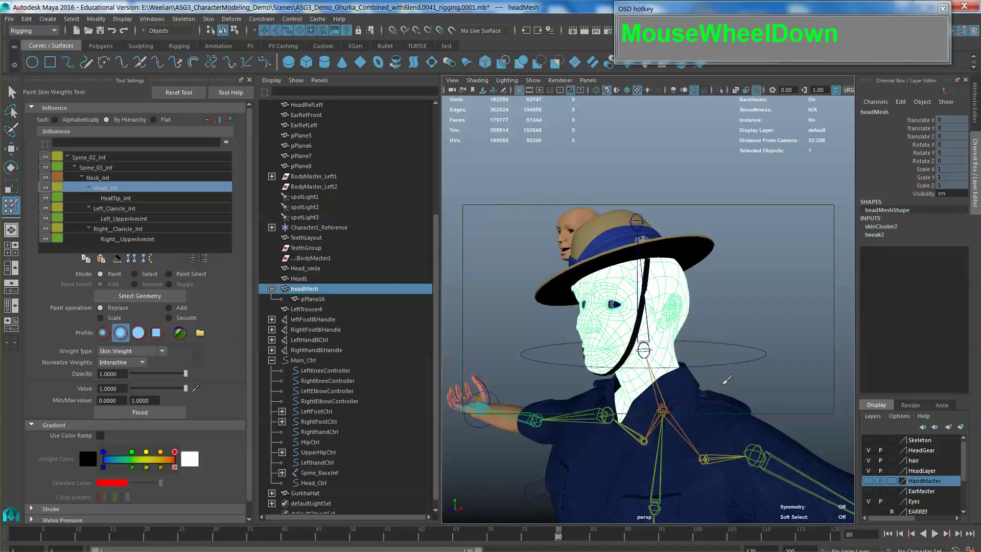
# - Test-rotate Head_Ctrl to check how the flooded head mesh follows, and undo the rotation
pyautogui.press('q')
pyautogui.click(748, 363)
pyautogui.keyDown('alt'); pyautogui.moveTo(748, 367); pyautogui.dragTo(765, 369); pyautogui.keyUp('alt')
pyautogui.press('w')
pyautogui.press('e')
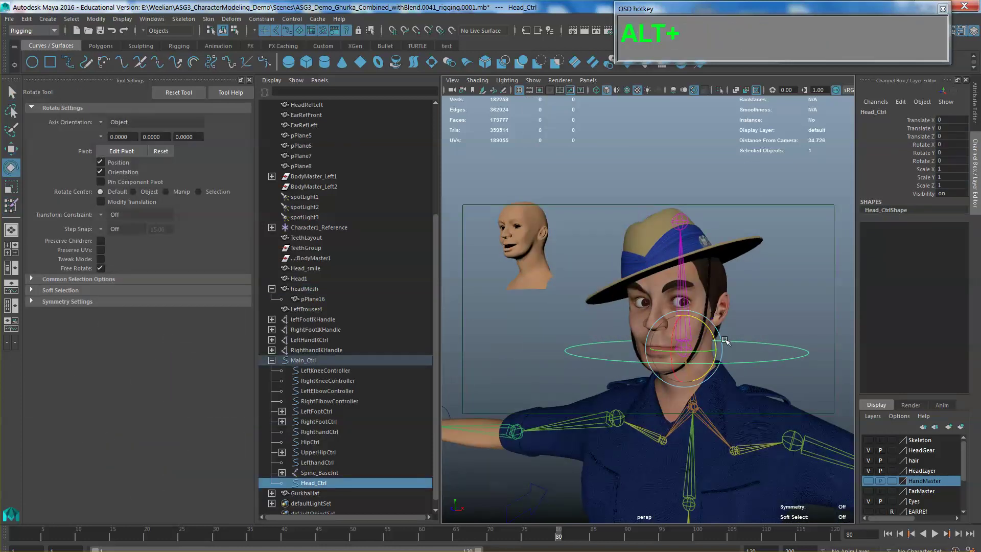
pyautogui.click(715, 338)
pyautogui.moveTo(715, 338)
pyautogui.mouseDown()
pyautogui.moveTo(719, 352)
pyautogui.moveTo(709, 312)
pyautogui.moveTo(721, 357)
pyautogui.moveTo(721, 333)
pyautogui.moveTo(715, 339)
pyautogui.mouseUp()
pyautogui.press('z')
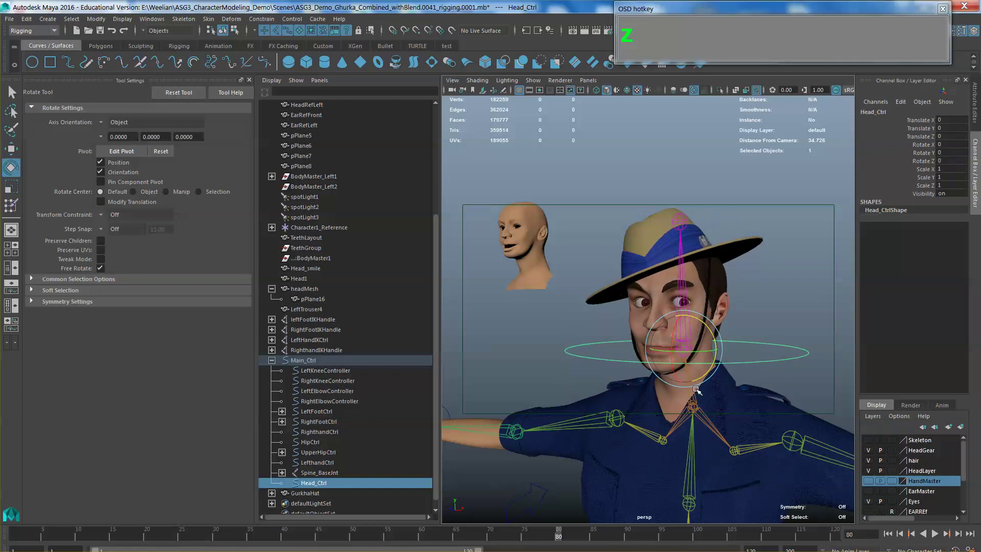
# - Paint weight 1 for Neck_Jnt all around the neck of headMesh with the Replace operation
pyautogui.click(718, 284)
pyautogui.click(304, 288)
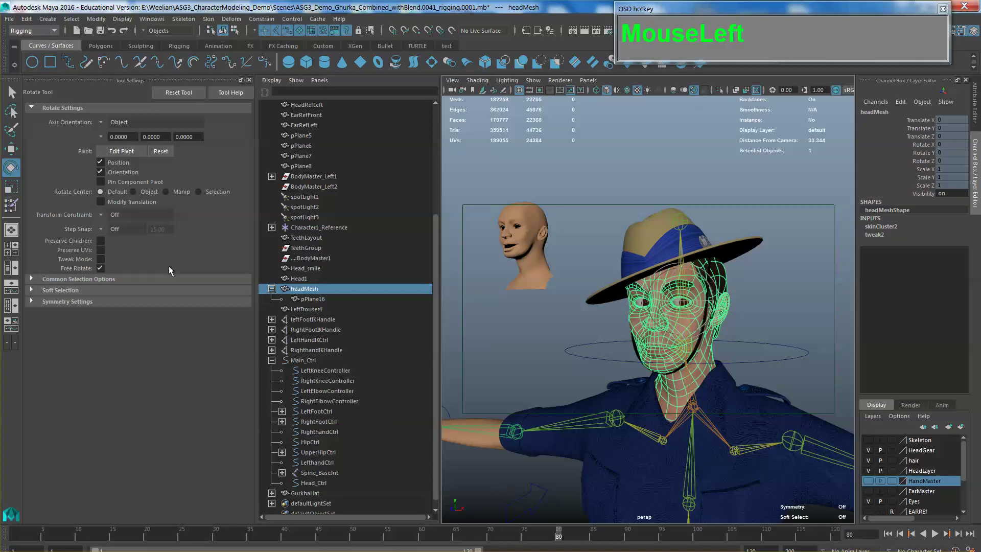
pyautogui.click(12, 204)
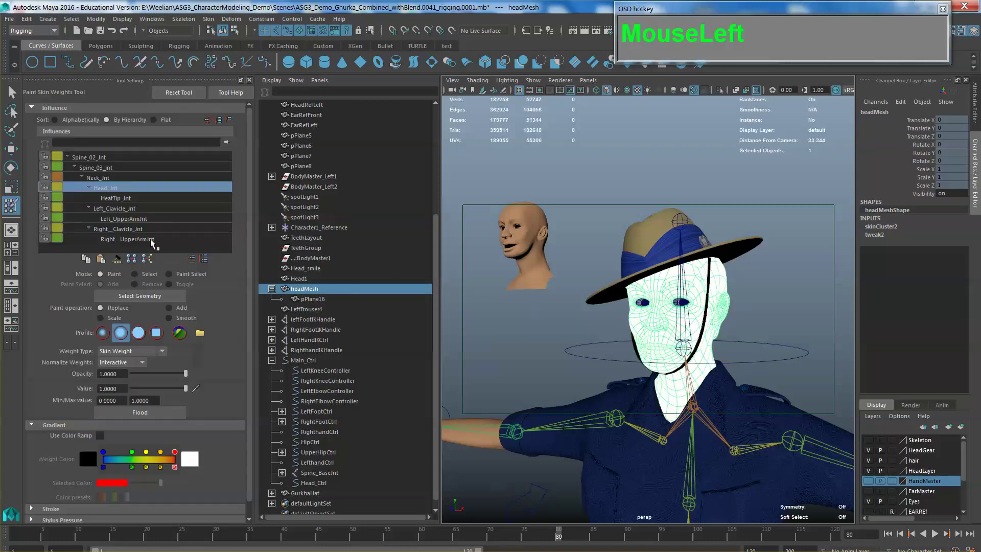
pyautogui.click(99, 178)
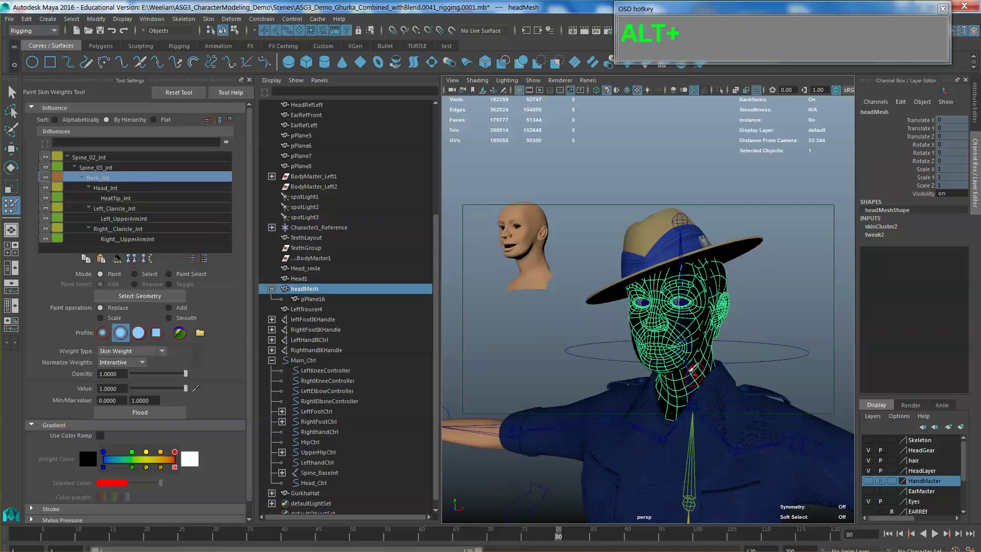
pyautogui.keyDown('alt'); pyautogui.moveTo(511, 358); pyautogui.dragTo(608, 370); pyautogui.keyUp('alt')
pyautogui.scroll(4, 608, 370)
pyautogui.keyDown('alt'); pyautogui.moveTo(612, 371); pyautogui.dragTo(595, 304, button='middle'); pyautogui.keyUp('alt')
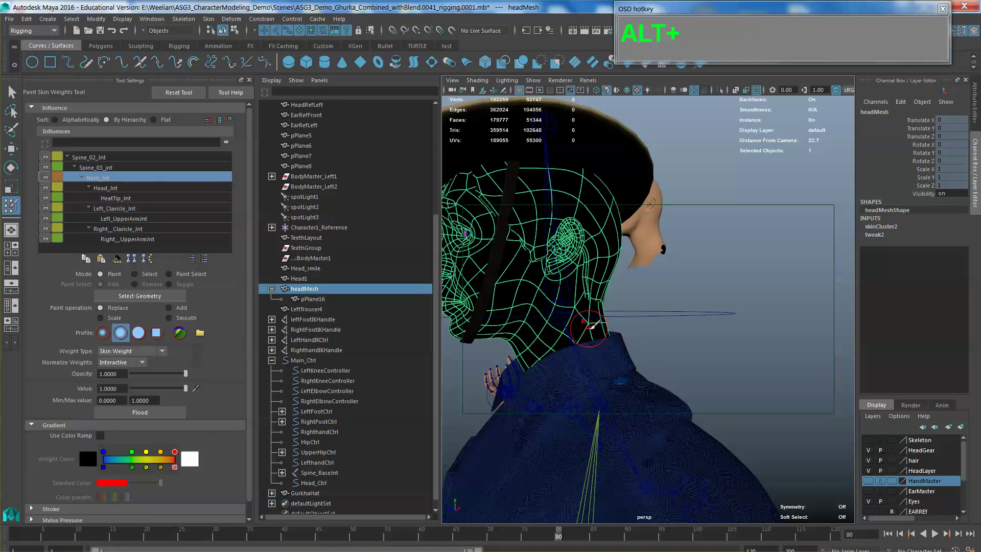
pyautogui.moveTo(600, 327)
pyautogui.mouseDown()
pyautogui.moveTo(551, 335)
pyautogui.moveTo(560, 359)
pyautogui.moveTo(684, 307)
pyautogui.moveTo(692, 327)
pyautogui.moveTo(774, 332)
pyautogui.moveTo(797, 322)
pyautogui.moveTo(766, 317)
pyautogui.moveTo(769, 332)
pyautogui.mouseUp()
pyautogui.keyDown('alt'); pyautogui.moveTo(769, 332); pyautogui.dragTo(812, 345); pyautogui.keyUp('alt')
pyautogui.scroll(2, 730, 319)
pyautogui.keyDown('alt'); pyautogui.moveTo(730, 320); pyautogui.dragTo(838, 309); pyautogui.keyUp('alt')
pyautogui.moveTo(640, 265); pyautogui.dragTo(578, 268)
pyautogui.moveTo(572, 288)
pyautogui.keyDown('alt'); pyautogui.mouseDown()
pyautogui.moveTo(715, 280)
pyautogui.moveTo(703, 238)
pyautogui.moveTo(605, 283)
pyautogui.moveTo(678, 271)
pyautogui.mouseUp(); pyautogui.keyUp('alt')
pyautogui.scroll(3, 703, 238)
pyautogui.keyDown('alt'); pyautogui.moveTo(678, 271); pyautogui.dragTo(679, 245, button='middle'); pyautogui.keyUp('alt')
pyautogui.moveTo(679, 245)
pyautogui.keyDown('alt'); pyautogui.mouseDown()
pyautogui.moveTo(713, 252)
pyautogui.moveTo(657, 249)
pyautogui.moveTo(635, 279)
pyautogui.moveTo(647, 309)
pyautogui.moveTo(694, 286)
pyautogui.mouseUp(); pyautogui.keyUp('alt')
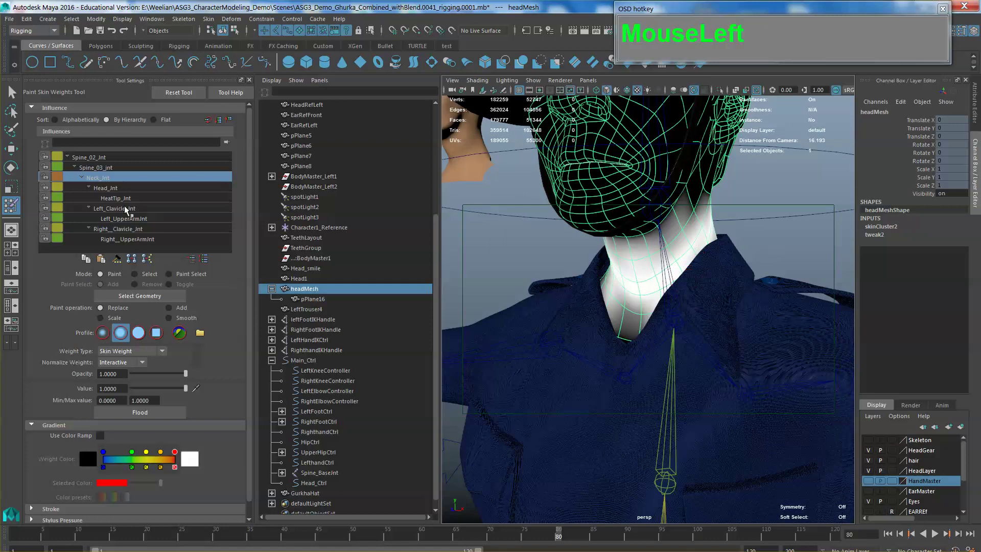
# - Examine headMesh's weights for the Spine_03, neck, clavicle, upper arm, HeatTip and head joints
pyautogui.click(89, 170)
pyautogui.scroll(-1, 89, 169)
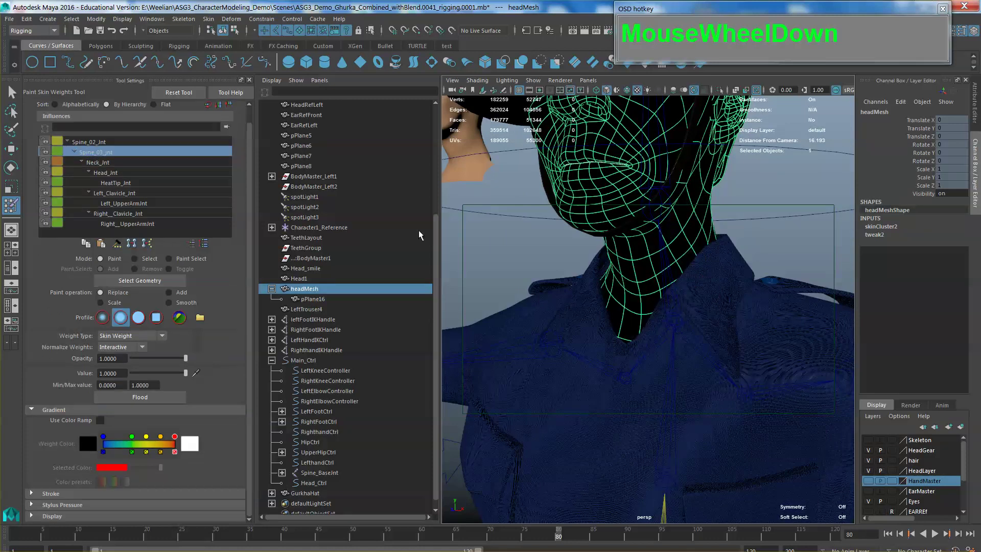
pyautogui.scroll(-5, 770, 373)
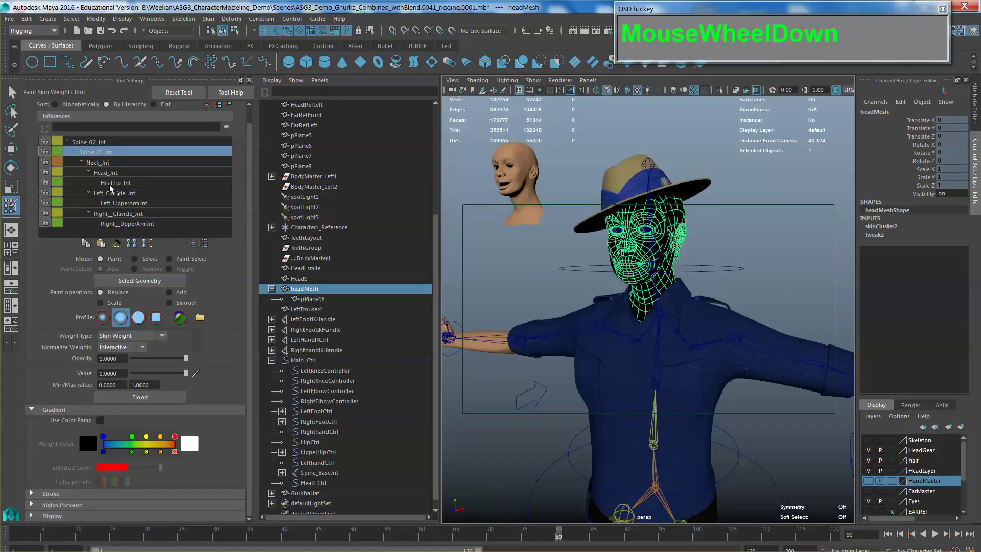
pyautogui.click(100, 164)
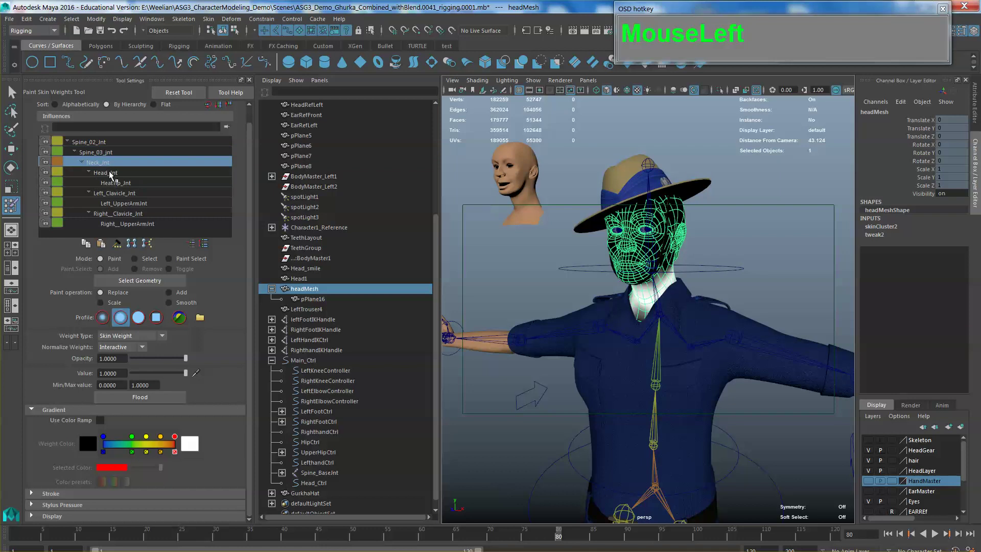
pyautogui.click(126, 194)
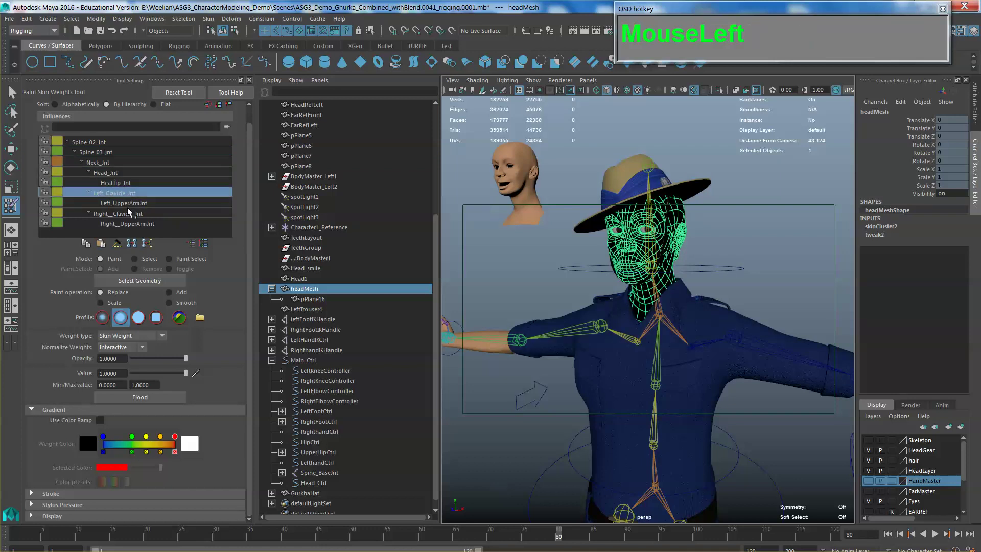
pyautogui.click(124, 215)
pyautogui.click(123, 204)
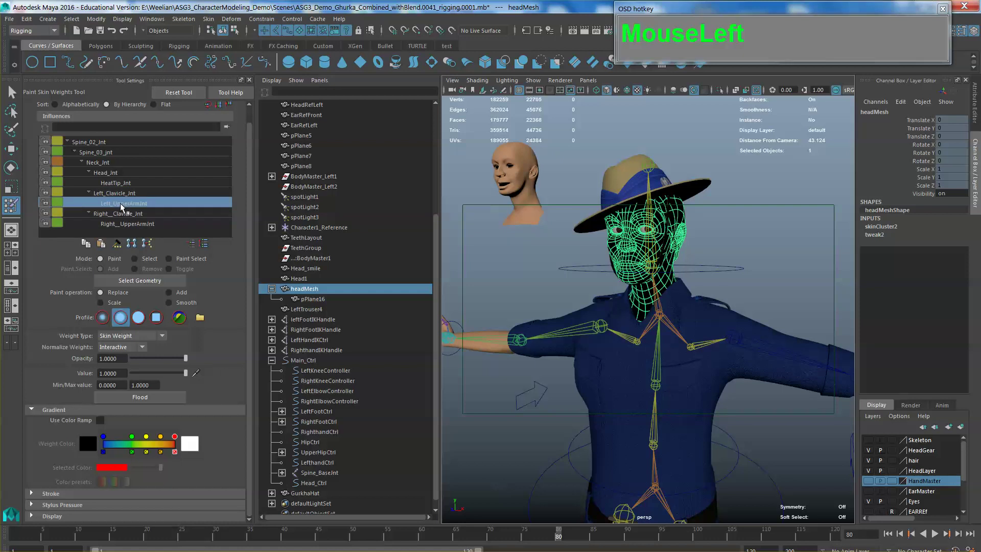
pyautogui.click(120, 194)
pyautogui.click(119, 182)
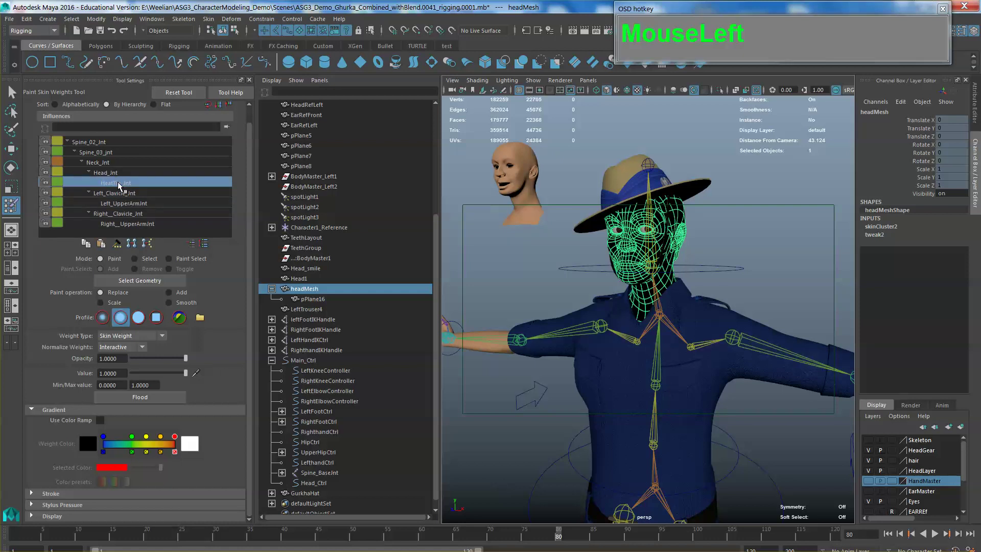
pyautogui.click(113, 173)
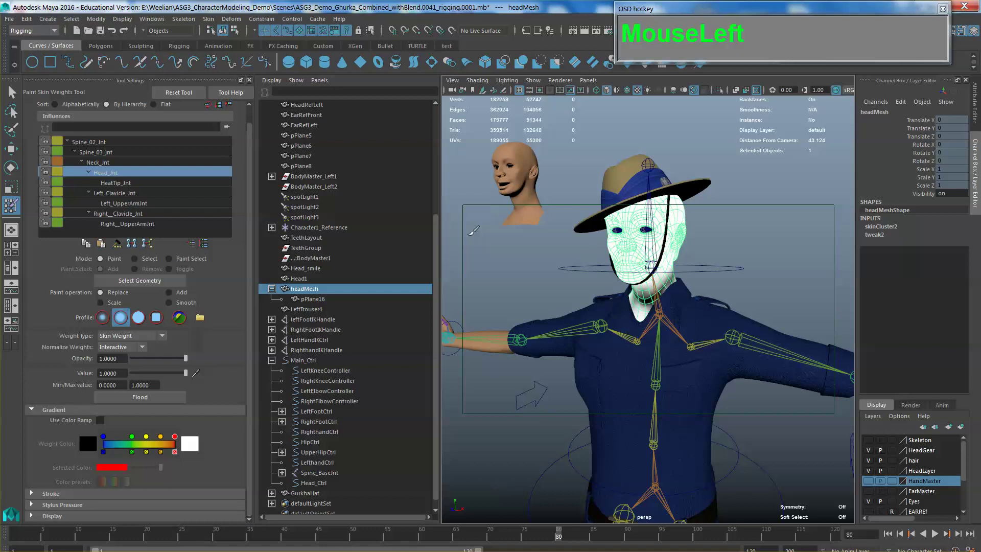
# - Erase Head_Jnt's weight from the visible part of the neck above the shirt collar
pyautogui.scroll(3, 699, 312)
pyautogui.moveTo(698, 312)
pyautogui.keyDown('alt'); pyautogui.mouseDown()
pyautogui.moveTo(636, 314)
pyautogui.moveTo(645, 309)
pyautogui.mouseUp(); pyautogui.keyUp('alt')
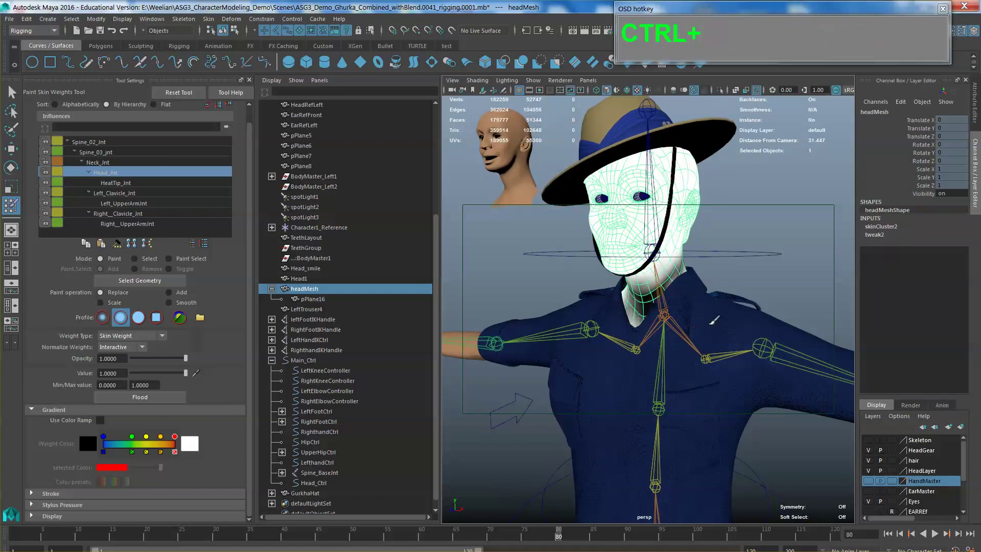
pyautogui.moveTo(703, 321)
pyautogui.keyDown('alt'); pyautogui.mouseDown()
pyautogui.moveTo(647, 337)
pyautogui.moveTo(675, 307)
pyautogui.moveTo(624, 311)
pyautogui.moveTo(693, 310)
pyautogui.moveTo(633, 303)
pyautogui.moveTo(606, 322)
pyautogui.moveTo(690, 311)
pyautogui.moveTo(596, 335)
pyautogui.moveTo(573, 327)
pyautogui.mouseUp(); pyautogui.keyUp('alt')
pyautogui.keyDown('ctrl'); pyautogui.click(694, 309); pyautogui.keyUp('ctrl')
pyautogui.keyDown('ctrl'); pyautogui.moveTo(658, 327); pyautogui.dragTo(670, 328); pyautogui.keyUp('ctrl')
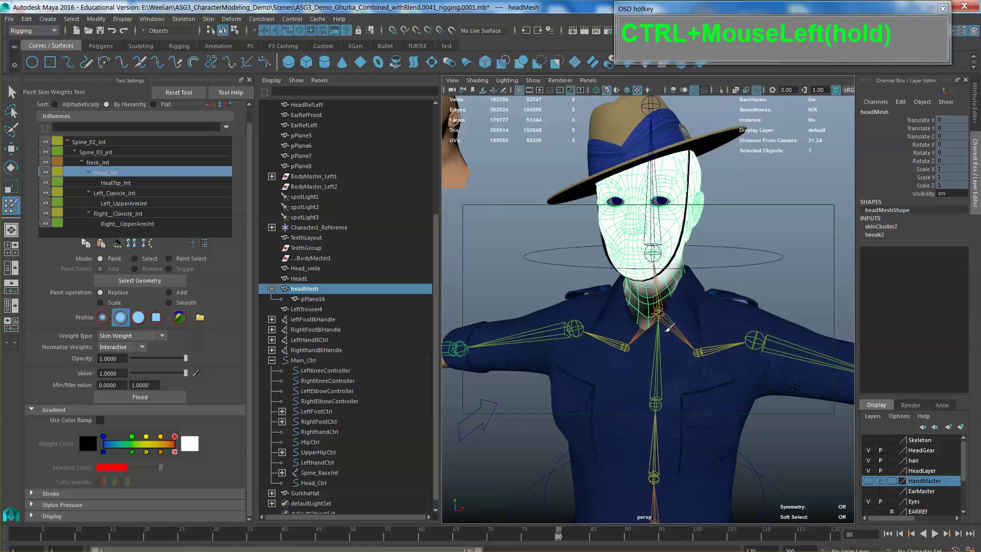
# - Isolate headMesh in the viewport and erase Head_Jnt's weight from the front of the neck base
pyautogui.click(533, 80)
pyautogui.moveTo(548, 103)
pyautogui.click(661, 107)
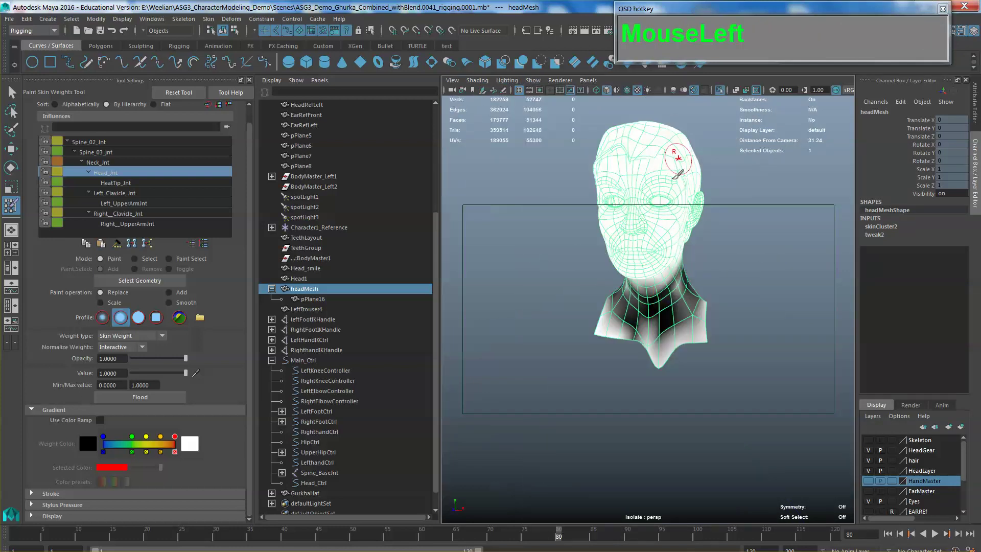
pyautogui.moveTo(687, 327)
pyautogui.keyDown('alt'); pyautogui.mouseDown()
pyautogui.moveTo(696, 332)
pyautogui.moveTo(648, 346)
pyautogui.moveTo(621, 330)
pyautogui.moveTo(676, 352)
pyautogui.mouseUp(); pyautogui.keyUp('alt')
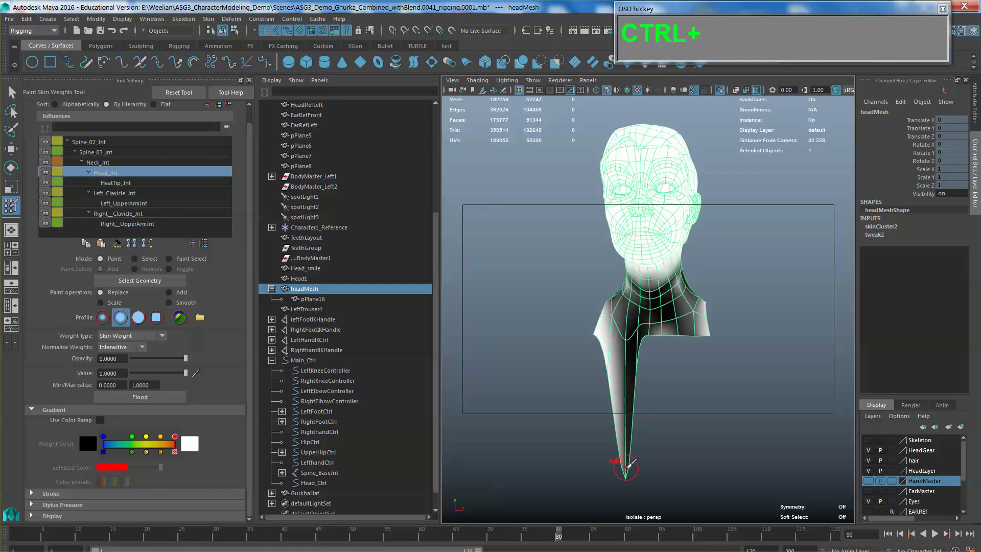
pyautogui.keyDown('ctrl'); pyautogui.moveTo(628, 463); pyautogui.dragTo(638, 348); pyautogui.keyUp('ctrl')
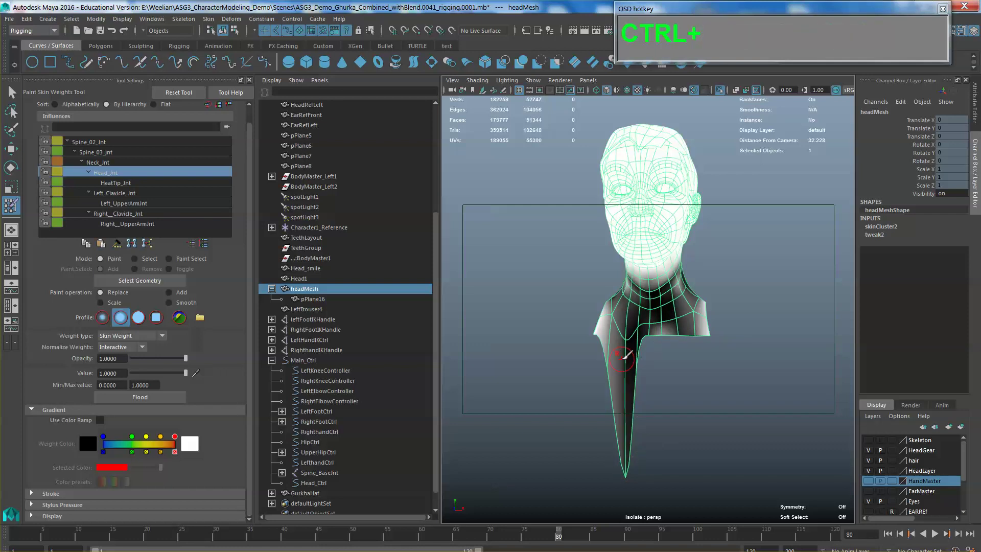
# - Turn off headMesh's smooth preview and erase Head_Jnt's remaining weight around the lower neck edge and stretched vertices
pyautogui.press('1')
pyautogui.scroll(-4, 638, 430)
pyautogui.keyDown('ctrl'); pyautogui.click(638, 426); pyautogui.keyUp('ctrl')
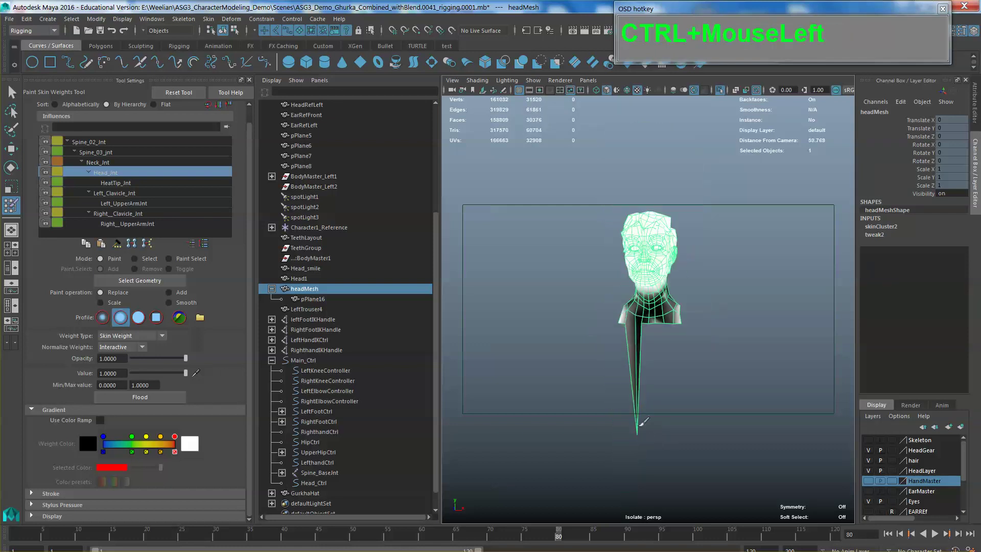
pyautogui.keyDown('ctrl'); pyautogui.moveTo(622, 316); pyautogui.dragTo(695, 310); pyautogui.keyUp('ctrl')
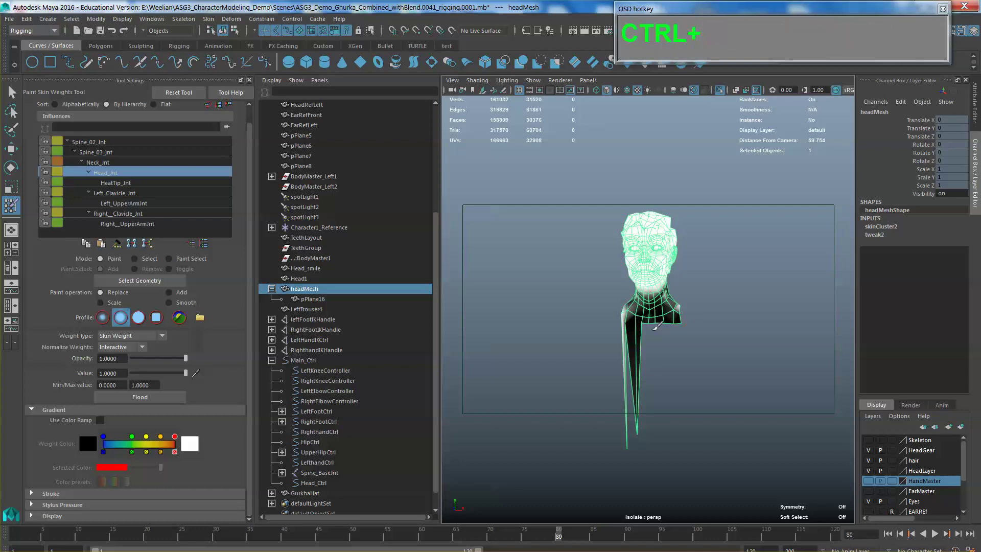
pyautogui.moveTo(656, 335)
pyautogui.keyDown('alt'); pyautogui.mouseDown()
pyautogui.moveTo(684, 350)
pyautogui.moveTo(699, 333)
pyautogui.moveTo(687, 335)
pyautogui.mouseUp(); pyautogui.keyUp('alt')
pyautogui.scroll(4, 700, 339)
pyautogui.moveTo(664, 332)
pyautogui.keyDown('ctrl'); pyautogui.mouseDown()
pyautogui.moveTo(631, 318)
pyautogui.moveTo(641, 335)
pyautogui.moveTo(672, 348)
pyautogui.moveTo(602, 366)
pyautogui.mouseUp(); pyautogui.keyUp('ctrl')
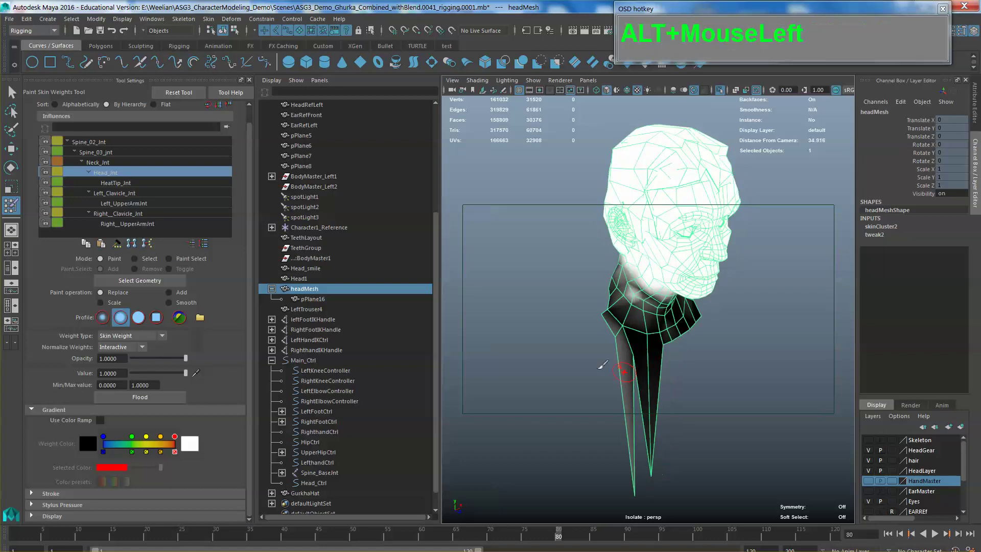
pyautogui.keyDown('ctrl'); pyautogui.click(657, 448); pyautogui.keyUp('ctrl')
pyautogui.keyDown('alt'); pyautogui.moveTo(659, 446); pyautogui.dragTo(638, 444); pyautogui.keyUp('alt')
pyautogui.keyDown('ctrl'); pyautogui.click(643, 475); pyautogui.keyUp('ctrl')
pyautogui.scroll(-5, 642, 473)
pyautogui.keyDown('ctrl'); pyautogui.click(644, 414); pyautogui.keyUp('ctrl')
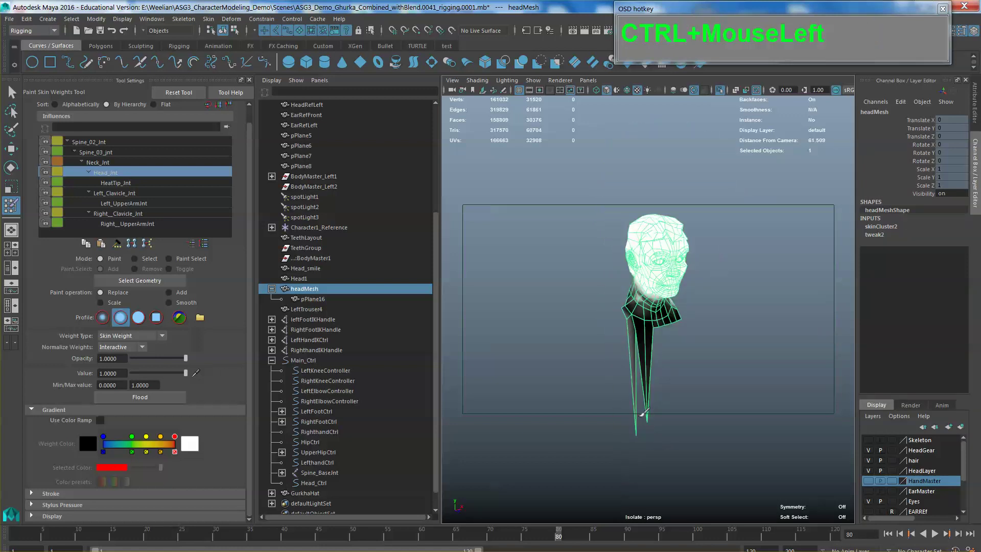
pyautogui.keyDown('ctrl'); pyautogui.click(648, 421); pyautogui.keyUp('ctrl')
# - Erase HeatTip_Jnt's weight from headMesh's neck base, collar edge and stretched vertices
pyautogui.click(116, 183)
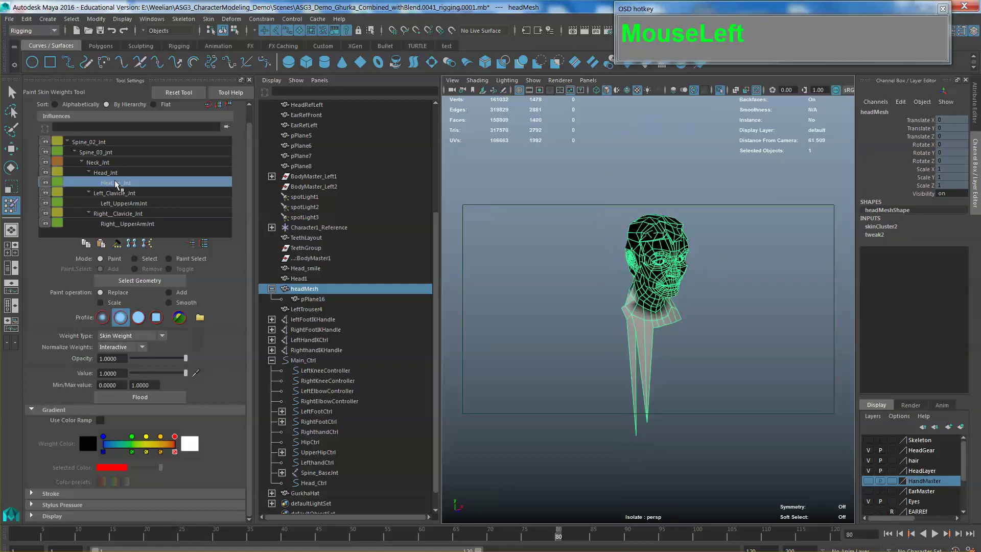
pyautogui.moveTo(654, 379)
pyautogui.keyDown('ctrl'); pyautogui.mouseDown()
pyautogui.moveTo(630, 410)
pyautogui.moveTo(640, 397)
pyautogui.mouseUp(); pyautogui.keyUp('ctrl')
pyautogui.keyDown('ctrl'); pyautogui.click(638, 425); pyautogui.keyUp('ctrl')
pyautogui.scroll(3, 640, 408)
pyautogui.keyDown('ctrl'); pyautogui.click(633, 341); pyautogui.keyUp('ctrl')
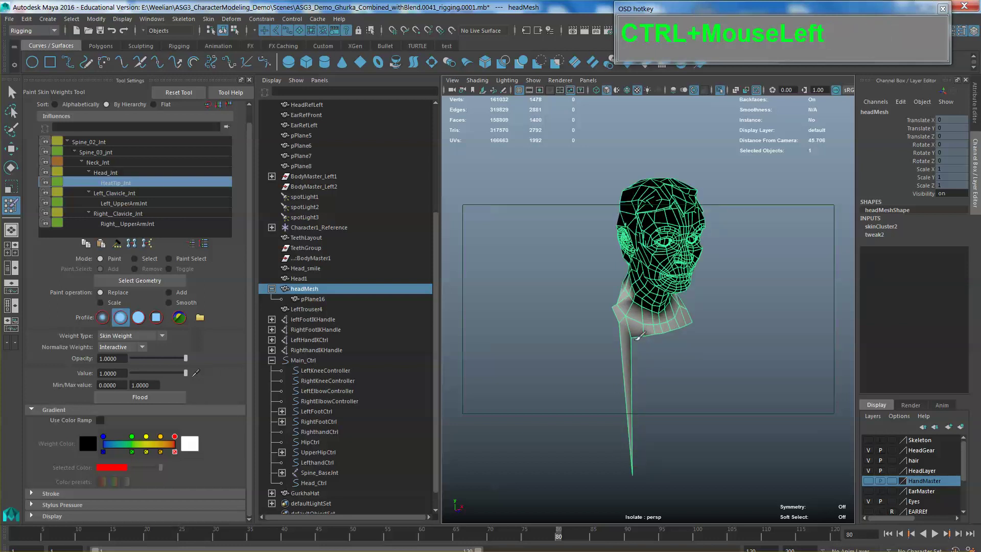
pyautogui.moveTo(625, 341)
pyautogui.keyDown('ctrl'); pyautogui.mouseDown()
pyautogui.moveTo(613, 320)
pyautogui.moveTo(631, 333)
pyautogui.moveTo(634, 321)
pyautogui.moveTo(685, 309)
pyautogui.moveTo(593, 330)
pyautogui.mouseUp(); pyautogui.keyUp('ctrl')
pyautogui.keyDown('ctrl'); pyautogui.click(648, 335); pyautogui.keyUp('ctrl')
pyautogui.moveTo(659, 331)
pyautogui.keyDown('ctrl'); pyautogui.mouseDown()
pyautogui.moveTo(685, 324)
pyautogui.moveTo(676, 292)
pyautogui.moveTo(675, 300)
pyautogui.mouseUp(); pyautogui.keyUp('ctrl')
pyautogui.moveTo(702, 326)
pyautogui.keyDown('alt'); pyautogui.mouseDown()
pyautogui.moveTo(650, 316)
pyautogui.moveTo(667, 297)
pyautogui.moveTo(646, 307)
pyautogui.mouseUp(); pyautogui.keyUp('alt')
pyautogui.moveTo(654, 306)
pyautogui.keyDown('ctrl'); pyautogui.mouseDown()
pyautogui.moveTo(679, 308)
pyautogui.moveTo(639, 310)
pyautogui.moveTo(669, 325)
pyautogui.mouseUp(); pyautogui.keyUp('ctrl')
pyautogui.moveTo(681, 414)
pyautogui.keyDown('ctrl'); pyautogui.mouseDown()
pyautogui.moveTo(668, 442)
pyautogui.moveTo(634, 417)
pyautogui.mouseUp(); pyautogui.keyUp('ctrl')
pyautogui.keyDown('ctrl'); pyautogui.keyDown('alt'); pyautogui.scroll(3, 674, 438); pyautogui.keyUp('alt'); pyautogui.keyUp('ctrl')
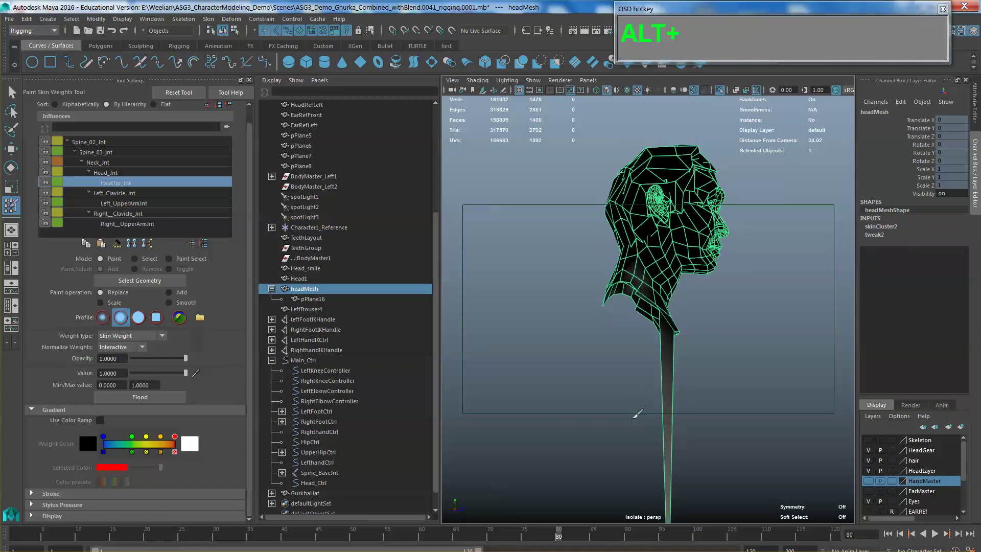
pyautogui.keyDown('alt'); pyautogui.moveTo(644, 417); pyautogui.dragTo(586, 302, button='middle'); pyautogui.keyUp('alt')
pyautogui.keyDown('alt'); pyautogui.moveTo(586, 301); pyautogui.dragTo(564, 309); pyautogui.keyUp('alt')
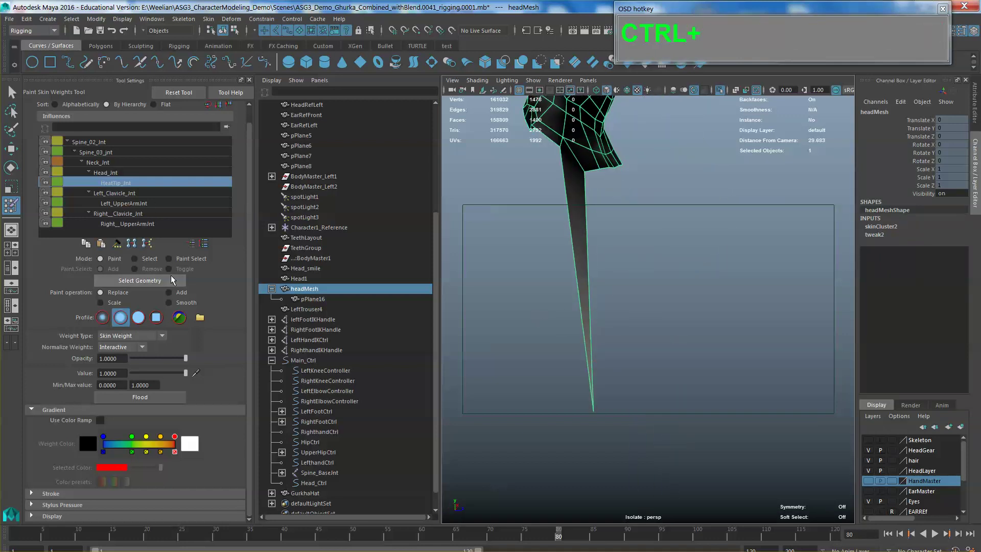
# - Flood HeatTip_Jnt's weight on headMesh with value 1, and flood it again with value 0
pyautogui.click(138, 397)
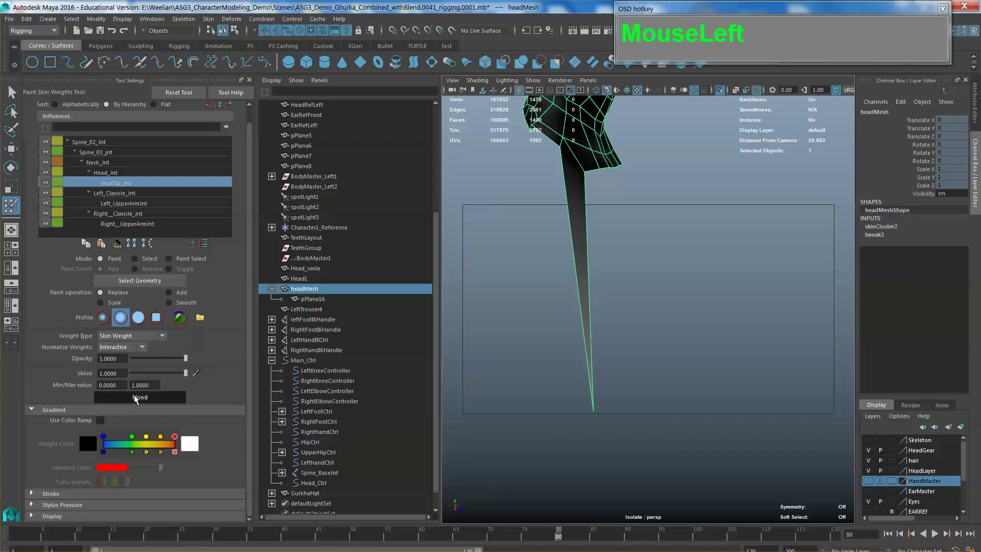
pyautogui.scroll(-3, 521, 273)
pyautogui.scroll(-4, 522, 272)
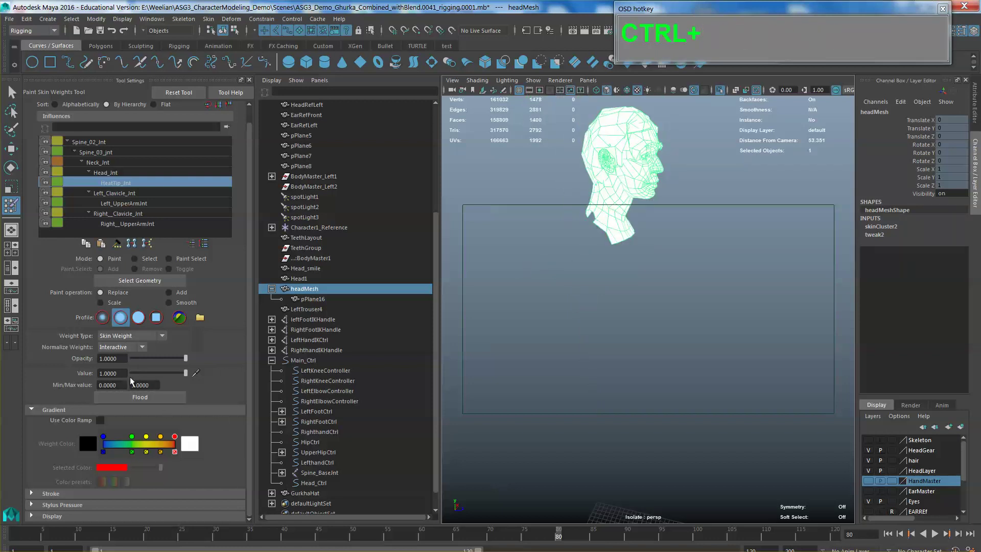
pyautogui.moveTo(184, 375); pyautogui.dragTo(100, 377)
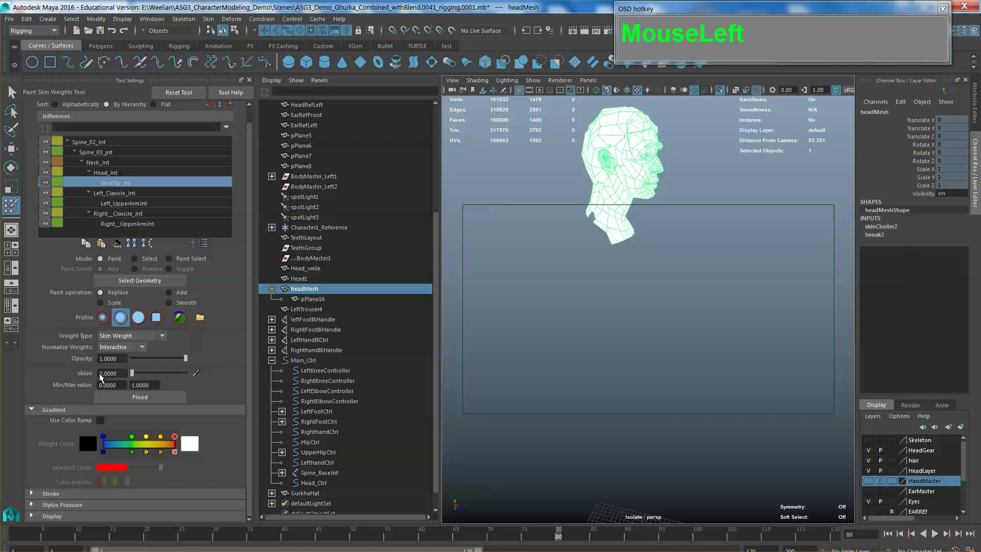
pyautogui.click(138, 397)
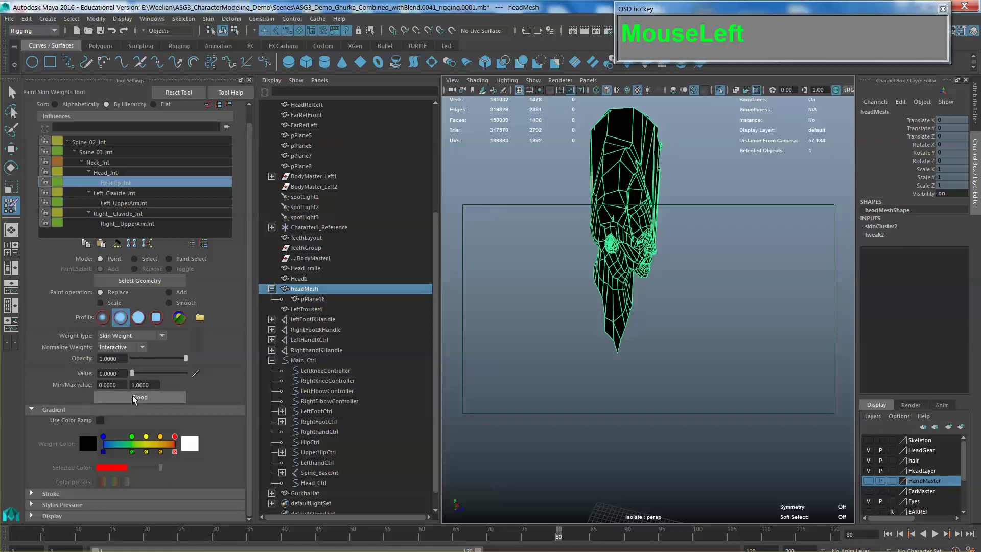
pyautogui.scroll(-5, 727, 276)
pyautogui.keyDown('alt'); pyautogui.moveTo(727, 276); pyautogui.dragTo(658, 284); pyautogui.keyUp('alt')
pyautogui.scroll(5, 670, 280)
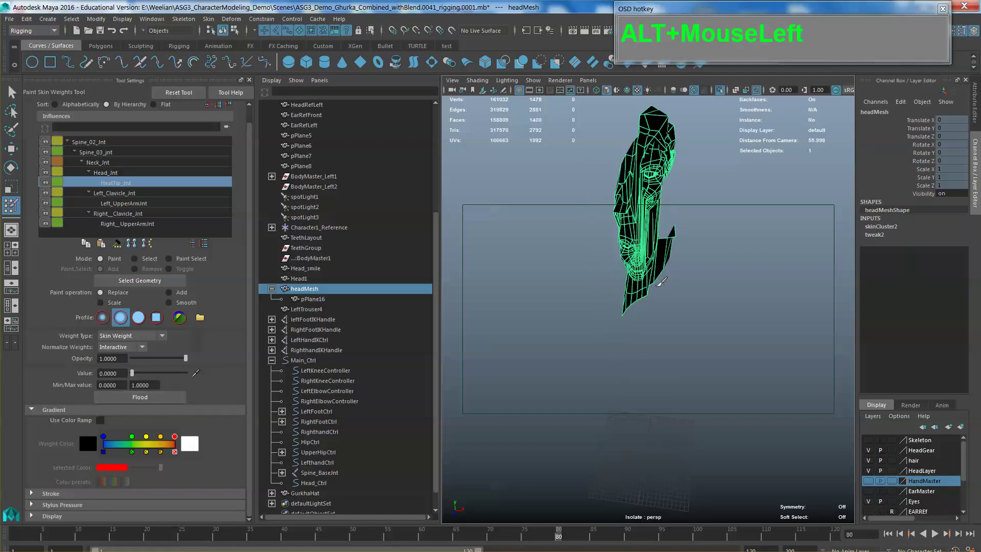
# - Undo the floods of HeatTip_Jnt's weight on headMesh
pyautogui.press('z')
pyautogui.press('z')
pyautogui.press('z')
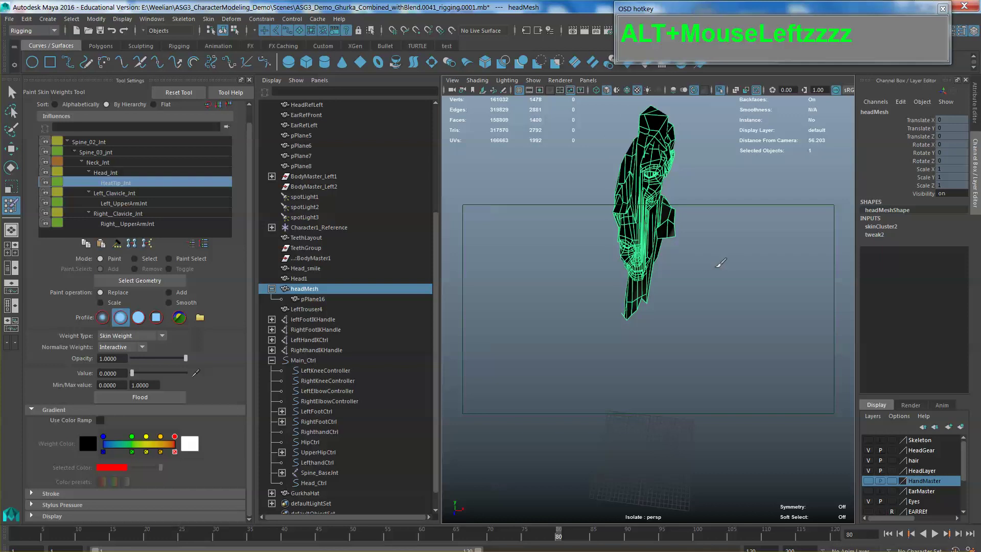
pyautogui.press('z')
pyautogui.press('z')
pyautogui.keyDown('alt'); pyautogui.moveTo(677, 301); pyautogui.dragTo(700, 289); pyautogui.keyUp('alt')
pyautogui.keyDown('ctrl'); pyautogui.moveTo(633, 235); pyautogui.dragTo(600, 239); pyautogui.keyUp('ctrl')
pyautogui.hotkey('ctrl', 'z')
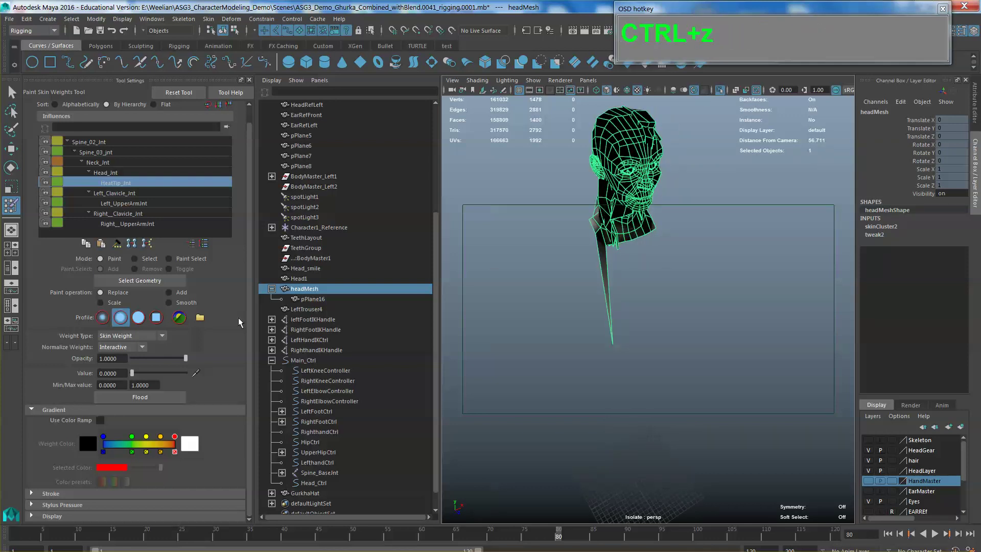
# - Set the paint value to 1 and undo the remaining HeatTip_Jnt weight edits around the neck base
pyautogui.moveTo(136, 376); pyautogui.dragTo(214, 379)
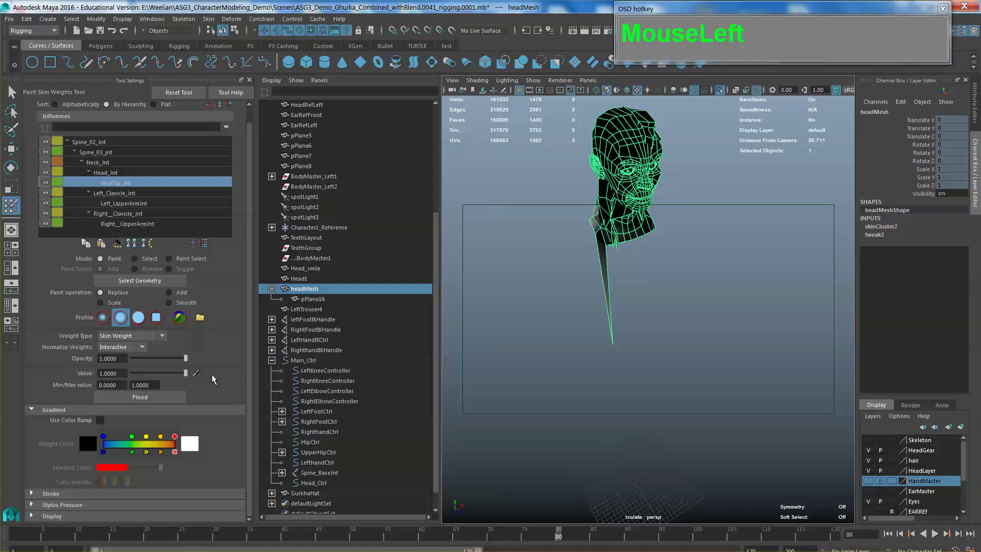
pyautogui.scroll(2, 570, 310)
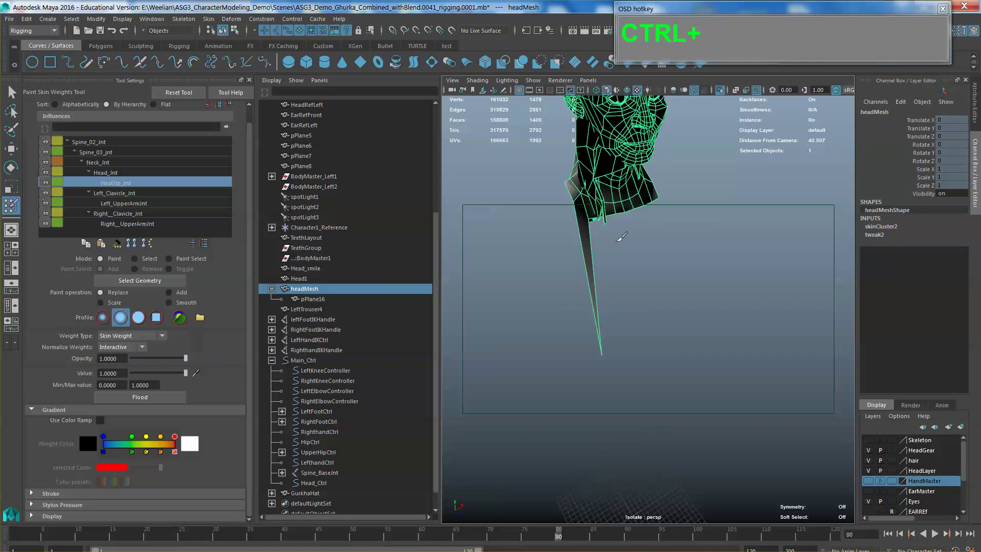
pyautogui.hotkey('ctrl', 'z')
pyautogui.scroll(-7, 630, 236)
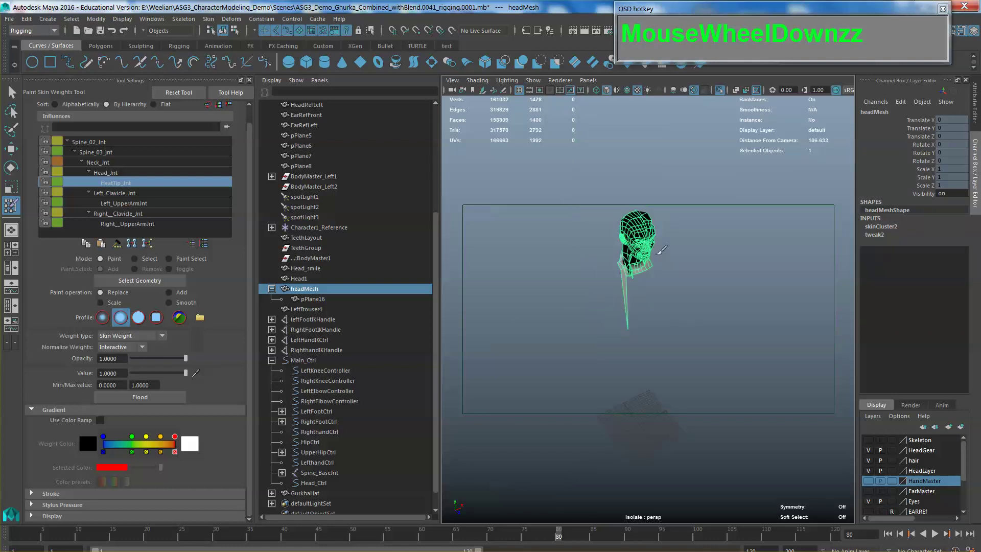
pyautogui.scroll(7, 686, 244)
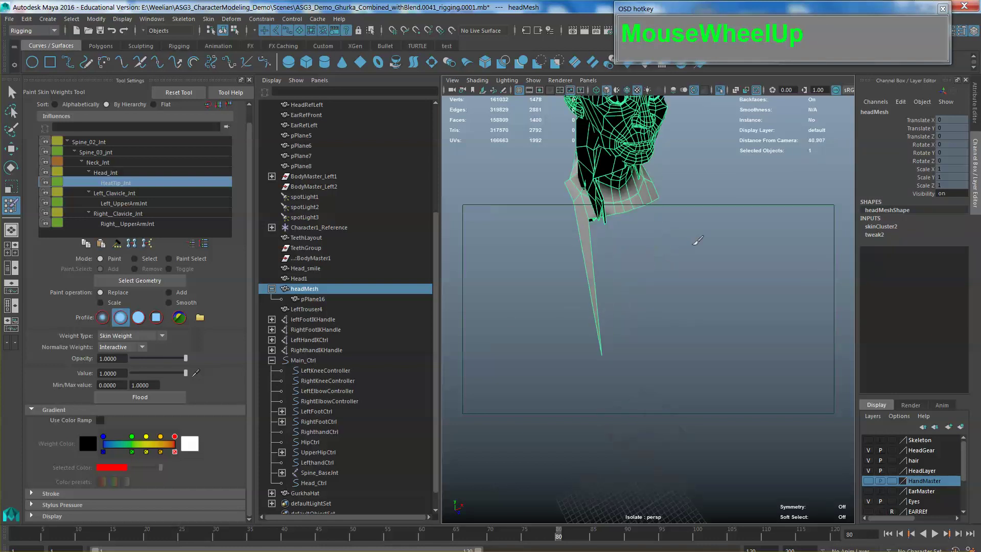
pyautogui.keyDown('alt'); pyautogui.moveTo(689, 236); pyautogui.dragTo(682, 289, button='middle'); pyautogui.keyUp('alt')
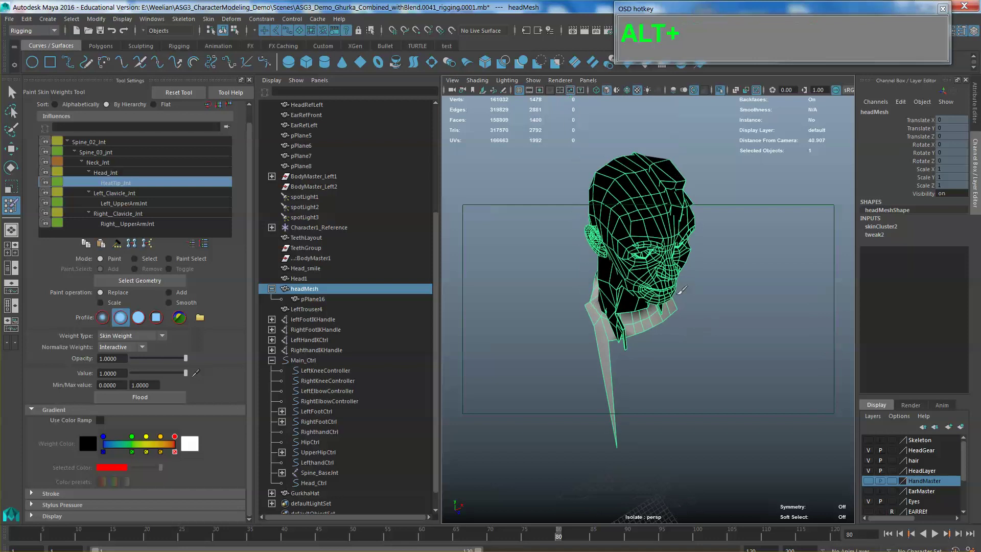
# - Show headMesh in wireframe and try to turn off its isolation in the viewport
pyautogui.click(477, 80)
pyautogui.click(485, 100)
pyautogui.click(533, 81)
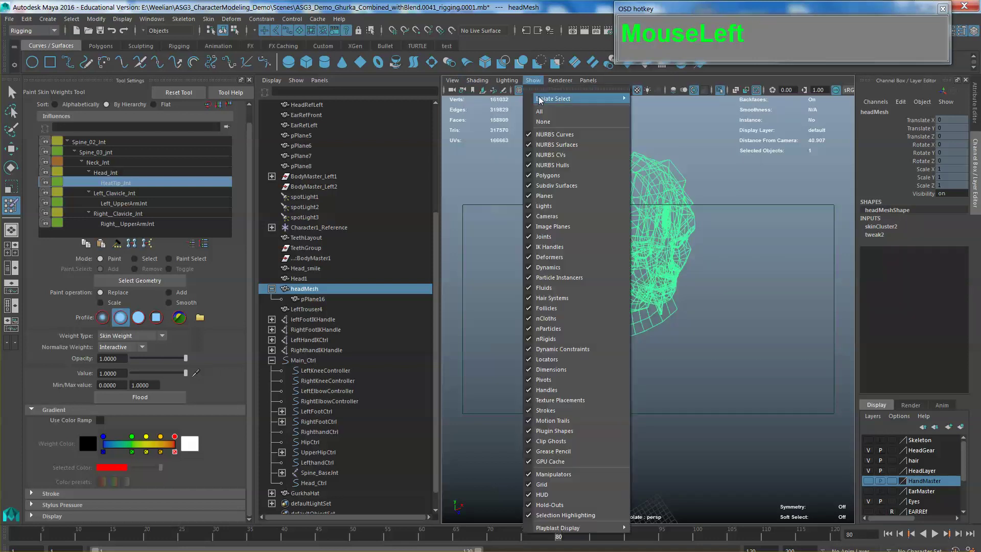
pyautogui.moveTo(561, 99)
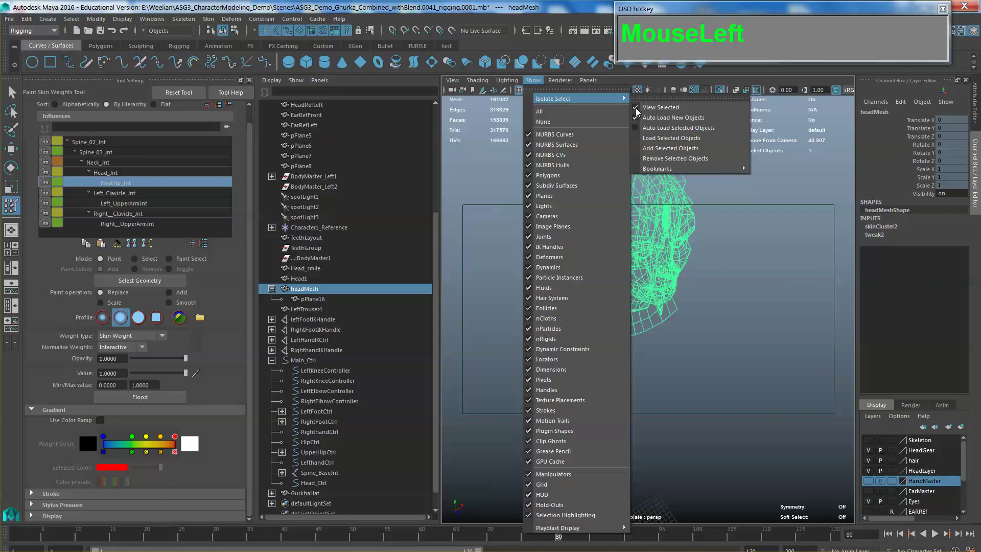
pyautogui.click(637, 109)
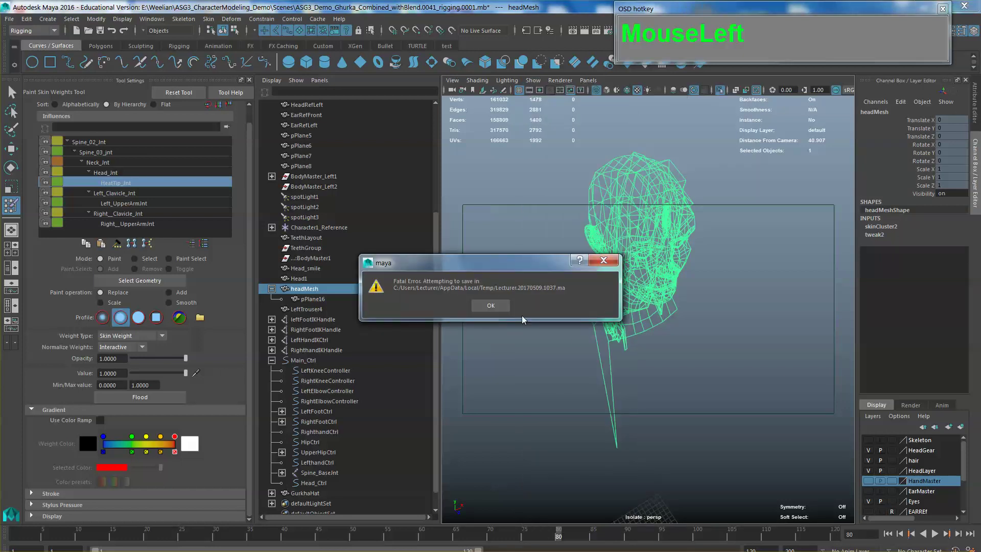
# - Dismiss the crash dialogs without sending the error report and relaunch Maya 2016
pyautogui.click(491, 305)
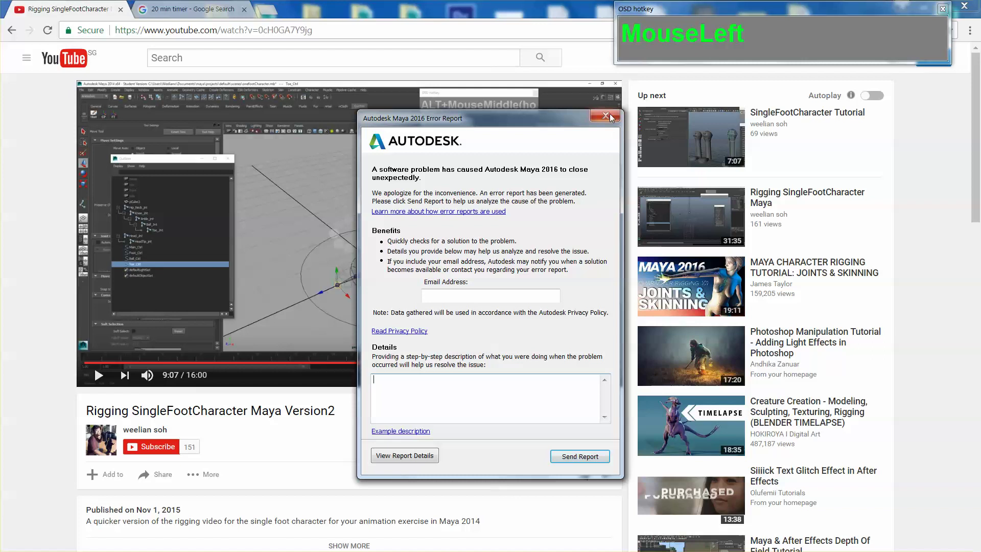
pyautogui.click(606, 116)
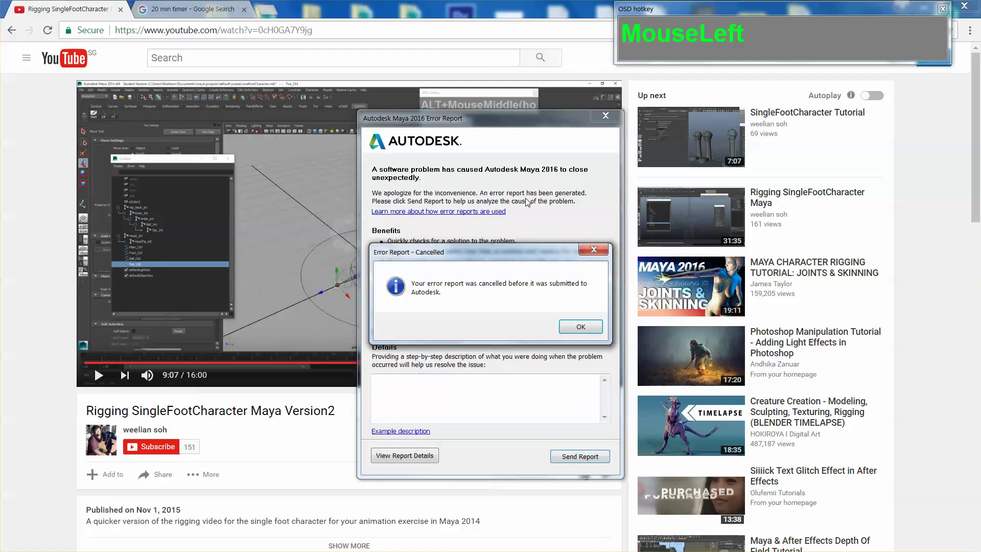
pyautogui.click(577, 328)
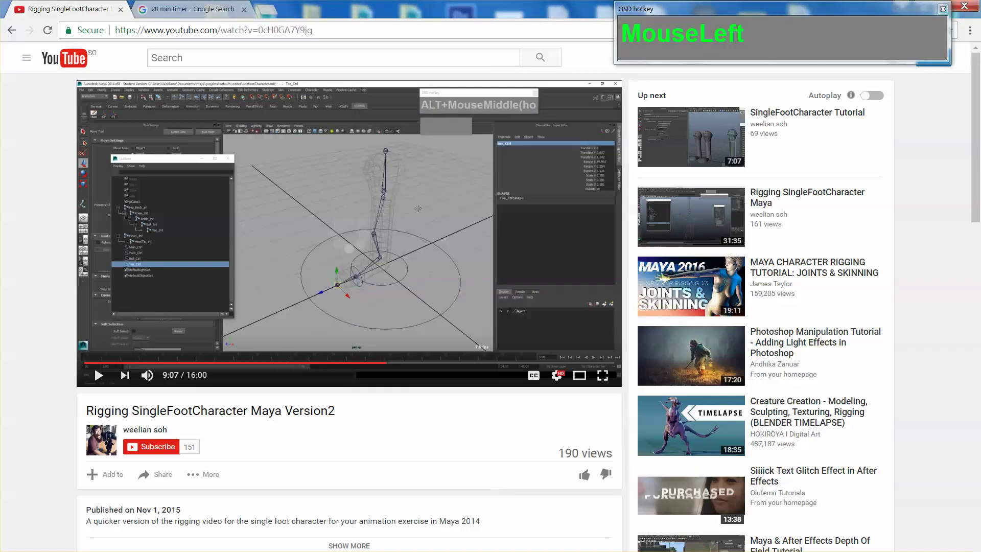
pyautogui.click(14, 550)
pyautogui.moveTo(160, 285)
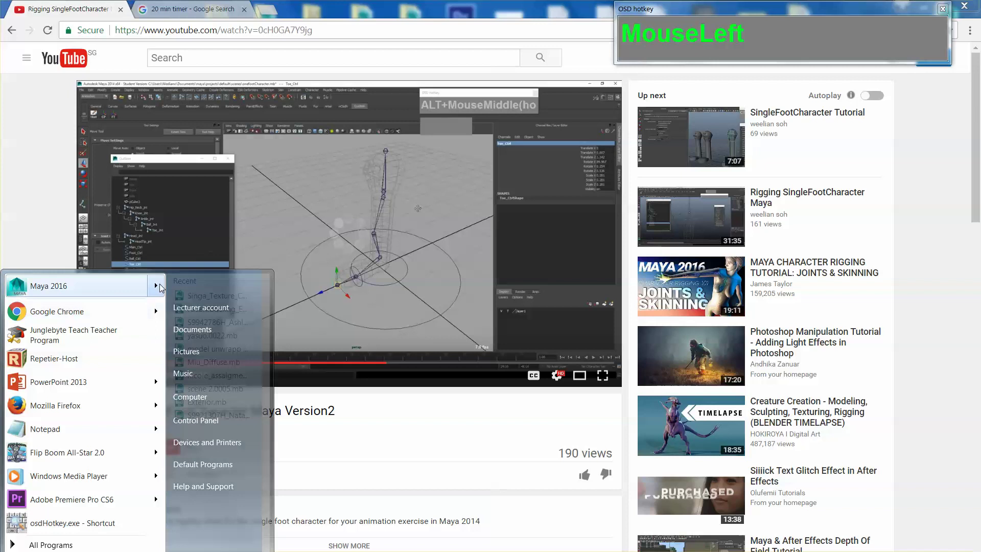
pyautogui.click(45, 288)
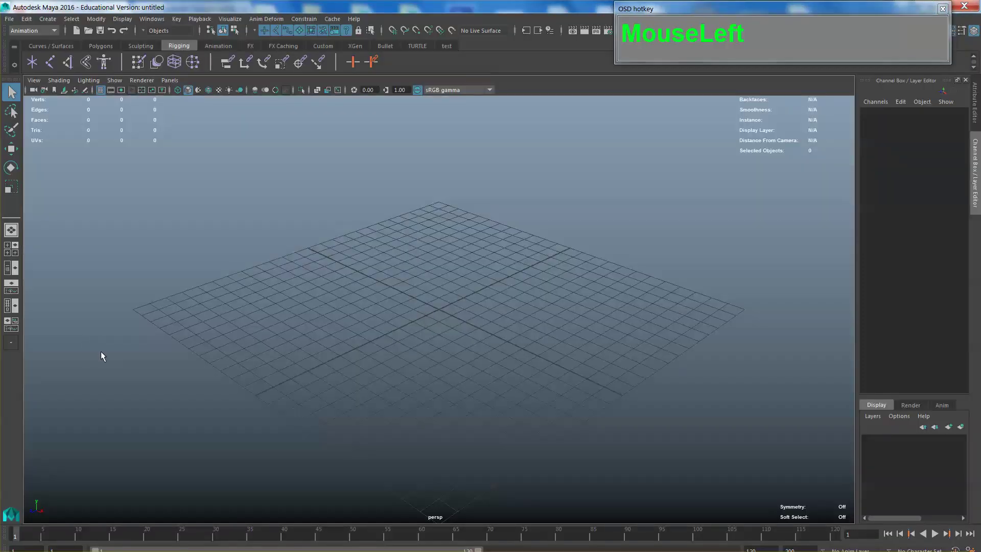
# - Set the project to the ASG3_CharacterModeling_Demo folder on drive E:
pyautogui.moveTo(9, 18); pyautogui.dragTo(18, 48)
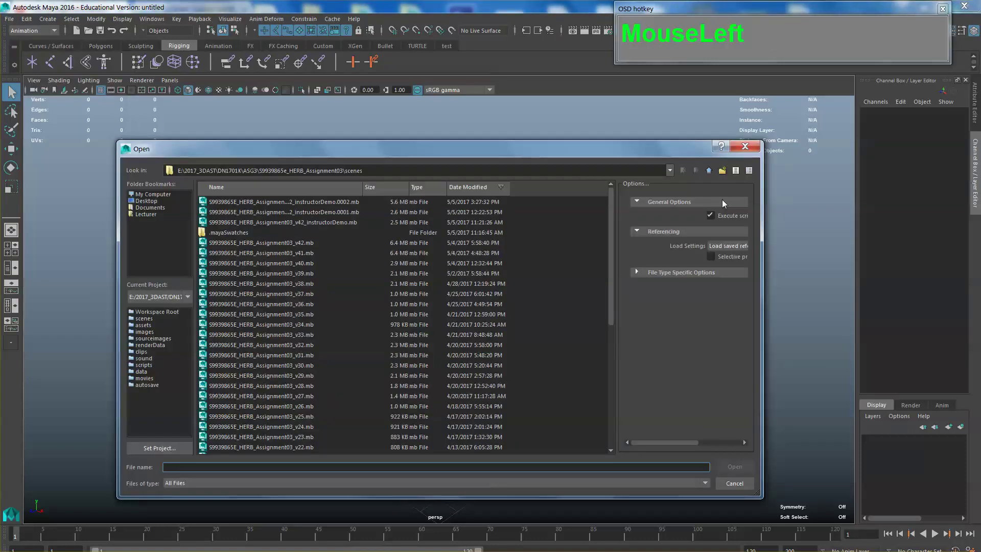
pyautogui.click(747, 147)
pyautogui.click(10, 19)
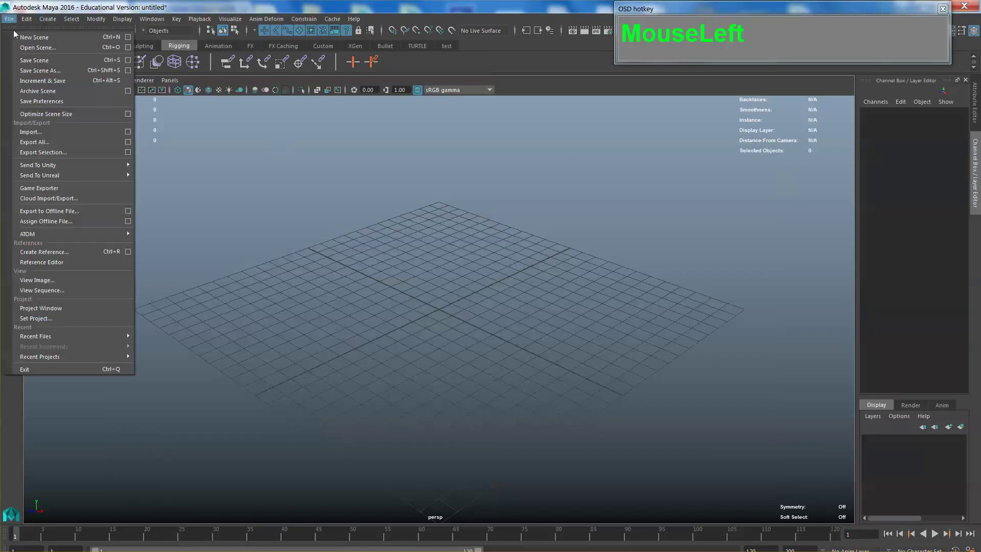
pyautogui.click(23, 314)
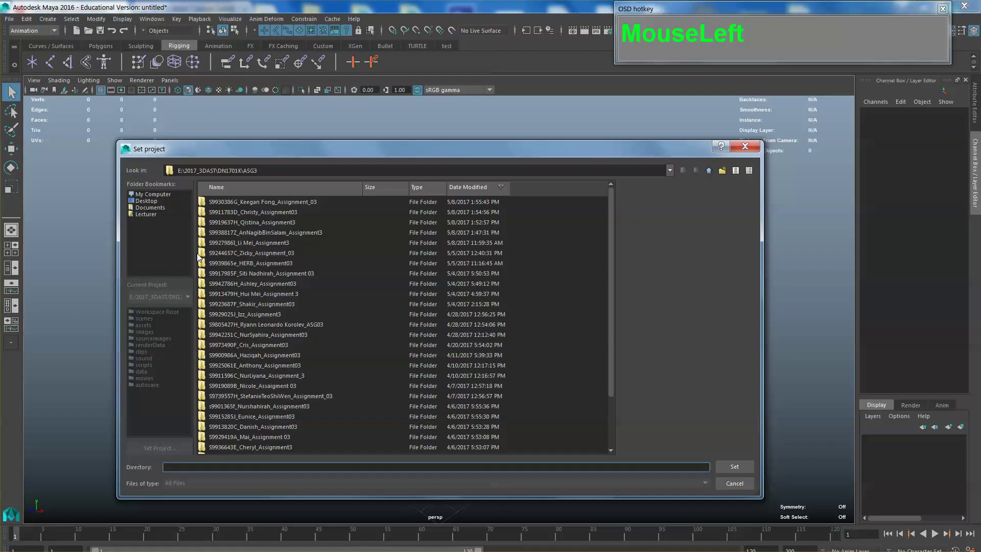
pyautogui.click(670, 170)
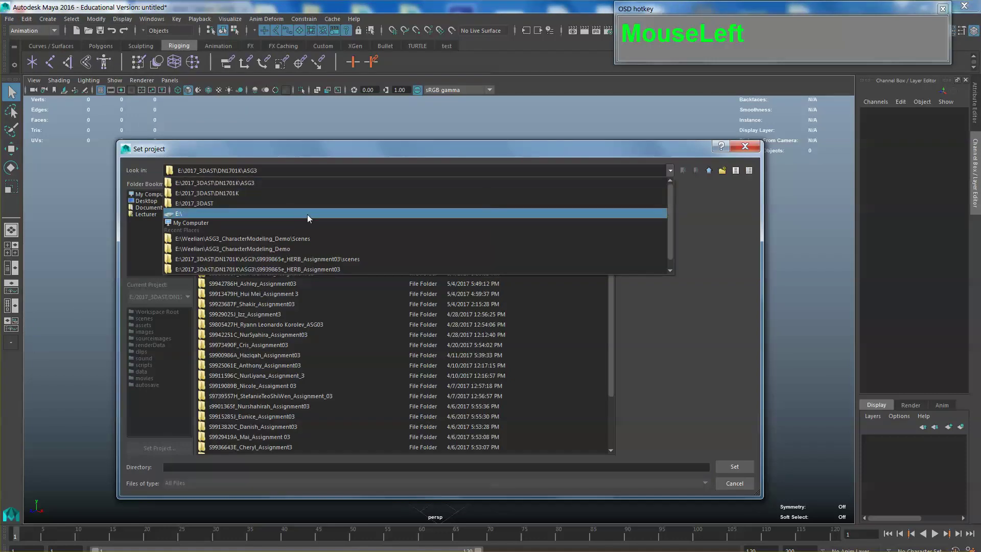
pyautogui.click(253, 213)
pyautogui.doubleClick(220, 232)
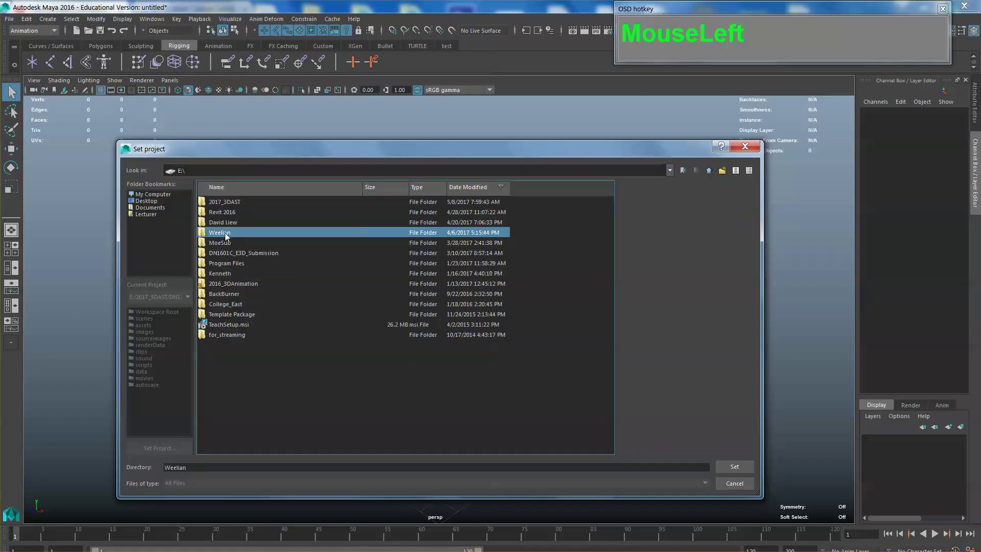
pyautogui.click(225, 204)
pyautogui.doubleClick(236, 203)
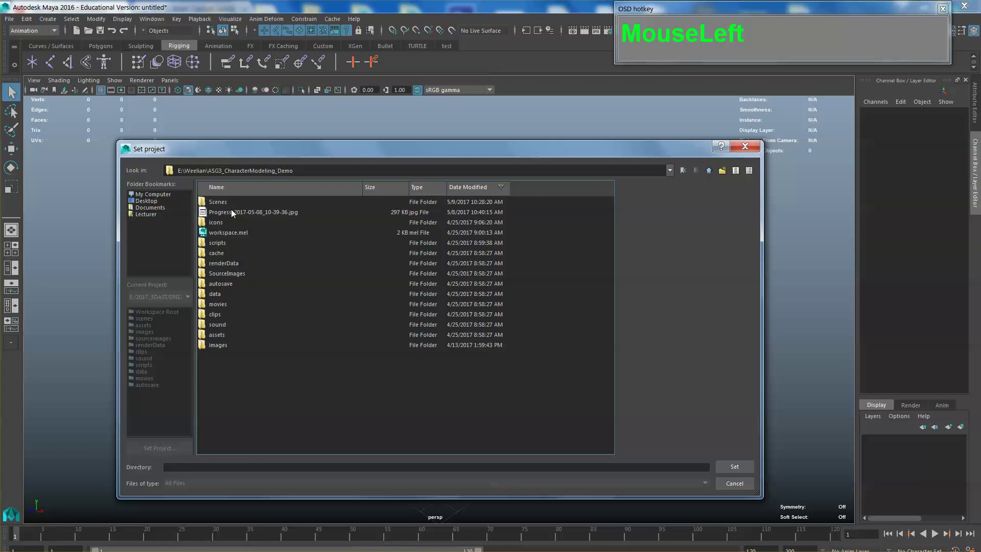
pyautogui.click(734, 466)
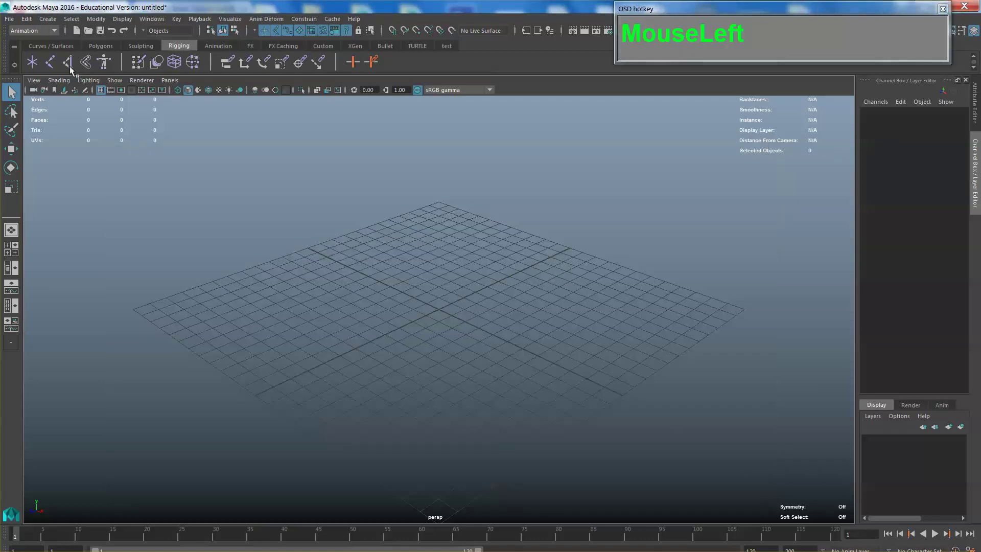
# - Open the scene ASG3_Demo_Ghurka_Combined_withBlend.0041_rigging.0001.mb without saving the untitled scene, and move the Blend Shape window aside
pyautogui.click(10, 19)
pyautogui.click(20, 47)
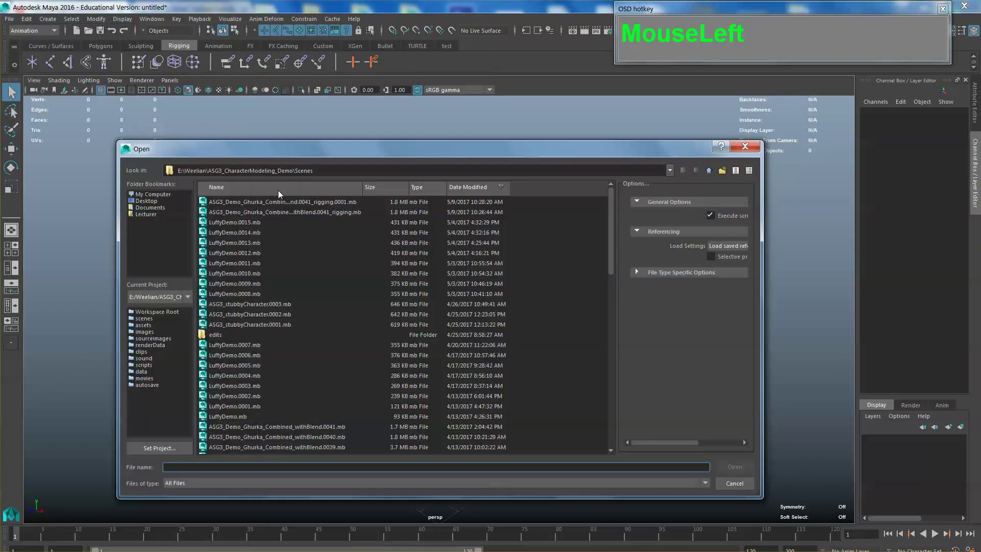
pyautogui.click(305, 202)
pyautogui.doubleClick(314, 201)
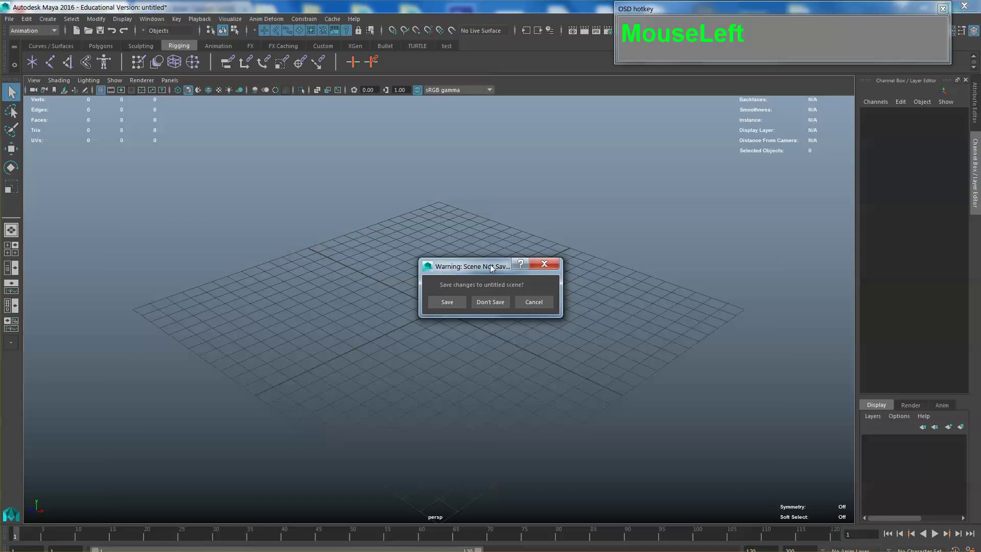
pyautogui.click(490, 302)
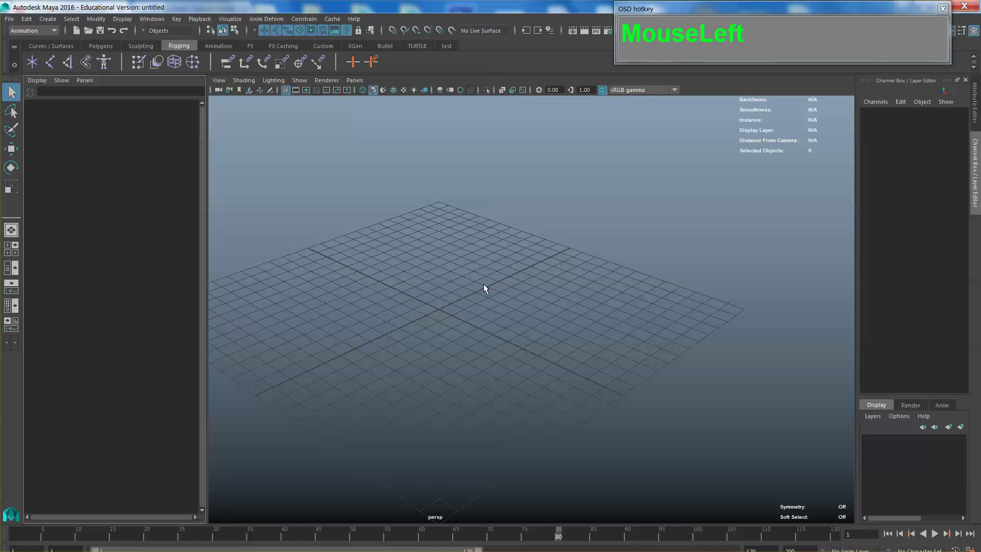
pyautogui.moveTo(805, 157); pyautogui.dragTo(800, 182)
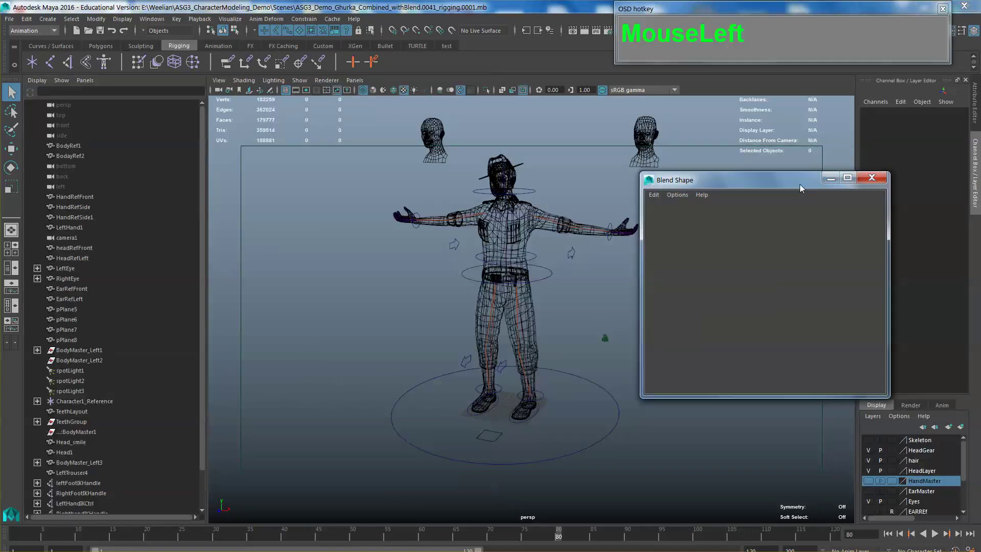
# - Minimize the Blend Shape window and select the Main_Ctrl circle around the character's feet
pyautogui.click(830, 180)
pyautogui.keyDown('alt'); pyautogui.moveTo(609, 292); pyautogui.dragTo(574, 261); pyautogui.keyUp('alt')
pyautogui.click(559, 261)
pyautogui.scroll(3, 601, 303)
pyautogui.scroll(2, 603, 296)
pyautogui.hotkey('alt', 'z')
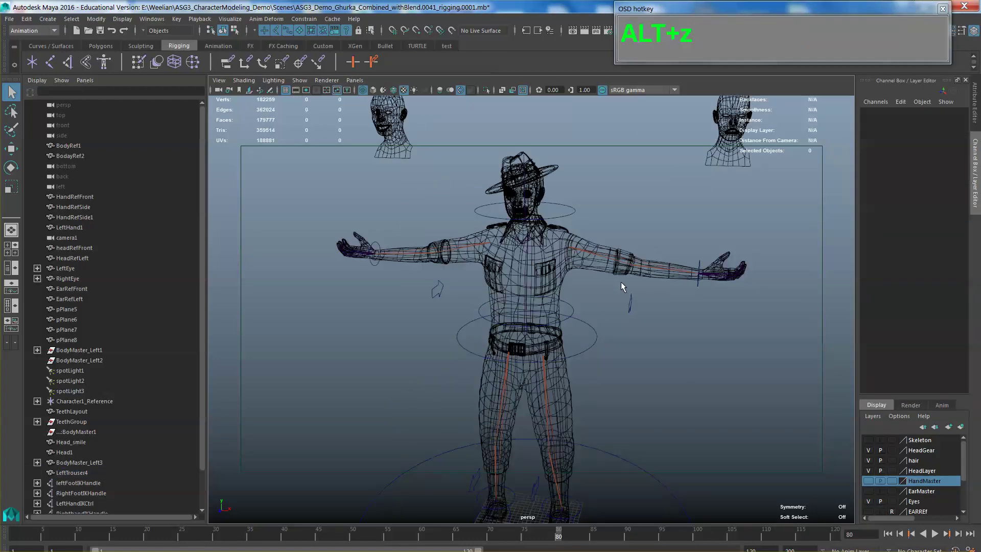
pyautogui.click(640, 259)
pyautogui.keyDown('alt'); pyautogui.moveTo(634, 318); pyautogui.dragTo(637, 217, button='middle'); pyautogui.keyUp('alt')
pyautogui.click(701, 454)
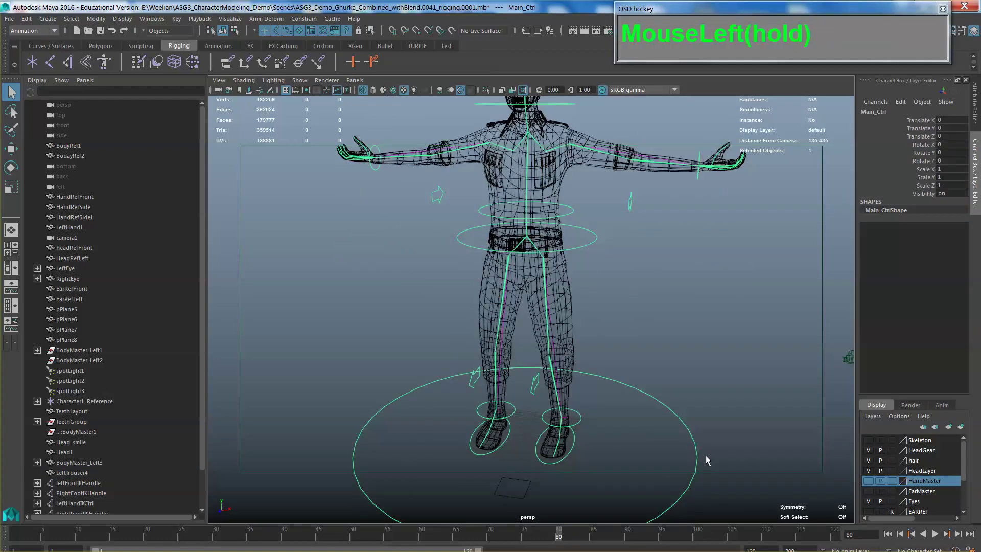
# - Examine the character's meshes, skeleton and control curves from several angles with Main_Ctrl selected
pyautogui.keyDown('alt'); pyautogui.scroll(-3, 686, 431); pyautogui.keyUp('alt')
pyautogui.keyDown('alt'); pyautogui.moveTo(686, 430); pyautogui.dragTo(664, 401); pyautogui.keyUp('alt')
pyautogui.keyDown('alt'); pyautogui.moveTo(664, 401); pyautogui.dragTo(667, 423, button='middle'); pyautogui.keyUp('alt')
pyautogui.keyDown('alt'); pyautogui.moveTo(666, 424); pyautogui.dragTo(473, 342); pyautogui.keyUp('alt')
pyautogui.keyDown('alt'); pyautogui.moveTo(473, 342); pyautogui.dragTo(657, 404, button='middle'); pyautogui.keyUp('alt')
pyautogui.keyDown('alt'); pyautogui.scroll(5, 584, 306); pyautogui.keyUp('alt')
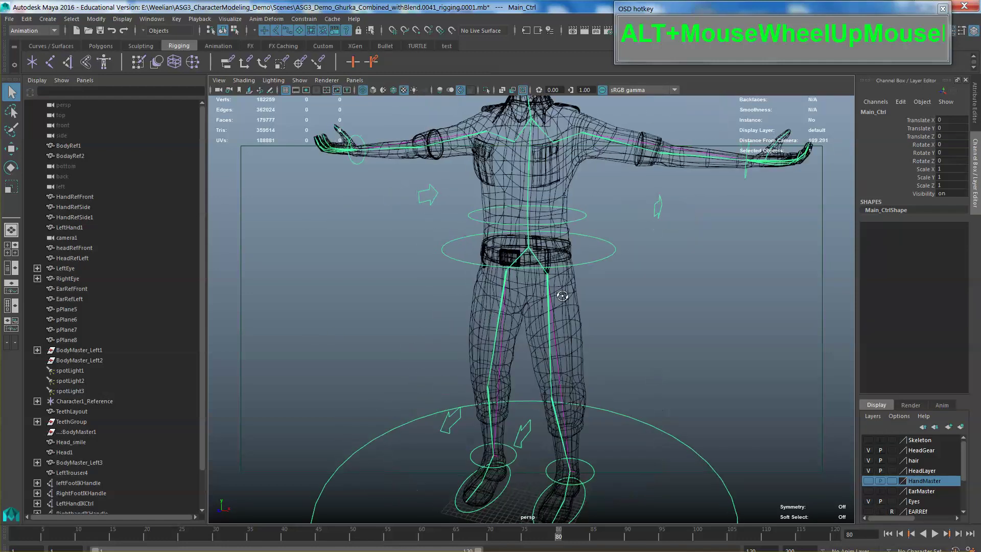
pyautogui.keyDown('alt'); pyautogui.moveTo(584, 307); pyautogui.dragTo(614, 280); pyautogui.keyUp('alt')
pyautogui.scroll(4, 639, 301)
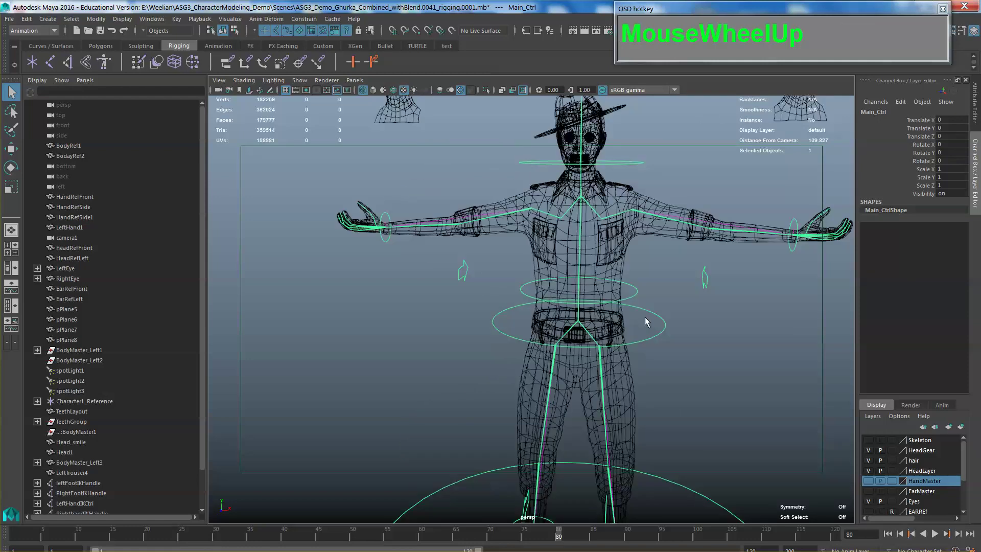
pyautogui.keyDown('alt'); pyautogui.moveTo(638, 302); pyautogui.dragTo(648, 340, button='middle'); pyautogui.keyUp('alt')
pyautogui.keyDown('alt'); pyautogui.moveTo(647, 341); pyautogui.dragTo(618, 320); pyautogui.keyUp('alt')
pyautogui.keyDown('alt'); pyautogui.scroll(-3, 608, 265); pyautogui.keyUp('alt')
pyautogui.keyDown('alt'); pyautogui.moveTo(606, 264); pyautogui.dragTo(606, 215, button='middle'); pyautogui.keyUp('alt')
pyautogui.keyDown('alt'); pyautogui.moveTo(605, 215); pyautogui.dragTo(602, 280); pyautogui.keyUp('alt')
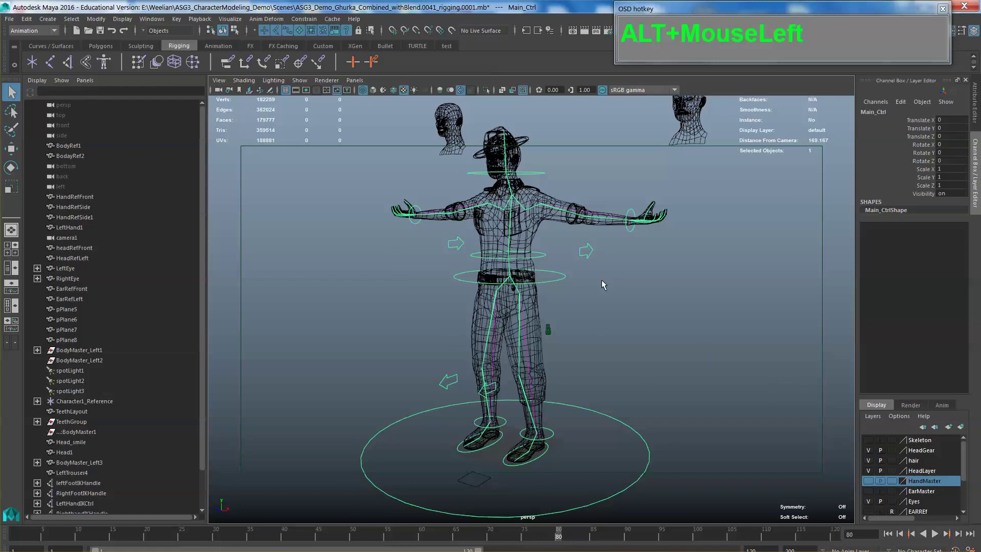
pyautogui.moveTo(893, 24); pyautogui.dragTo(458, 37)
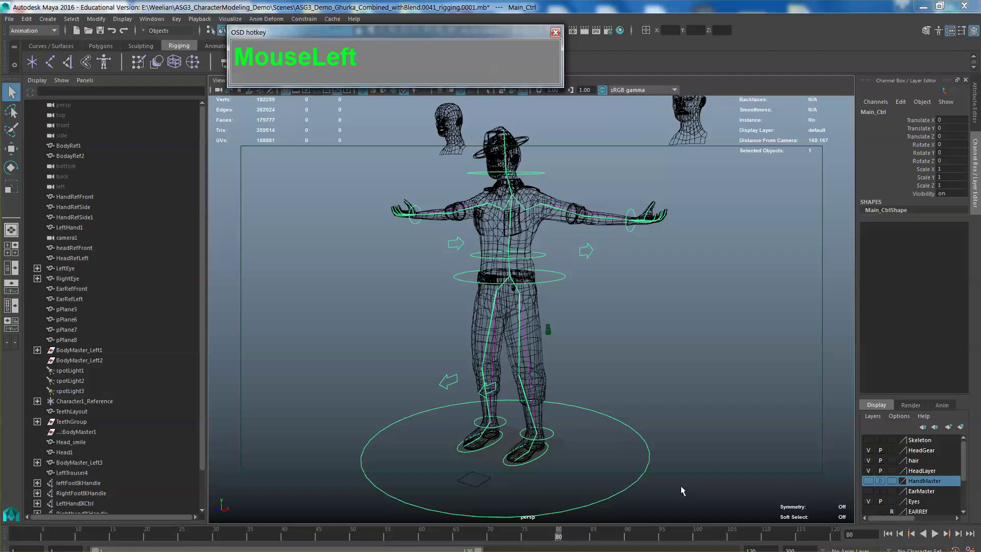
pyautogui.click(902, 551)
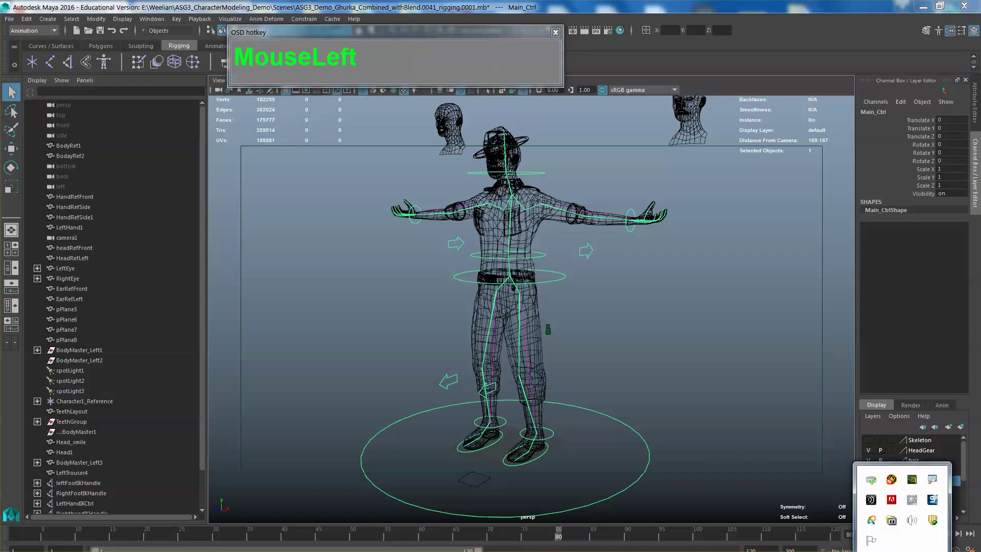